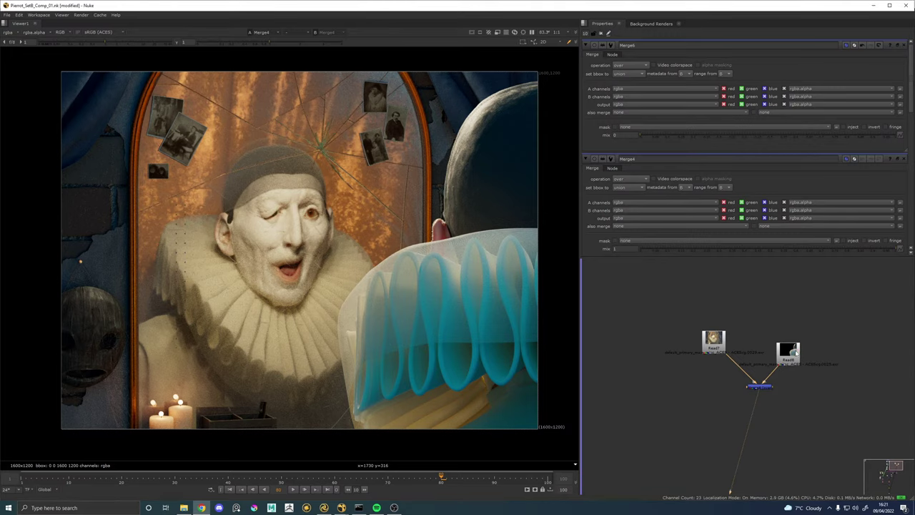
View the foreground render on its own and inspect the sheer ruff and the back of the head up close.
left_click(788, 355)
key("1")
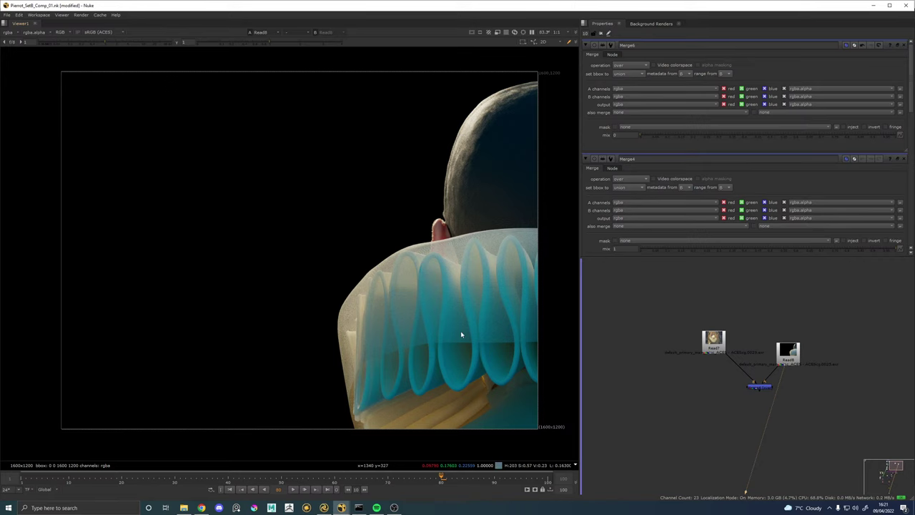
scroll(461, 322, "up", 2)
scroll(514, 308, "up", 1)
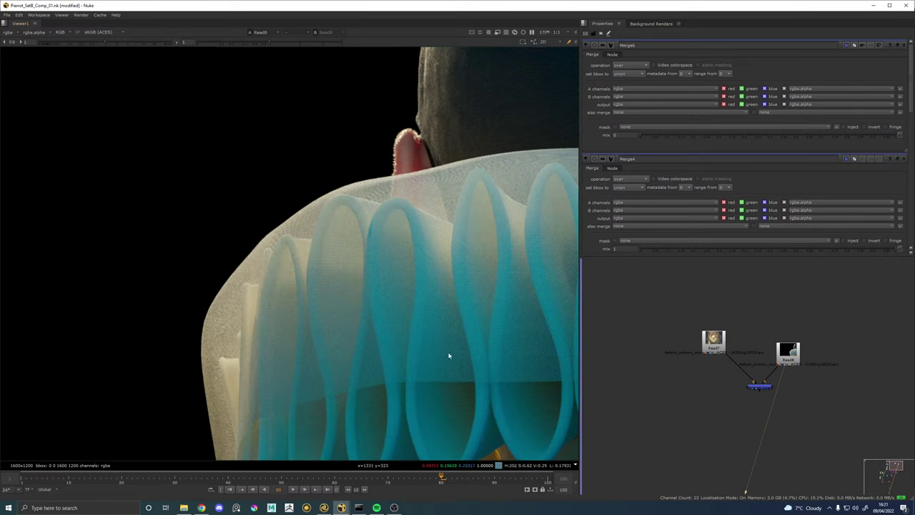
scroll(449, 355, "up", 1)
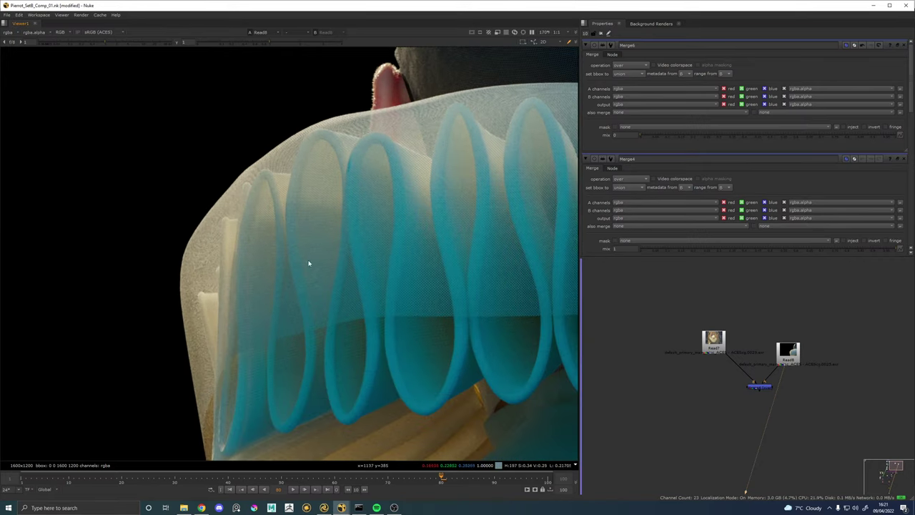
scroll(380, 270, "down", 1)
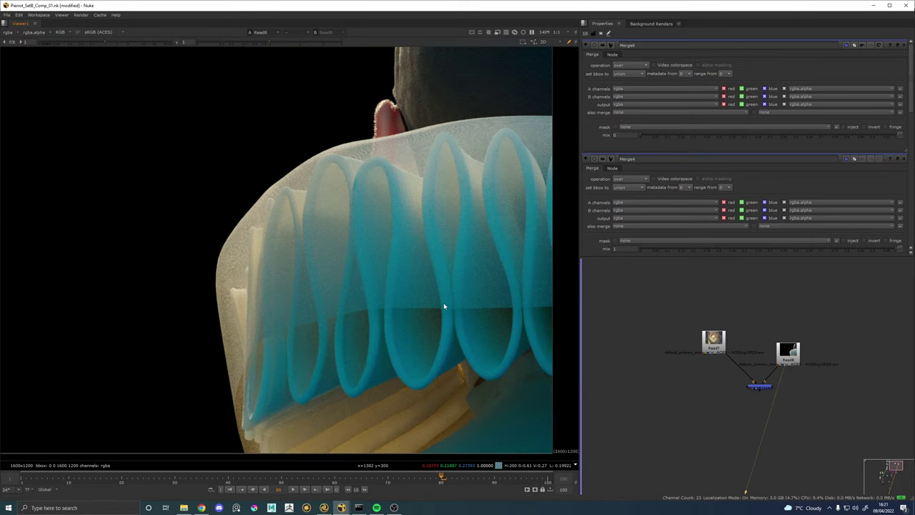
scroll(382, 283, "down", 2)
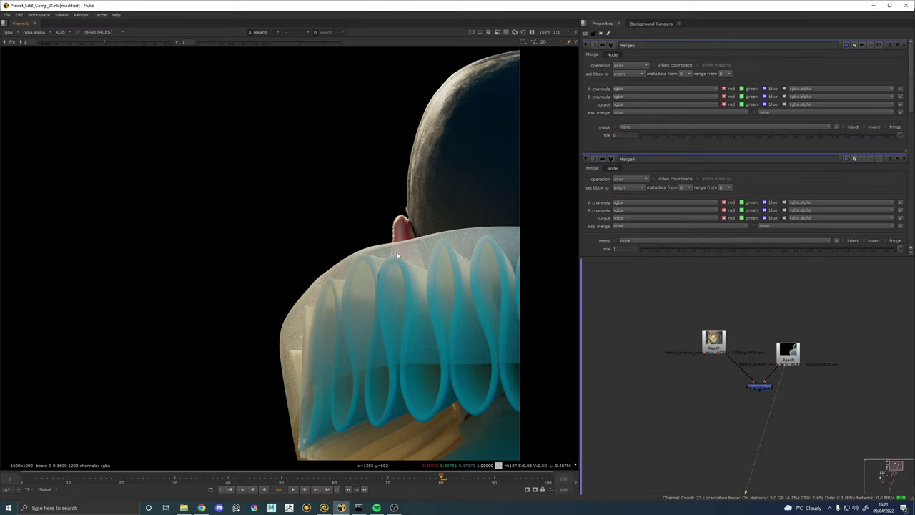
View the merge of the raw foreground and background renders and inspect the Pierrot's face and the overall frame.
left_click(759, 387)
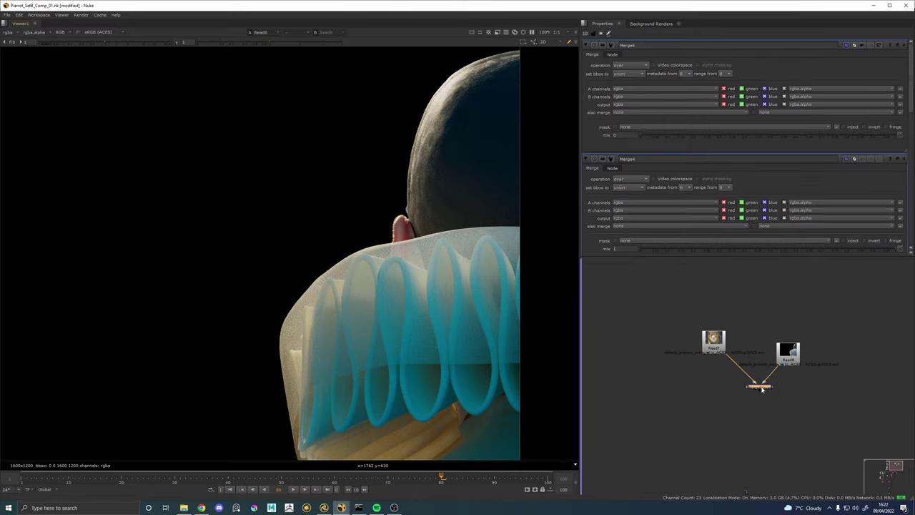
key("1")
scroll(280, 292, "down", 2)
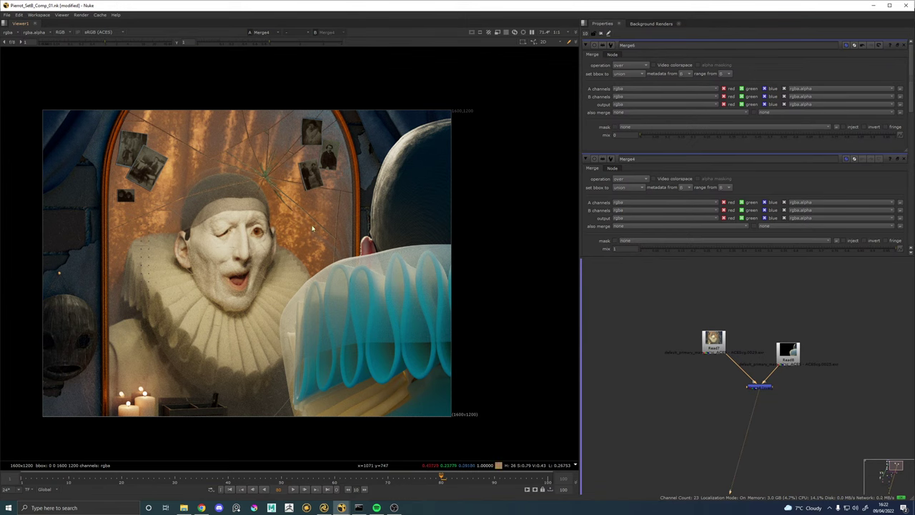
scroll(144, 249, "up", 2)
scroll(139, 211, "up", 2)
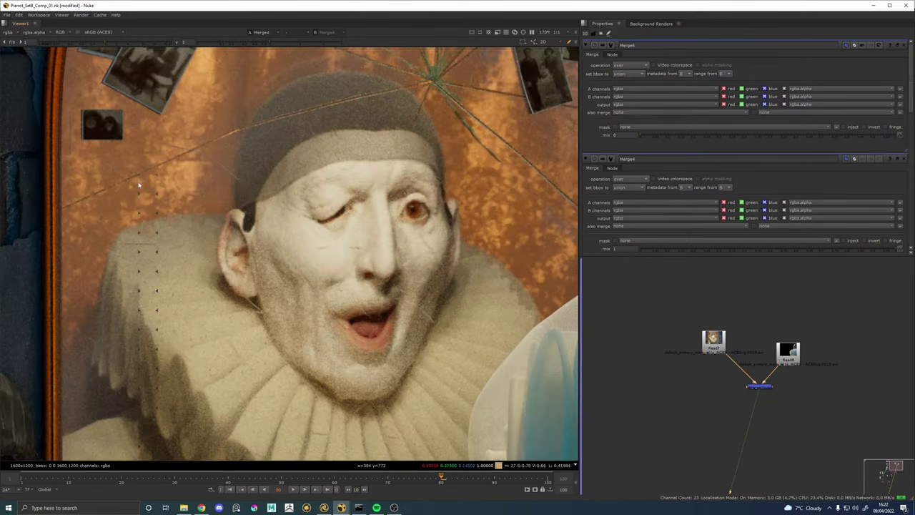
scroll(177, 350, "down", 3)
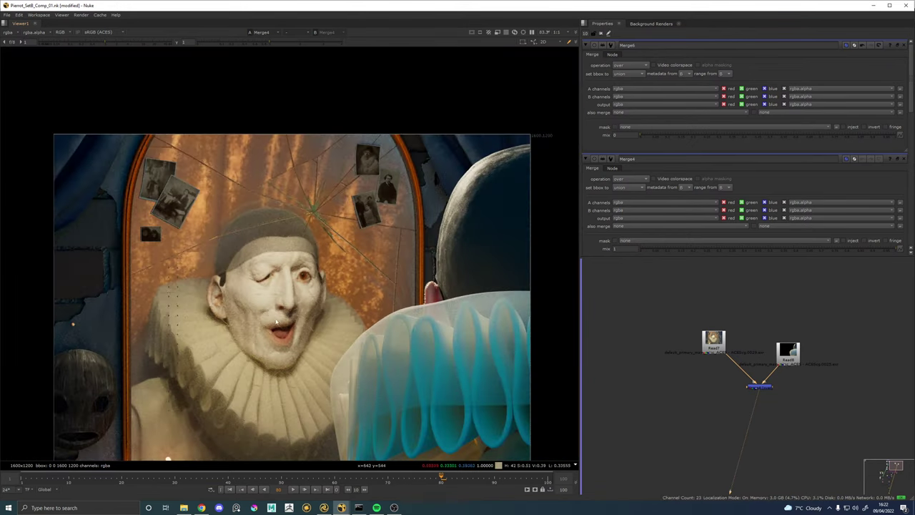
scroll(276, 259, "down", 2)
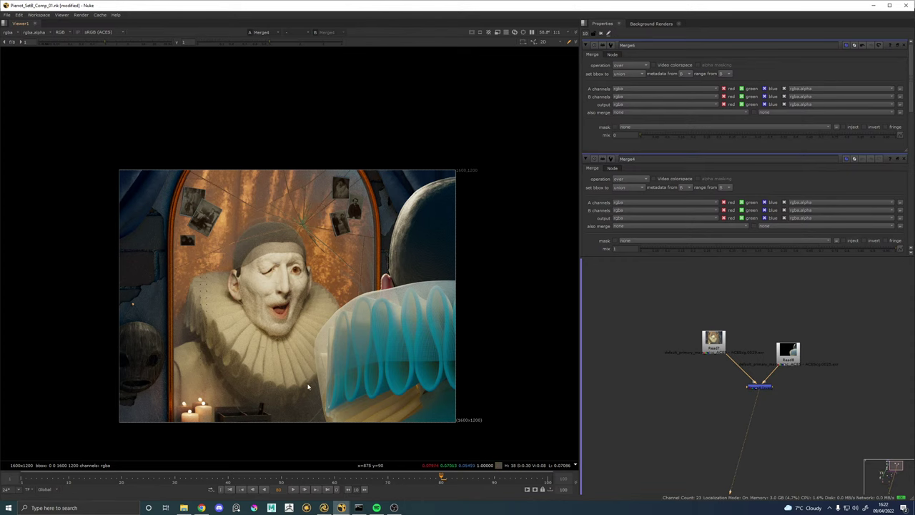
scroll(250, 300, "up", 3)
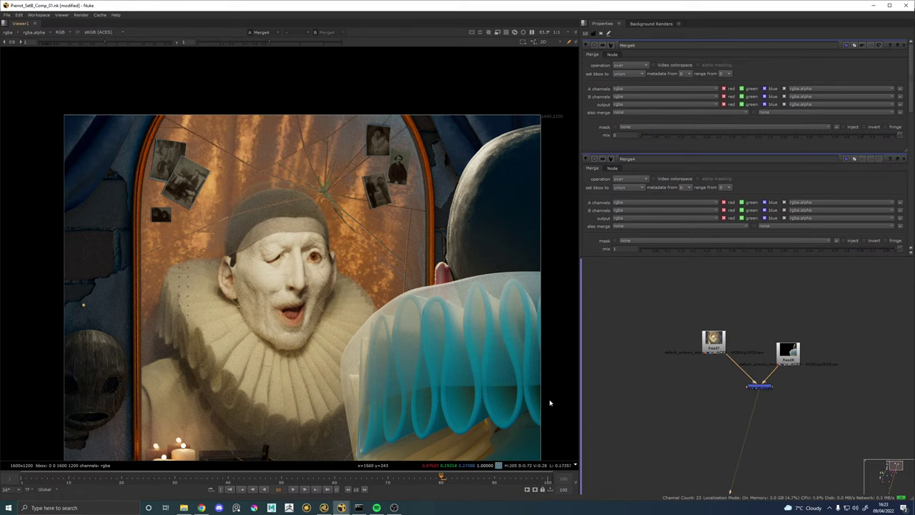
Find the BG build group in the node graph and view its source background render, Read2.
scroll(770, 362, "down", 3)
scroll(770, 362, "down", 5)
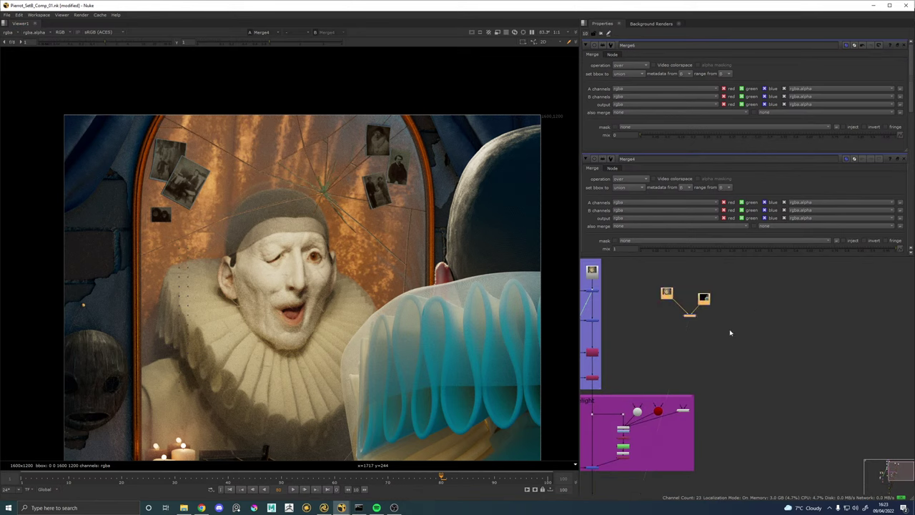
left_click_drag(732, 372, 753, 311)
left_click_drag(729, 268, 731, 438)
scroll(691, 326, "up", 6)
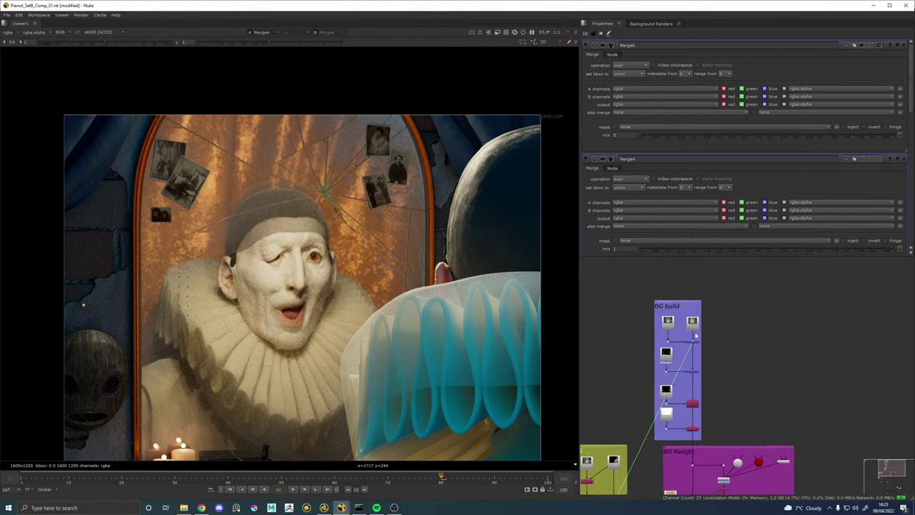
left_click(692, 326)
key("1")
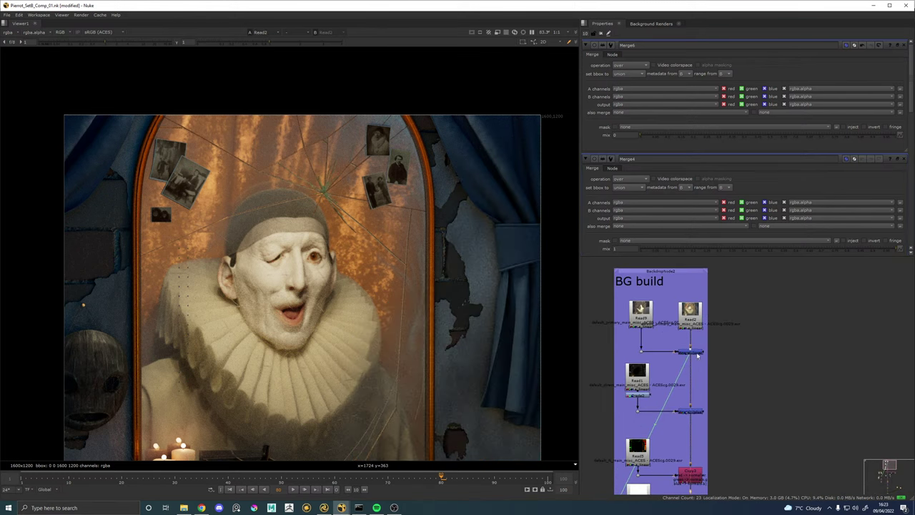
View the results of the two Merge nodes in the BG build group one after the other.
left_click(696, 354)
key("1")
left_click_drag(730, 393, 737, 355)
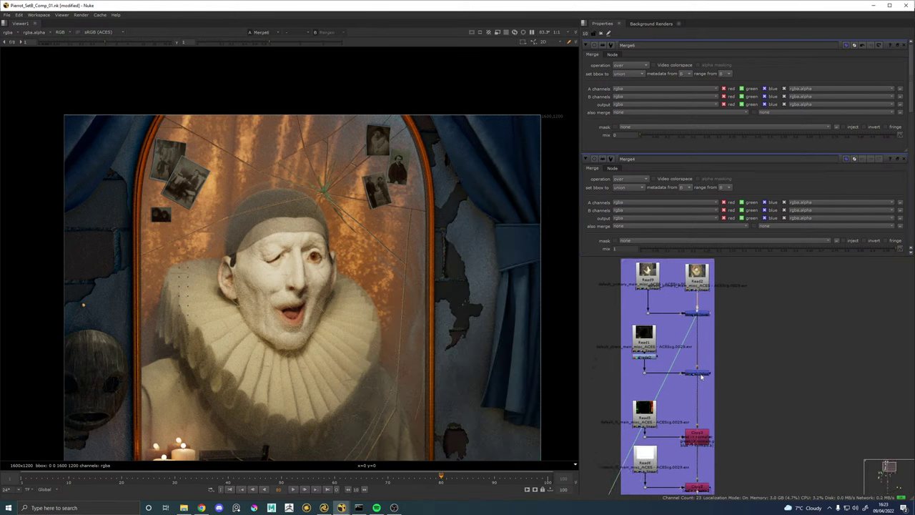
left_click(698, 373)
key("1")
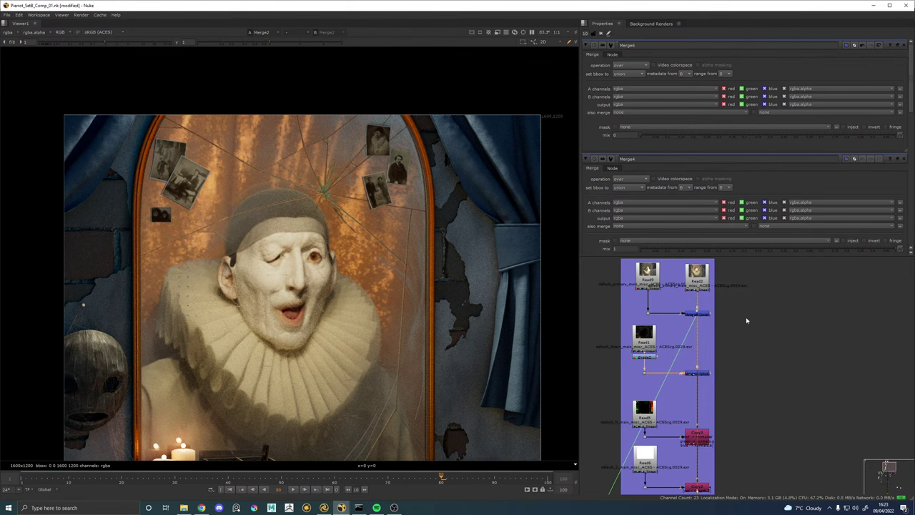
scroll(86, 372, "down", 2)
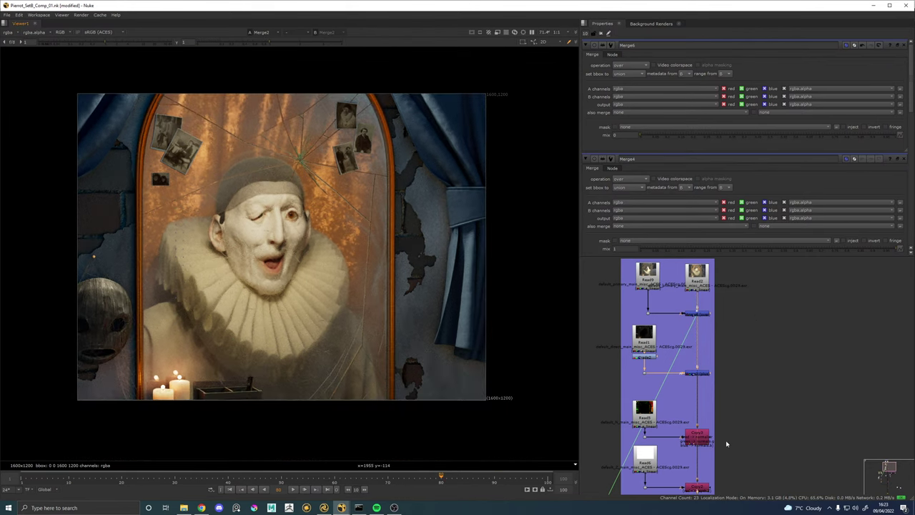
View the outputs of the two Copy nodes that add the normals and depth passes in the BG build group.
left_click(708, 443)
key("1")
left_click(741, 442)
left_click_drag(740, 449, 735, 363)
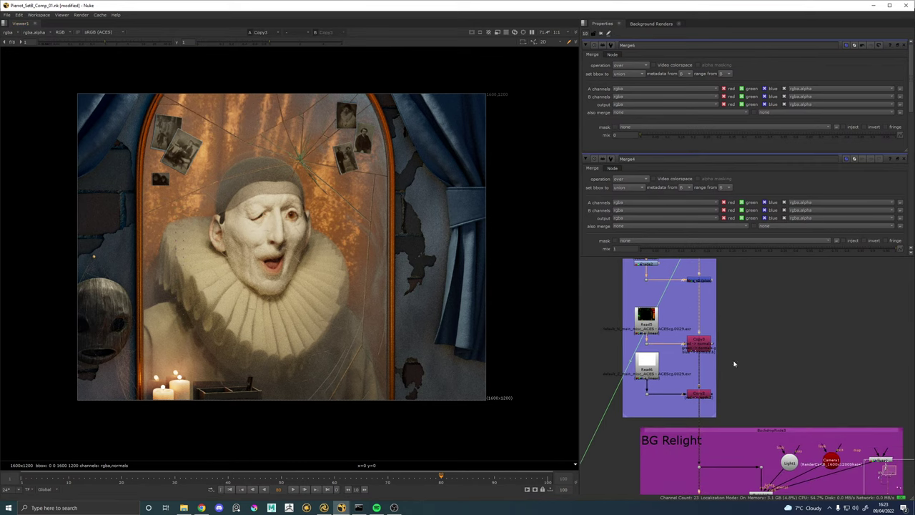
left_click(697, 394)
key("1")
scroll(722, 389, "down", 3)
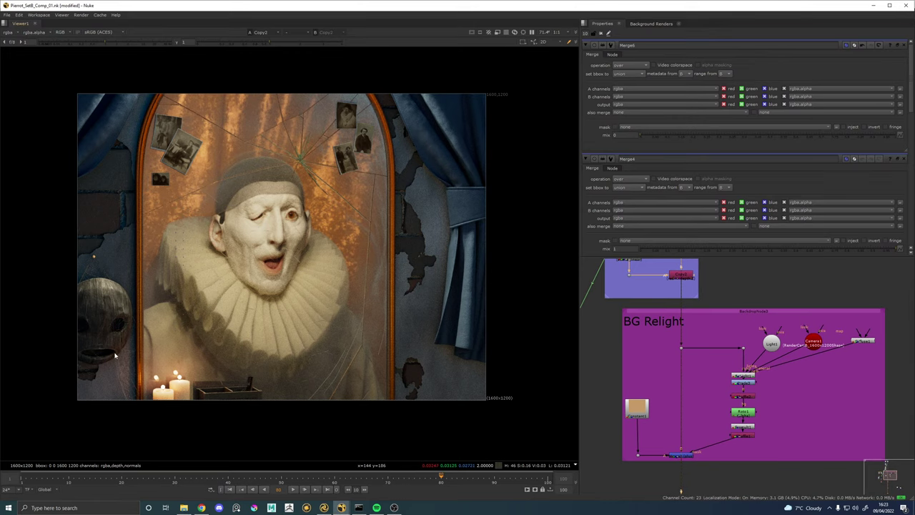
Inspect the wooden mask and candles, and compare the BG Relight merge result with the original background render.
scroll(119, 332, "up", 2)
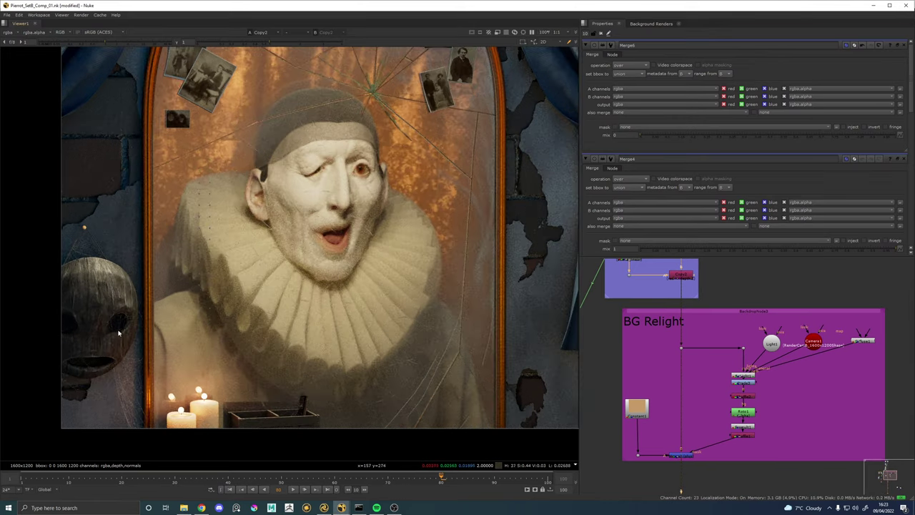
left_click_drag(132, 347, 147, 307)
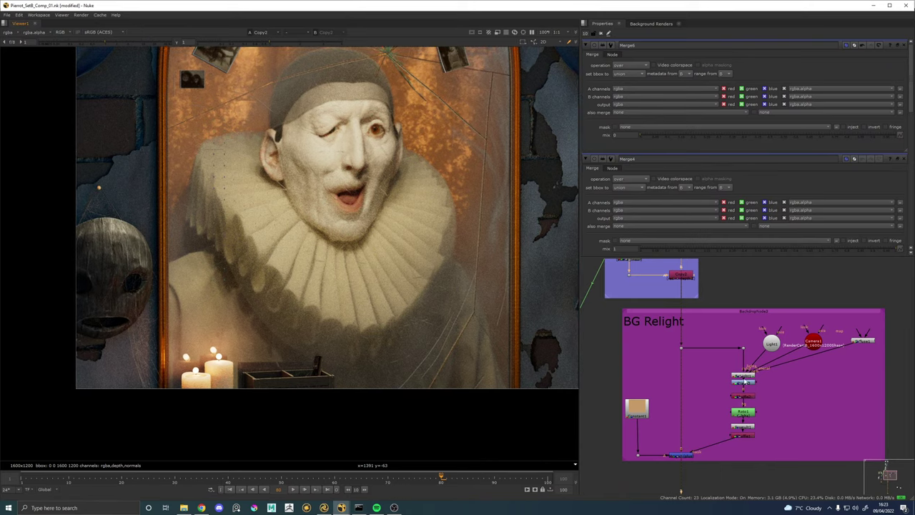
left_click(688, 454)
key("1")
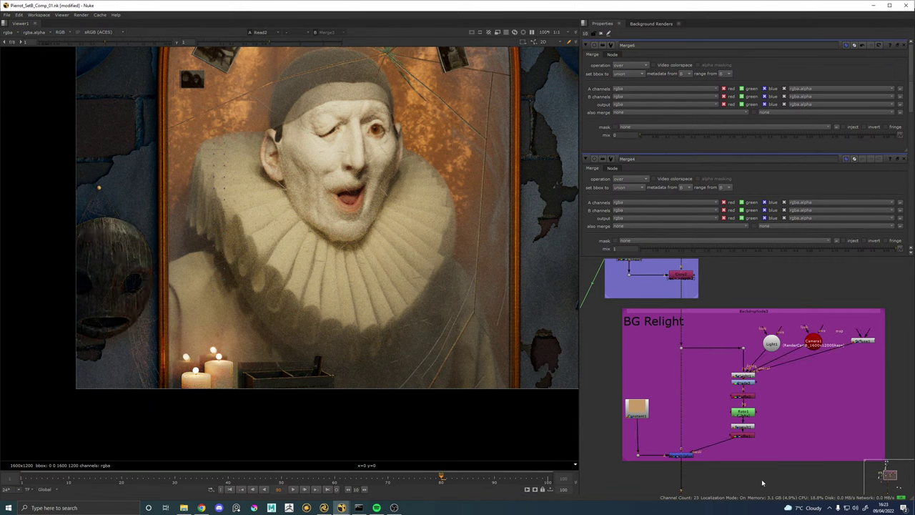
key("2")
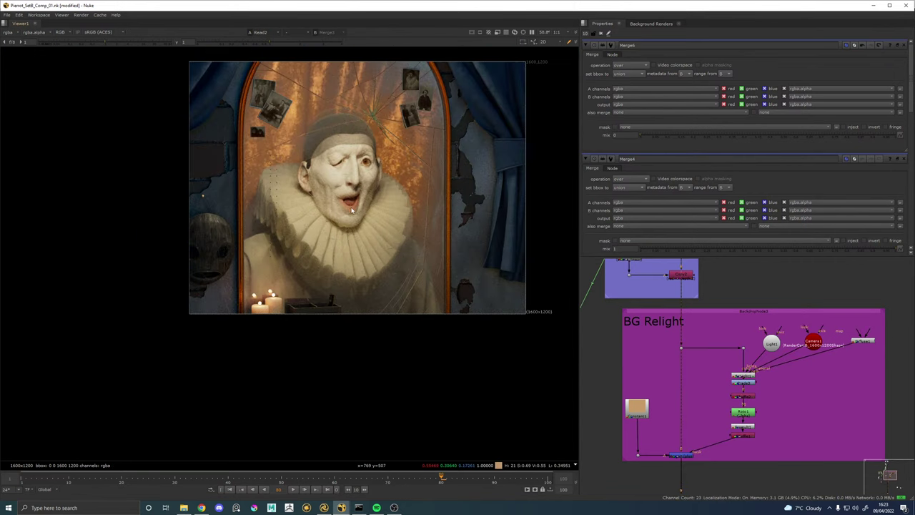
key("1")
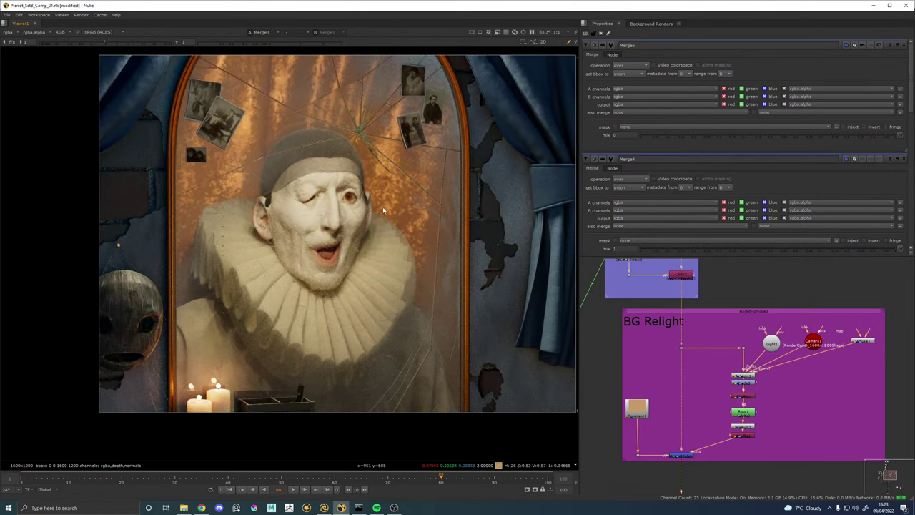
left_click_drag(382, 207, 342, 205)
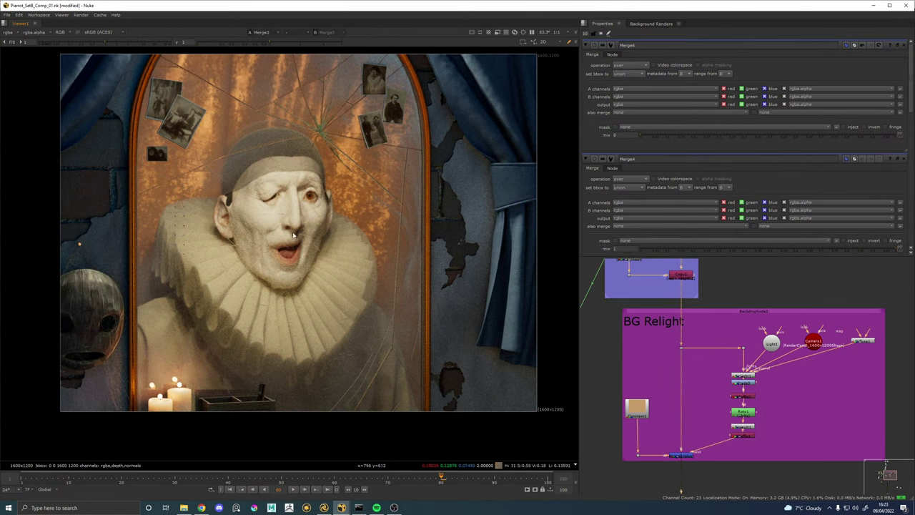
View the background's glow, ZDefocus and chromatic transform nodes below BG Relight in turn.
left_click_drag(775, 461, 802, 320)
left_click(717, 402)
key("1")
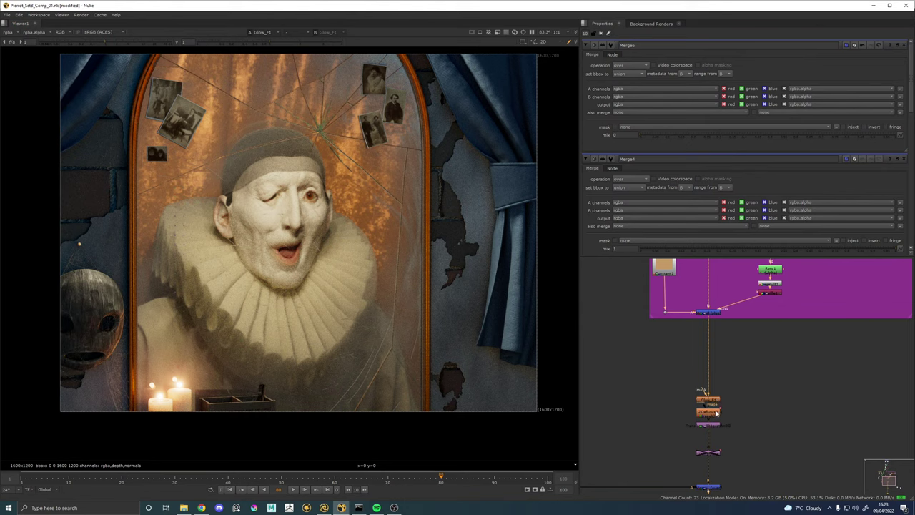
left_click(717, 413)
key("1")
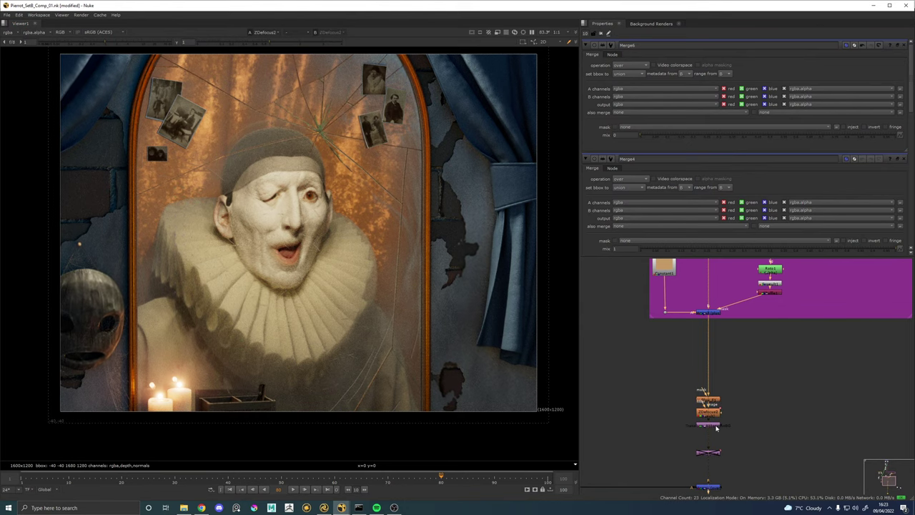
left_click(715, 425)
key("1")
left_click_drag(732, 447, 741, 377)
View the Merge node that combines the processed foreground branch with the background branch.
left_click(725, 418)
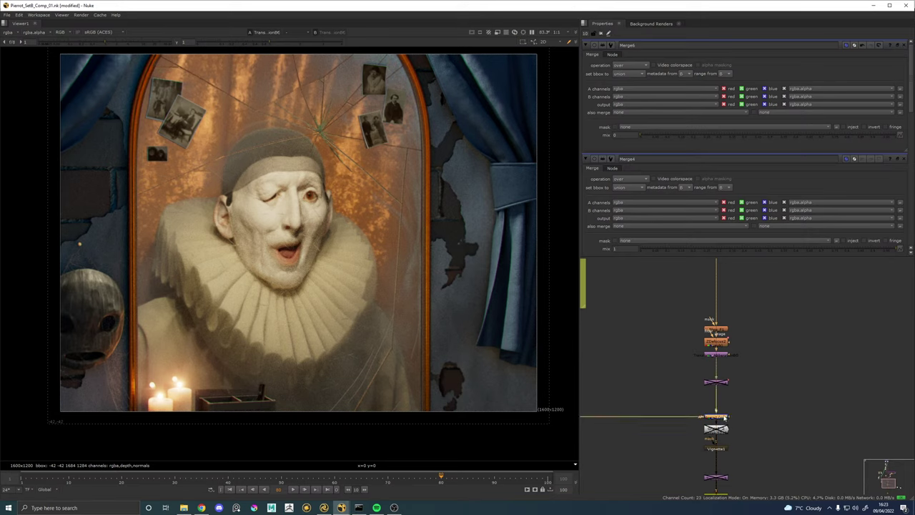
scroll(684, 357, "up", 3)
scroll(769, 397, "down", 3)
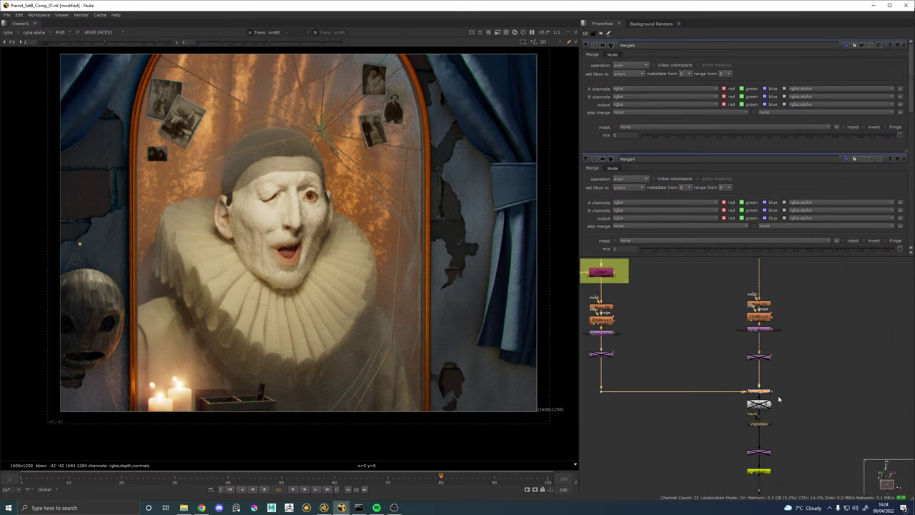
left_click(763, 392)
key("1")
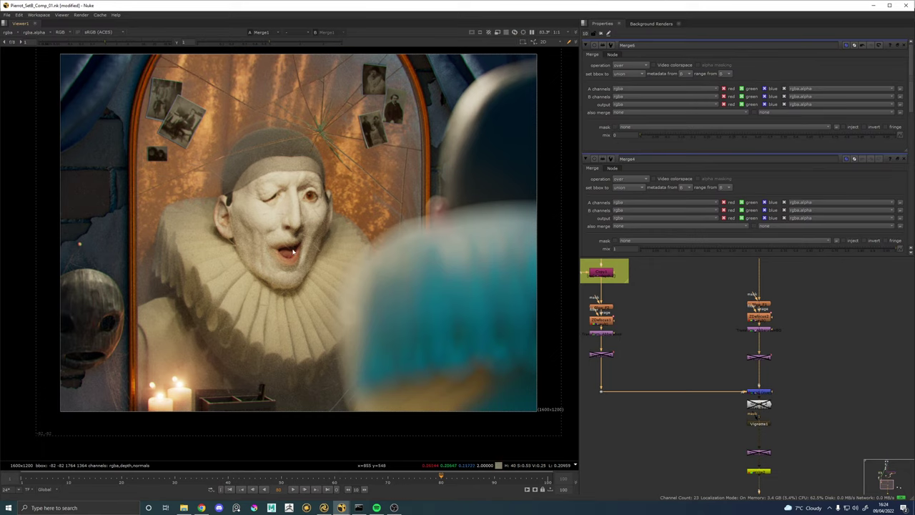
View the Vignette node, the node below it and the final Write node in turn.
left_click_drag(765, 423, 756, 377)
left_click(756, 377)
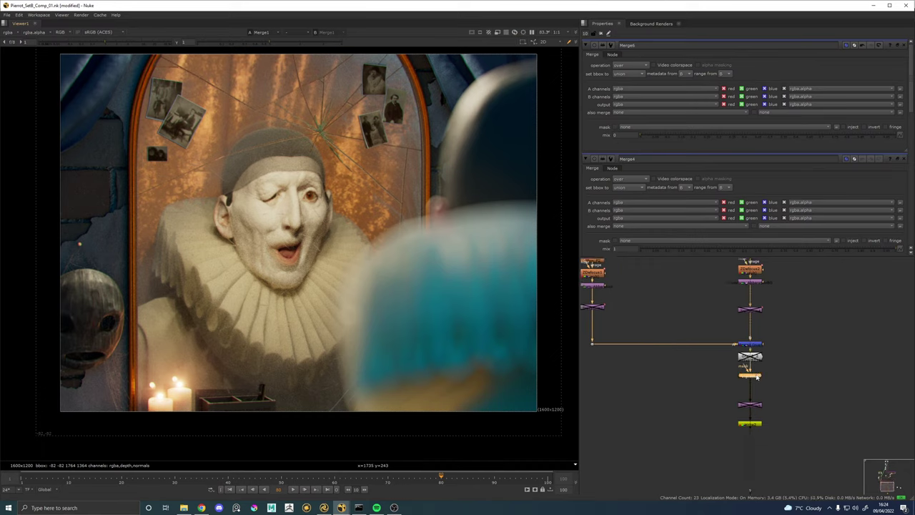
key("1")
left_click(753, 407)
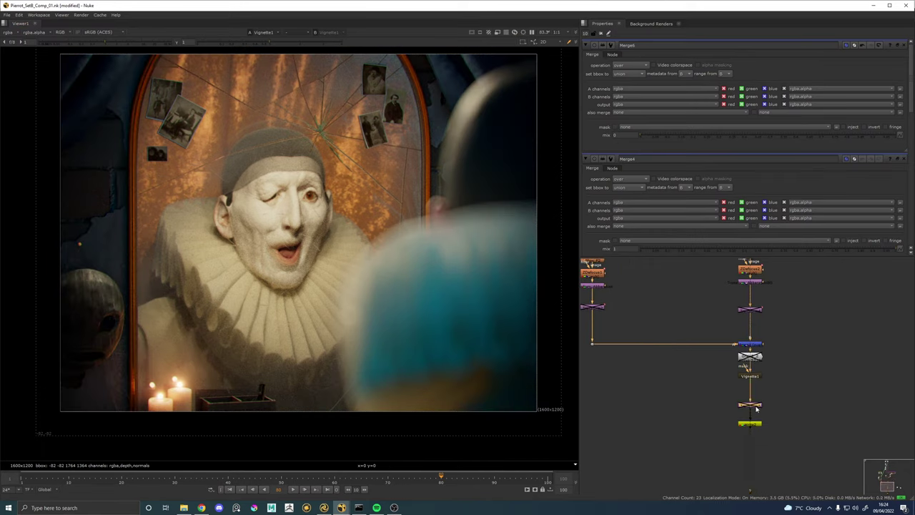
key("1")
left_click(754, 425)
key("1")
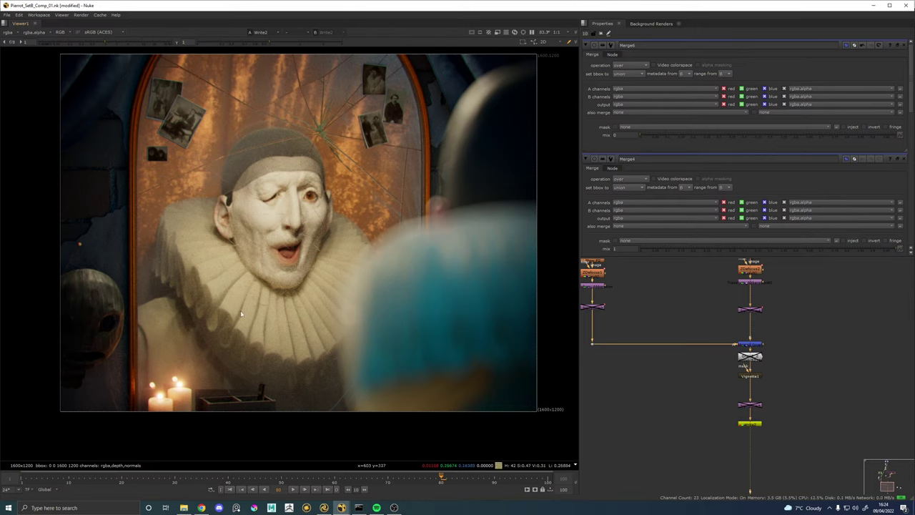
Compare the final Write output with the original background render in the viewer.
key("2")
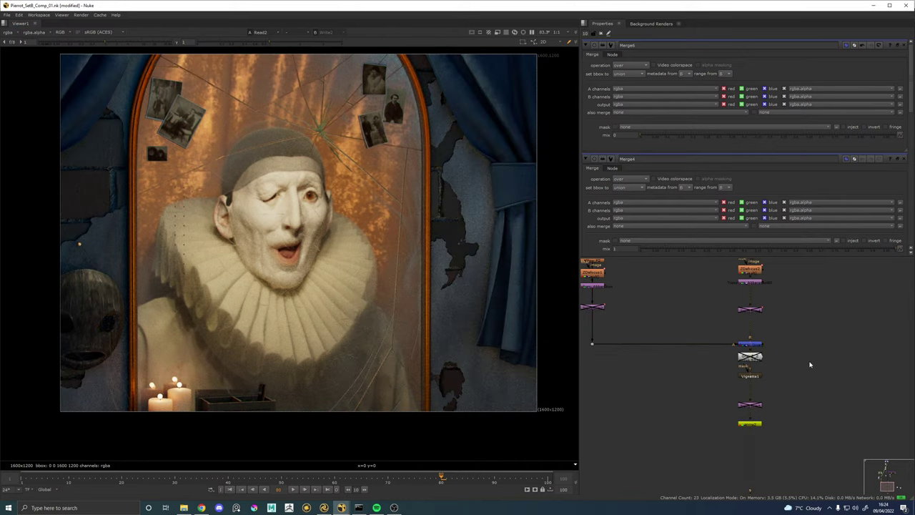
key("2")
scroll(804, 328, "up", 5)
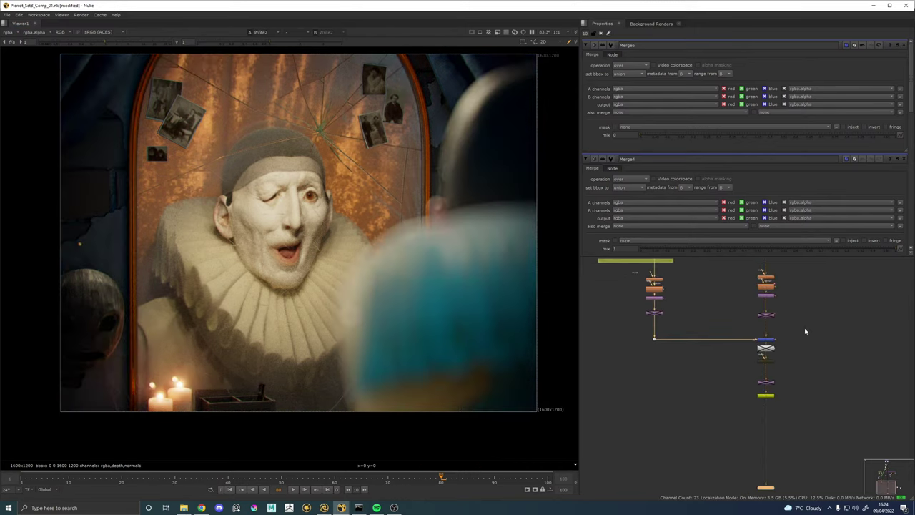
View the separate Merge node that combines the raw background and foreground renders.
scroll(771, 451, "down", 2)
left_click_drag(776, 373, 749, 431)
scroll(765, 418, "down", 3)
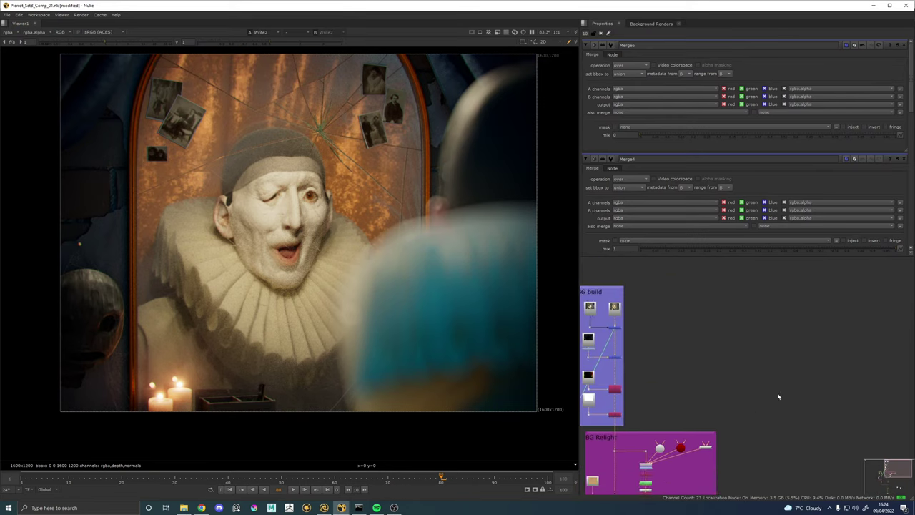
left_click_drag(777, 396, 789, 315)
scroll(808, 372, "up", 4)
left_click(806, 373)
key("1")
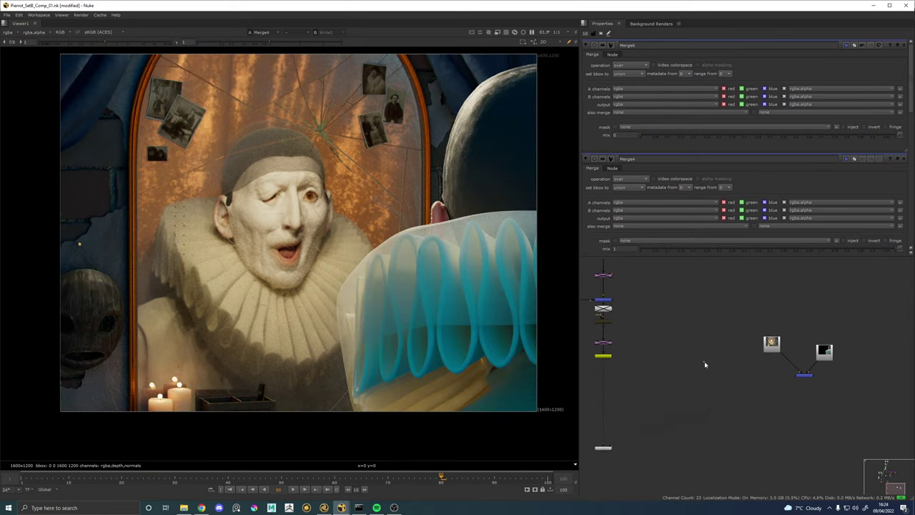
Compare the merged raw renders with the final Write output repeatedly across the full frame.
key("2")
key("1")
key("2")
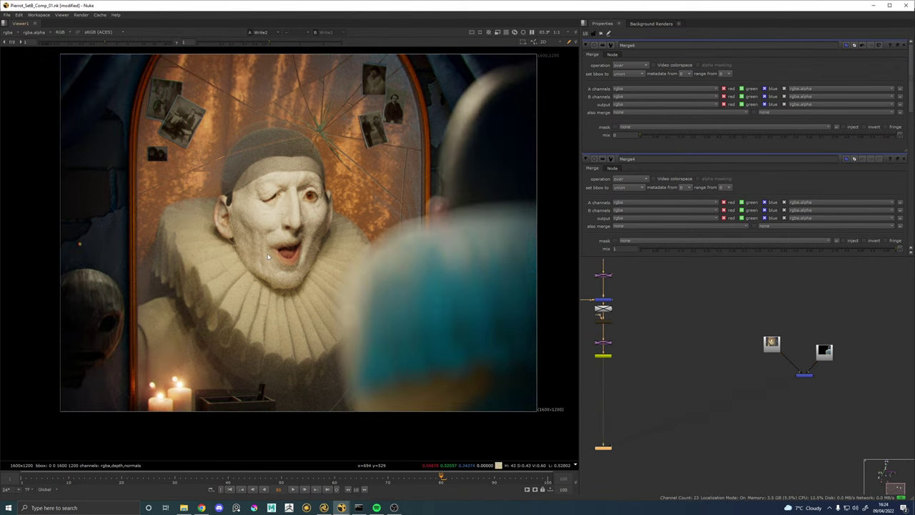
key("1")
key("2")
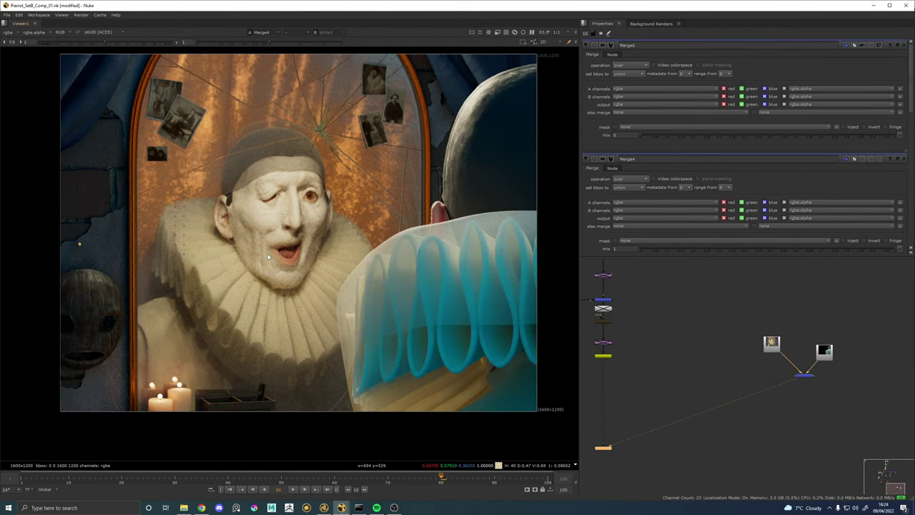
key("1")
key("2")
key("1")
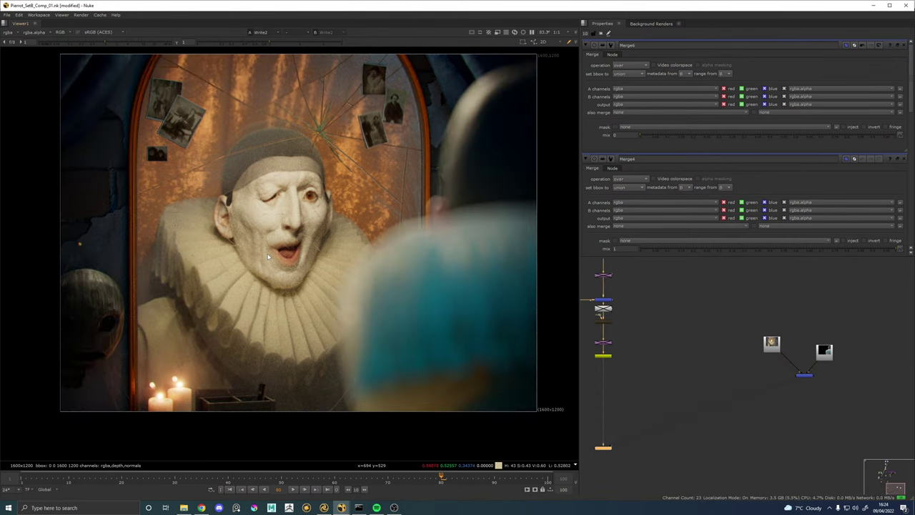
key("2")
key("2")
key("1")
key("2")
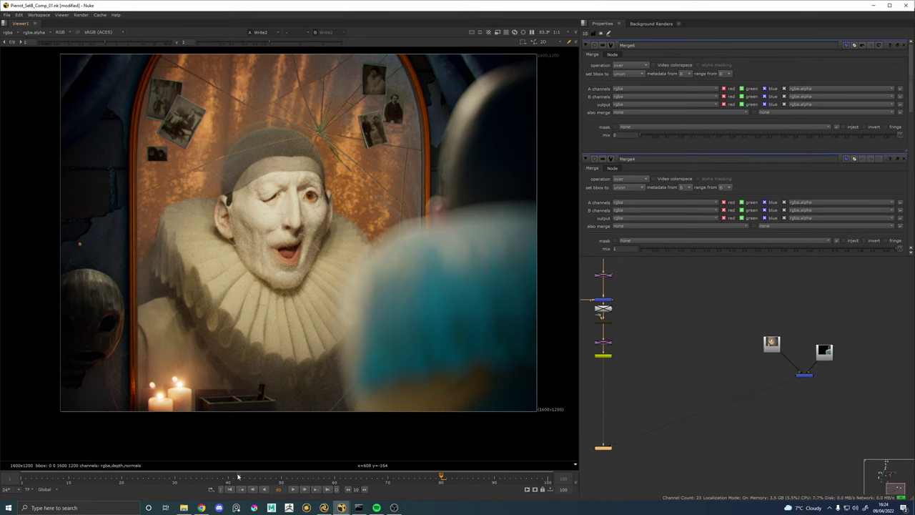
Compare the raw merge and the final output close up around the candles and the wall mask.
scroll(220, 397, "up", 3)
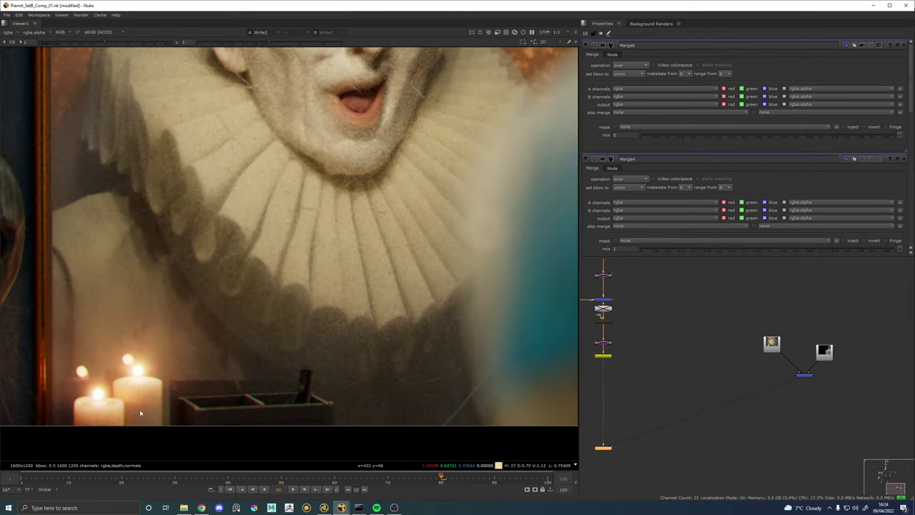
left_click_drag(86, 339, 393, 450)
key("1")
key("2")
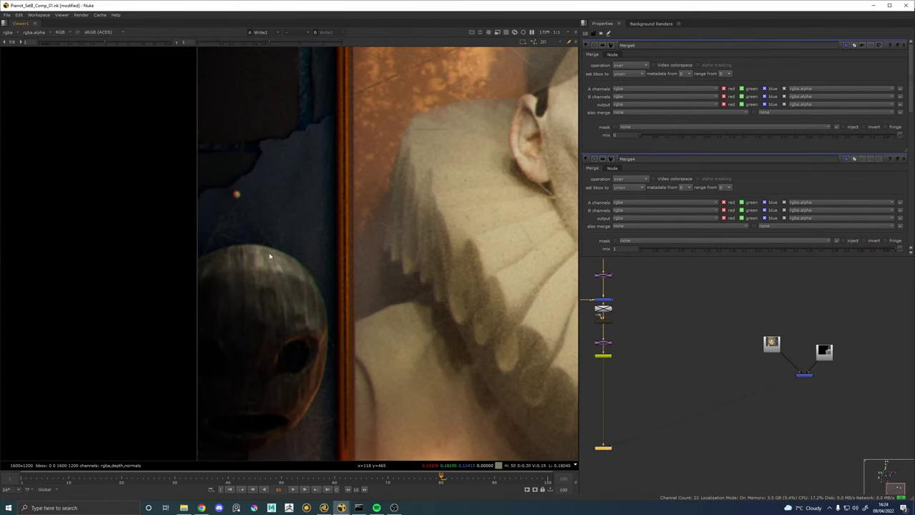
Compare the raw merge with the final output again at a wider framing, ending on the final output.
scroll(270, 263, "down", 2)
scroll(391, 326, "down", 2)
key("1")
left_click_drag(471, 362, 325, 348)
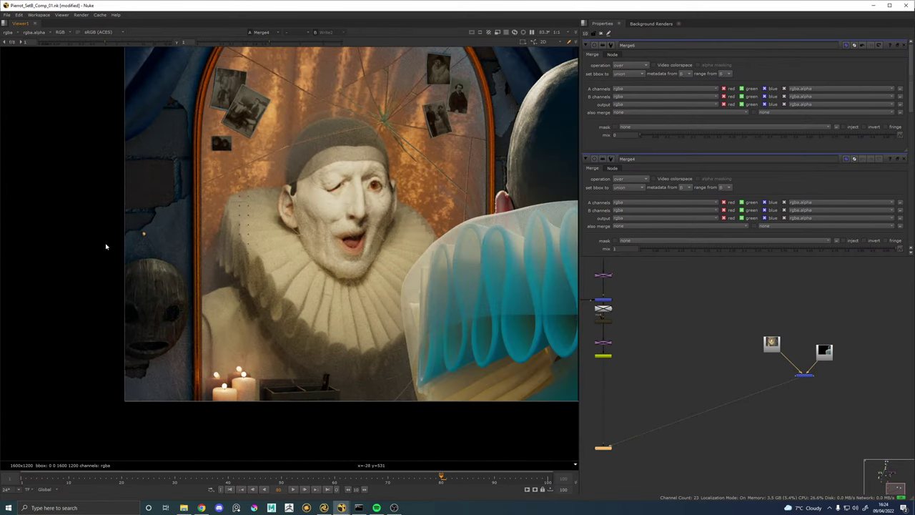
key("2")
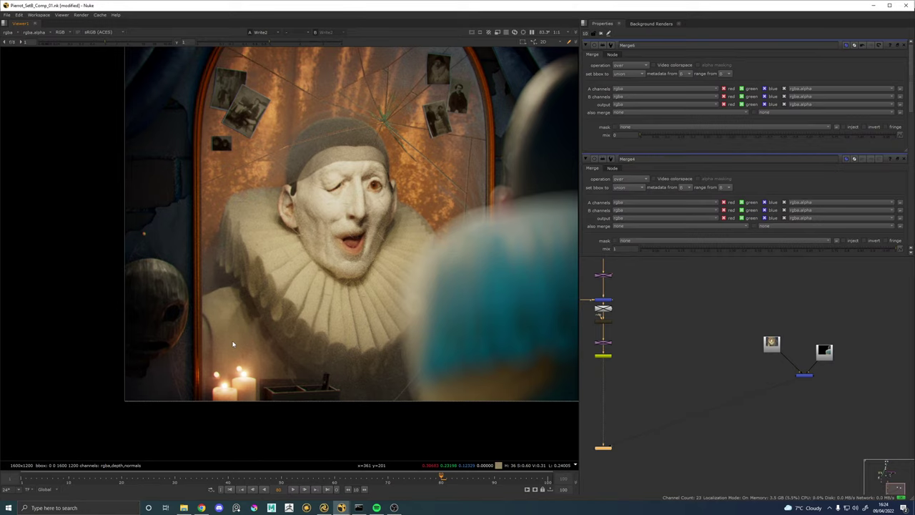
key("1")
key("2")
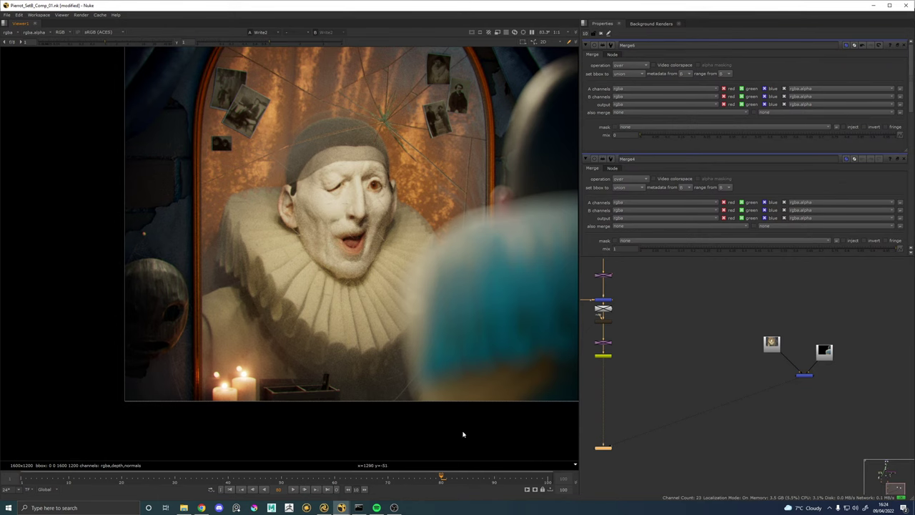
Switch to Katana and browse the stored renders to the Render_SetB_BG1 image, inspecting its noise up close.
left_click(325, 508)
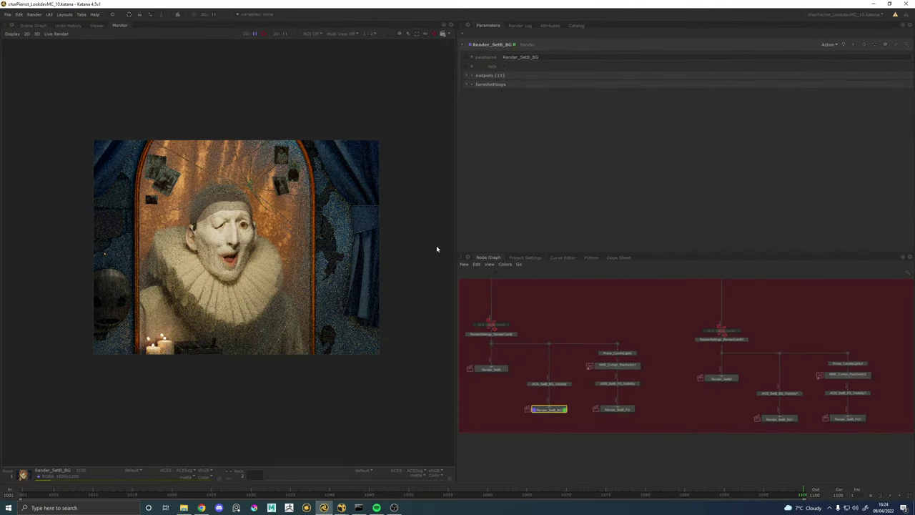
key("Page_Down")
key("Page_Down")
key("Page_Down")
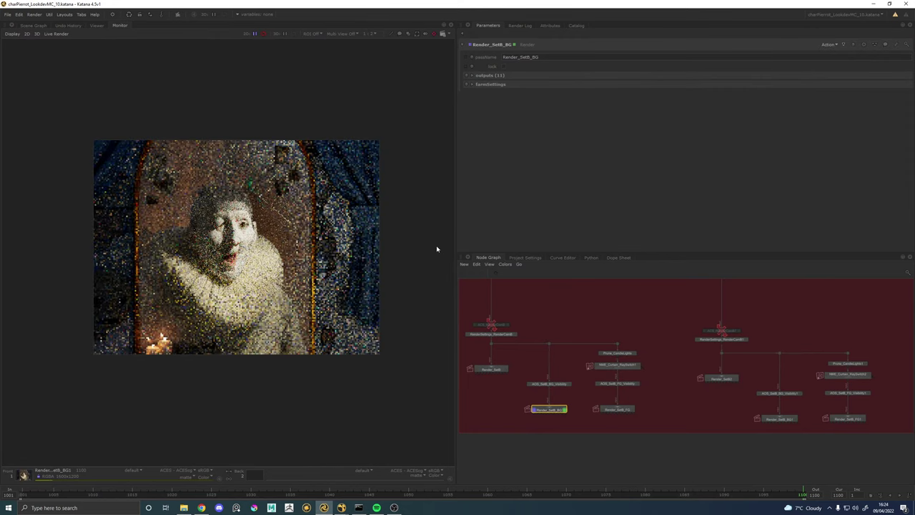
scroll(304, 223, "up", 3)
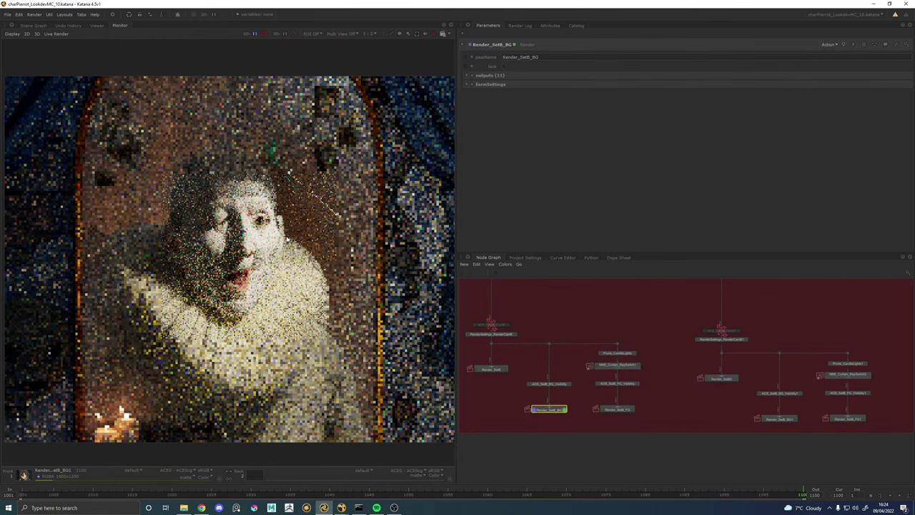
scroll(214, 293, "down", 3)
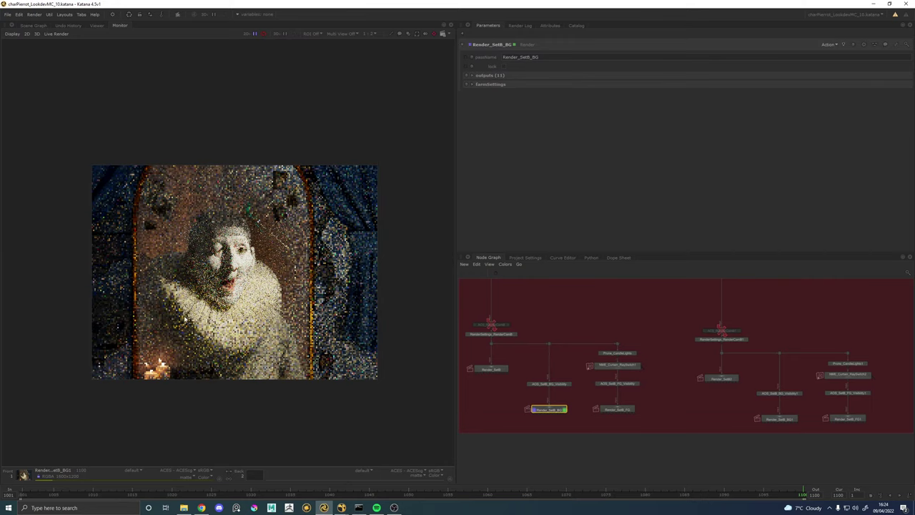
Switch back to Nuke and examine the Read nodes and first Merge node in the BG build backdrop.
mouse_move(342, 508)
left_click(360, 489)
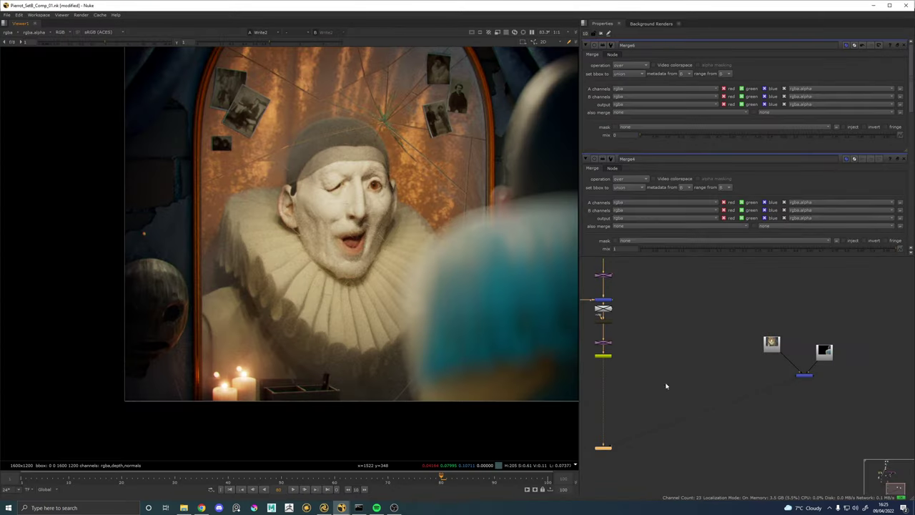
scroll(684, 361, "down", 2)
left_click_drag(485, 263, 429, 306)
left_click_drag(708, 287, 725, 451)
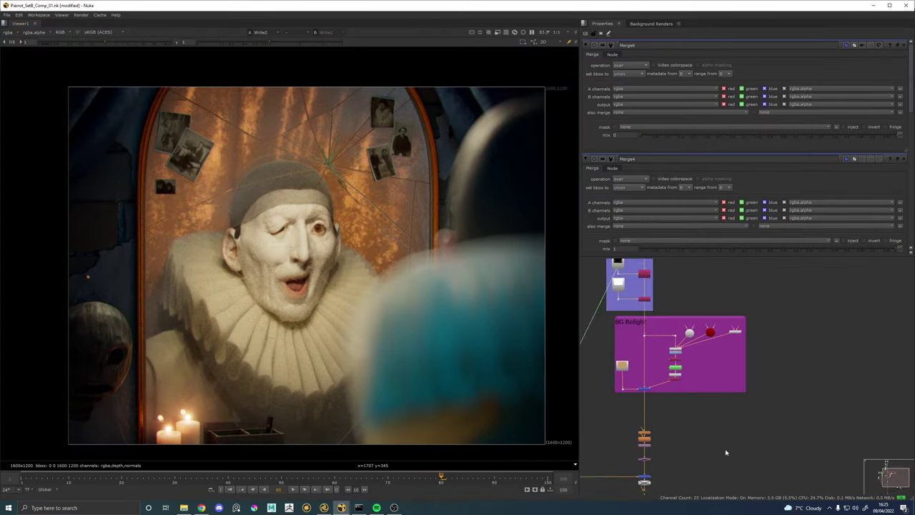
left_click_drag(704, 331, 795, 470)
scroll(748, 361, "up", 3)
left_click(728, 350)
scroll(679, 311, "up", 3)
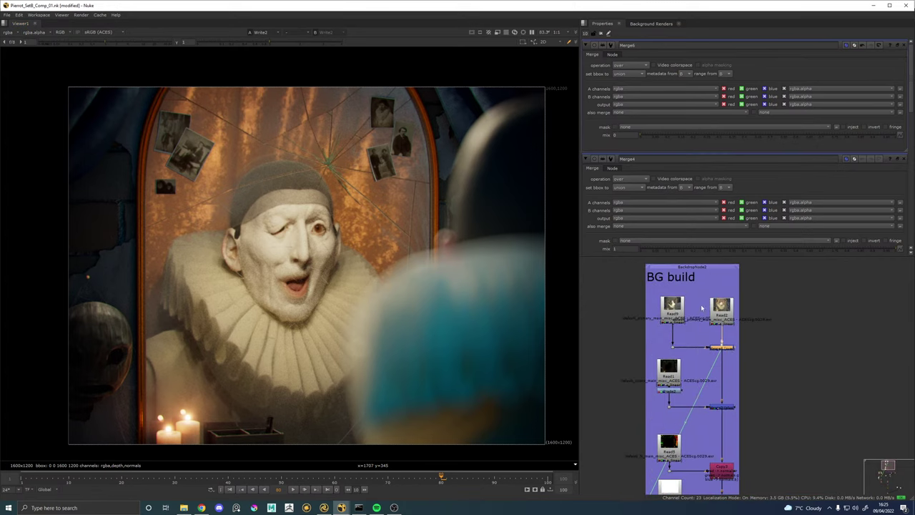
View the FG backdrop's Read10 render and the Copy4 node that takes its alpha from Read4.
scroll(649, 353, "down", 3)
left_click_drag(649, 353, 859, 238)
left_click_drag(762, 390, 695, 244)
scroll(615, 417, "up", 2)
left_click_drag(615, 418, 664, 296)
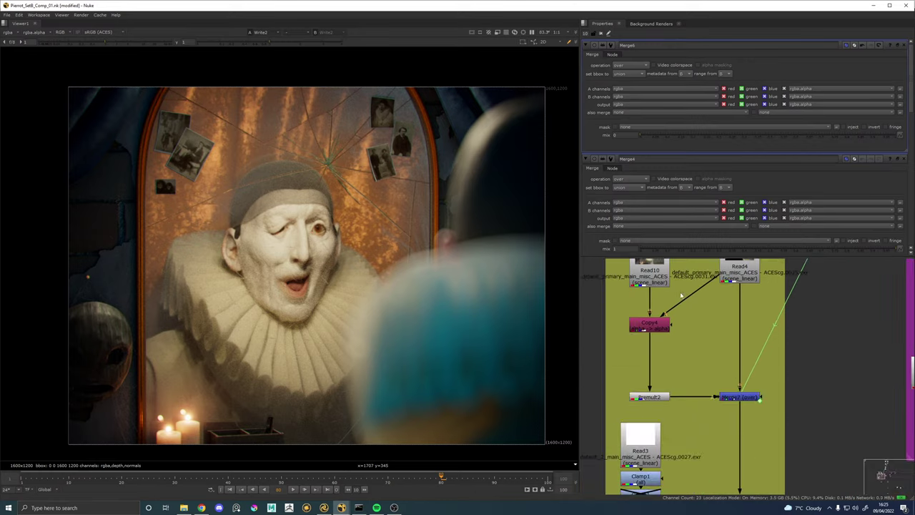
left_click_drag(722, 326, 710, 375)
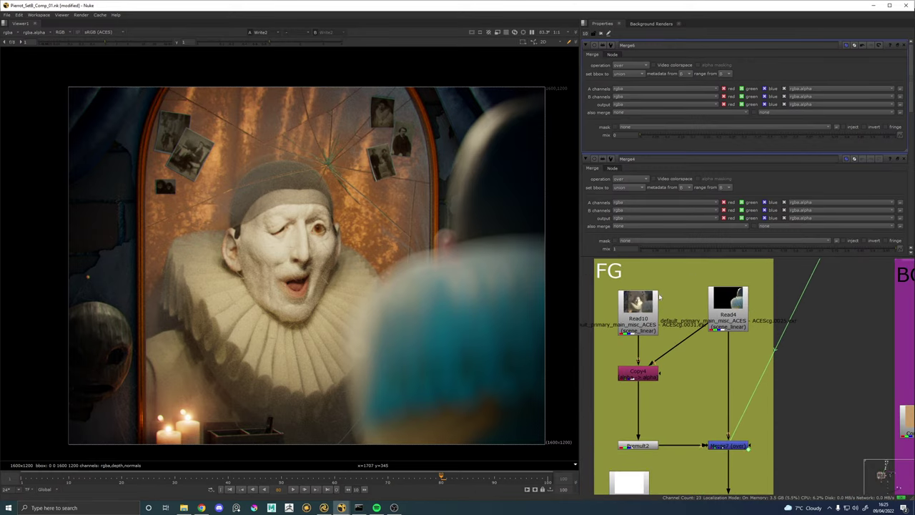
scroll(798, 355, "down", 2)
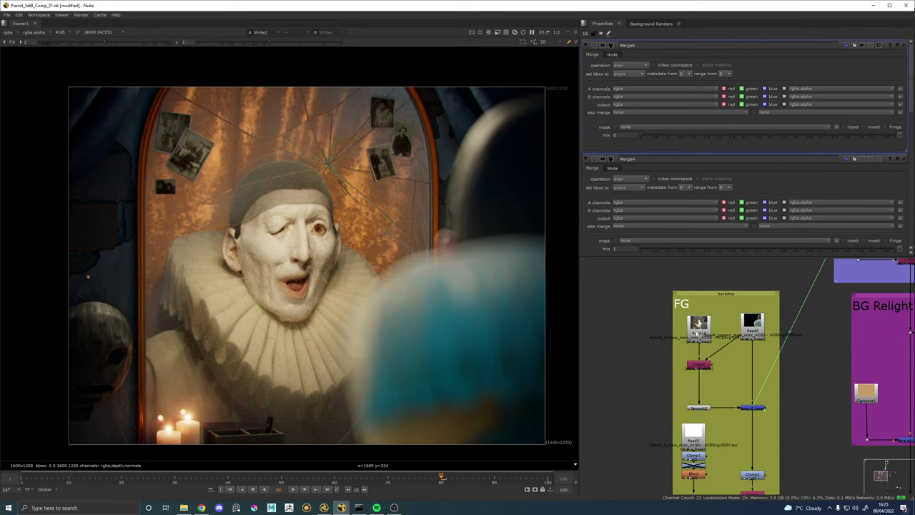
left_click(702, 331)
key("1")
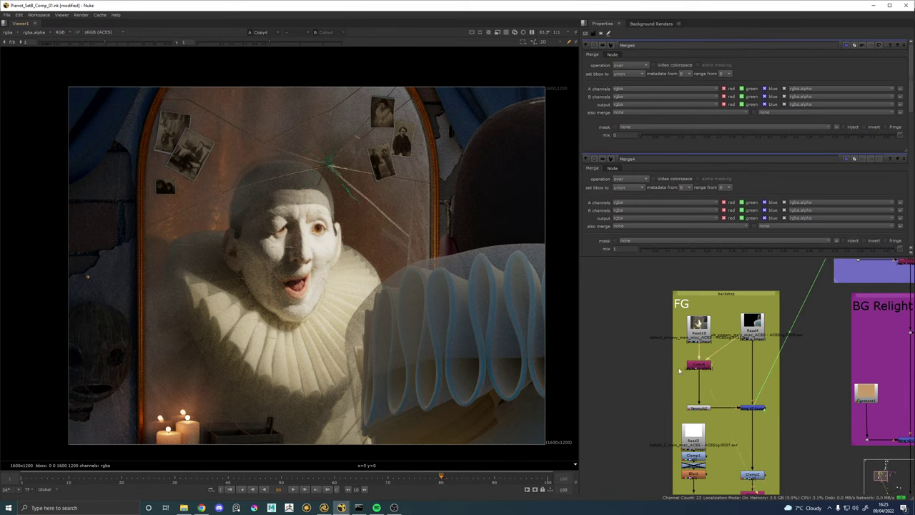
View the FG backdrop's Premult2 node and the Merge7 node in turn.
left_click(698, 407)
key("1")
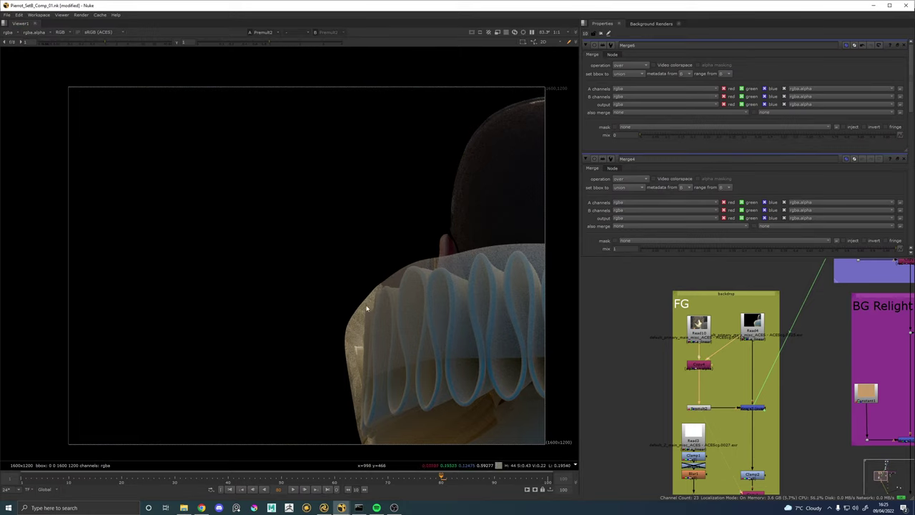
left_click(753, 407)
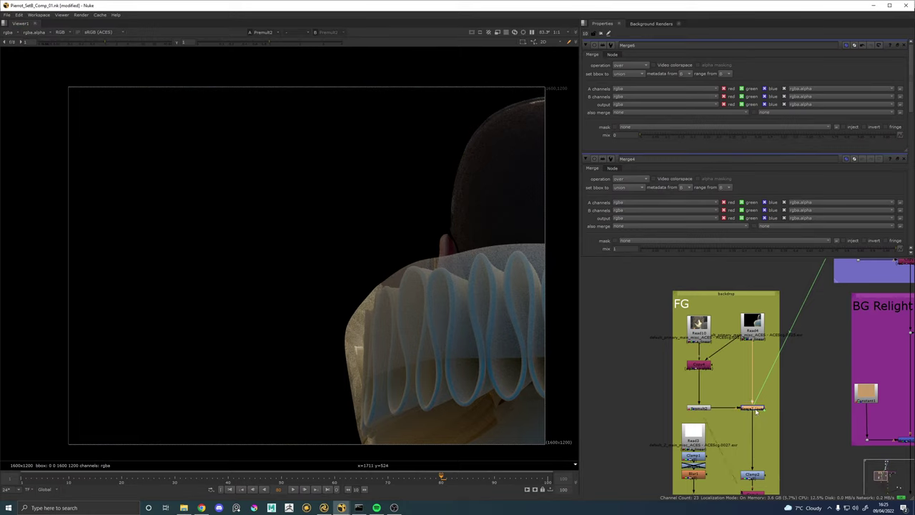
key("1")
Return the viewer to the final Write output at the end of the main branch.
scroll(755, 367, "down", 3)
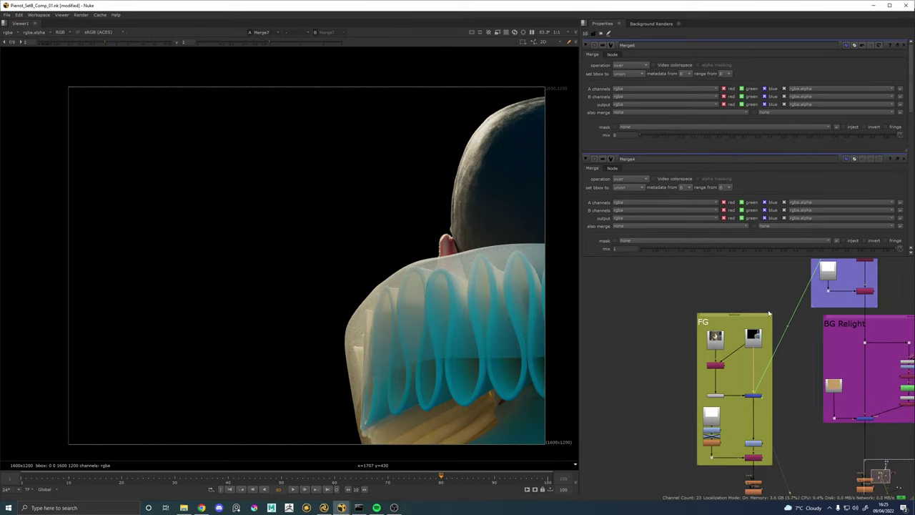
left_click_drag(770, 312, 591, 182)
left_click_drag(792, 396, 769, 292)
left_click(661, 365)
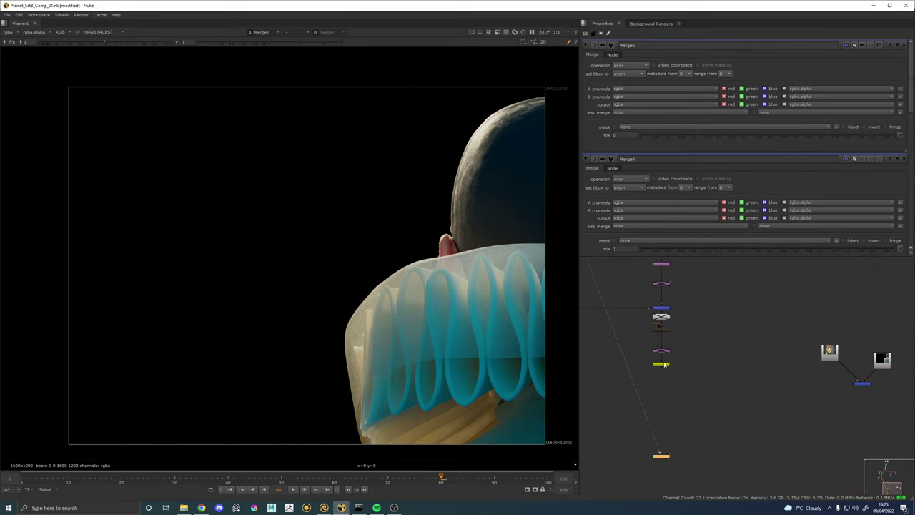
key("1")
Raise the mix of the Merge6 node in the BG build backdrop to 1.
left_click_drag(740, 275, 722, 417)
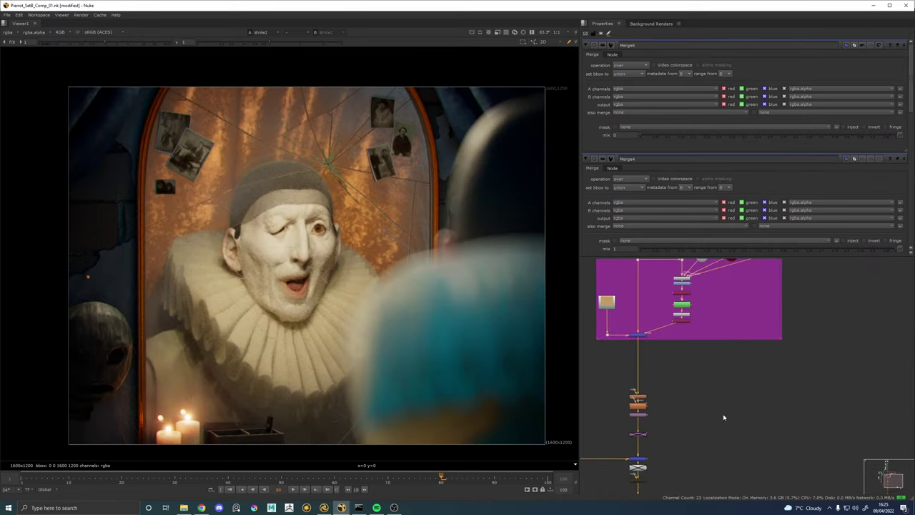
left_click_drag(704, 282, 739, 396)
scroll(715, 411, "up", 3)
left_click(713, 407)
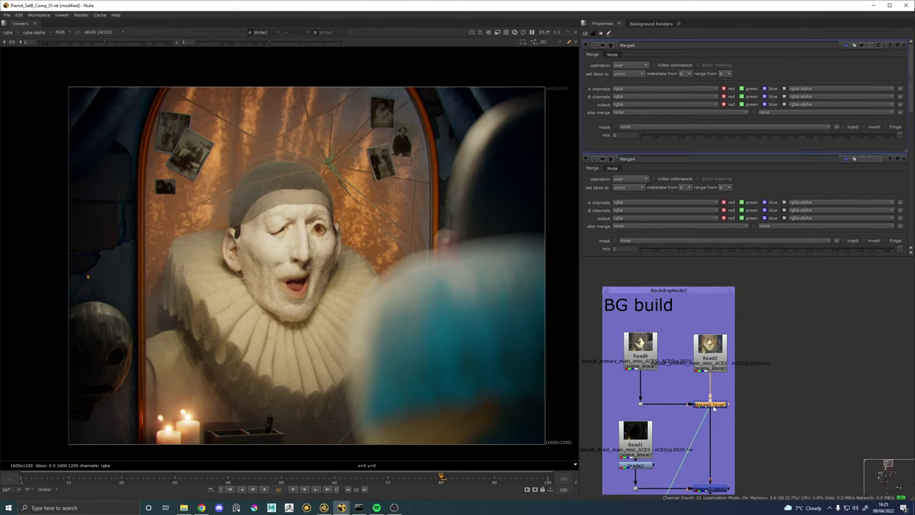
left_click_drag(640, 135, 703, 136)
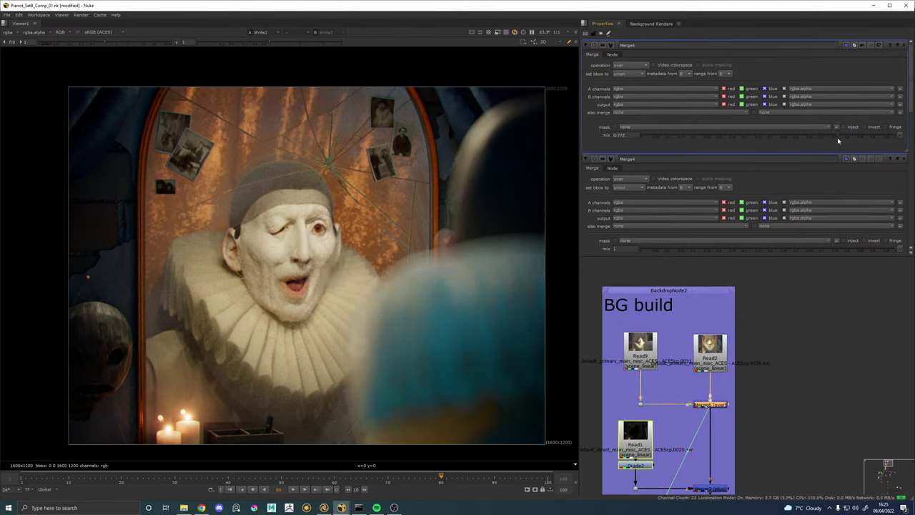
left_click_drag(703, 137, 902, 136)
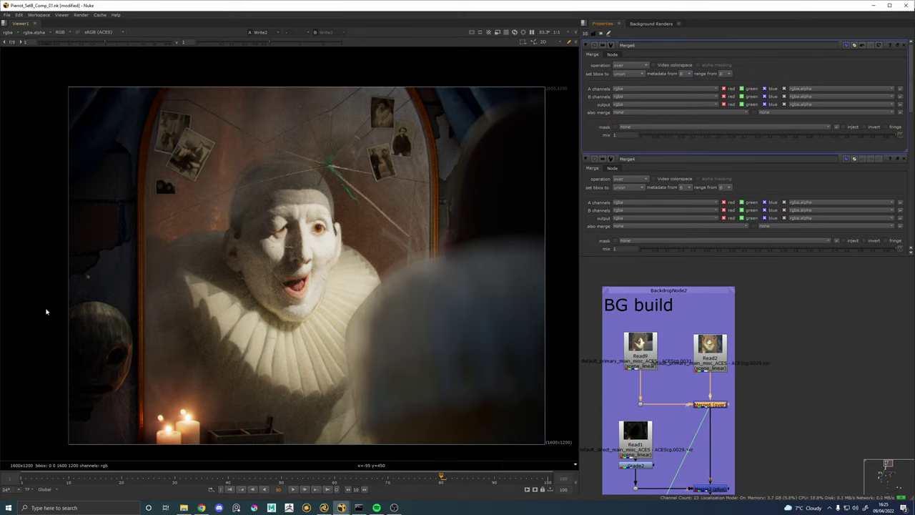
Keep only the Merge6 properties open and set the node's mix to 0.7.
left_click(585, 32)
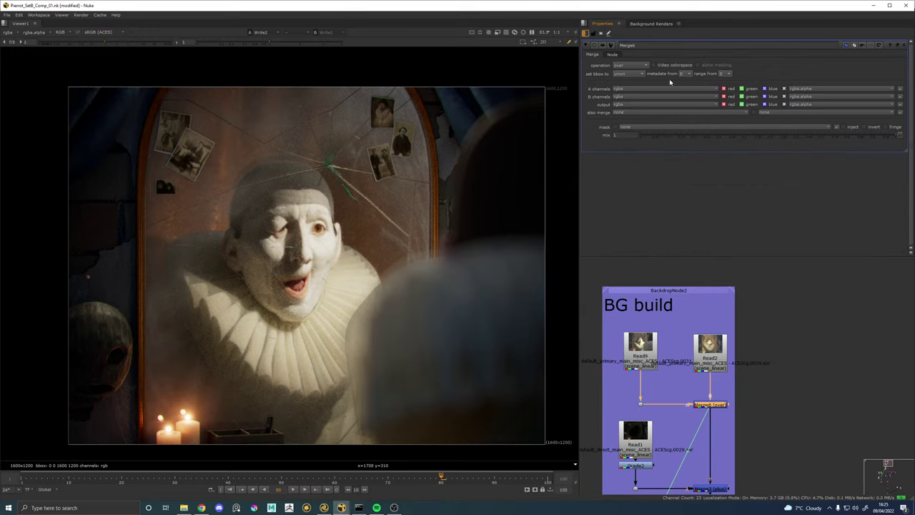
left_click(785, 135)
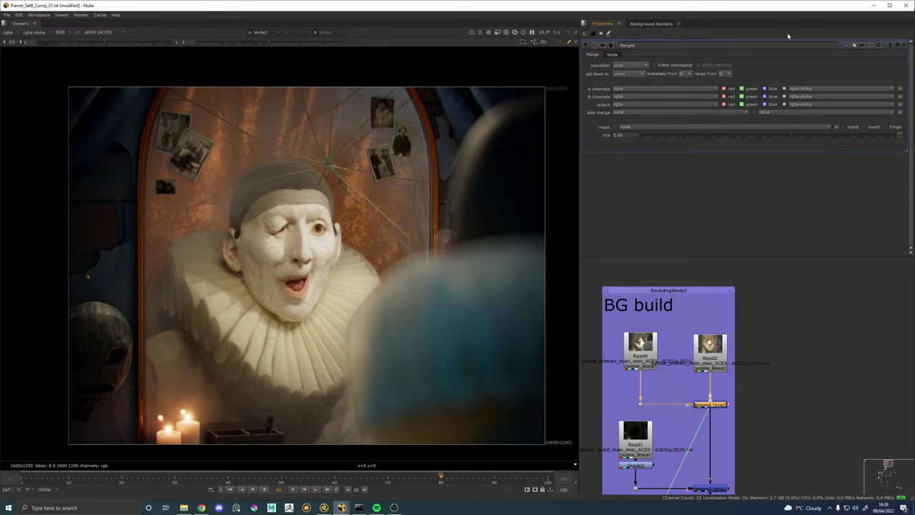
left_click(619, 134)
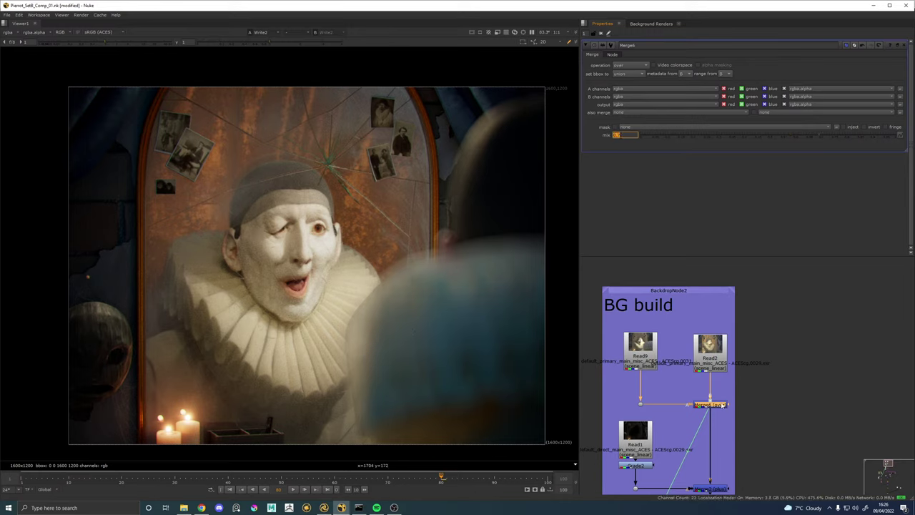
Add a Roto node beside the BG build backdrop, fed by the Read2 render.
scroll(687, 357, "down", 3)
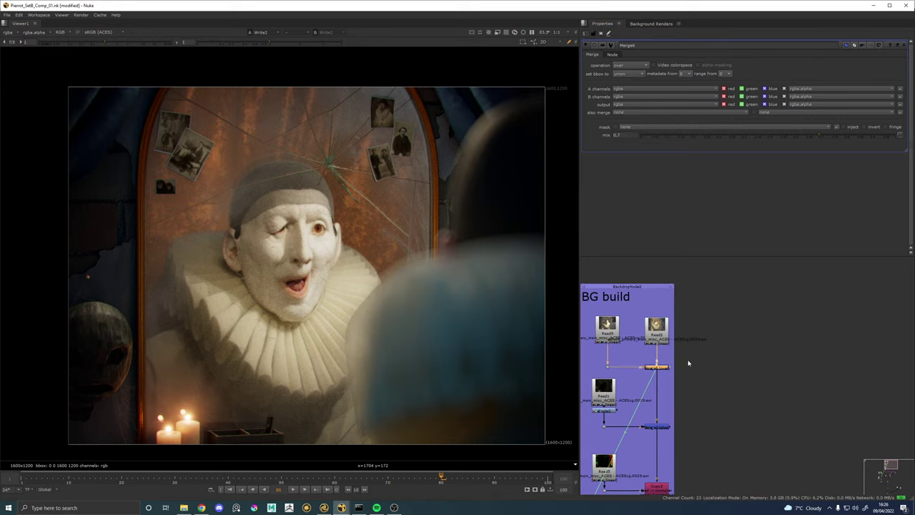
key("Tab")
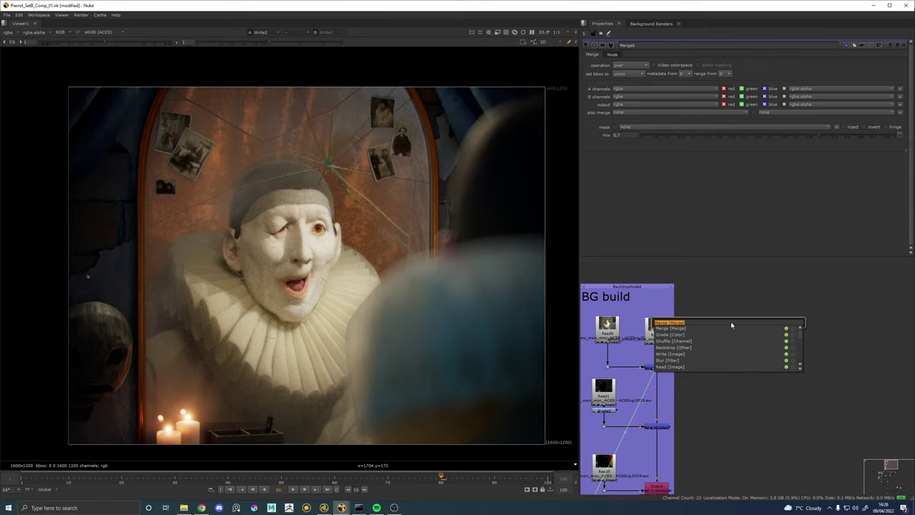
type("roto")
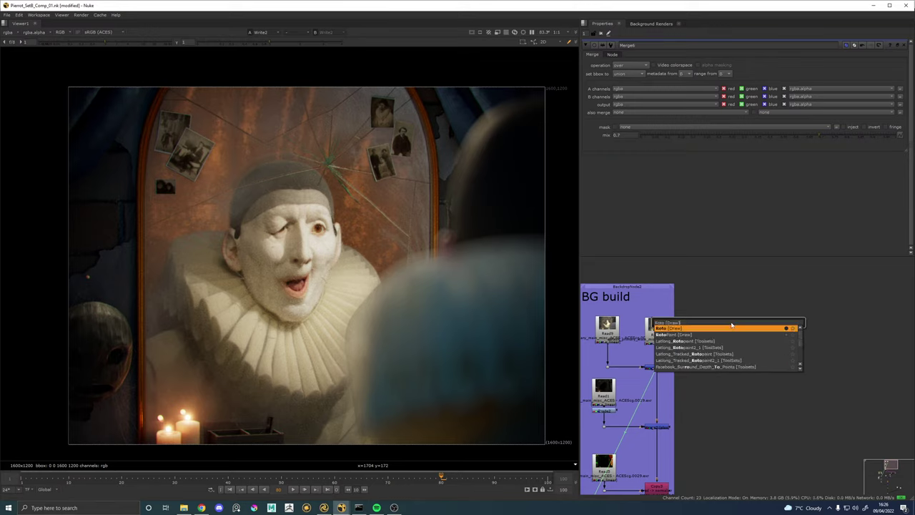
left_click(731, 327)
mouse_move(731, 327)
left_mouse_down()
mouse_move(732, 343)
mouse_move(679, 320)
mouse_move(659, 328)
mouse_move(725, 341)
left_mouse_up()
scroll(741, 350, "down", 3)
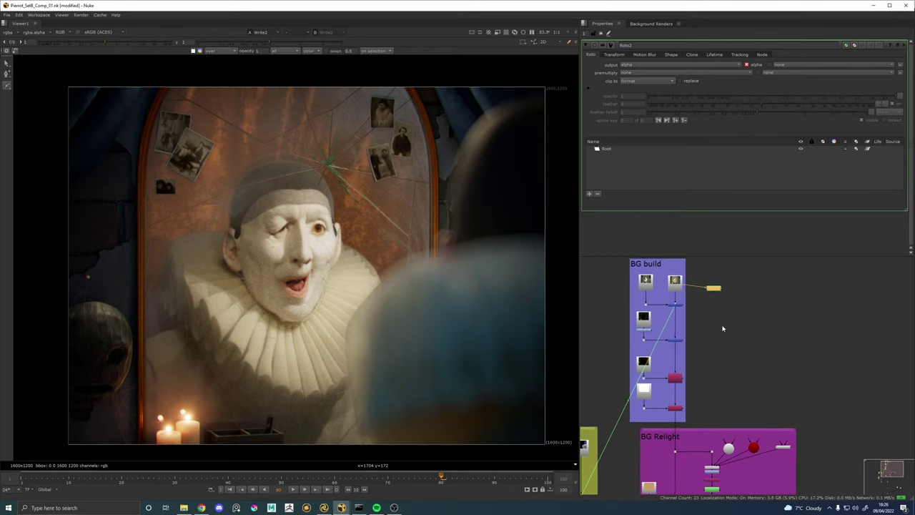
Widen the BG build backdrop to enclose the Roto node and insert a dot below Read2 where the Roto connection branches off.
left_click(683, 422)
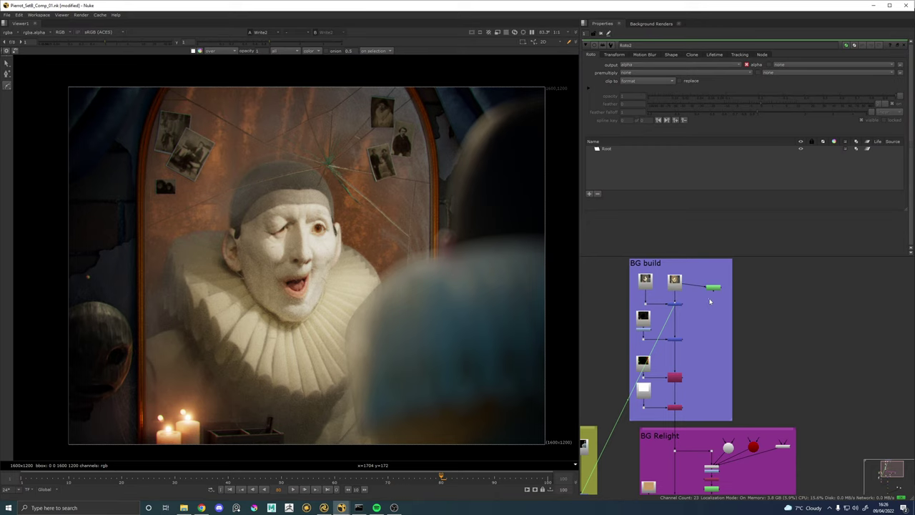
scroll(715, 283, "up", 3)
left_click_drag(714, 279, 703, 300)
left_click_drag(689, 266, 665, 291)
left_click(664, 302)
left_click_drag(619, 312, 613, 299)
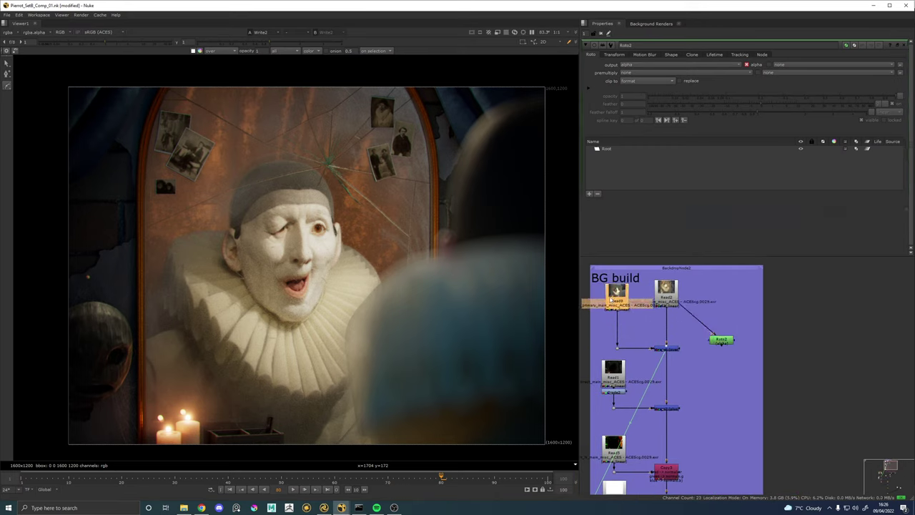
left_click(697, 305)
left_click_drag(696, 321, 667, 319)
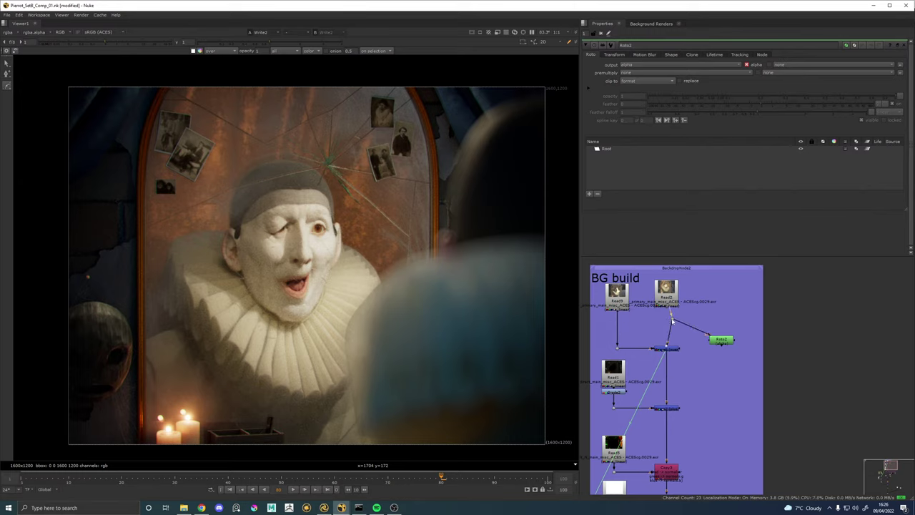
Connect the Roto node to the mask input of Merge6 and raise the merge's mix to 1.
left_click(722, 341)
left_click_drag(721, 341, 724, 335)
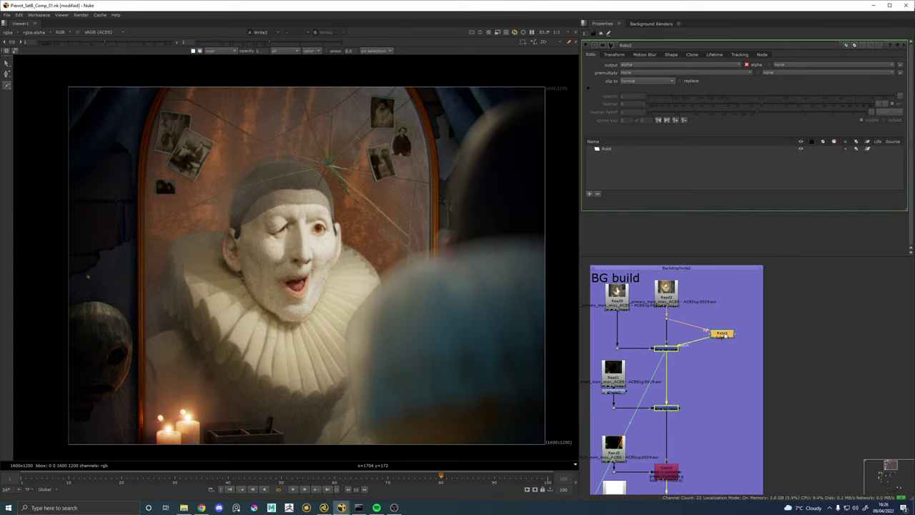
left_click(668, 348)
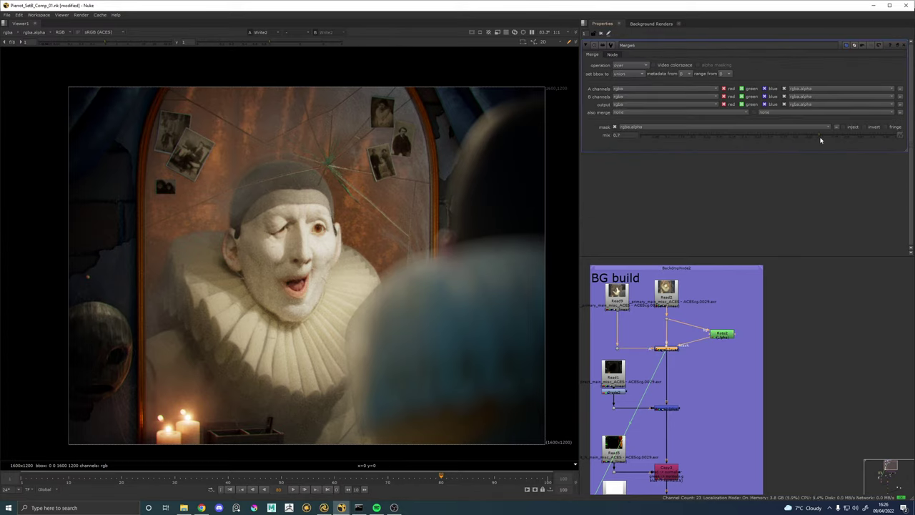
left_click_drag(819, 138, 901, 136)
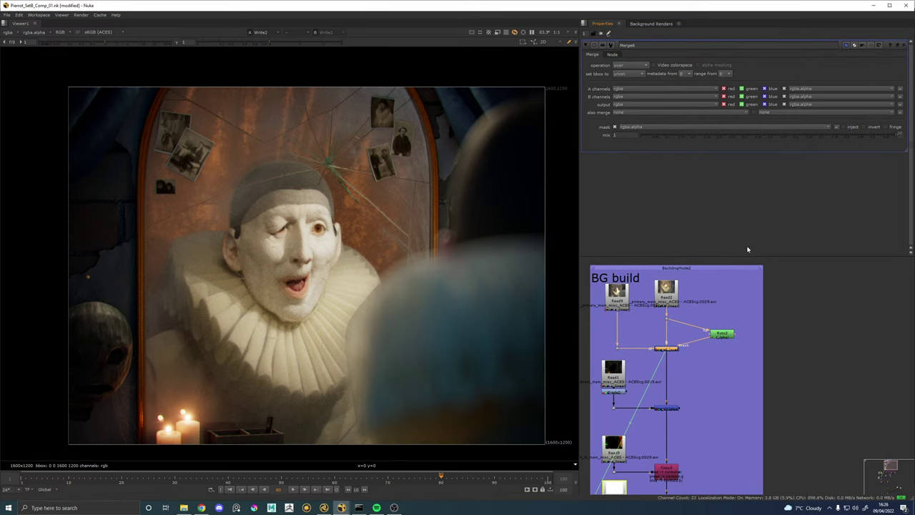
Open the Roto node's properties and view its output.
left_click(724, 335)
double_click(725, 336)
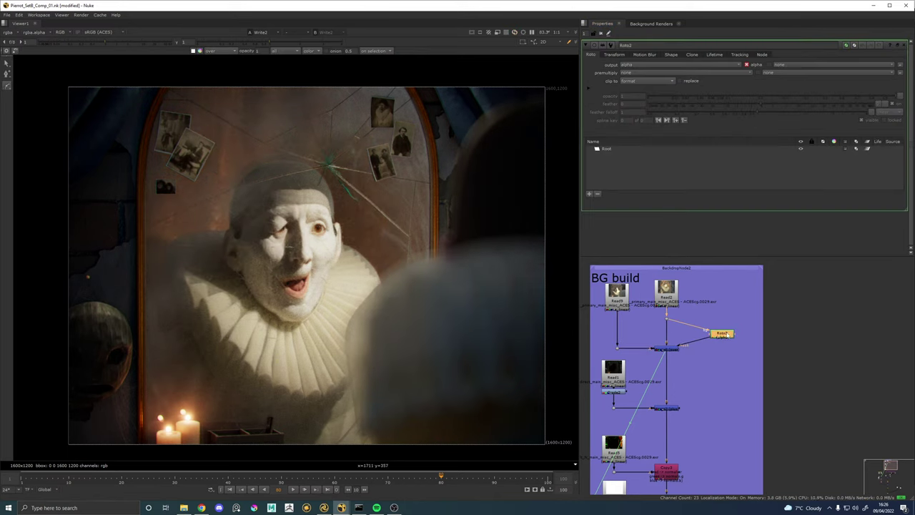
key("1")
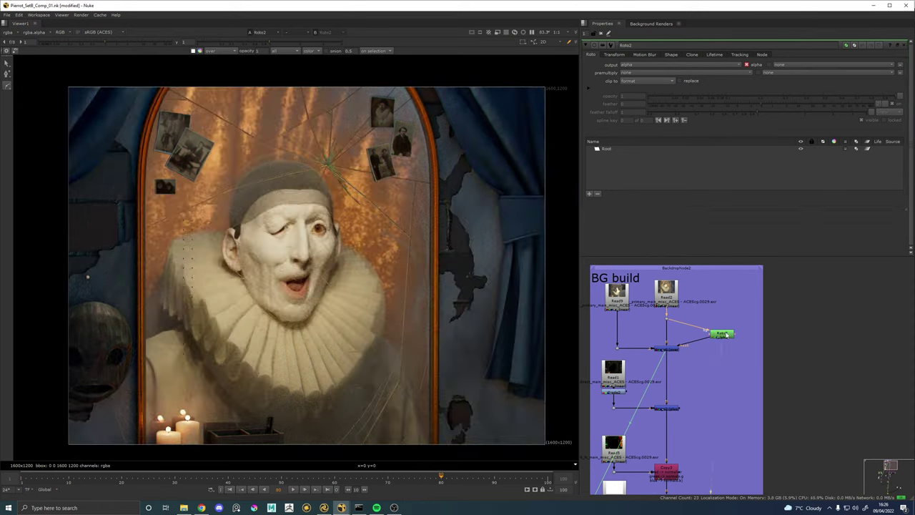
Disconnect the Roto mask from Merge6 and try a mix of 0 before returning it to 1.
double_click(667, 348)
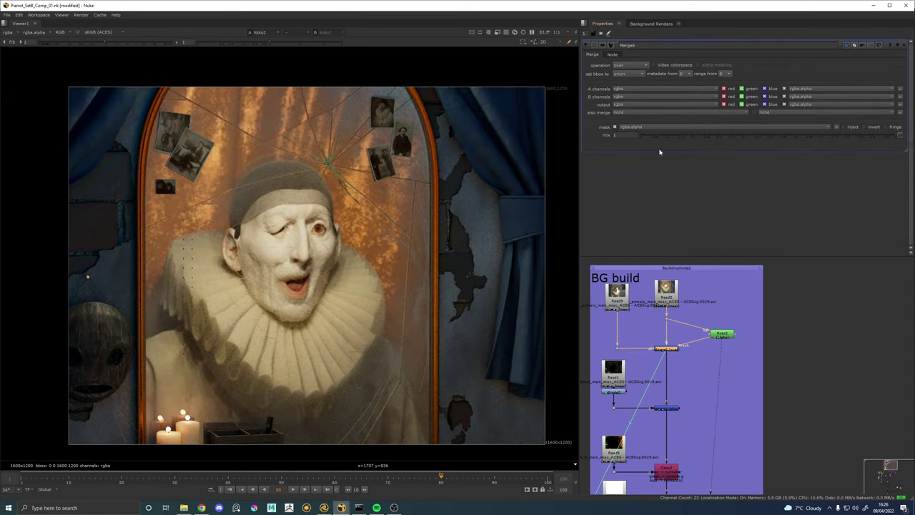
left_click_drag(648, 135, 641, 143)
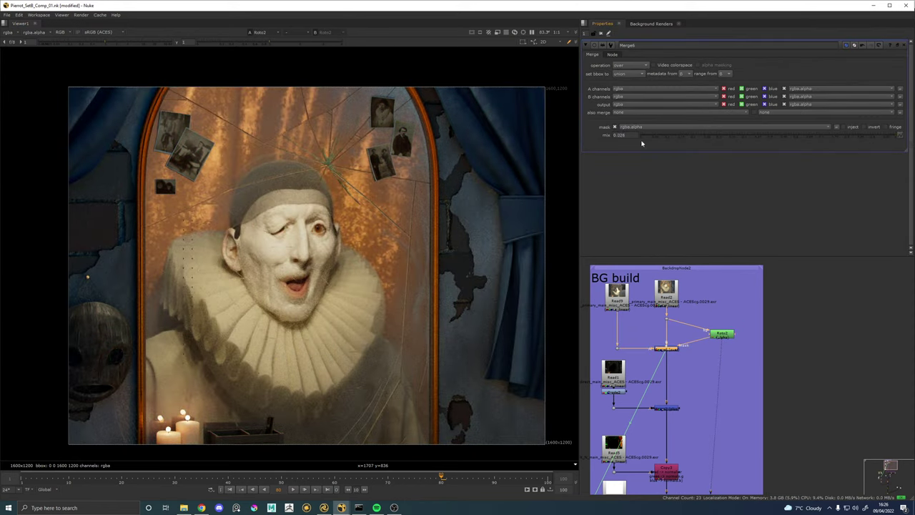
left_click(696, 344)
left_click_drag(704, 339, 690, 333)
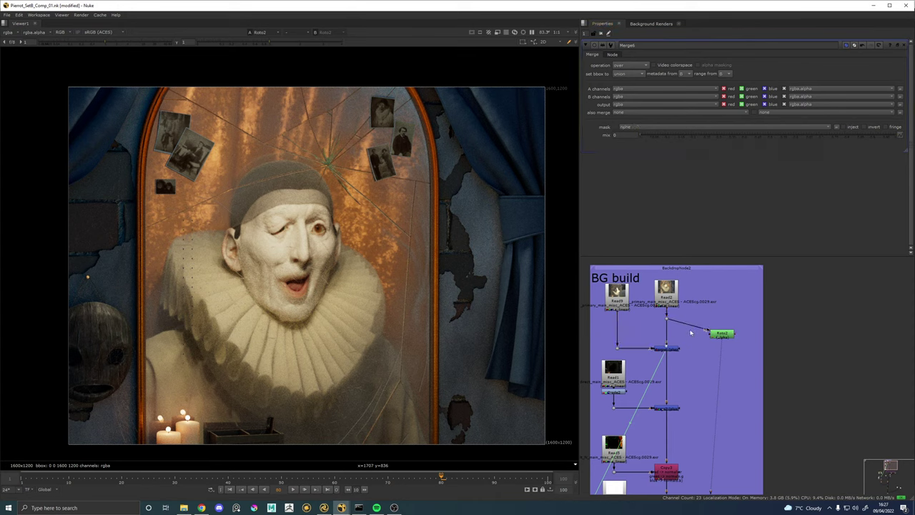
left_click(676, 349)
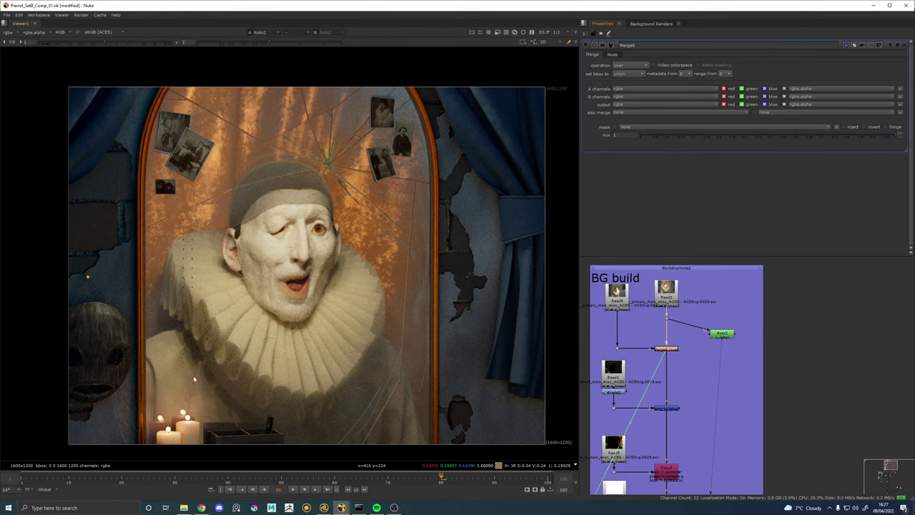
View the final Write output at the end of the main branch and return to Merge6 in the node graph.
scroll(757, 406, "down", 5)
left_click_drag(759, 433, 725, 320)
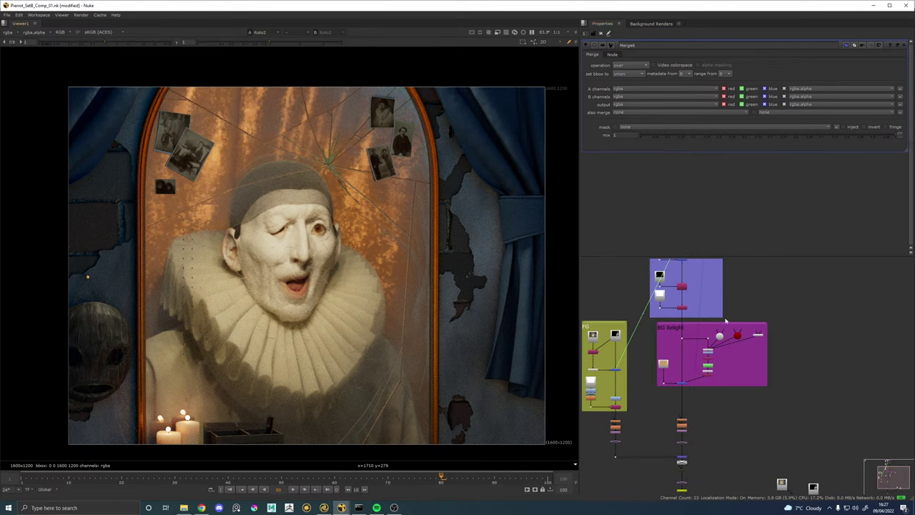
left_click_drag(685, 479, 691, 355)
left_click(687, 367)
key("1")
left_click_drag(720, 315, 739, 467)
scroll(689, 409, "up", 5)
scroll(689, 410, "up", 4)
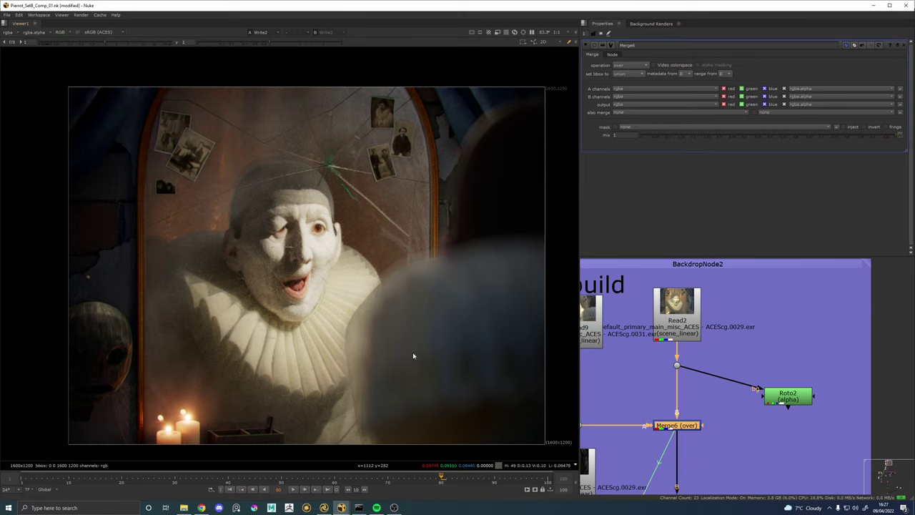
Compare Merge6 mix values of about 0.7, 0 and 1 in the final output.
left_click(821, 135)
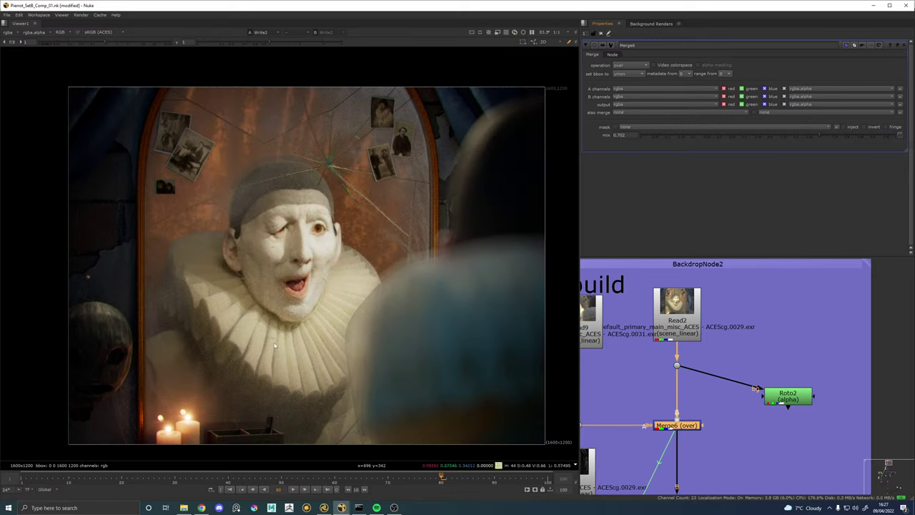
left_click_drag(665, 136, 611, 136)
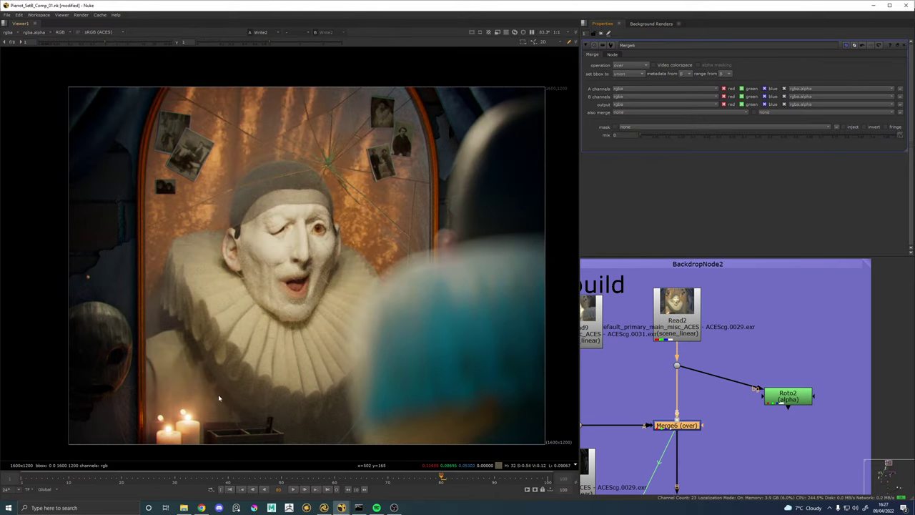
left_click(834, 135)
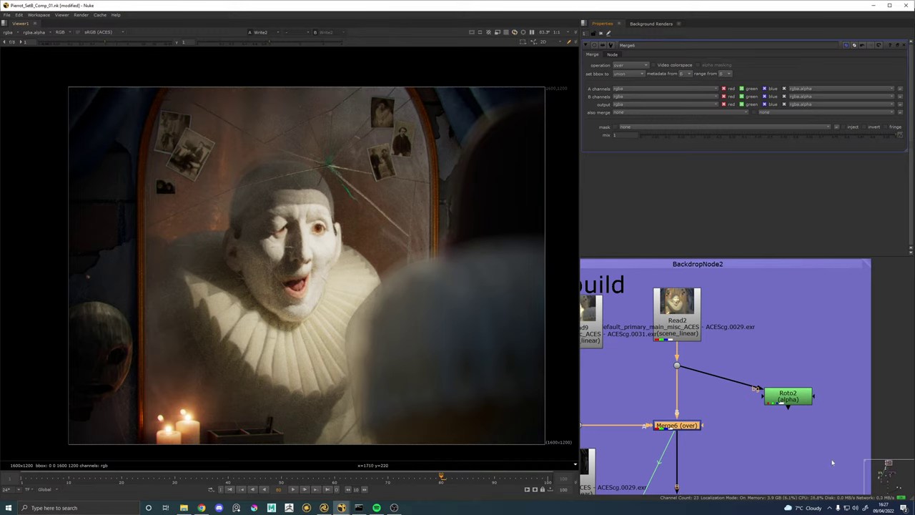
Connect the Roto node to the mask input of Merge6 and view the Roto node's output.
left_click_drag(786, 395, 767, 385)
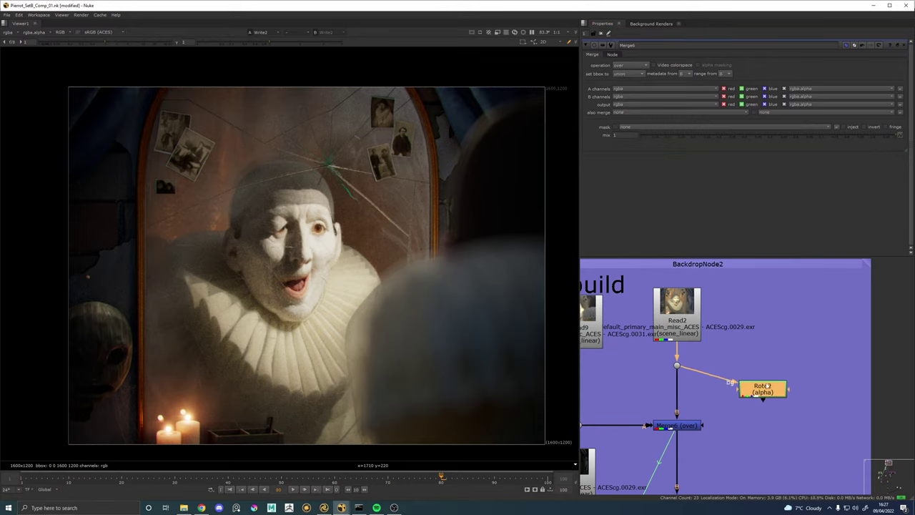
left_click_drag(761, 393, 762, 393)
key("1")
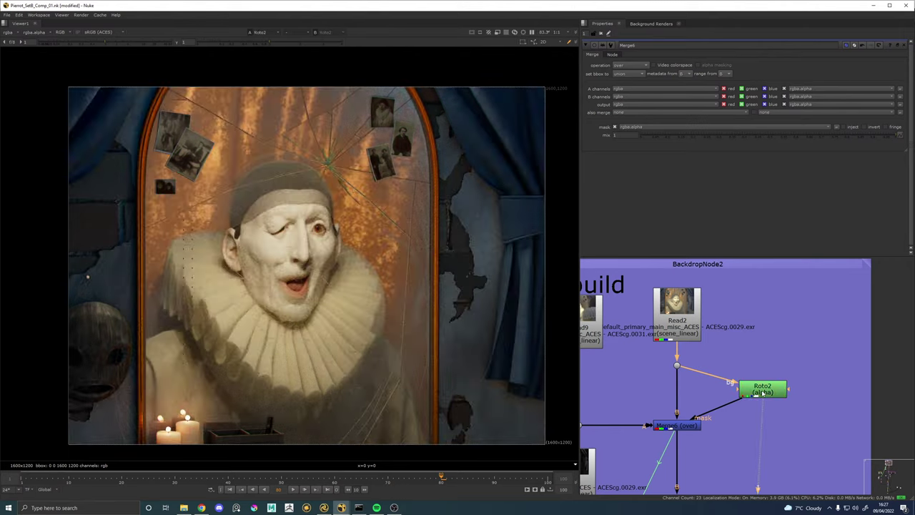
left_click_drag(264, 338, 300, 256)
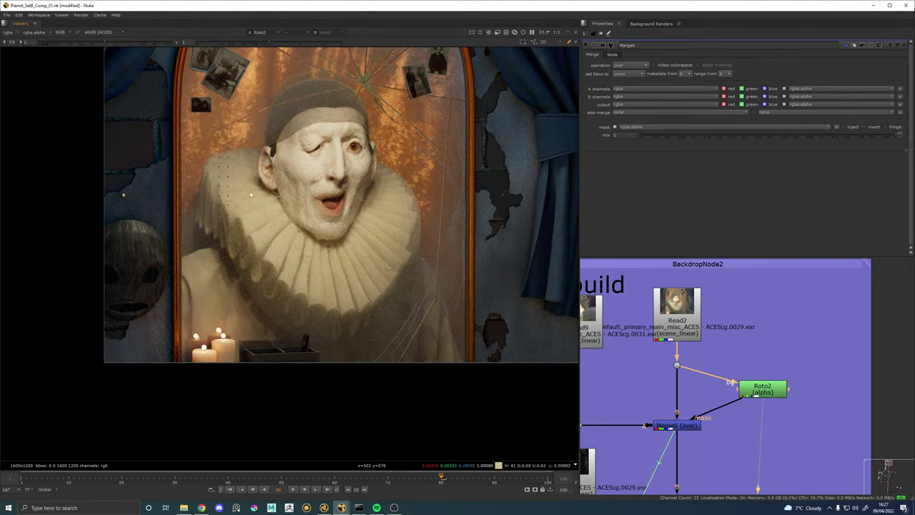
key("f")
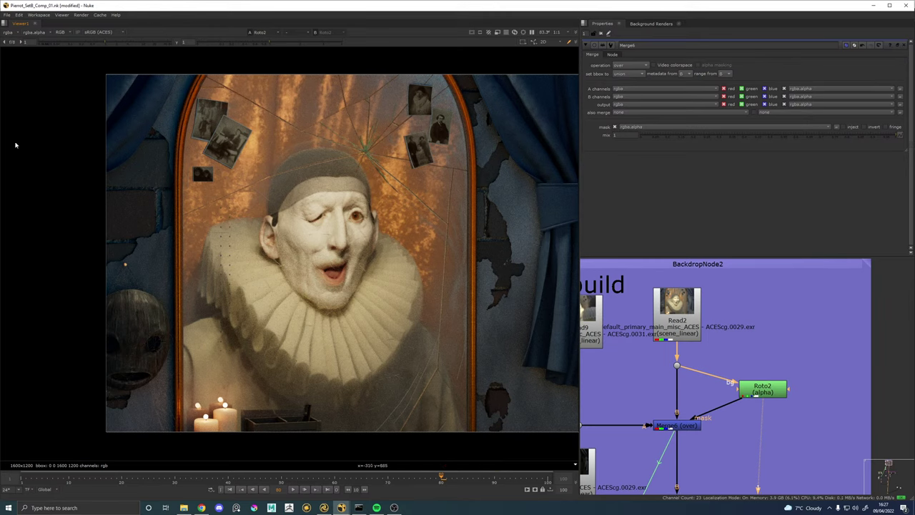
Switch the interface to the Compositing workspace.
left_click(62, 15)
mouse_move(38, 15)
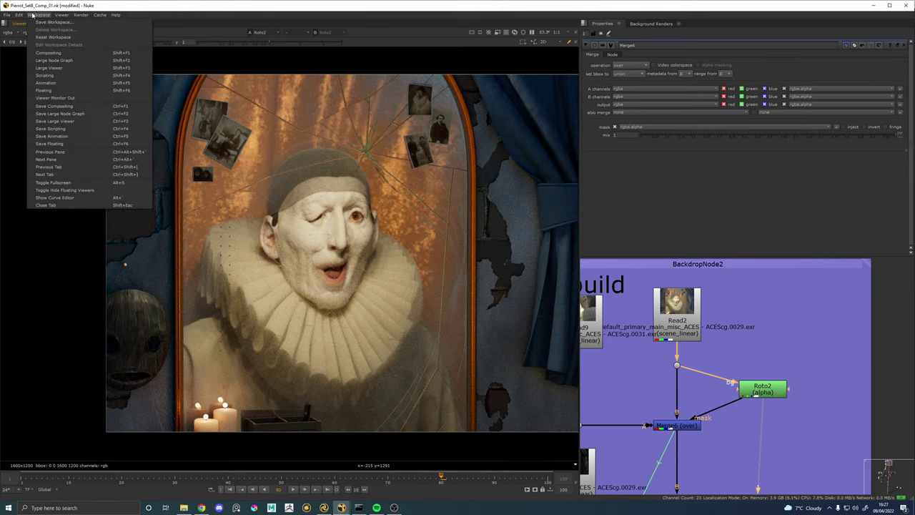
left_click(45, 54)
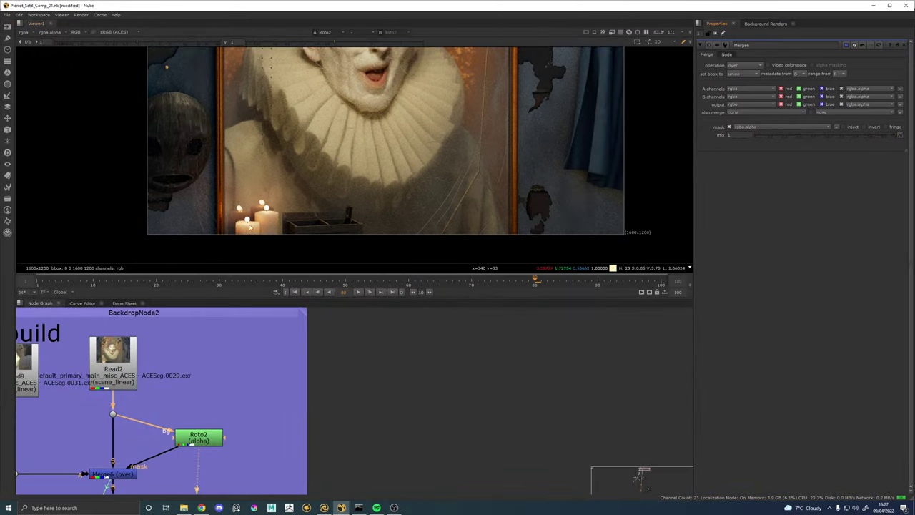
Dock the Node Graph below the Properties and resize the panes to enlarge the viewer and node graph, collapsing the Curve Editor.
left_click_drag(47, 304, 726, 360)
left_click_drag(766, 432, 789, 493)
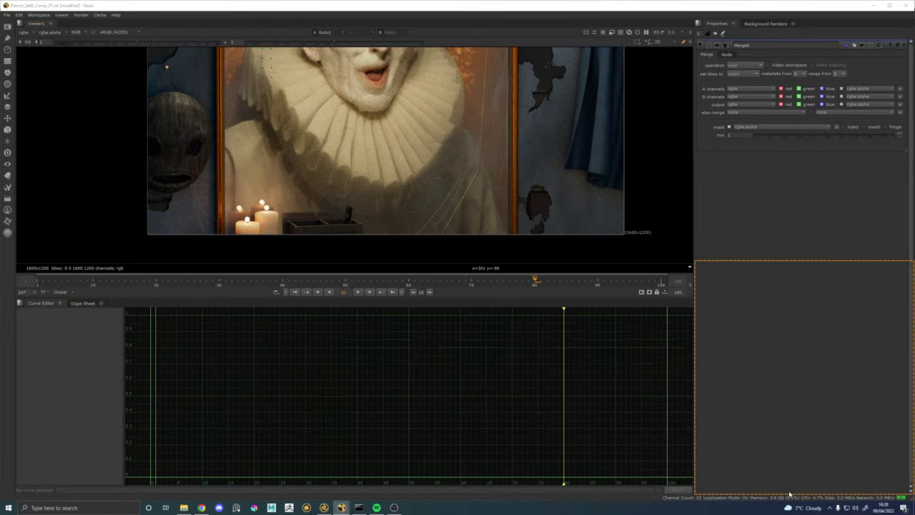
left_click_drag(538, 299, 539, 491)
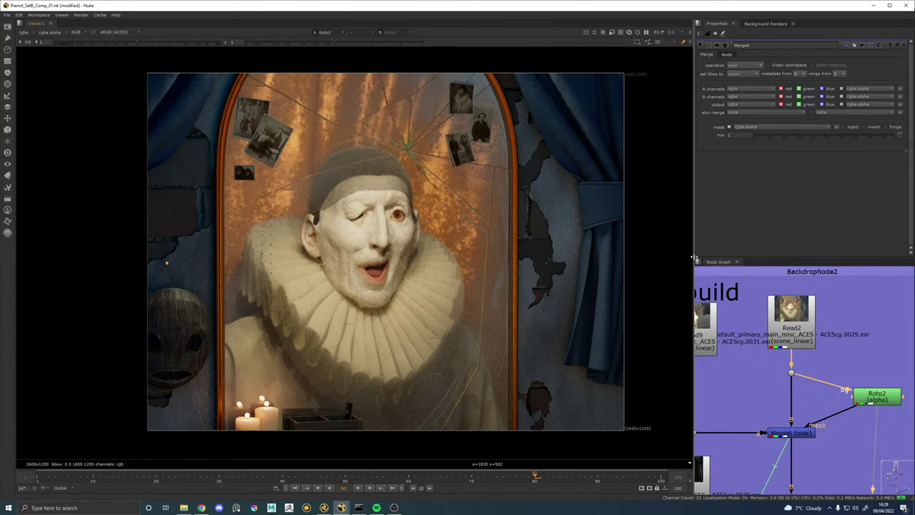
left_click_drag(691, 258, 601, 258)
left_click_drag(684, 256, 686, 226)
Draw a closed Bezier shape in Roto2 around the clown's shadowed shoulder and the candles, extending below the frame.
double_click(784, 365)
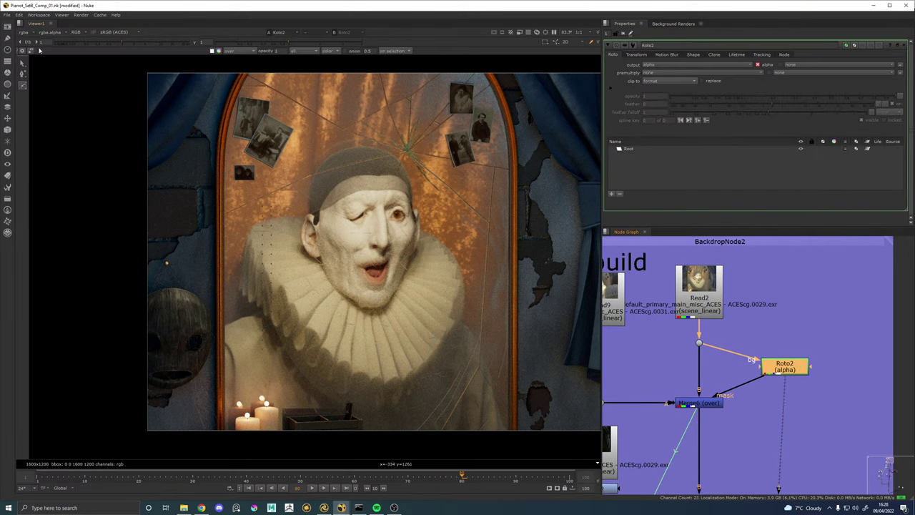
right_click(22, 86)
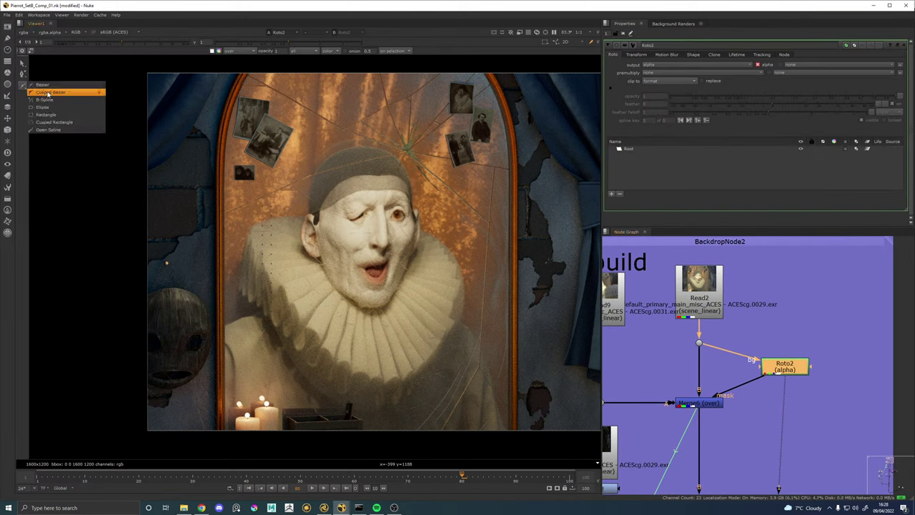
left_click(44, 86)
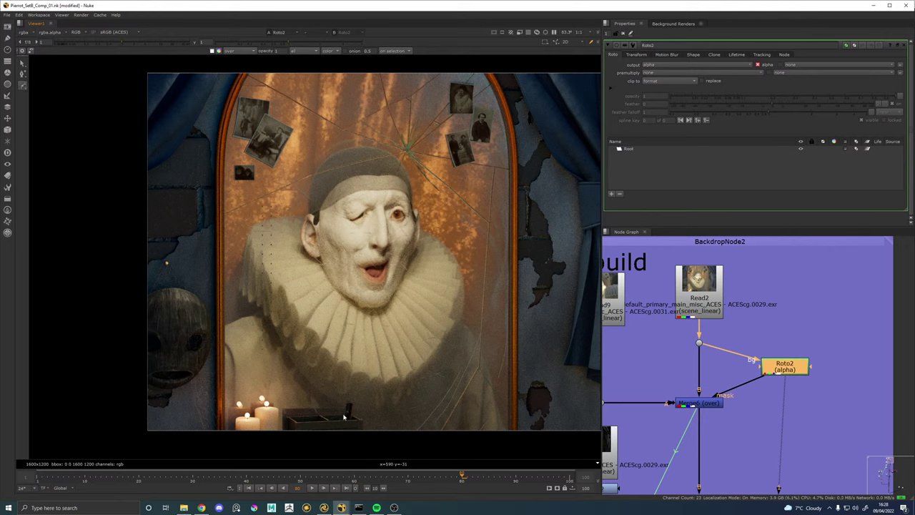
scroll(229, 275, "down", 2)
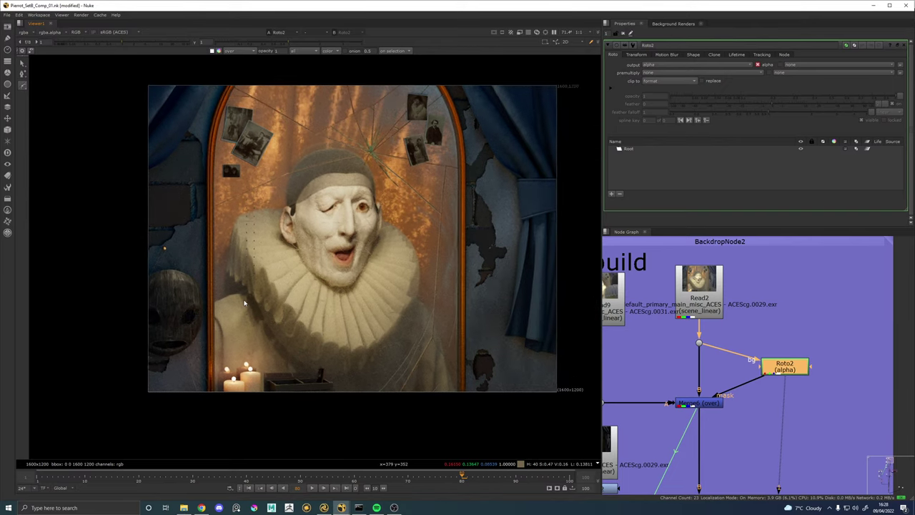
left_click(227, 262)
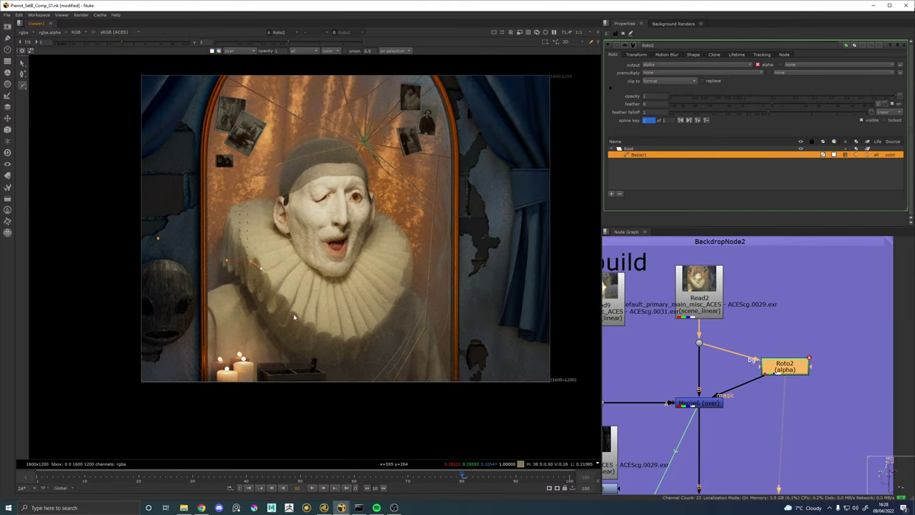
left_click_drag(294, 315, 301, 339)
left_click_drag(304, 379, 303, 400)
left_click(236, 415)
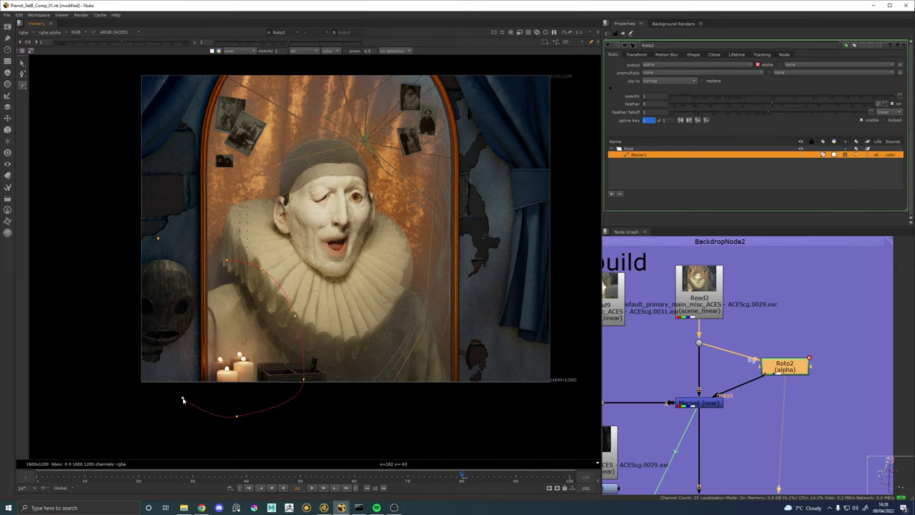
left_click(182, 398)
left_click(173, 344)
left_click_drag(194, 280, 205, 270)
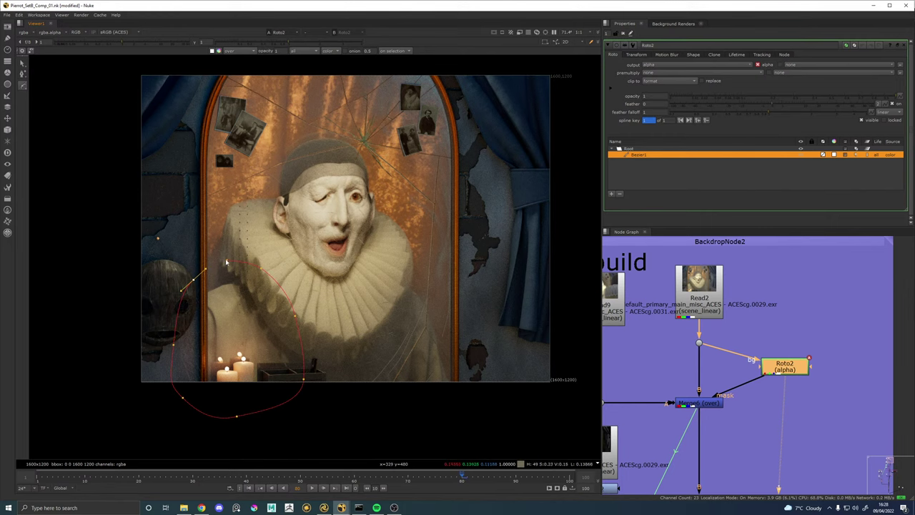
key("Return")
Smooth the Bezier outline by adjusting the tangent handles at the collar edge and beside the hanging mask.
scroll(226, 263, "up", 4)
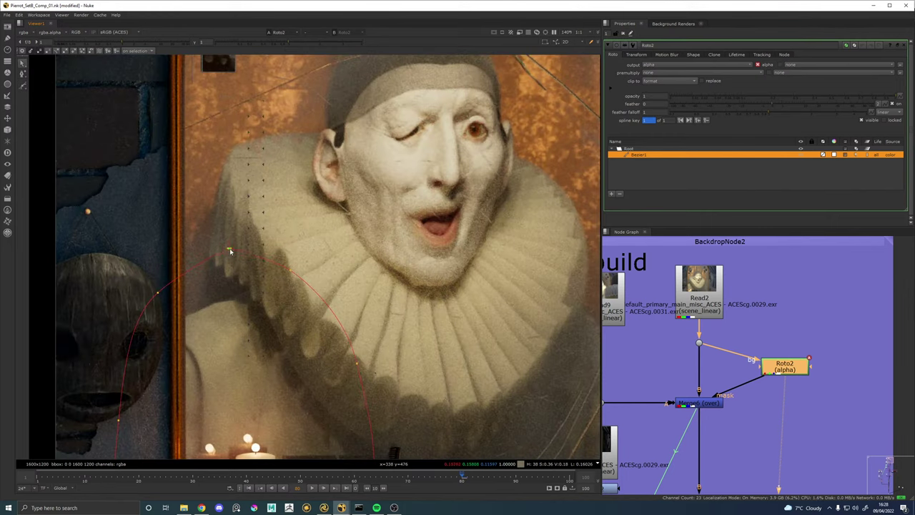
scroll(227, 252, "up", 6)
left_click_drag(210, 251, 308, 224)
left_click_drag(203, 257, 93, 275)
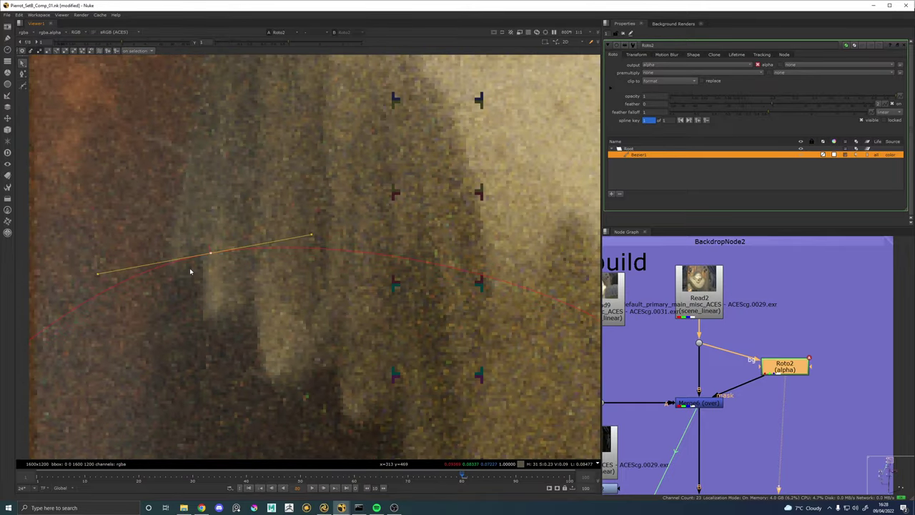
scroll(190, 269, "down", 10)
scroll(164, 296, "up", 3)
left_click_drag(192, 239, 184, 229)
left_click_drag(157, 347, 138, 407)
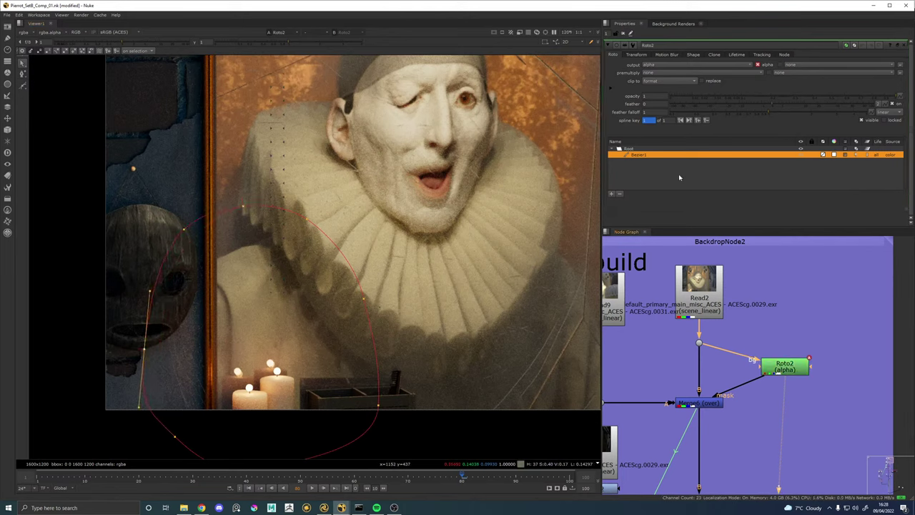
Check Roto2's alpha and insert a Shuffle node between the dot and Roto2, setting its output alpha to black.
key("a")
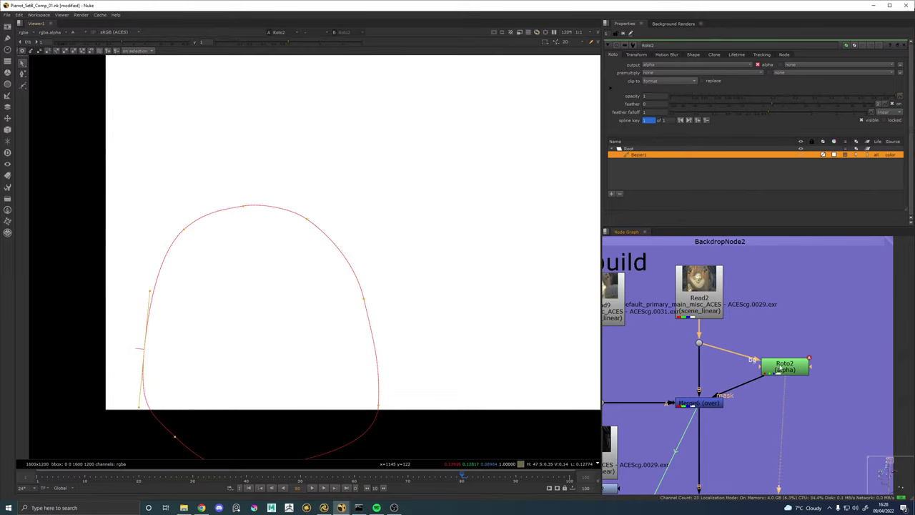
left_click_drag(777, 370, 780, 383)
left_click(770, 338)
left_click(720, 294)
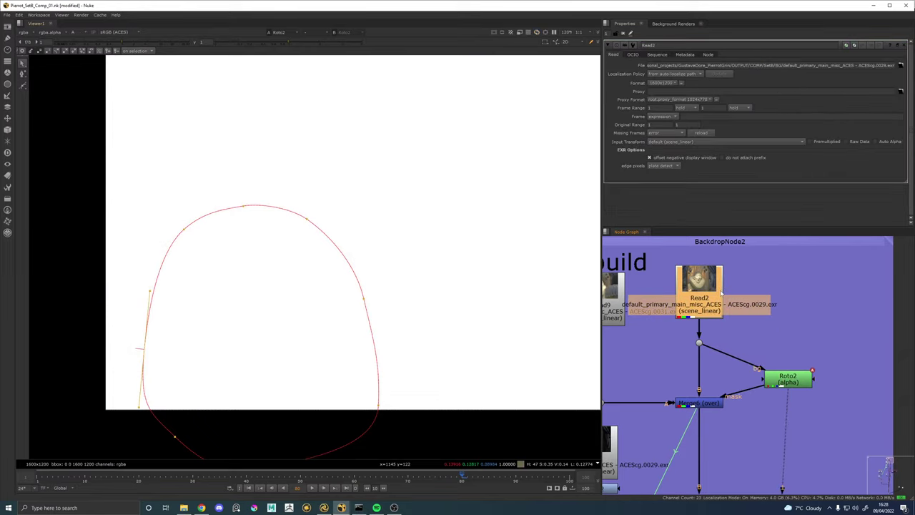
left_click(750, 312)
key("Tab")
type("shu")
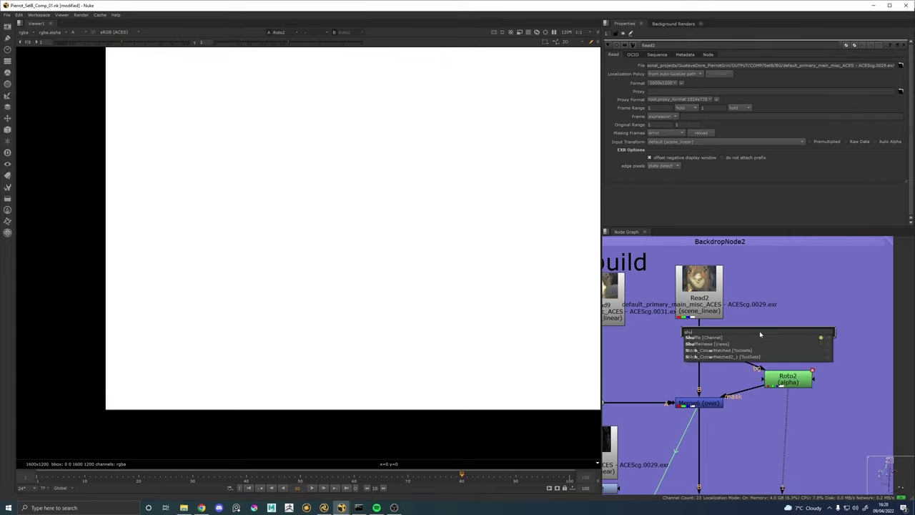
key("Return")
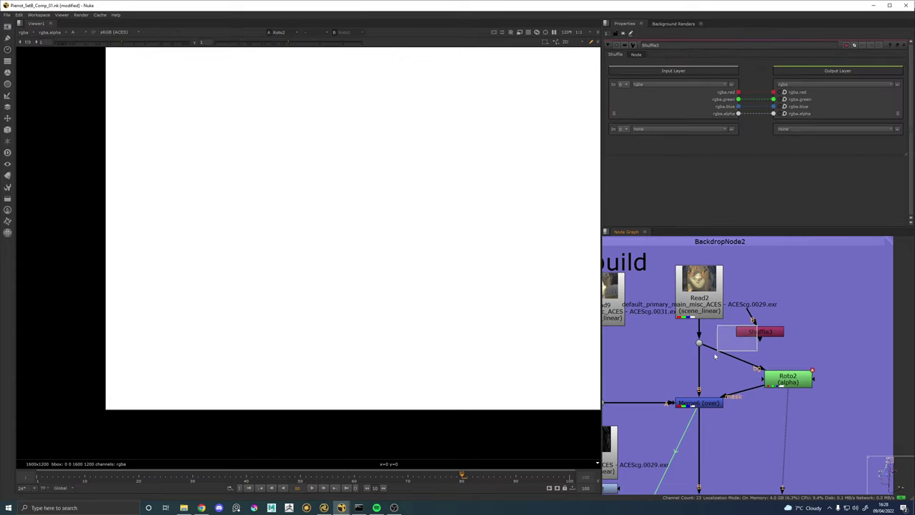
left_click_drag(763, 330, 791, 351)
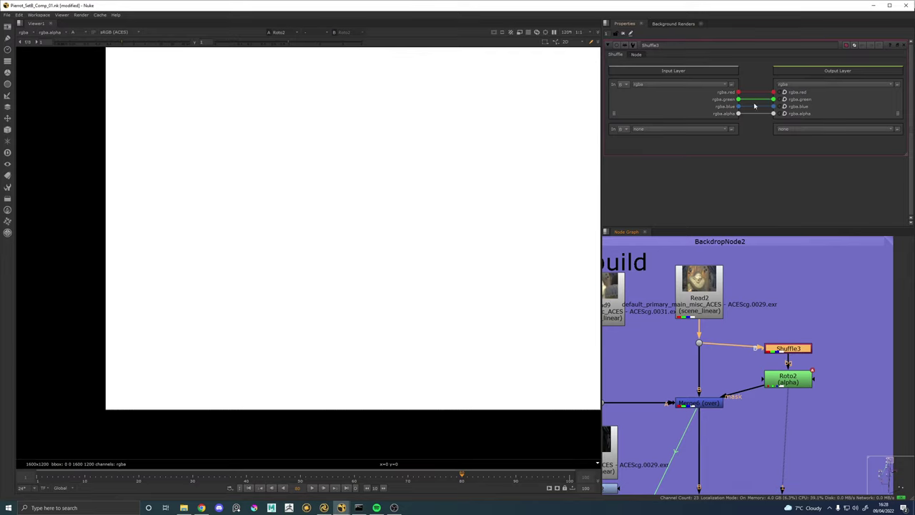
left_click(779, 114)
Select Bezier1 in Roto2 and view the Merge6 output in colour to examine the masked lighting blend.
double_click(792, 383)
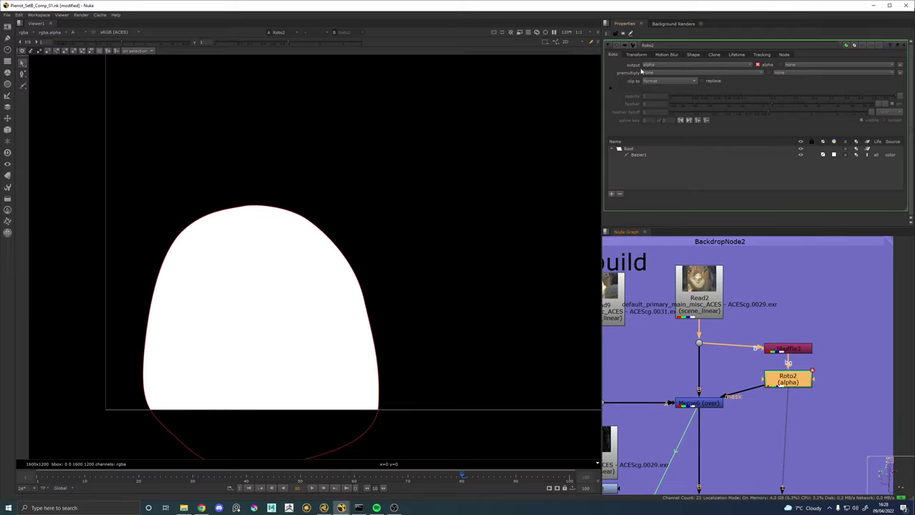
left_click(629, 155)
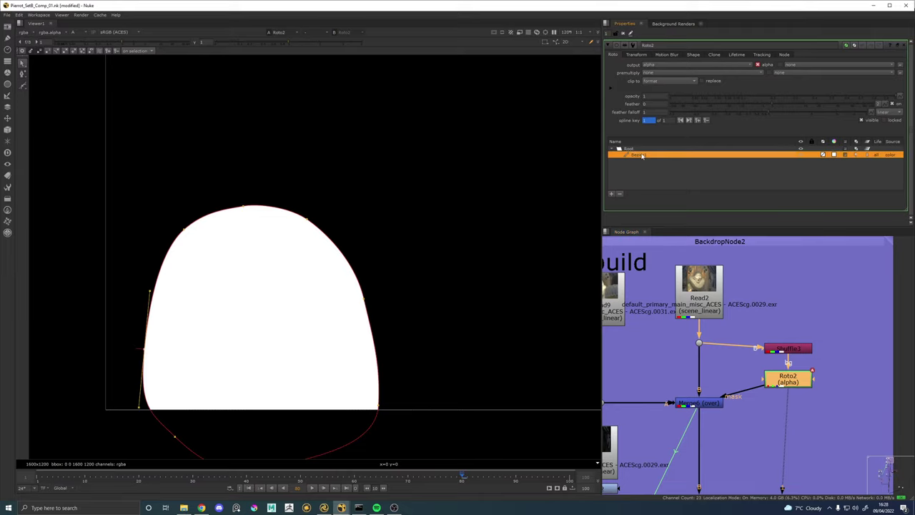
left_click(717, 408)
key("1")
key("a")
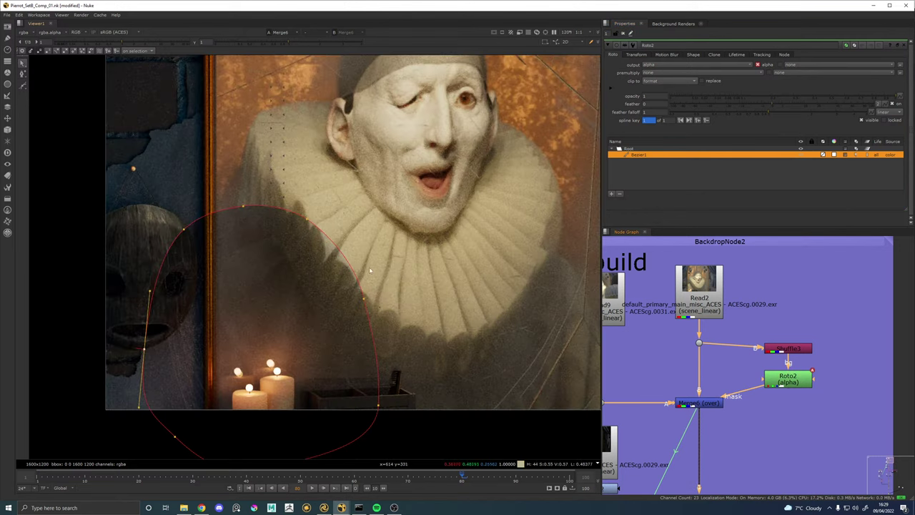
scroll(319, 241, "down", 3)
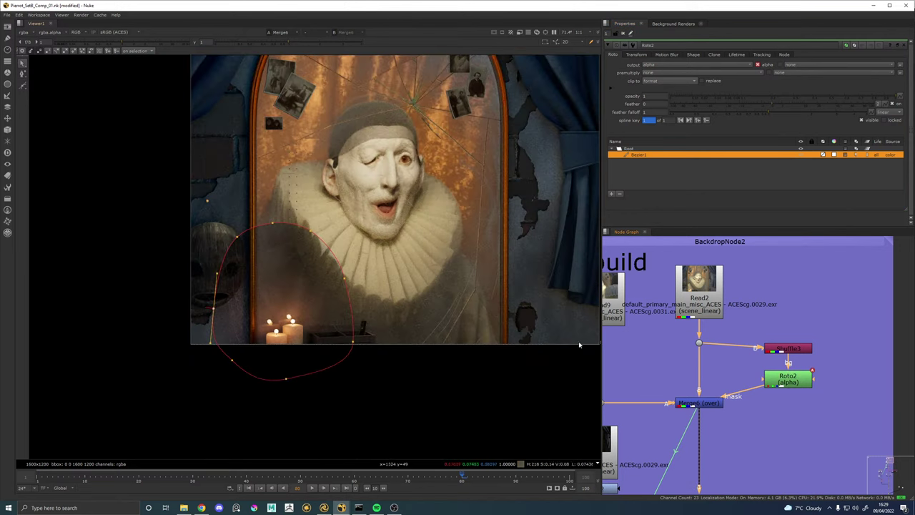
double_click(708, 405)
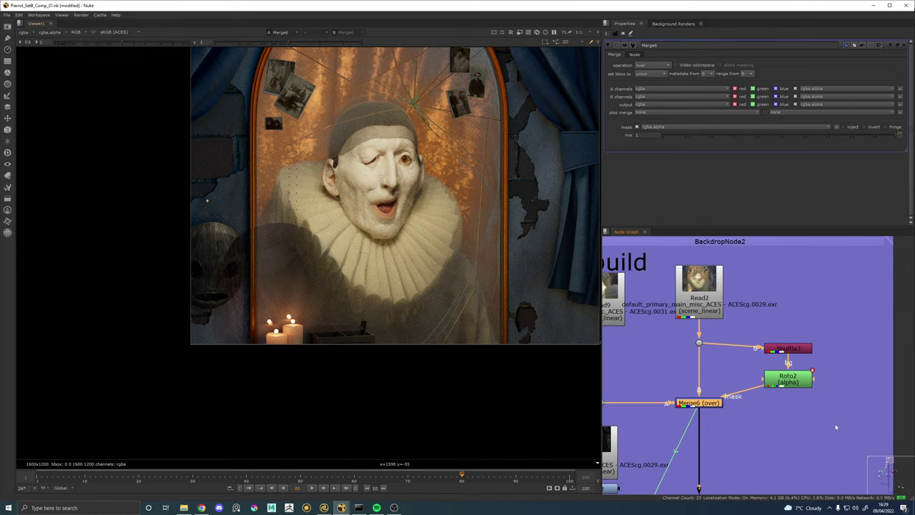
Set the feather of Bezier1 in Roto2 to 500.
double_click(788, 379)
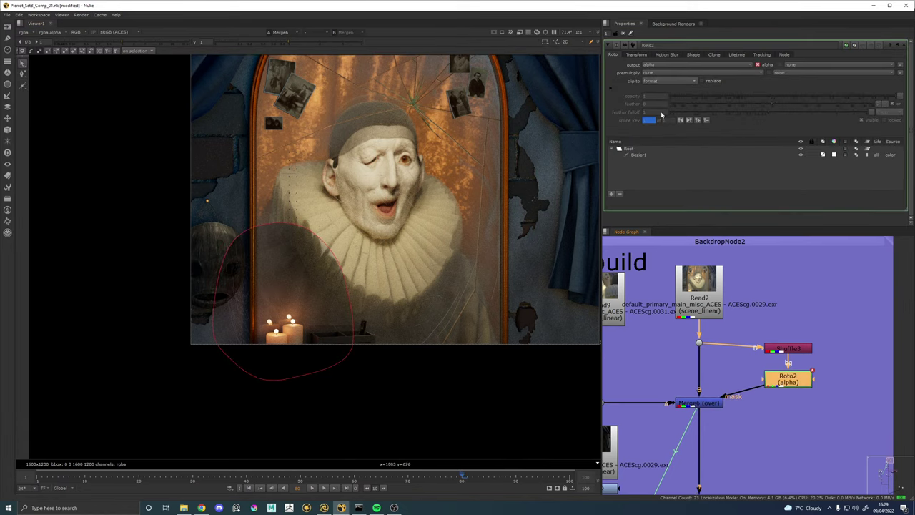
left_click(643, 158)
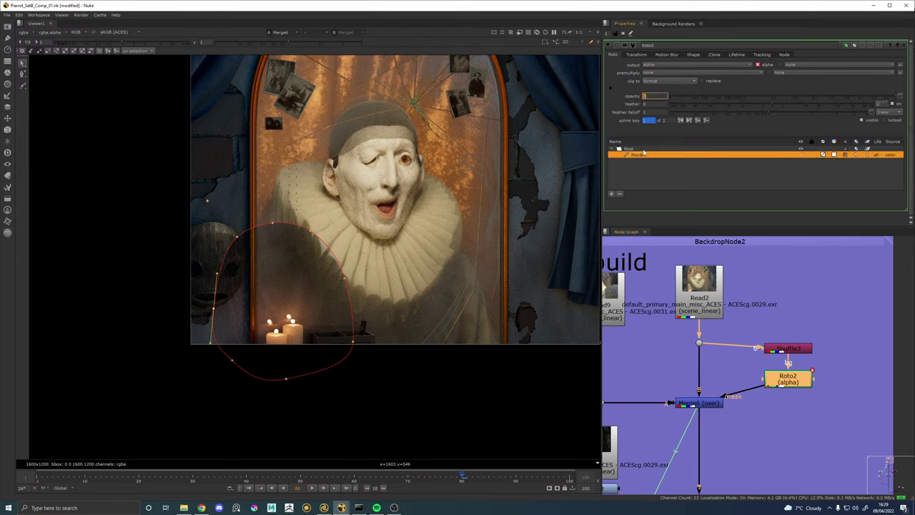
key("Tab")
type("5")
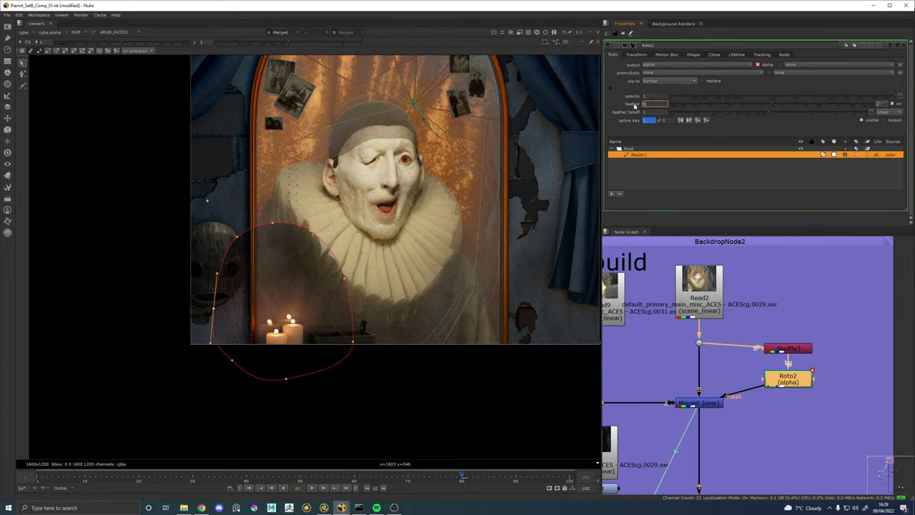
type("00")
key("Return")
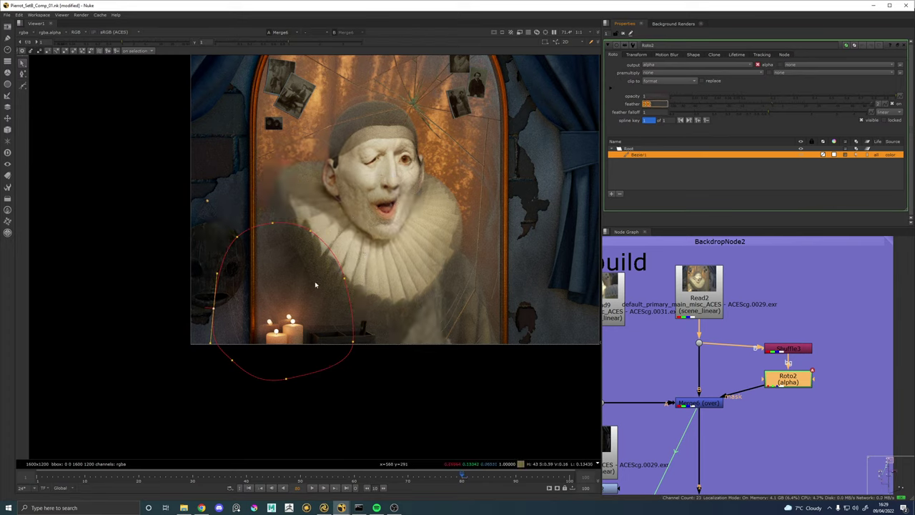
type("500")
key("Return")
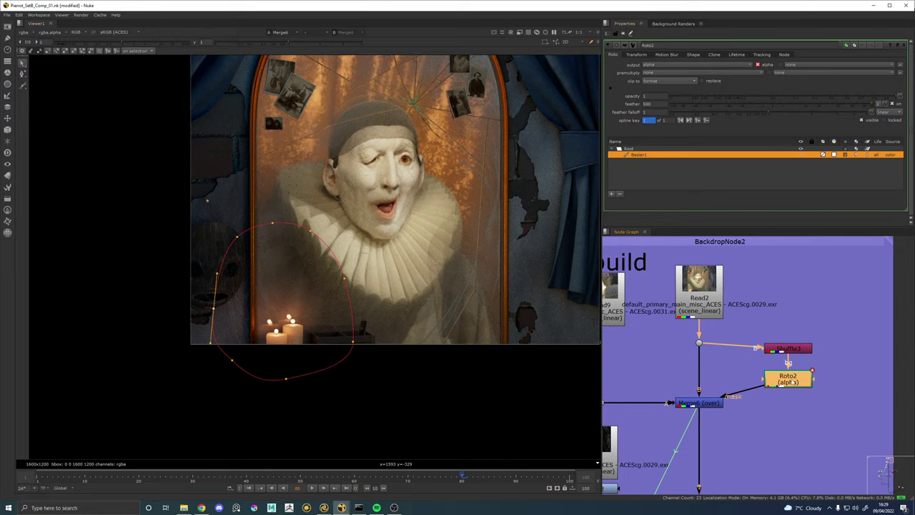
View the alpha of Roto2 and set the feather of Bezier1 to 2000.
key("1")
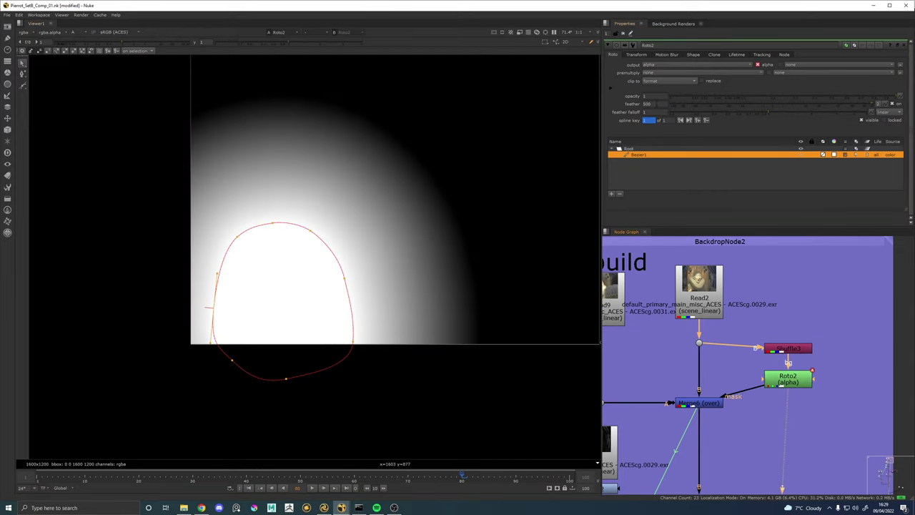
double_click(647, 104)
type("2000")
key("Return")
scroll(331, 200, "down", 2)
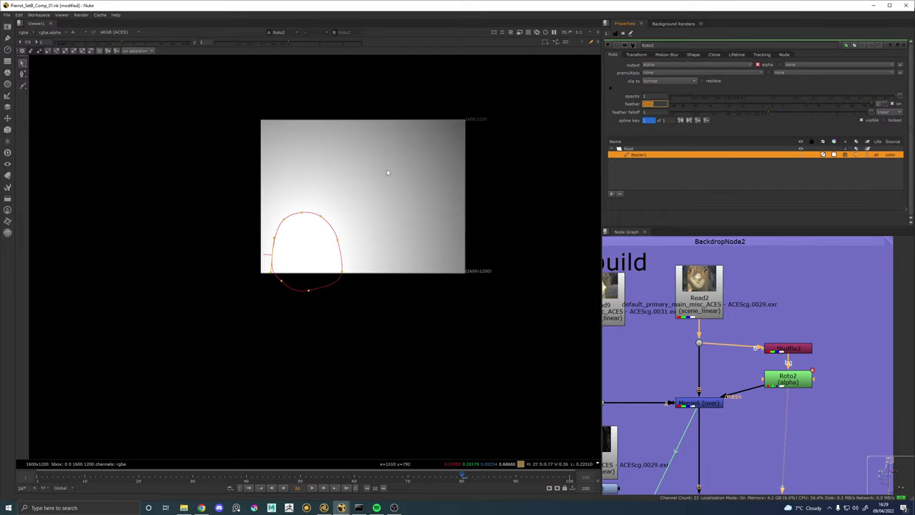
scroll(388, 168, "up", 1)
View the Merge6 output in colour to examine the wider feathered blend.
left_click(700, 403)
key("1")
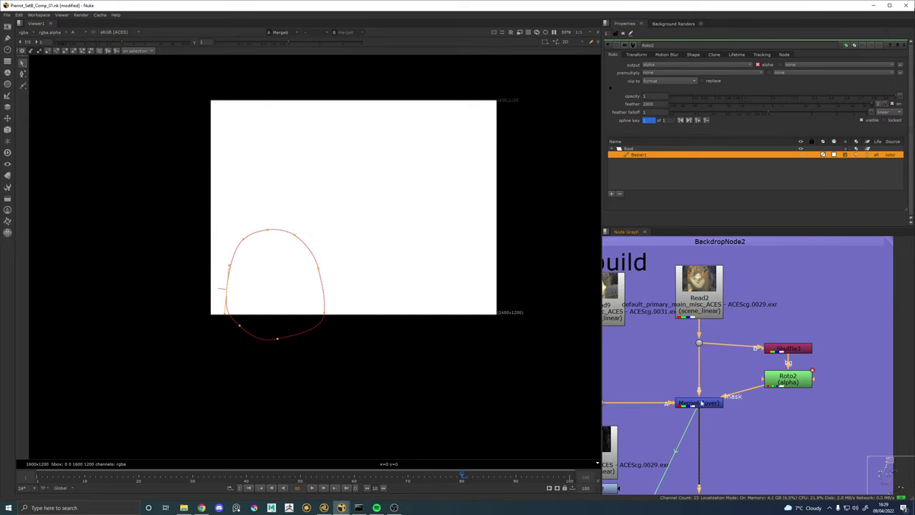
key("a")
scroll(297, 211, "up", 2)
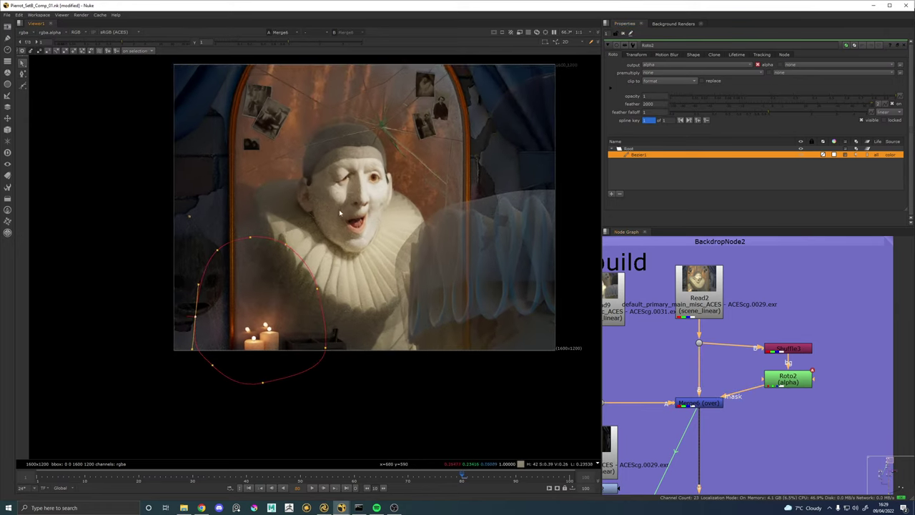
left_click(713, 404)
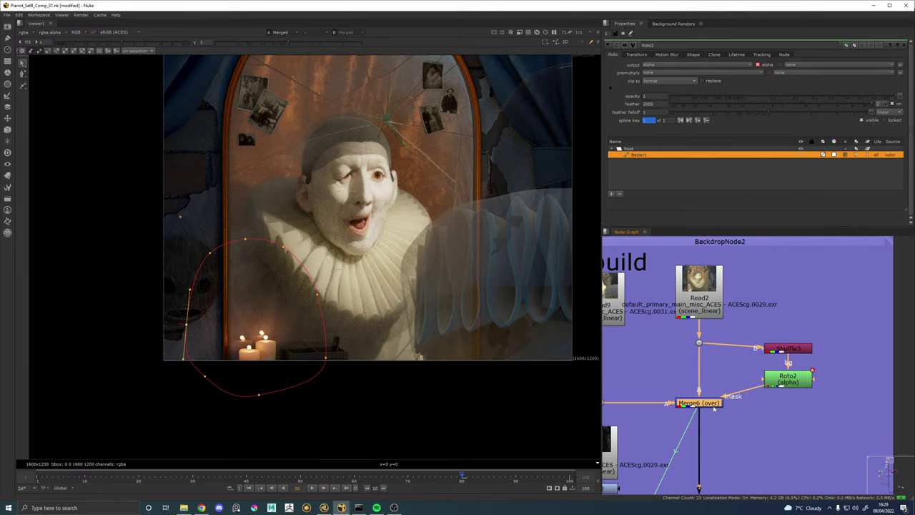
Try Roto2's output set to rgba and compare its alpha and colour views.
left_click_drag(787, 384, 786, 379)
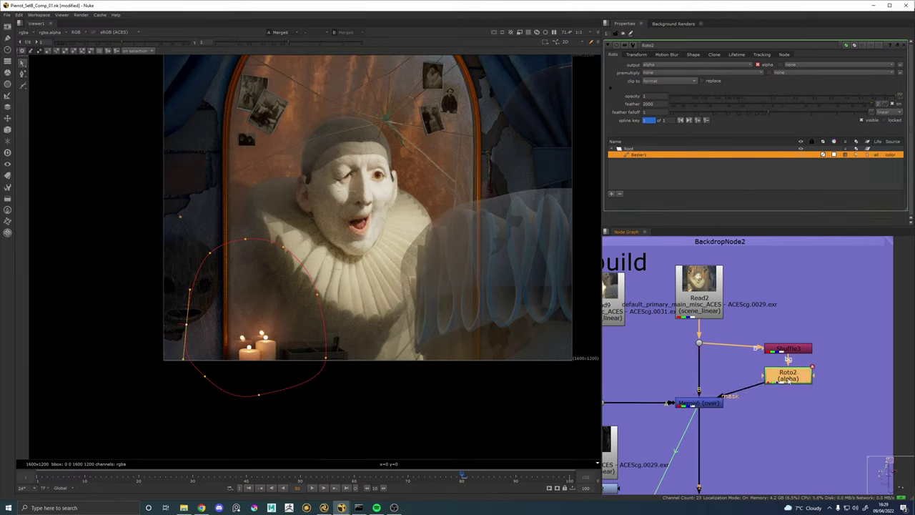
left_click(720, 67)
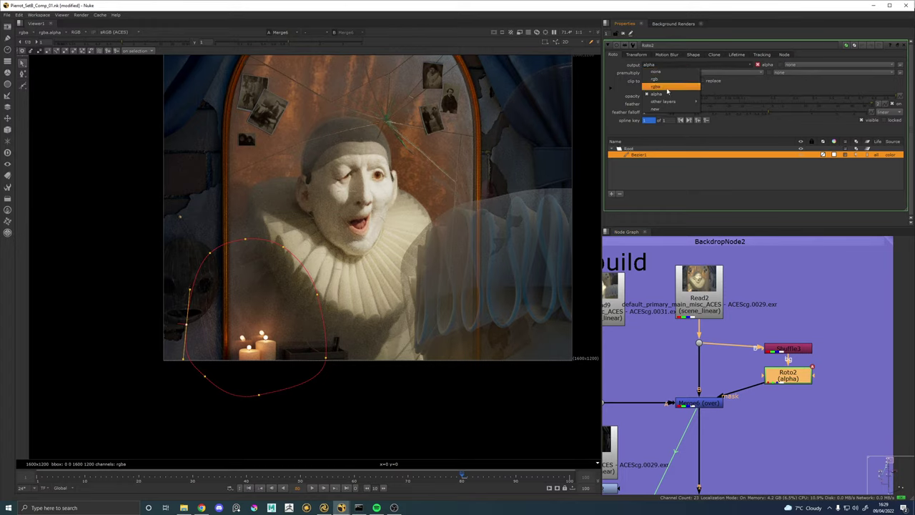
left_click(667, 89)
left_click(786, 372)
key("1")
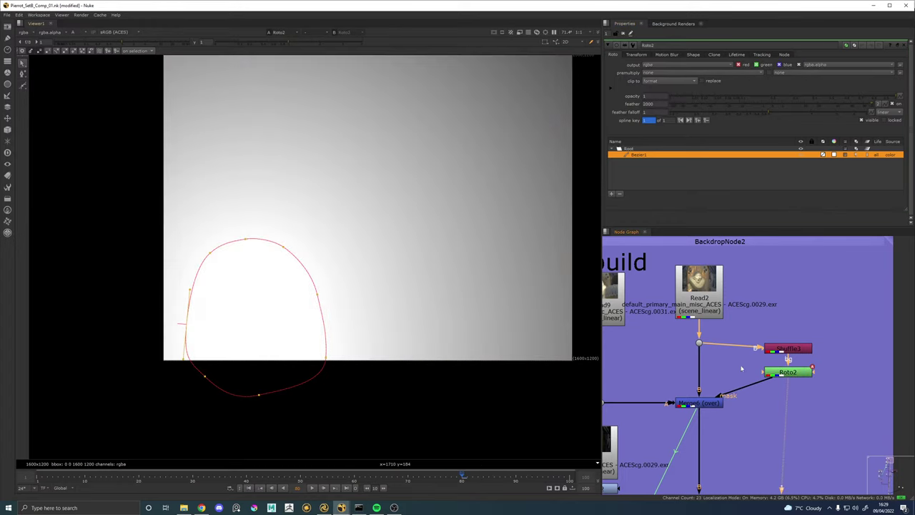
key("a")
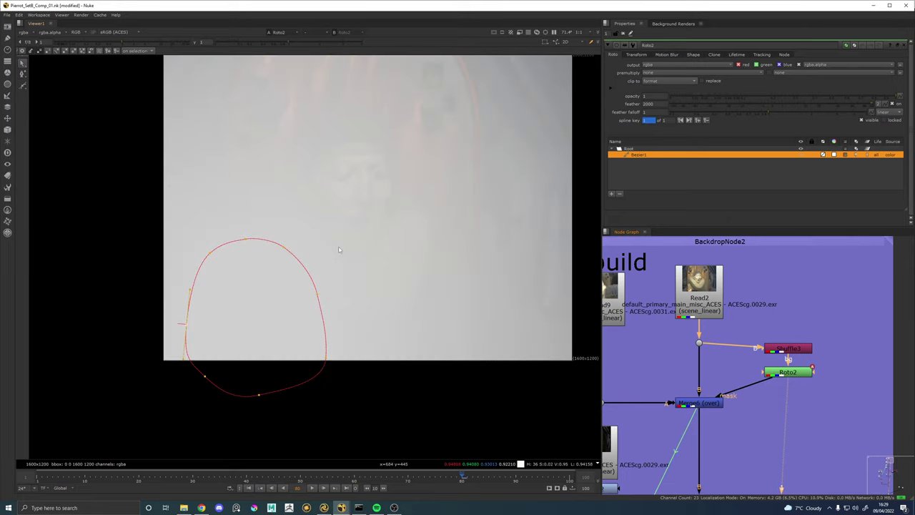
Set Roto2's output back to alpha.
left_click(649, 65)
left_click(657, 91)
left_click(783, 377)
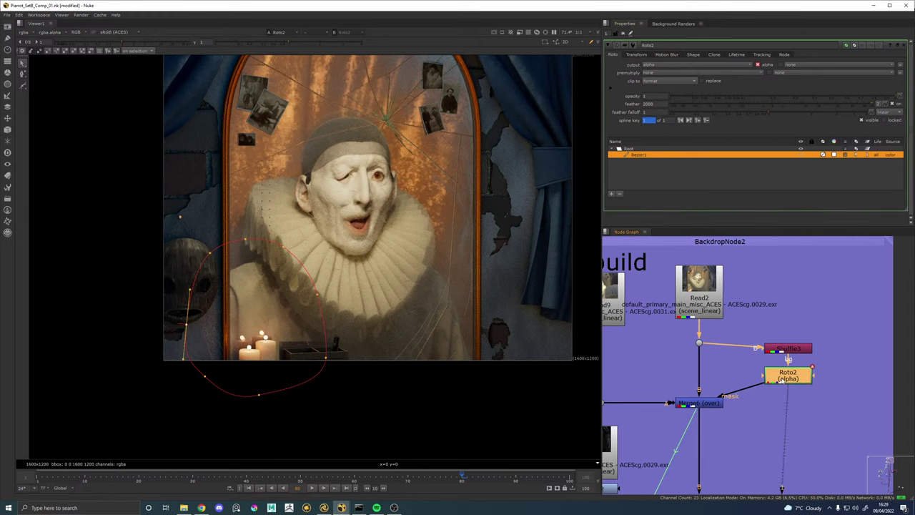
Insert a Grade node between Roto2 and Merge6's mask input, view its alpha, and set its channels to alpha.
key("Tab")
type("grade")
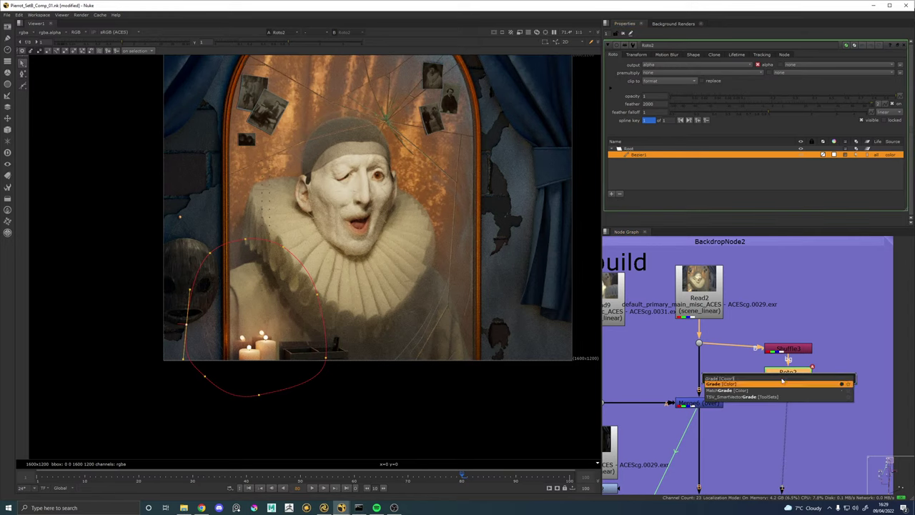
key("Return")
key("a")
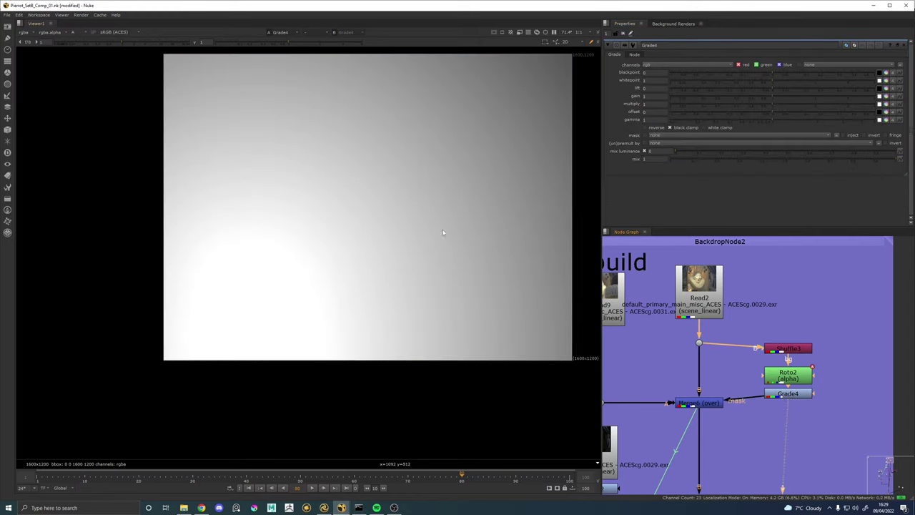
left_click(663, 65)
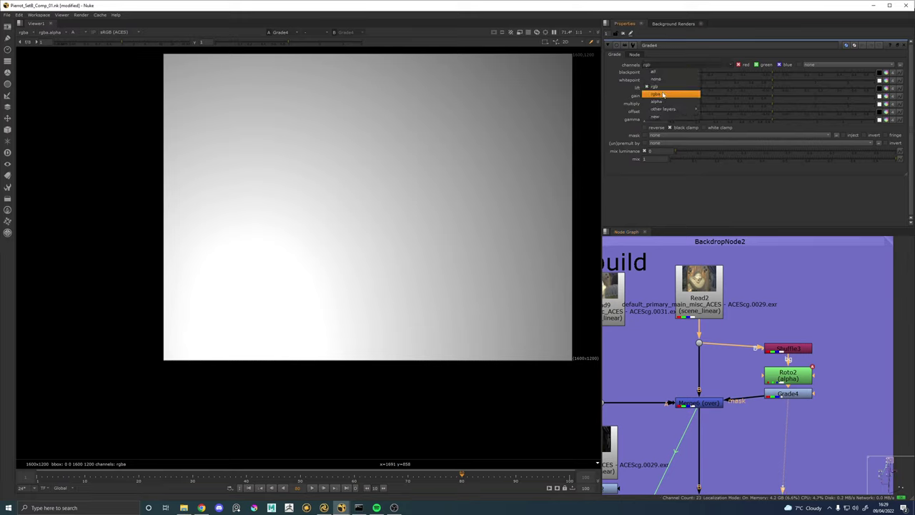
left_click(652, 94)
left_click(650, 65)
left_click(656, 102)
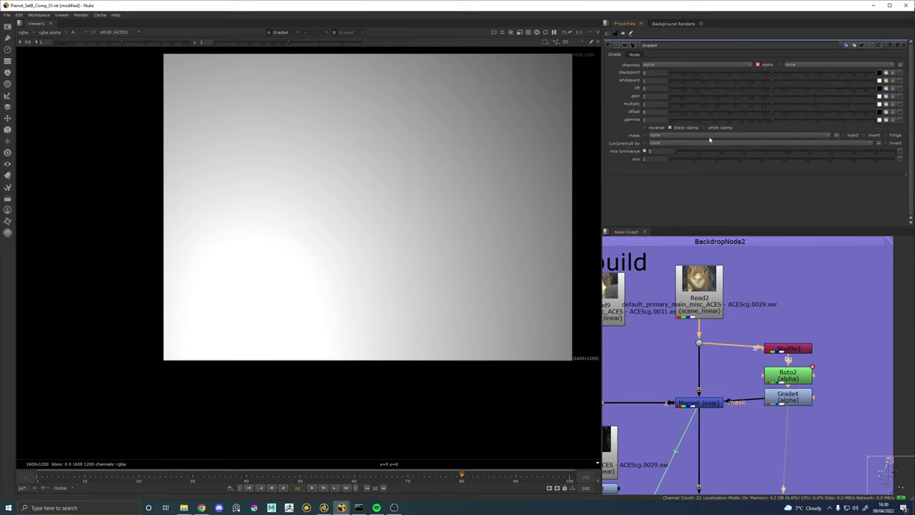
Lower Grade4's gamma to about 0.455 and view the Merge6 result in colour.
left_click_drag(772, 120, 715, 122)
left_click(697, 403)
key("1")
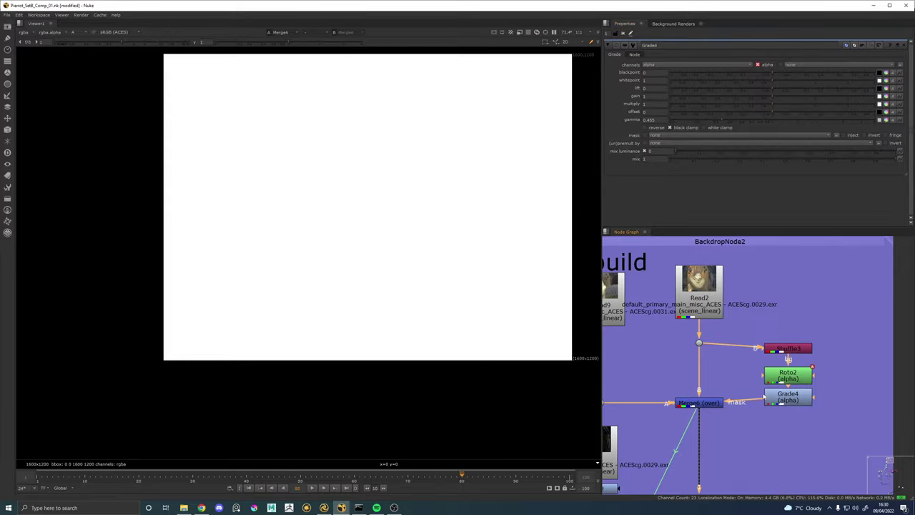
key("a")
Connect the mask input of the merge in the FG backdrop to Grade4 so the same mask limits both merges.
left_click(772, 392)
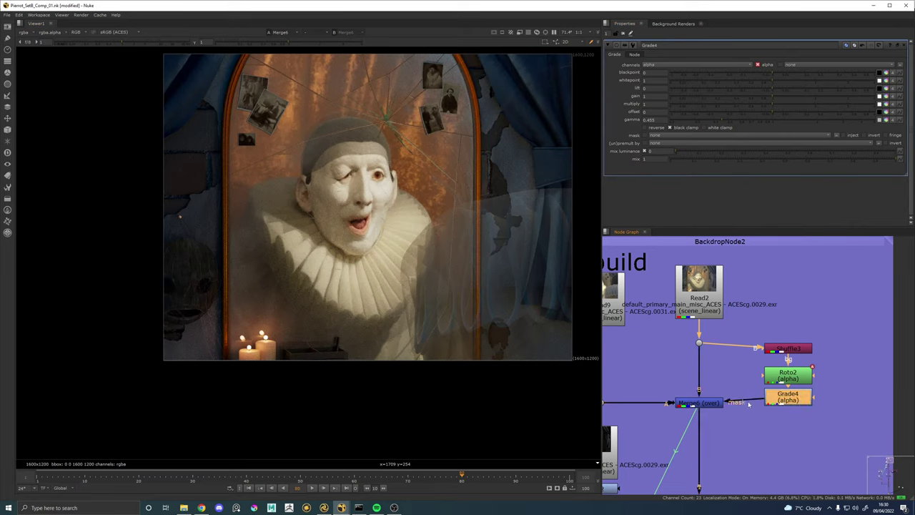
scroll(748, 404, "down", 5)
left_click_drag(692, 468, 757, 350)
left_click_drag(676, 448, 743, 348)
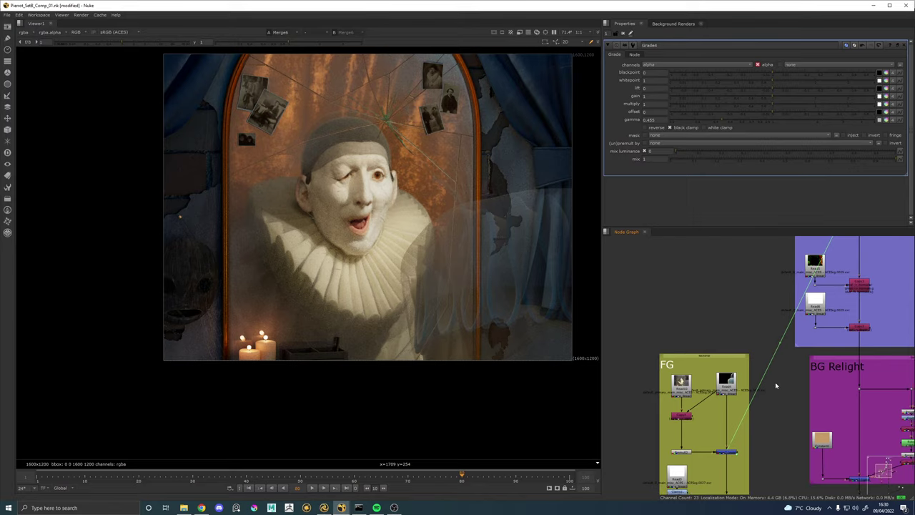
left_click_drag(786, 374, 704, 417)
key("space")
left_click_drag(669, 366, 571, 260)
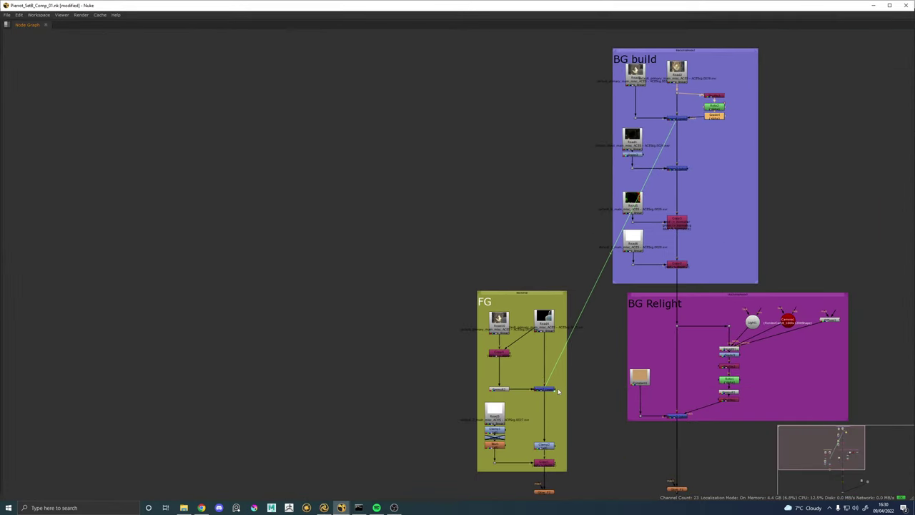
left_click_drag(558, 391, 714, 115)
key("space")
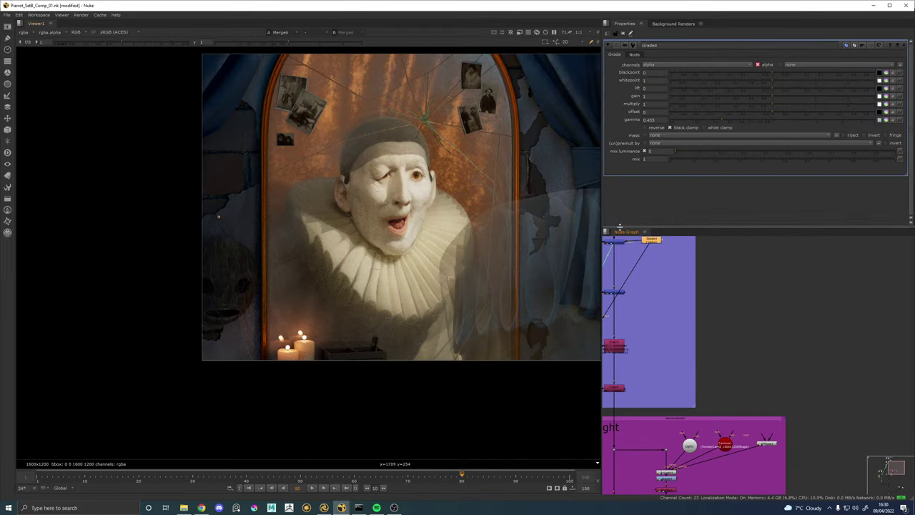
View the final composite from the Write node at the end of the main node chain.
scroll(725, 402, "down", 5)
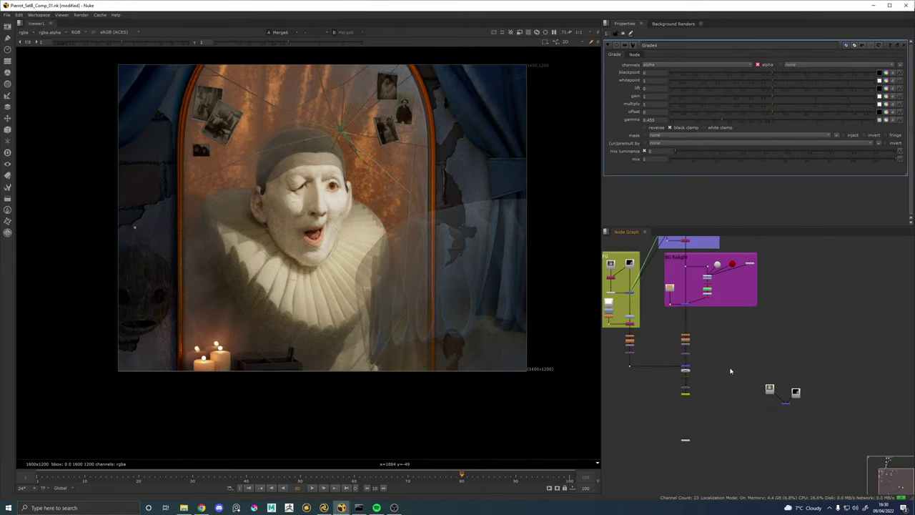
key("1")
left_click(686, 394)
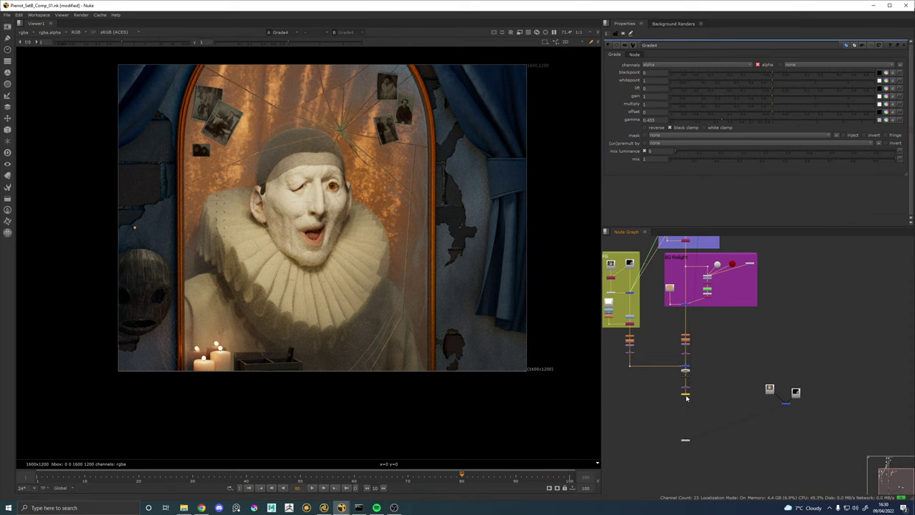
key("1")
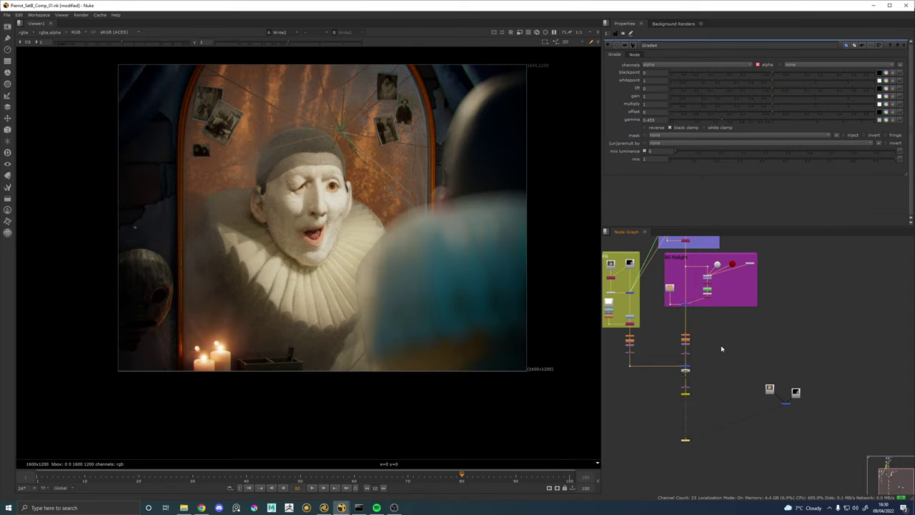
Try Grade4's gamma at about 0.244, 1.33, 0.98 and 1.92 while viewing the final composite.
left_click_drag(724, 310, 729, 426)
left_click_drag(727, 337, 727, 388)
scroll(703, 323, "up", 6)
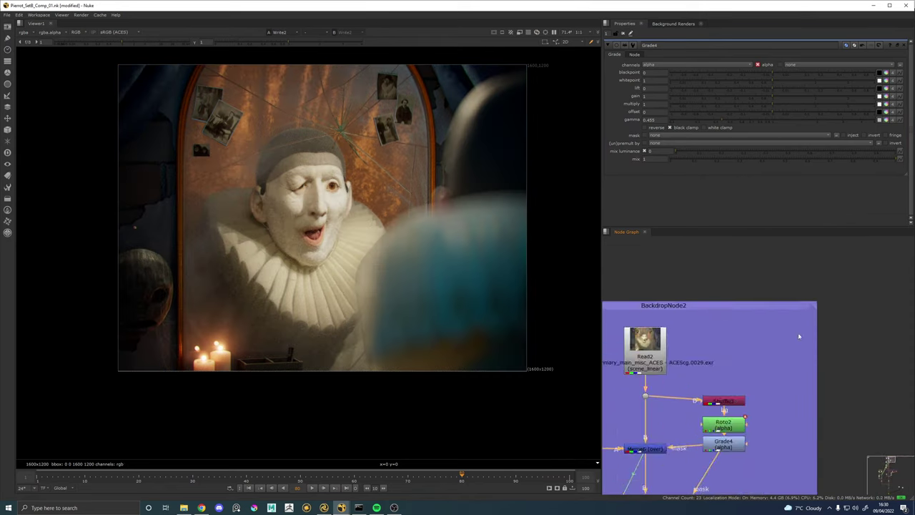
scroll(798, 335, "up", 3)
left_click(752, 379)
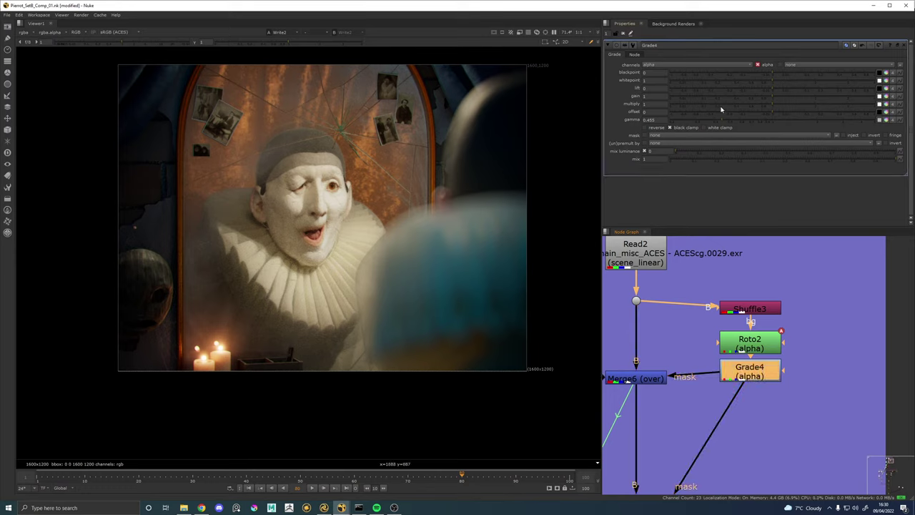
left_click_drag(717, 121, 685, 120)
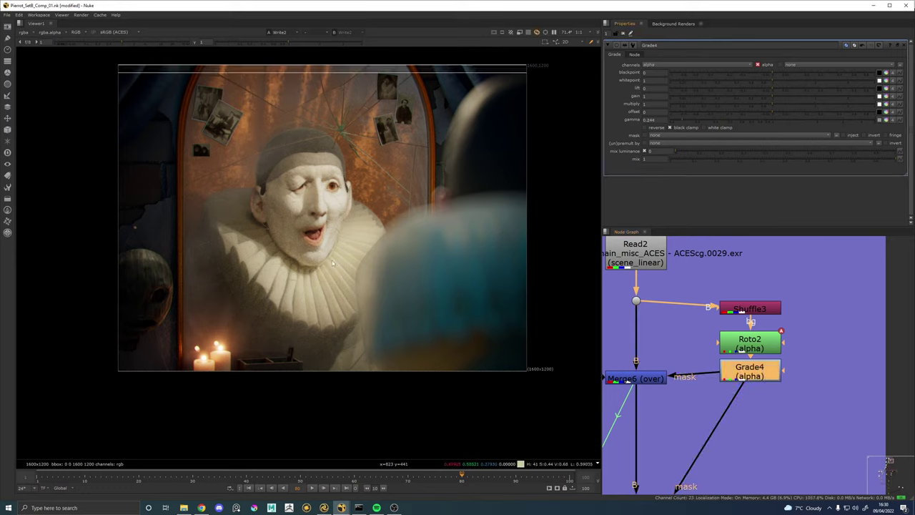
left_click(799, 120)
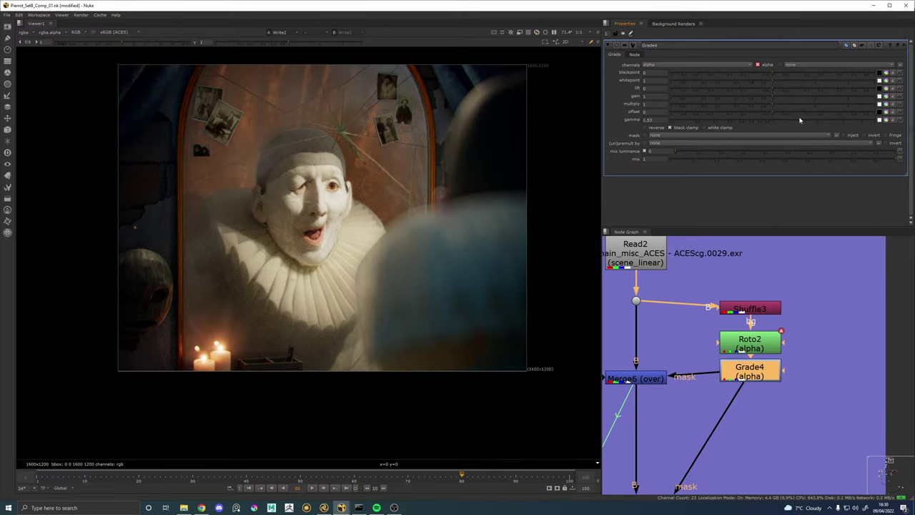
left_click(772, 120)
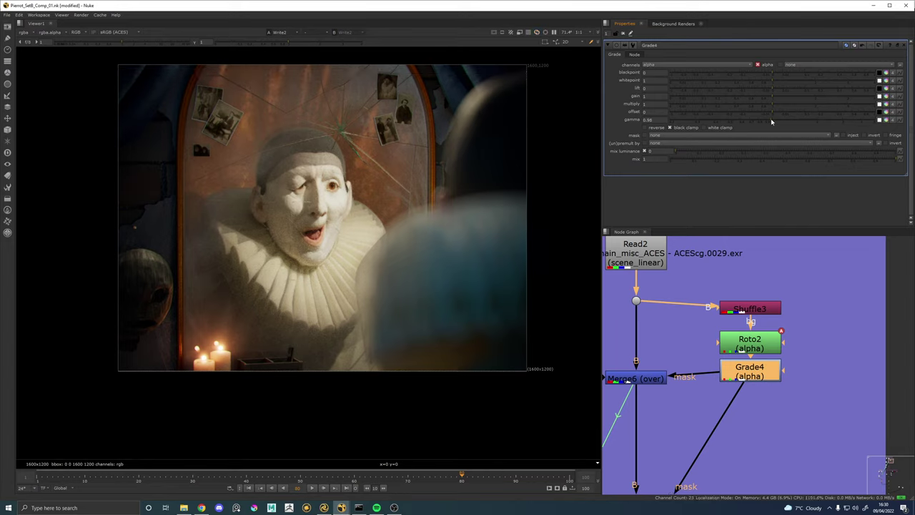
left_click(813, 121)
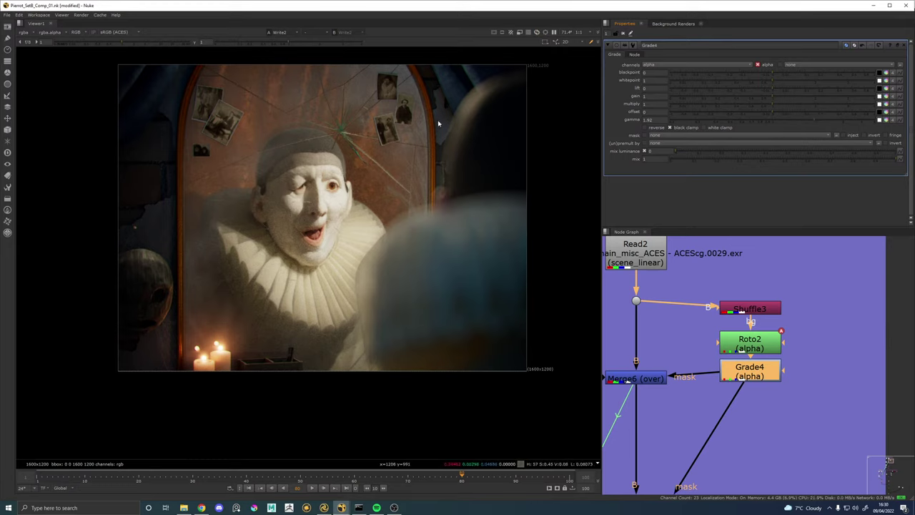
Check Merge6's properties, then try Grade4's whitepoint at about 1.75 and undo that change.
left_click(636, 378)
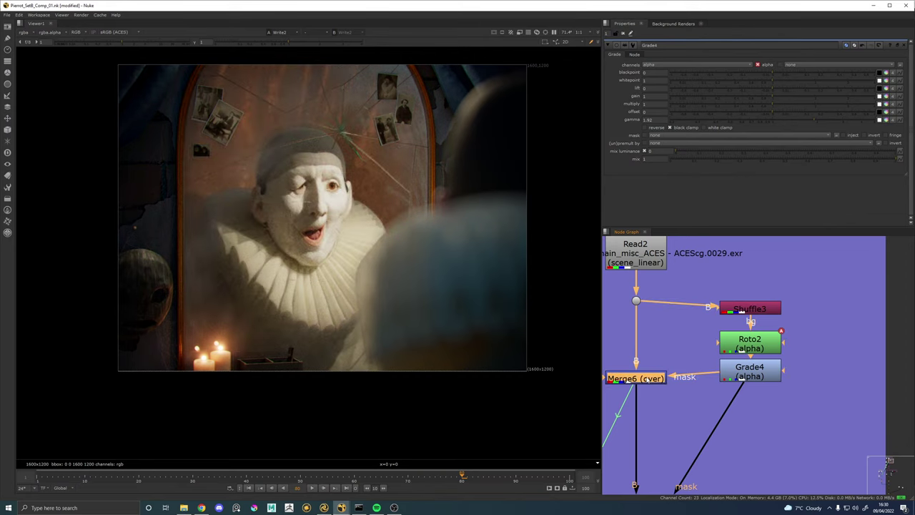
double_click(648, 380)
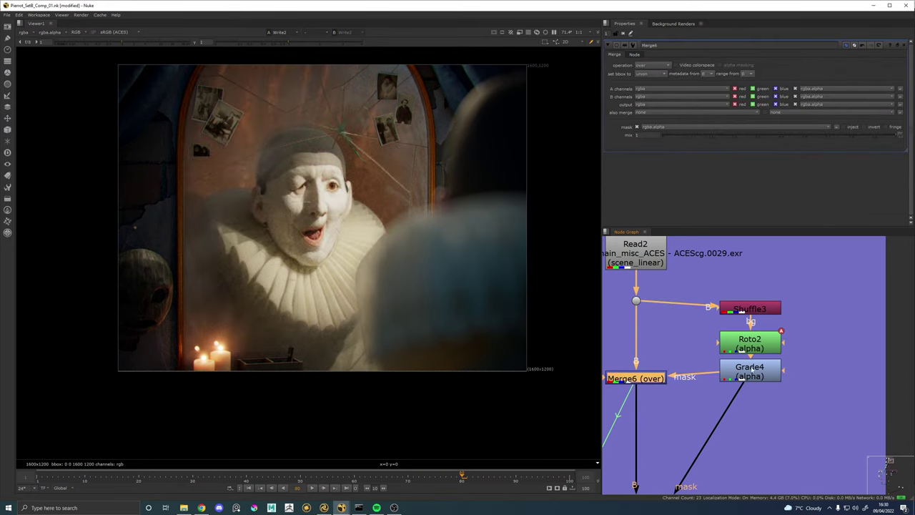
double_click(752, 369)
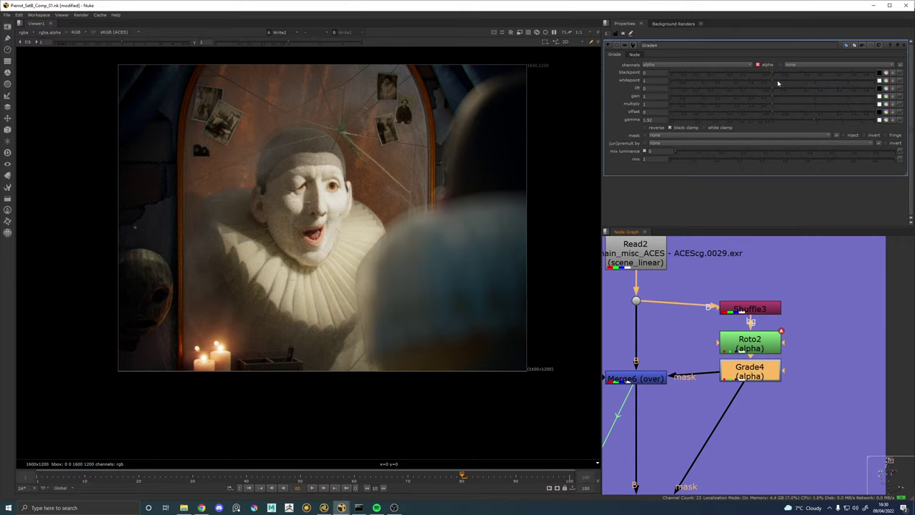
left_click_drag(778, 84, 804, 78)
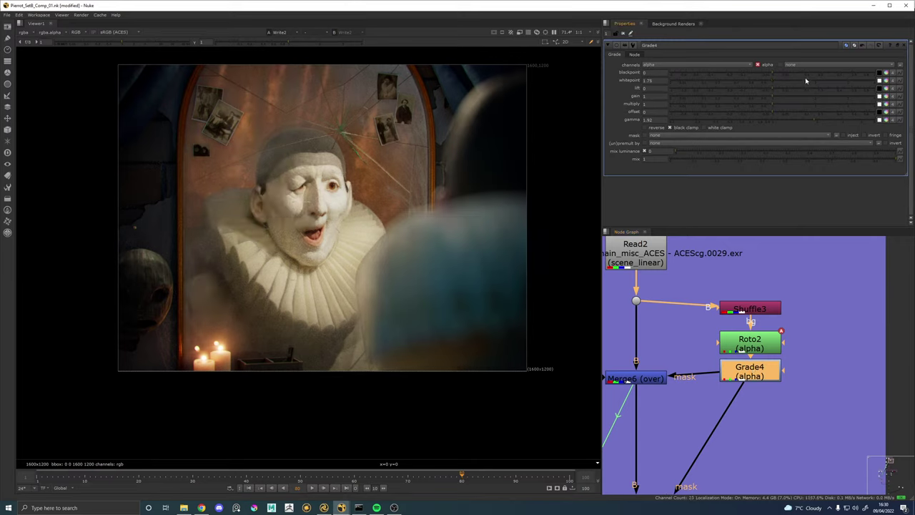
key("ctrl+z")
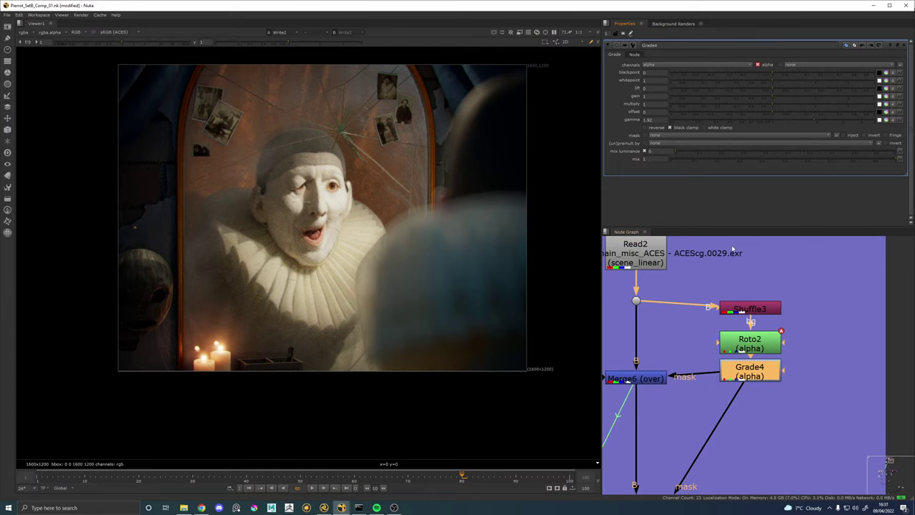
View Grade4's alpha and examine the mask falloff values both close up and across the whole frame.
key("2")
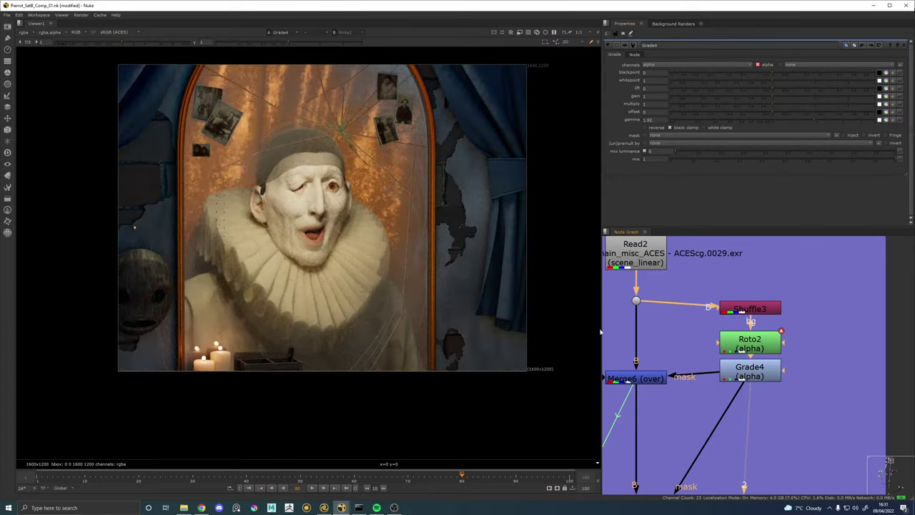
key("a")
scroll(386, 226, "down", 3)
scroll(386, 227, "up", 1)
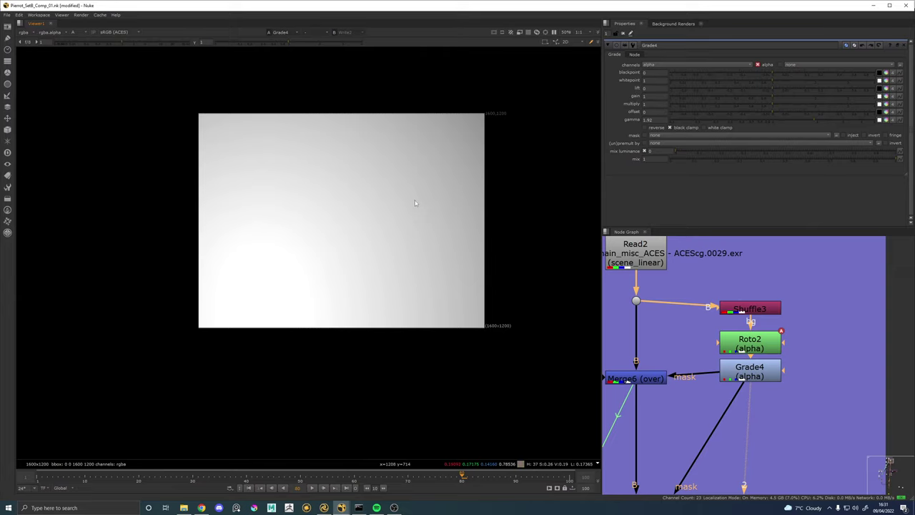
scroll(437, 199, "up", 15)
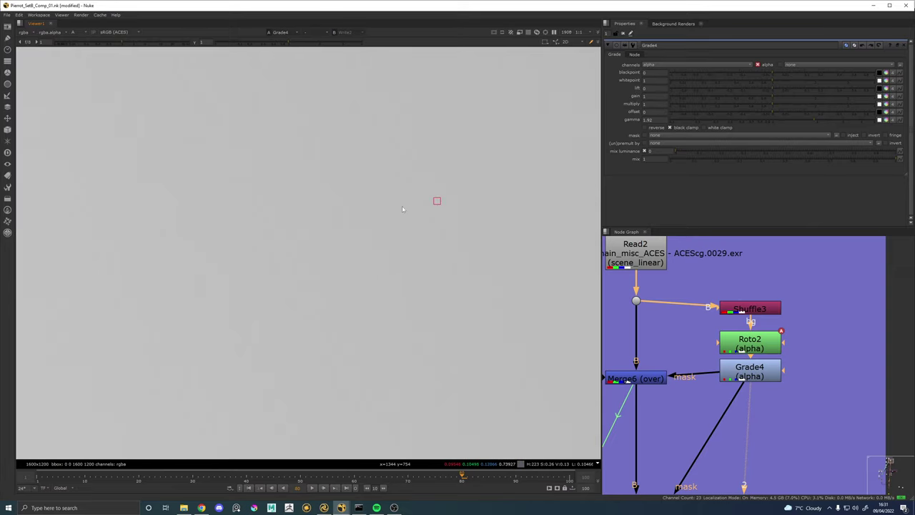
scroll(433, 200, "down", 15)
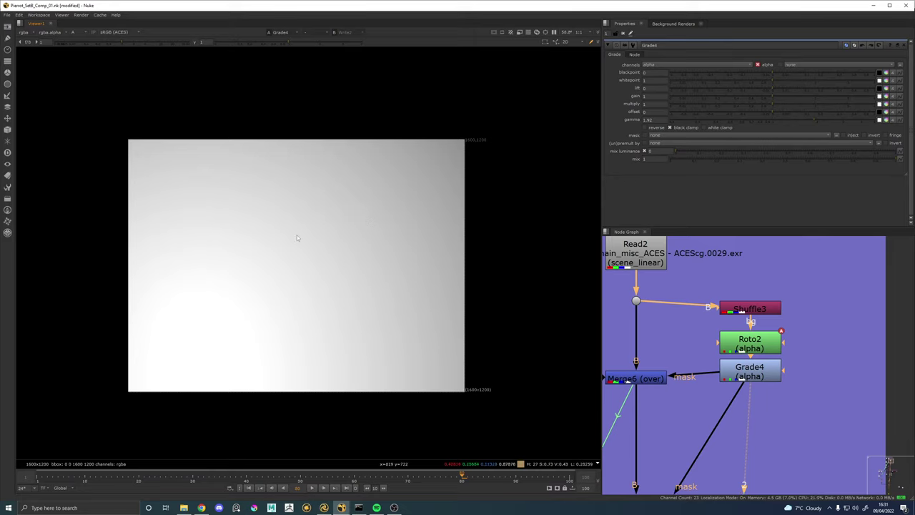
Reduce Grade4's gamma to just above 1 and compare the final composite in colour.
left_click(762, 374)
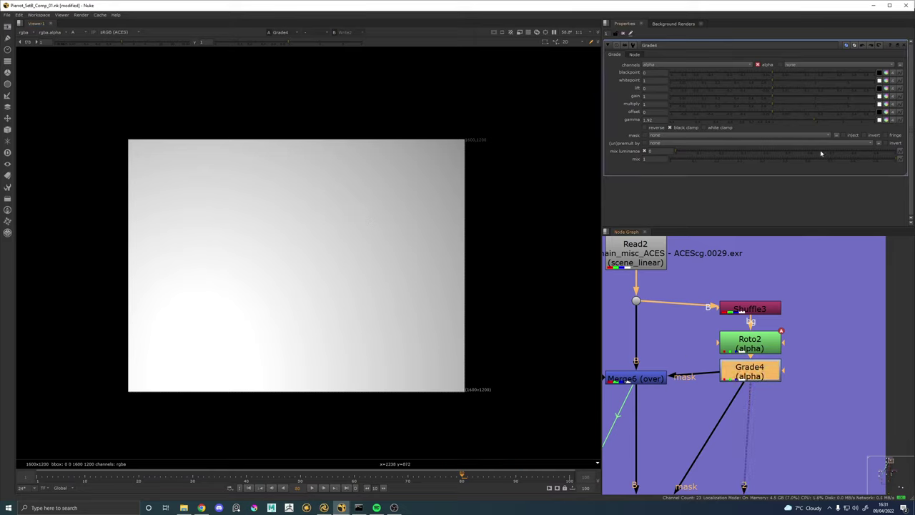
left_click_drag(803, 122, 777, 125)
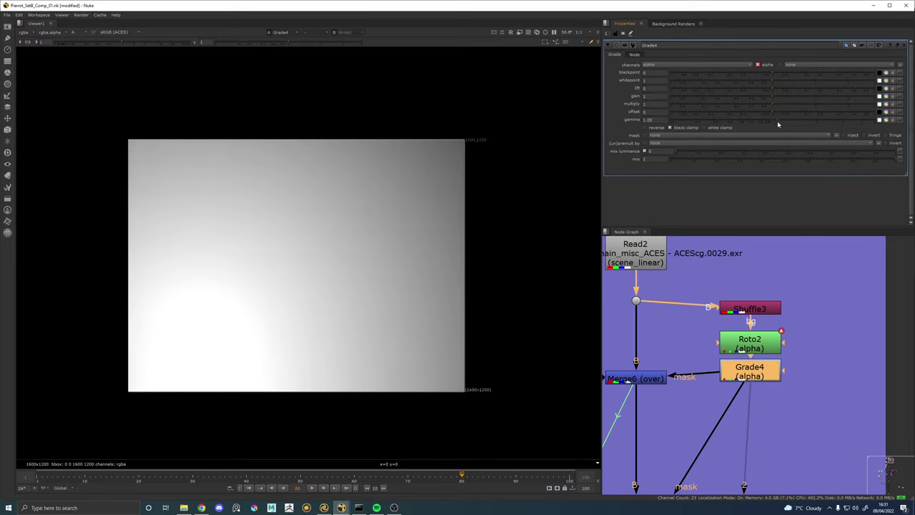
key("1")
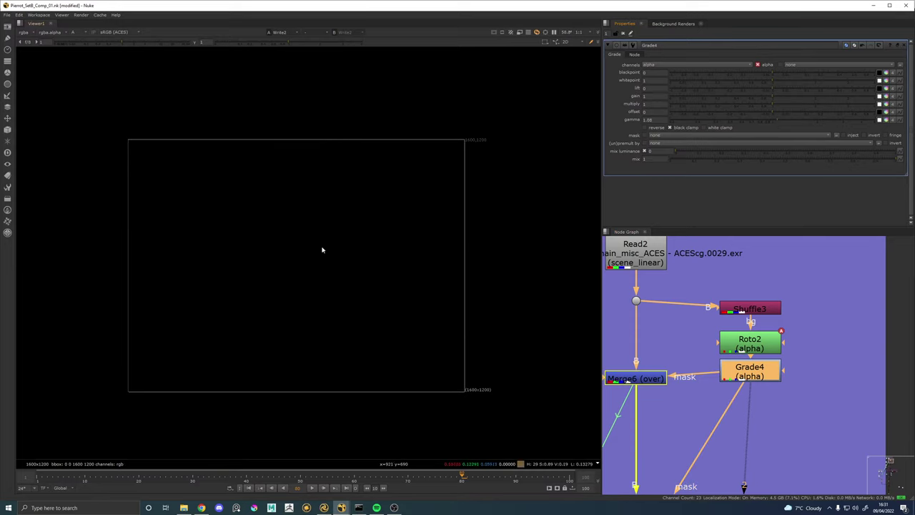
key("a")
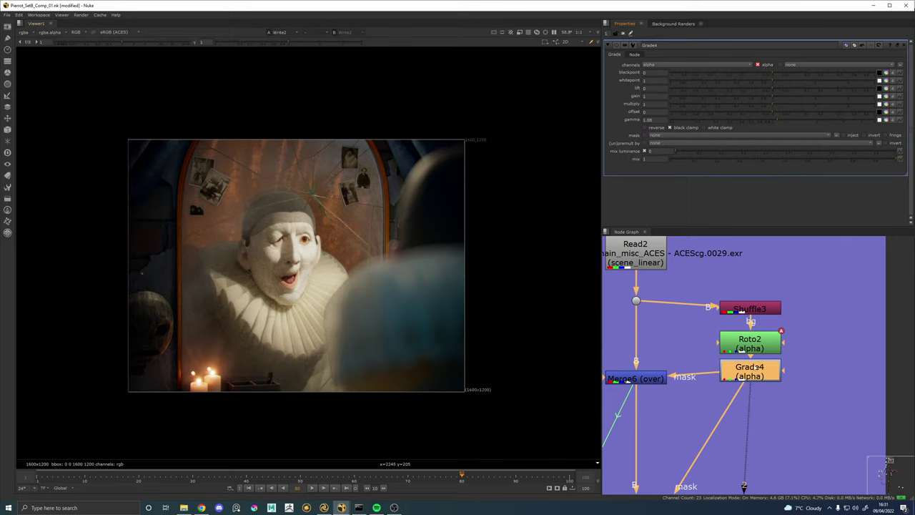
View Grade4's alpha again and lower its gamma to 0.855 to darken the mask falloff.
key("1")
key("a")
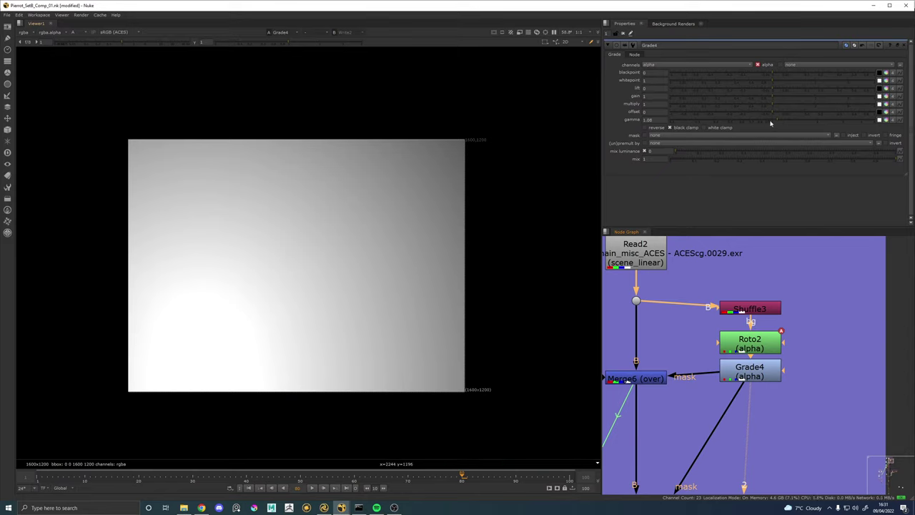
left_click_drag(771, 122, 767, 119)
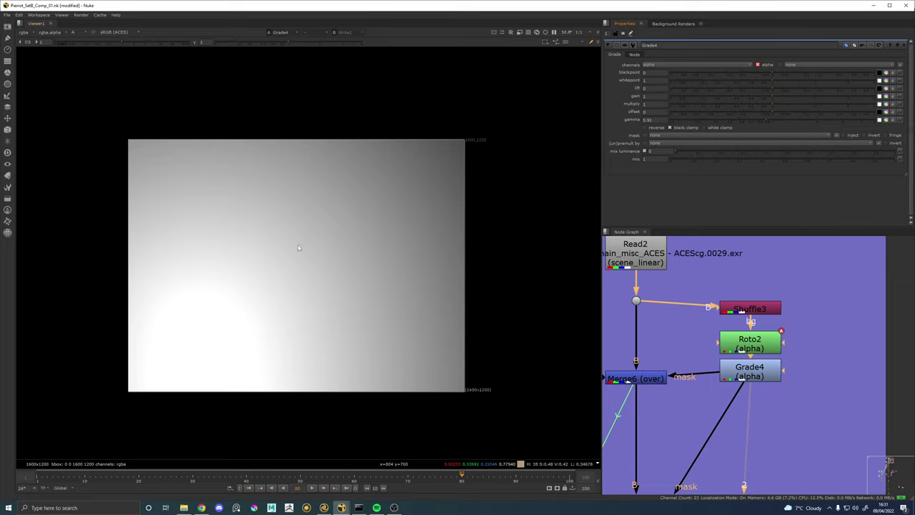
left_click_drag(771, 119, 765, 120)
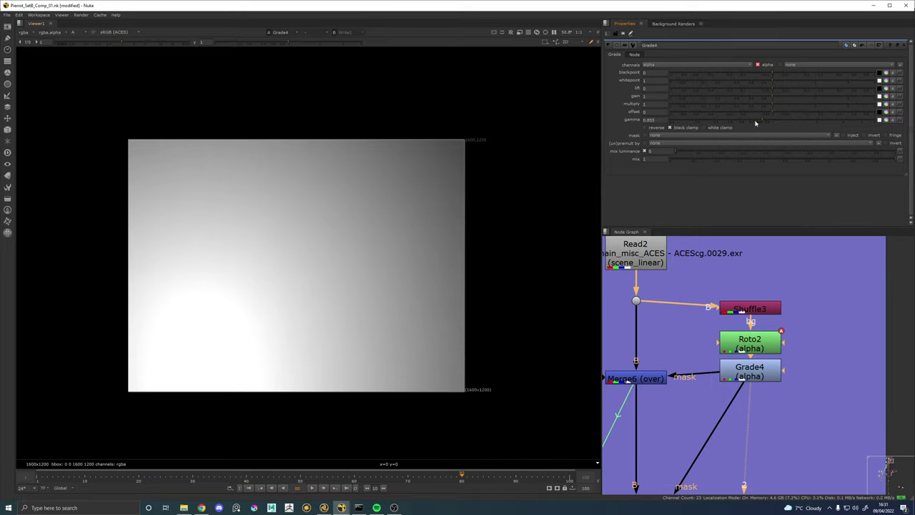
scroll(817, 375, "down", 2)
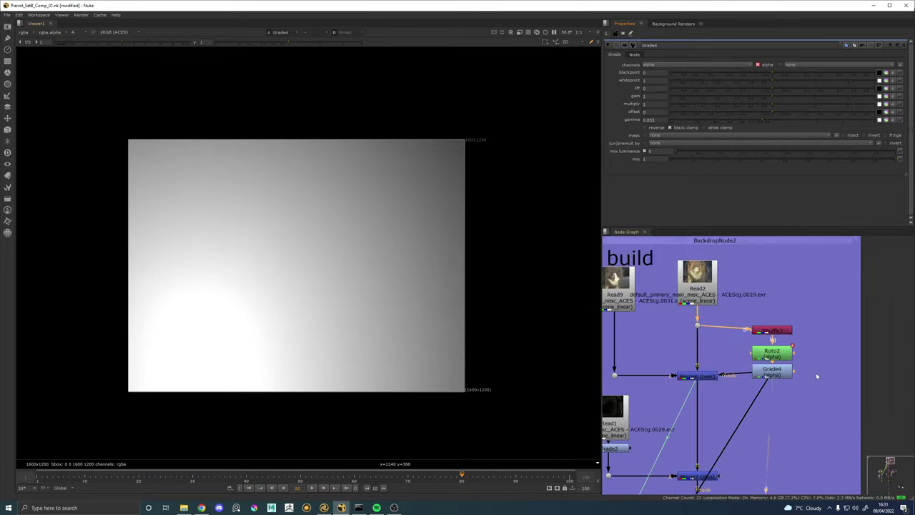
View the final Write2 composite in colour and examine the Pierrot's lighting close up and across the whole frame.
scroll(817, 375, "down", 1)
left_click_drag(817, 446, 810, 253)
left_click_drag(779, 472, 791, 247)
scroll(794, 346, "down", 4)
left_click_drag(778, 491, 779, 292)
left_click(746, 354)
key("1")
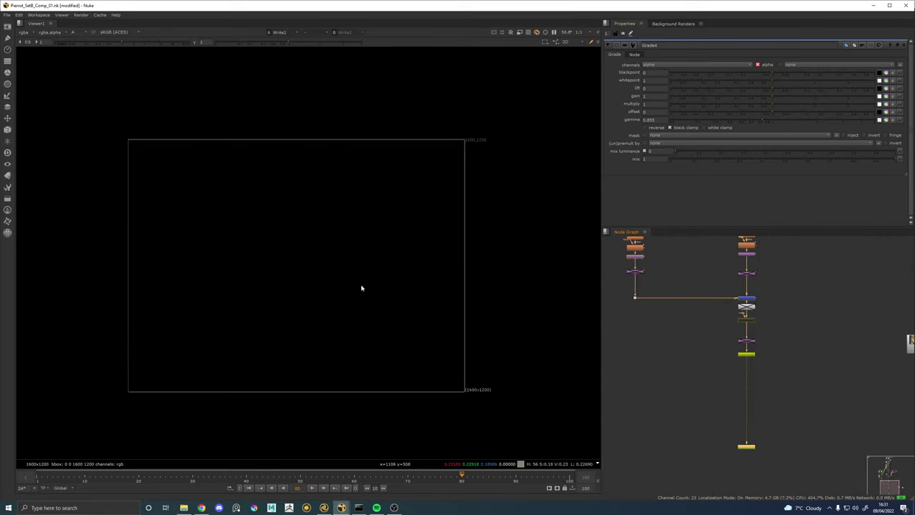
scroll(323, 265, "up", 3)
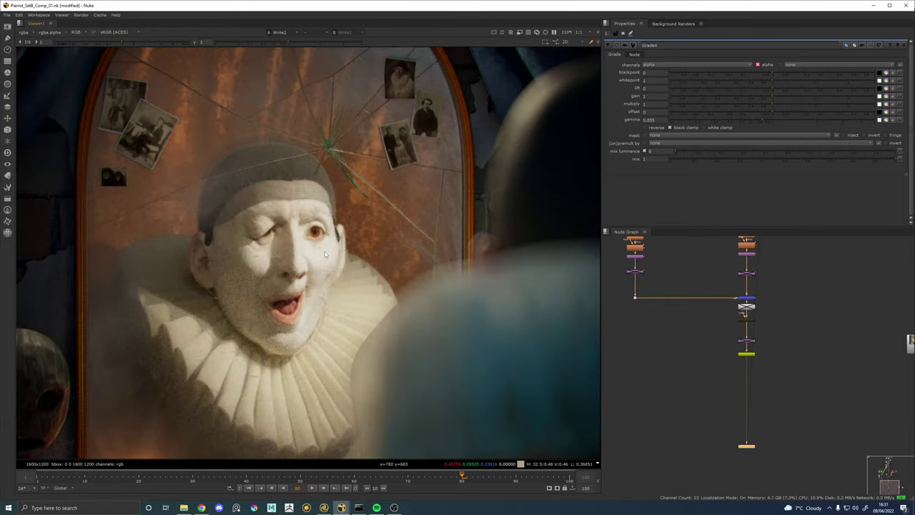
scroll(282, 286, "down", 2)
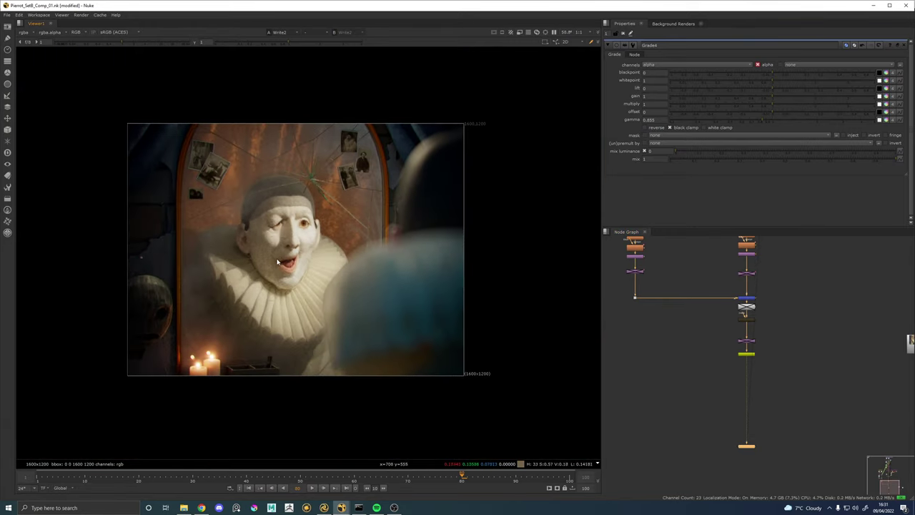
scroll(300, 230, "down", 1)
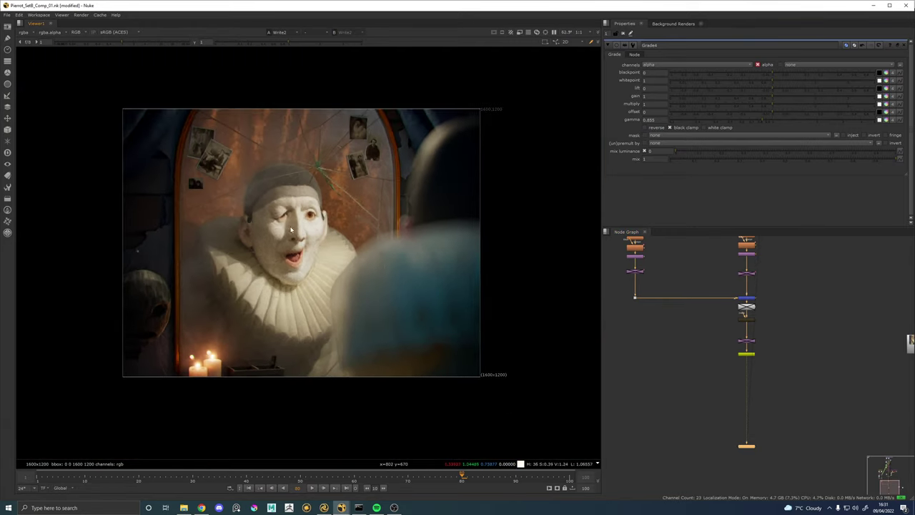
scroll(731, 318, "down", 3)
scroll(765, 302, "up", 3)
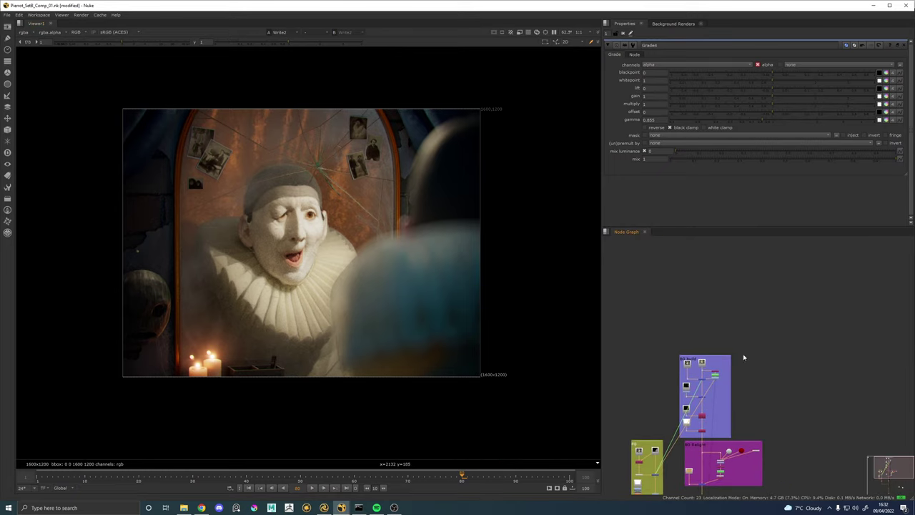
Raise Grade4's gamma to 1.47 after trying stronger values against the final composite.
scroll(730, 367, "up", 4)
left_click(730, 367)
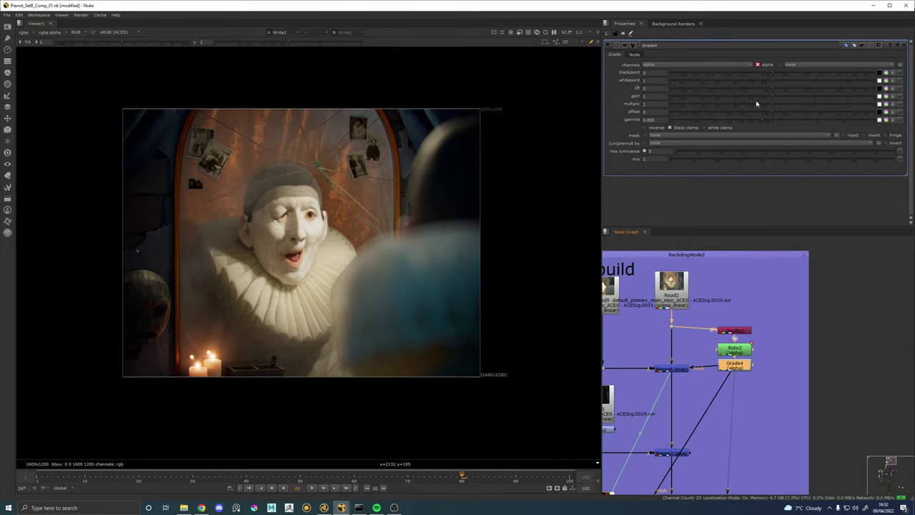
left_click(788, 120)
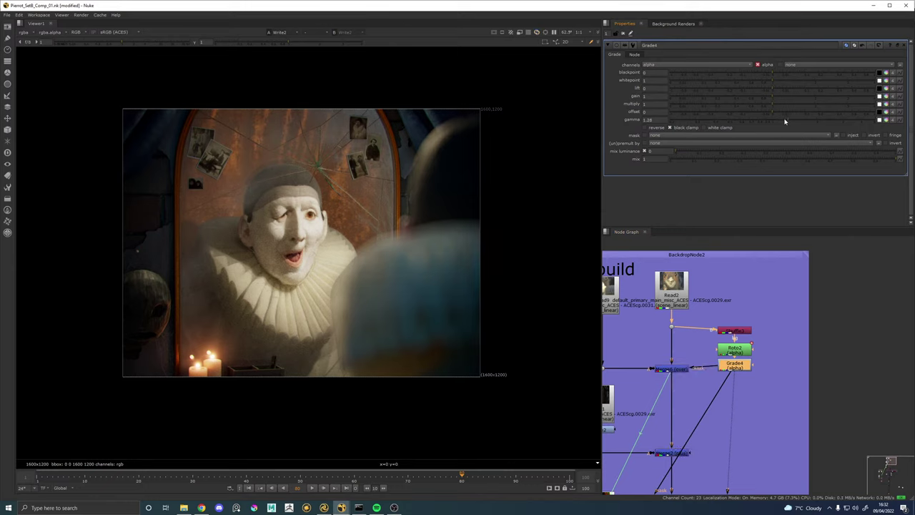
left_click(855, 123)
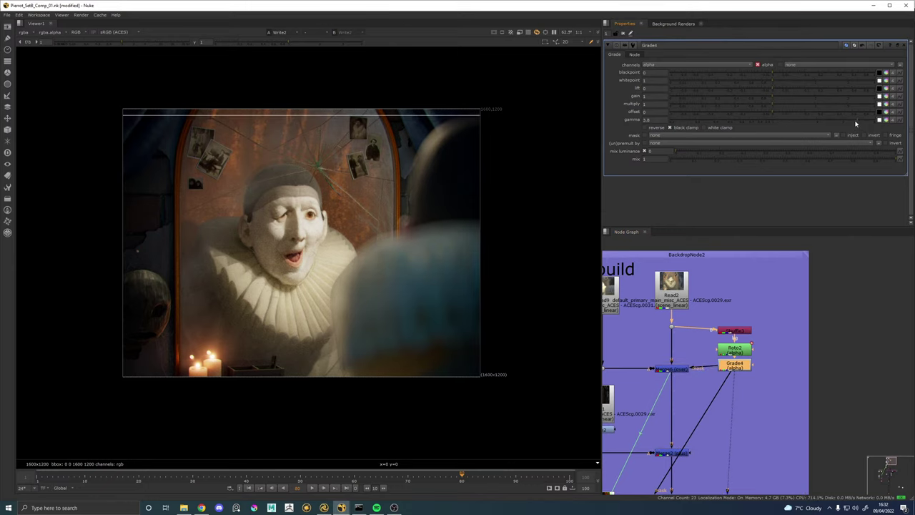
left_click(829, 122)
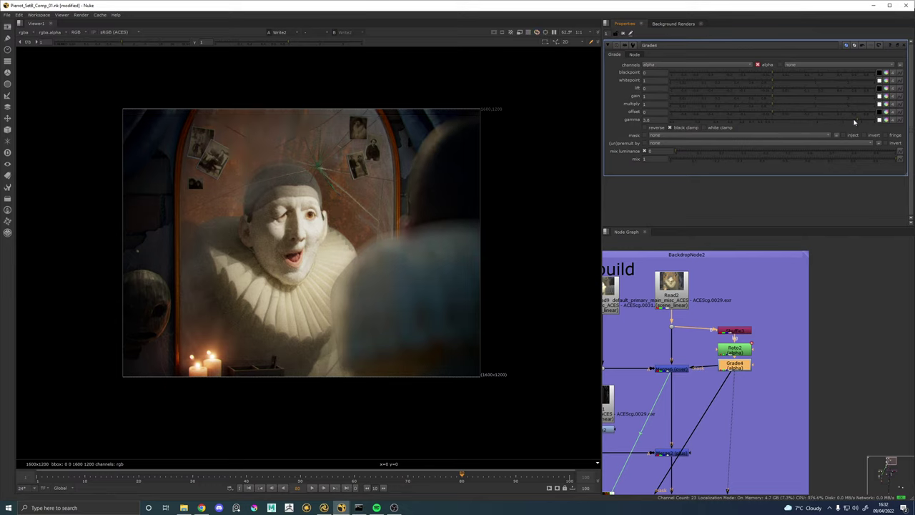
left_click(809, 122)
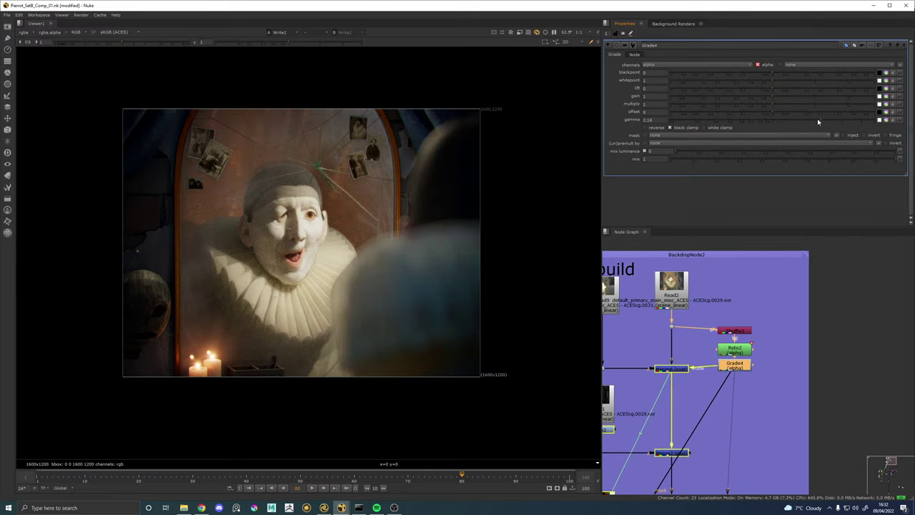
left_click(800, 123)
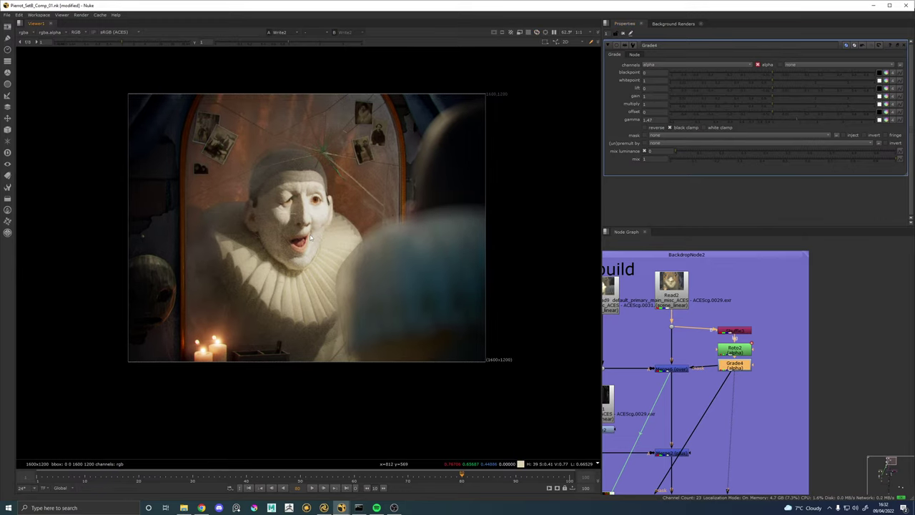
key("a")
key("a")
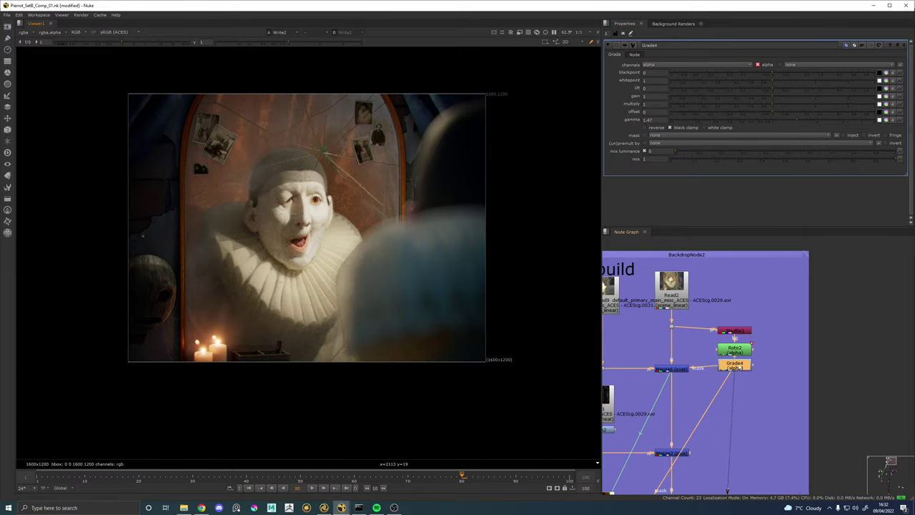
Examine the BG build and FG node layouts, including Read9 and the mask links running between the two backdrops.
scroll(741, 369, "down", 8)
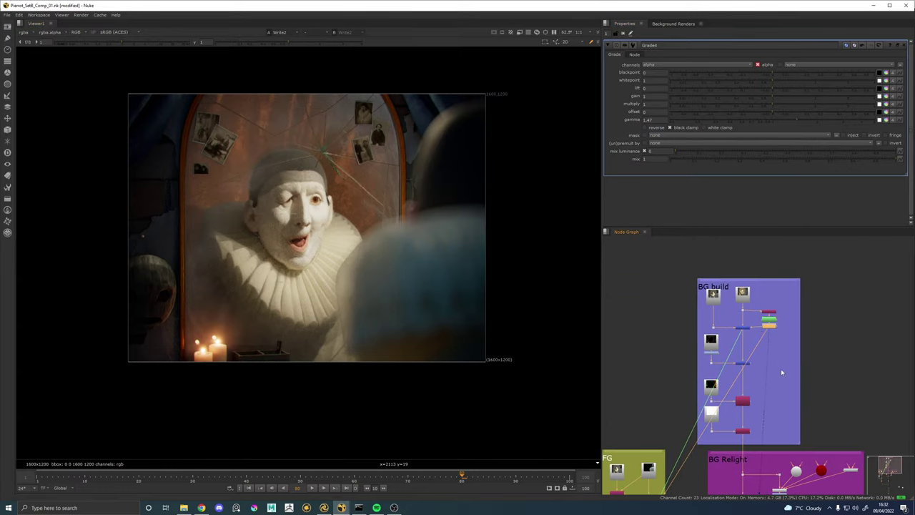
left_click(713, 293)
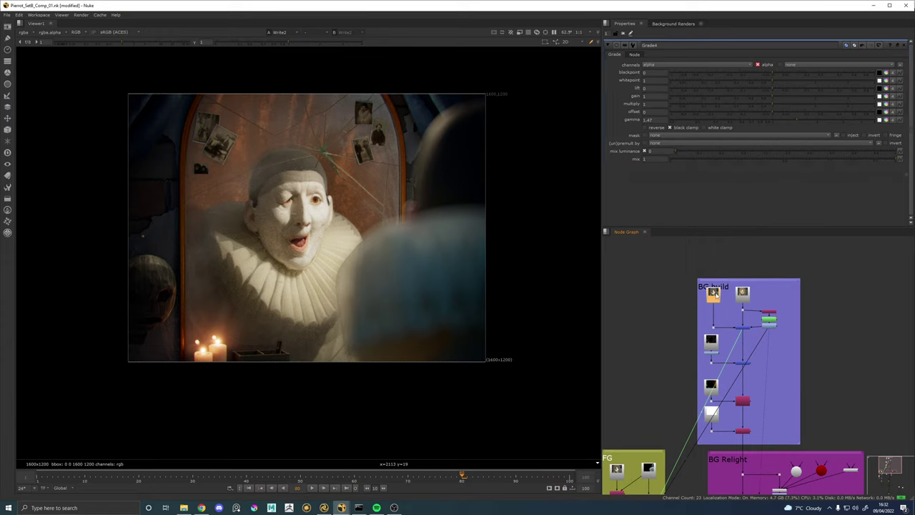
scroll(751, 335, "down", 2)
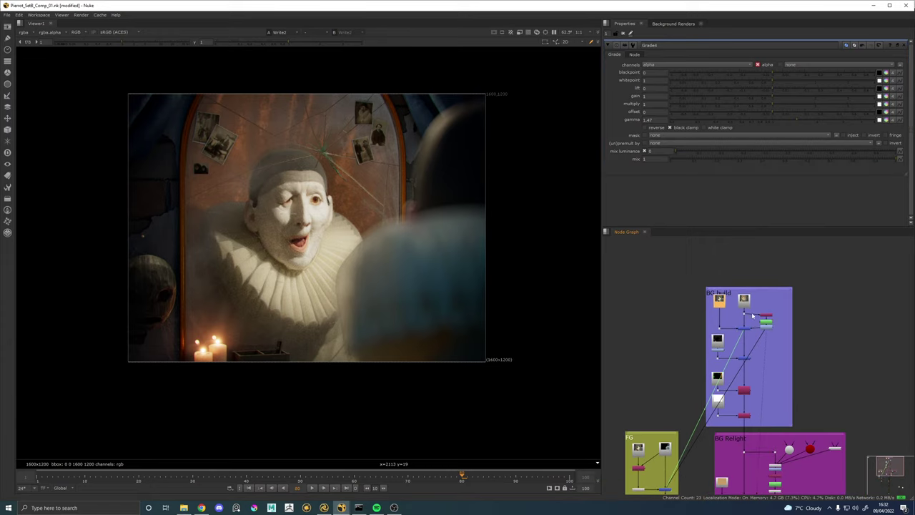
left_click_drag(716, 428, 726, 367)
scroll(736, 359, "down", 2)
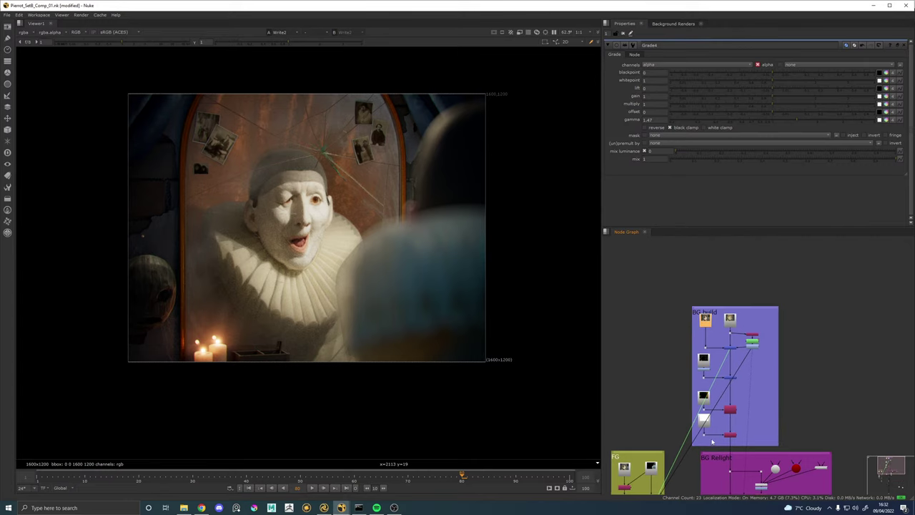
scroll(814, 329, "up", 2)
left_click_drag(821, 314, 799, 313)
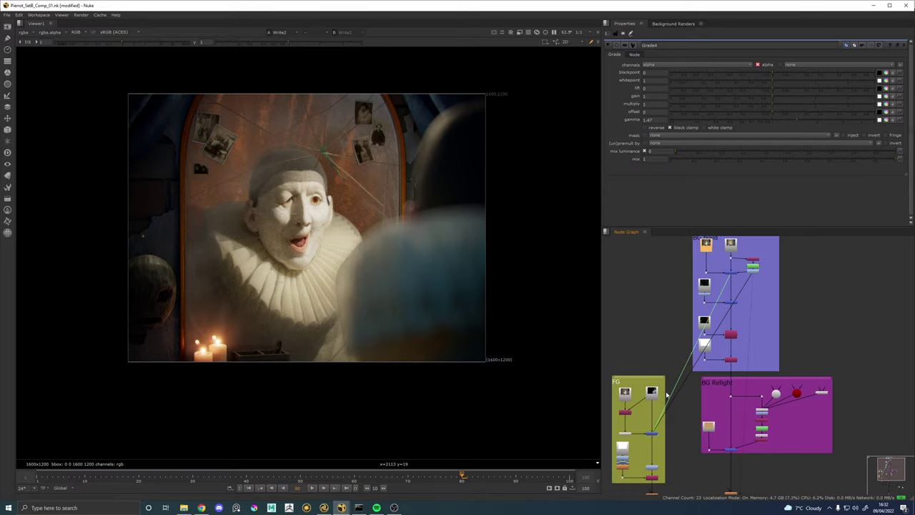
Move the FG backdrop with all its nodes up beside the BG build backdrop.
scroll(758, 329, "down", 2)
left_click_drag(809, 374, 788, 345)
left_click_drag(641, 323, 729, 320)
left_click_drag(667, 313, 763, 439)
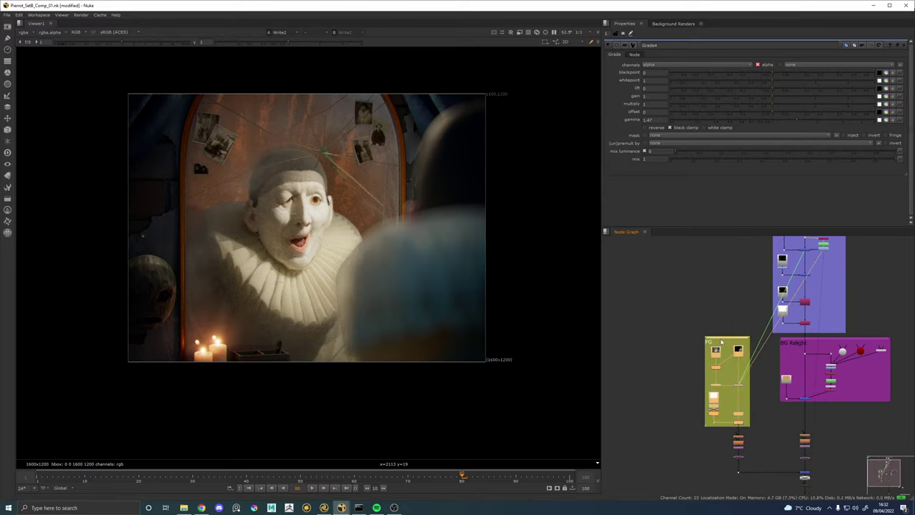
left_click(721, 342)
left_click_drag(681, 323, 759, 437)
left_click_drag(721, 341, 722, 246)
left_click_drag(681, 289, 624, 362)
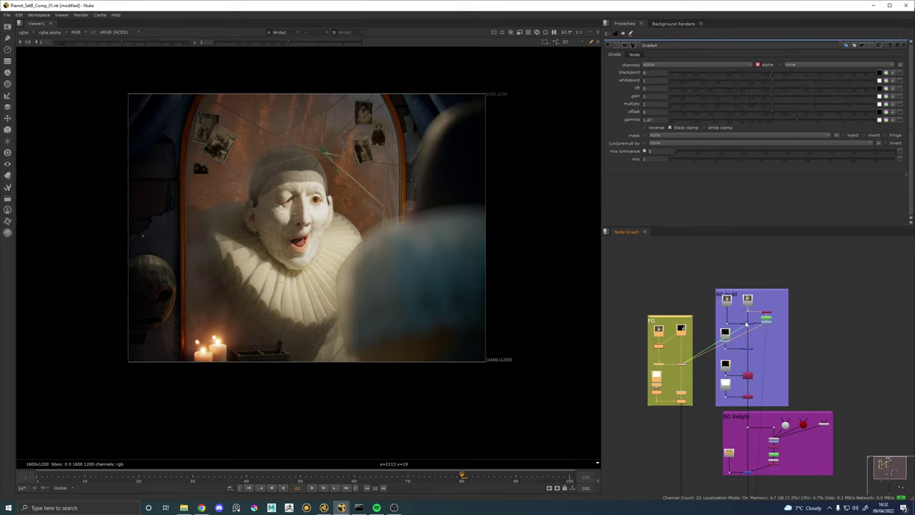
Try placing Read9 on the right of Read2 and the Shuffle, Roto2 and Grade4 mask nodes between the FG and BG build backdrops.
scroll(749, 312, "up", 4)
left_click_drag(797, 341, 779, 298)
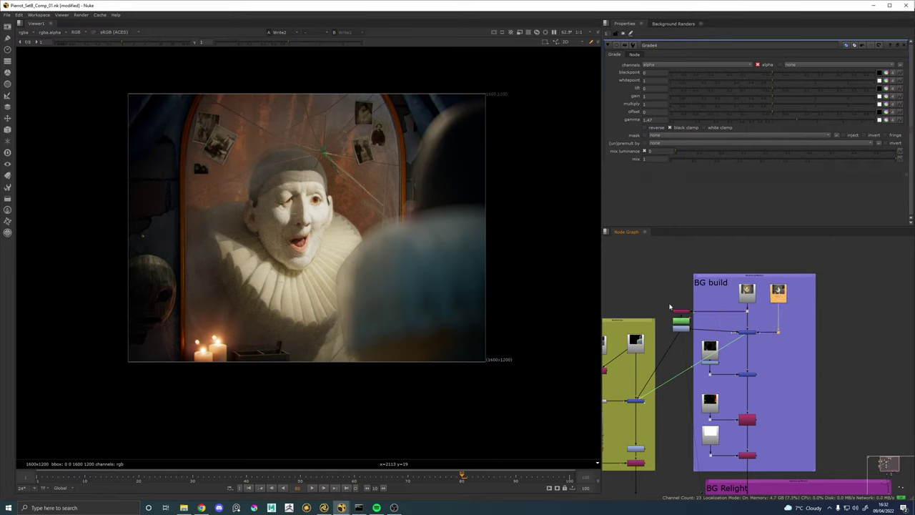
left_click_drag(670, 305, 694, 273)
left_click_drag(686, 268, 702, 293)
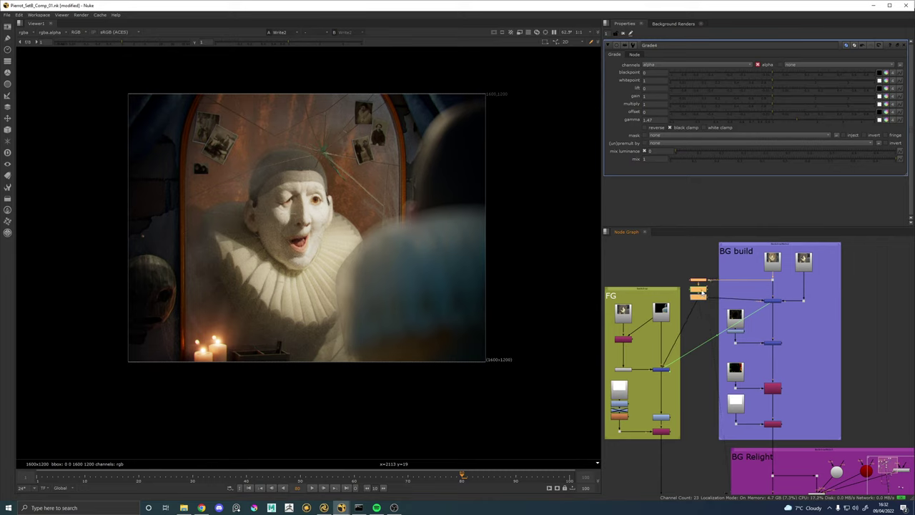
scroll(702, 293, "up", 3)
scroll(699, 307, "down", 2)
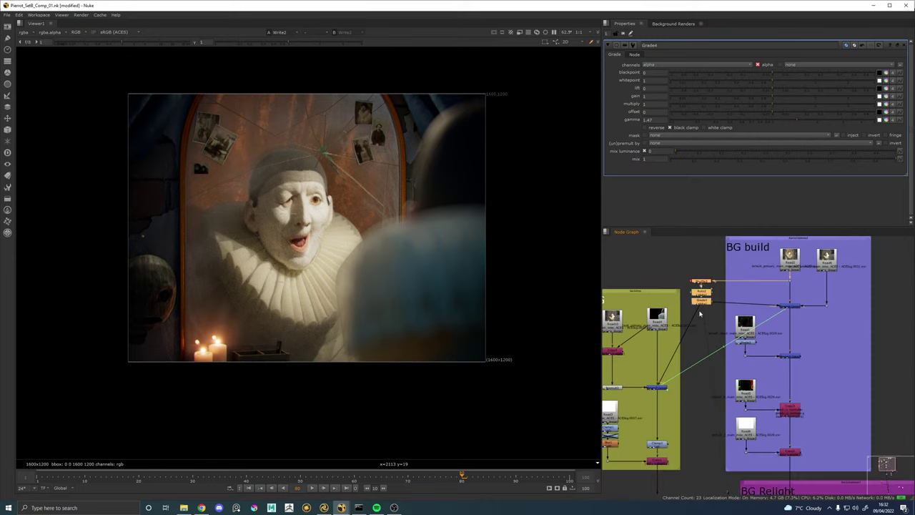
scroll(750, 335, "down", 5)
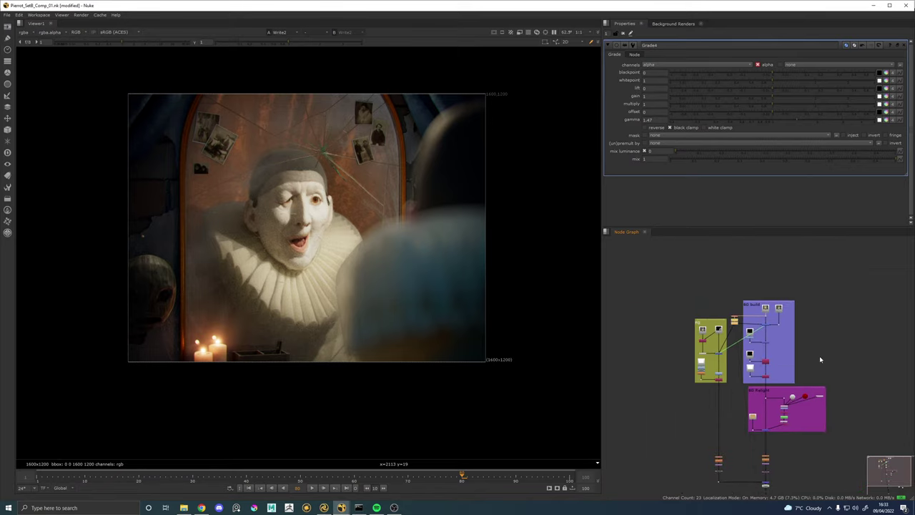
Undo the repositioning of Read9 and the mask nodes while keeping the FG backdrop beside BG build.
left_click_drag(820, 359, 814, 336)
key("ctrl+z")
key("ctrl+z")
key("ctrl+z")
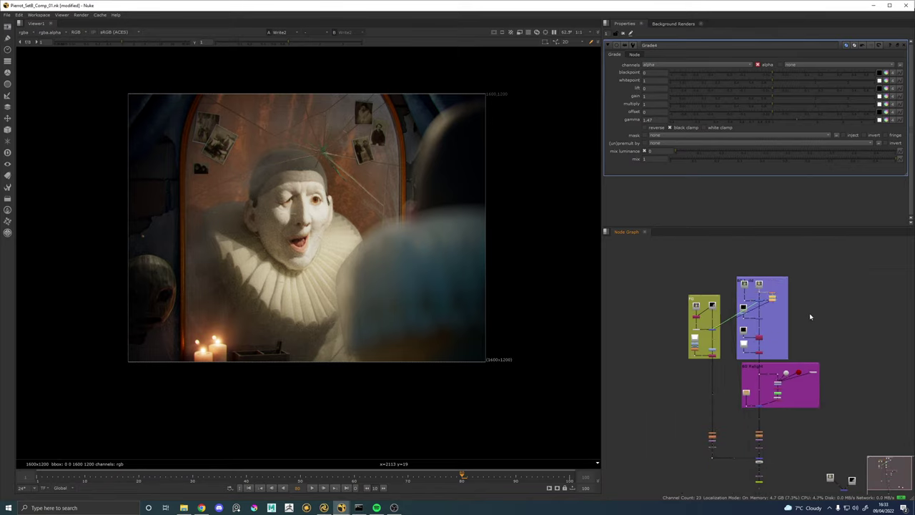
View the Roto2 and Grade4 outputs in turn within the BG build.
scroll(799, 321, "up", 5)
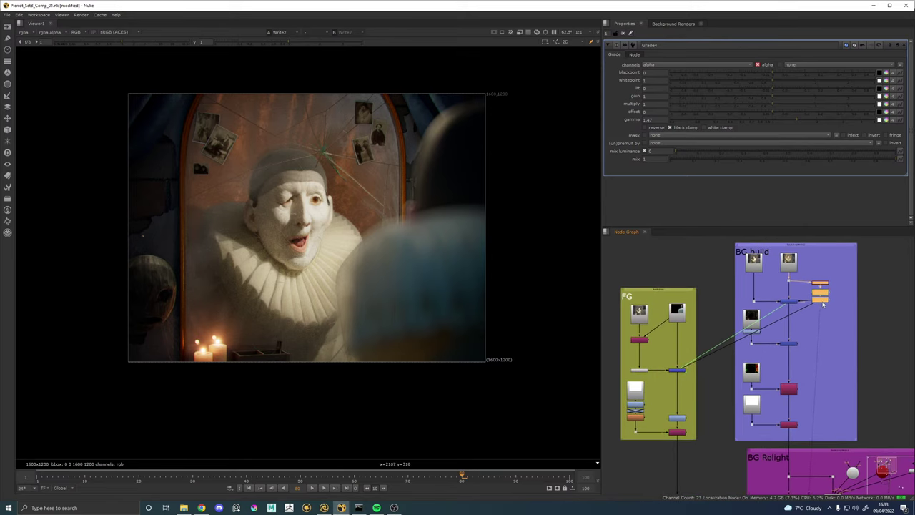
key("1")
scroll(823, 303, "up", 3)
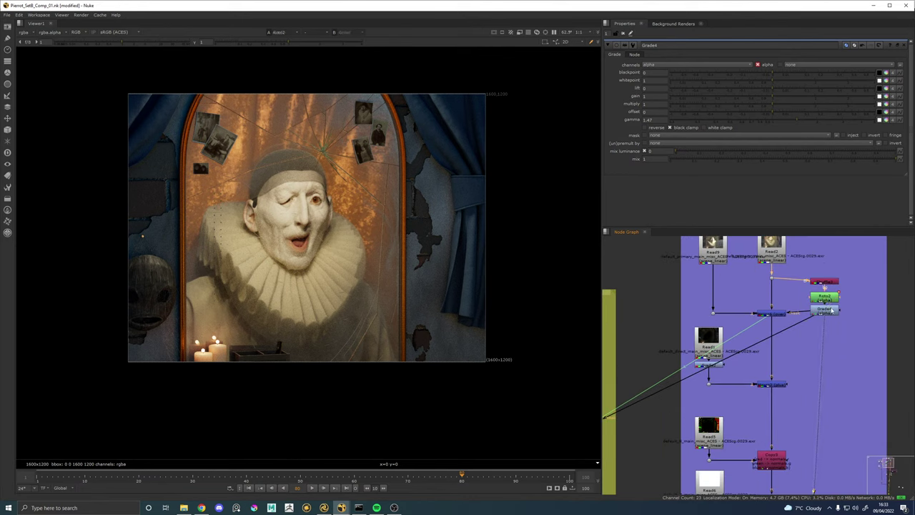
key("1")
scroll(700, 297, "down", 2)
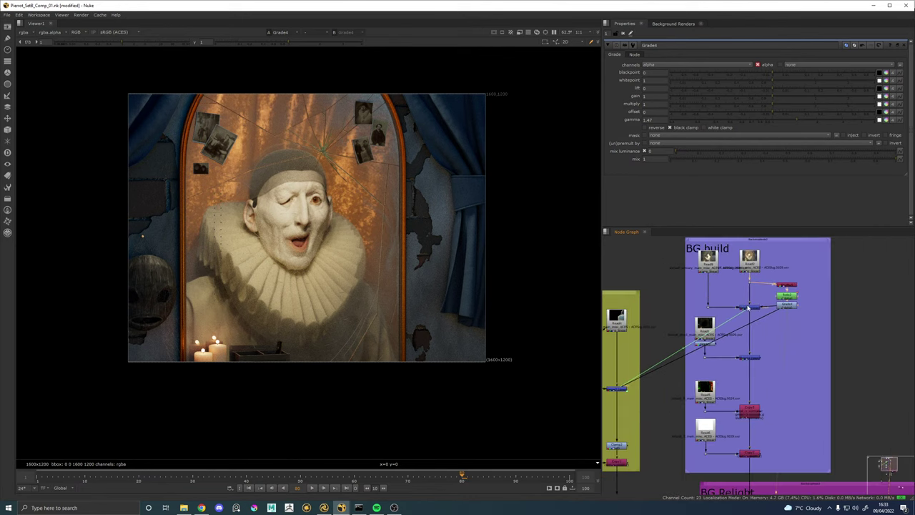
scroll(791, 309, "down", 1)
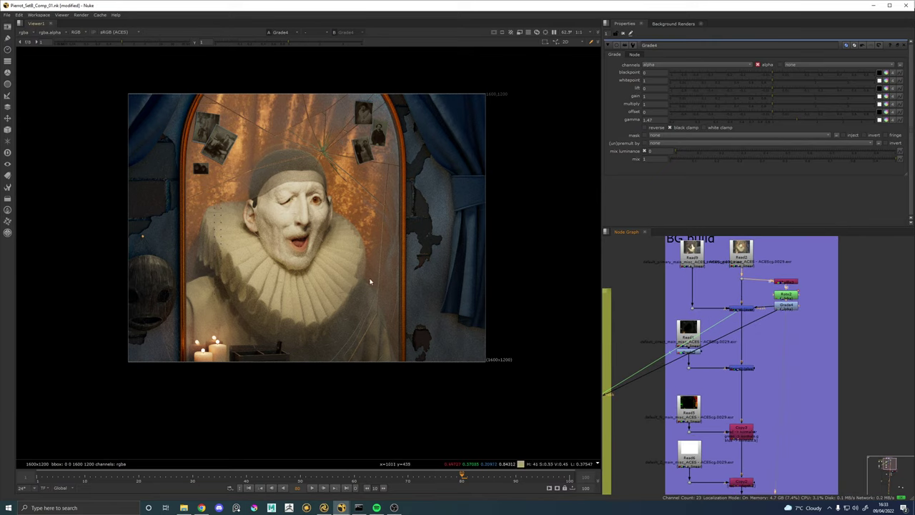
View the Write2 output and enable Transform5 to check the final composite mirrored.
scroll(822, 409, "down", 3)
left_click_drag(822, 409, 758, 272)
scroll(732, 390, "up", 3)
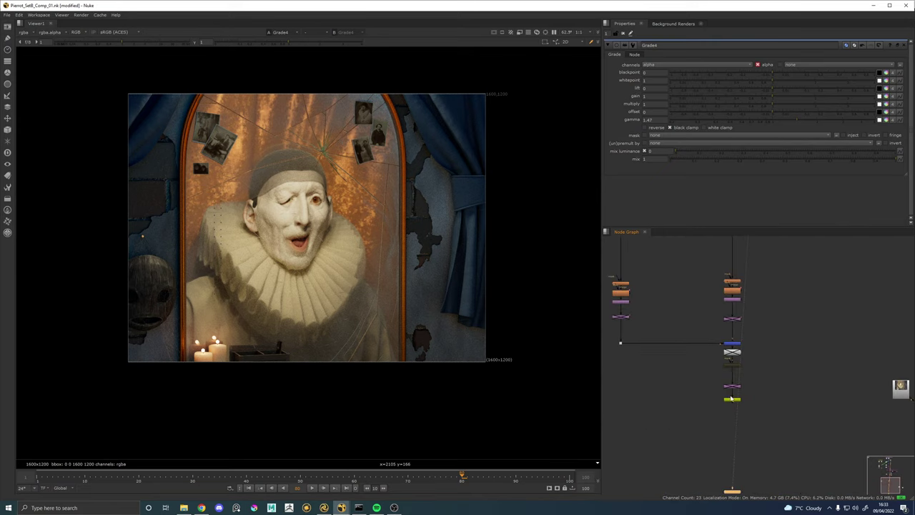
left_click(731, 399)
key("1")
scroll(733, 389, "up", 4)
left_click(734, 388)
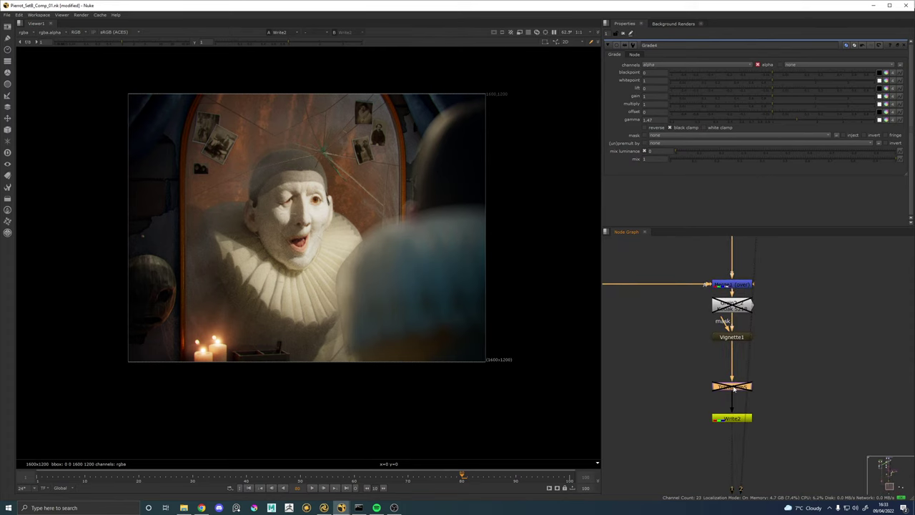
key("d")
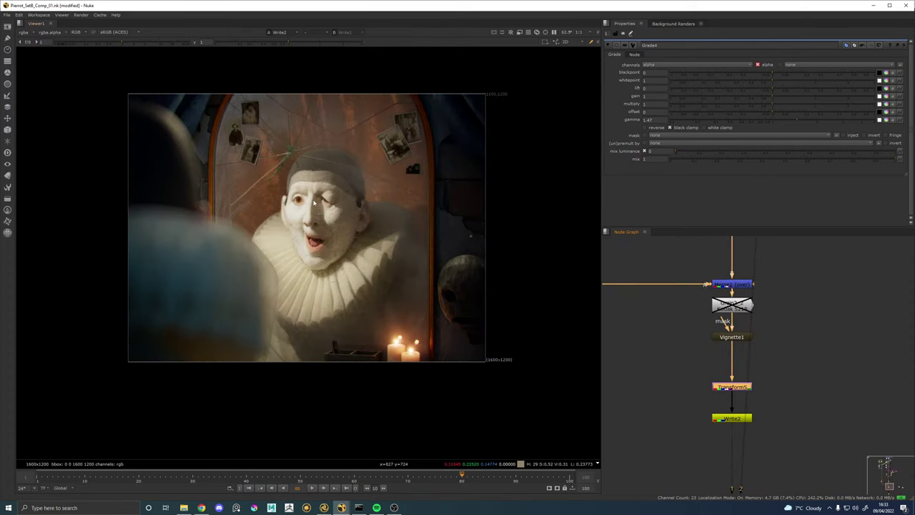
scroll(384, 255, "up", 3)
scroll(384, 256, "down", 3)
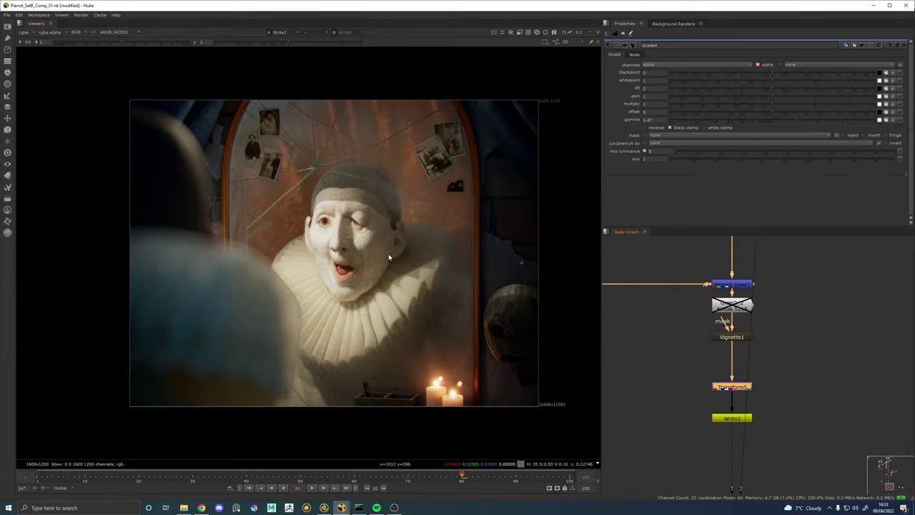
Toggle Transform5 repeatedly to compare the mirrored and original composites, leaving it disabled.
key("d")
key("d")
key("d")
key("d")
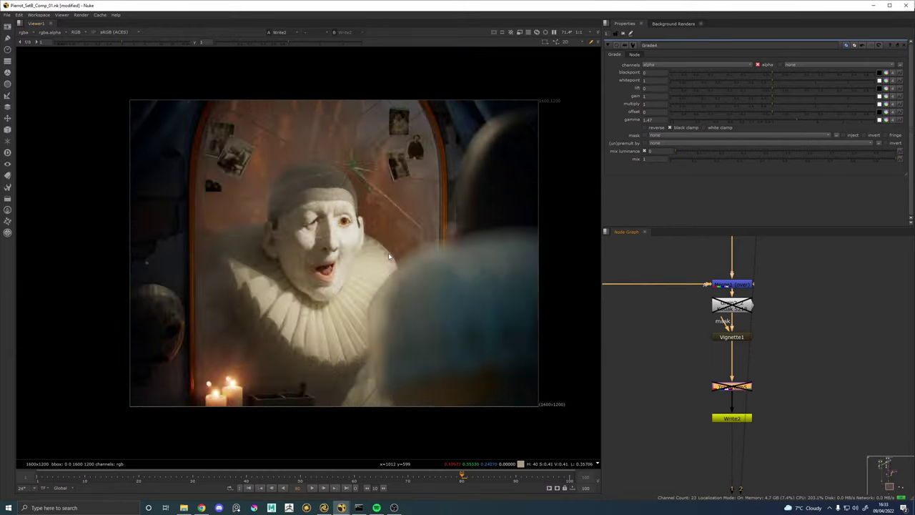
key("d")
key("d")
key("d")
scroll(778, 334, "down", 2)
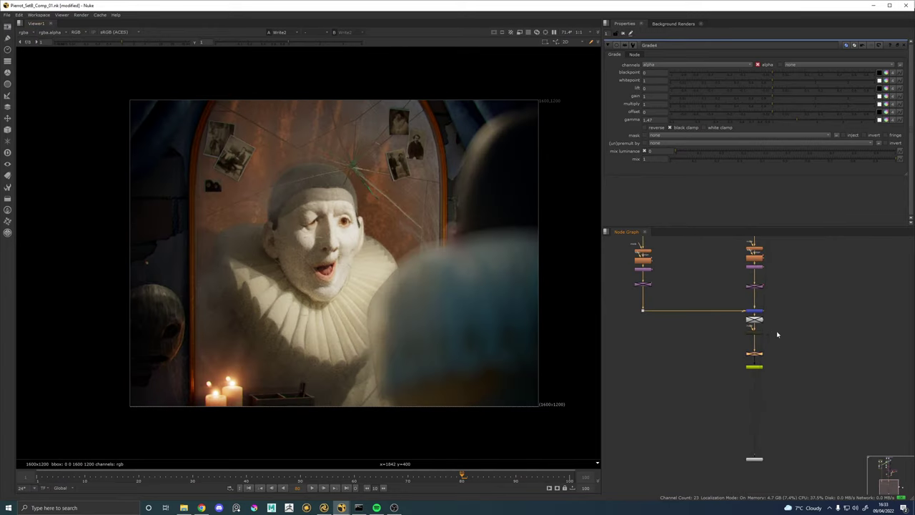
left_click_drag(800, 329, 805, 402)
scroll(840, 364, "down", 2)
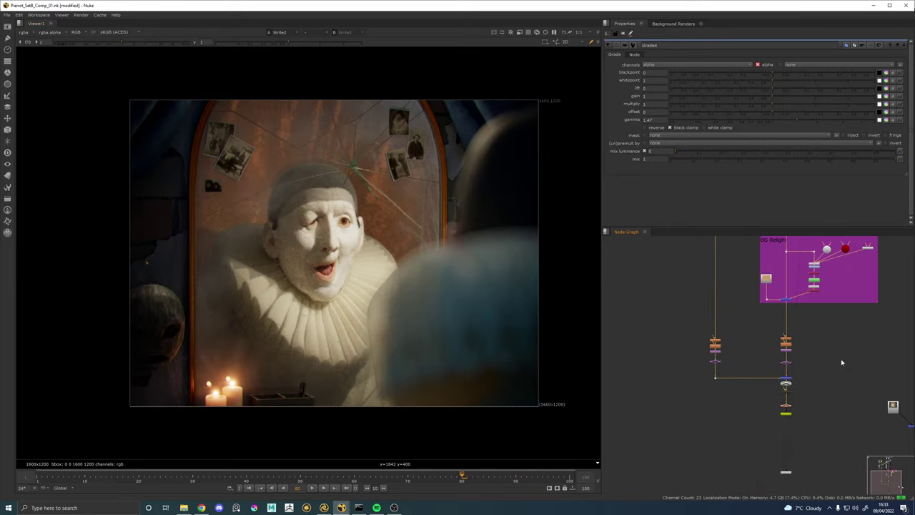
View the Read2 output in the BG build.
left_click_drag(841, 362, 821, 438)
left_click_drag(753, 331, 754, 458)
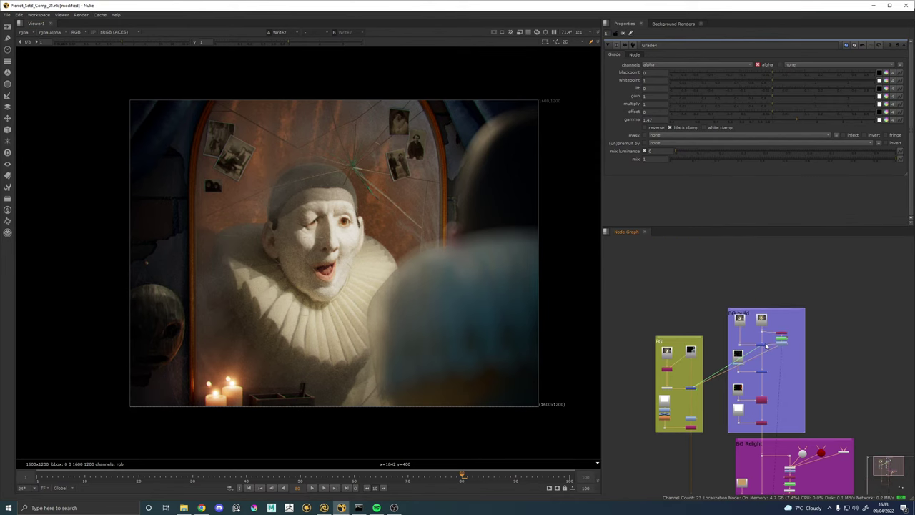
scroll(764, 332, "up", 5)
left_click(759, 283)
key("1")
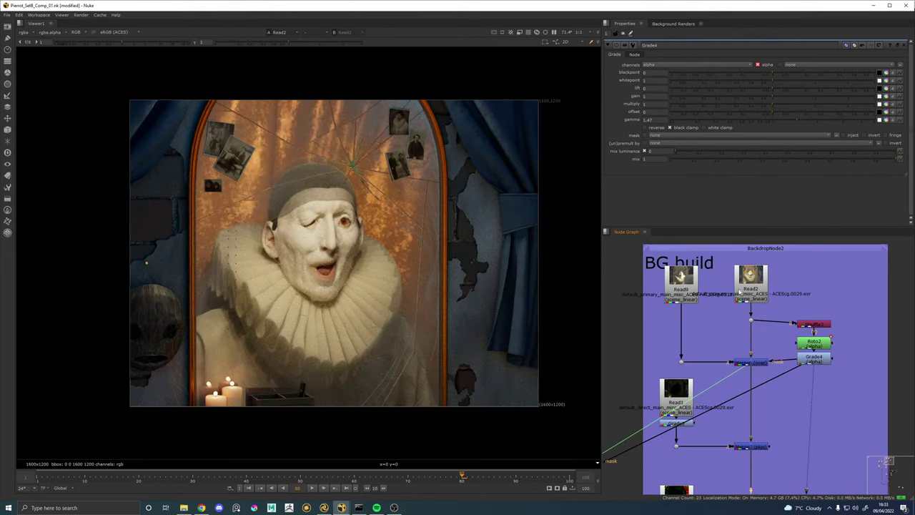
View the output of Read4 in the FG backdrop.
scroll(737, 343, "down", 6)
left_click_drag(680, 354, 685, 350)
scroll(686, 350, "up", 5)
left_click(697, 354)
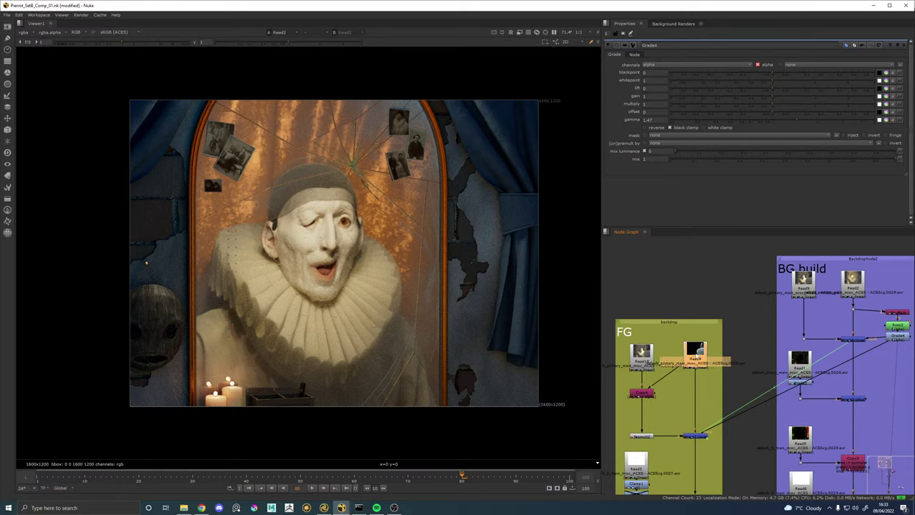
left_click(695, 361)
key("1")
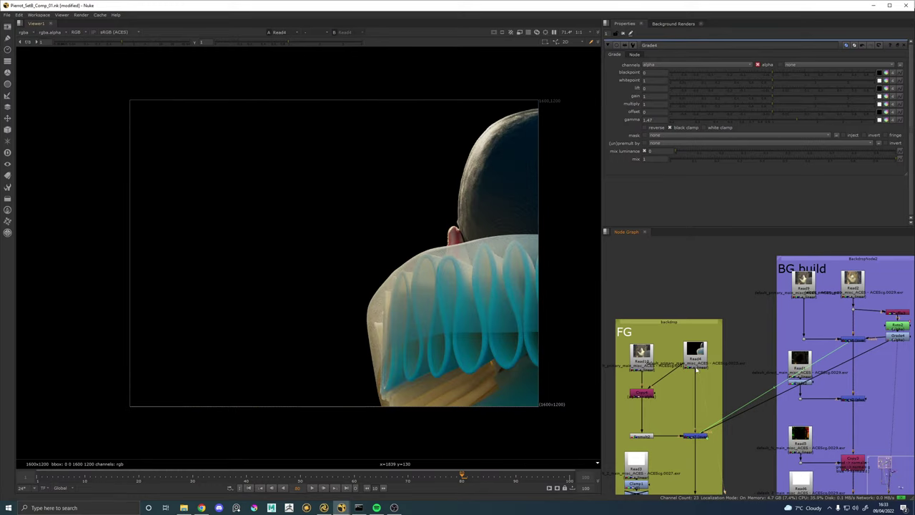
Insert a ColorCorrect node below Read4 in the FG backdrop and view its output.
key("Tab")
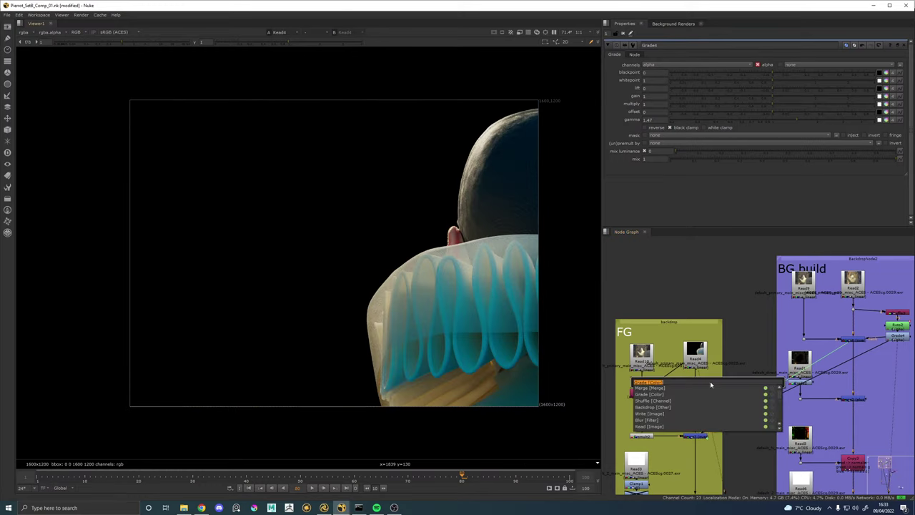
type("colo")
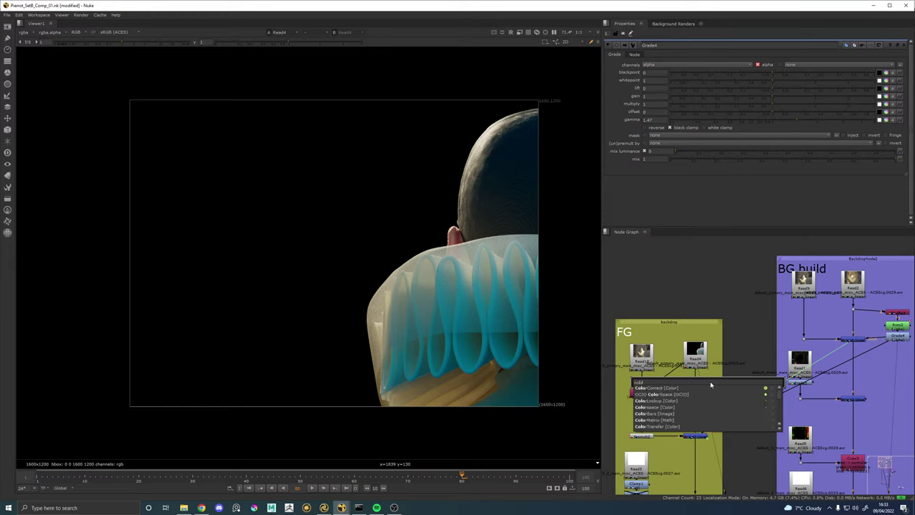
left_click(663, 388)
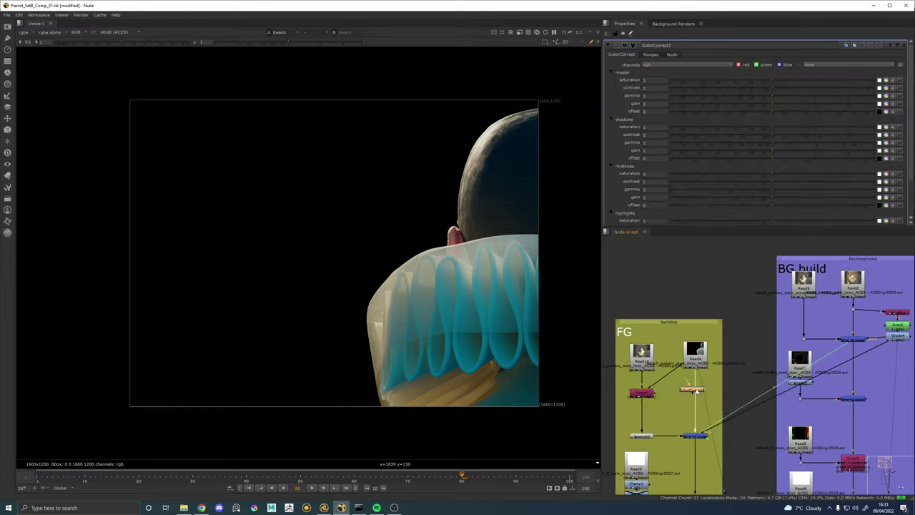
key("1")
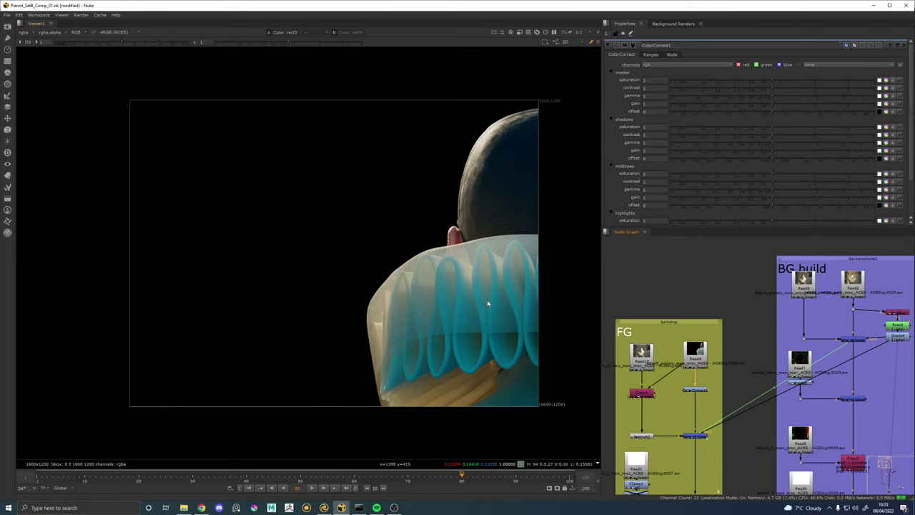
Restrict ColorCorrect1 to the blue channel and try lowering its master saturation.
scroll(488, 303, "up", 5)
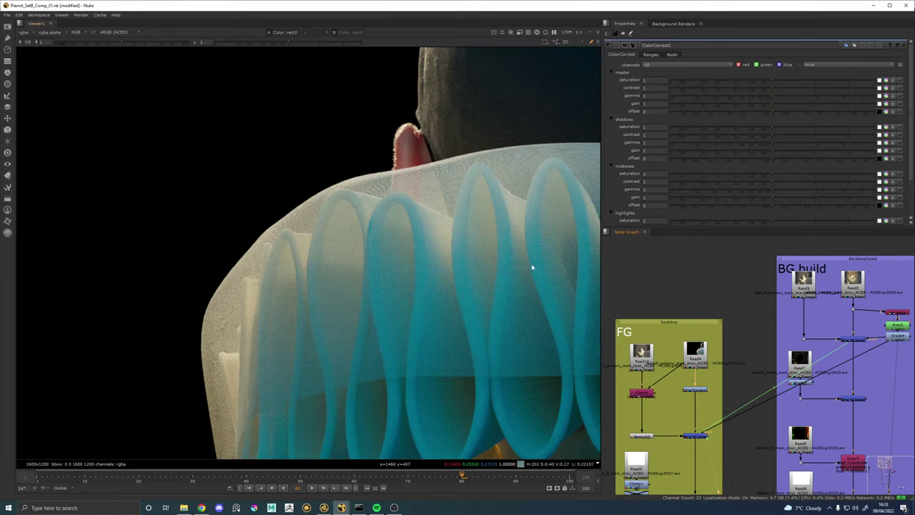
left_click(738, 65)
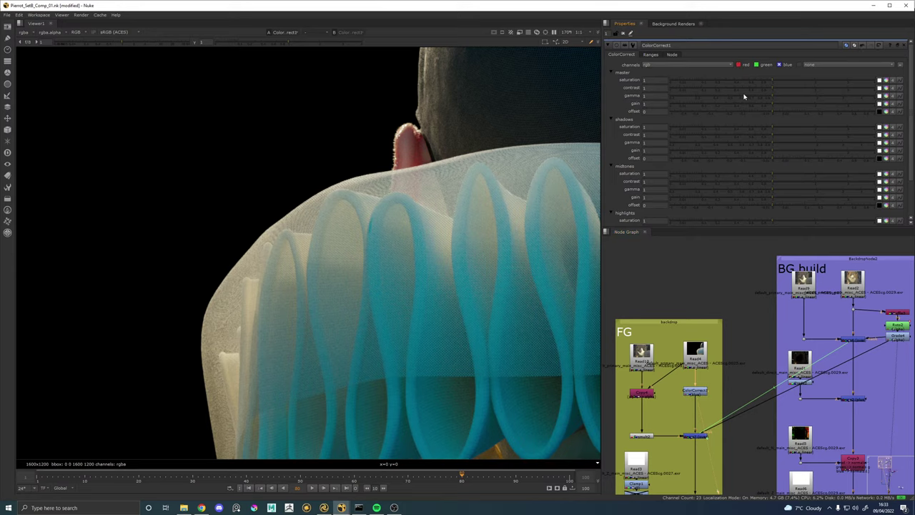
left_click_drag(751, 84, 693, 85)
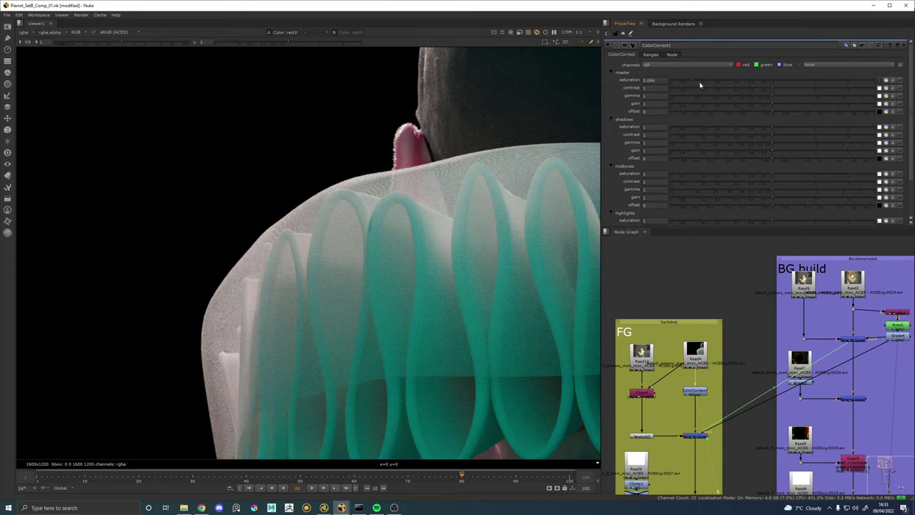
Check the alpha channel of the ColorCorrect1 output for the foreground figure.
scroll(553, 159, "down", 4)
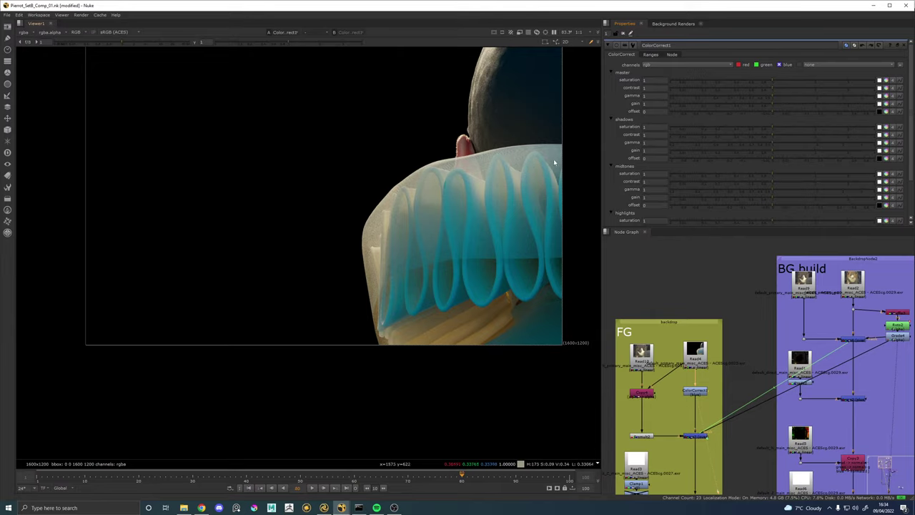
key("a")
key("a")
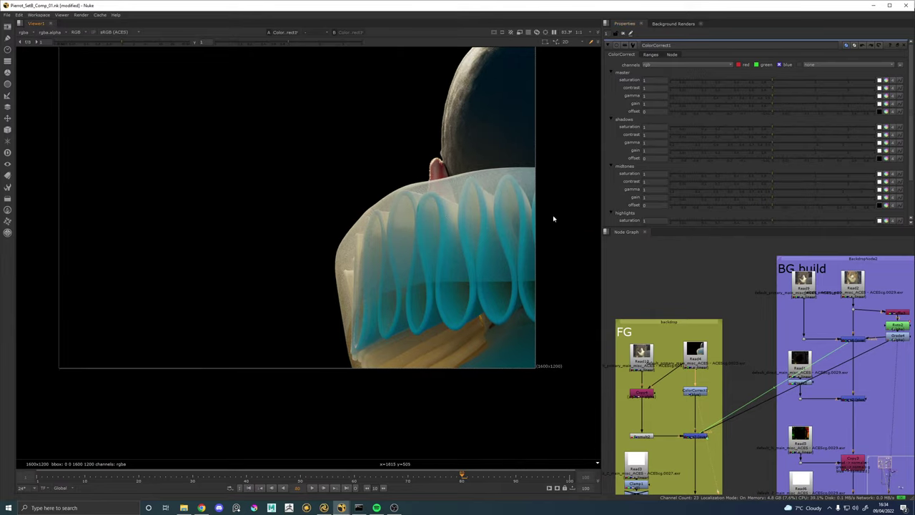
left_click_drag(469, 166, 379, 215)
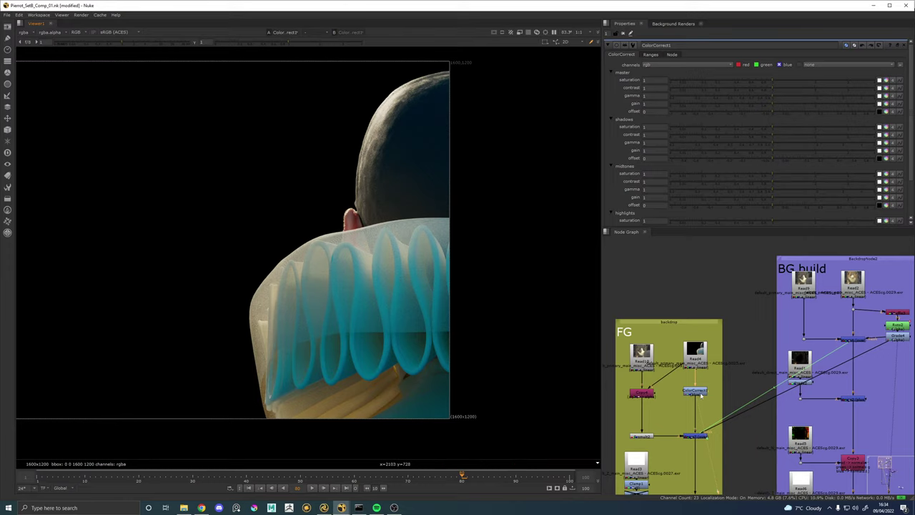
left_click_drag(696, 392, 700, 397)
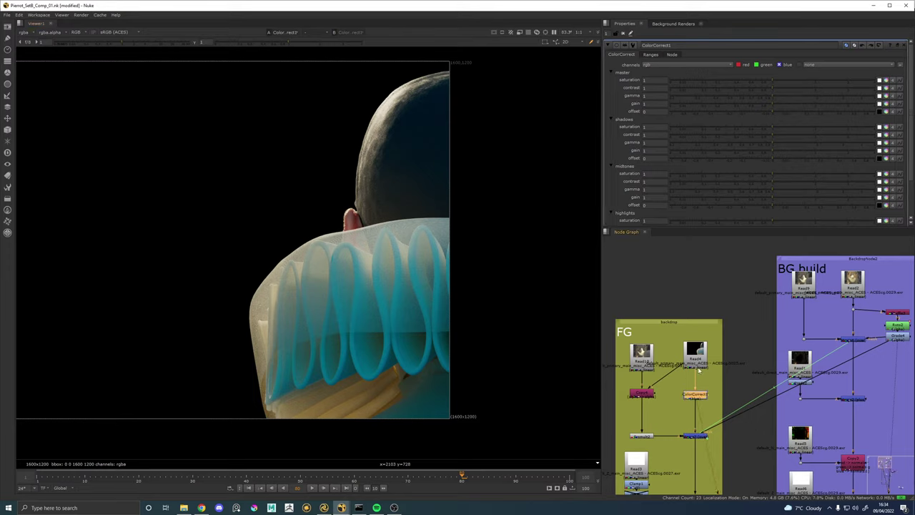
View the uncorrected Read4 output for comparison with ColorCorrect1.
left_click(698, 365)
key("1")
left_click_drag(732, 369, 724, 324)
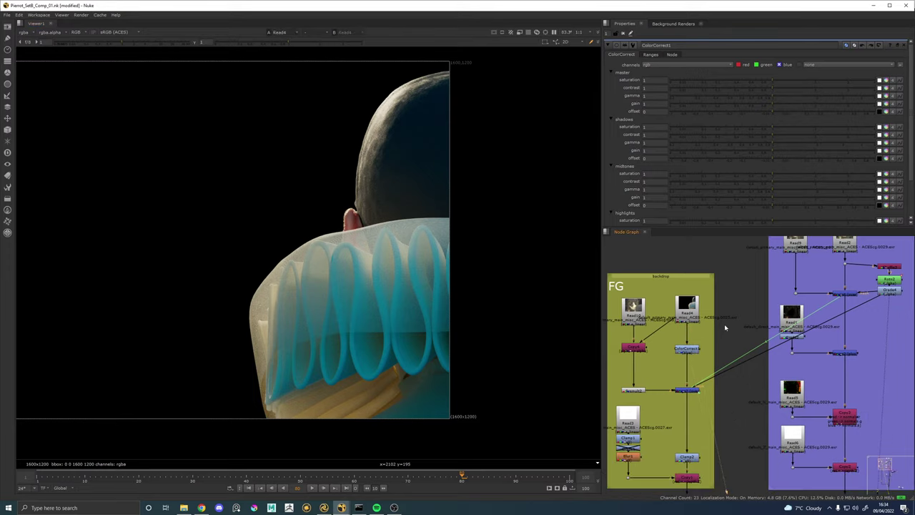
key("Tab")
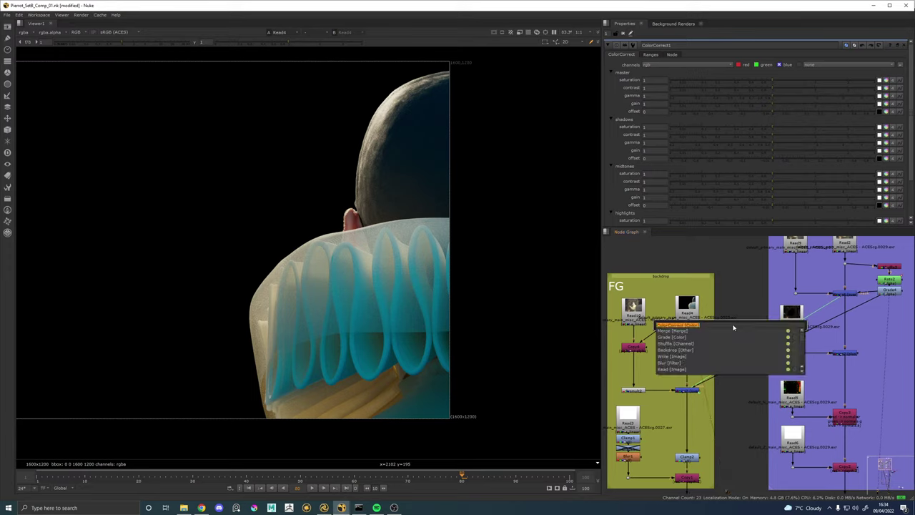
key("Return")
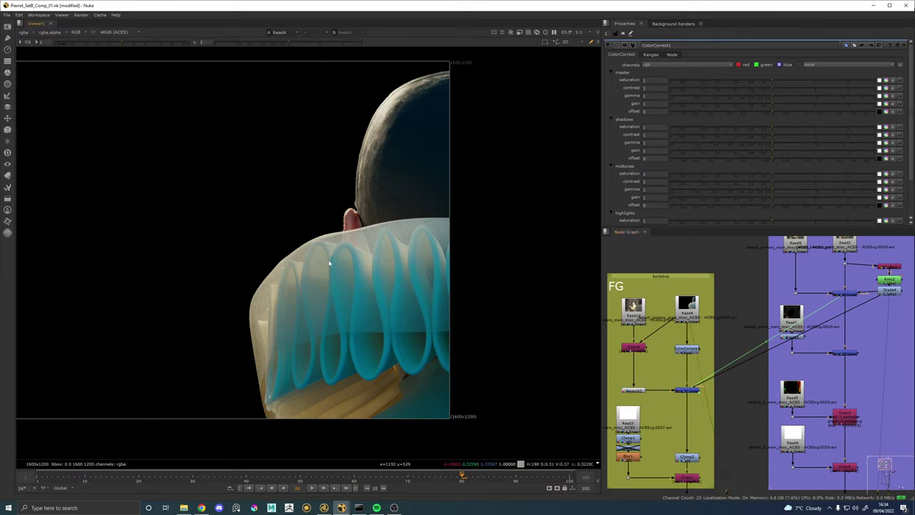
Compare the blue, green, red and alpha channels of the Read4 output one by one, returning to full colour.
key("b")
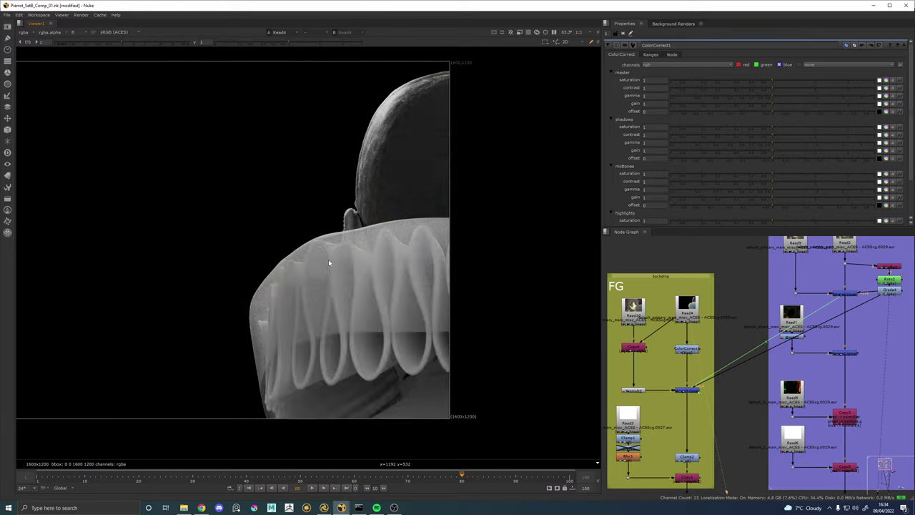
key("b")
key("g")
key("r")
key("g")
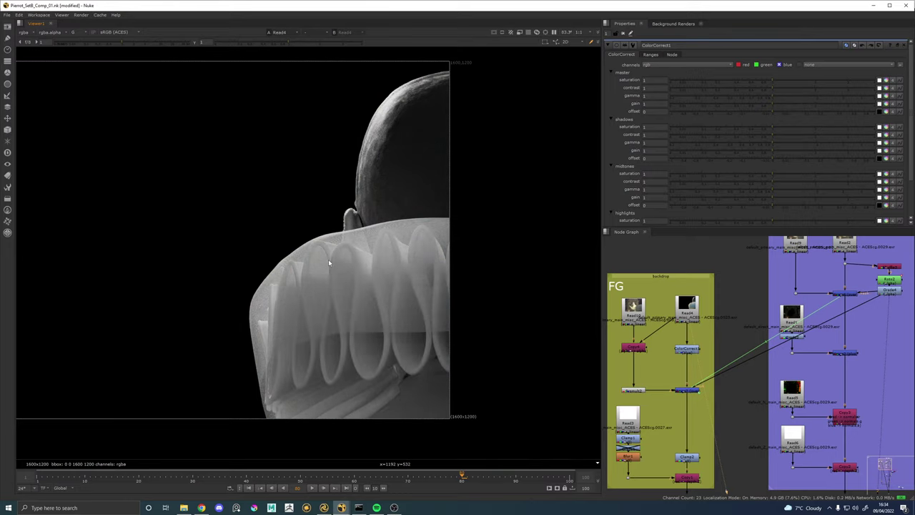
key("b")
key("g")
key("r")
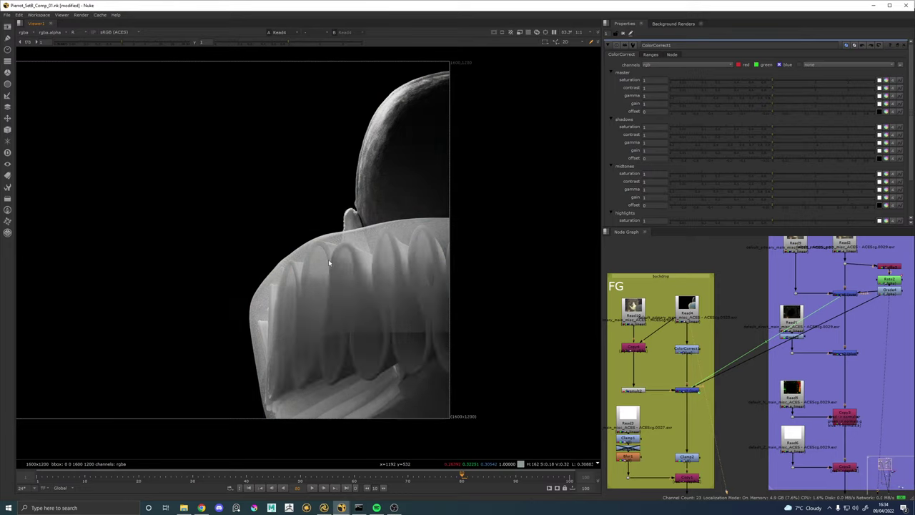
key("g")
key("b")
key("g")
key("r")
key("a")
key("a")
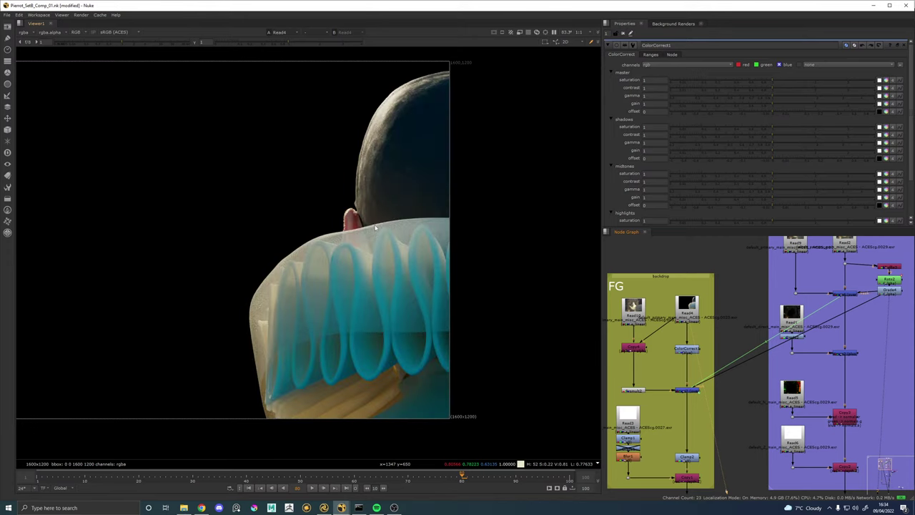
Limit ColorCorrect1 to the red channel and try raising the shadows gain and the midtones gain, resetting each.
scroll(380, 236, "up", 2)
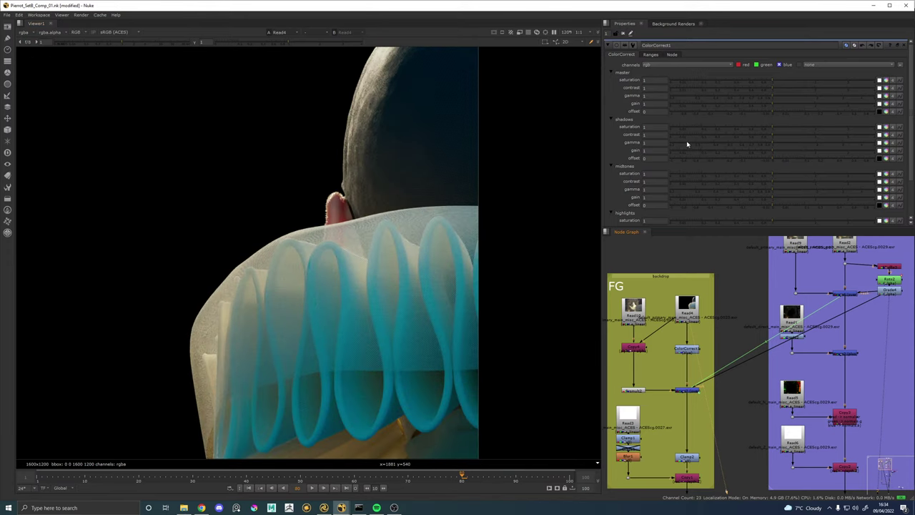
left_click(779, 65)
left_click_drag(780, 151, 815, 151)
key("1")
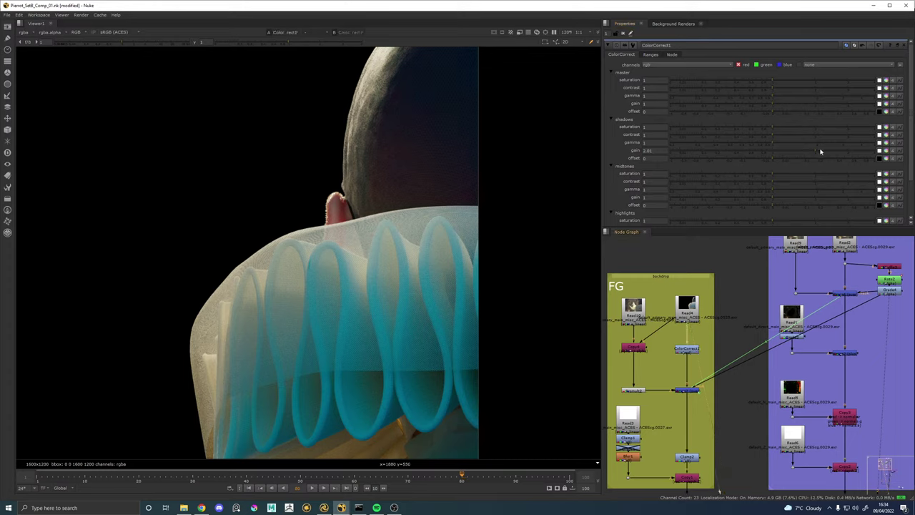
left_click_drag(820, 151, 850, 155)
left_click(808, 150, "ctrl")
left_click_drag(772, 199, 806, 199)
left_click(806, 198, "ctrl")
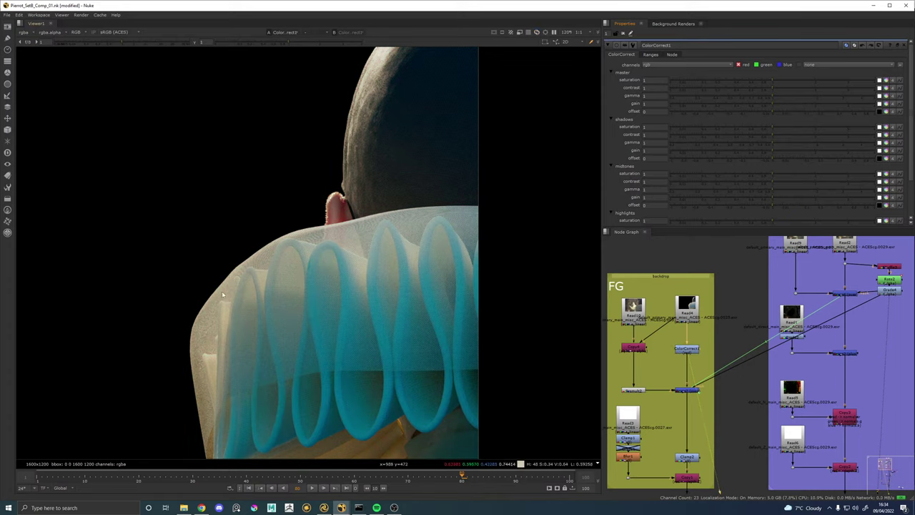
Inspect the foreground collar up close and delete ColorCorrect1 from below Read4.
scroll(356, 259, "down", 3)
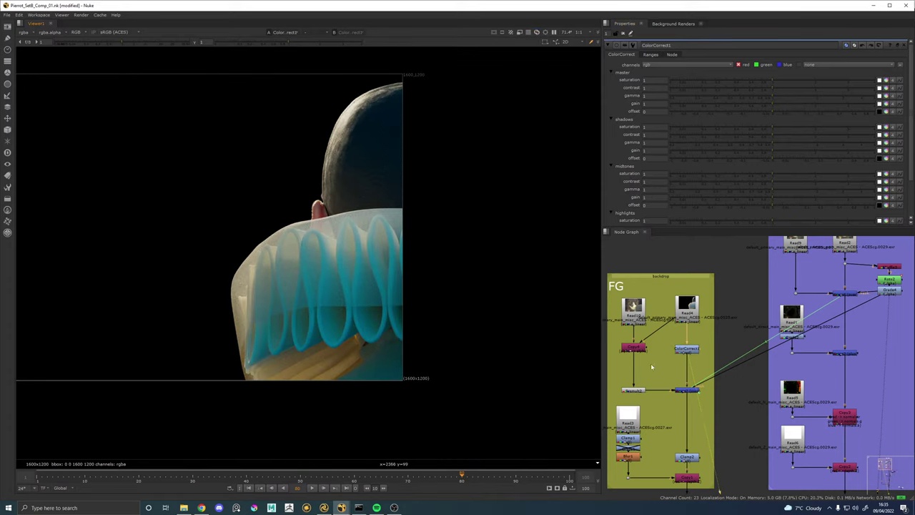
scroll(322, 289, "up", 3)
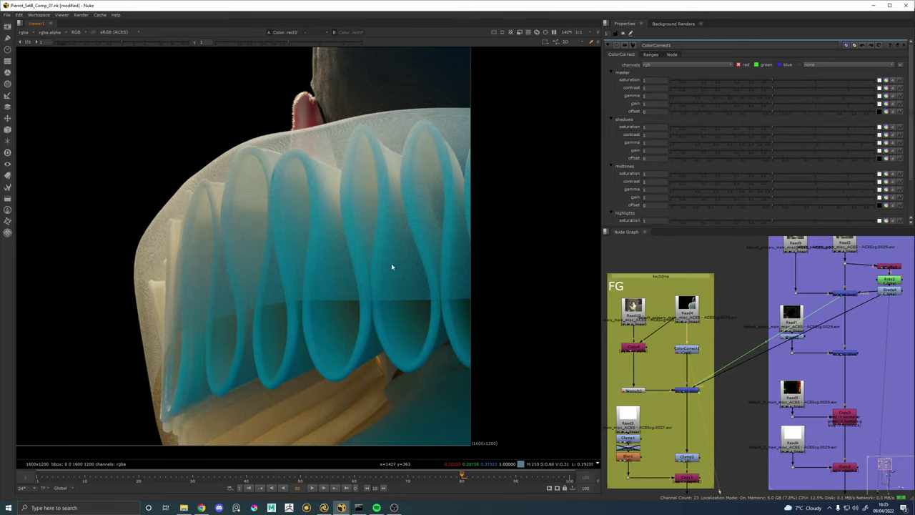
scroll(339, 143, "down", 3)
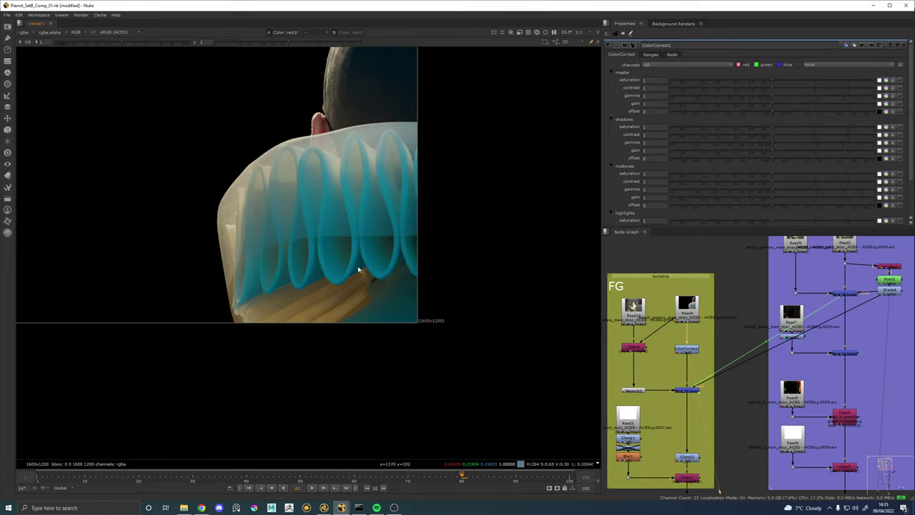
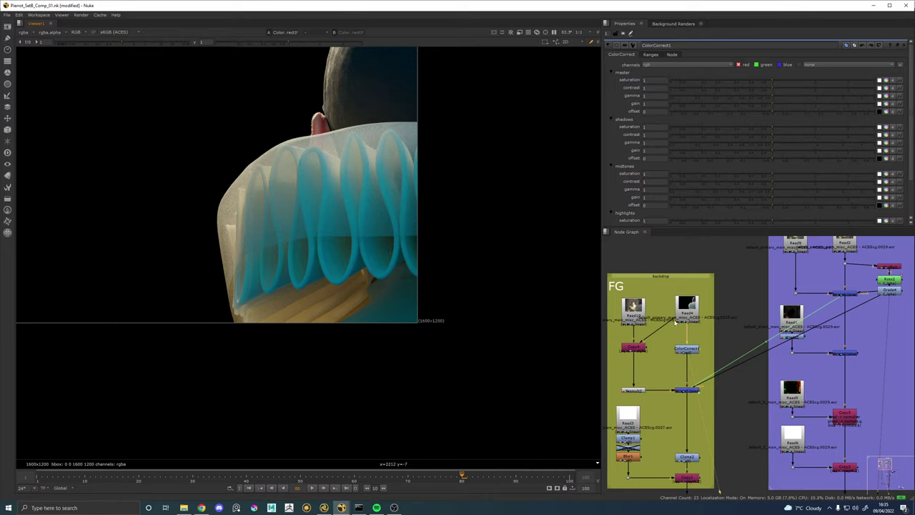
left_click(686, 349)
key("Delete")
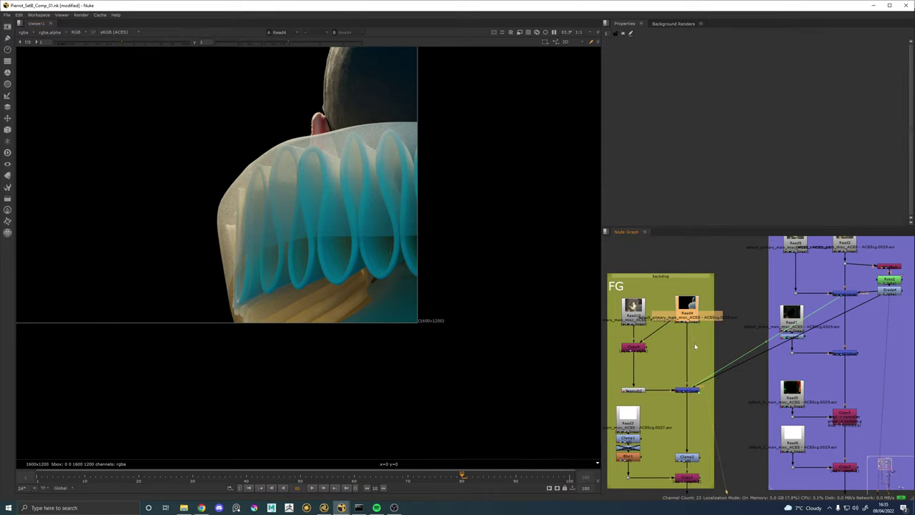
Insert a Keyer node below Read4 in the FG backdrop and set its operation to saturation key.
key("Tab")
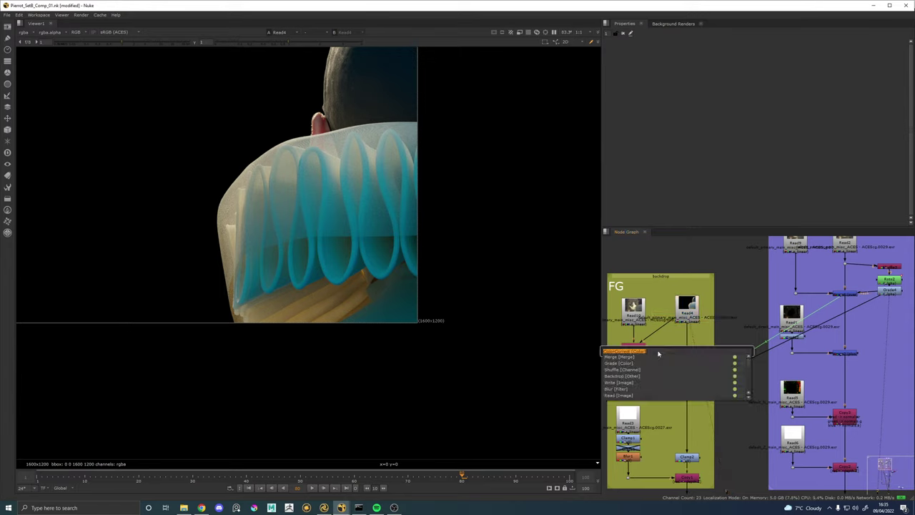
type("key")
key("Return")
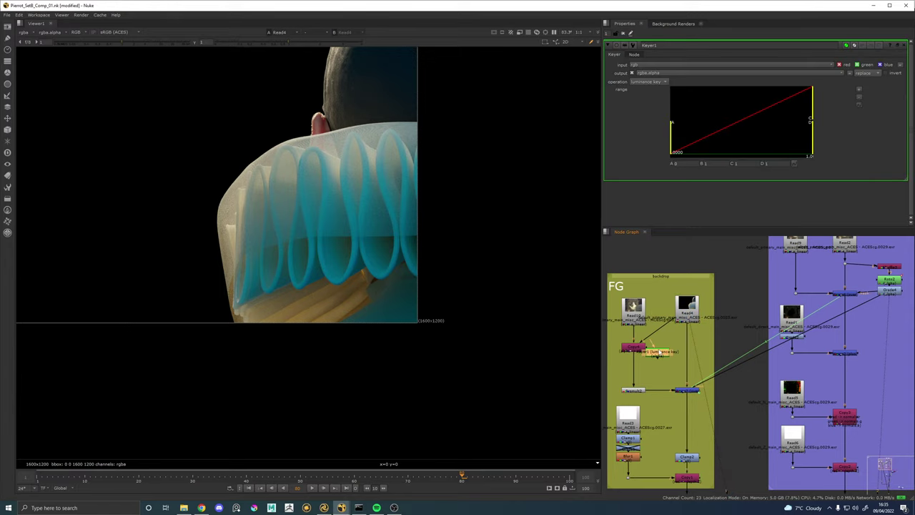
left_click_drag(659, 351, 686, 351)
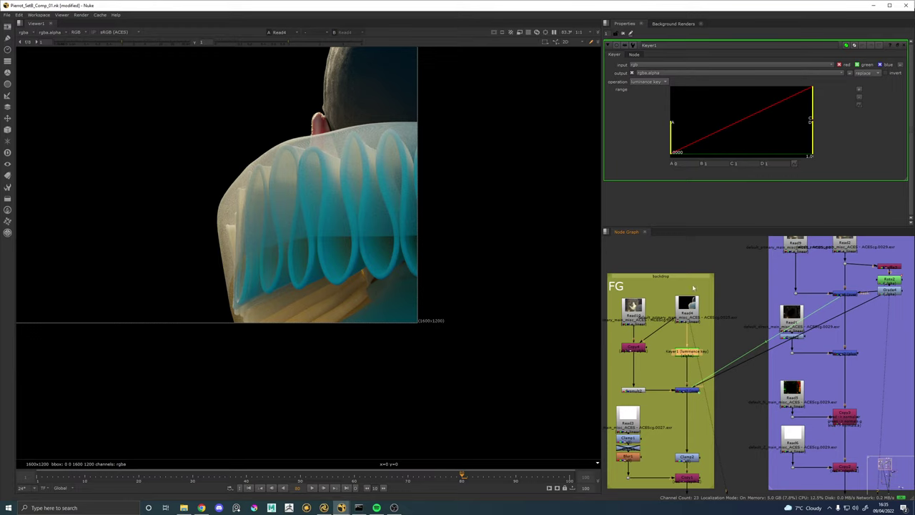
left_click(644, 83)
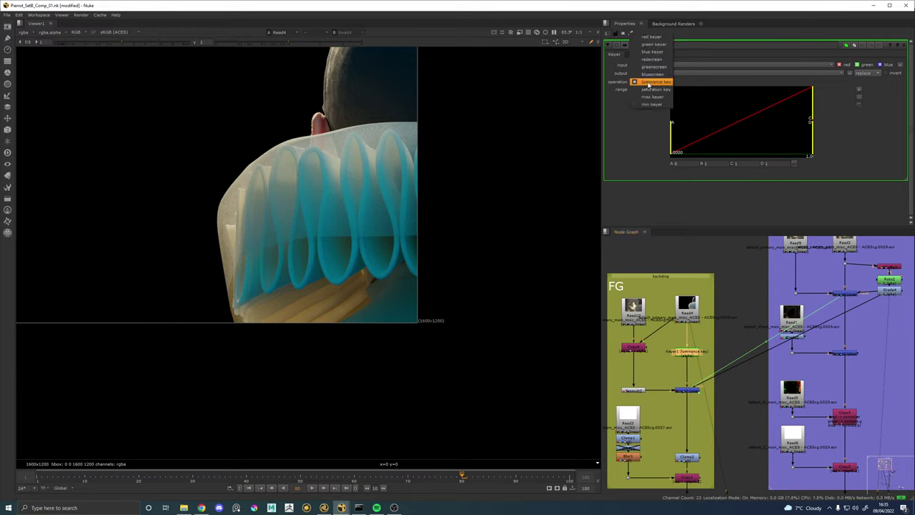
left_click(653, 89)
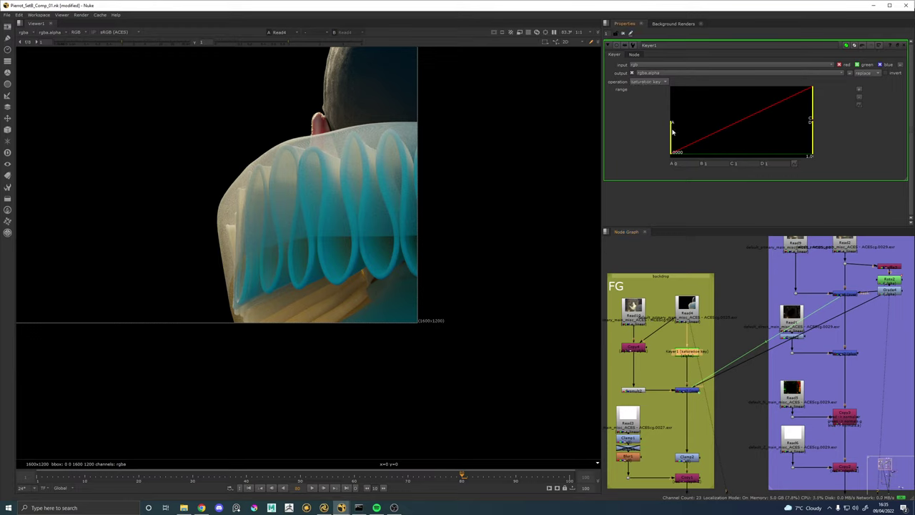
Try a saturation key range on Keyer1 with A about 0.138 and B about 0.81 while viewing its alpha.
left_click_drag(672, 132, 726, 132)
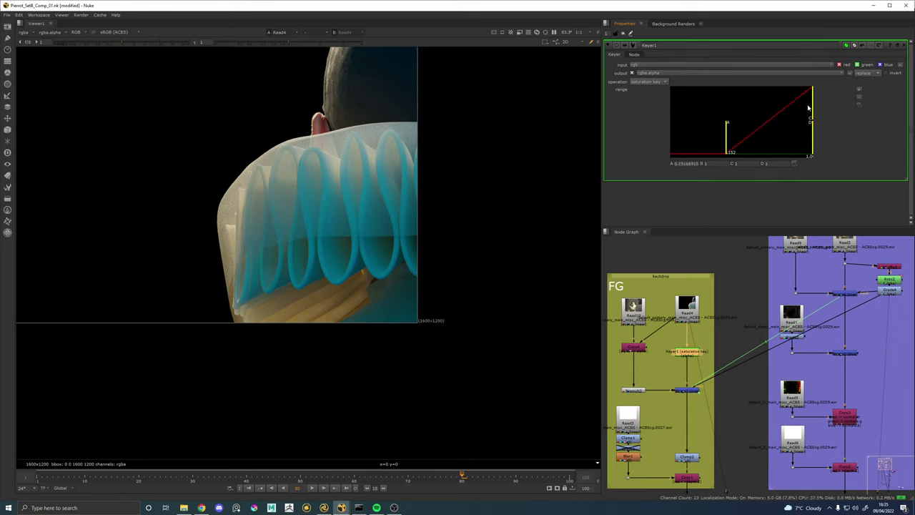
key("1")
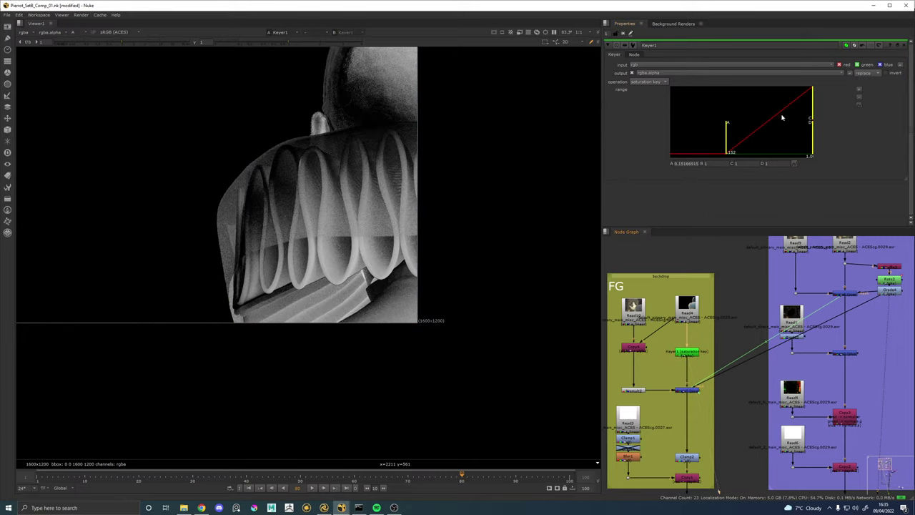
mouse_move(810, 110)
left_mouse_down()
mouse_move(760, 111)
mouse_move(827, 109)
left_mouse_up()
mouse_move(728, 131)
left_mouse_down()
mouse_move(689, 132)
mouse_move(724, 133)
left_mouse_up()
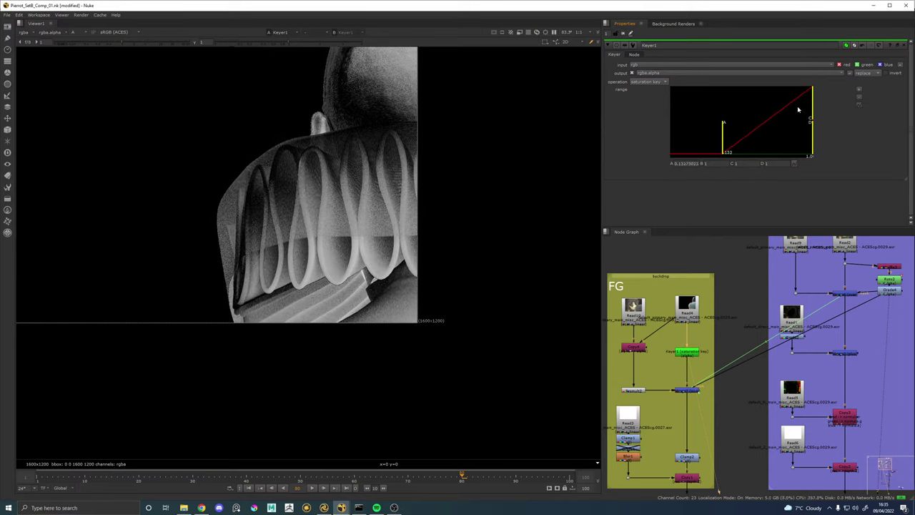
mouse_move(813, 107)
left_mouse_down()
mouse_move(781, 107)
mouse_move(807, 108)
mouse_move(799, 108)
left_mouse_up()
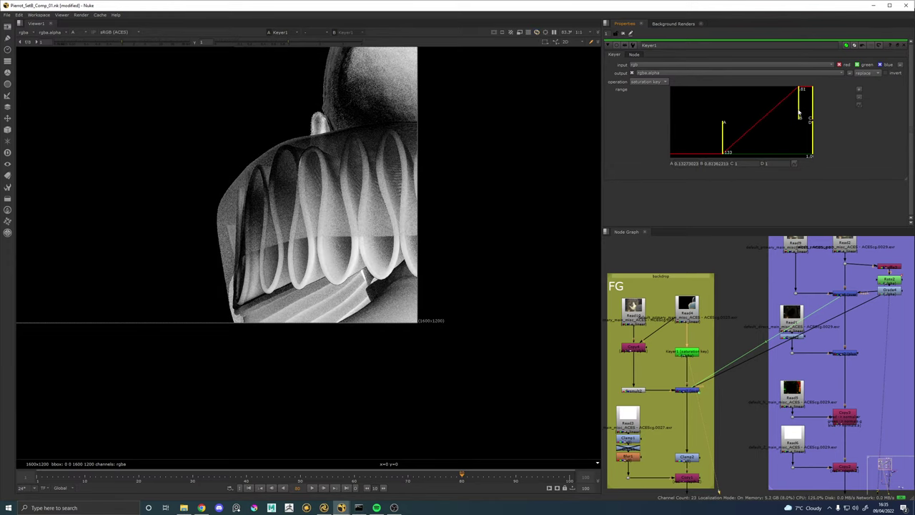
mouse_move(723, 133)
left_mouse_down()
mouse_move(707, 133)
mouse_move(748, 128)
mouse_move(723, 133)
left_mouse_up()
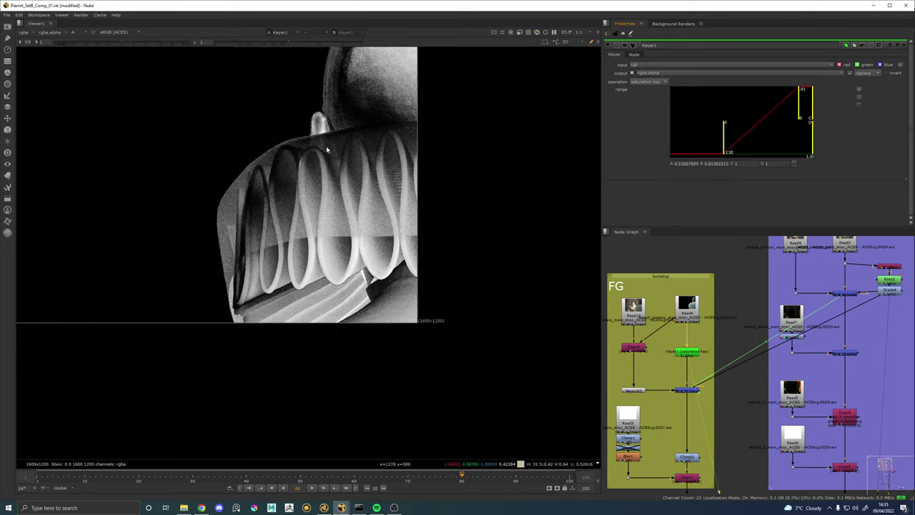
Try keying with one of Keyer1's input colour channels disabled and a higher range start, undoing the change.
left_click(856, 65)
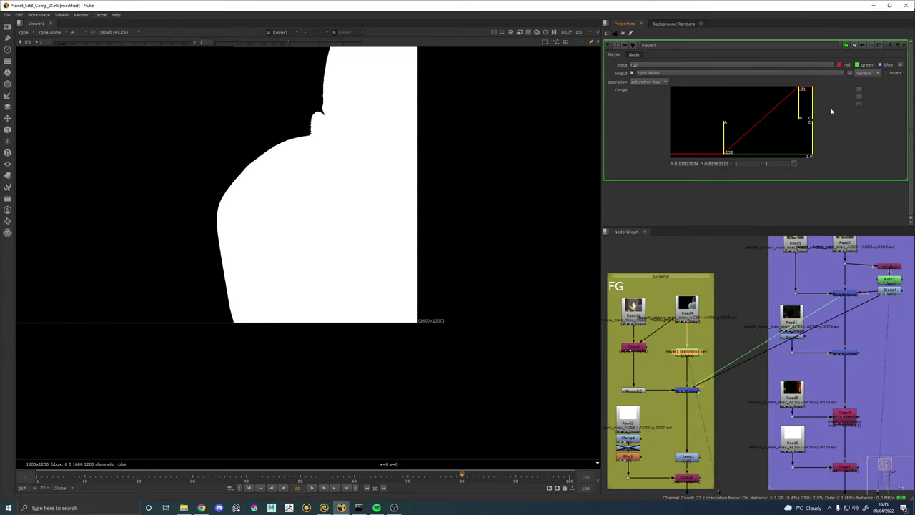
left_click_drag(724, 140, 750, 138)
key("ctrl+z")
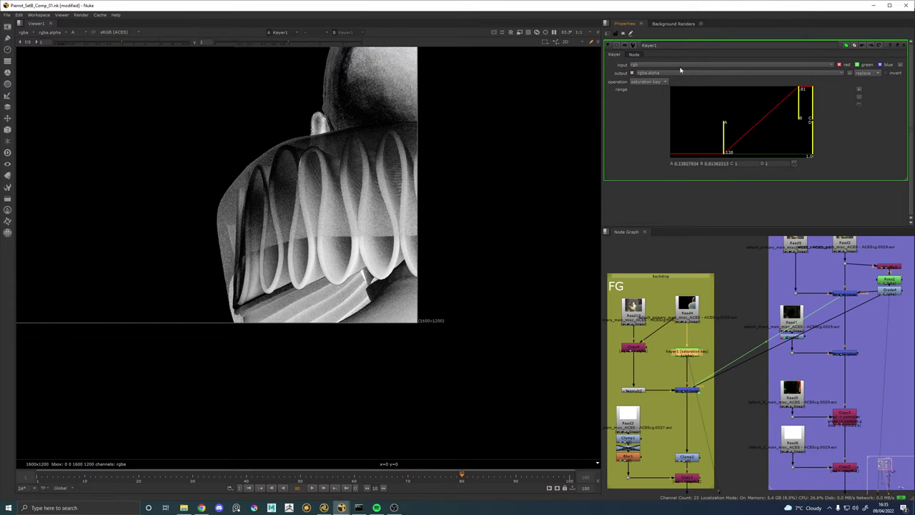
Try the bluescreen operation on Keyer1 with range A at 0, checking the alpha against the full-colour image.
left_click(649, 82)
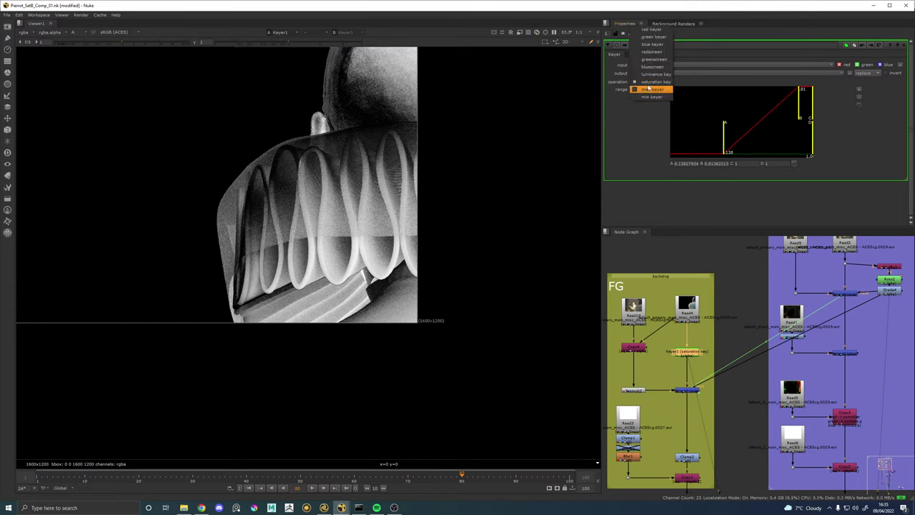
left_click(652, 66)
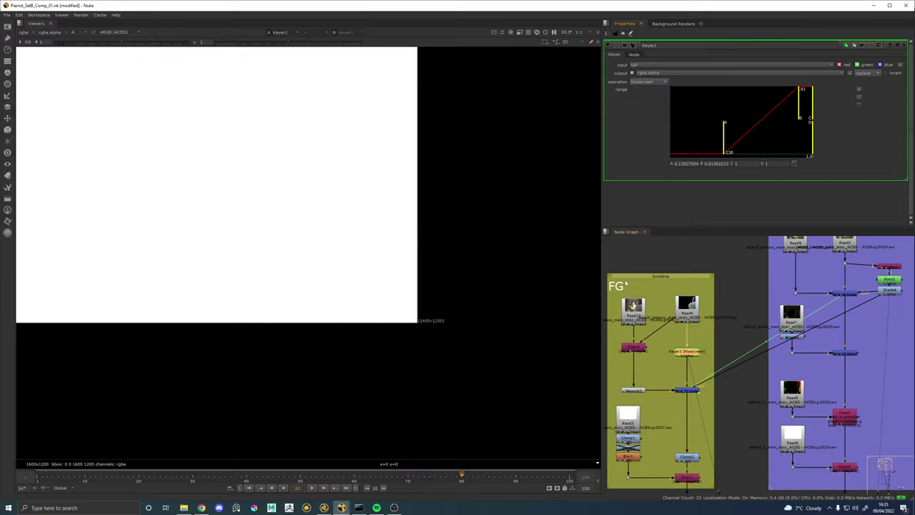
key("a")
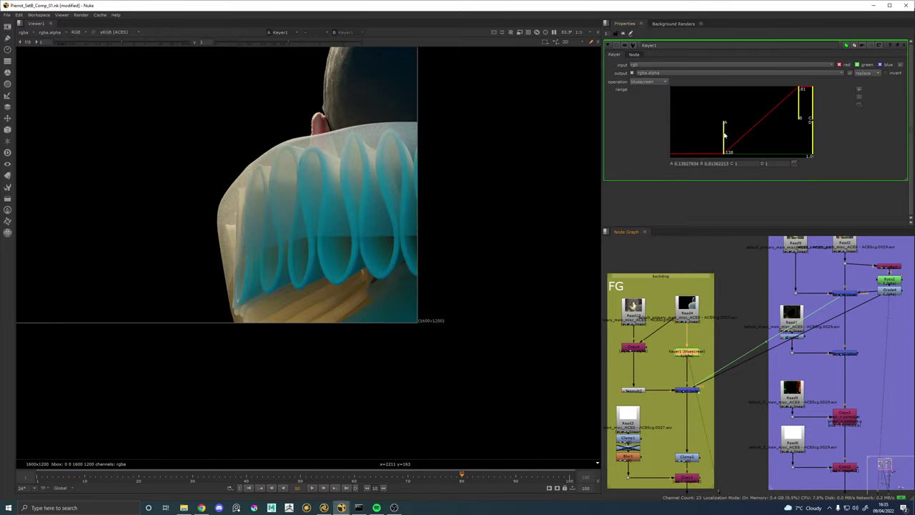
left_click_drag(723, 133, 671, 133)
key("a")
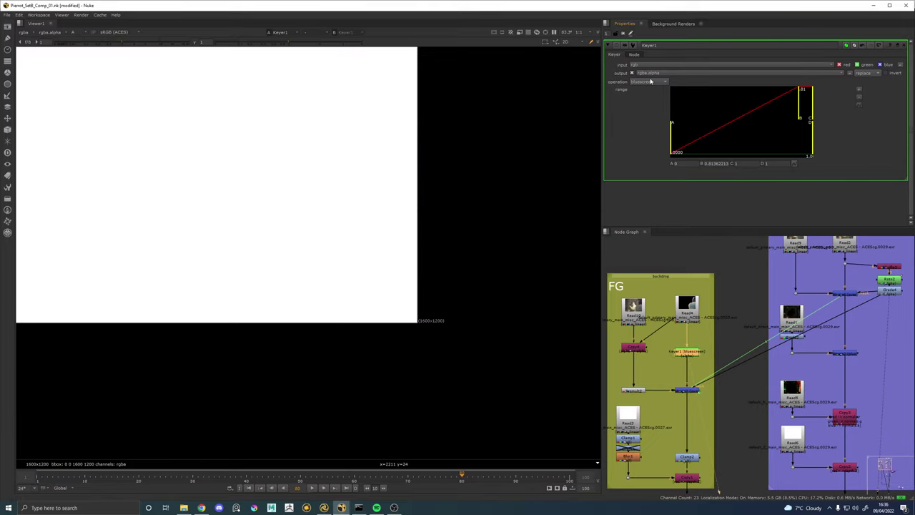
Set Keyer1's operation to blue keyer and its range to A about 0.092 and B about 0.73.
left_click(650, 81)
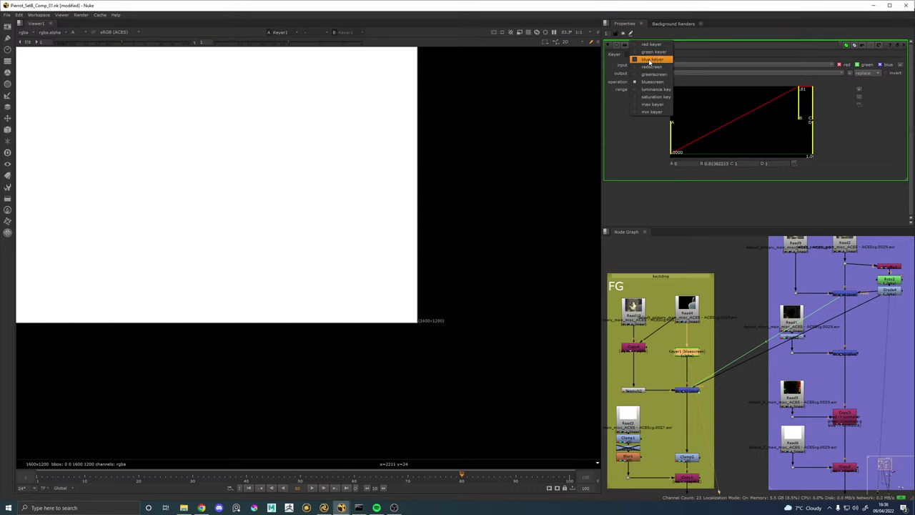
left_click(649, 60)
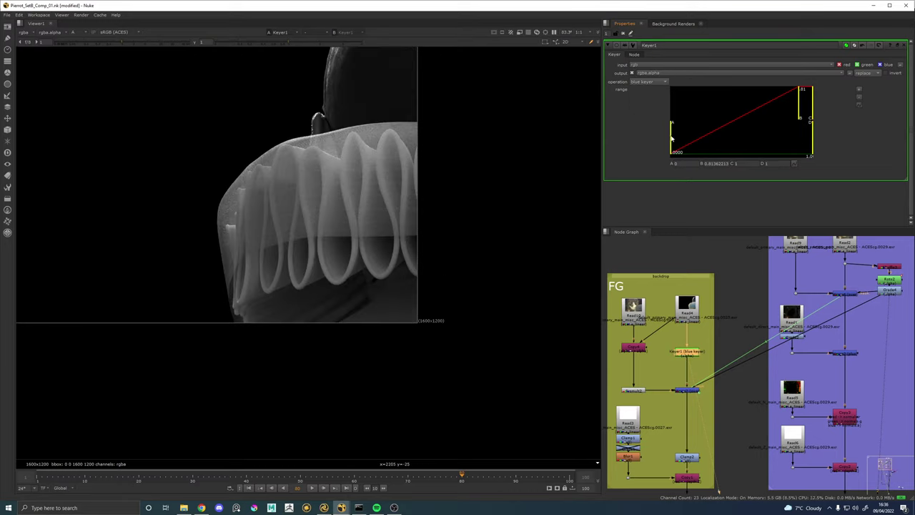
left_click_drag(672, 139, 715, 136)
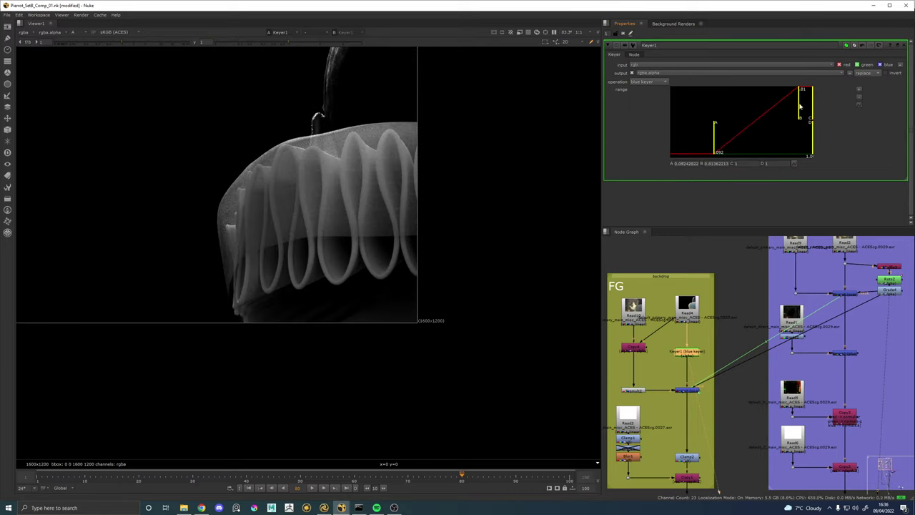
mouse_move(800, 106)
left_mouse_down()
mouse_move(772, 107)
mouse_move(792, 106)
left_mouse_up()
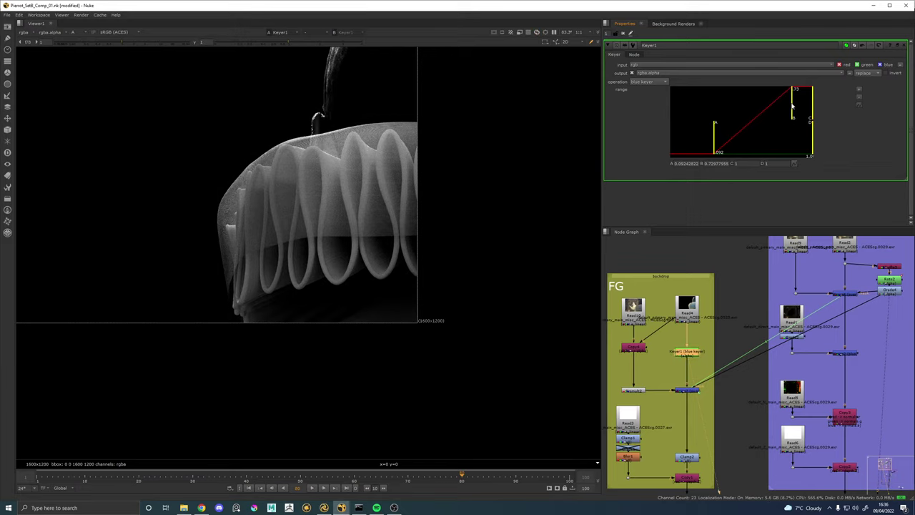
left_click_drag(351, 118, 330, 199)
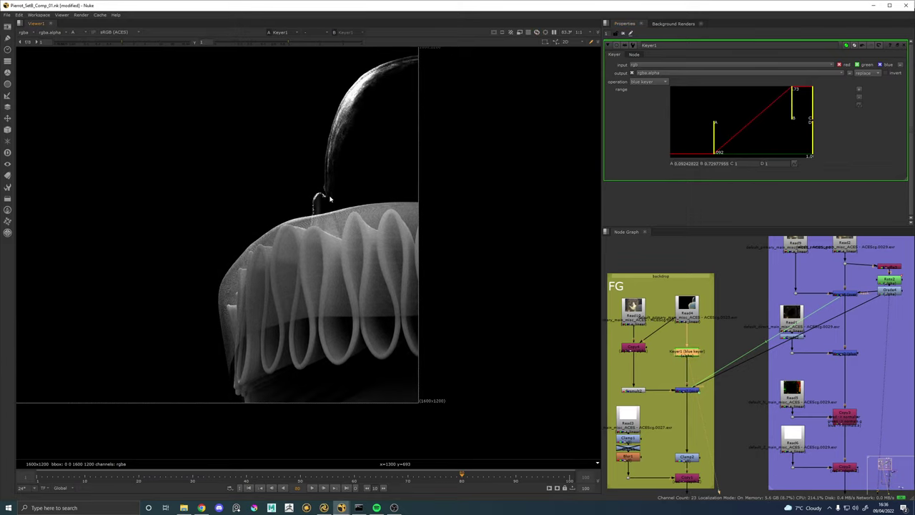
Move Keyer1 off the main stream onto a side branch and create a Saturation node below Read4.
left_click_drag(689, 350, 707, 306)
left_click(683, 322)
key("Tab")
type("mer")
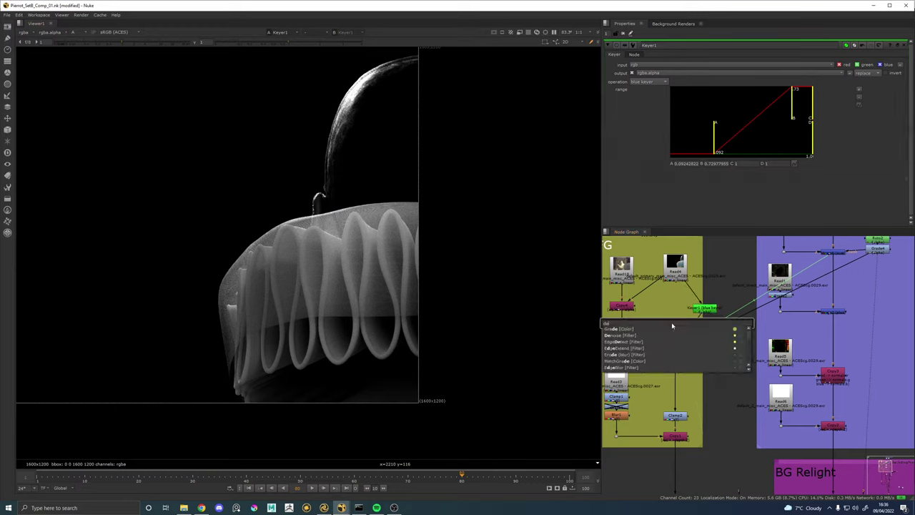
key("BackSpace")
key("BackSpace")
key("BackSpace")
type("sat")
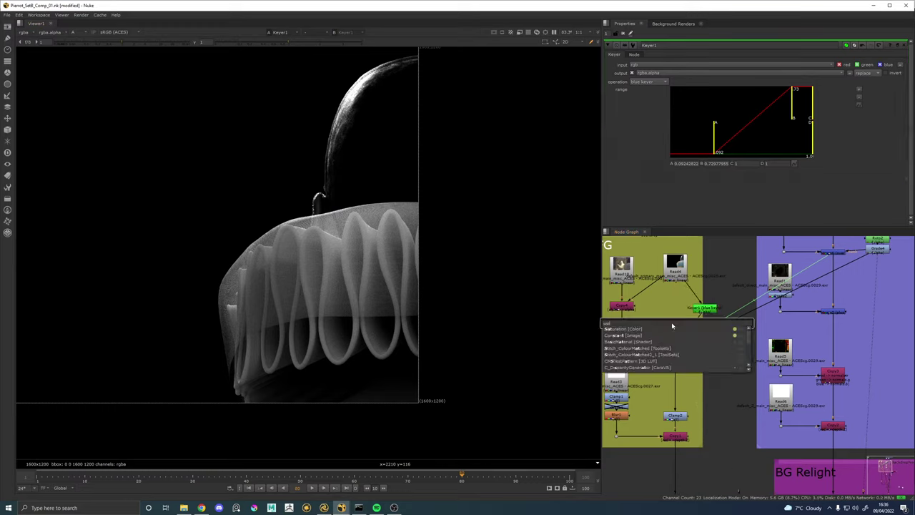
key("Return")
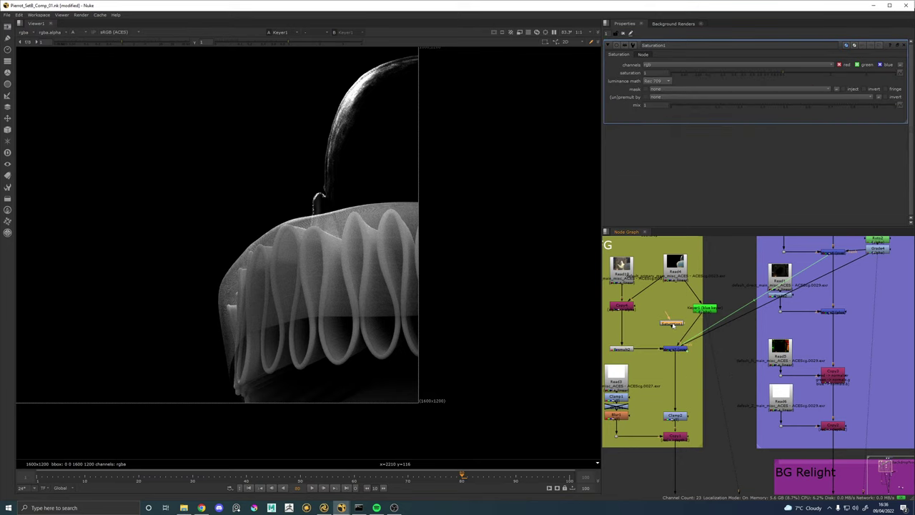
Mask Saturation1 with Keyer1's alpha in the Read4 stream and lower its saturation to about 0.42, viewing its output in full colour.
scroll(675, 324, "up", 2)
left_click_drag(676, 313, 716, 303)
left_click(713, 302)
key("1")
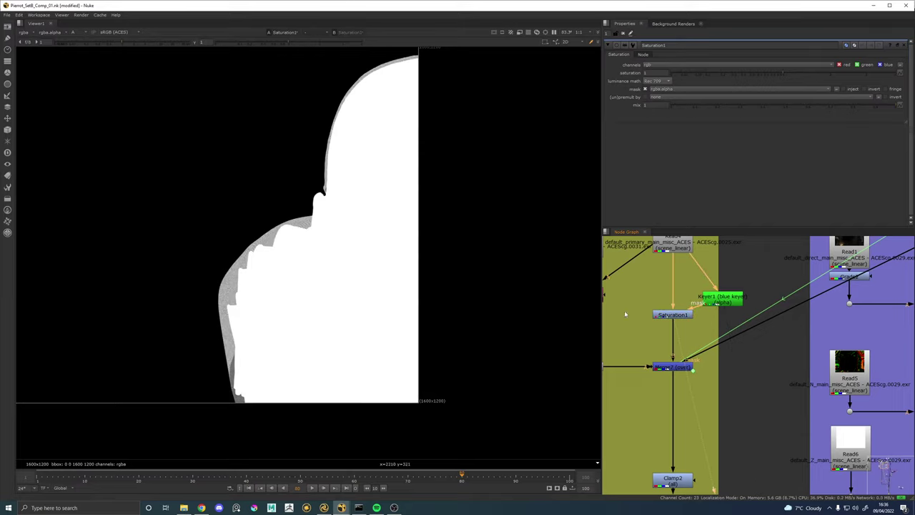
key("a")
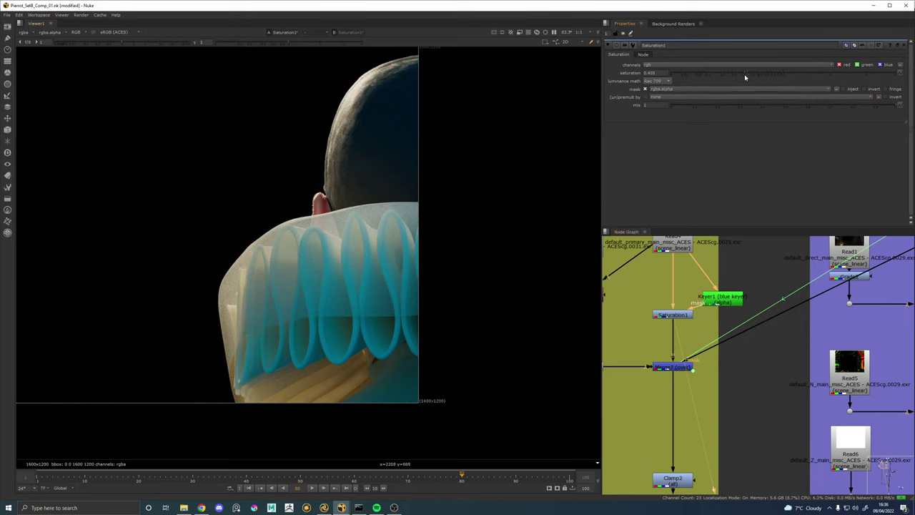
left_click_drag(745, 76, 762, 82)
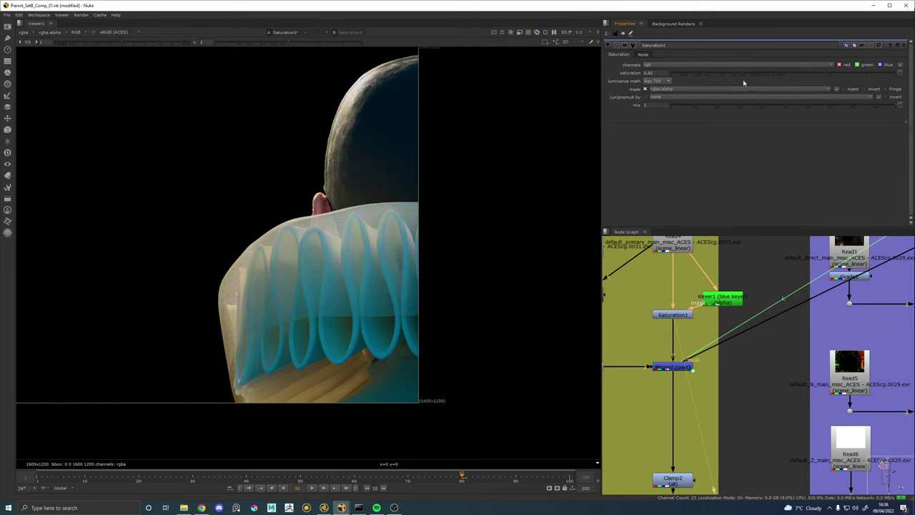
Reopen Keyer1 and widen its blue key range to A about 0.052 and B 1 while viewing its alpha.
double_click(721, 299)
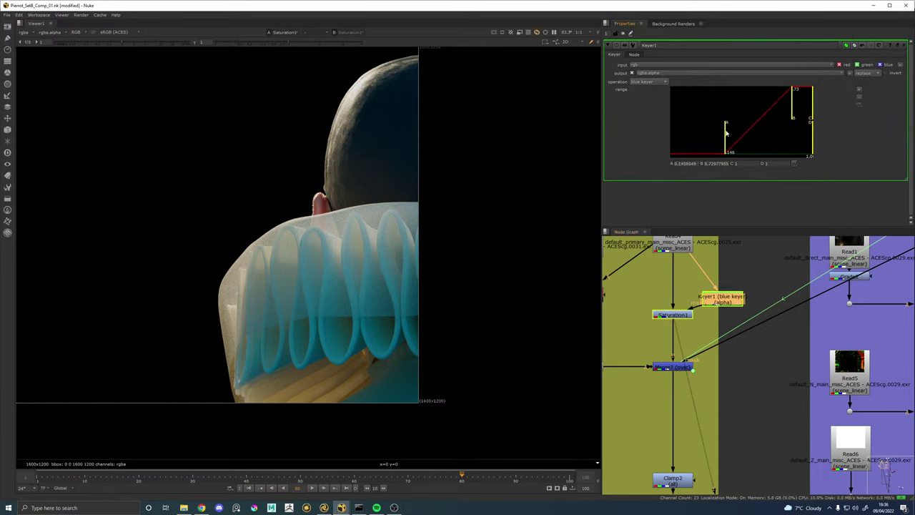
mouse_move(725, 131)
left_mouse_down()
mouse_move(760, 129)
mouse_move(728, 131)
left_mouse_up()
key("1")
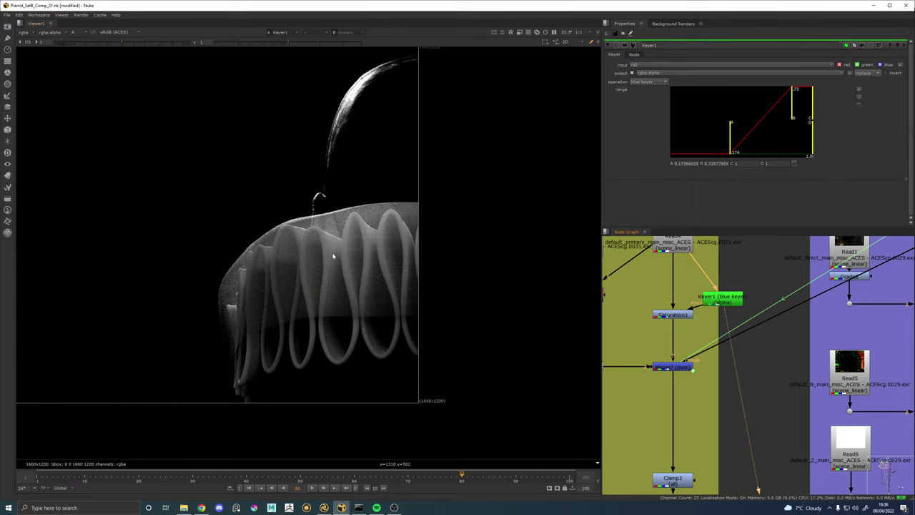
left_click_drag(792, 111, 821, 113)
left_click_drag(720, 141, 700, 146)
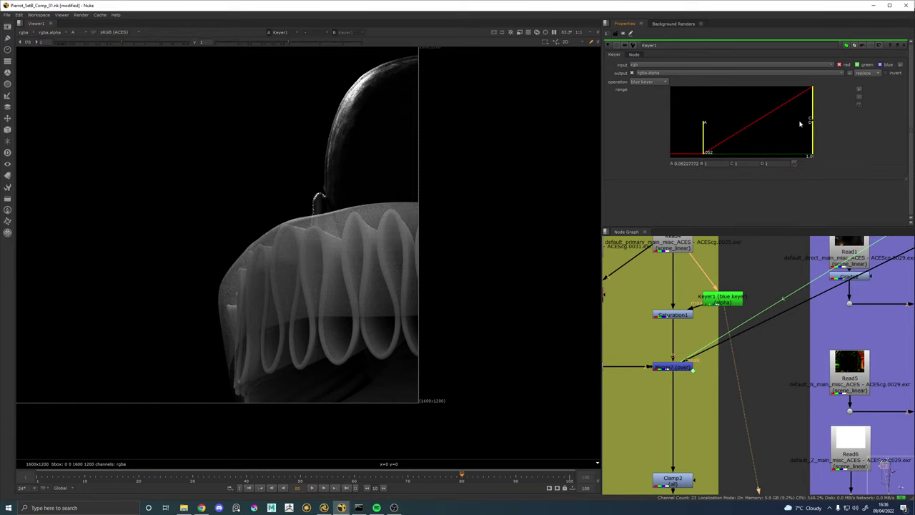
mouse_move(807, 123)
left_mouse_down()
mouse_move(708, 118)
mouse_move(819, 114)
left_mouse_up()
left_click(812, 134)
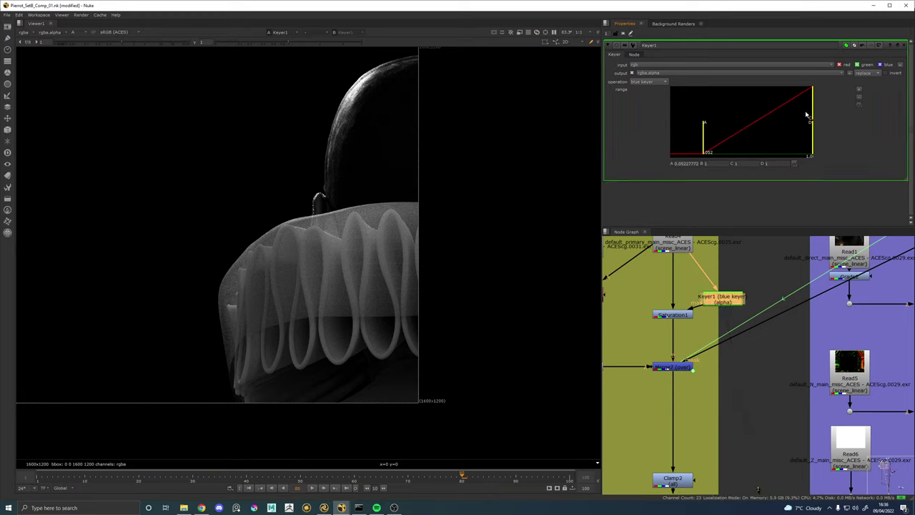
Try a narrow Keyer1 band with B about 0.26 and C about 0.35, returning C to 1.
left_click_drag(806, 114, 744, 111)
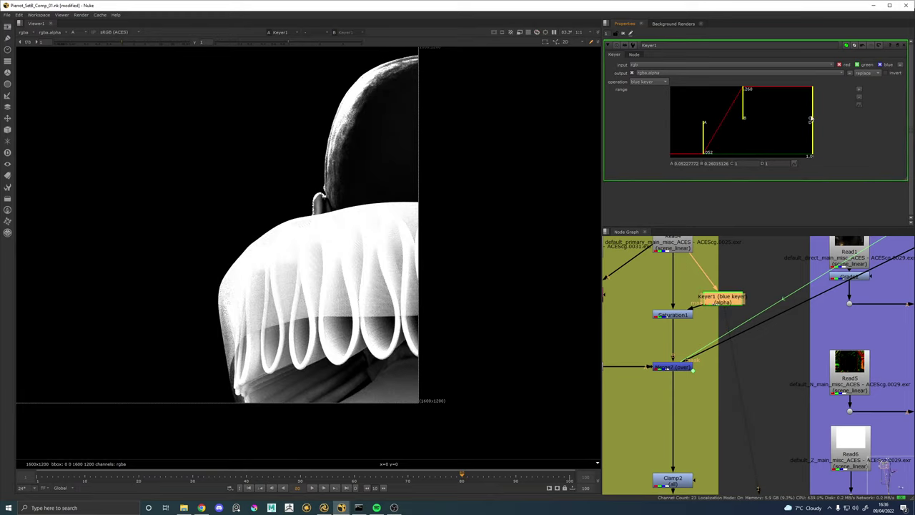
left_click_drag(810, 118, 753, 114)
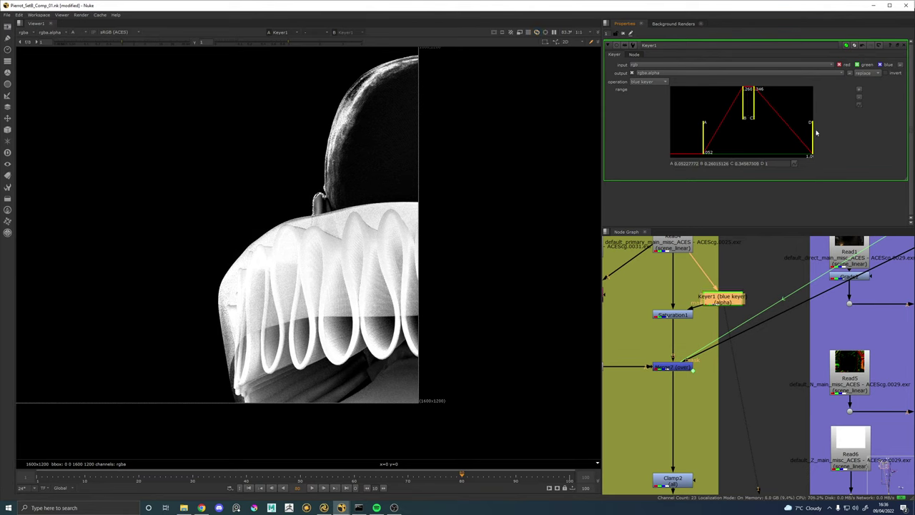
mouse_move(812, 133)
left_mouse_down()
mouse_move(759, 141)
mouse_move(812, 125)
left_mouse_up()
left_click_drag(757, 113, 823, 113)
Set Keyer1's range to A about 0.238 and B about 0.63 and switch the view back to full colour.
left_click_drag(744, 110, 783, 117)
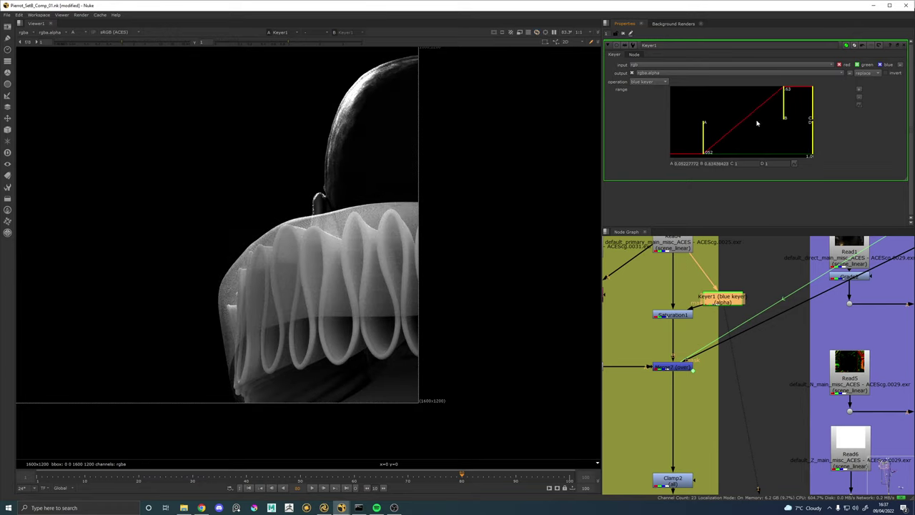
left_click_drag(705, 134, 741, 134)
key("a")
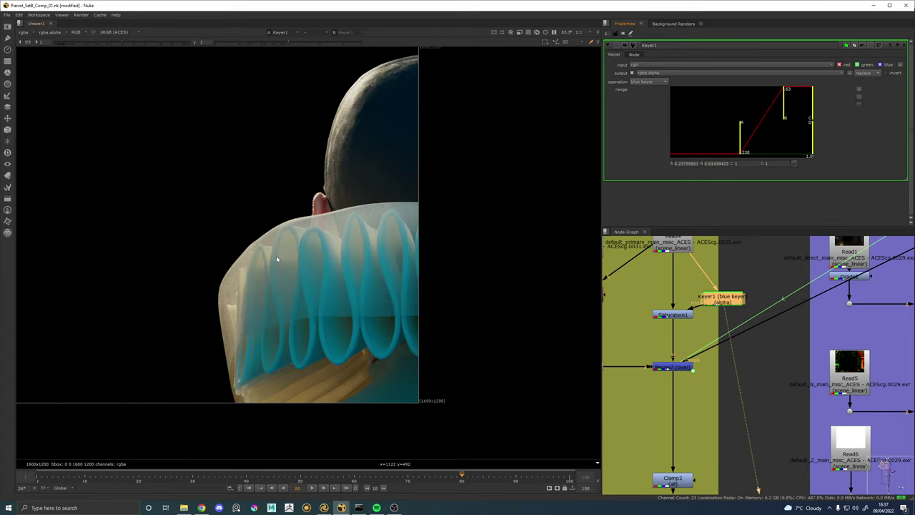
View Saturation1's output and lower its saturation to about 0.
left_click(665, 315)
key("1")
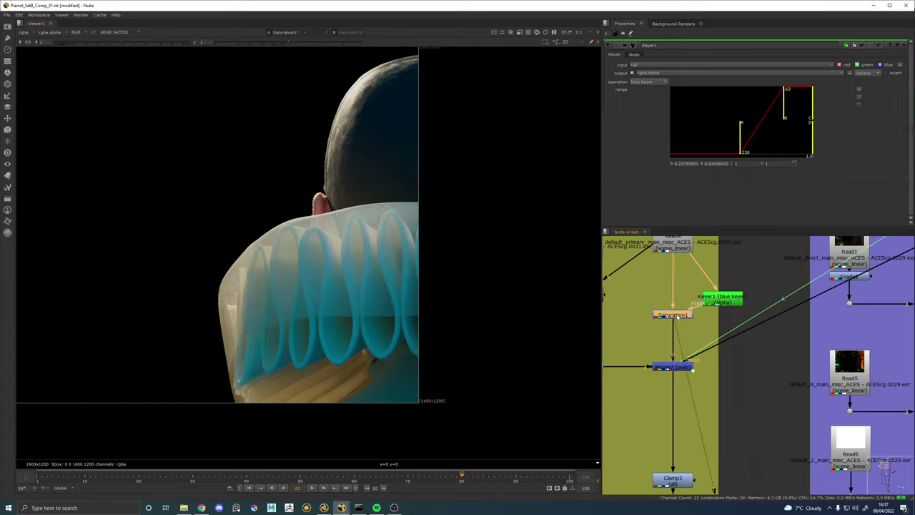
double_click(677, 316)
left_click_drag(714, 72, 672, 74)
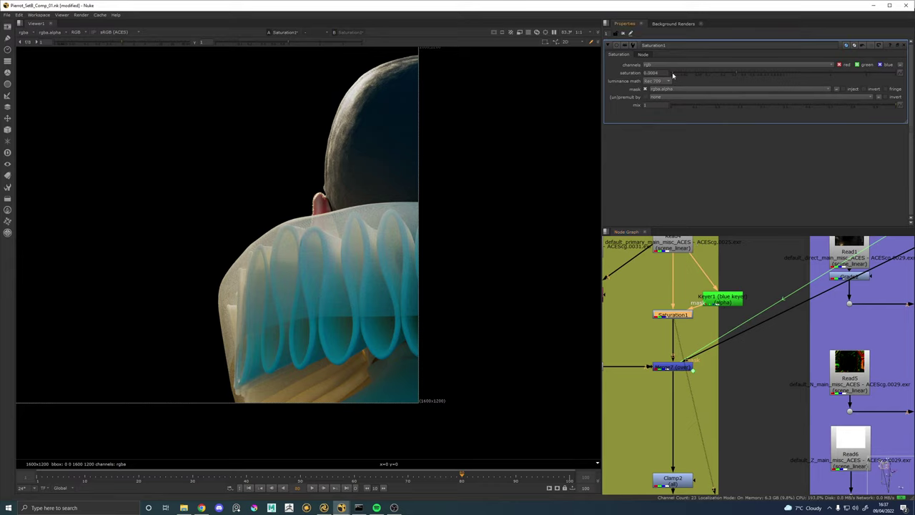
Lower Keyer1's range A to about 0.15 and compare the desaturated collar with the original Read4 image.
double_click(714, 296)
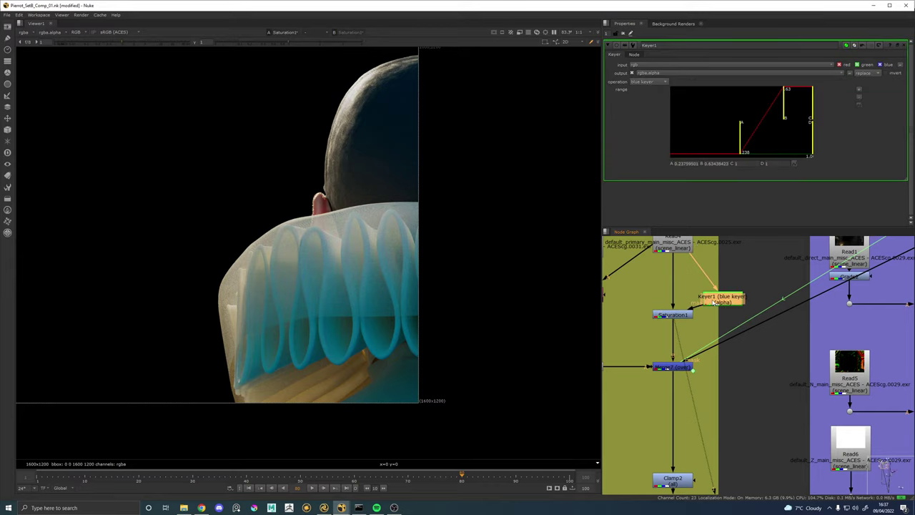
mouse_move(740, 136)
left_mouse_down()
mouse_move(694, 135)
mouse_move(734, 132)
mouse_move(716, 134)
mouse_move(726, 132)
left_mouse_up()
left_click_drag(688, 299, 698, 334)
left_click(681, 264, "ctrl+shift")
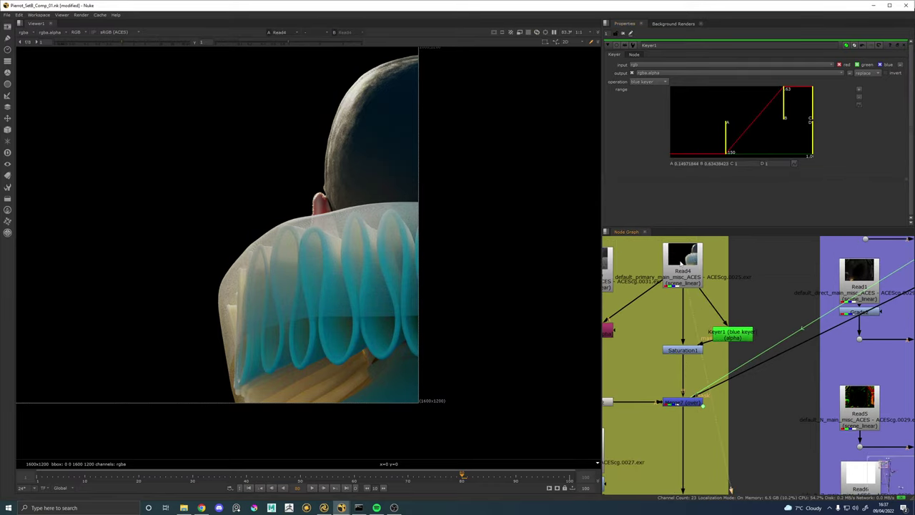
key("3")
key("1")
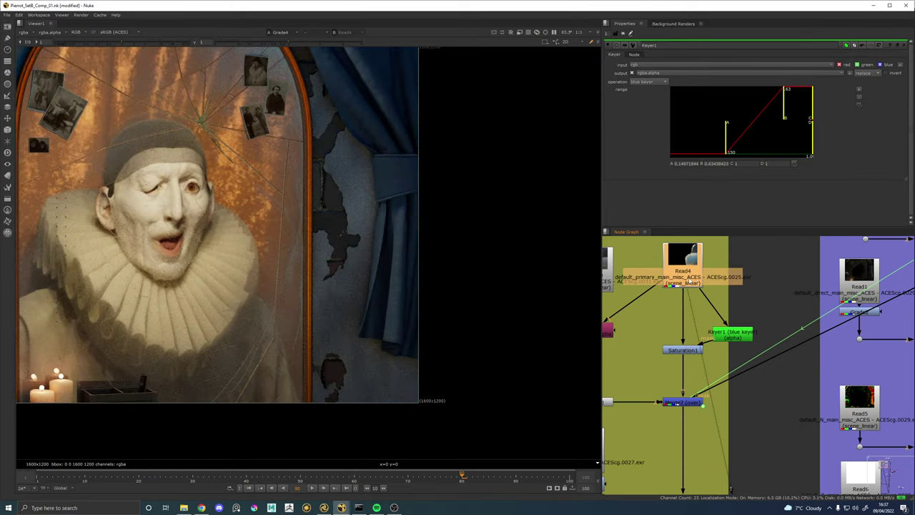
Compare the desaturated collar from Saturation1 with the original Read4 image up close around the ear and ruffles.
key("2")
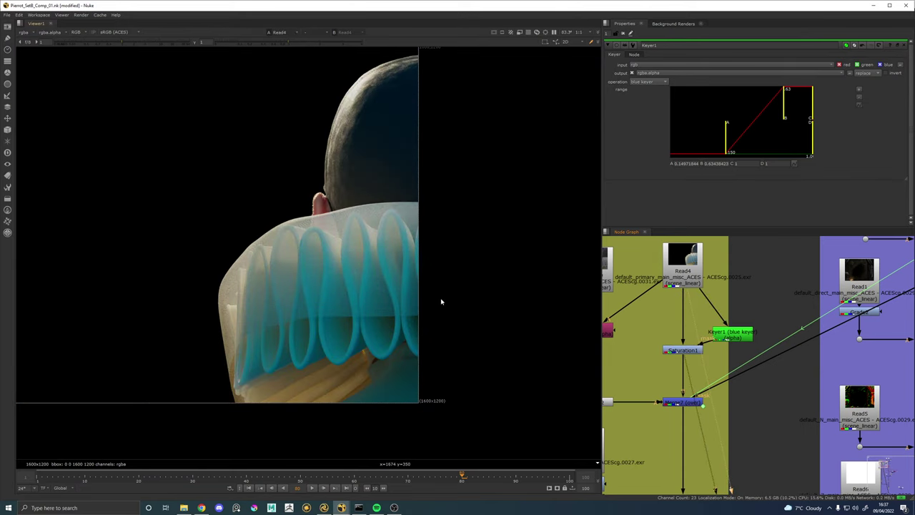
scroll(305, 207, "up", 8)
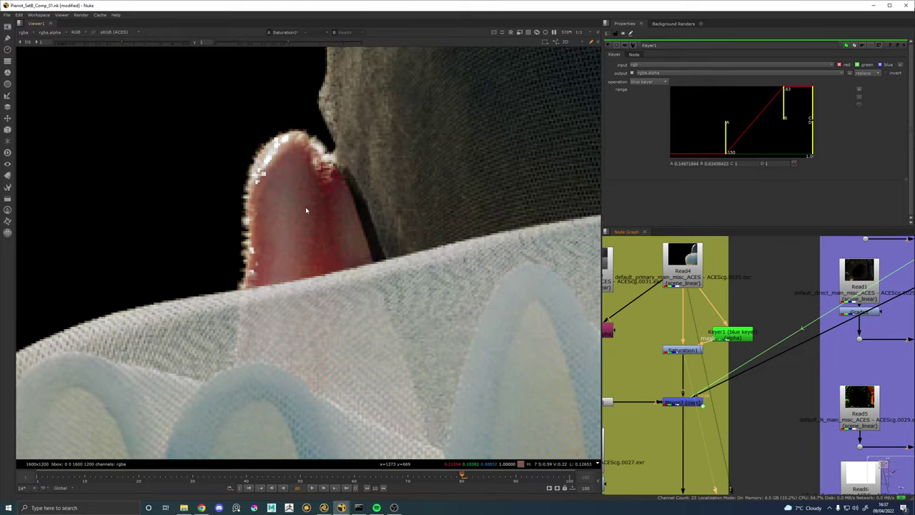
scroll(305, 209, "down", 8)
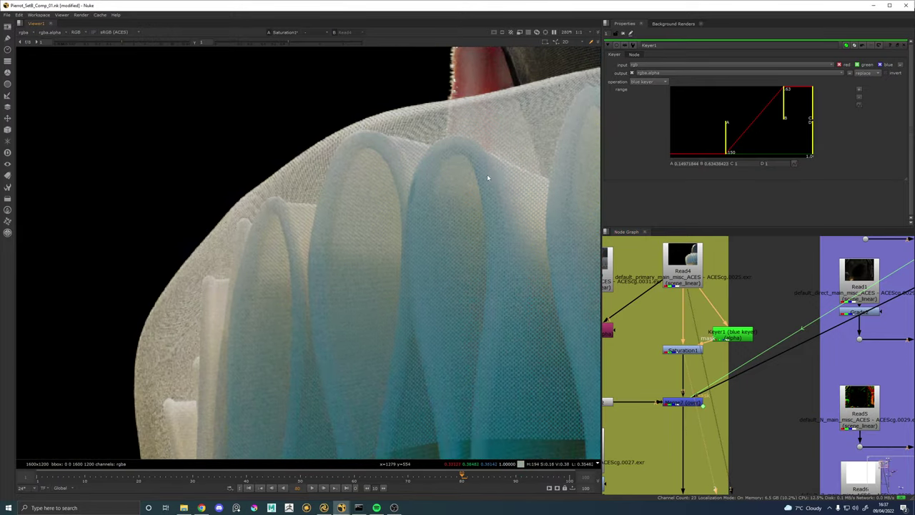
scroll(390, 314, "down", 1)
key("1")
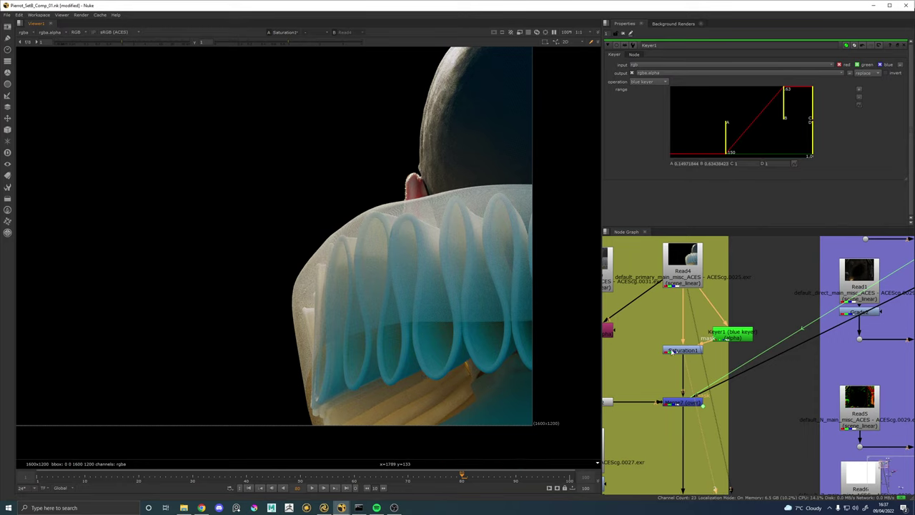
Try a stronger collar desaturation by lowering Saturation1's saturation further and setting Keyer1's range to A about 0.089 and B about 0.401.
double_click(672, 350)
left_click_drag(676, 73, 654, 74)
double_click(734, 335)
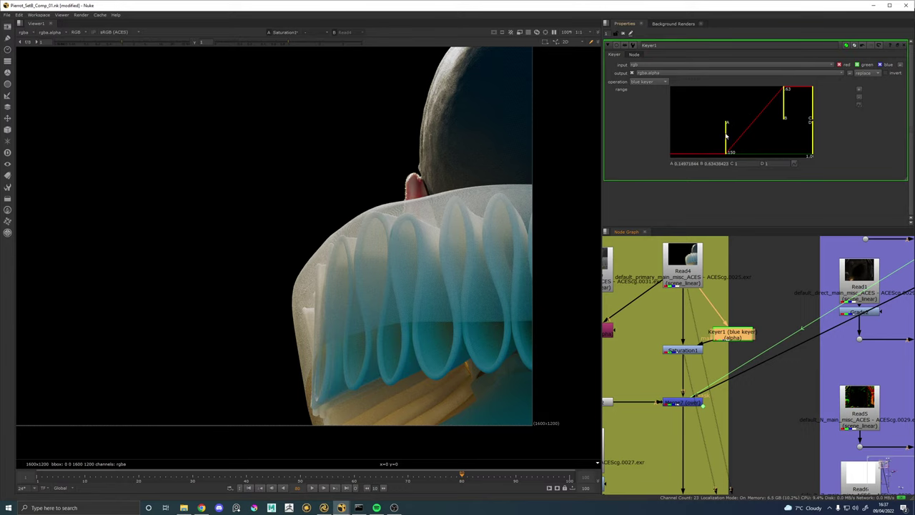
left_click_drag(726, 136, 752, 133)
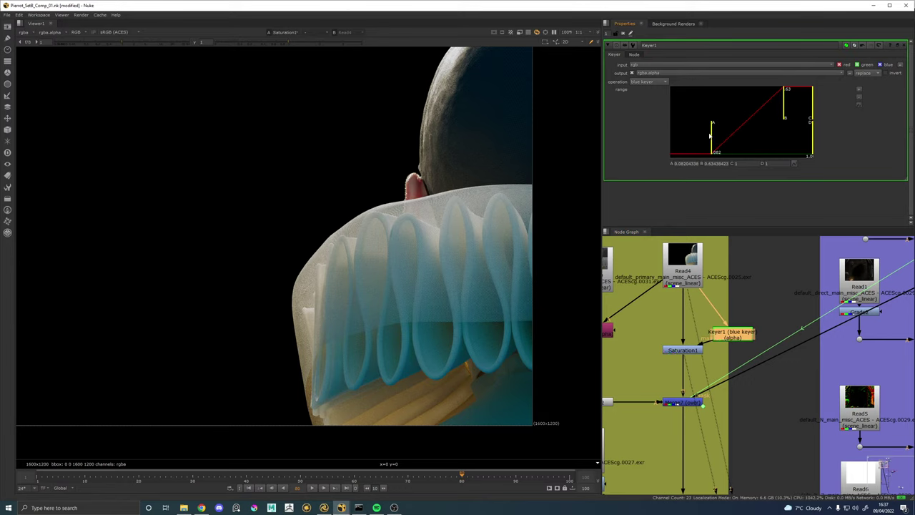
mouse_move(710, 135)
left_mouse_down()
mouse_move(698, 134)
mouse_move(713, 135)
left_mouse_up()
left_click_drag(784, 111, 760, 114)
Compare the adjusted Saturation1 result with the original Read4 collar, both in full frame and close up.
scroll(371, 189, "down", 6)
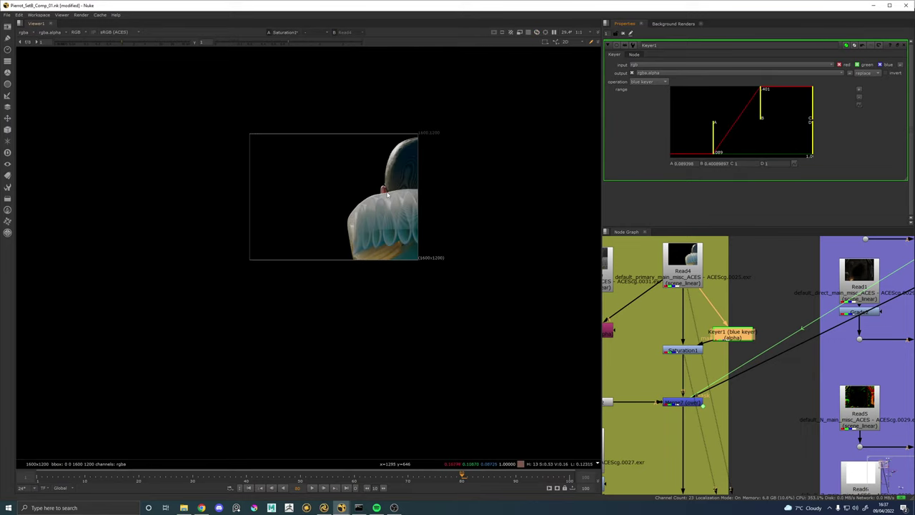
scroll(382, 188, "up", 4)
key("2")
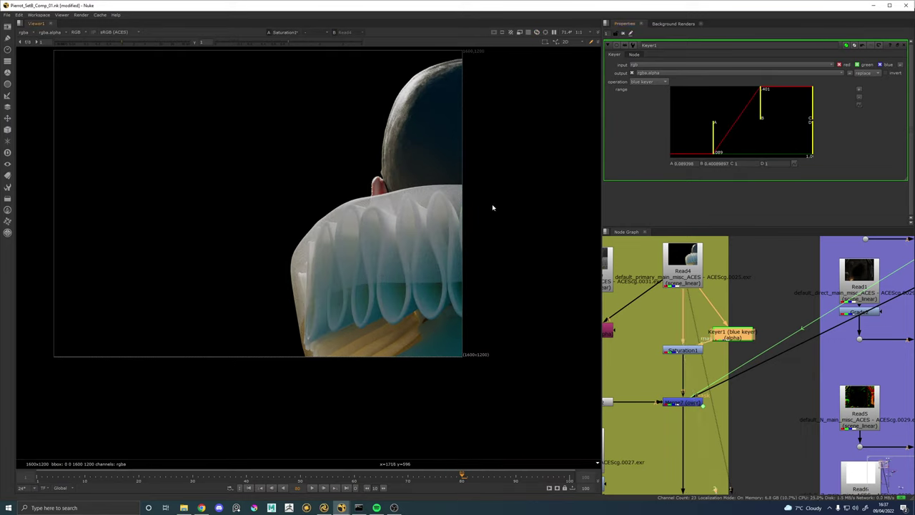
scroll(308, 260, "up", 3)
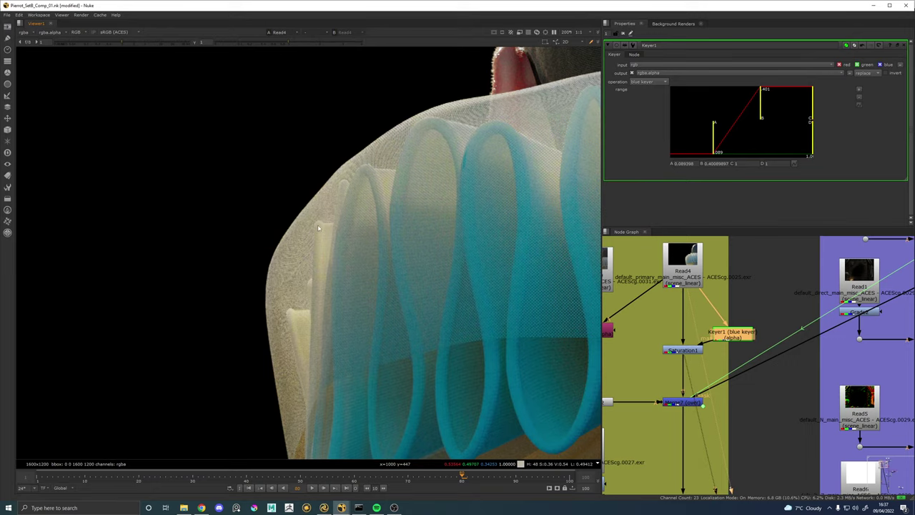
key("1")
scroll(317, 224, "down", 5)
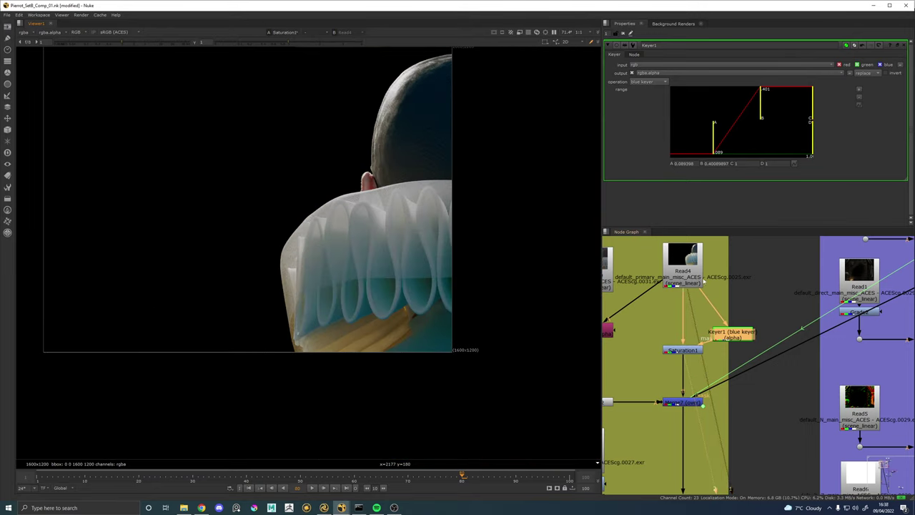
View the Merge7 output and the final Write2 composite with the desaturated collar.
left_click(679, 404)
key("1")
scroll(708, 394, "down", 6)
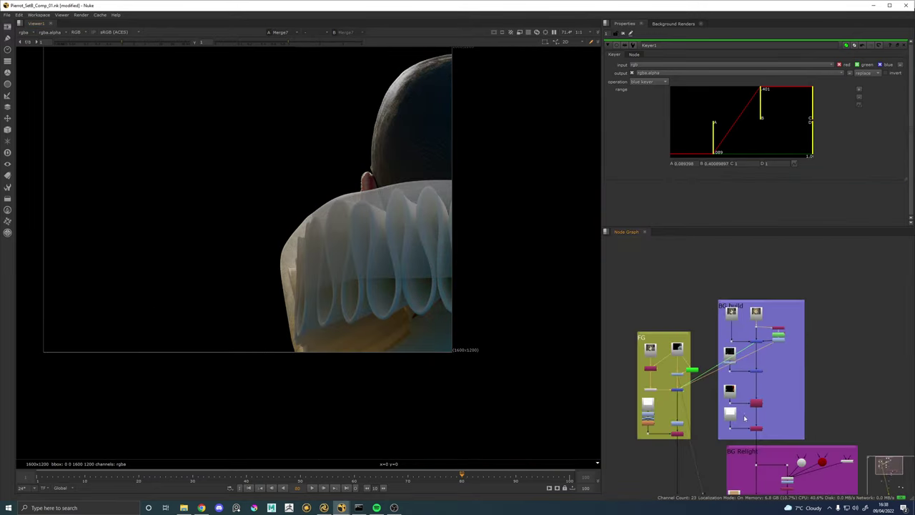
left_click(706, 391)
key("1")
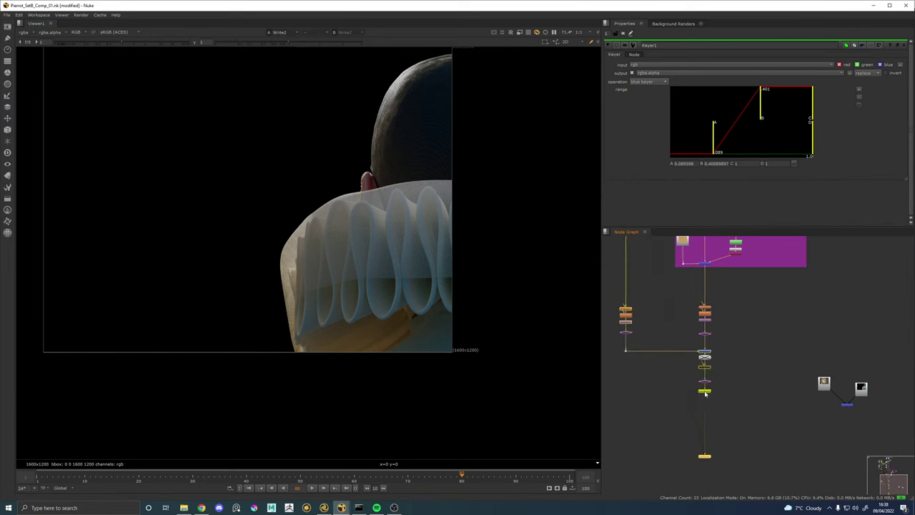
Toggle Saturation1 off and on repeatedly to compare the foreground collar's colour in the final composite.
left_click_drag(667, 313, 752, 446)
scroll(664, 368, "up", 6)
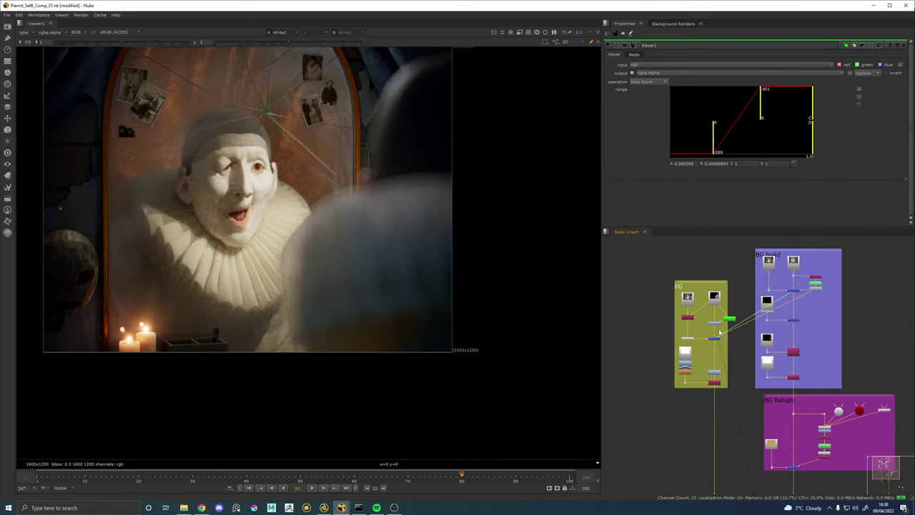
key("d")
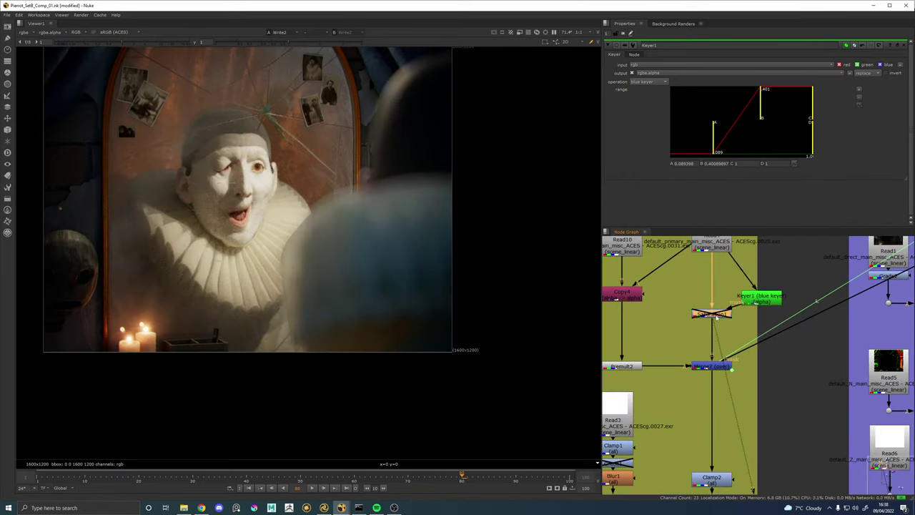
key("d")
key("d")
key("d")
key("d")
scroll(339, 226, "down", 4)
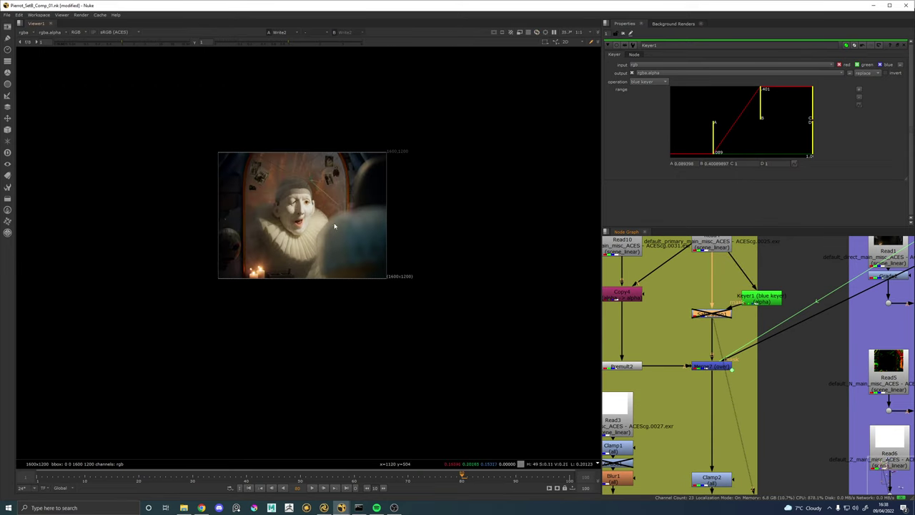
scroll(333, 225, "up", 3)
key("d")
key("d")
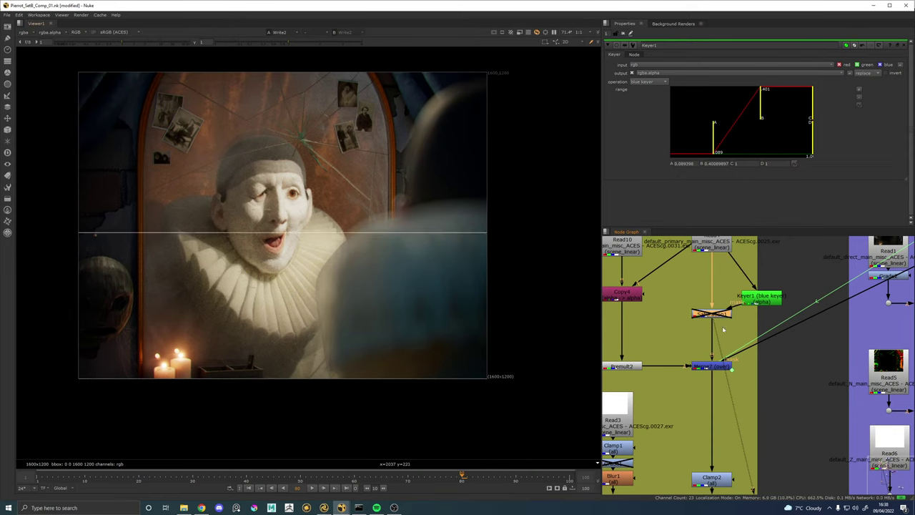
key("d")
key("d")
key("d")
key("d")
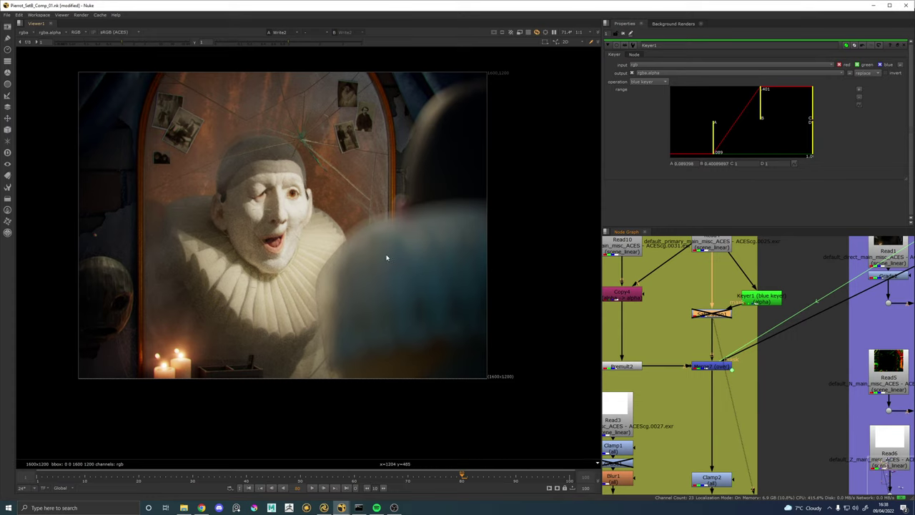
key("d")
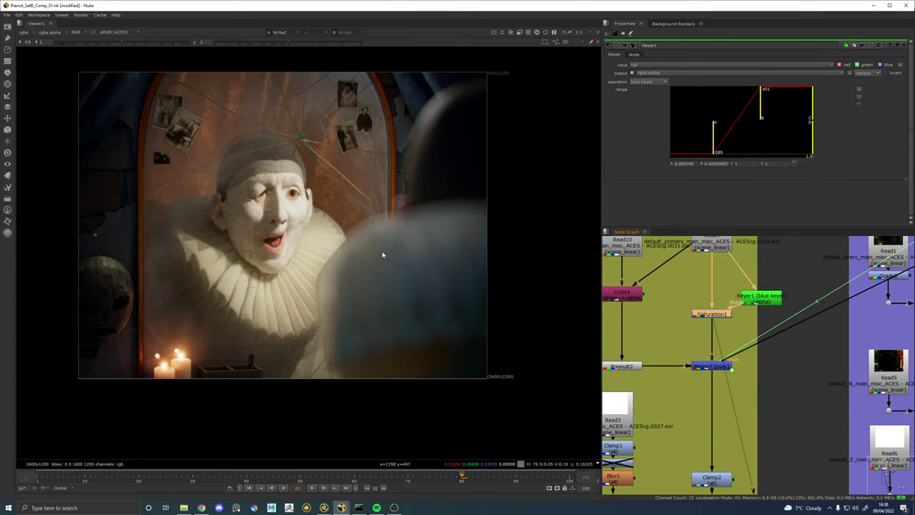
key("d")
key("d")
Delete the Saturation1 and Keyer1 nodes from the FG branch.
key("Delete")
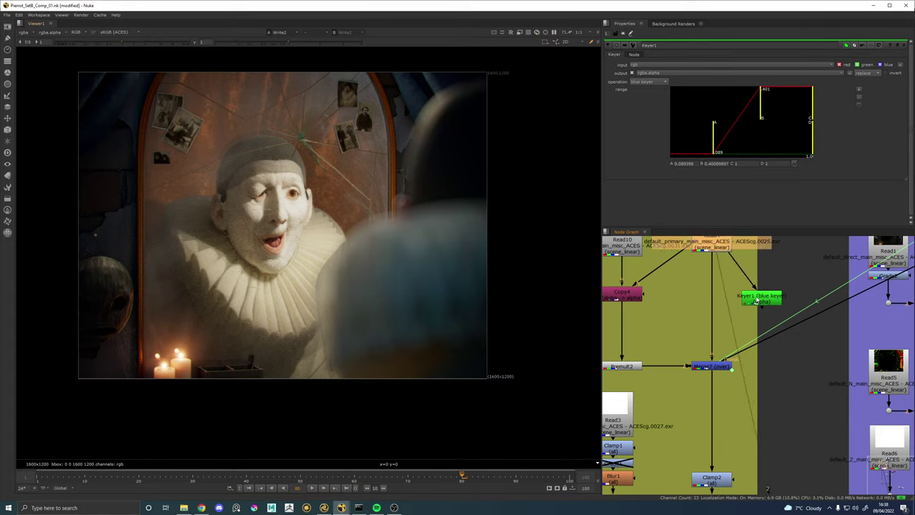
left_click(751, 307)
key("Delete")
Move the Read10 and Read4 nodes slightly higher inside the FG backdrop.
scroll(743, 322, "down", 5)
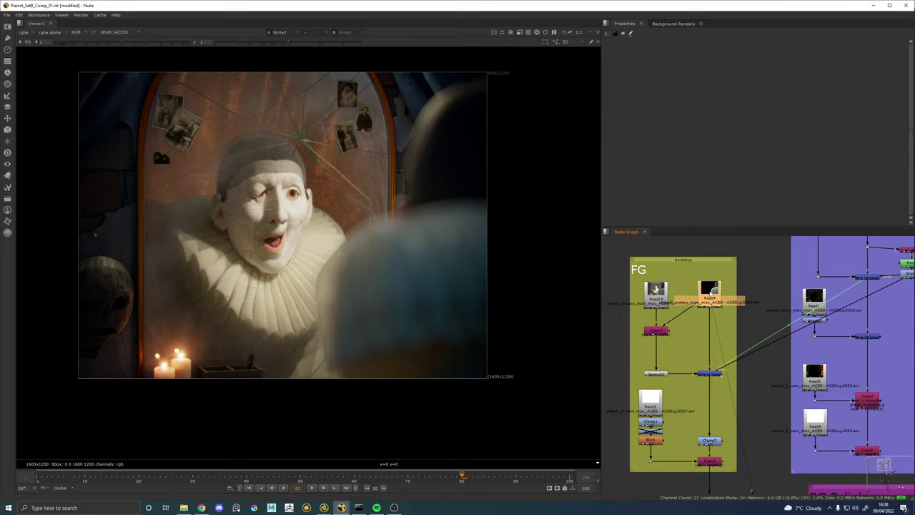
left_click_drag(655, 291, 655, 279)
left_click_drag(719, 300, 713, 292)
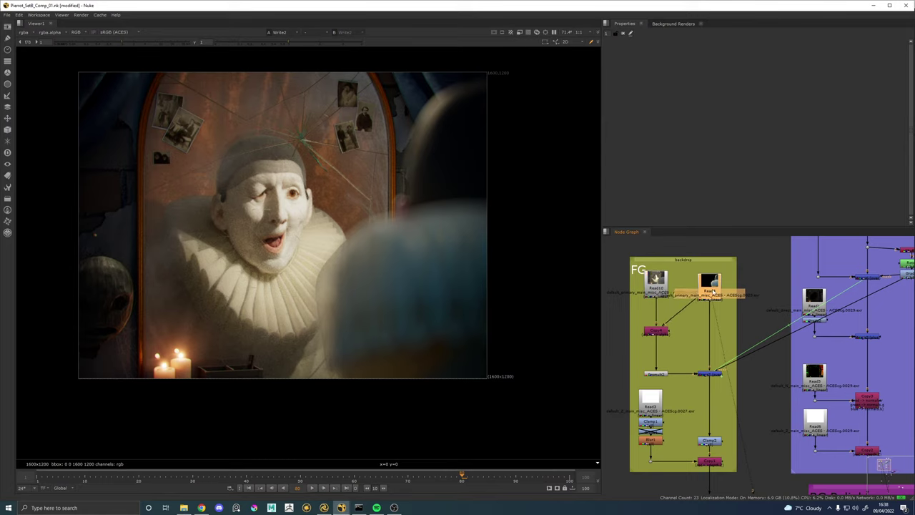
Review the image at Read4 and at each BG build stage, from the two uppermost Read nodes through the lower merge to Copy3.
scroll(802, 331, "down", 3)
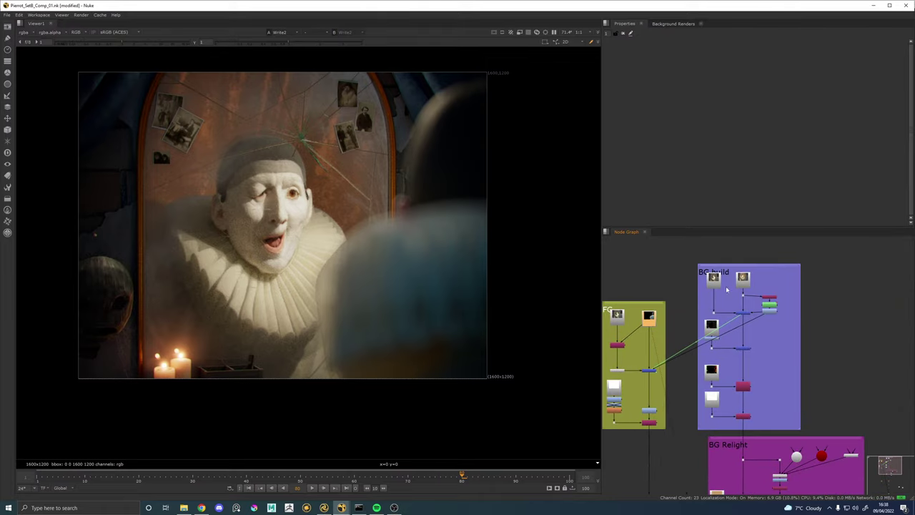
key("1")
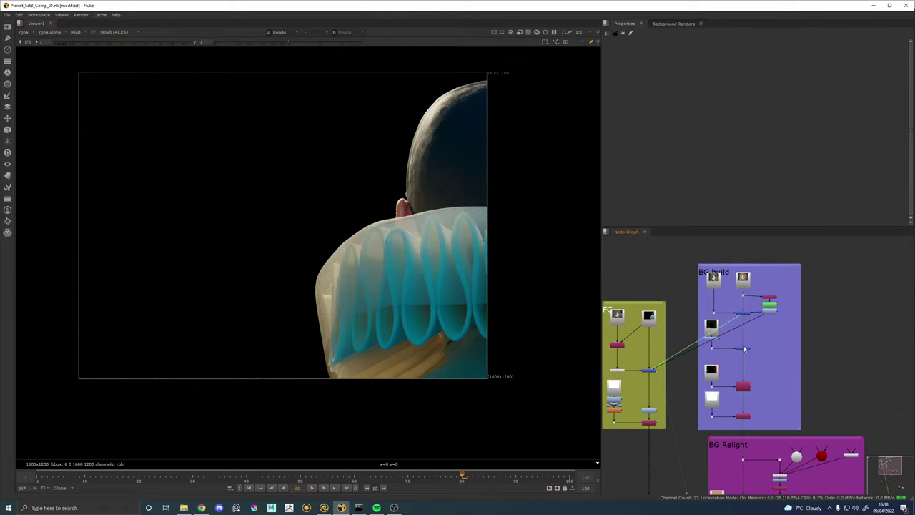
left_click(744, 386)
key("1")
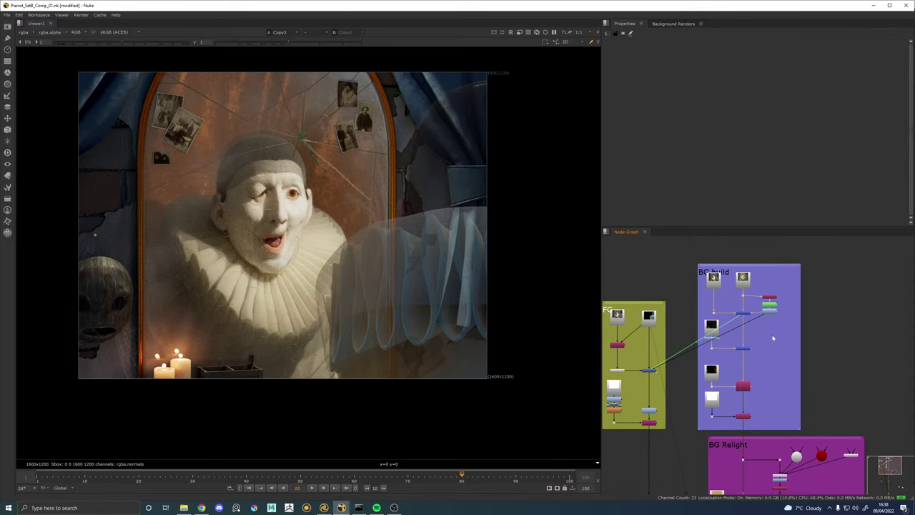
left_click(713, 277)
key("1")
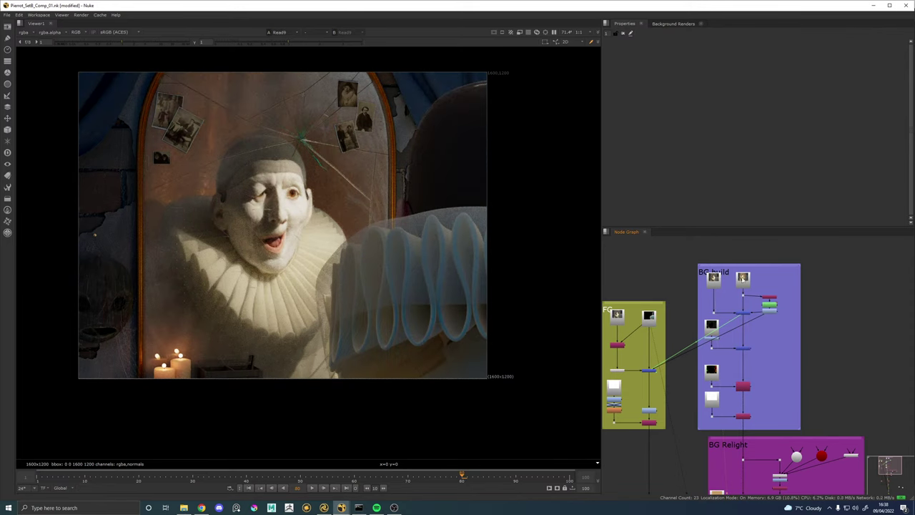
left_click(742, 279)
key("1")
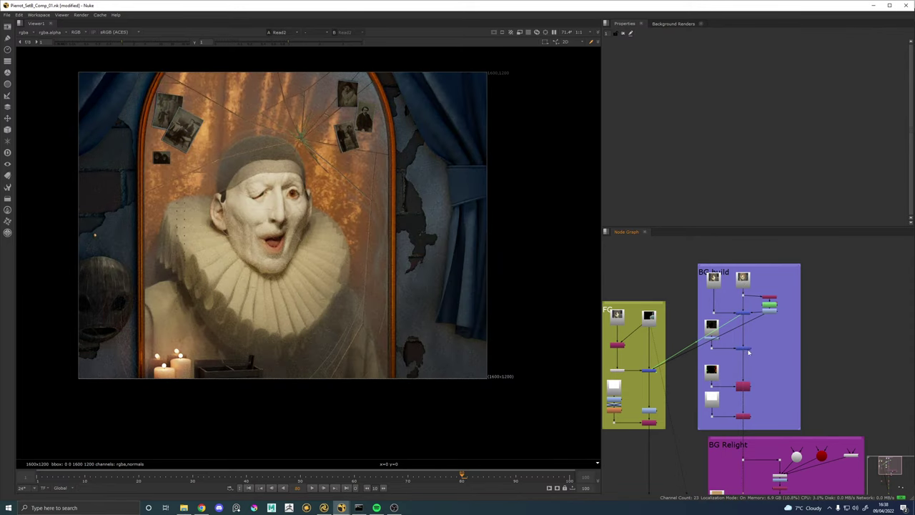
left_click(748, 351)
key("1")
left_click(742, 387)
key("1")
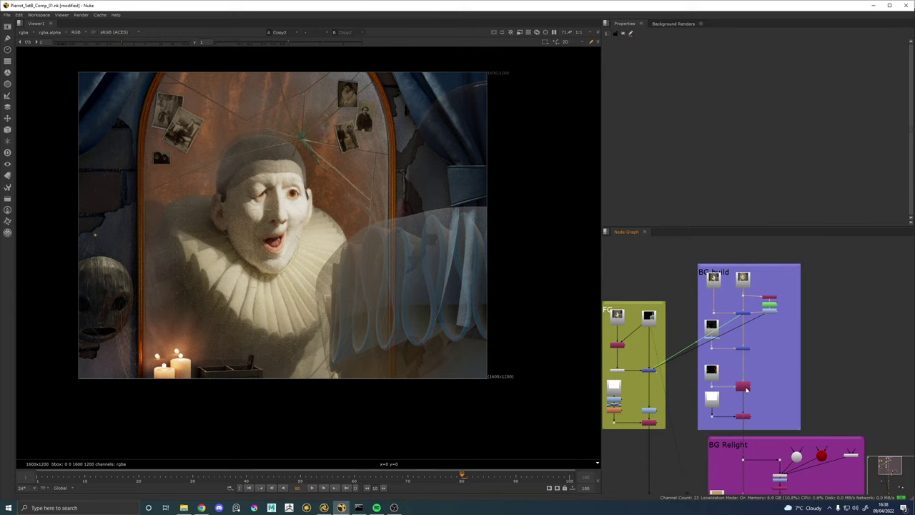
Review the BG Relight stage and view the final Write2 composite.
left_click_drag(758, 394, 754, 292)
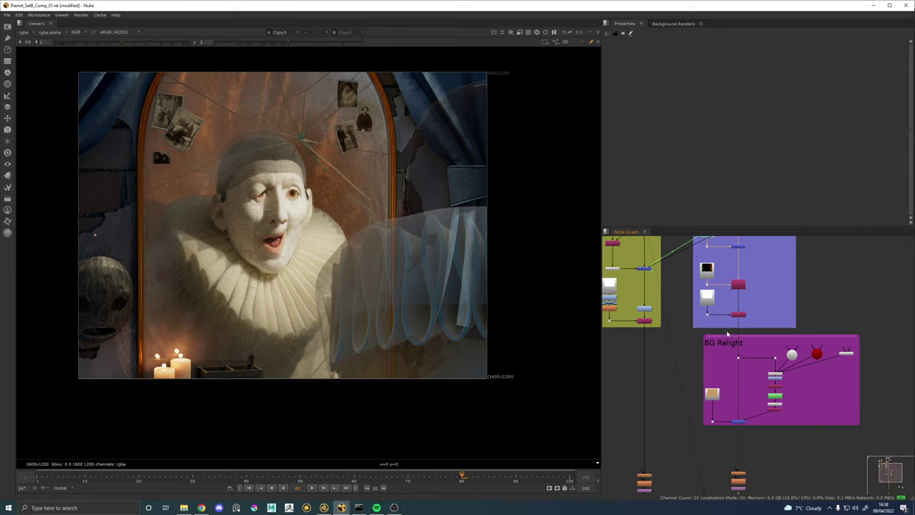
left_click_drag(741, 428, 751, 344)
left_click(725, 359)
key("1")
left_click(739, 408)
key("1")
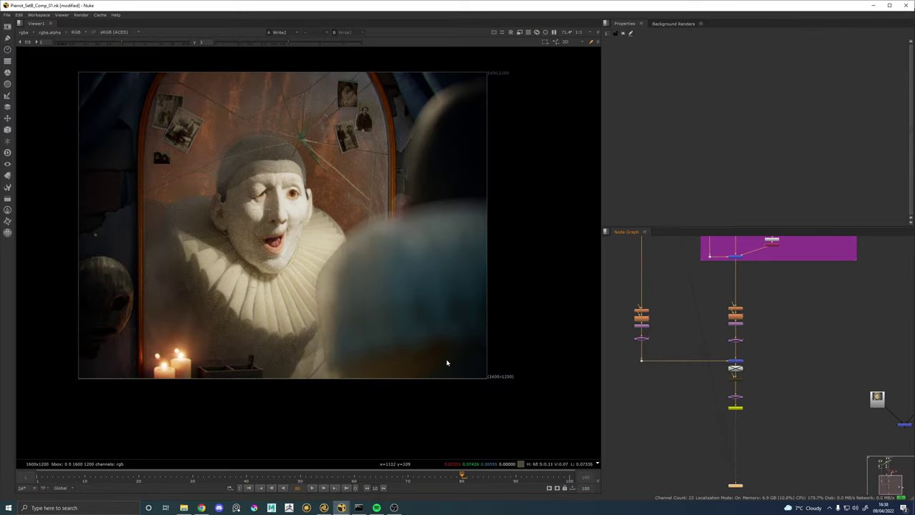
Compare the separate two-Read merge beside the main tree with the final Write2 composite.
scroll(829, 354, "down", 2)
key("1")
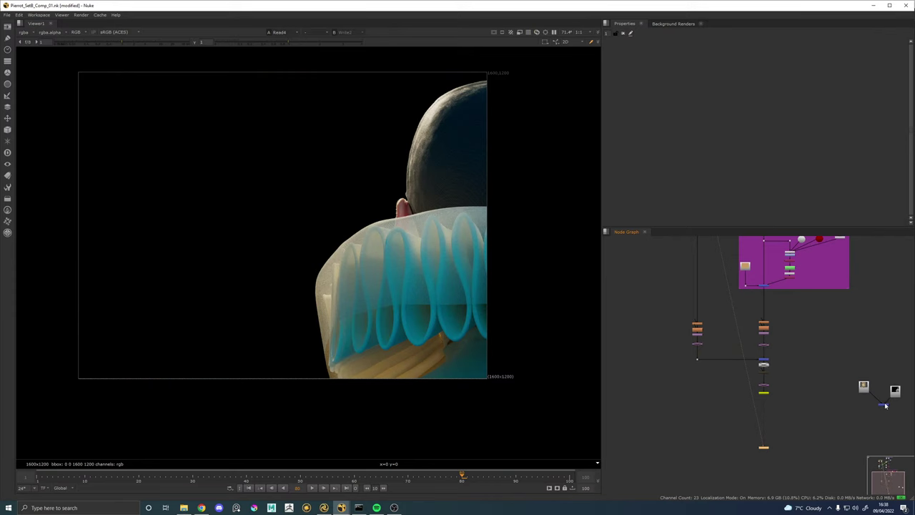
left_click(884, 405)
key("1")
key("1")
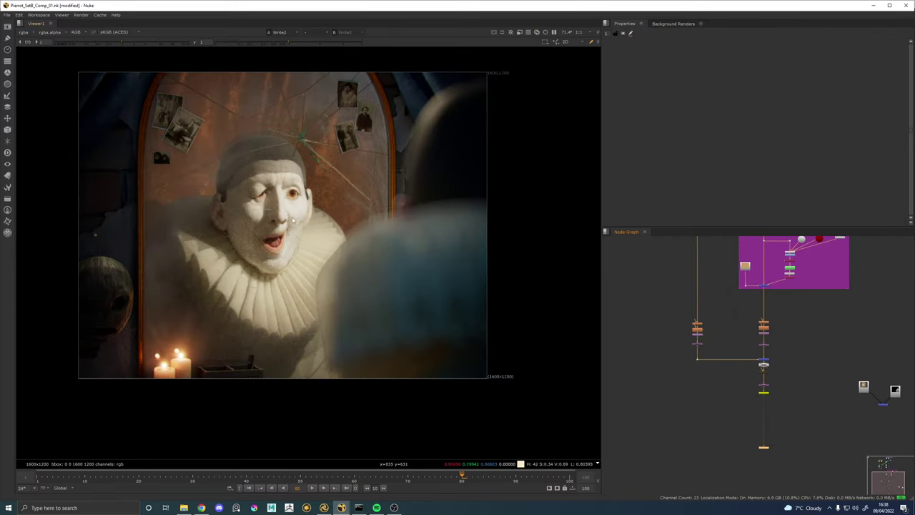
Examine the clown's face up close and compare it with the node directly above ZDefocus2 disabled and enabled.
scroll(290, 212, "up", 7)
scroll(290, 212, "down", 2)
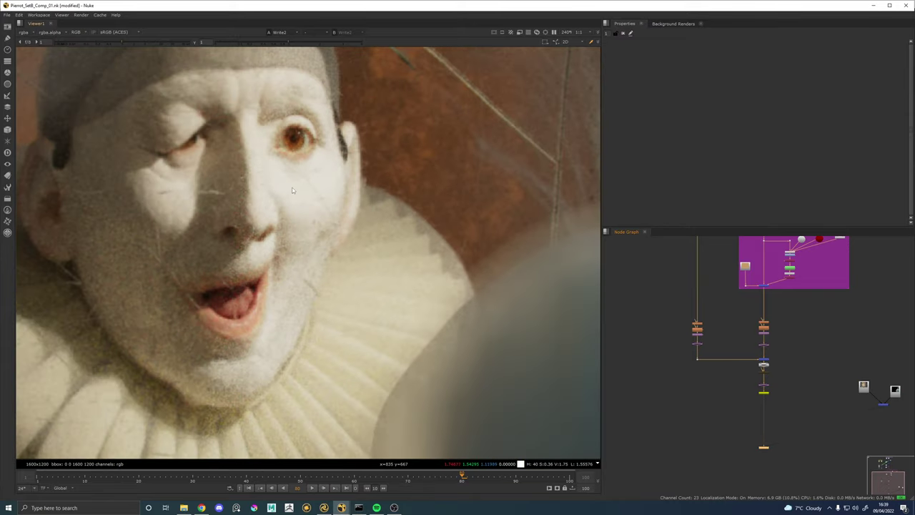
left_click(766, 393)
left_click_drag(791, 333, 785, 369)
scroll(761, 360, "up", 4)
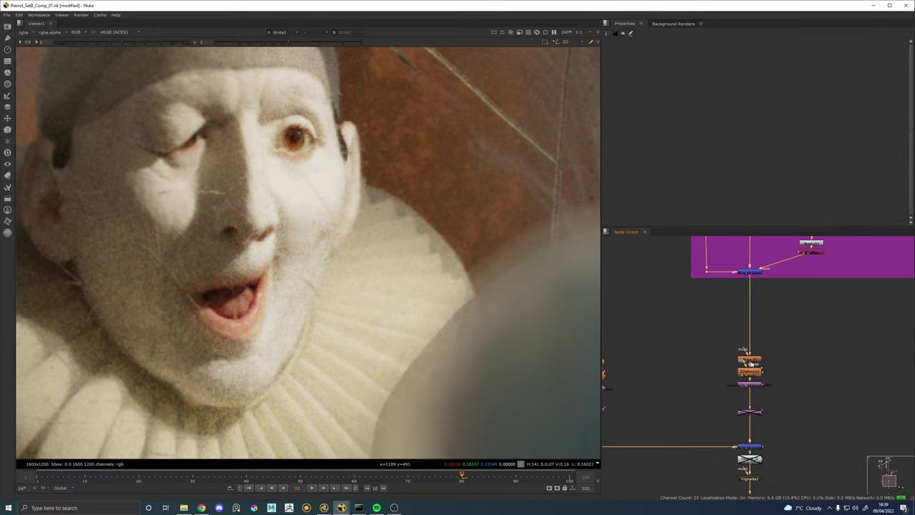
left_click(753, 361)
key("d")
left_click(704, 363)
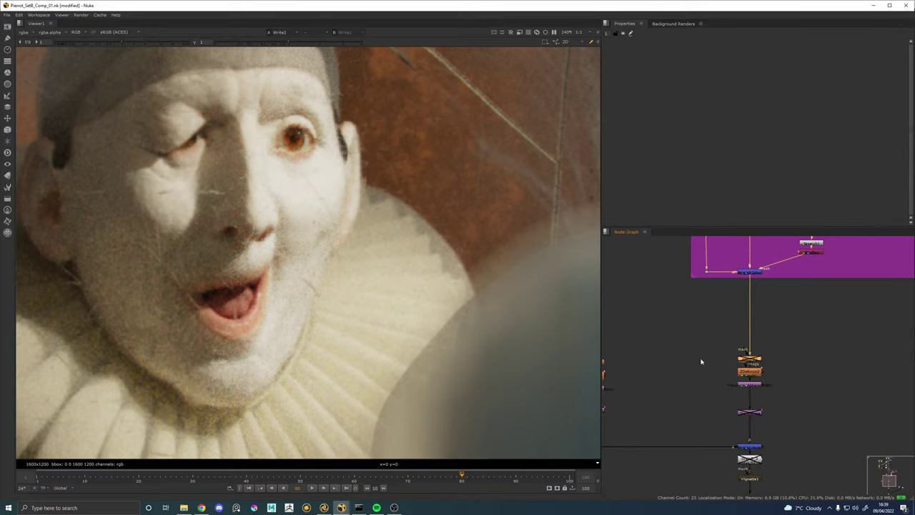
left_click(756, 361)
key("d")
scroll(308, 266, "down", 4)
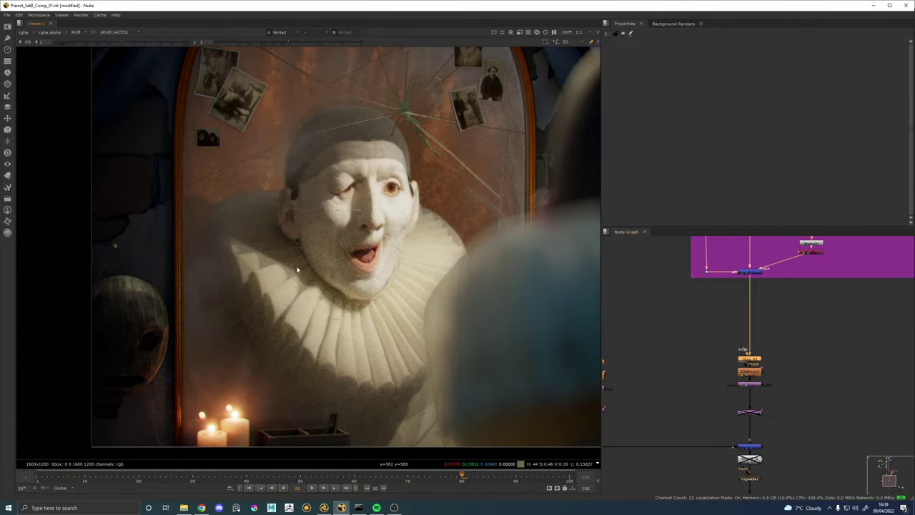
Compare the mask and collar in the final composite with ZDefocus2 disabled and enabled.
scroll(747, 375, "up", 2)
left_click(747, 375)
key("d")
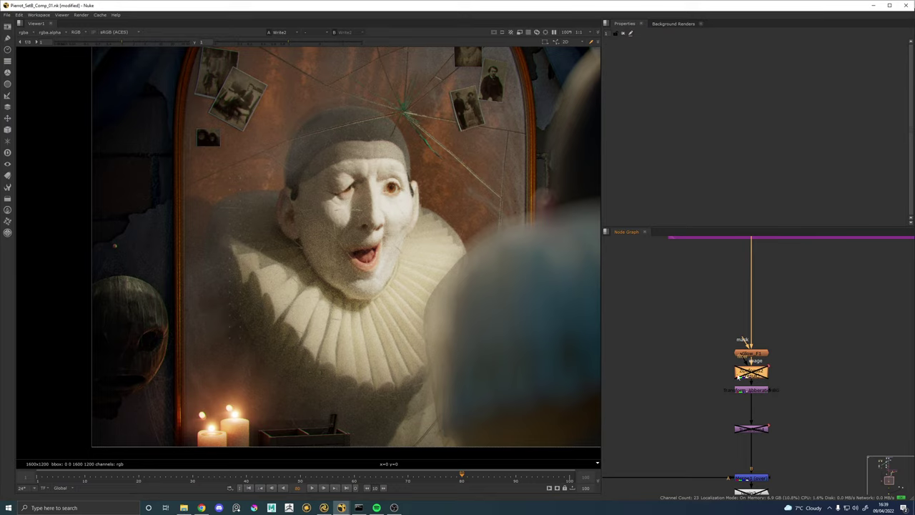
scroll(123, 320, "up", 4)
key("d")
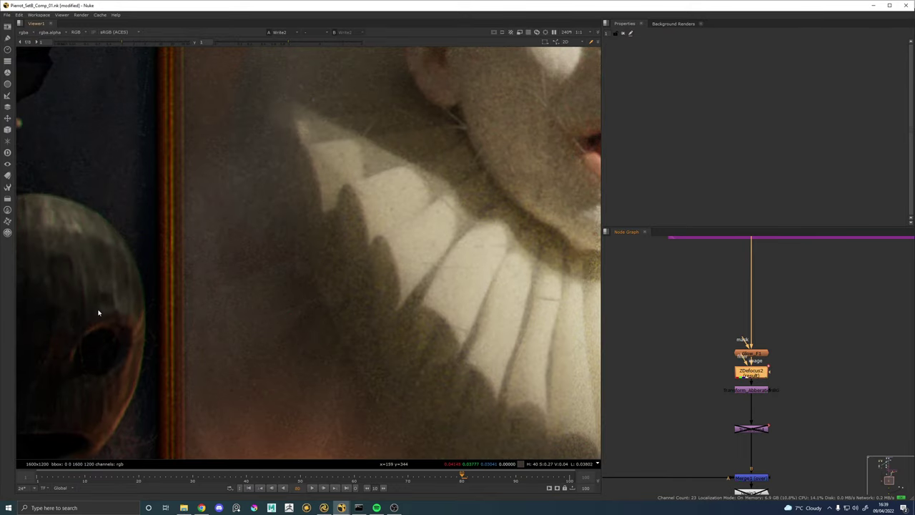
scroll(241, 290, "down", 3)
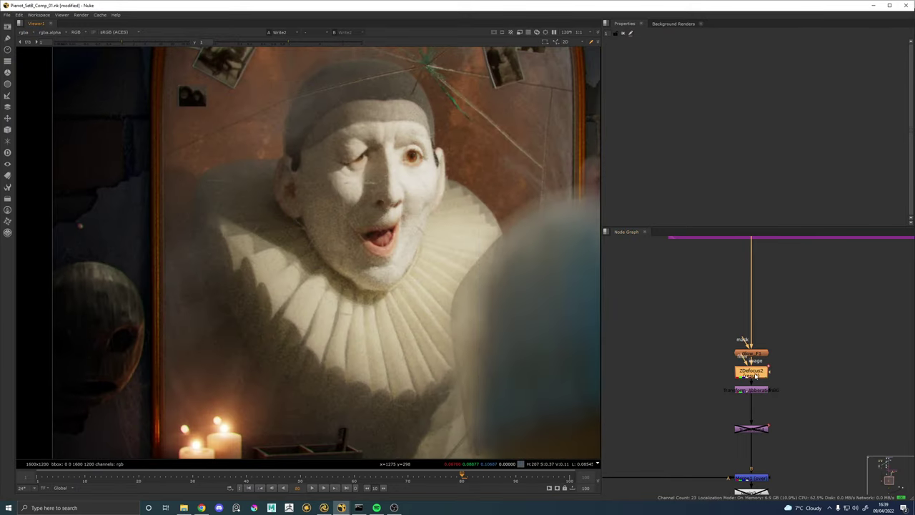
View ZDefocus2 with its output set to focal plane setup and widen its depth of field to 0.05.
double_click(751, 372)
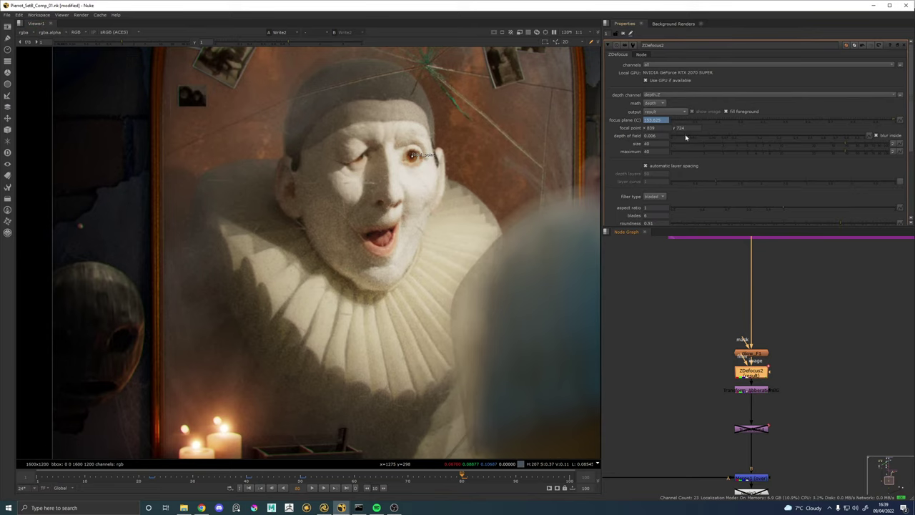
key("1")
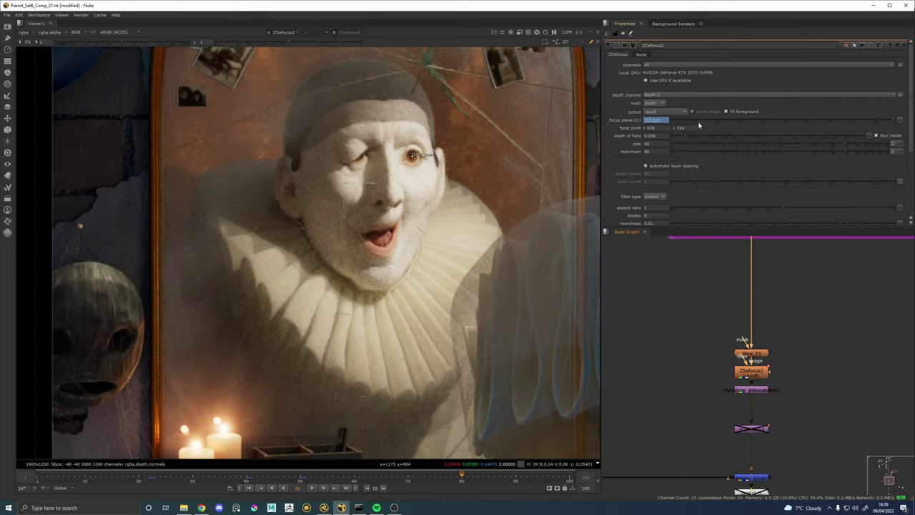
left_click(756, 373)
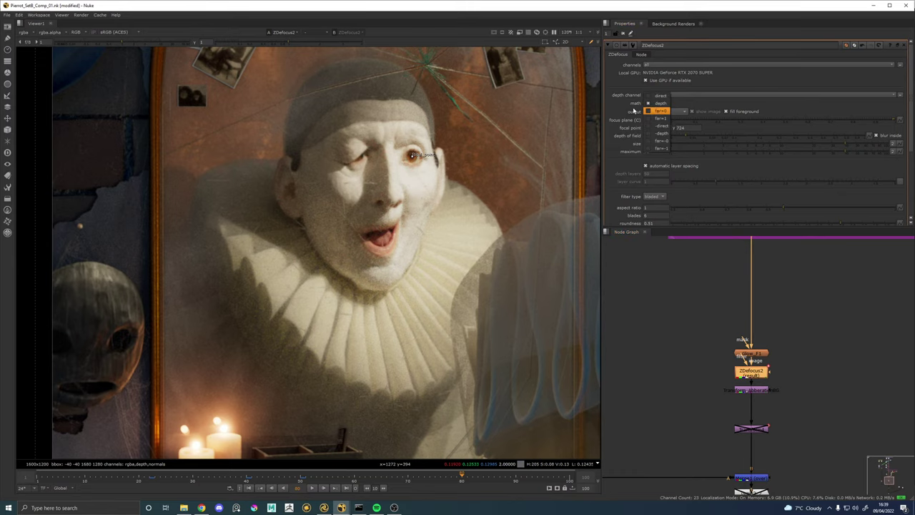
left_click(663, 112)
left_click(675, 120)
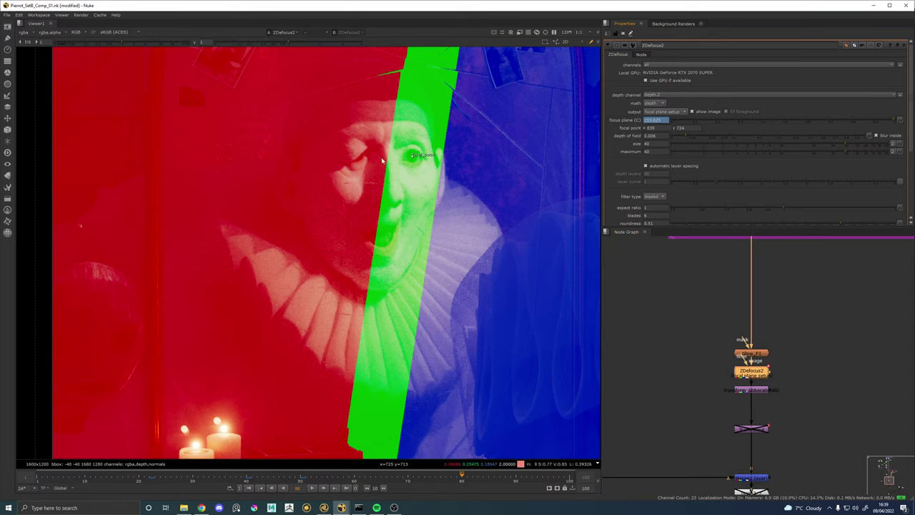
left_click_drag(678, 138, 788, 138)
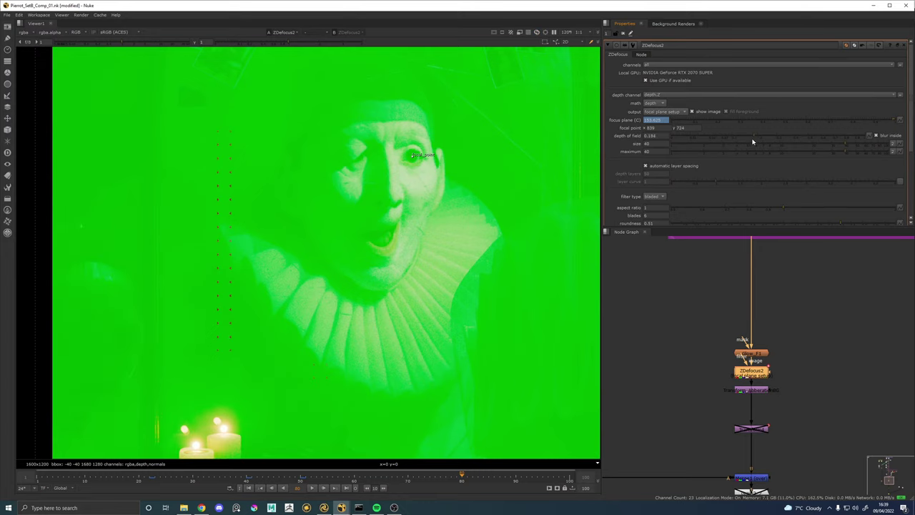
left_click_drag(724, 143, 712, 144)
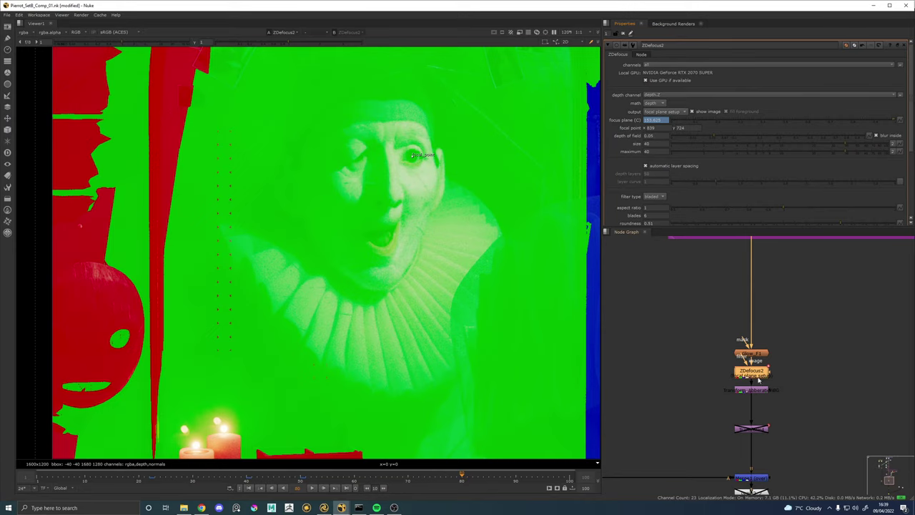
Link the depth of field of ZDefocus1 in the neighbouring branch to the depth of field of ZDefocus2.
left_click_drag(679, 324, 735, 327)
scroll(723, 321, "down", 3)
scroll(785, 348, "up", 1)
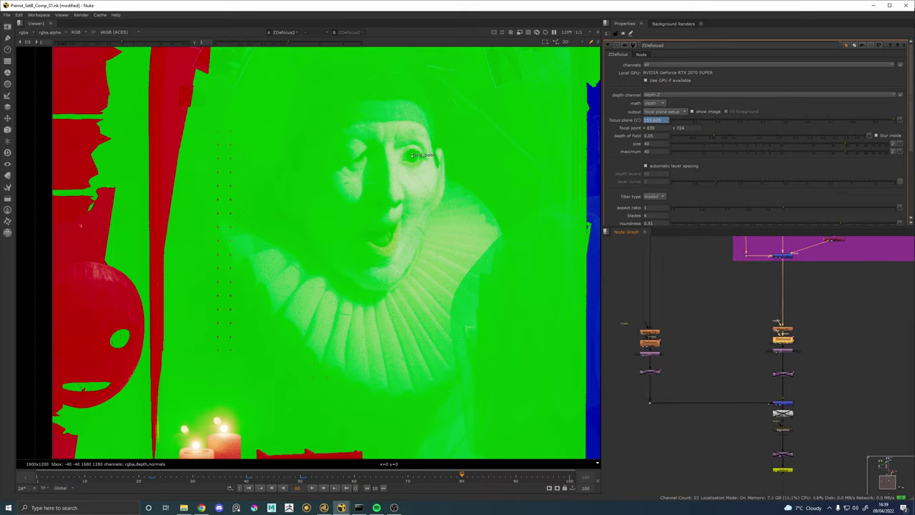
right_click(658, 136)
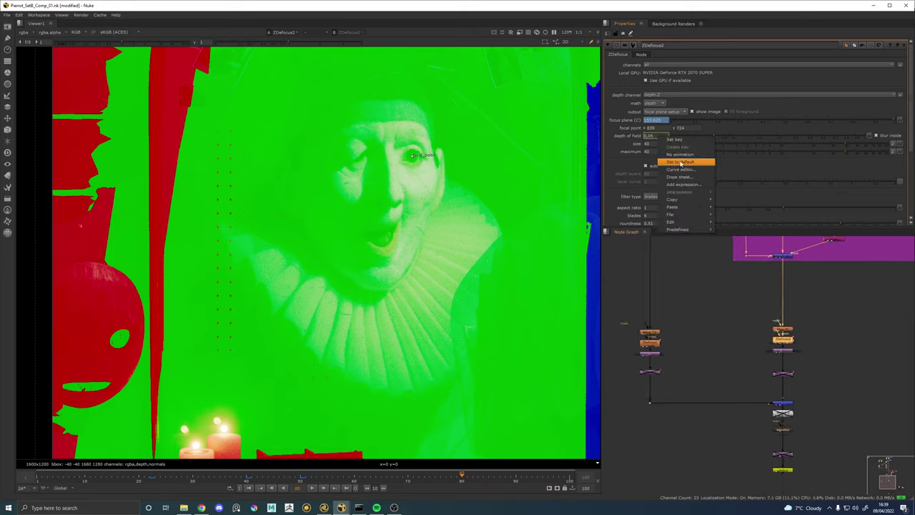
mouse_move(682, 200)
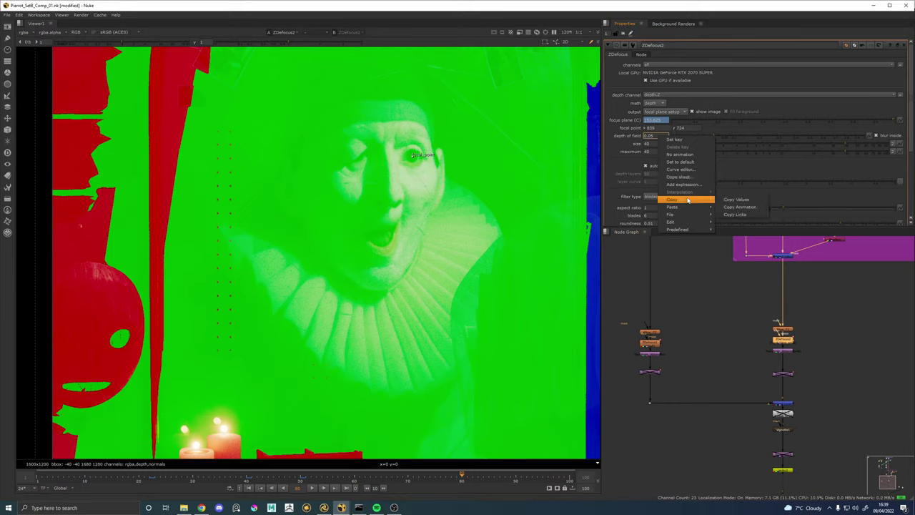
left_click(736, 216)
double_click(653, 340)
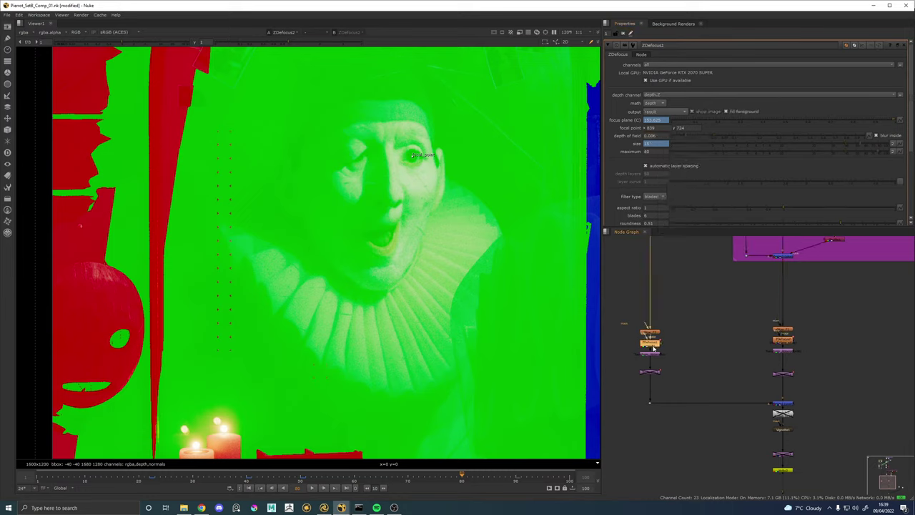
right_click(658, 136)
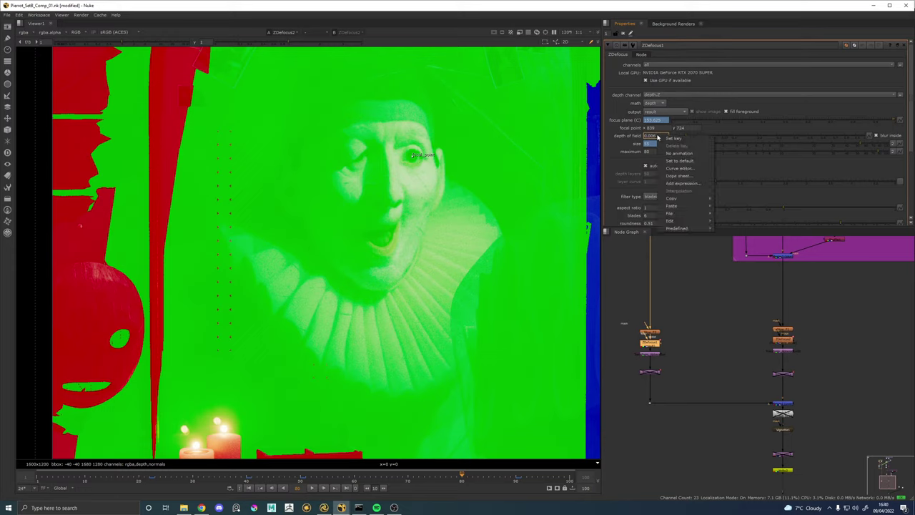
mouse_move(677, 207)
left_click(736, 206)
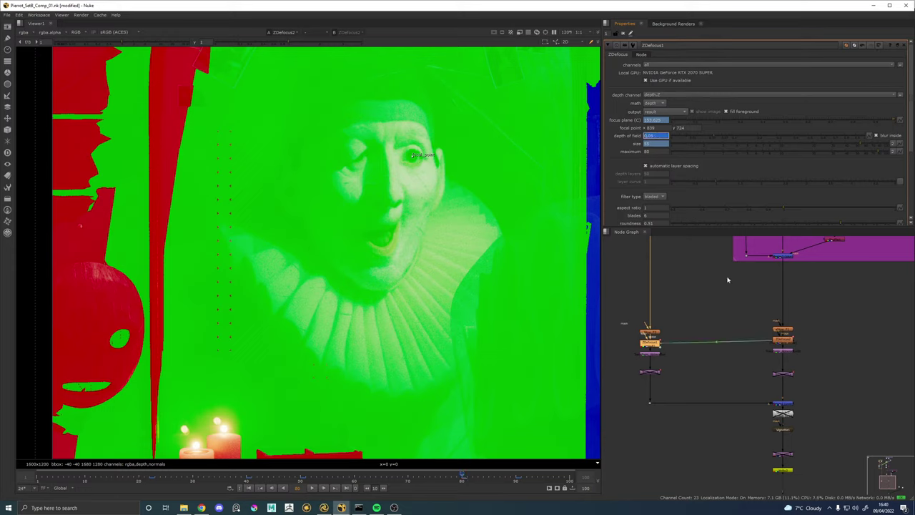
Inspect ZDefocus2's layer setup and filter shape setup outputs while viewing the transform node directly below it.
double_click(782, 342)
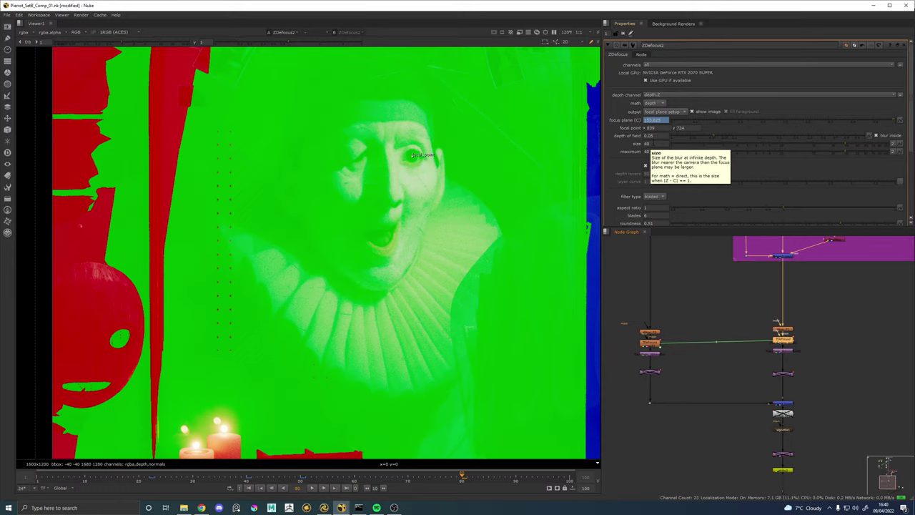
left_click(783, 350)
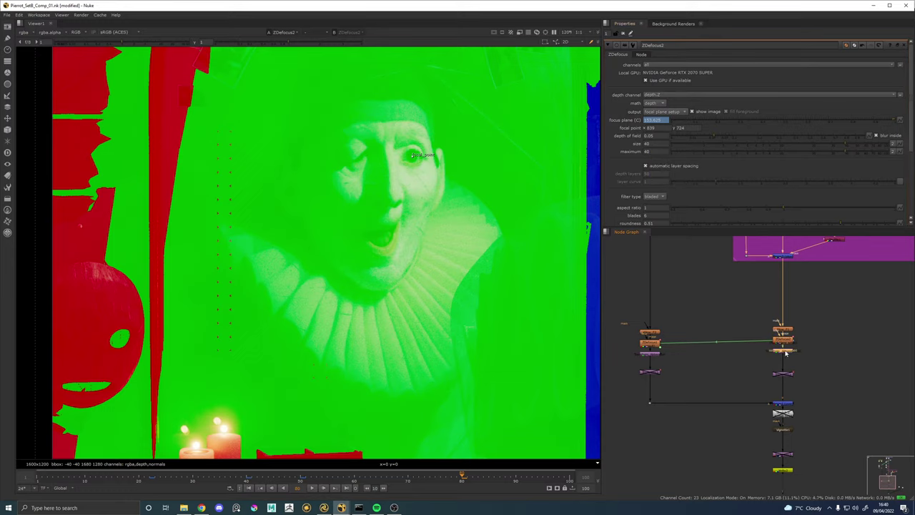
key("1")
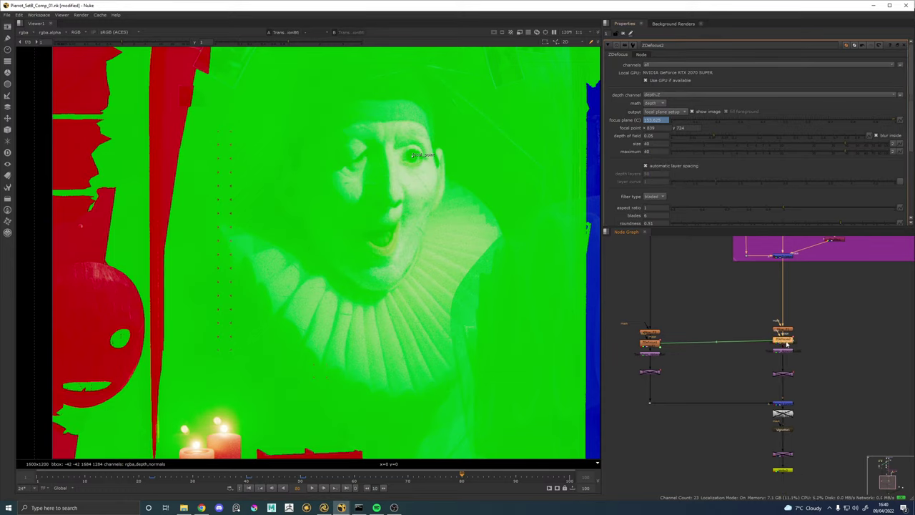
left_click(657, 111)
left_click(661, 120)
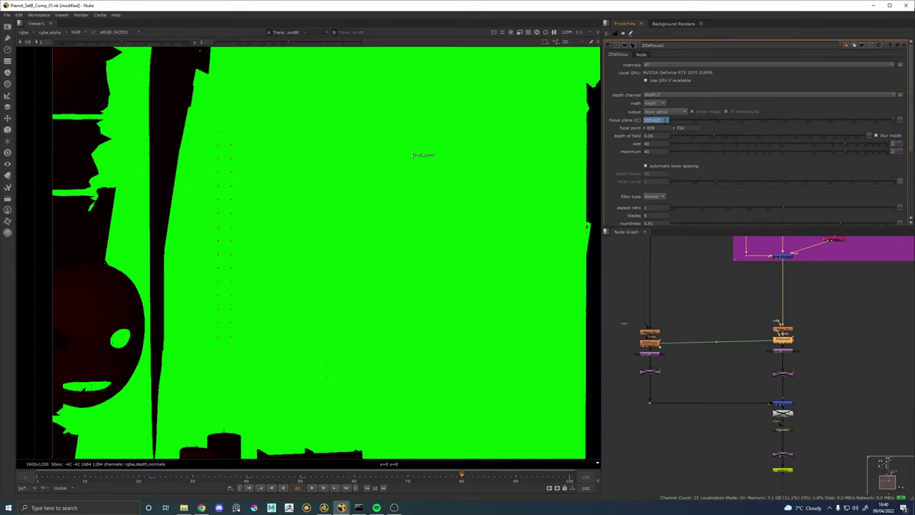
left_click(658, 113)
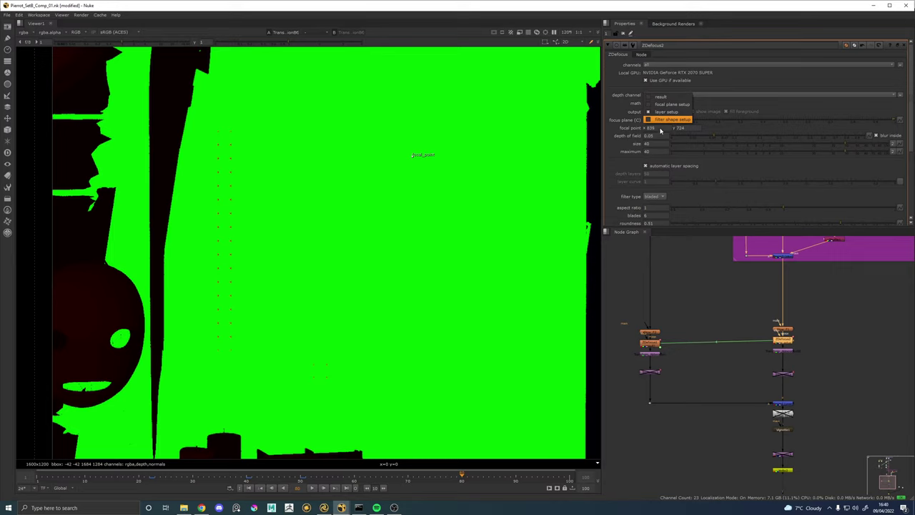
left_click(666, 120)
key("f")
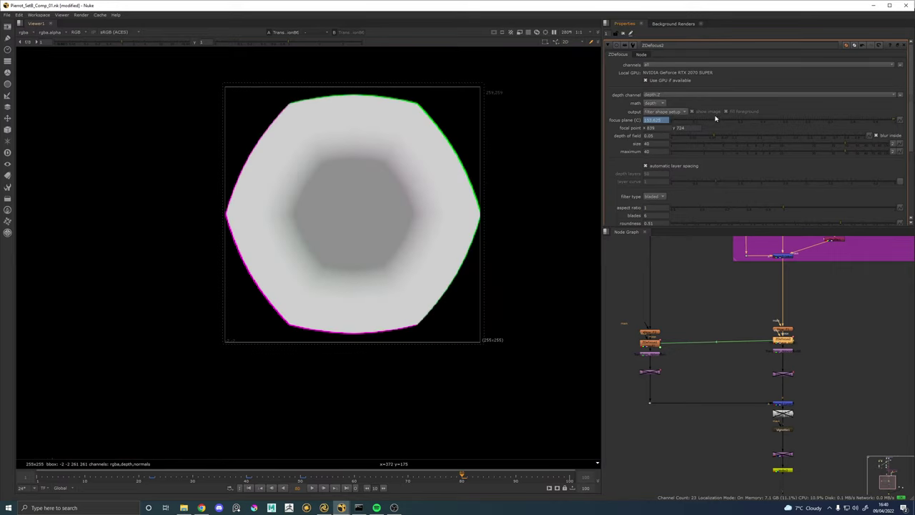
Return ZDefocus2's output to result and compare the mask beside the mirror with the node disabled and enabled.
left_click(675, 113)
left_click(660, 90)
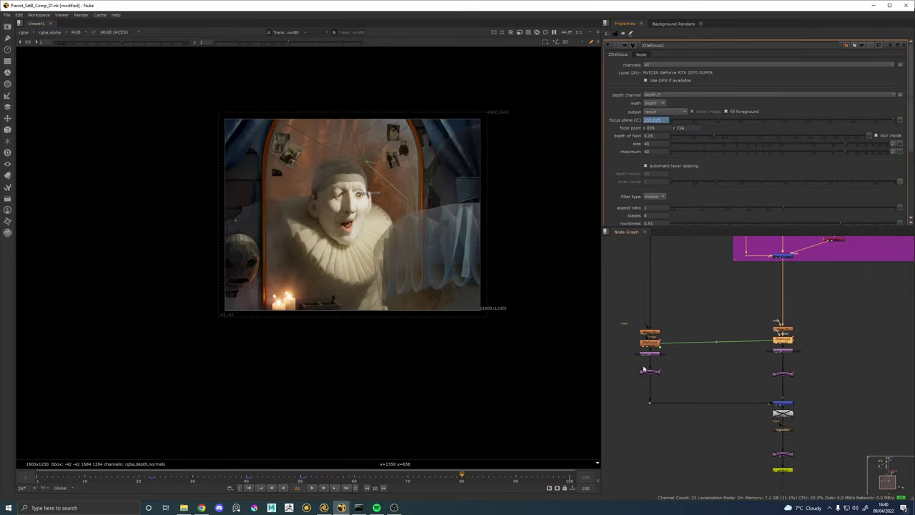
key("f")
scroll(336, 208, "up", 1)
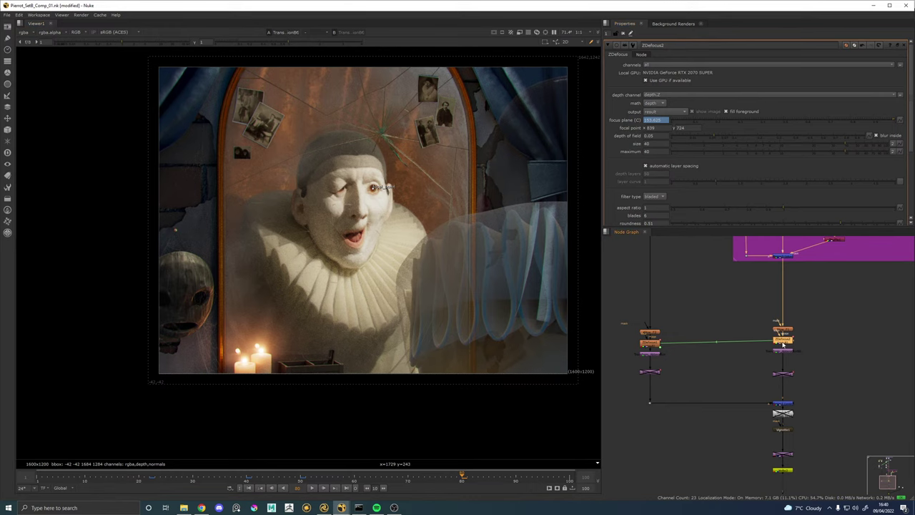
scroll(225, 300, "up", 3)
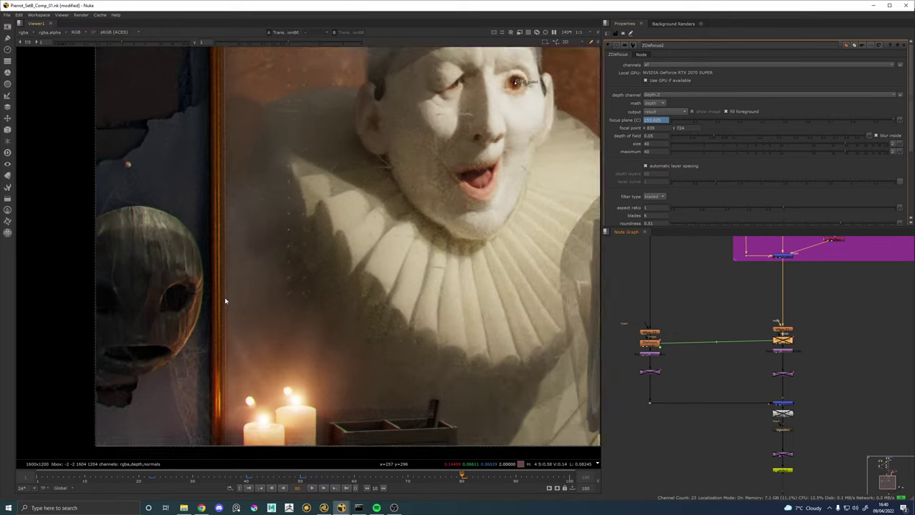
scroll(225, 301, "up", 2)
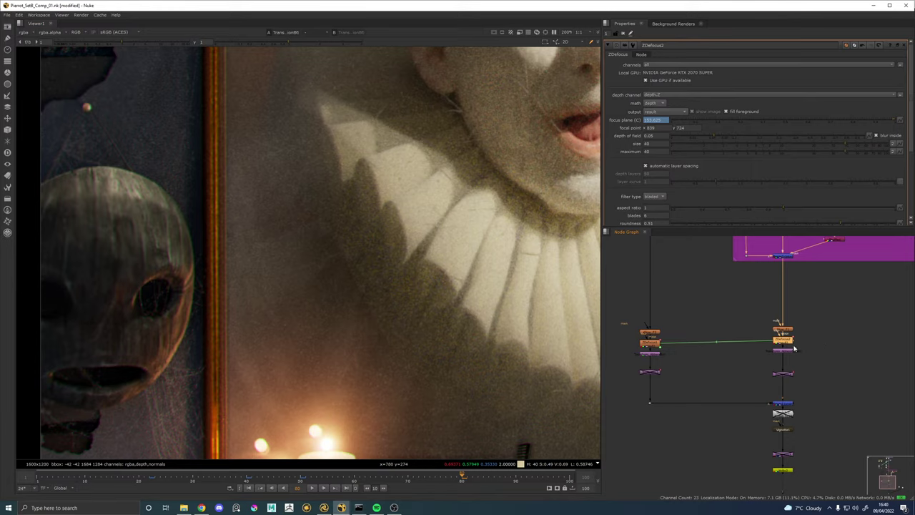
Set ZDefocus2's depth of field to 0 and examine the clown's face up close.
left_click_drag(706, 138, 689, 138)
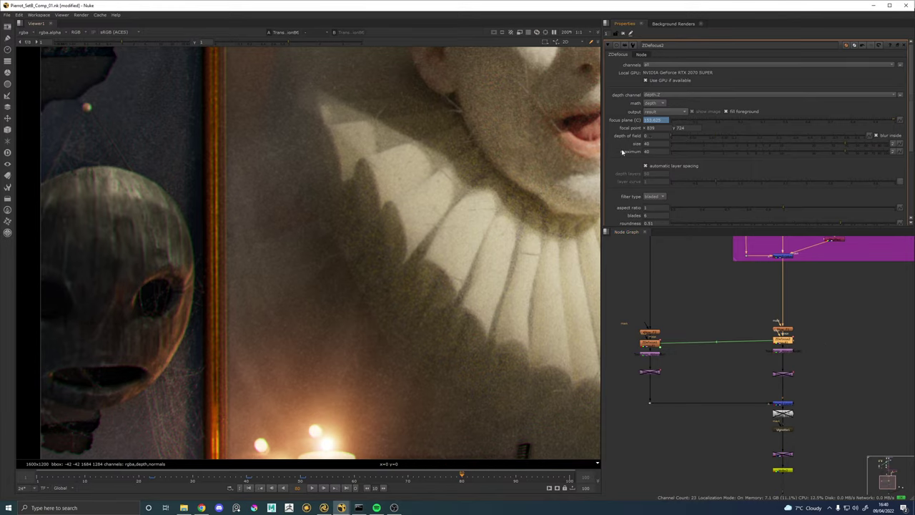
scroll(341, 222, "down", 3)
scroll(408, 173, "up", 3)
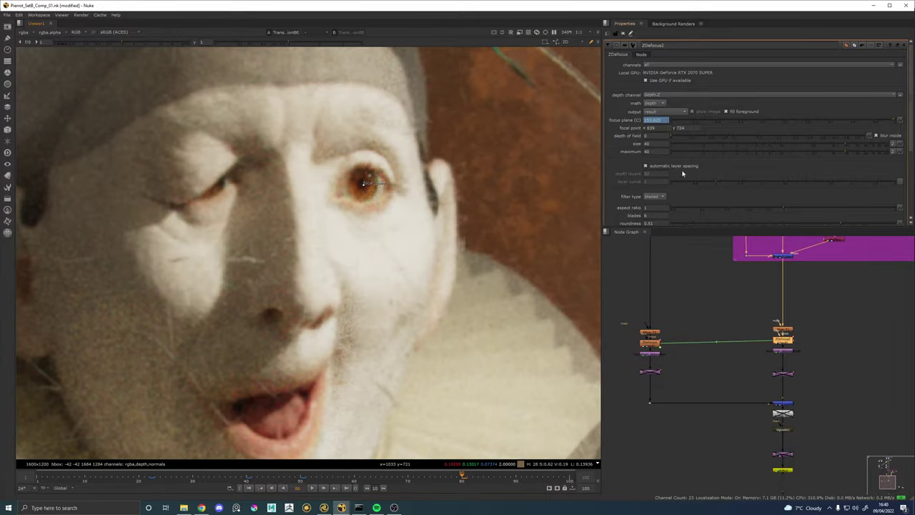
Set ZDefocus2's depth of field to 0.019 and check the blur on the mask and across the whole image.
left_click_drag(672, 136, 698, 136)
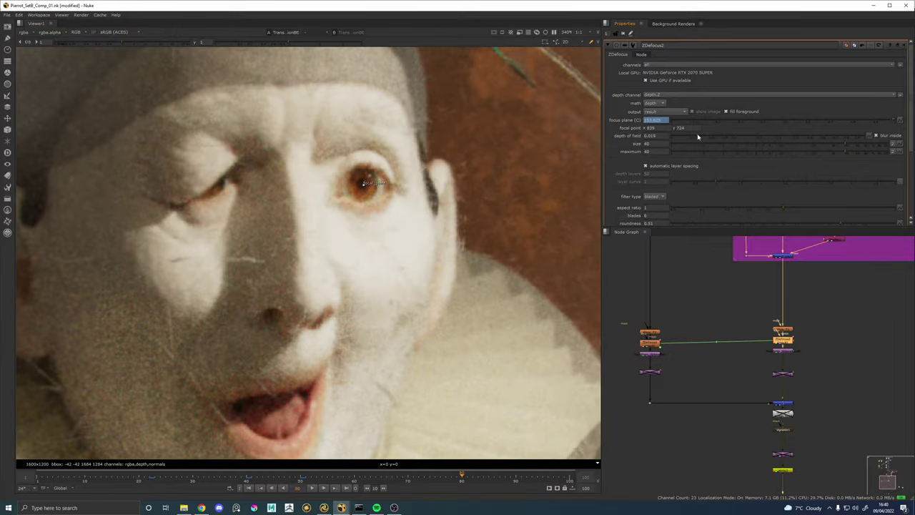
scroll(347, 215, "down", 5)
scroll(346, 215, "up", 3)
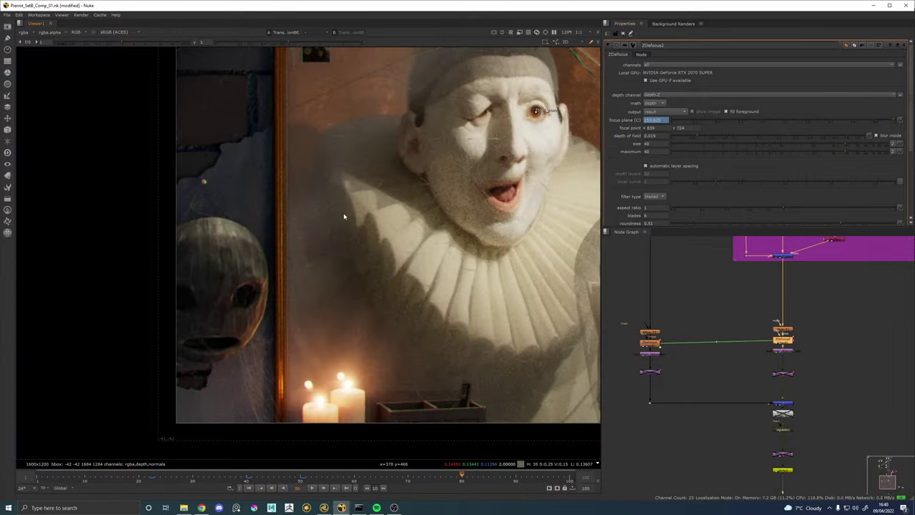
scroll(230, 302, "up", 3)
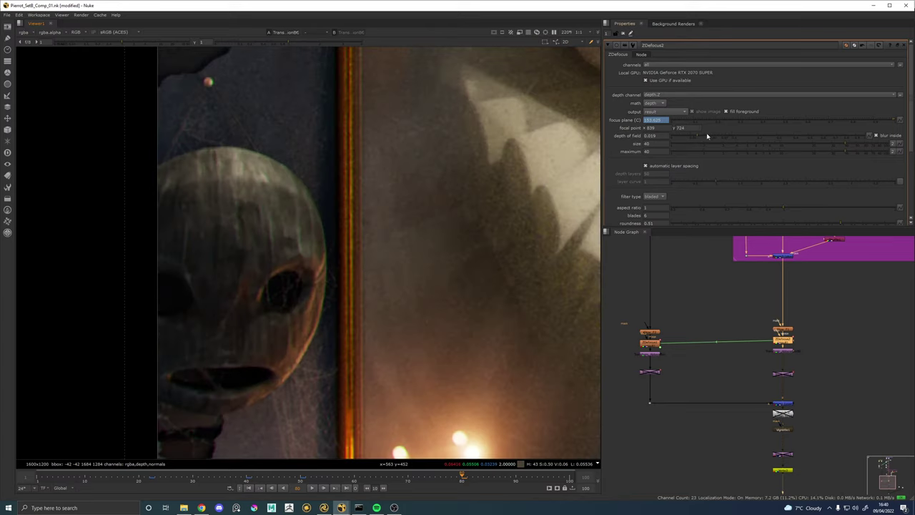
scroll(415, 301, "down", 5)
scroll(417, 266, "up", 3)
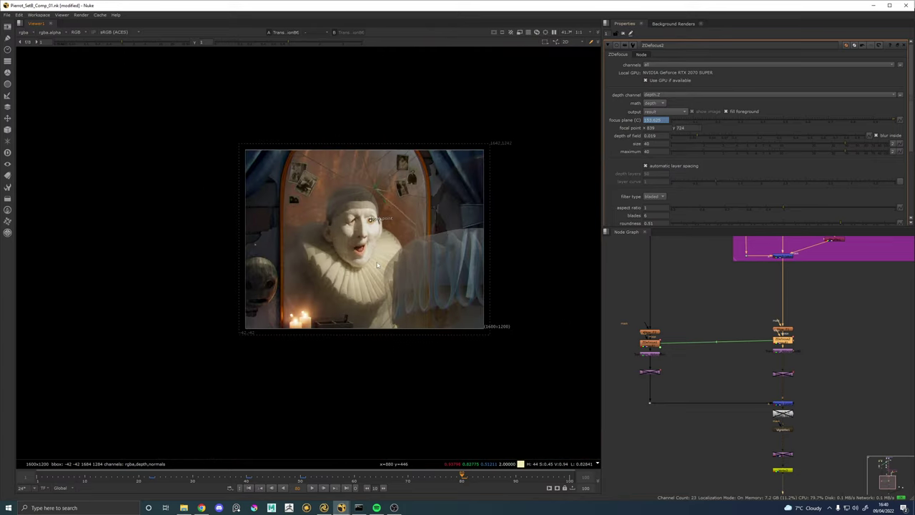
scroll(418, 266, "down", 1)
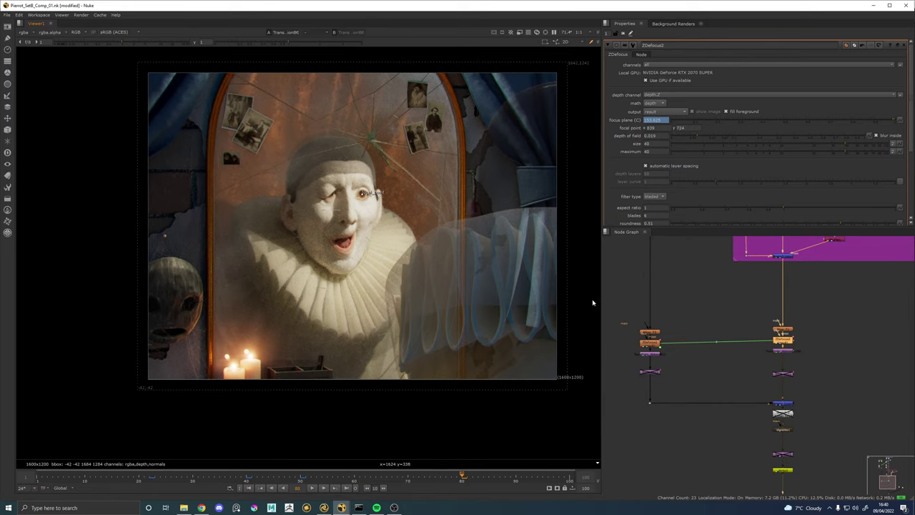
View the image at Merge1 and the final Write2 composite.
left_click(788, 405)
key("1")
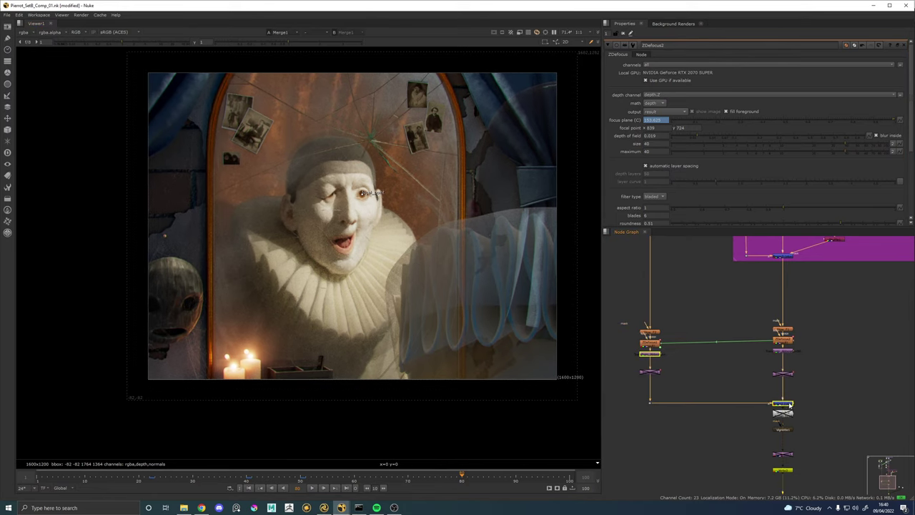
left_click(809, 426)
left_click_drag(808, 427, 785, 345)
left_click(754, 350)
key("1")
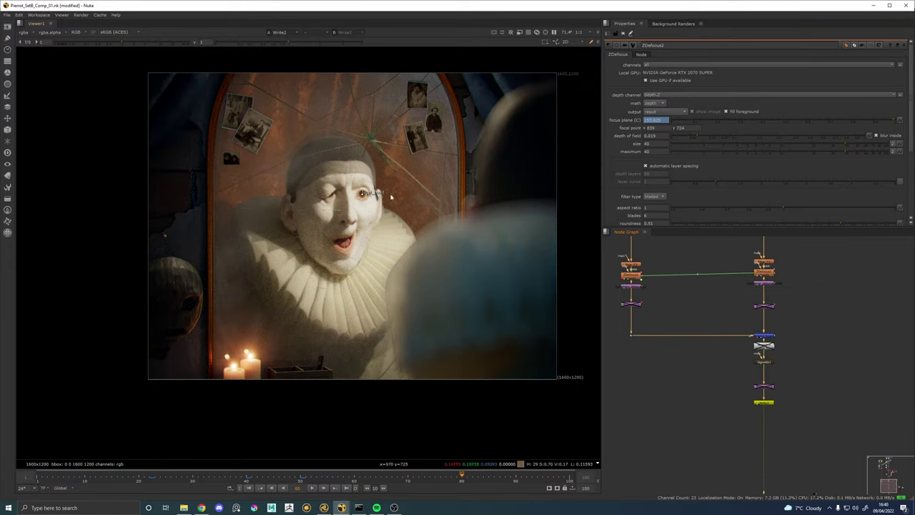
left_click_drag(392, 196, 395, 240)
left_click_drag(426, 274, 389, 240)
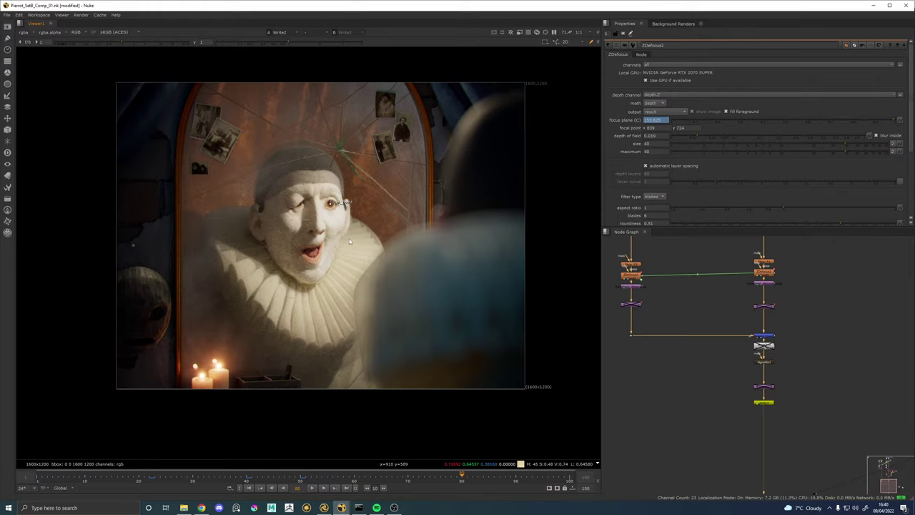
Copy the link of ZDefocus2's size and paste it as relative onto ZDefocus1's size.
scroll(352, 242, "up", 1)
scroll(348, 243, "up", 4)
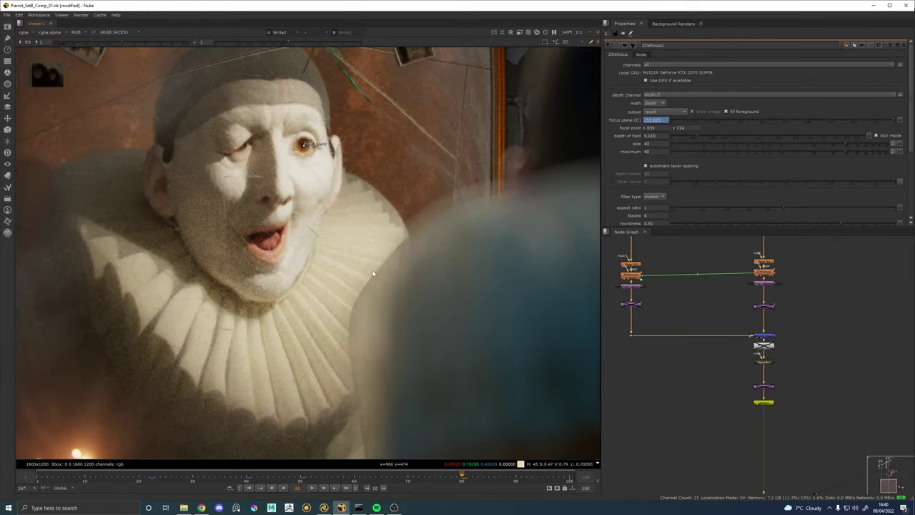
left_click(762, 275)
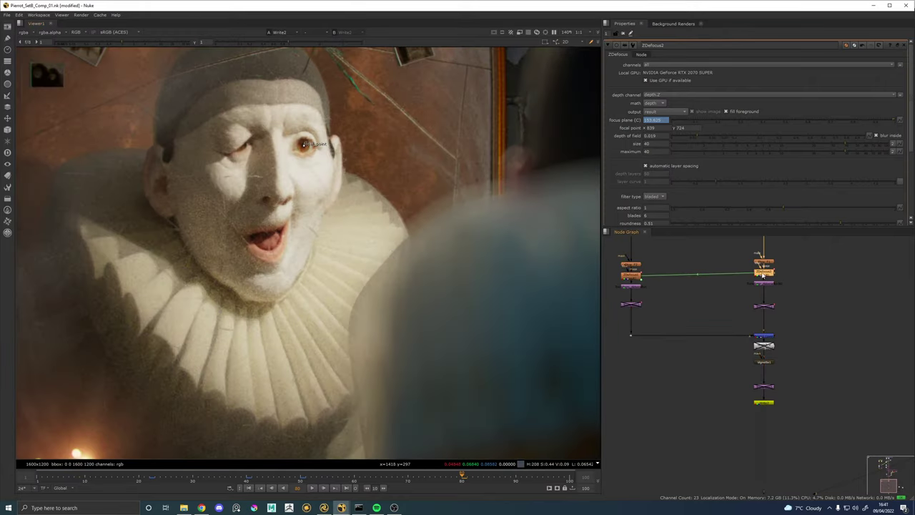
right_click(654, 144)
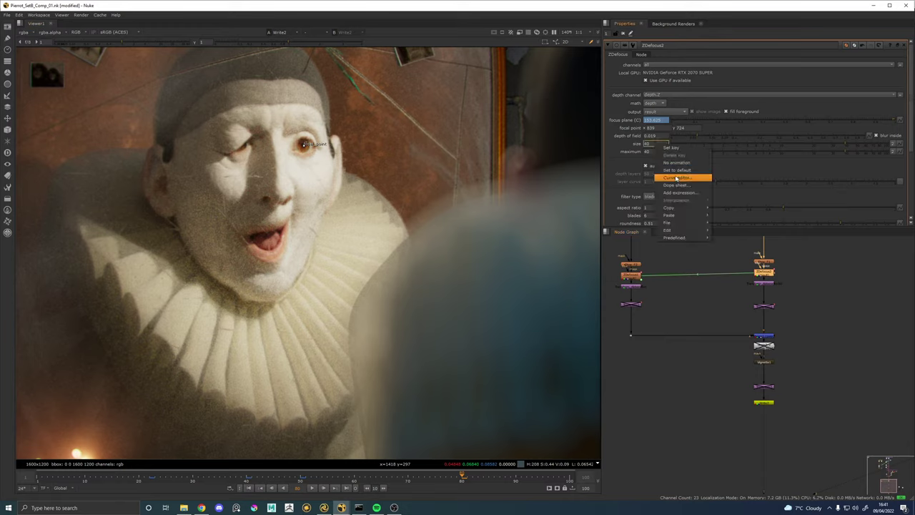
mouse_move(675, 208)
left_click(732, 222)
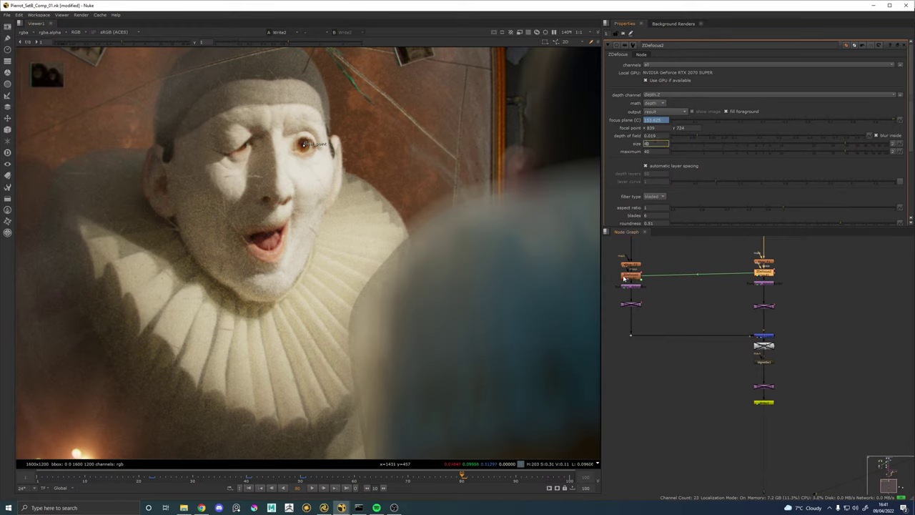
right_click(664, 144)
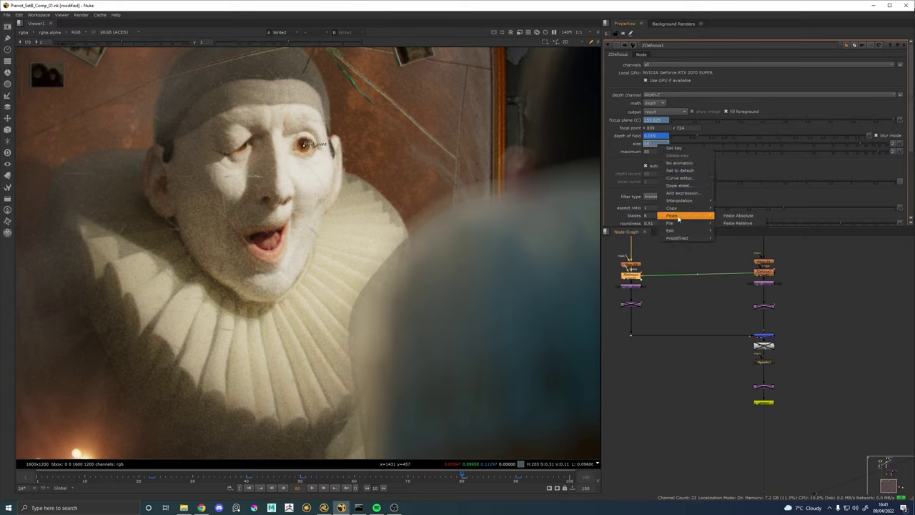
mouse_move(675, 216)
left_click(741, 224)
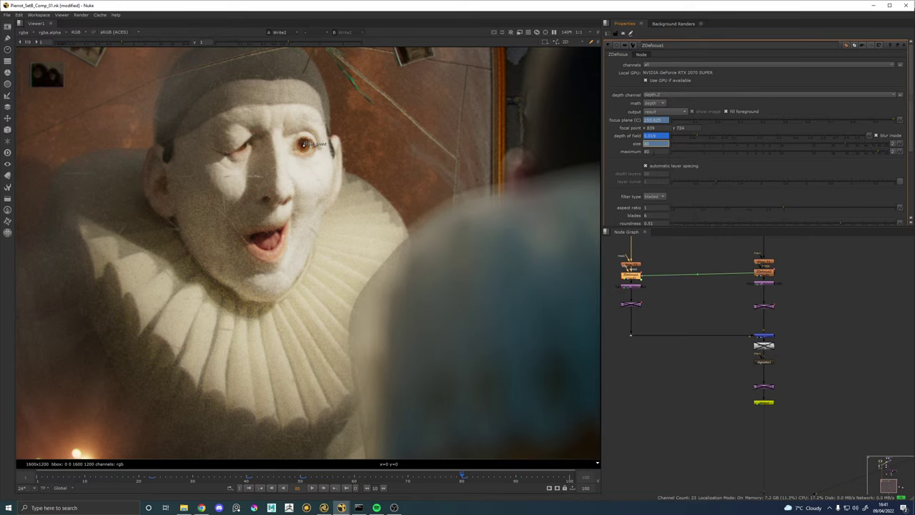
Link ZDefocus1's maximum to ZDefocus2's maximum by copying and pasting the value's link.
scroll(469, 232, "down", 3)
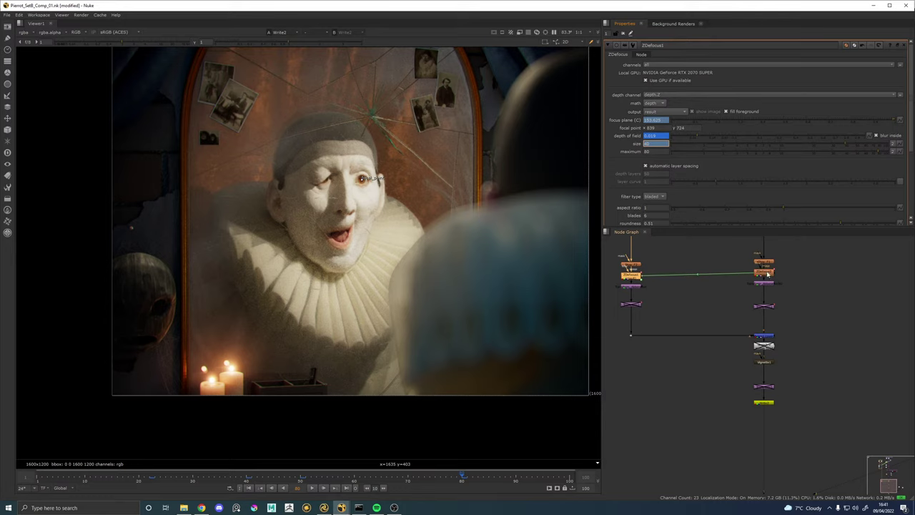
double_click(767, 273)
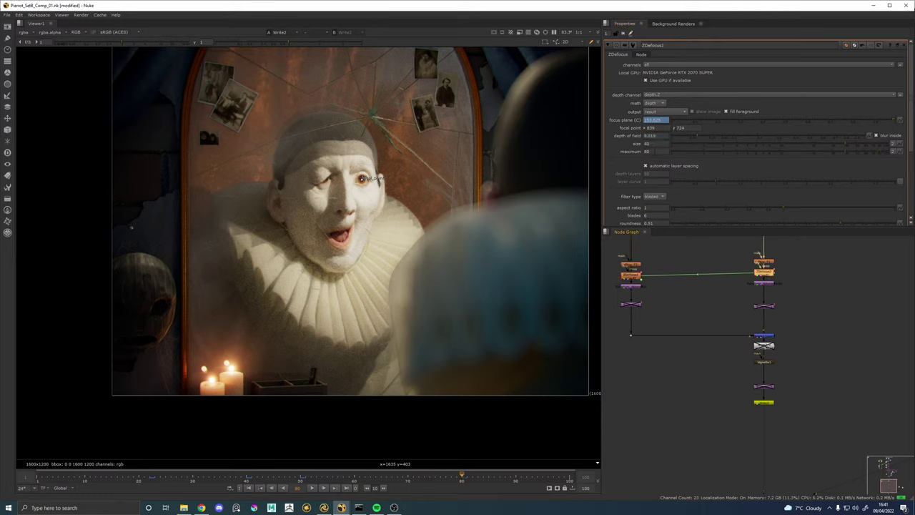
right_click(653, 152)
mouse_move(680, 216)
left_click(740, 232)
double_click(633, 277)
right_click(652, 150)
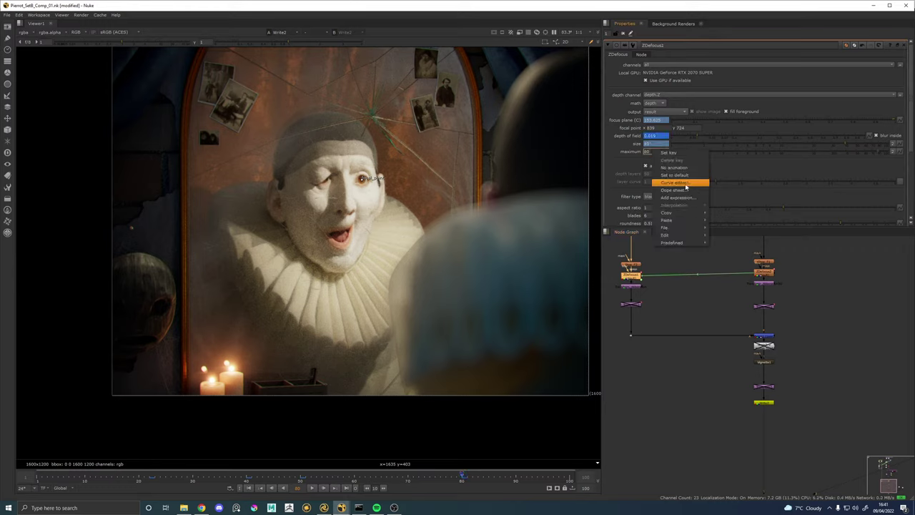
mouse_move(682, 220)
left_click(738, 231)
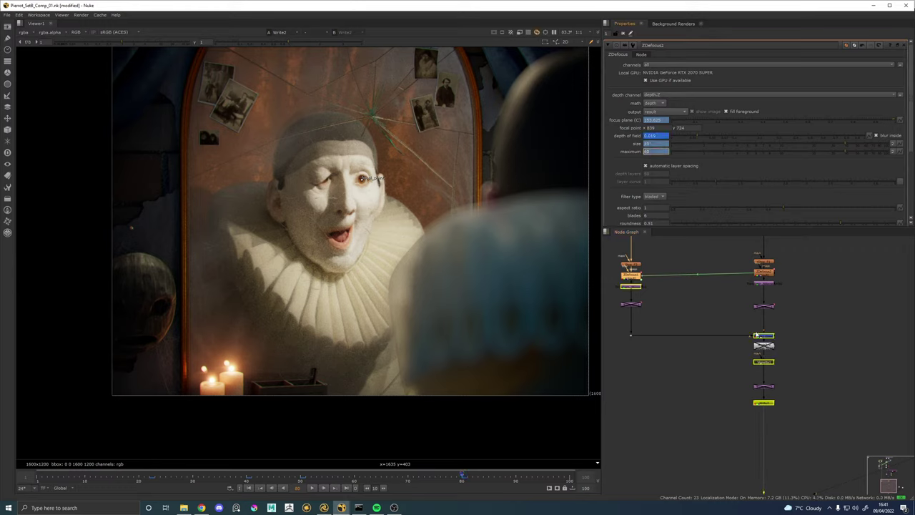
left_click(760, 412)
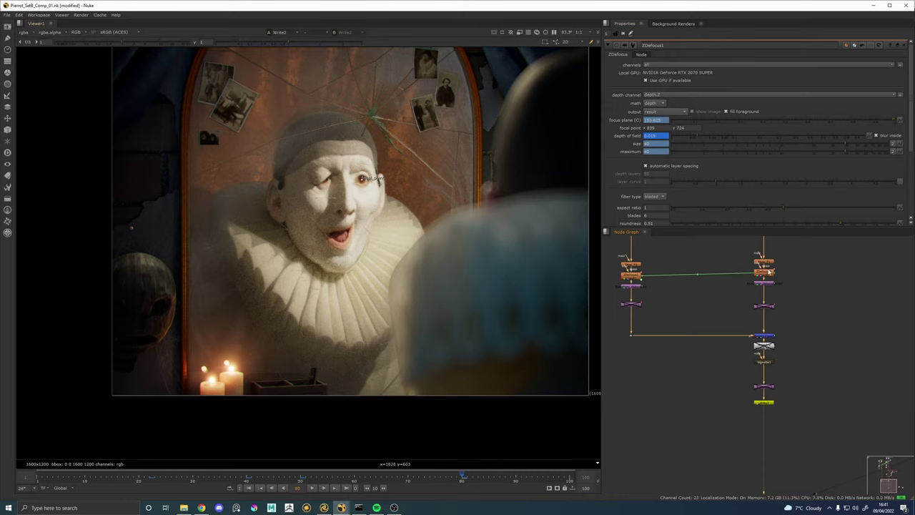
Set ZDefocus2's size to 21.8 and check the blur across the whole image.
left_click(768, 271)
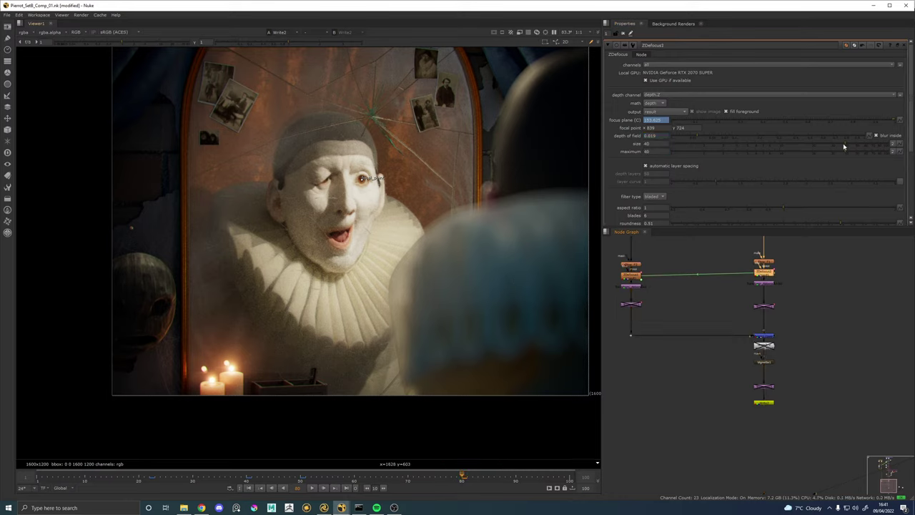
left_click_drag(848, 145, 810, 144)
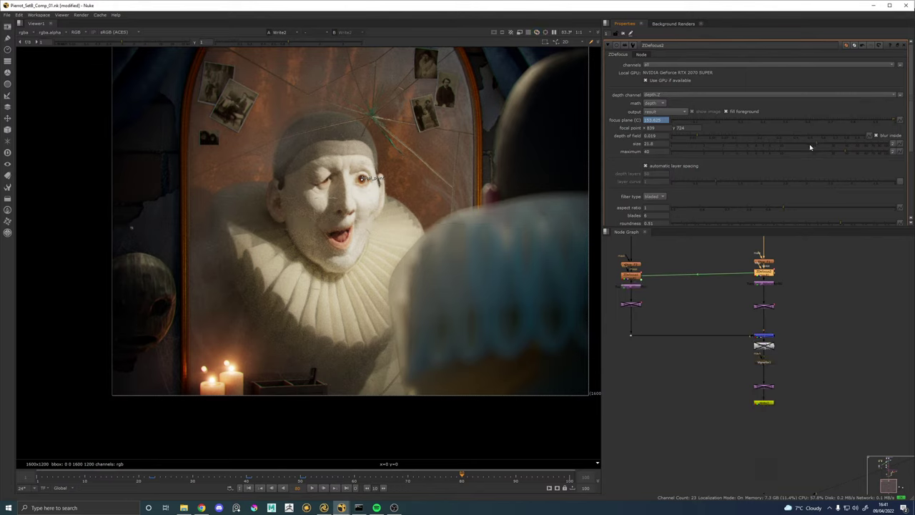
scroll(530, 172, "down", 3)
scroll(451, 209, "up", 2)
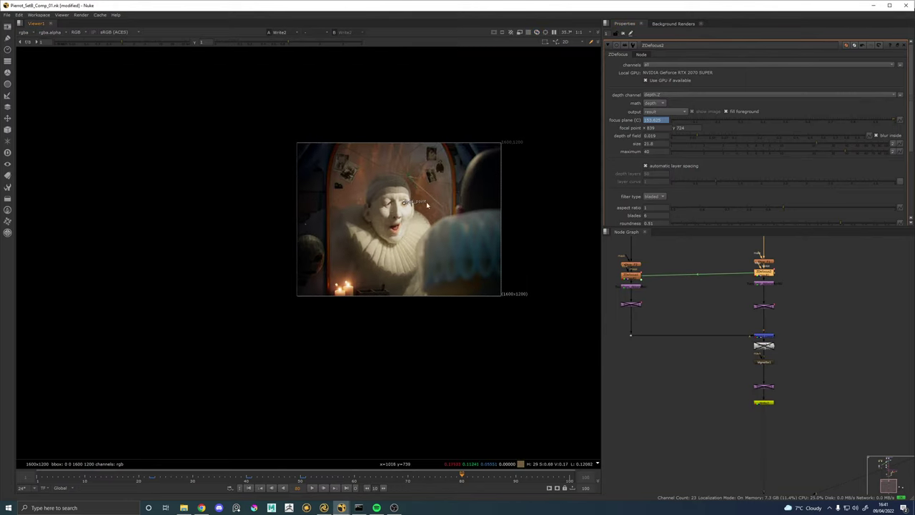
scroll(452, 209, "up", 1)
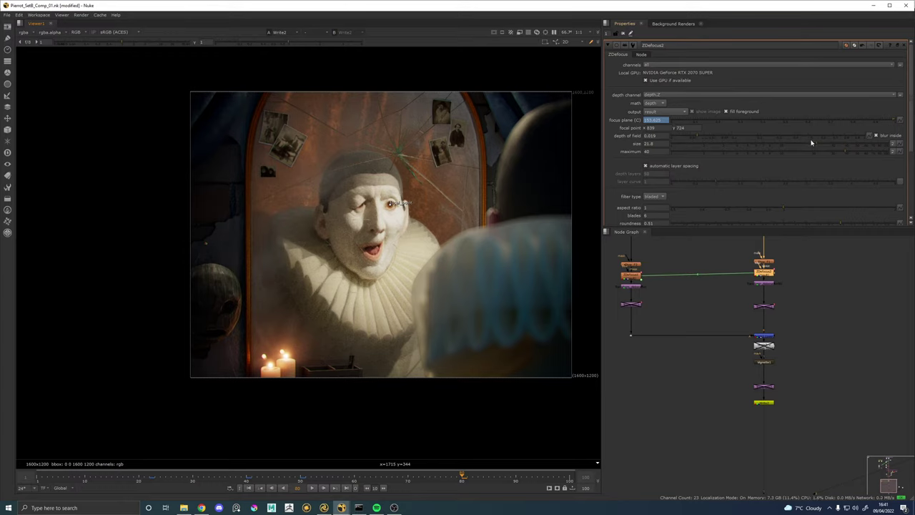
Set ZDefocus2's maximum to 60 and adjust its size to about 33.
left_click_drag(816, 145, 828, 145)
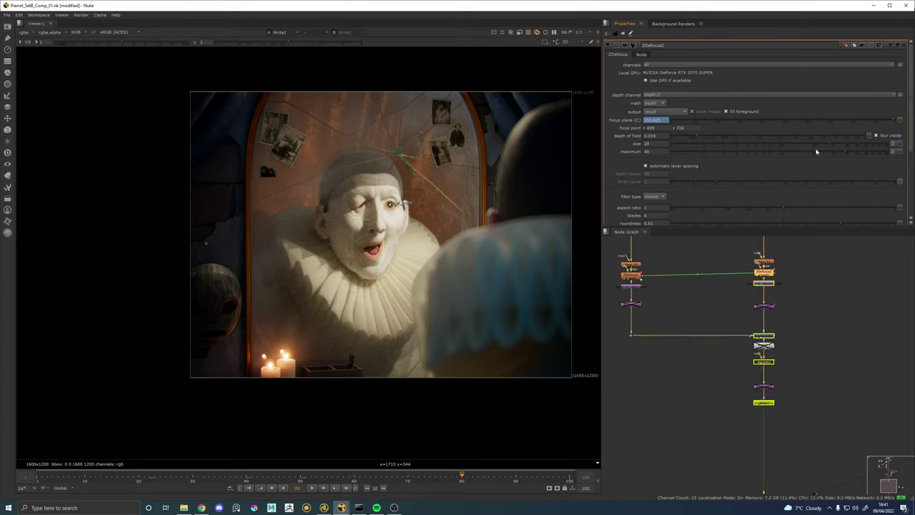
left_click_drag(655, 152, 623, 154)
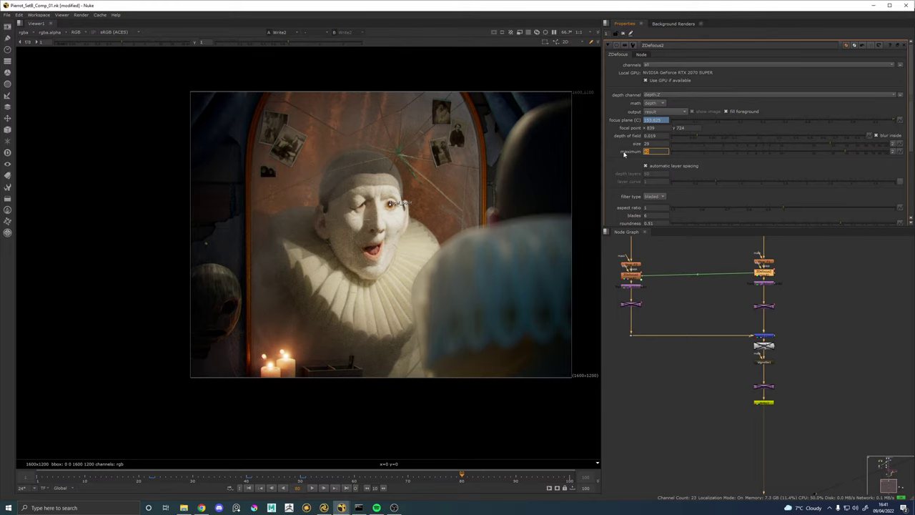
type("60")
key("Return")
left_click(854, 145)
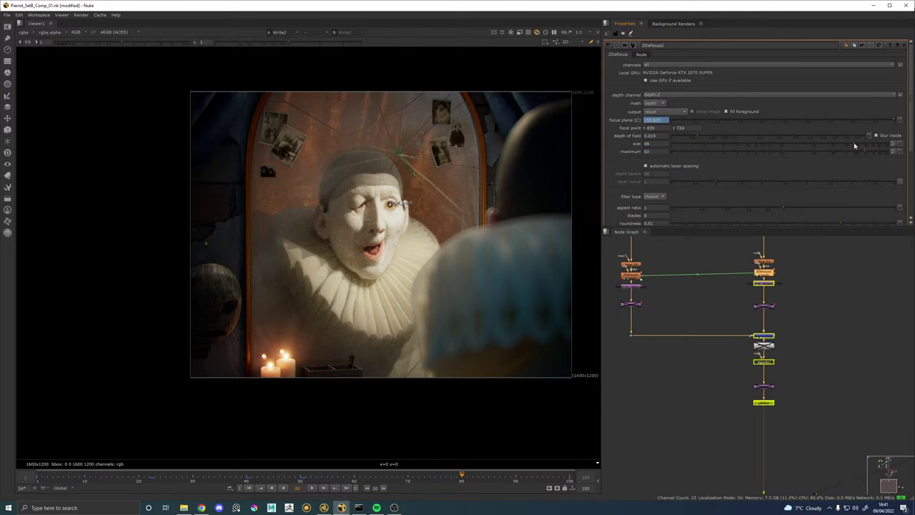
left_click_drag(853, 143, 836, 144)
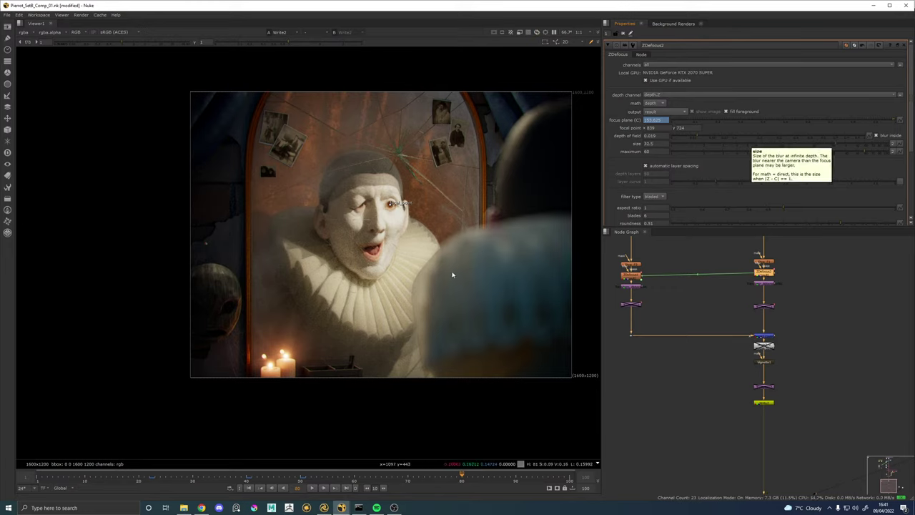
Open Write2's properties and examine the clown's eye and face up close in the final composite.
double_click(764, 402)
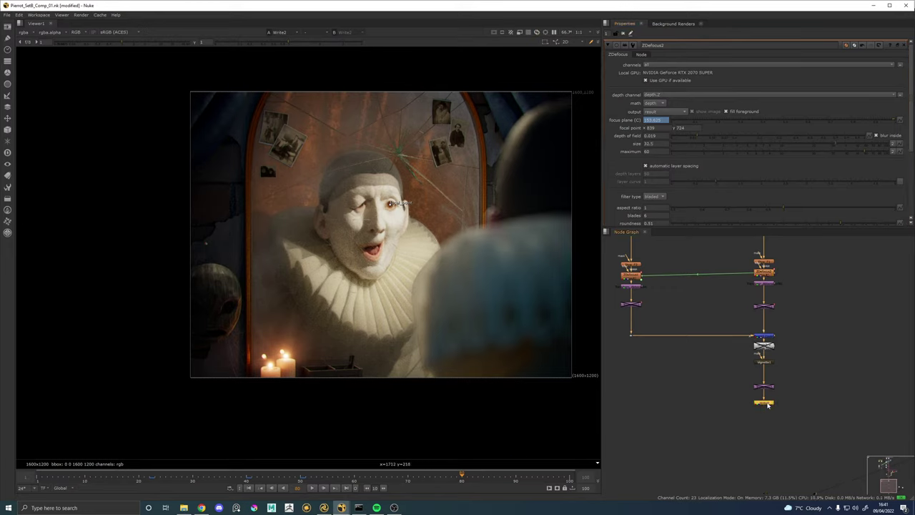
scroll(390, 209, "up", 6)
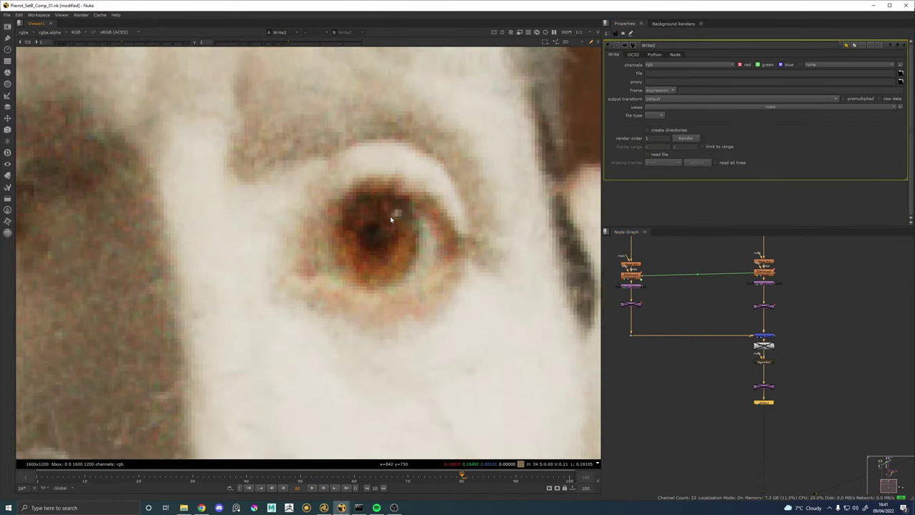
scroll(388, 210, "down", 5)
scroll(269, 221, "up", 5)
scroll(226, 372, "down", 3)
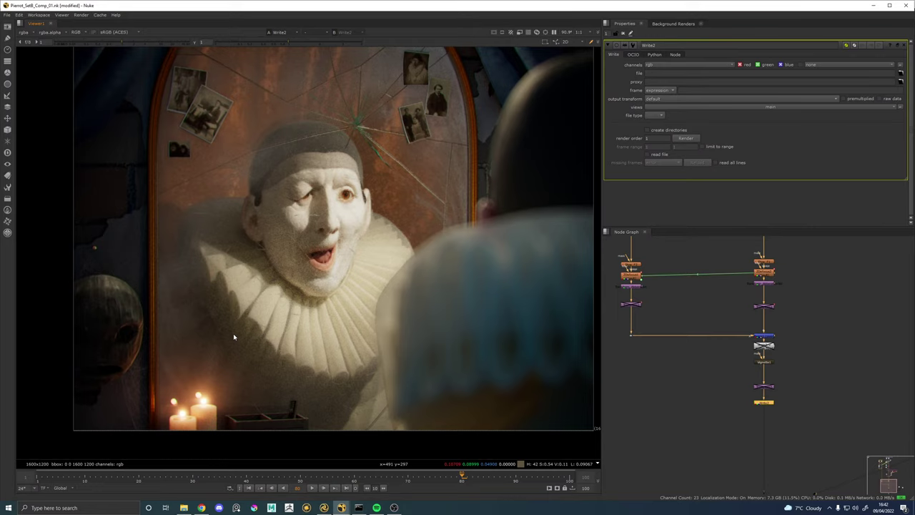
scroll(350, 195, "up", 4)
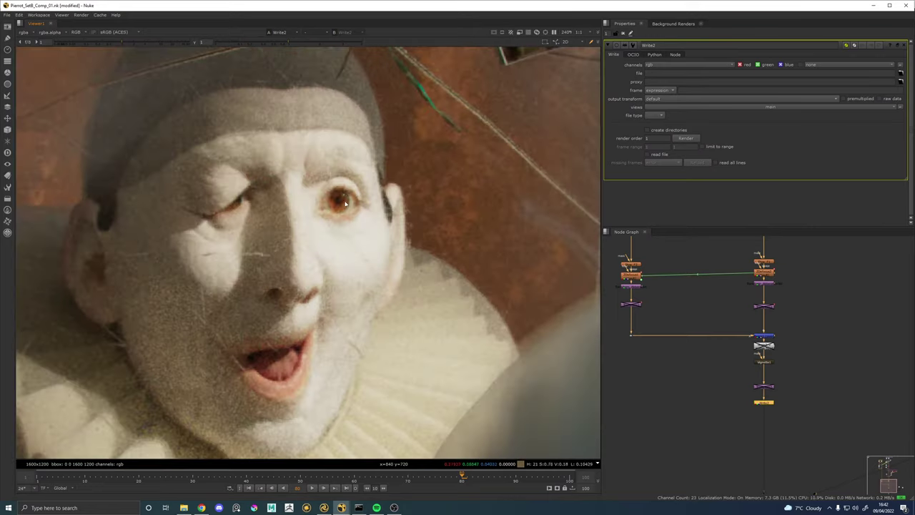
scroll(339, 193, "down", 2)
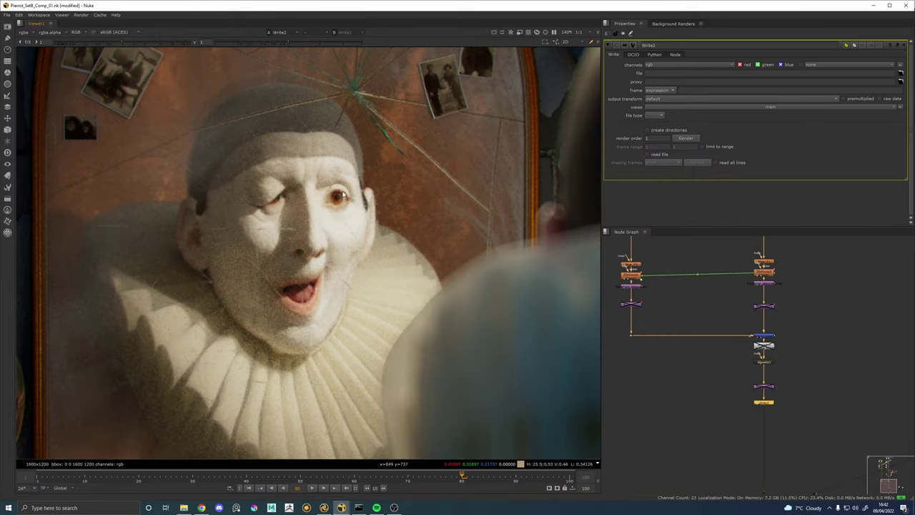
Examine the glow and blur around the candles in the final composite.
scroll(343, 195, "down", 4)
left_click_drag(190, 333, 286, 275)
scroll(285, 275, "up", 5)
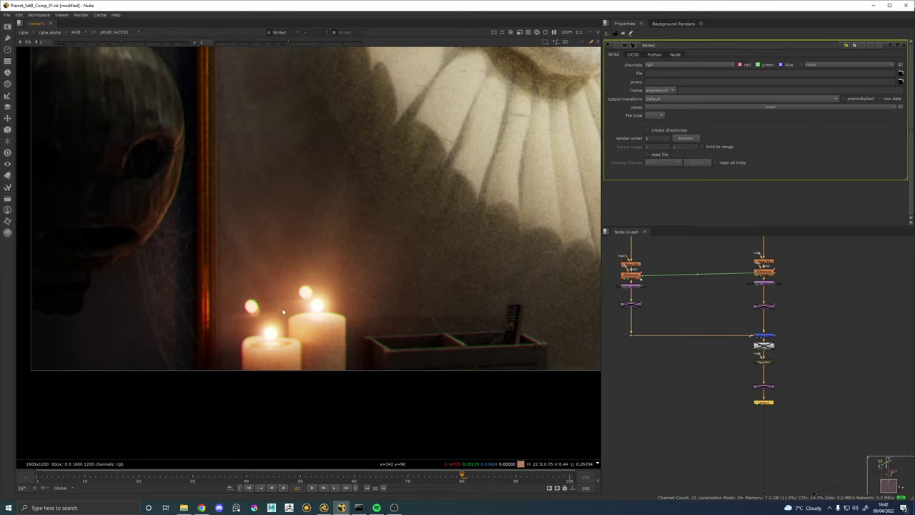
scroll(322, 317, "down", 5)
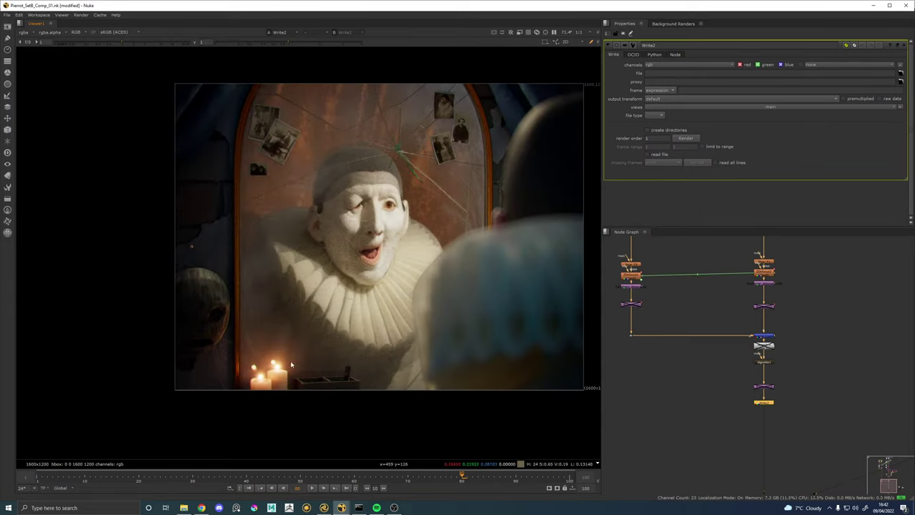
scroll(291, 365, "up", 6)
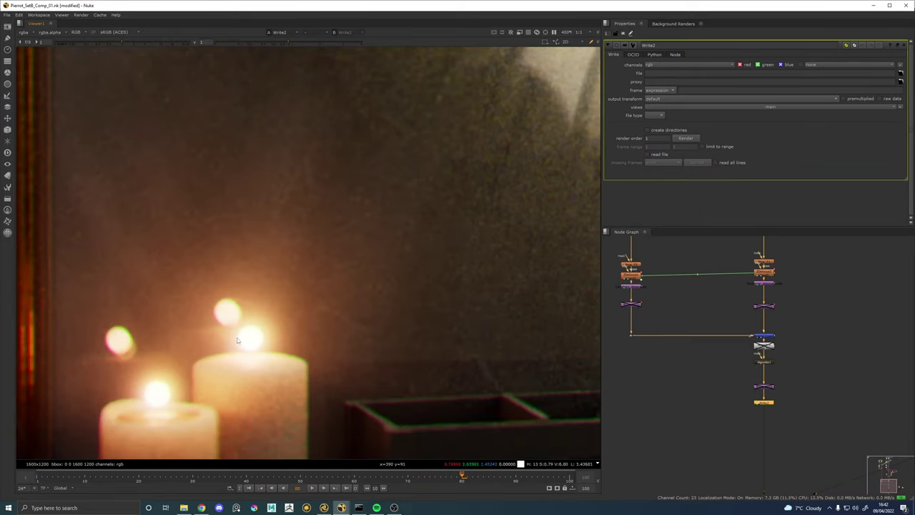
View the BG build output at Copy2 and examine the candles and their reflections before defocus.
scroll(715, 300, "up", 8)
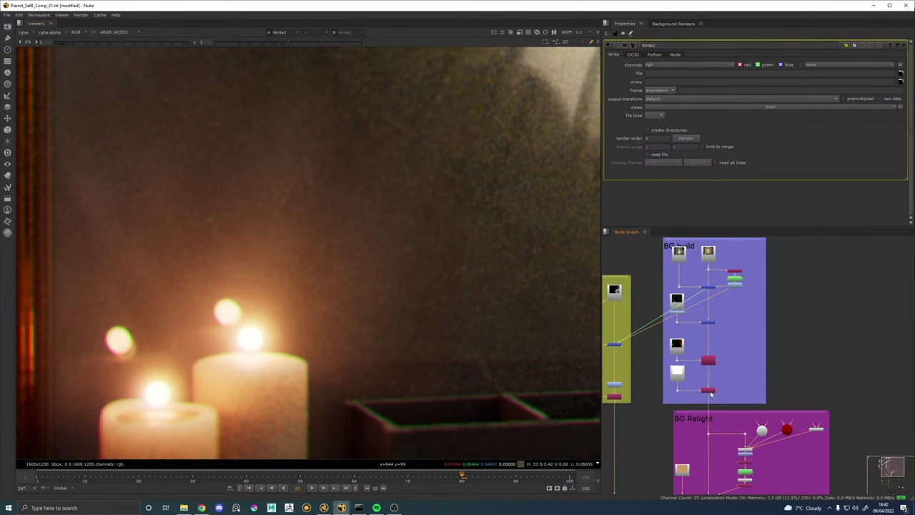
left_click(710, 393)
key("1")
scroll(243, 319, "down", 2)
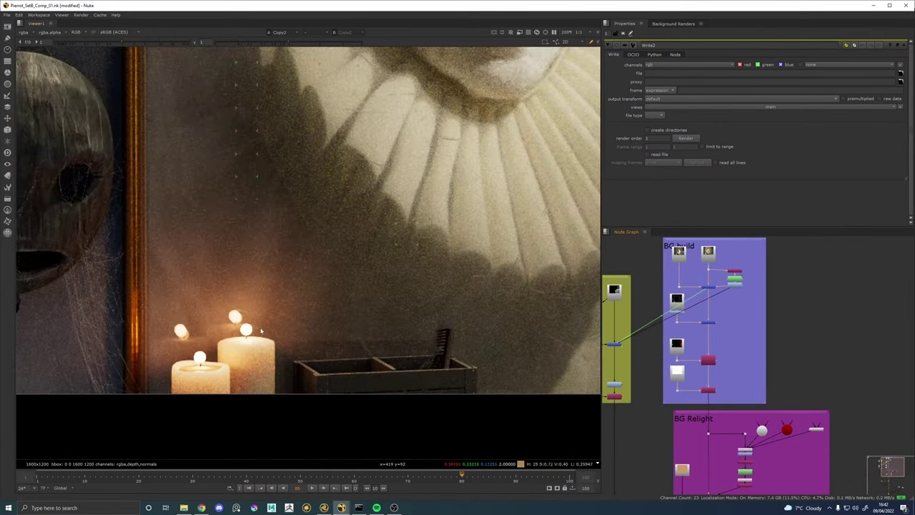
left_click_drag(261, 331, 259, 259)
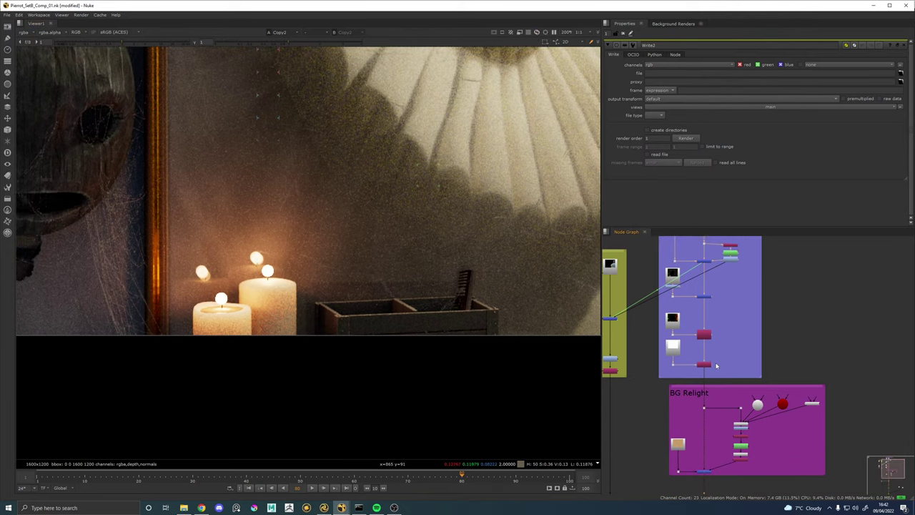
View the merge at the end of the BG Relight group and examine the candles up close.
scroll(715, 367, "down", 3)
scroll(715, 367, "down", 2)
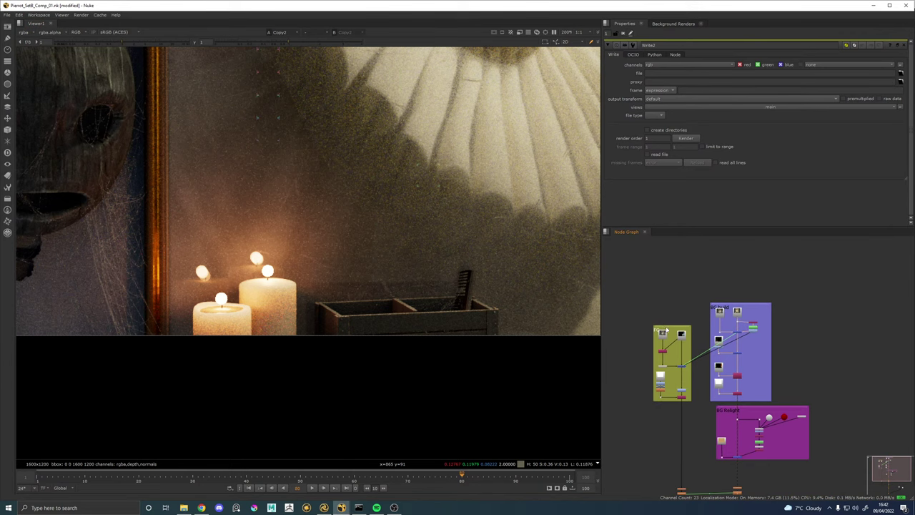
left_click(738, 457)
key("1")
scroll(334, 208, "down", 3)
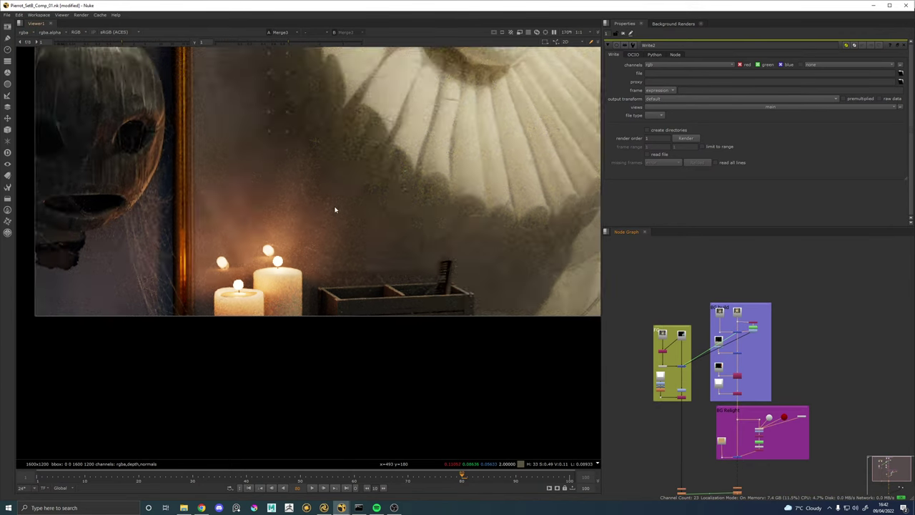
scroll(332, 208, "up", 5)
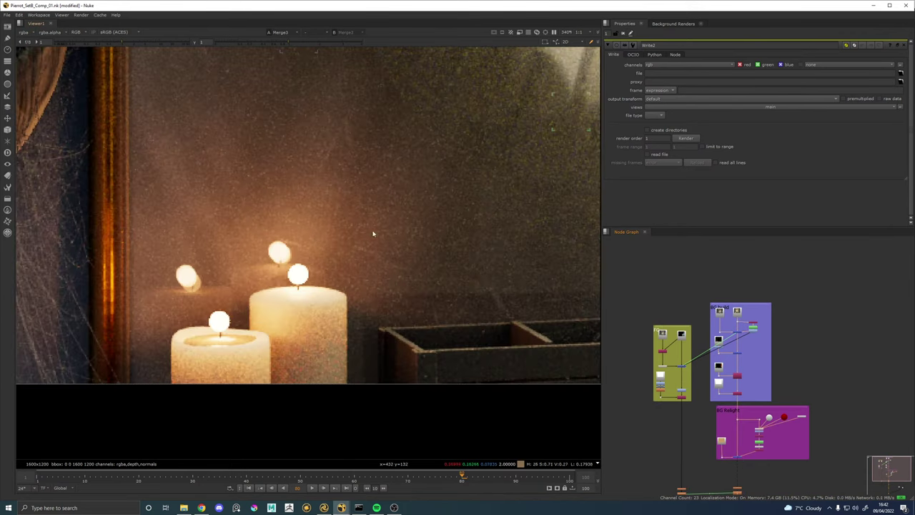
left_click_drag(793, 442, 780, 315)
scroll(725, 359, "up", 4)
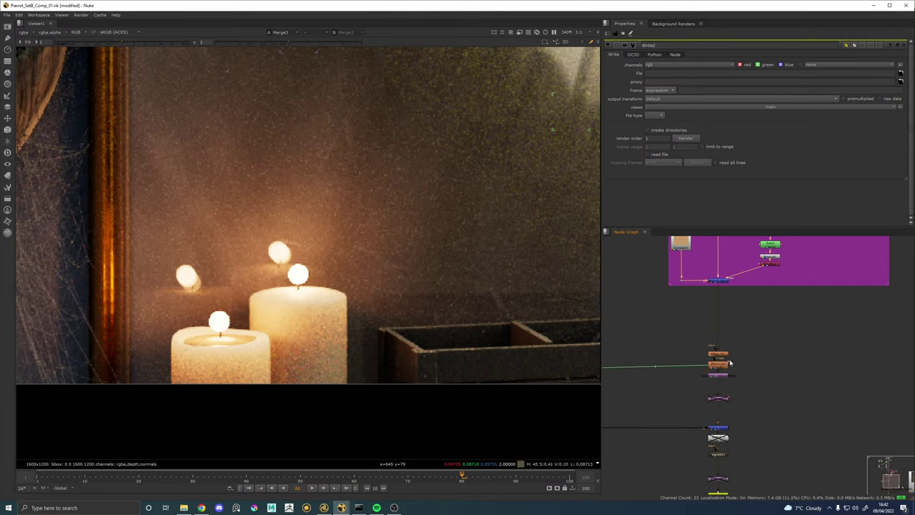
scroll(729, 364, "down", 8)
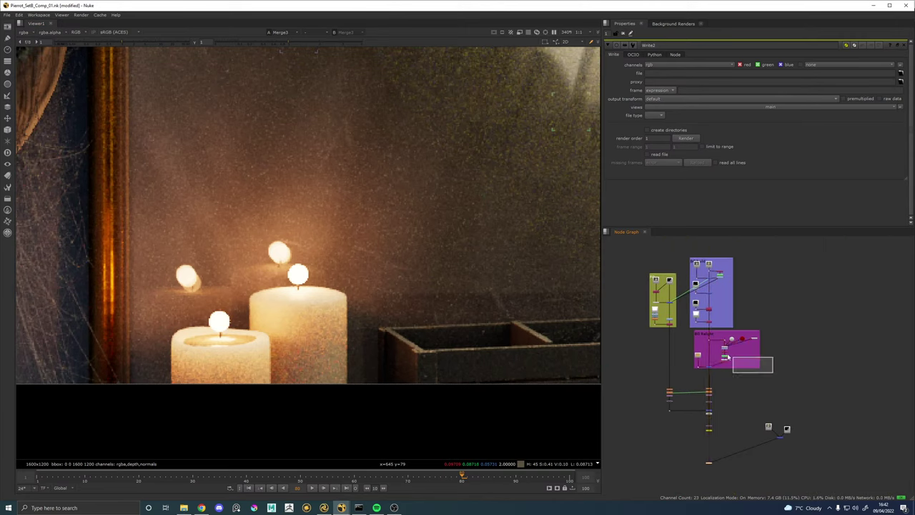
View the final composite at Write2 and examine the glow and defocus on the candles.
left_click_drag(732, 356, 661, 253)
scroll(700, 380, "up", 2)
scroll(700, 381, "up", 3)
left_click_drag(702, 386, 707, 343)
scroll(719, 369, "up", 4)
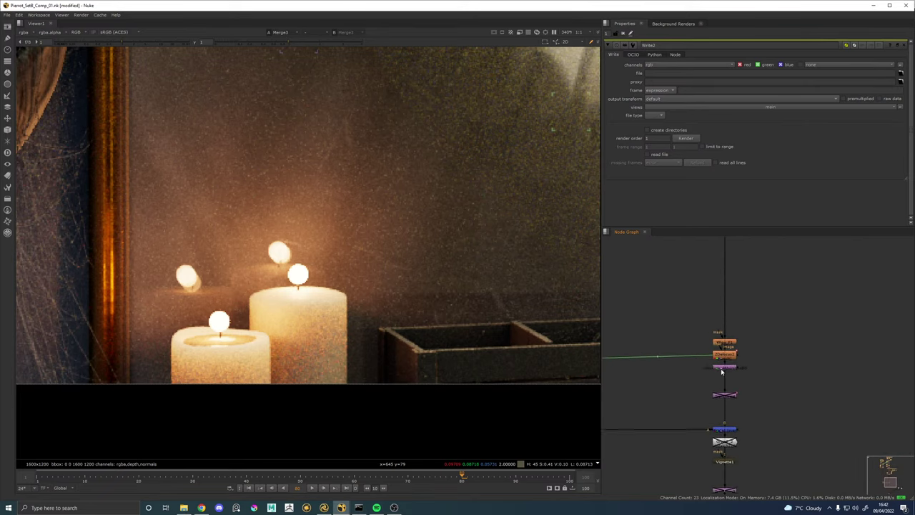
left_click_drag(796, 416, 810, 241)
key("1")
scroll(843, 417, "down", 5)
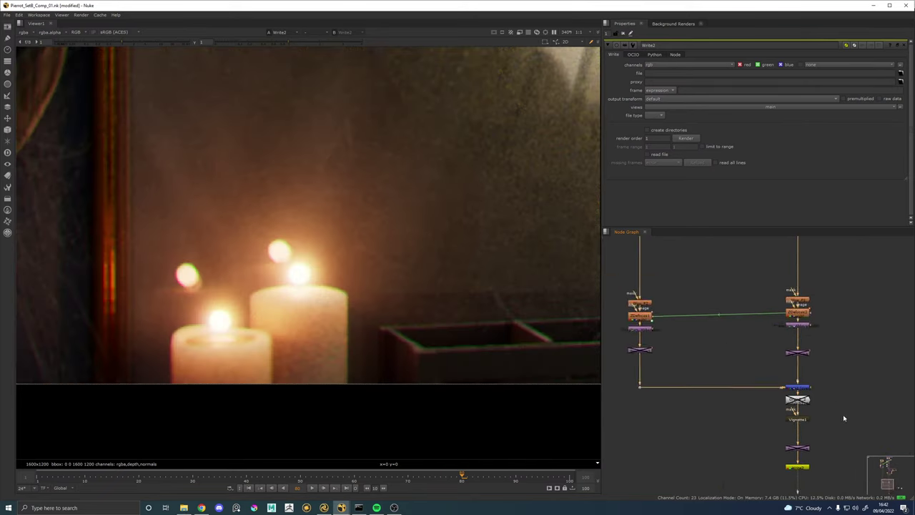
Enclose the glow, ZDefocus, aberration and disabled nodes of both branches above the merge in a new backdrop.
left_click_drag(633, 299, 817, 386)
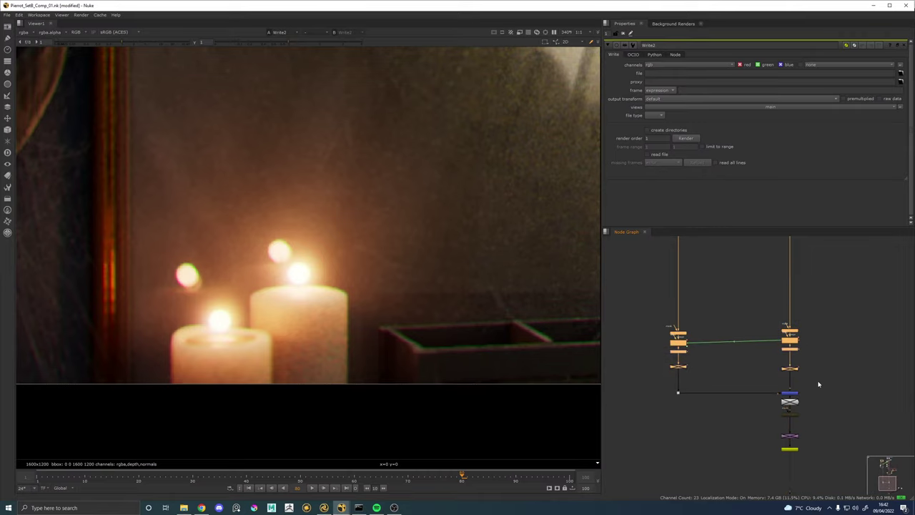
key("Tab")
type("bac")
key("Return")
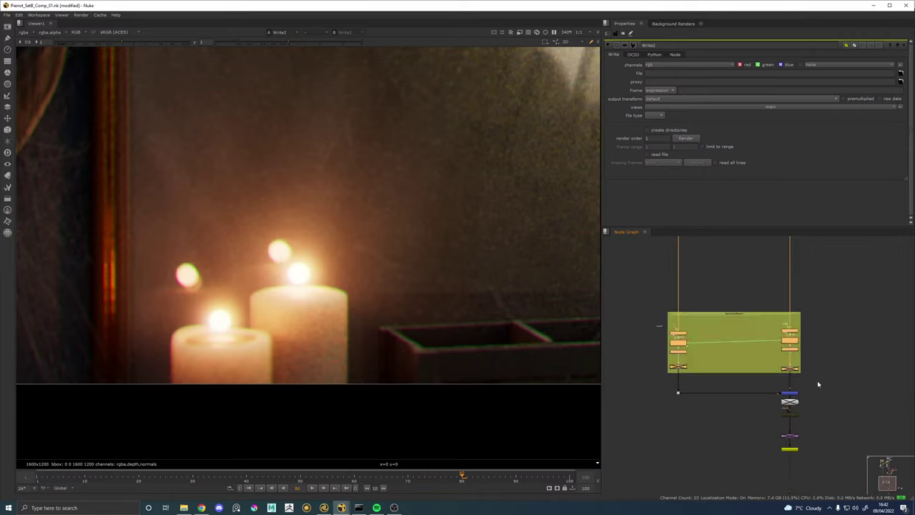
Label the new backdrop "Lens effects".
double_click(741, 316)
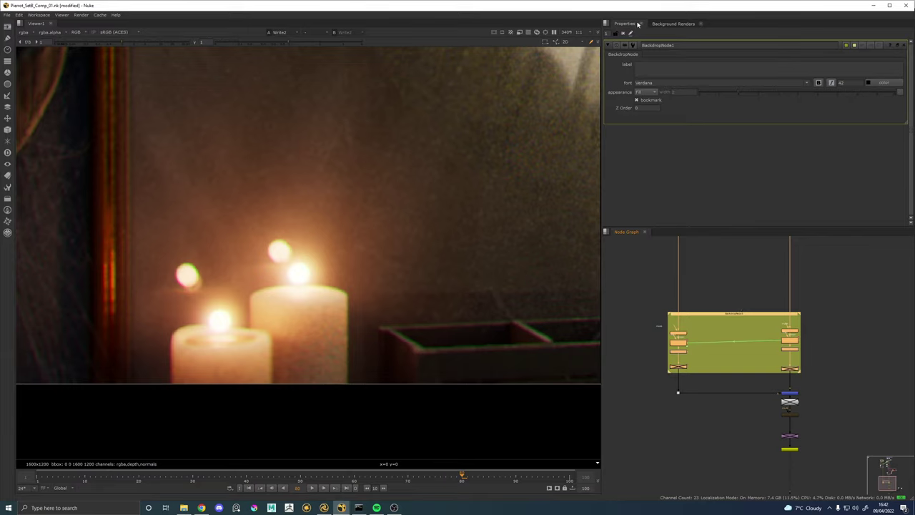
type("Lens effects")
scroll(805, 312, "up", 5)
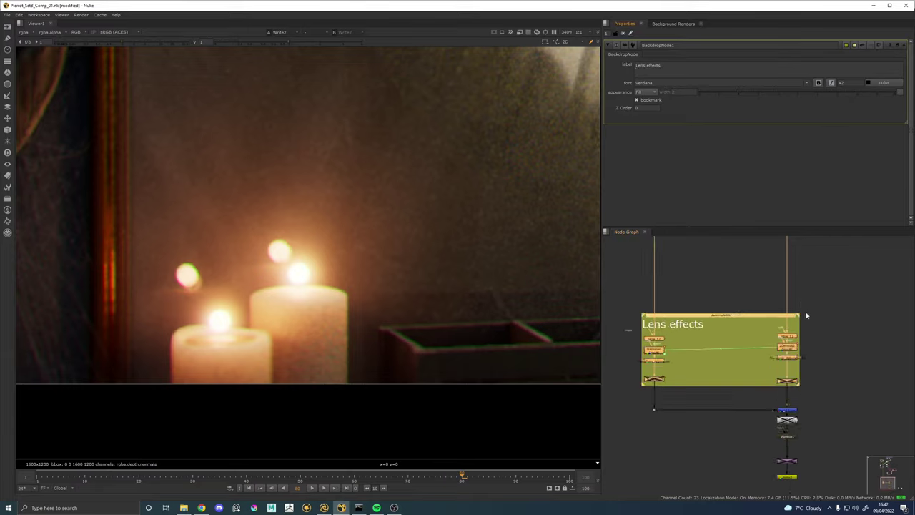
Delete the disabled nodes below the aberration transforms in both branches of the Lens effects backdrop.
left_click(799, 412)
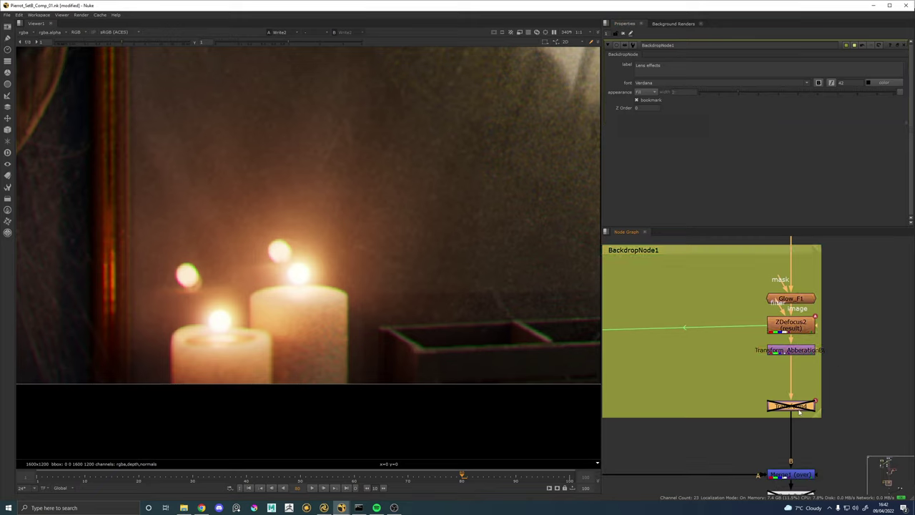
key("Delete")
scroll(783, 401, "down", 2)
left_click_drag(636, 397, 691, 381)
left_click(778, 387)
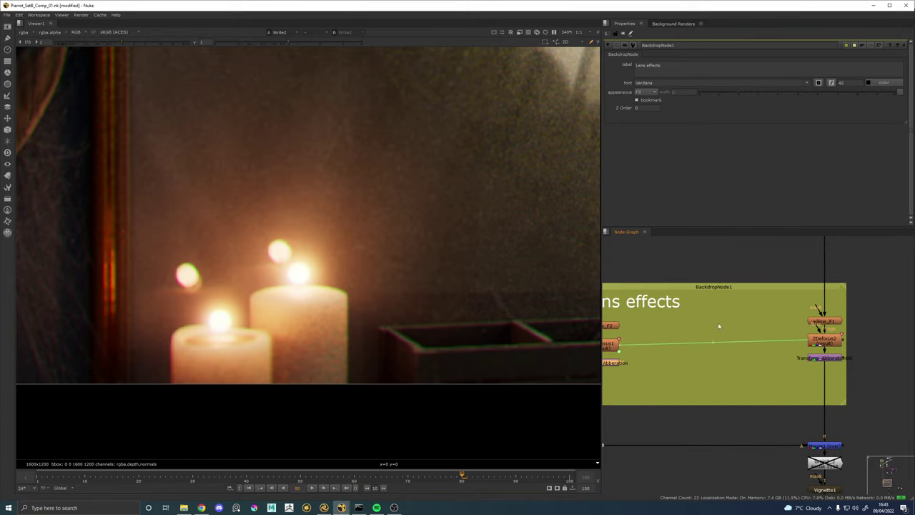
scroll(793, 326, "down", 2)
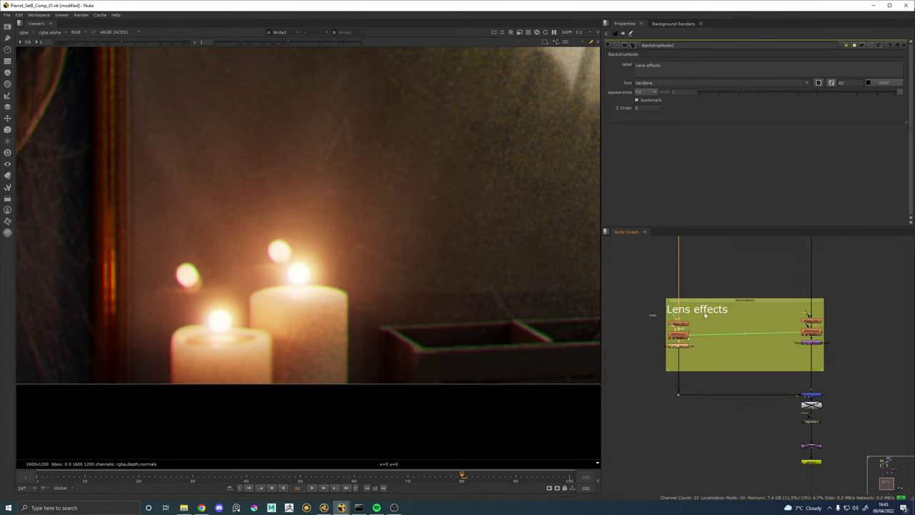
Examine the clown's ruff and the blurred foreground edge overlapping it in the final composite.
scroll(398, 212, "down", 4)
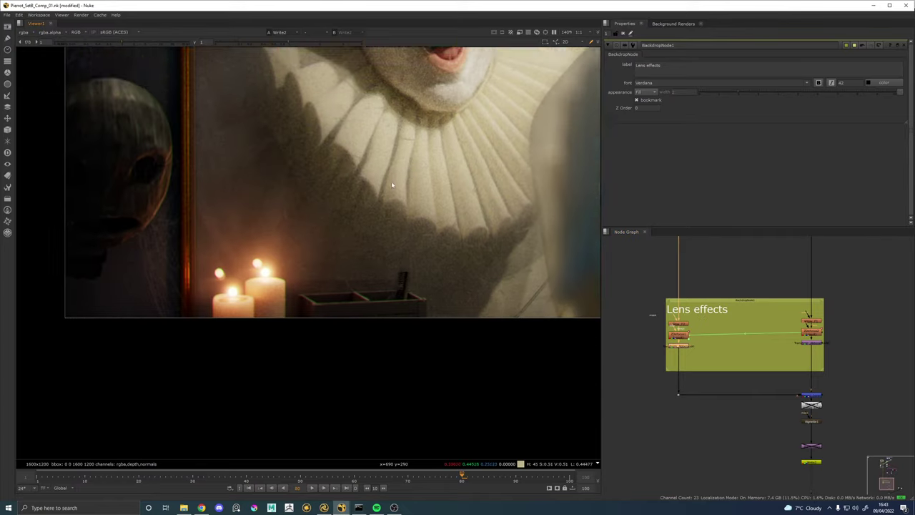
scroll(391, 181, "up", 2)
scroll(427, 194, "up", 3)
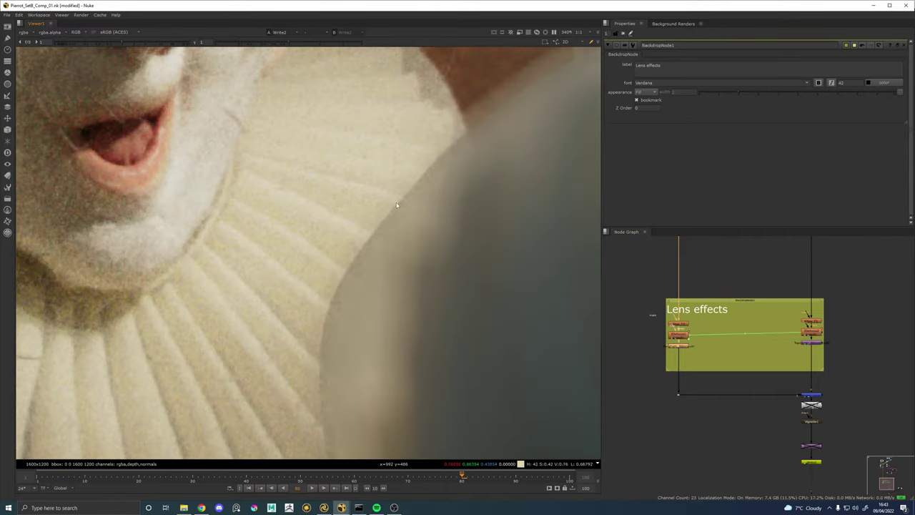
scroll(393, 207, "down", 2)
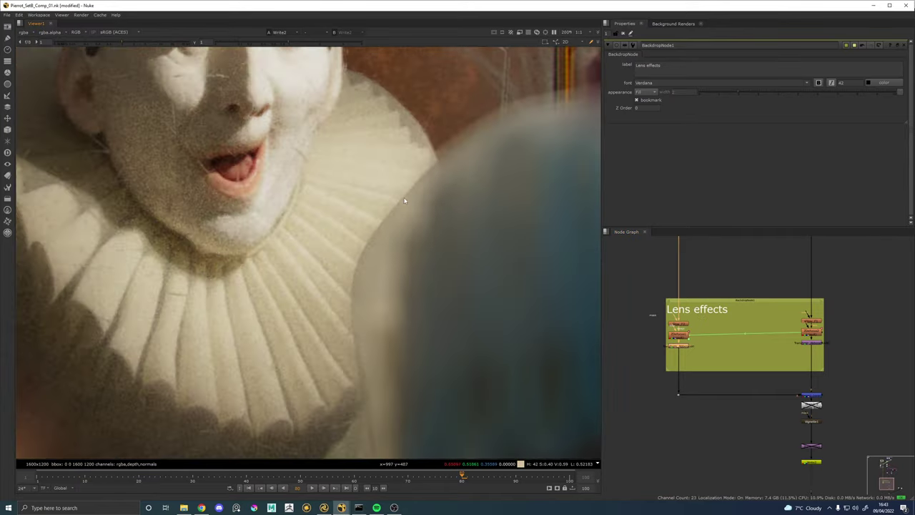
View the raw Read10 render in the FG group to examine the foreground edge before defocus.
scroll(705, 266, "down", 2)
left_click_drag(706, 266, 734, 436)
left_click_drag(743, 324, 722, 451)
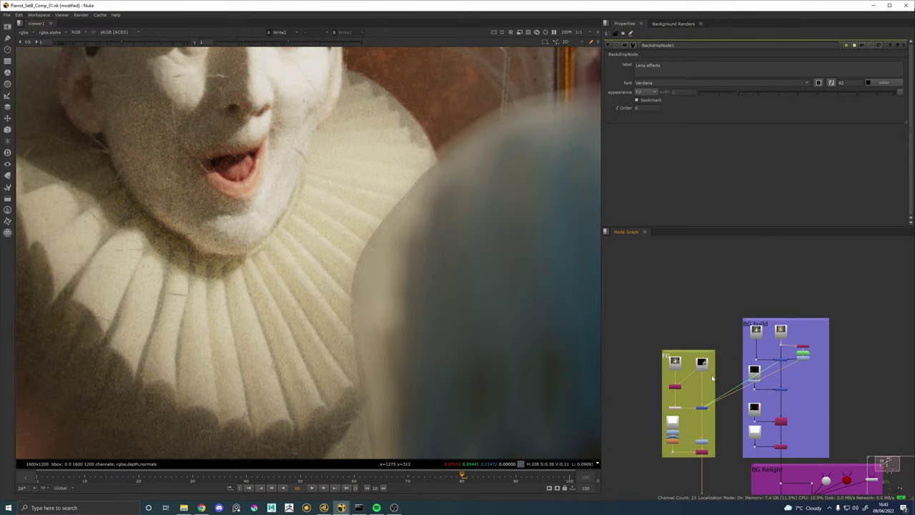
scroll(704, 369, "up", 4)
key("2")
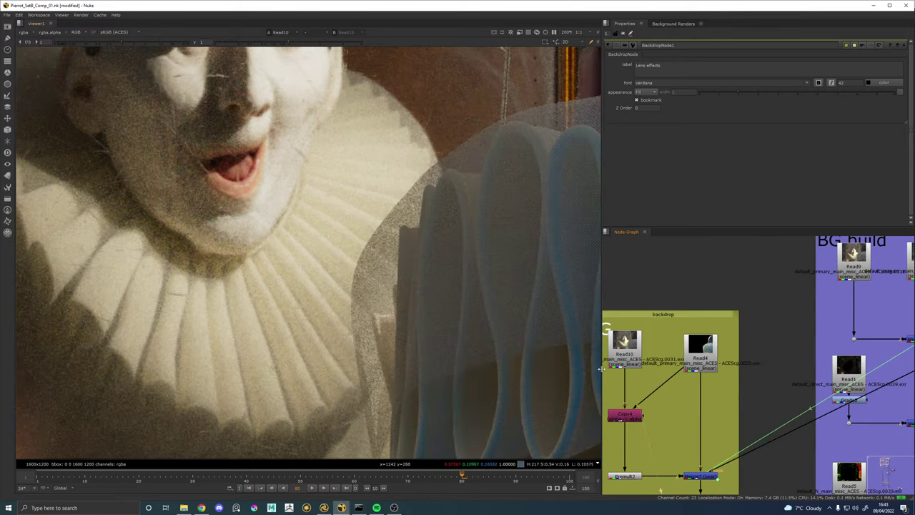
View the Read4 render and the final Write node's output, and examine the whole composite frame.
key("1")
scroll(783, 443, "down", 4)
left_click_drag(783, 445, 673, 292)
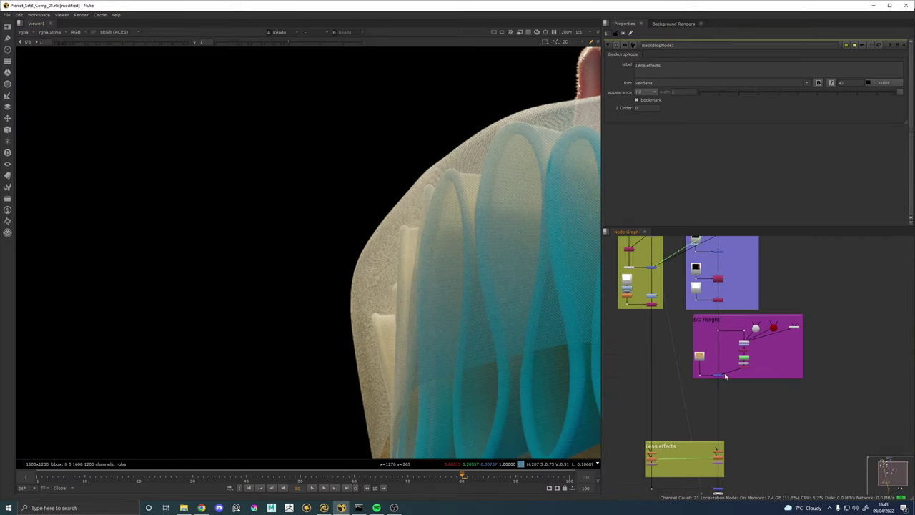
left_click_drag(724, 374, 718, 259)
scroll(712, 412, "up", 3)
left_click(712, 410)
key("1")
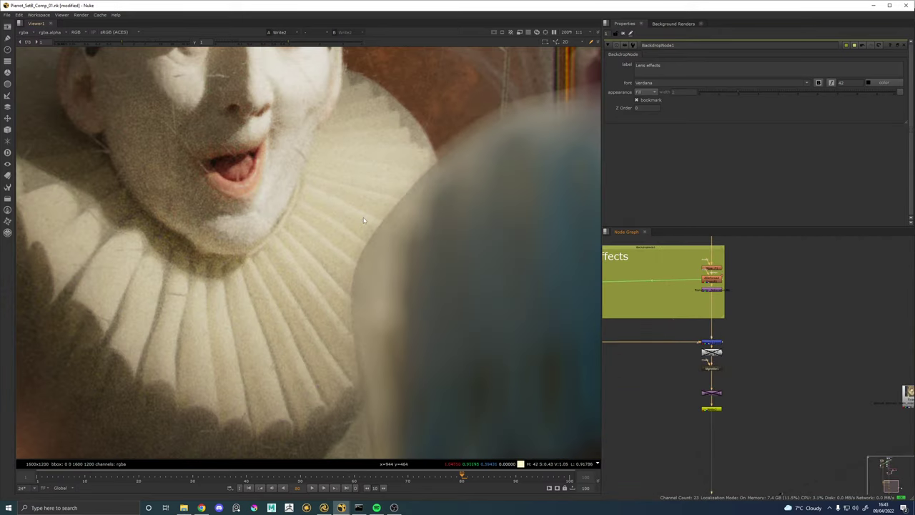
scroll(407, 195, "down", 4)
left_click_drag(319, 158, 325, 222)
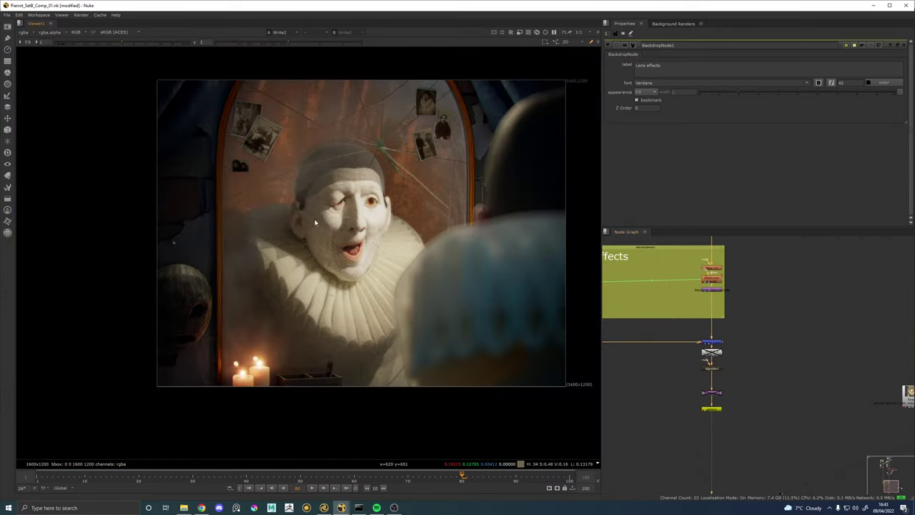
scroll(327, 223, "up", 1)
Examine the node graph around the BG Relight and Lens effects backdrops.
scroll(755, 345, "down", 3)
left_click_drag(727, 298, 716, 351)
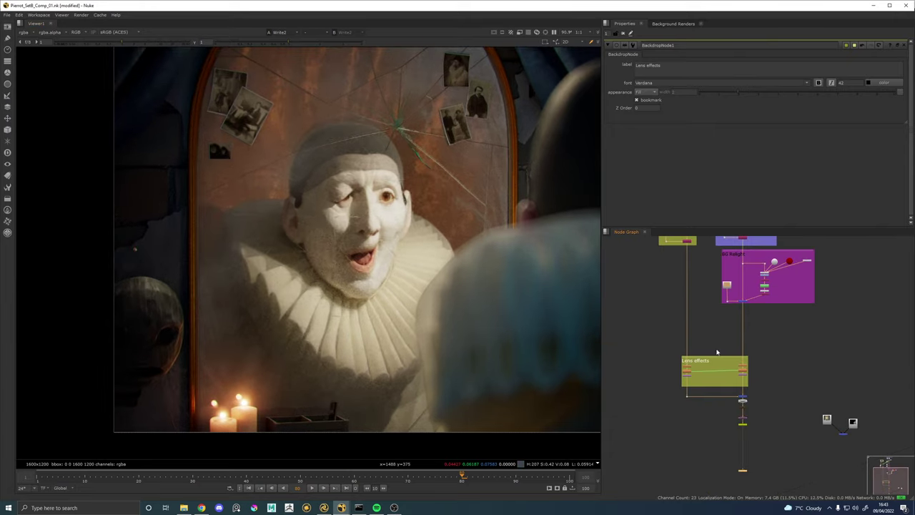
left_click_drag(772, 301, 767, 373)
scroll(754, 383, "up", 4)
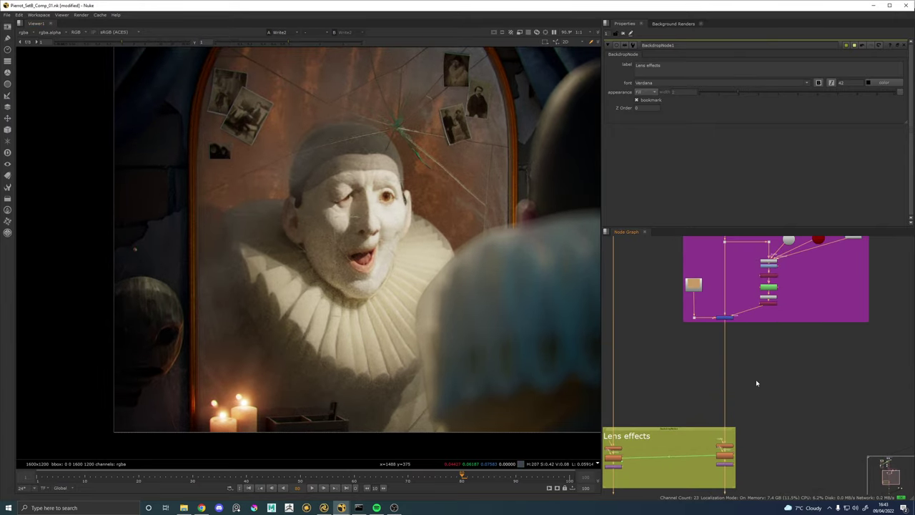
scroll(756, 384, "down", 4)
left_click_drag(790, 442, 757, 343)
scroll(756, 342, "down", 1)
mouse_move(839, 424)
left_mouse_down()
mouse_move(633, 253)
mouse_move(633, 299)
mouse_move(838, 429)
left_mouse_up()
left_click(686, 315)
scroll(702, 314, "up", 1)
left_click_drag(696, 312, 697, 333)
left_click(729, 288)
scroll(730, 287, "up", 2)
scroll(725, 289, "up", 2)
Try an IDistort node on the main pipe between BG Relight and Lens effects, and delete it again.
key("Tab")
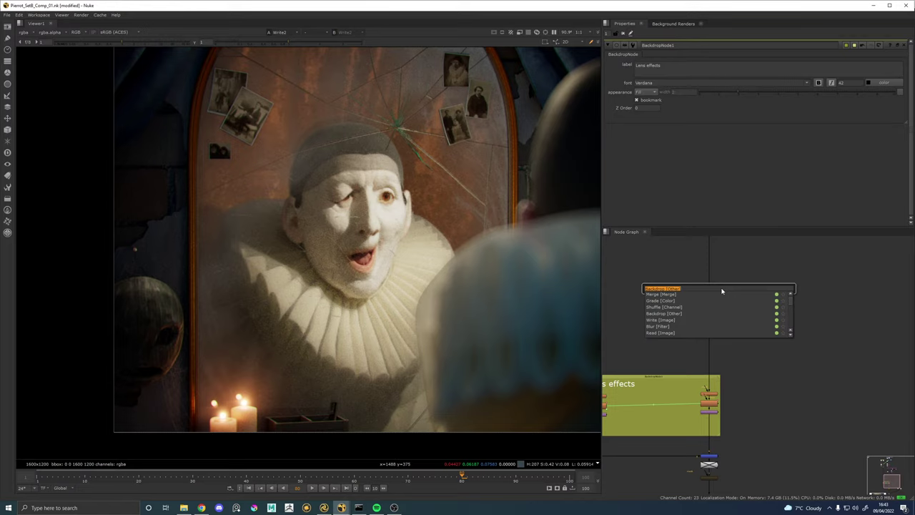
type("dis")
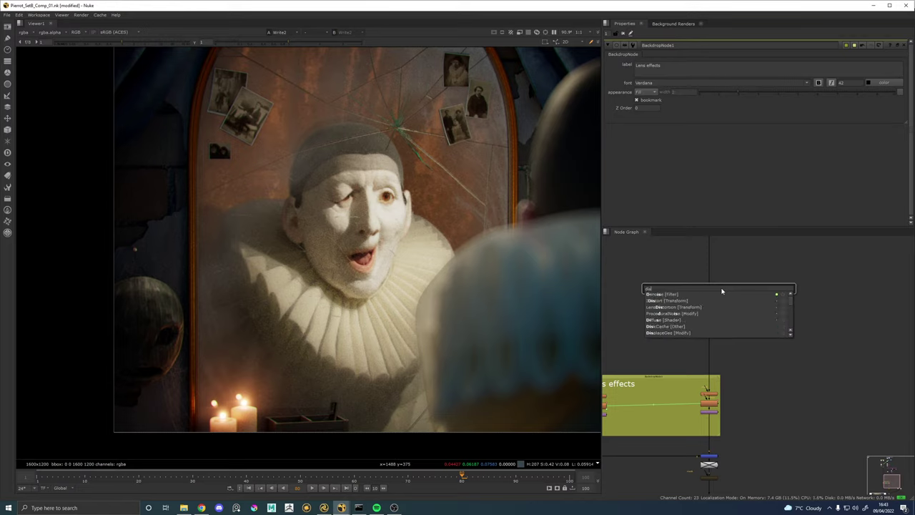
key("Down")
key("Down")
key("Down")
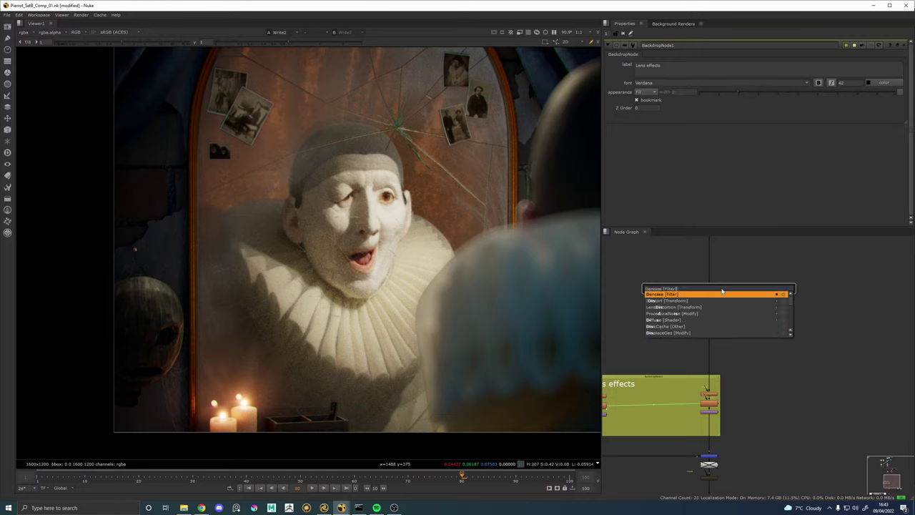
key("Up")
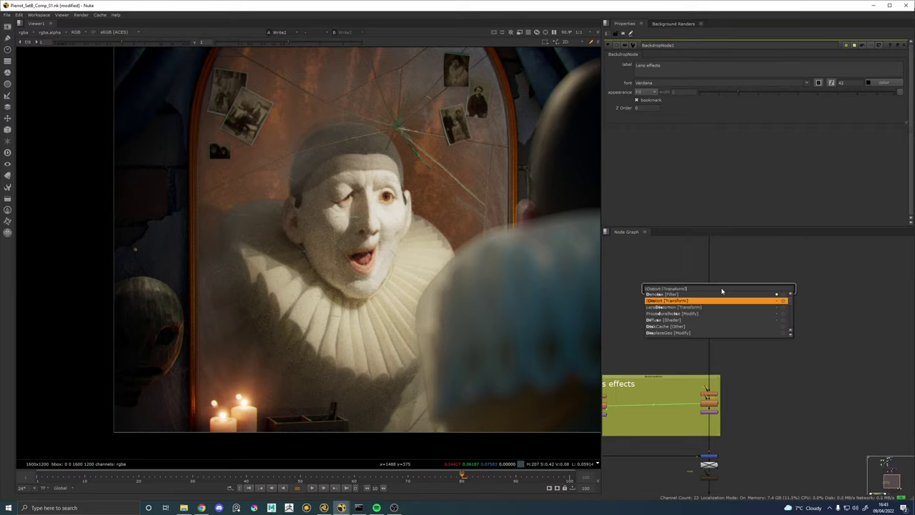
key("Return")
left_click_drag(721, 289, 710, 290)
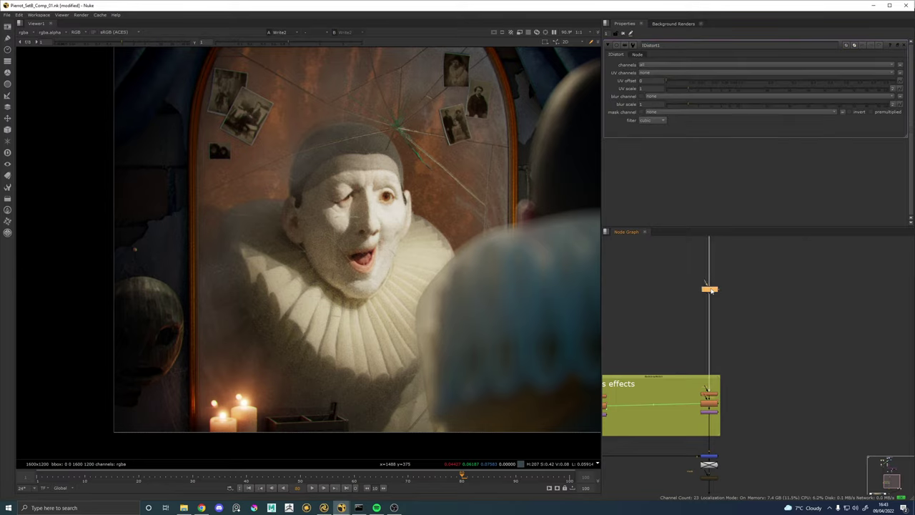
scroll(239, 398, "up", 6)
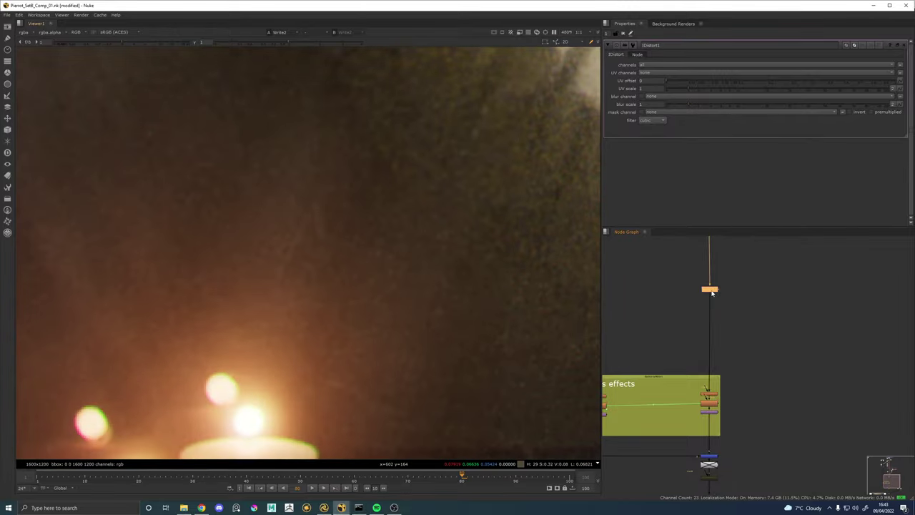
key("Delete")
Try adding the Warp toolset beside the main pipe, and delete its CameraSolver and GlobalWarp nodes.
scroll(712, 293, "down", 3)
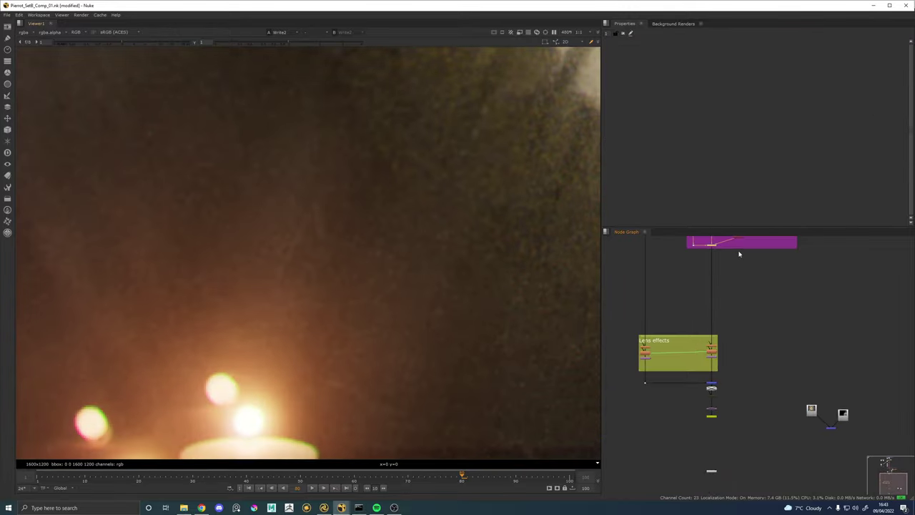
key("Tab")
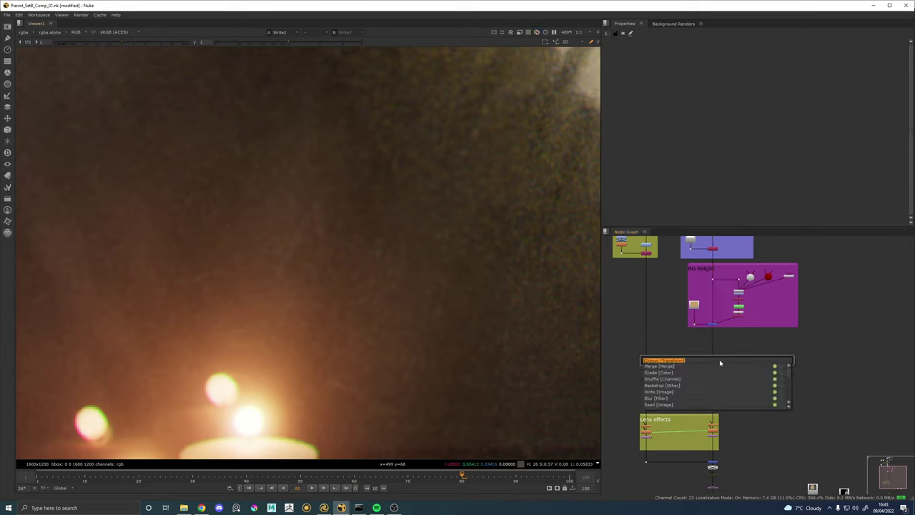
type("warp")
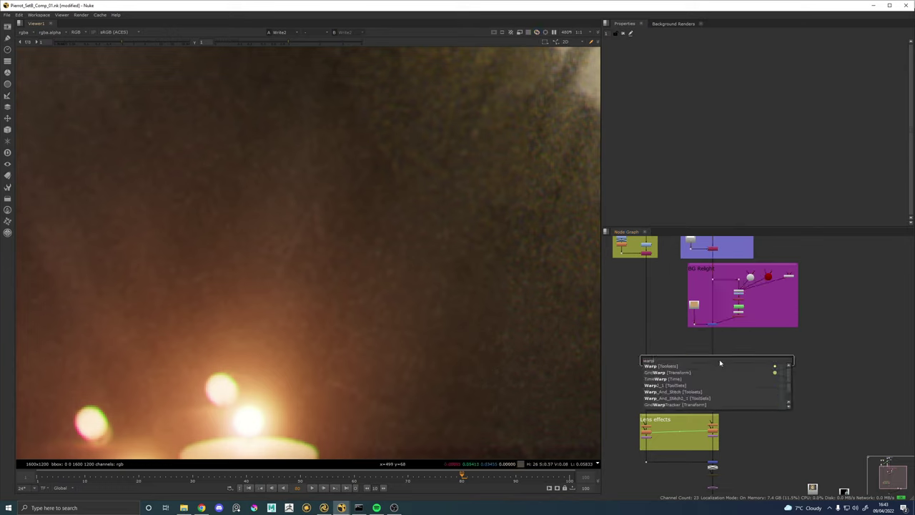
key("Down")
key("Return")
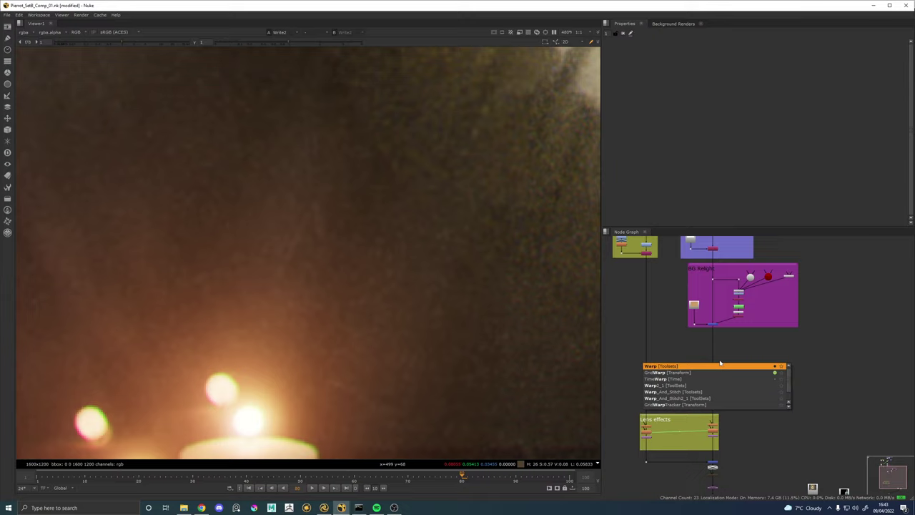
key("Return")
scroll(720, 361, "up", 5)
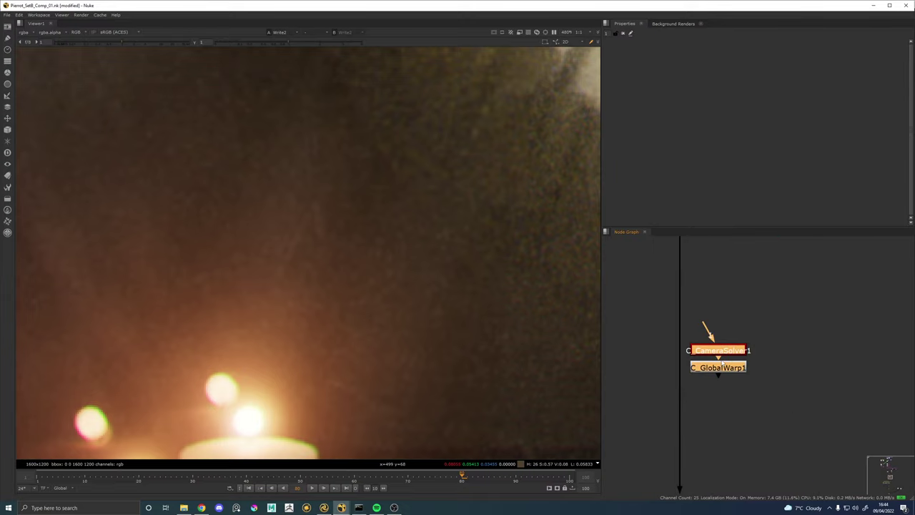
left_click(723, 350)
left_click_drag(781, 393, 687, 320)
key("Delete")
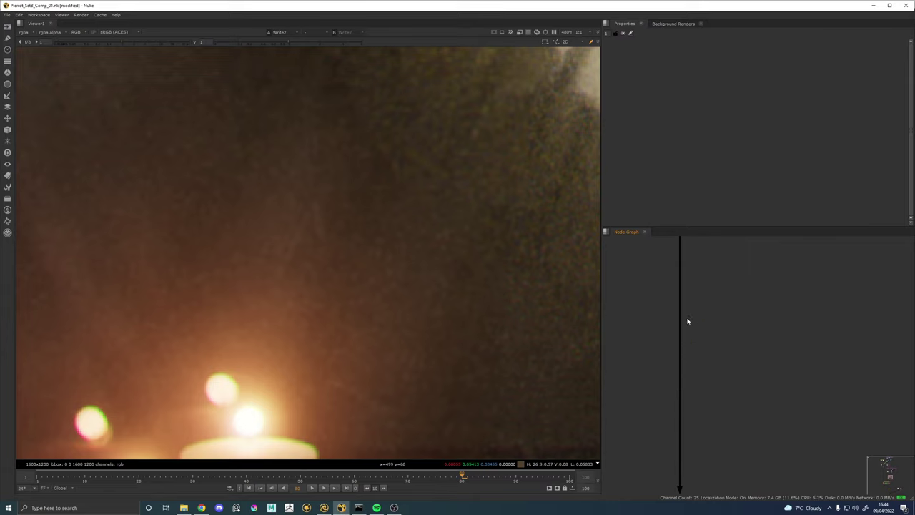
key("Tab")
type("warp")
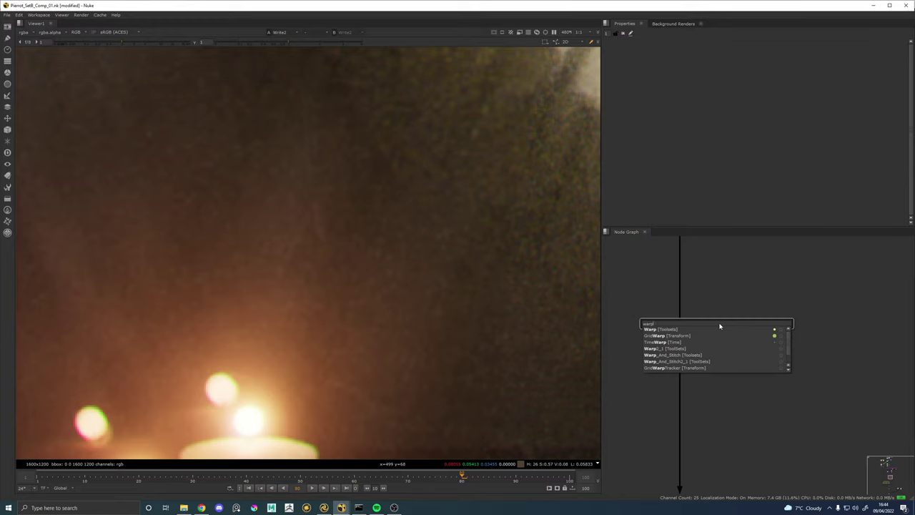
left_click(735, 298)
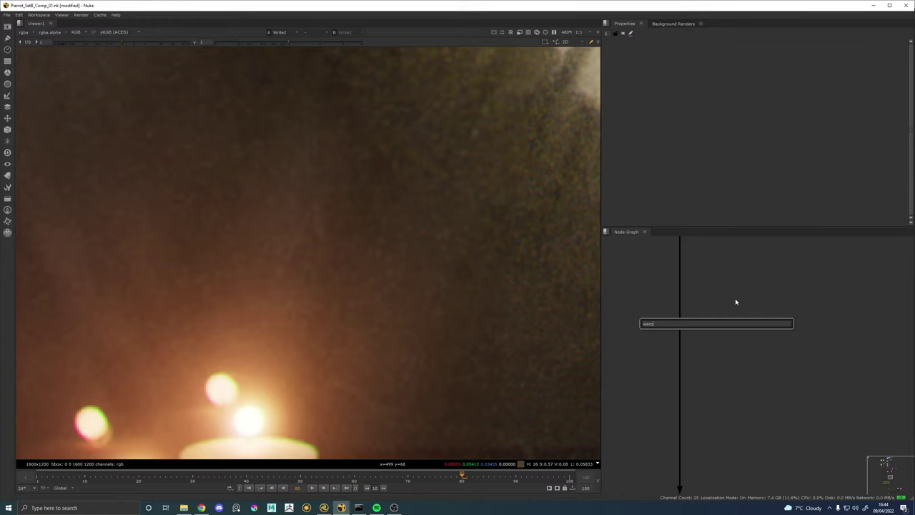
left_click(735, 298)
Insert a Grade node into the main pipe between the BG Relight and Lens effects backdrops.
scroll(743, 292, "down", 2)
scroll(116, 381, "down", 3)
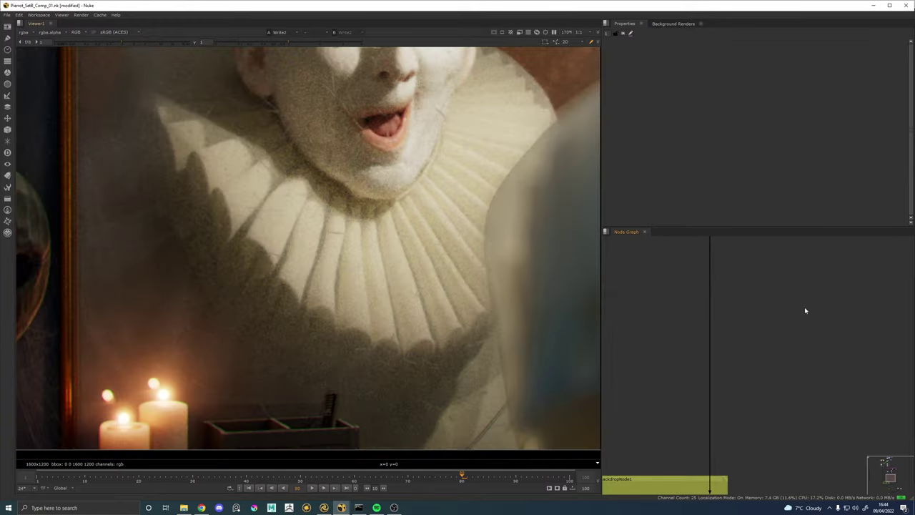
scroll(733, 310, "down", 2)
left_click_drag(736, 313, 748, 339)
key("Tab")
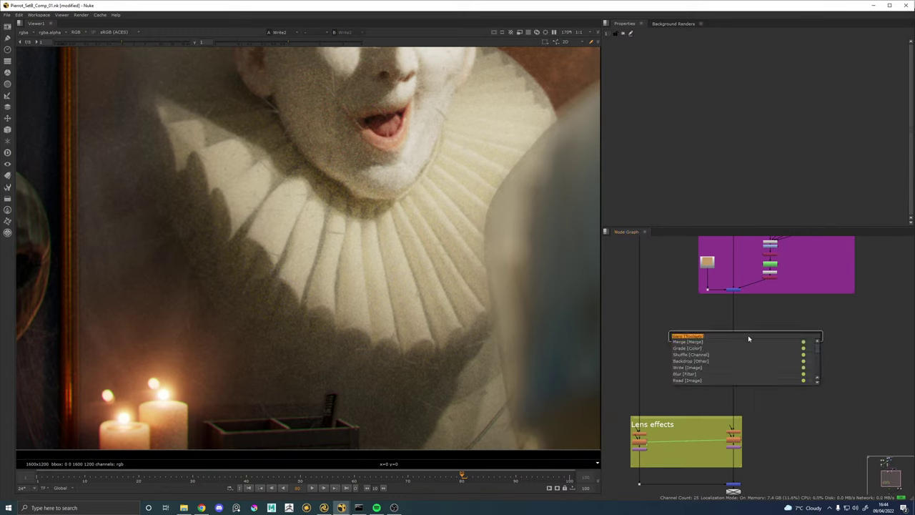
type("grade")
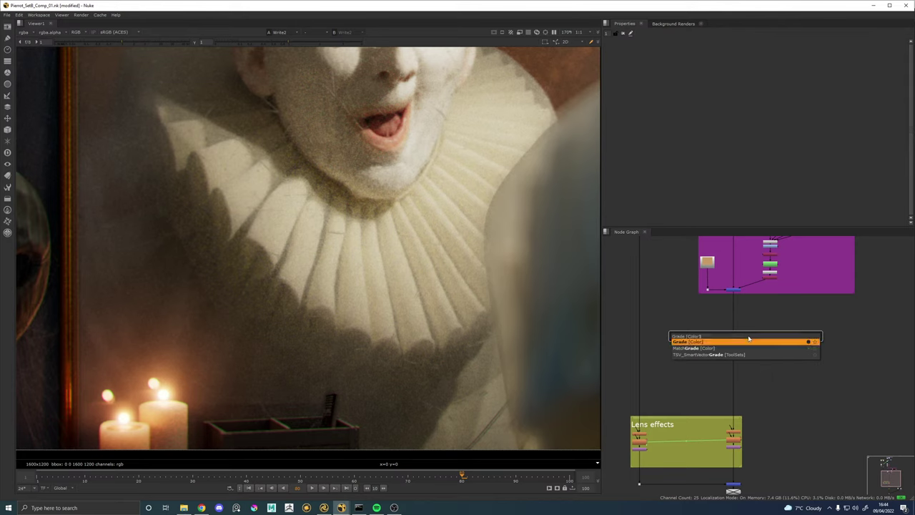
key("Return")
left_click_drag(747, 335, 734, 338)
scroll(736, 339, "up", 4)
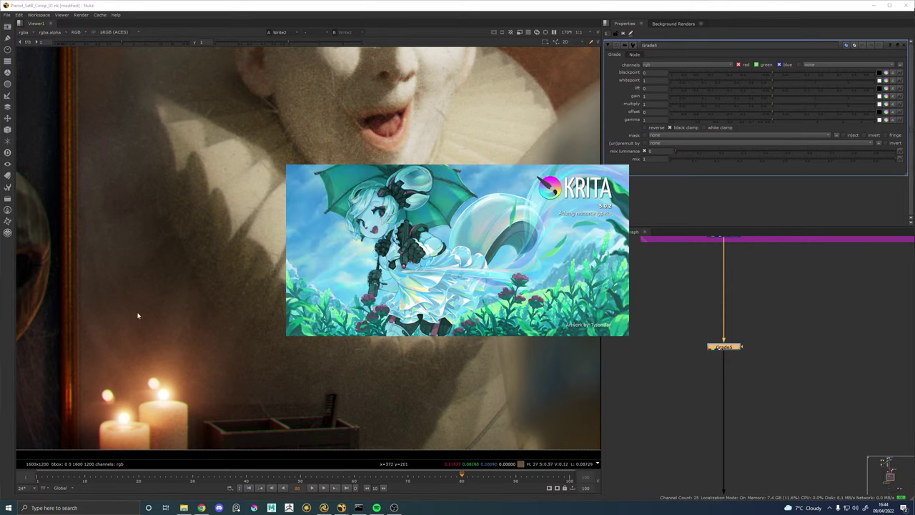
Try adding a Roto node beside the new Grade node, and delete it again.
left_click(800, 417)
scroll(793, 364, "down", 1)
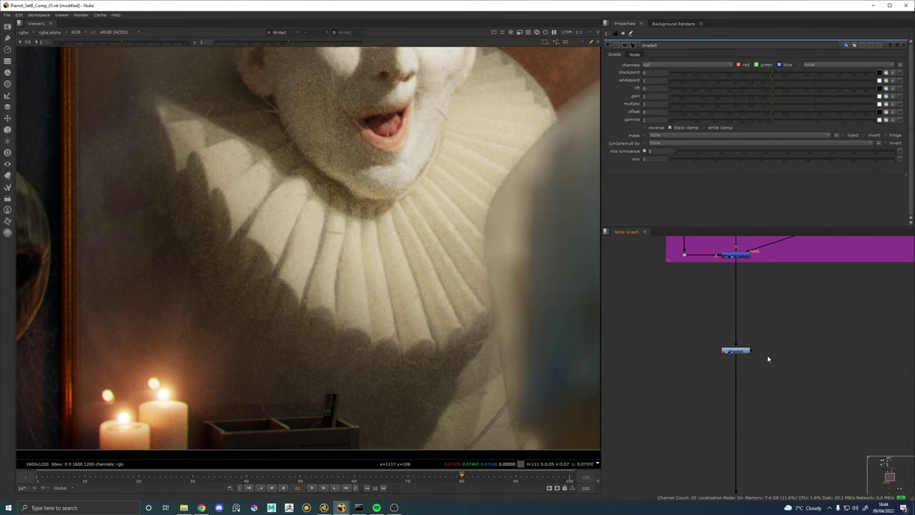
left_click_drag(782, 326, 745, 338)
key("Tab")
type("blur")
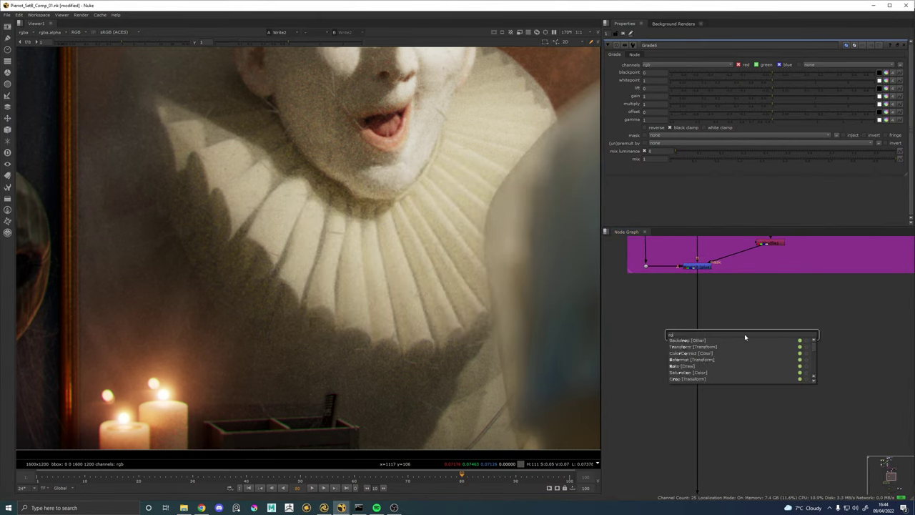
key("Return")
scroll(743, 332, "up", 4)
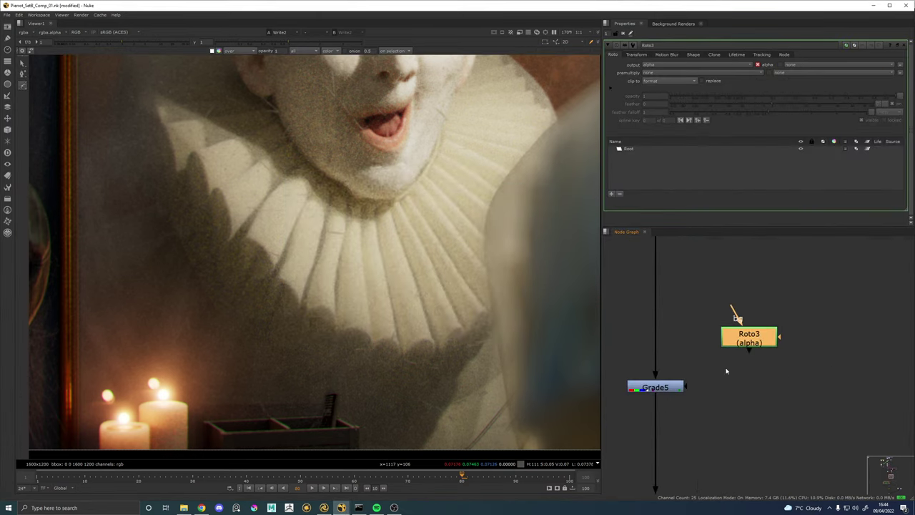
key("Delete")
Add a RotoPaint node beside the Grade node and connect the Grade's mask input to it.
key("Tab")
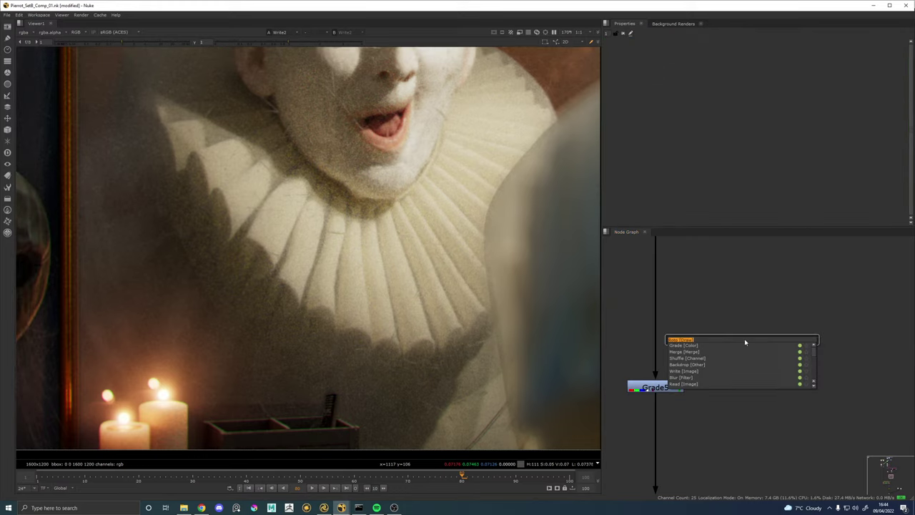
type("roto")
key("Down")
key("Return")
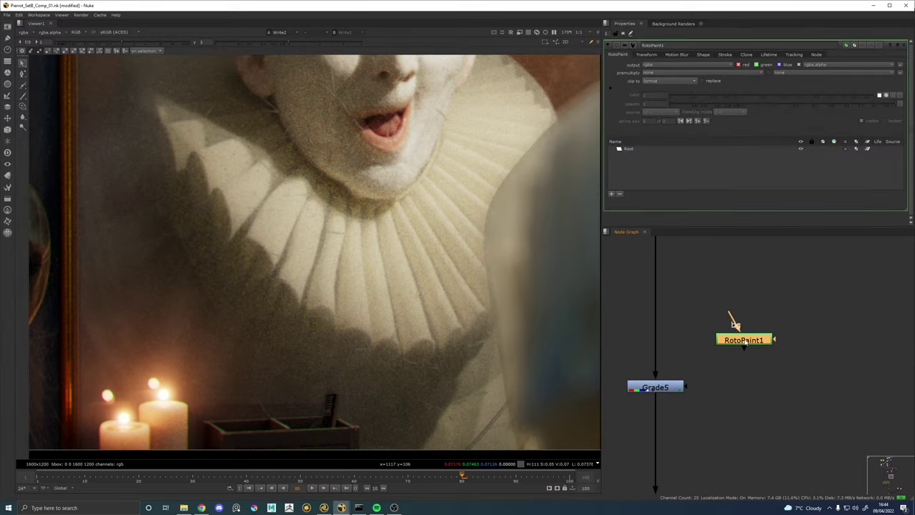
left_click_drag(686, 387, 702, 364)
View the Grade's output and paint a short curved vertical RotoPaint brush stroke, size 25, on the wall just above the taller candle.
left_click(674, 388)
key("1")
left_click(746, 362)
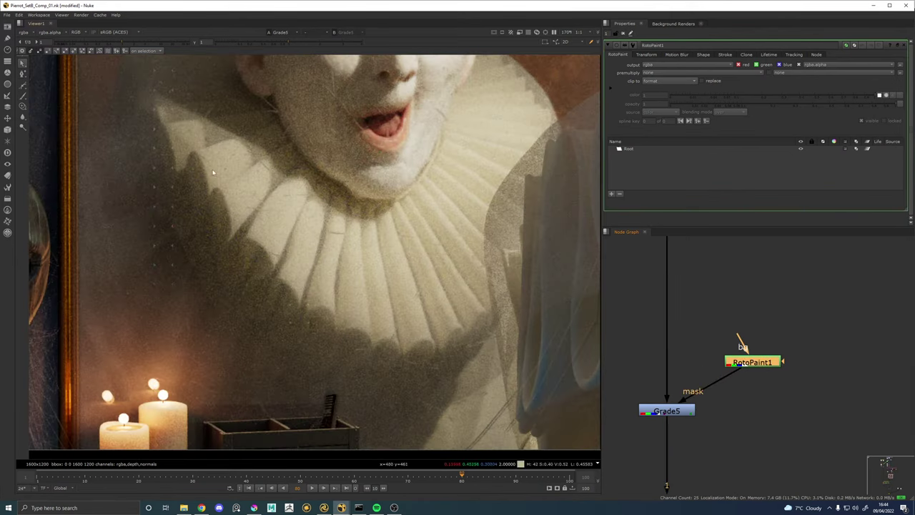
left_click(23, 95)
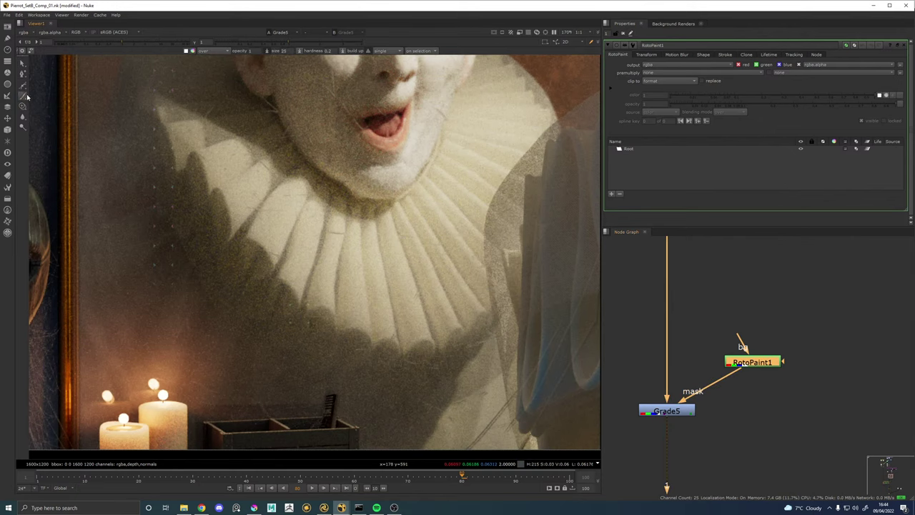
scroll(168, 368, "up", 5)
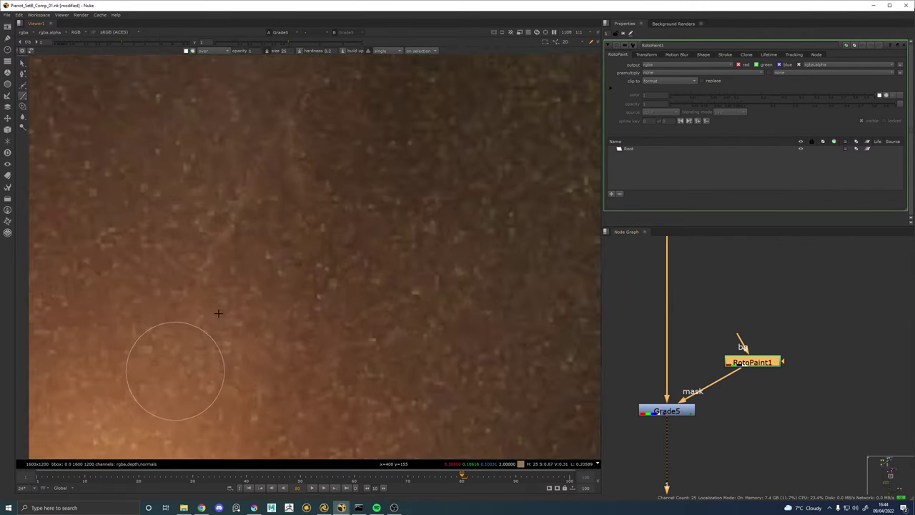
scroll(166, 363, "down", 2)
mouse_move(166, 363)
left_mouse_down()
mouse_move(216, 276)
mouse_move(347, 316)
left_mouse_up()
Compare the alpha channel of the Grade output with that of the RotoPaint, and return to the Grade's colour view.
key("a")
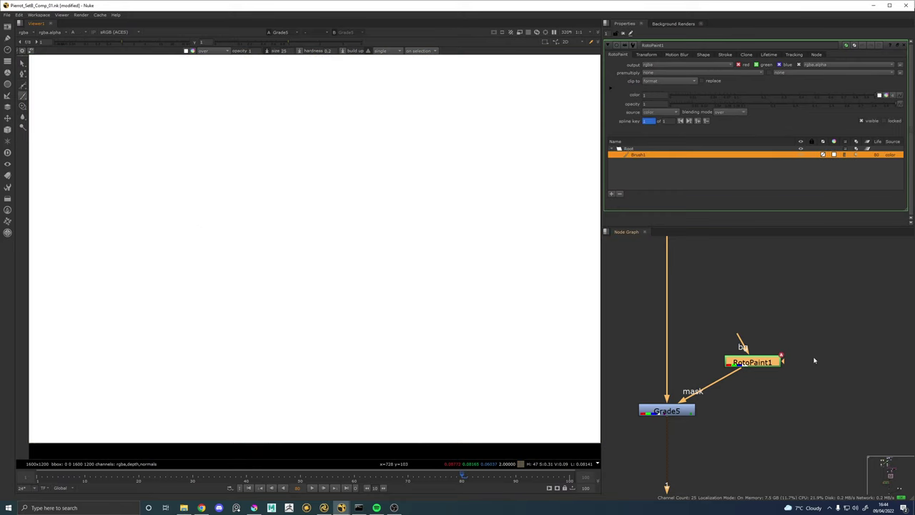
key("1")
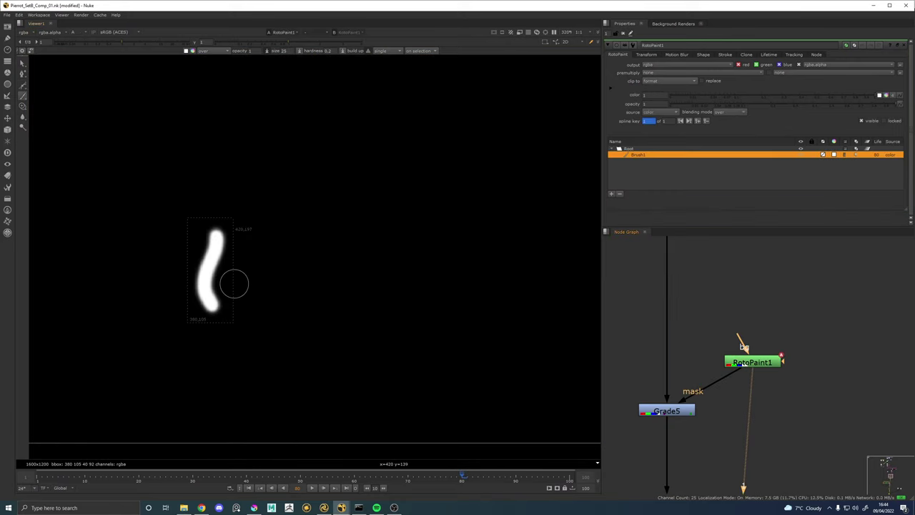
left_click(661, 409)
key("1")
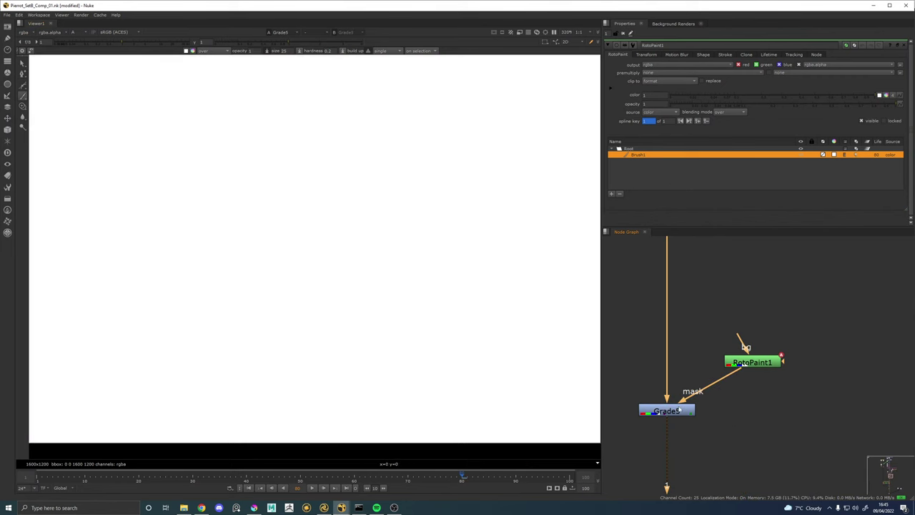
key("a")
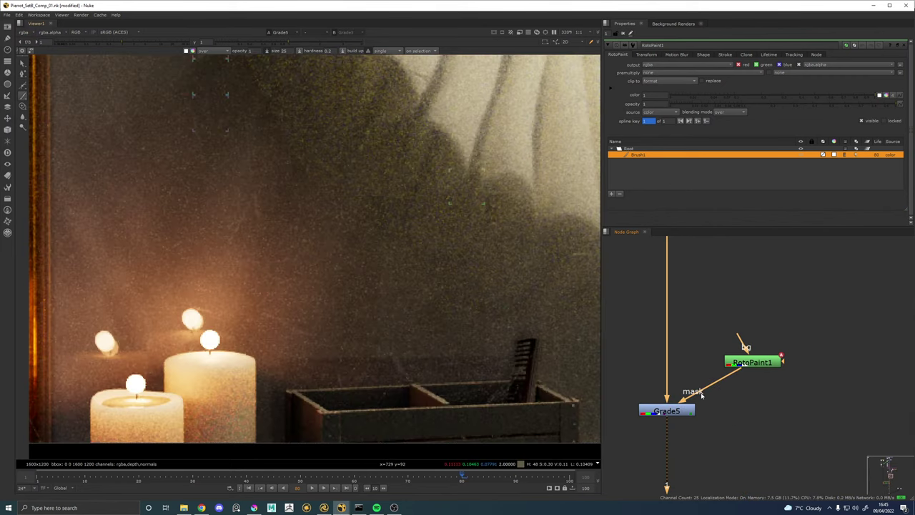
Try raising the Grade node's blackpoint to 0.085, and undo the change.
double_click(675, 412)
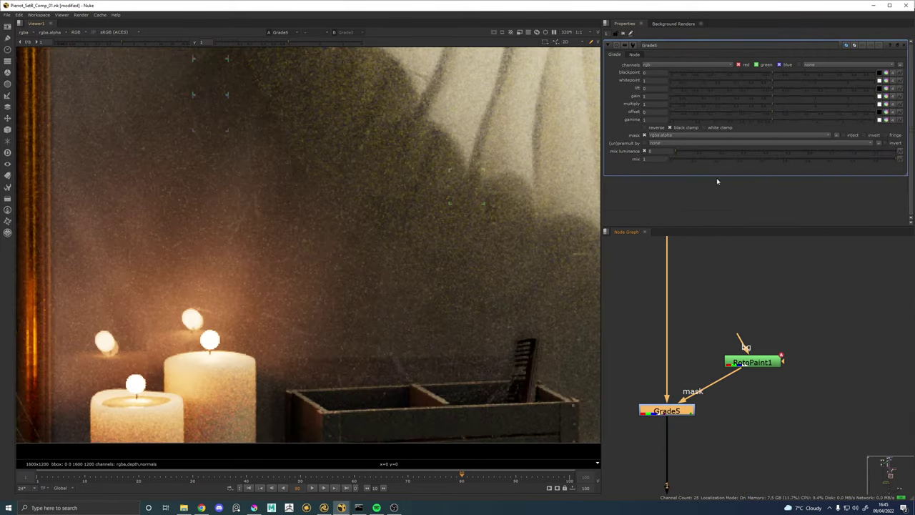
left_click(774, 73)
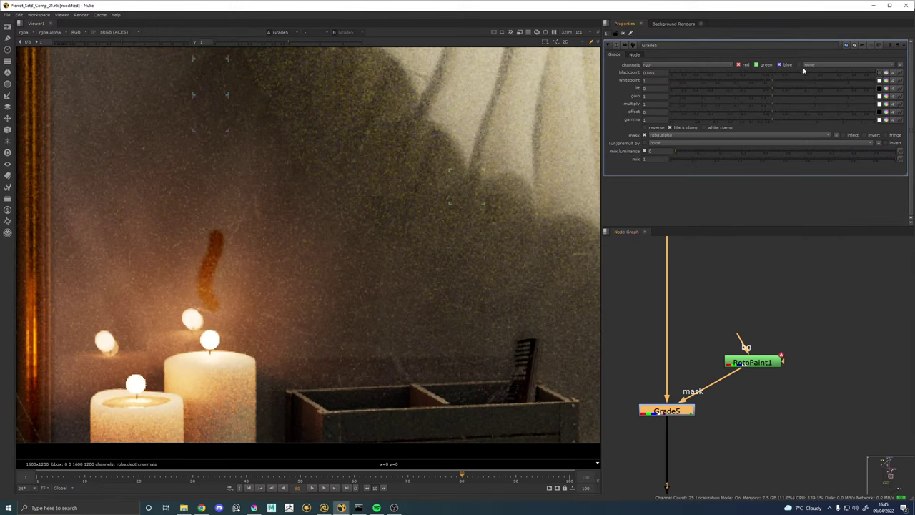
key("ctrl+z")
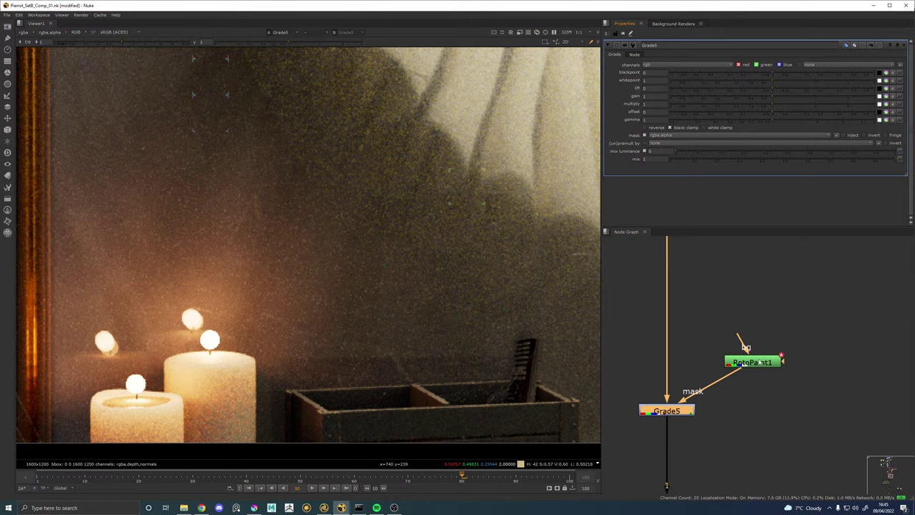
Insert a Blur node above the Grade, masked by the RotoPaint, and set its size to 11.6.
left_click(722, 347)
key("Tab")
type("blur")
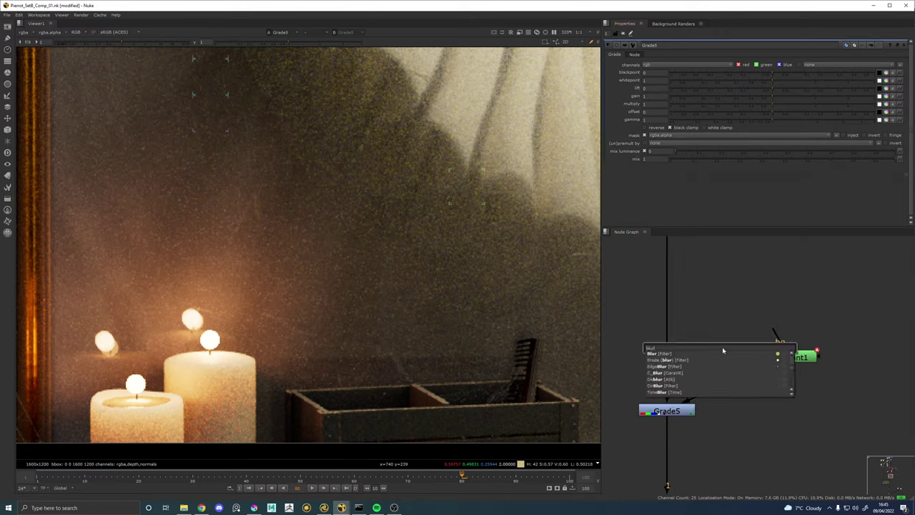
key("Return")
left_click_drag(721, 350, 782, 356)
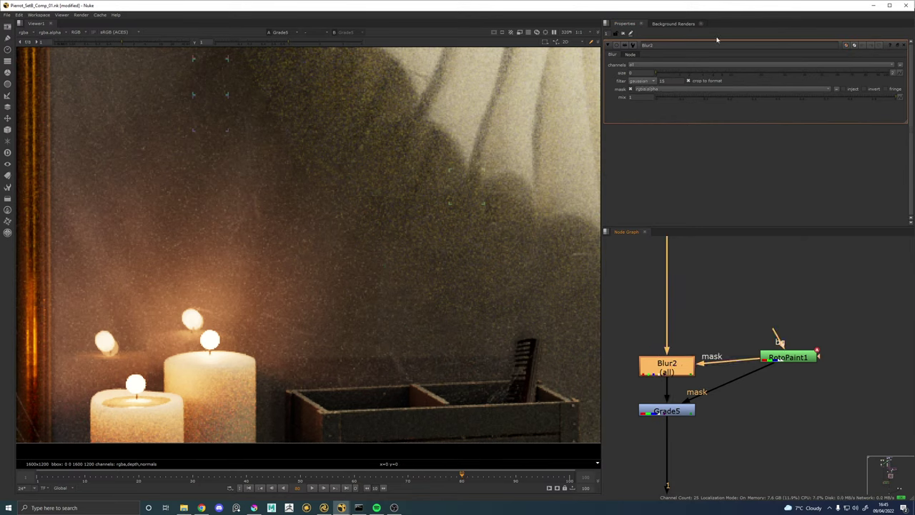
left_click_drag(656, 71, 729, 73)
Set the Grade node's multiply to 0.435 to darken the painted stroke above the candles.
double_click(670, 411)
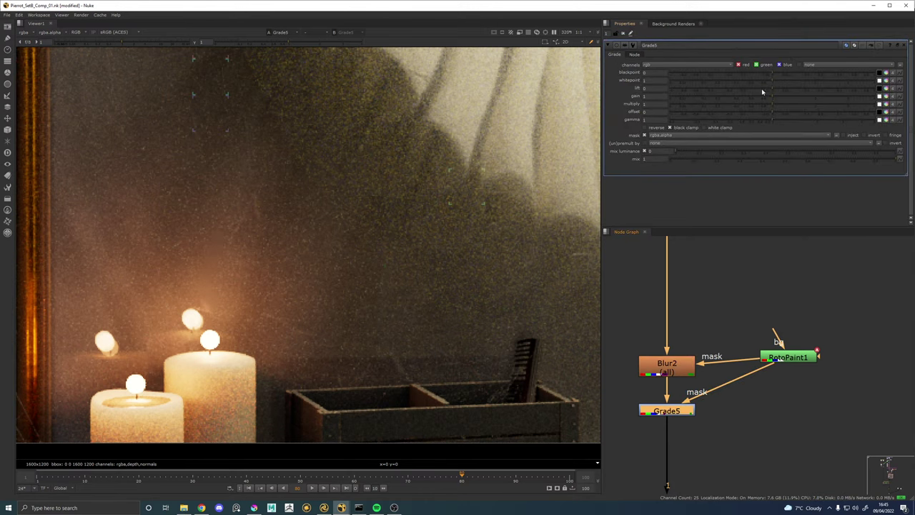
left_click_drag(766, 107, 736, 105)
scroll(292, 190, "down", 5)
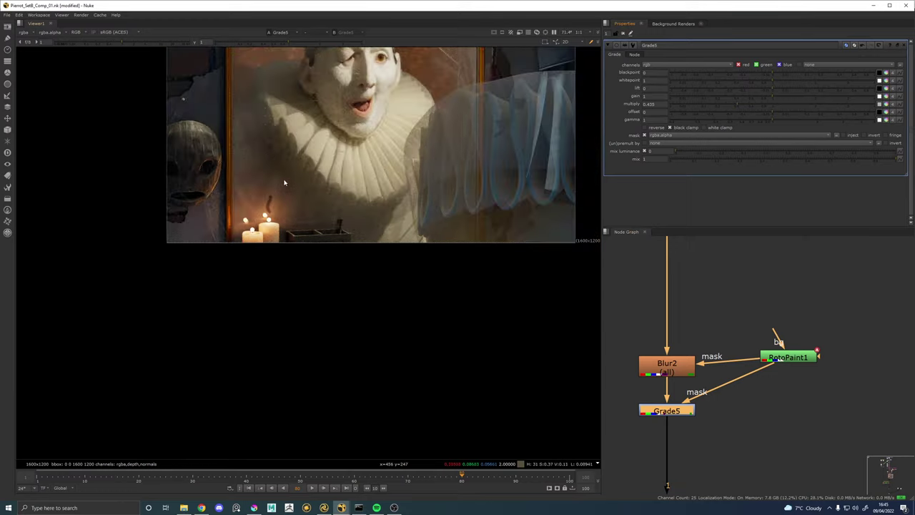
scroll(292, 201, "up", 4)
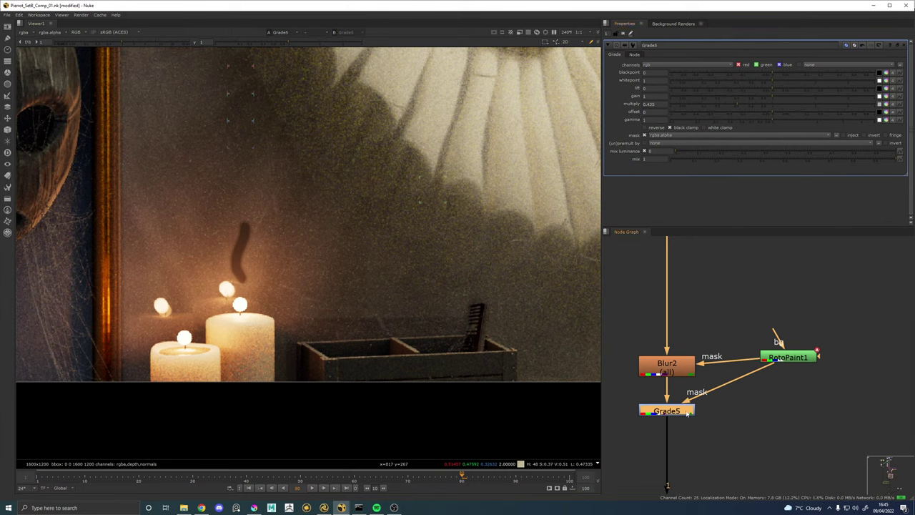
Add a Saturation node below the Grade, connect its mask input to the RotoPaint, and lower its saturation.
key("Tab")
type("de")
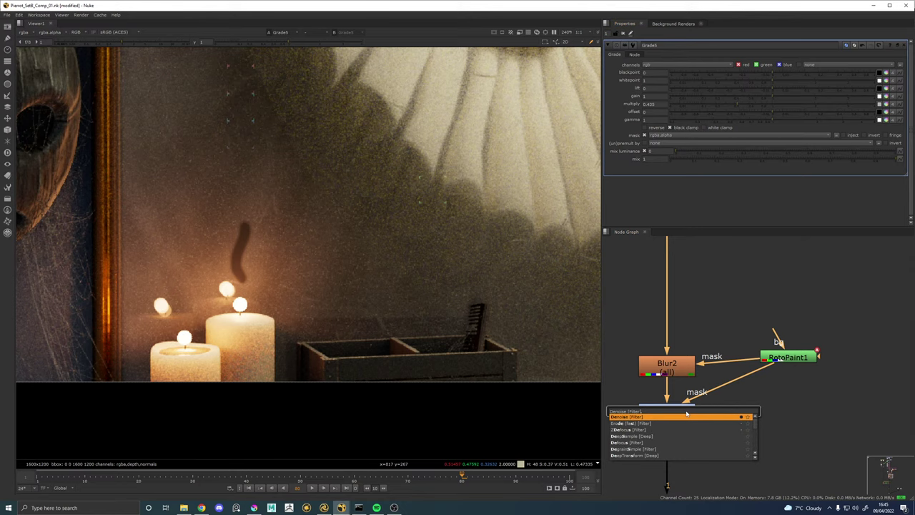
key("BackSpace")
key("BackSpace")
type("sat")
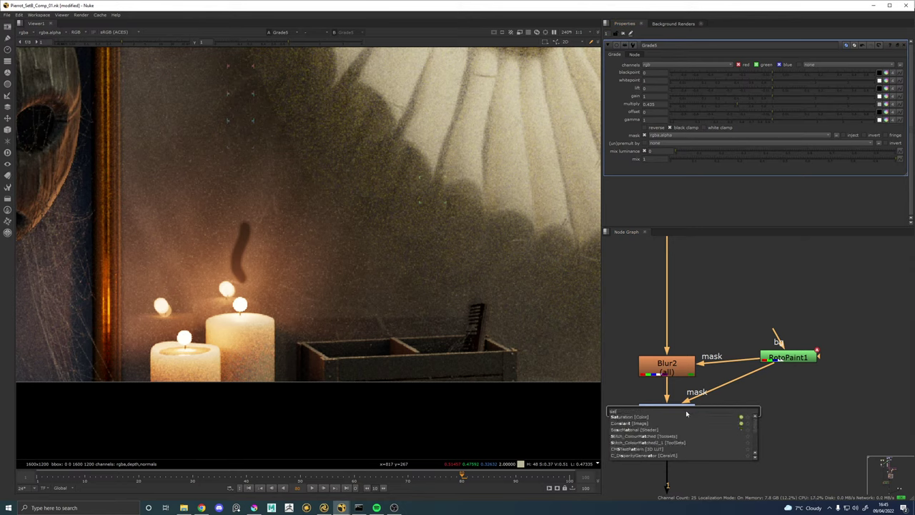
key("Return")
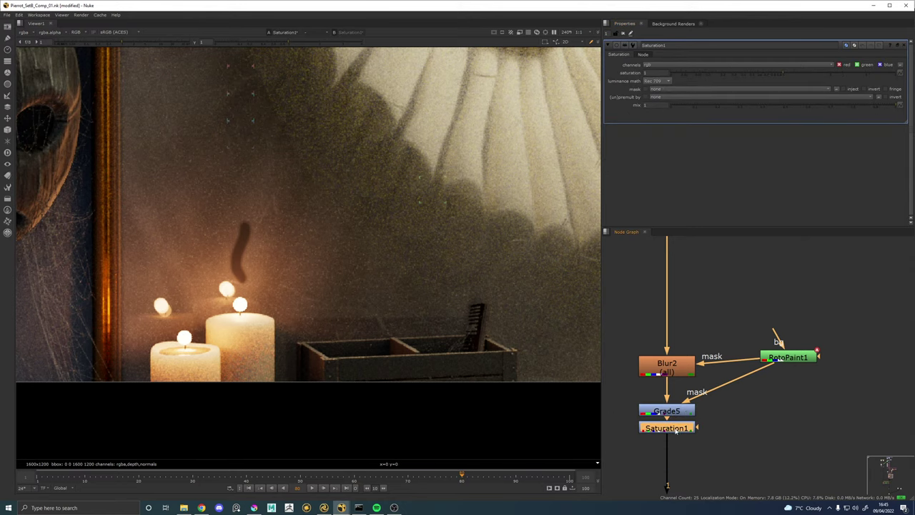
left_click_drag(695, 427, 681, 449)
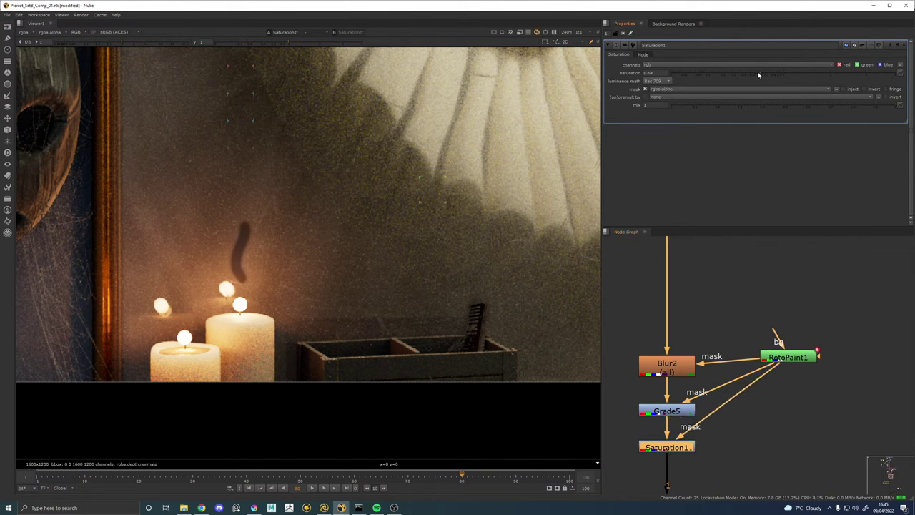
left_click(728, 74)
Lower the Grade node's multiply to 0.225.
double_click(668, 410)
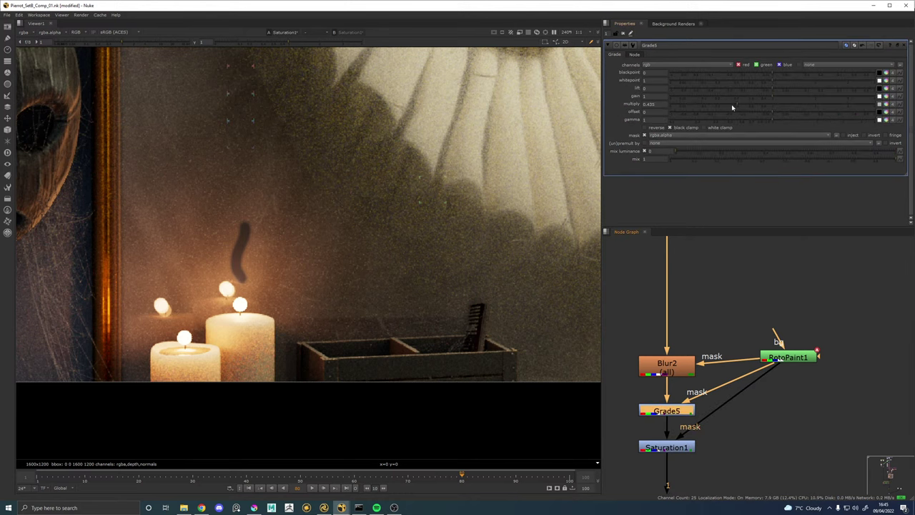
mouse_move(732, 107)
left_mouse_down()
mouse_move(712, 104)
mouse_move(719, 107)
left_mouse_up()
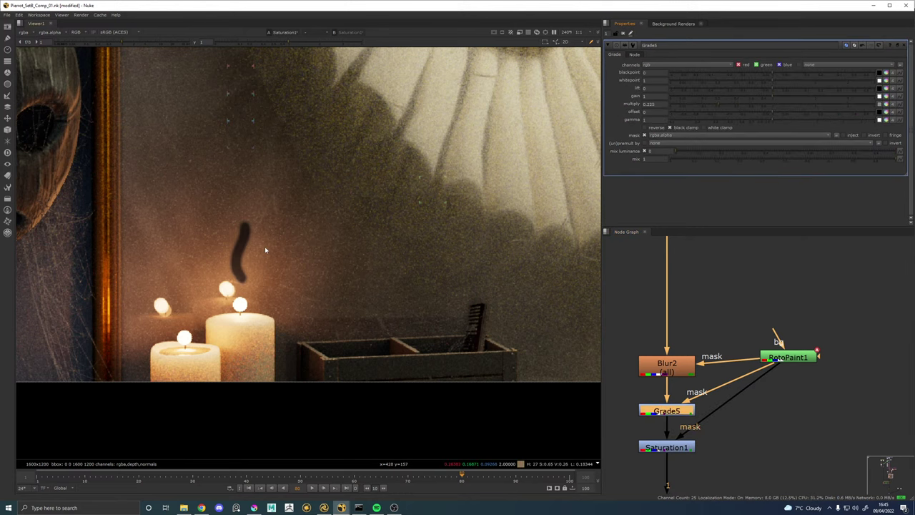
scroll(265, 246, "up", 2)
Insert a Blur node right after the RotoPaint, feeding all three mask inputs, and set its size to 15.
left_click_drag(790, 359, 824, 303)
key("Tab")
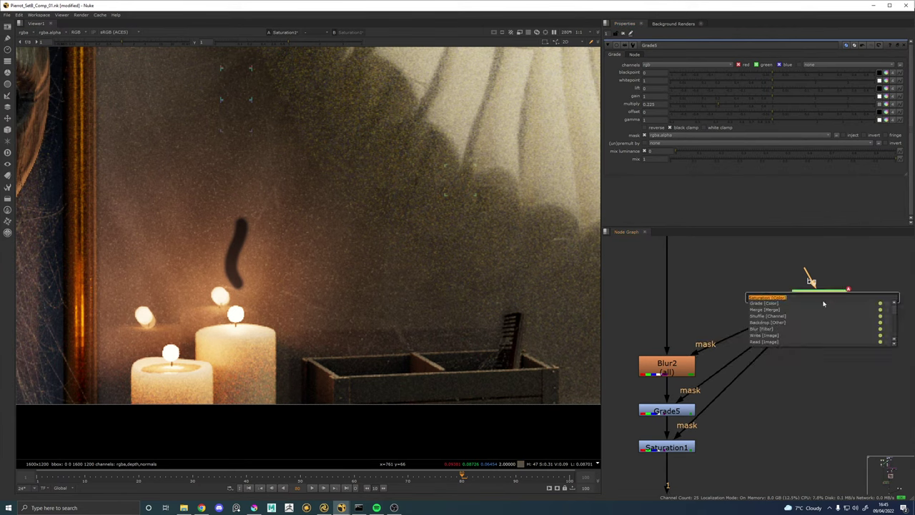
type("blur")
key("Return")
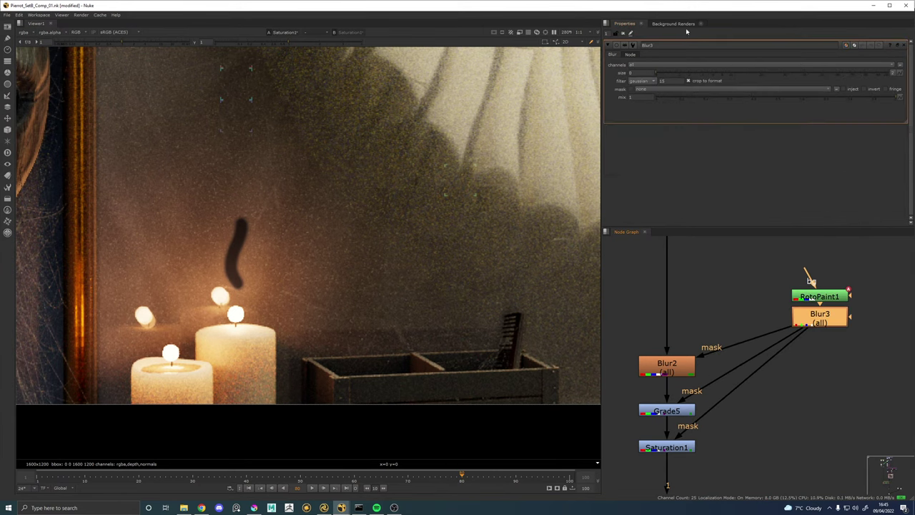
left_click_drag(663, 73, 746, 73)
scroll(249, 216, "down", 9)
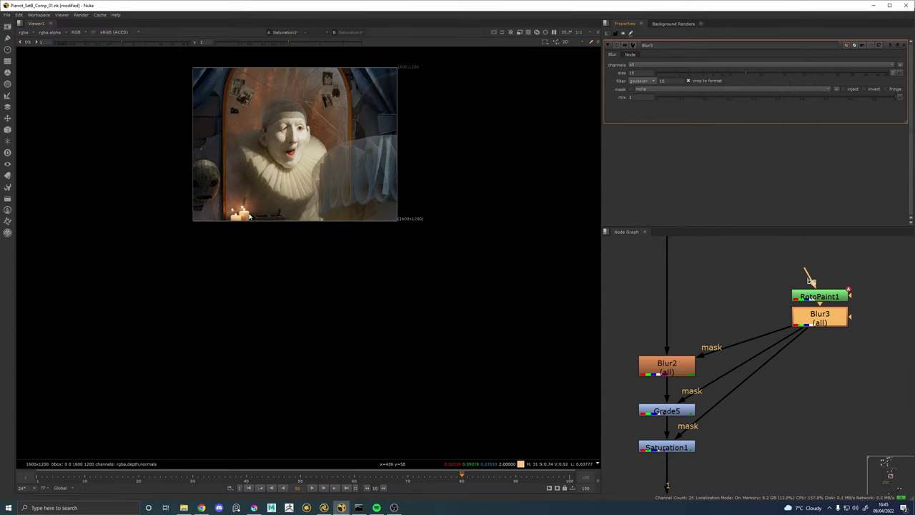
scroll(249, 216, "up", 10)
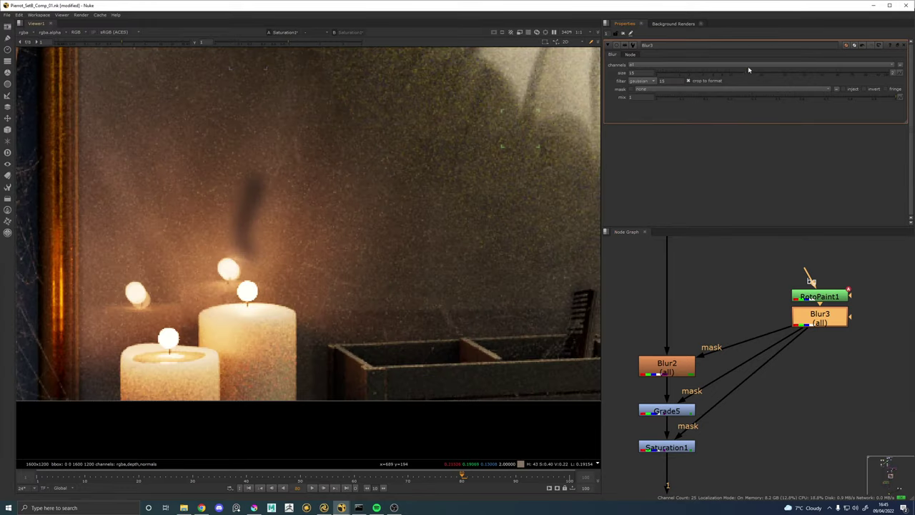
Increase the size of the Blur below the RotoPaint to 23.4 and check the softened smoke against the whole image.
left_click_drag(748, 70, 768, 72)
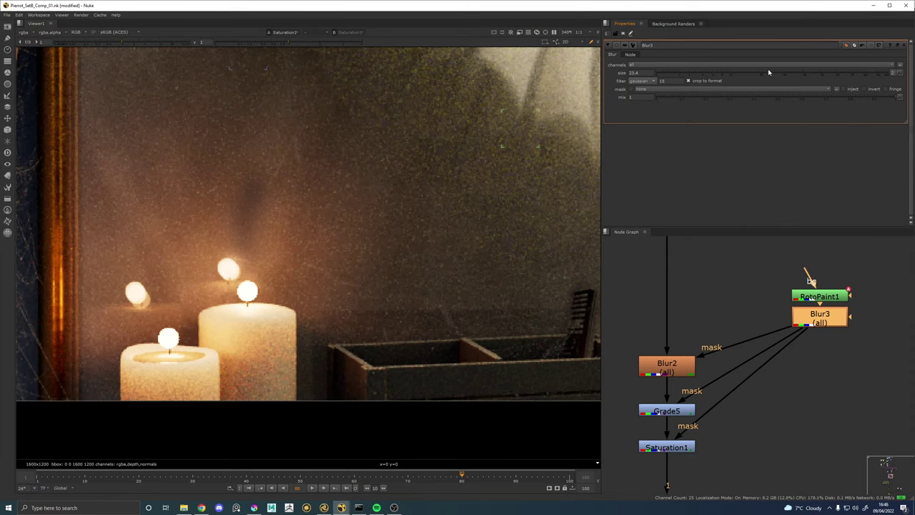
scroll(210, 231, "down", 8)
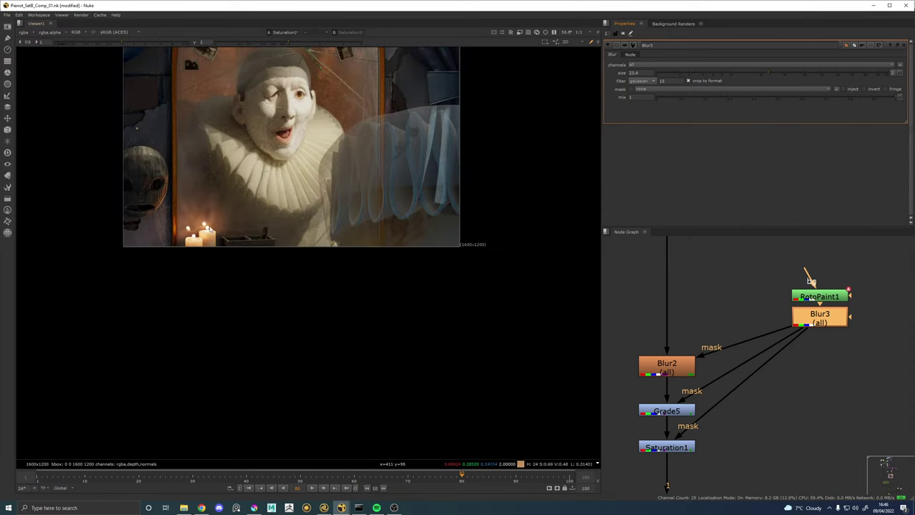
scroll(209, 229, "up", 10)
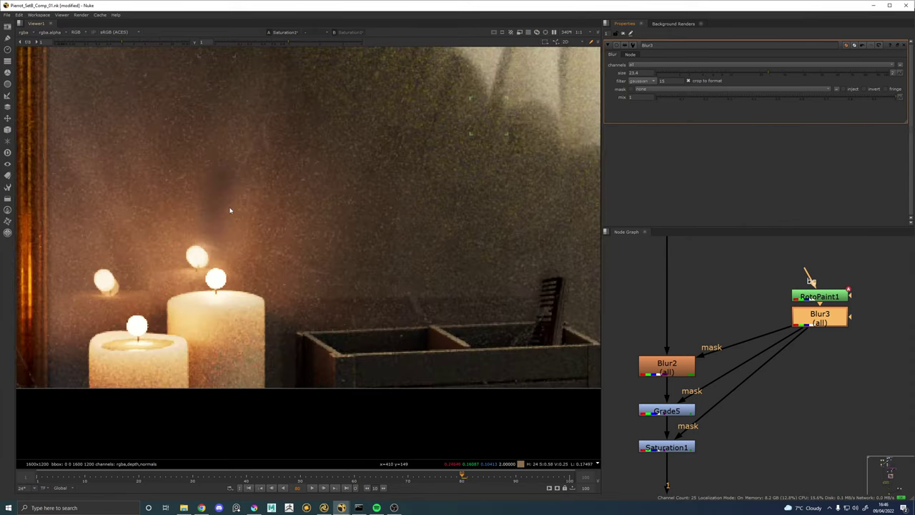
scroll(326, 253, "down", 9)
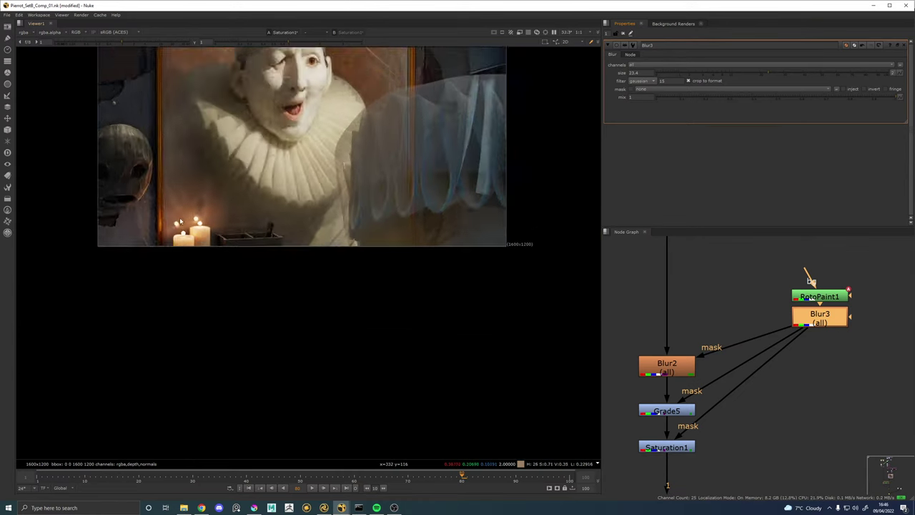
scroll(236, 281, "up", 10)
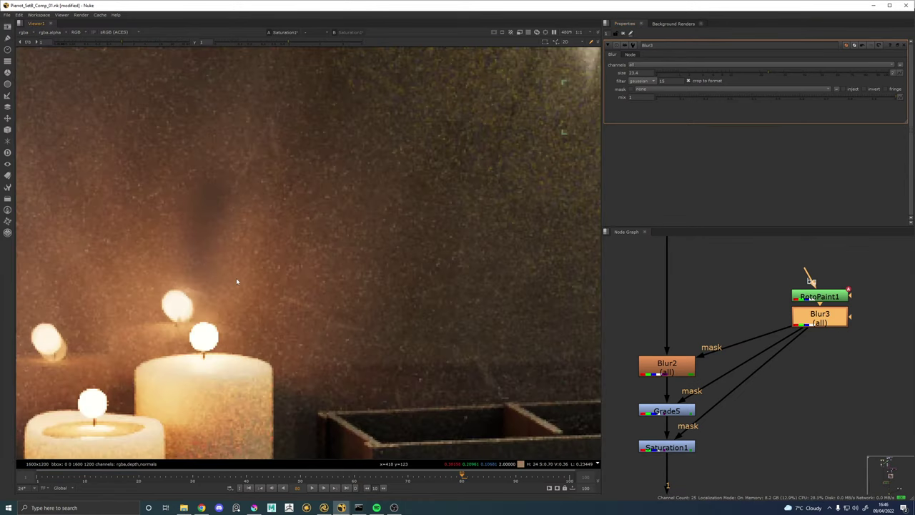
scroll(237, 279, "down", 3)
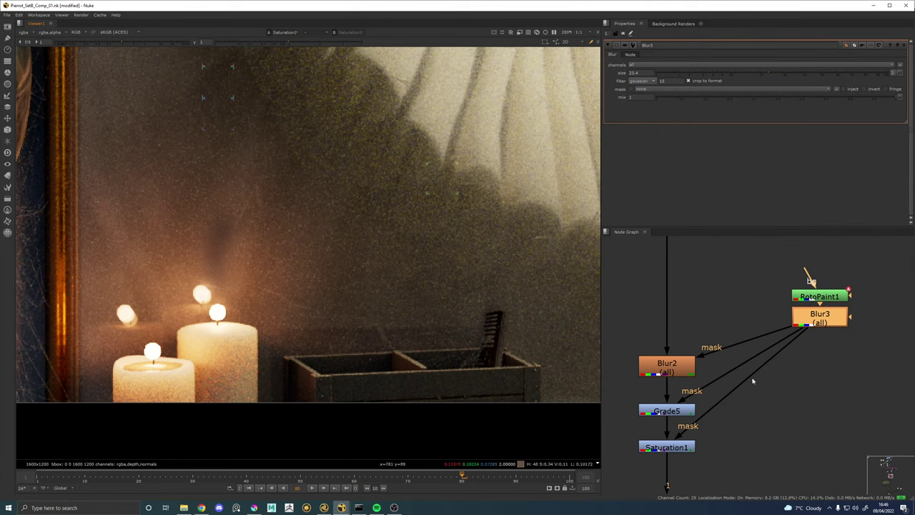
Reorder the chain so the Saturation node sits between the masked Blur and the Grade, aligned in one column.
left_click(679, 446)
left_click_drag(679, 447, 765, 453)
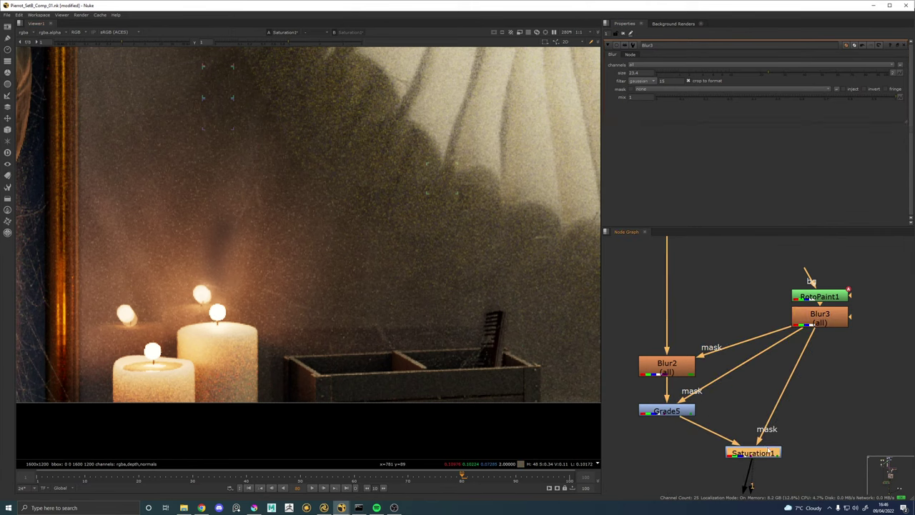
left_click_drag(718, 407, 673, 430)
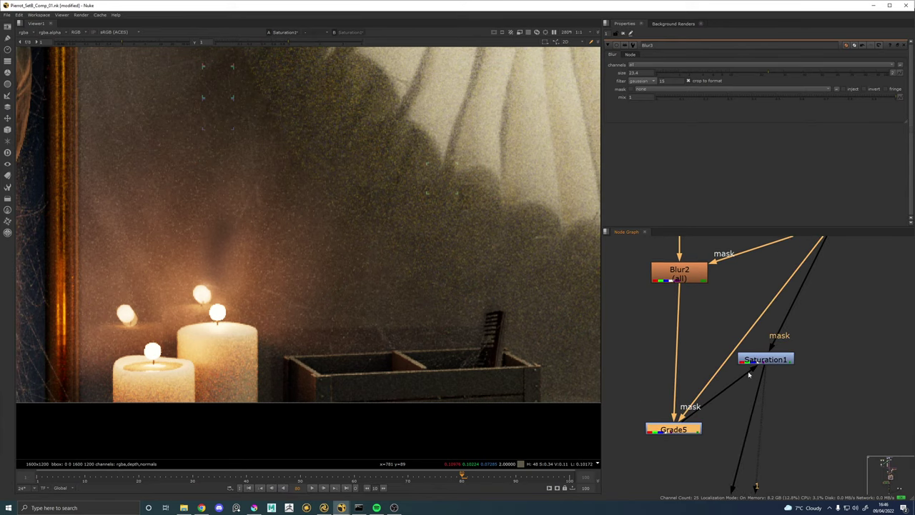
left_click_drag(749, 374, 679, 275)
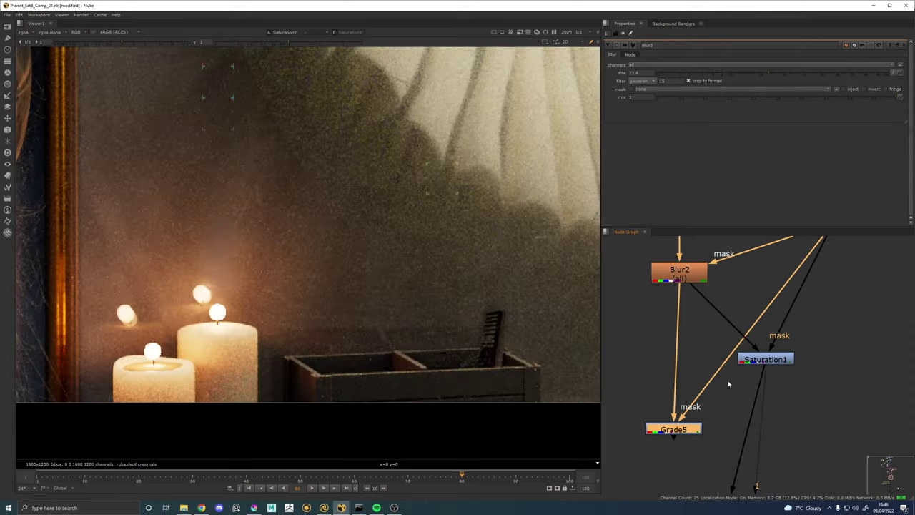
scroll(729, 371, "down", 1)
left_click_drag(675, 314, 671, 411)
left_click_drag(766, 340, 679, 291)
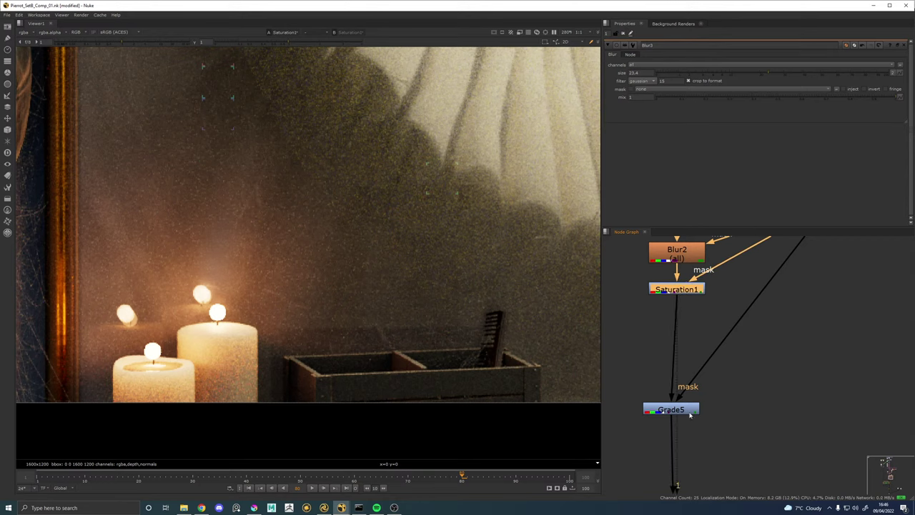
left_click_drag(689, 414, 695, 332)
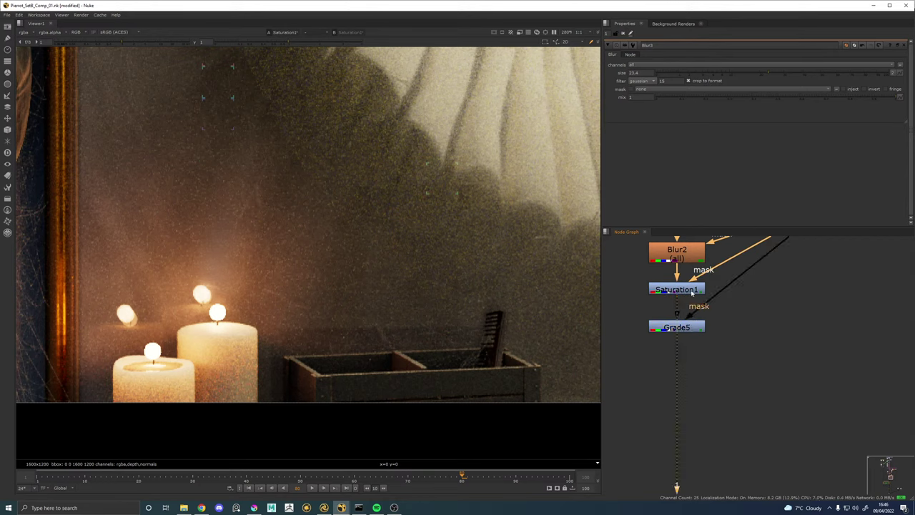
Compare the outputs of the Grade, the Saturation and the masked Blur above them in the viewer.
left_click(691, 327)
key("1")
left_click(683, 287)
key("1")
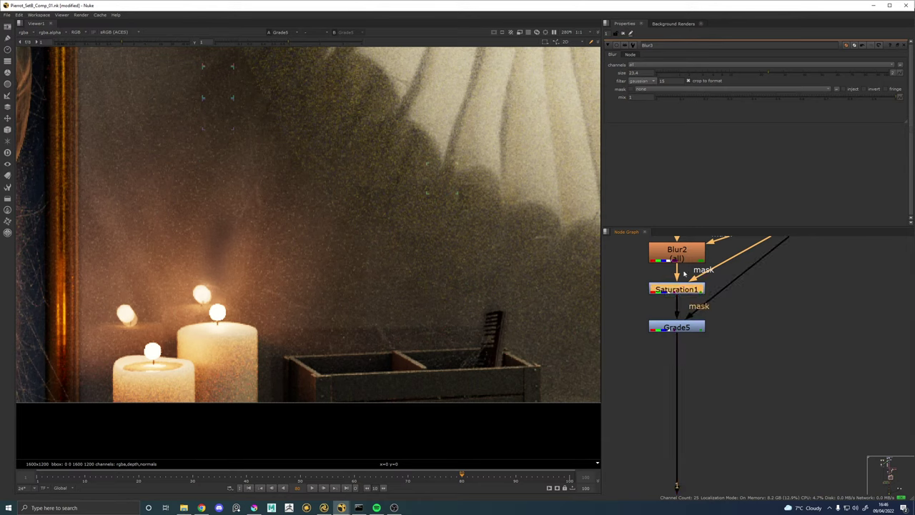
left_click(686, 256)
key("1")
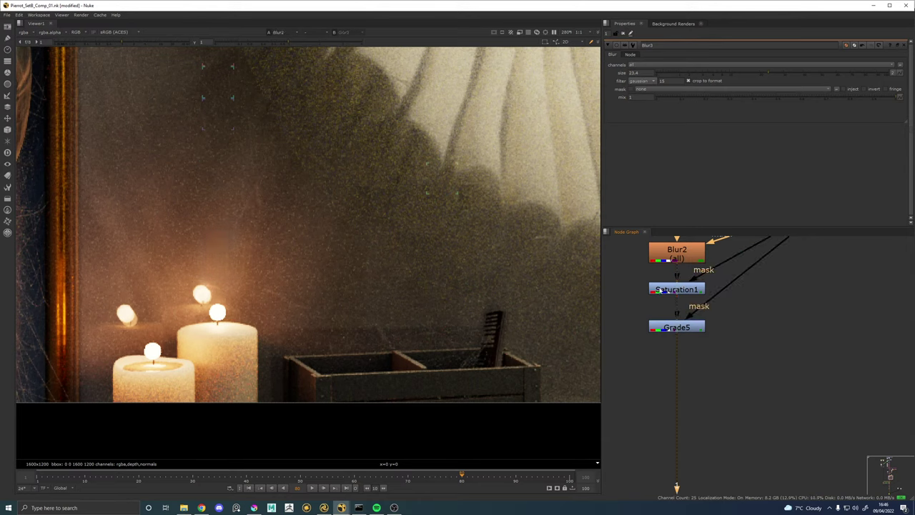
Set the size of the masked Blur above the Saturation node to 54.6.
left_click(667, 254)
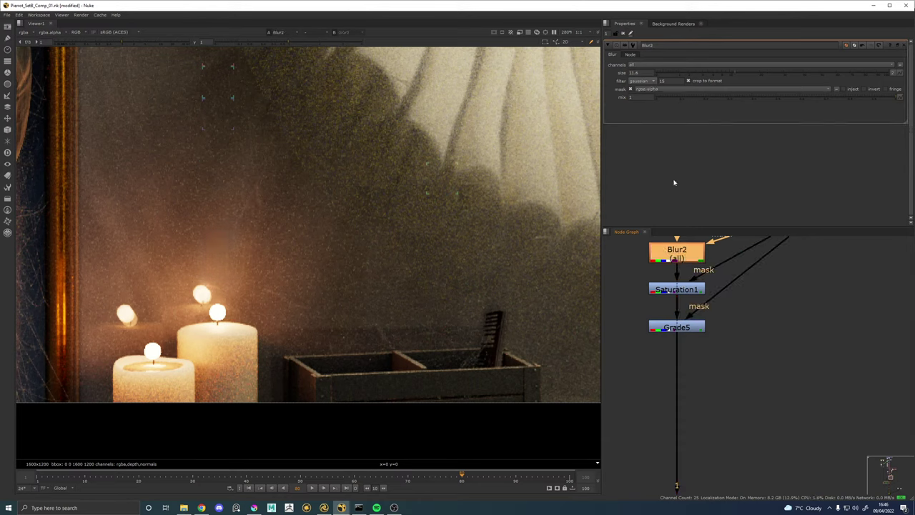
left_click_drag(729, 75, 696, 88)
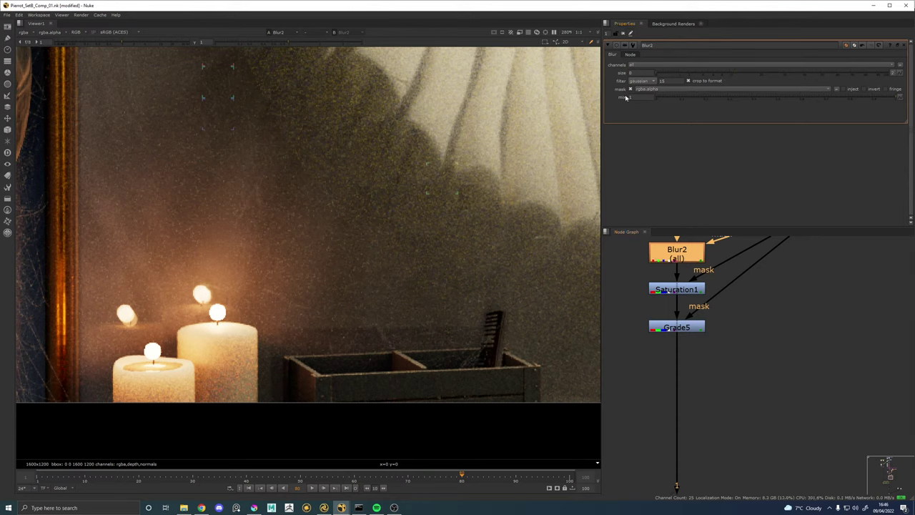
left_click_drag(626, 98, 829, 88)
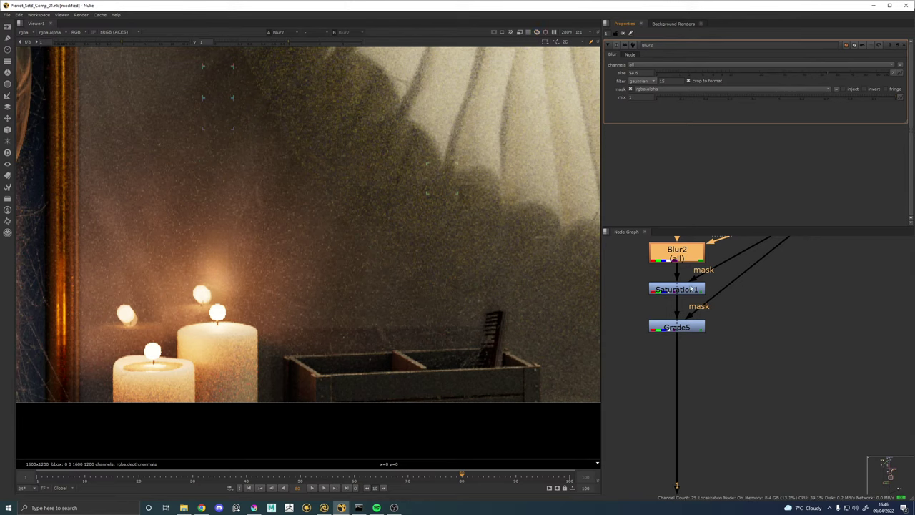
View the Saturation node's output and then the Grade's output to check the stronger blur.
left_click(692, 290)
key("1")
left_click(695, 327)
key("1")
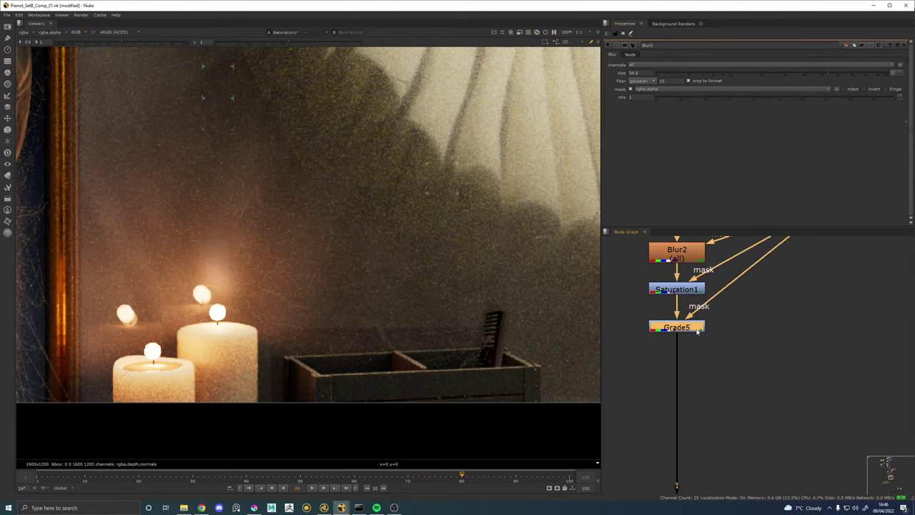
Set the multiply of the Grade at the end of the masked chain to 0.03.
double_click(696, 328)
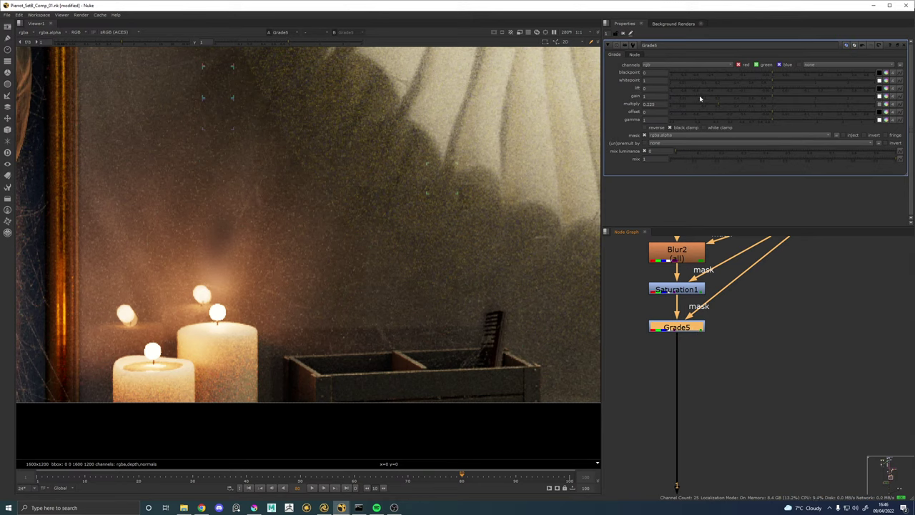
left_click_drag(716, 106, 693, 107)
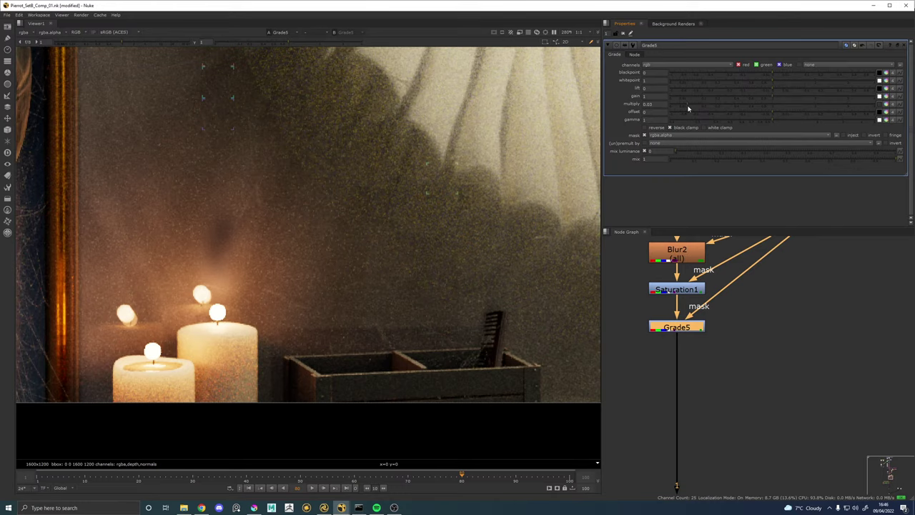
scroll(238, 227, "down", 3)
Set the size of the Blur below the RotoPaint node to 15.6 and check the darkening above the candles.
left_click_drag(721, 275, 688, 388)
left_click(789, 325)
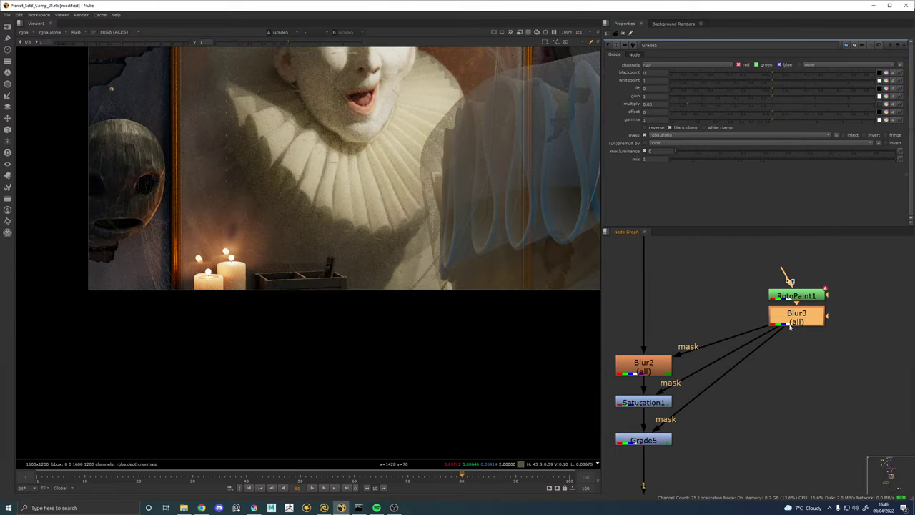
double_click(789, 323)
mouse_move(759, 73)
left_mouse_down()
mouse_move(731, 76)
mouse_move(745, 76)
left_mouse_up()
scroll(245, 236, "up", 3)
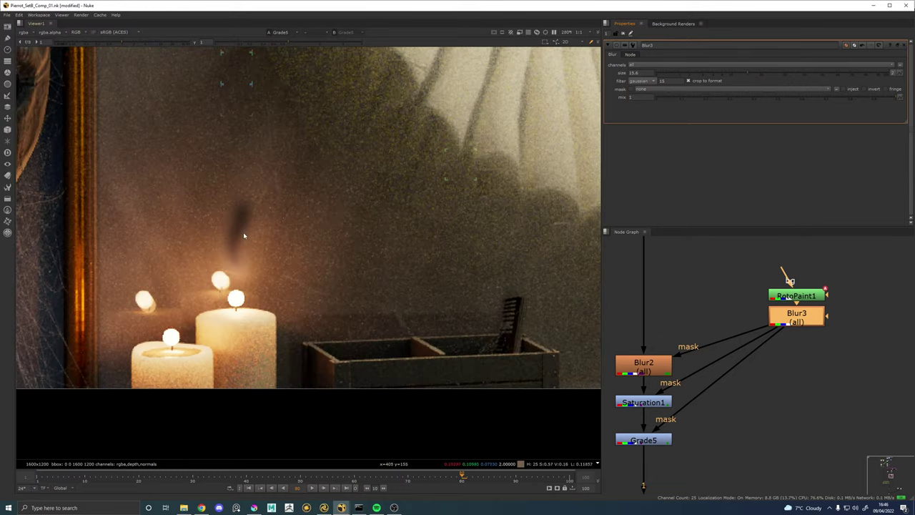
scroll(268, 229, "down", 7)
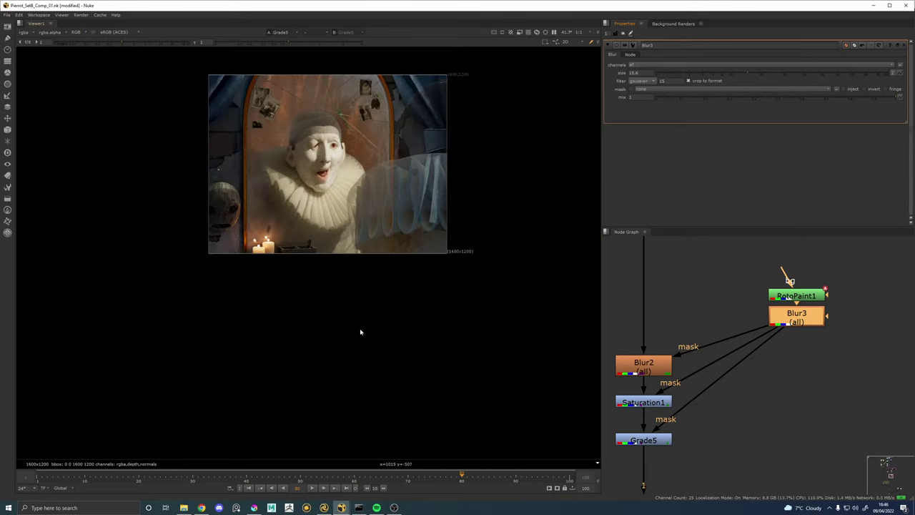
Switch to Krita and create a new document 1024 pixels wide and 1024 pixels high.
left_click(251, 507)
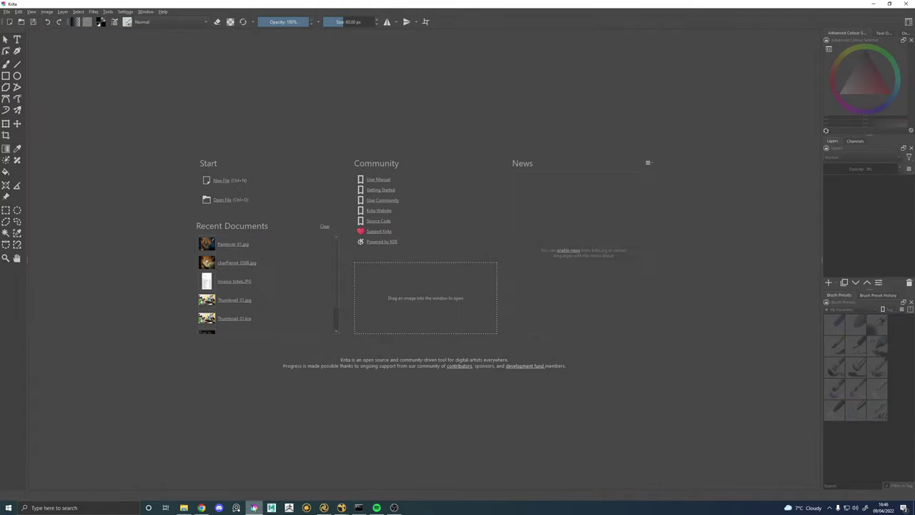
left_click(223, 181)
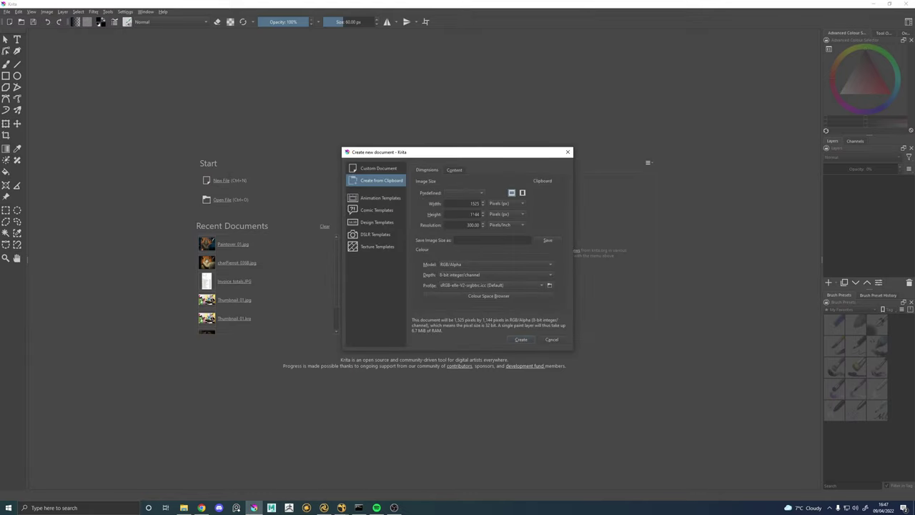
left_click(461, 195)
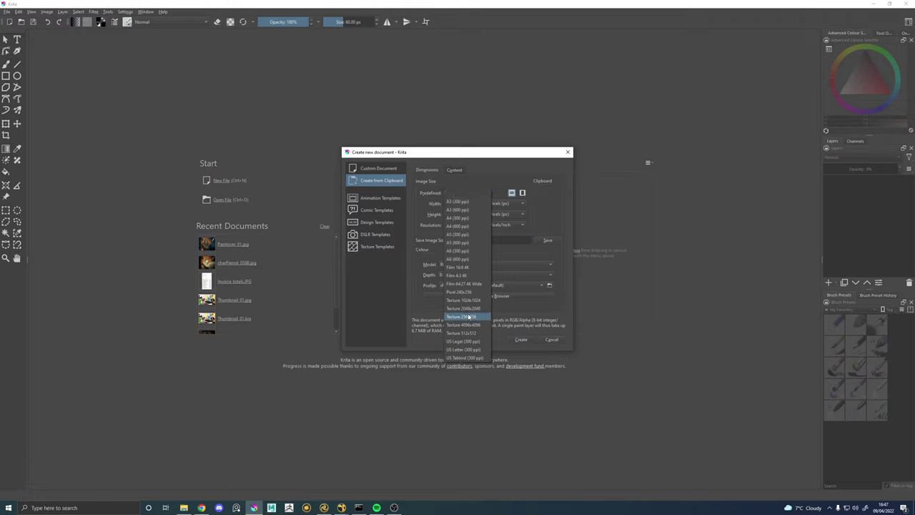
left_click(417, 244)
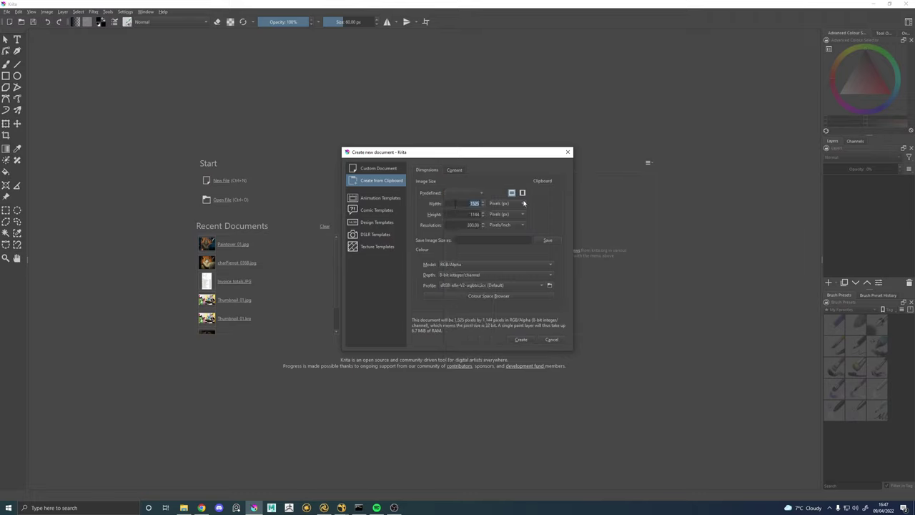
type("1024")
key("Tab")
type("1024")
left_click(523, 341)
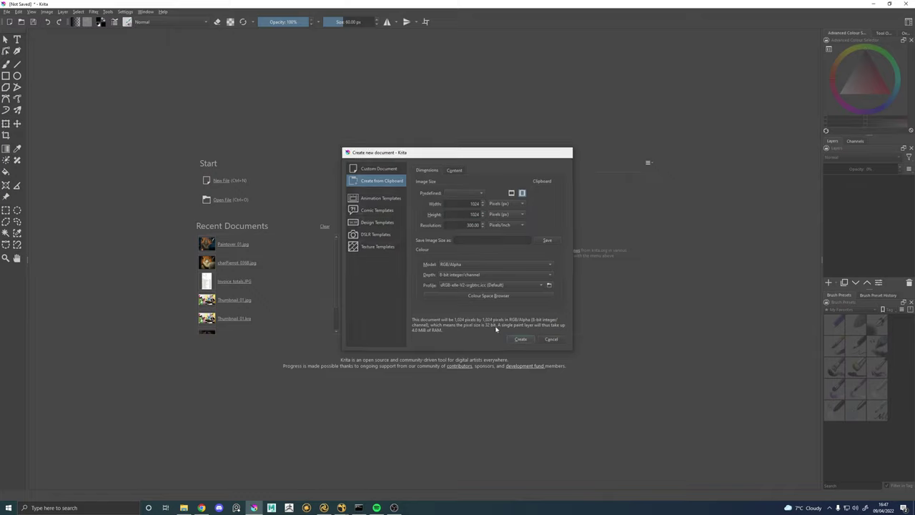
left_click(521, 339)
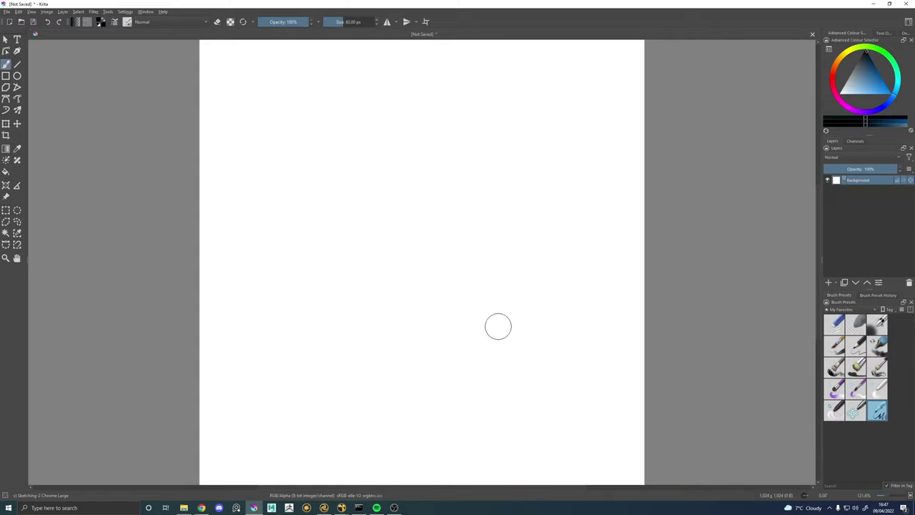
Duplicate the white Background layer and fill the copy with black.
left_click(843, 283)
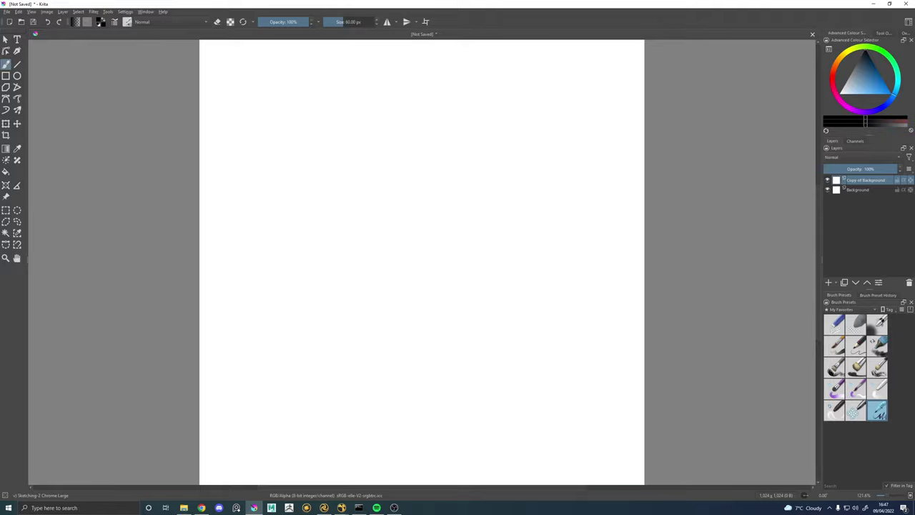
left_click(6, 171)
left_click(263, 196)
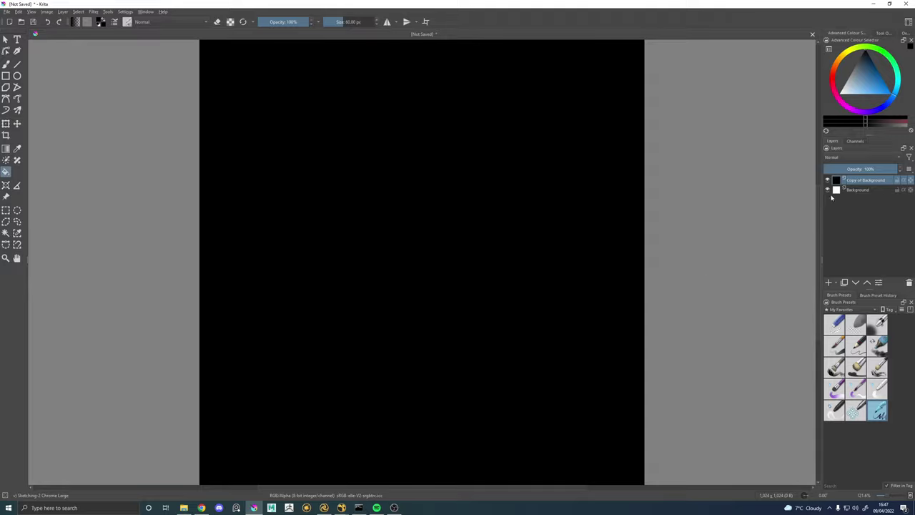
Add a new paint layer above the black layer and switch the foreground colour to white.
left_click(829, 282)
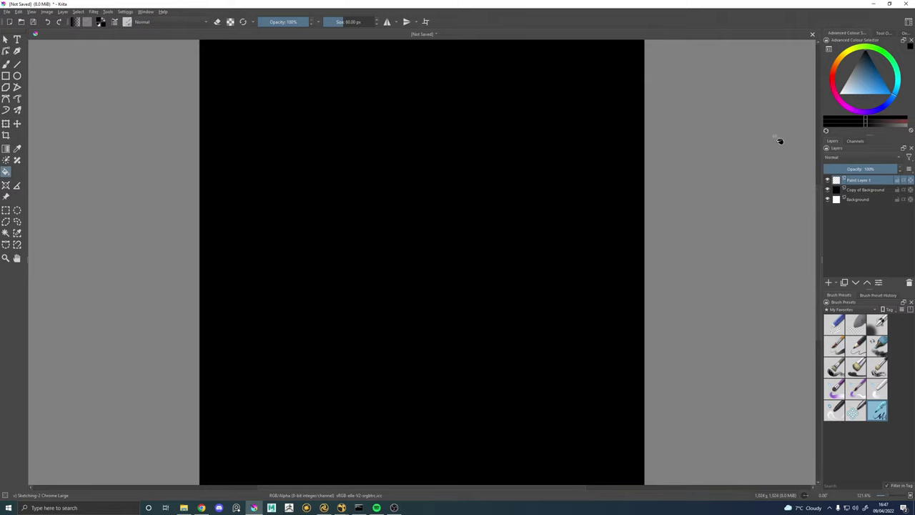
left_click(850, 89)
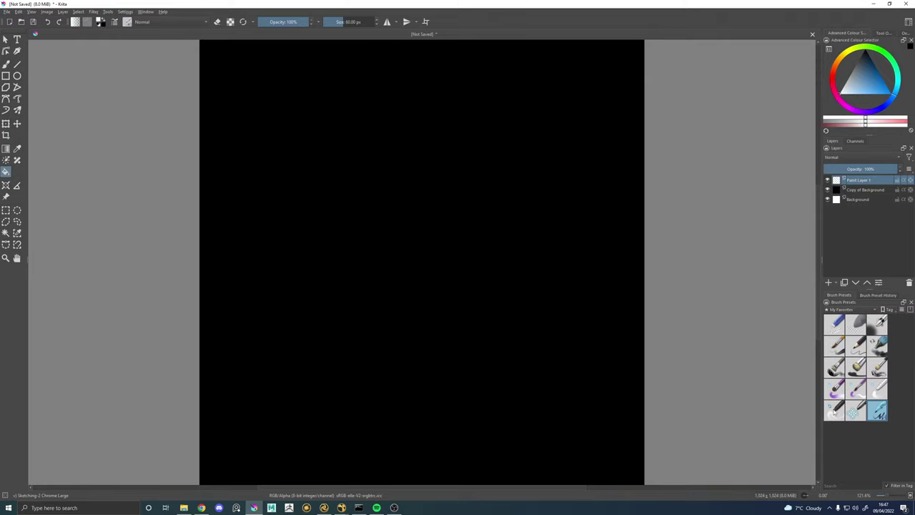
Activate the freehand brush with the Bristles-5 Flat preset, try one stroke and undo it.
left_click(833, 410)
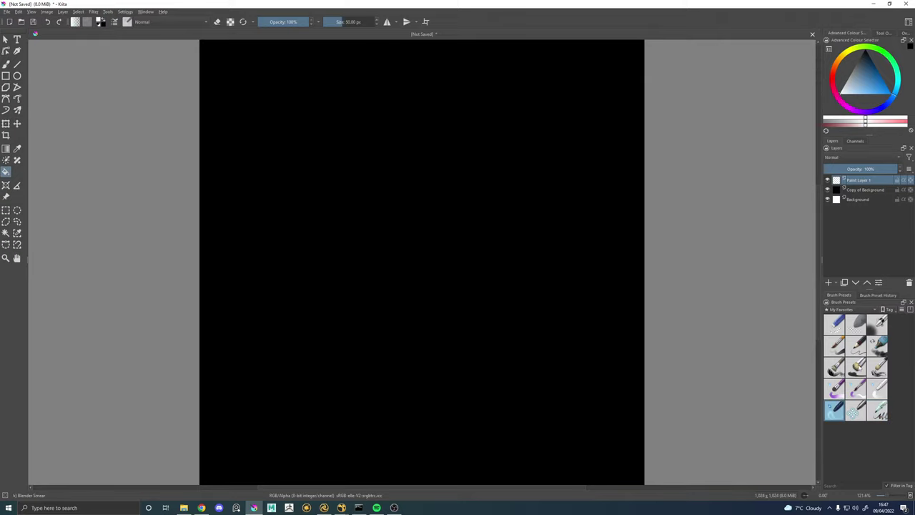
left_click(856, 366)
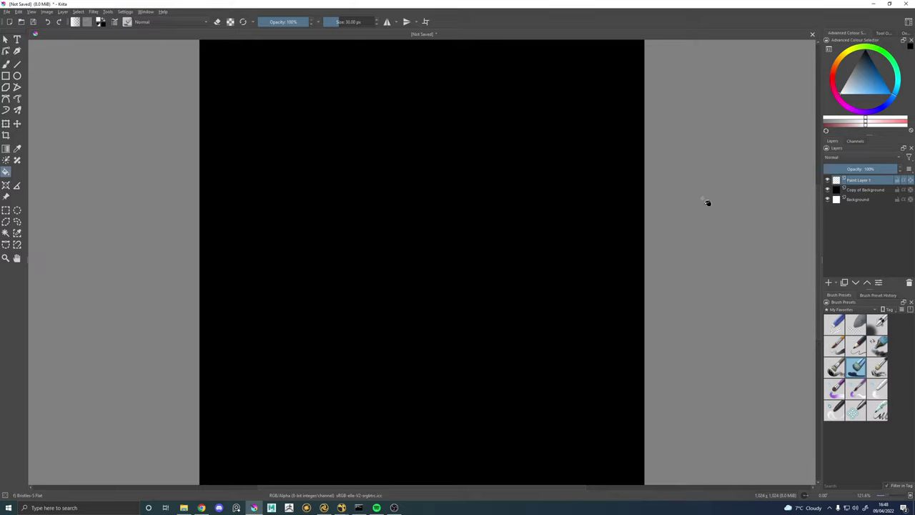
key("b")
left_click_drag(411, 300, 447, 172)
key("ctrl+z")
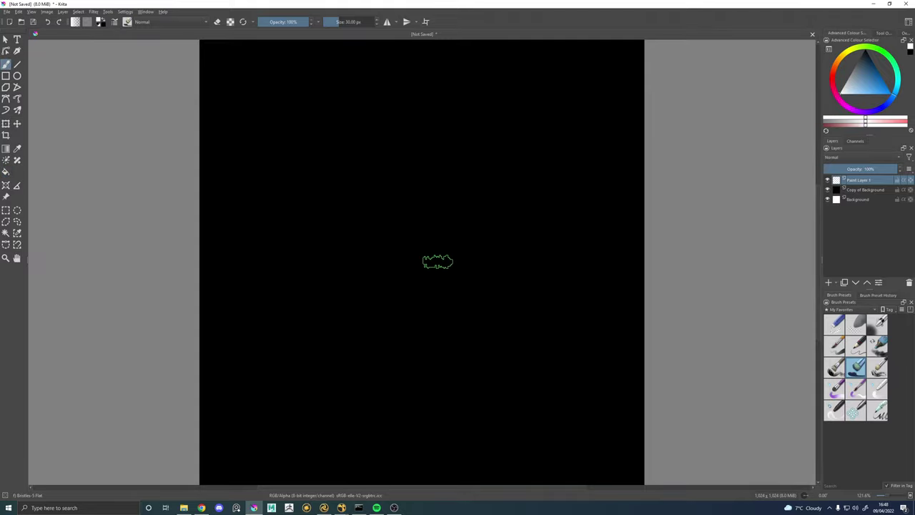
Switch to the browser's "soot on glass" image results, enlarge the framed smoke portrait and look for further soot references.
key("alt+Tab")
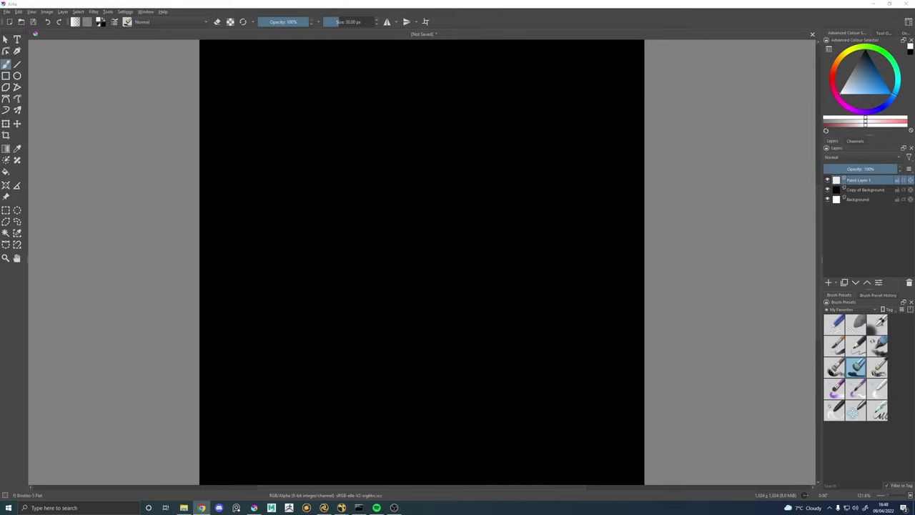
key("alt+Tab")
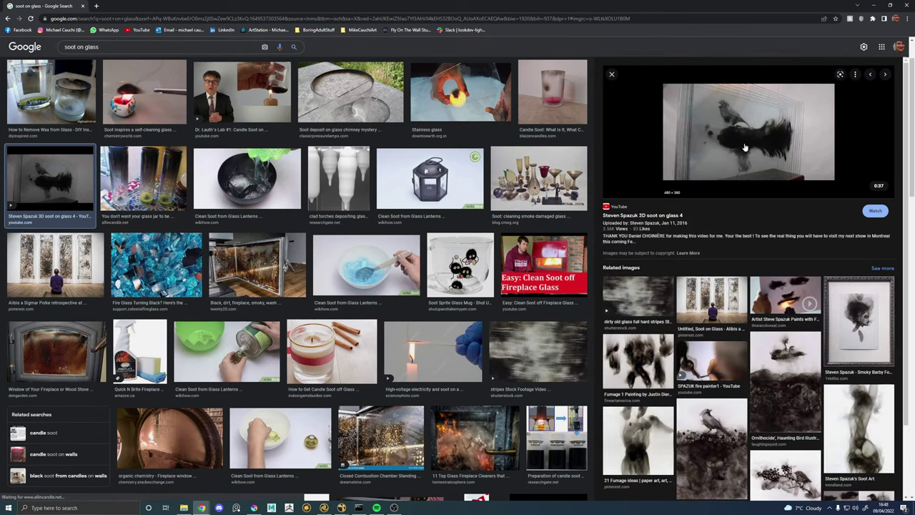
left_click(858, 304)
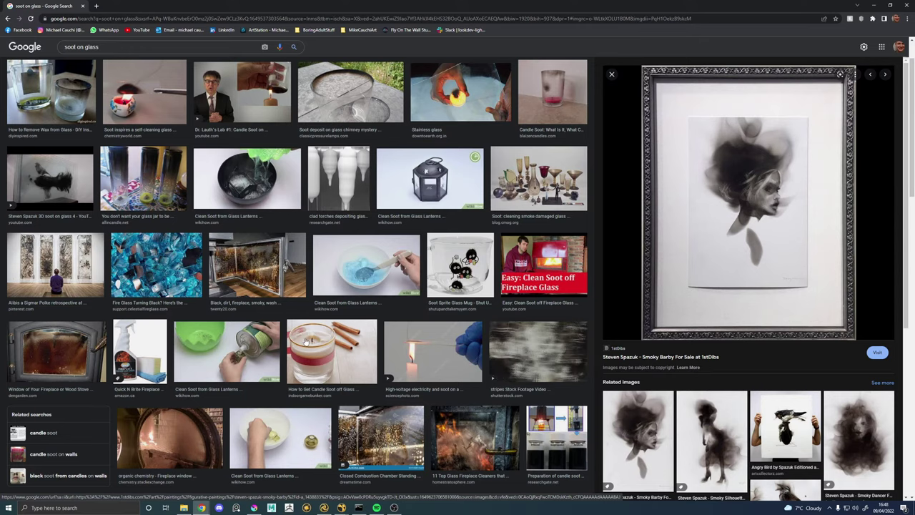
scroll(300, 342, "down", 3)
scroll(312, 330, "down", 2)
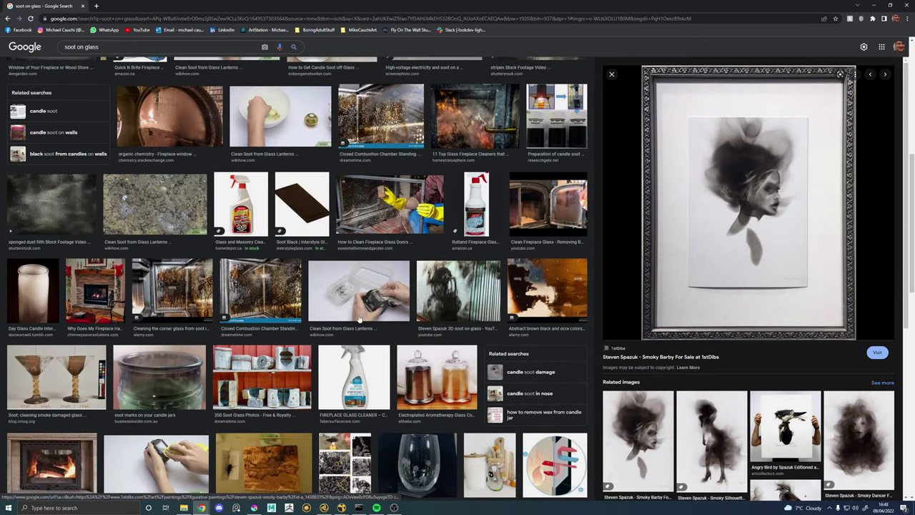
scroll(227, 341, "down", 2)
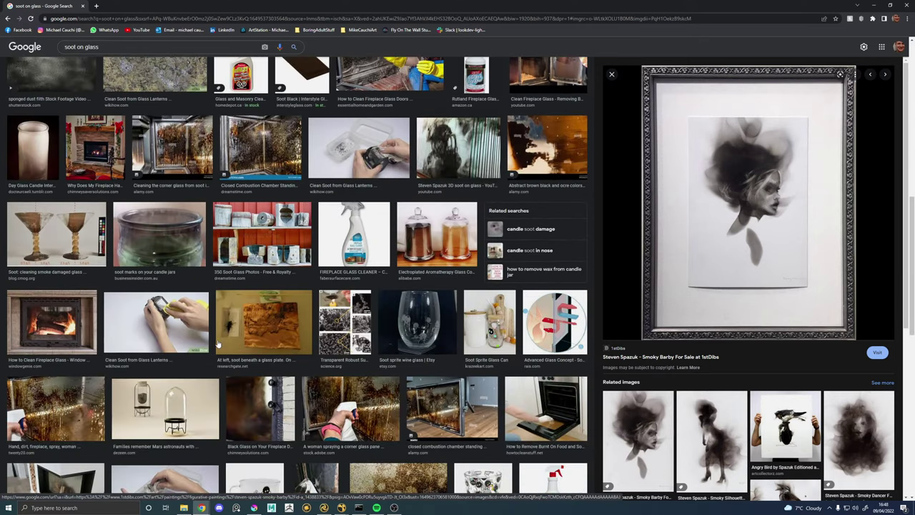
scroll(218, 345, "down", 2)
scroll(318, 324, "down", 3)
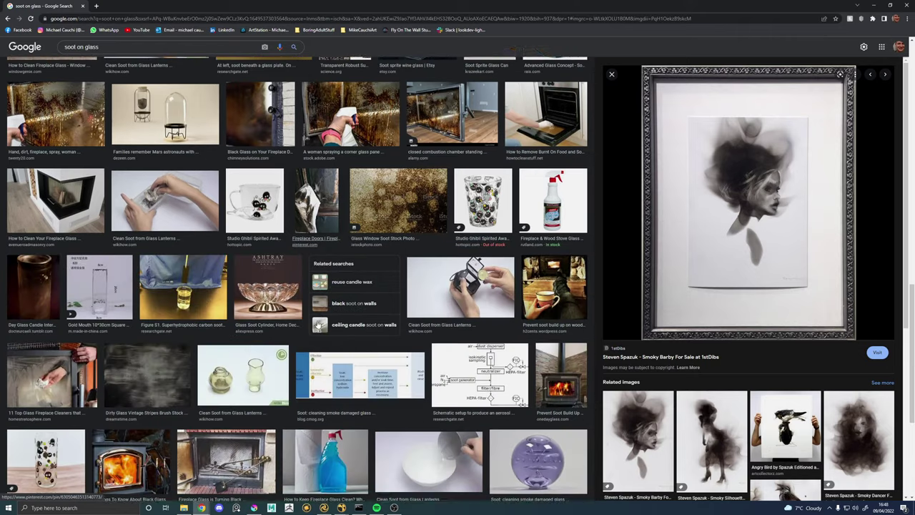
scroll(318, 324, "down", 3)
Examine the blackened fireplace glass pictures and the 3D soot on glass artwork, and move the browser tab out of the way.
left_click(225, 268)
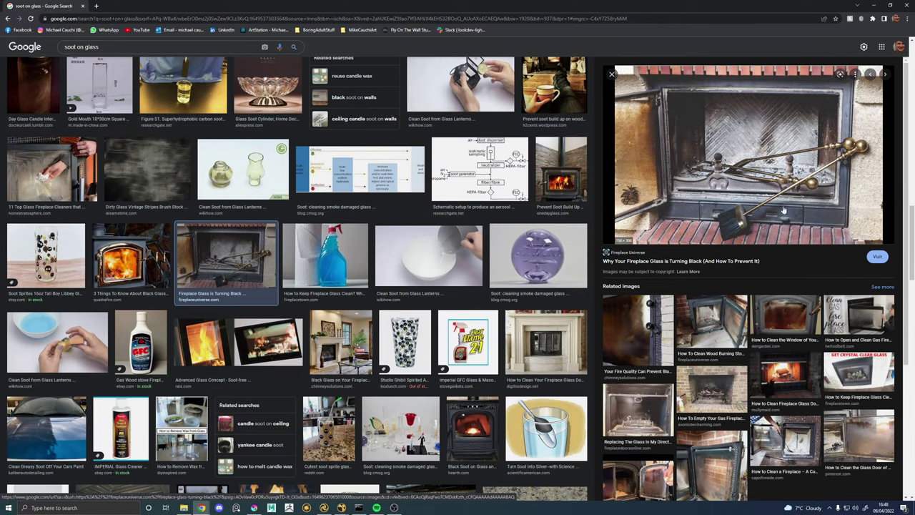
left_click(649, 327)
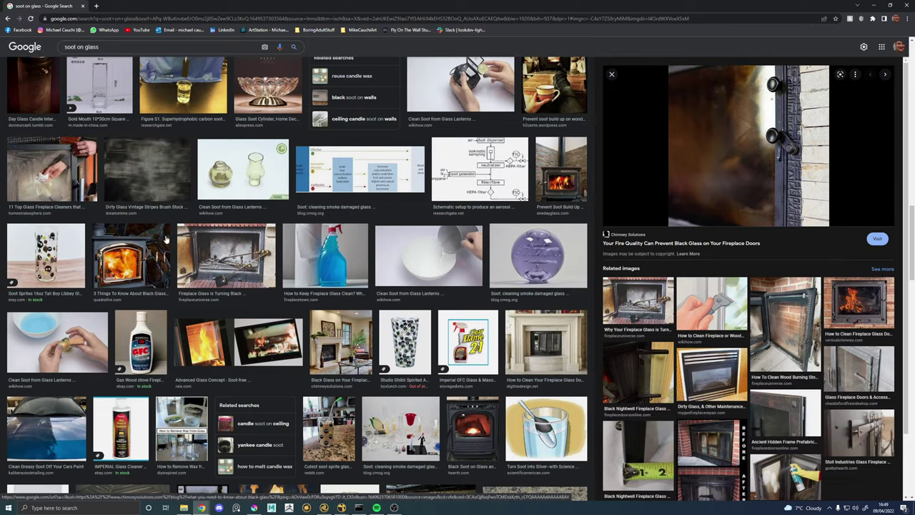
scroll(167, 241, "down", 5)
scroll(121, 313, "down", 3)
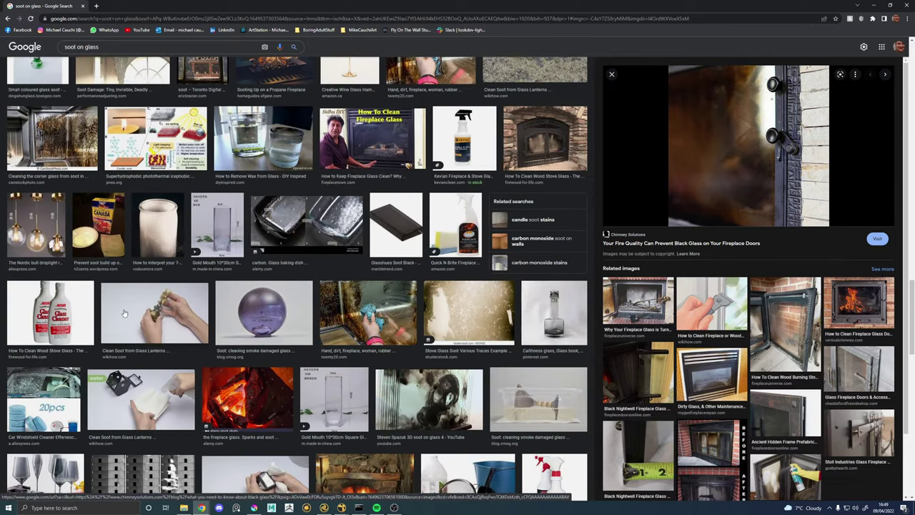
left_click(441, 285)
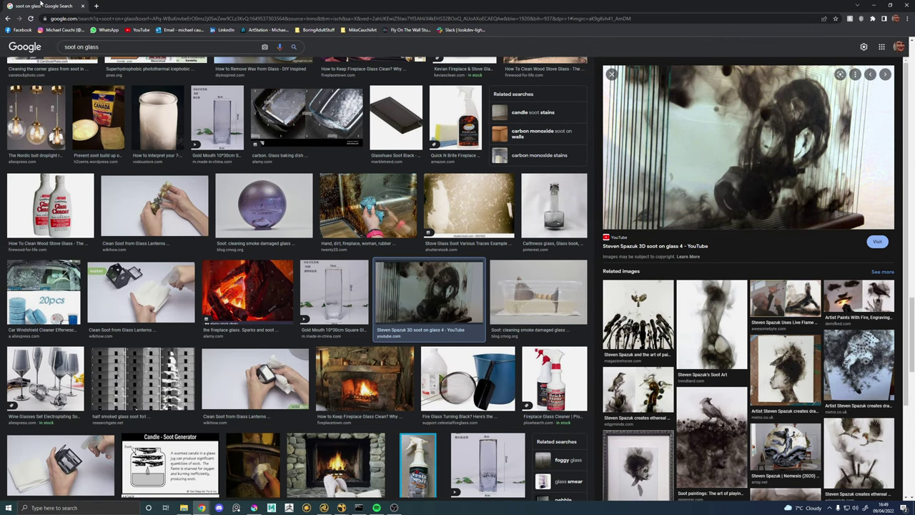
left_click_drag(40, 4, 0, 207)
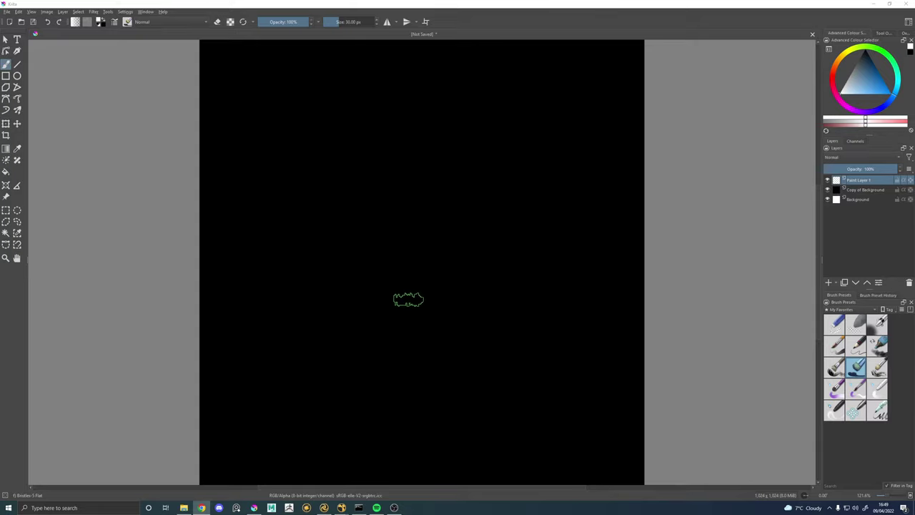
Paint soft white curved smoke strokes in Krita with the 30 px bristle brush, rising from the canvas centre and fanning out upward.
mouse_move(421, 357)
left_mouse_down()
mouse_move(388, 231)
mouse_move(424, 357)
mouse_move(398, 301)
mouse_move(436, 173)
left_mouse_up()
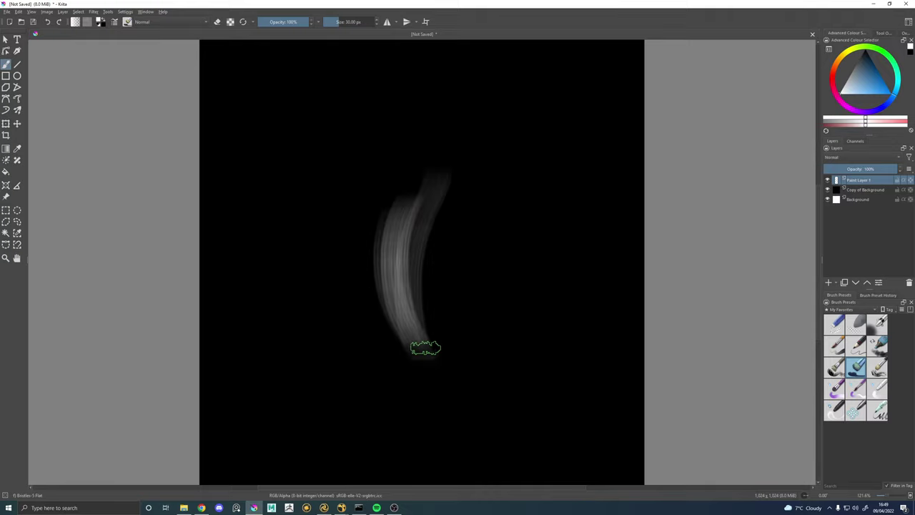
left_click_drag(428, 331, 457, 128)
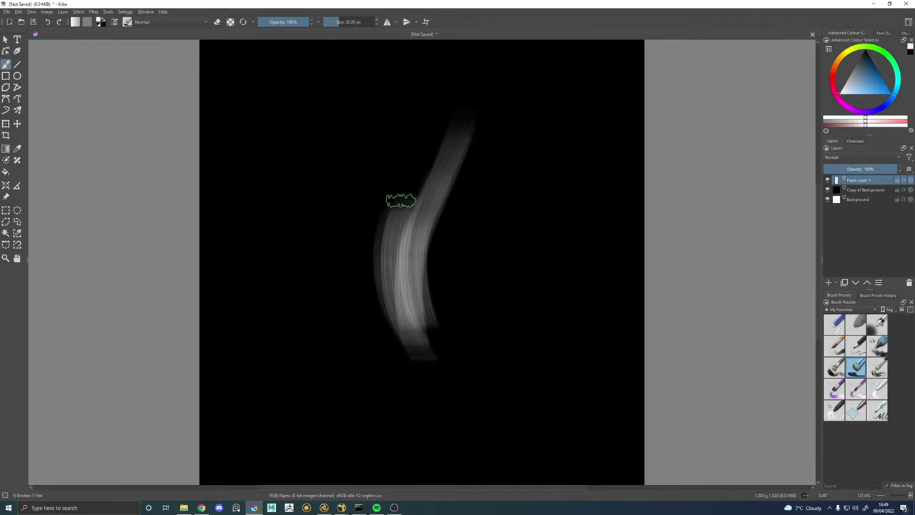
left_click_drag(394, 198, 421, 148)
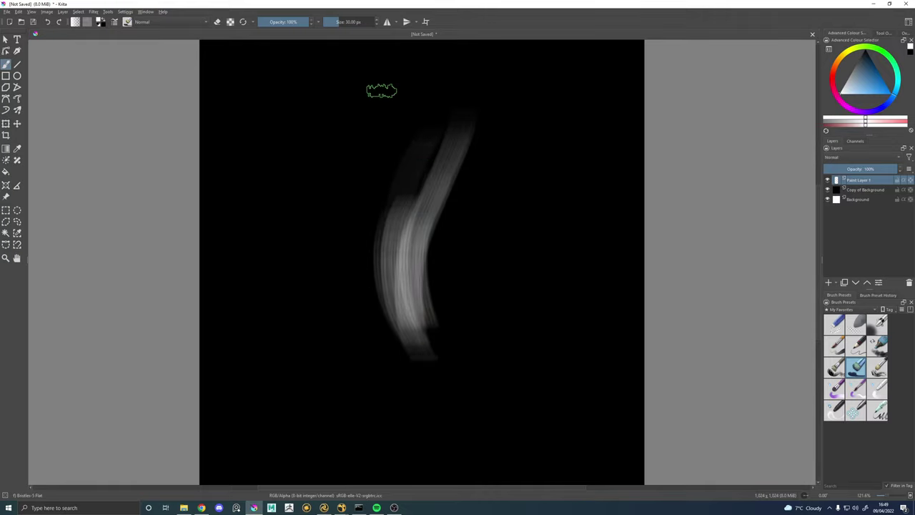
mouse_move(388, 266)
left_mouse_down()
mouse_move(394, 204)
mouse_move(463, 75)
left_mouse_up()
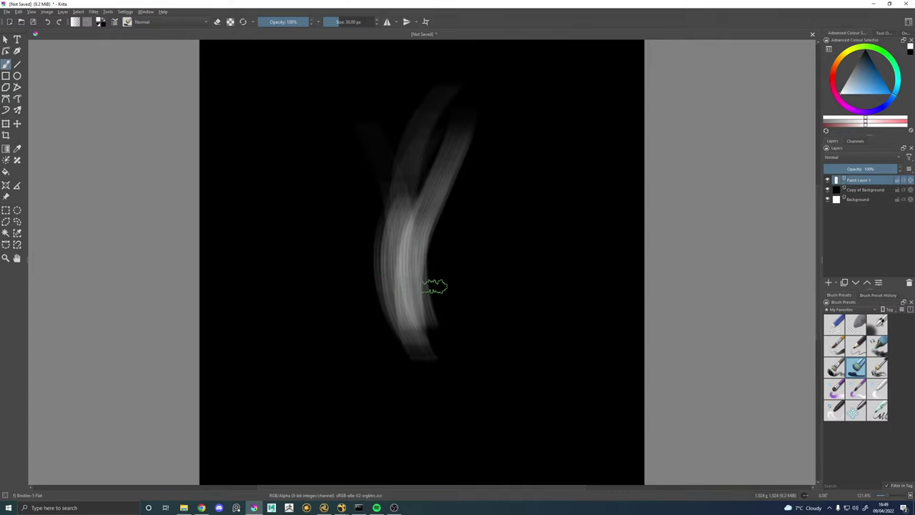
Reduce the brush size to 9.91 px and build up brighter strokes along the core of the smoke shape's lower half.
left_click_drag(430, 260, 413, 261)
left_click_drag(417, 341, 425, 357)
mouse_move(399, 272)
left_mouse_down()
mouse_move(419, 347)
mouse_move(416, 332)
left_mouse_up()
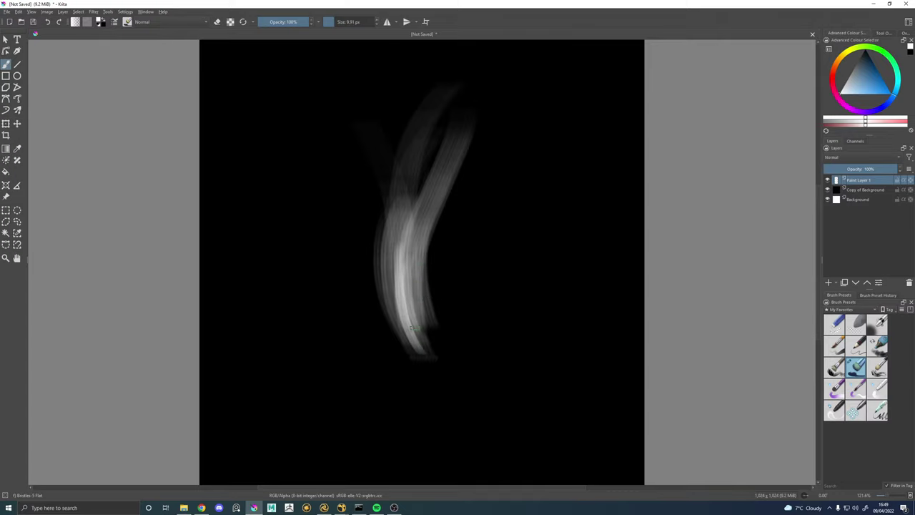
left_click_drag(409, 248, 411, 315)
mouse_move(397, 234)
left_mouse_down()
mouse_move(400, 299)
mouse_move(394, 289)
mouse_move(389, 317)
left_mouse_up()
left_click_drag(384, 249, 385, 291)
left_click_drag(398, 243, 404, 293)
left_click_drag(404, 210, 416, 329)
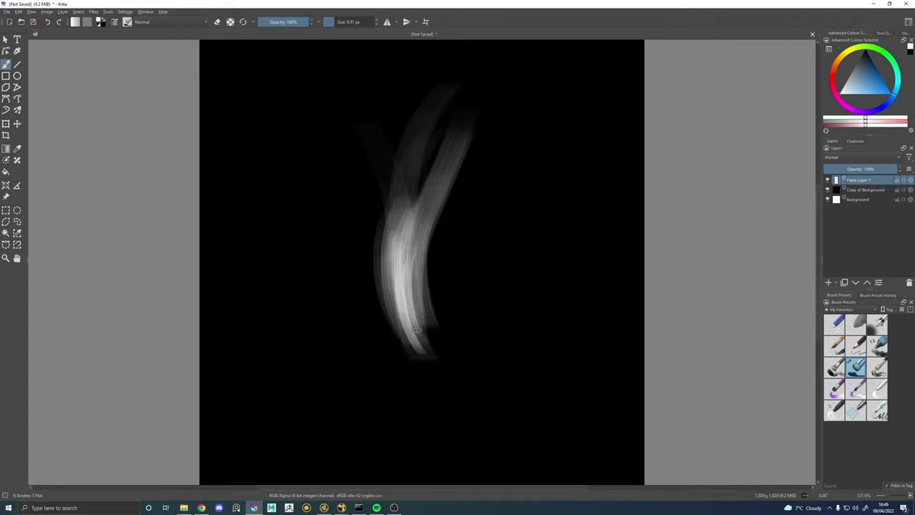
Paint a thin wisp branching off the smoke's right side, then duplicate Paint Layer 1 and hide the original layer.
left_click_drag(421, 257, 509, 143)
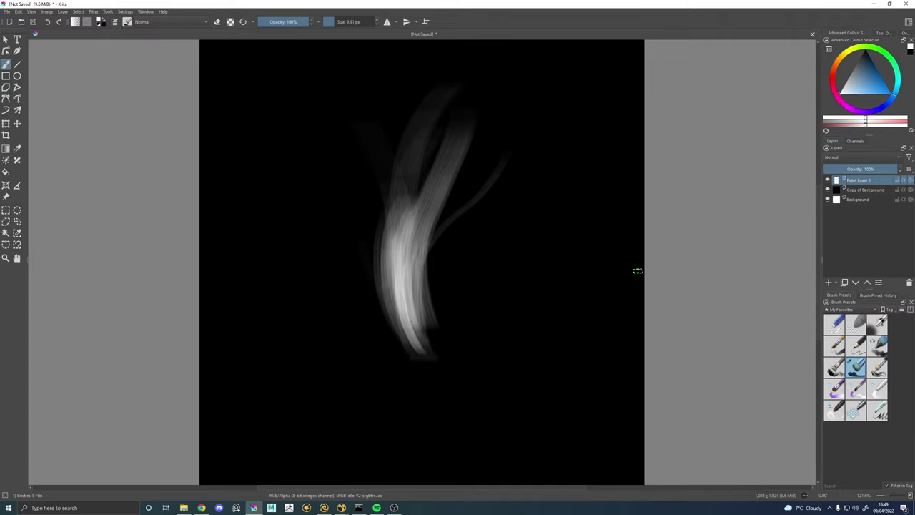
right_click(881, 180)
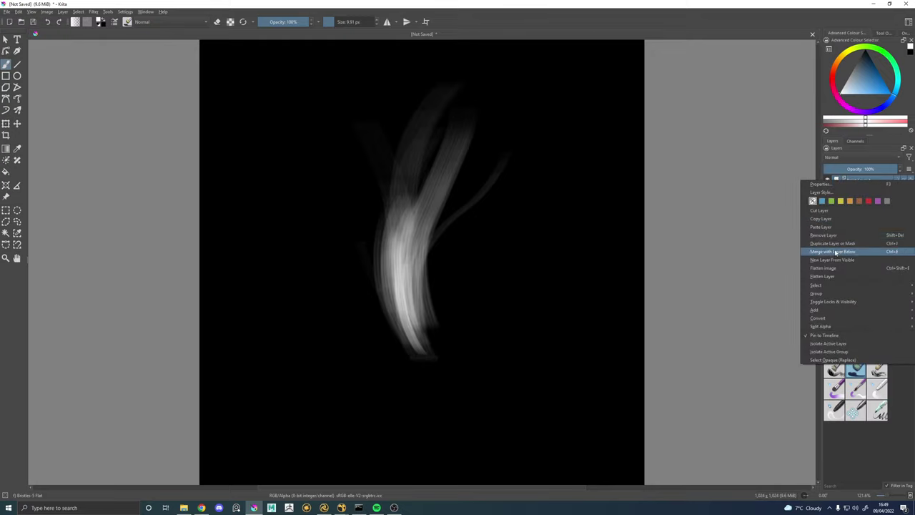
left_click(824, 244)
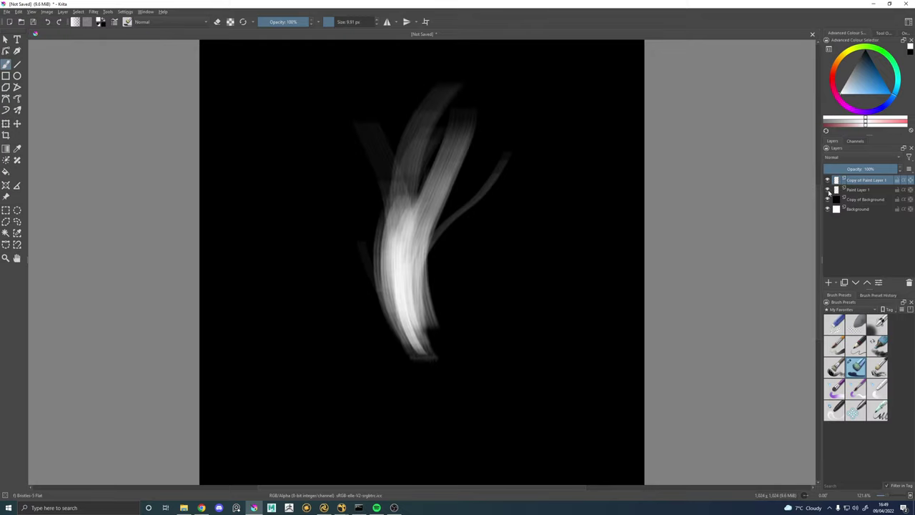
left_click(828, 189)
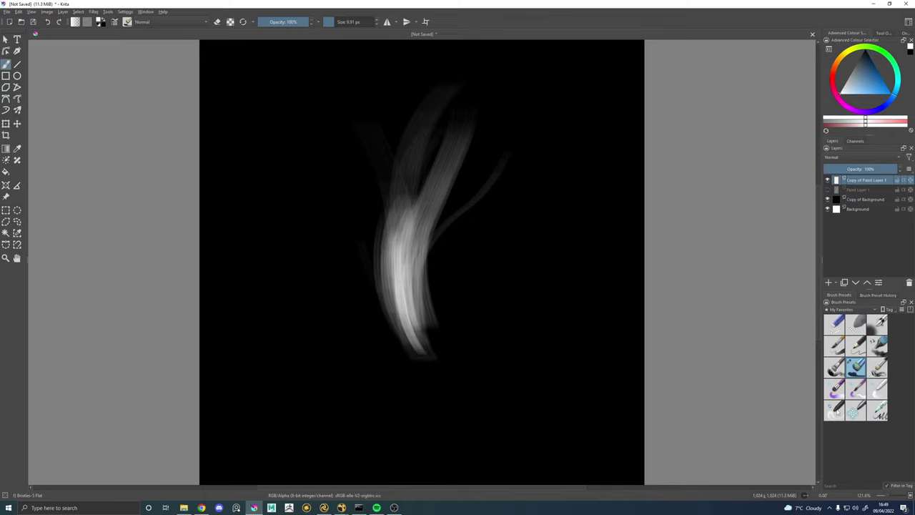
Smear the upper strands of the smoke copy upward and outward with the 50 px Blender Smear brush.
left_click(836, 411)
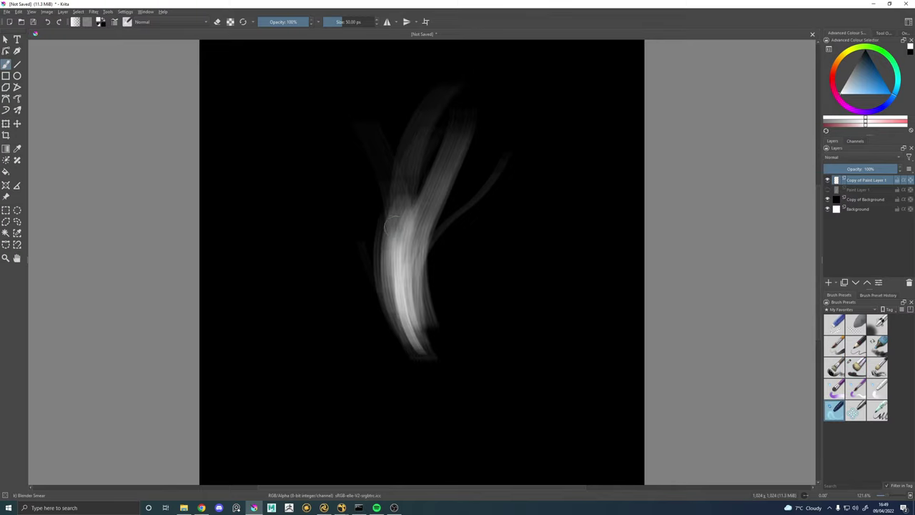
left_click_drag(380, 190, 374, 74)
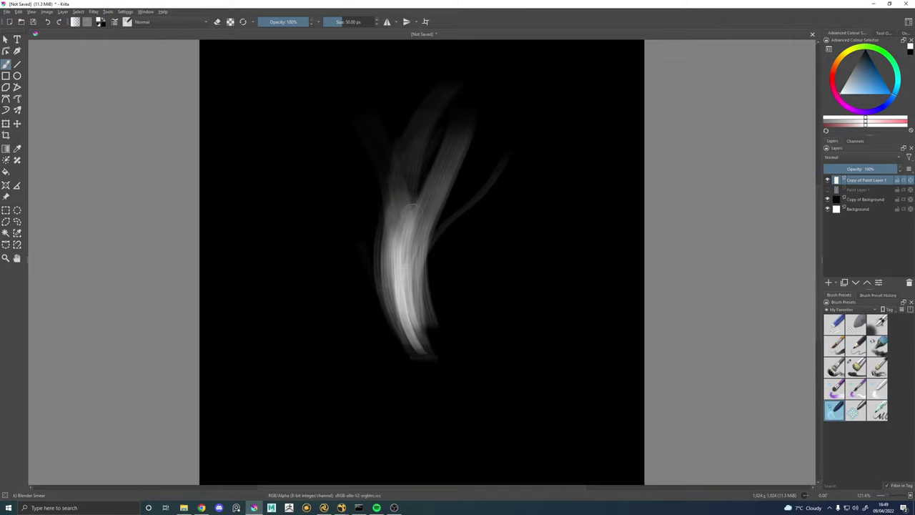
left_click_drag(400, 192, 418, 192)
mouse_move(419, 226)
left_mouse_down()
mouse_move(465, 81)
mouse_move(455, 50)
left_mouse_up()
left_click_drag(443, 190, 440, 58)
mouse_move(416, 227)
left_mouse_down()
mouse_move(475, 153)
mouse_move(519, 133)
left_mouse_up()
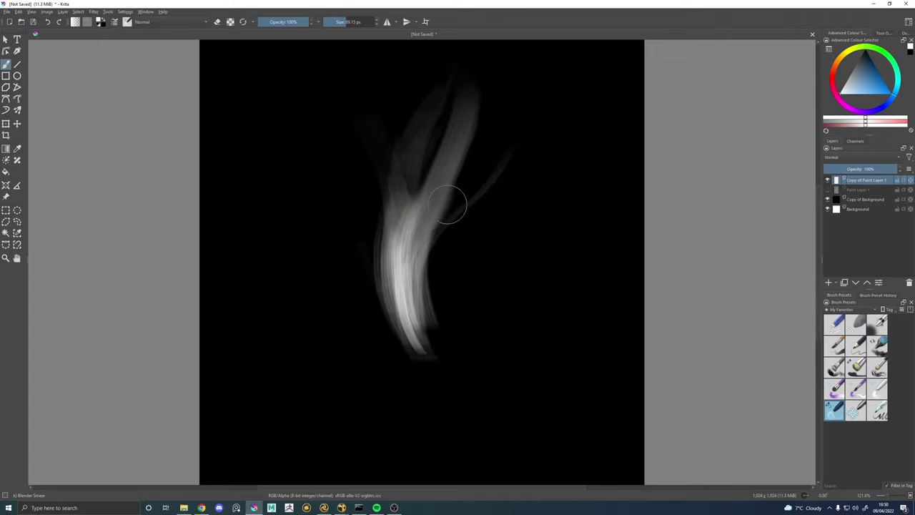
Enlarge the Blender Smear brush to 89.15 px and blur the smoke's right strands, base and left edge upward.
left_click_drag(437, 207, 499, 109)
mouse_move(447, 171)
left_mouse_down()
mouse_move(491, 75)
mouse_move(425, 64)
mouse_move(384, 268)
mouse_move(392, 323)
mouse_move(357, 131)
mouse_move(402, 240)
mouse_move(404, 139)
mouse_move(426, 311)
mouse_move(451, 301)
mouse_move(464, 177)
mouse_move(436, 236)
mouse_move(464, 179)
mouse_move(401, 265)
mouse_move(428, 300)
mouse_move(453, 240)
mouse_move(502, 202)
mouse_move(439, 321)
mouse_move(458, 255)
mouse_move(426, 306)
mouse_move(455, 328)
mouse_move(435, 218)
left_mouse_up()
mouse_move(438, 382)
left_mouse_down()
mouse_move(441, 214)
mouse_move(384, 220)
mouse_move(346, 177)
left_mouse_up()
mouse_move(395, 324)
left_mouse_down()
mouse_move(324, 177)
mouse_move(382, 157)
left_mouse_up()
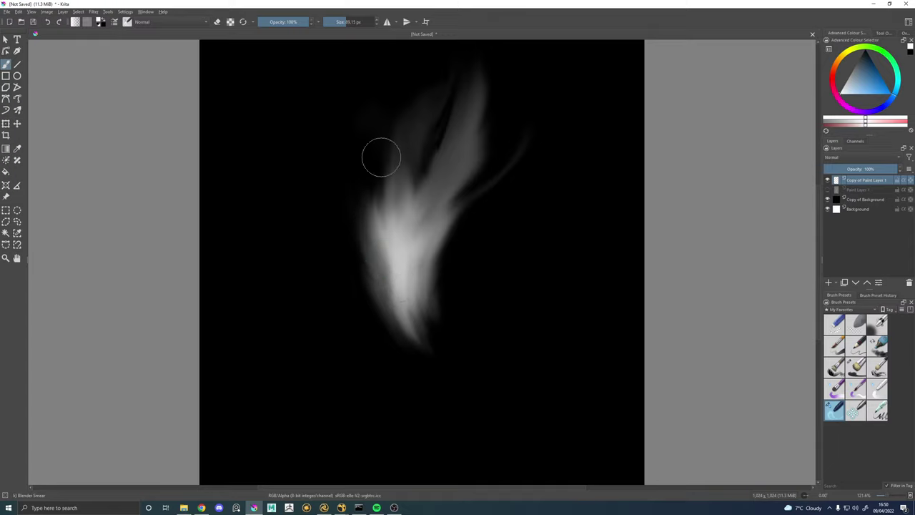
Smear the smoke's body and right side up and out to the right, widening it into a soft flared shape.
left_click_drag(381, 307, 406, 109)
mouse_move(350, 251)
left_mouse_down()
mouse_move(383, 207)
mouse_move(368, 203)
mouse_move(413, 178)
mouse_move(421, 228)
mouse_move(533, 115)
left_mouse_up()
mouse_move(404, 272)
left_mouse_down()
mouse_move(448, 243)
mouse_move(552, 103)
left_mouse_up()
left_click_drag(423, 242, 599, 91)
mouse_move(448, 215)
left_mouse_down()
mouse_move(524, 144)
mouse_move(576, 146)
left_mouse_up()
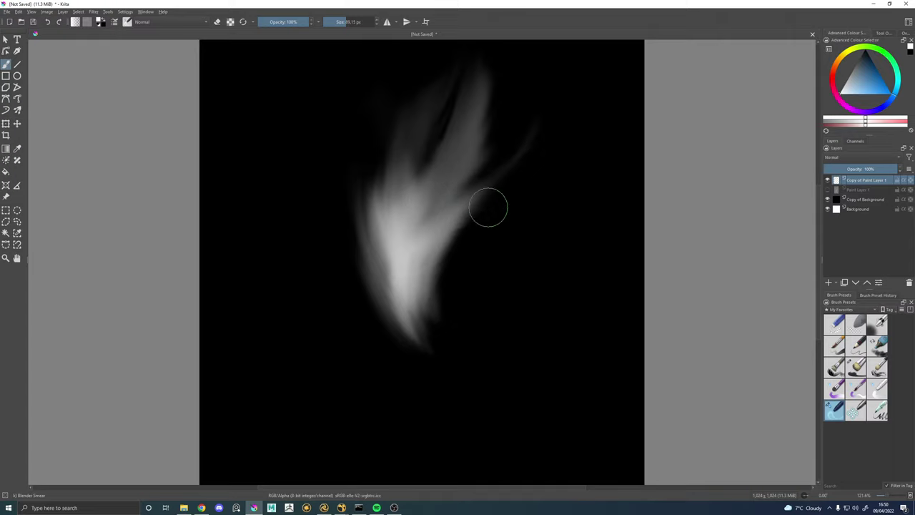
left_click_drag(489, 207, 579, 128)
mouse_move(448, 244)
left_mouse_down()
mouse_move(484, 206)
mouse_move(419, 286)
mouse_move(505, 224)
mouse_move(441, 371)
mouse_move(453, 206)
left_mouse_up()
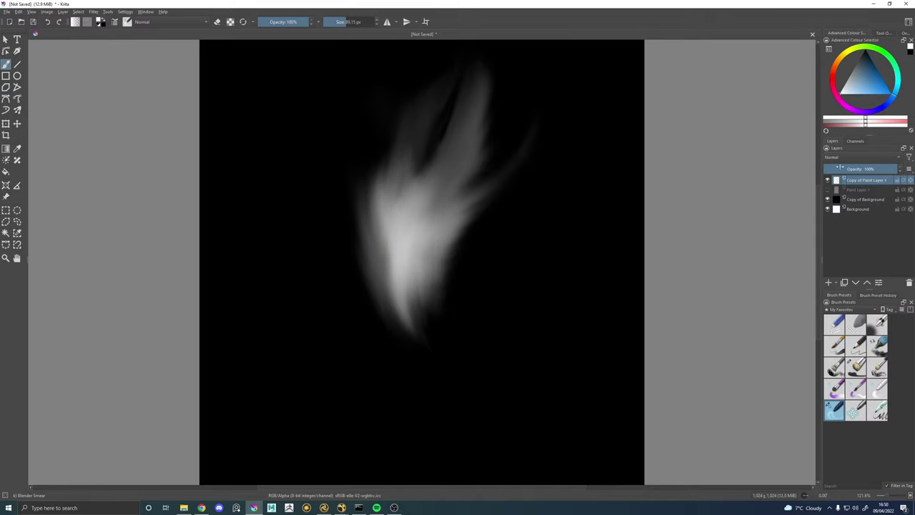
Hide the smeared copy, show the original Paint Layer 1, duplicate it again and hide the original.
left_click(827, 179)
left_click(826, 190)
right_click(846, 190)
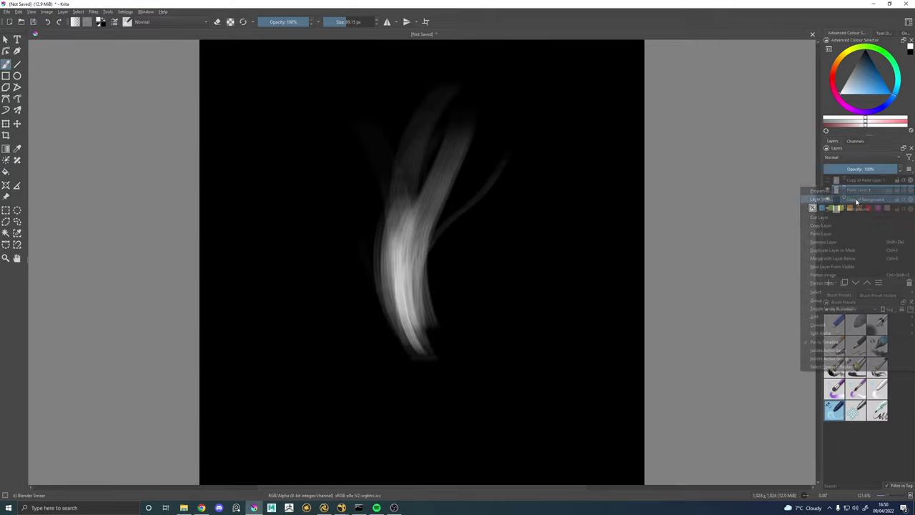
left_click(829, 250)
left_click(826, 198)
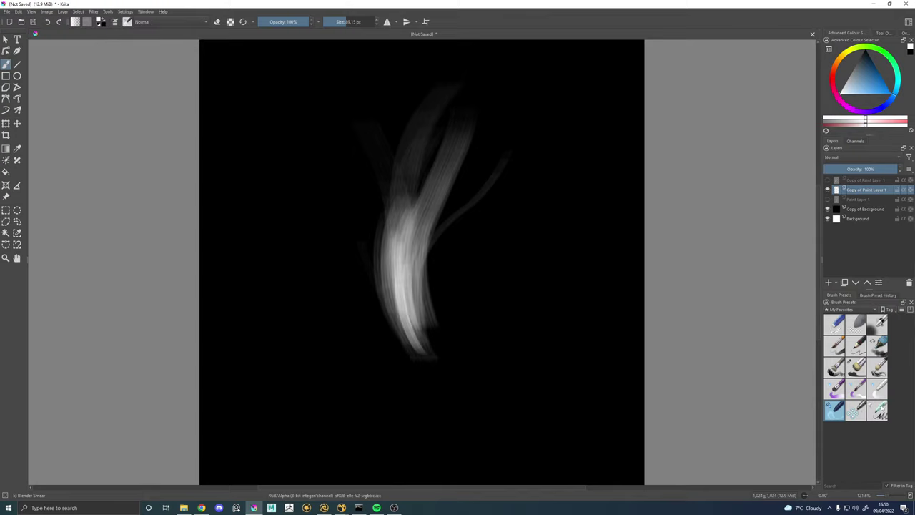
Soften the smoke's left edge on the new copy with the 50 px Blender Basic brush.
left_click(879, 388)
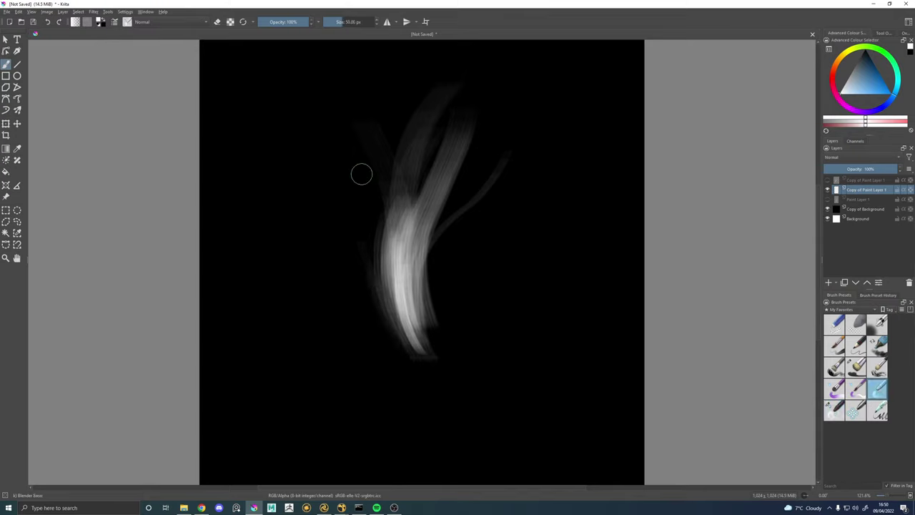
mouse_move(362, 174)
left_mouse_down()
mouse_move(377, 187)
mouse_move(389, 319)
mouse_move(409, 129)
left_mouse_up()
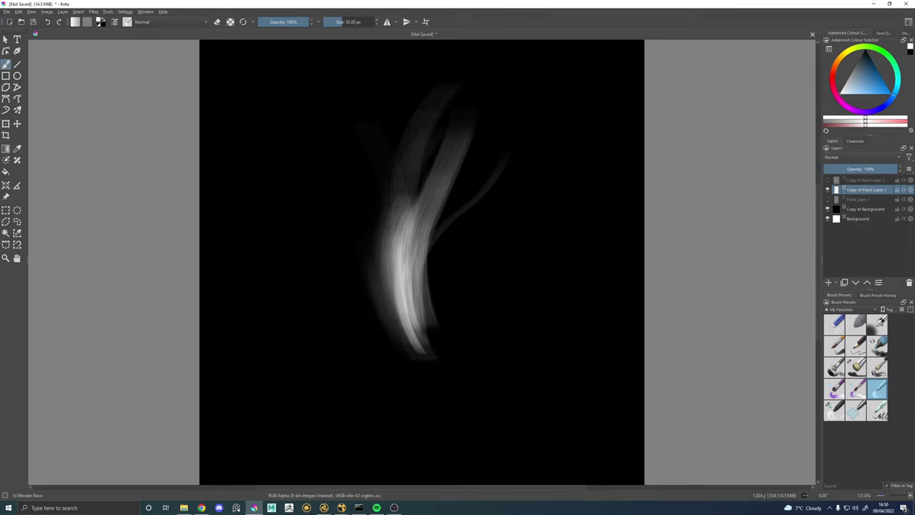
Try the Wet Paint brush on the smoke with strokes rising from its base, and undo them.
left_click(834, 388)
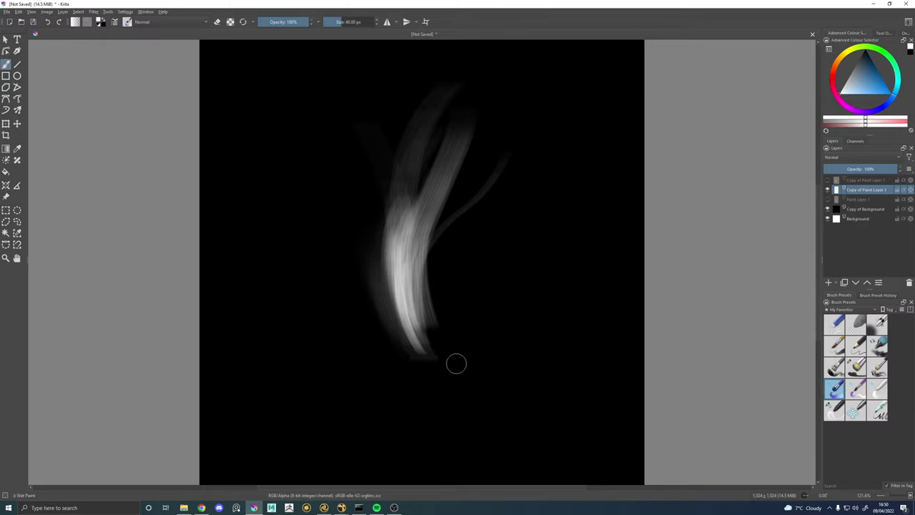
mouse_move(453, 364)
left_mouse_down()
mouse_move(435, 374)
mouse_move(410, 169)
mouse_move(384, 214)
left_mouse_up()
key("ctrl+z")
left_click_drag(420, 360, 377, 207)
mouse_move(405, 319)
left_mouse_down()
mouse_move(386, 200)
mouse_move(431, 107)
left_mouse_up()
key("ctrl+z")
key("ctrl+z")
key("ctrl+z")
key("ctrl+z")
Switch the brush presets to the RGBA tag.
left_click(846, 308)
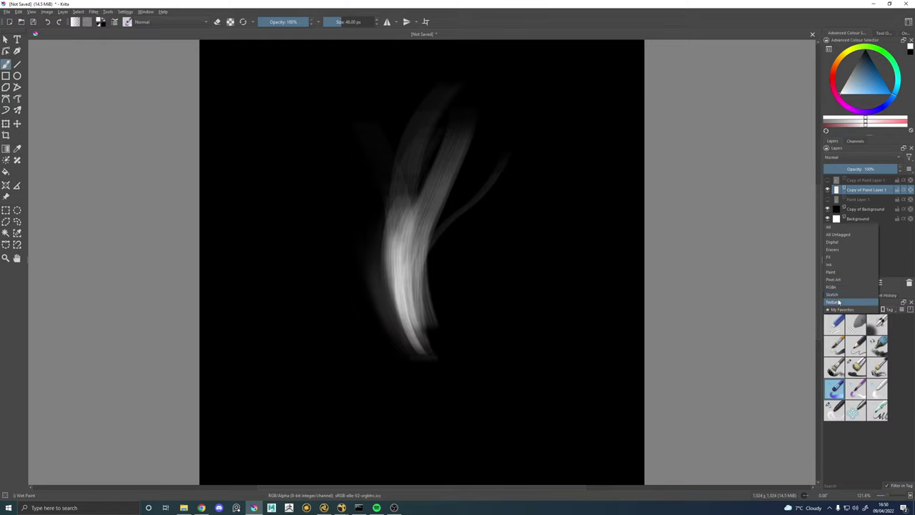
left_click(839, 287)
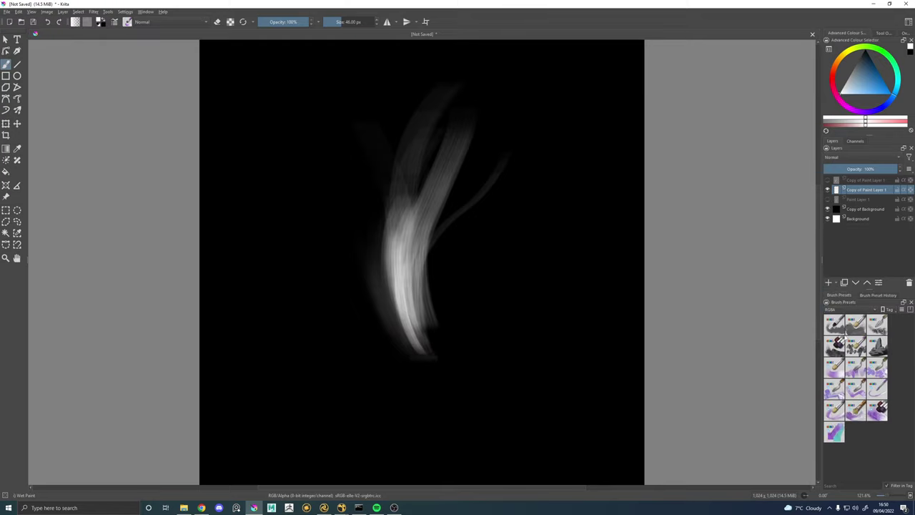
Try the RGBA-wet Bristles-Rough and Impasto BG brushes on the smoke's lower half, undoing each test.
left_click(855, 408)
left_click_drag(428, 348, 367, 235)
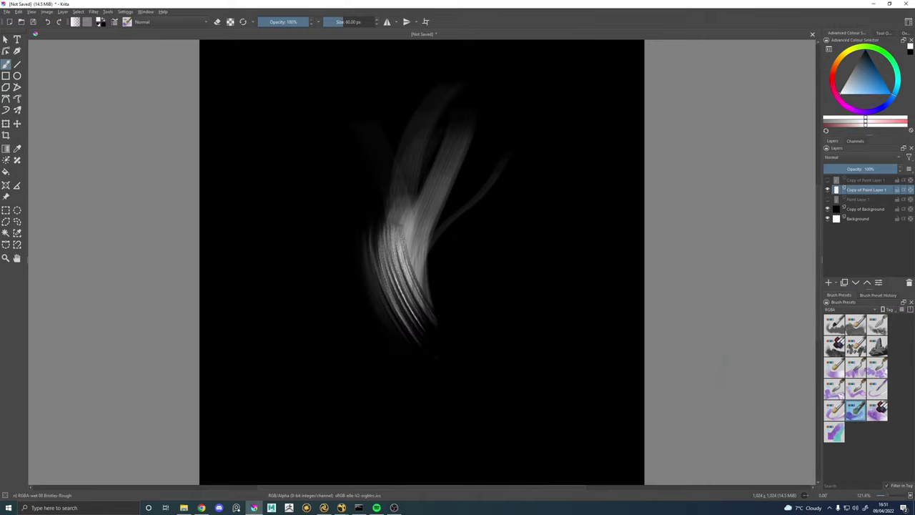
key("ctrl+z")
left_click(876, 417)
left_click_drag(408, 356, 397, 293)
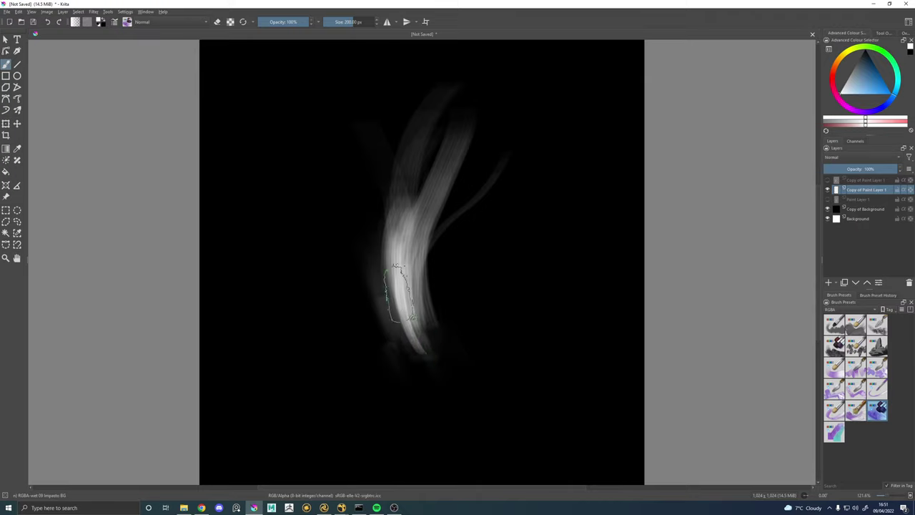
left_click_drag(440, 365, 384, 195)
key("ctrl+z")
Try further RGBA-wet brushes, including Bristles, Flat Points and Flat Dirty Tilt, from the smoke's base upward, undoing each test.
left_click(833, 409)
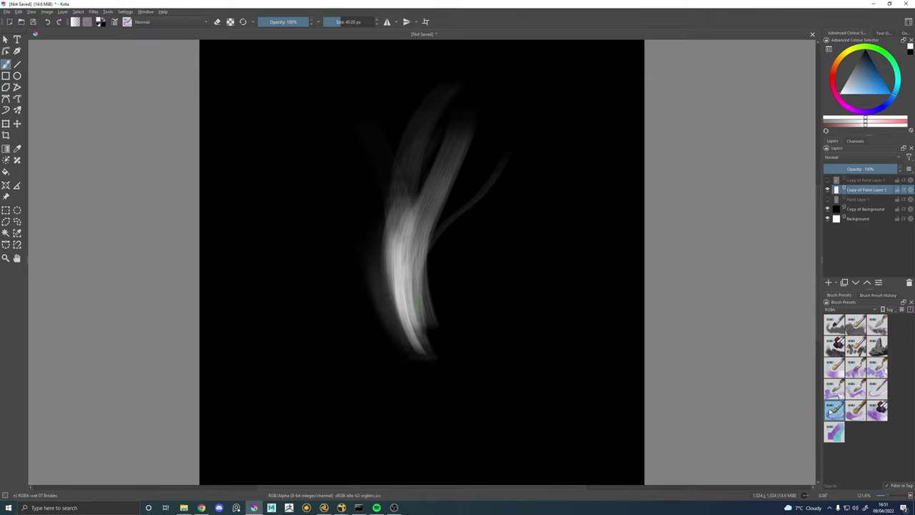
left_click_drag(431, 355, 386, 263)
key("ctrl+z")
left_click(857, 390)
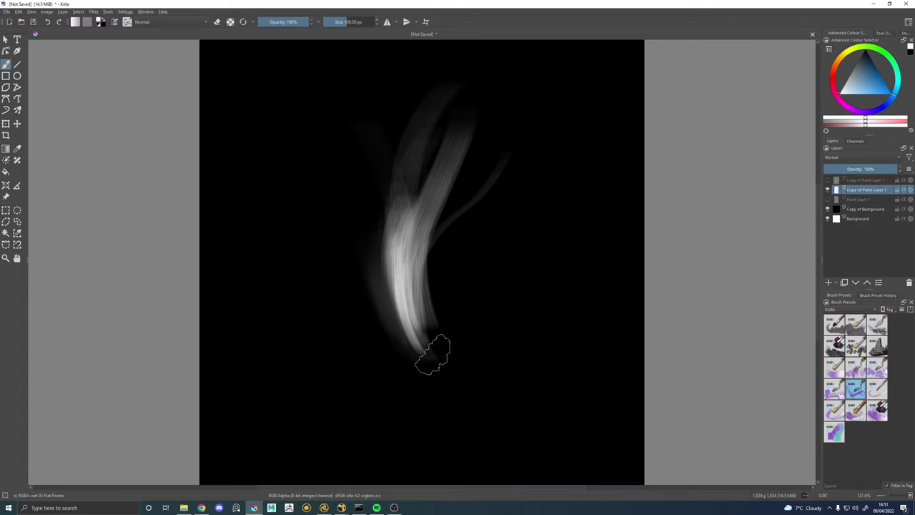
left_click_drag(432, 356, 391, 232)
key("ctrl+z")
left_click(833, 388)
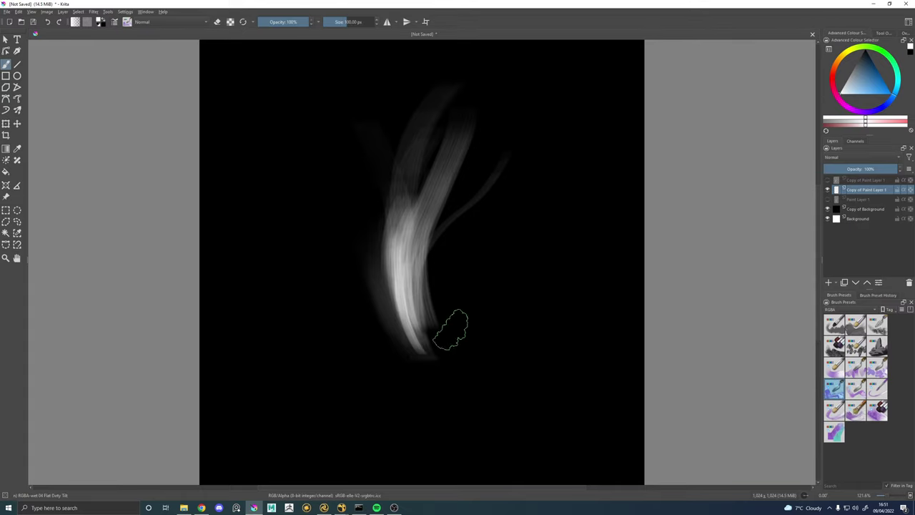
mouse_move(432, 350)
left_mouse_down()
mouse_move(427, 361)
mouse_move(397, 239)
left_mouse_up()
key("ctrl+z")
left_click(874, 370)
key("ctrl+z")
Pull the smoke's core and left edge upward with the RGBA-wet 02 Flat brush, forming a separate curved strand on the left.
left_click(855, 368)
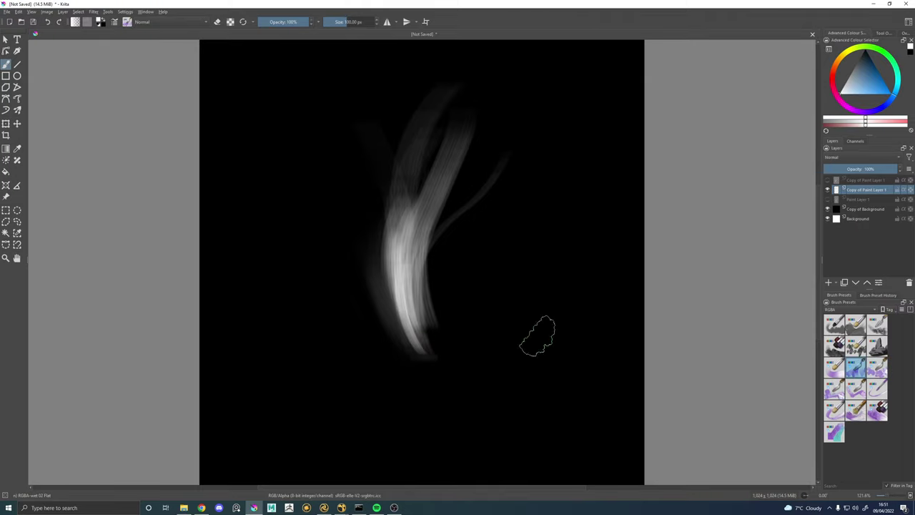
left_click_drag(431, 352, 393, 232)
left_click_drag(417, 367, 369, 178)
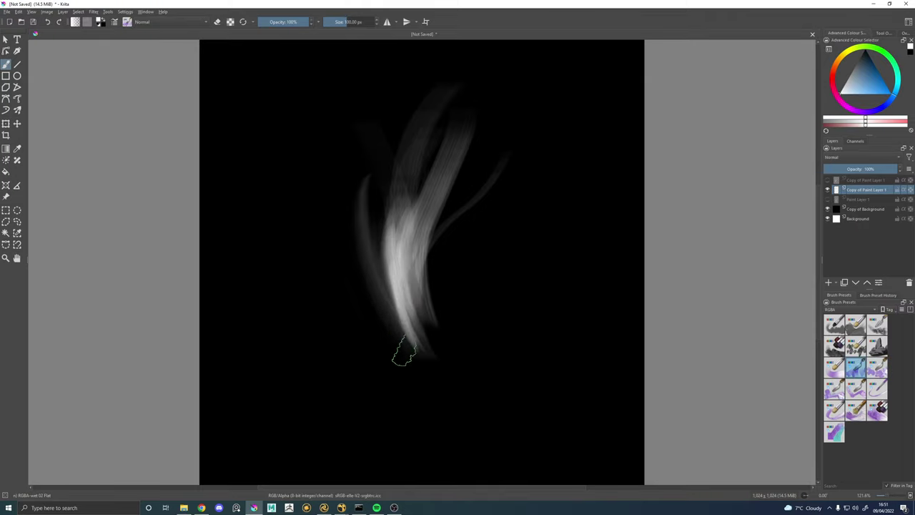
left_click_drag(388, 267, 393, 134)
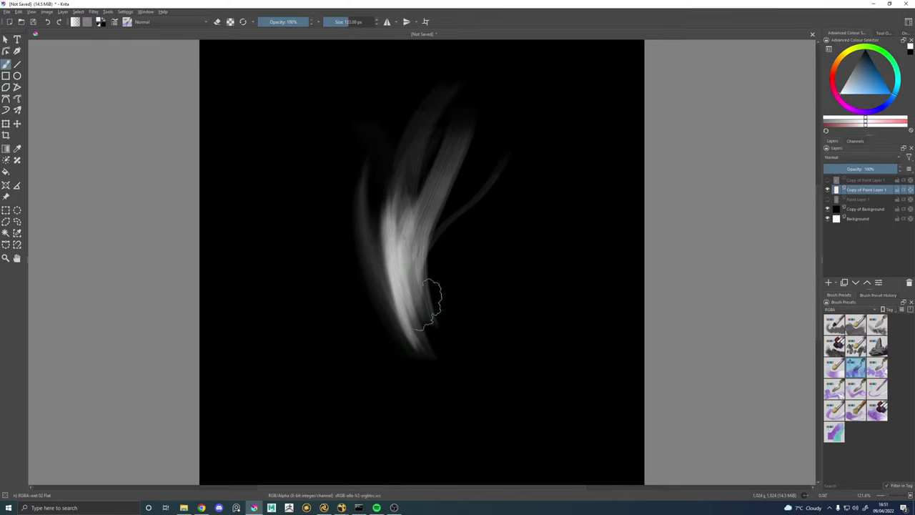
Try a curved stroke from the smoke's base up through its right side, and undo it.
left_click_drag(406, 330, 450, 207)
left_click_drag(427, 312, 414, 291)
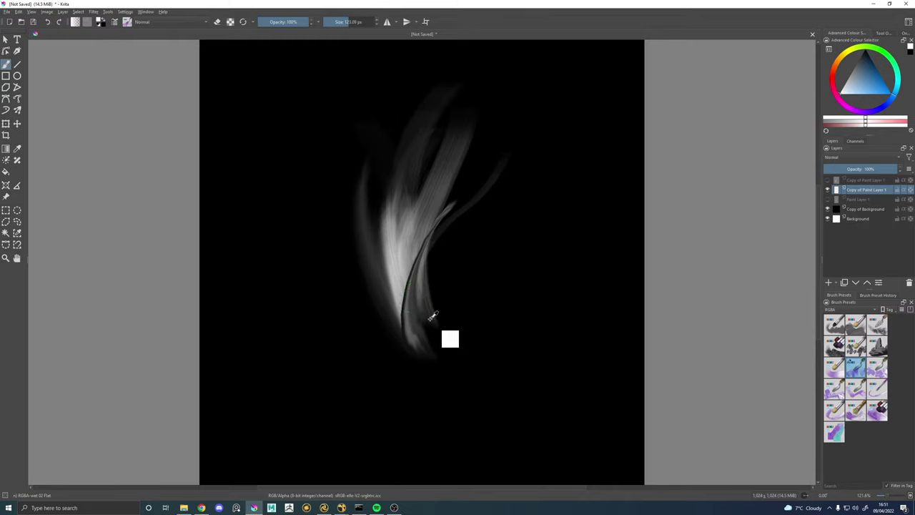
key("ctrl+z")
Blend the smoke's right edge upward into the right strand and the thin outer wisp.
mouse_move(433, 342)
left_mouse_down()
mouse_move(456, 184)
mouse_move(487, 150)
left_mouse_up()
left_click_drag(429, 299, 505, 165)
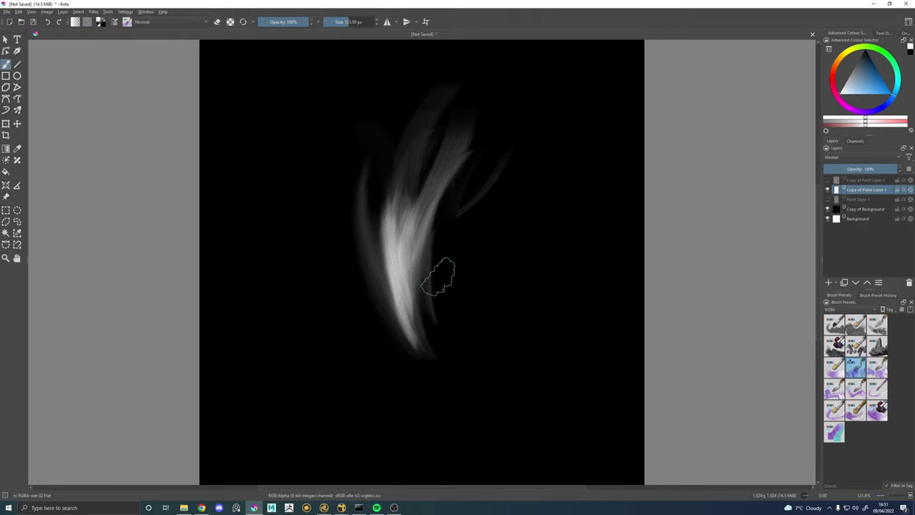
Try stretching the upper strands toward the top of the canvas, and undo those strokes.
left_click_drag(412, 210, 493, 72)
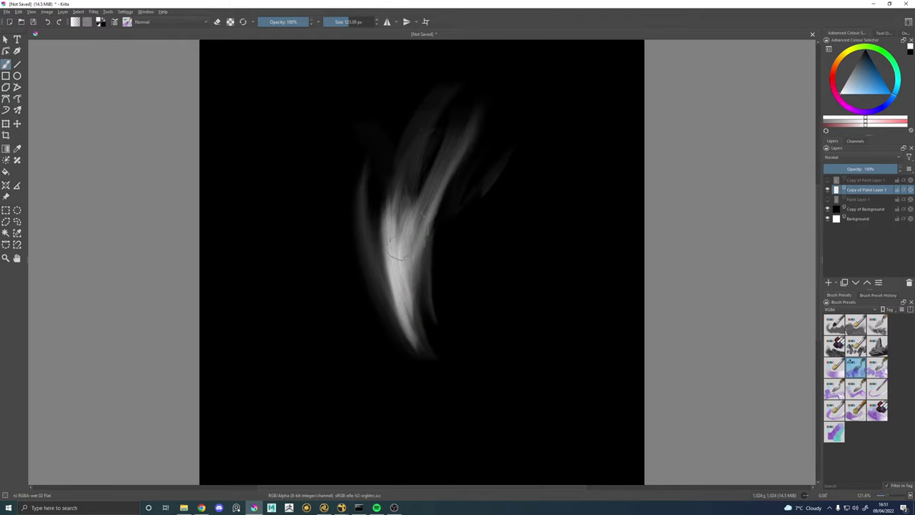
left_click_drag(398, 250, 442, 86)
left_click_drag(437, 230, 448, 127)
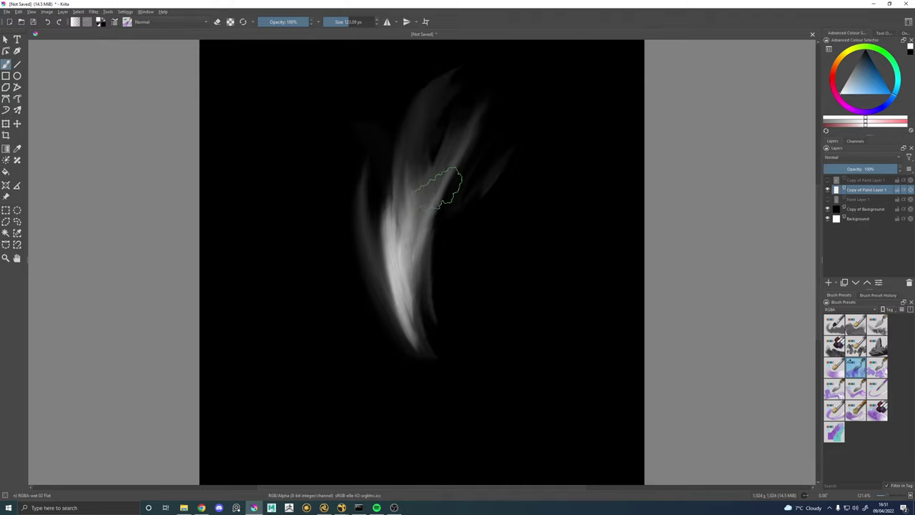
key("ctrl+z")
key("ctrl+z")
key("ctrl+z")
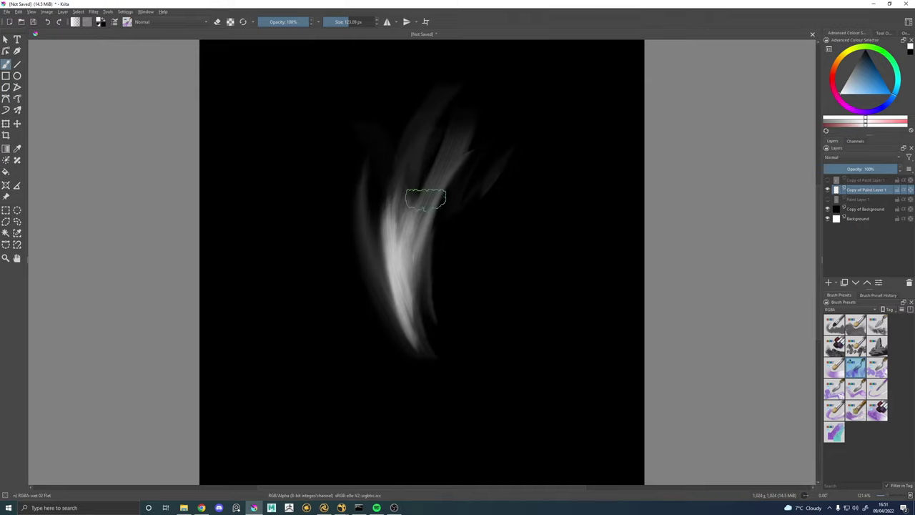
Stretch the upper right strand upward and sweep the smoke's right side and outer wisp up and to the right.
left_click_drag(400, 242, 474, 70)
left_click_drag(424, 252, 468, 104)
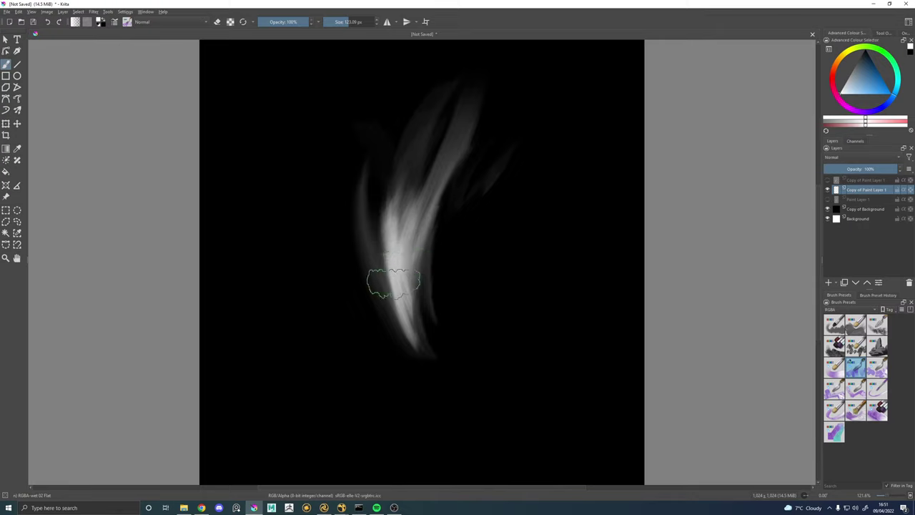
left_click_drag(393, 282, 503, 187)
left_click_drag(432, 326, 493, 184)
left_click_drag(433, 304, 530, 150)
left_click_drag(427, 343, 443, 250)
left_click_drag(448, 283, 455, 243)
left_click_drag(415, 292, 498, 119)
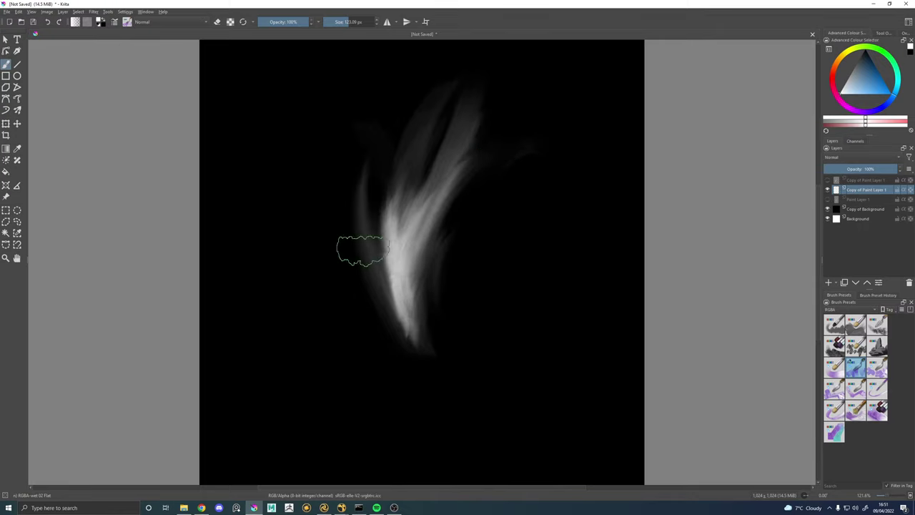
Pull the smoke's left and central strands upward into feathered wisps fanning toward the upper left and top of the canvas.
left_click_drag(371, 284, 376, 133)
left_click_drag(367, 216, 390, 67)
left_click_drag(409, 194, 402, 69)
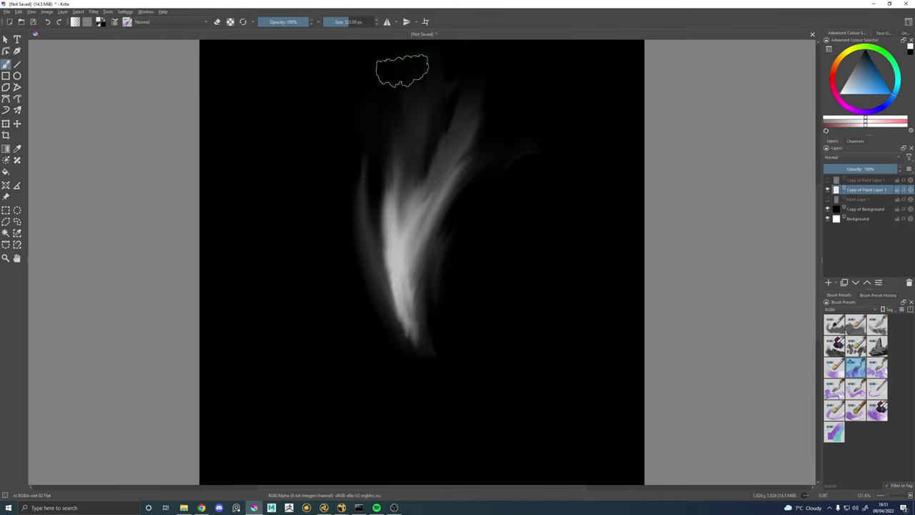
left_click_drag(441, 155, 445, 100)
mouse_move(370, 216)
left_mouse_down()
mouse_move(389, 147)
mouse_move(341, 87)
left_mouse_up()
left_click_drag(388, 245, 332, 115)
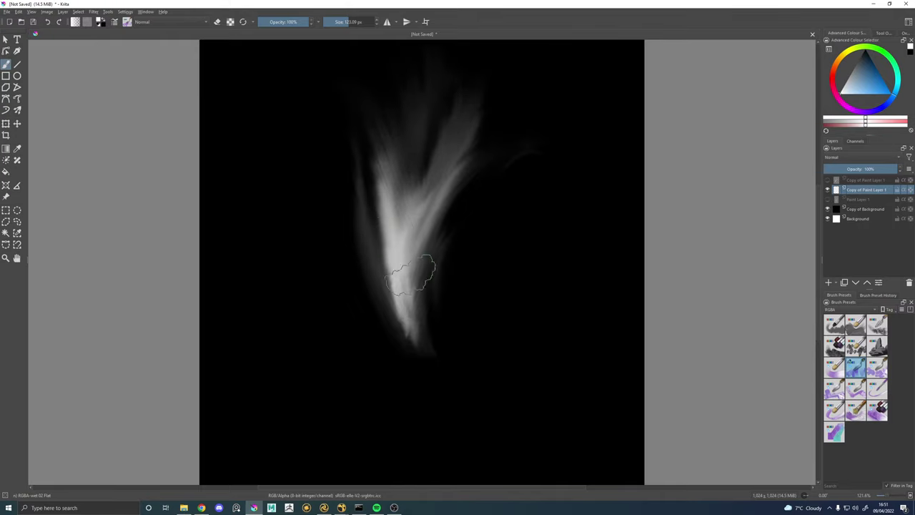
left_click_drag(400, 261, 373, 154)
left_click_drag(395, 228, 391, 77)
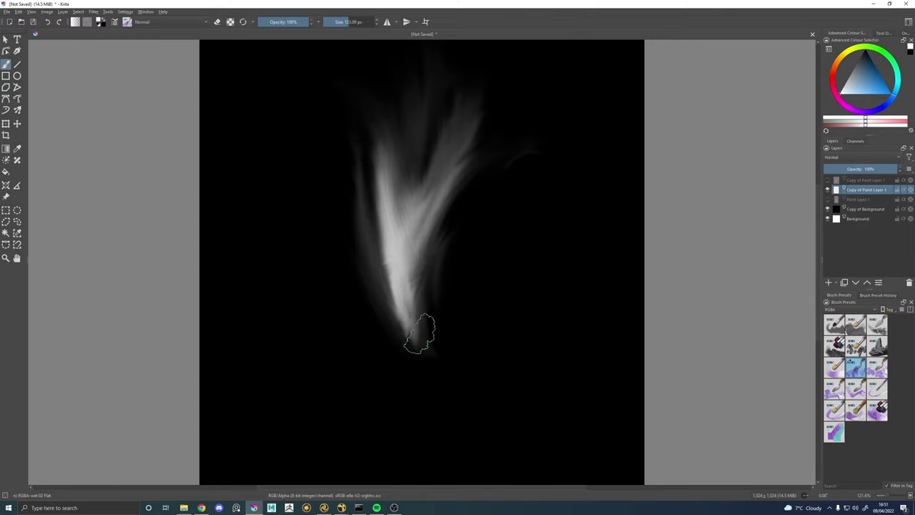
Swap the painting colours and try sweeping the smoke's left side toward the upper left, undoing the last two strokes.
mouse_move(418, 333)
left_mouse_down()
mouse_move(347, 179)
mouse_move(350, 125)
left_mouse_up()
left_click_drag(392, 254, 372, 122)
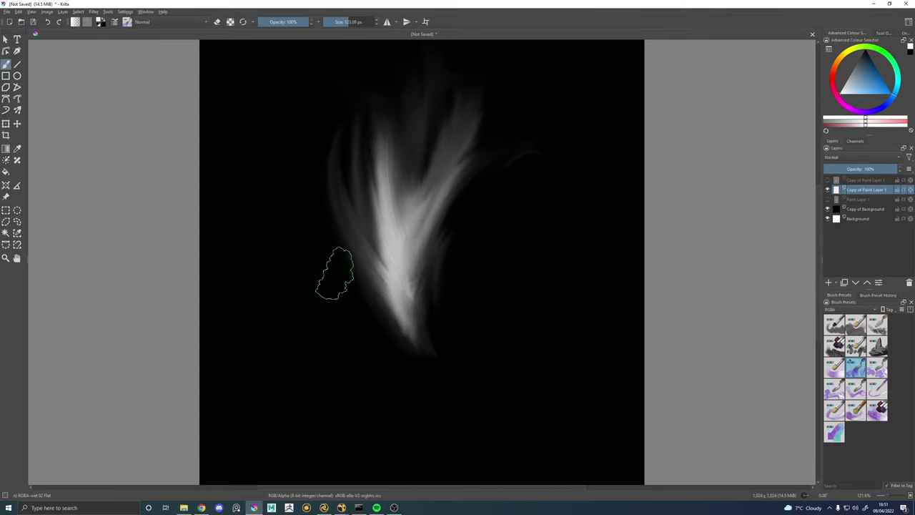
key("x")
mouse_move(375, 303)
left_mouse_down()
mouse_move(347, 129)
mouse_move(328, 125)
left_mouse_up()
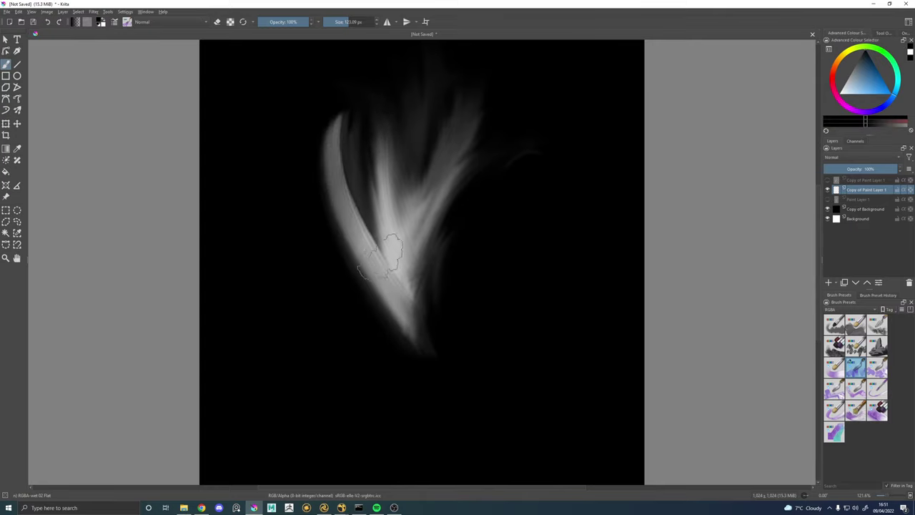
key("ctrl+z")
key("ctrl+z")
Trim the smoke's left edge with dark diagonal strokes and blend it upward into short feathered wisps.
mouse_move(362, 245)
left_mouse_down()
mouse_move(324, 220)
mouse_move(316, 190)
left_mouse_up()
left_click_drag(373, 319, 322, 217)
left_click_drag(374, 330, 302, 120)
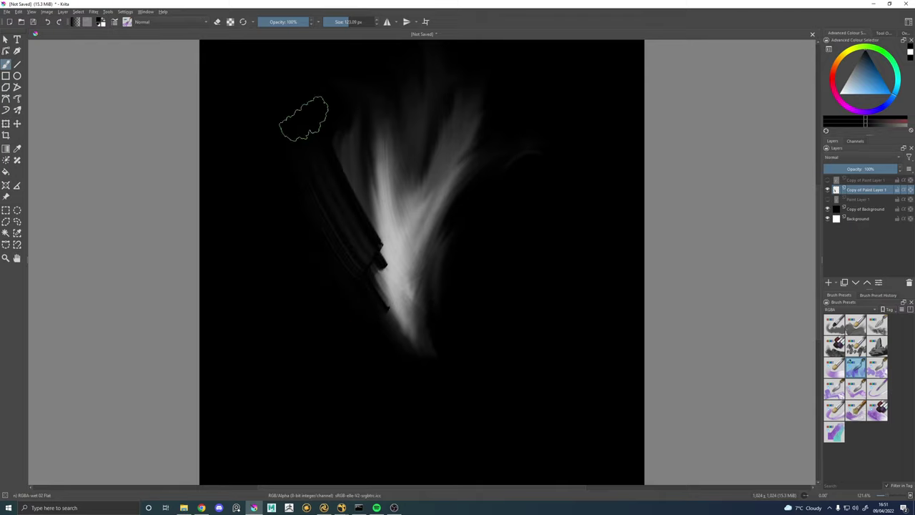
left_click_drag(353, 216, 343, 155)
mouse_move(372, 296)
left_mouse_down()
mouse_move(338, 183)
mouse_move(368, 219)
mouse_move(373, 268)
left_mouse_up()
left_click_drag(414, 329, 339, 144)
left_click_drag(347, 271, 304, 123)
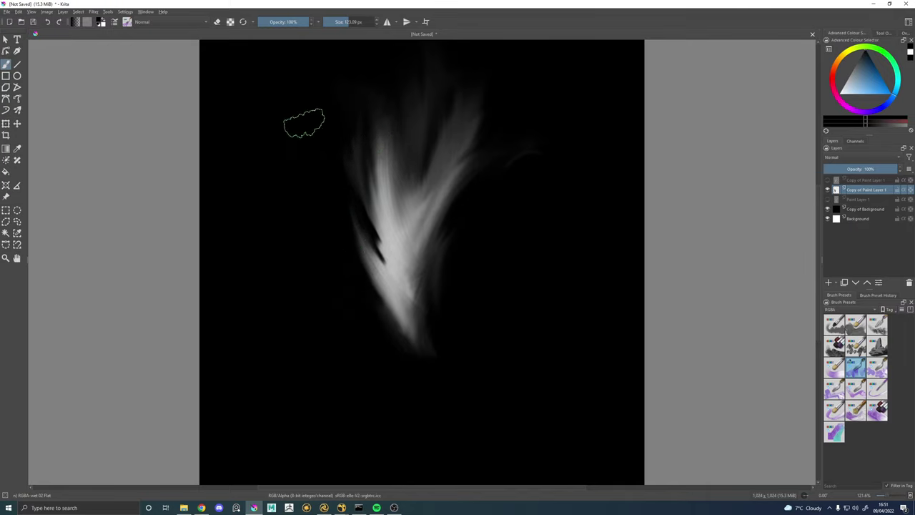
Blend the smoke's bright core upward into the left, central and right strands, closing the dark notch on its left edge.
left_click_drag(396, 241, 376, 164)
left_click_drag(373, 294, 354, 197)
mouse_move(389, 238)
left_mouse_down()
mouse_move(359, 249)
mouse_move(350, 147)
mouse_move(393, 265)
mouse_move(348, 161)
mouse_move(360, 149)
mouse_move(360, 188)
mouse_move(402, 194)
left_mouse_up()
left_click_drag(411, 289, 404, 179)
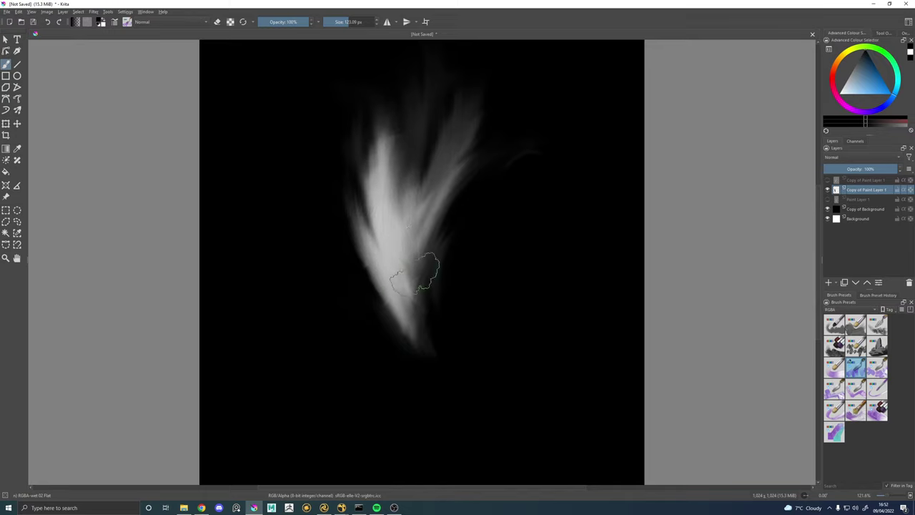
mouse_move(419, 271)
left_mouse_down()
mouse_move(415, 177)
mouse_move(458, 166)
left_mouse_up()
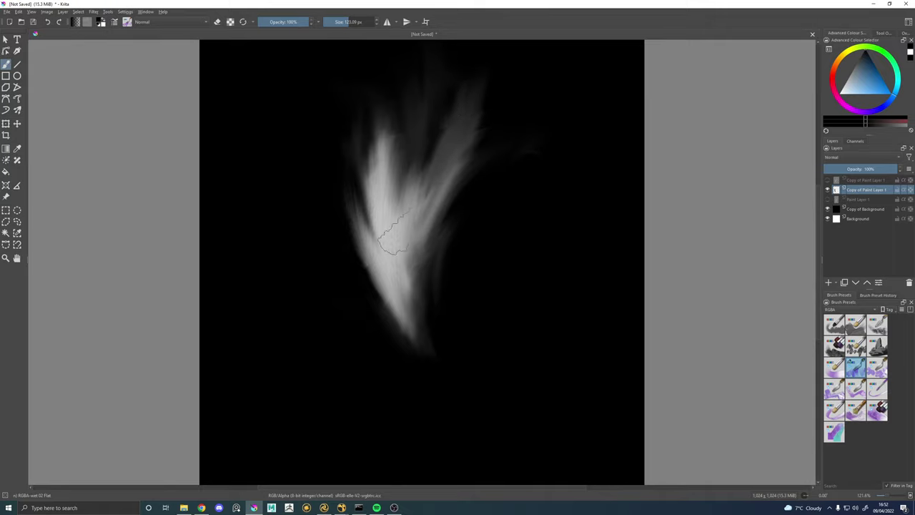
left_click_drag(393, 234, 391, 193)
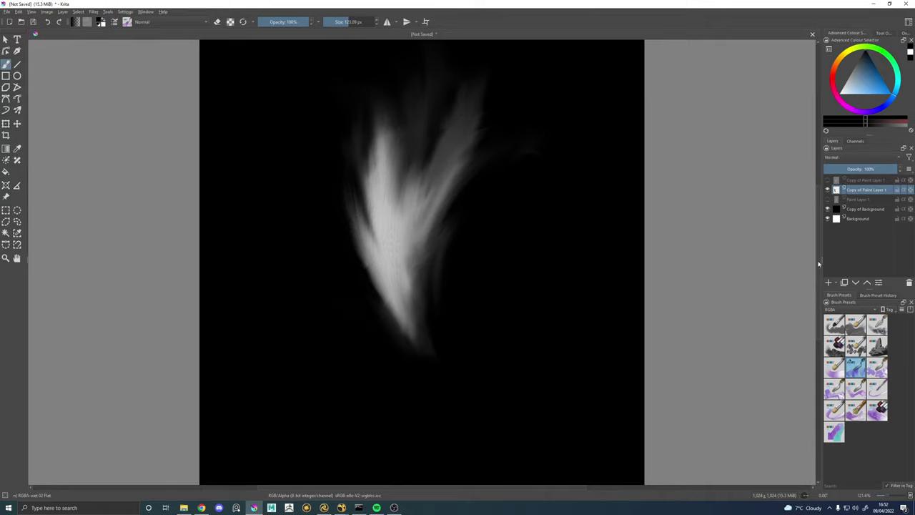
Compare the reworked smoke copy with the topmost copy and the original Paint Layer 1 by toggling their visibility.
left_click(828, 190)
left_click(827, 179)
left_click(827, 179)
left_click(827, 199)
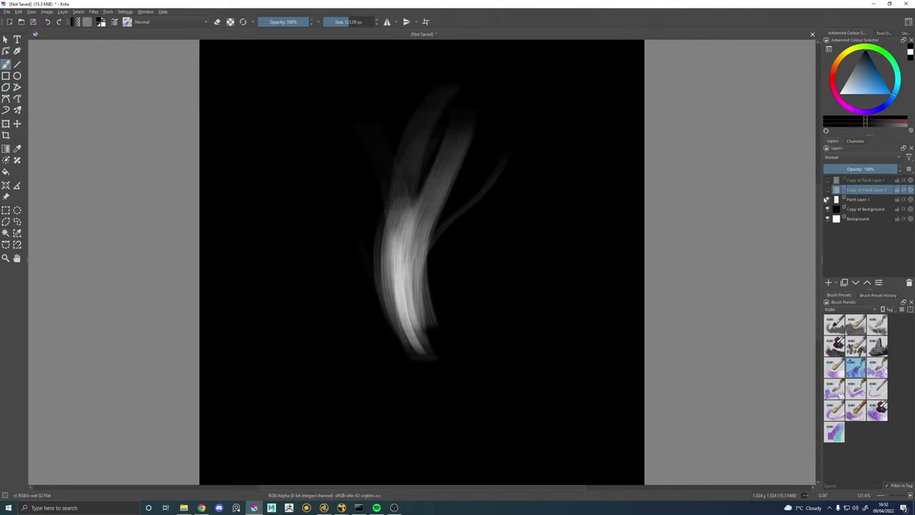
left_click(827, 199)
left_click(827, 189)
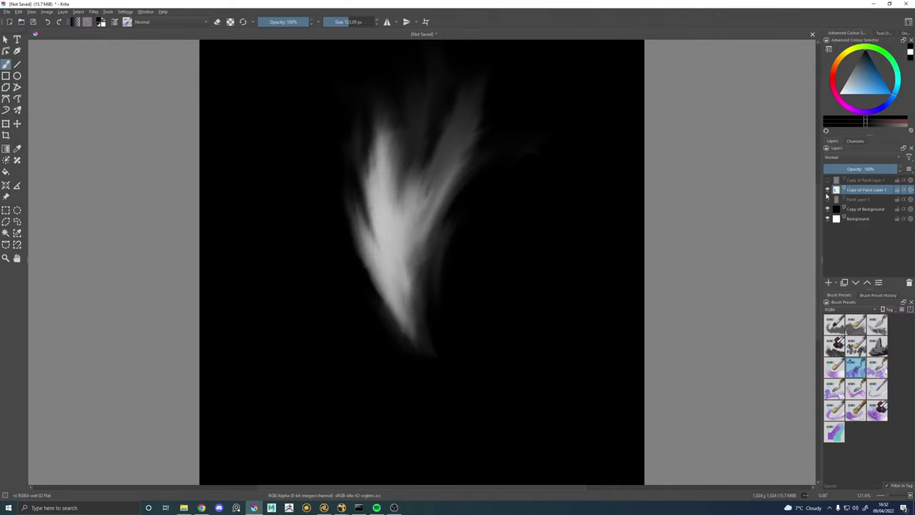
Choose the Blender Smear brush from the My Favorites presets and soften the smoke's core, sides and right strand, undoing the last smear.
left_click(833, 309)
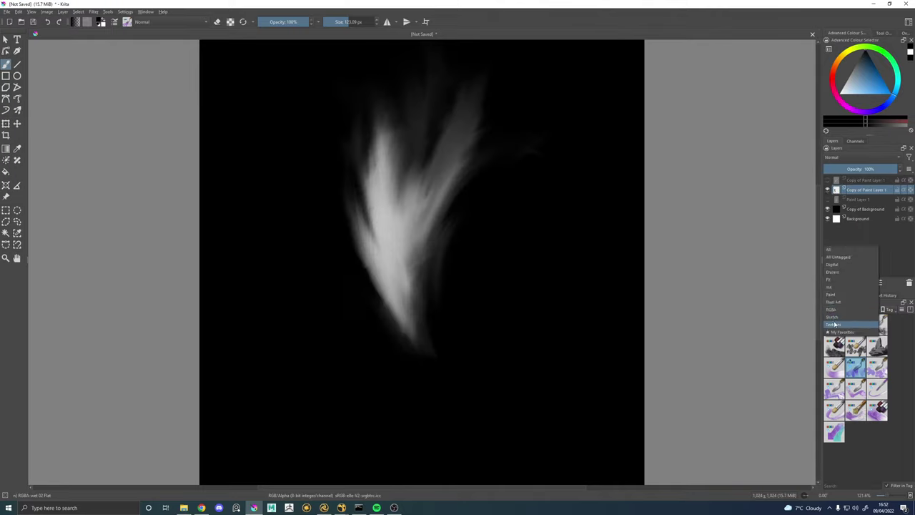
left_click(838, 332)
left_click(833, 409)
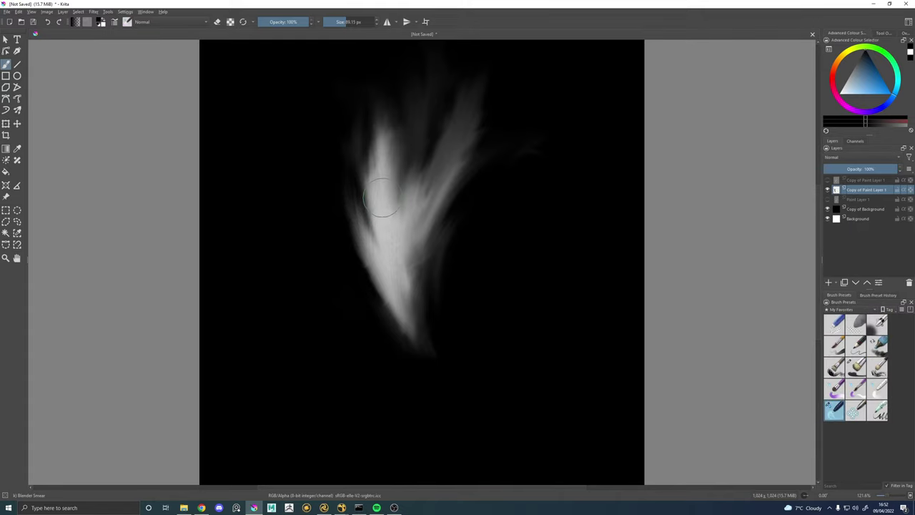
mouse_move(388, 279)
left_mouse_down()
mouse_move(378, 271)
mouse_move(388, 241)
mouse_move(408, 241)
mouse_move(399, 249)
mouse_move(516, 93)
left_mouse_up()
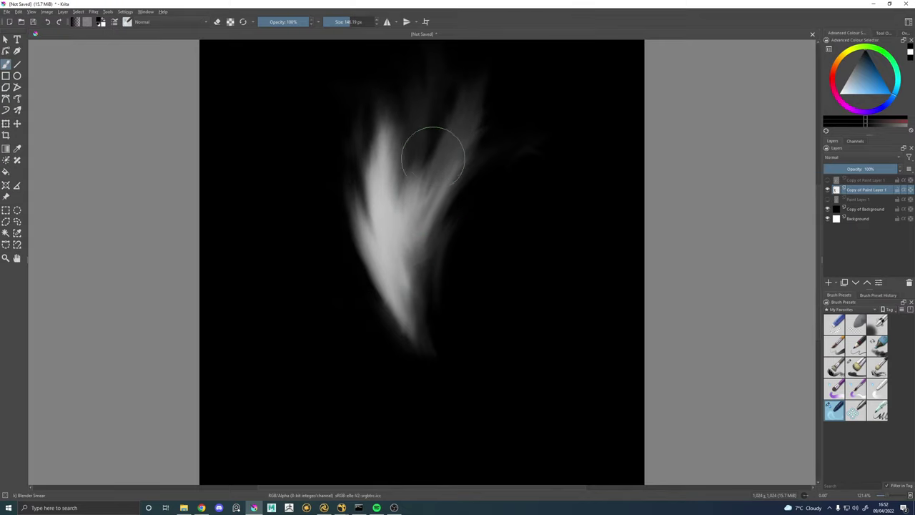
mouse_move(447, 325)
left_mouse_down()
mouse_move(438, 247)
mouse_move(381, 252)
mouse_move(381, 348)
mouse_move(376, 279)
mouse_move(350, 276)
mouse_move(341, 254)
left_mouse_up()
mouse_move(462, 277)
left_mouse_down()
mouse_move(499, 155)
mouse_move(435, 146)
left_mouse_up()
mouse_move(460, 247)
left_mouse_down()
mouse_move(479, 133)
mouse_move(486, 218)
mouse_move(387, 329)
mouse_move(450, 179)
left_mouse_up()
key("ctrl+z")
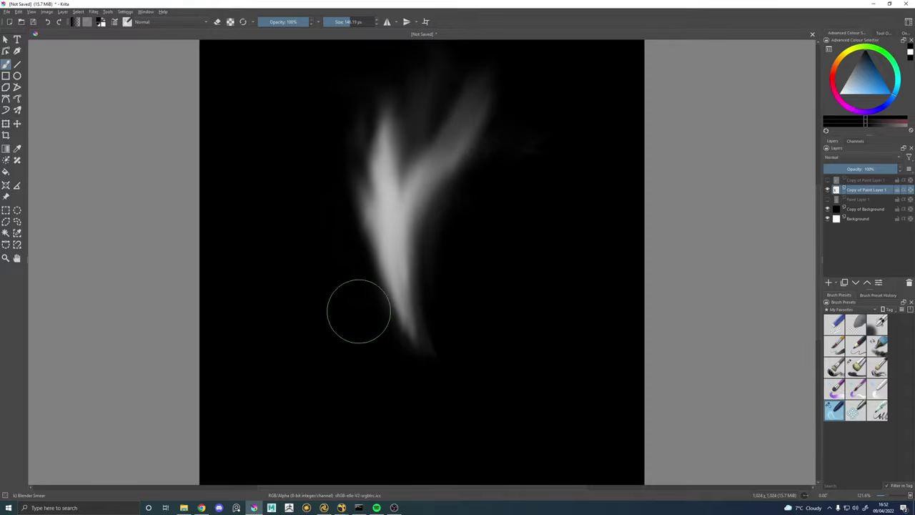
Enlarge the smear brush to 249 px, try broad strokes across the smoke, and undo them along with several earlier smears.
left_click_drag(329, 296, 372, 300, "shift")
left_click_drag(367, 318, 433, 238)
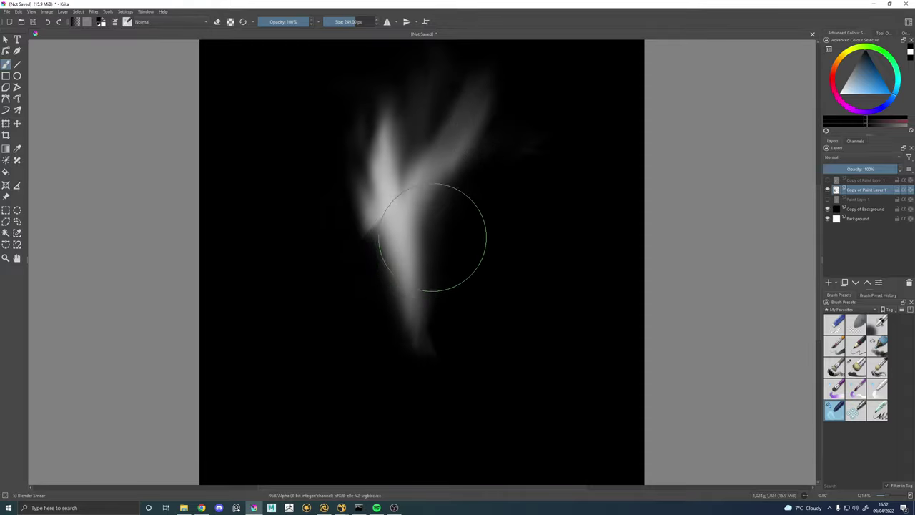
key("ctrl+z")
mouse_move(359, 313)
left_mouse_down()
mouse_move(458, 224)
mouse_move(432, 241)
mouse_move(367, 188)
left_mouse_up()
left_click_drag(402, 247, 395, 93)
mouse_move(446, 230)
left_mouse_down()
mouse_move(478, 98)
mouse_move(395, 196)
mouse_move(414, 304)
left_mouse_up()
key("ctrl+z")
key("ctrl+z")
key("ctrl+z")
key("ctrl+z")
key("ctrl+z")
key("ctrl+z")
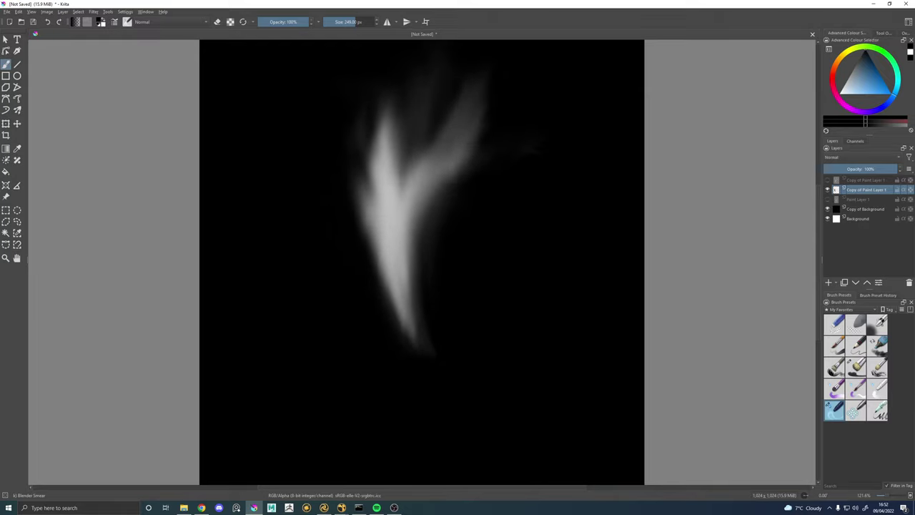
key("ctrl+z")
key("ctrl+z")
key("ctrl+z")
key("ctrl+z")
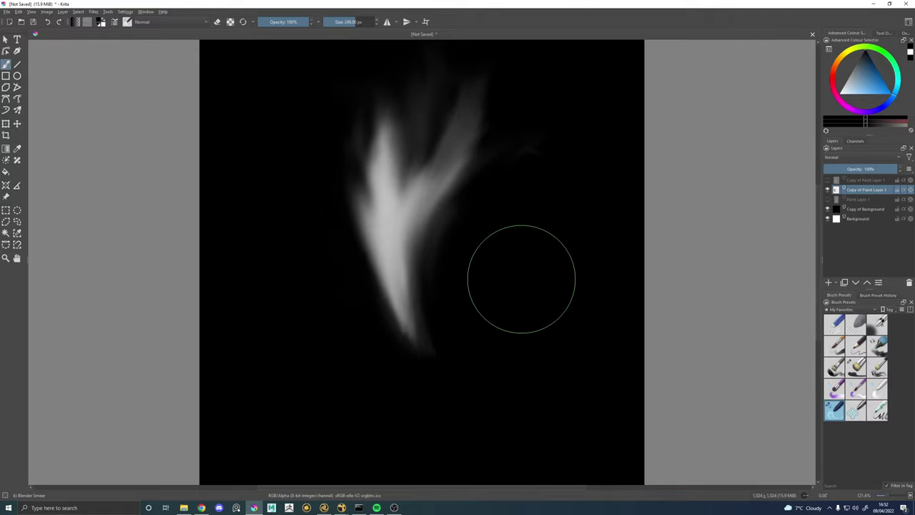
key("ctrl+z")
Smear the smoke's left edge and base upward with the 249 px brush.
left_click_drag(343, 312, 355, 210)
left_click_drag(345, 338, 362, 275)
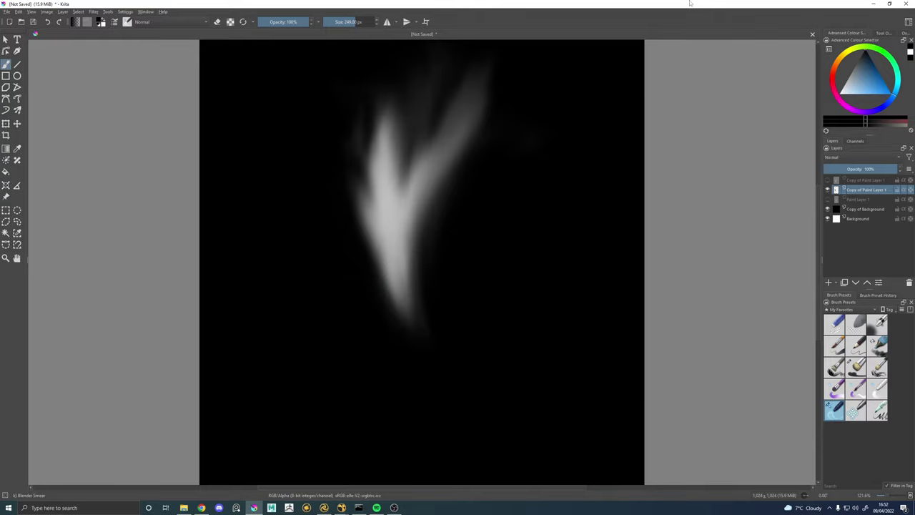
Hide the current smoke copy, and show and select the topmost Copy of Paint Layer 1.
left_click(827, 189)
left_click(826, 180)
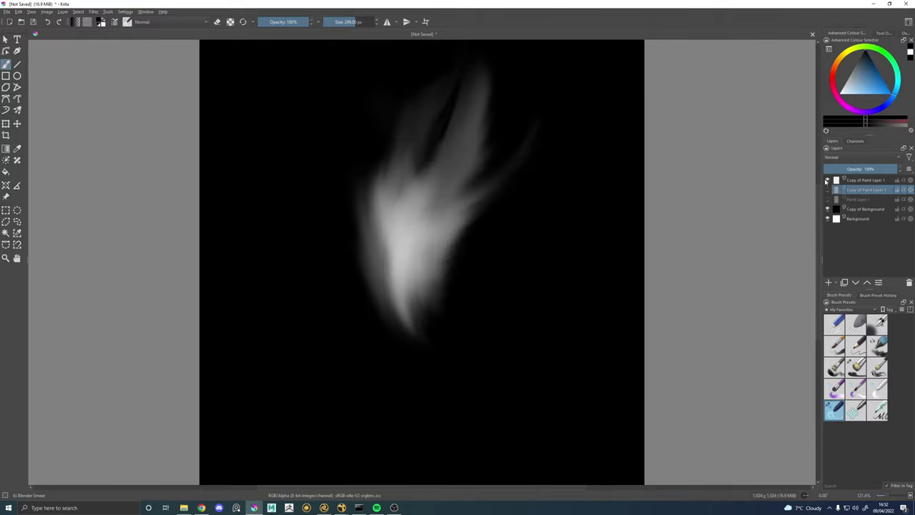
left_click(864, 181)
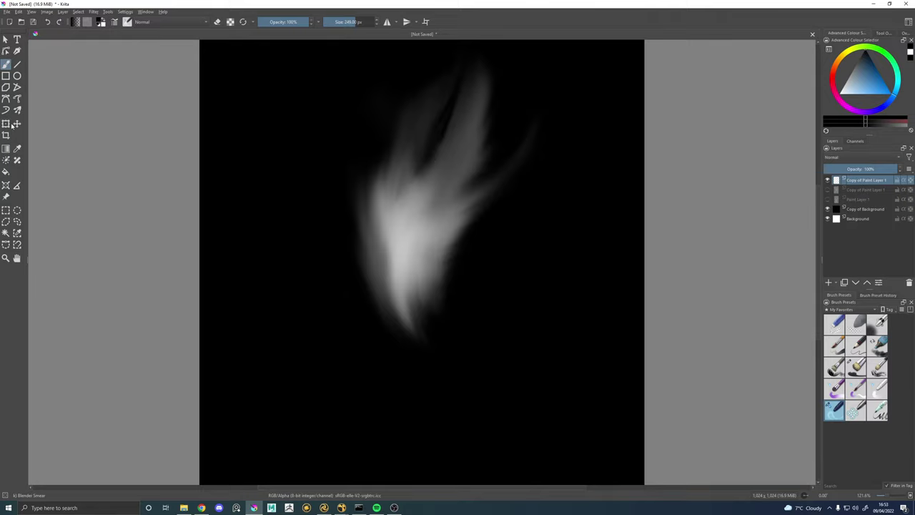
Transform the smoke layer, moving it down and enlarging it to fill most of the canvas height.
key("ctrl+t")
left_click_drag(412, 145, 415, 190)
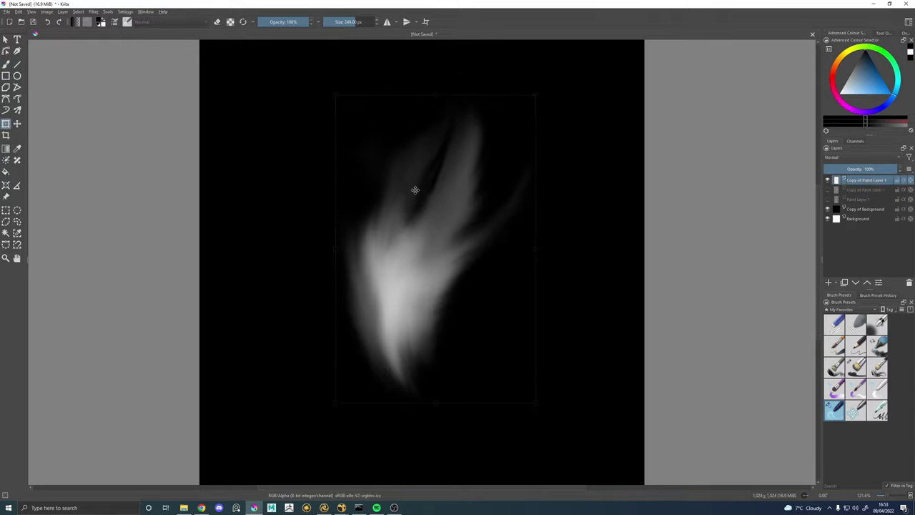
scroll(479, 165, "down", 4)
scroll(472, 168, "up", 2)
mouse_move(476, 174)
left_mouse_down()
mouse_move(477, 188)
mouse_move(475, 181)
left_mouse_up()
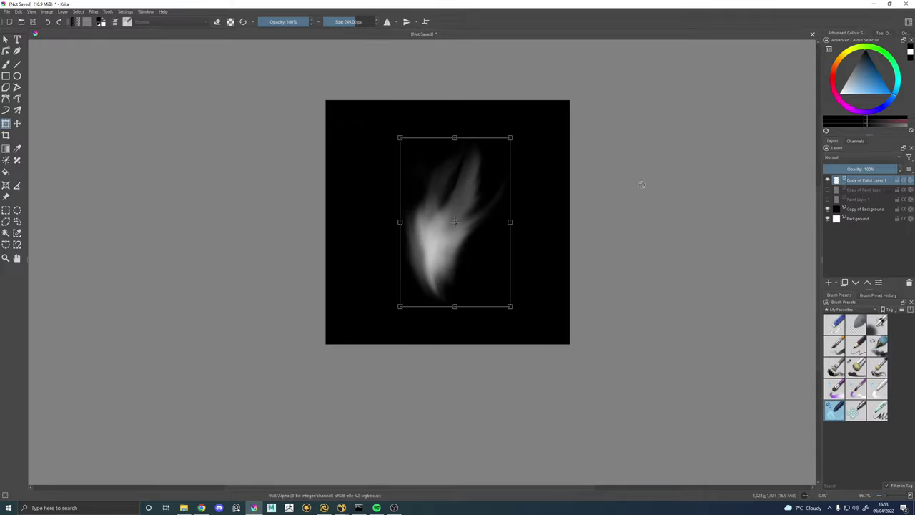
left_click_drag(509, 137, 528, 107)
left_click_drag(403, 306, 363, 321)
key("Return")
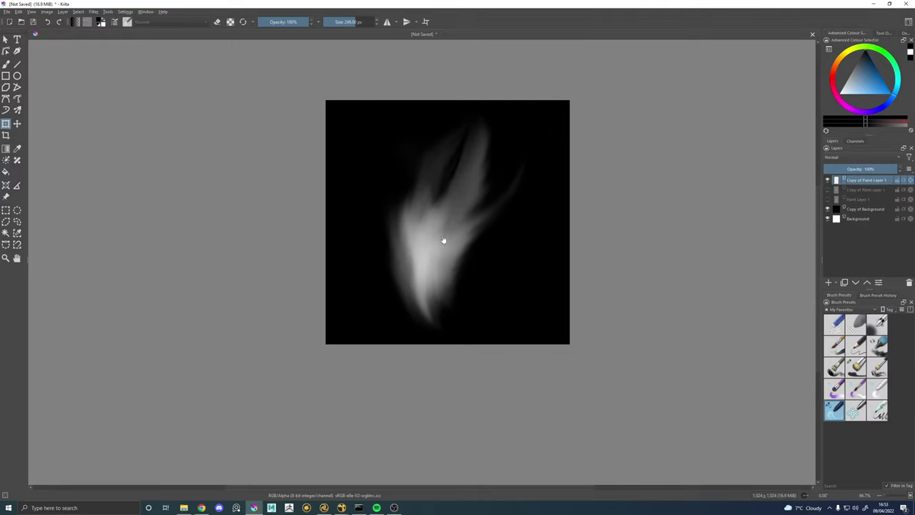
Start saving the document under a new name, browsing to Projects/Personal_projects/GustaveDore_PierrotGrin/04_Comp on the CG_Stuff (D:) drive.
left_click(7, 12)
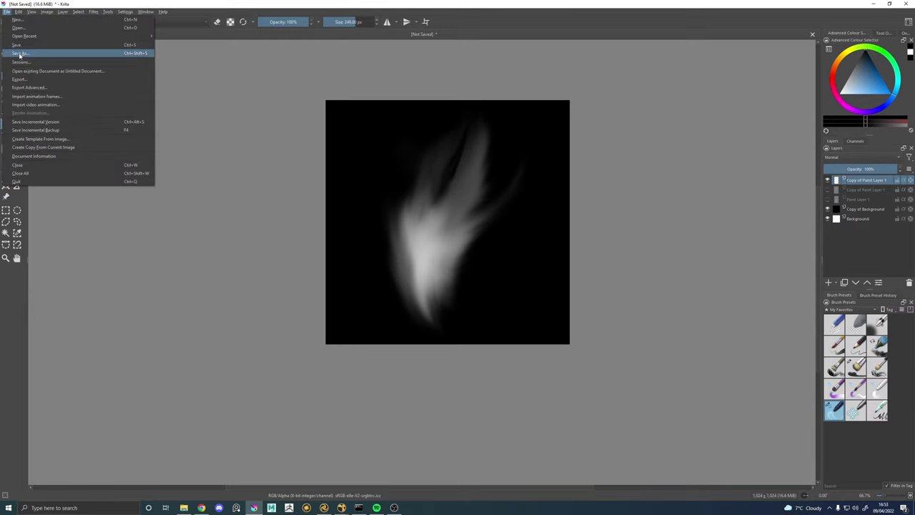
left_click(19, 54)
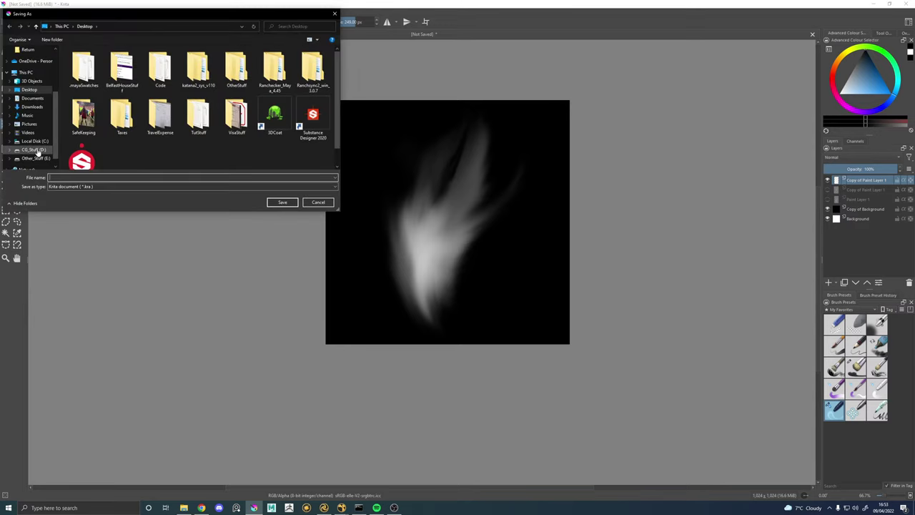
left_click(37, 151)
double_click(87, 82)
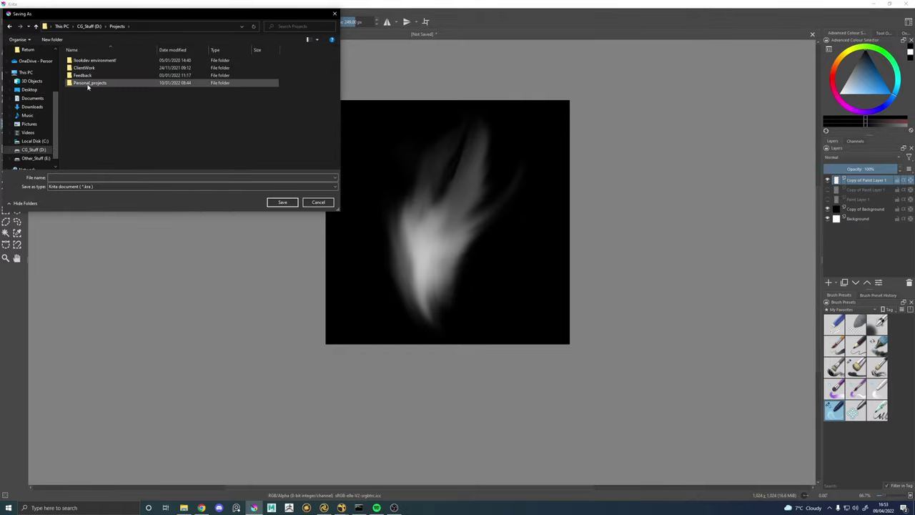
double_click(88, 83)
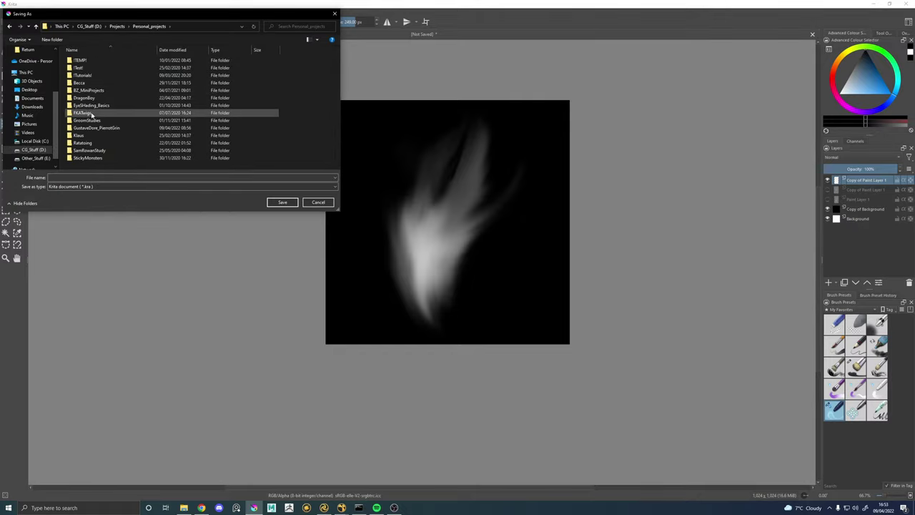
double_click(87, 127)
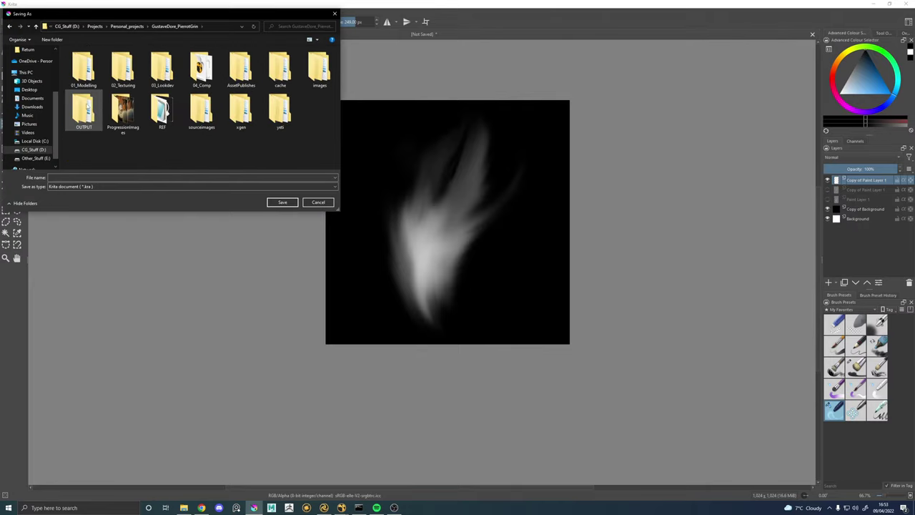
double_click(201, 70)
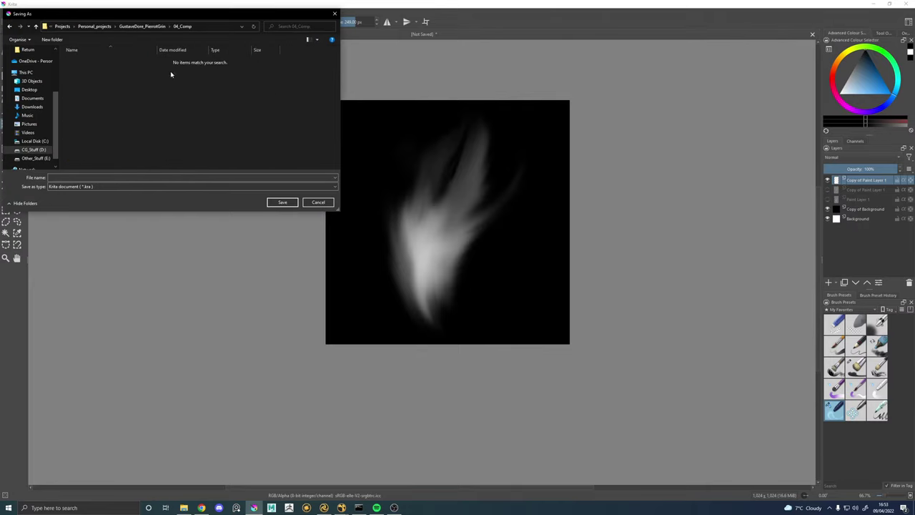
Create a Masks folder inside 04_Comp and open it.
right_click(153, 111)
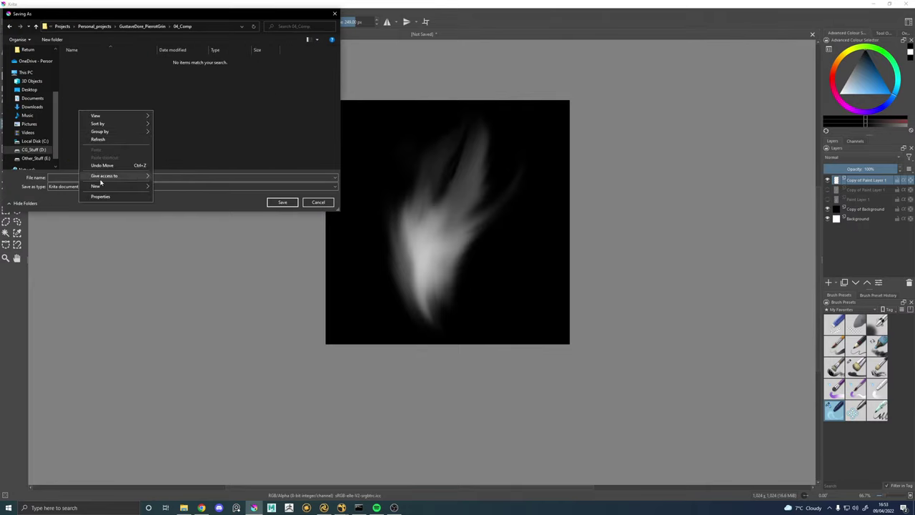
mouse_move(99, 187)
left_click(175, 188)
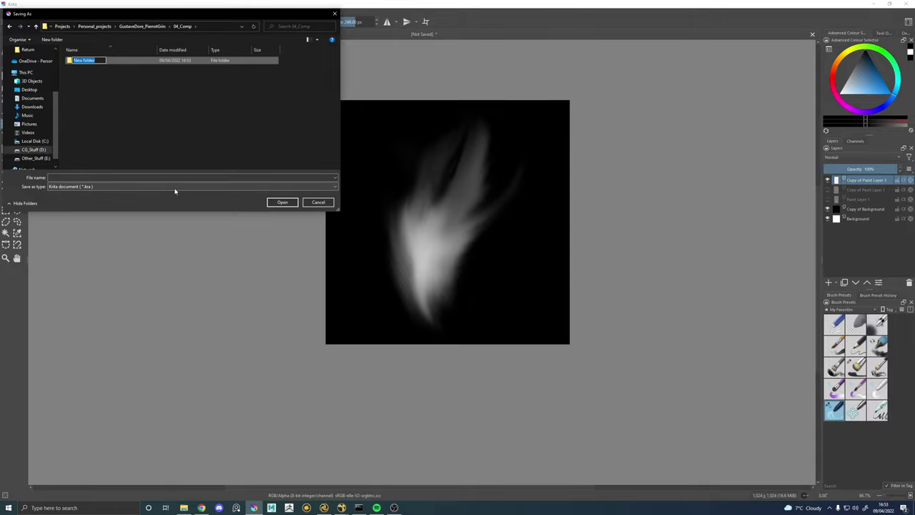
key("Return")
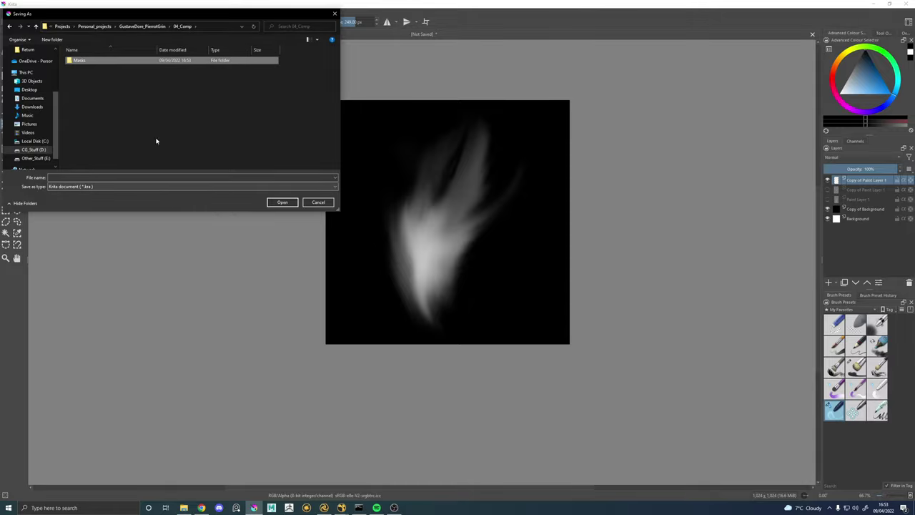
double_click(79, 61)
Create a propMirror subfolder inside Masks and open it.
right_click(99, 80)
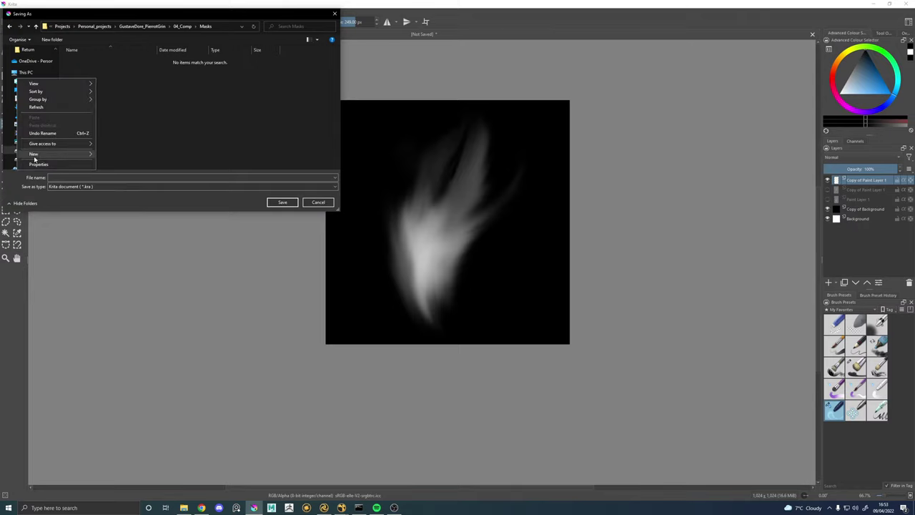
mouse_move(43, 154)
left_click(126, 157)
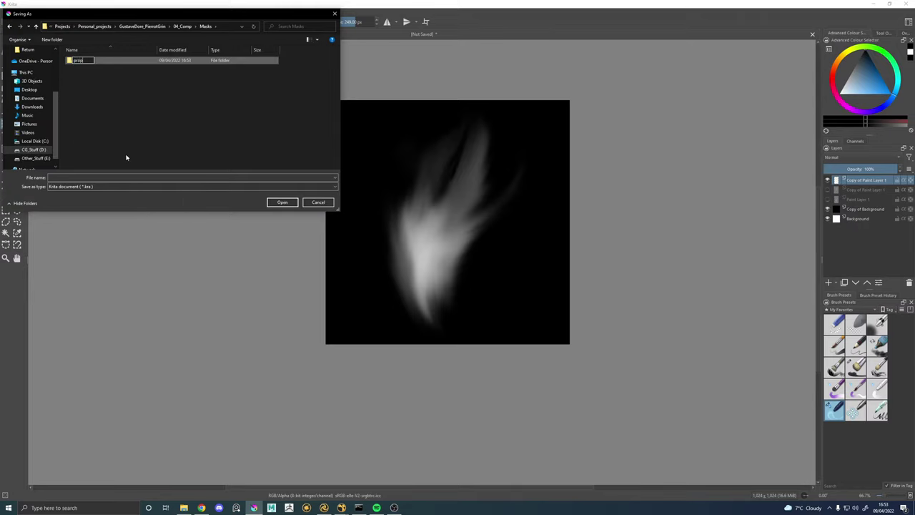
type("propMirror")
key("Return")
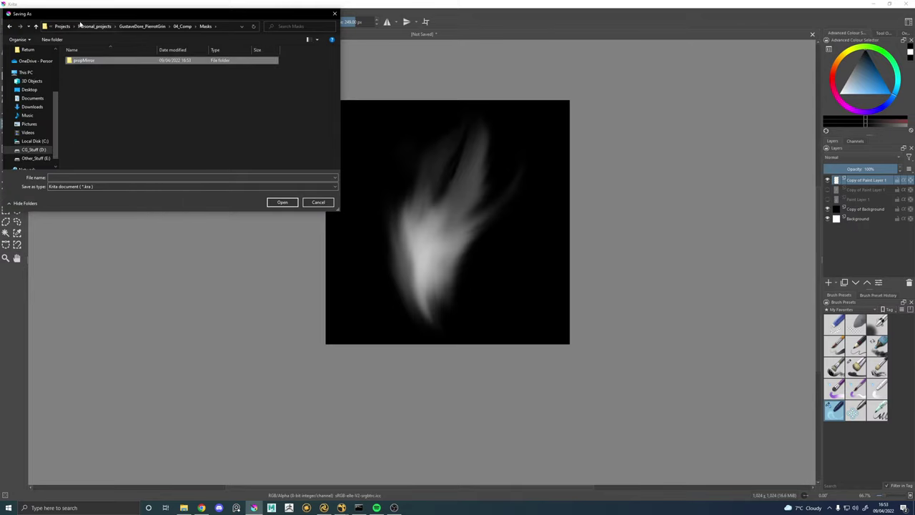
double_click(83, 61)
Save the soot texture in the propMirror folder as a JPEG image named sootA_MSK, with quality at 100%.
left_click(64, 177)
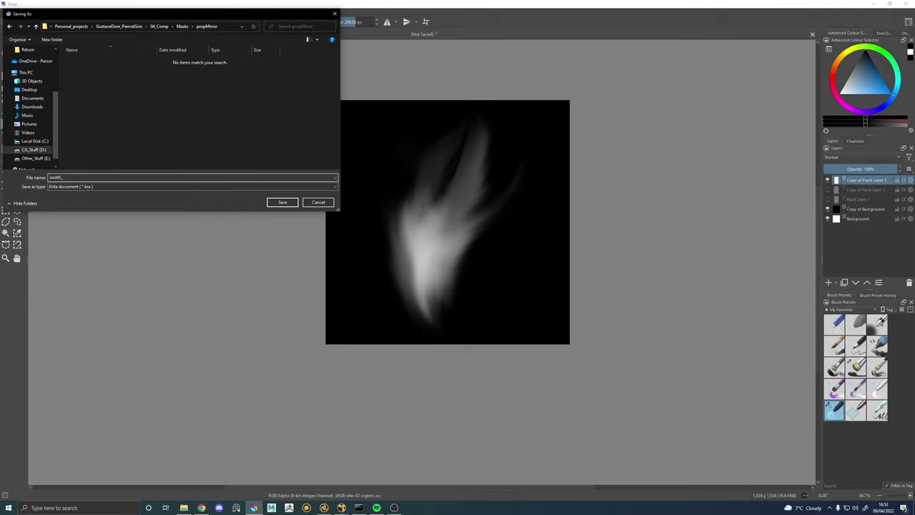
left_click(68, 186)
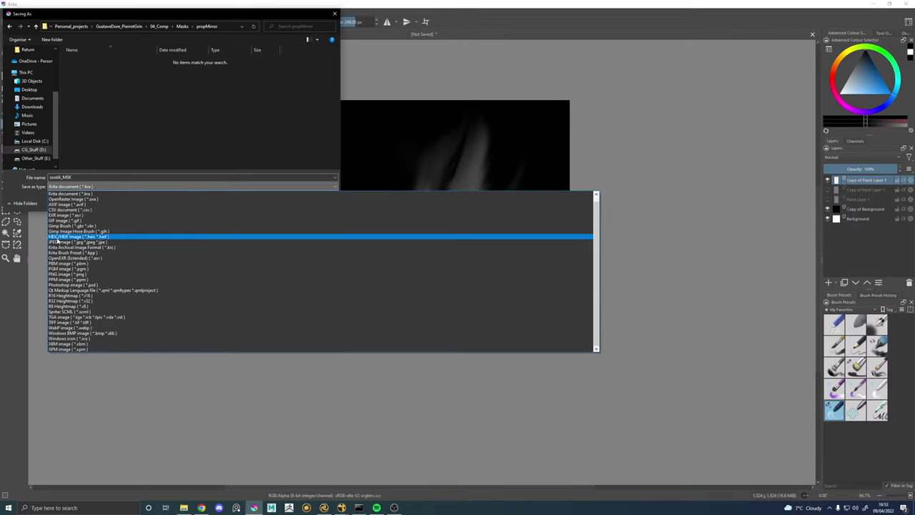
left_click(57, 241)
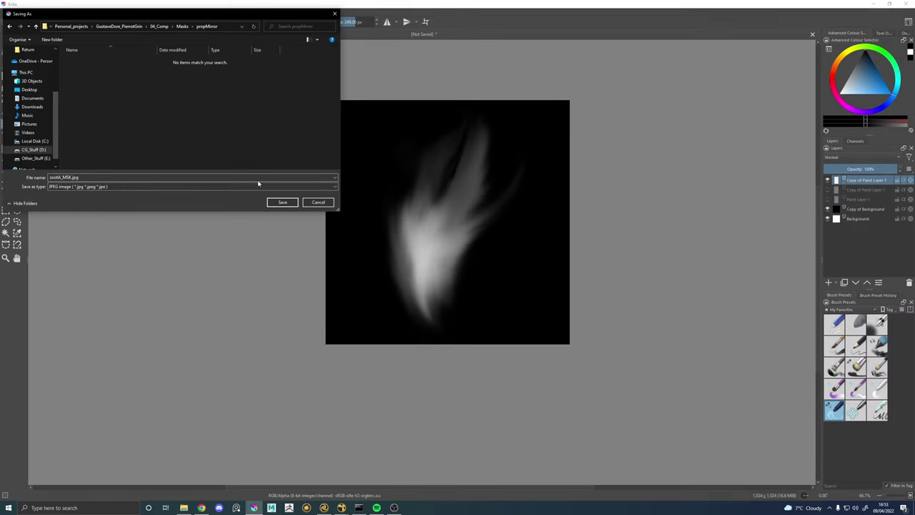
left_click(281, 203)
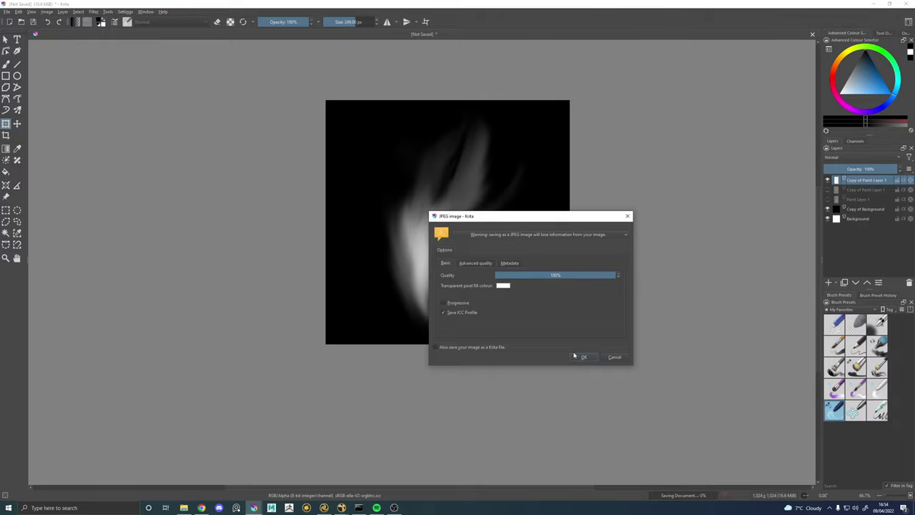
left_click(579, 356)
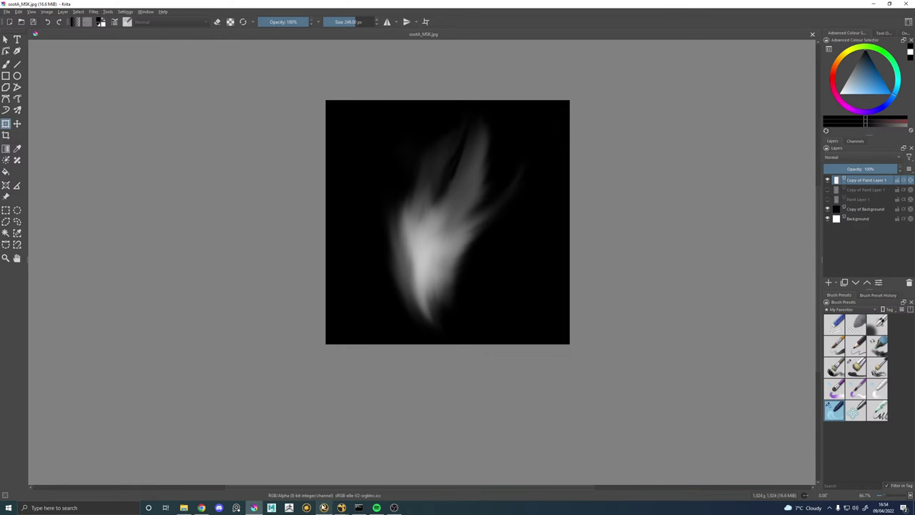
Switch to Nuke and create a Read node beside the RotoPaint1 and Blur3 mask branch.
left_click(341, 508)
left_click(371, 468)
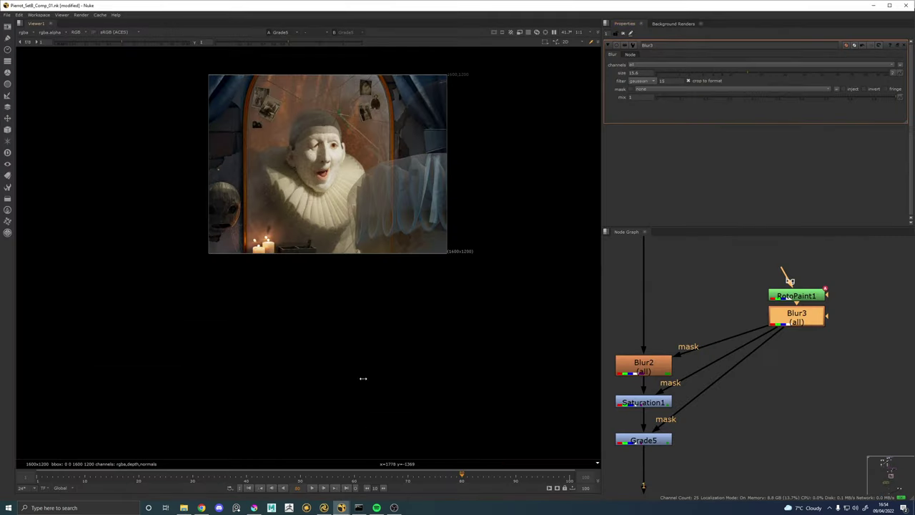
scroll(263, 235, "up", 8)
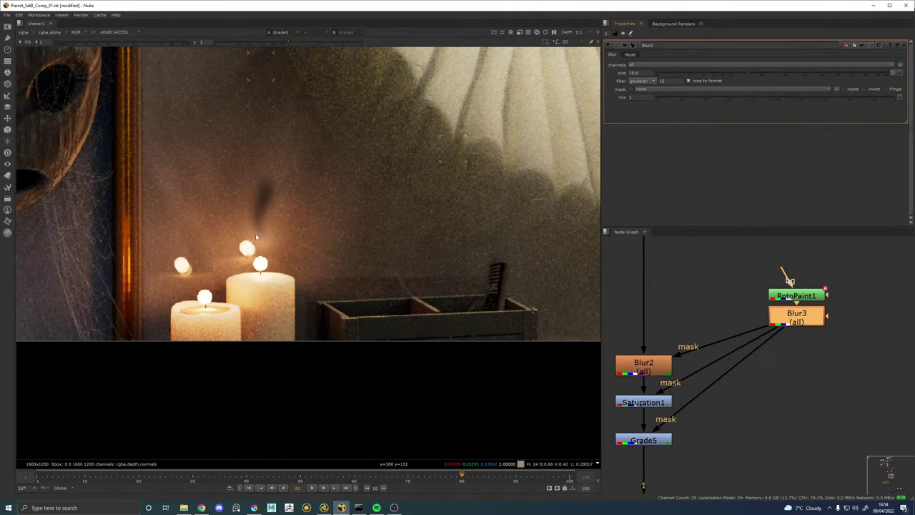
scroll(782, 357, "down", 3)
left_click_drag(807, 374, 766, 379)
left_click(825, 359)
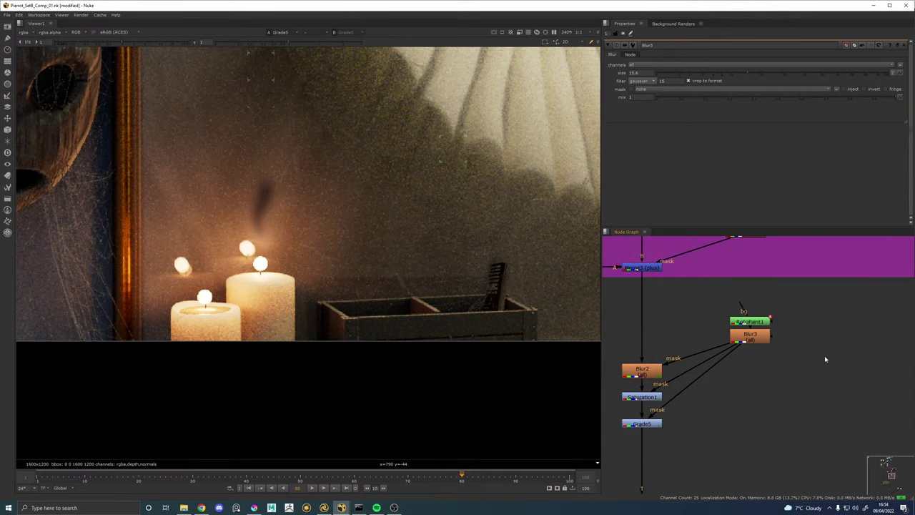
key("Tab")
key("Escape")
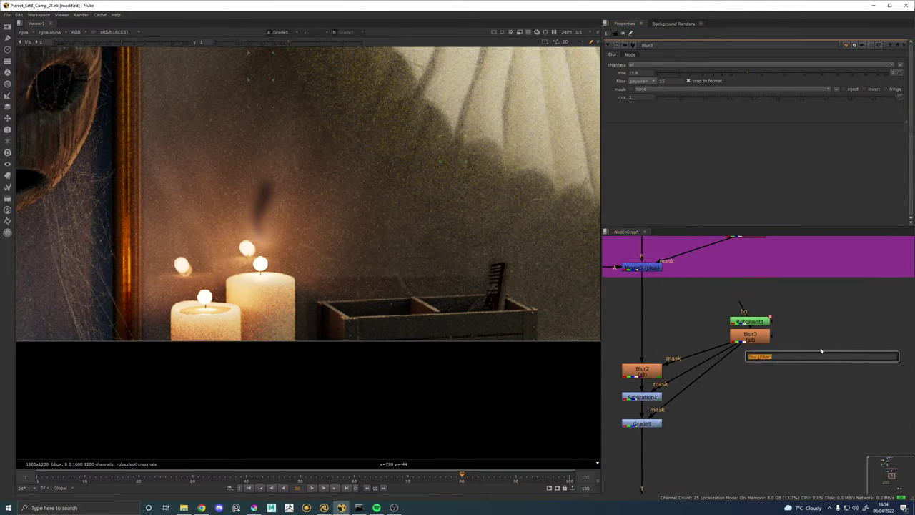
type("read")
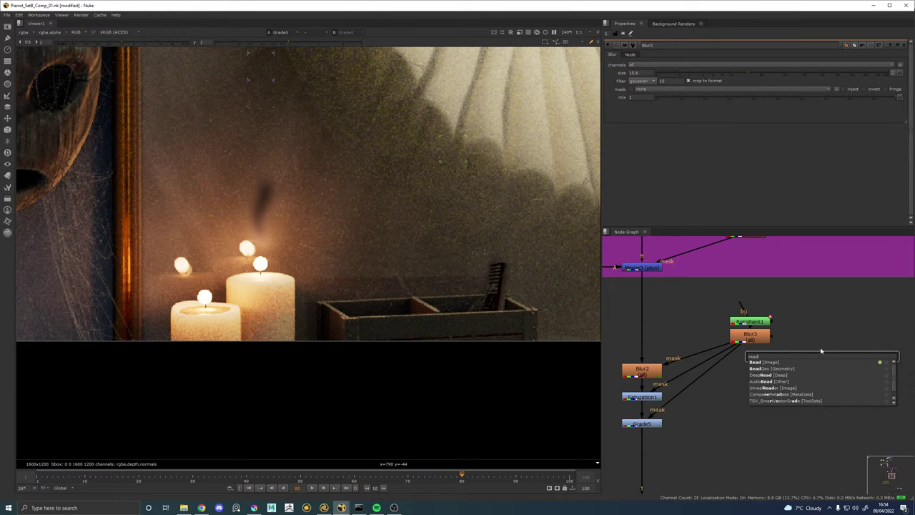
key("Return")
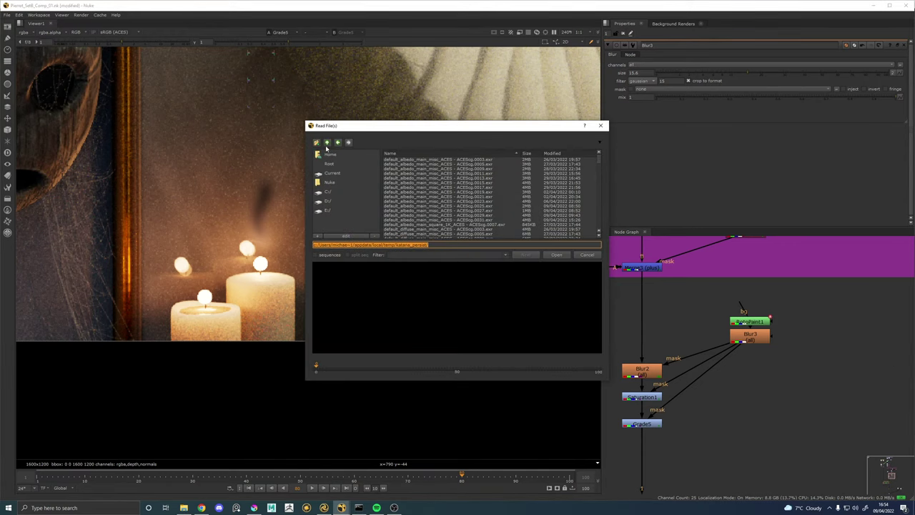
Load sootA_MSK.jpg from D:/Projects/Personal_projects/GustaveDore_PierrotGrin/04_Comp/Masks/propMirror into the Read node.
left_click(326, 144)
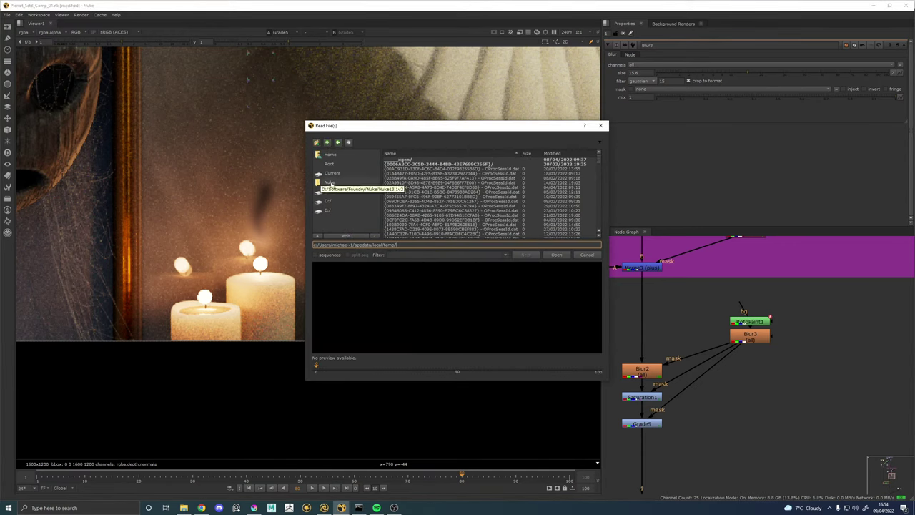
left_click(331, 183)
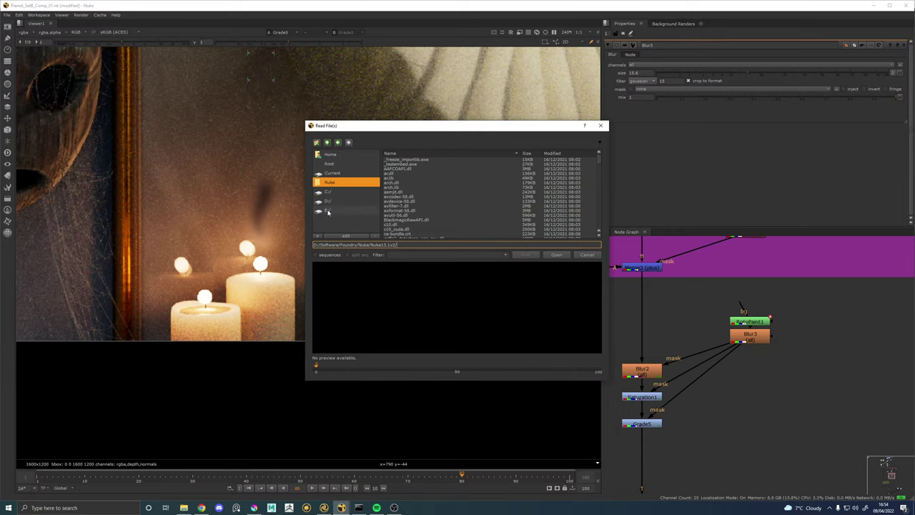
left_click(329, 203)
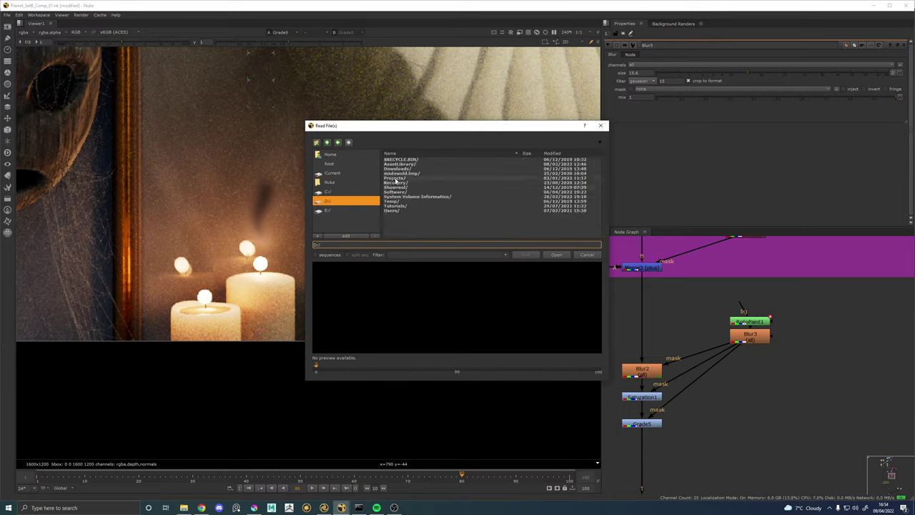
double_click(397, 183)
double_click(396, 174)
double_click(403, 204)
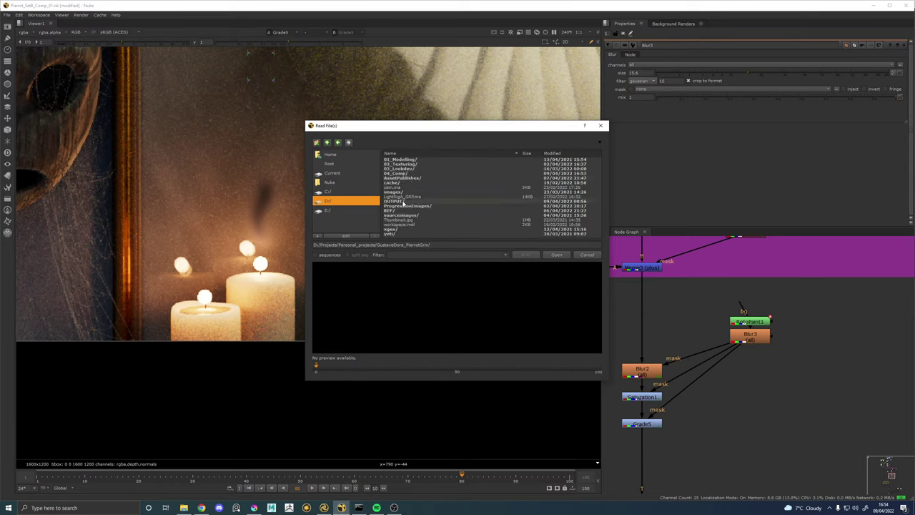
double_click(405, 174)
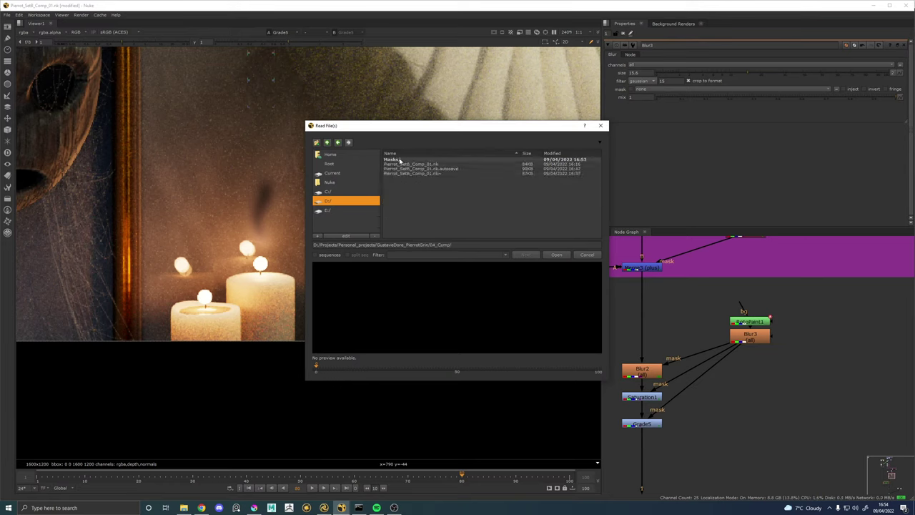
double_click(402, 159)
double_click(406, 159)
left_click(411, 160)
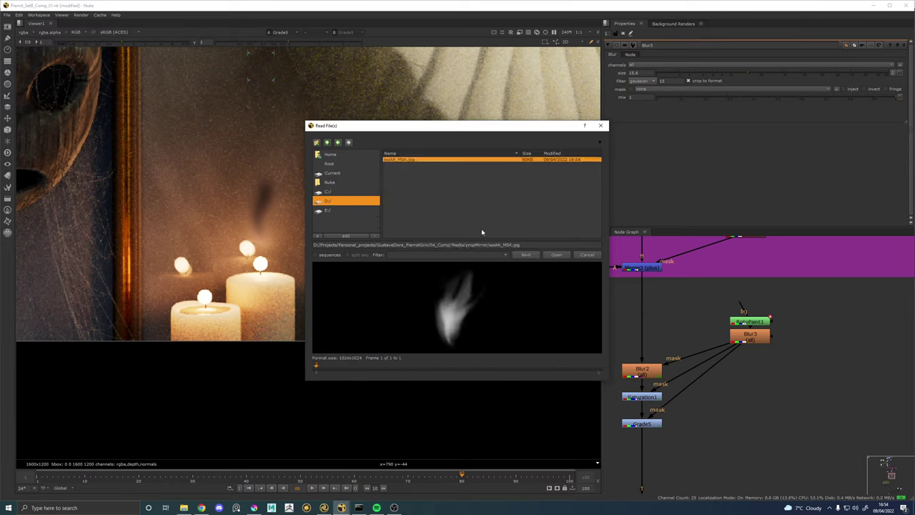
left_click(556, 255)
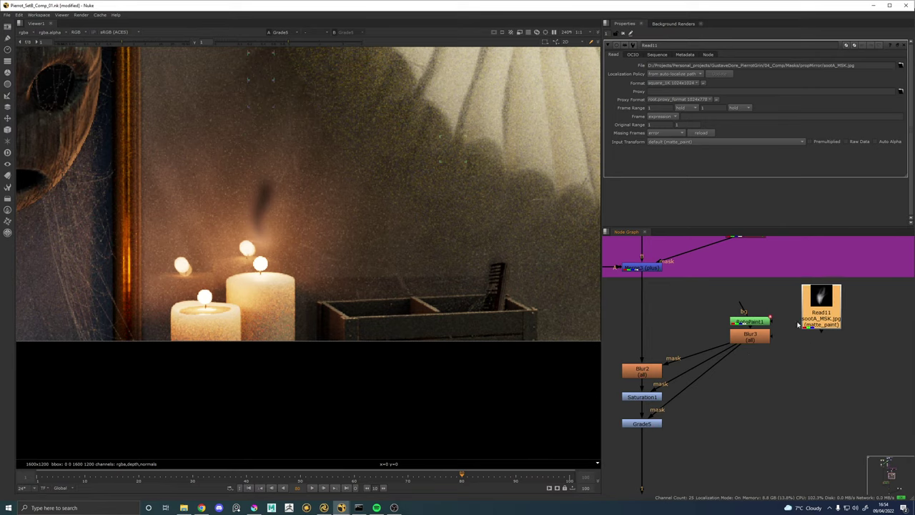
Feed the soot mask Read node into Blur3 in place of RotoPaint1, and disable Blur3.
left_click_drag(759, 333, 697, 307)
key("d")
Insert a Shuffle after the soot mask Read node and route rgba.red to rgba.alpha.
left_click(805, 311)
key("Tab")
type("shuf")
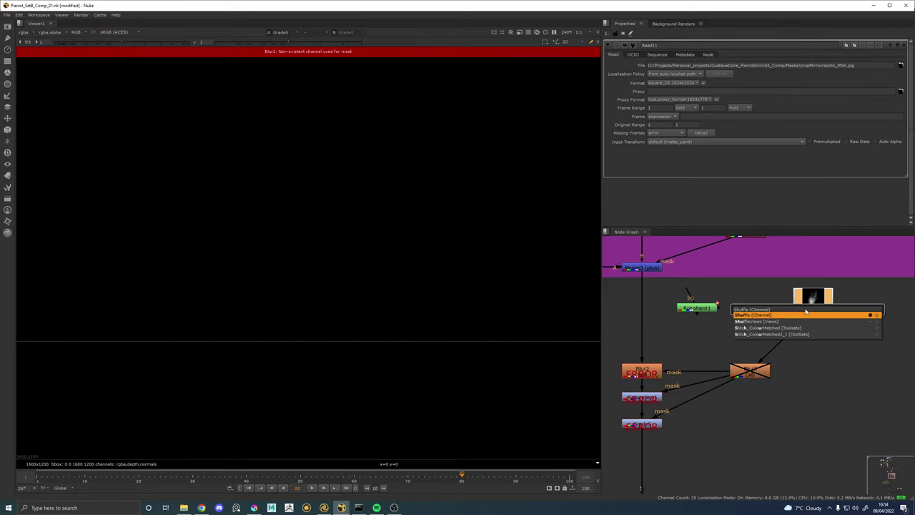
key("Return")
left_click_drag(739, 93, 773, 113)
Check the soot effect over the Pierrot image, and view the Shuffle's output on its own.
scroll(240, 131, "down", 9)
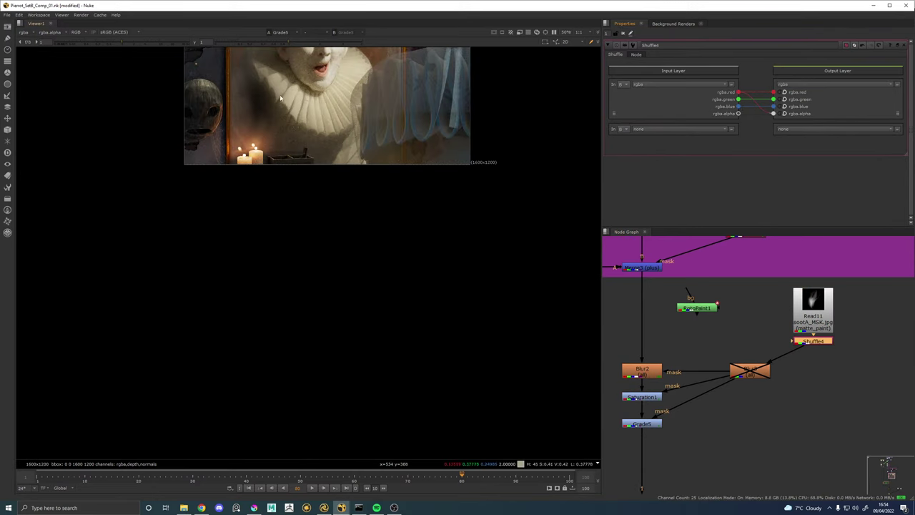
left_click_drag(279, 96, 318, 216)
scroll(319, 216, "up", 4)
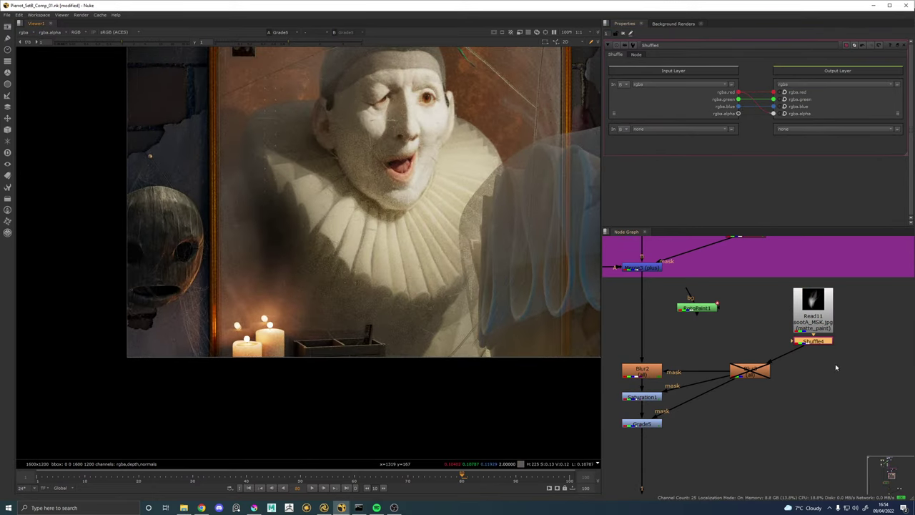
key("1")
left_click(824, 344)
key("1")
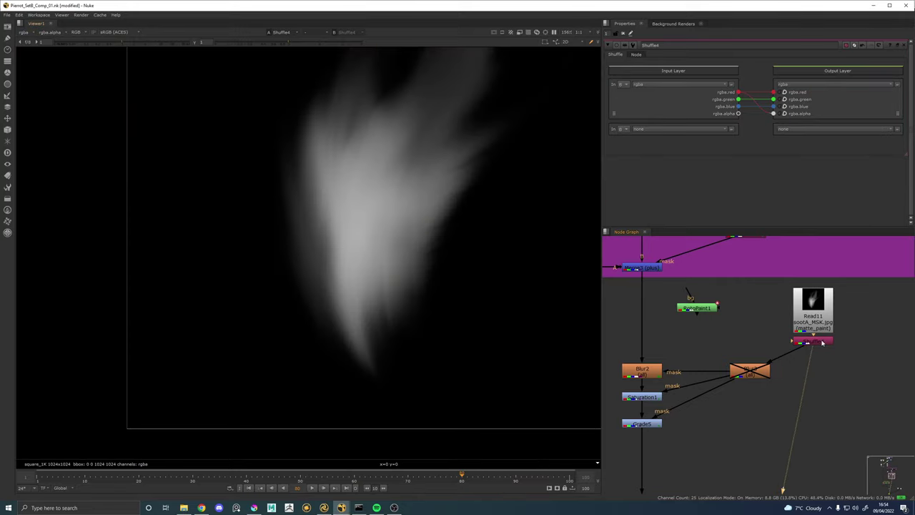
Delete the disconnected RotoPaint1 node from the node graph.
left_click_drag(743, 314, 735, 363)
left_click(803, 349)
left_click(692, 360)
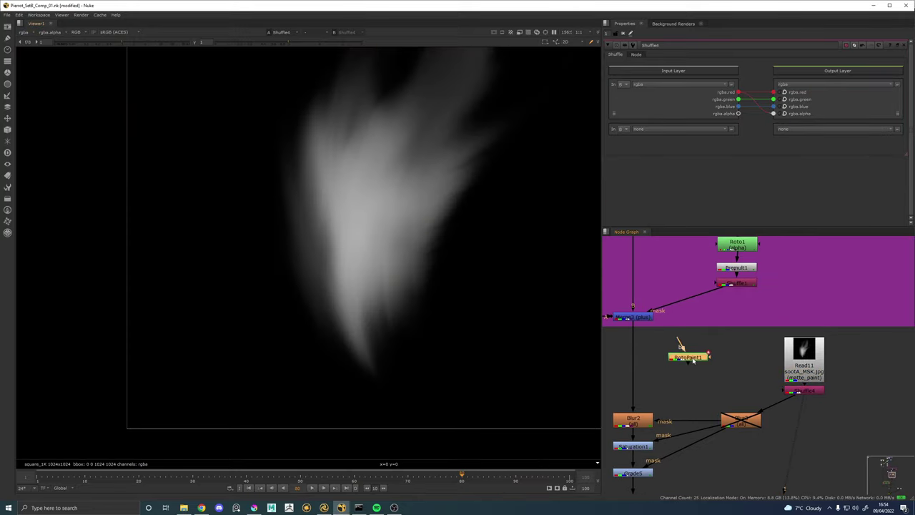
key("Delete")
scroll(351, 256, "down", 3)
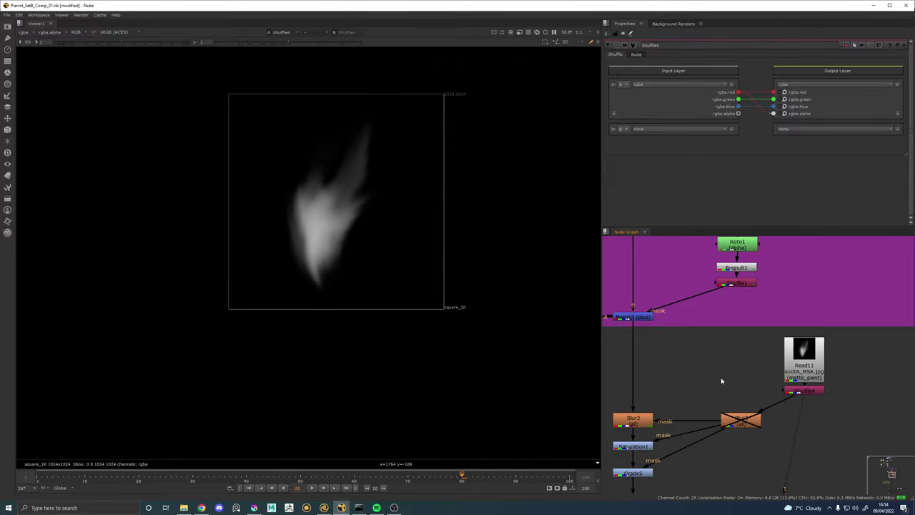
Move the soot mask Read and Shuffle nodes above Blur3, and add a Reformat to the root format 1600x1200 after the Read.
left_click_drag(853, 408, 763, 326)
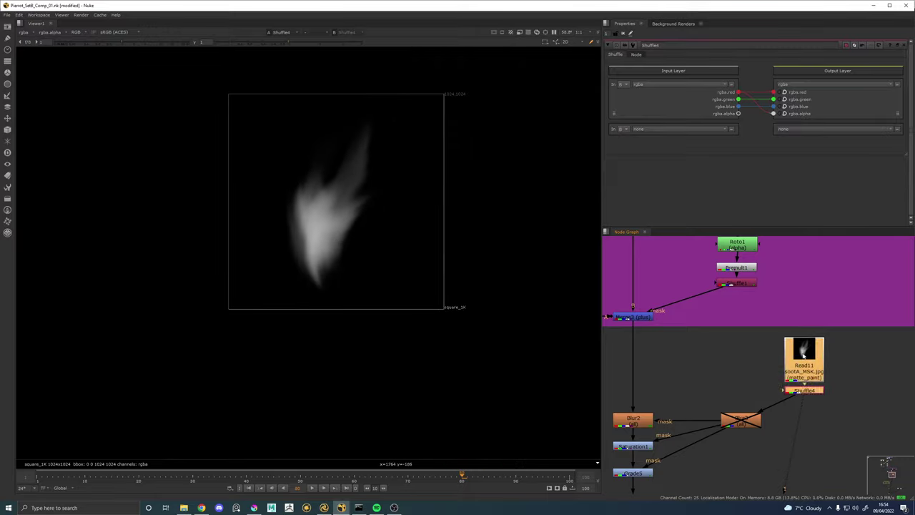
left_click_drag(804, 357, 743, 357)
key("Tab")
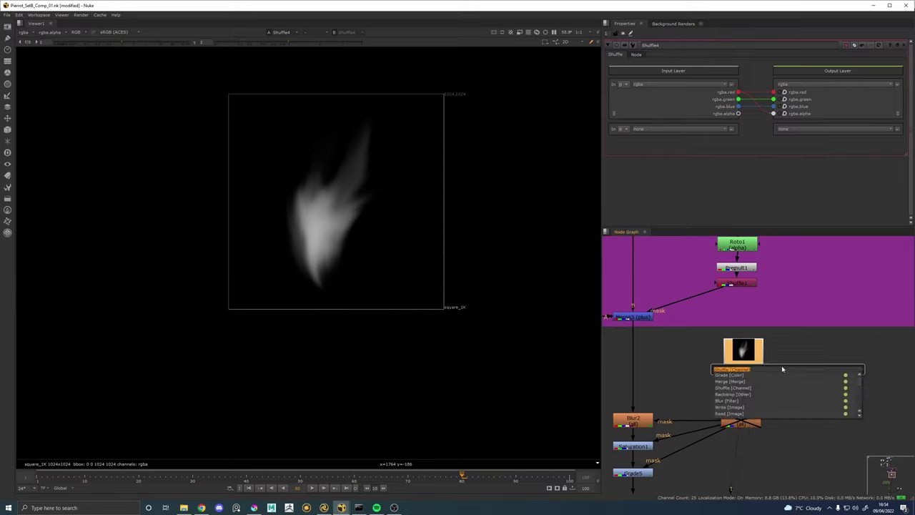
type("ref")
key("Return")
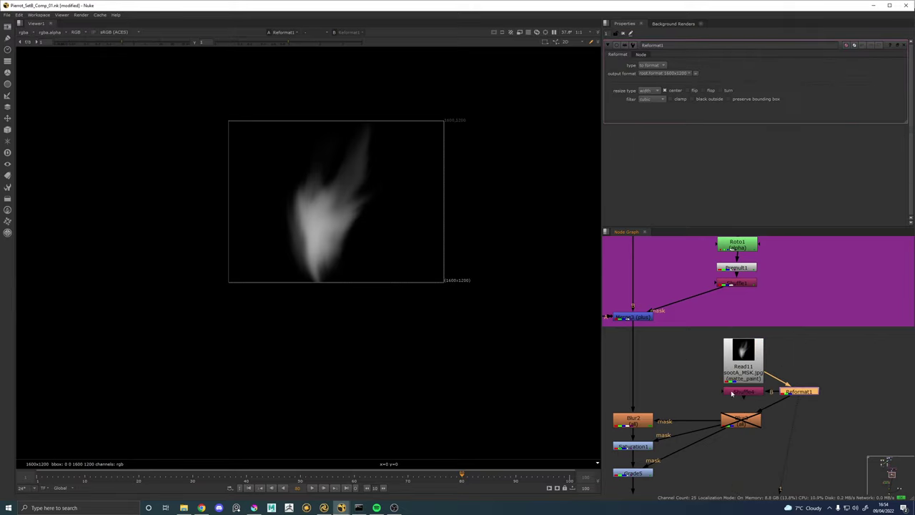
Place the Shuffle downstream of the Reformat so that it feeds the disabled Blur3.
left_click_drag(731, 393, 799, 437)
left_click_drag(789, 392, 812, 435)
left_click(785, 428)
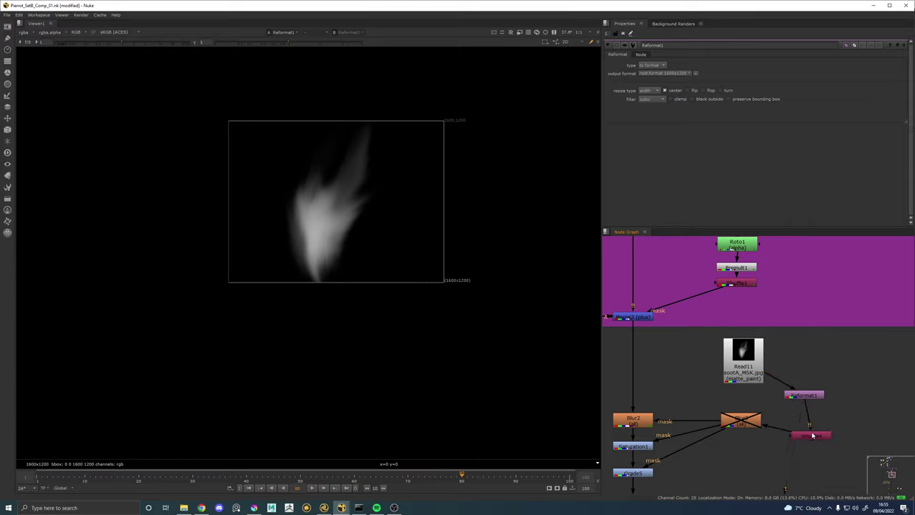
Arrange the Shuffle and Reformat in a vertical column between the soot mask Read node and Blur3.
scroll(812, 435, "down", 5)
left_click_drag(736, 401, 678, 393)
left_click(774, 364)
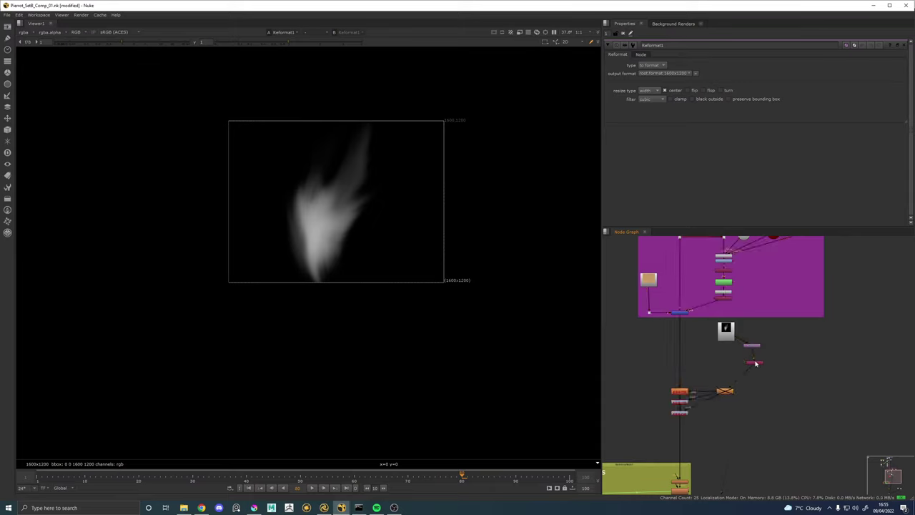
left_click_drag(755, 363, 722, 373)
scroll(751, 349, "up", 3)
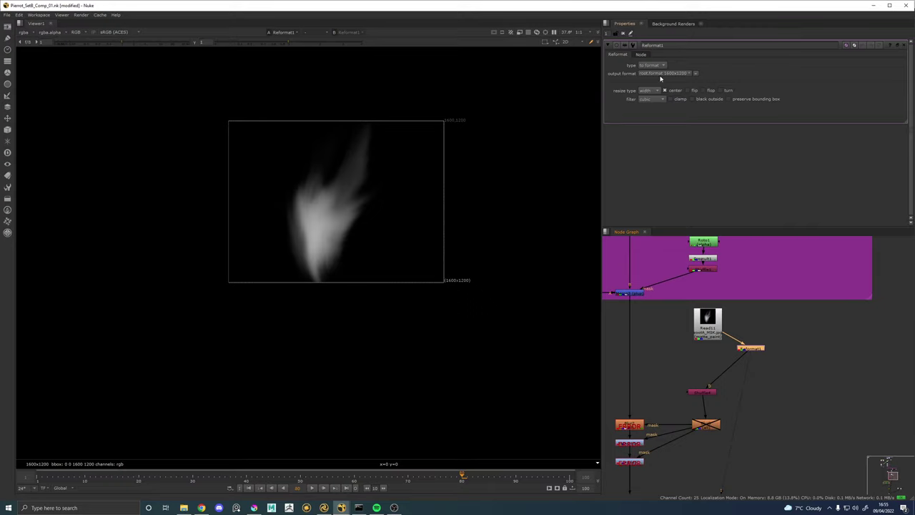
left_click_drag(753, 349, 710, 361)
Reconnect the mask inputs of Blur2, Saturation1 and Grade5 from Blur3 to the Shuffle, and view Blur2's output.
left_click(704, 392)
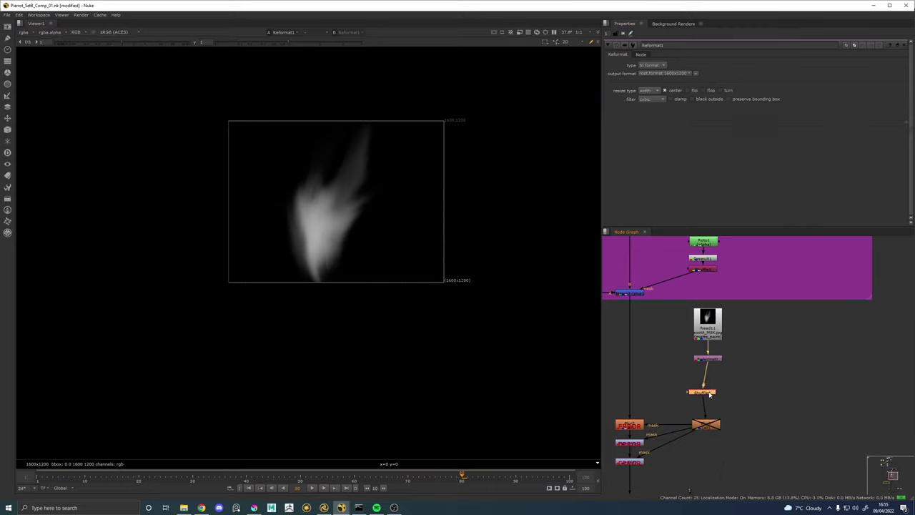
key("1")
left_click_drag(714, 427, 701, 394)
left_click_drag(688, 433, 701, 393)
left_click(629, 293)
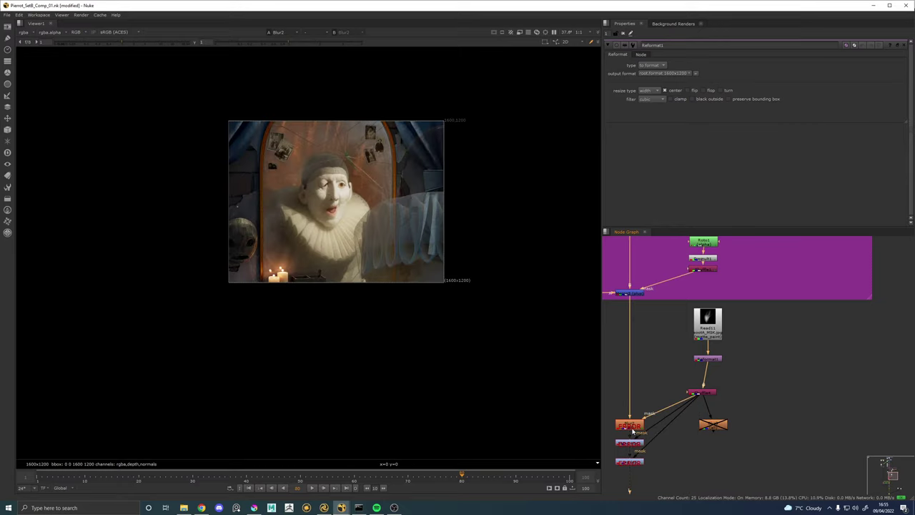
key("1")
Align the Shuffle directly beneath the Reformat and move the soot mask Read node closer above it.
scroll(302, 226, "up", 2)
left_click_drag(704, 393, 713, 390)
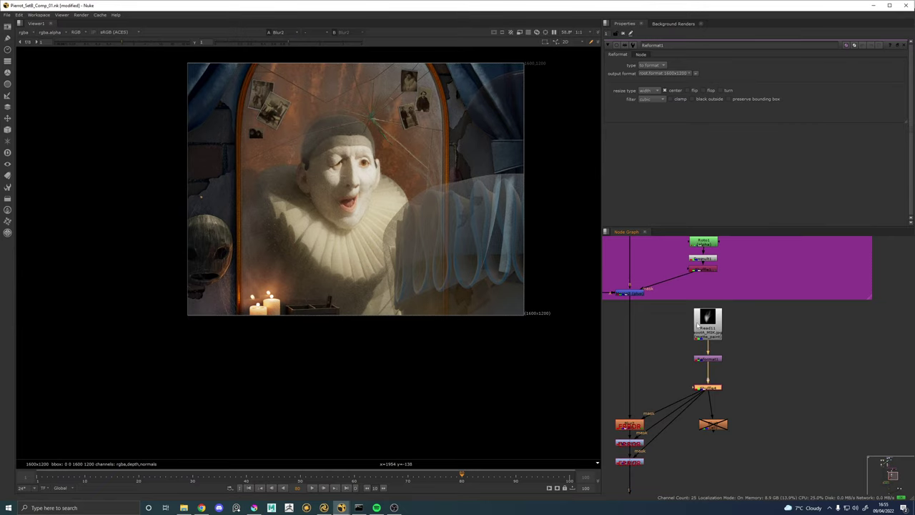
left_click(707, 323)
key("2")
key("1")
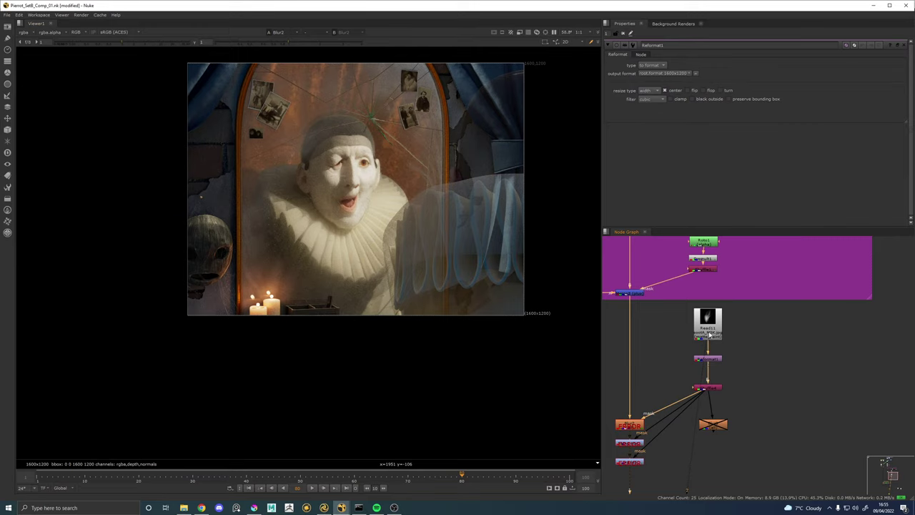
left_click_drag(709, 336, 709, 343)
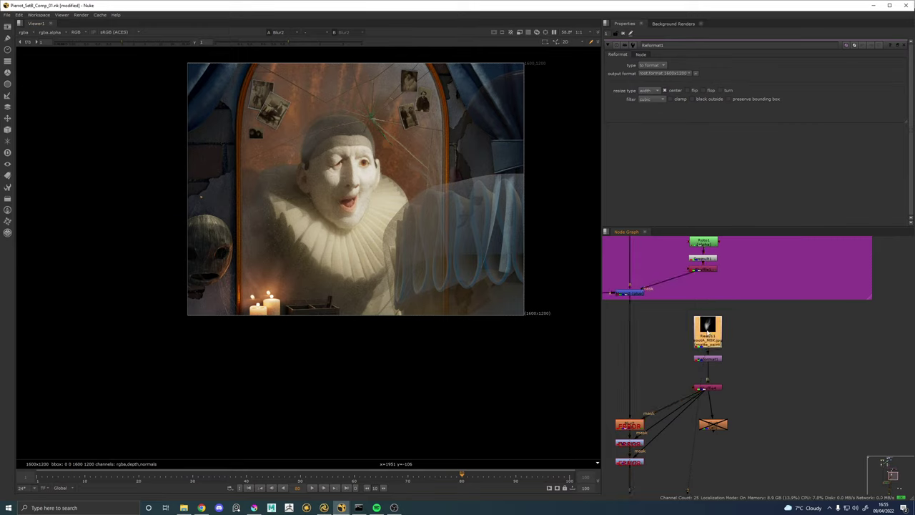
Insert a Merge node into the main pipe above Blur2 with its A input connected to the soot mask Read node.
left_click(714, 361)
left_click(704, 337)
left_click(636, 344)
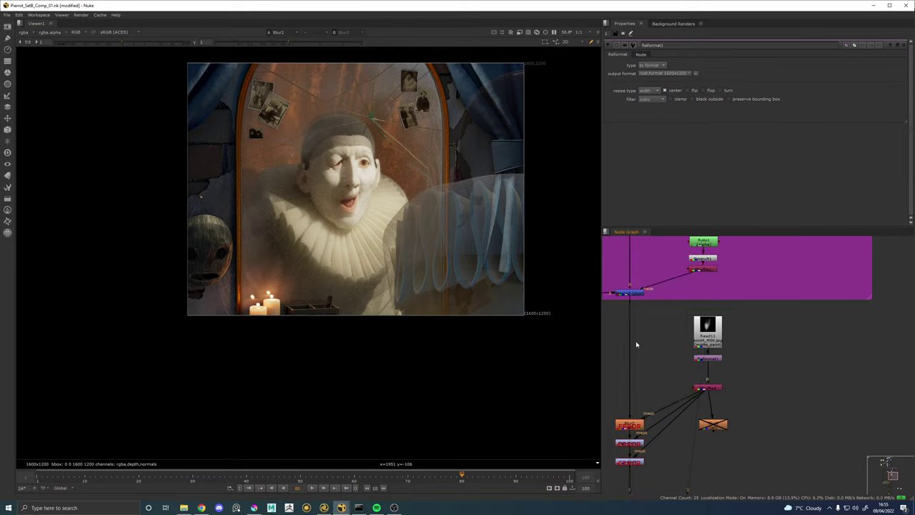
key("Tab")
type("merge")
key("Return")
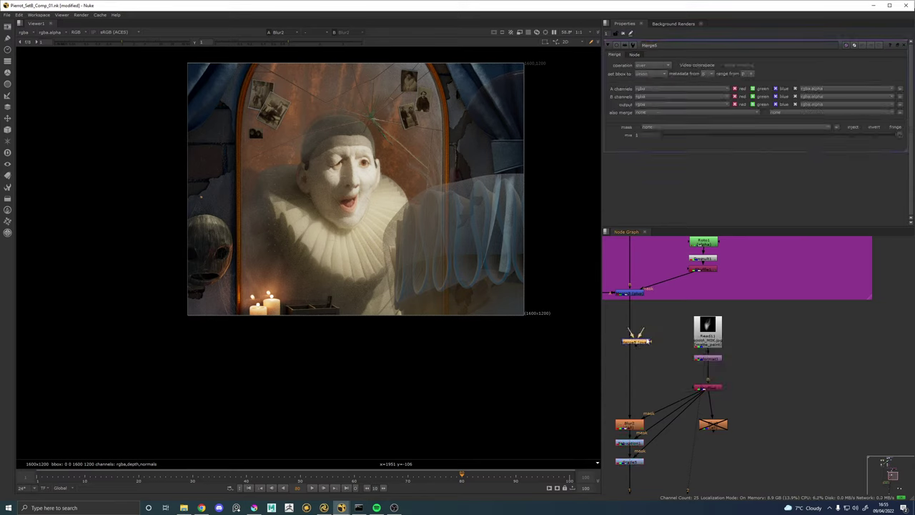
left_click_drag(636, 341, 711, 343)
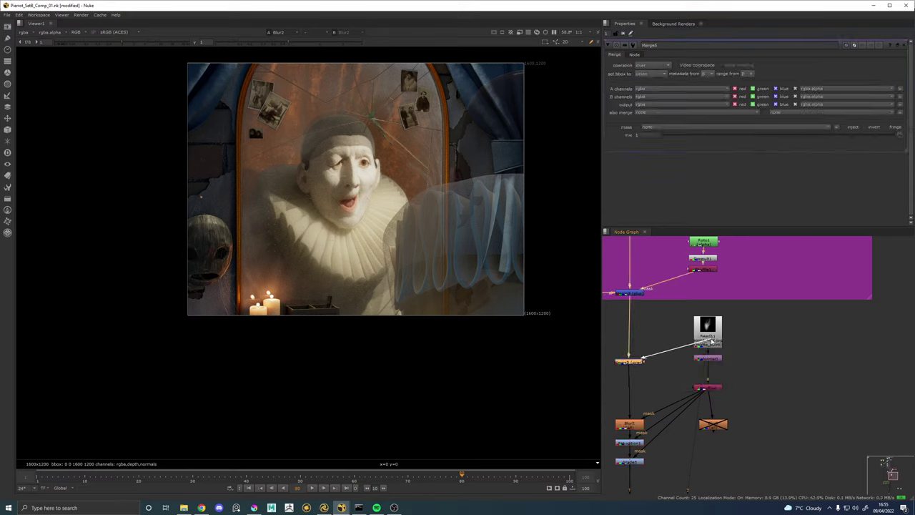
Insert a Transform node between the soot mask Read node and the Reformat.
left_click(681, 351)
key("Tab")
type("trans")
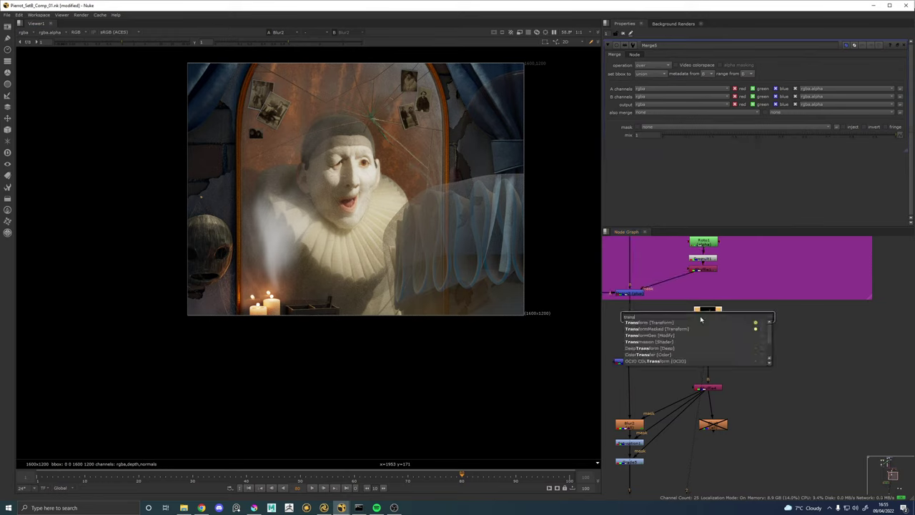
key("Return")
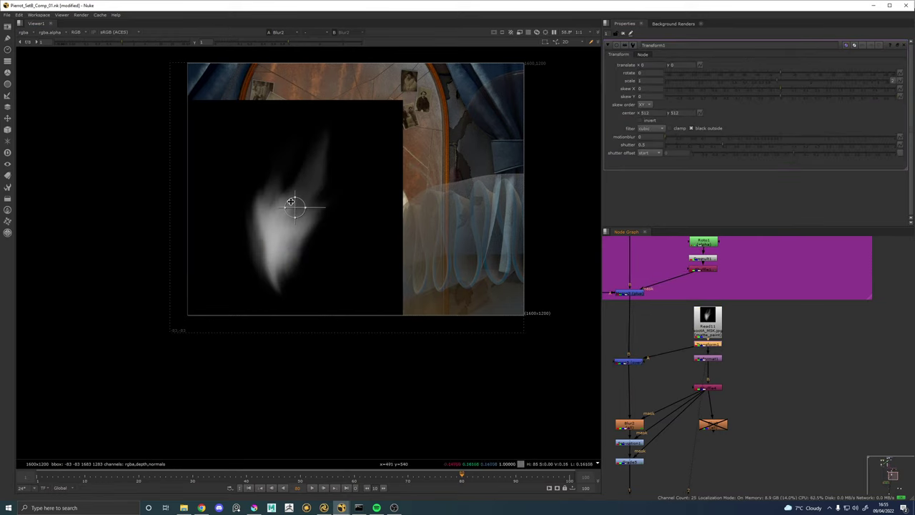
Position the soot texture above the candles with translate x -111, y -297 and a scale of 0.178.
left_click_drag(297, 208, 290, 246)
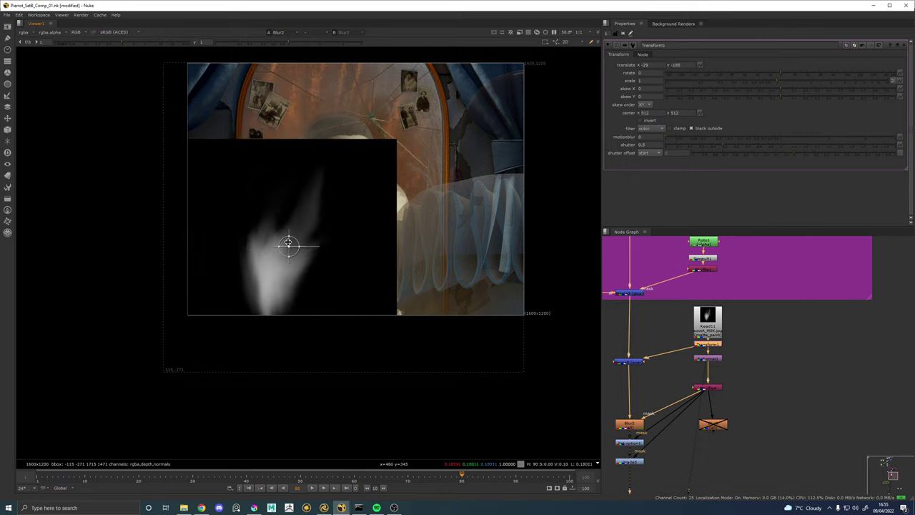
left_click_drag(768, 79, 715, 82)
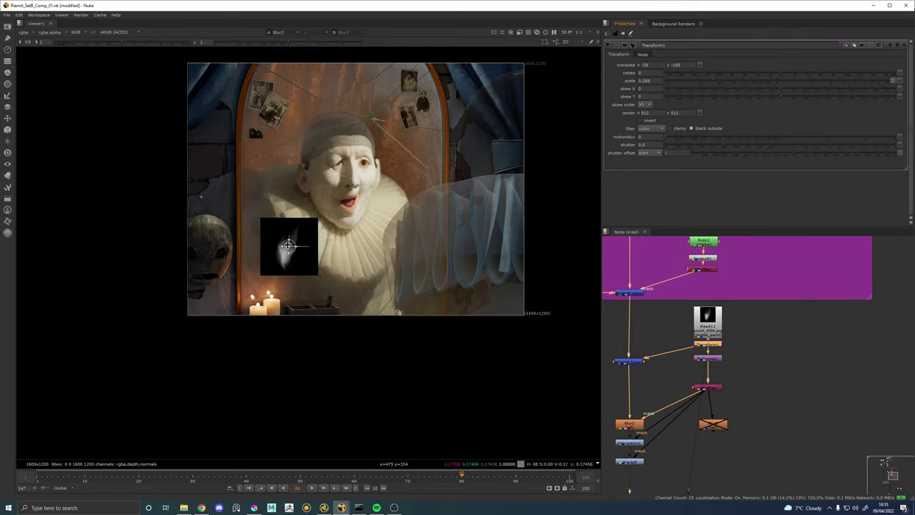
left_click_drag(289, 246, 274, 263)
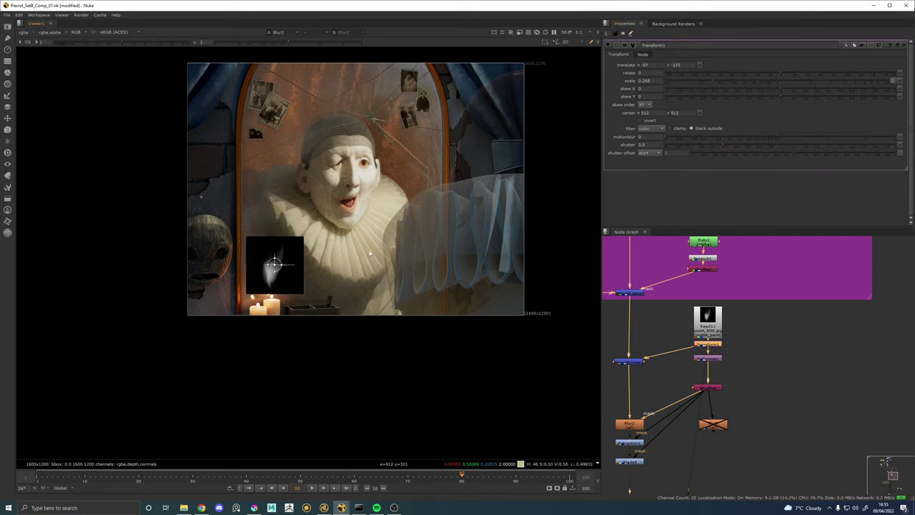
left_click_drag(733, 78, 694, 80)
left_click_drag(274, 264, 272, 269)
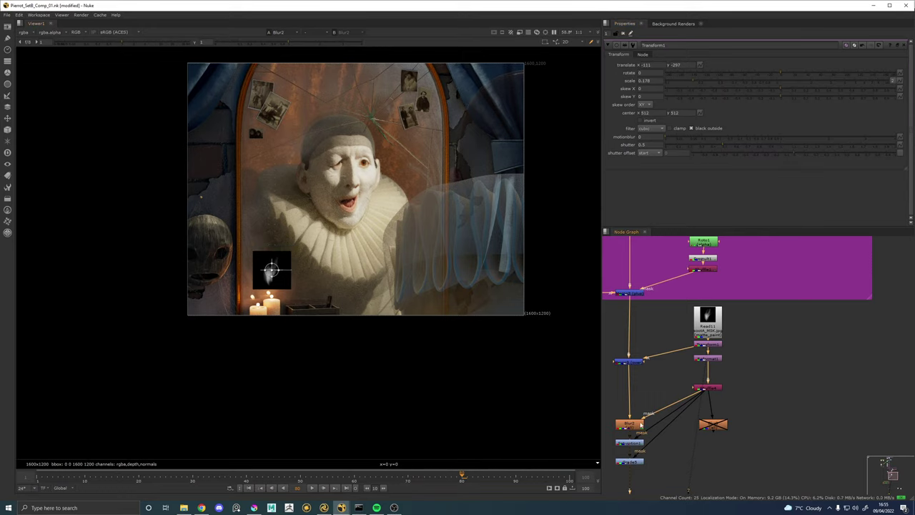
Disable the new Merge node and open Blur2's properties.
left_click(635, 363)
key("d")
scroll(273, 278, "up", 7)
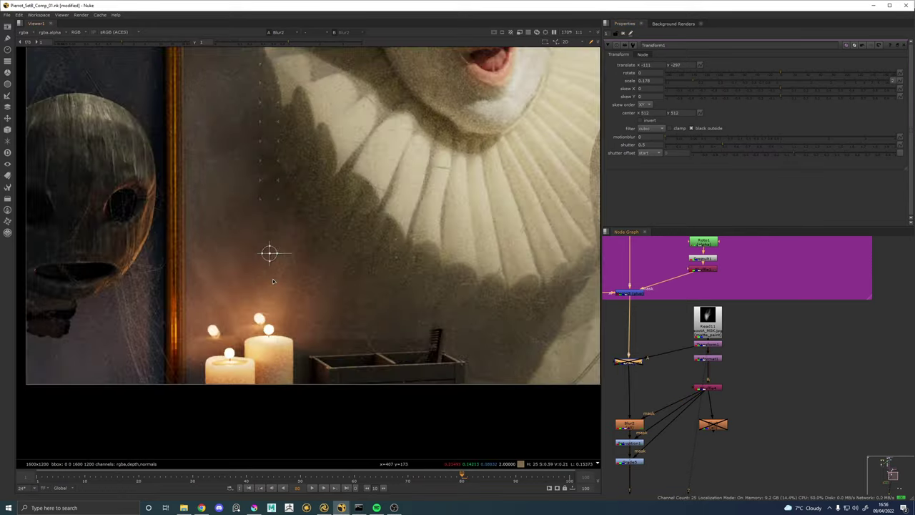
double_click(629, 424)
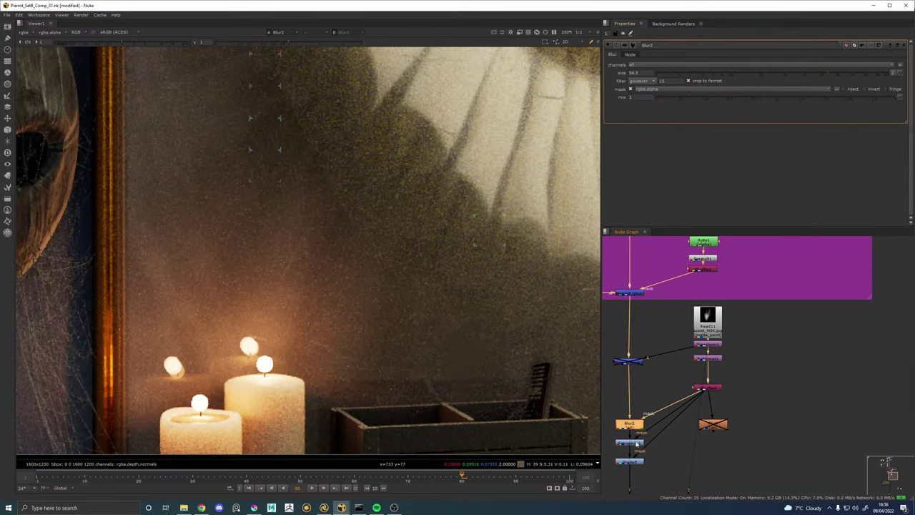
View the alpha of Saturation1 and of the Shuffle to check where the soot mask sits in the frame.
left_click(636, 444)
key("1")
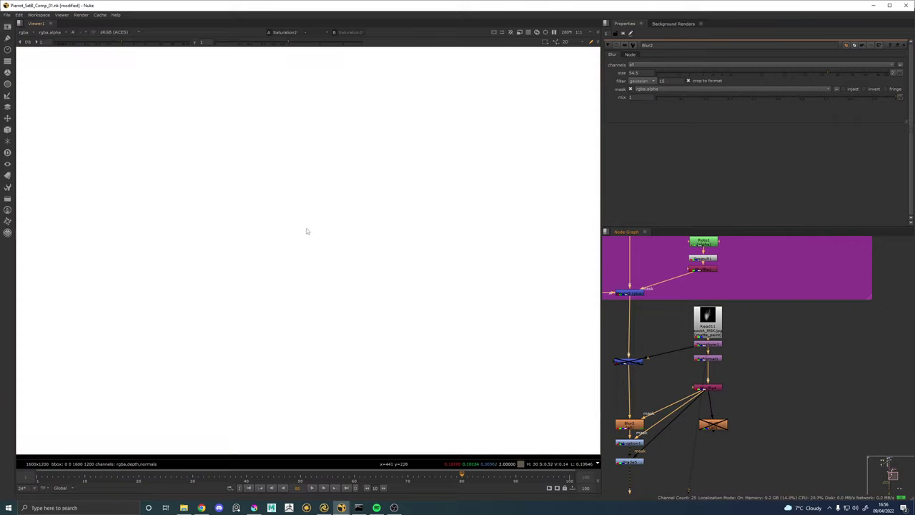
key("a")
left_click(715, 390)
key("1")
key("a")
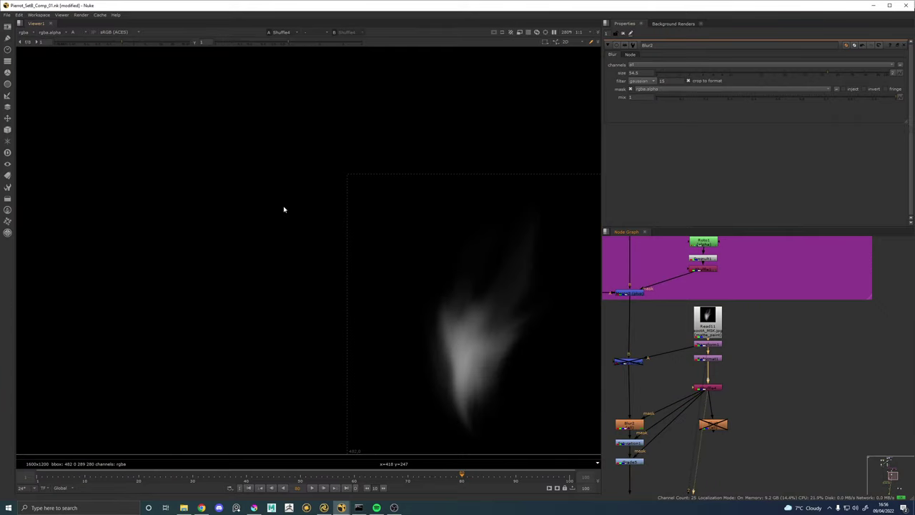
scroll(284, 207, "down", 3)
scroll(325, 223, "down", 3)
left_click_drag(323, 190, 313, 245)
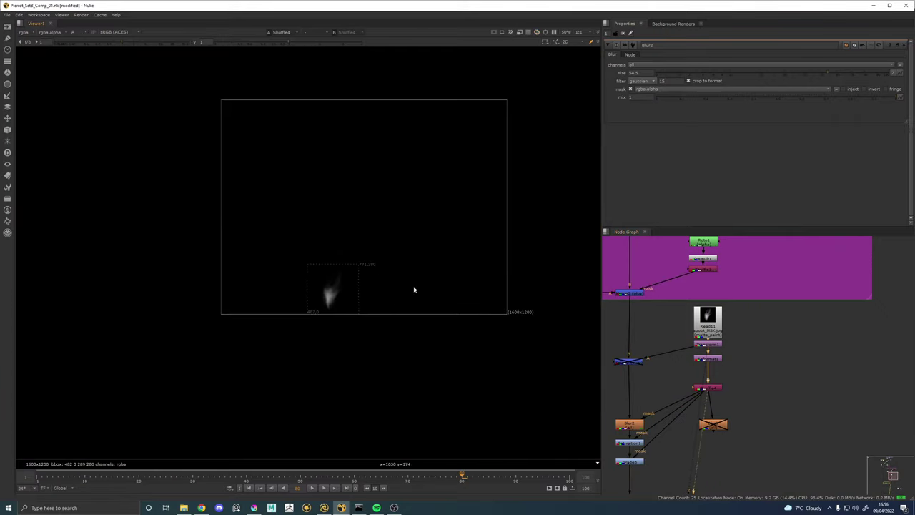
Delete the disabled Blur3 node beneath the Shuffle.
left_click(717, 427)
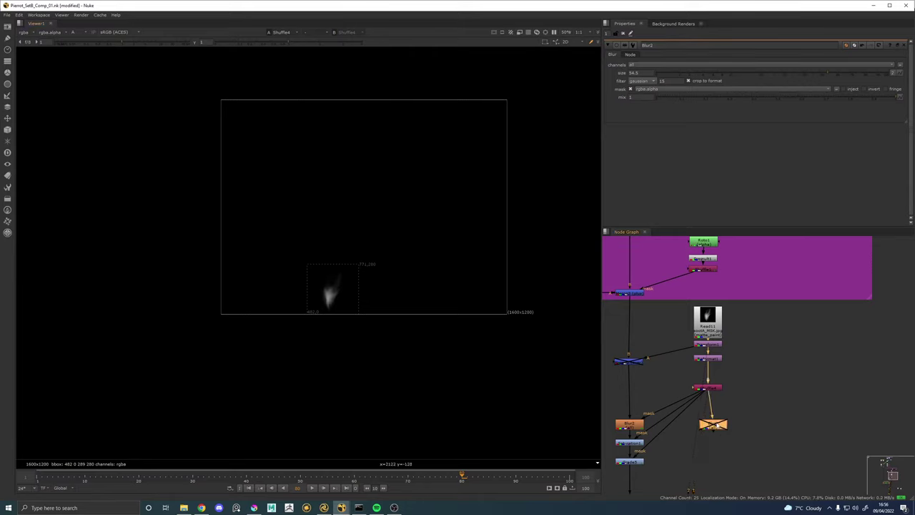
key("Delete")
left_click(694, 389)
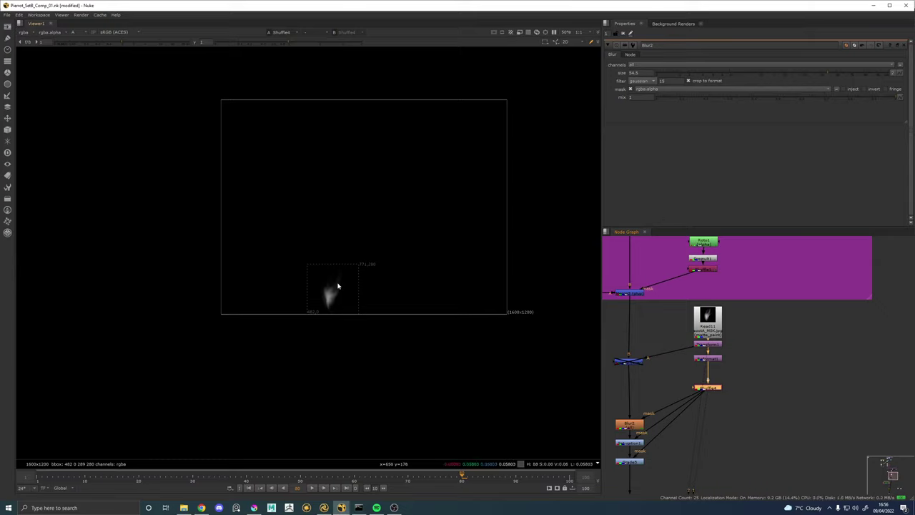
Compare the alpha outputs of the soot mask Read, the Transform and the Merge, and open the Transform's properties.
left_click(706, 329)
key("1")
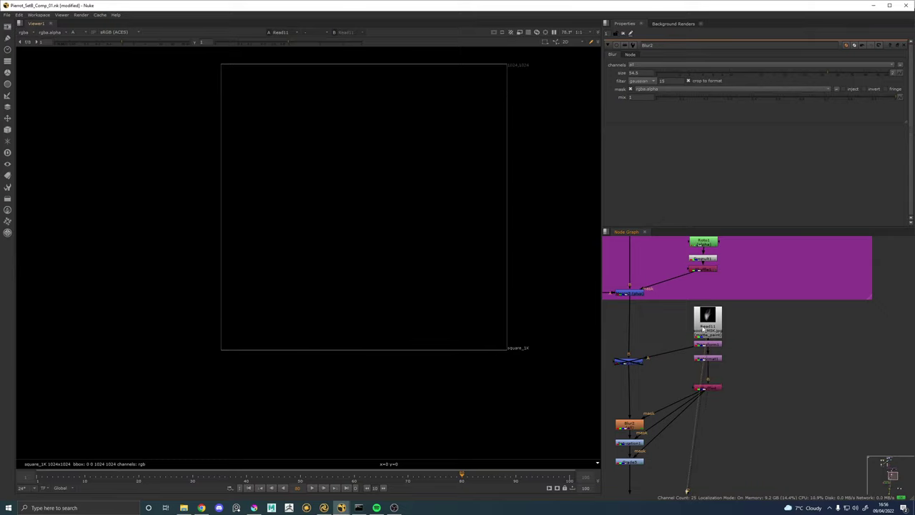
left_click(716, 345)
key("1")
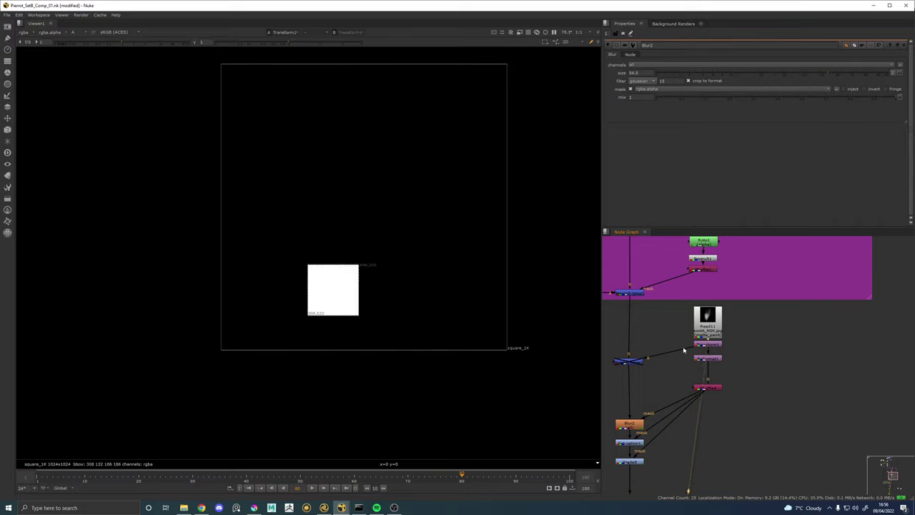
left_click(628, 360)
key("1")
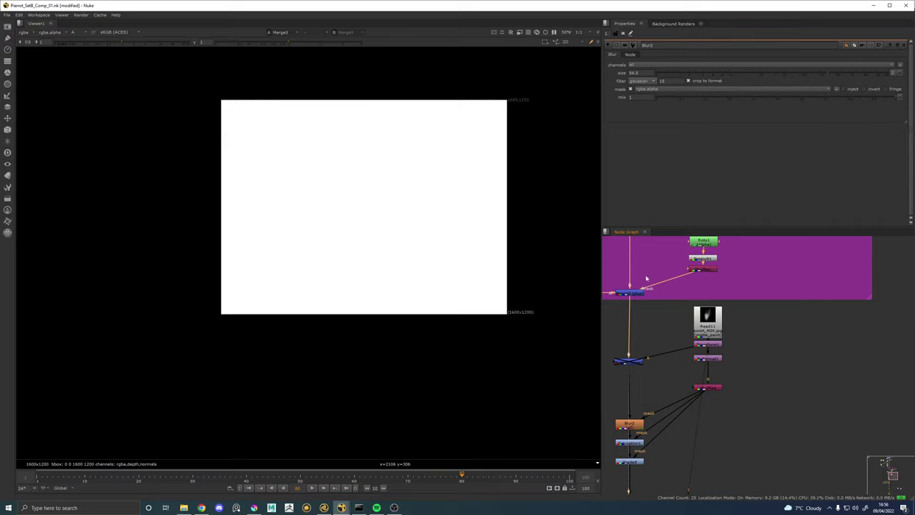
left_click(707, 345)
key("1")
double_click(709, 344)
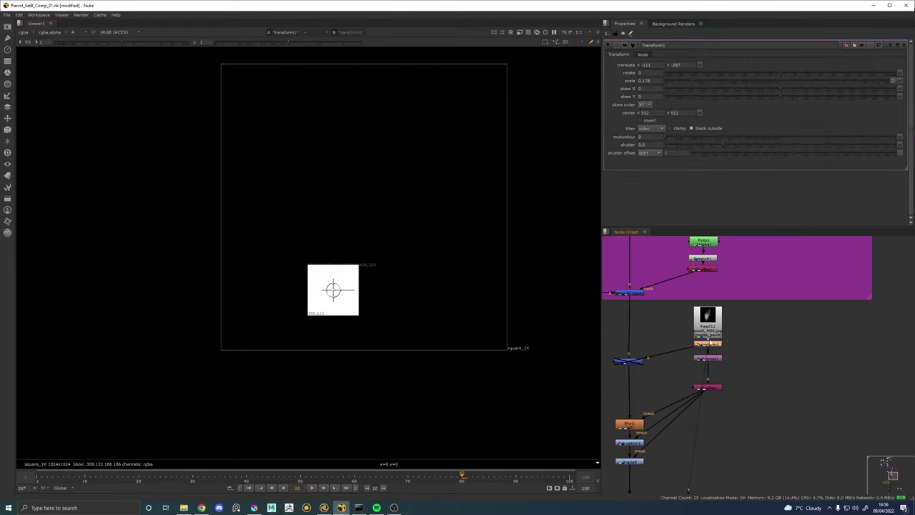
Move the Transform out from above the Reformat and reinsert it between the Reformat and the Shuffle.
left_click_drag(713, 346, 663, 367)
left_click(680, 357)
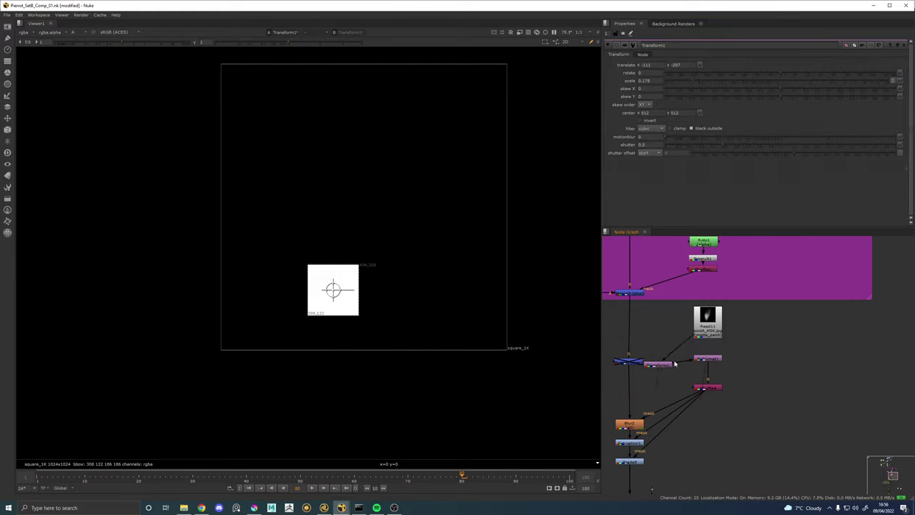
left_click_drag(664, 365, 707, 369)
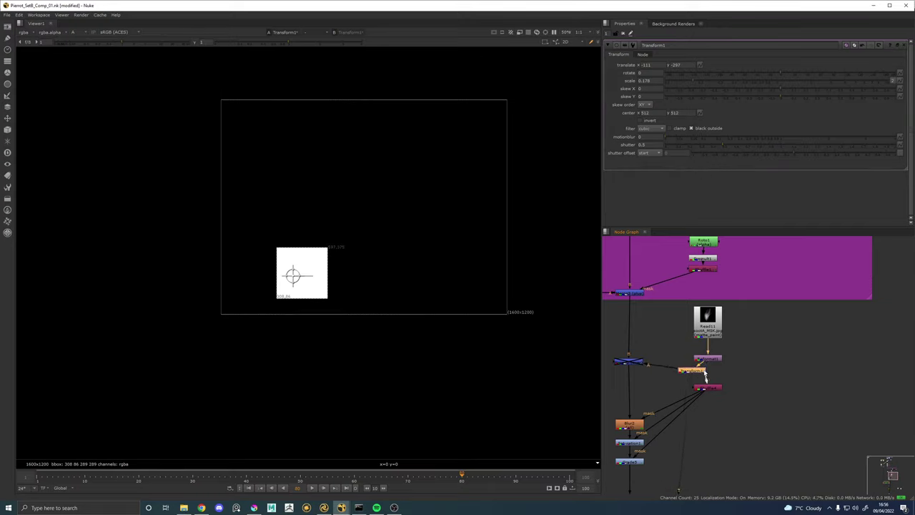
While viewing Grade5 in colour, set the soot mask's translate to x -141, y -323.5, and align the Transform beneath the Reformat.
left_click(639, 426)
key("1")
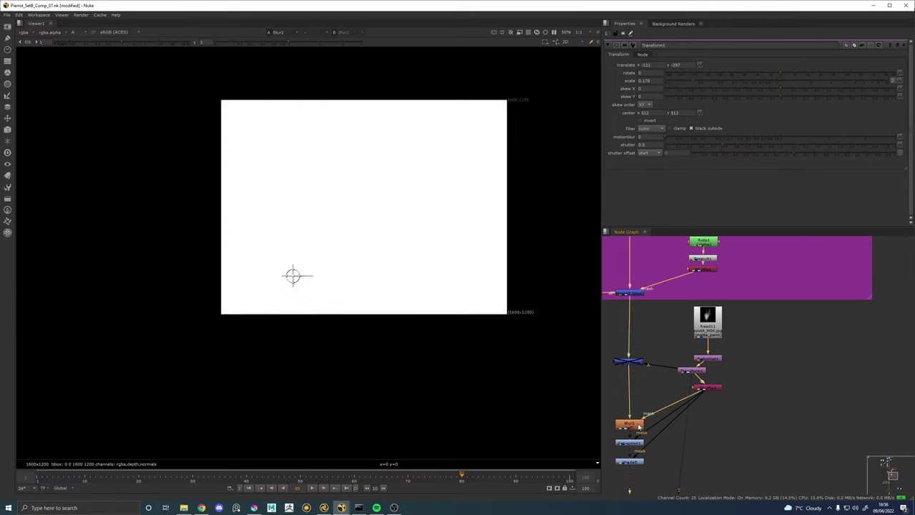
scroll(301, 278, "up", 5)
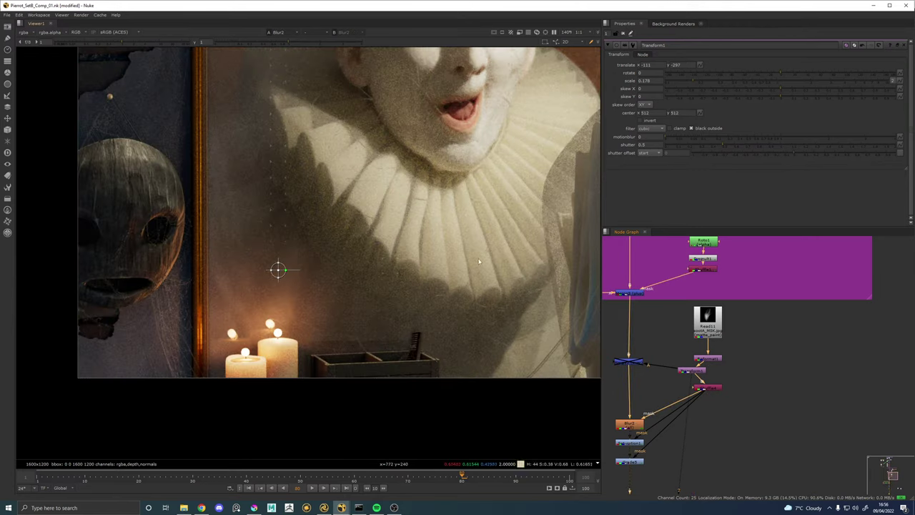
left_click(634, 463)
key("1")
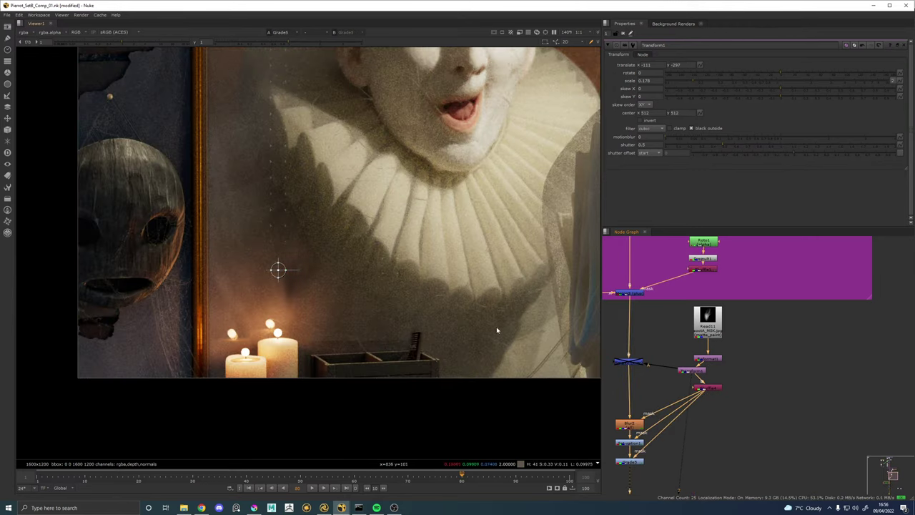
left_click_drag(278, 269, 263, 283)
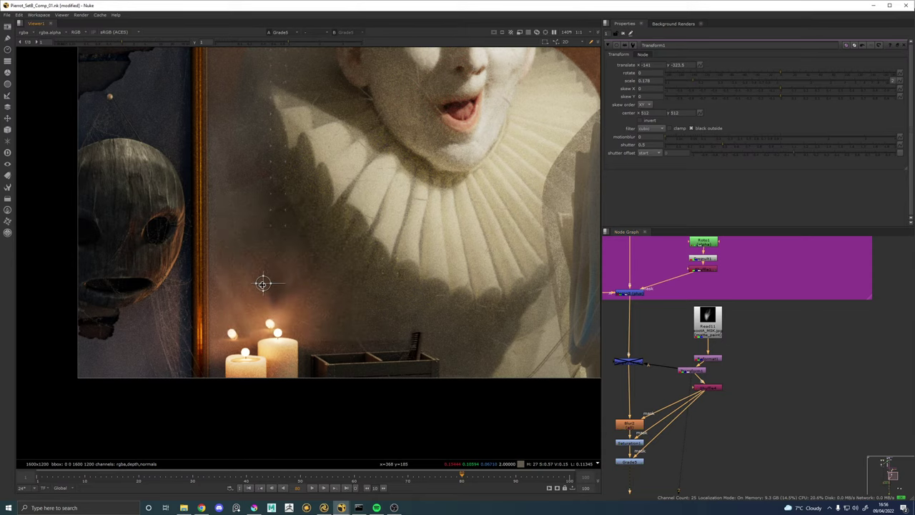
left_click_drag(701, 370, 718, 370)
Insert a Grade node directly after the soot mask Read node and set its gamma to 2.04.
left_click(705, 313)
key("Tab")
type("grade")
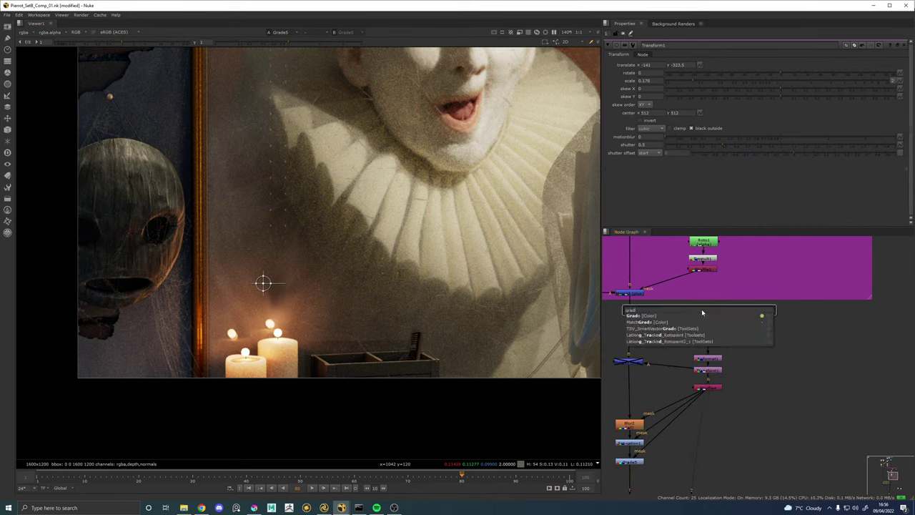
key("Return")
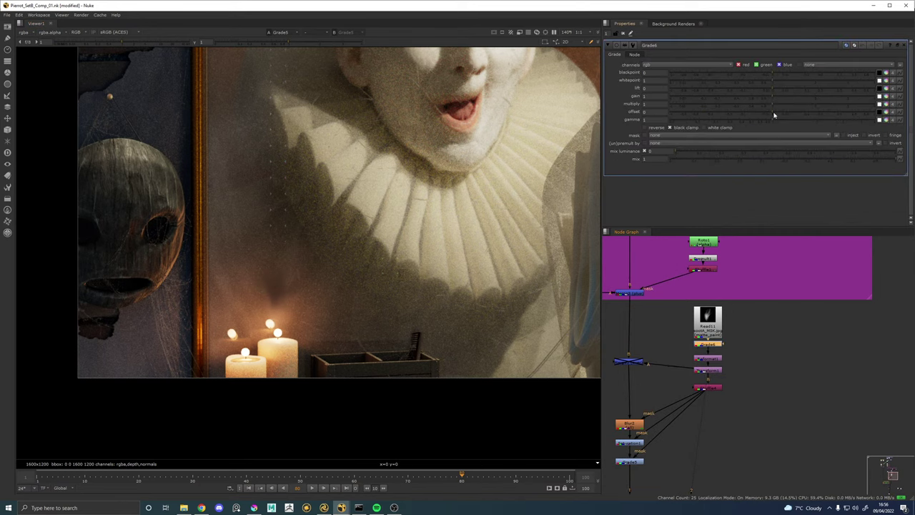
left_click_drag(774, 117, 823, 118)
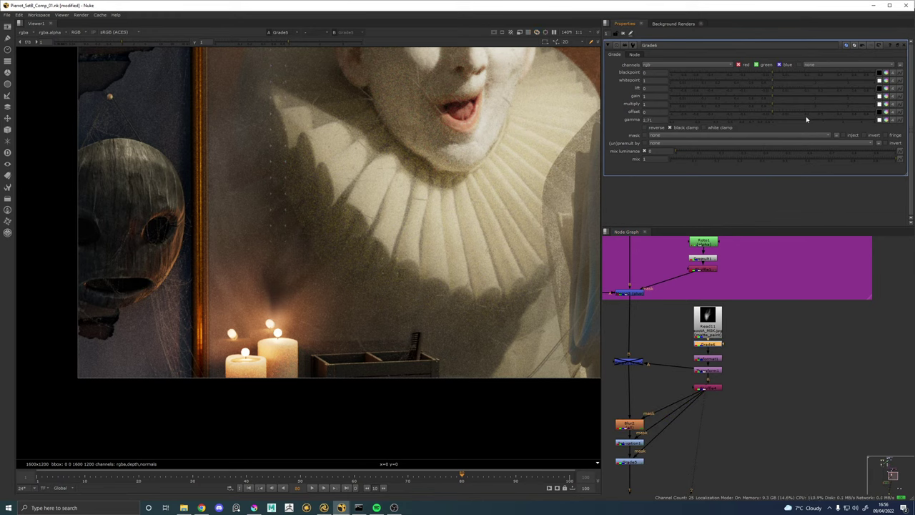
left_click_drag(824, 120, 817, 118)
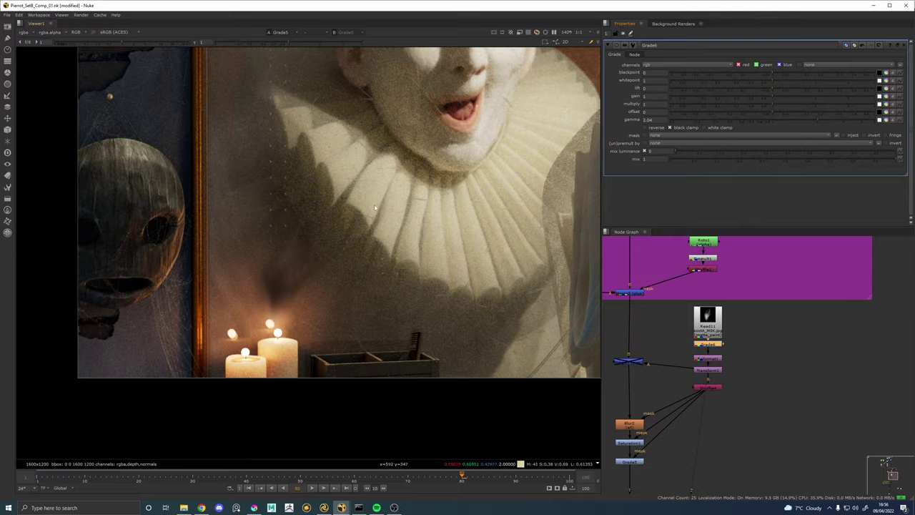
Examine the soot above the candles, and view the Write2 output at the end of the comp.
scroll(344, 233, "down", 4)
scroll(345, 243, "up", 4)
left_click_drag(344, 241, 343, 227)
left_click_drag(348, 173, 325, 288)
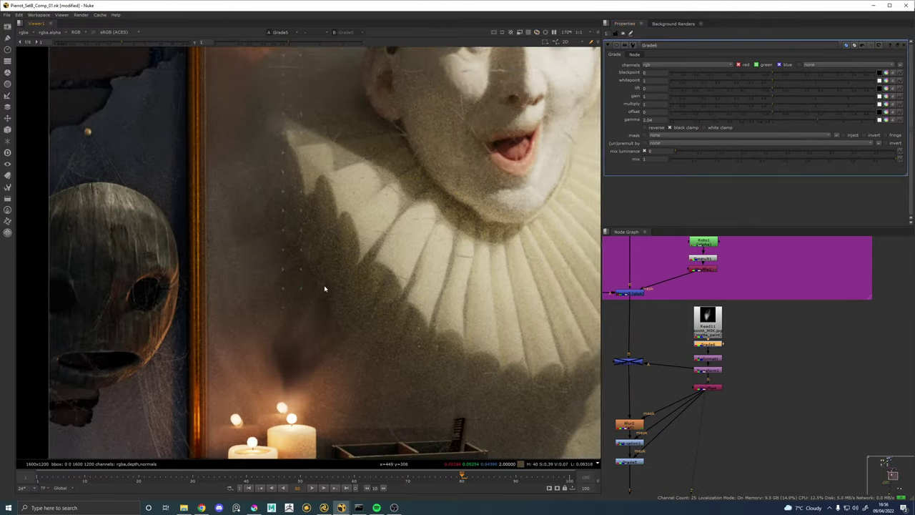
left_click_drag(386, 264, 346, 253)
scroll(393, 268, "up", 1)
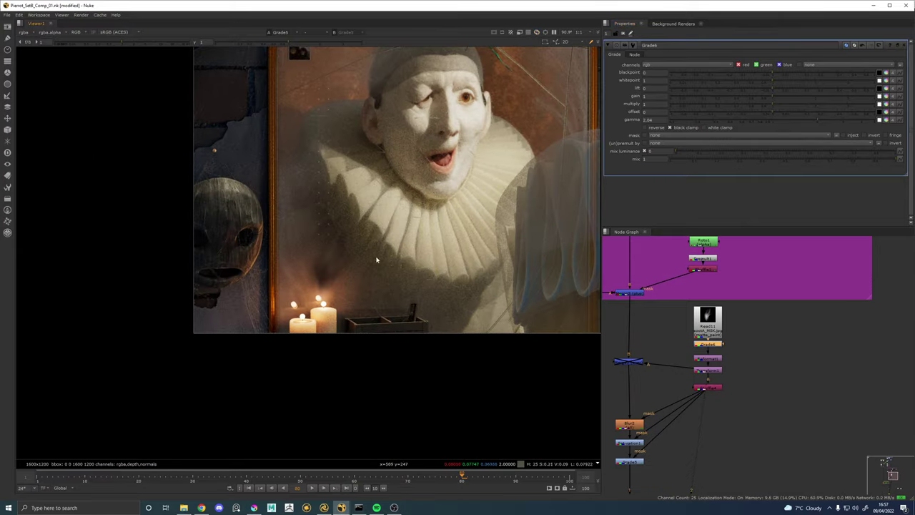
scroll(357, 270, "up", 1)
scroll(429, 282, "up", 2)
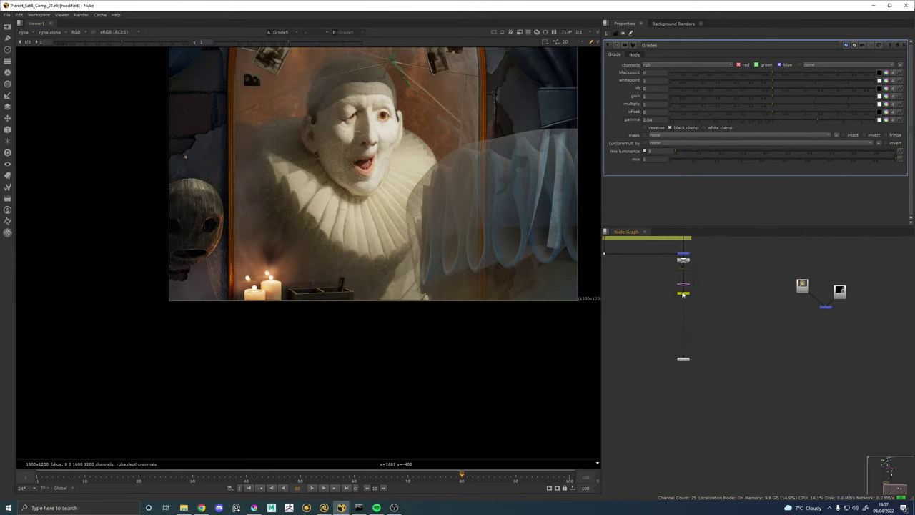
left_click(684, 359)
key("1")
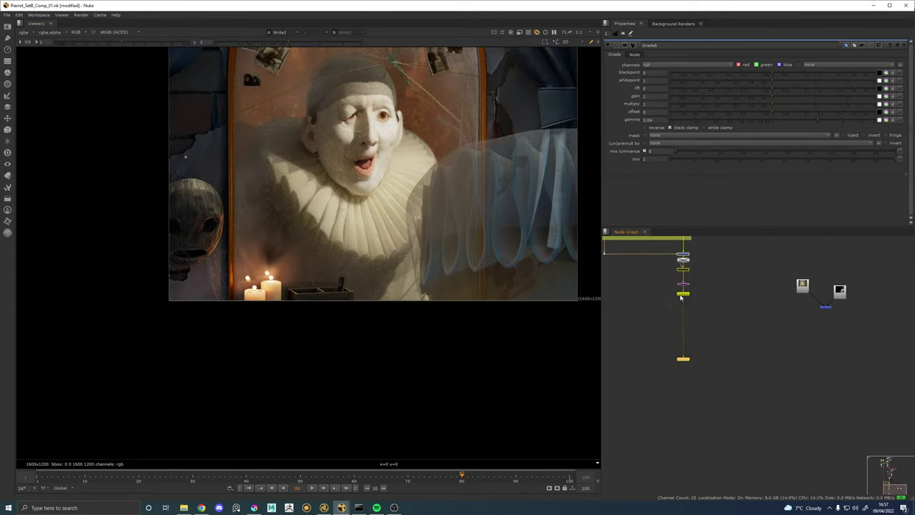
left_click_drag(237, 216, 237, 293)
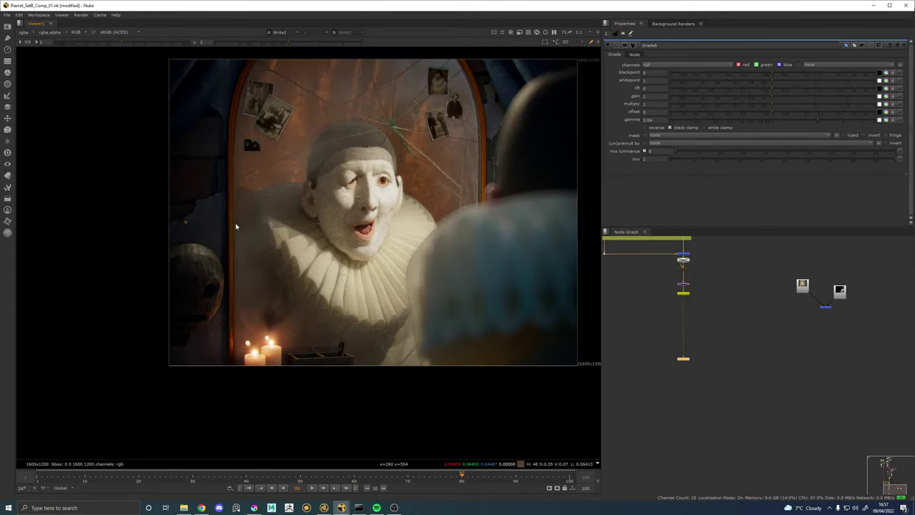
Disconnect the soot branch from the disabled Merge node above Blur2 and delete that Merge node.
left_click_drag(718, 250, 732, 388)
scroll(713, 330, "up", 5)
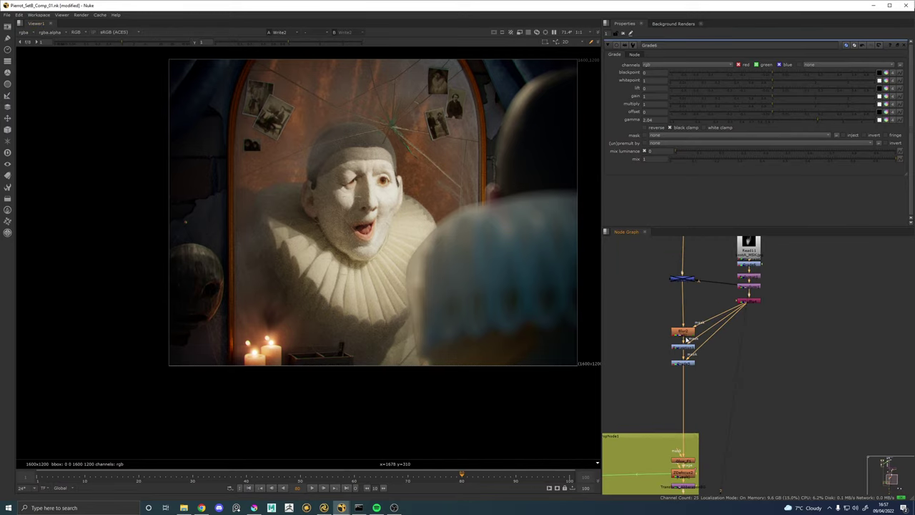
left_click_drag(707, 274, 699, 311)
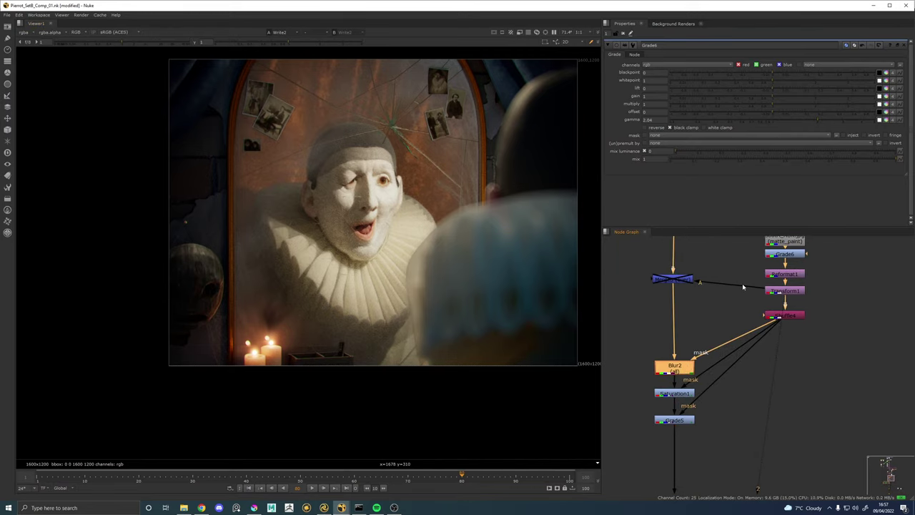
left_click(741, 283)
left_click(672, 280)
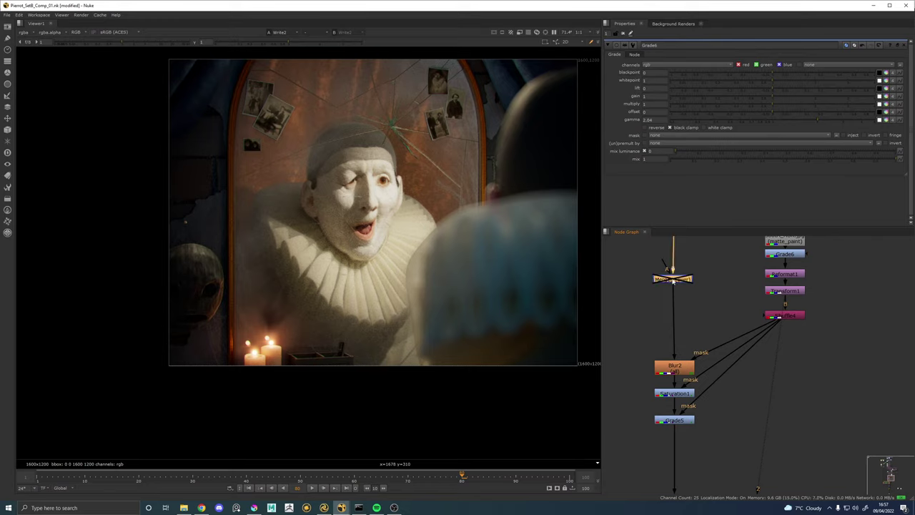
key("Delete")
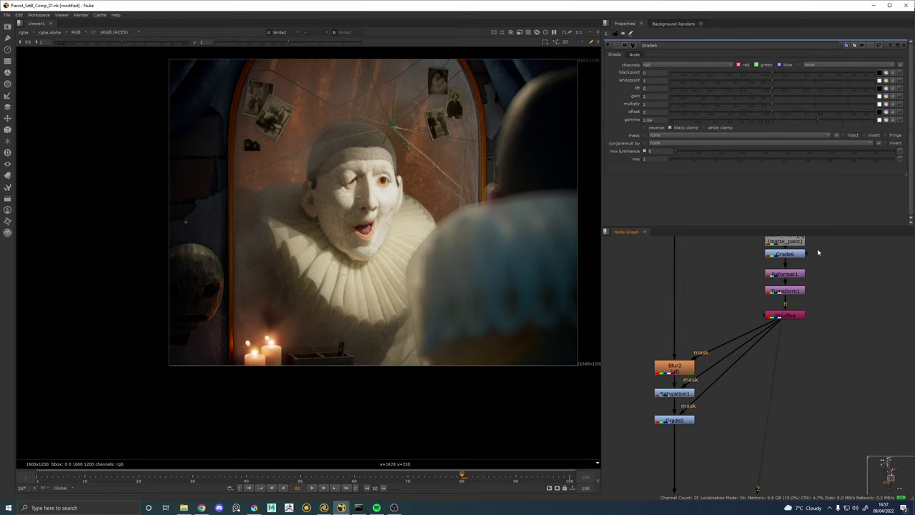
Set the soot mask Transform1's scale to 0.144 and its translate to x -137, y -325.5.
left_click_drag(818, 252, 813, 287)
left_click(779, 325)
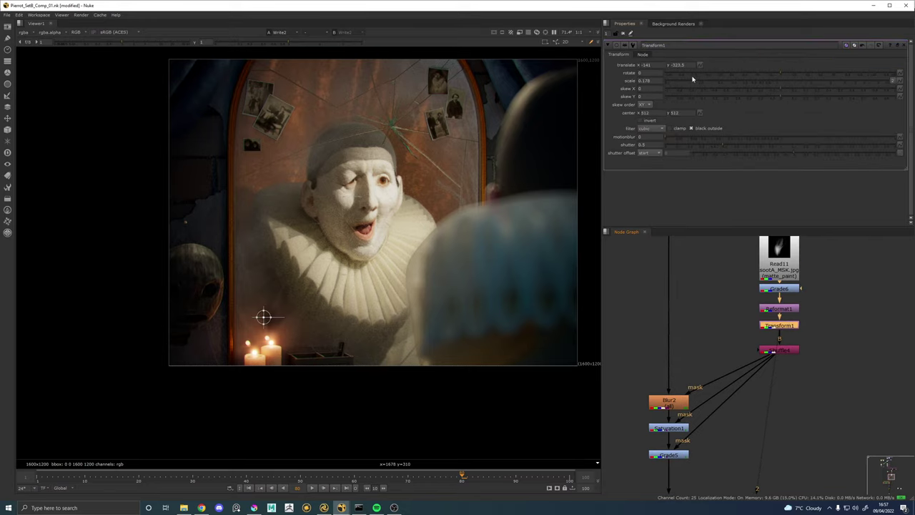
left_click_drag(689, 80, 683, 81)
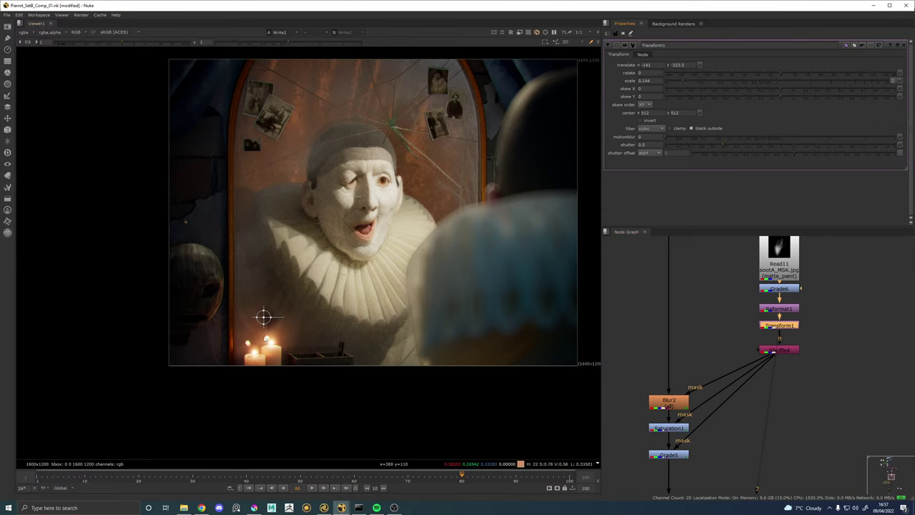
scroll(264, 322, "up", 4)
left_click_drag(263, 298, 265, 300)
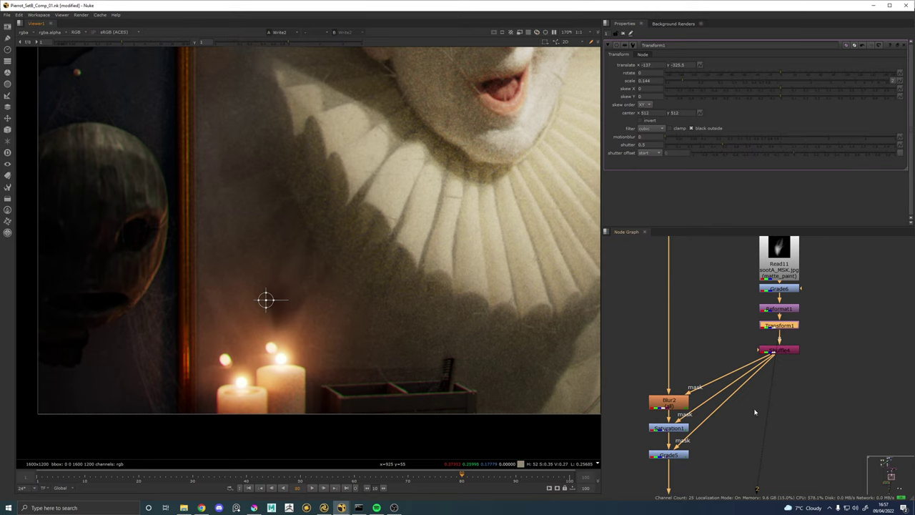
scroll(304, 271, "down", 4)
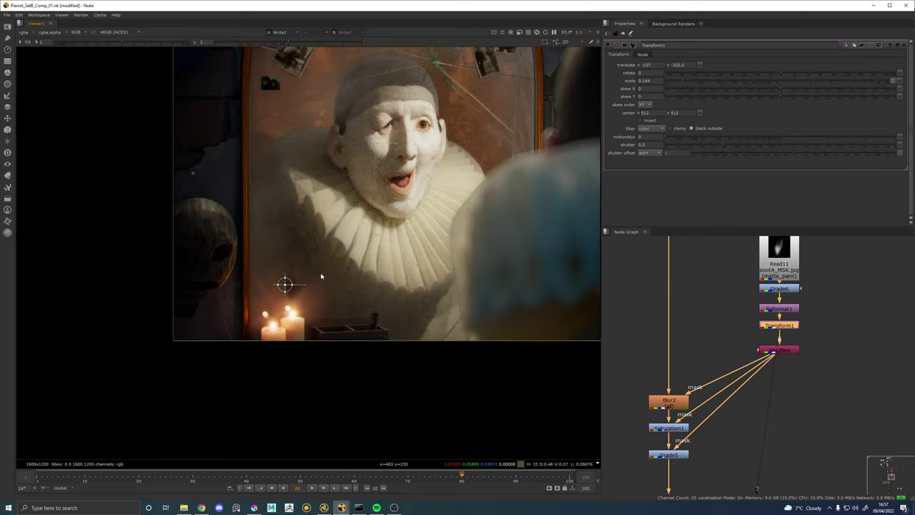
Disable the Grade5 node and compare the area above the candles without its darkening.
double_click(678, 453)
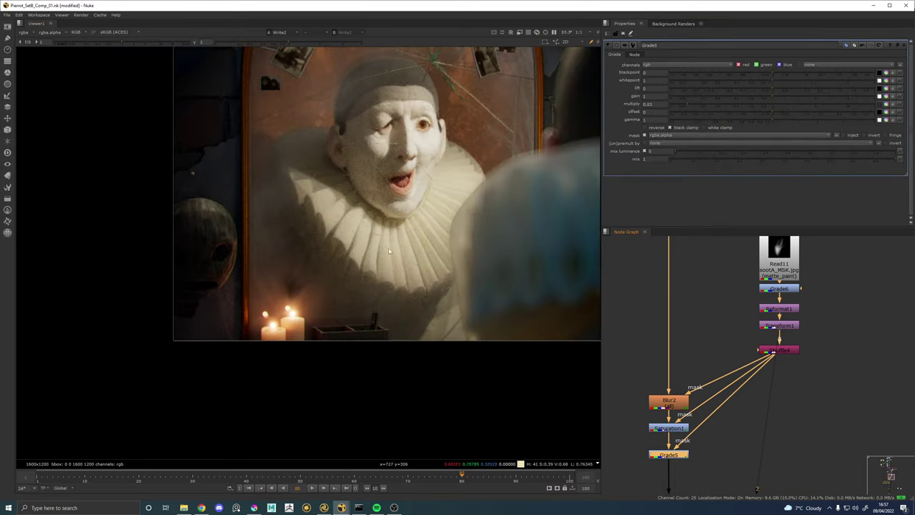
left_click_drag(390, 250, 372, 319)
scroll(390, 292, "down", 3)
scroll(376, 293, "up", 4)
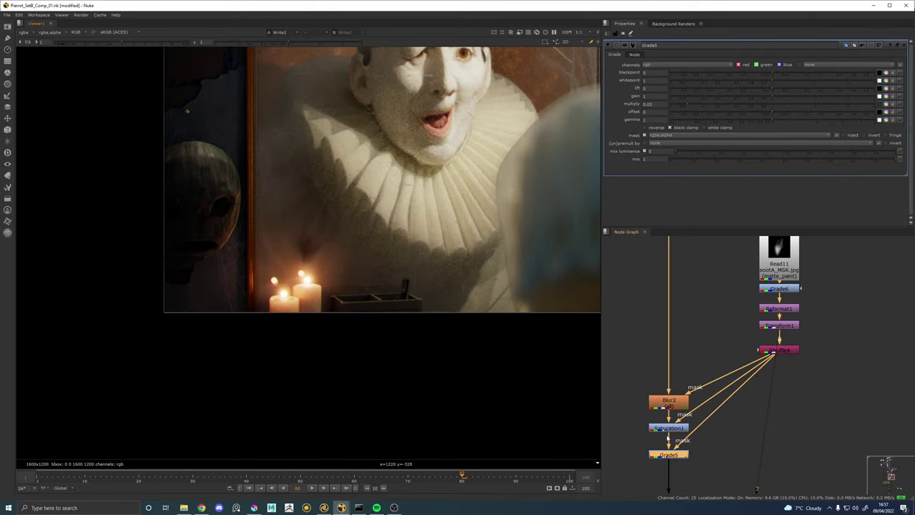
key("d")
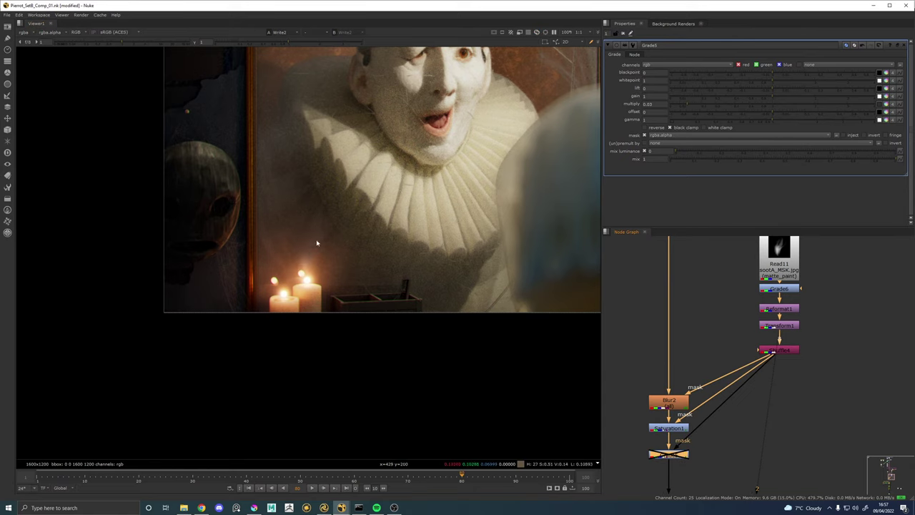
scroll(314, 243, "up", 2)
Set the Saturation1 node's saturation to 0.59.
left_click(668, 427)
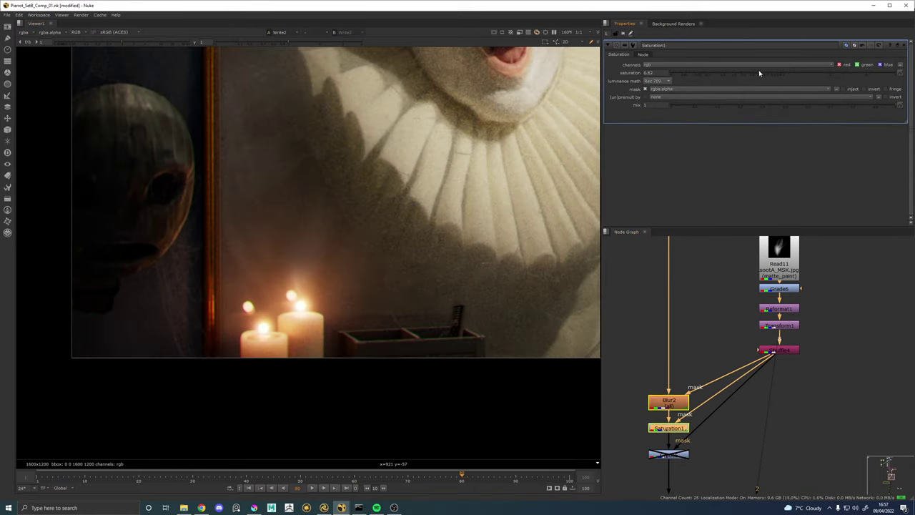
left_click(780, 73)
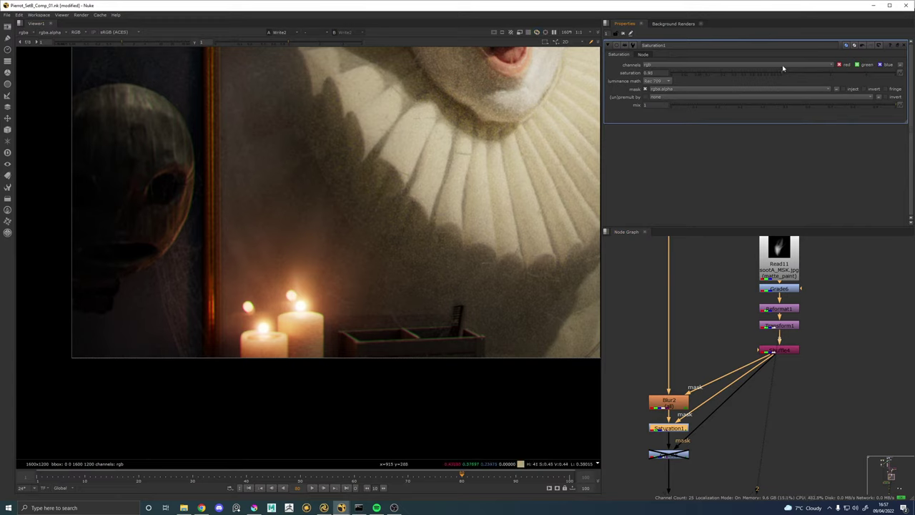
left_click_drag(782, 68, 746, 72)
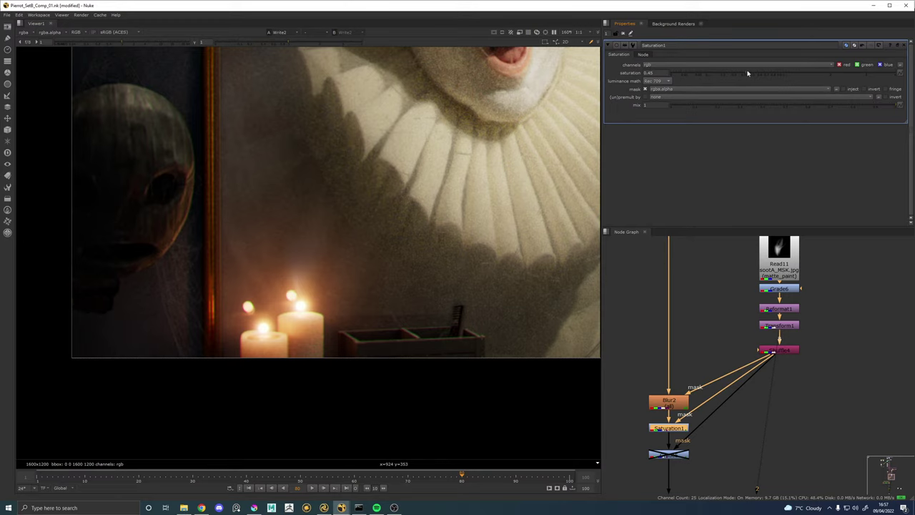
left_click_drag(747, 73, 744, 73)
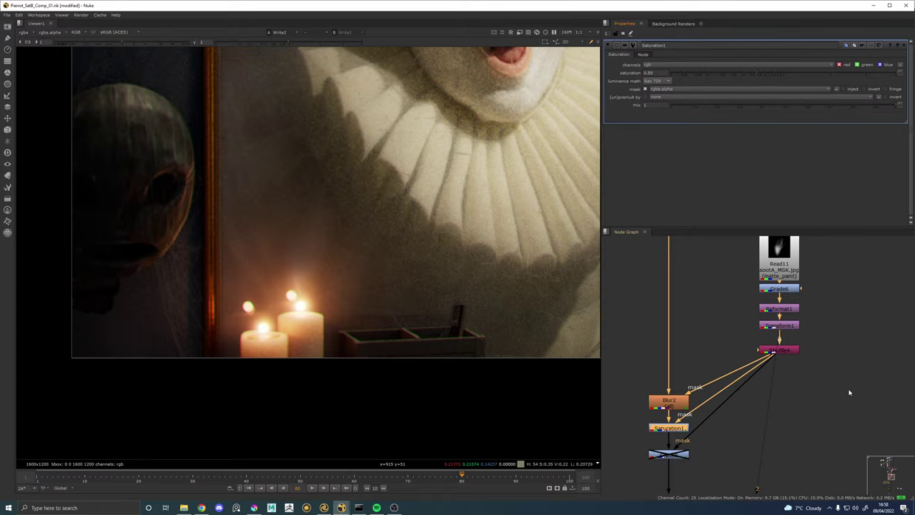
View the original sootA_MSK texture from the Read11 node.
left_click(793, 274)
key("1")
scroll(467, 199, "down", 3)
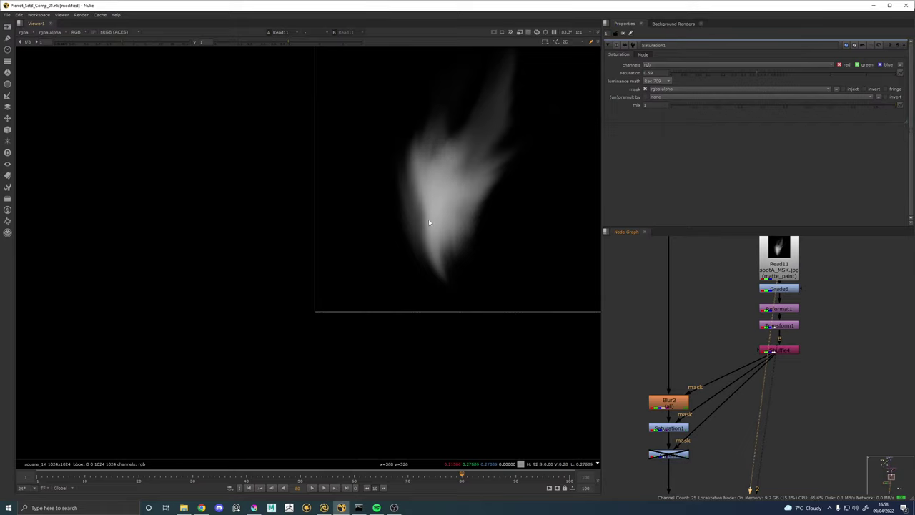
Re-enable Grade5 and view the final output at the end of the comp, close up on the candles.
left_click(679, 454)
key("d")
scroll(733, 427, "down", 5)
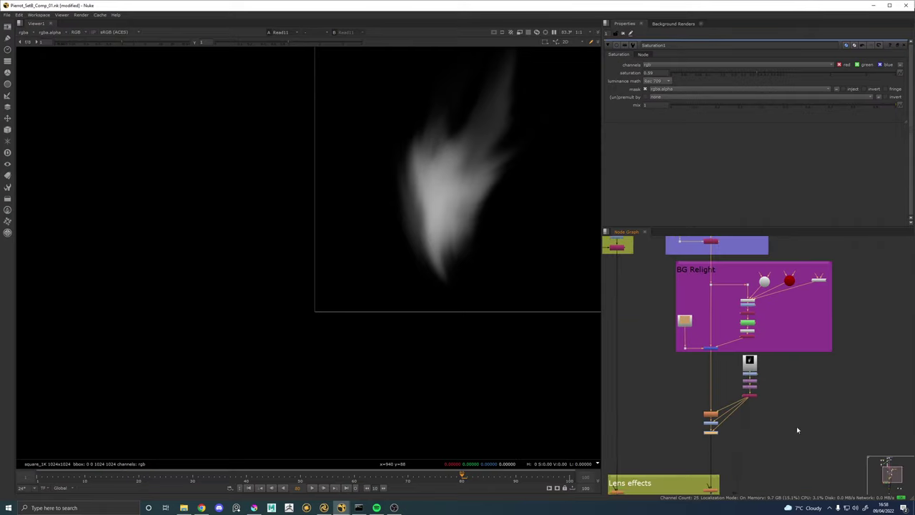
left_click_drag(796, 426, 765, 382)
scroll(696, 406, "up", 3)
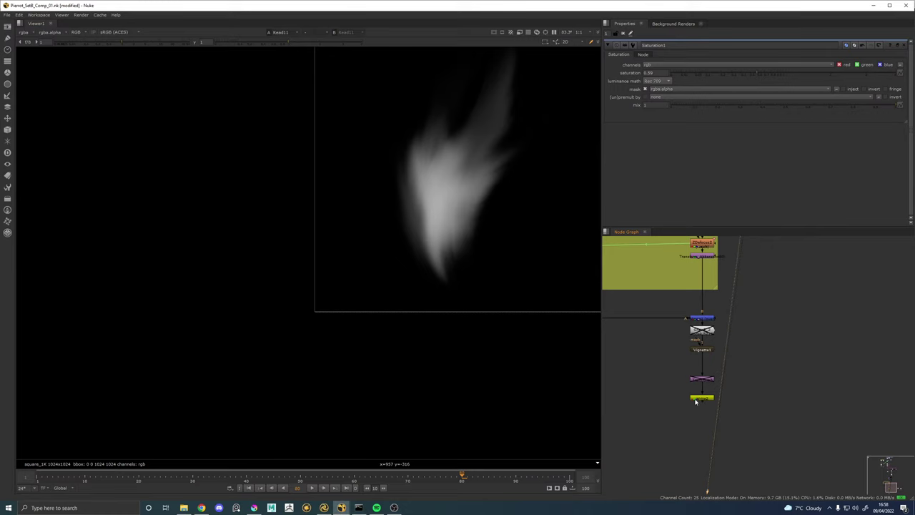
key("1")
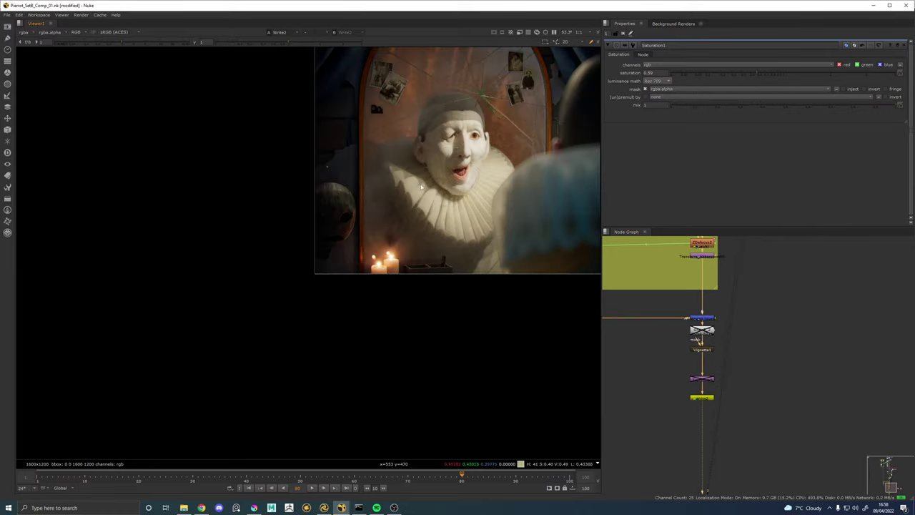
scroll(421, 186, "up", 4)
Set Grade5's multiply to 0.1 and check the soot above the candles.
left_click_drag(782, 243, 799, 445)
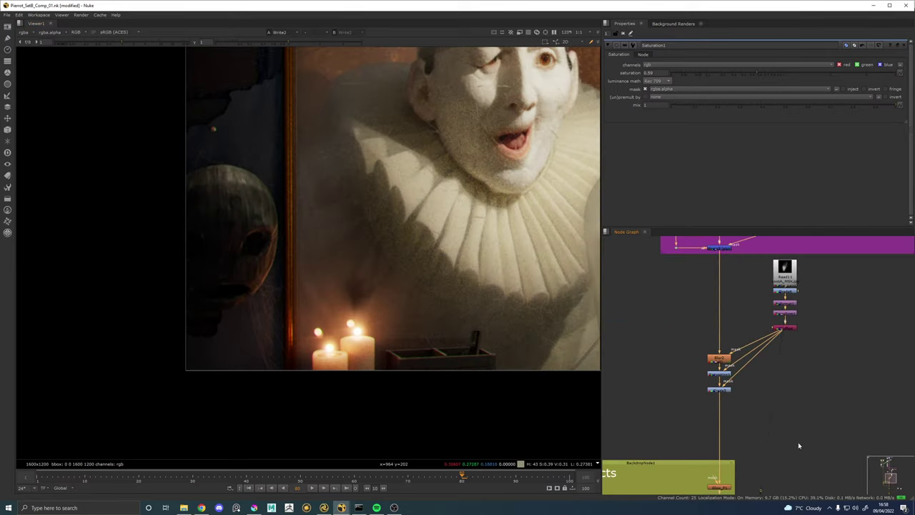
double_click(719, 389)
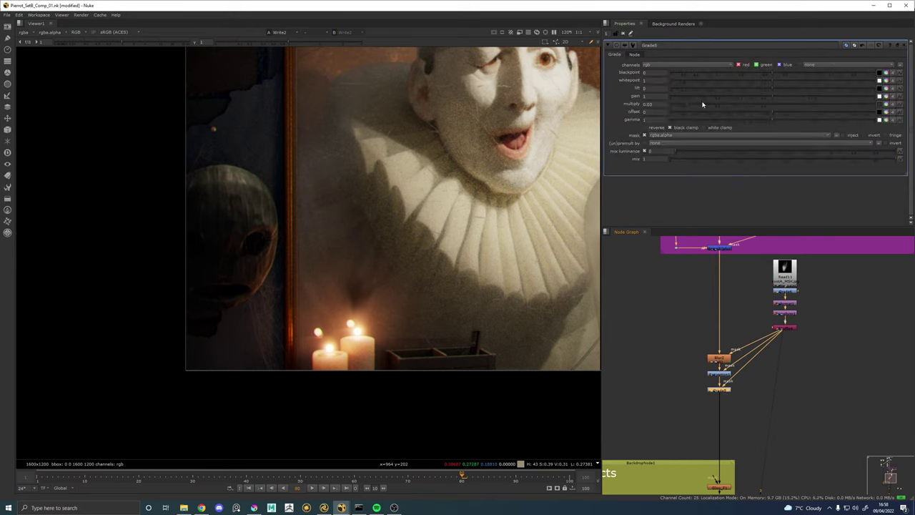
mouse_move(693, 104)
left_mouse_down()
mouse_move(714, 106)
mouse_move(701, 103)
left_mouse_up()
scroll(341, 327, "down", 4)
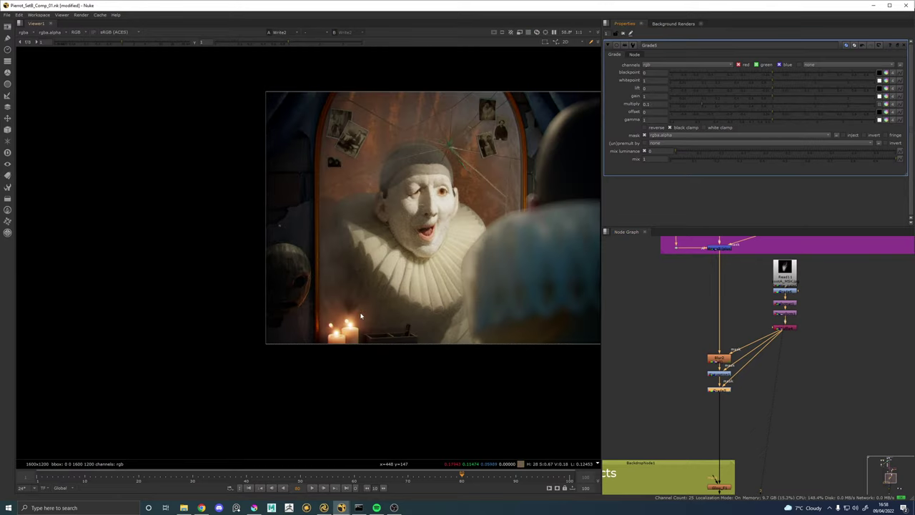
scroll(361, 316, "up", 5)
Narrow and reposition the soot mask with Transform1, using scale w 0.113, h 0.144 and translate x -133.5, y -336.
left_click_drag(788, 303, 783, 326)
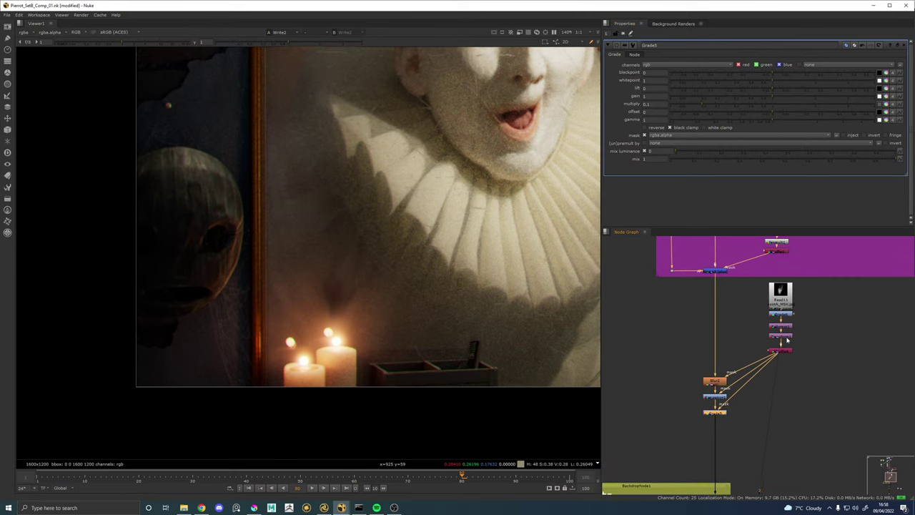
left_click(786, 338)
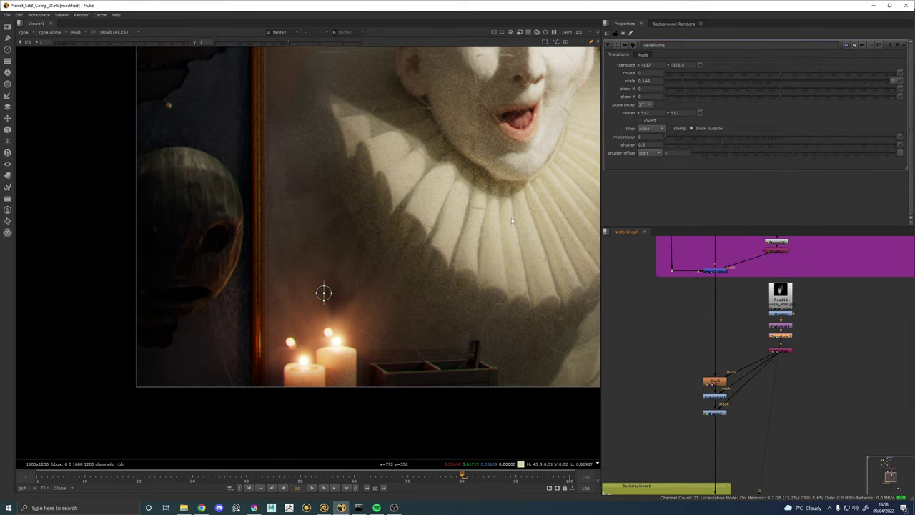
scroll(323, 292, "up", 3)
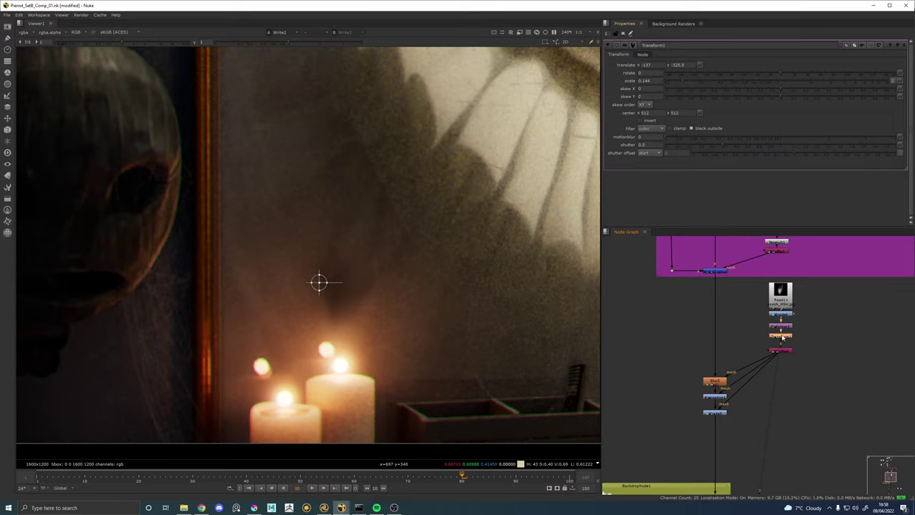
left_click_drag(327, 283, 331, 289)
key("ctrl+z")
scroll(415, 274, "down", 5)
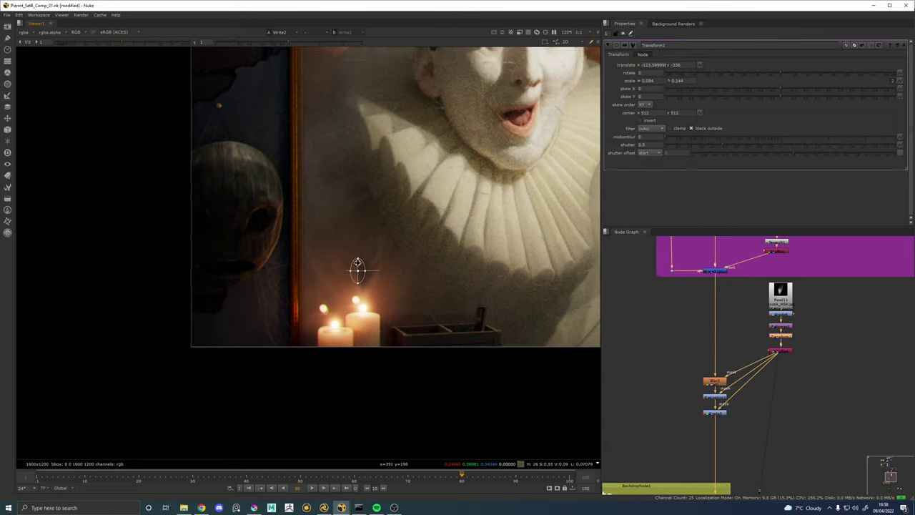
left_click_drag(361, 269, 352, 269)
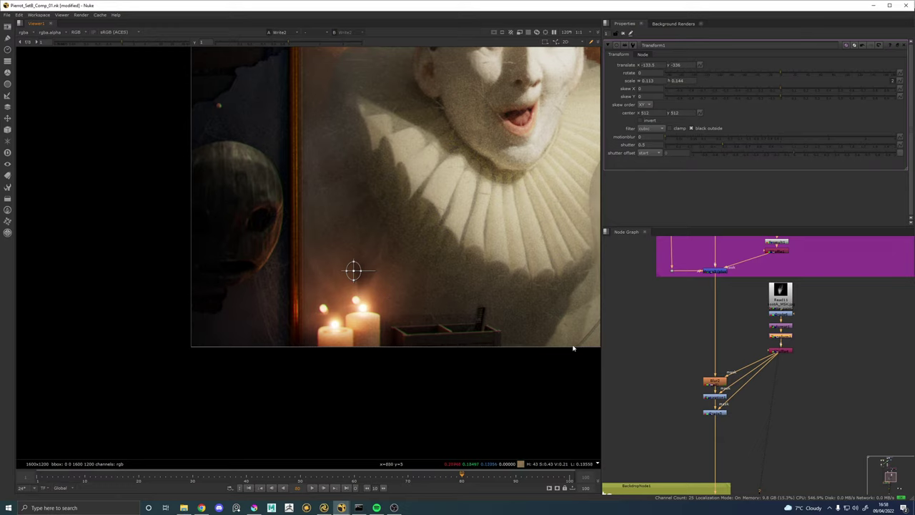
Route Grade5's mask connection through a Dot placed below Shuffle4, level with Grade5.
left_click(647, 321)
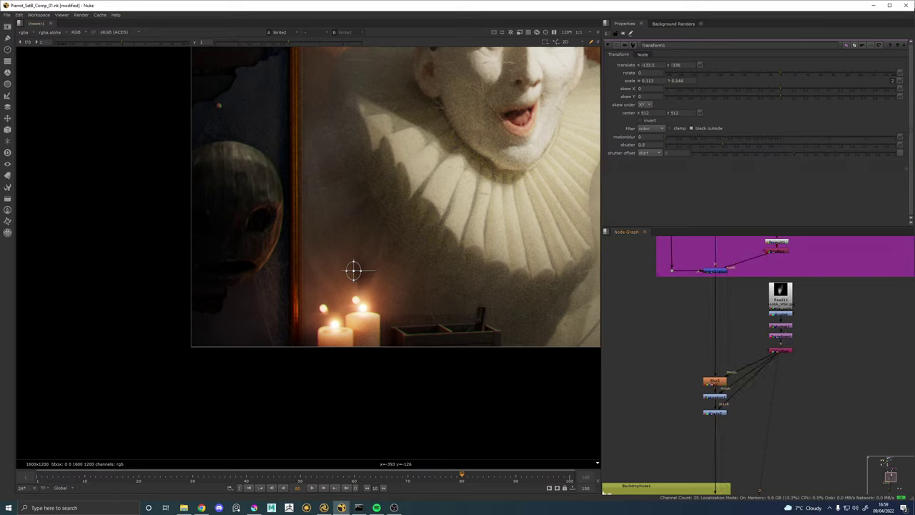
left_click(781, 290)
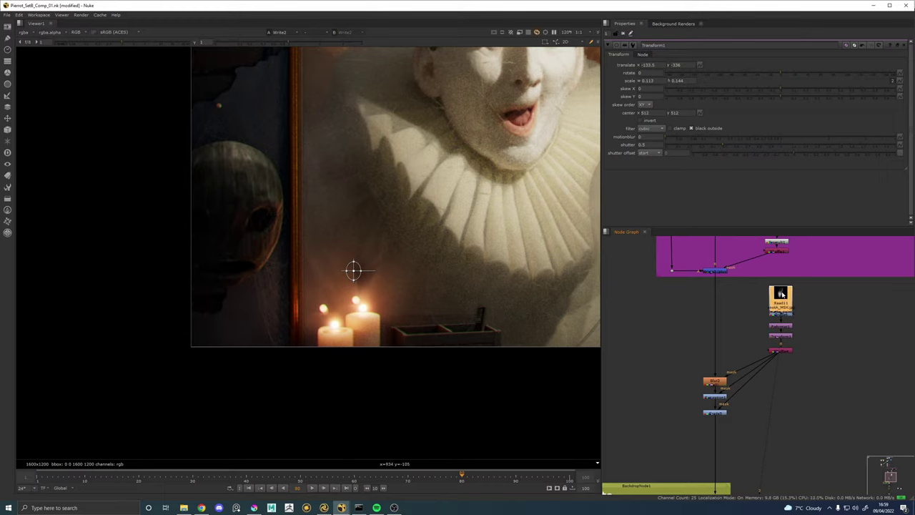
scroll(800, 331, "up", 1)
scroll(801, 332, "down", 2)
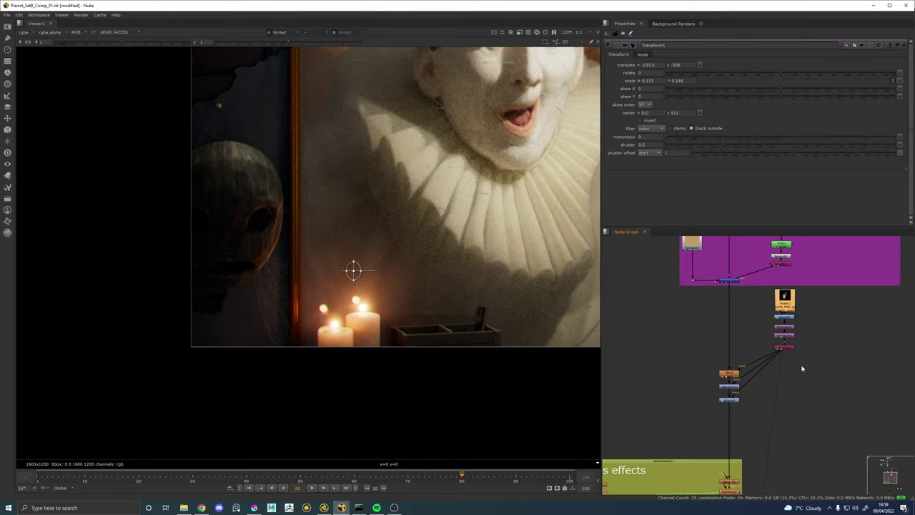
left_click_drag(802, 368, 769, 288)
scroll(777, 346, "up", 3)
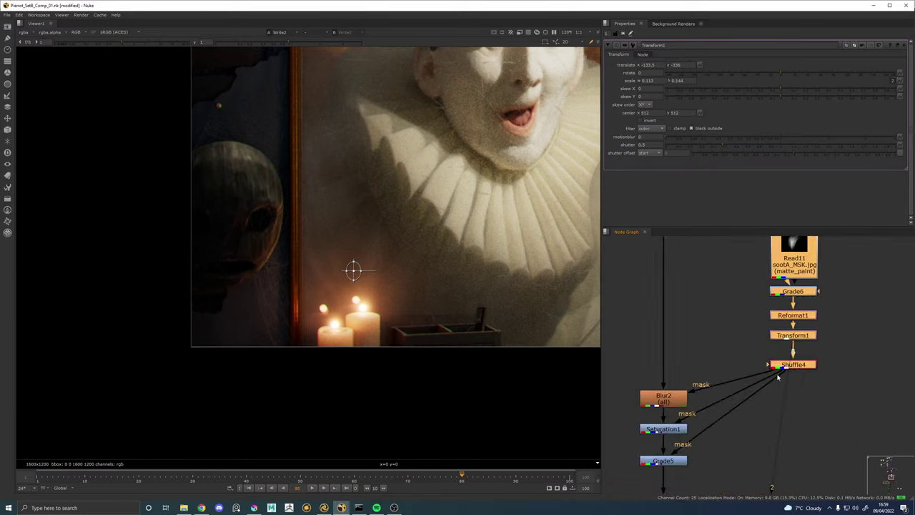
left_click_drag(727, 414, 792, 460)
Route the Saturation1 and Blur2 mask connections through two more Dots below Shuffle4, each level with its node.
left_click(750, 404)
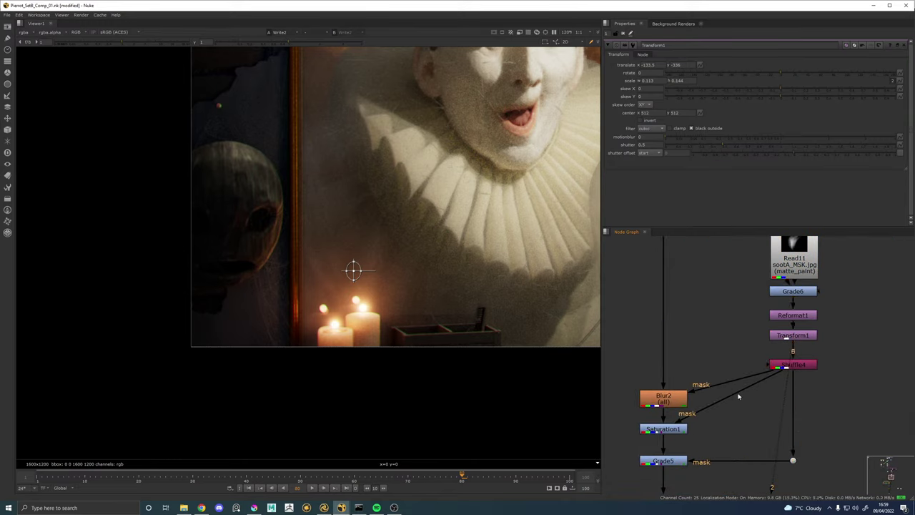
key("period")
left_click_drag(751, 404, 793, 420)
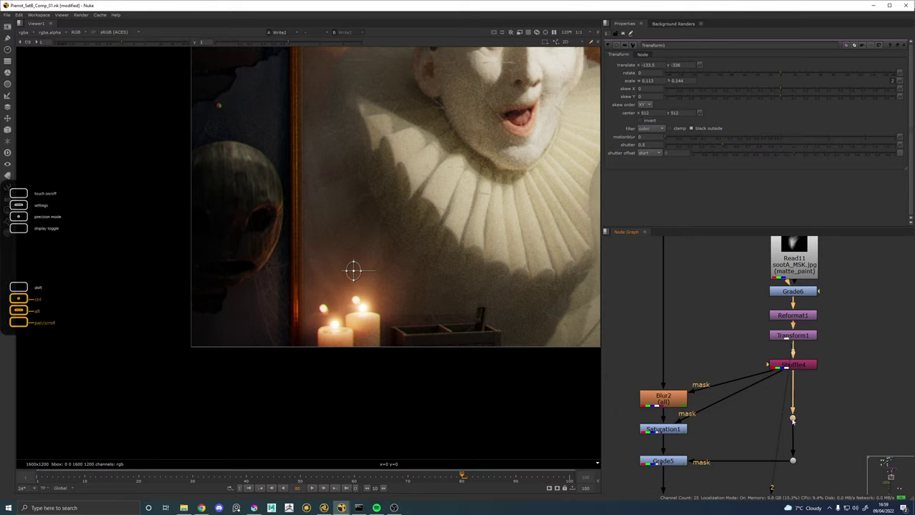
left_click(756, 404)
left_click_drag(755, 384, 792, 428)
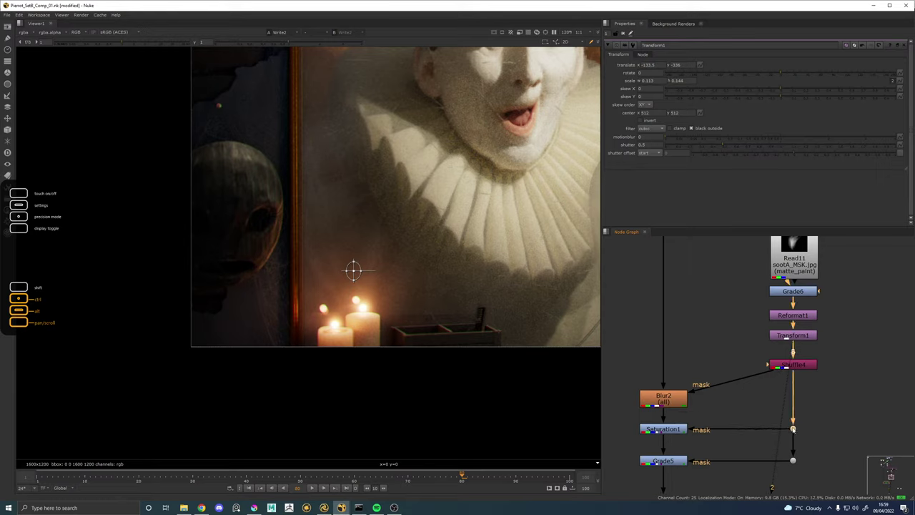
left_click(793, 392, "ctrl")
left_click_drag(775, 372, 794, 395)
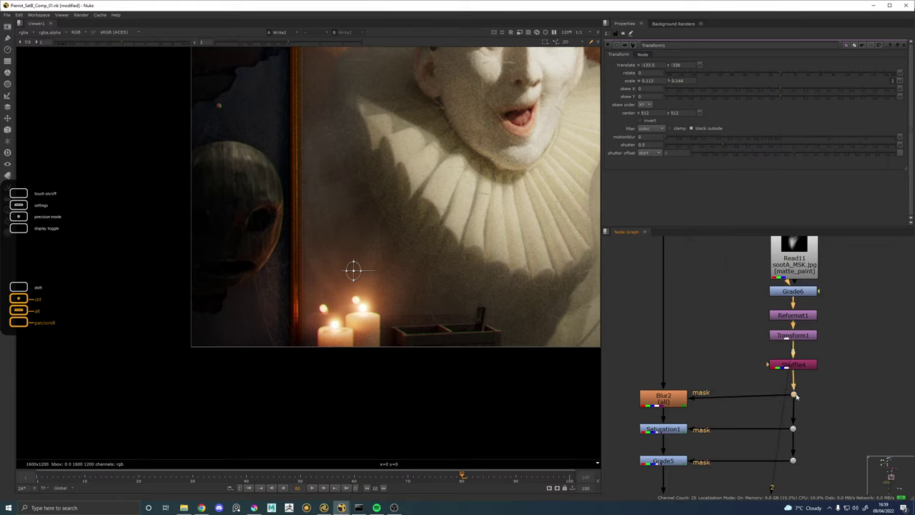
Enclose the soot branch, from Read11 down to Blur2, Saturation1 and Grade5, in a new Backdrop.
scroll(816, 396, "down", 6)
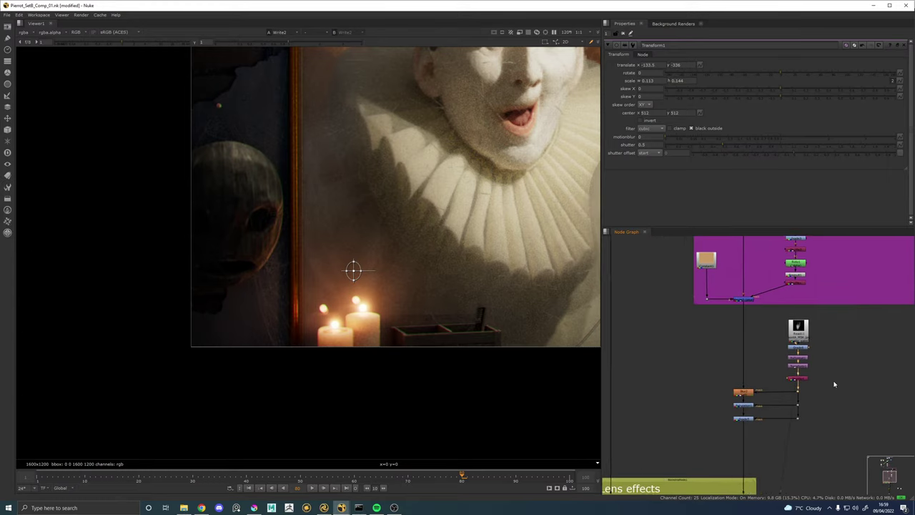
left_click_drag(823, 433, 696, 311)
key("Tab")
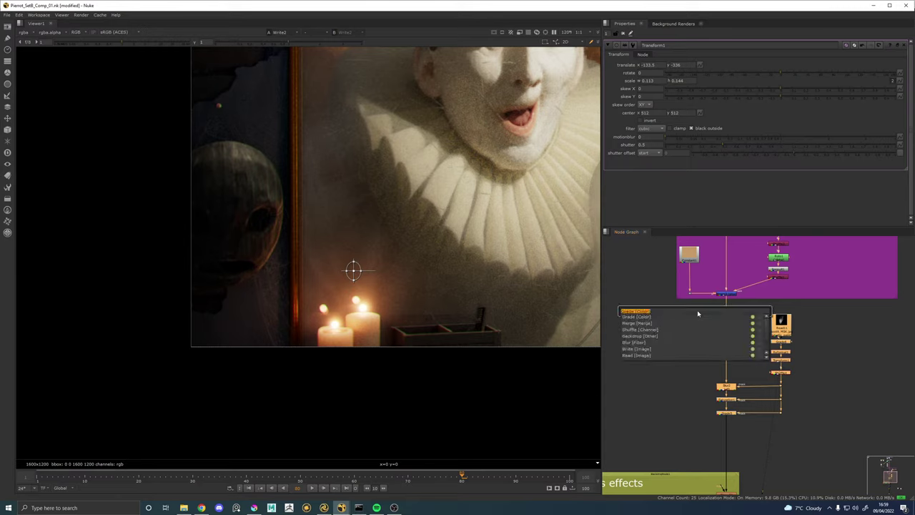
type("back")
key("Return")
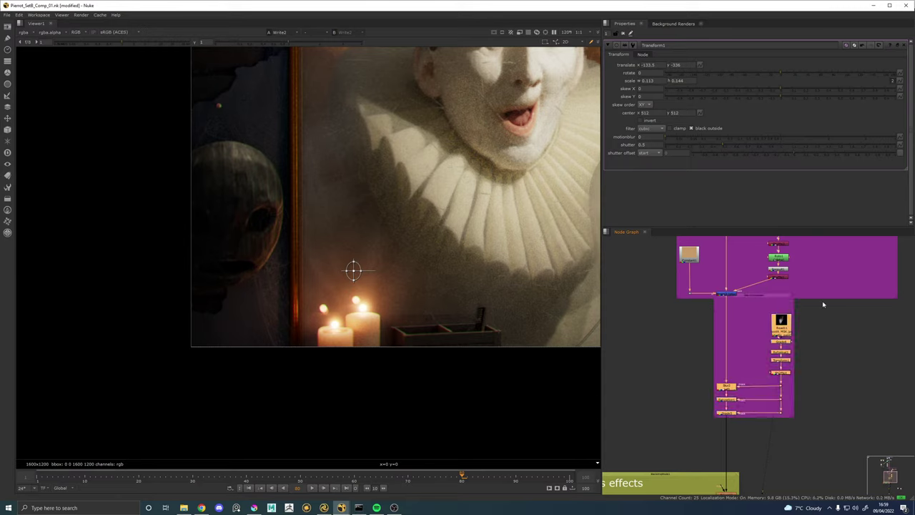
Move the new backdrop down clear of the purple backdrop above it and label it MirrorSoot.
left_click(769, 299)
left_click_drag(777, 295, 777, 308)
left_click(755, 301)
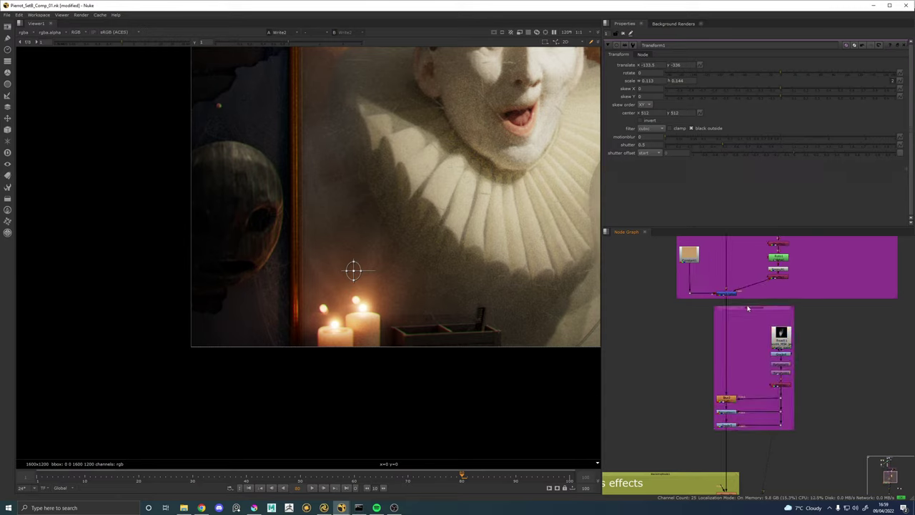
double_click(749, 309)
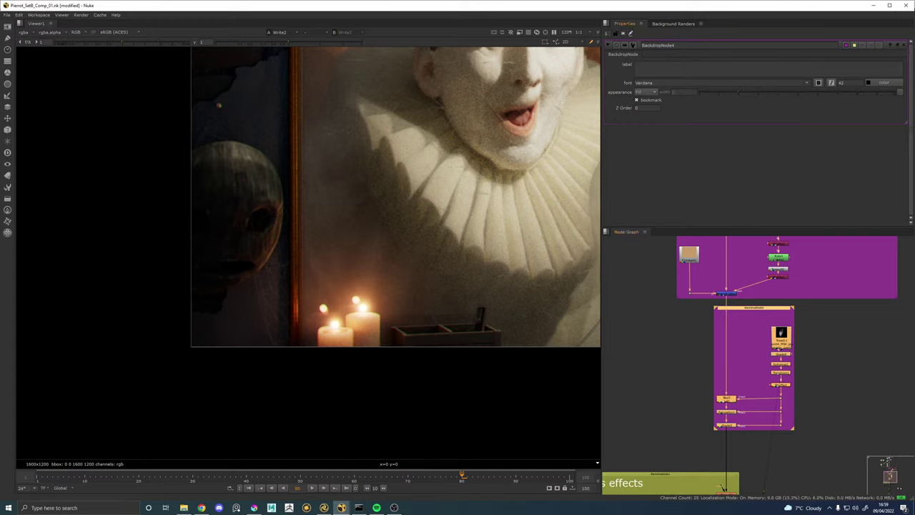
type("MirrorSoot")
View the Write2 output and examine the soot above the candles.
scroll(348, 269, "down", 3)
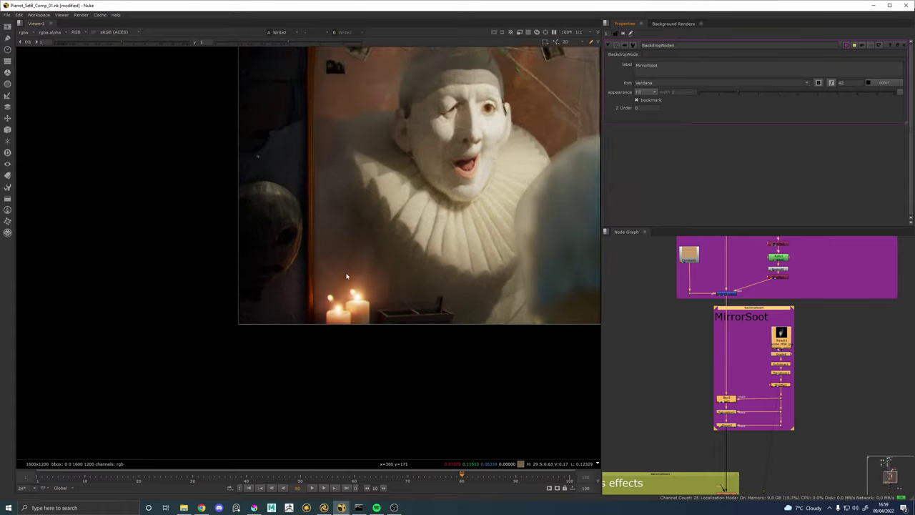
left_click_drag(337, 250, 301, 310)
scroll(300, 310, "up", 3)
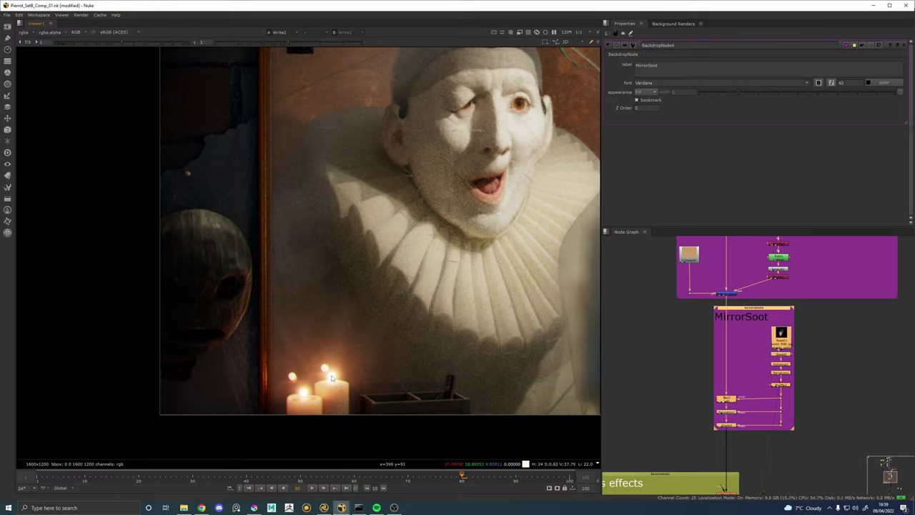
scroll(787, 431, "down", 2)
left_click_drag(794, 451, 777, 338)
left_click_drag(768, 436, 766, 362)
left_click(714, 410)
key("1")
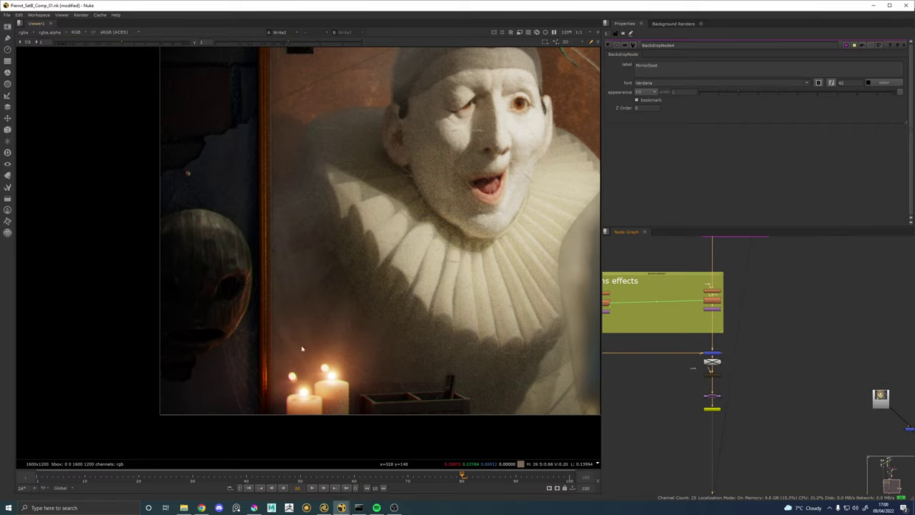
View the output of Merge4, the standalone merge of two renders beside the main node tree.
scroll(786, 393, "up", 6)
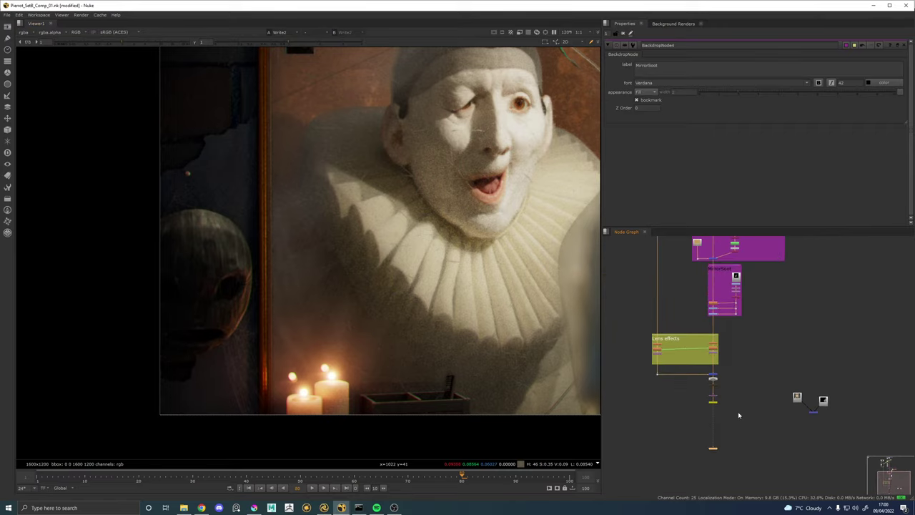
left_click_drag(803, 425, 779, 239)
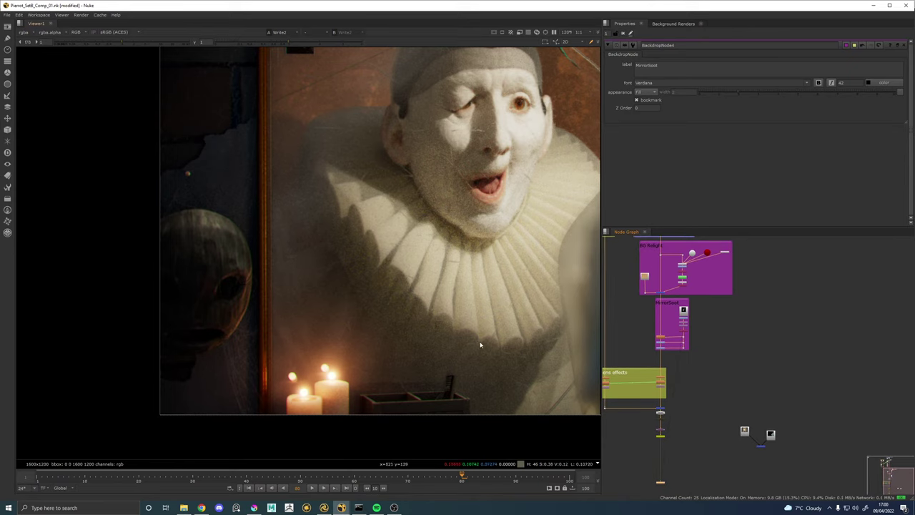
scroll(387, 289, "down", 3)
left_click_drag(388, 290, 306, 238)
scroll(783, 463, "up", 3)
left_click(742, 432)
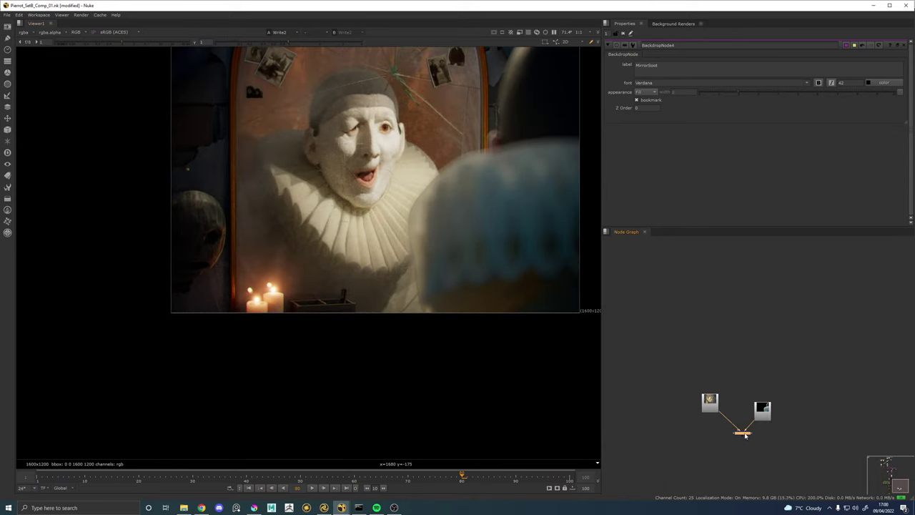
key("1")
Set the mix of the Merge6 node in the BG build backdrop to 0.
scroll(756, 348, "down", 3)
left_click_drag(740, 320, 772, 447)
left_click_drag(711, 246, 728, 363)
scroll(727, 363, "up", 5)
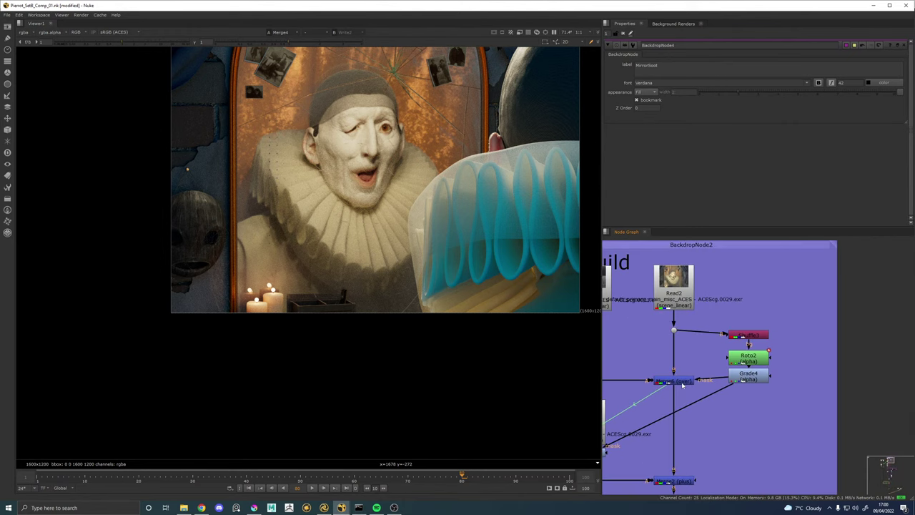
double_click(673, 380)
scroll(732, 460, "down", 3)
left_click_drag(734, 463, 826, 341)
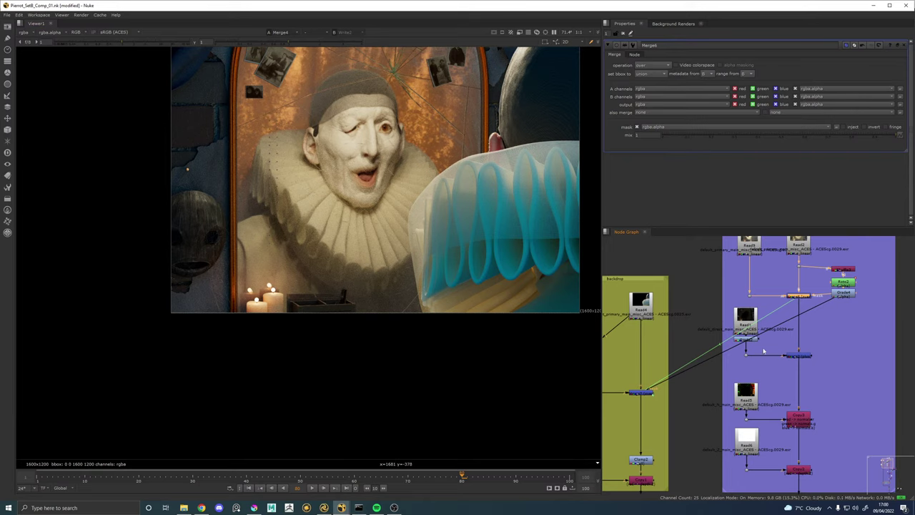
scroll(764, 350, "up", 3)
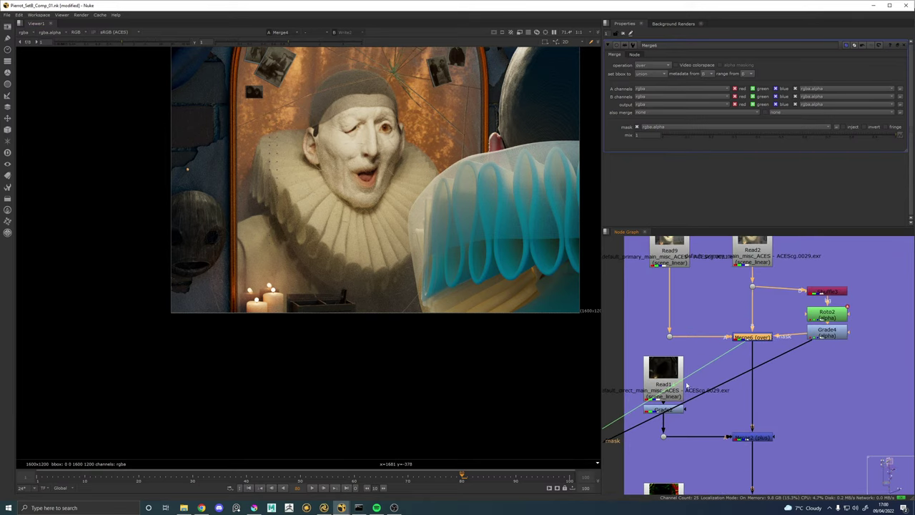
scroll(687, 386, "down", 3)
left_click_drag(760, 358, 809, 344)
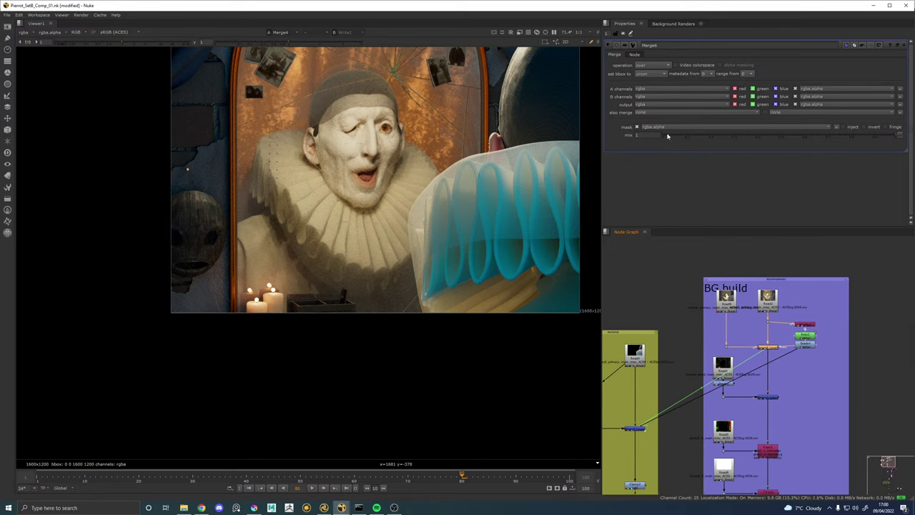
Switch the viewer back to the Write2 output and check the whole frame.
scroll(815, 421, "down", 3)
left_click_drag(842, 490, 743, 246)
left_click_drag(827, 487, 809, 346)
scroll(663, 291, "up", 4)
left_click(694, 285)
key("1")
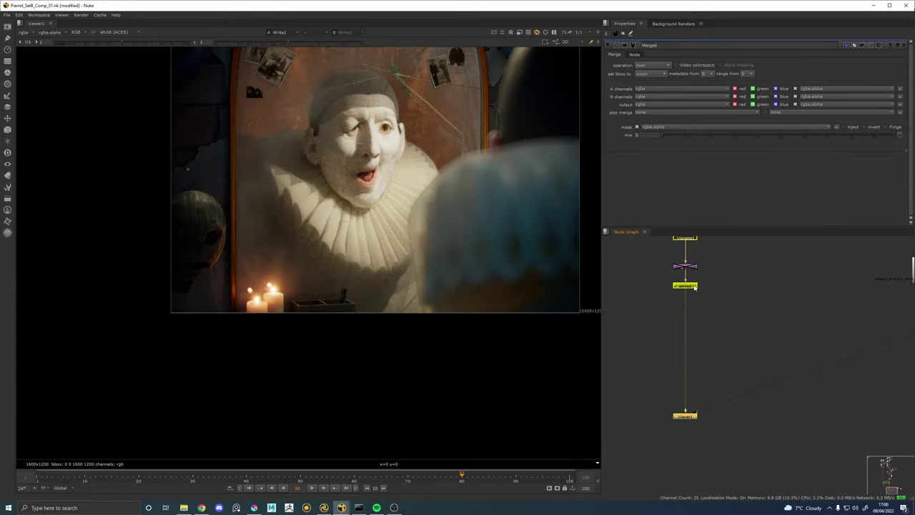
scroll(443, 261, "up", 3)
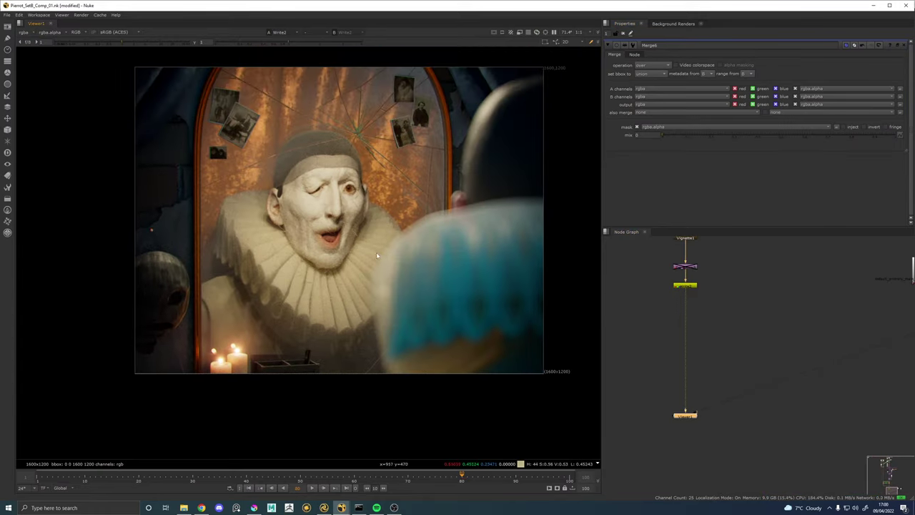
View Grade5's output in the MirrorSoot backdrop and align Read11 directly above Grade6.
left_click_drag(771, 311, 734, 472)
left_click_drag(741, 312, 822, 468)
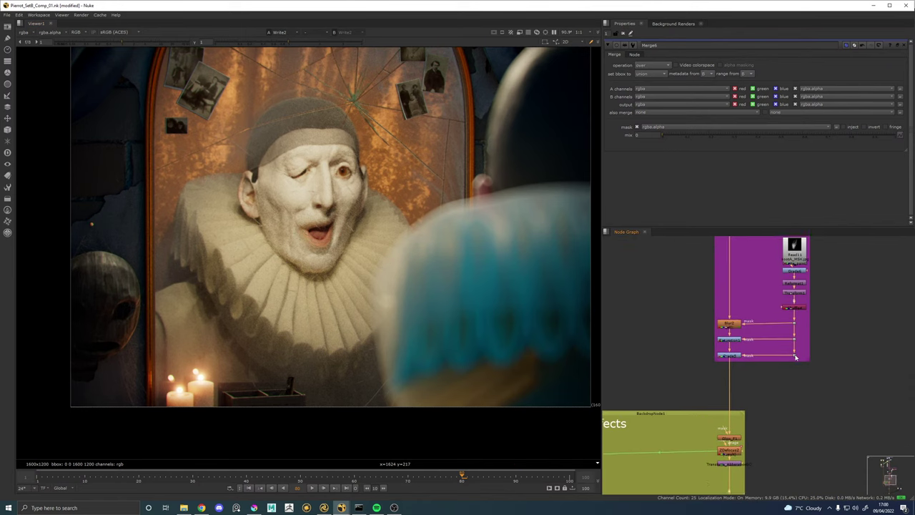
left_click_drag(732, 358, 733, 377)
scroll(734, 377, "up", 3)
left_click(734, 378)
key("1")
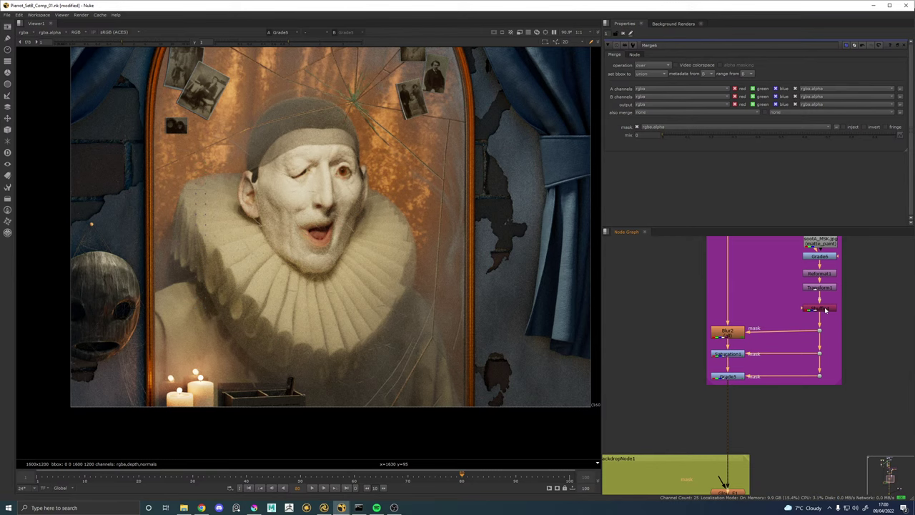
scroll(791, 286, "up", 4)
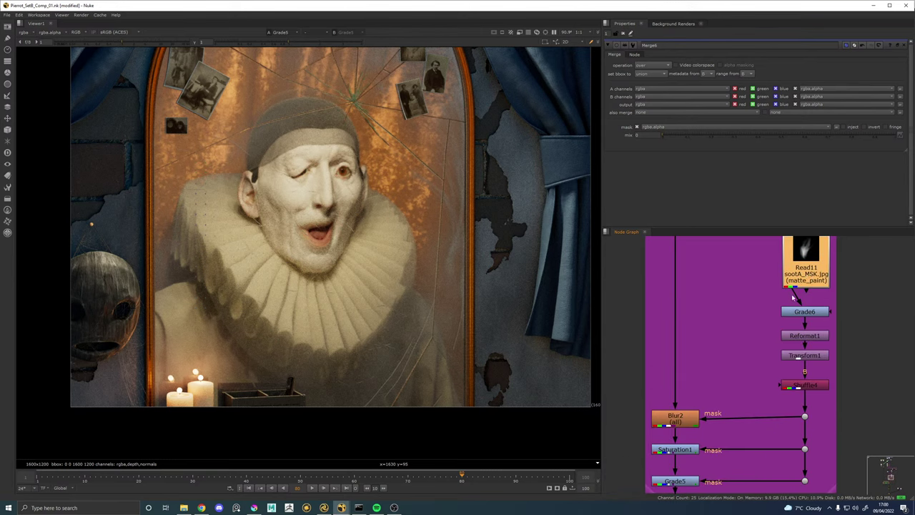
left_click_drag(804, 273, 804, 279)
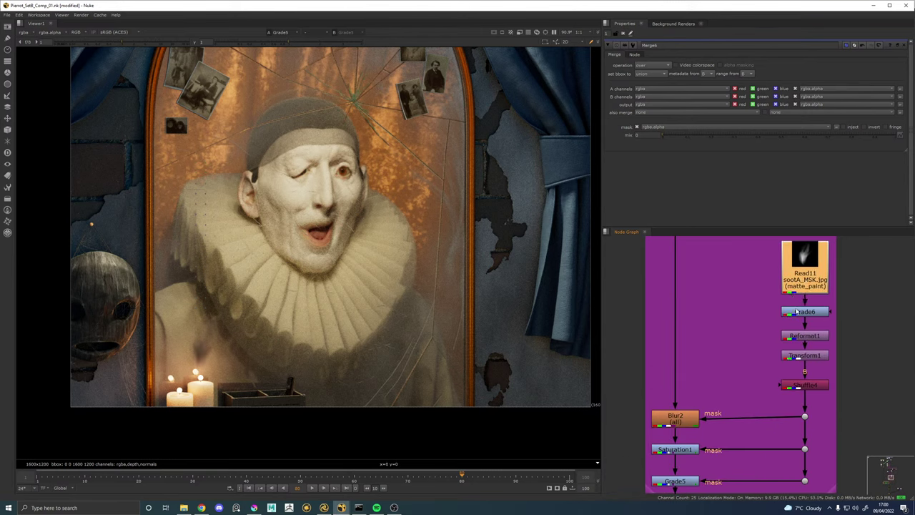
View the Write2 output and compare it with Merge4's raw renders.
scroll(805, 355, "down", 4)
left_click_drag(822, 447, 816, 277)
left_click_drag(785, 469, 807, 275)
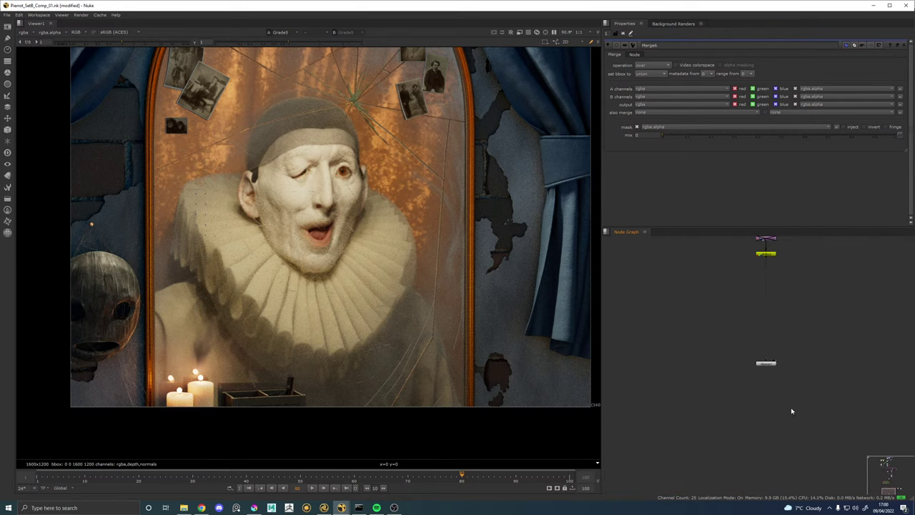
left_click(772, 256)
key("1")
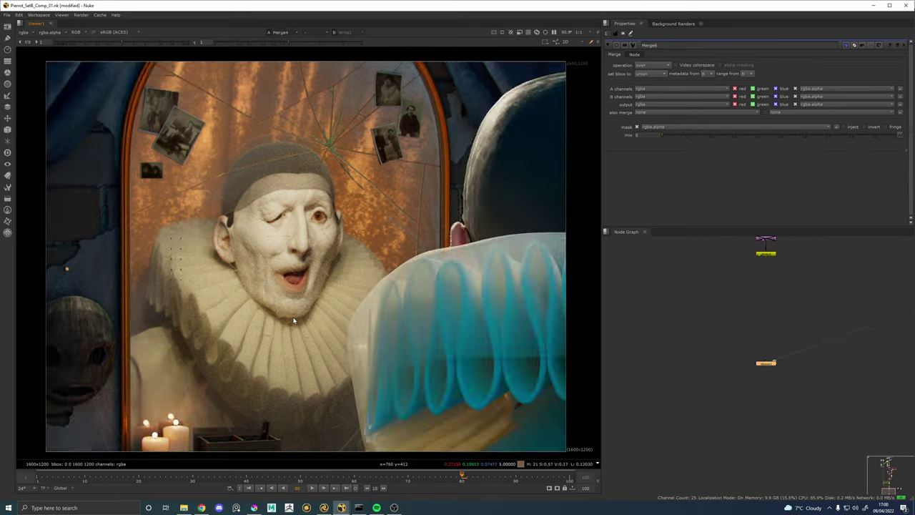
key("2")
key("1")
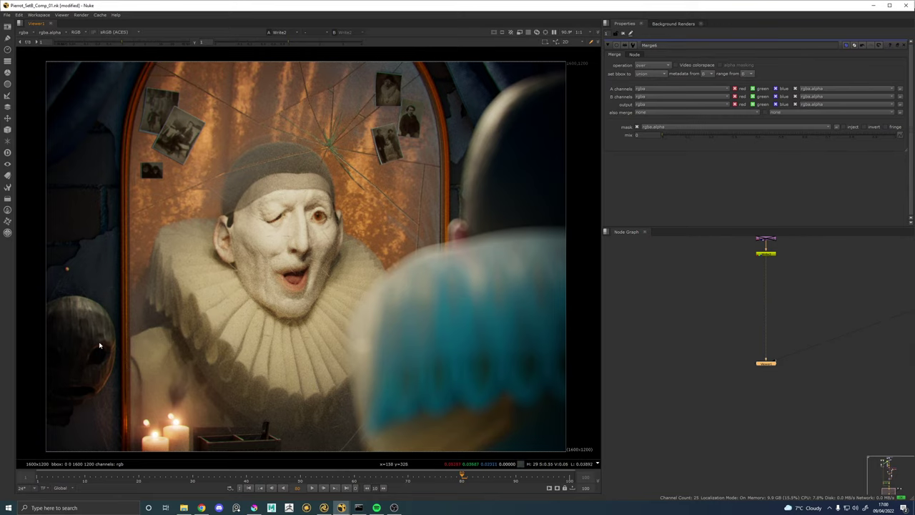
Compare the candle and soot area between Write2 and Merge4 at closer range.
left_click_drag(212, 386, 225, 331)
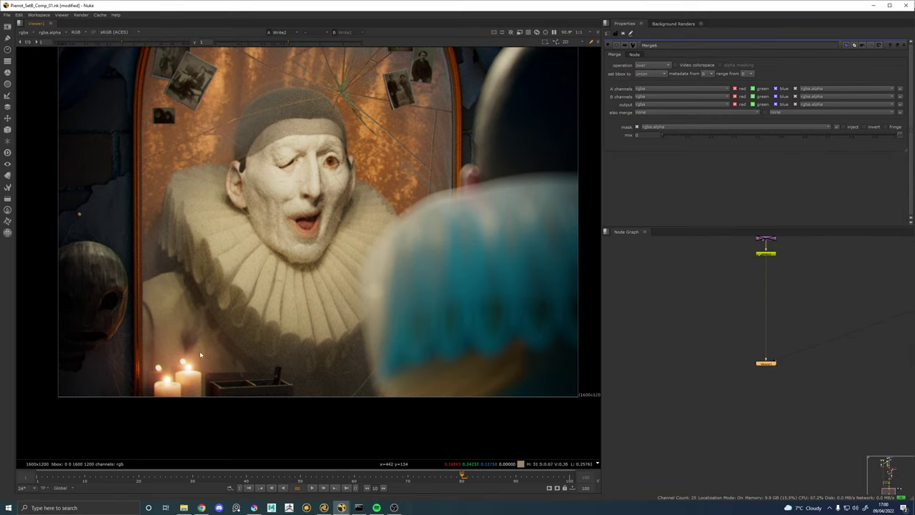
key("2")
key("1")
scroll(187, 353, "up", 4)
scroll(310, 281, "down", 4)
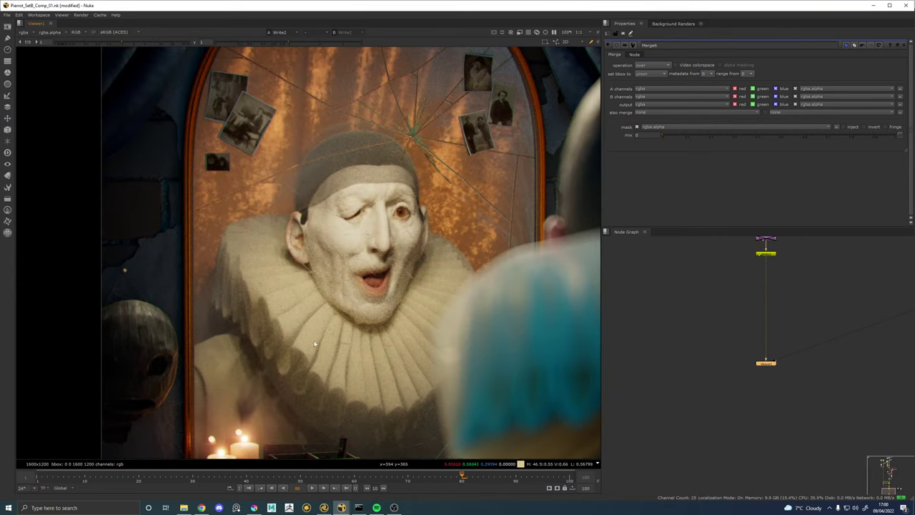
scroll(313, 299, "down", 1)
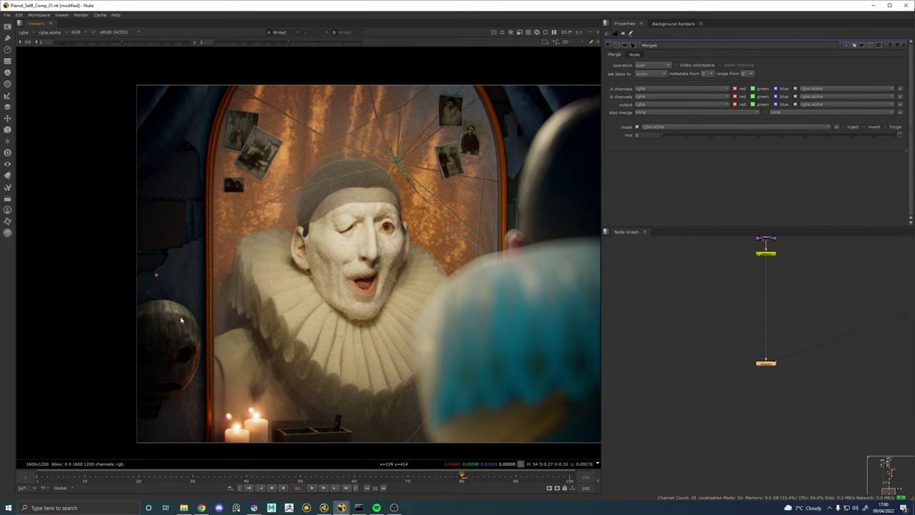
Switch repeatedly between Merge4 and Write2 to compare the full image before and after compositing.
key("2")
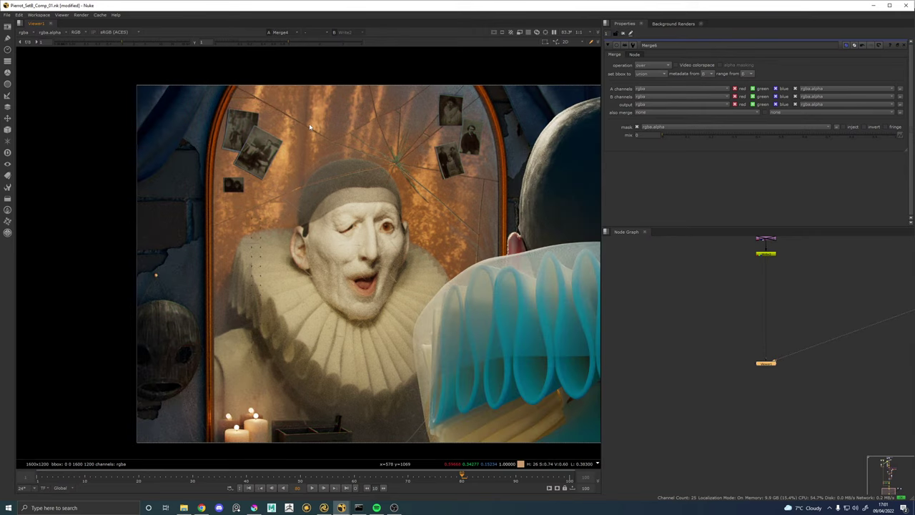
key("1")
key("2")
key("1")
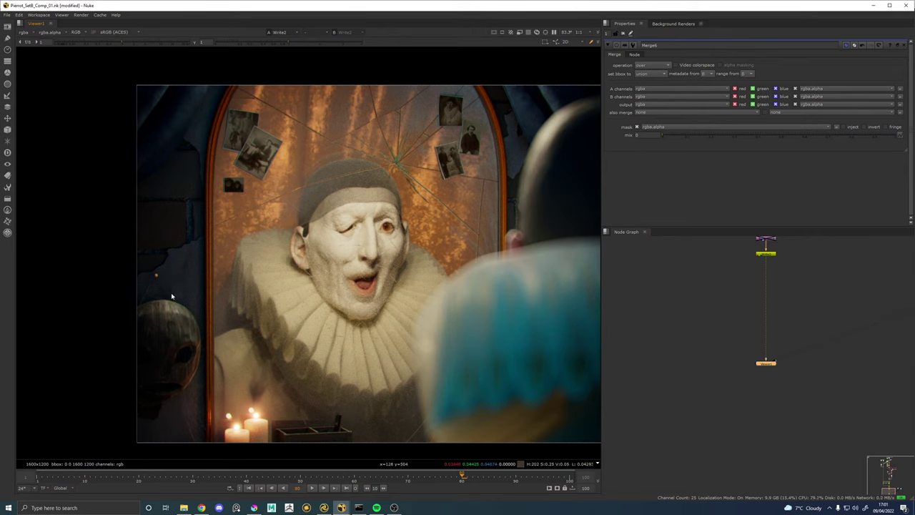
key("2")
key("1")
key("2")
key("1")
key("2")
key("1")
key("2")
key("1")
Inspect the colour fringing on the box beside the candles and set Transform_AbberationBG's scale to 0.999.
scroll(328, 436, "up", 6)
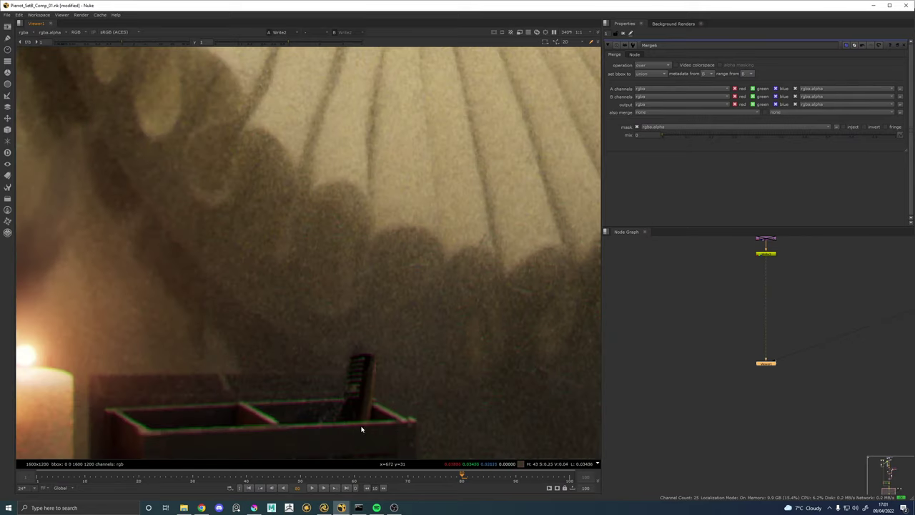
key("1")
scroll(794, 271, "down", 3)
left_click_drag(772, 250, 697, 438)
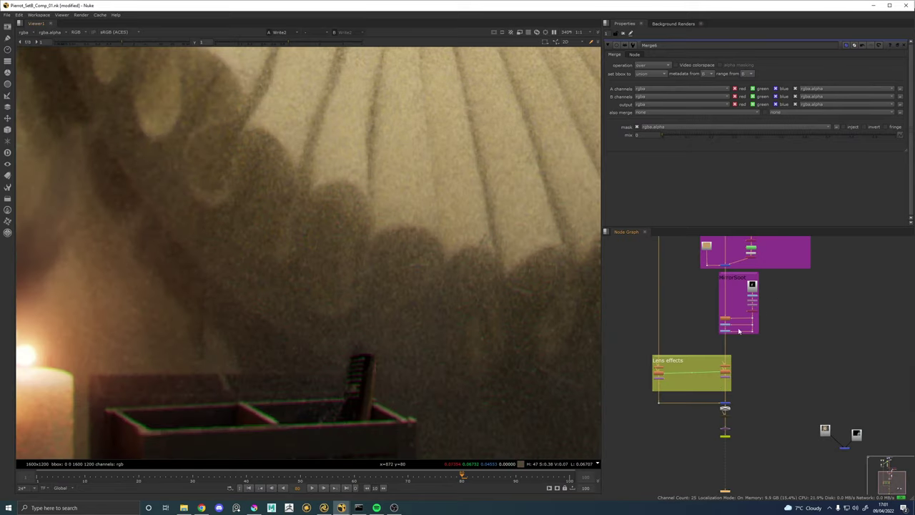
scroll(724, 373, "up", 4)
scroll(729, 386, "up", 2)
double_click(726, 386)
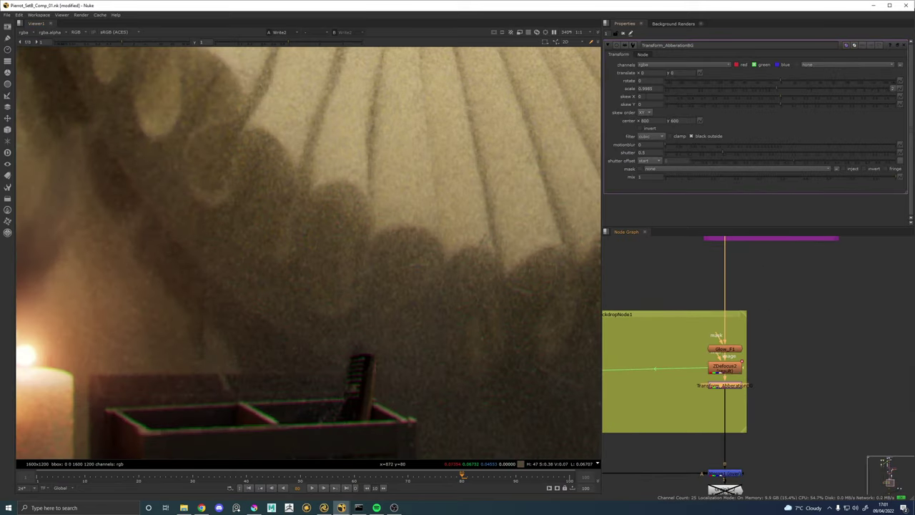
left_click(653, 88)
key("Return")
Set the scale of Transform_Abberation in the Lens effects backdrop to 0.999 and check the whole image.
left_click_drag(623, 361, 797, 346)
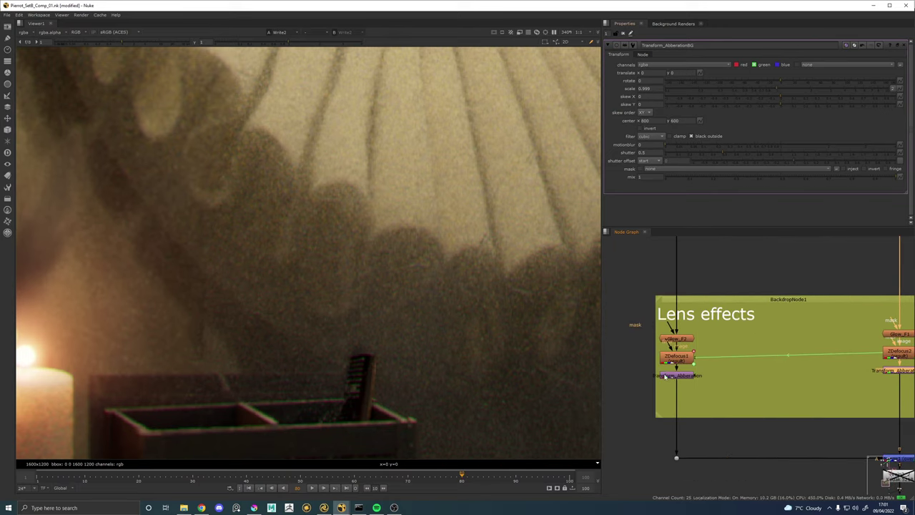
double_click(674, 379)
left_click(655, 87)
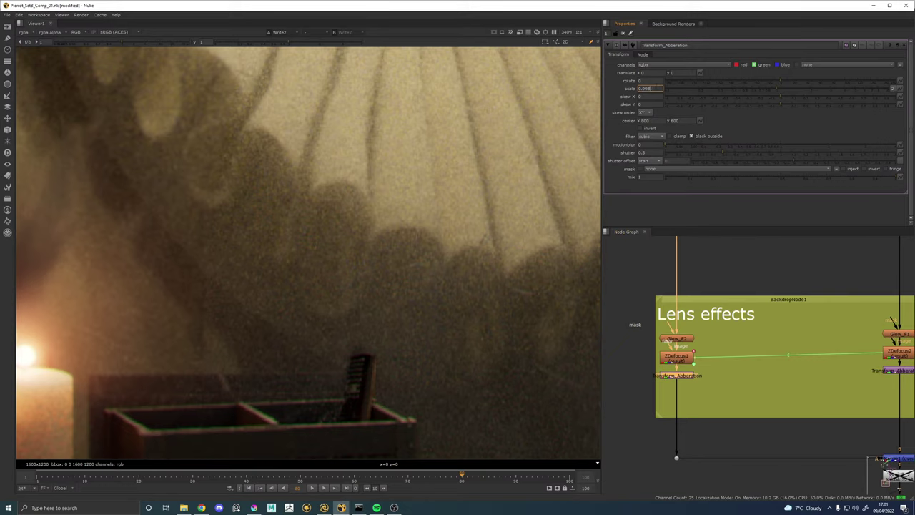
key("BackSpace")
key("Return")
key("Return")
scroll(400, 241, "down", 6)
left_click_drag(480, 190, 412, 233)
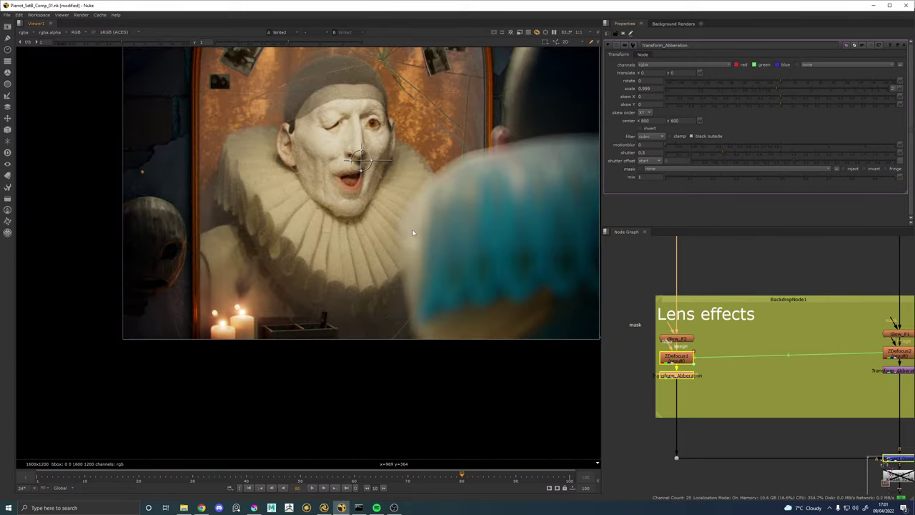
Inspect the fringing on the box beside the candles in the Write2 output and compare the full image with the second viewer input.
scroll(765, 382, "down", 4)
scroll(298, 328, "up", 5)
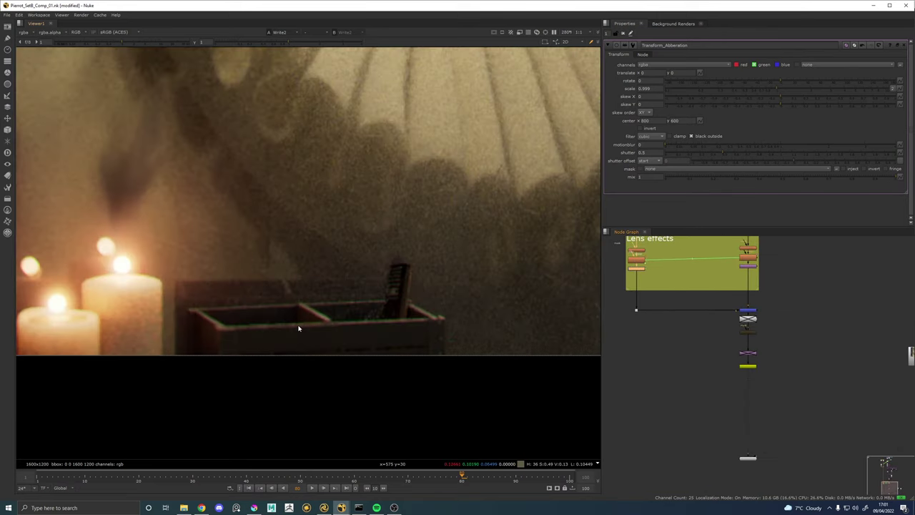
left_click(750, 367)
key("1")
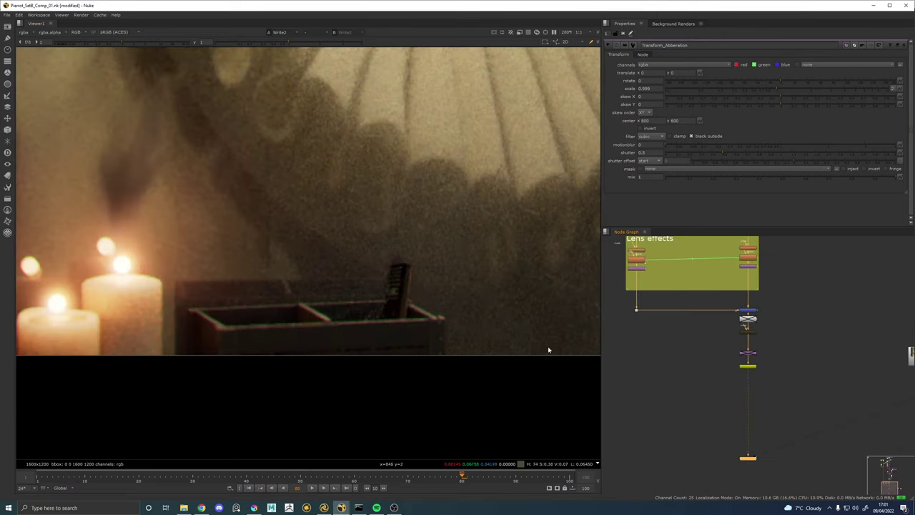
scroll(360, 253, "down", 3)
left_click_drag(368, 183, 353, 289)
scroll(373, 261, "down", 4)
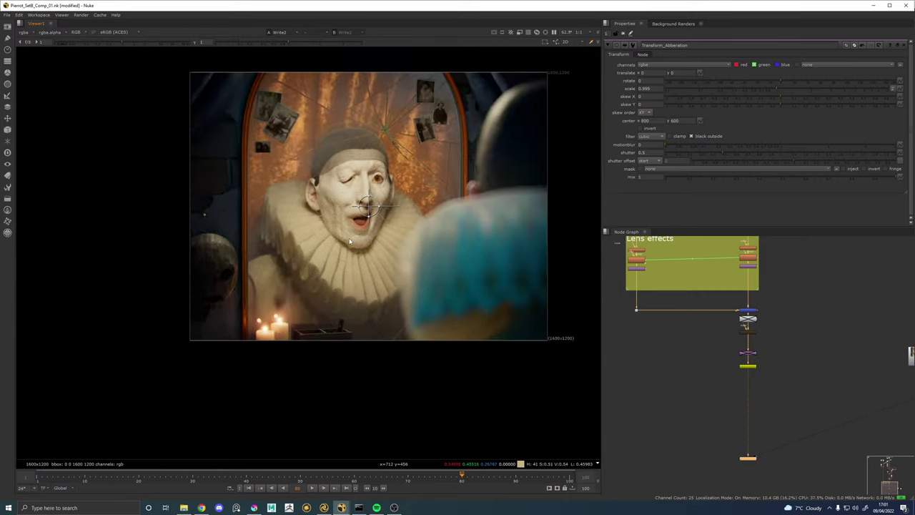
key("2")
key("1")
Set the mix of the masked Merge6 node in the BG build backdrop to 1.
left_click_drag(735, 380, 723, 468)
left_click_drag(794, 263, 769, 485)
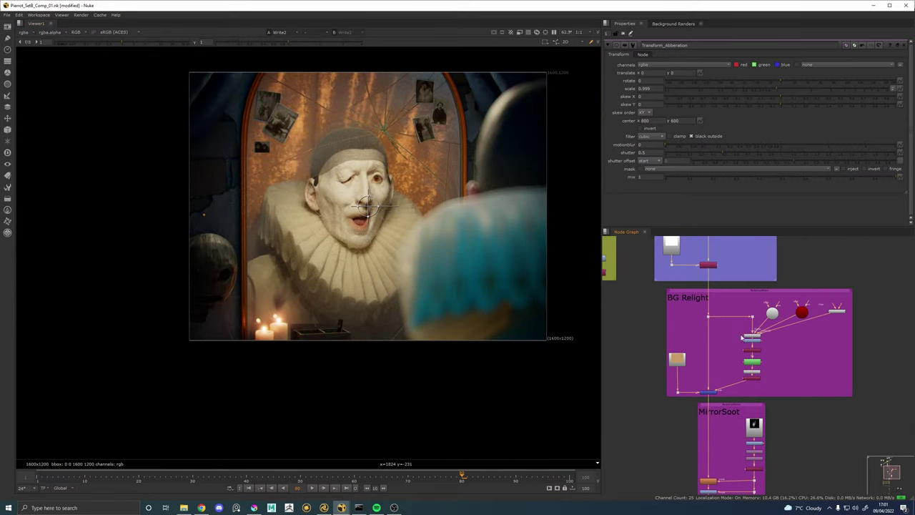
left_click_drag(763, 253, 760, 453)
scroll(703, 341, "up", 3)
double_click(706, 344)
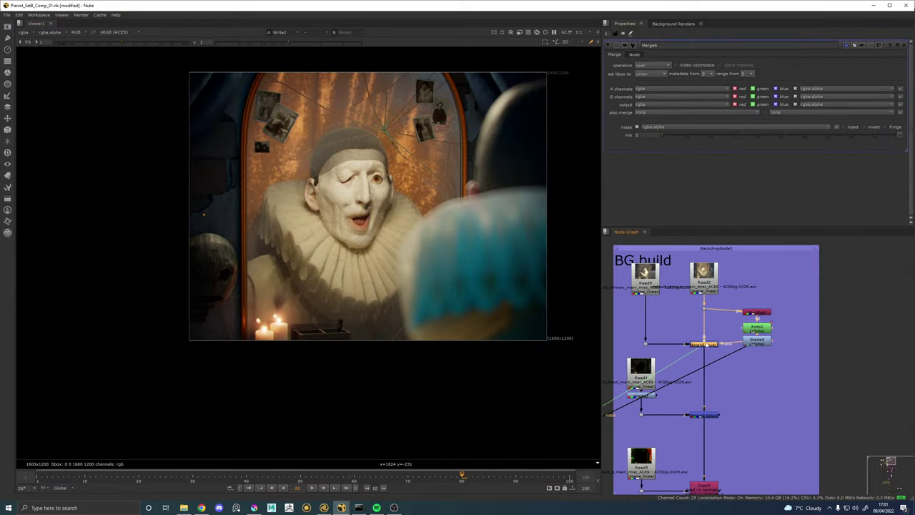
left_click(646, 134)
type("1")
key("Return")
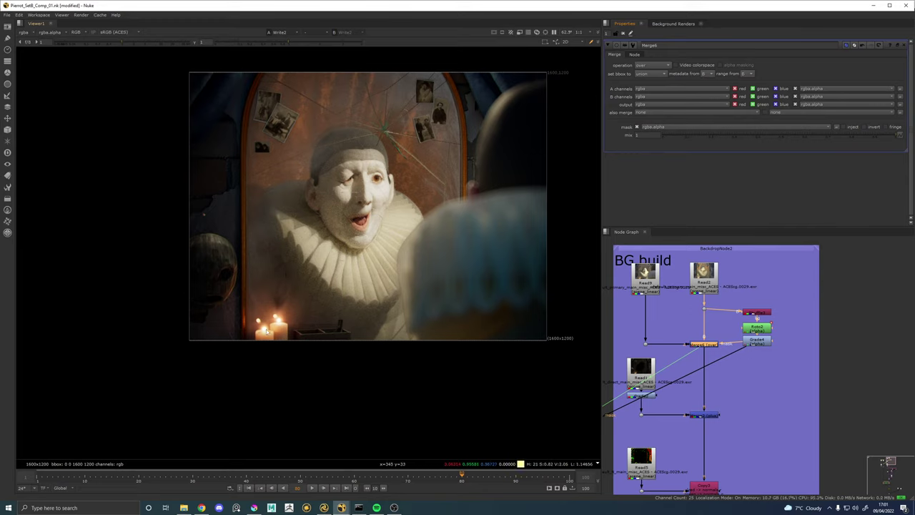
Set the multiply of Grade5 in the MirrorSoot backdrop to 0.195 and check the darkened soot in the full image.
scroll(712, 421, "down", 4)
left_click_drag(737, 491, 760, 322)
left_click_drag(760, 434, 727, 312)
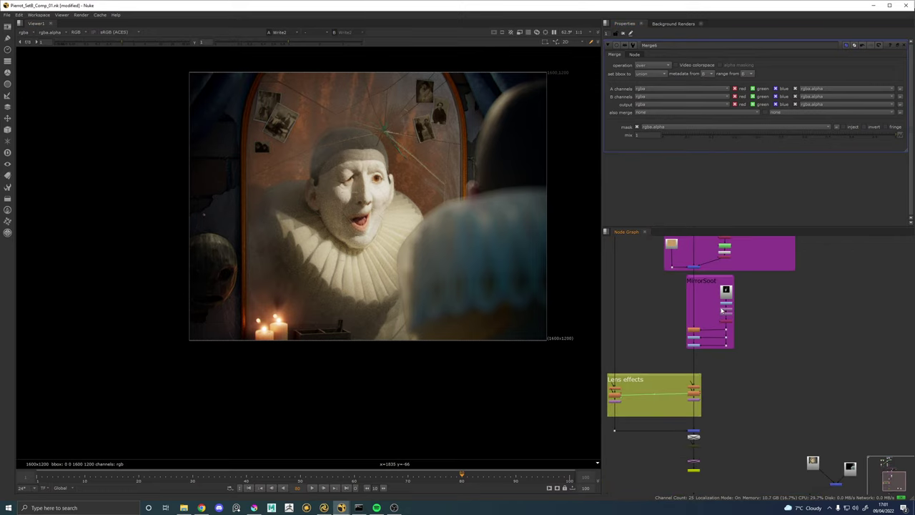
scroll(726, 313, "up", 4)
scroll(726, 359, "up", 3)
left_click_drag(727, 361, 801, 333)
double_click(693, 373)
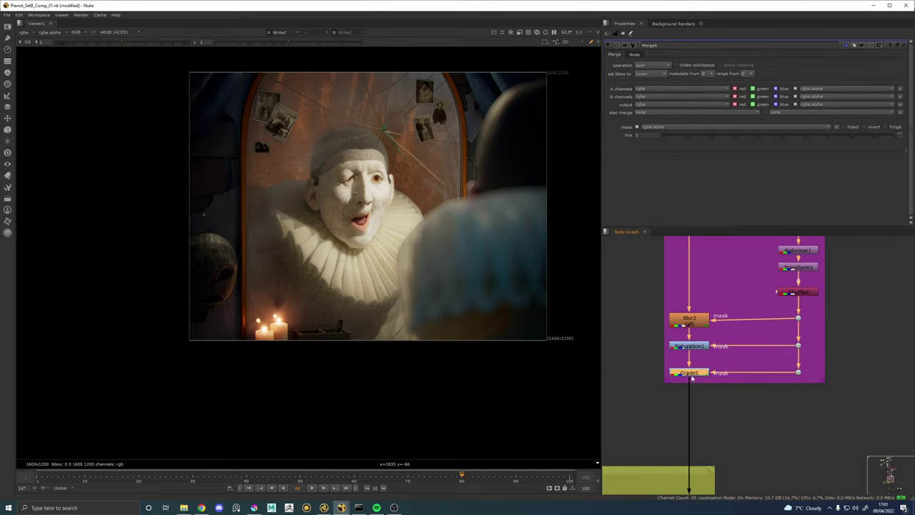
left_click_drag(701, 103, 716, 106)
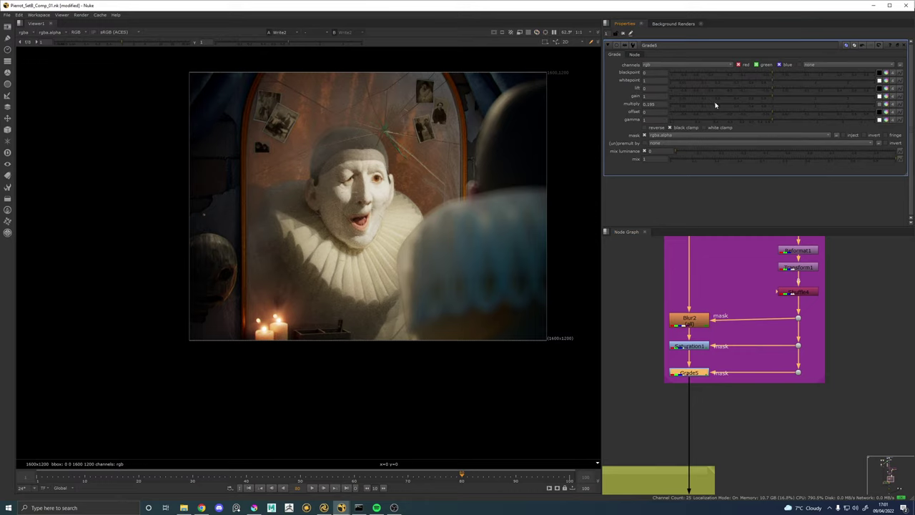
scroll(270, 291, "up", 3)
scroll(342, 203, "down", 4)
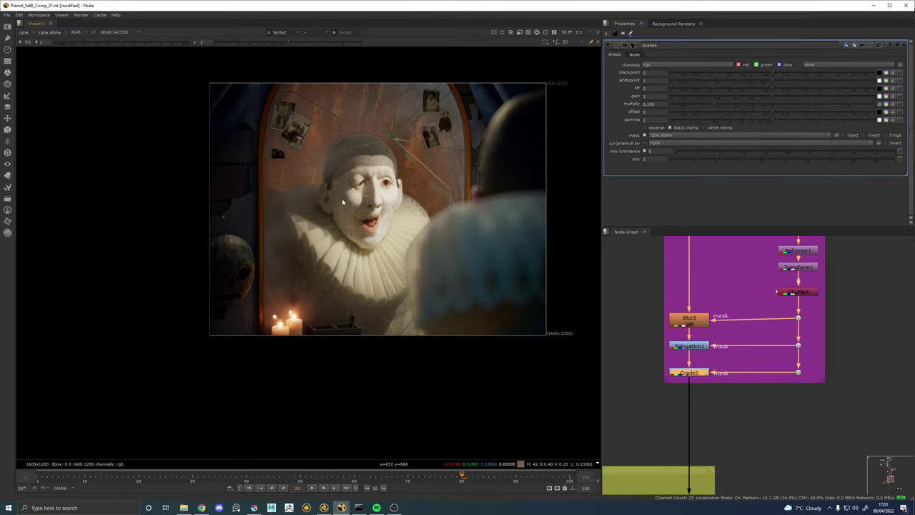
left_click_drag(343, 203, 337, 239)
Enlarge the MirrorSoot backdrop and space its nodes out to leave a wider gap below Read11.
left_click_drag(829, 355, 776, 459)
left_click(746, 300)
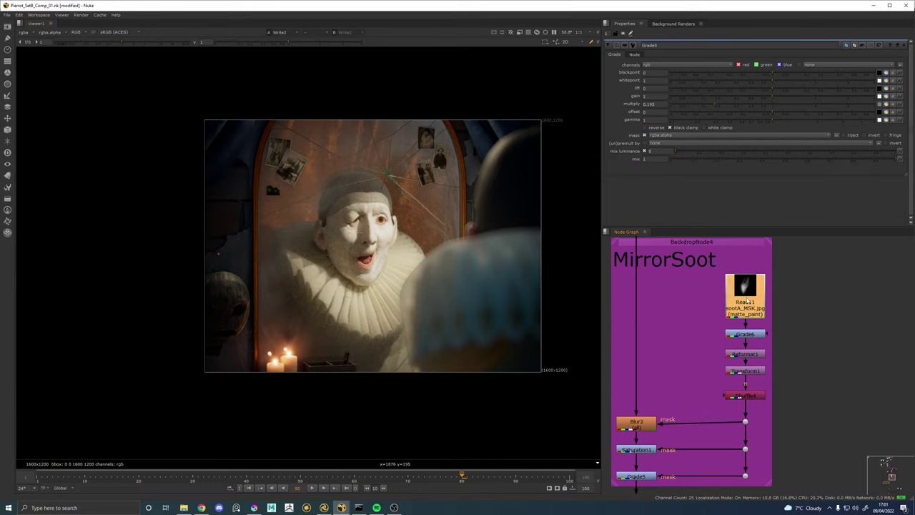
left_click_drag(747, 299, 746, 282)
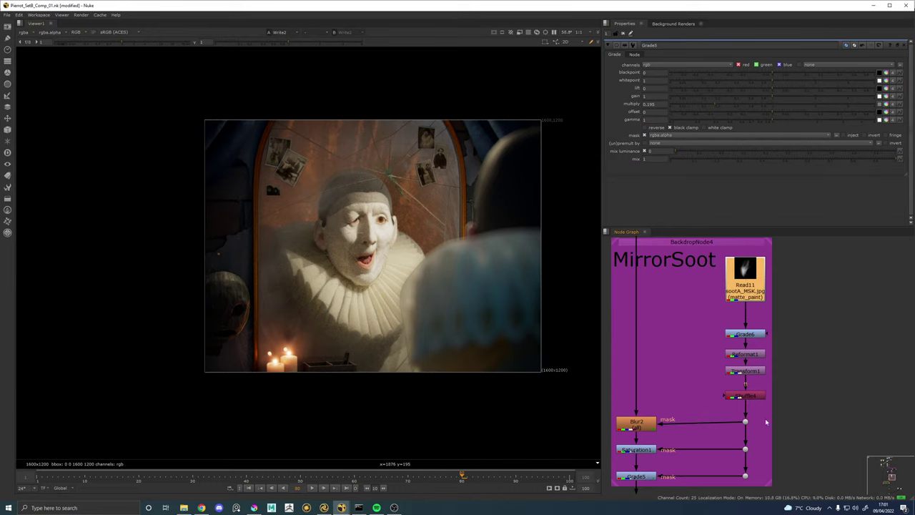
scroll(765, 421, "down", 3)
left_click_drag(750, 447, 817, 459)
left_click_drag(756, 274, 757, 288)
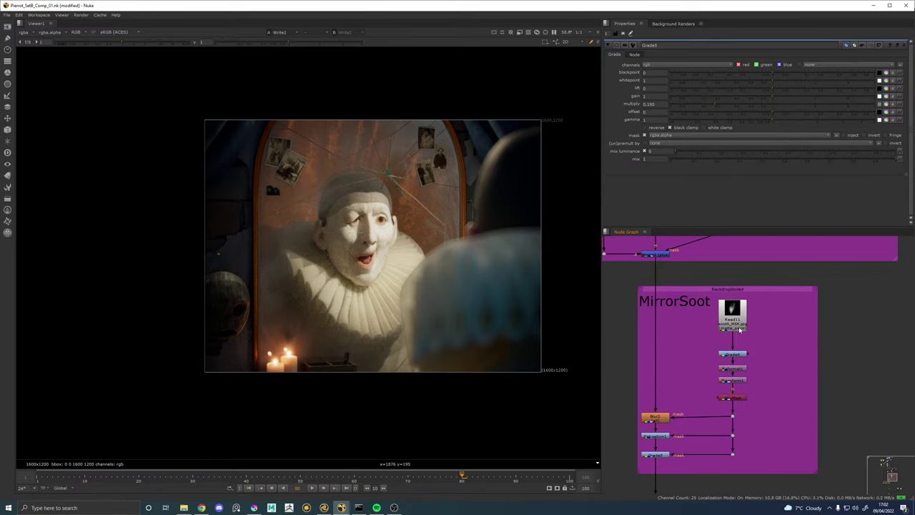
scroll(763, 386, "down", 3)
left_click_drag(801, 412, 803, 429)
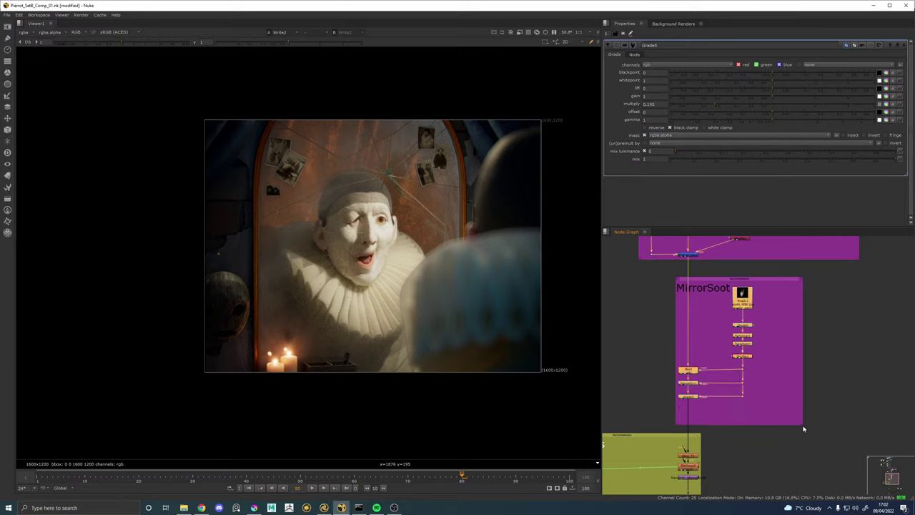
left_click_drag(756, 407, 709, 387)
left_click_drag(770, 365, 747, 345)
Insert a Merge node below Read11 in MirrorSoot and connect a new Noise node to its A input through a dot.
key("Tab")
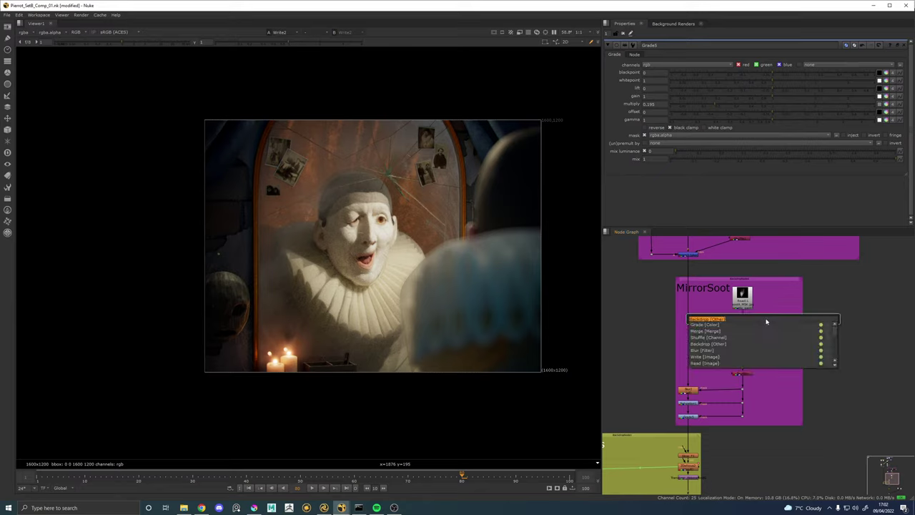
type("merge")
key("Return")
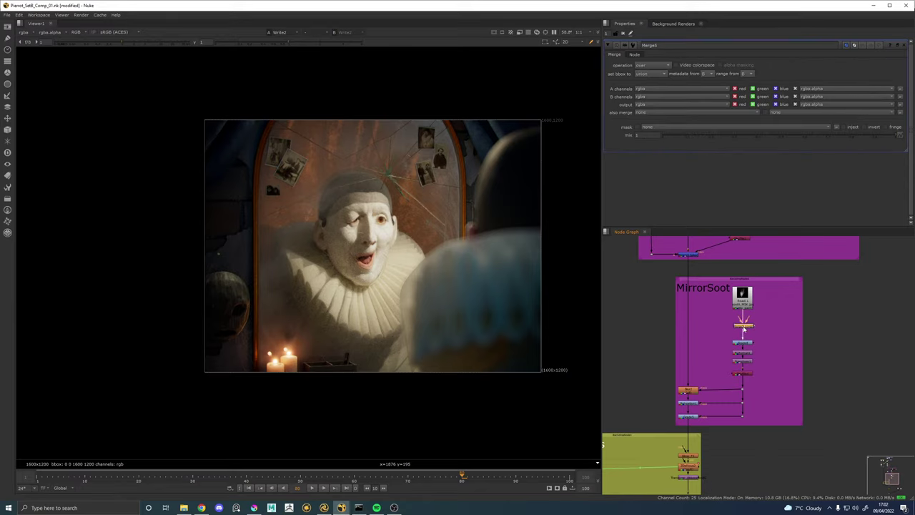
key("Tab")
type("noise")
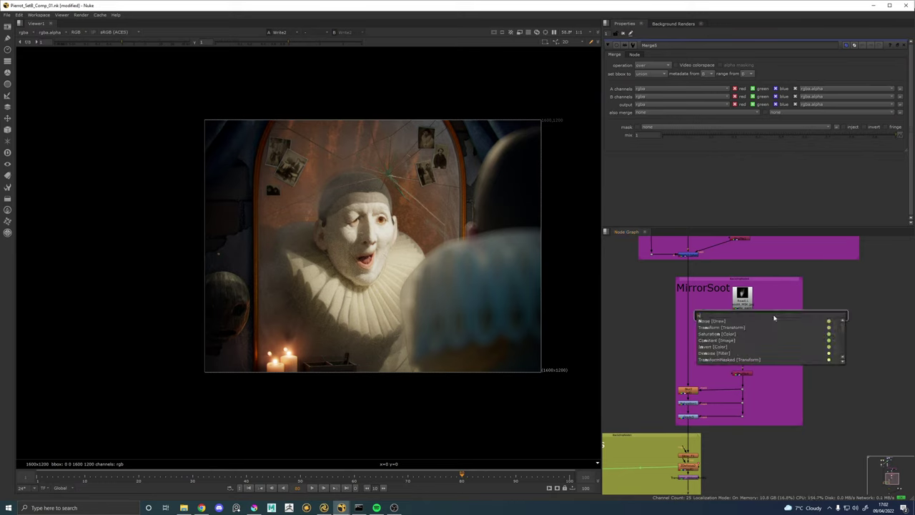
key("Return")
scroll(763, 318, "up", 3)
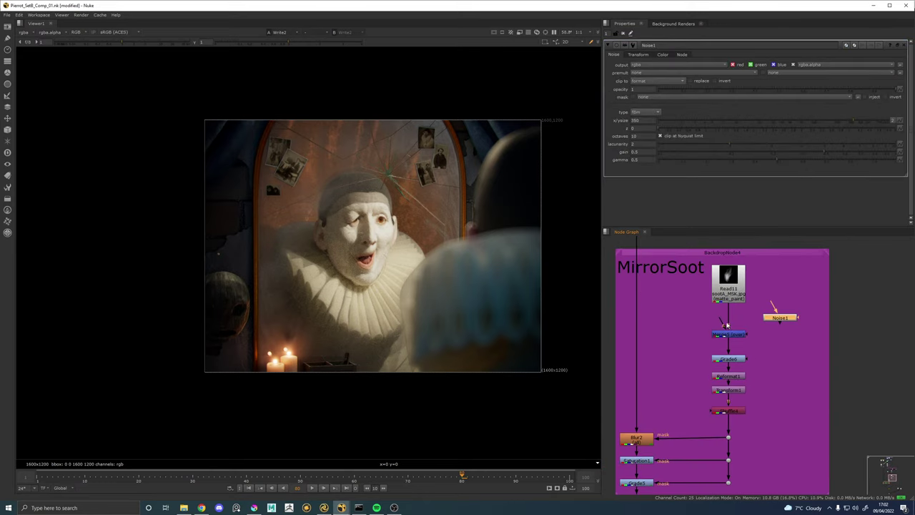
left_click_drag(724, 322, 693, 334)
left_click_drag(690, 301, 661, 312)
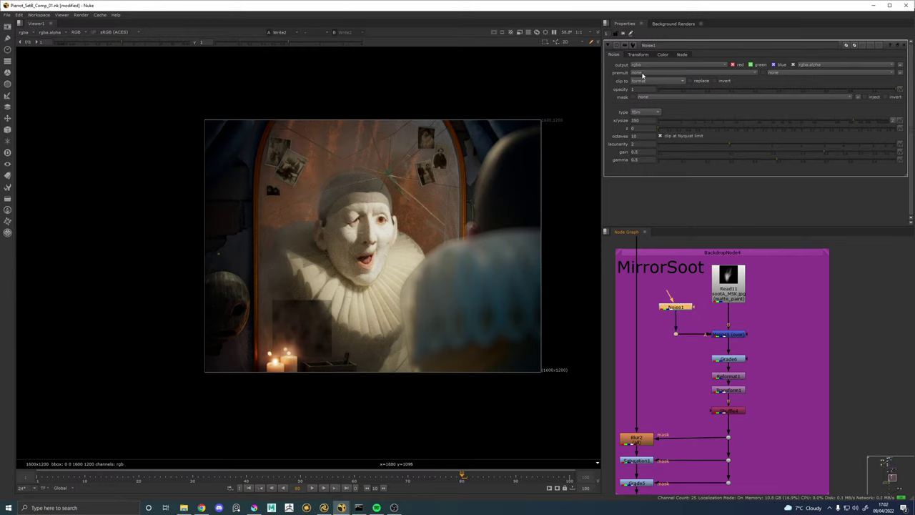
Set the operation of the new Merge5 node to multiply and check the soot above the candles.
left_click(727, 334)
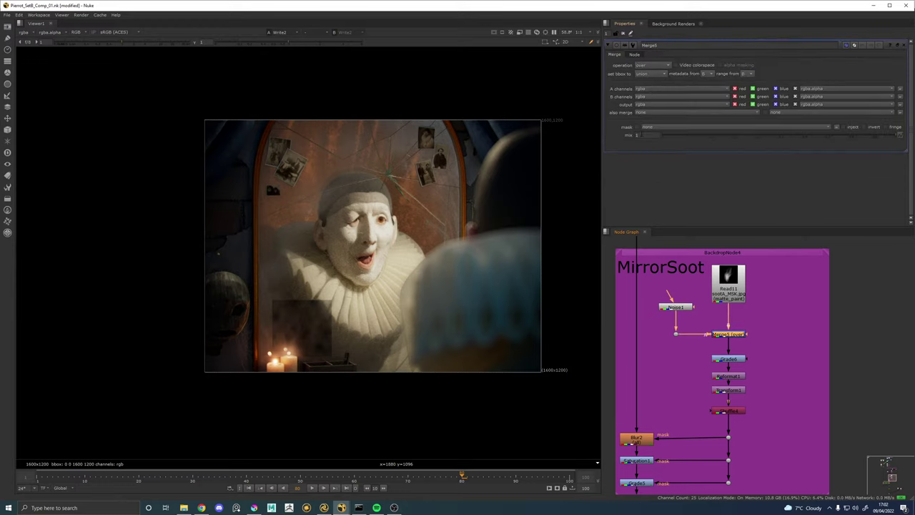
left_click(646, 128)
left_click(643, 66)
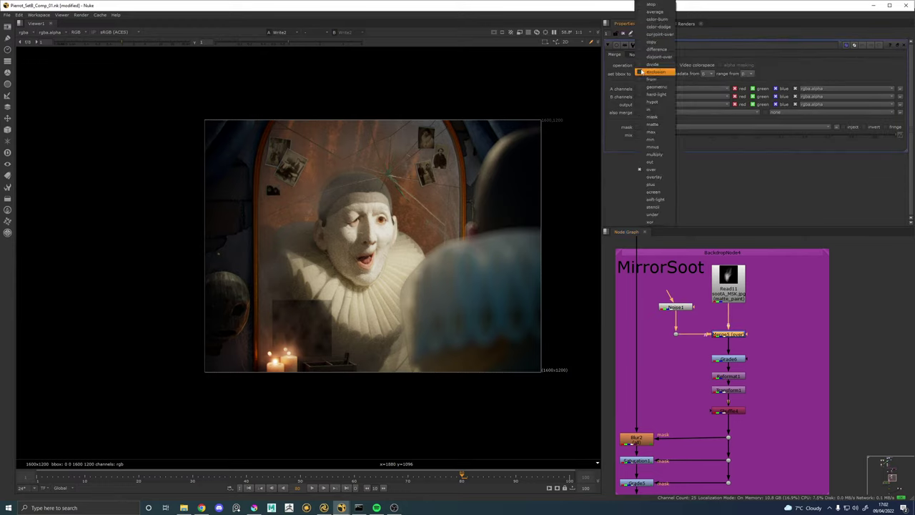
left_click(654, 154)
scroll(303, 339, "up", 1)
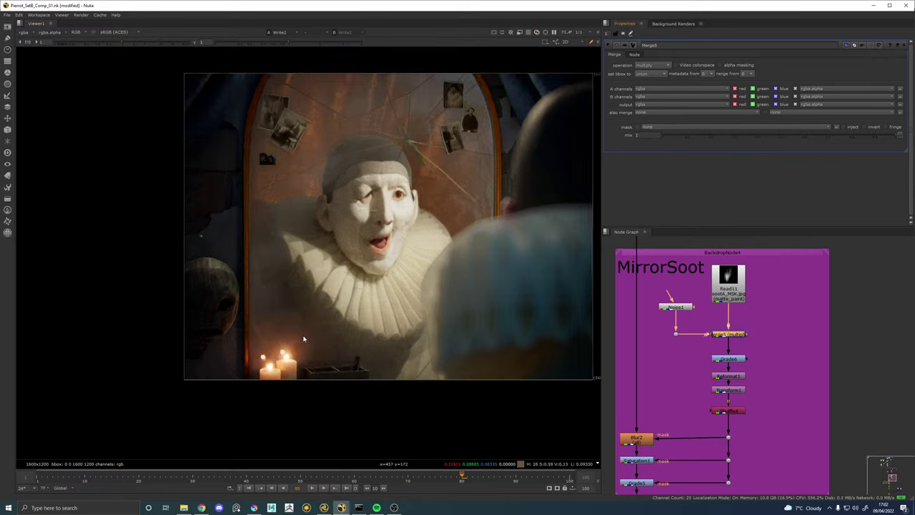
scroll(303, 339, "up", 2)
View the Merge5 output and toggle the node off and on to compare the soot mask with and without noise.
key("1")
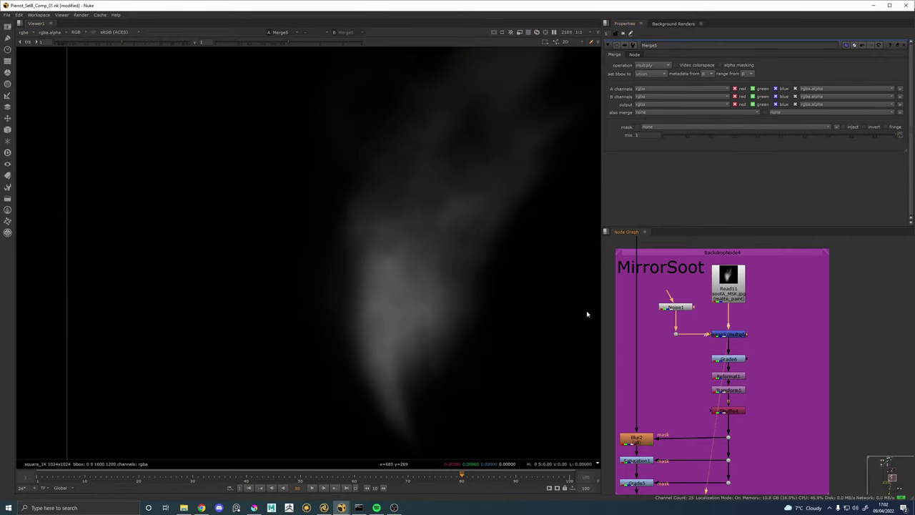
left_click(733, 335)
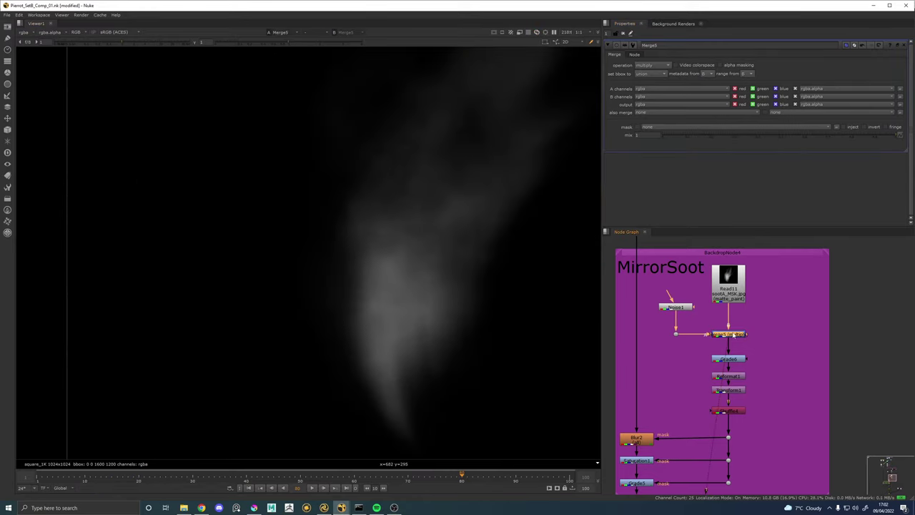
key("d")
key("d")
scroll(500, 310, "down", 2)
key("d")
key("d")
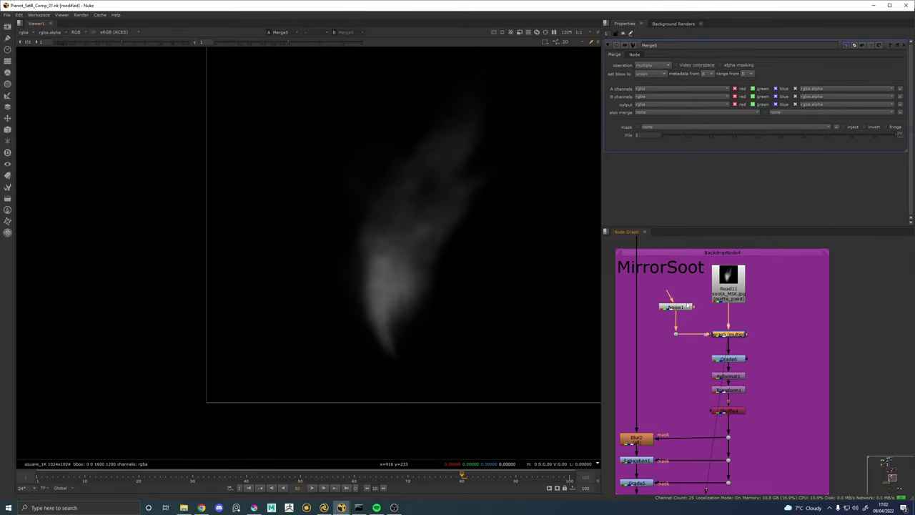
View the Noise1 pattern on its own and switch back to the Merge5 output.
left_click(680, 307)
key("1")
left_click_drag(430, 197, 418, 223)
left_click(739, 335)
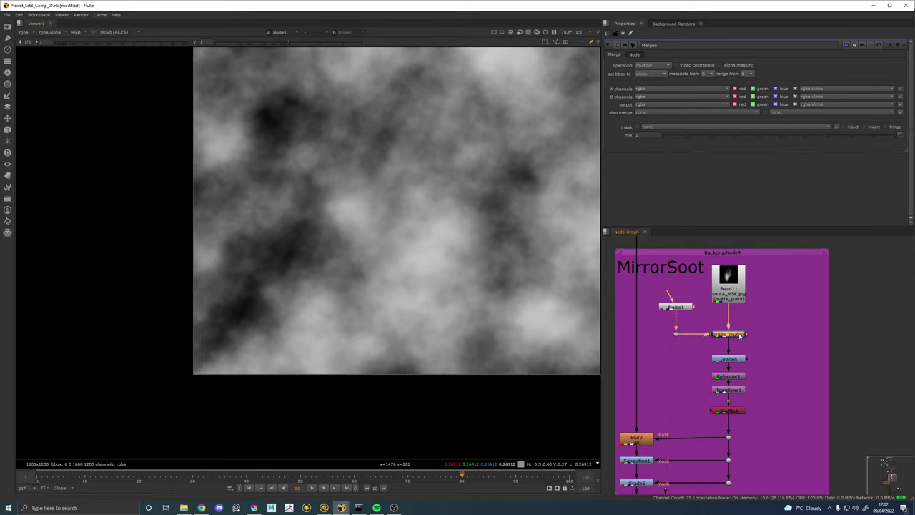
left_click(740, 336)
key("1")
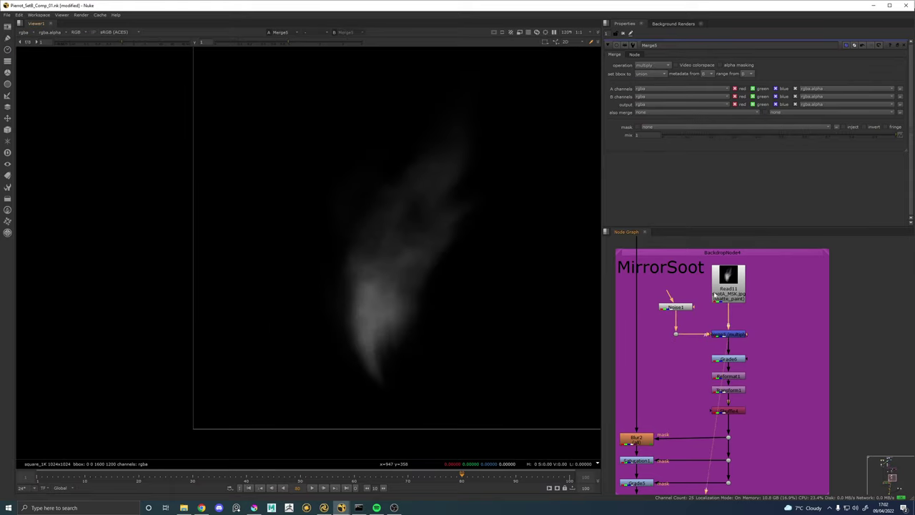
Add a Grade node below Noise1 and set its gamma to 2.56.
left_click(675, 306)
key("Tab")
type("g")
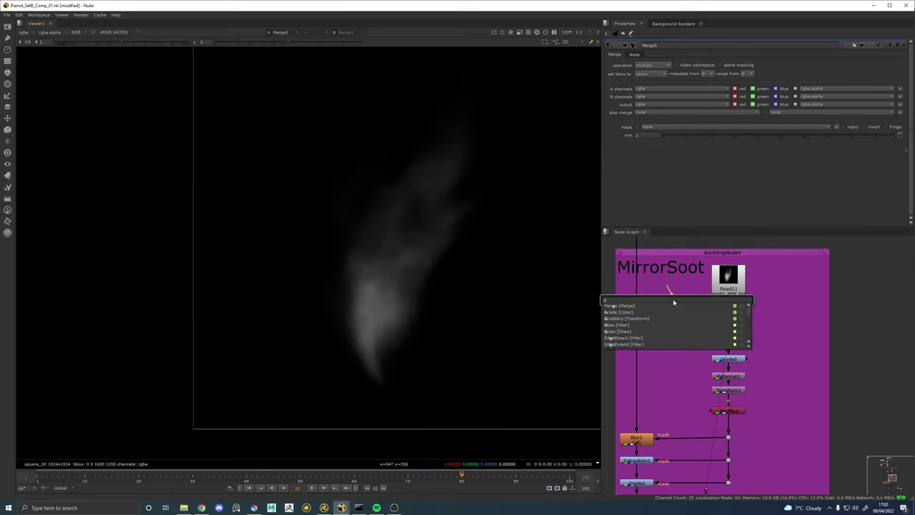
type("rade")
key("Return")
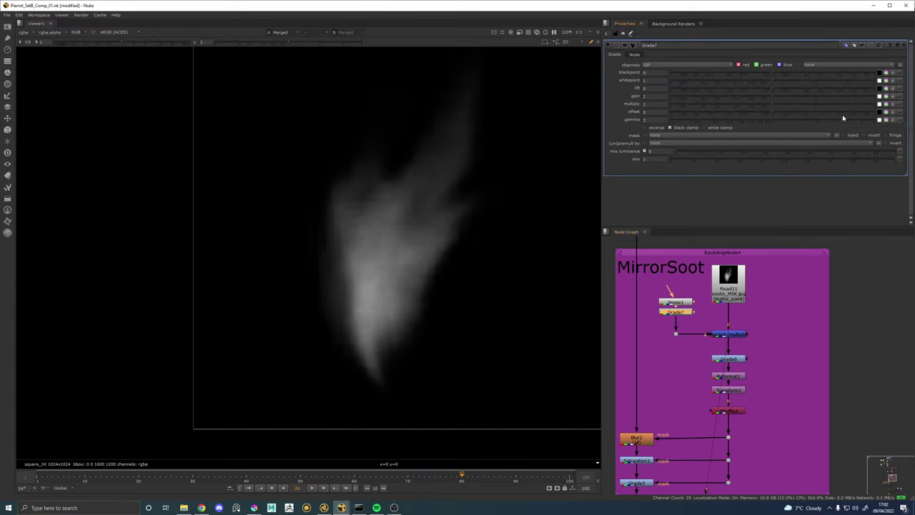
left_click_drag(842, 116, 833, 118)
Toggle Merge5 off and on to judge how the graded noise breaks up the soot mask.
left_click(727, 334)
left_click(724, 344)
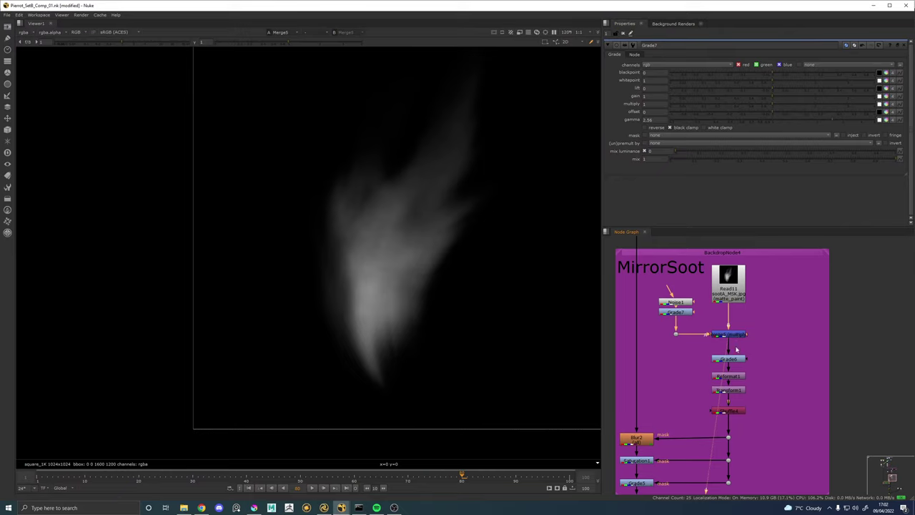
left_click(731, 335)
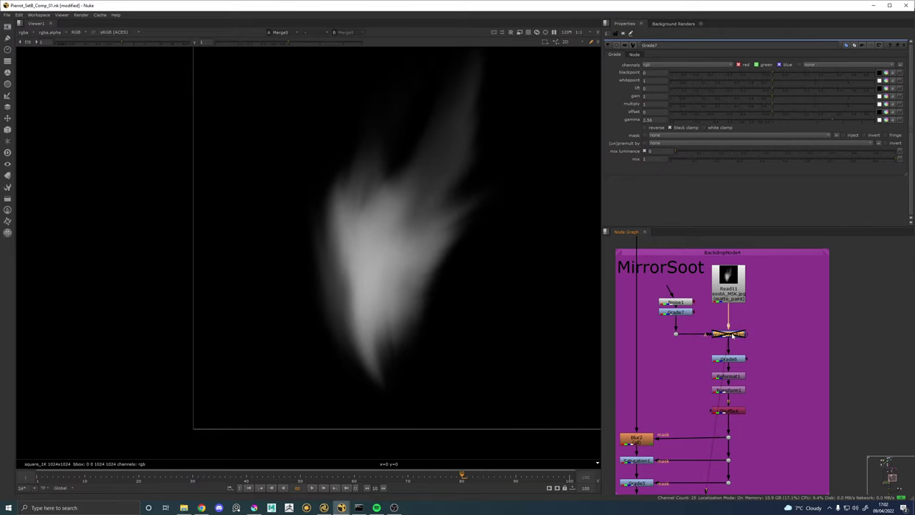
View the final Write2 output and examine the soot above the candles up close.
scroll(746, 384, "down", 2)
left_click_drag(688, 491, 686, 425)
scroll(695, 424, "down", 5)
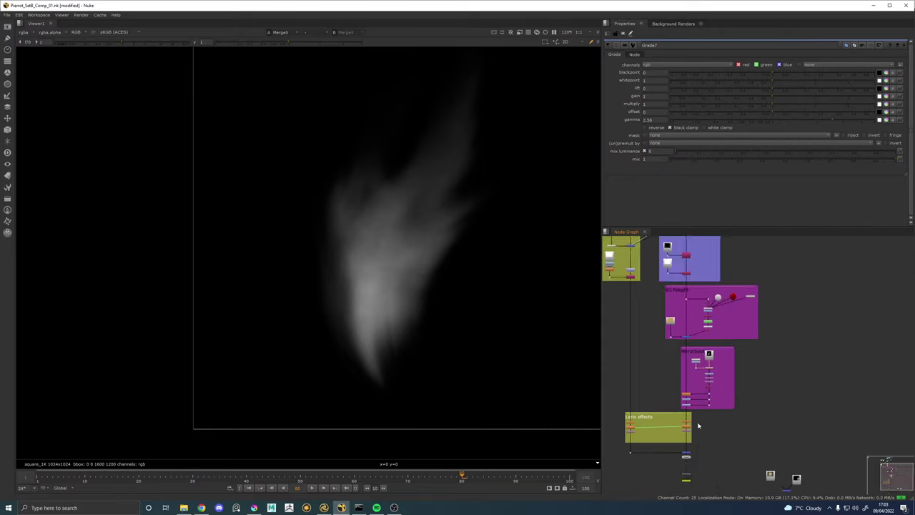
left_click_drag(712, 485, 713, 336)
scroll(684, 335, "up", 3)
left_click(684, 334, "ctrl+shift")
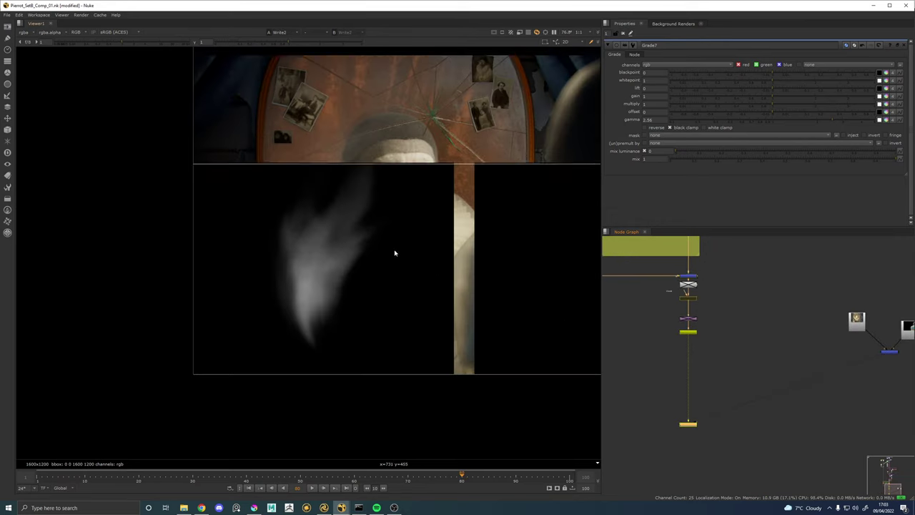
scroll(297, 323, "up", 4)
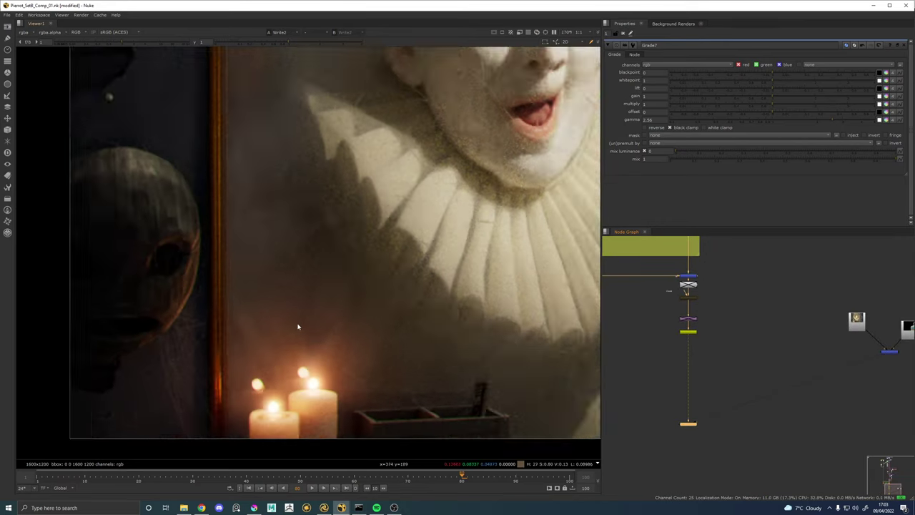
scroll(678, 278, "down", 3)
scroll(687, 262, "up", 6)
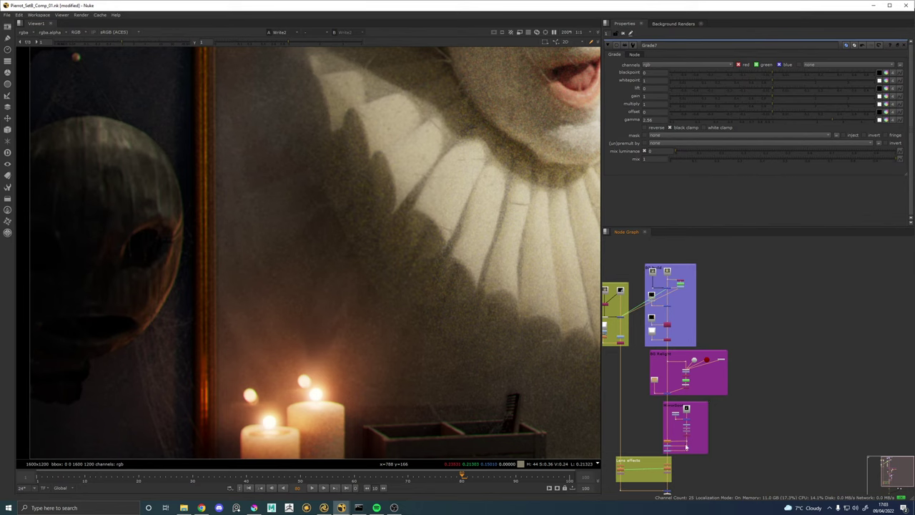
Re-enable Merge5 and compare how the noise changes the soot above the candles in the final output.
left_click(691, 403)
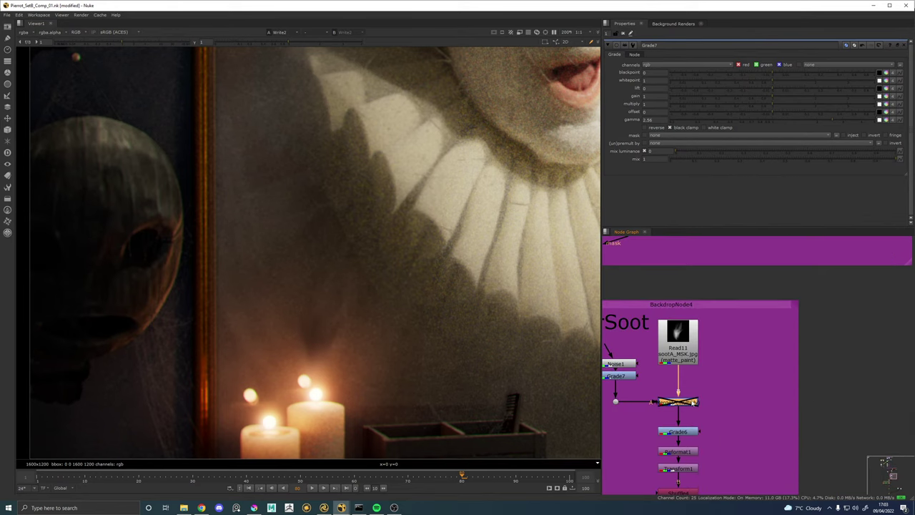
scroll(309, 376, "down", 4)
scroll(314, 386, "up", 2)
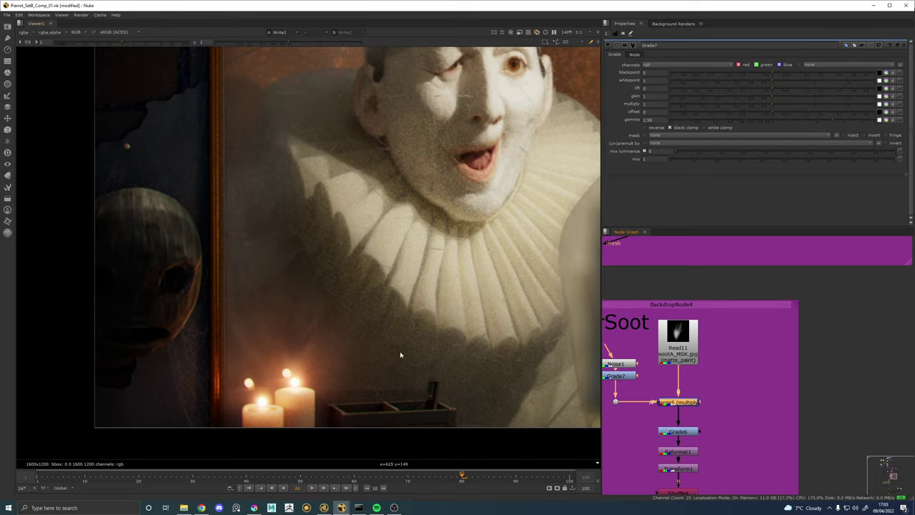
Move Grade6 above Merge5 so the Read11 soot mask is graded before the noise is multiplied in.
left_click(678, 431)
key("1")
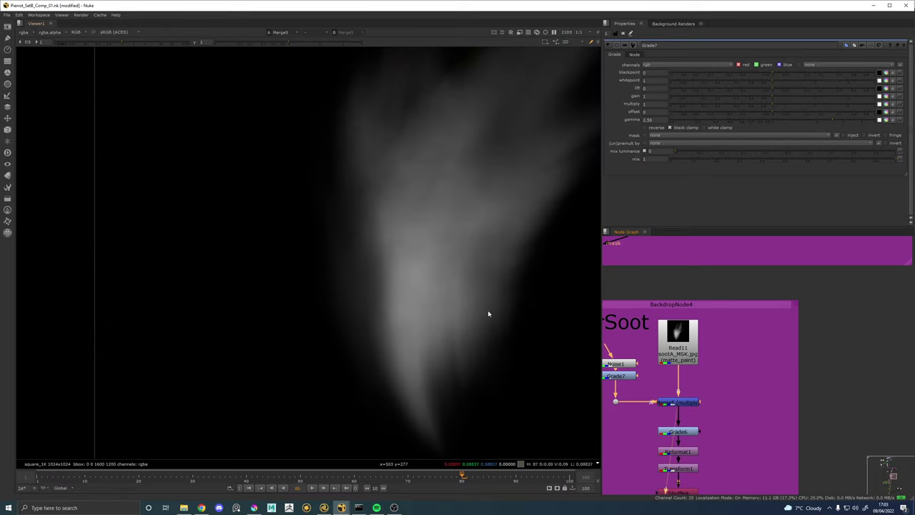
scroll(464, 307, "down", 2)
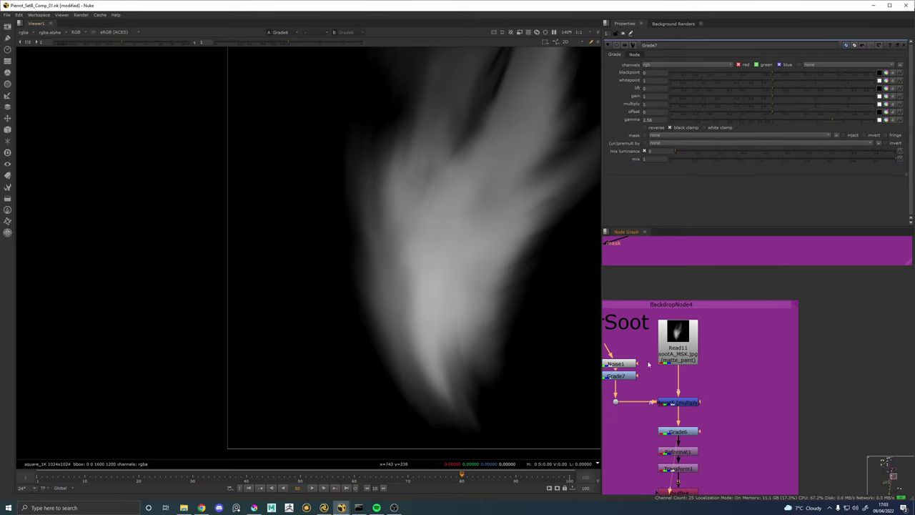
left_click(620, 377)
scroll(709, 367, "down", 2)
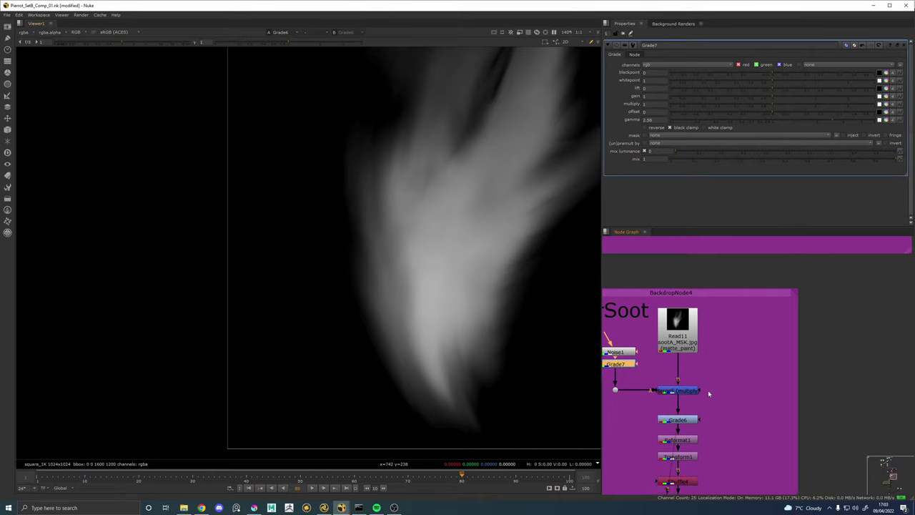
left_click_drag(683, 394, 686, 339)
scroll(716, 351, "down", 4)
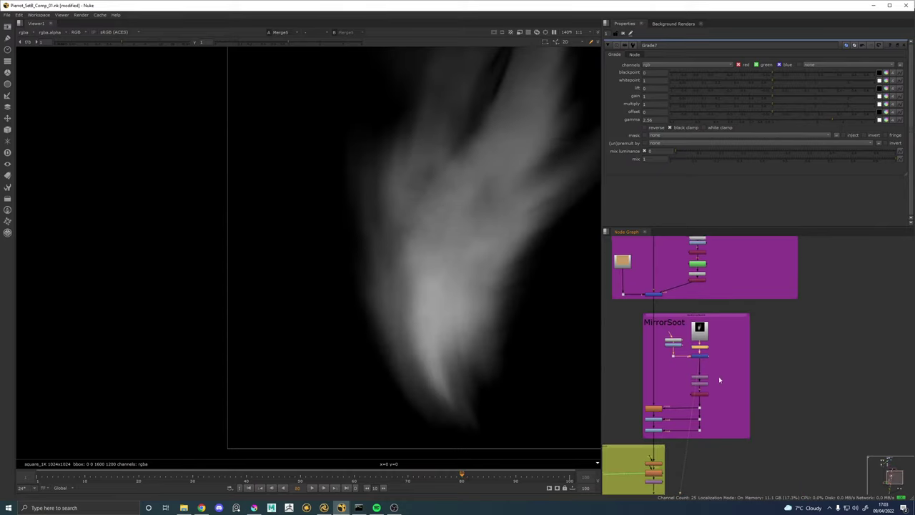
View the final Write2 output and examine how Merge5 affects the soot above the candles.
left_click_drag(735, 492, 744, 357)
left_click(661, 443)
key("1")
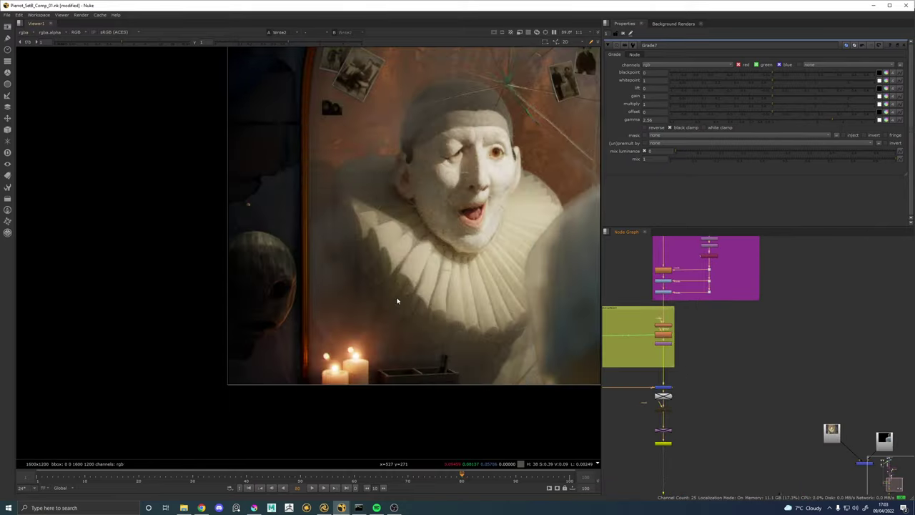
scroll(375, 328, "up", 6)
left_click_drag(734, 302, 749, 430)
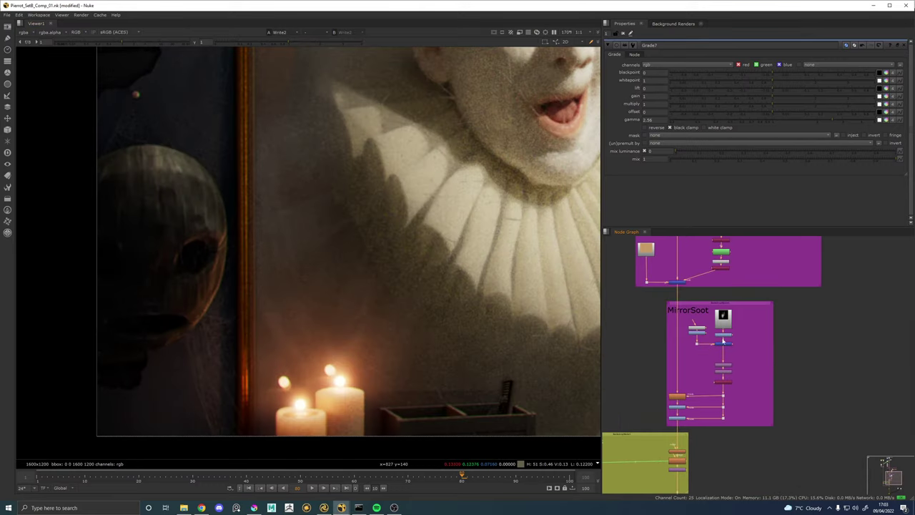
scroll(721, 342, "up", 4)
left_click(721, 346)
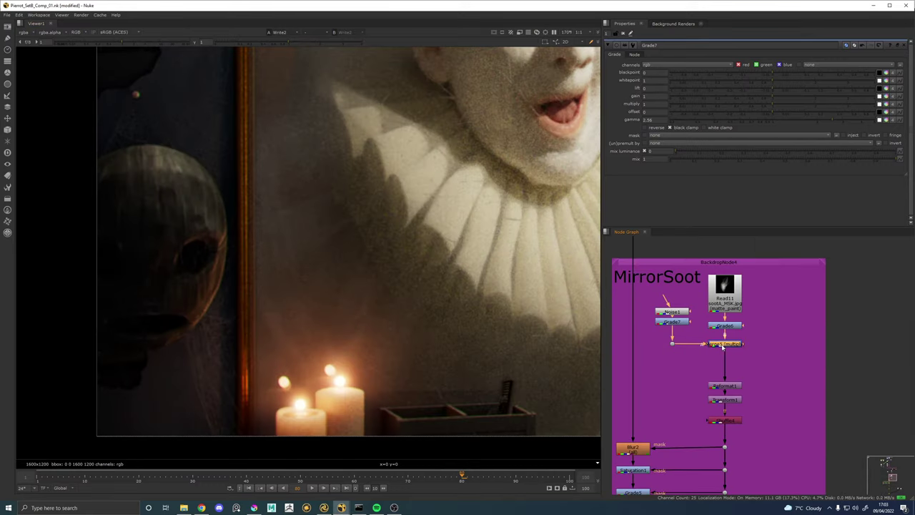
double_click(722, 346)
Reset the gamma of Grade7 to 1.
double_click(670, 323)
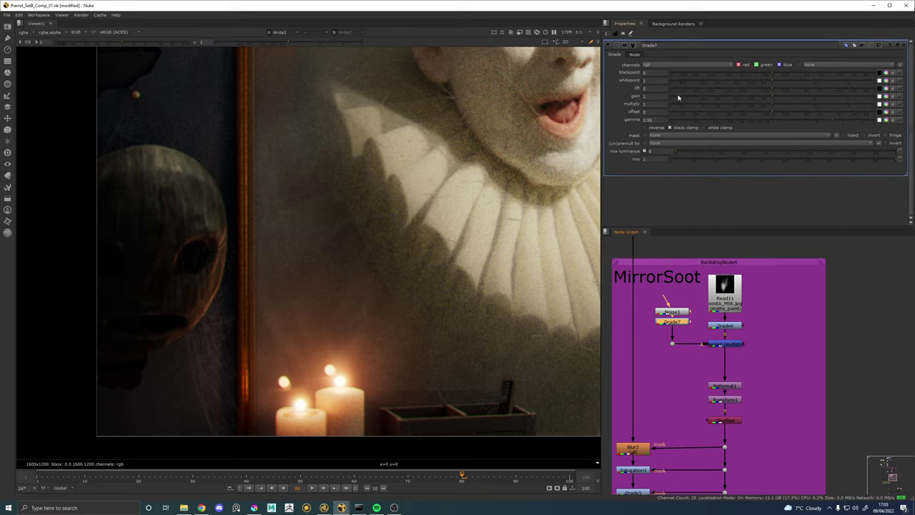
left_click_drag(657, 120, 623, 125)
type("1")
key("Return")
Compare the soot mask at Grade6 and Merge5, and open the Merge5 properties.
left_click(726, 344)
key("1")
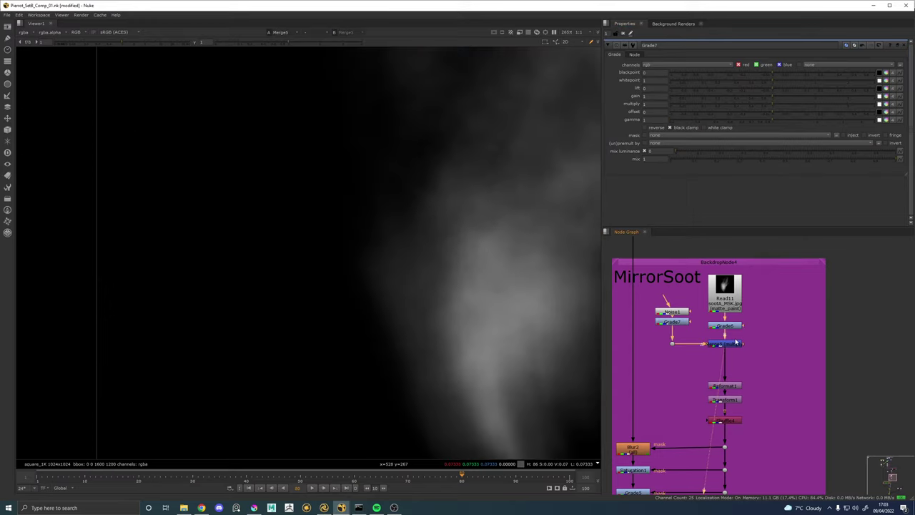
left_click(727, 325)
key("1")
scroll(465, 205, "down", 5)
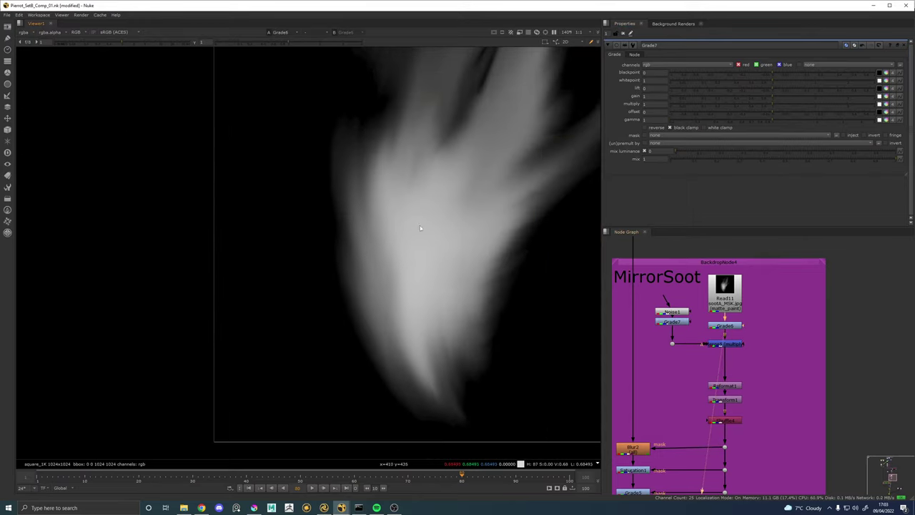
left_click(727, 344)
key("1")
double_click(729, 345)
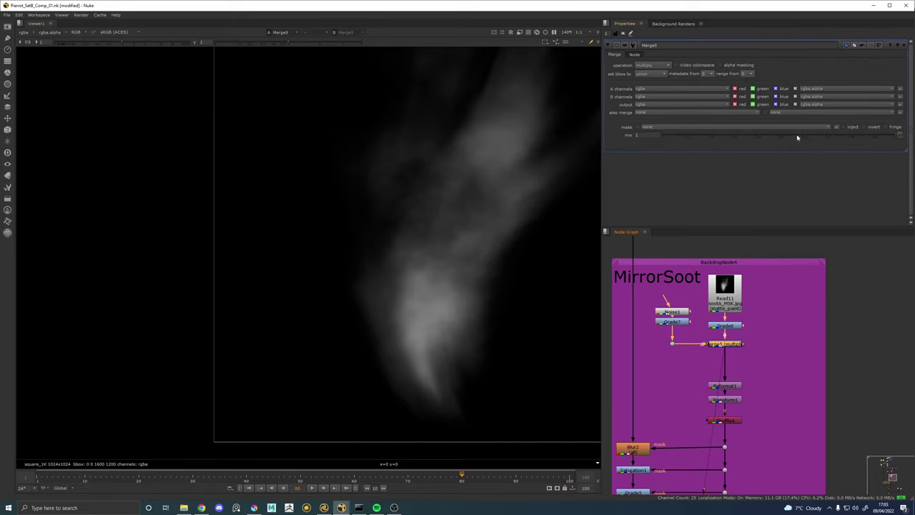
Delete the Grade7 node below Noise1.
left_click(676, 322)
key("d")
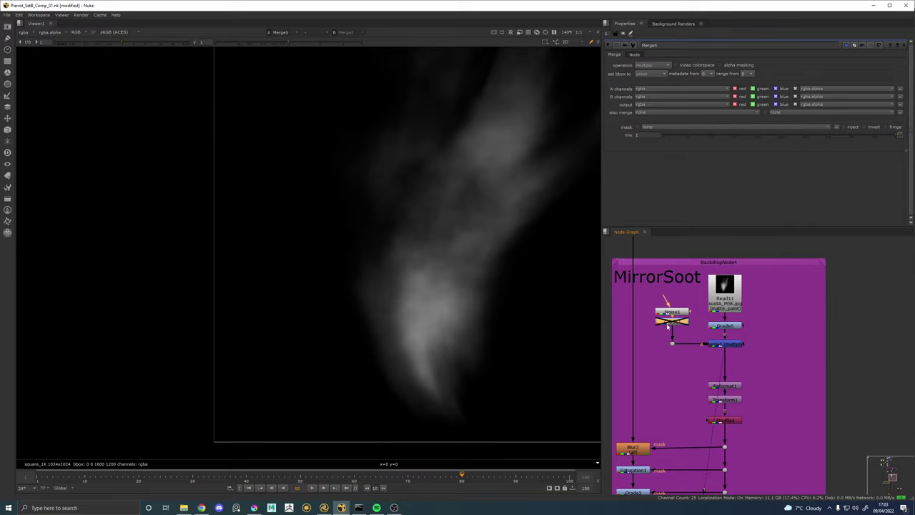
key("Delete")
Set the mix of Merge5 to 0.742 and examine the whole soot mask.
left_click_drag(735, 135, 839, 135)
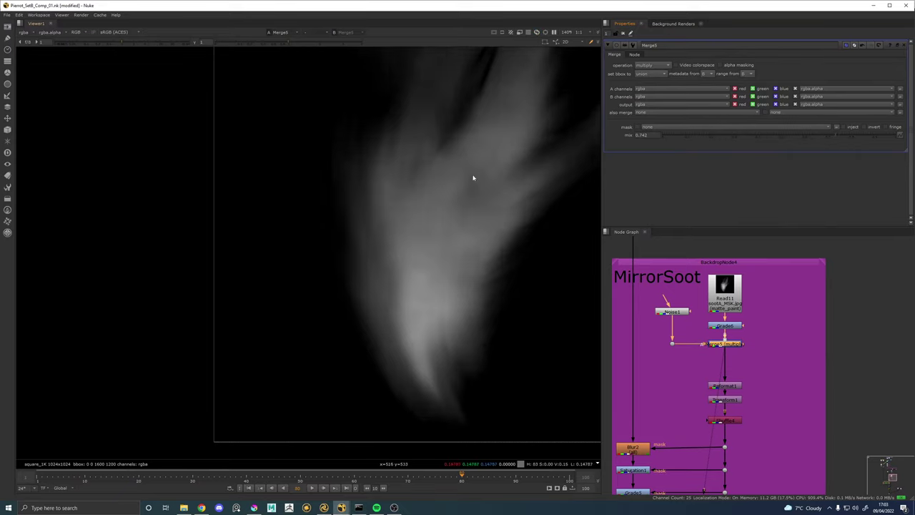
scroll(473, 176, "down", 4)
left_click_drag(484, 162, 405, 204)
scroll(406, 203, "up", 3)
scroll(441, 206, "down", 2)
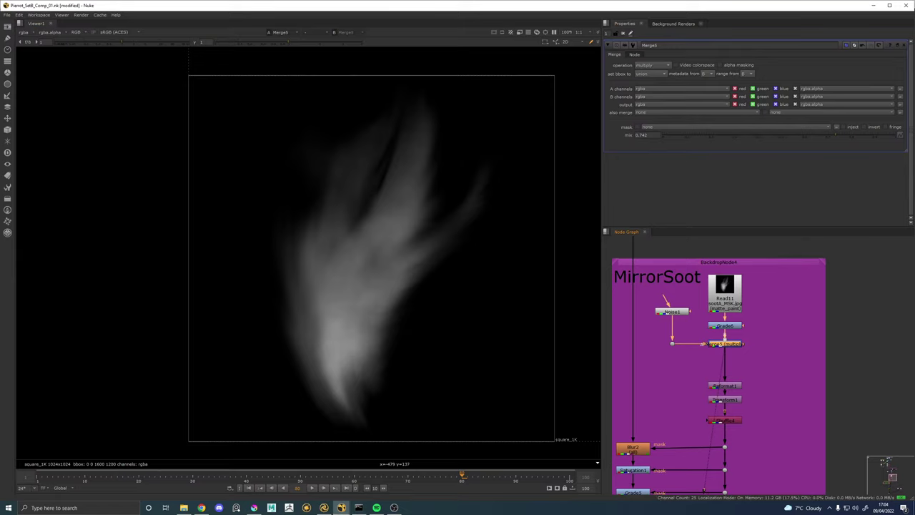
key("alt+Tab")
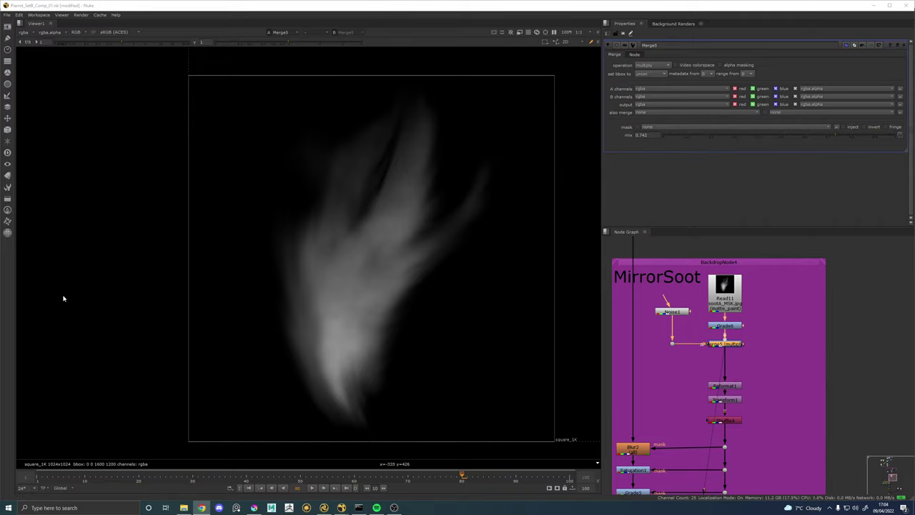
Compare the Merge5 and Reformat1 outputs to check how the soot mask is reframed.
left_click(724, 344)
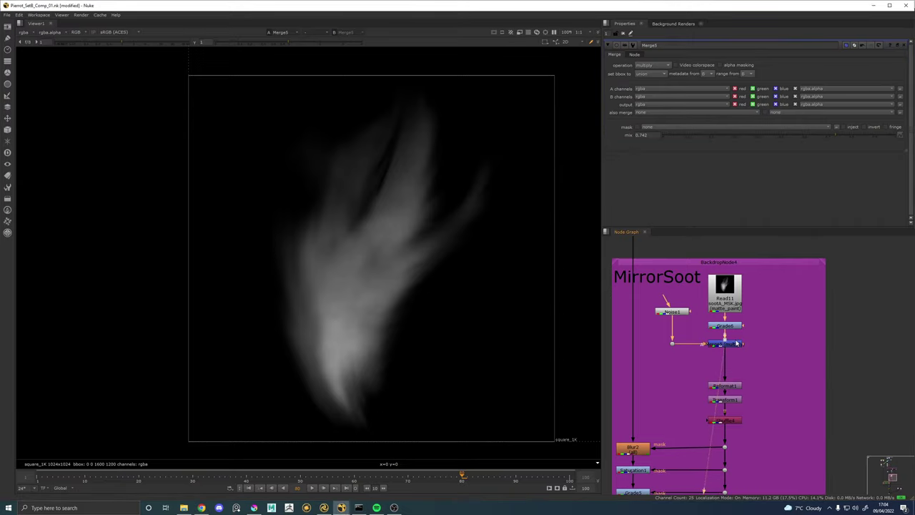
left_click(729, 387)
key("1")
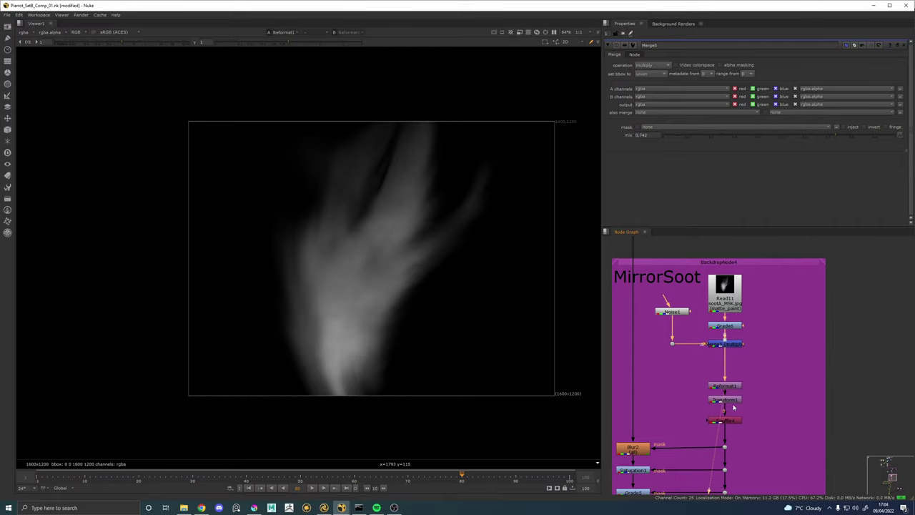
left_click(732, 386)
key("1")
left_click(729, 344)
key("1")
left_click(738, 386)
key("1")
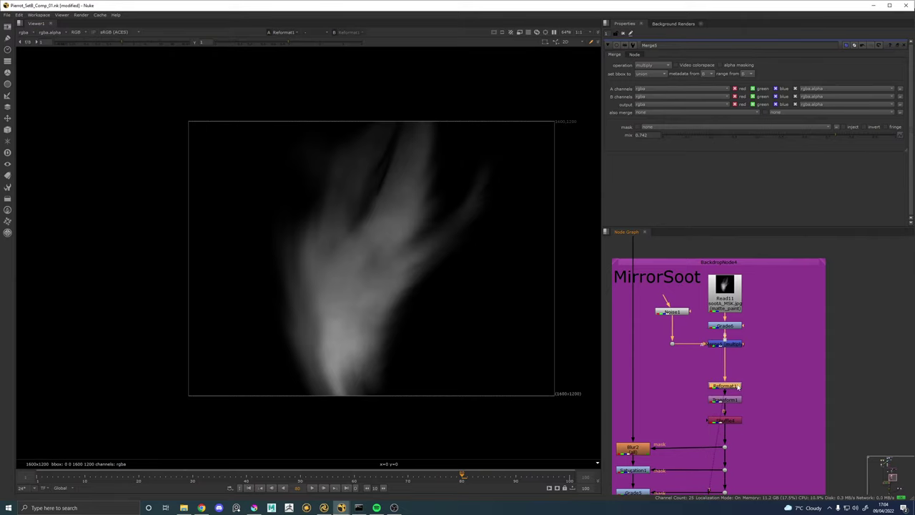
Set the resize type of Reformat1 to fit, trying fill for comparison.
double_click(736, 385)
left_click(650, 91)
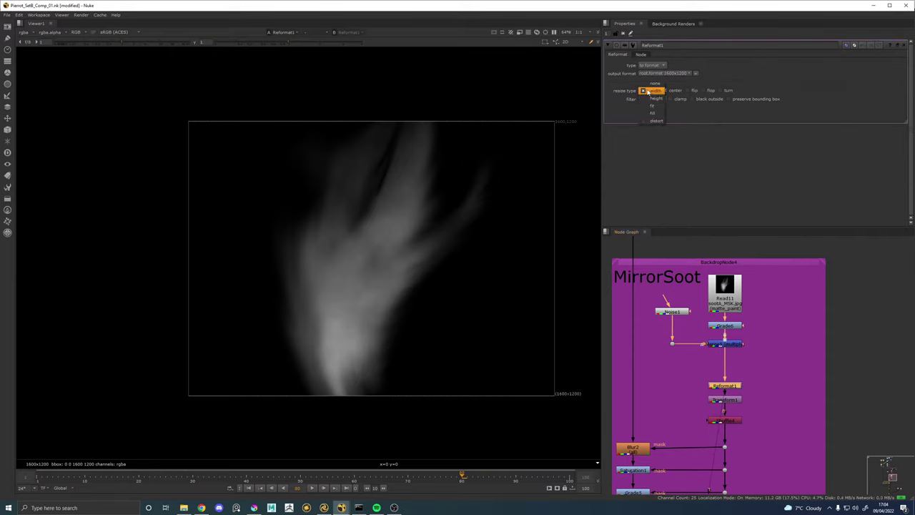
left_click(654, 104)
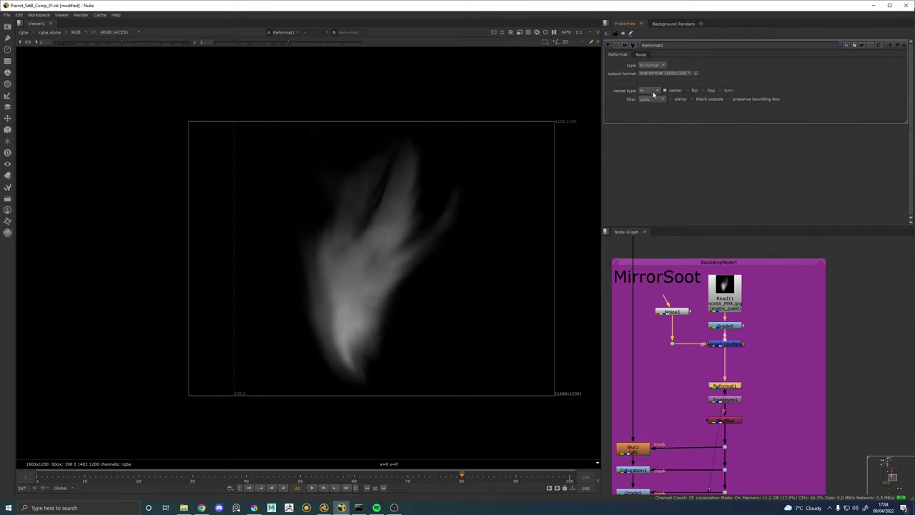
left_click(652, 91)
left_click(653, 101)
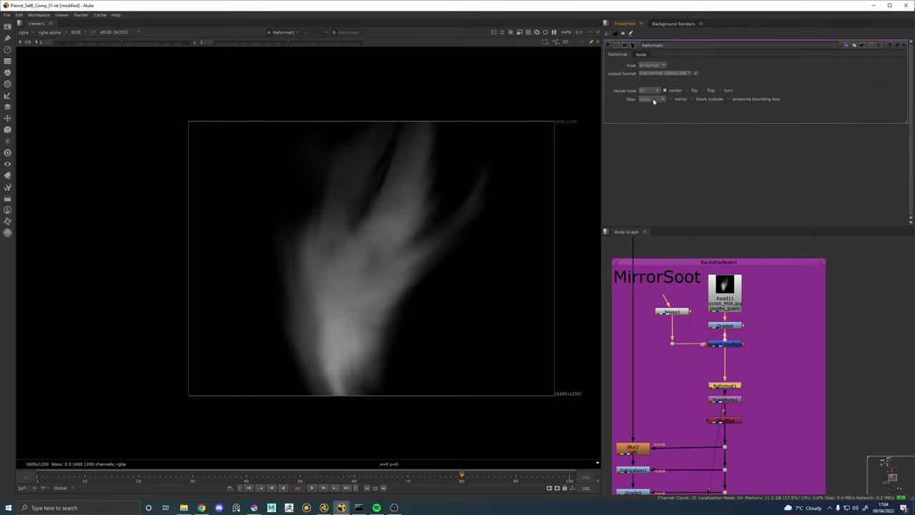
left_click(650, 91)
left_click(652, 86)
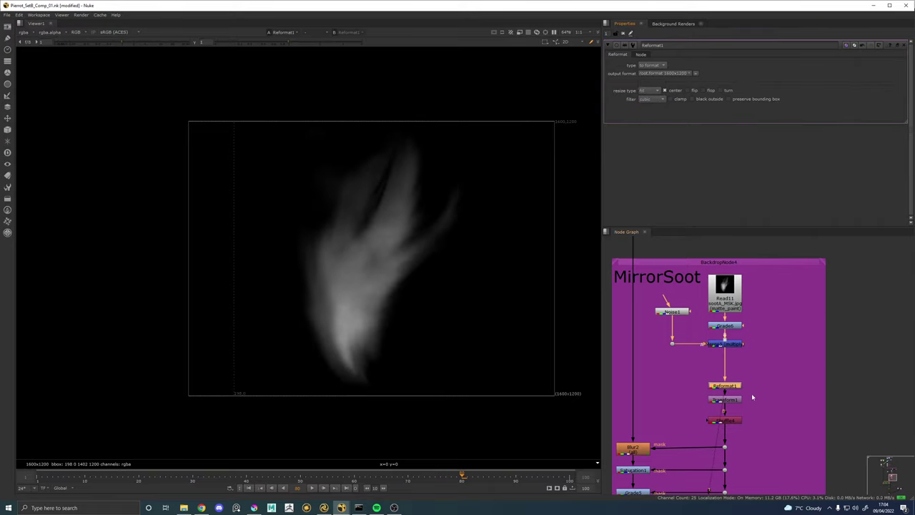
View the Grade5 output up close and set its multiply to 0.001.
left_click_drag(770, 436, 767, 273)
left_click(636, 329)
key("1")
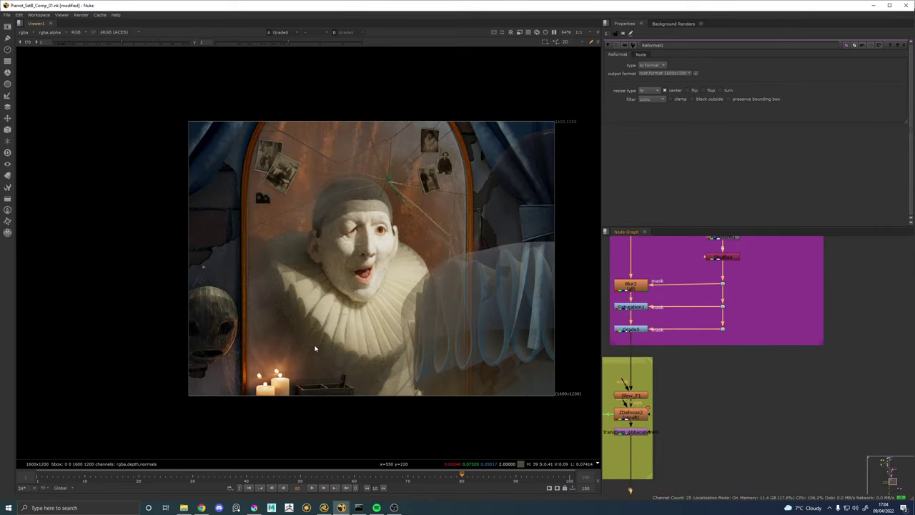
scroll(314, 348, "up", 3)
left_click_drag(749, 327, 790, 393)
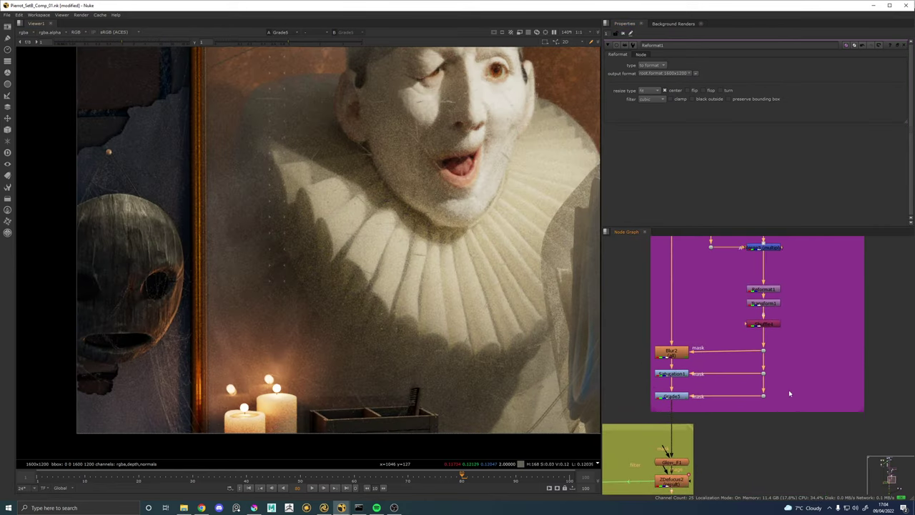
double_click(670, 396)
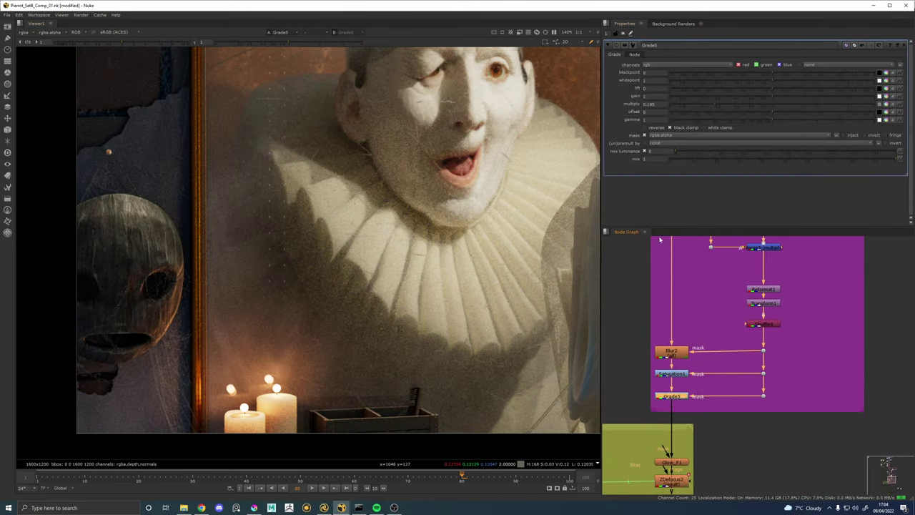
left_click(680, 104)
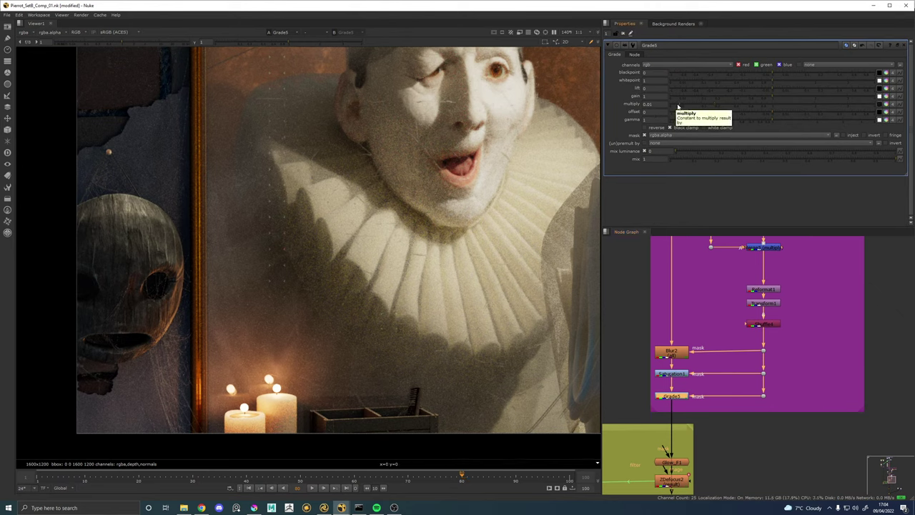
left_click(673, 106)
View the final Write2 output and set the multiply of Grade5 to 0.003.
scroll(745, 423, "down", 3)
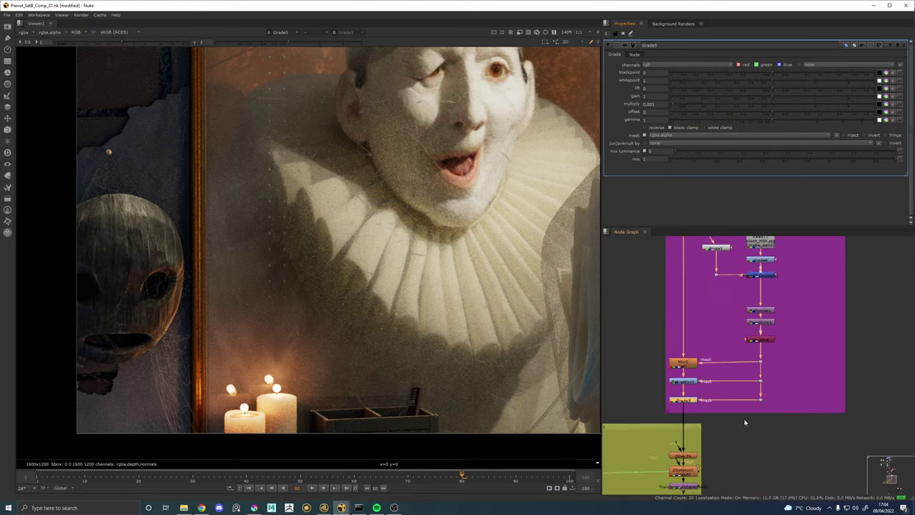
left_click_drag(758, 462, 758, 313)
left_click_drag(752, 411, 757, 308)
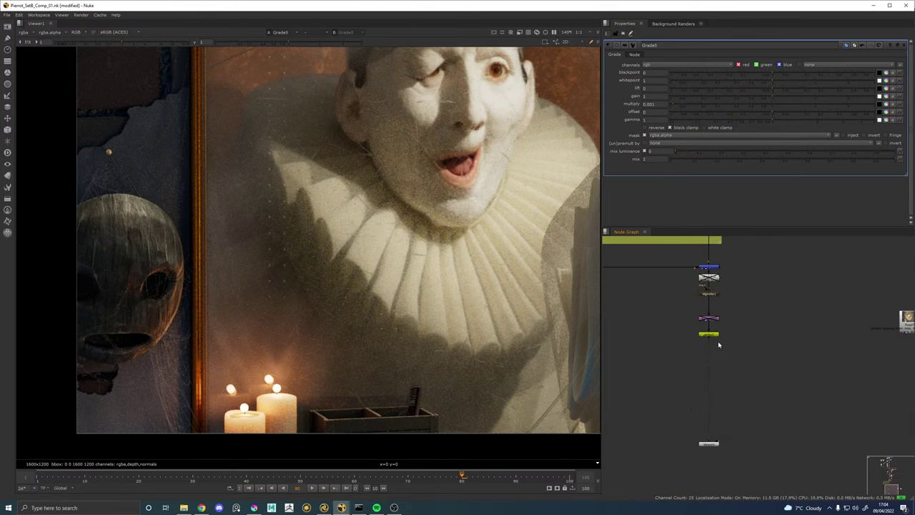
left_click(715, 337)
key("1")
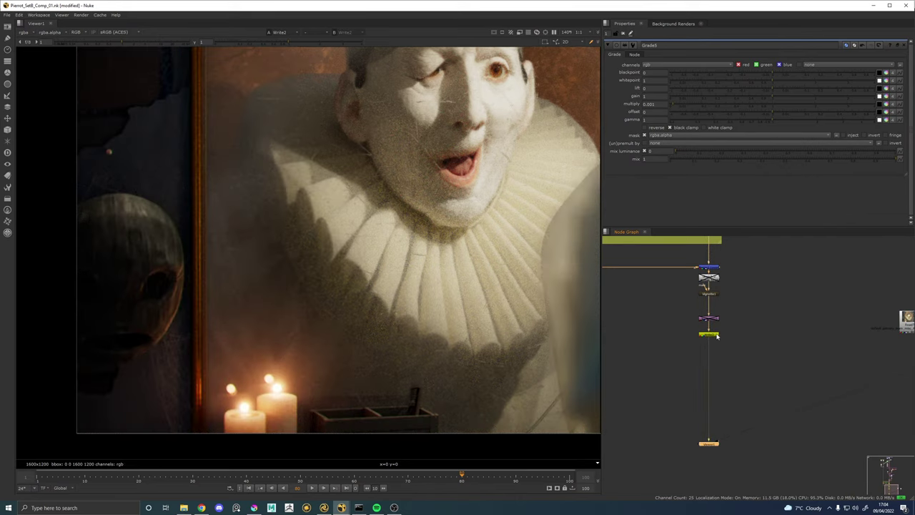
left_click_drag(748, 312, 751, 436)
scroll(748, 358, "up", 2)
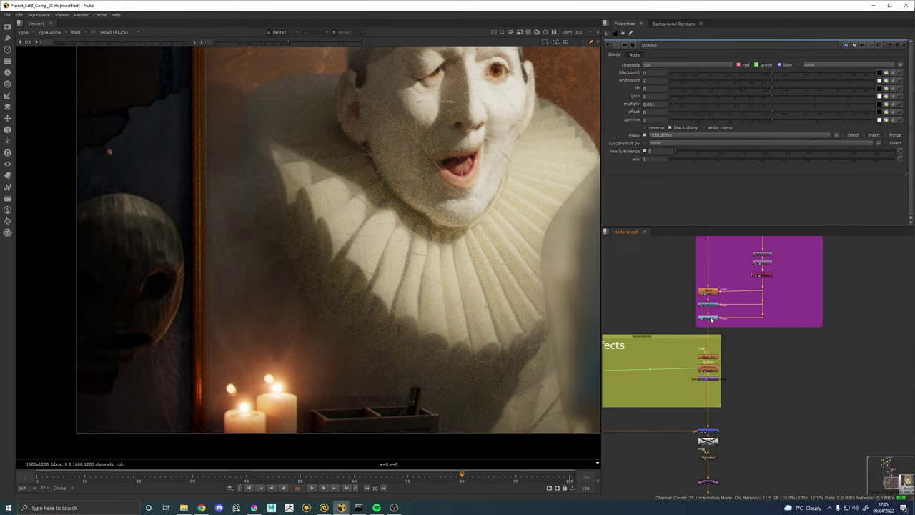
left_click(709, 318)
mouse_move(672, 106)
left_mouse_down()
mouse_move(778, 111)
mouse_move(674, 106)
left_mouse_up()
Tidy the MirrorSoot group by moving Merge5 and Noise1 further down in the node graph.
left_click_drag(769, 317, 742, 437)
left_click(709, 332)
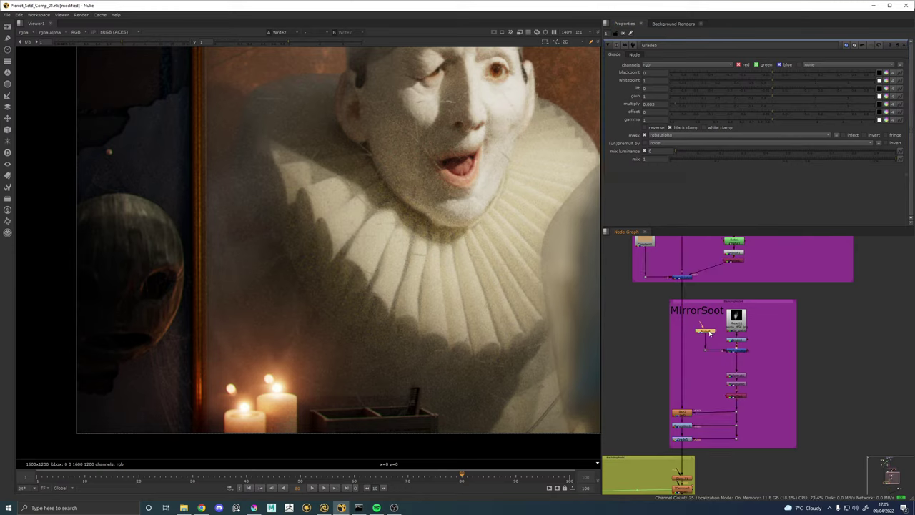
left_click(737, 350)
left_click_drag(738, 352, 741, 363)
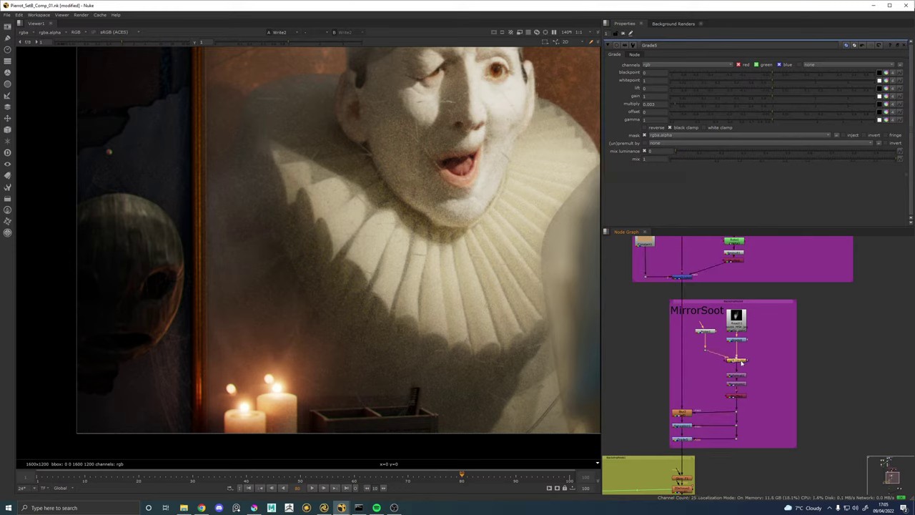
left_click_drag(710, 333, 709, 345)
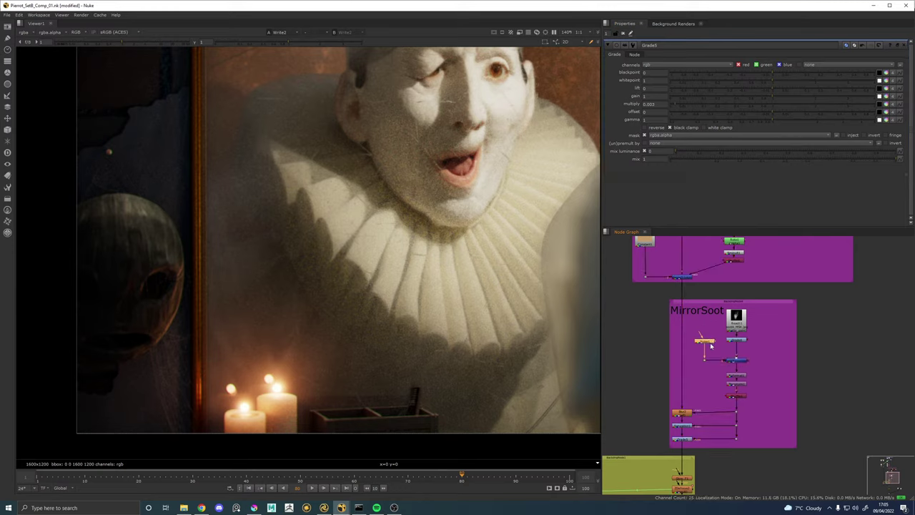
Open the Noise1 settings and compare its output with the Merge5 result in the viewer.
double_click(710, 345)
key("1")
left_click(745, 361)
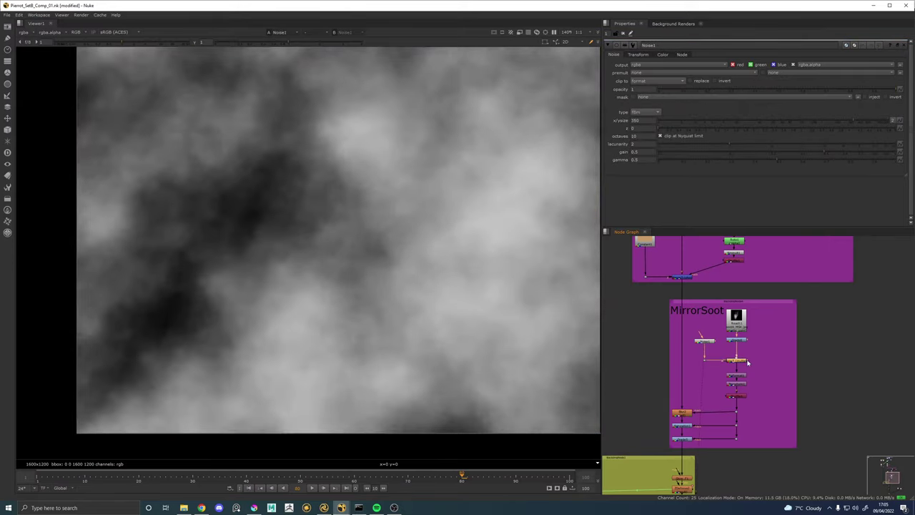
key("1")
scroll(433, 216, "down", 2)
scroll(719, 345, "up", 3)
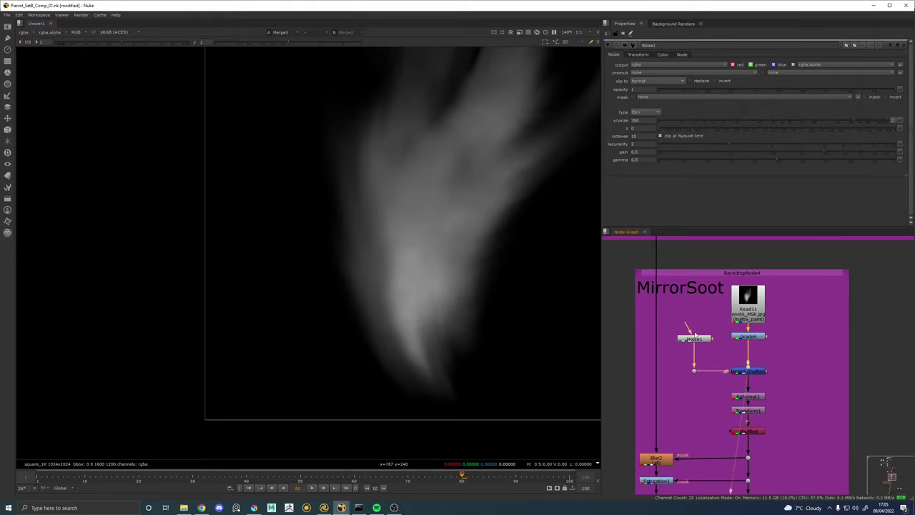
Set the x/ysize of Noise1 to 142 and view the resulting soot mask at Reformat1.
left_click(699, 342)
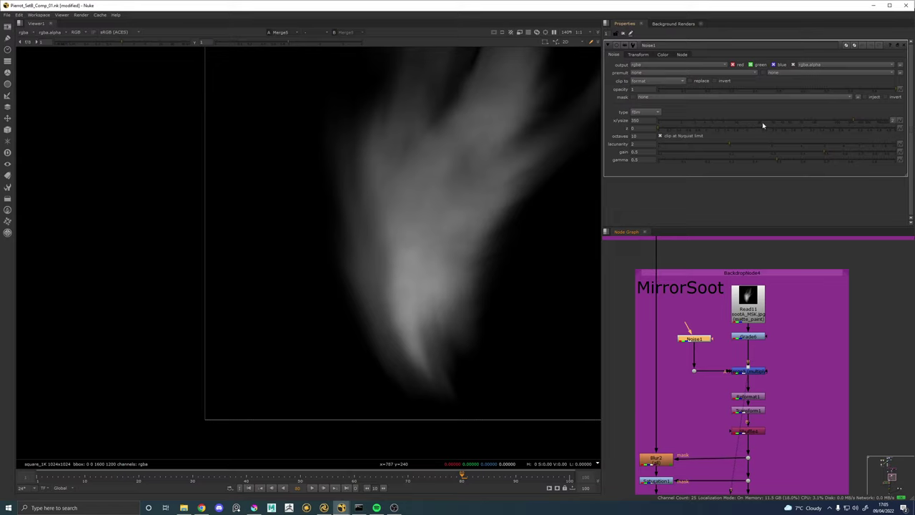
left_click_drag(763, 125, 823, 123)
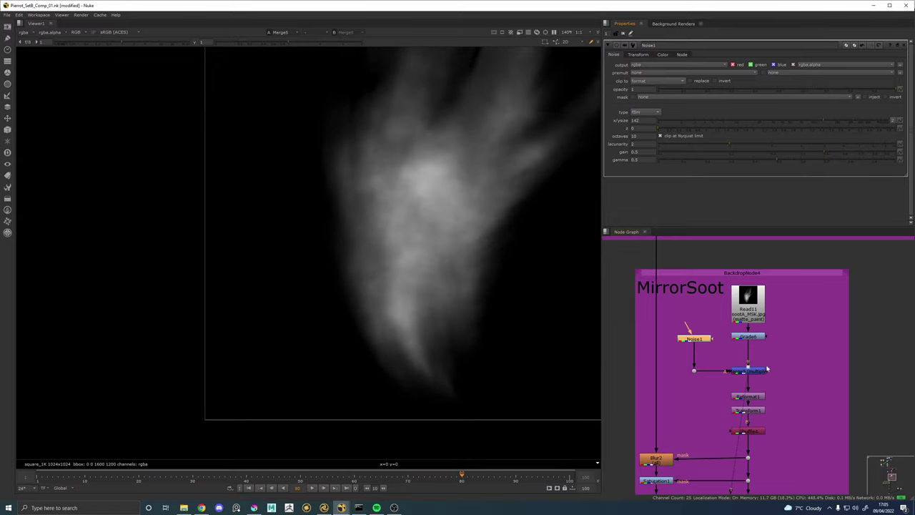
left_click(748, 395)
key("1")
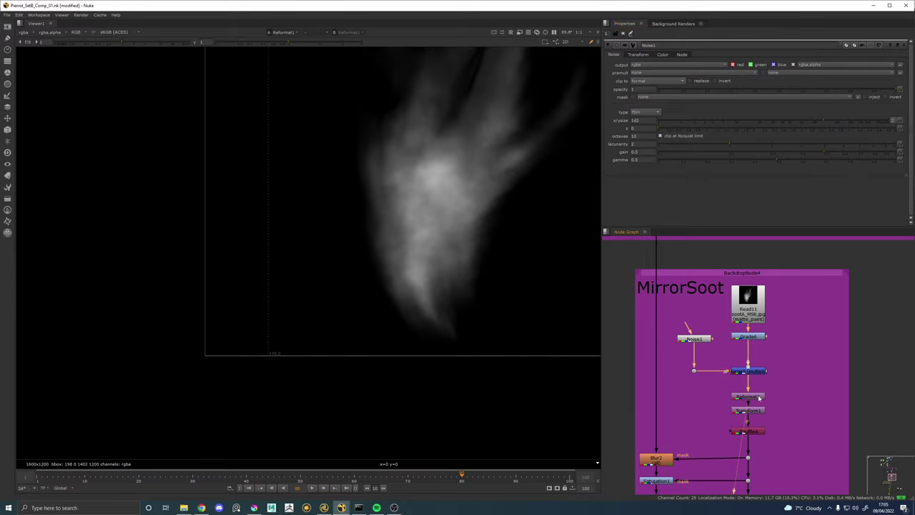
Try to insert a Grade node directly after Noise1 in the MirrorSoot group.
left_click(701, 340)
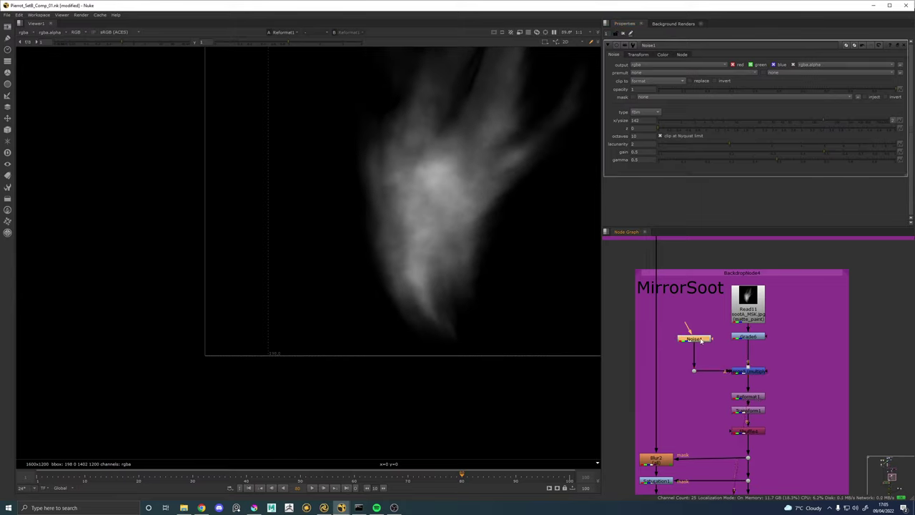
key("Tab")
type("grade")
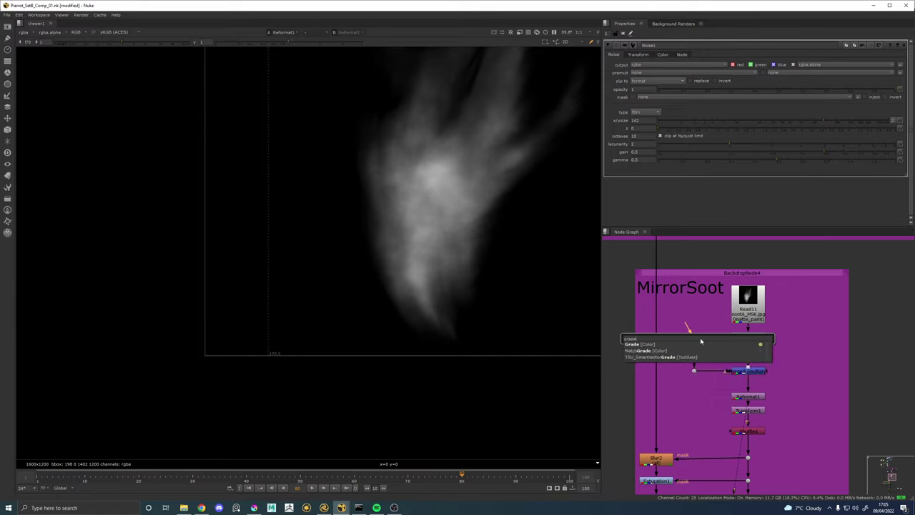
key("Return")
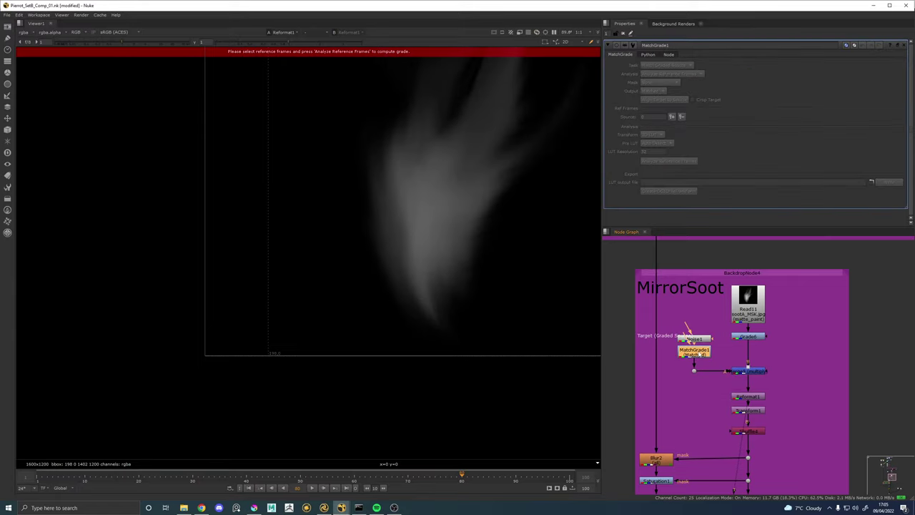
Undo the MatchGrade node, add a Grade node below Noise1 instead, and set its gamma to about 3.95.
key("ctrl+z")
key("Tab")
type("grade")
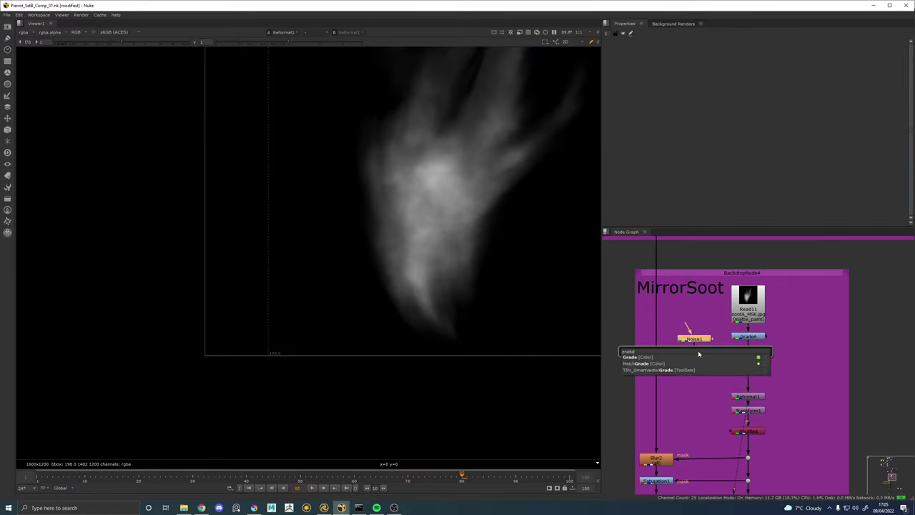
key("Return")
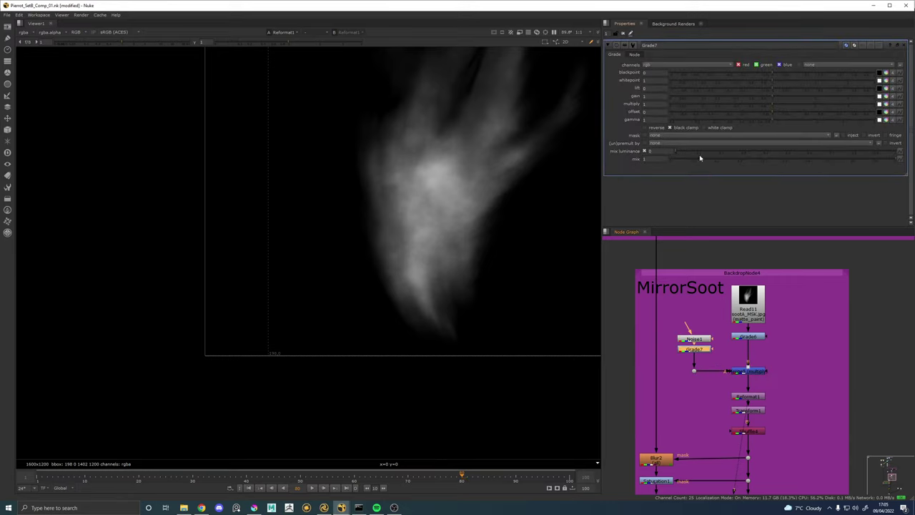
left_click_drag(774, 121, 851, 116)
View the output of the last Grade in MirrorSoot and examine the soot above the candles.
scroll(767, 386, "down", 3)
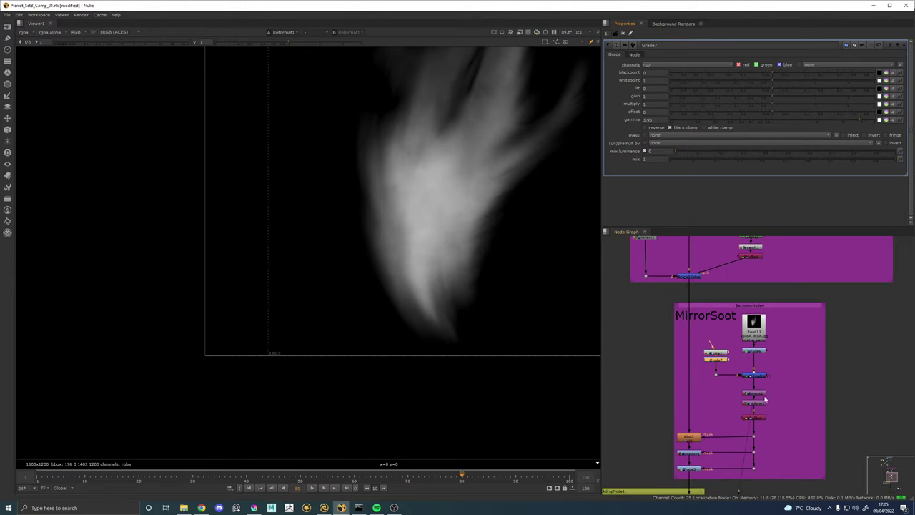
left_click_drag(744, 448, 744, 348)
left_click(692, 369)
key("1")
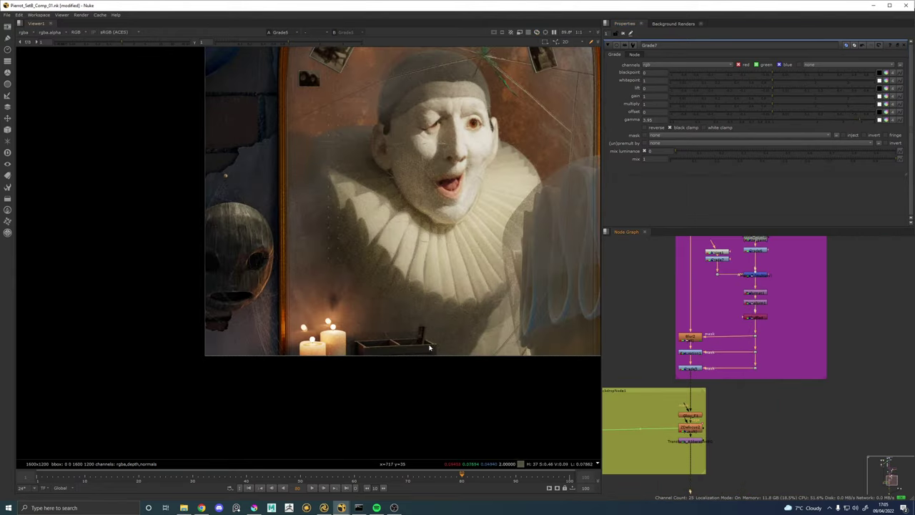
scroll(338, 310, "up", 4)
left_click_drag(722, 289, 725, 376)
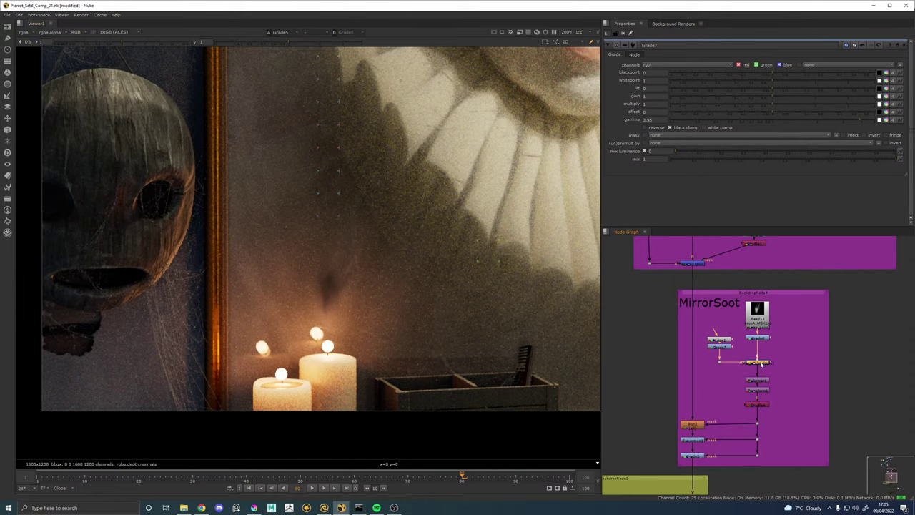
scroll(331, 296, "up", 3)
scroll(330, 295, "down", 10)
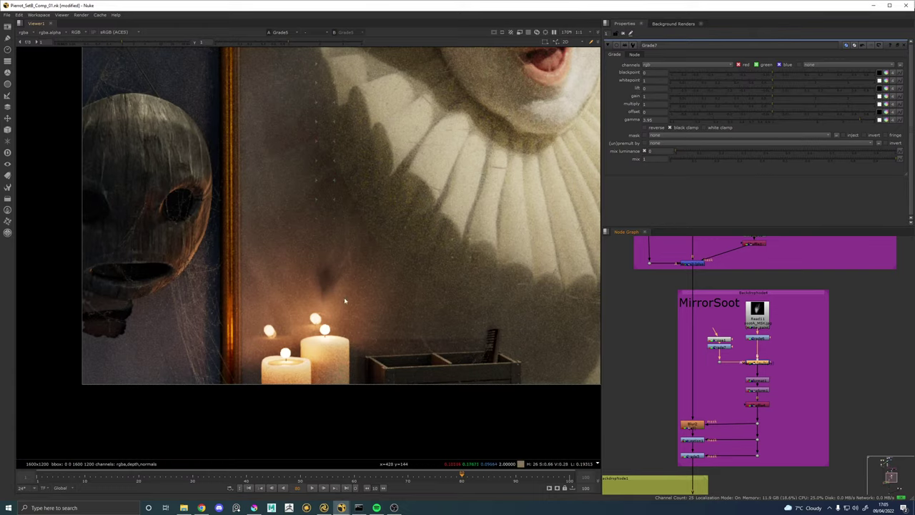
scroll(357, 297, "up", 1)
scroll(357, 296, "up", 3)
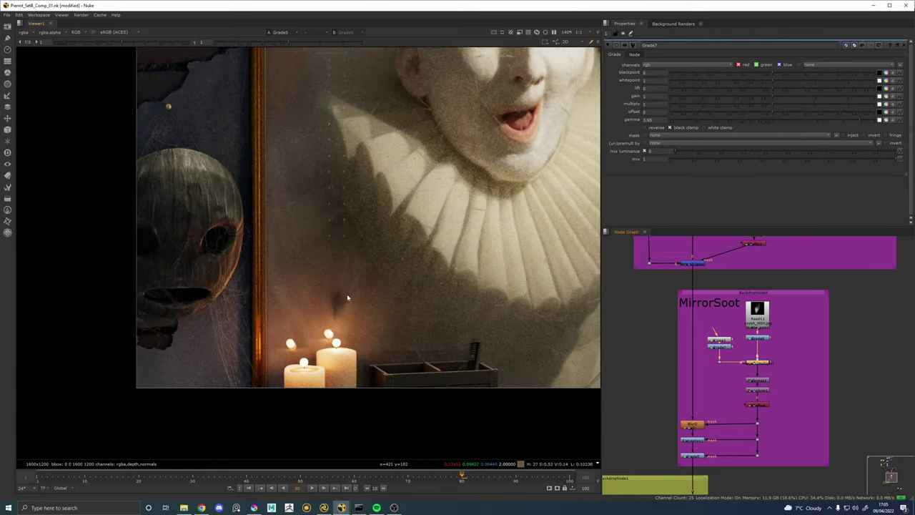
Set the multiply of Grade5 at the end of the MirrorSoot group to 0.115.
left_click(690, 456)
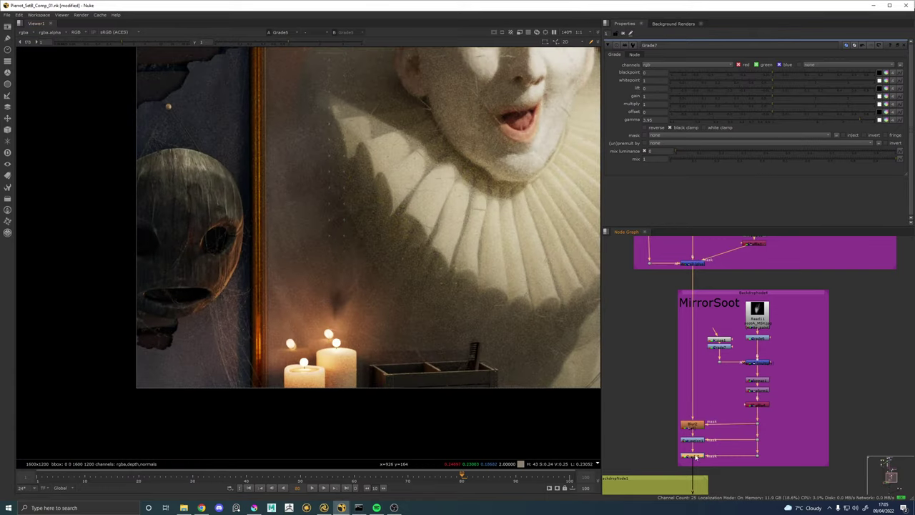
left_click_drag(676, 105, 703, 102)
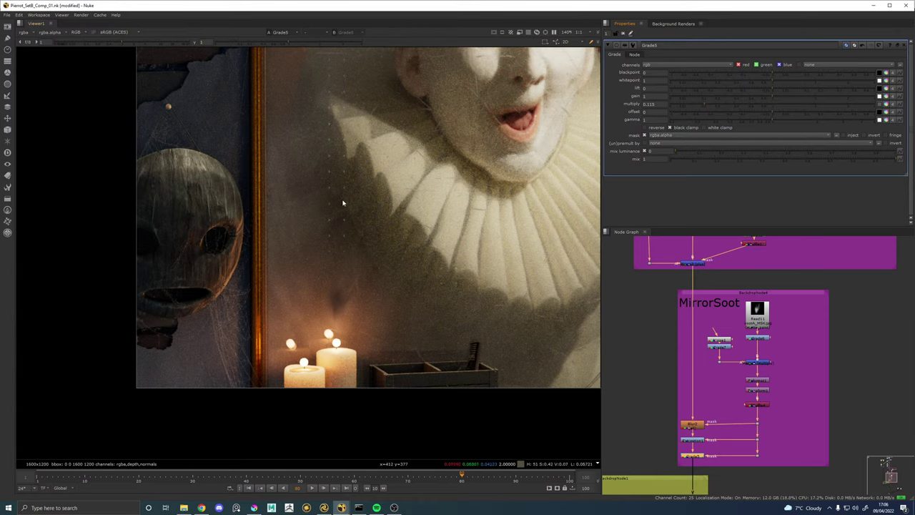
scroll(378, 271, "down", 3)
scroll(396, 273, "up", 4)
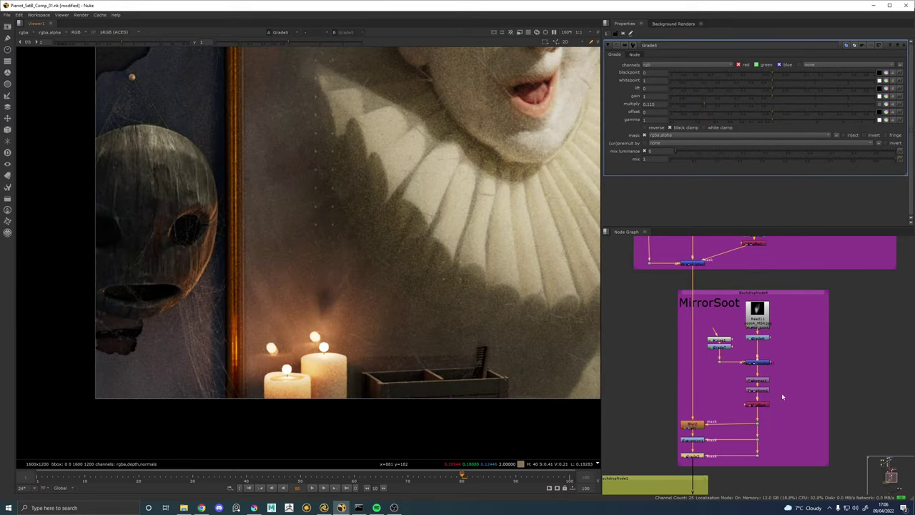
Move the Lens effects backdrop and the nodes after it further down, leaving space below MirrorSoot.
scroll(782, 396, "down", 6)
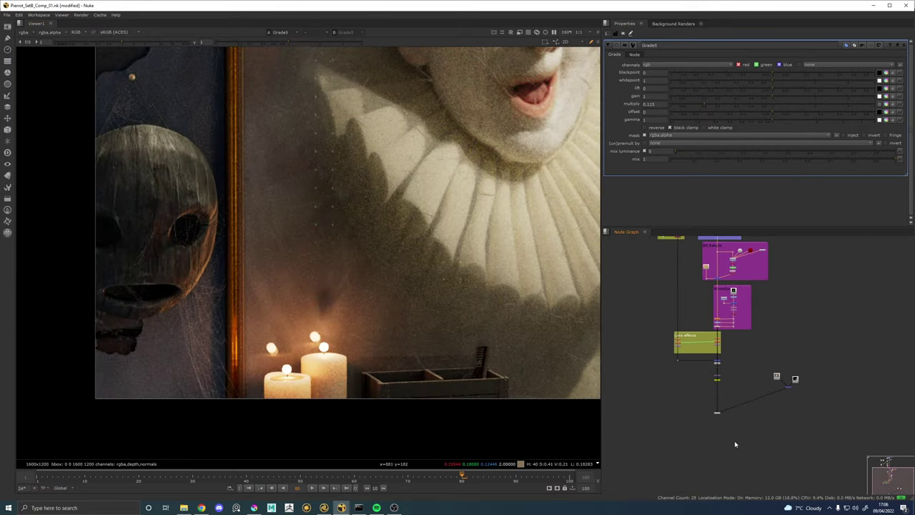
left_click_drag(733, 443, 695, 412)
scroll(695, 335, "up", 2)
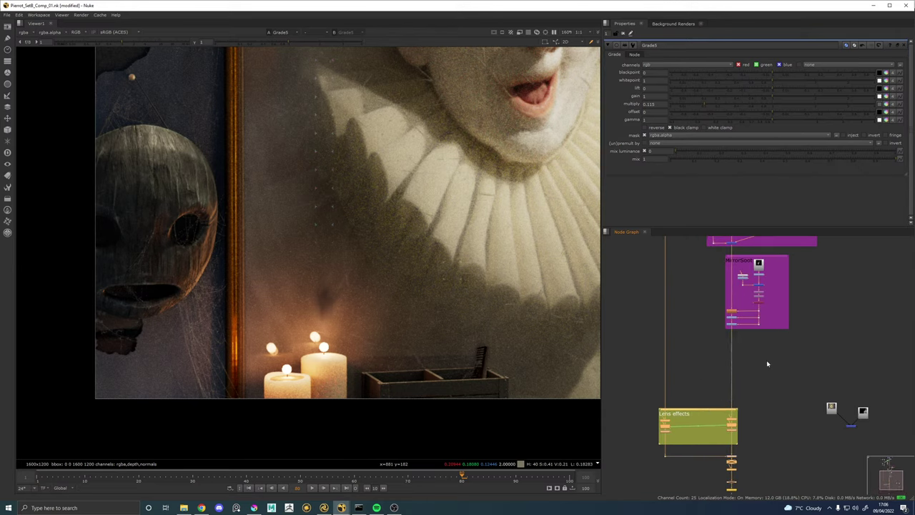
left_click_drag(776, 348, 757, 438)
Move the FG backdrop with its nodes down beside the MirrorSoot group.
scroll(764, 395, "down", 3)
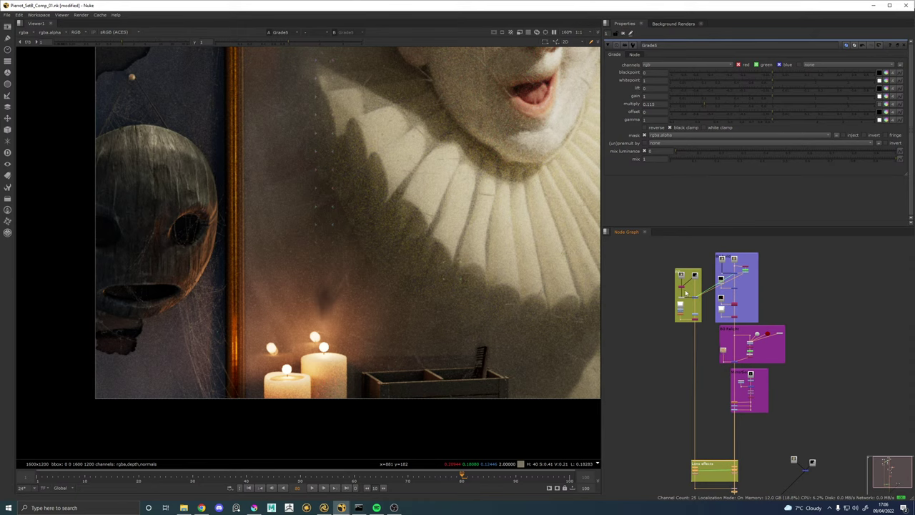
scroll(685, 286, "up", 2)
left_click_drag(683, 267, 684, 415)
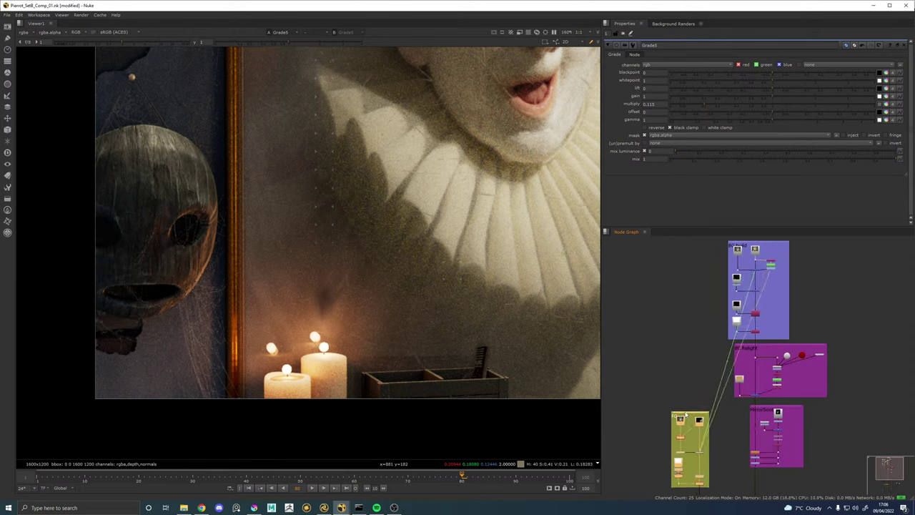
mouse_move(689, 383)
left_mouse_down()
mouse_move(679, 315)
mouse_move(678, 374)
left_mouse_up()
left_click_drag(681, 305, 665, 386)
Move the Shuffle3, Roto2 and Grade4 chain out of BG build to above it and disconnect the Shuffle's input from Read2.
scroll(742, 296, "up", 1)
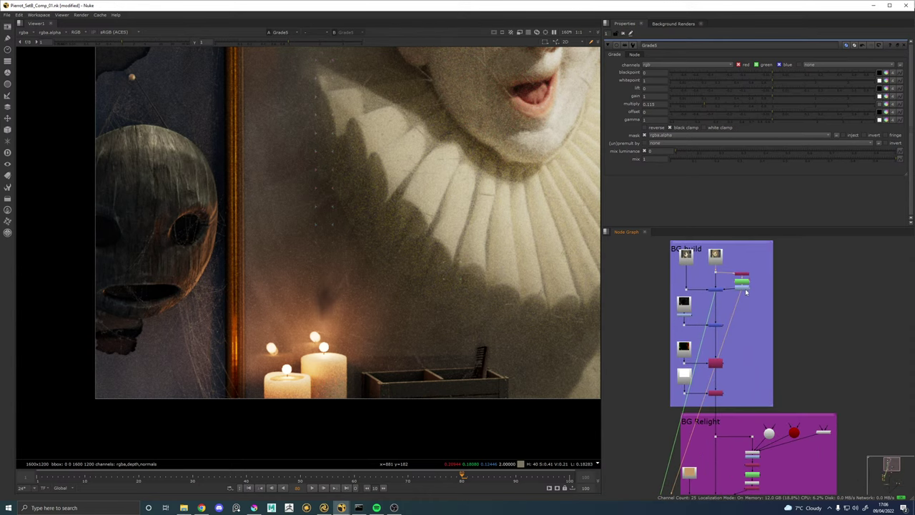
scroll(744, 291, "up", 3)
scroll(745, 271, "down", 2)
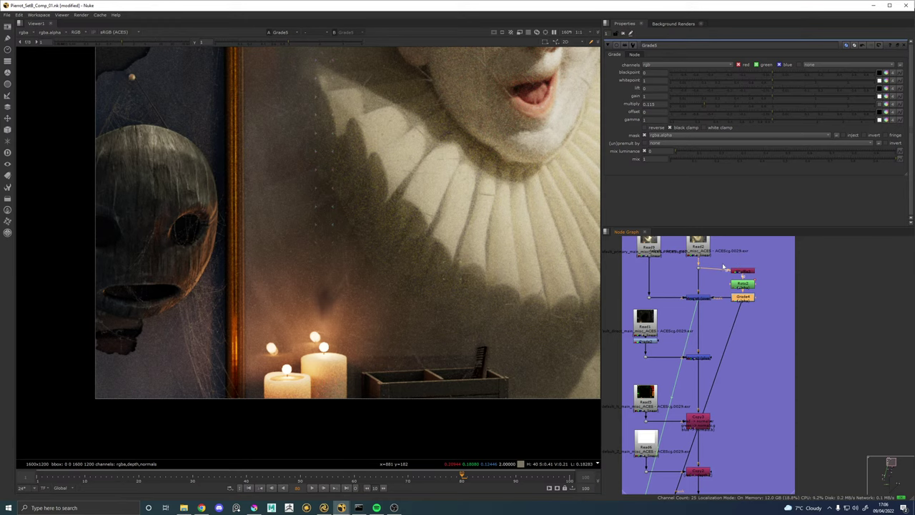
left_click_drag(723, 268, 745, 291)
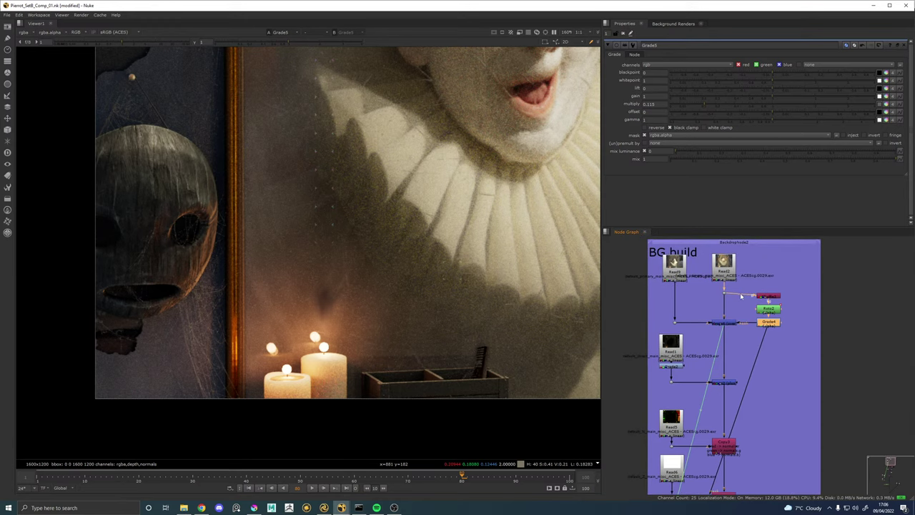
scroll(794, 324, "down", 1)
left_click_drag(792, 333, 665, 244)
left_click_drag(718, 268, 711, 287)
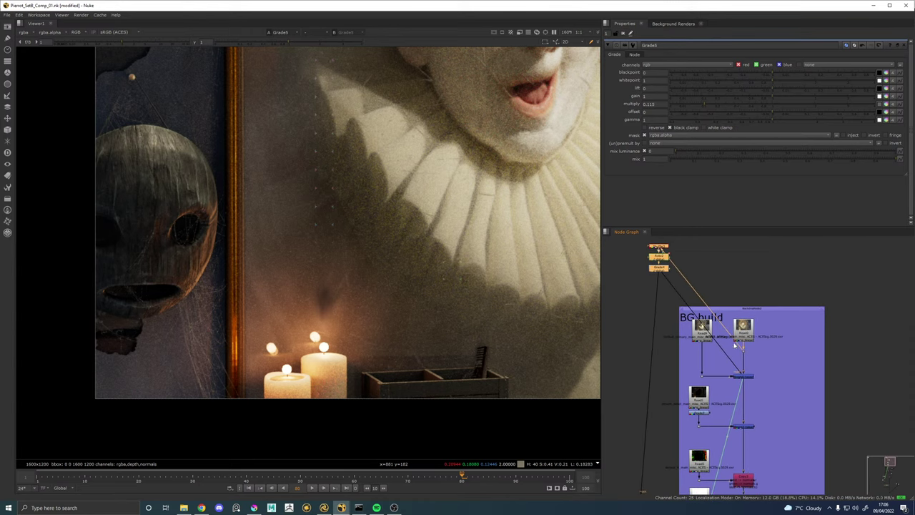
left_click(666, 248)
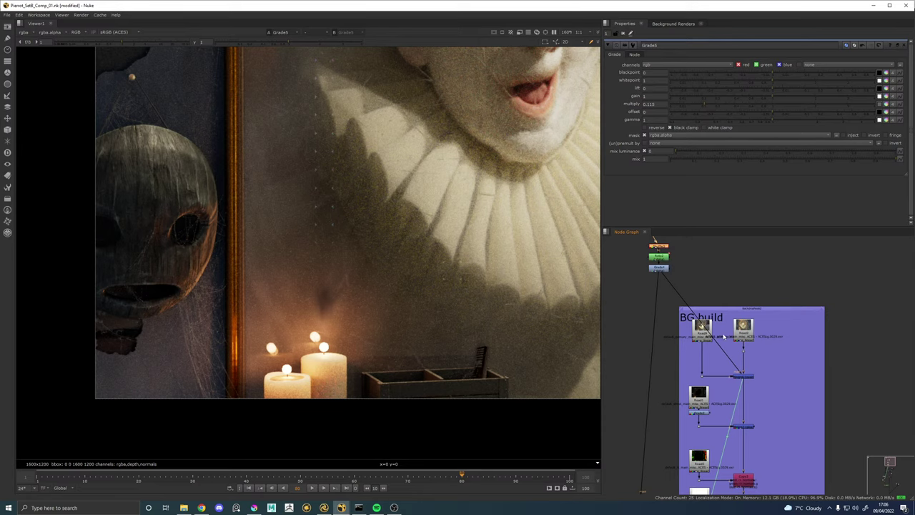
Route Grade4's connection to the BG build merge mask through two dots along the backdrop's right side.
left_click(680, 301)
left_click_drag(681, 267, 807, 335)
left_click_drag(691, 422, 708, 315)
scroll(707, 315, "down", 3)
scroll(692, 348, "down", 3)
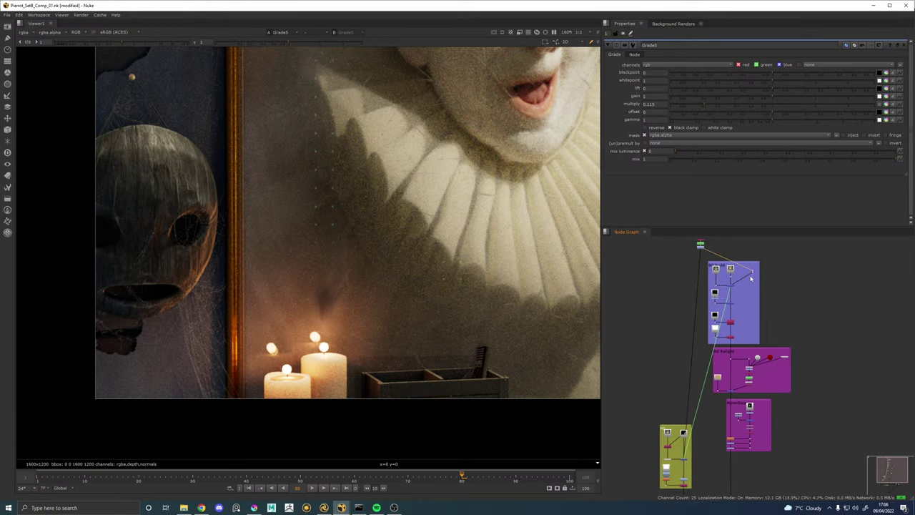
scroll(750, 279, "up", 6)
left_click_drag(760, 267, 769, 382)
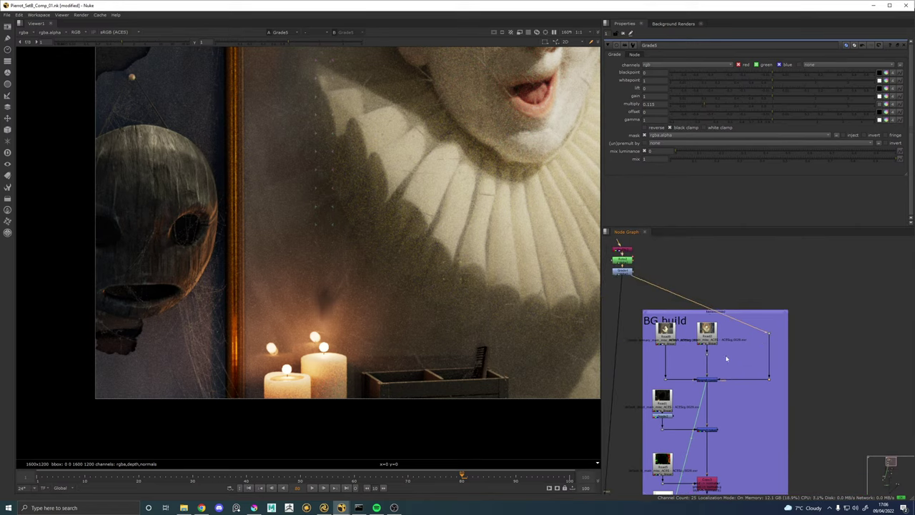
Route Grade4's connection to the FG merge through a dot beside the FG backdrop and align the mask chain above that line.
scroll(726, 358, "down", 3)
left_click_drag(670, 398, 686, 268)
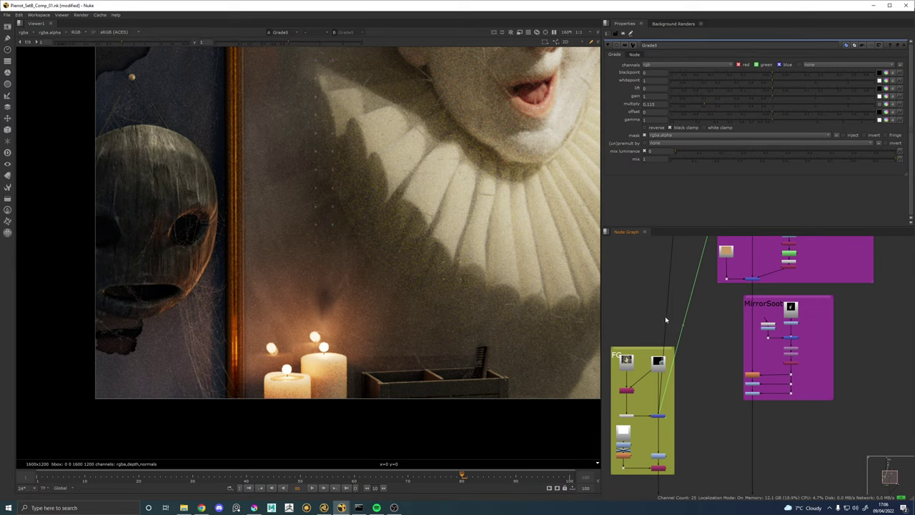
left_click_drag(666, 327, 684, 415)
scroll(706, 340, "down", 2)
scroll(706, 340, "down", 1)
left_click_drag(710, 325, 712, 474)
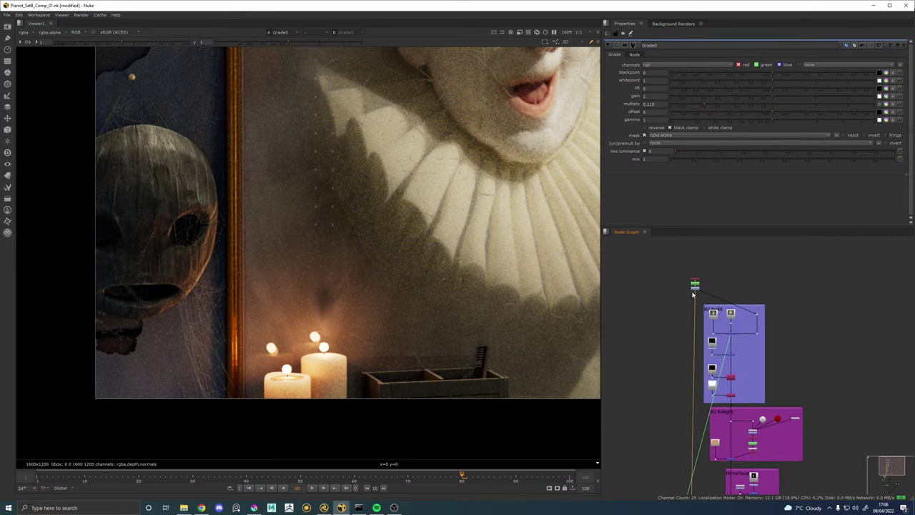
scroll(693, 294, "up", 2)
left_click_drag(673, 253, 690, 273)
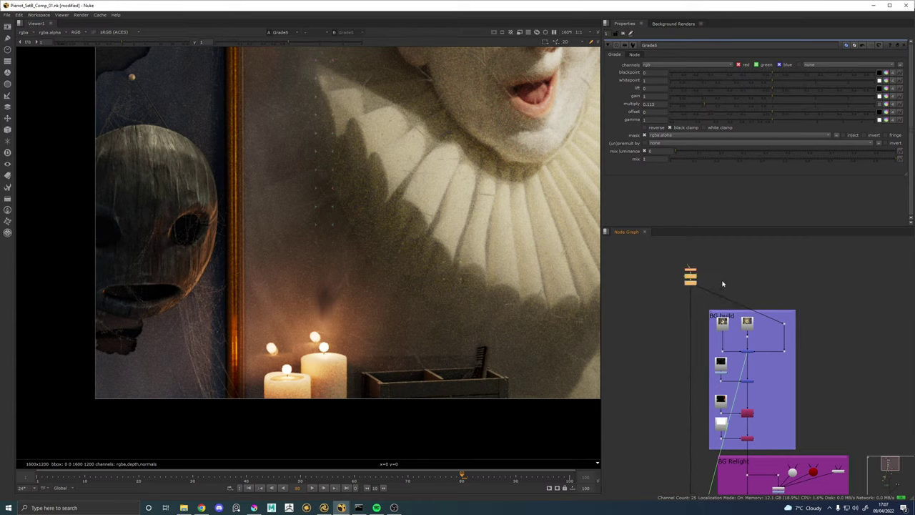
Create a backdrop around the Shuffle3, Roto2 and Grade4 nodes.
left_click_drag(637, 240, 729, 298)
key("Tab")
type("bl")
key("Return")
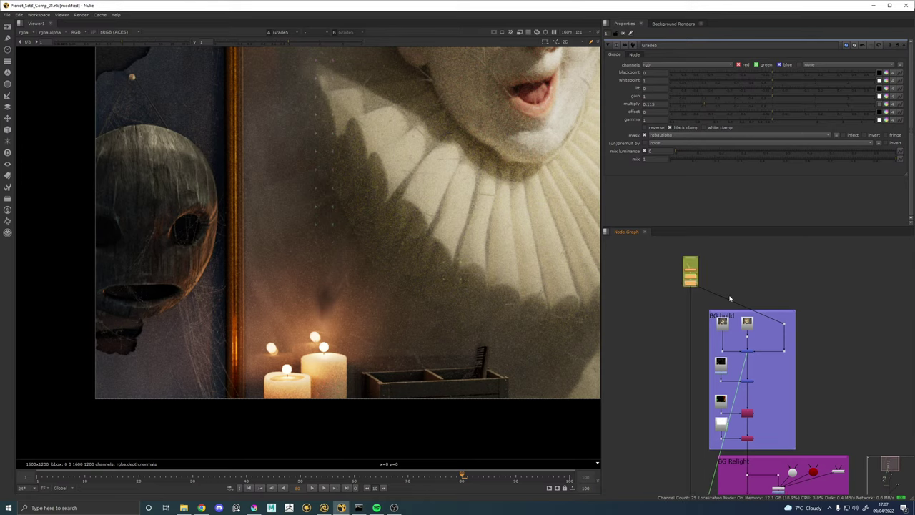
Widen the new backdrop on both sides and shift the three mask nodes slightly down inside it.
scroll(686, 268, "up", 3)
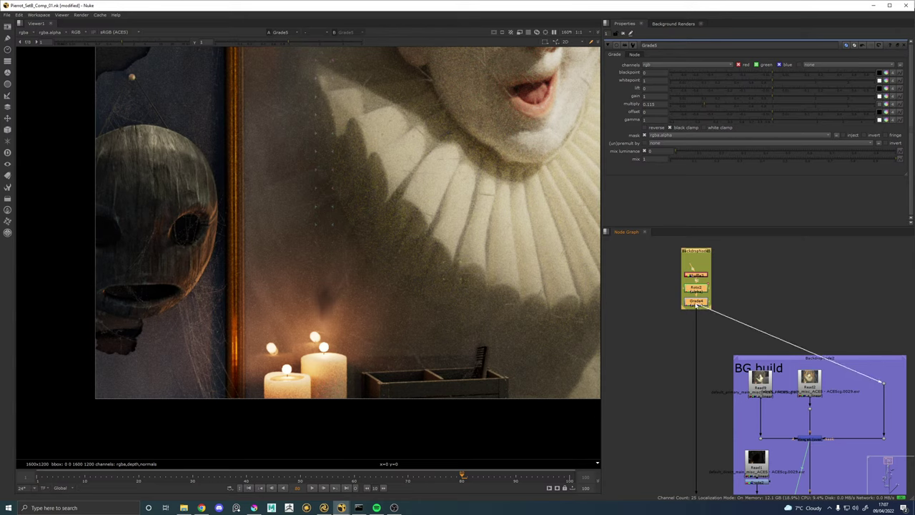
scroll(711, 310, "up", 4)
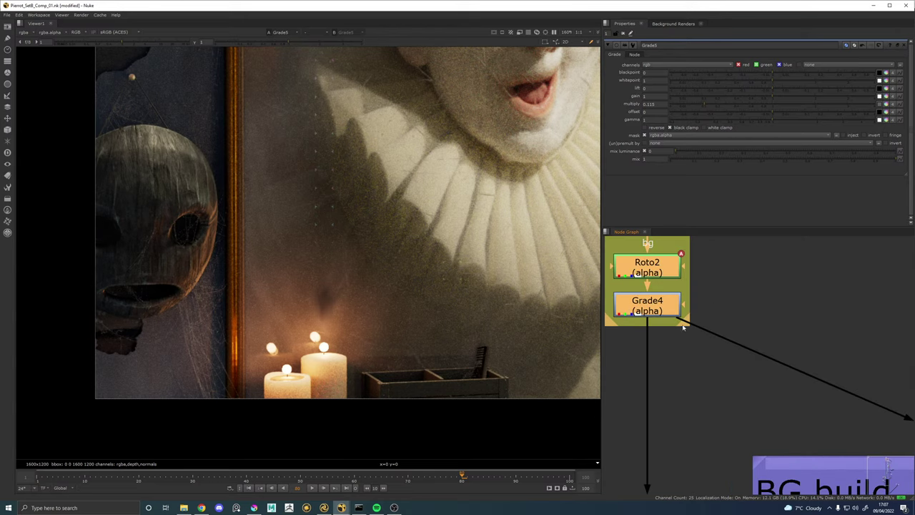
scroll(651, 328, "down", 3)
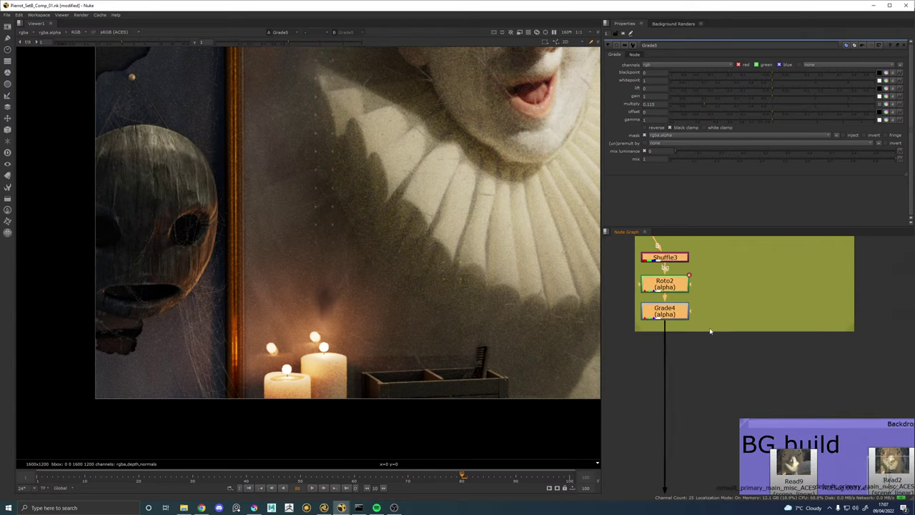
left_click_drag(650, 329, 548, 346)
scroll(770, 360, "down", 3)
left_click_drag(846, 384, 791, 379)
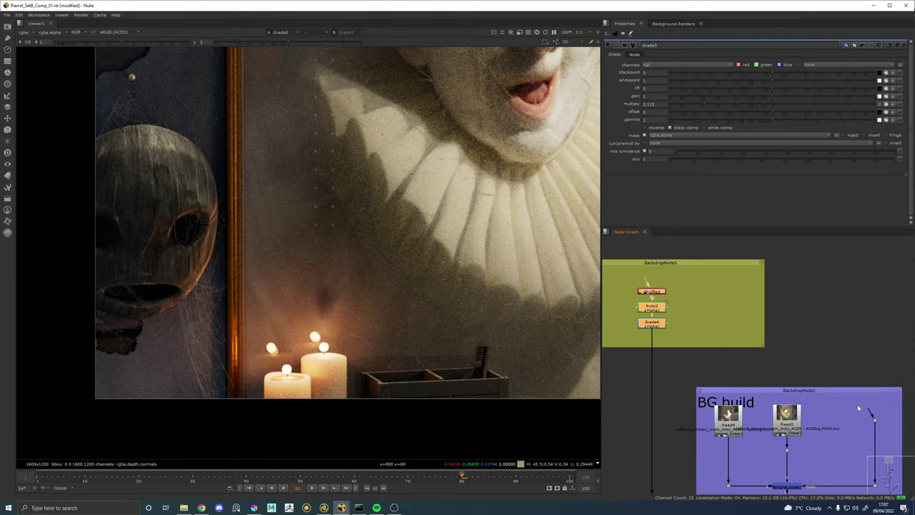
mouse_move(860, 409)
left_mouse_down()
mouse_move(655, 325)
mouse_move(791, 329)
left_mouse_up()
left_click_drag(697, 288, 783, 353)
mouse_move(751, 309)
left_mouse_down()
mouse_move(751, 328)
mouse_move(750, 319)
left_mouse_up()
Label the new backdrop "Lightrig blend mask".
double_click(747, 280)
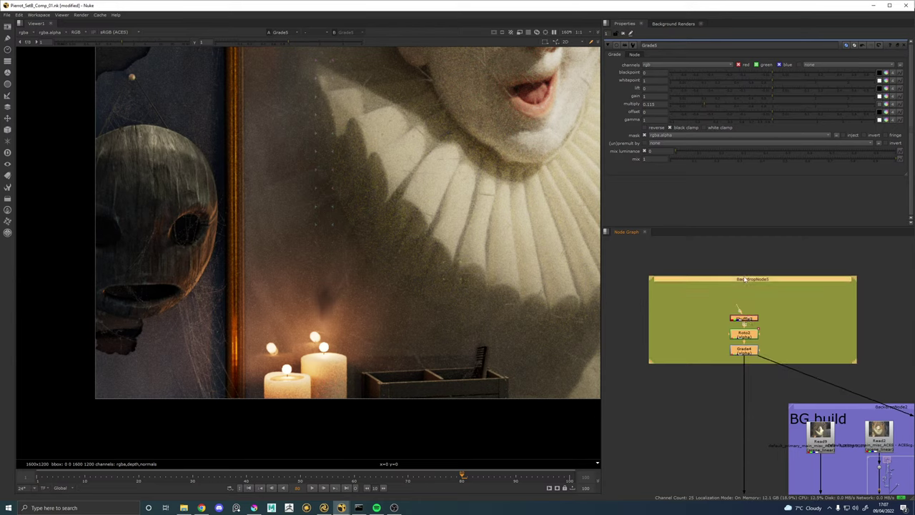
left_click(653, 64)
type("L")
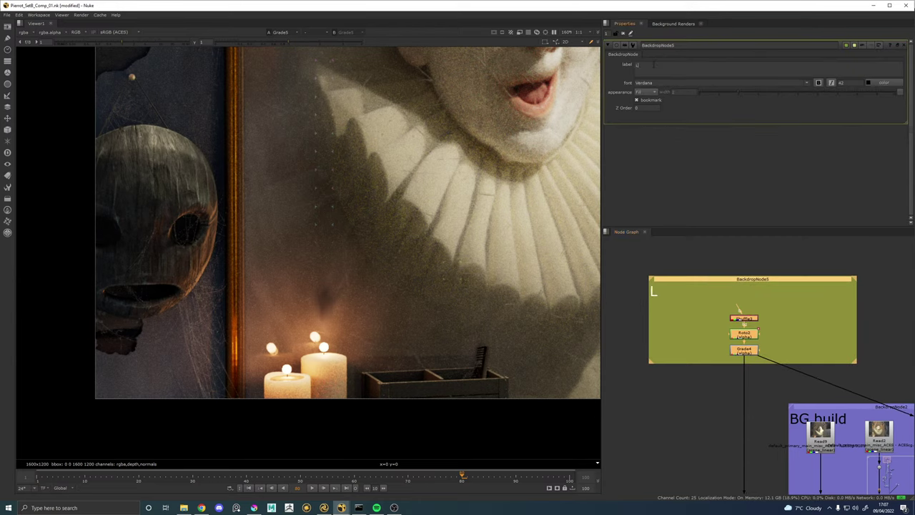
type("ightrig blend")
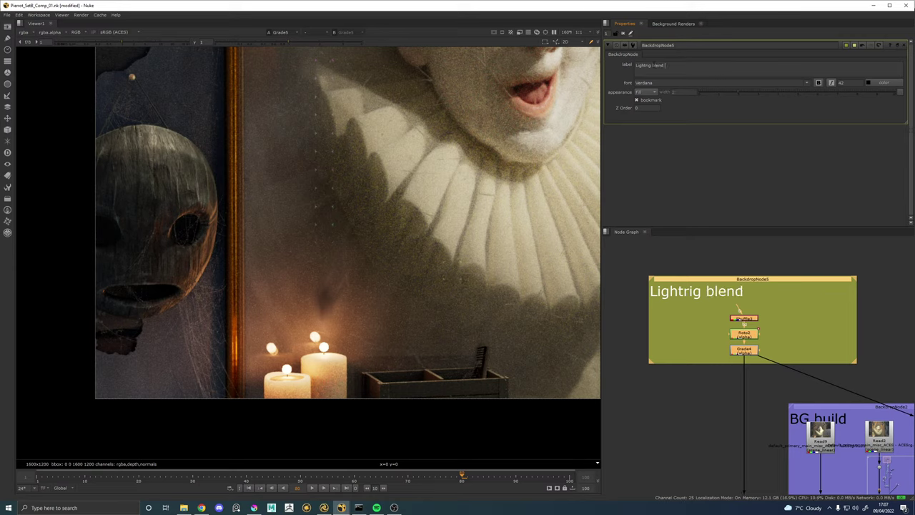
type(" mask")
left_click(699, 272)
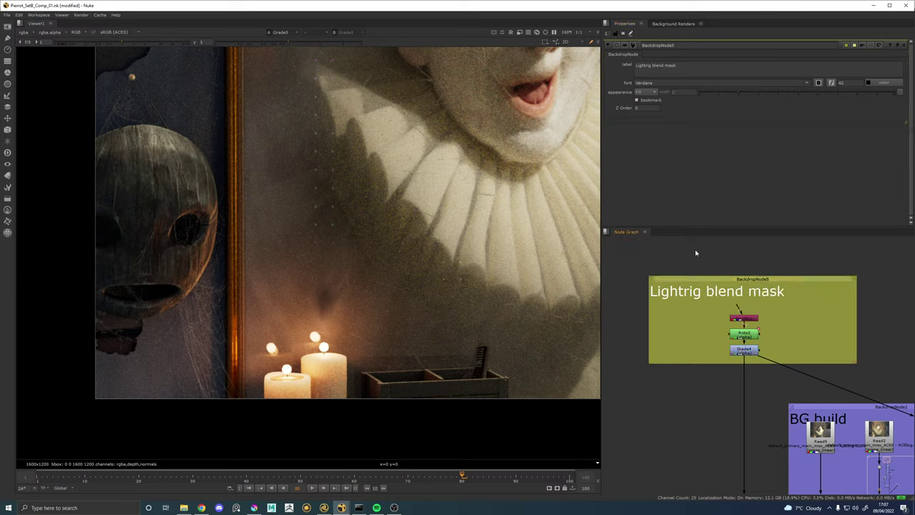
scroll(744, 286, "down", 5)
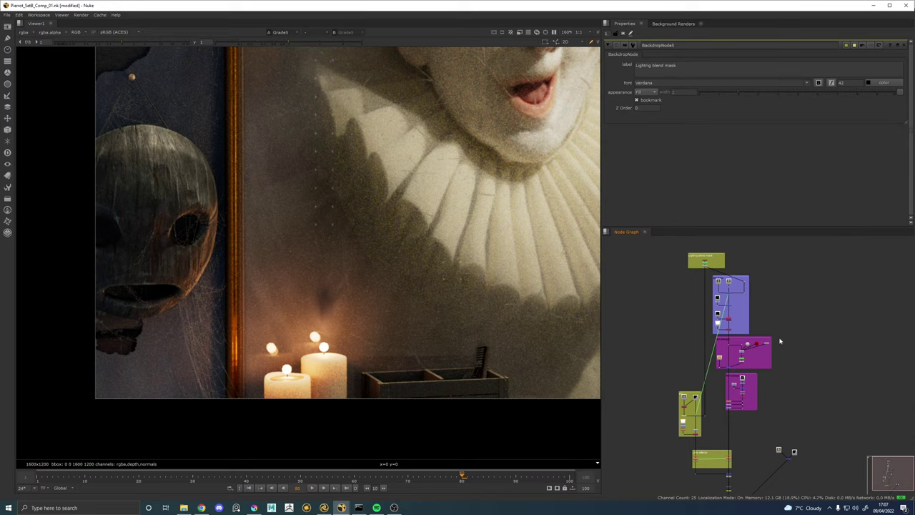
scroll(775, 363, "down", 2)
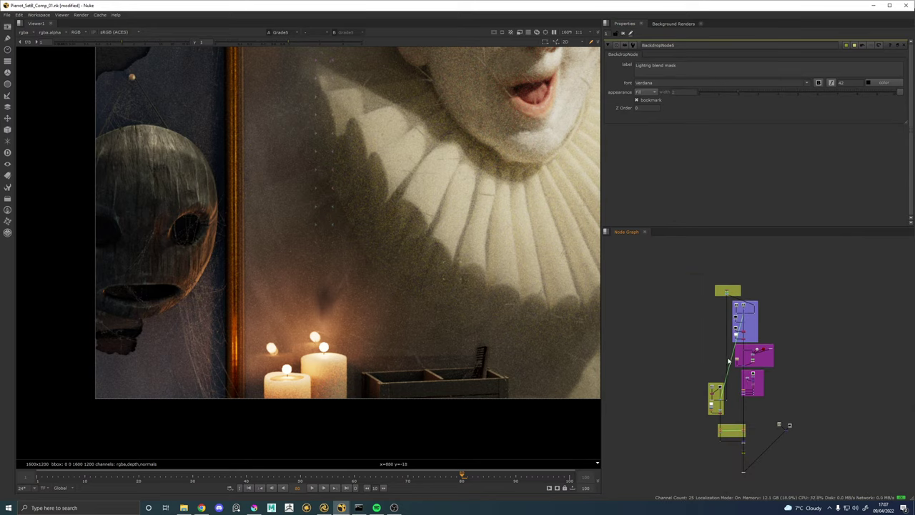
Add a Noise node in the empty space beside the main pipe, below the MirrorSoot backdrop.
scroll(751, 319, "up", 8)
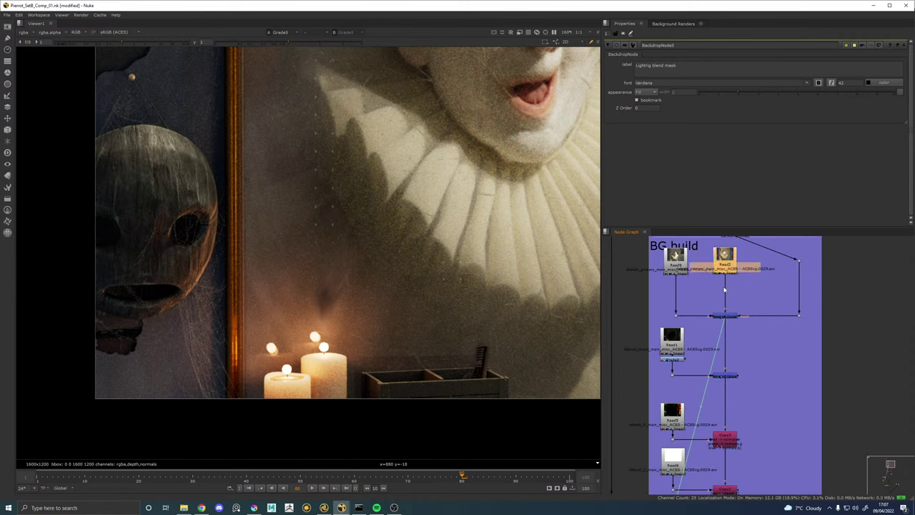
scroll(799, 375, "down", 4)
left_click_drag(759, 289, 740, 328)
scroll(747, 328, "up", 3)
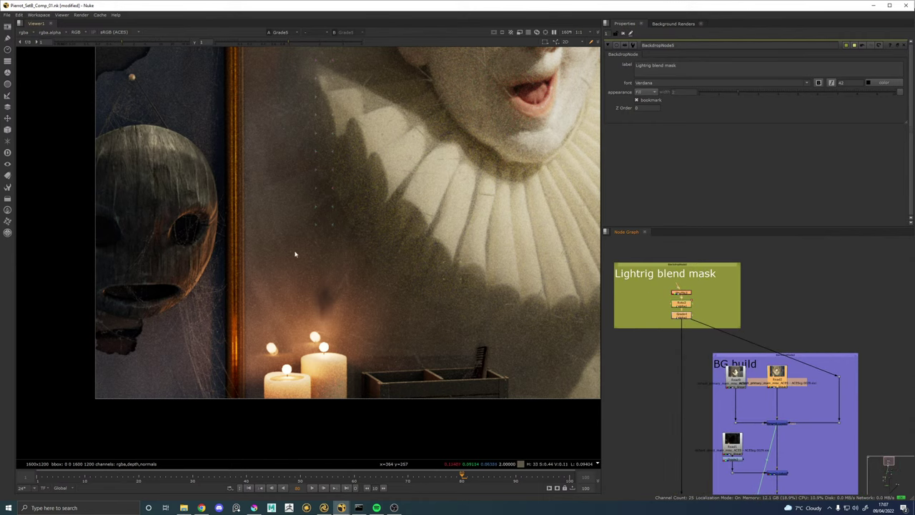
scroll(289, 293, "down", 3)
scroll(856, 393, "down", 4)
left_click_drag(846, 446, 745, 325)
key("Tab")
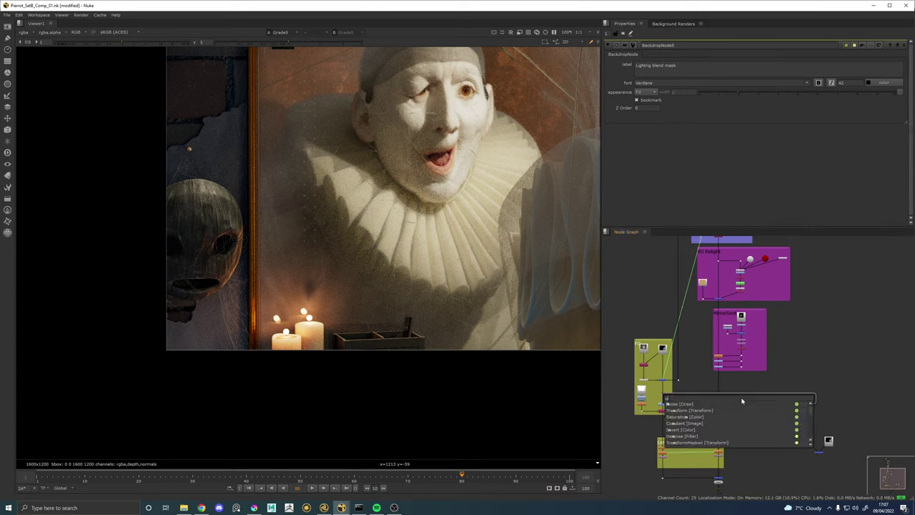
type("noise")
key("Return")
scroll(742, 401, "up", 5)
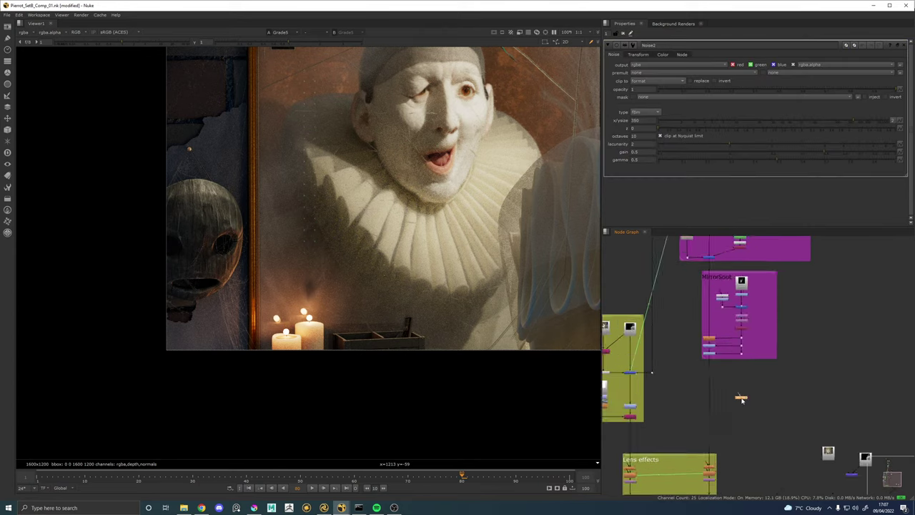
left_click_drag(742, 399, 716, 380)
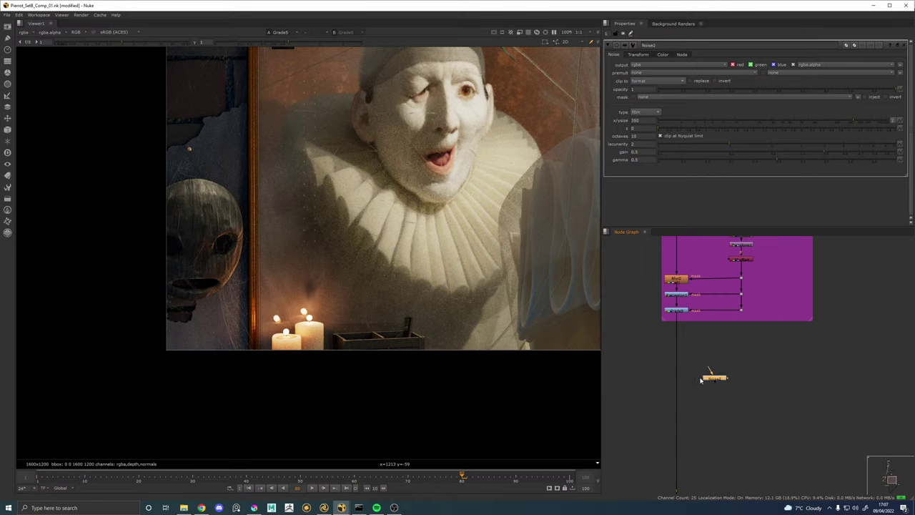
Add a Merge node and insert it into the main pipe between the MirrorSoot and Lens effects backdrops.
left_click(691, 386)
key("Tab")
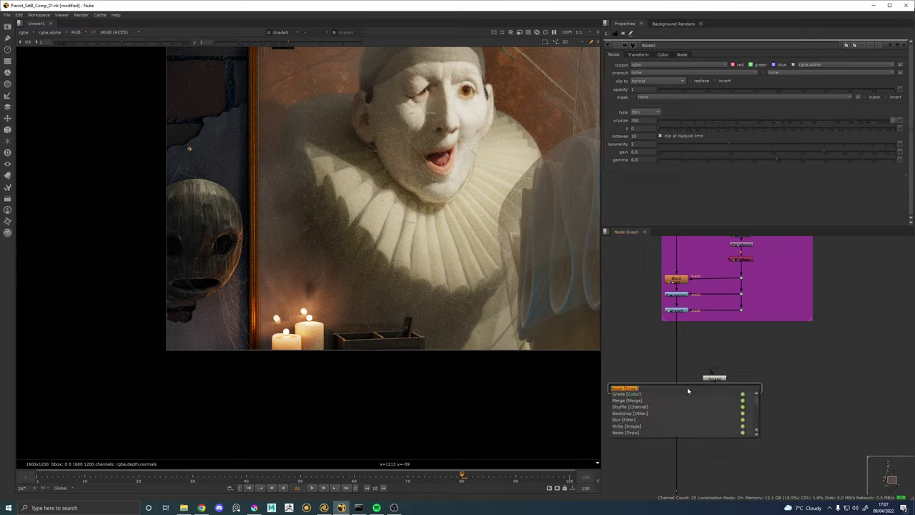
type("mer")
key("Return")
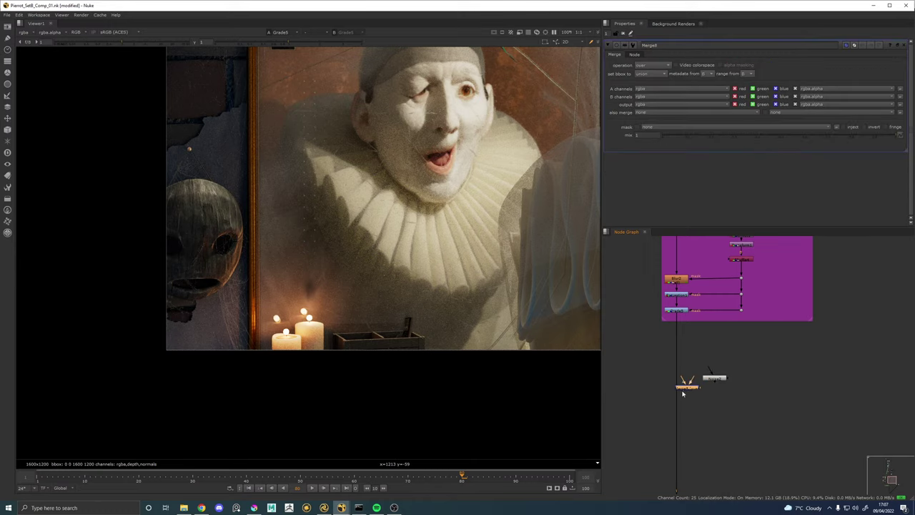
left_click_drag(683, 392, 675, 397)
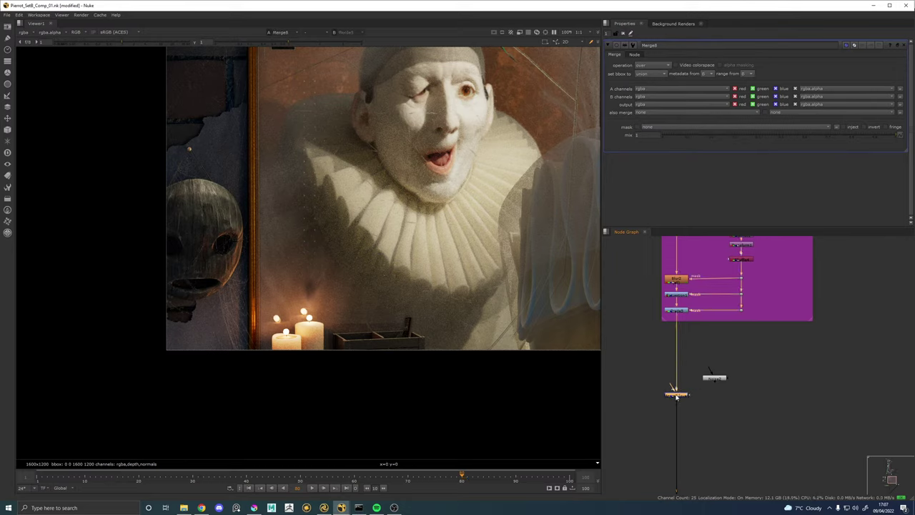
left_click(644, 376)
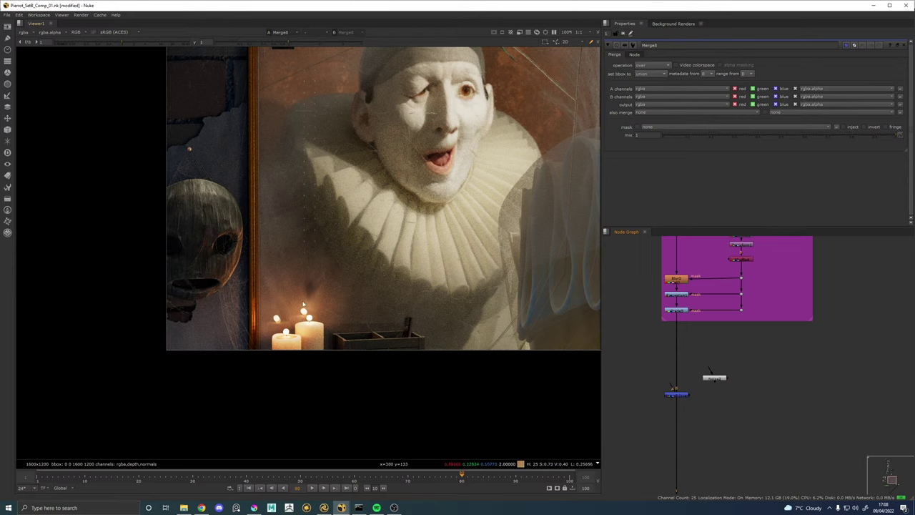
Duplicate the orange Constant from the BG relight backdrop beside the new Merge and feed it into the Merge's A input.
scroll(639, 320, "down", 5)
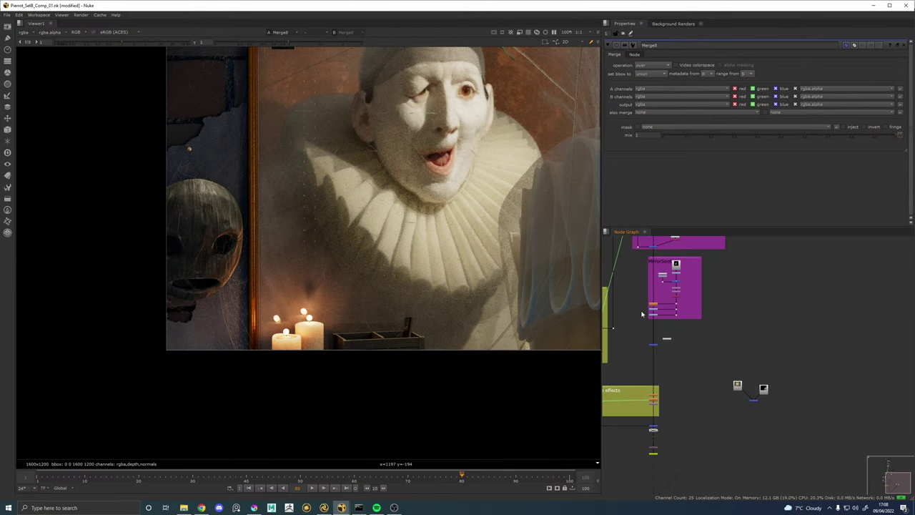
left_click_drag(642, 315, 691, 400)
scroll(688, 318, "up", 4)
left_click(692, 310)
key("ctrl+c")
scroll(693, 405, "down", 4)
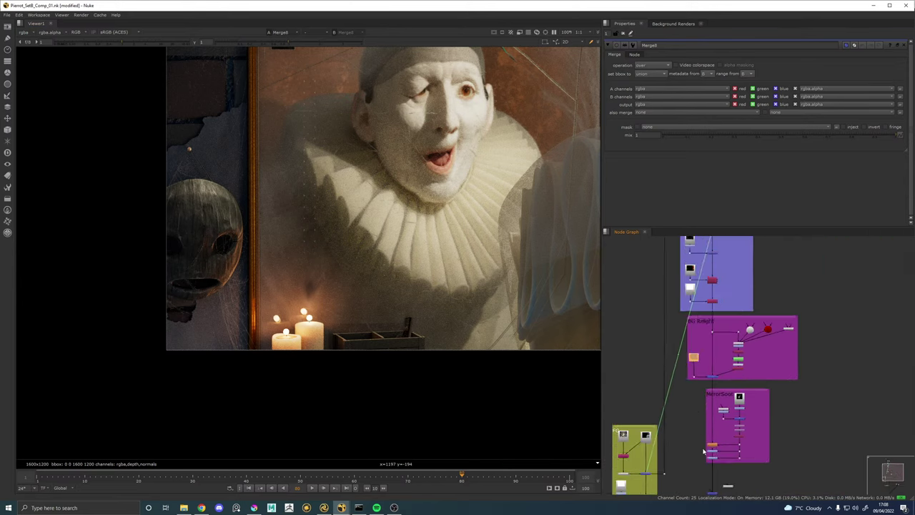
left_click_drag(705, 490, 676, 326)
scroll(682, 340, "up", 6)
left_click(671, 329)
key("ctrl+v")
double_click(681, 329)
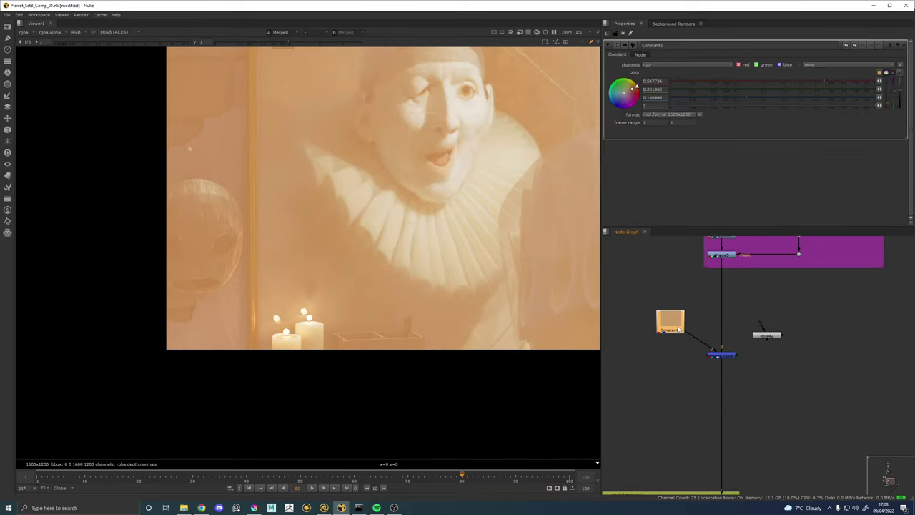
Connect the Noise node to the mask input of the new Merge.
double_click(723, 354)
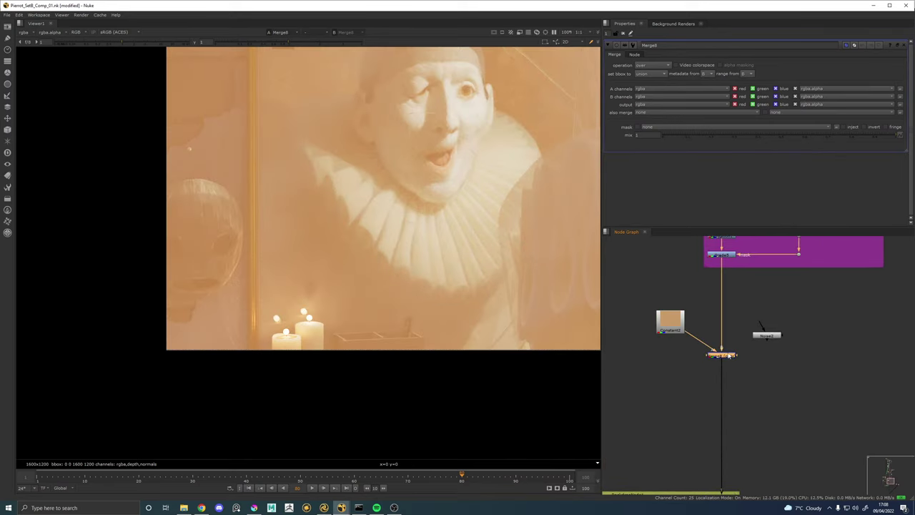
left_click(652, 65)
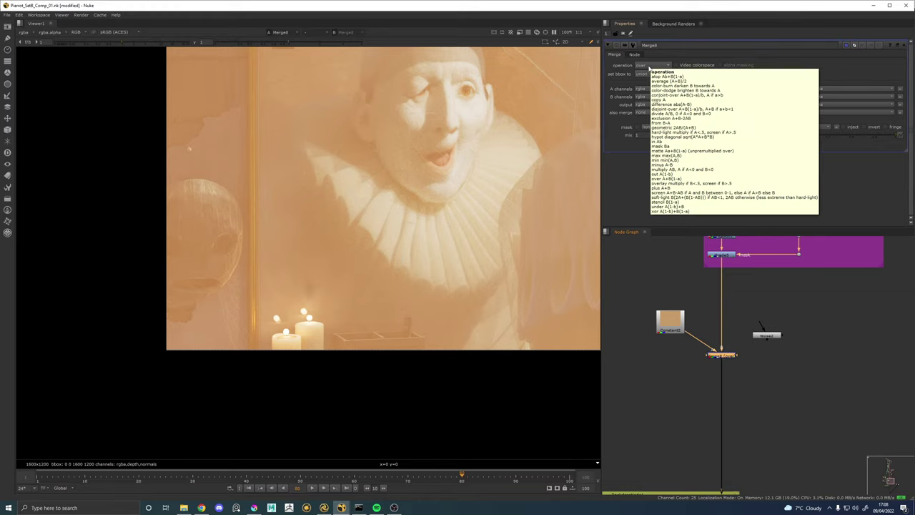
left_click(770, 354)
mouse_move(769, 335)
left_mouse_down()
mouse_move(772, 318)
mouse_move(749, 356)
mouse_move(757, 359)
mouse_move(774, 321)
left_mouse_up()
left_click(771, 323)
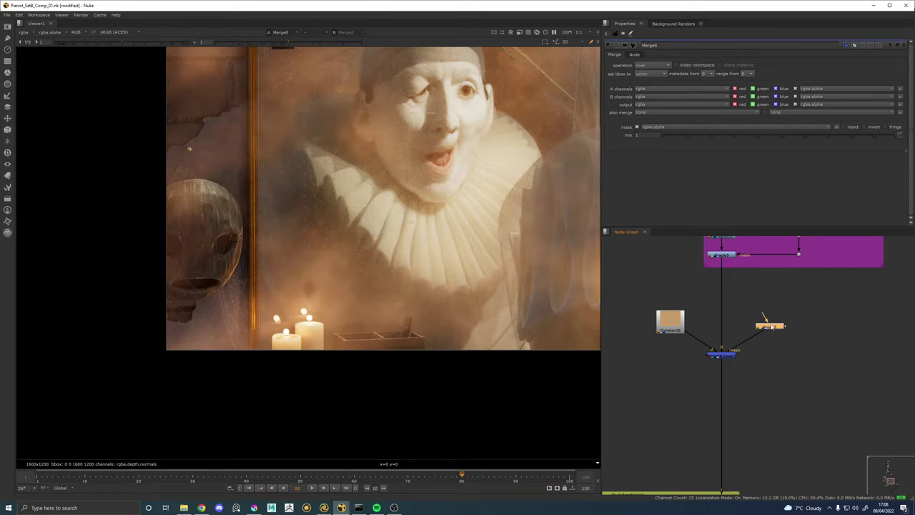
Reduce the Noise node's x/ysize to 6.2 for a fine particle pattern.
double_click(771, 325)
scroll(430, 250, "down", 3)
scroll(430, 250, "up", 3)
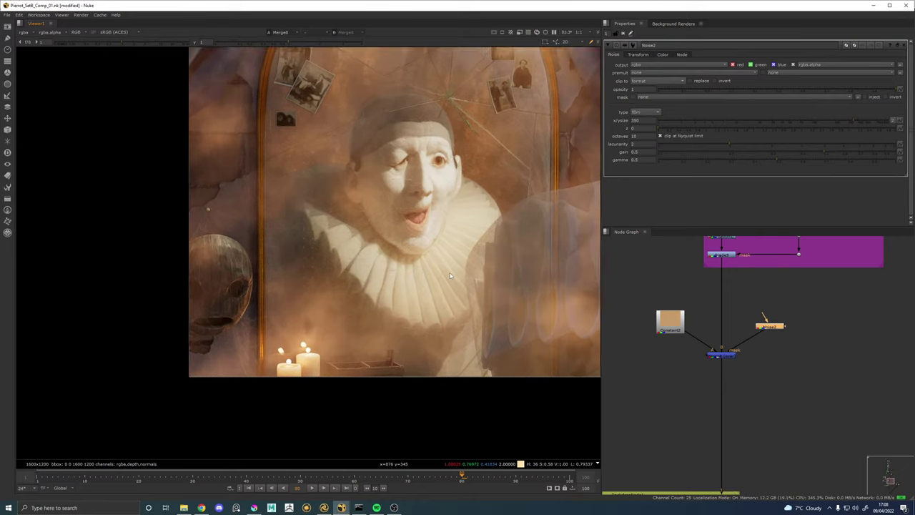
left_click_drag(387, 301, 407, 248)
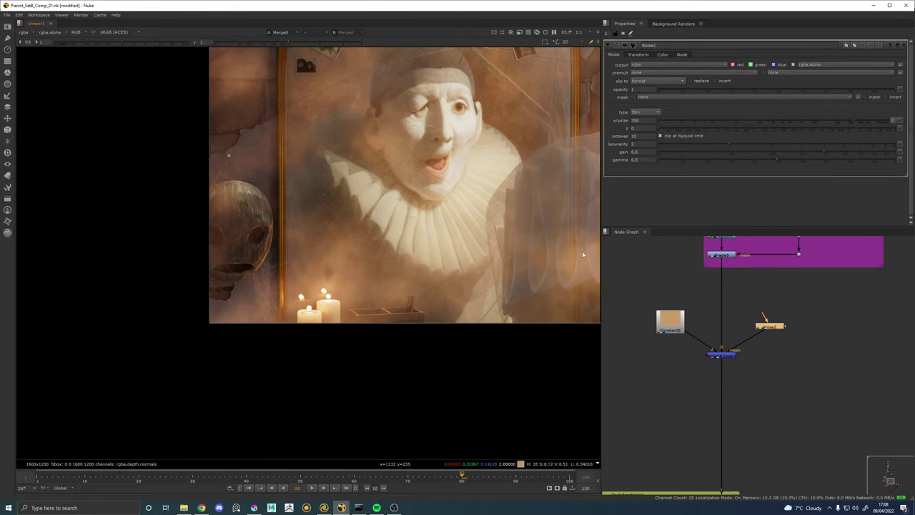
left_click_drag(774, 328, 769, 327)
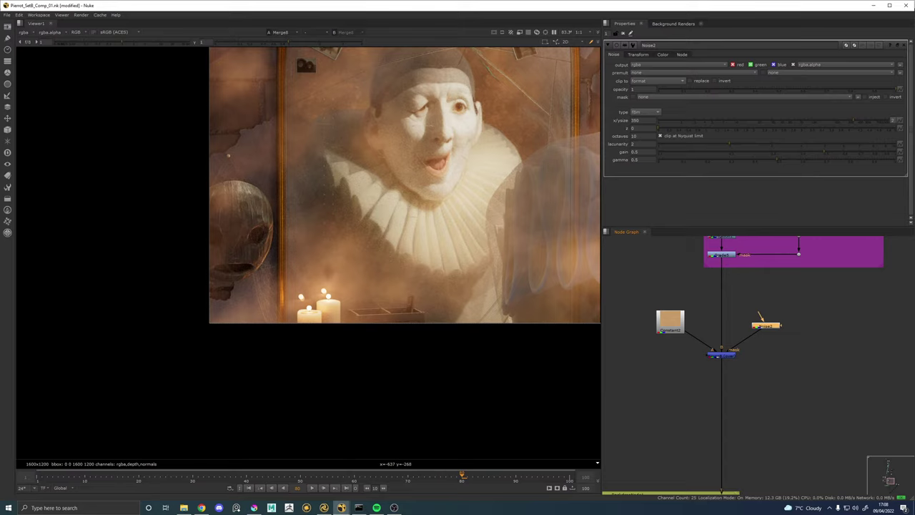
scroll(308, 218, "down", 4)
scroll(668, 335, "up", 3)
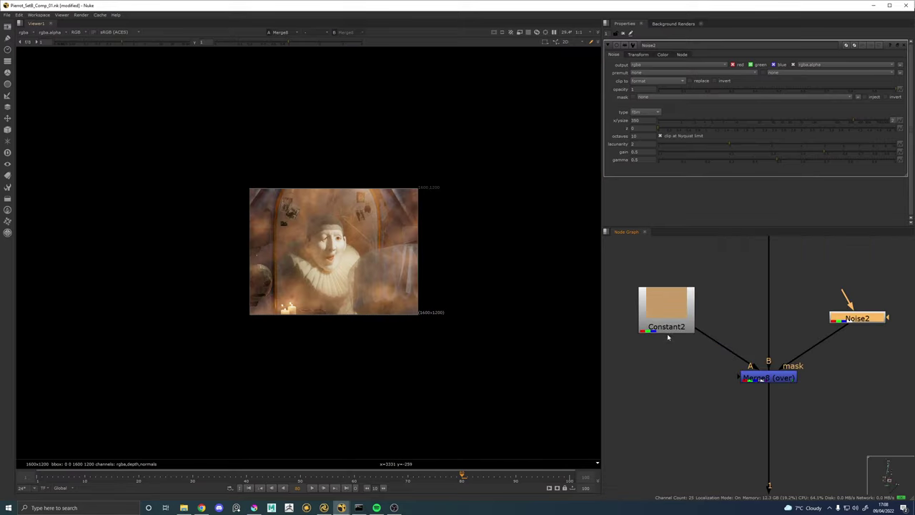
scroll(838, 394, "down", 1)
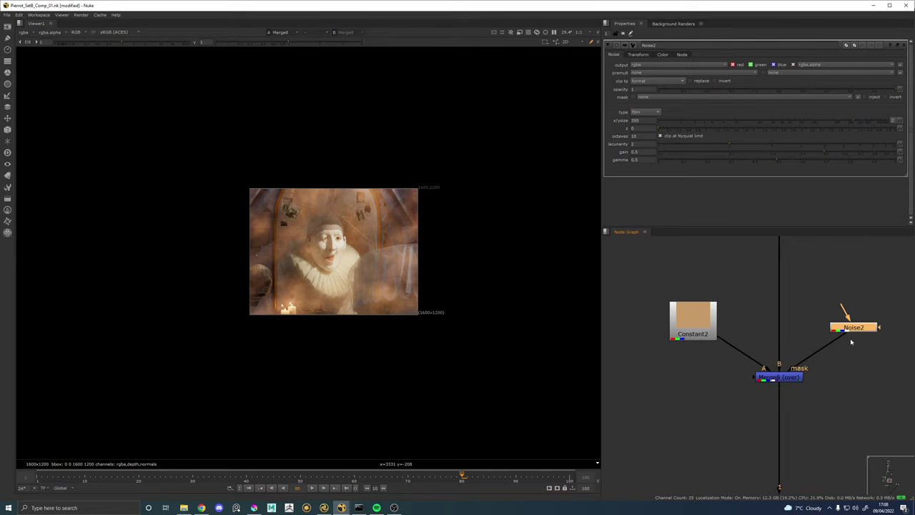
left_click_drag(664, 123, 716, 125)
scroll(279, 311, "up", 5)
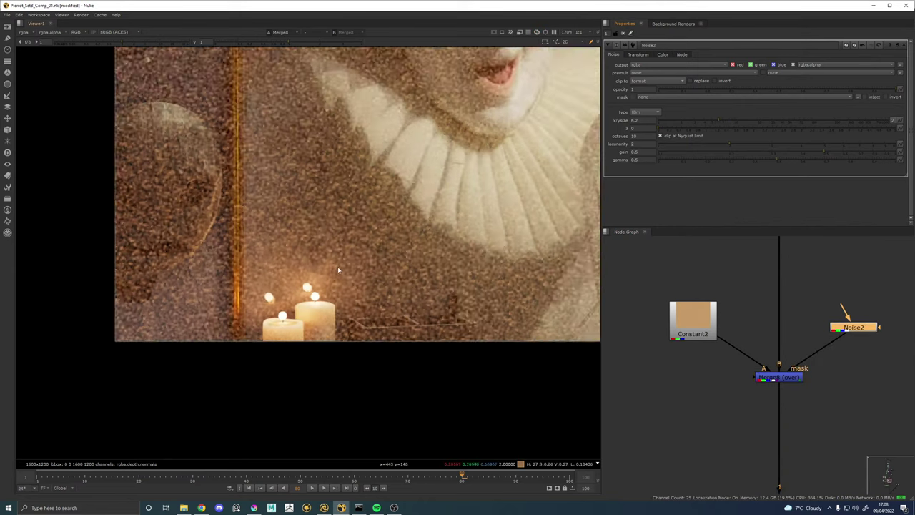
scroll(338, 270, "up", 1)
Insert a Grade node between the Noise node and the Merge's mask input.
key("Tab")
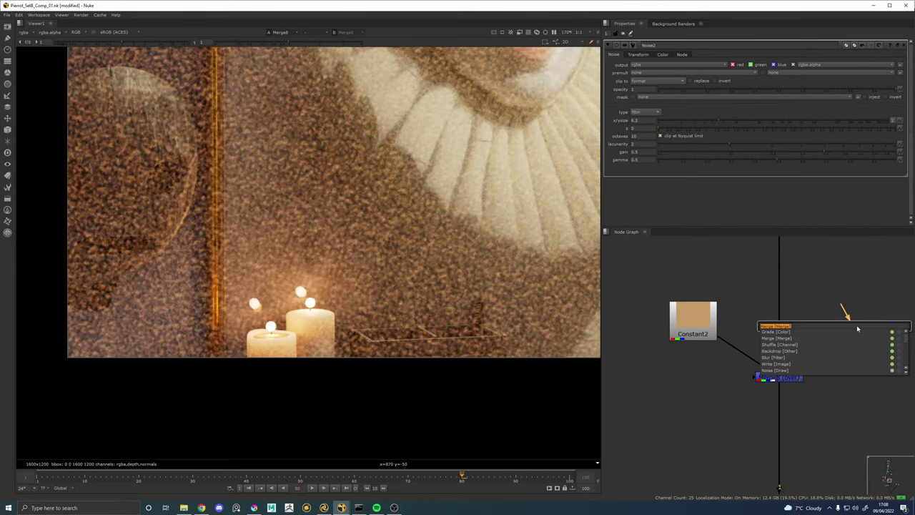
type("grad")
key("Return")
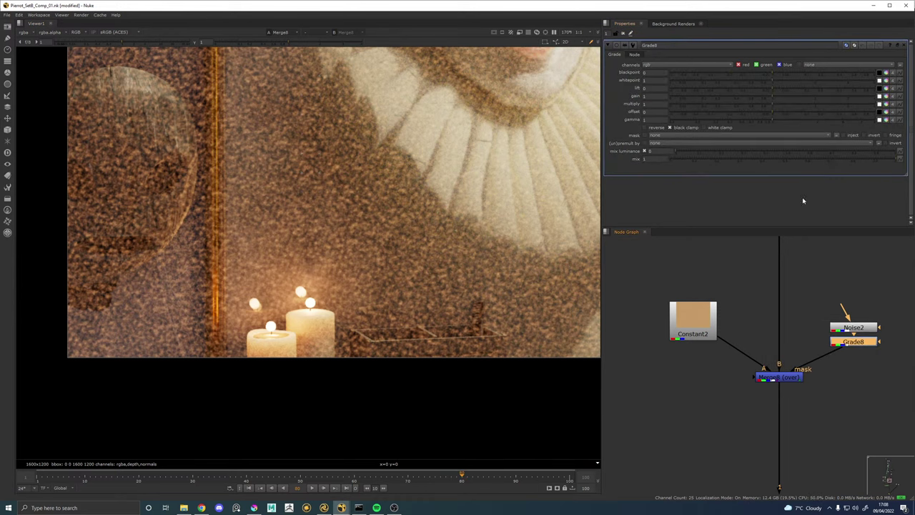
Set the new Grade's channels to rgba and raise its blackpoint to slightly below 0.65.
left_click_drag(770, 74, 834, 70)
left_click(661, 65)
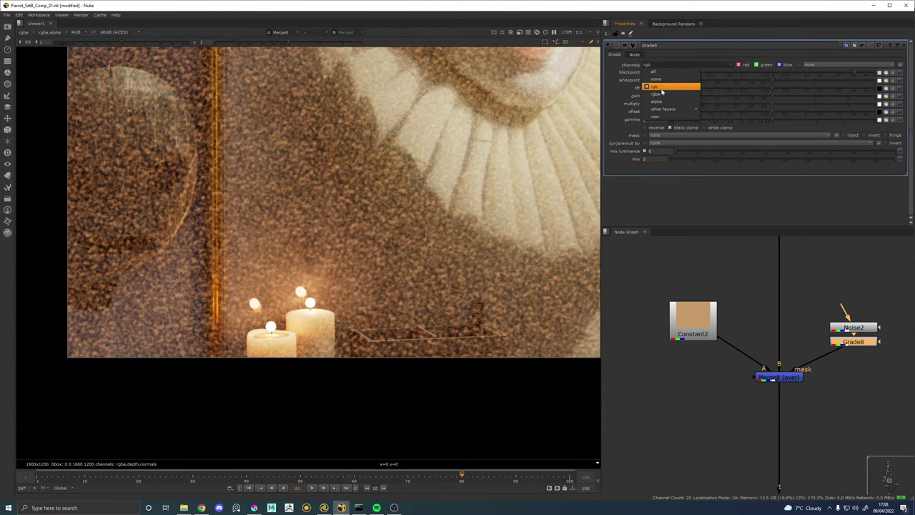
left_click(661, 94)
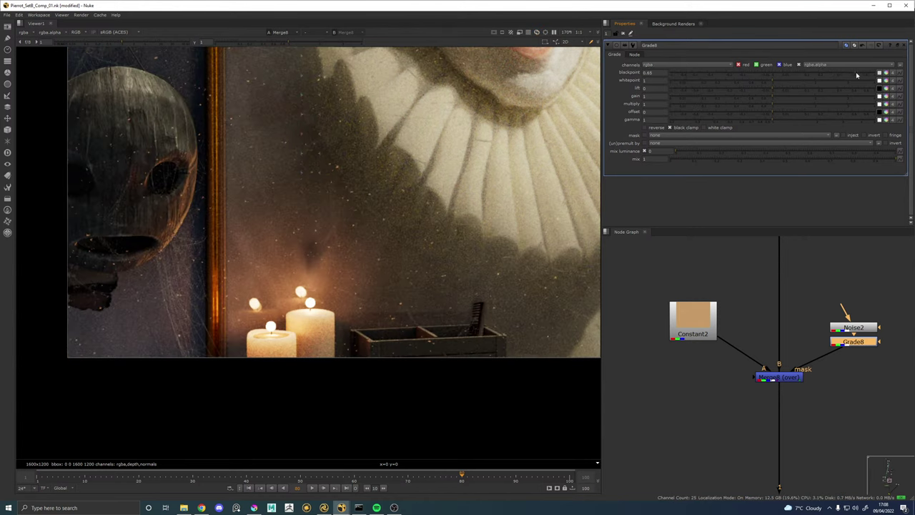
mouse_move(857, 75)
left_mouse_down()
mouse_move(837, 74)
mouse_move(849, 73)
left_mouse_up()
Route the Constant's connection to the Merge through a dot directly below the Constant.
double_click(692, 320)
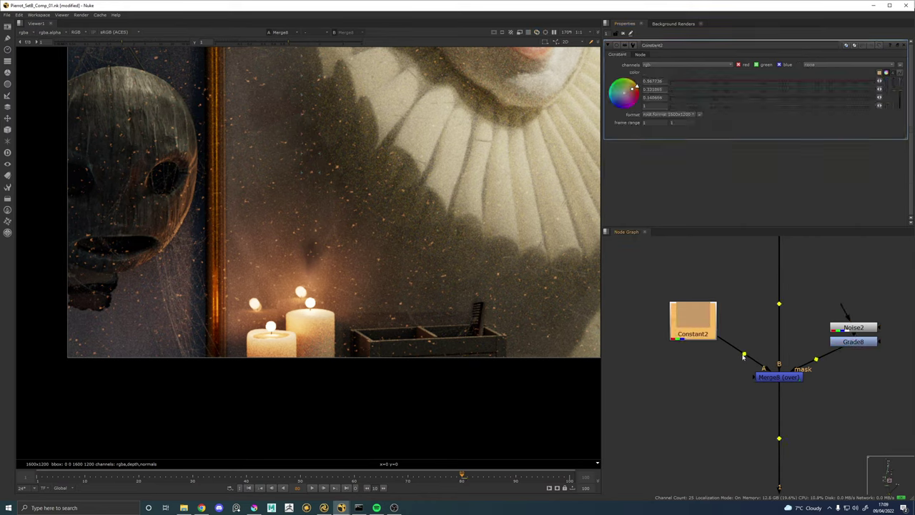
left_click_drag(743, 355, 694, 377)
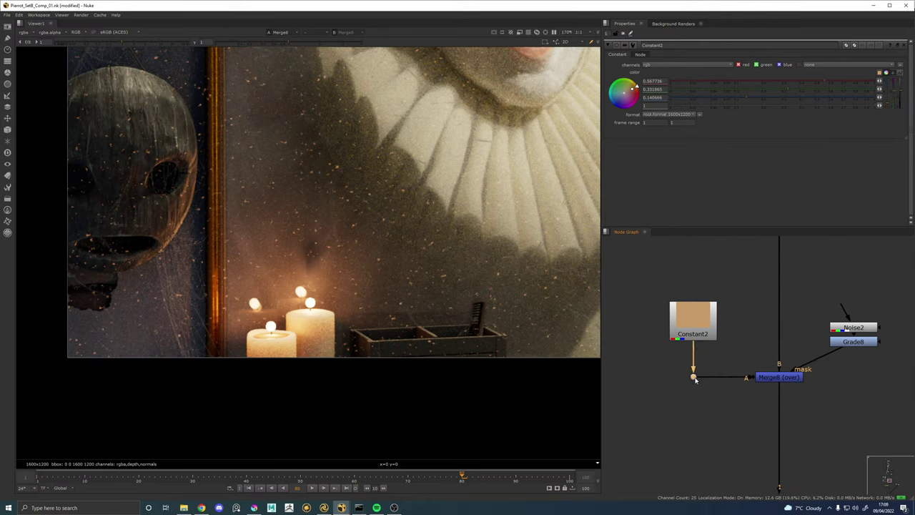
left_click(693, 332)
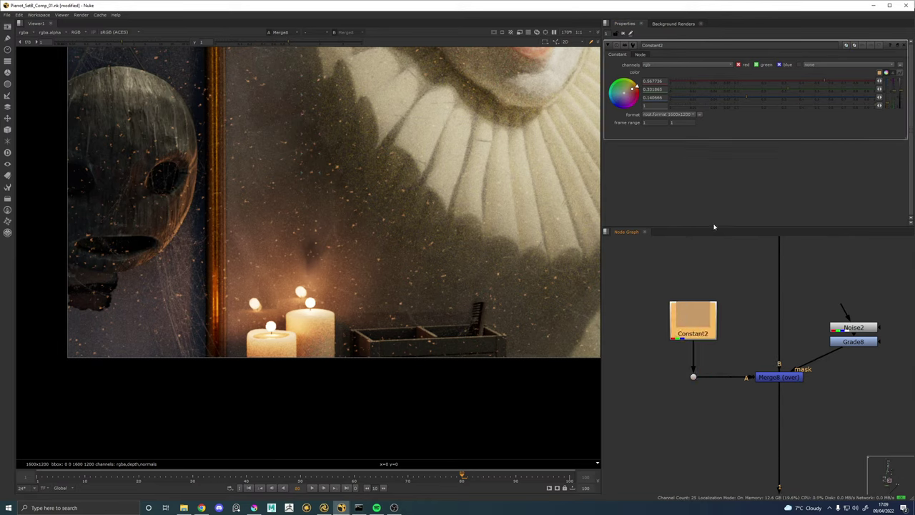
Move the Noise and Grade nodes up together and add a Roto node beside them.
left_click_drag(843, 347, 733, 347)
left_click_drag(702, 300, 797, 371)
left_click_drag(755, 331, 752, 292)
left_click(796, 351)
key("Tab")
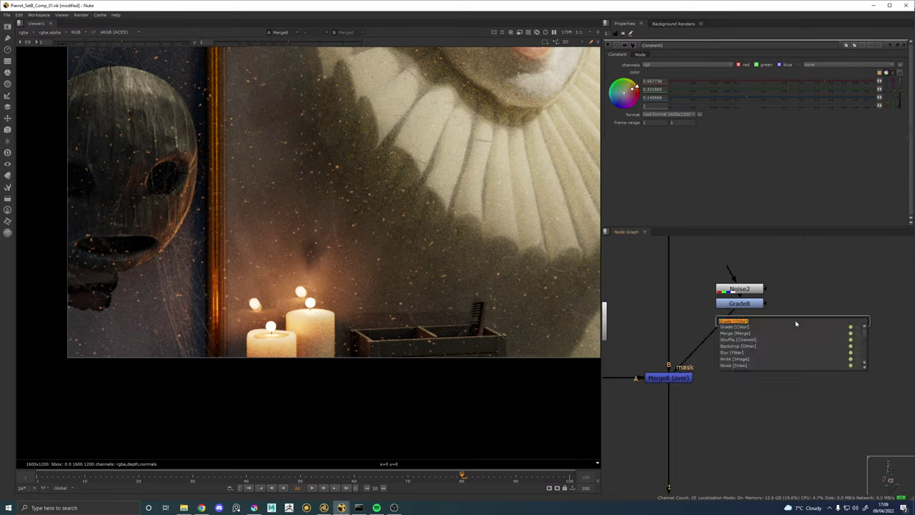
type("roto")
key("Return")
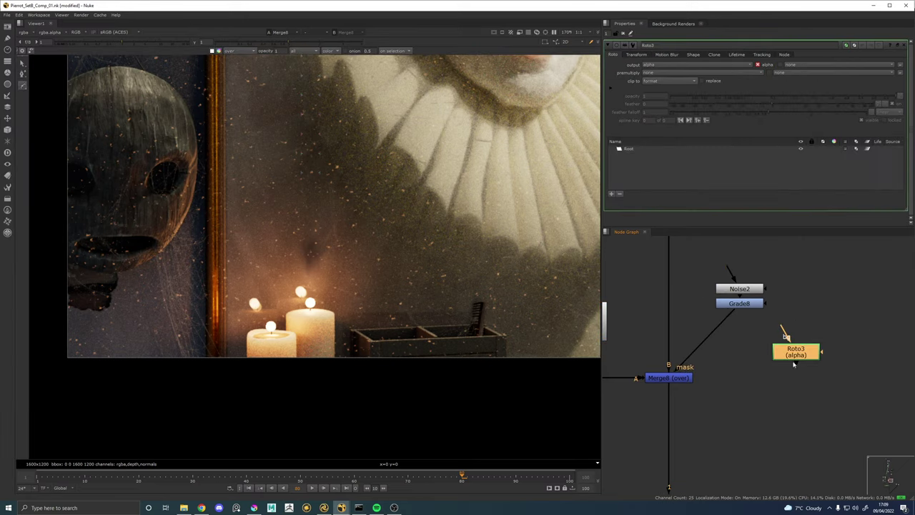
left_click_drag(794, 365, 840, 306)
Add a Merge below the Grade in the mask branch, with the Roto as its A input routed through a dot.
left_click(736, 304)
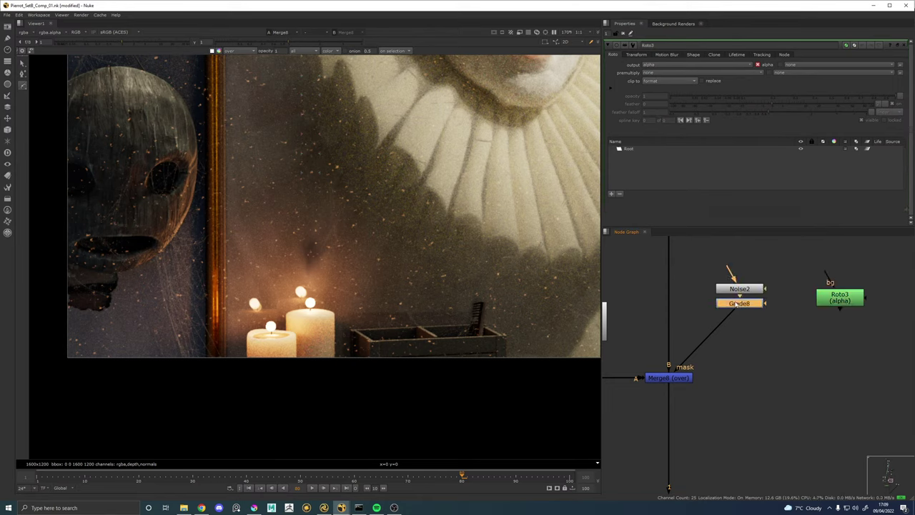
key("Tab")
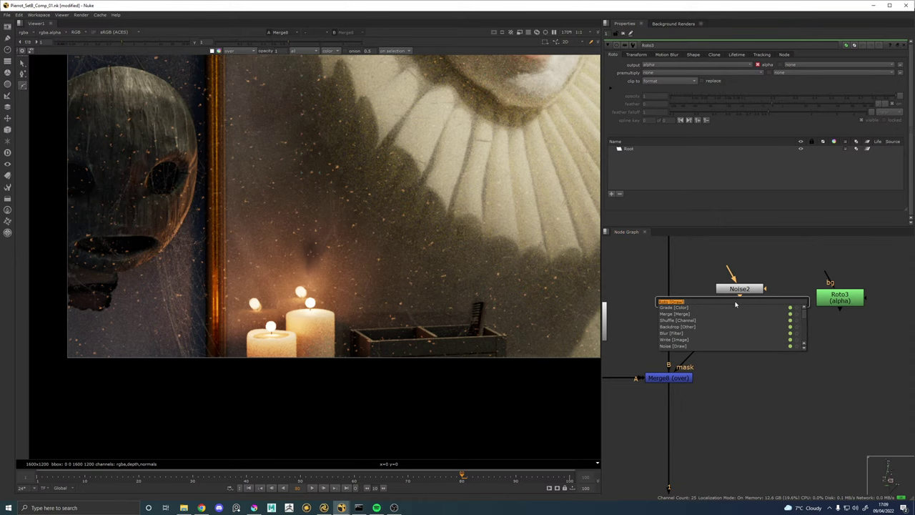
type("mer")
key("Return")
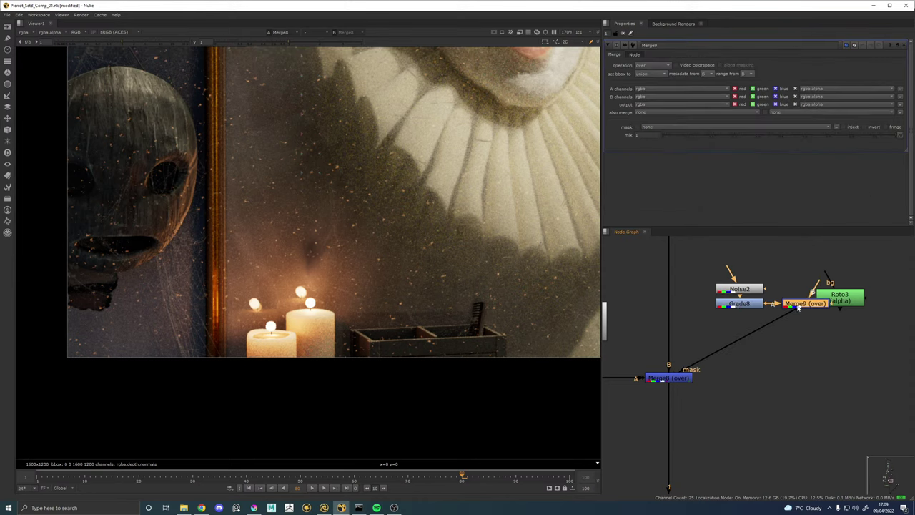
left_click_drag(798, 307, 833, 298)
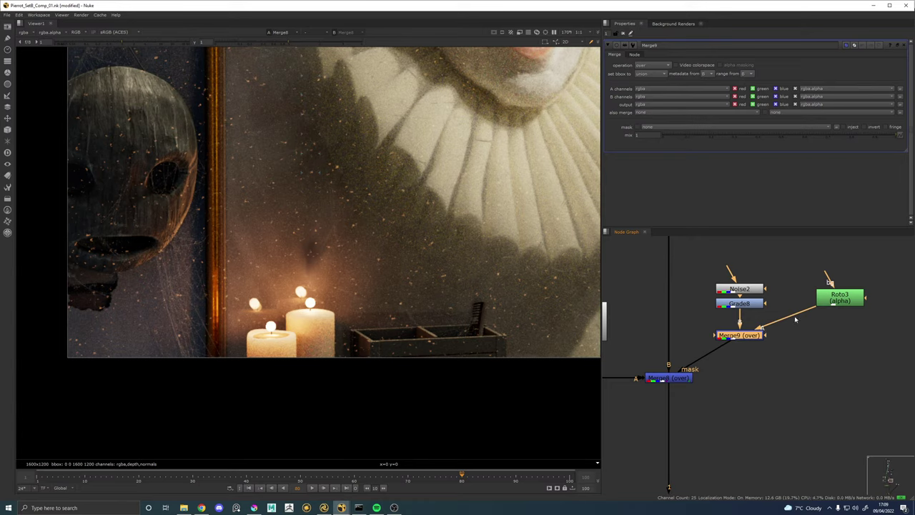
left_click_drag(795, 319, 839, 334)
Set the operation of the Merge combining the Noise branch and the Roto to multiply.
left_click(747, 337)
left_click(651, 65)
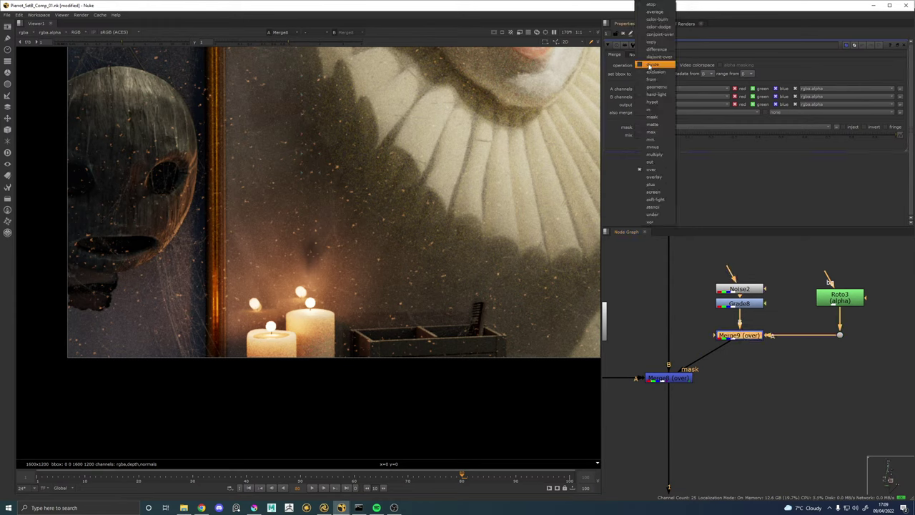
left_click(650, 151)
Draw an ellipse around the rear candle's flame in the Roto node beside the Noise branch.
double_click(820, 300)
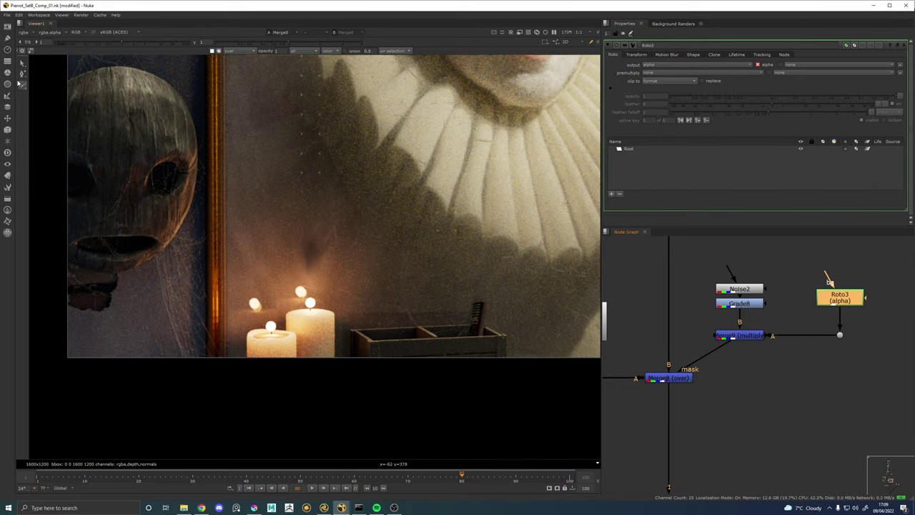
right_click(22, 84)
left_click(42, 107)
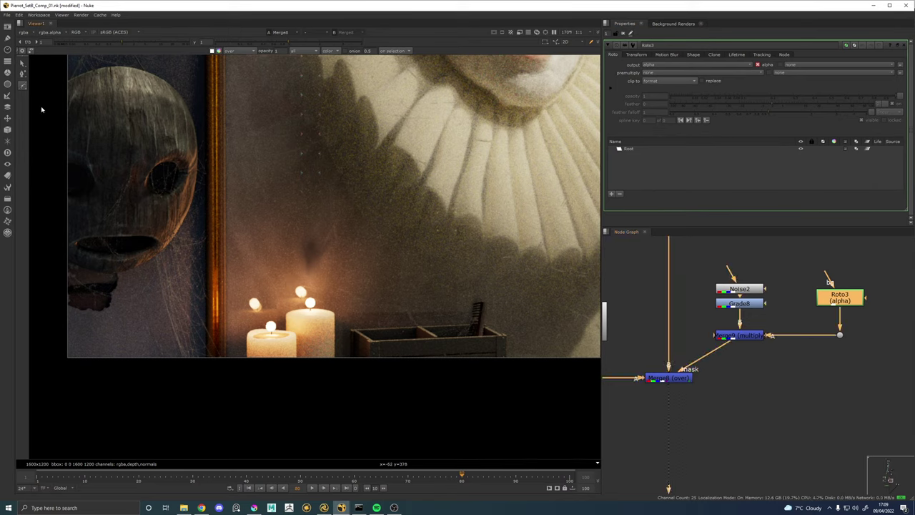
left_click_drag(273, 272, 340, 340)
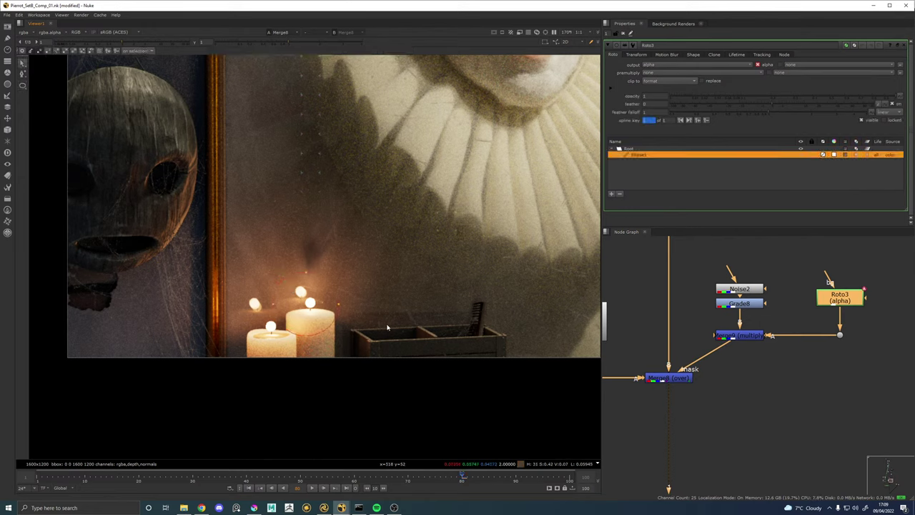
Try feather values of 50 and 100 on the Roto ellipse to spread the dust around the candles.
left_click(654, 104)
type("50")
key("Return")
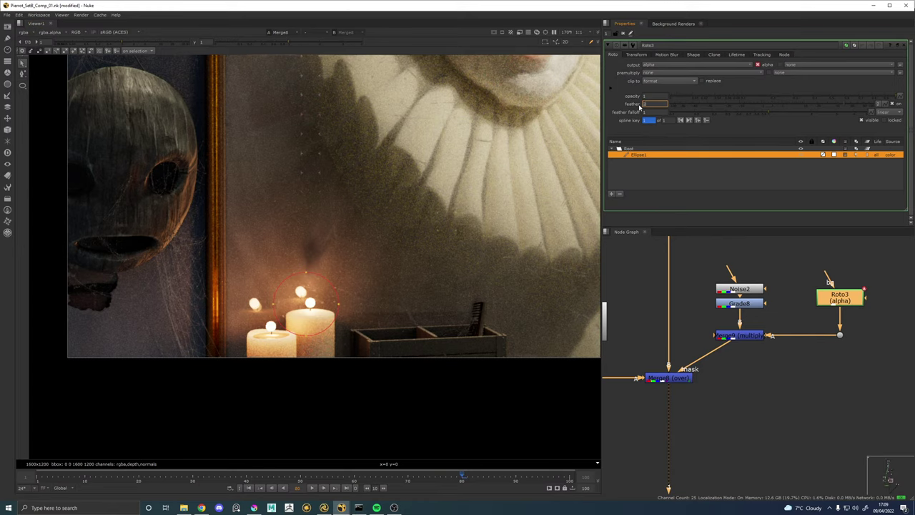
scroll(285, 260, "down", 4)
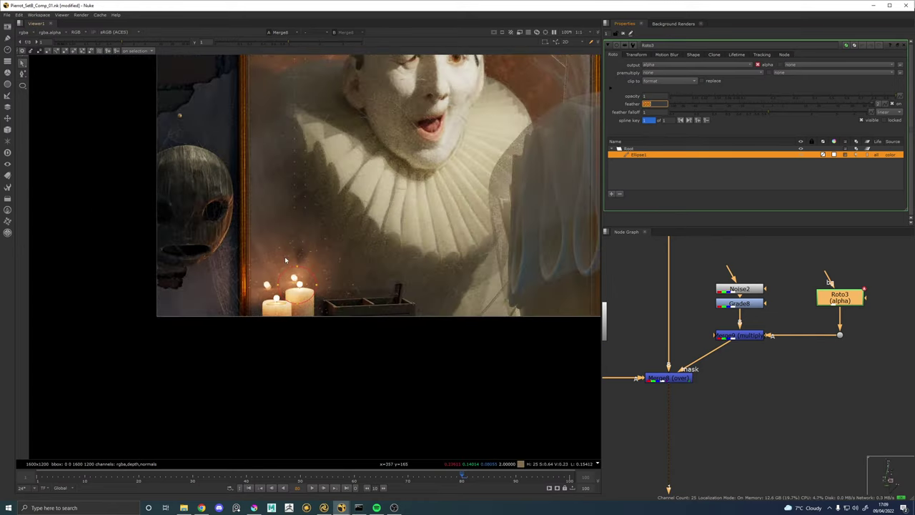
scroll(285, 259, "up", 4)
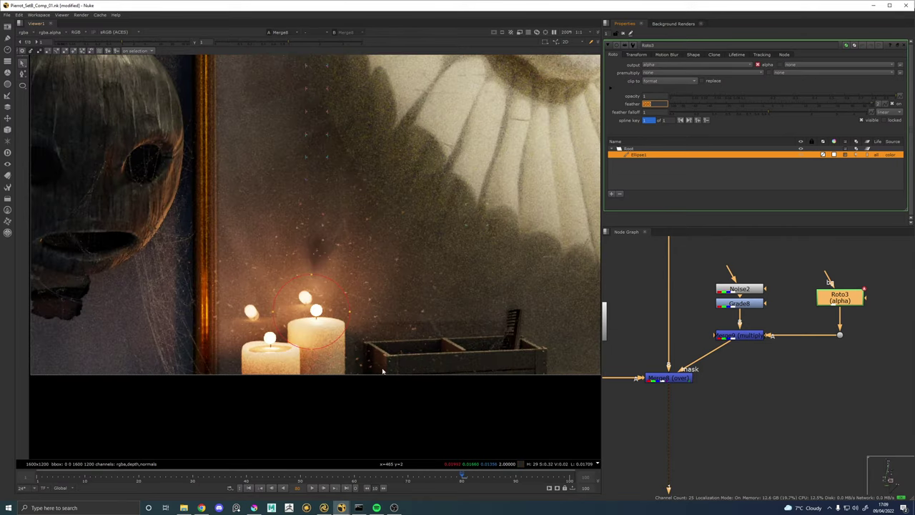
scroll(382, 301, "down", 3)
scroll(382, 300, "up", 3)
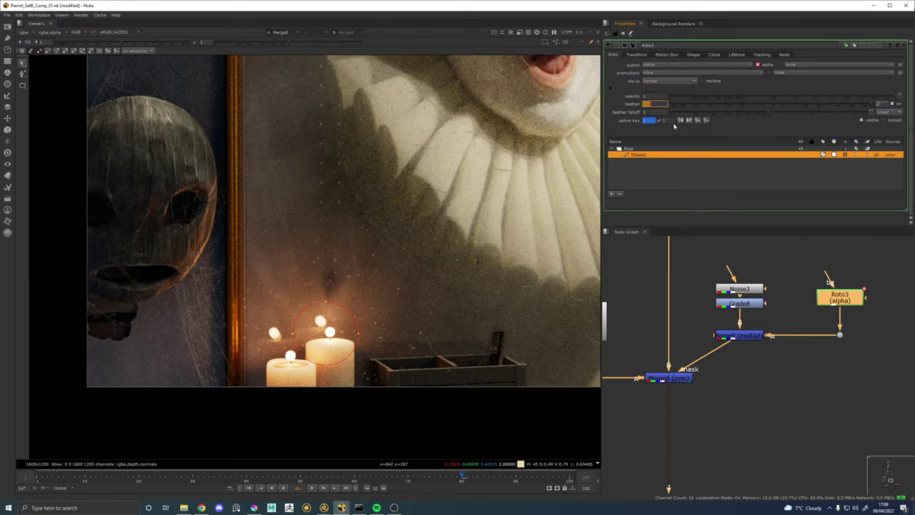
type("1")
key("Return")
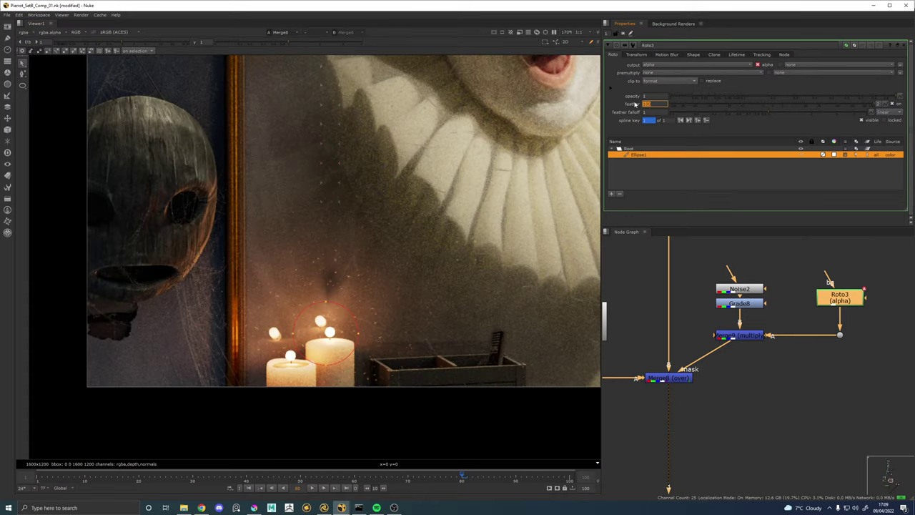
scroll(370, 291, "down", 2)
scroll(362, 306, "up", 2)
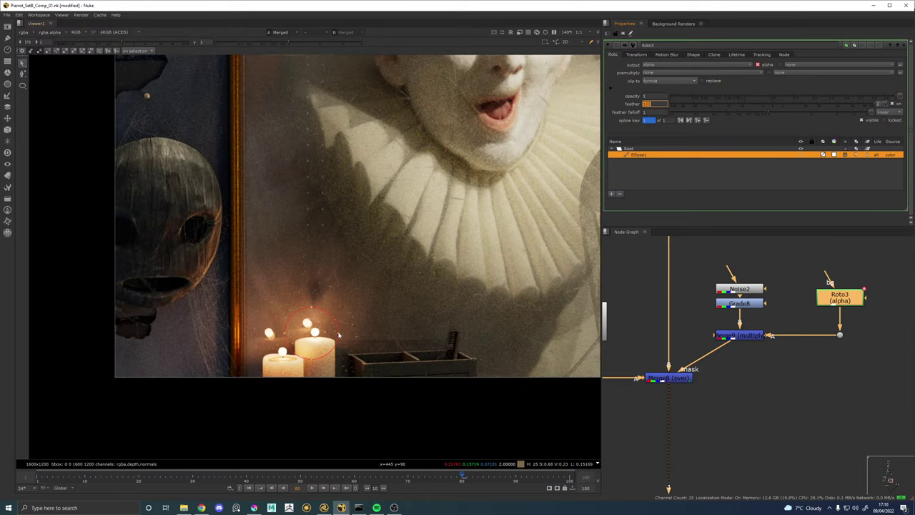
Shrink the Roto ellipse to fit closely around the candle flame and set its feather to 150.
left_click_drag(255, 276, 372, 399)
left_click_drag(339, 306, 316, 331)
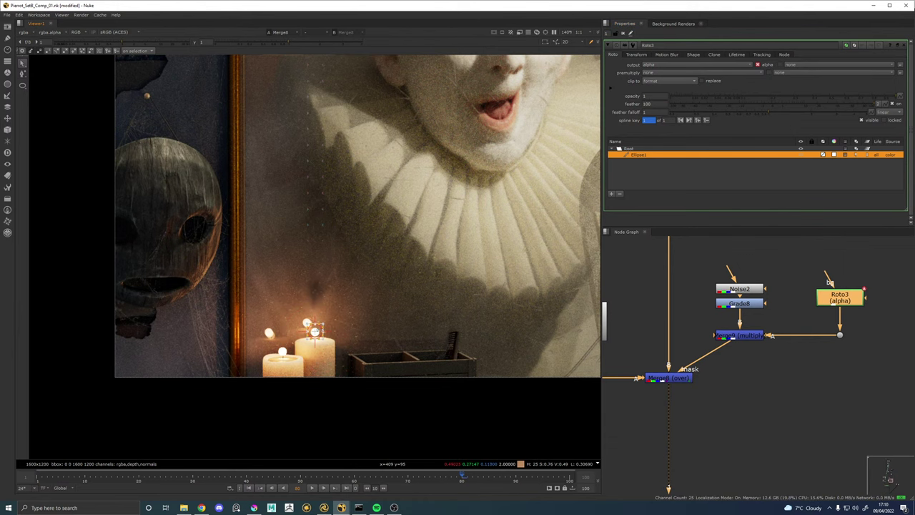
scroll(315, 330, "up", 5)
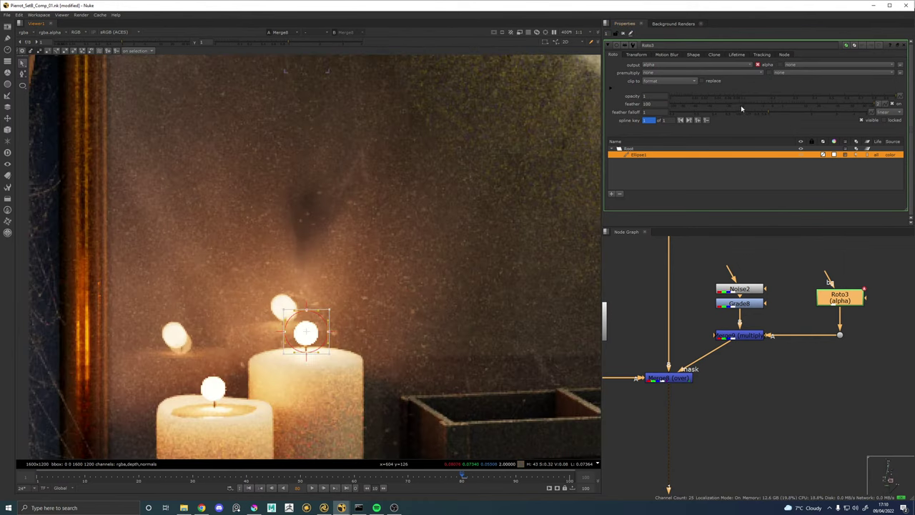
left_click(646, 104)
type("150")
key("Return")
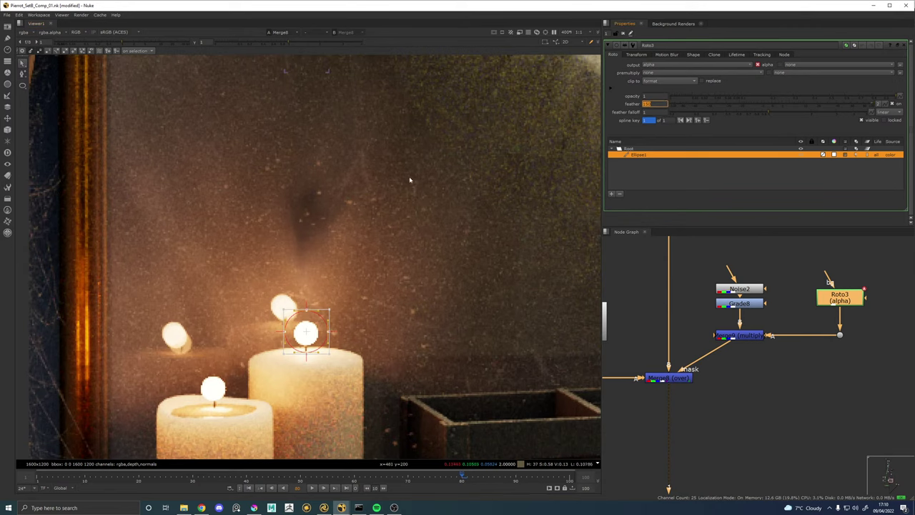
scroll(409, 180, "down", 6)
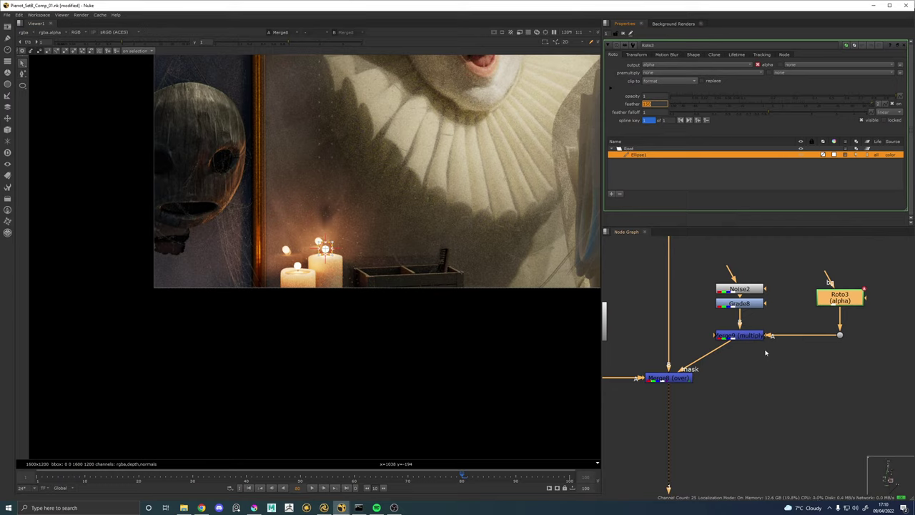
Open the properties of the Merge in the FG backdrop and examine the link options for its mask channel.
scroll(797, 285, "down", 6)
left_click_drag(690, 293, 769, 362)
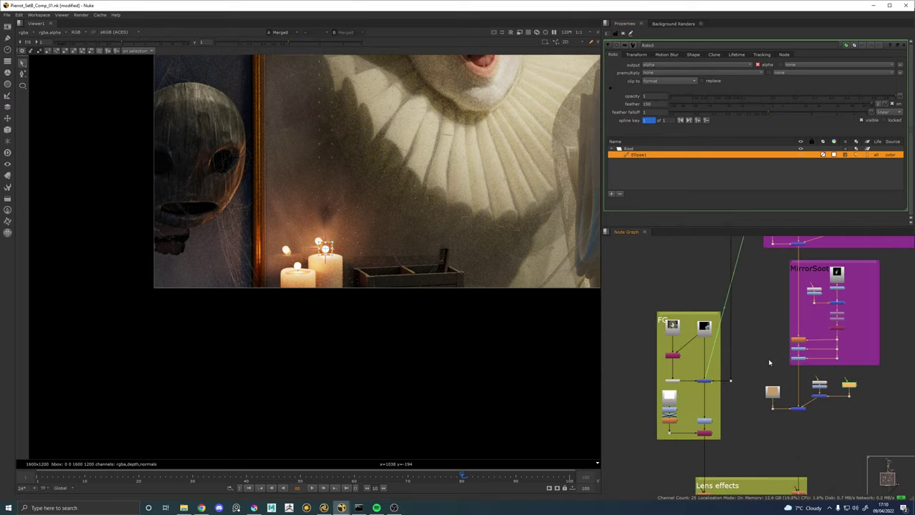
scroll(723, 383, "up", 2)
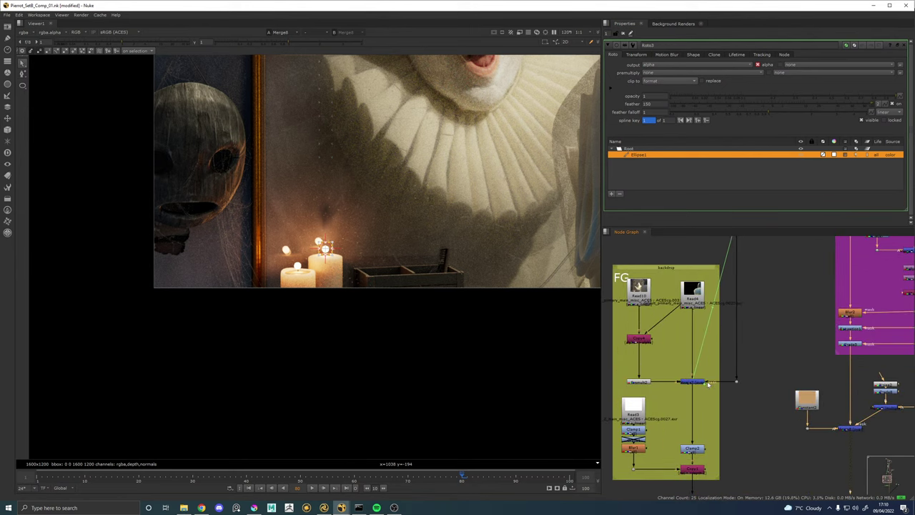
scroll(705, 383, "up", 3)
double_click(699, 382)
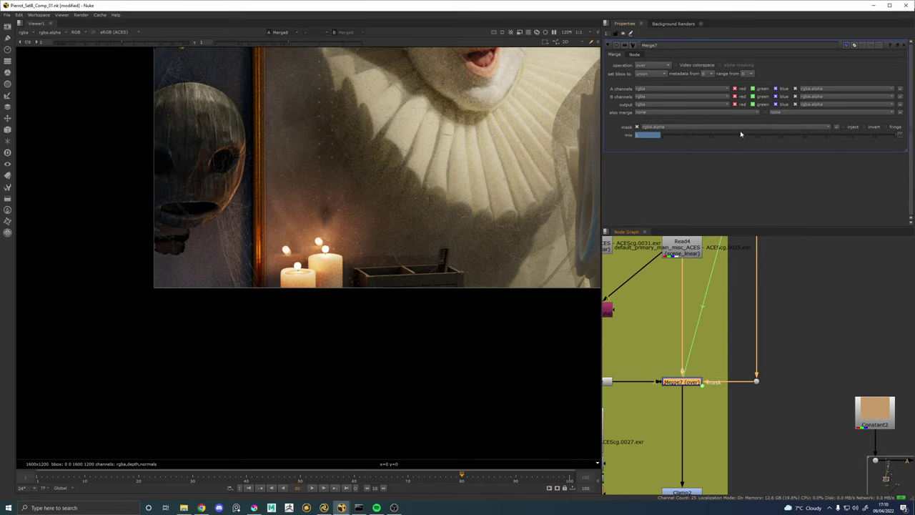
left_click(837, 127)
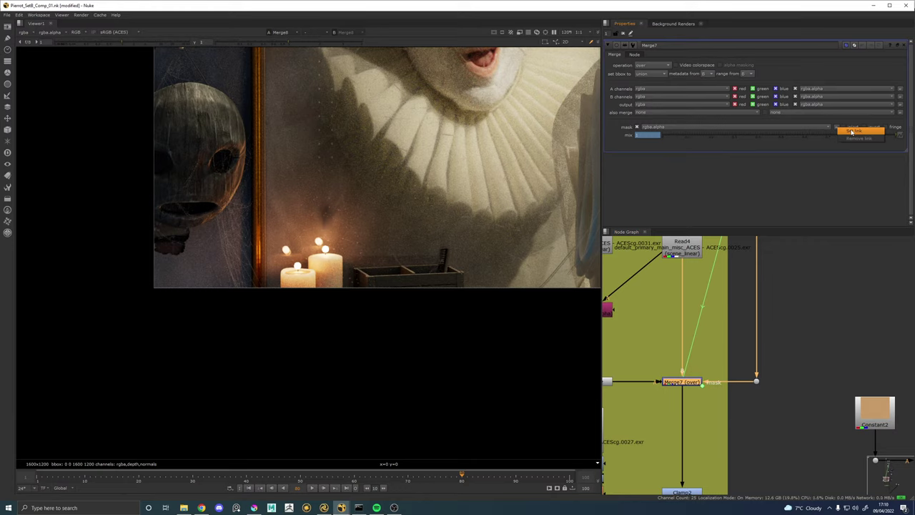
left_click(851, 132)
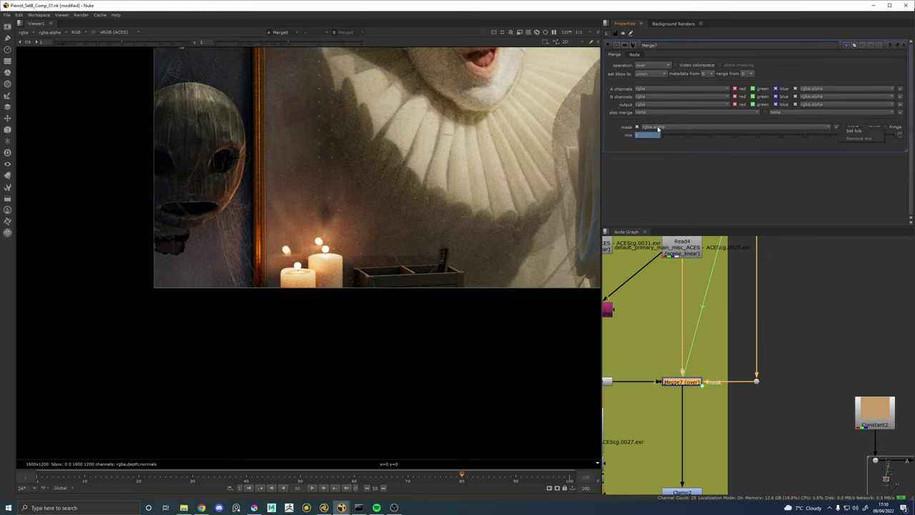
left_click(855, 135)
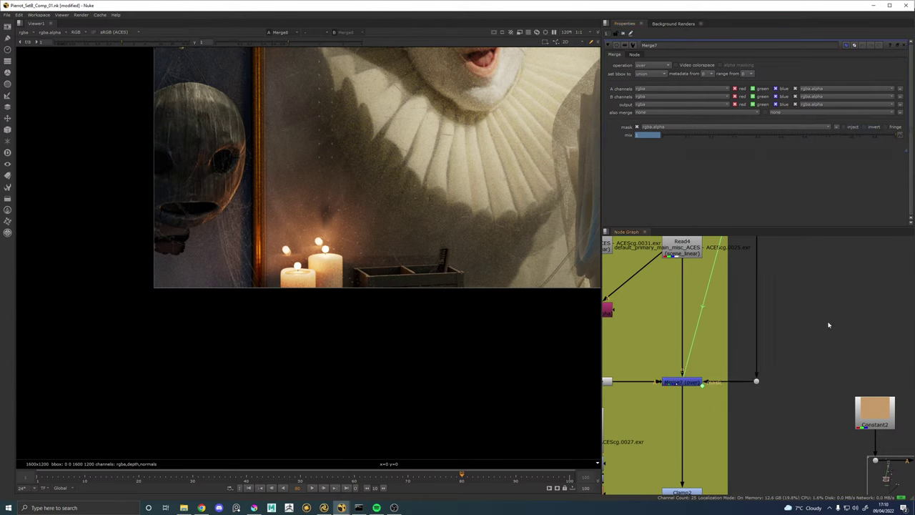
Save the script as a new version named Pierrot_SetB_Comp_02.nk in the 04_Comp folder.
scroll(829, 323, "down", 3)
left_click(7, 14)
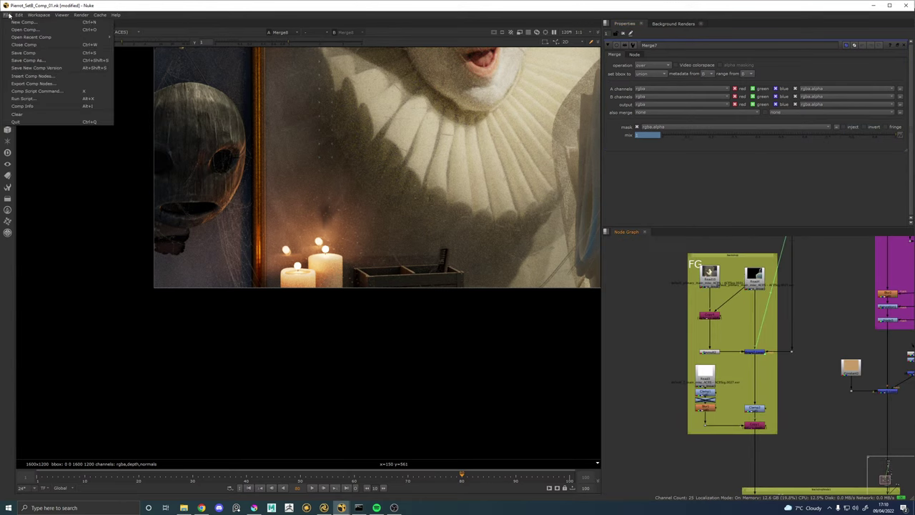
left_click(32, 61)
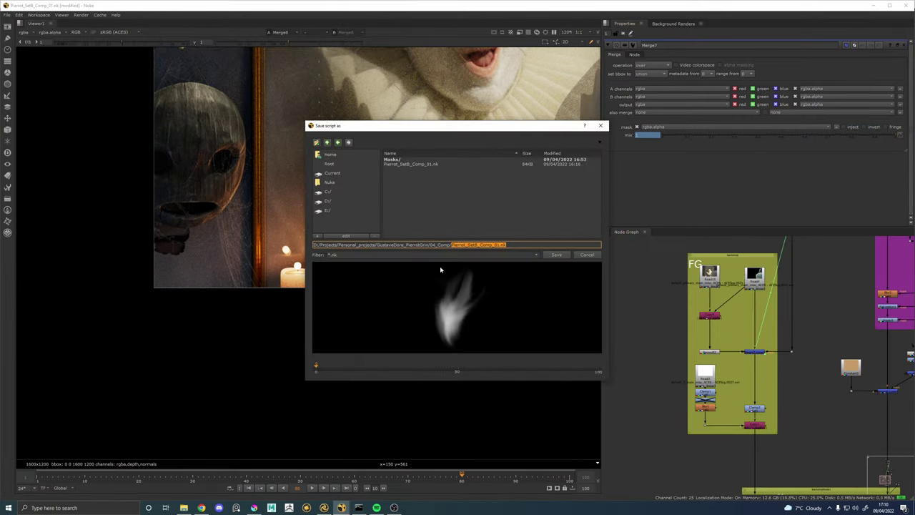
left_click(327, 143)
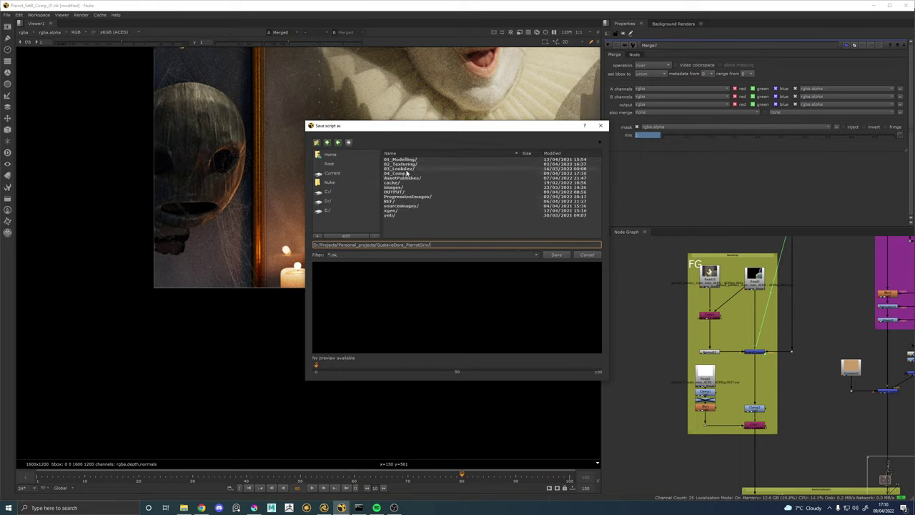
double_click(405, 174)
left_click(411, 164)
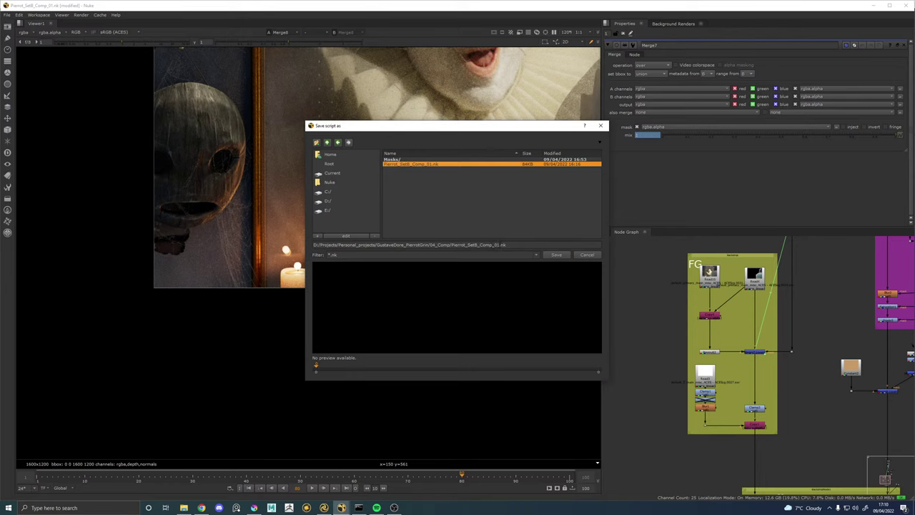
left_click(500, 244)
key("BackSpace")
type("2")
key("Return")
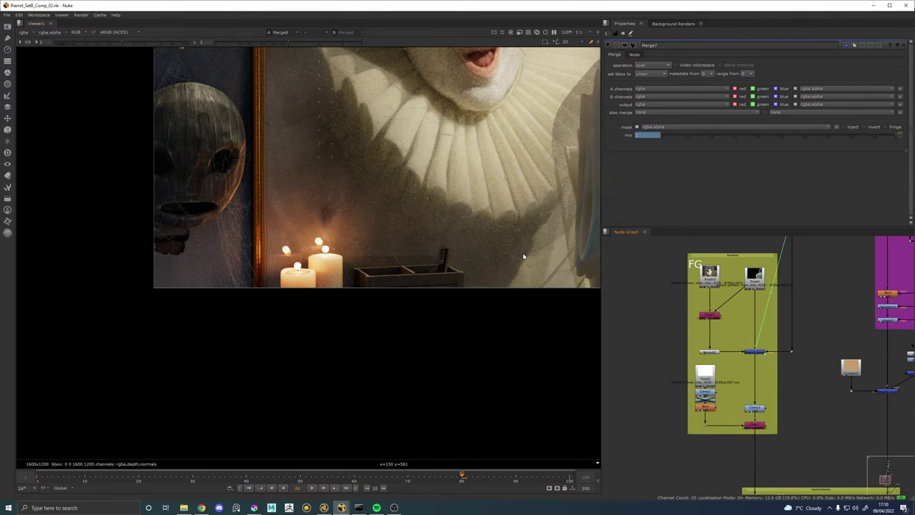
Delete the extra dot on the vertical connection from the mask Grade to the BG build Merge.
scroll(771, 399, "down", 3)
left_click_drag(760, 394, 689, 457)
left_click_drag(724, 331, 704, 457)
left_click_drag(722, 306, 692, 418)
left_click_drag(650, 299, 757, 316)
left_click_drag(771, 350, 771, 327)
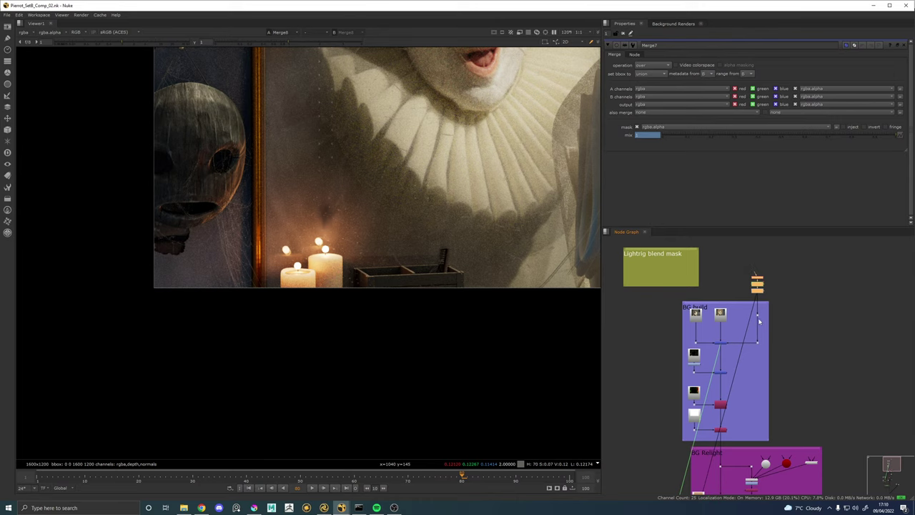
scroll(763, 320, "up", 3)
left_click(757, 316)
key("Delete")
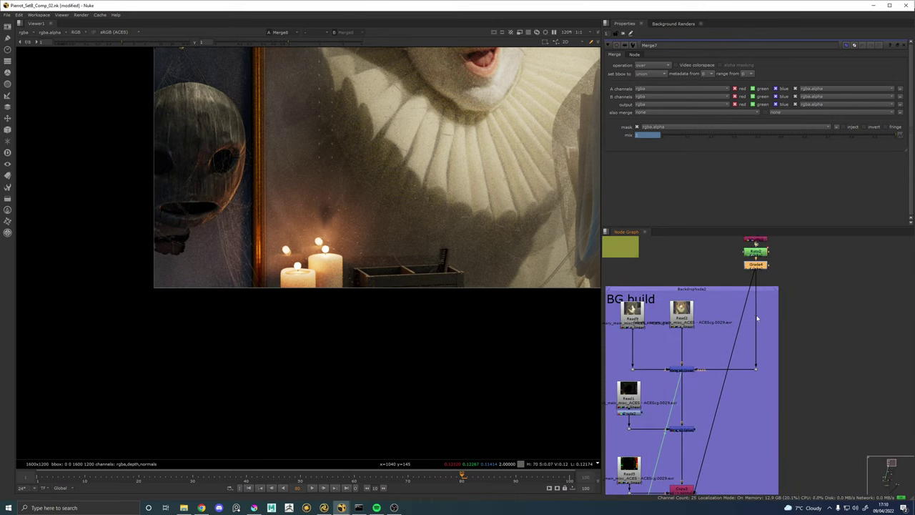
Move the three stacked mask nodes down into the BG build backdrop, above the Merge's mask dot.
scroll(649, 447, "down", 3)
left_click_drag(649, 472, 734, 266)
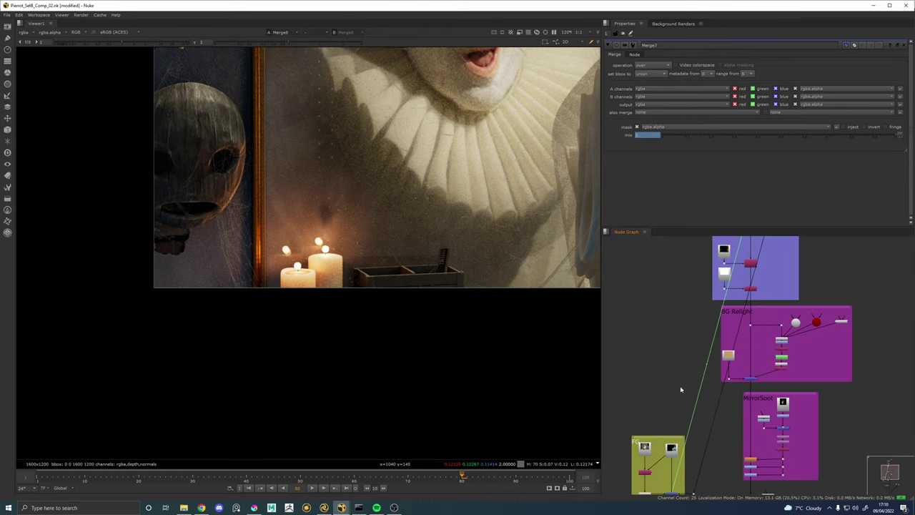
left_click_drag(670, 429, 642, 504)
left_click_drag(688, 443, 692, 341)
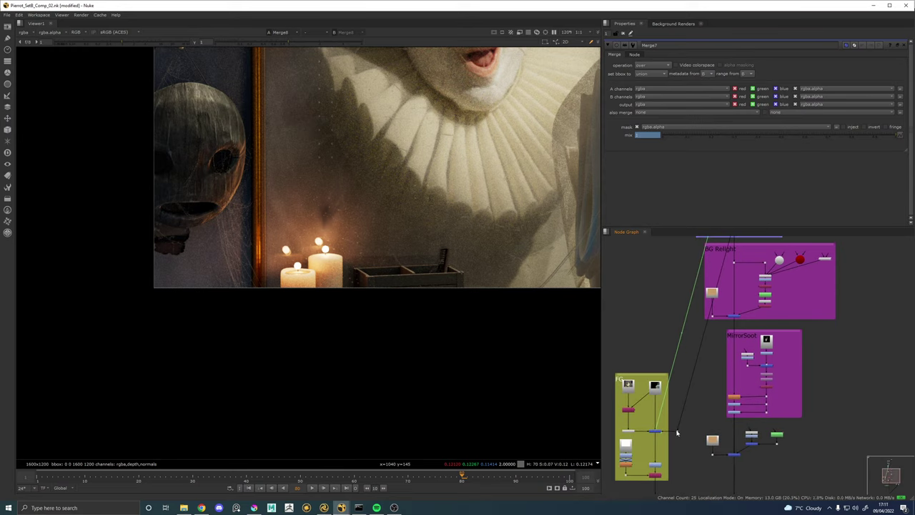
left_click_drag(694, 383, 667, 465)
left_click_drag(700, 350, 713, 424)
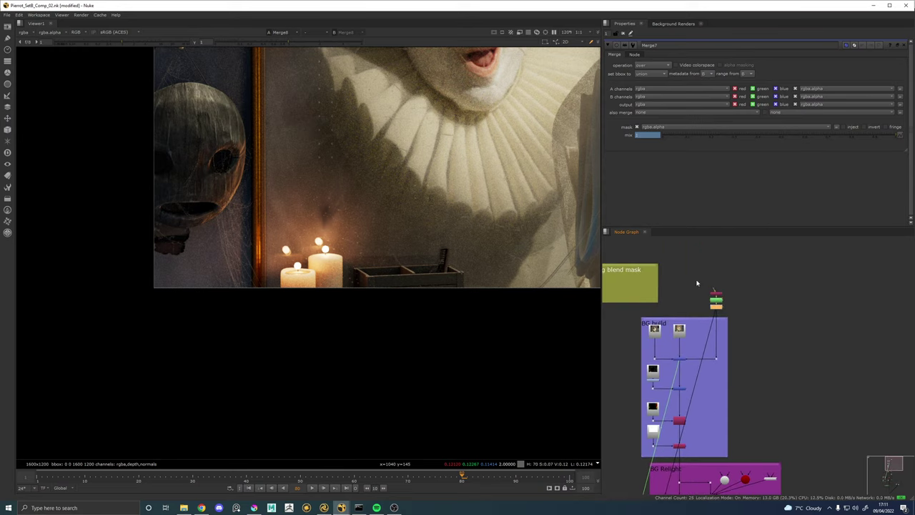
left_click_drag(696, 276, 738, 326)
left_click_drag(720, 296, 720, 333)
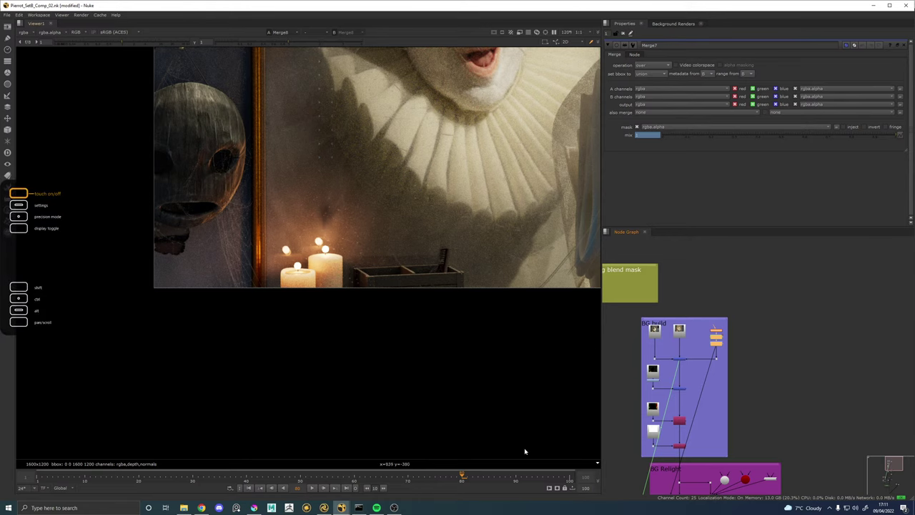
Try the hide input option on the Merge in the FG backdrop and turn it back off.
scroll(567, 401, "down", 4)
left_click_drag(666, 459, 762, 181)
scroll(700, 364, "up", 5)
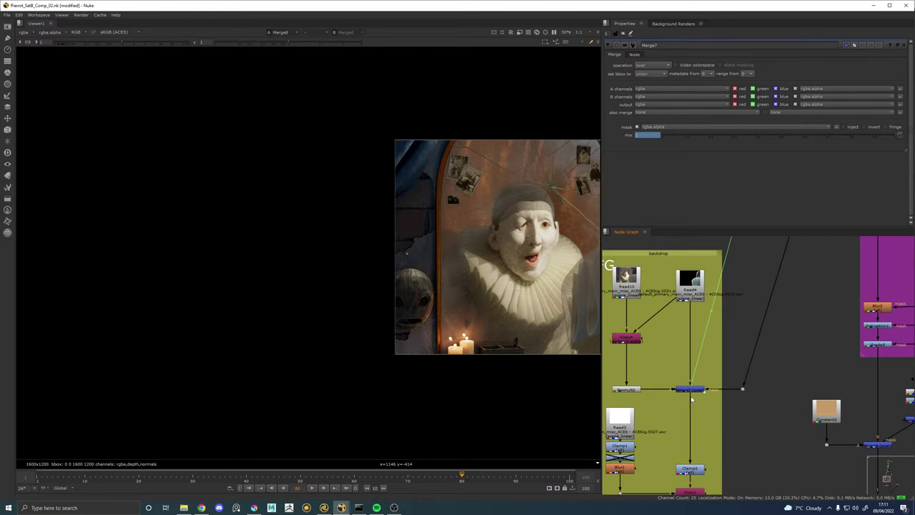
left_click(695, 390)
left_click(633, 55)
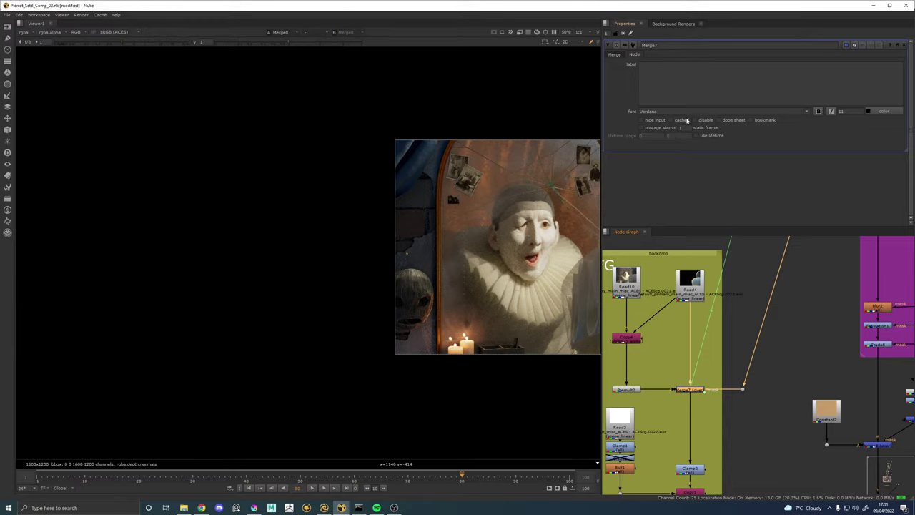
left_click(641, 120)
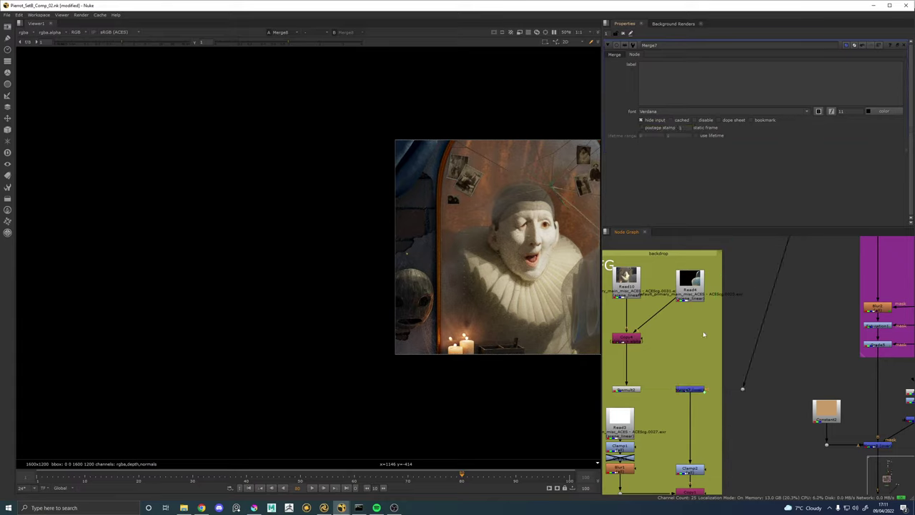
left_click(643, 120)
left_click(645, 121)
left_click(645, 121)
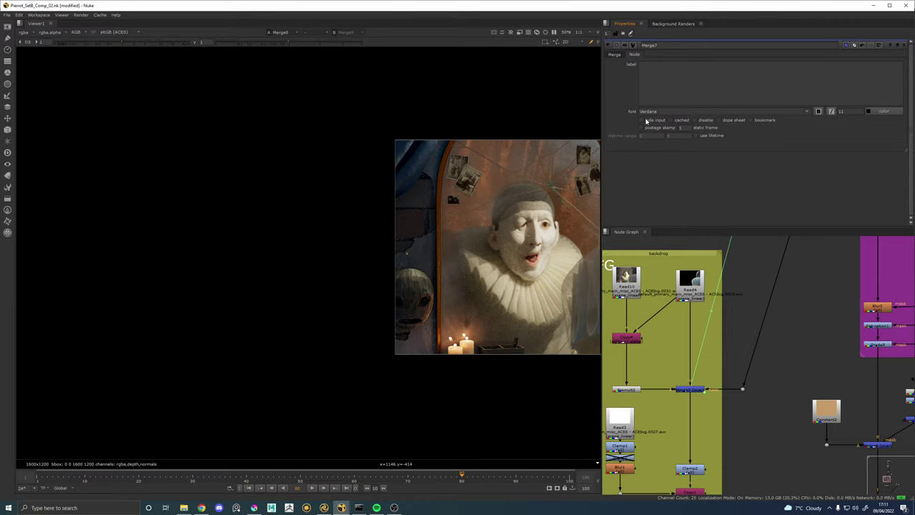
left_click(645, 121)
left_click(646, 121)
right_click(742, 387)
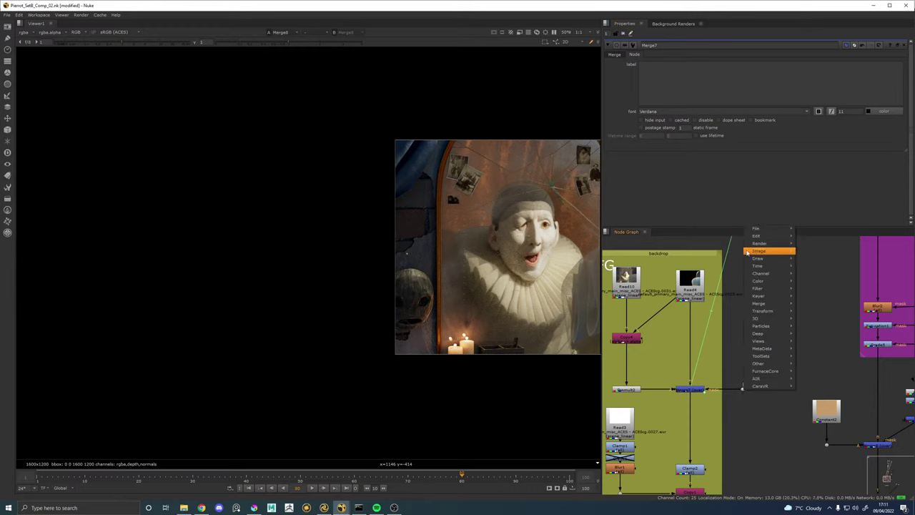
left_click(829, 312)
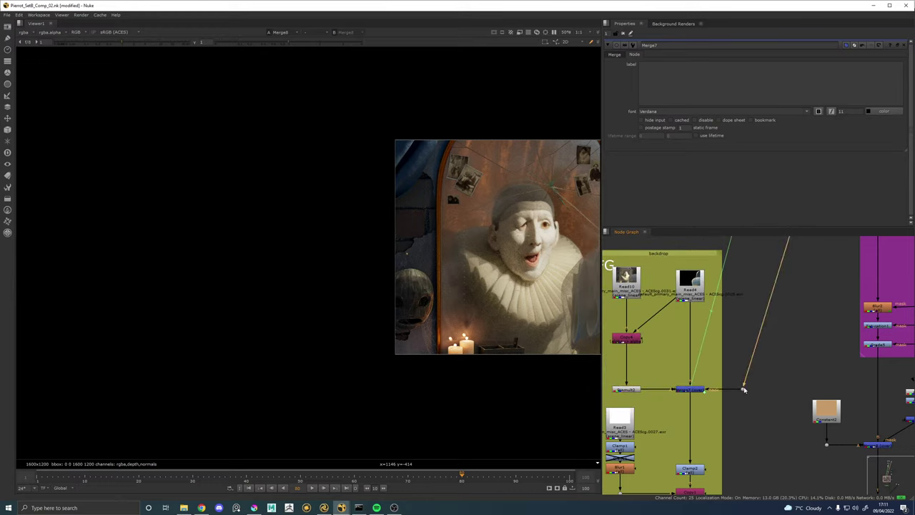
Turn on hide input for the dot feeding the mask of the Merge in the FG backdrop.
double_click(744, 389)
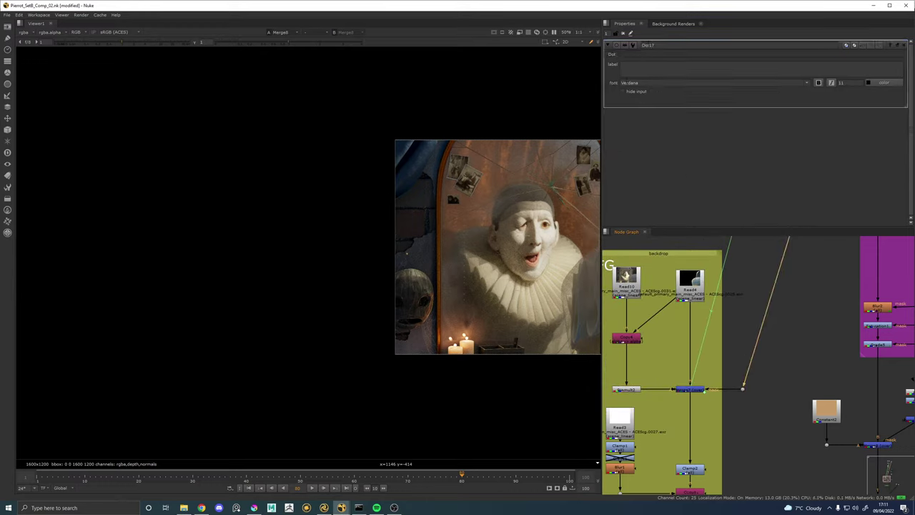
left_click(622, 92)
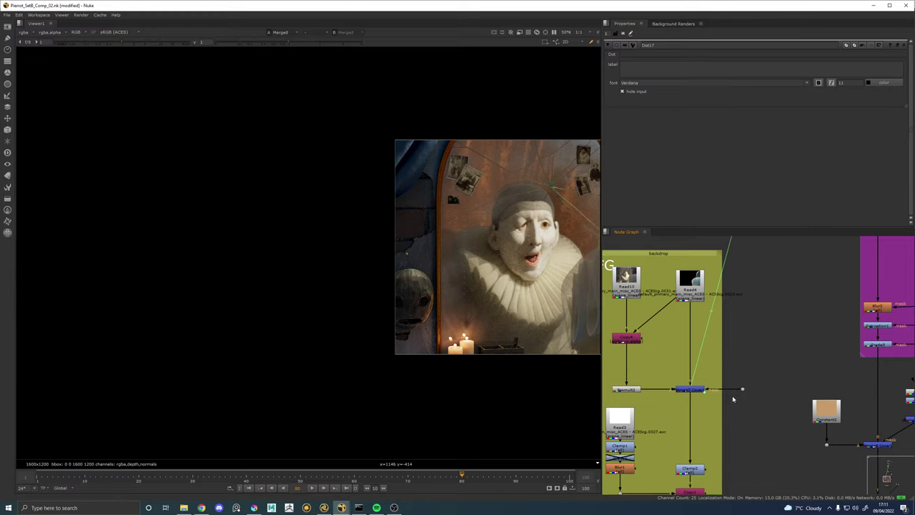
scroll(756, 295, "down", 1)
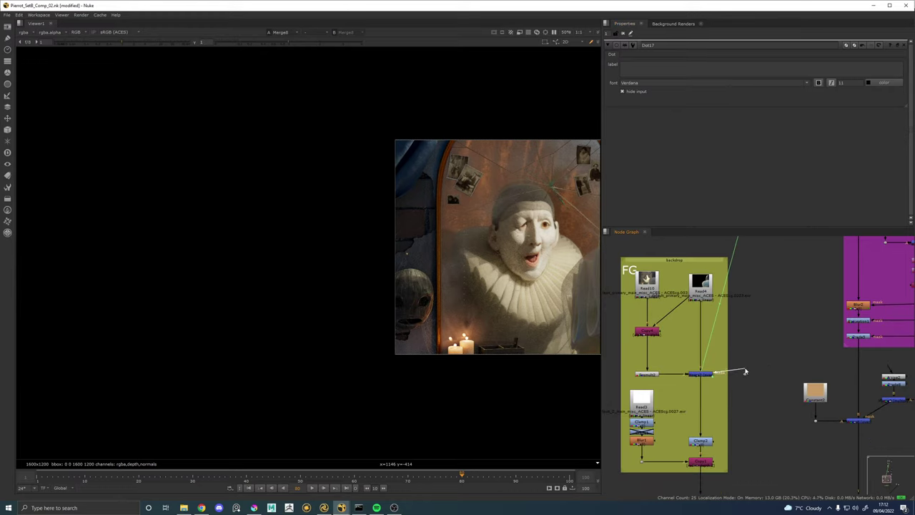
left_click(746, 373)
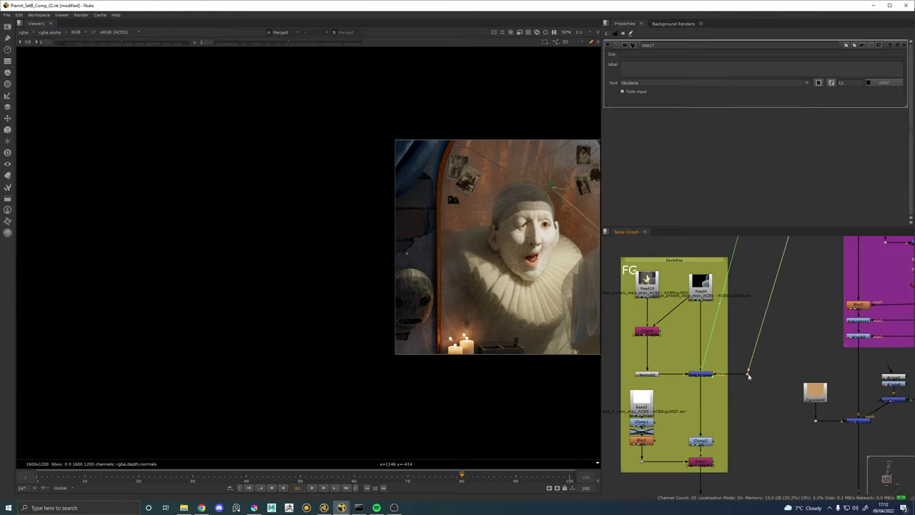
scroll(762, 374, "up", 2)
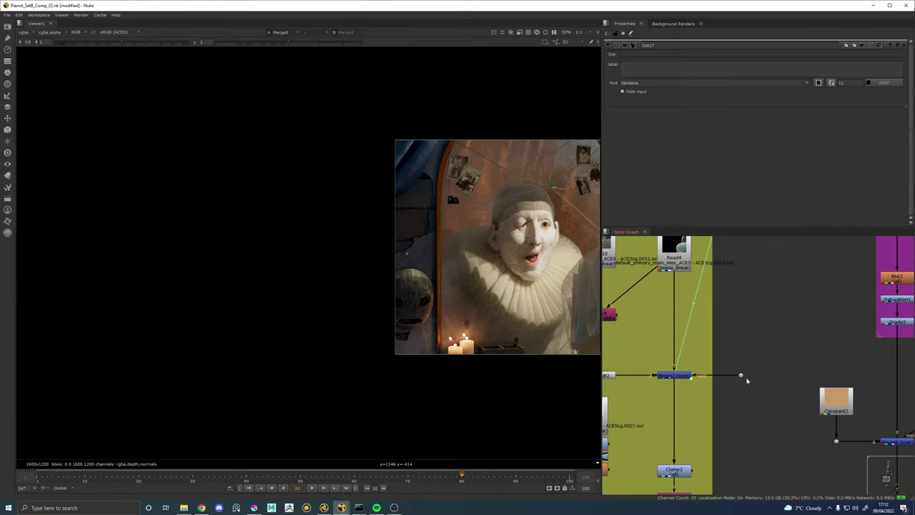
Route the FG Merge's mask link through a second dot directly above the first, and add a sticky note beside it.
mouse_move(741, 375)
left_mouse_down()
mouse_move(728, 327)
mouse_move(727, 375)
left_mouse_up()
key("Tab")
type("stick")
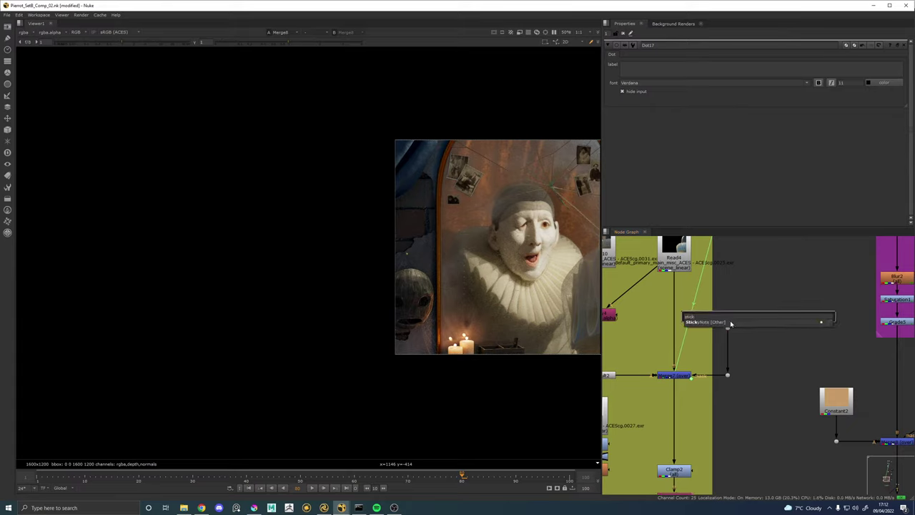
key("Return")
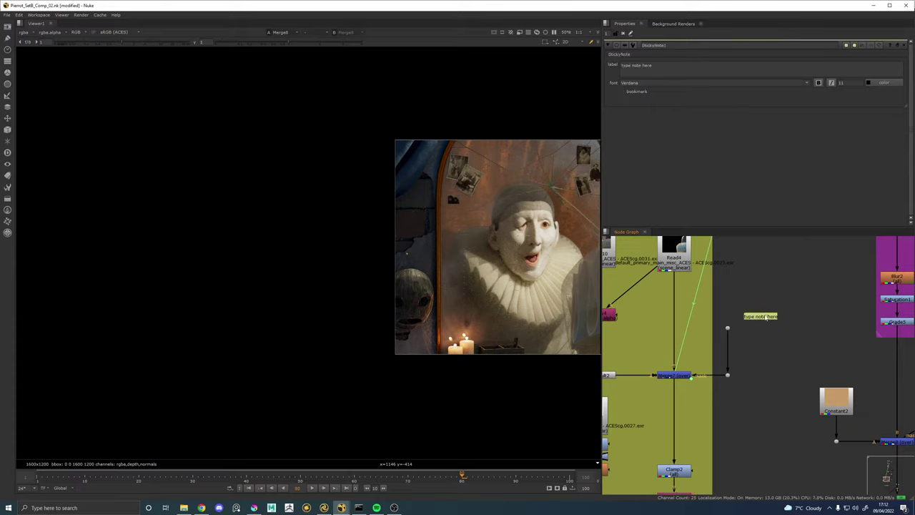
Widen the FG backdrop so that it encloses the mask dots and the sticky note.
scroll(742, 398, "down", 5)
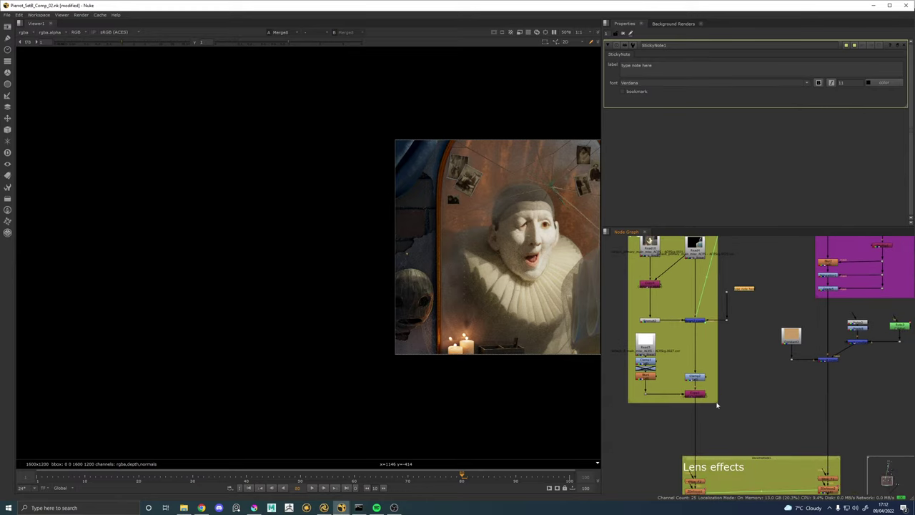
left_click_drag(717, 405, 759, 404)
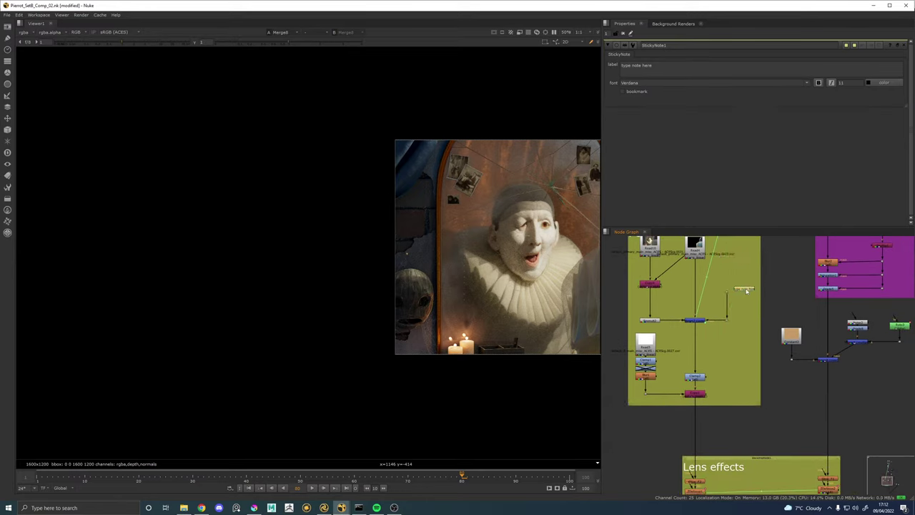
scroll(746, 290, "up", 3)
Label the sticky note "Connected to light rig blend mask" and place it just above the upper mask dot.
triple_click(640, 65)
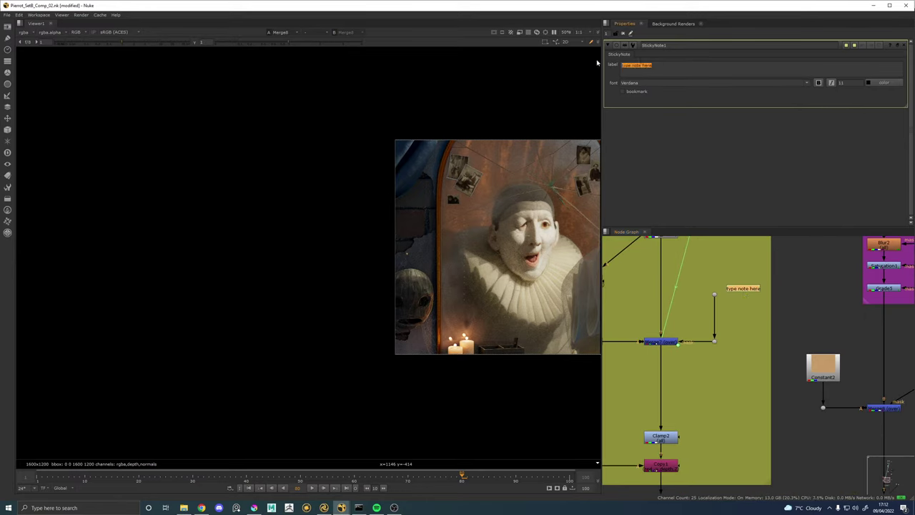
type("Connected to light rig ble")
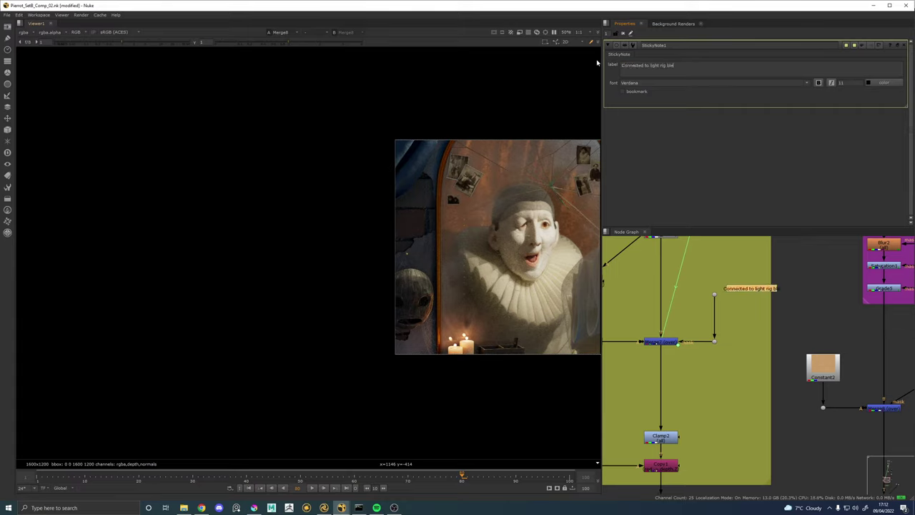
type("nd mask")
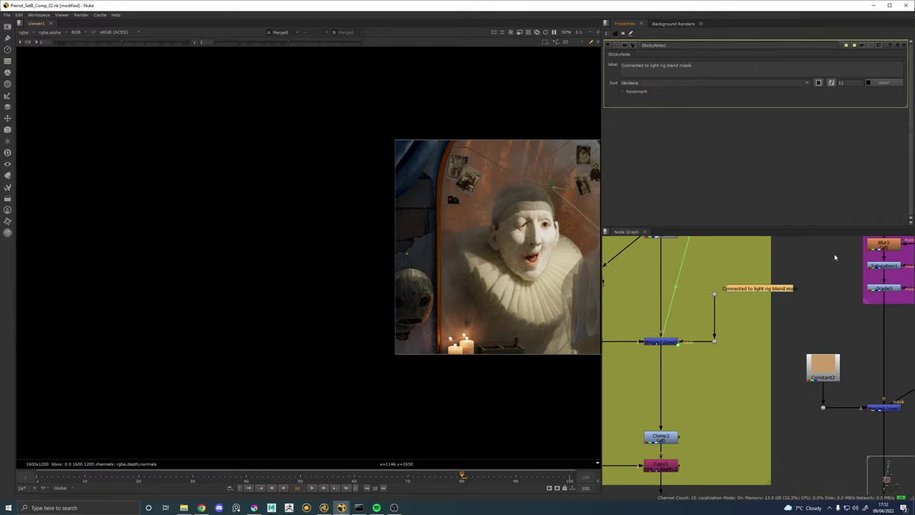
left_click_drag(776, 289, 746, 276)
left_click(715, 296)
Nudge the stacked mask nodes in the BG build backdrop slightly upward above the Merge's mask dot.
scroll(788, 288, "down", 10)
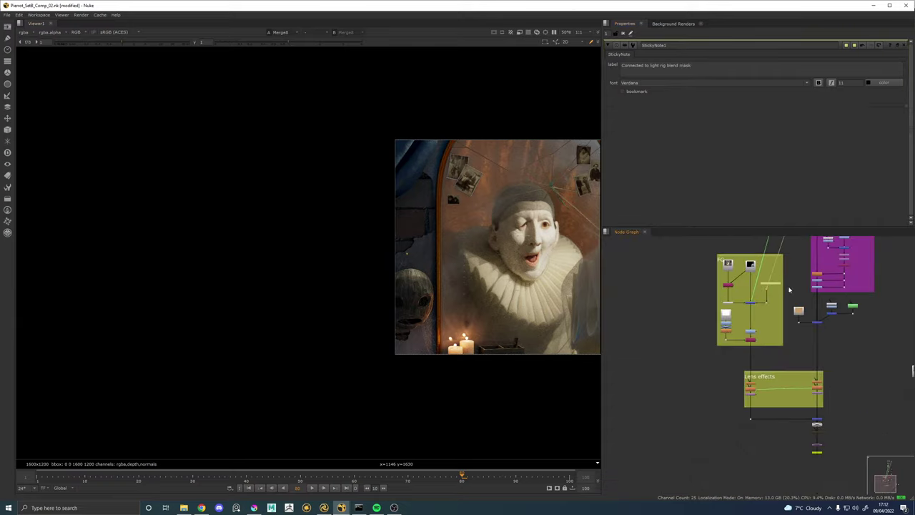
left_click_drag(853, 308, 769, 443)
scroll(730, 314, "up", 5)
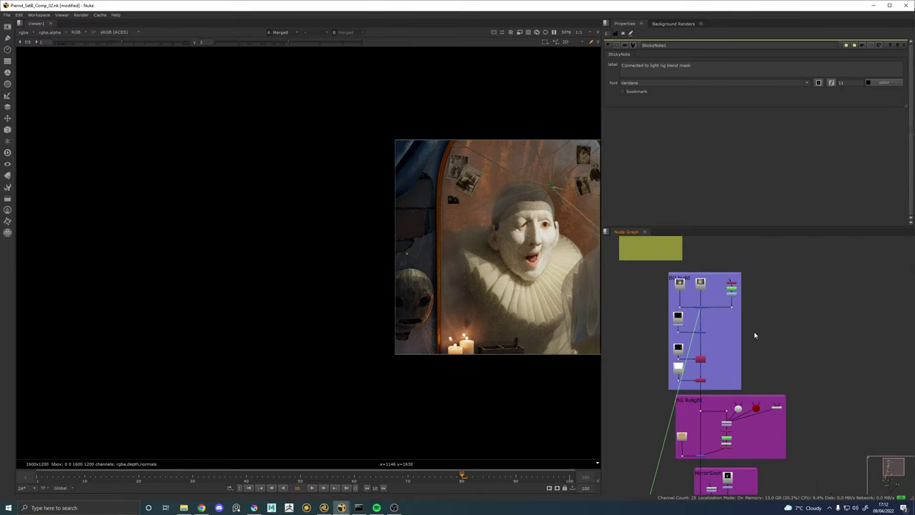
scroll(726, 288, "up", 3)
left_click_drag(726, 286, 726, 281)
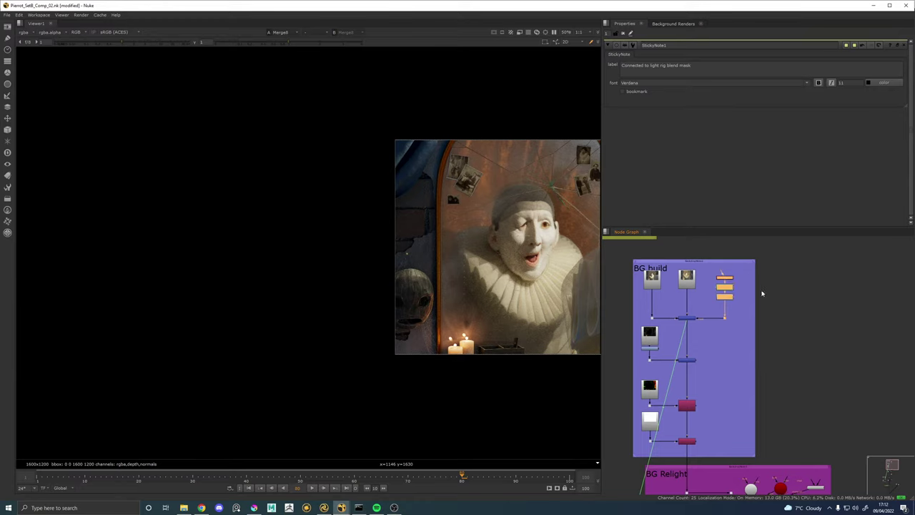
left_click(762, 292)
Delete the empty "Lighting blend mask" backdrop above the BG build backdrop.
scroll(758, 327, "down", 7)
left_click_drag(720, 390, 722, 340)
scroll(717, 340, "up", 3)
left_click_drag(731, 288, 704, 355)
left_click_drag(690, 423, 684, 491)
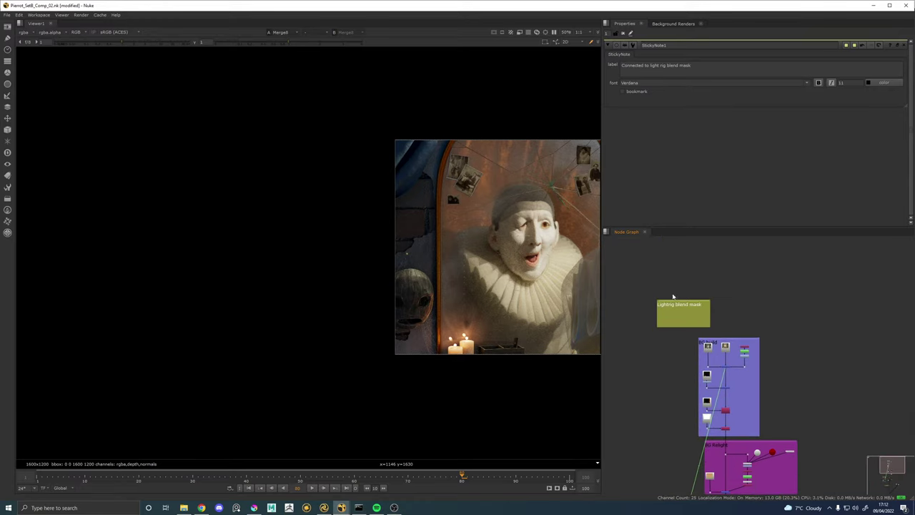
left_click(678, 303)
key("Delete")
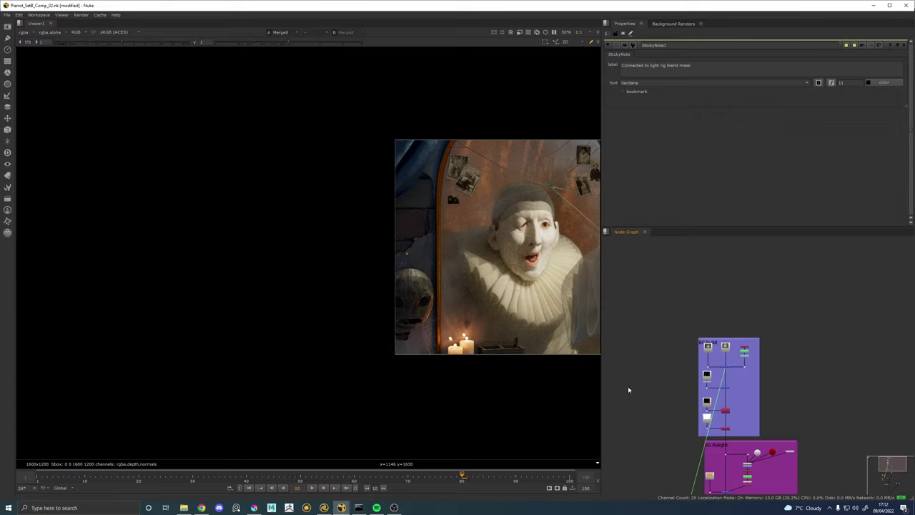
Try the postage stamp option on the Merge in the FG backdrop and turn it back off.
left_click_drag(649, 390, 673, 250)
left_click_drag(707, 432, 704, 403)
scroll(705, 404, "up", 6)
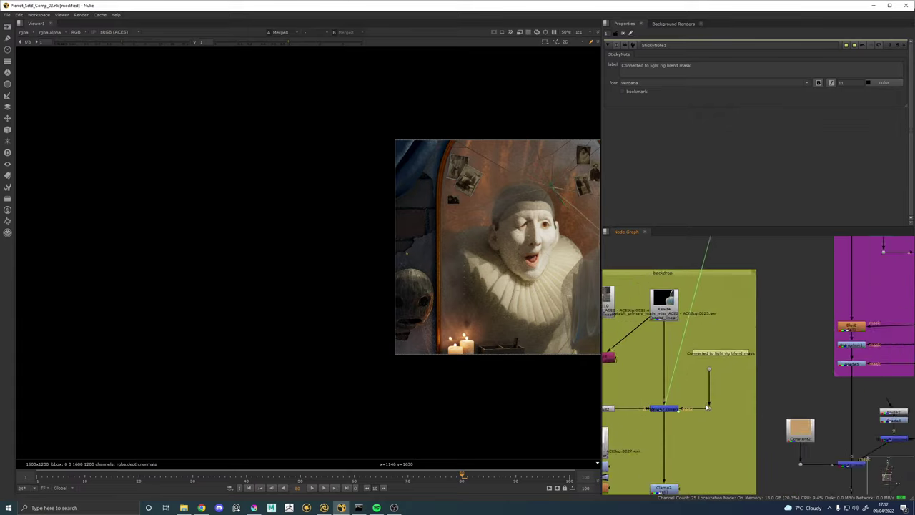
left_click(711, 409)
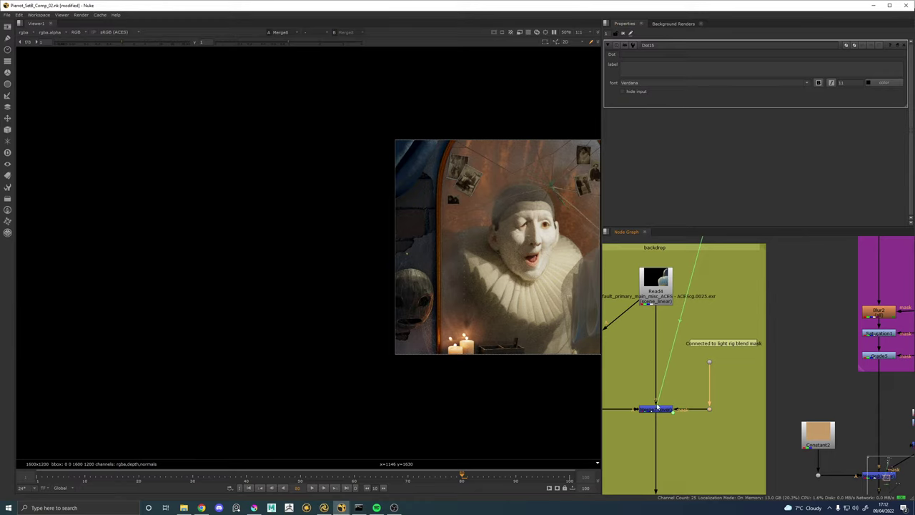
left_click(658, 408)
left_click(653, 129)
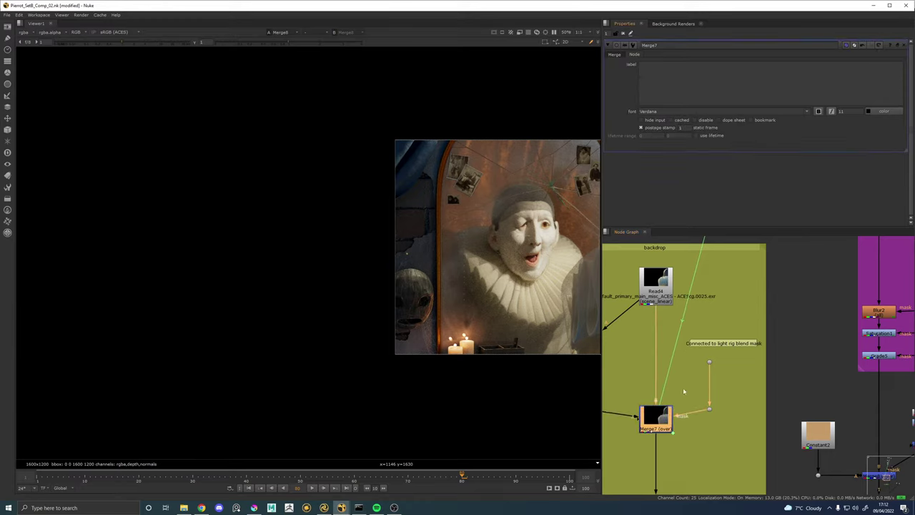
left_click_drag(683, 391, 744, 396)
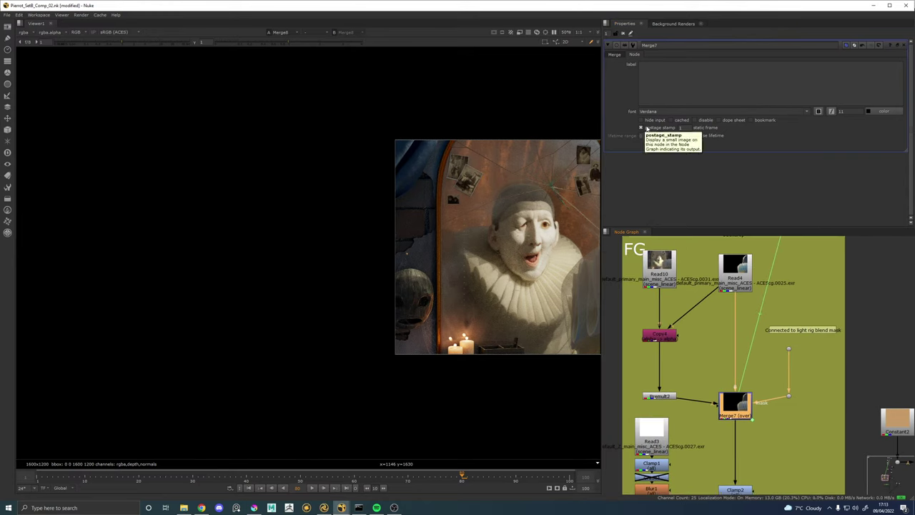
left_click(641, 128)
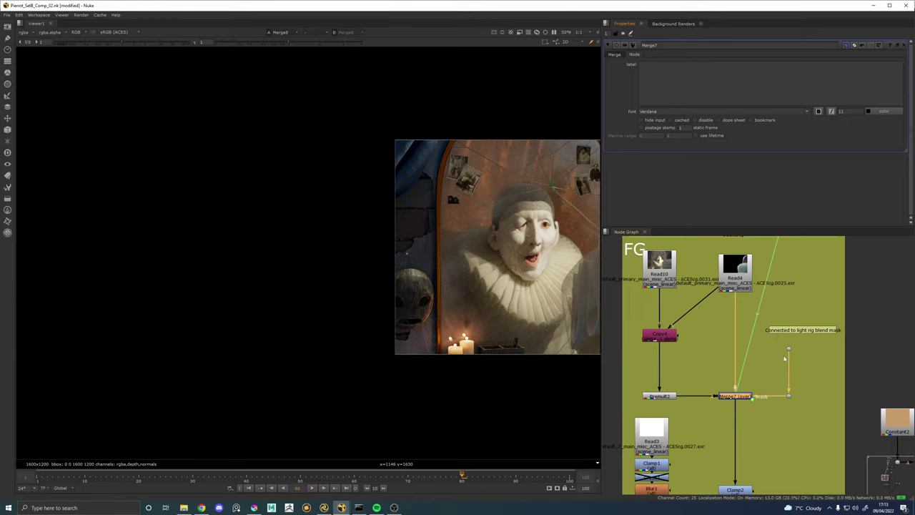
Brighten the dust's Constant colour and shift it to a saturated orange of about 0.70 red, 0.38 green and 0.07 blue.
scroll(783, 358, "down", 4)
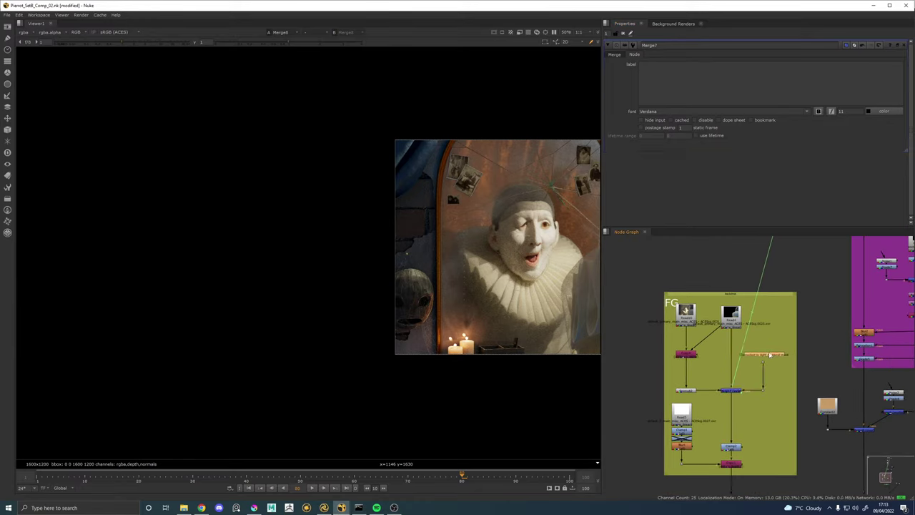
scroll(821, 365, "down", 5)
left_click_drag(825, 365, 757, 333)
scroll(762, 362, "up", 4)
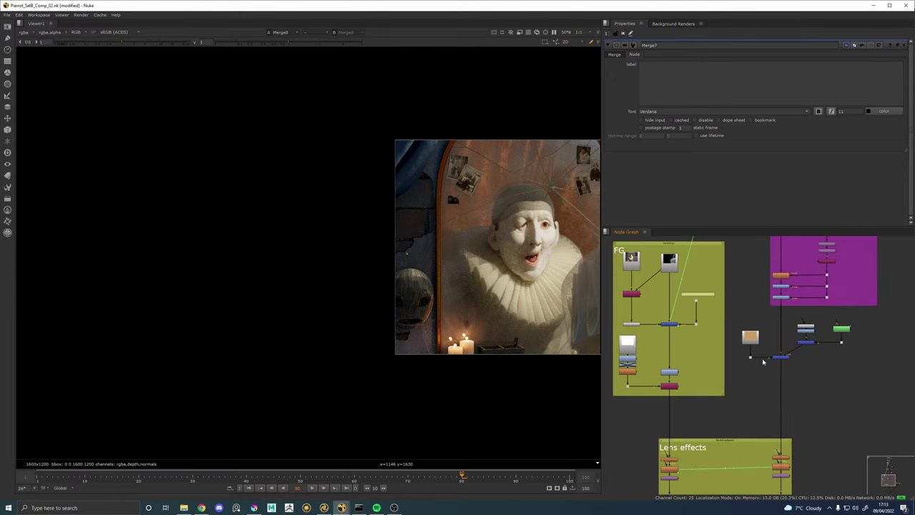
scroll(763, 361, "up", 4)
scroll(478, 332, "up", 5)
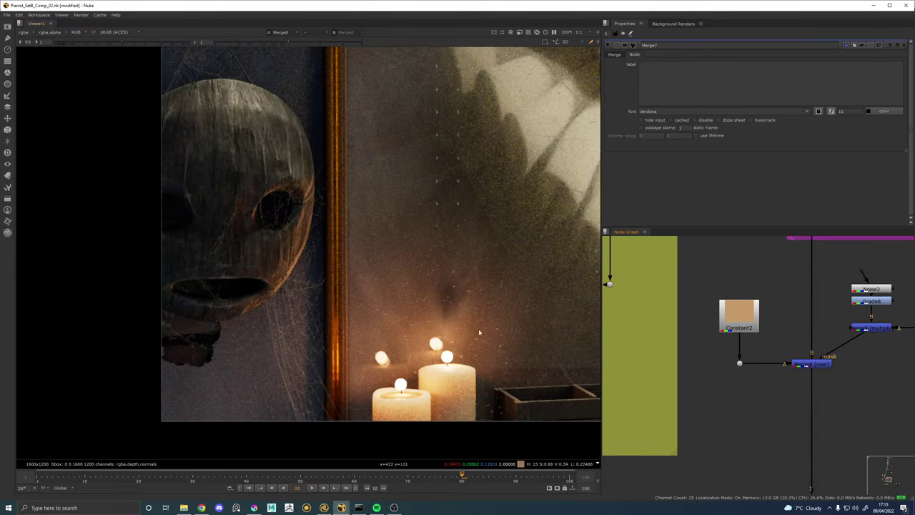
double_click(739, 315)
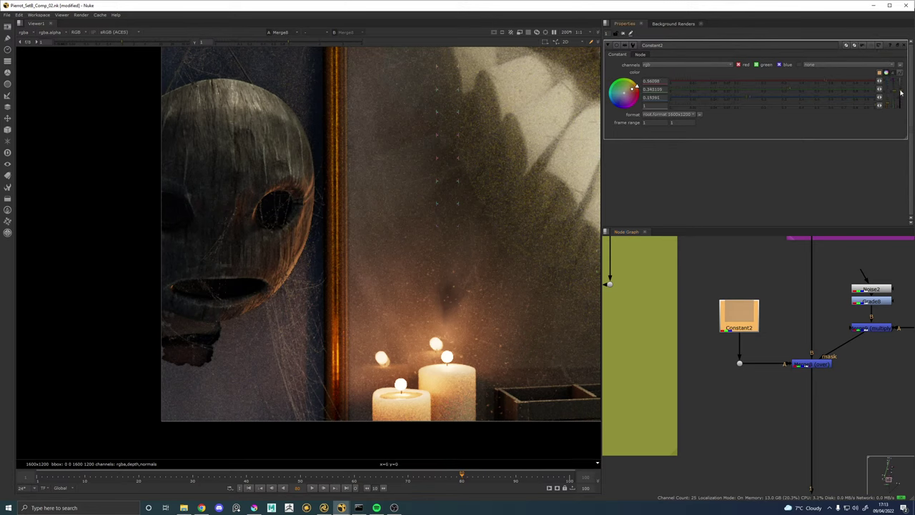
left_click_drag(901, 92, 901, 91)
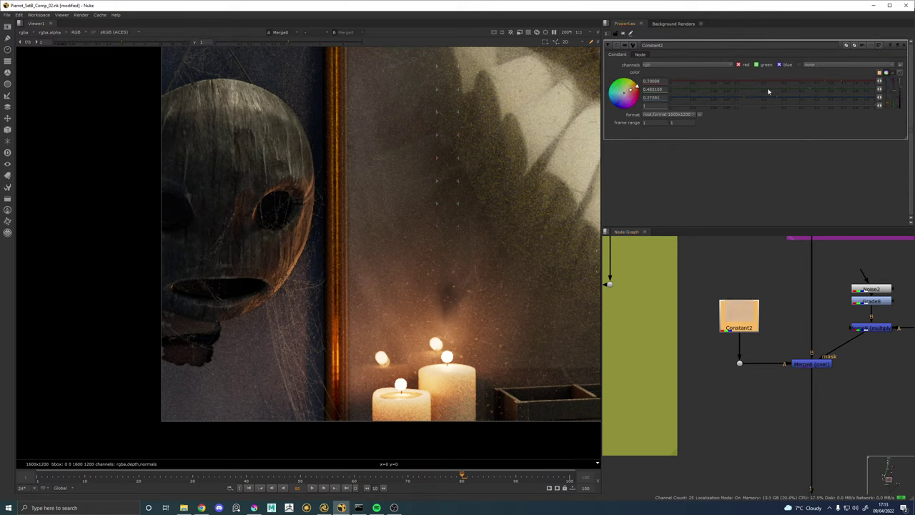
mouse_move(631, 90)
left_mouse_down()
mouse_move(662, 73)
mouse_move(660, 80)
left_mouse_up()
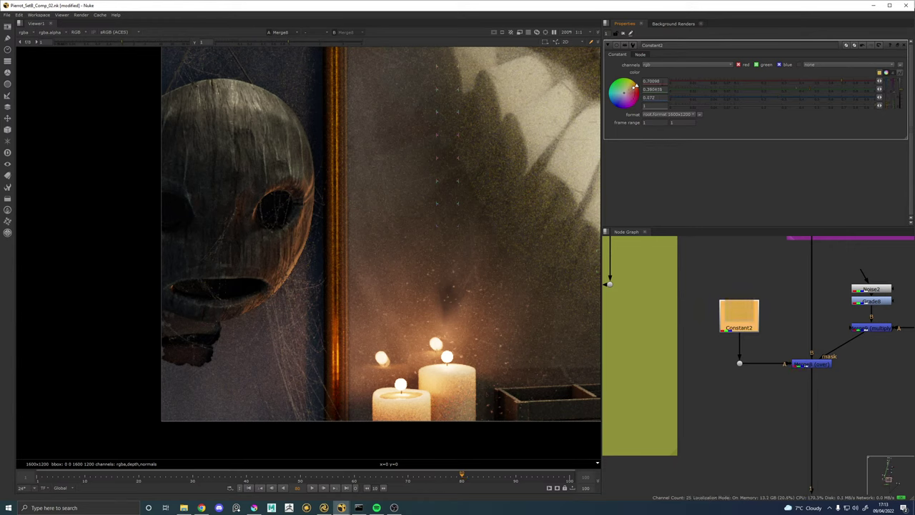
Set the dust Constant's red to 1 and soften the colour to a pale orange of about 0.49 green and 0.21 blue.
double_click(652, 81)
type("1")
key("Return")
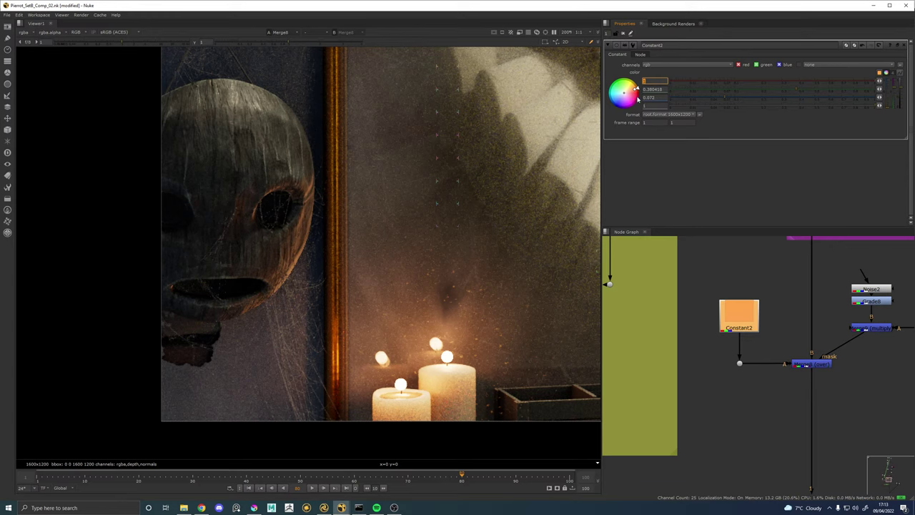
left_click_drag(638, 98, 619, 96)
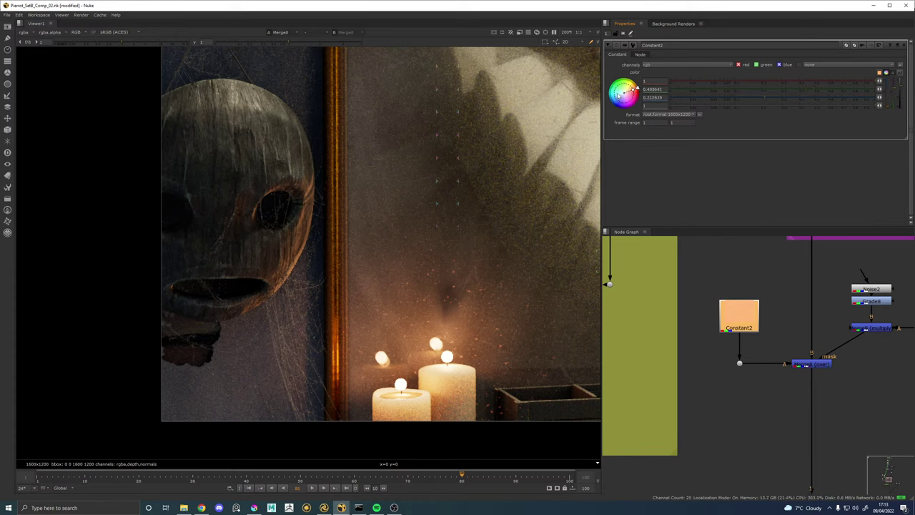
scroll(472, 280, "down", 4)
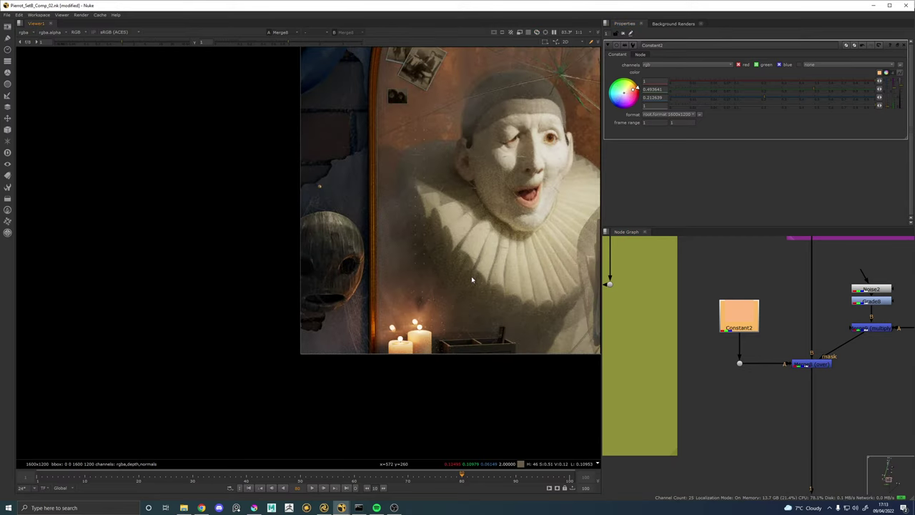
scroll(472, 279, "down", 4)
scroll(468, 293, "up", 3)
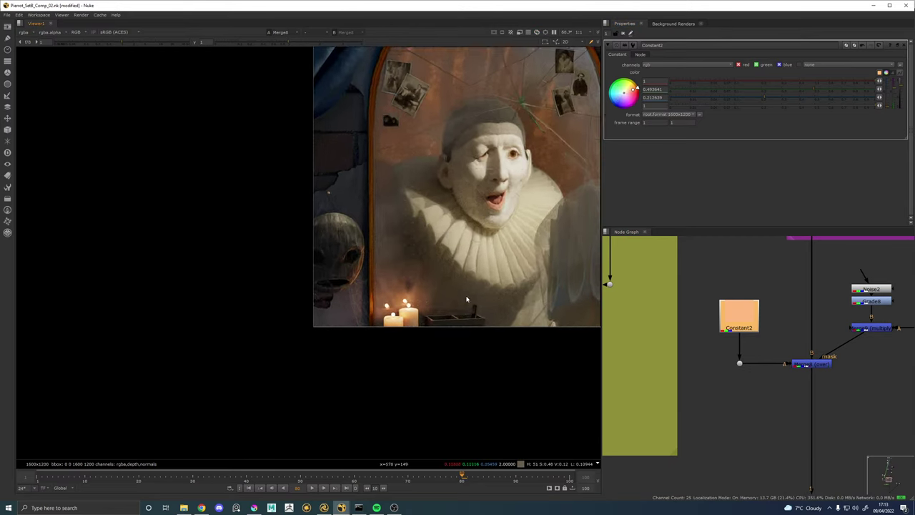
scroll(466, 299, "up", 2)
scroll(724, 313, "down", 3)
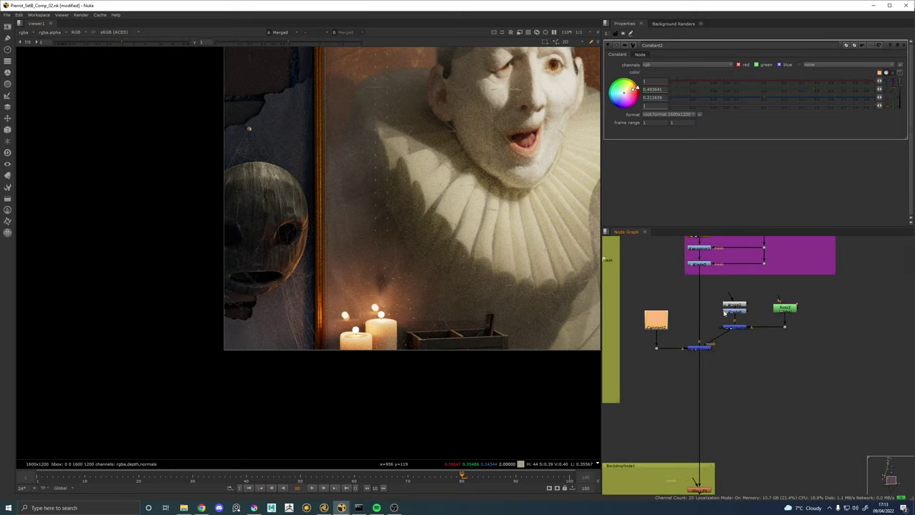
scroll(724, 313, "up", 3)
left_click_drag(822, 307, 802, 312)
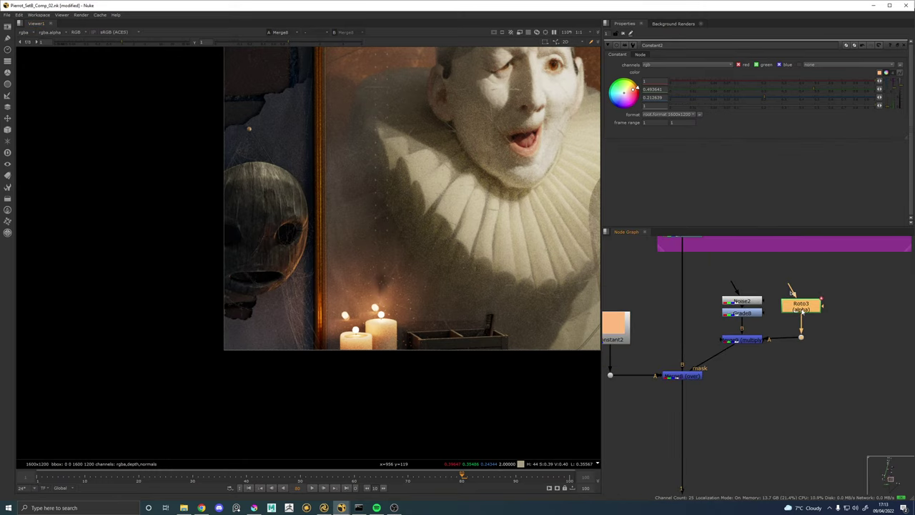
left_click(835, 338)
scroll(703, 323, "down", 2)
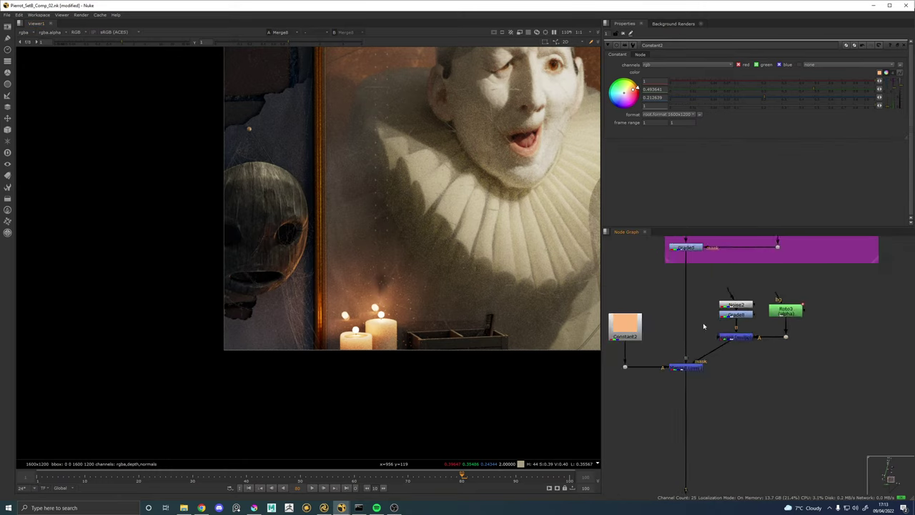
Insert a PostageStamp node between the two dots on the mask branch of the FG backdrop's Merge.
scroll(702, 323, "down", 3)
left_click_drag(658, 338, 779, 362)
scroll(710, 333, "up", 4)
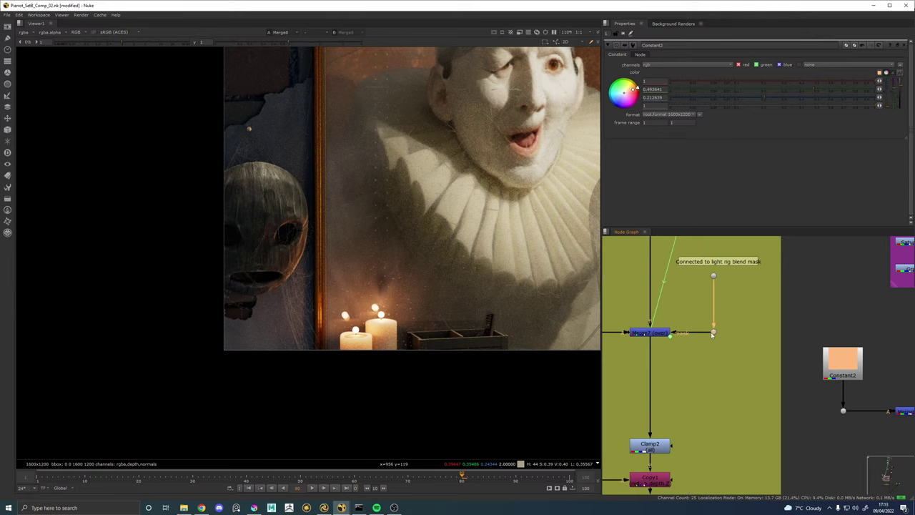
left_click(713, 332)
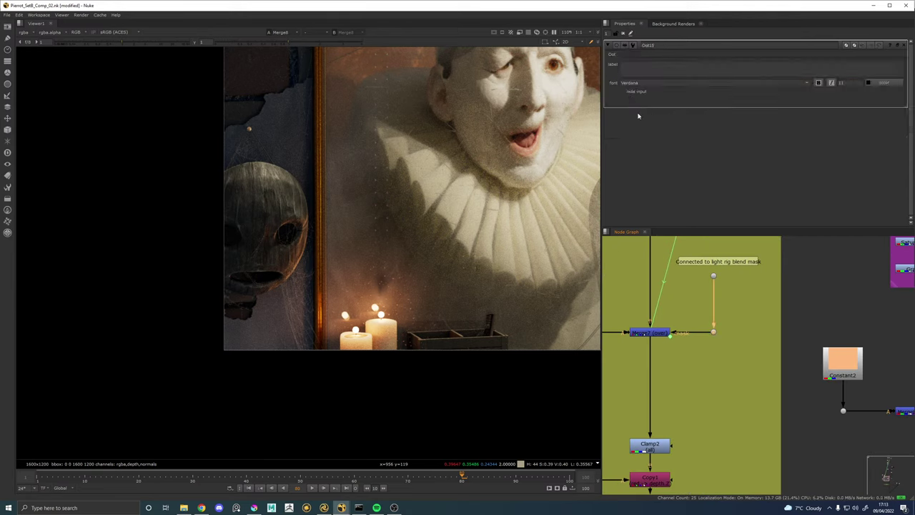
left_click(699, 320)
key("Tab")
type("pos")
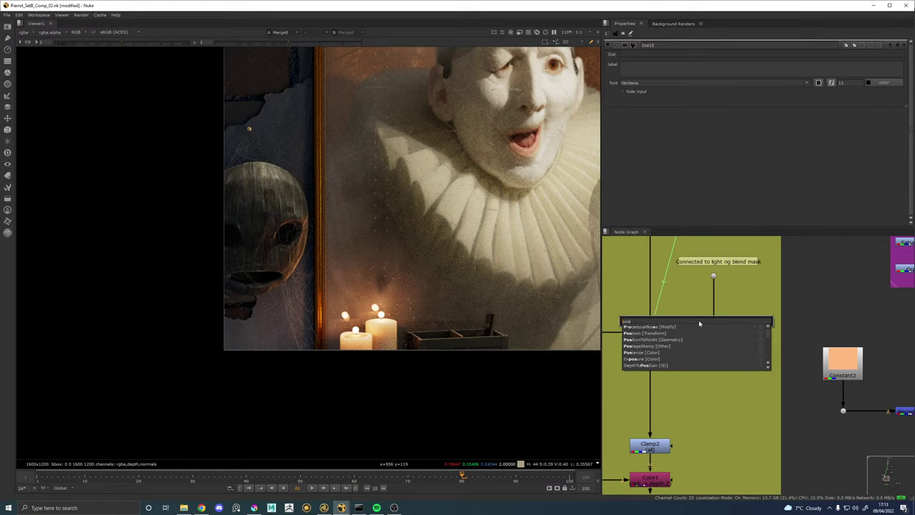
type("tag")
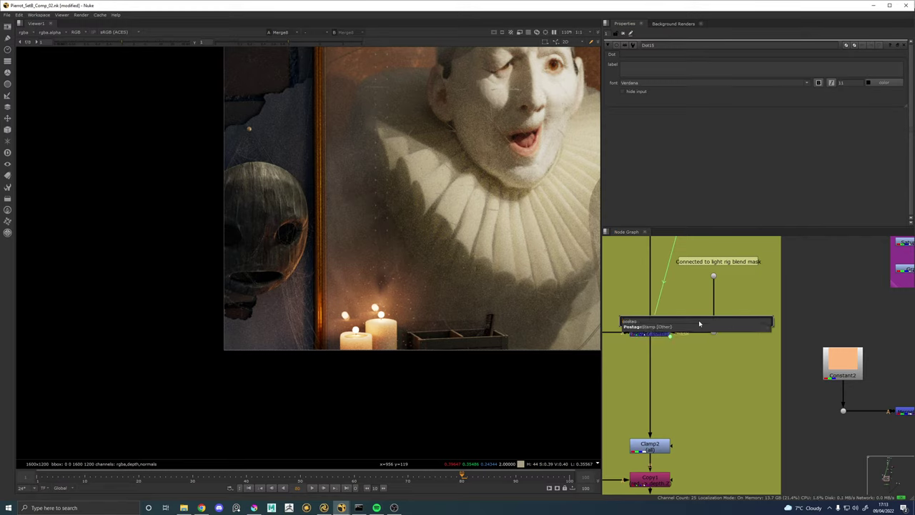
key("Return")
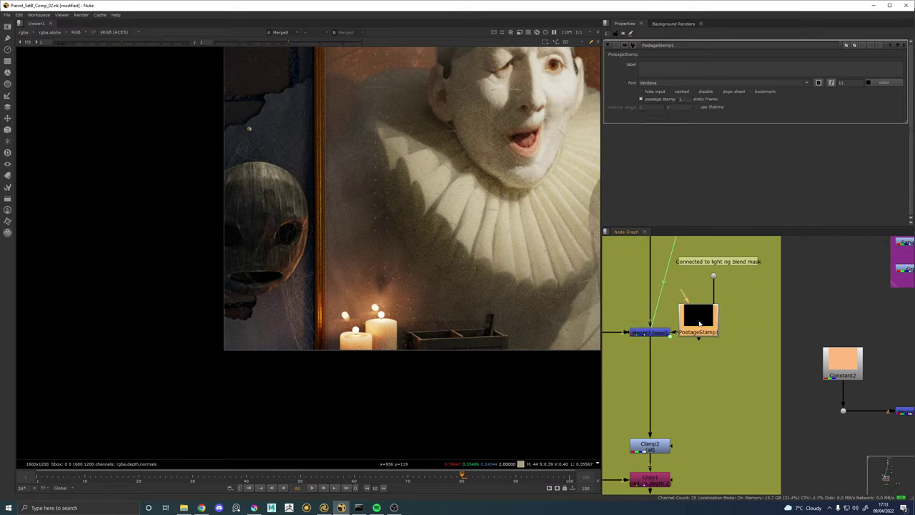
left_click_drag(699, 324, 717, 294)
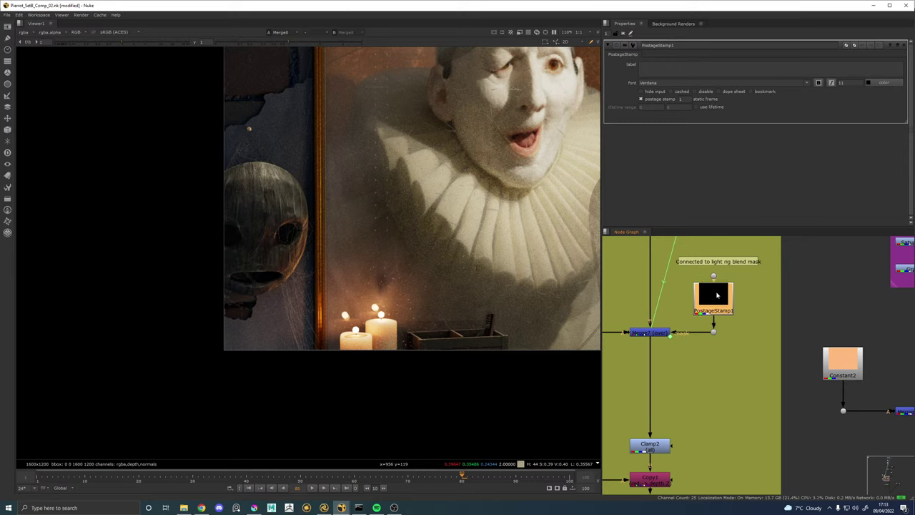
Move the PostageStamp slightly down so it sits more evenly between its two dots.
left_click(713, 266)
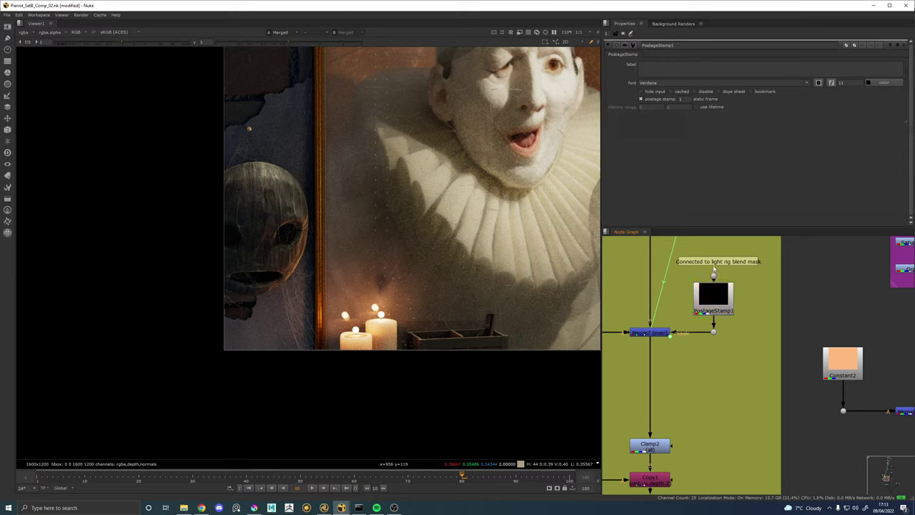
left_click(711, 293)
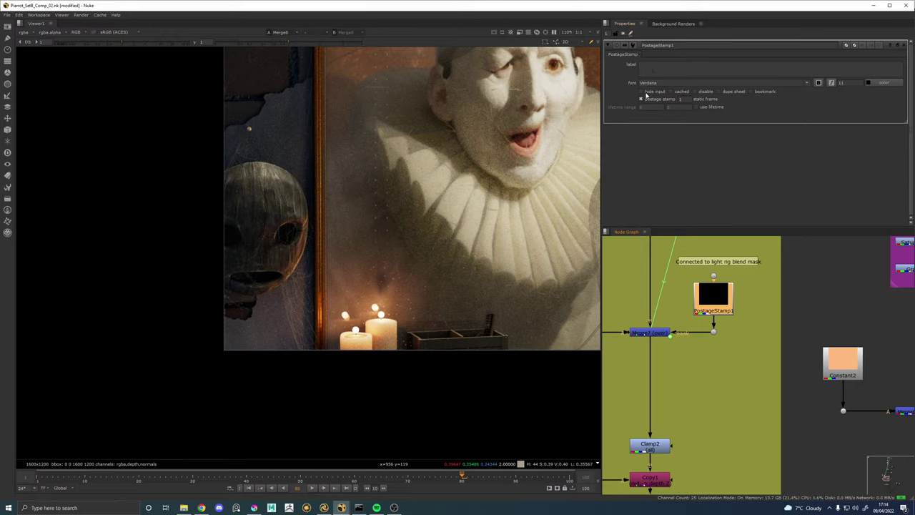
left_click_drag(724, 304, 724, 309)
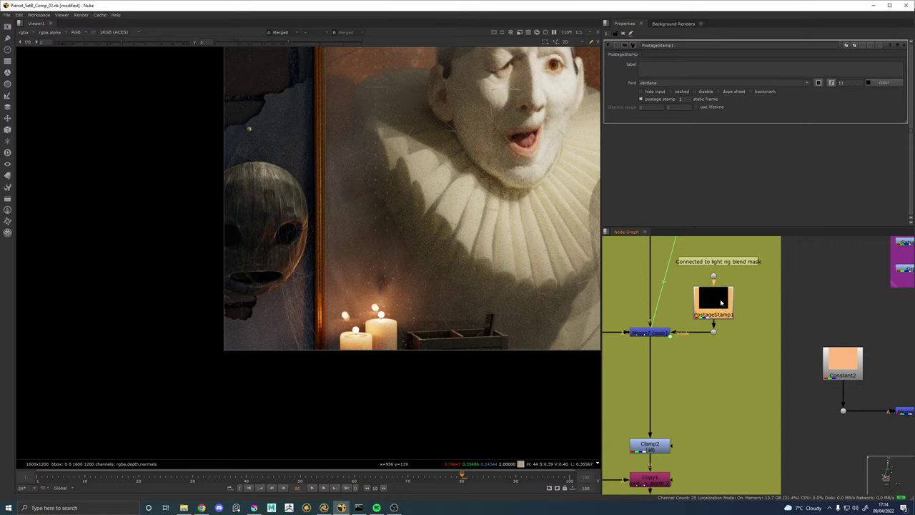
left_click_drag(727, 285, 723, 318)
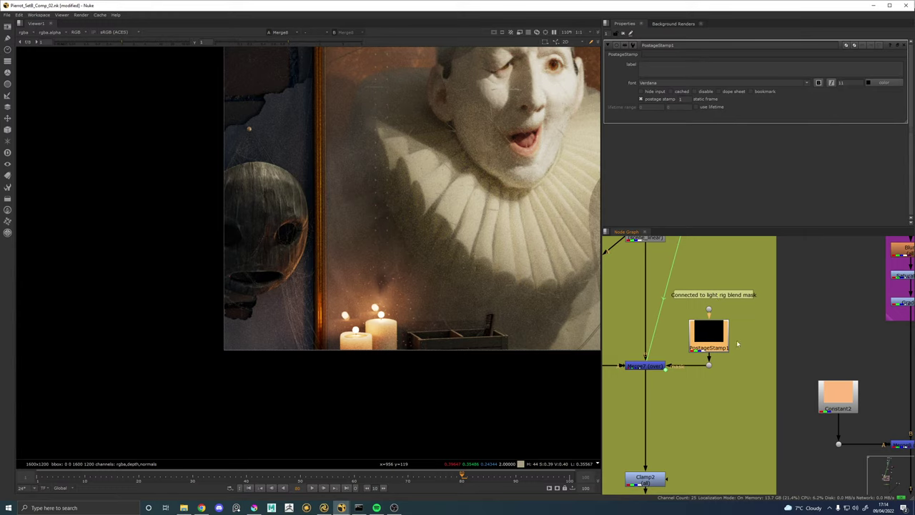
Delete the Shuffle node above the Roto in the BG build backdrop's mask branch.
scroll(735, 293, "down", 4)
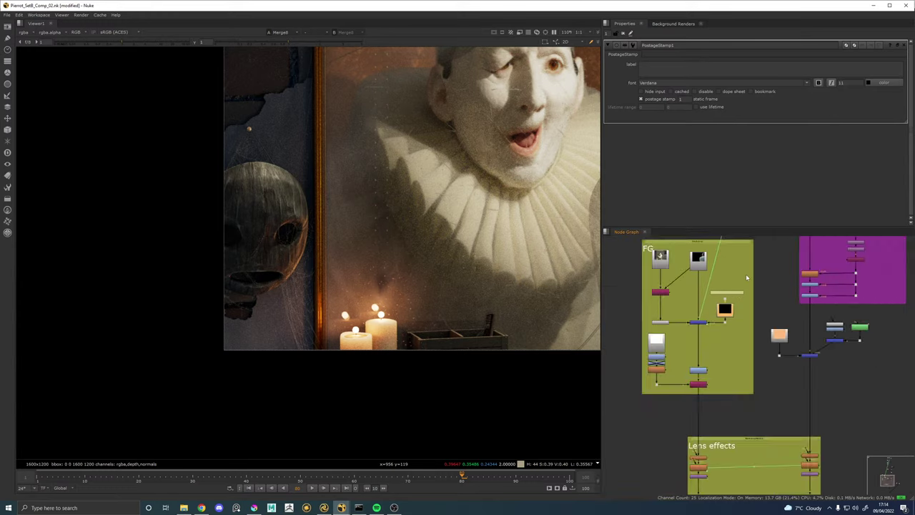
left_click_drag(745, 274, 686, 444)
left_click_drag(765, 291, 679, 411)
left_click_drag(737, 312, 758, 424)
scroll(714, 305, "up", 2)
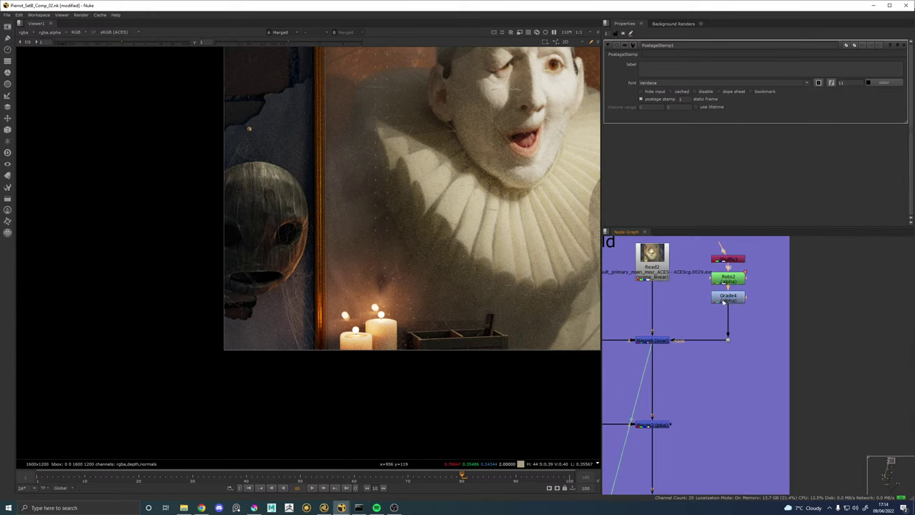
key("Tab")
type("sh")
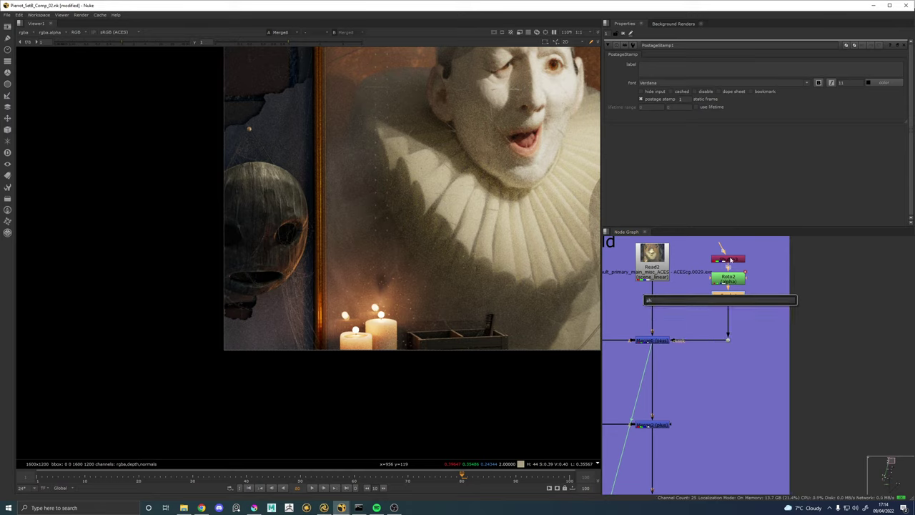
key("Return")
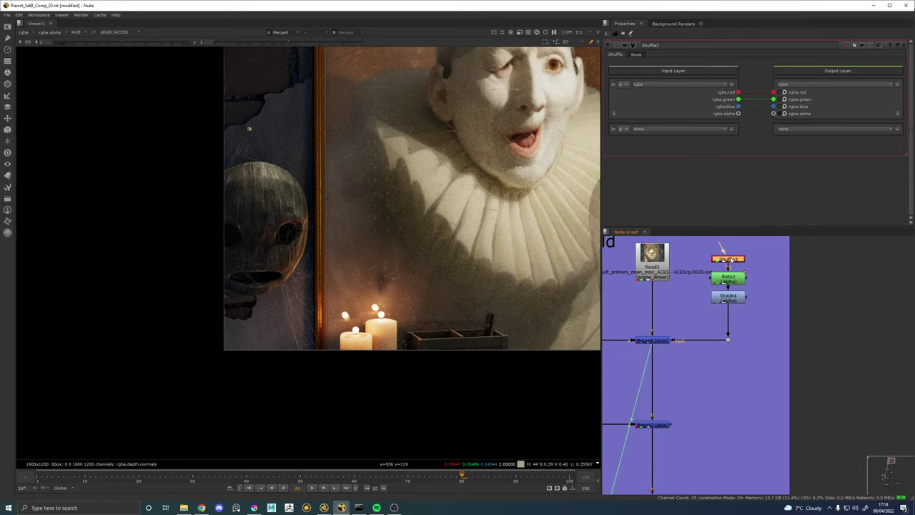
key("Delete")
Add a Shuffle below the alpha Grade in the BG build mask branch and route its input alpha to red, green and blue.
left_click(730, 297)
key("Tab")
type("sh")
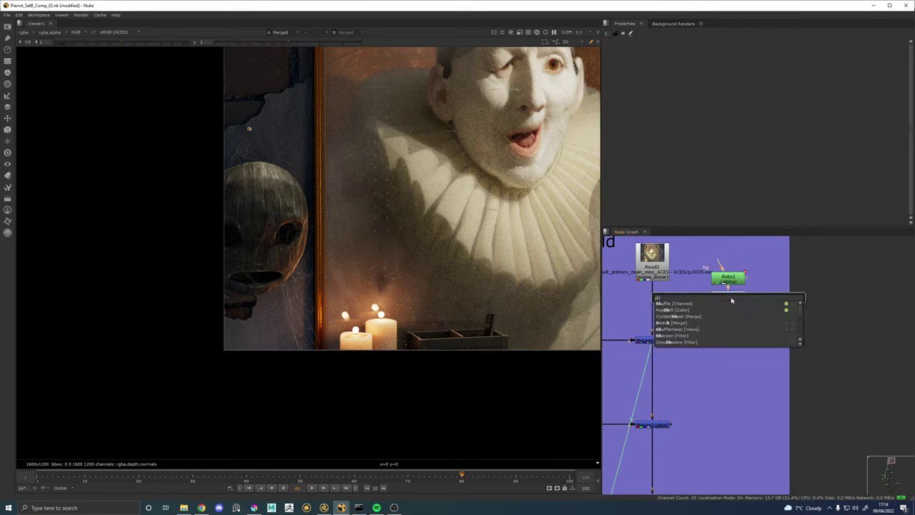
type("uf")
key("Return")
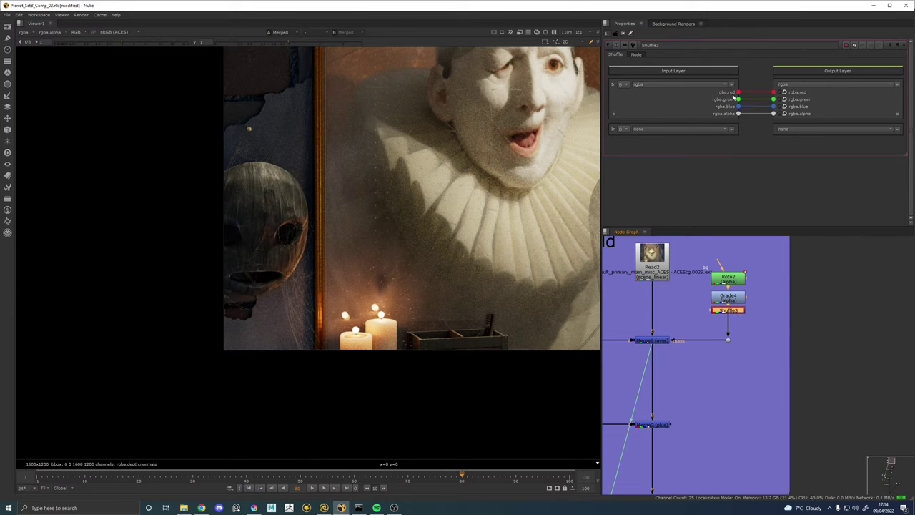
left_click_drag(737, 92, 772, 113)
left_click_drag(737, 114, 768, 106)
Remove the dot above the FG backdrop's PostageStamp, seat the stamp under the sticky note and hide its input.
scroll(804, 298, "down", 8)
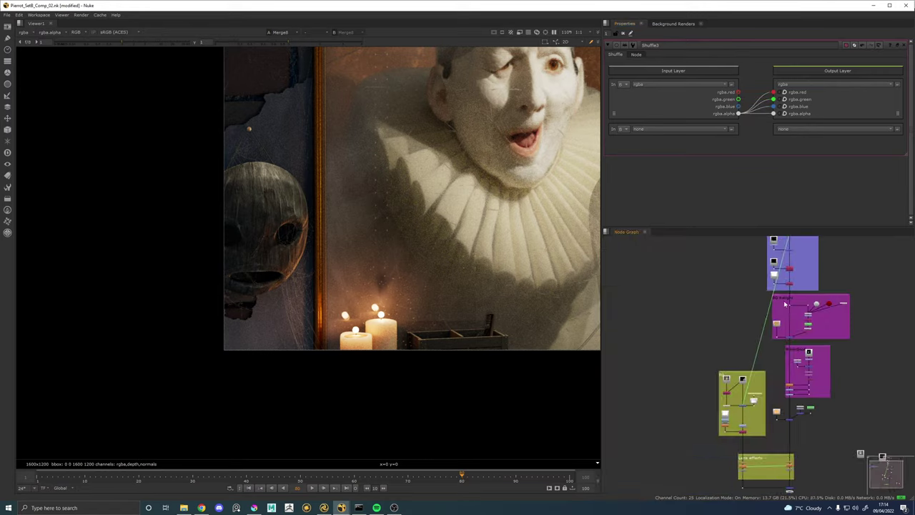
scroll(762, 348, "up", 10)
left_click(762, 350)
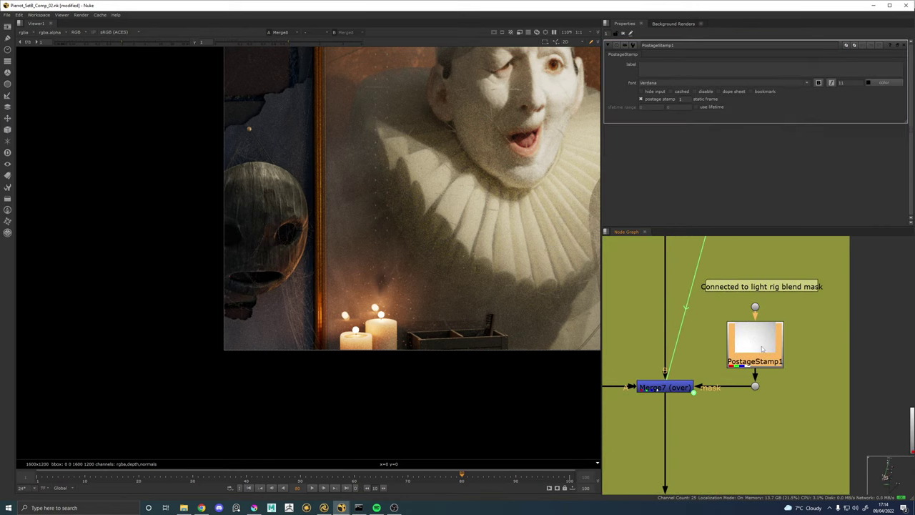
scroll(782, 325, "down", 3)
left_click_drag(780, 336, 749, 355)
left_click(750, 340)
right_click(748, 355)
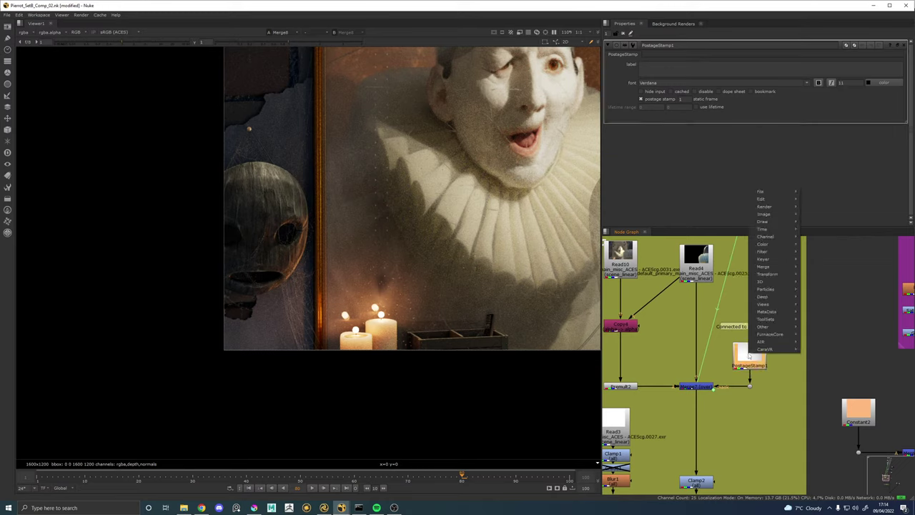
left_click(739, 359)
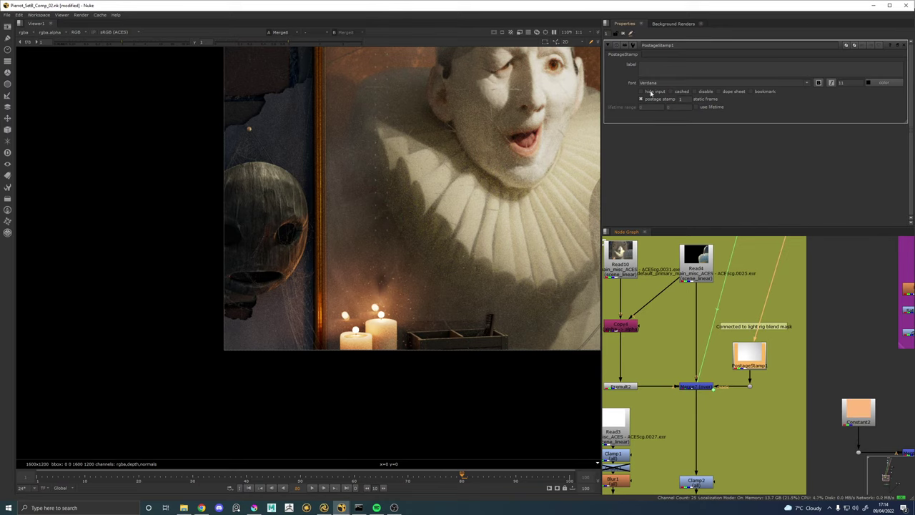
left_click(650, 93)
scroll(811, 337, "down", 4)
scroll(757, 345, "up", 2)
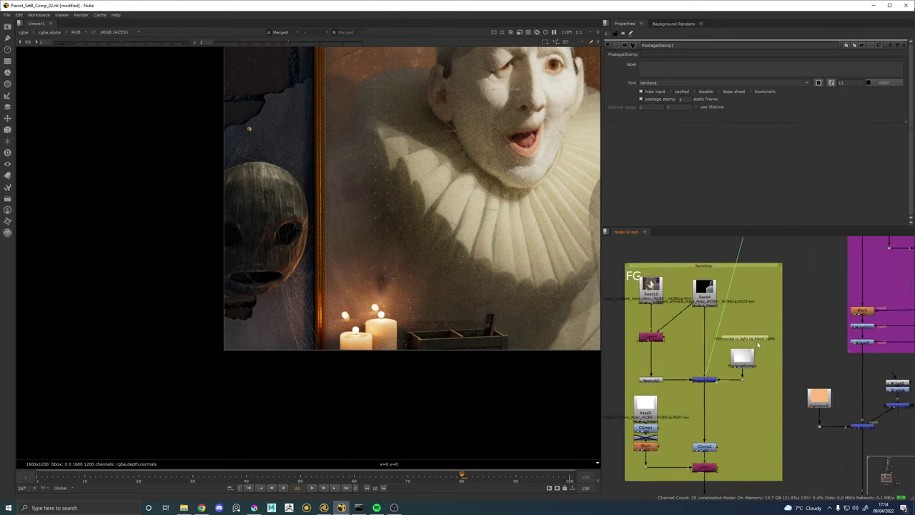
scroll(758, 345, "up", 3)
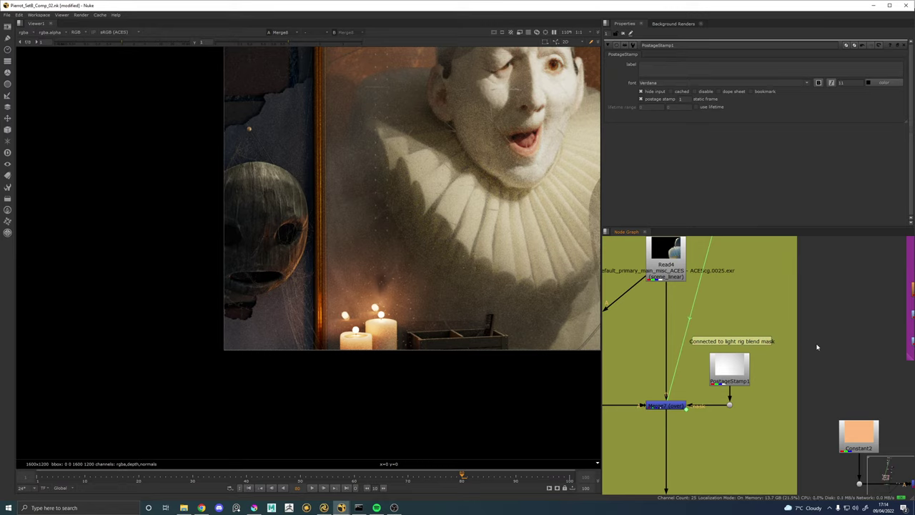
Move the Roto, Grade and Shuffle stack in the BG build backdrop down, closer to its mask dot.
scroll(824, 357, "down", 5)
left_click_drag(831, 312, 690, 419)
left_click_drag(760, 241, 708, 384)
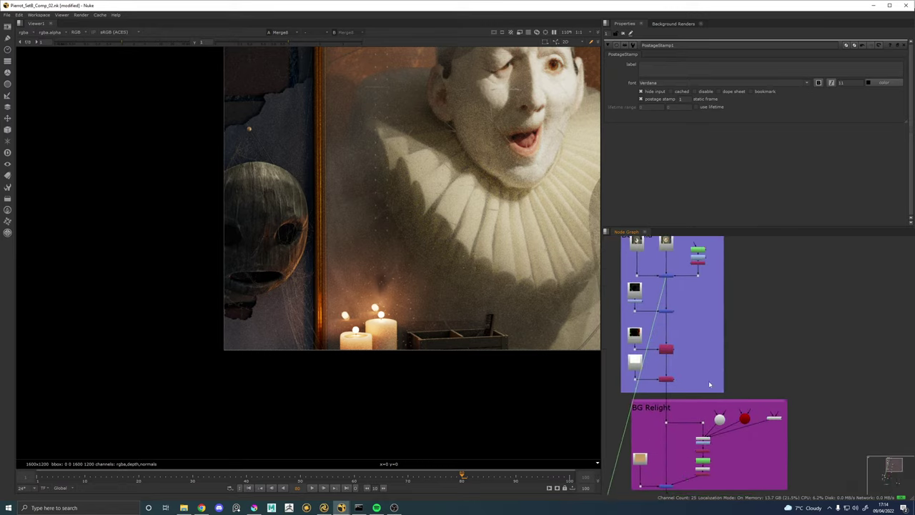
left_click_drag(705, 272, 728, 375)
scroll(727, 374, "up", 4)
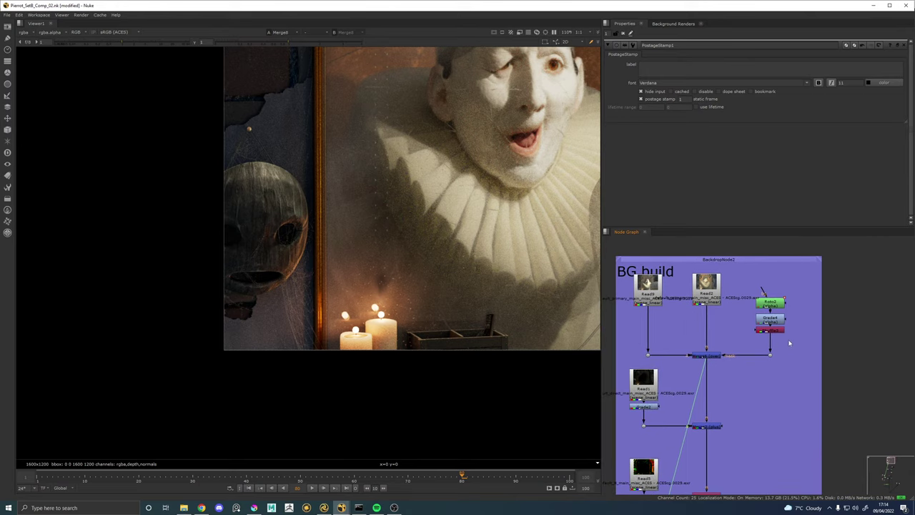
left_click_drag(793, 341, 750, 284)
left_click(826, 378)
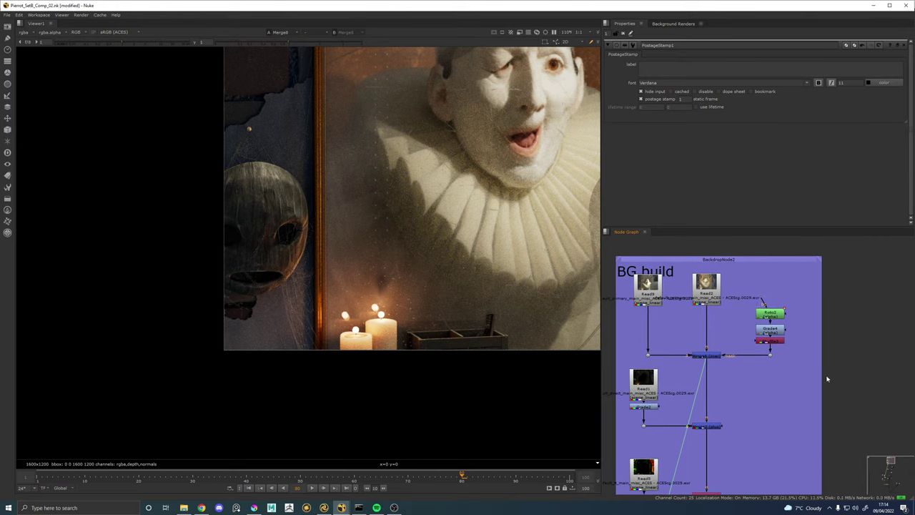
Inspect the candle dust in the comp, and view the alpha of the multiply Merge that forms its mask.
scroll(782, 367, "down", 4)
left_click_drag(776, 407, 770, 369)
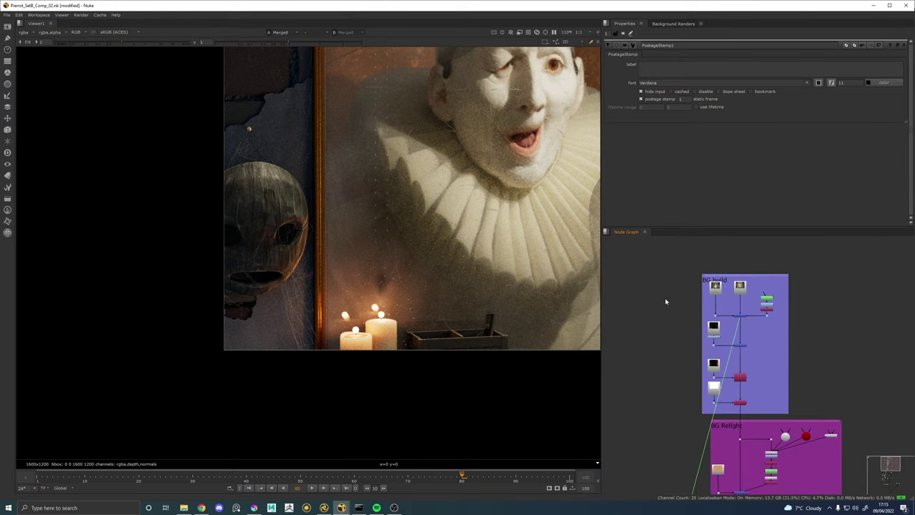
scroll(400, 286, "up", 5)
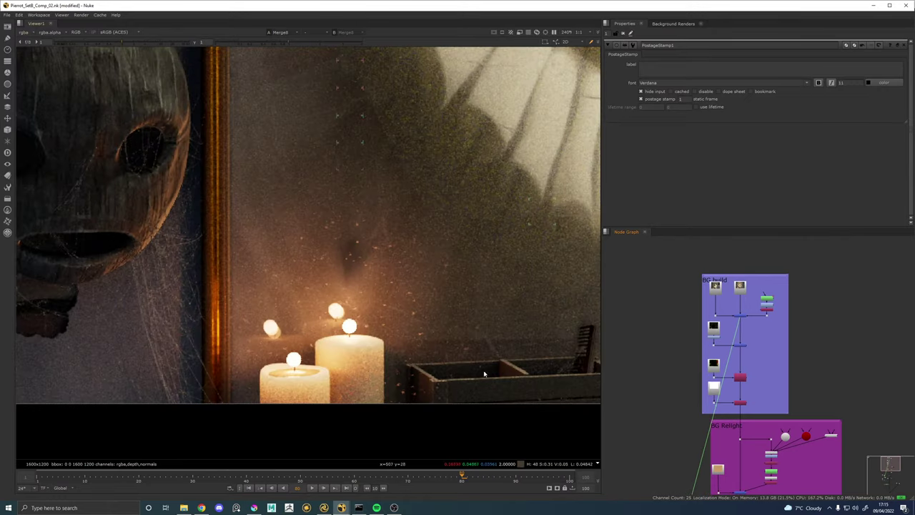
scroll(794, 415, "down", 4)
left_click_drag(792, 429, 767, 298)
scroll(785, 420, "up", 4)
scroll(707, 347, "up", 4)
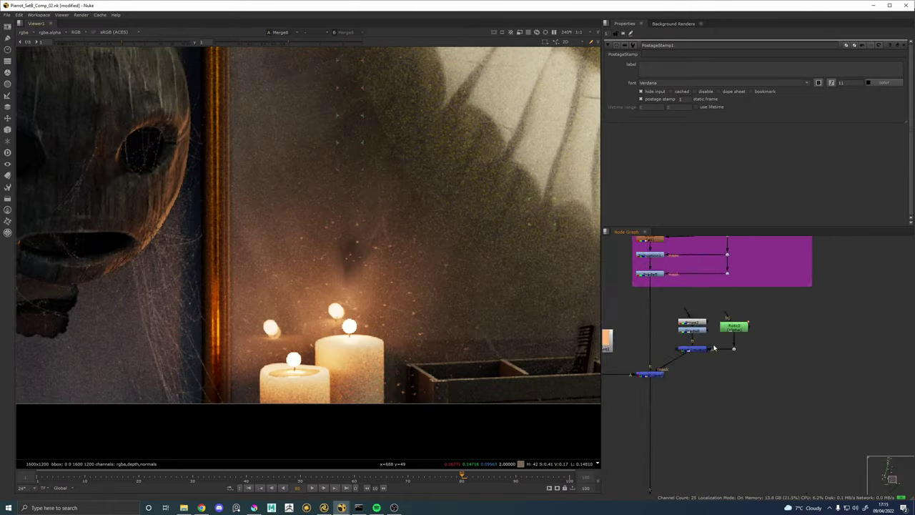
scroll(713, 348, "up", 3)
left_click_drag(638, 282, 757, 369)
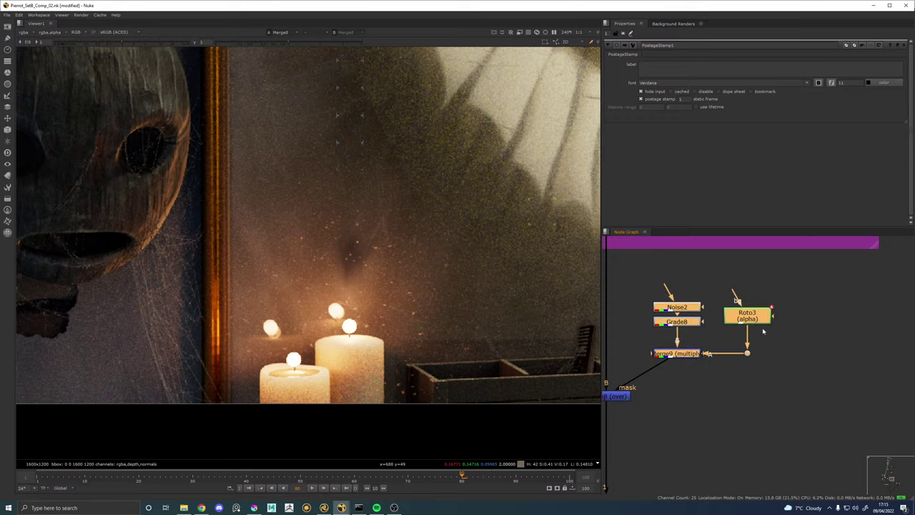
left_click(752, 319)
left_click(676, 353)
key("1")
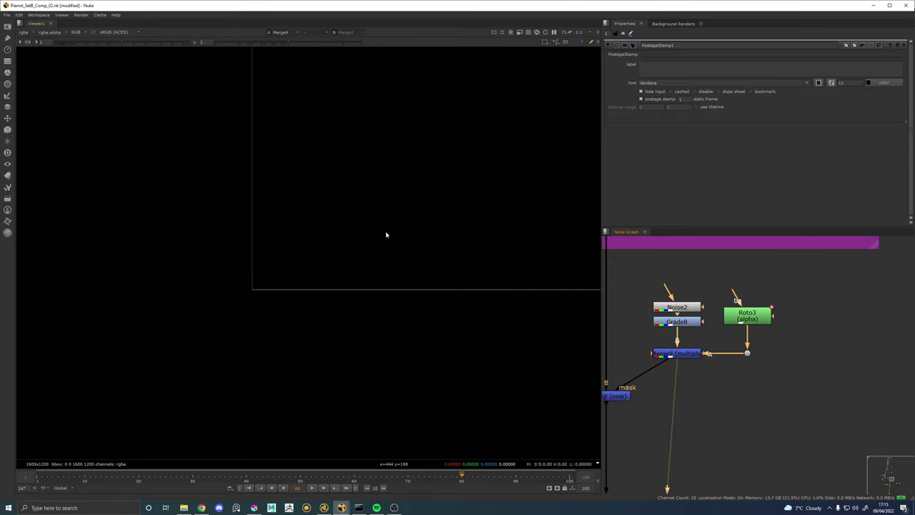
scroll(400, 236, "up", 3)
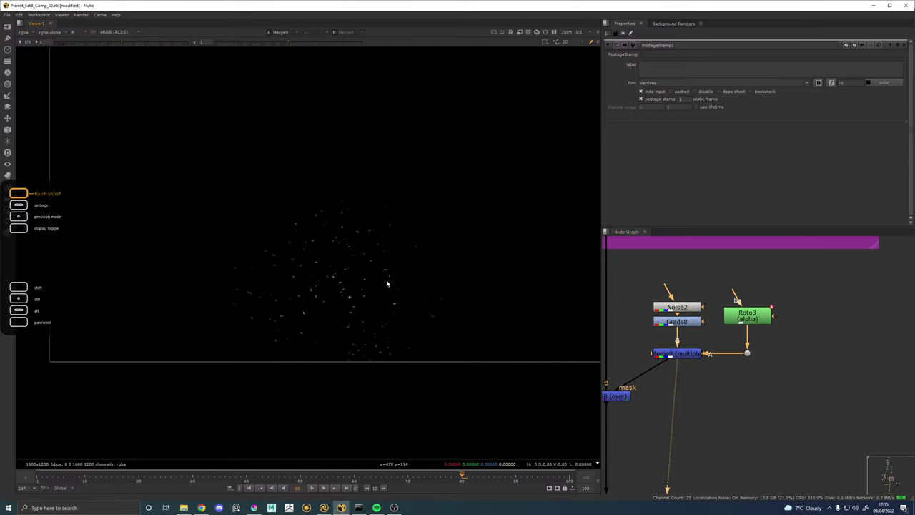
key("a")
Shift the Noise, Grade and multiply Merge stack right, and move it with Roto3 and its dot up and right.
left_click_drag(643, 290, 711, 363)
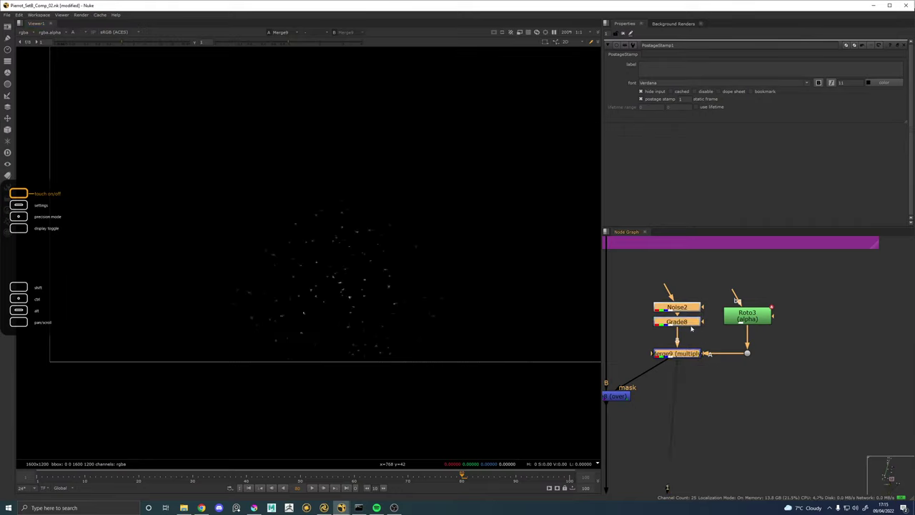
left_click_drag(677, 314, 689, 315)
left_click_drag(643, 278, 796, 376)
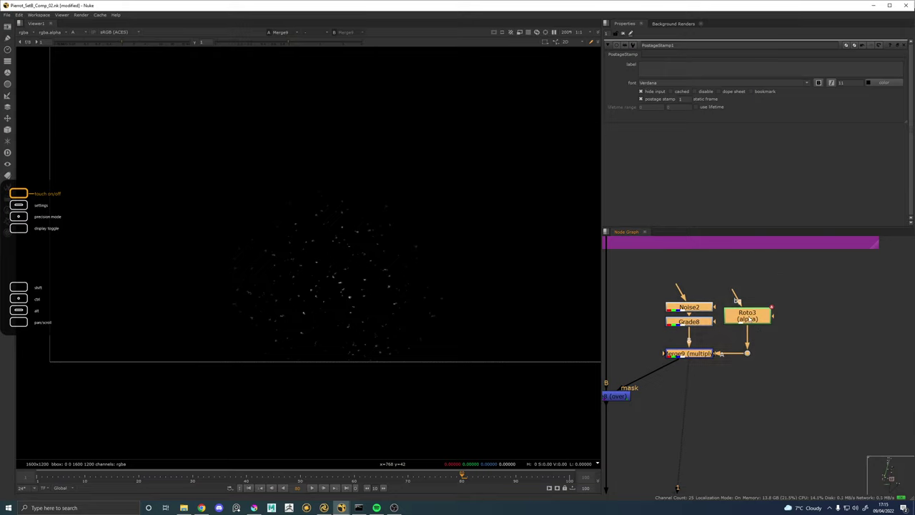
left_click_drag(749, 319, 778, 303)
left_click(733, 362)
Add a Multiply merge below the existing multiply Merge in the dust mask branch and align it under the stack.
key("Tab")
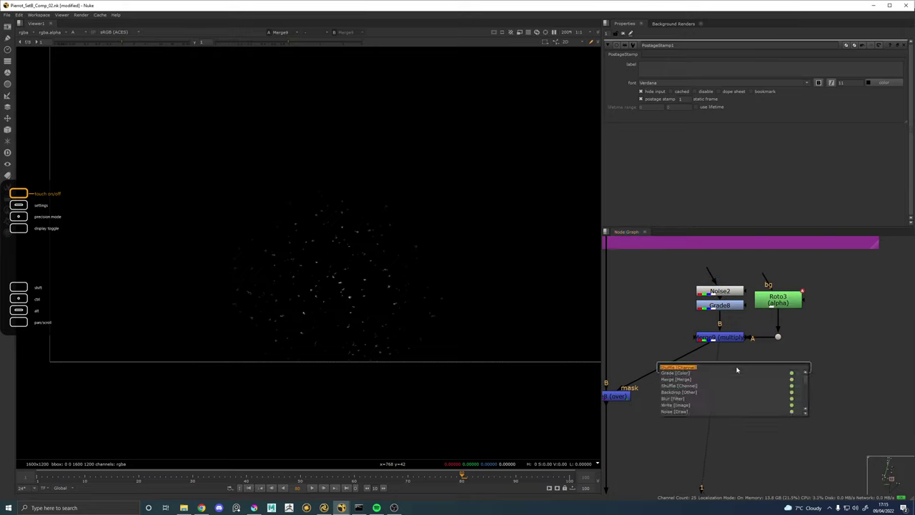
type("mul")
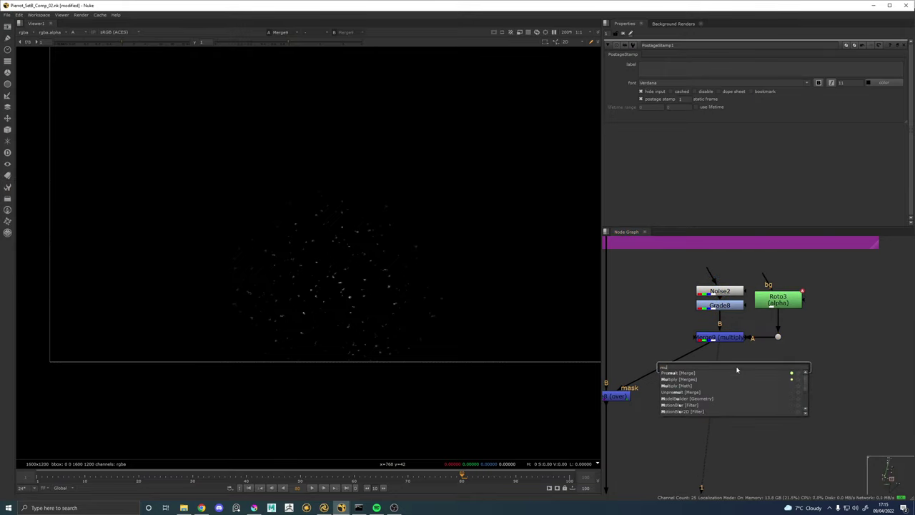
key("Down")
key("Down")
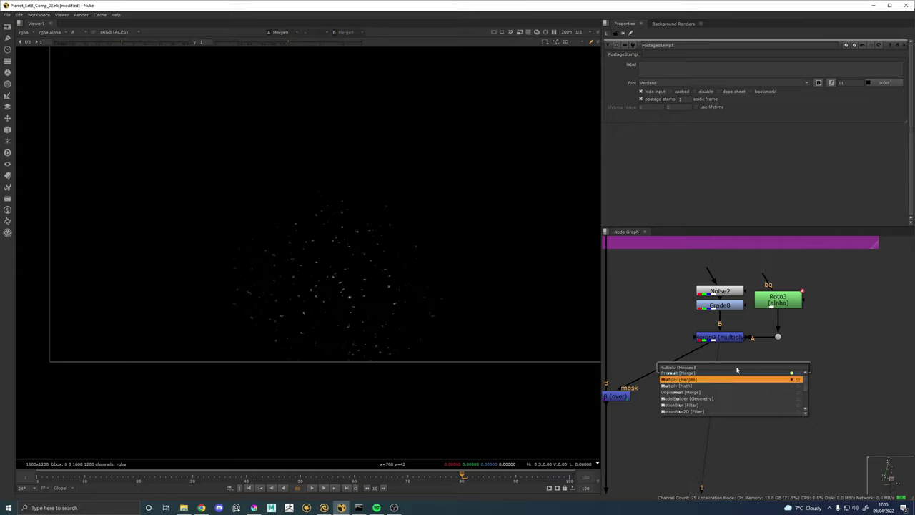
key("Return")
mouse_move(736, 372)
left_mouse_down()
mouse_move(674, 361)
mouse_move(721, 380)
left_mouse_up()
Add a second Roto below Roto3, connect it through a dot to the new Multiply's A input, and line the nodes up.
left_click(793, 366)
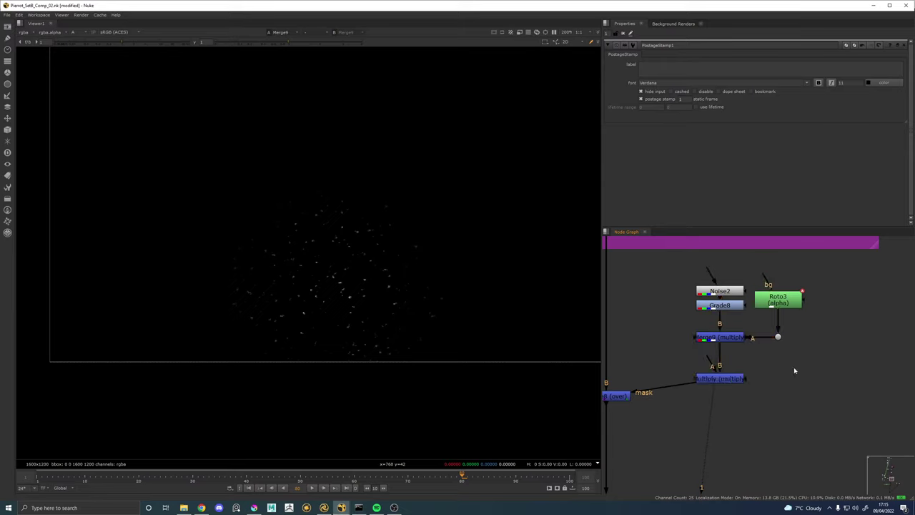
key("Tab")
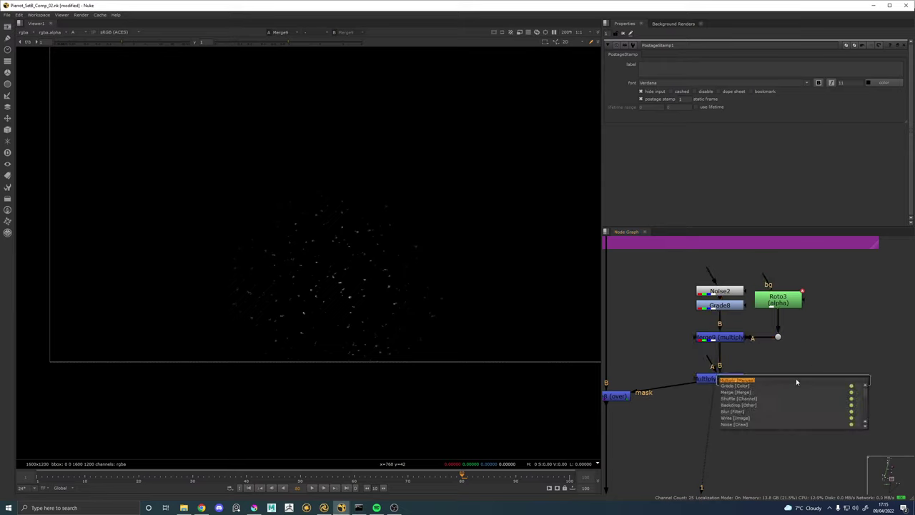
type("roto")
key("Return")
mouse_move(796, 379)
left_mouse_down()
mouse_move(779, 363)
mouse_move(774, 371)
mouse_move(784, 367)
left_mouse_up()
left_click_drag(857, 417, 662, 345)
left_click_drag(779, 363, 787, 405)
left_click(817, 414)
left_click(790, 408)
left_click(785, 373)
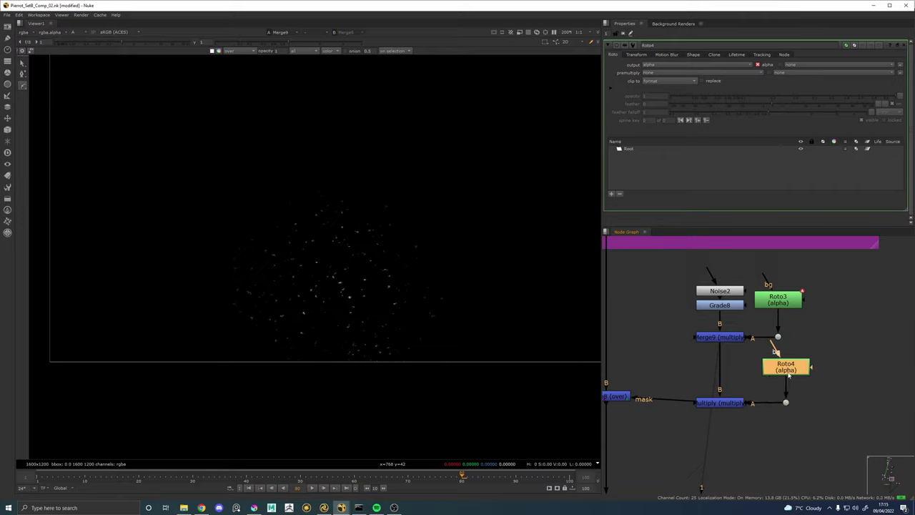
Connect Roto4's bg input to the Grade at the end of the purple backdrop and view the candles through it in RGB.
scroll(780, 361, "down", 3)
left_click_drag(782, 363, 683, 289)
key("1")
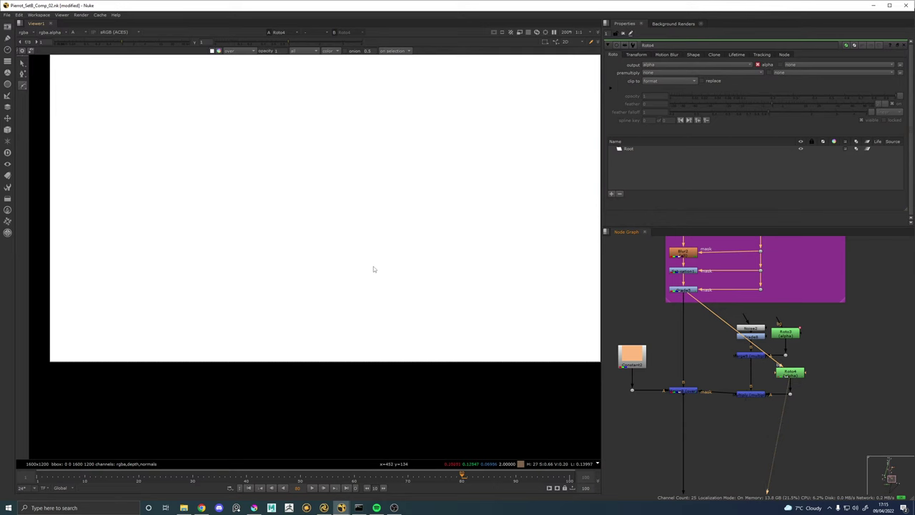
key("a")
scroll(338, 325, "up", 2)
left_click_drag(338, 325, 260, 280)
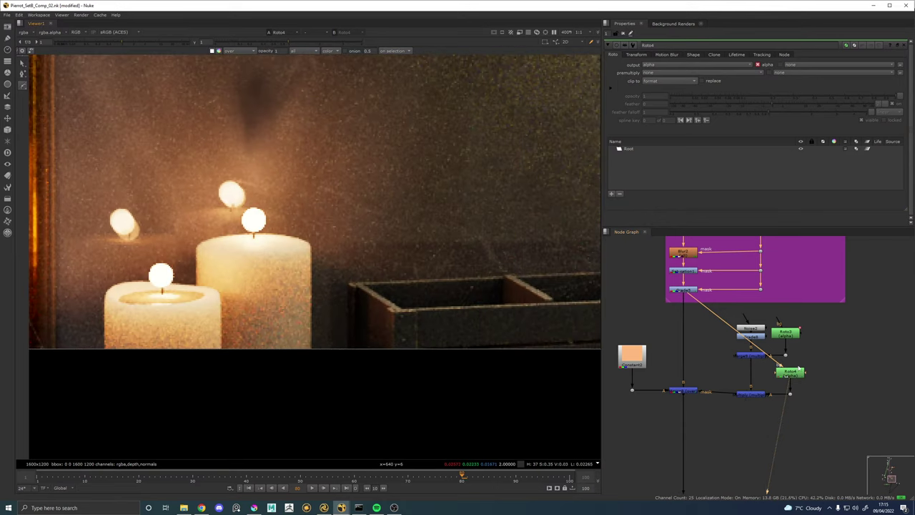
Check Roto3's hide input setting and turn on hide input for Roto4 as well.
left_click(793, 373)
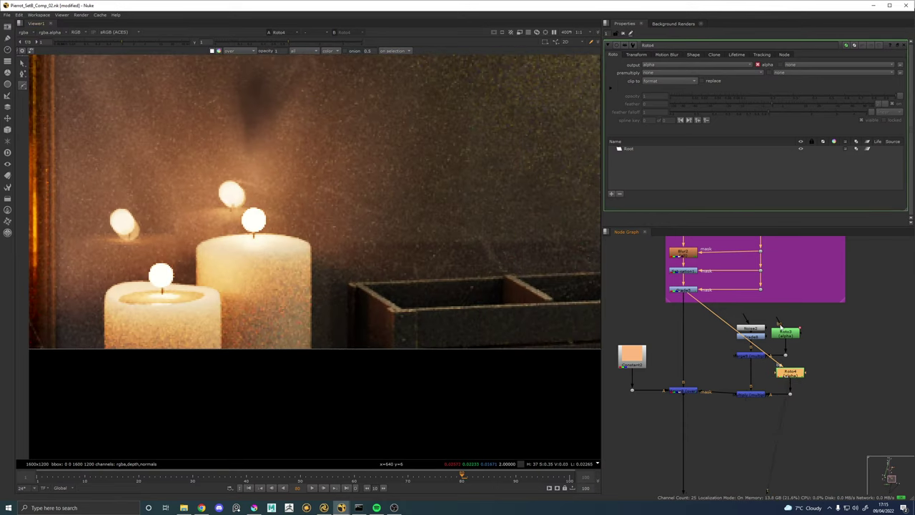
left_click(784, 332)
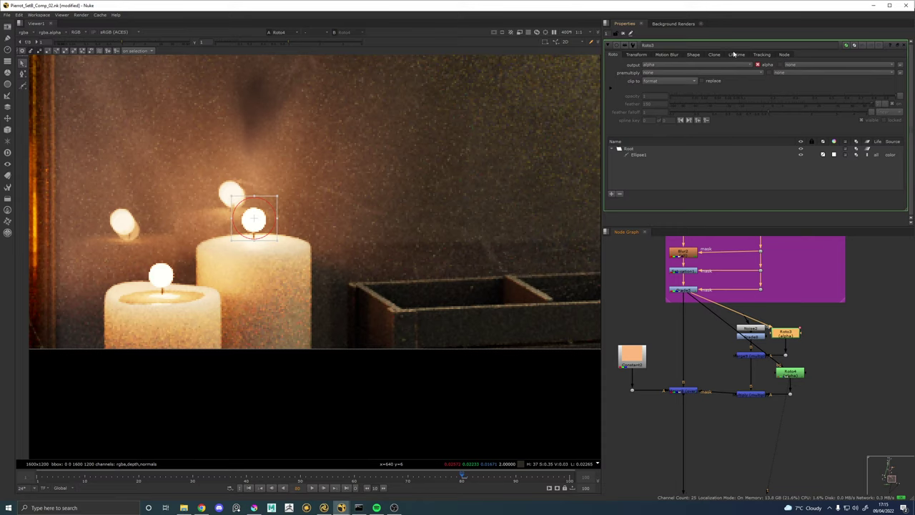
left_click(781, 54)
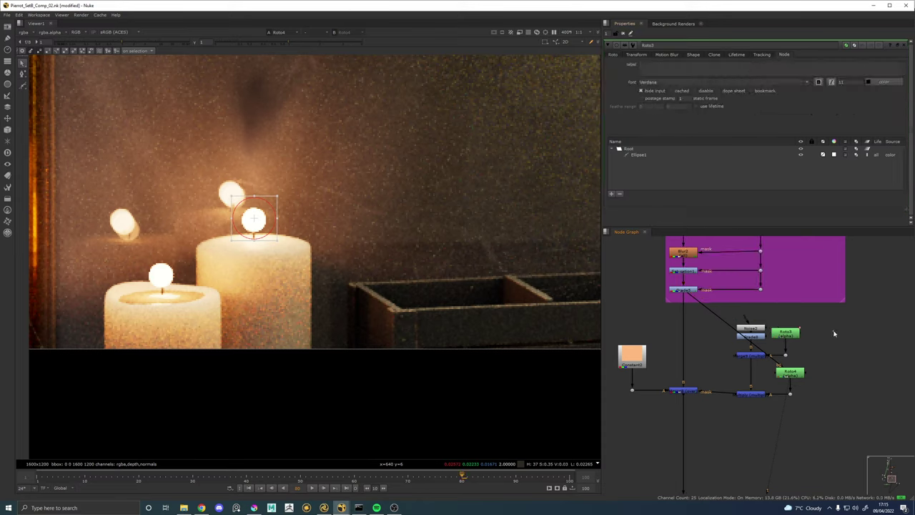
double_click(790, 372)
left_click(783, 55)
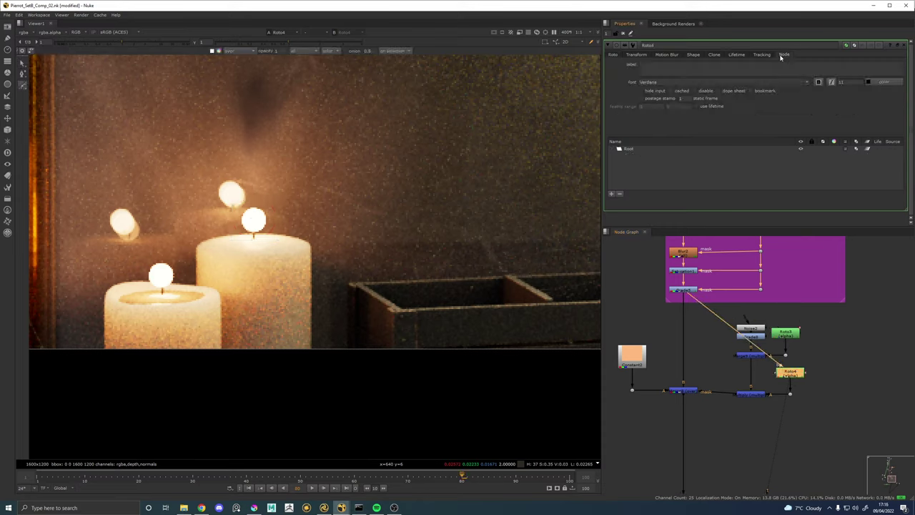
left_click(772, 381)
left_click(790, 373)
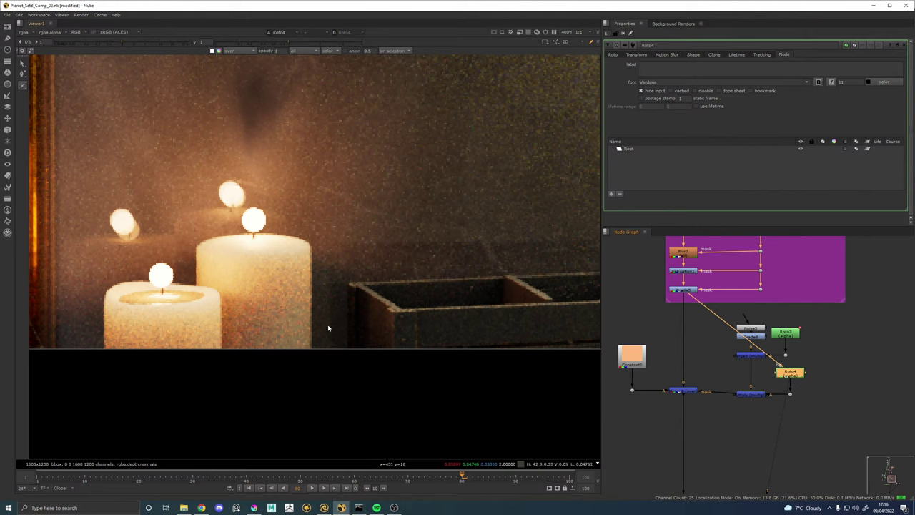
View the over Merge and examine the dust specks around the candles and the wooden box.
scroll(328, 328, "down", 2)
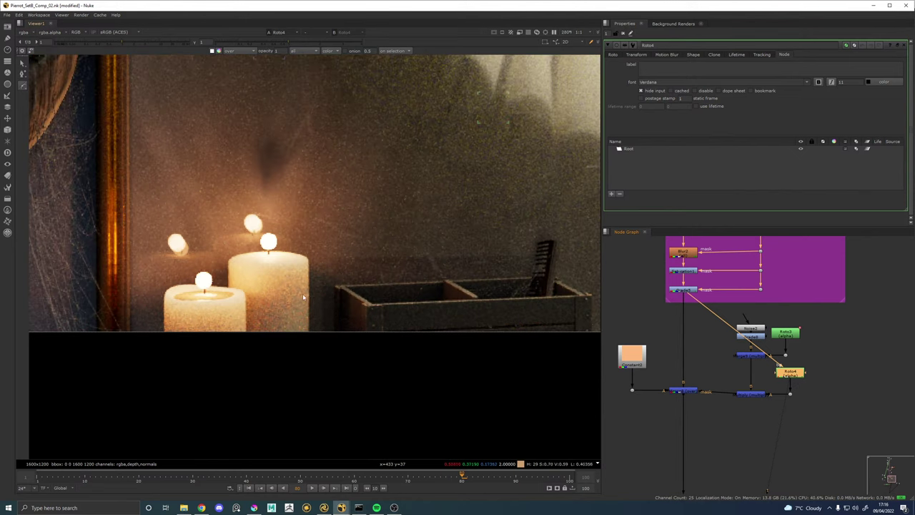
left_click(691, 394)
key("1")
scroll(293, 303, "up", 2)
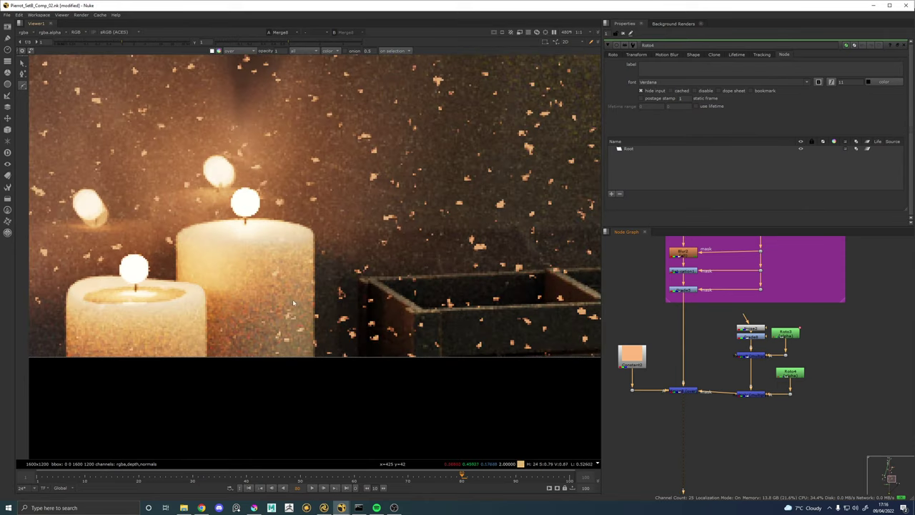
scroll(293, 304, "down", 3)
scroll(368, 301, "up", 1)
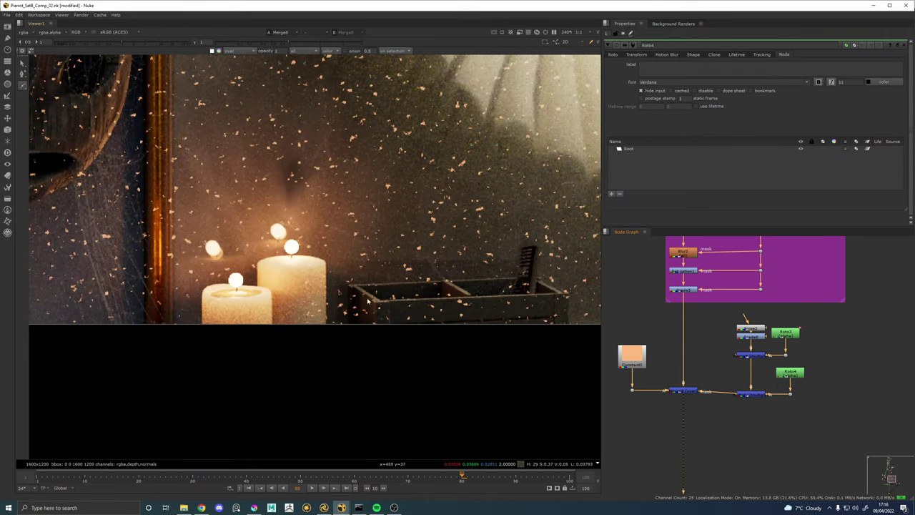
View the new Multiply and the multiply Merge above it, and compare how the dust specks spread across the frame.
left_click(755, 397)
key("1")
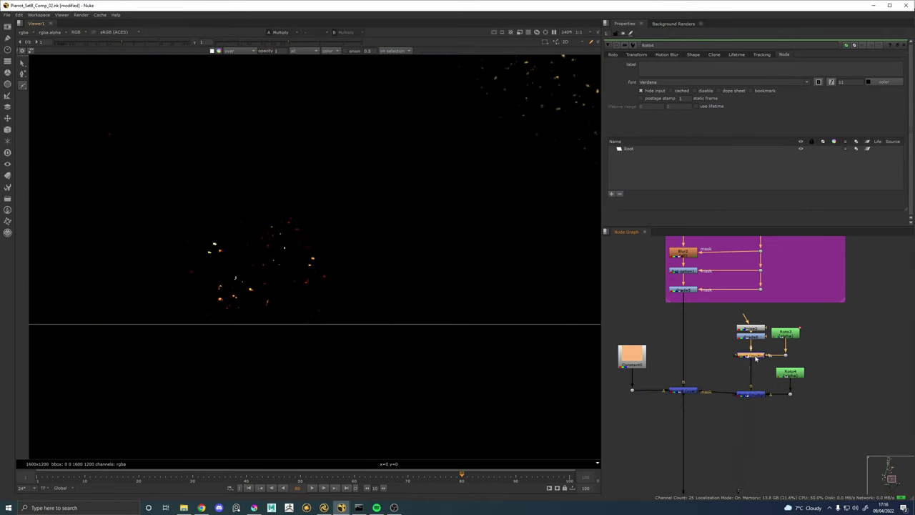
scroll(365, 272, "down", 3)
scroll(365, 271, "down", 2)
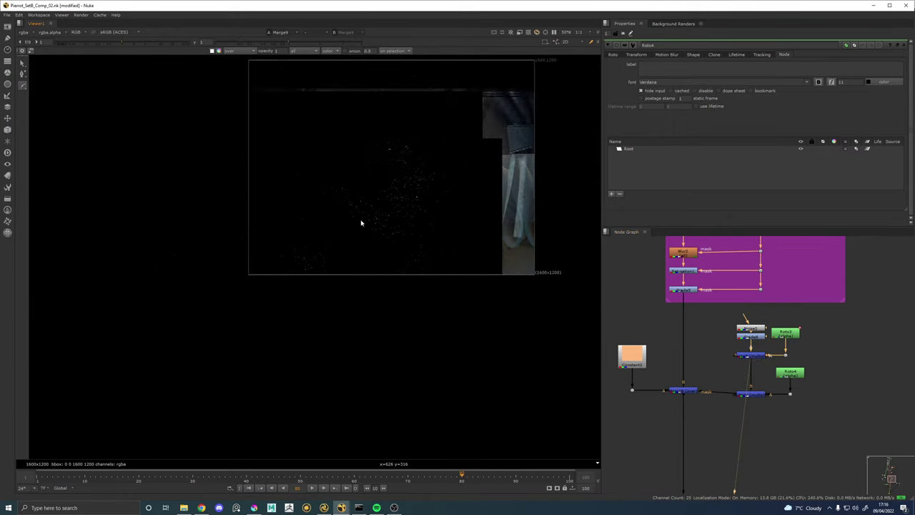
scroll(770, 353, "up", 2)
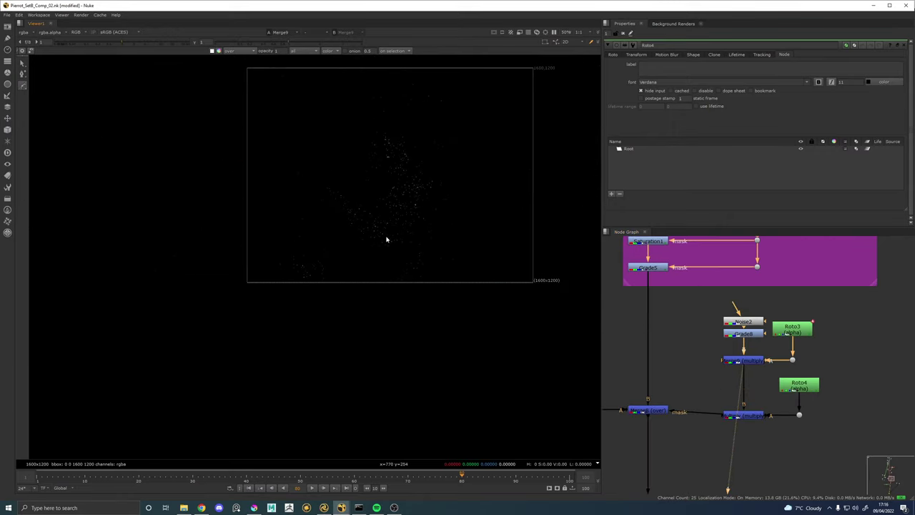
scroll(343, 204, "up", 4)
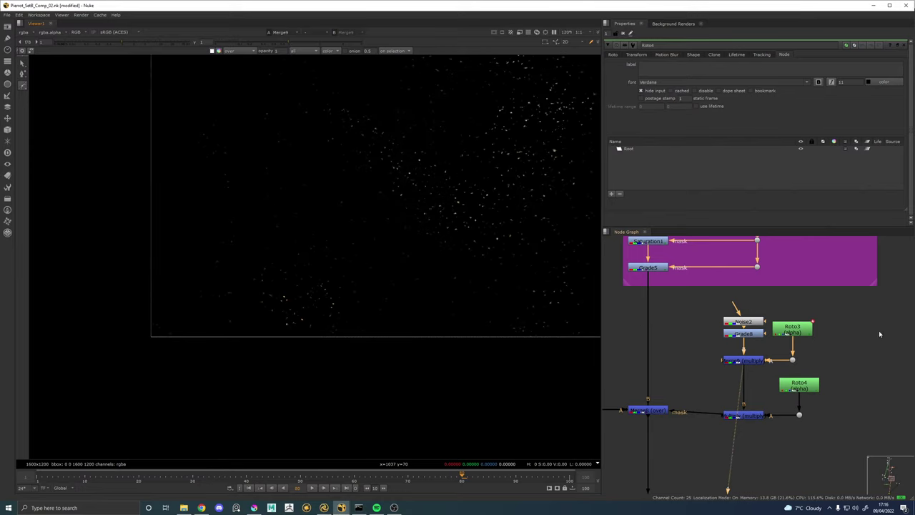
Open Roto3's roto settings and disconnect its bg input from the Grade in the purple backdrop.
left_click(773, 325)
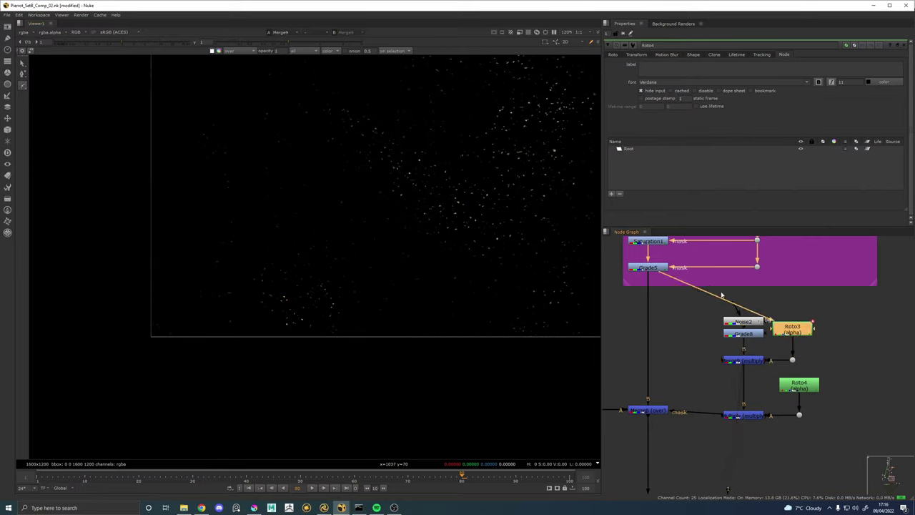
double_click(803, 329)
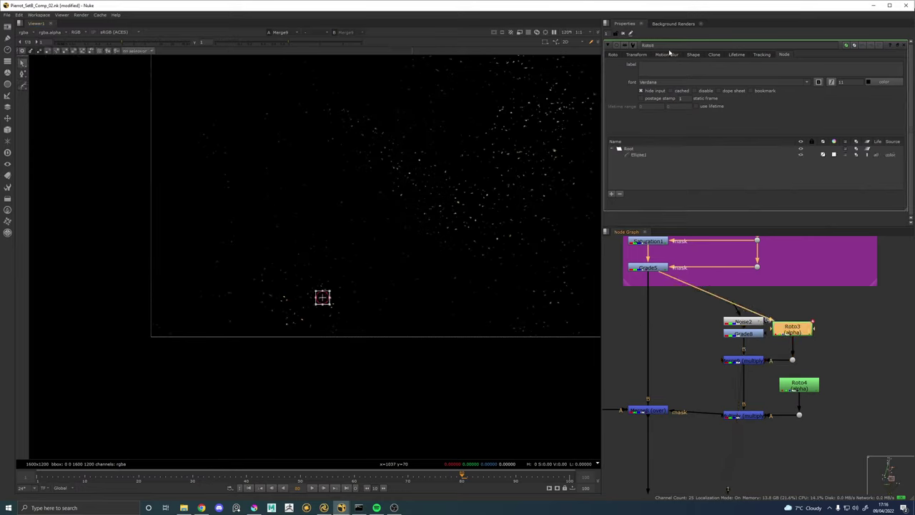
left_click(614, 55)
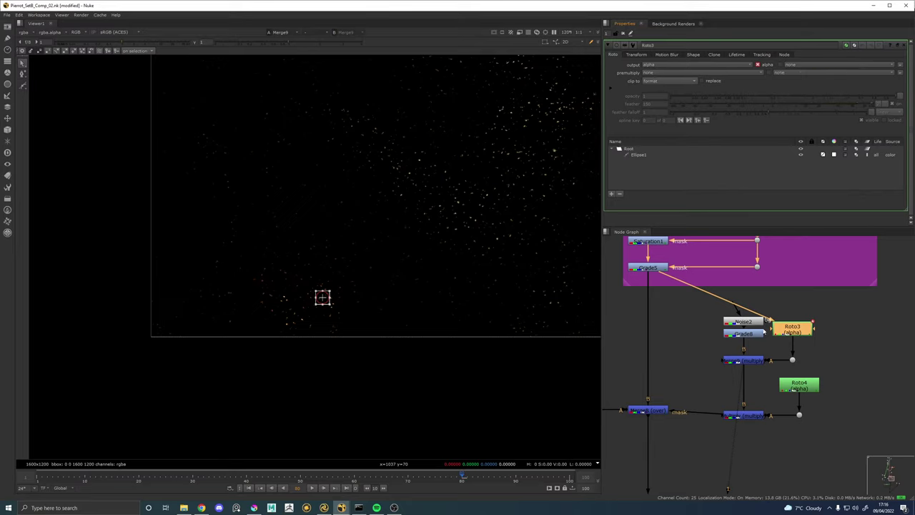
left_click_drag(765, 320, 786, 304)
View Roto4's output and compare its shape list with Roto3's.
double_click(800, 384)
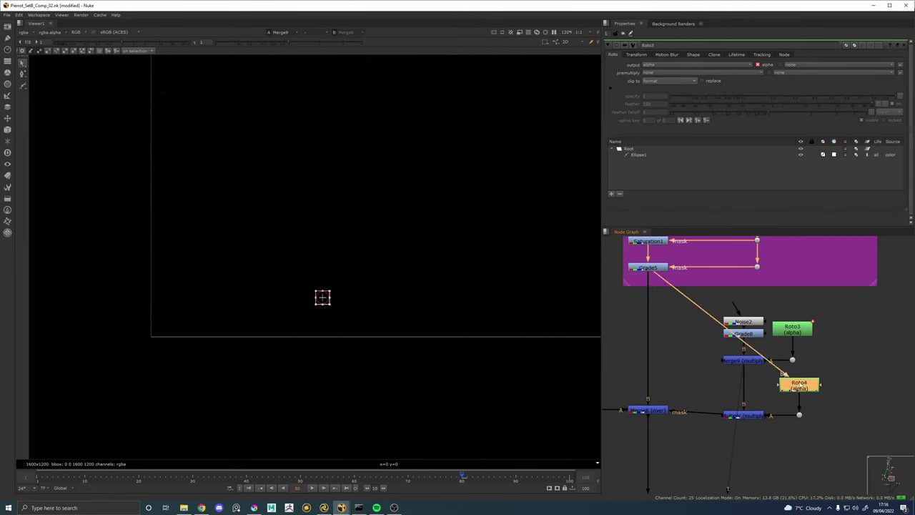
key("1")
left_click(797, 385)
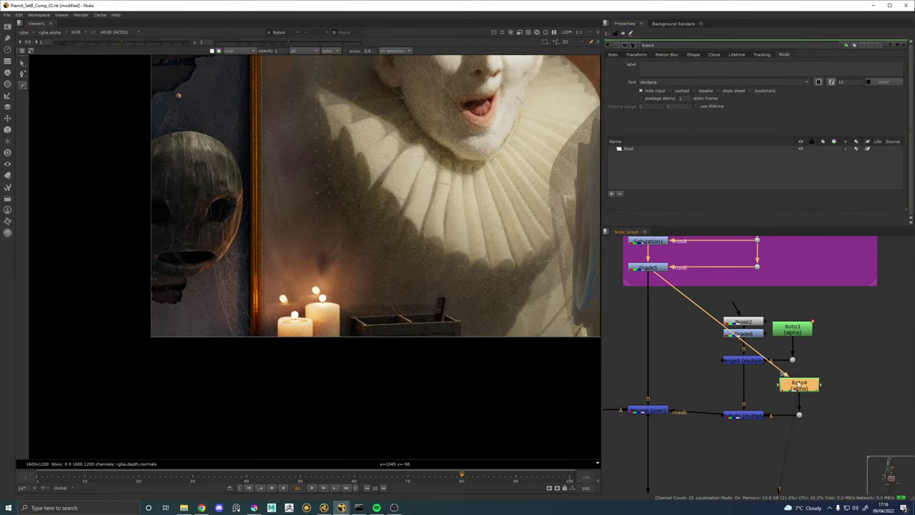
left_click(644, 149)
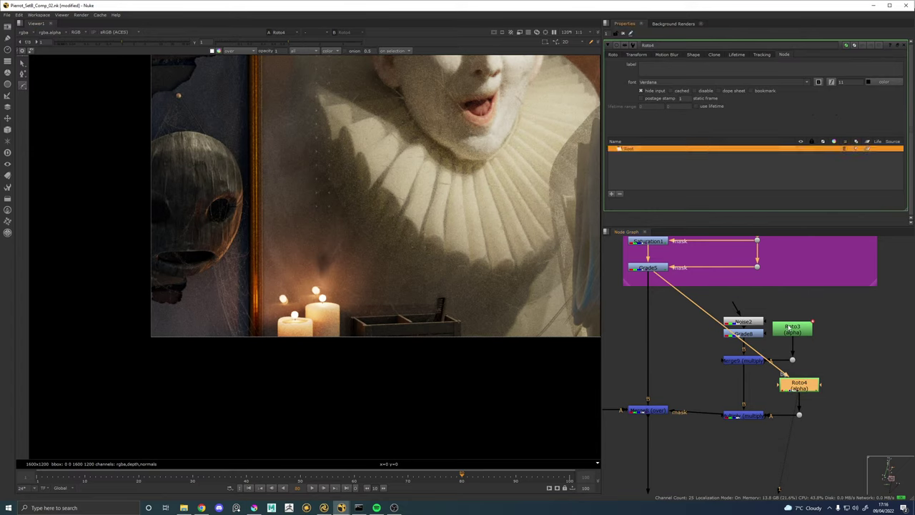
left_click(790, 328)
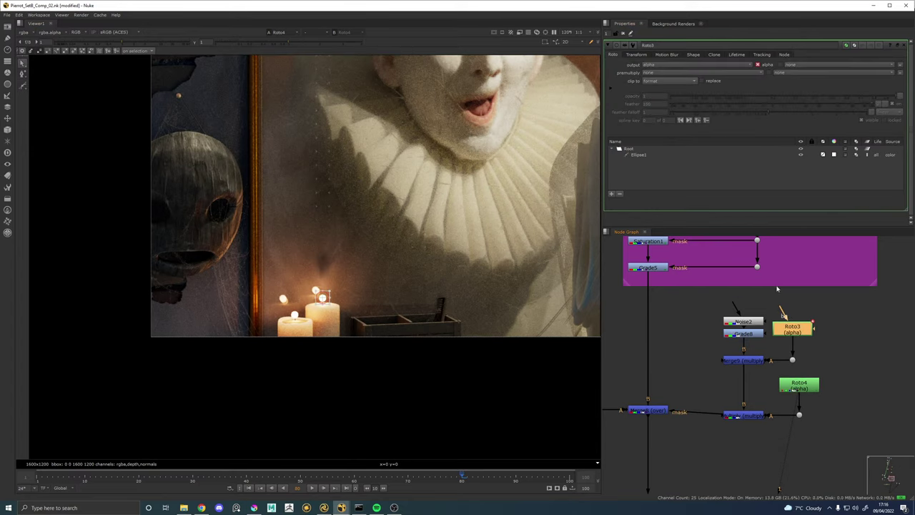
left_click(800, 383)
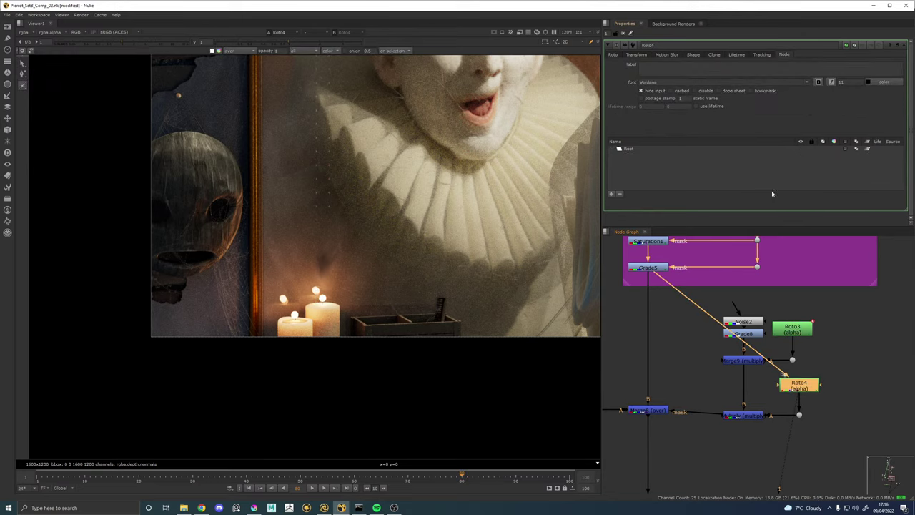
left_click(800, 149)
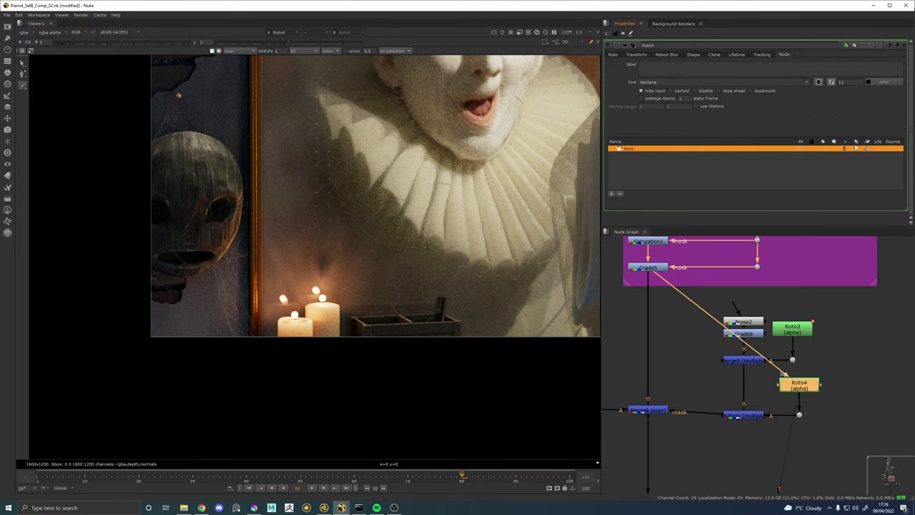
Start a Bezier in Roto4, tracing the wooden box's left side, its lower edge just below the frame, and its right side.
scroll(360, 308, "up", 5)
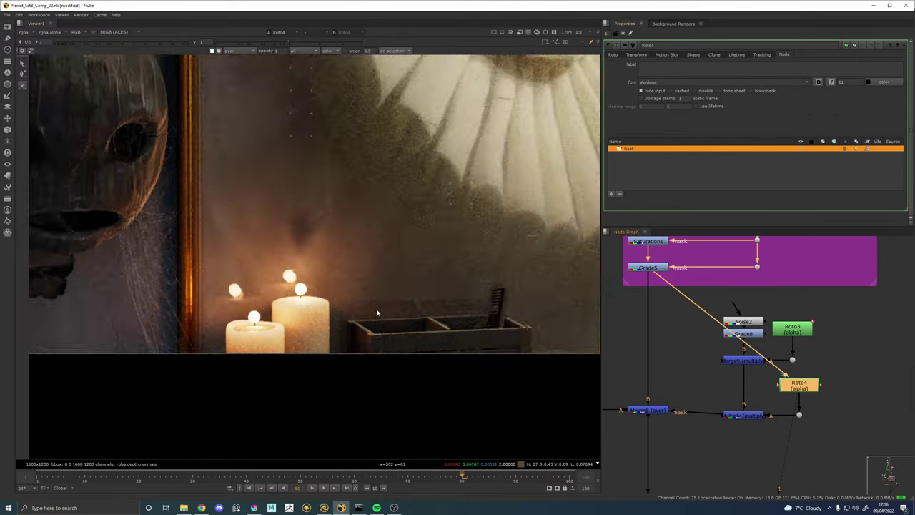
right_click(26, 85)
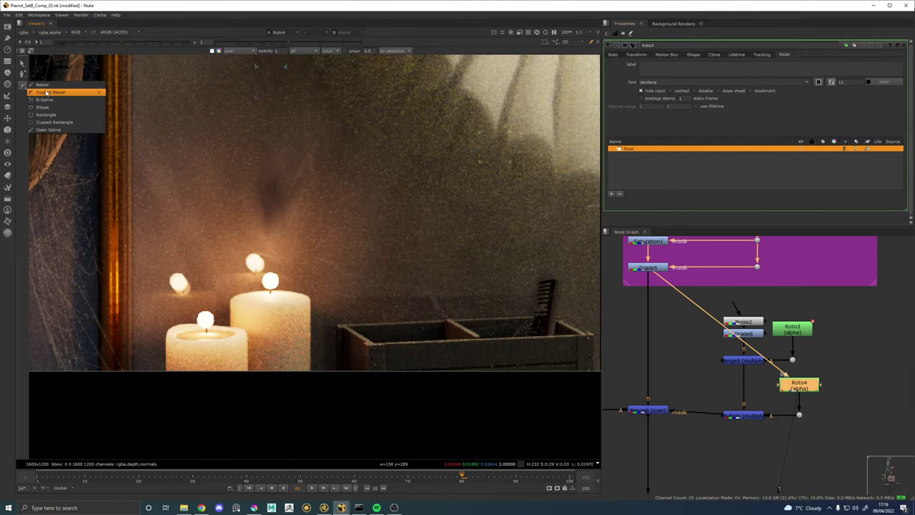
left_click(49, 86)
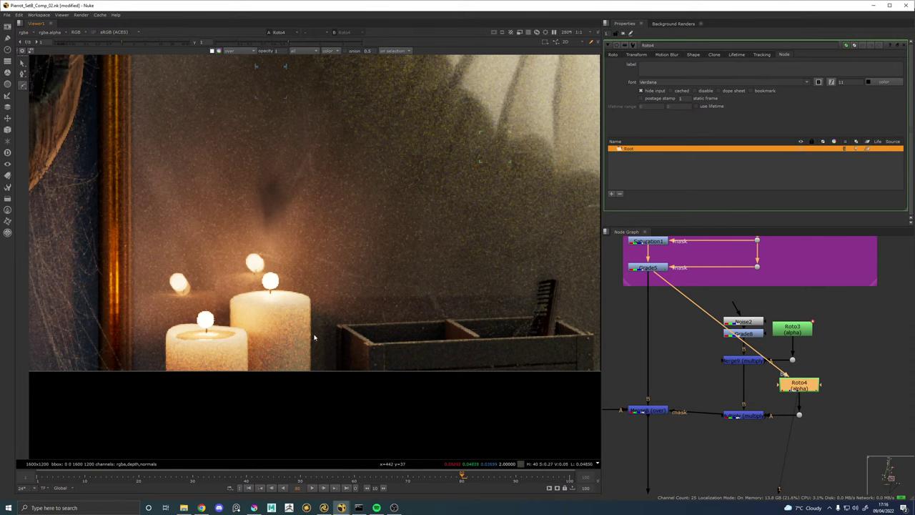
scroll(346, 300, "up", 5)
left_click(350, 295)
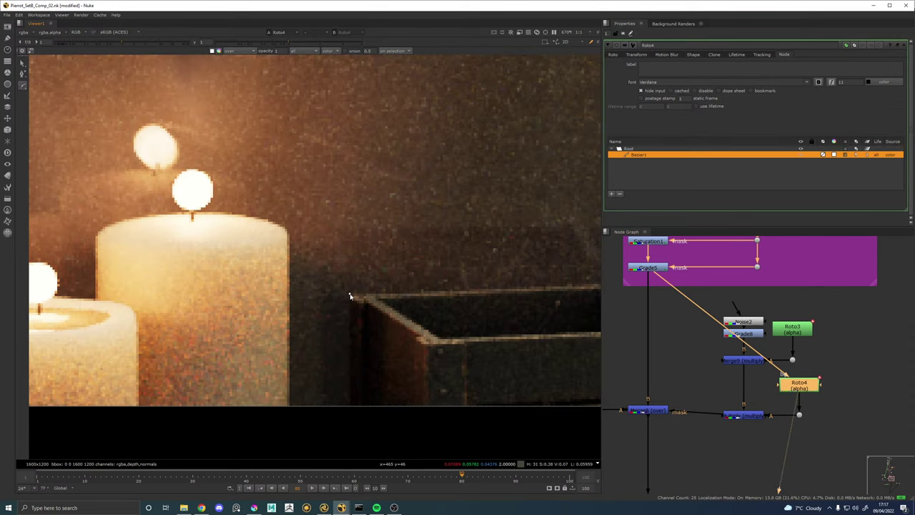
left_click(349, 411)
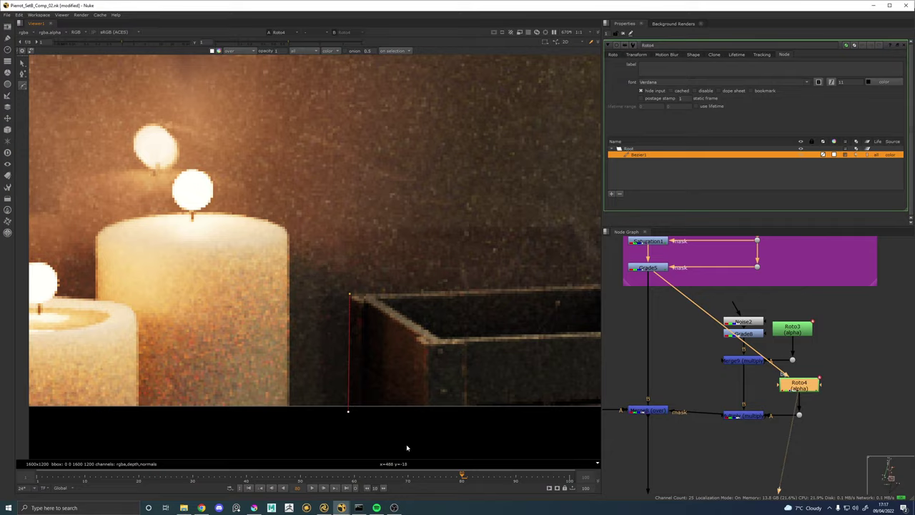
left_click_drag(407, 448, 162, 403)
left_click_drag(511, 377, 334, 364)
scroll(333, 366, "down", 2)
left_click(481, 368)
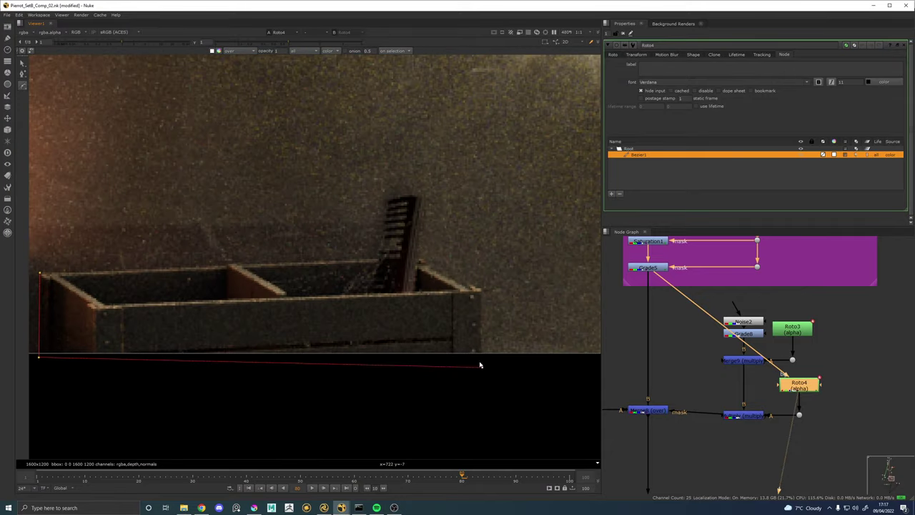
left_click(482, 291)
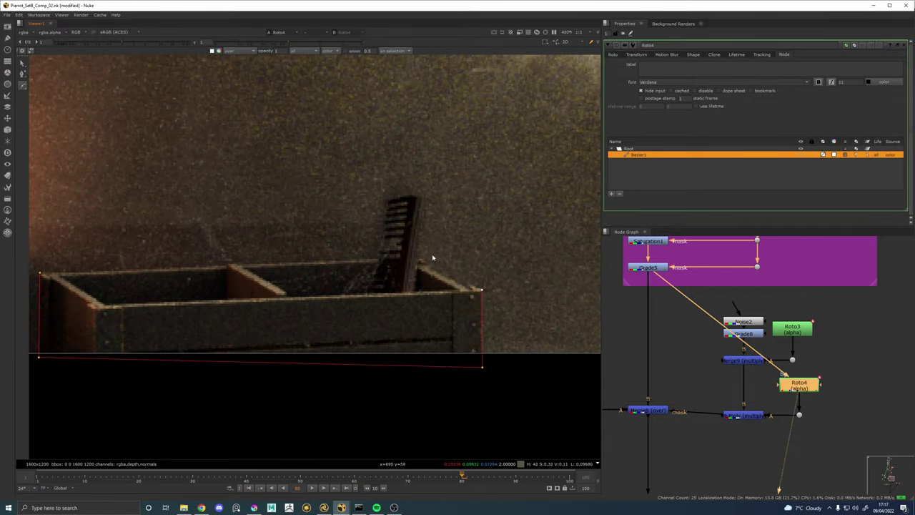
Continue the Bezier along the box's right rim and around the comb down to the back rim, fitting the comb's upper corner.
scroll(472, 286, "up", 3)
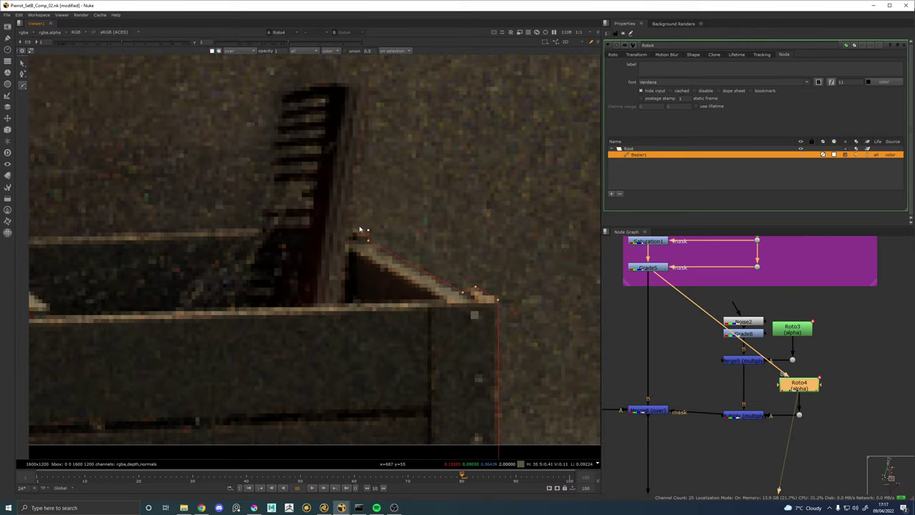
left_click(364, 88)
left_click_drag(364, 88, 418, 148)
left_click(400, 141)
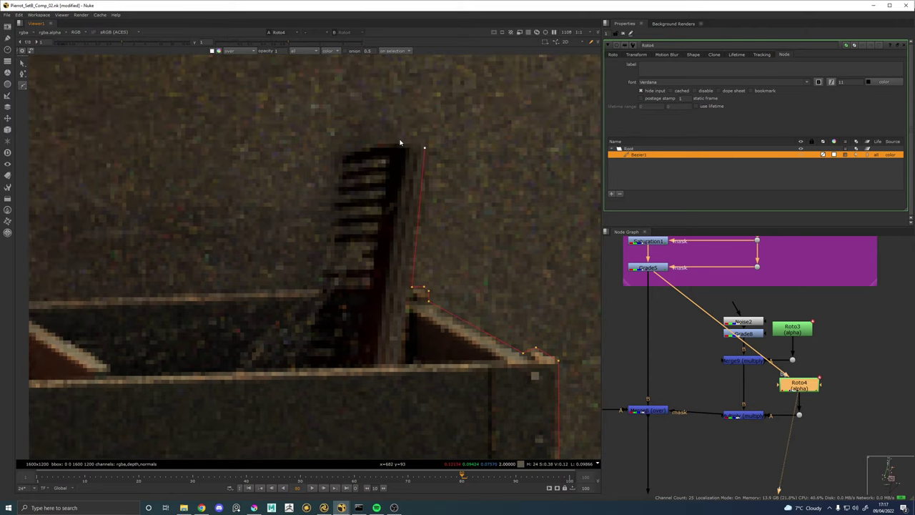
left_click(342, 154)
left_click_drag(338, 155, 322, 166)
left_click(400, 140)
left_click(320, 287)
left_click_drag(286, 261, 316, 258)
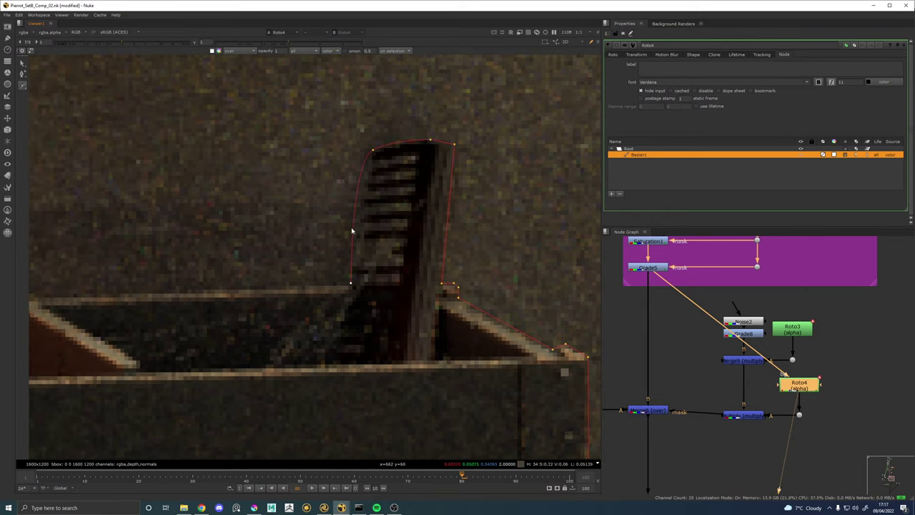
left_click(373, 150)
left_click_drag(351, 161, 370, 151)
Close the box Bezier along the back rim at its starting corner.
left_click_drag(323, 240, 495, 241)
left_click_drag(206, 290, 512, 286)
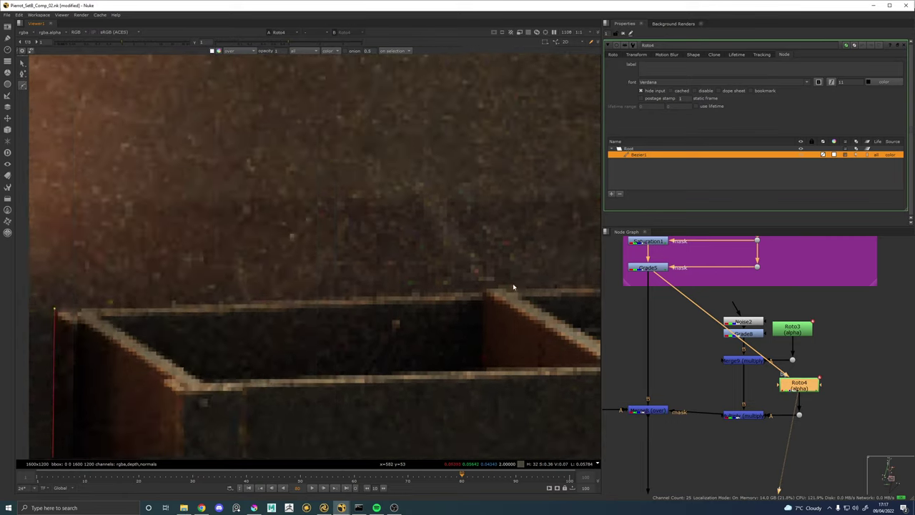
scroll(472, 288, "down", 2)
scroll(508, 231, "down", 4)
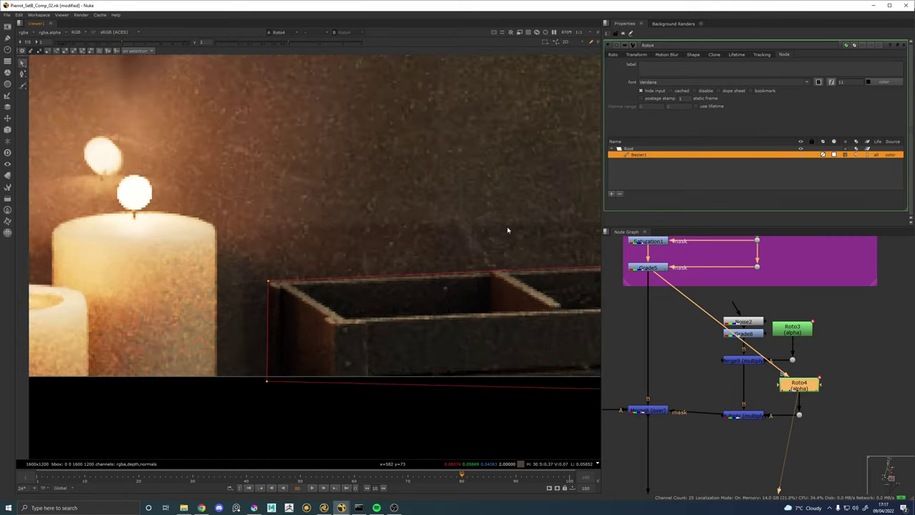
Start a second Bezier in Roto4, tracing the tall candle's right side, curved top and upper left edge.
scroll(427, 219, "down", 2)
left_click_drag(319, 228, 425, 263)
scroll(468, 316, "up", 3)
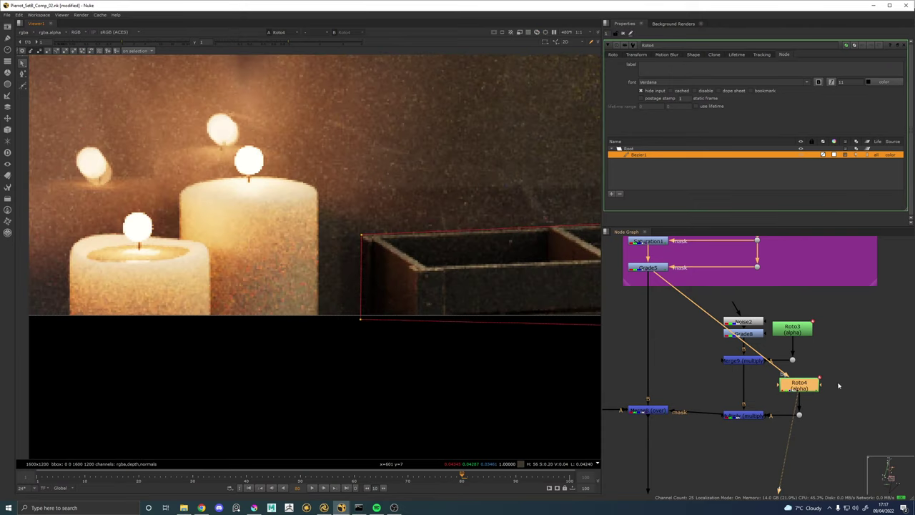
left_click(22, 84)
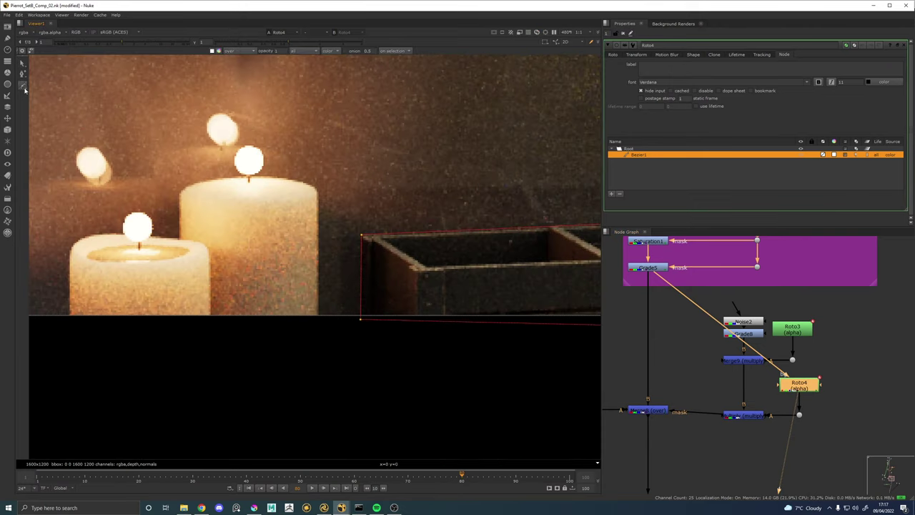
left_click(318, 317)
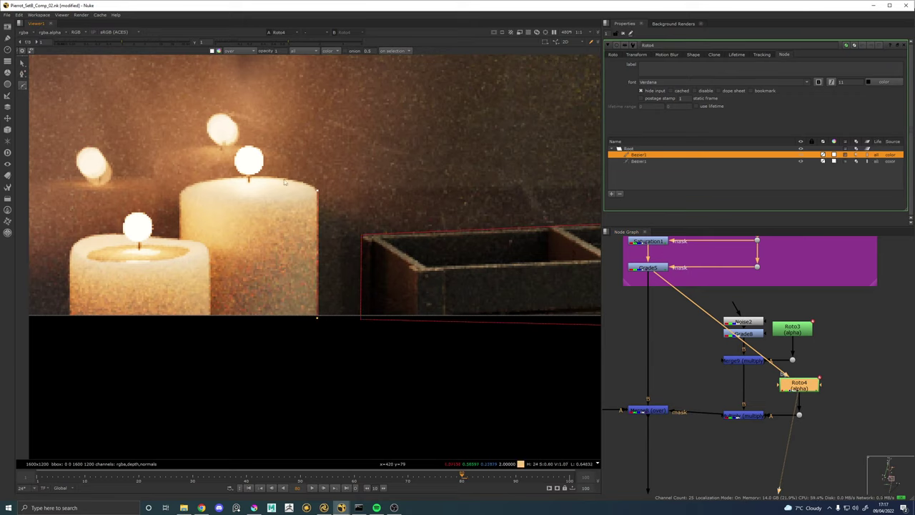
left_click_drag(230, 175, 187, 173)
left_click(181, 192)
Continue the second Bezier around the short candle's top and left side, and close it below both candles.
left_click_drag(145, 238, 192, 235)
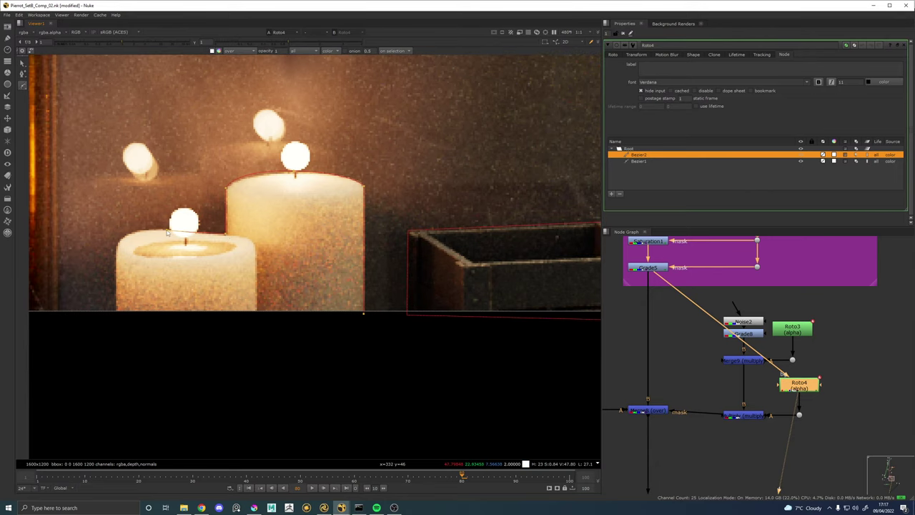
left_click_drag(131, 232, 116, 270)
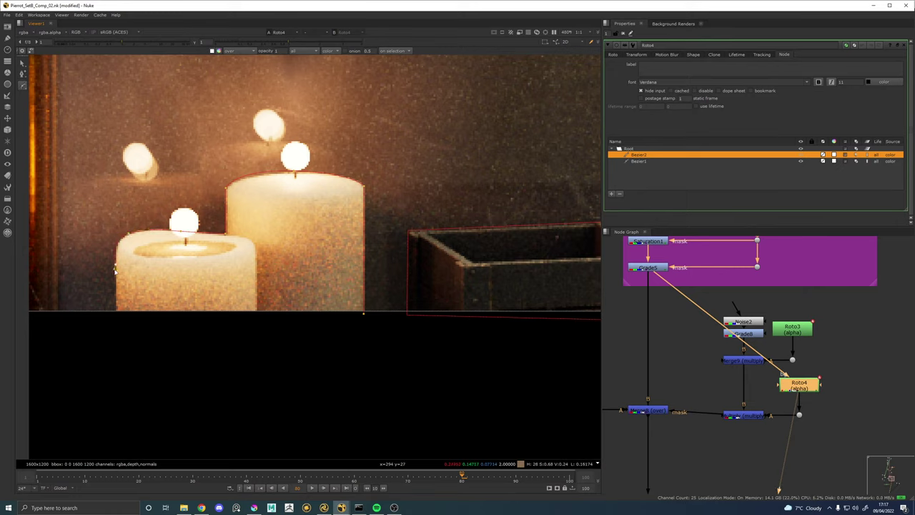
left_click(118, 312)
left_click_drag(118, 313, 114, 313)
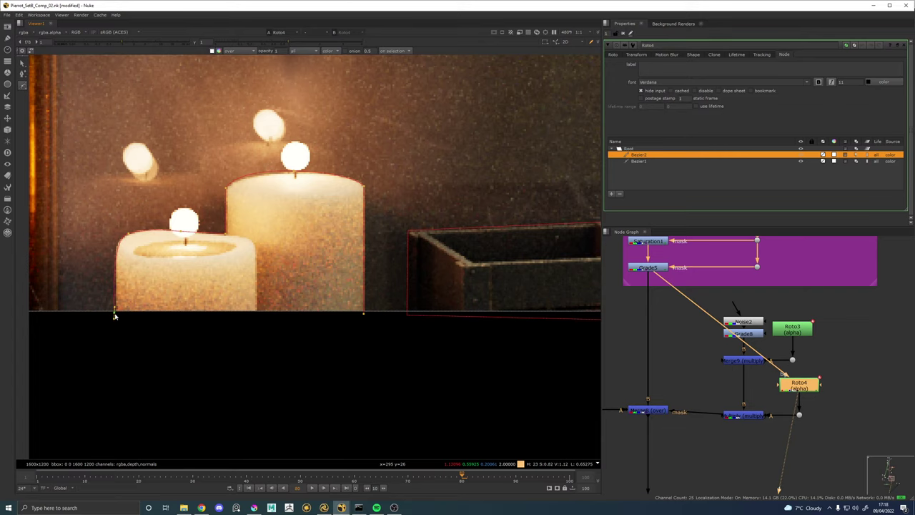
left_click(363, 315)
Refine the candle Bezier's top point and its tangent so the curve follows the tall candle's rim.
scroll(348, 319, "down", 5)
left_click_drag(381, 225, 358, 241)
scroll(277, 286, "up", 4)
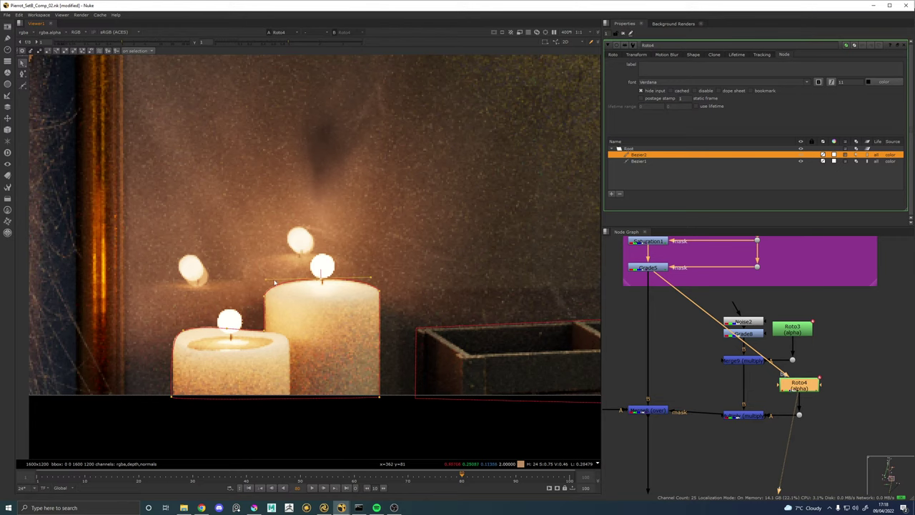
scroll(275, 283, "up", 4)
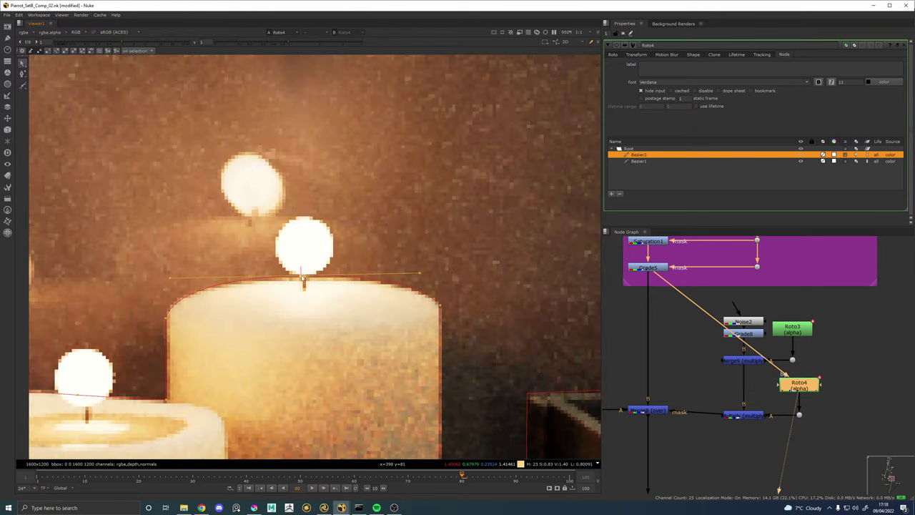
left_click_drag(301, 277, 304, 279)
left_click_drag(171, 282, 168, 283)
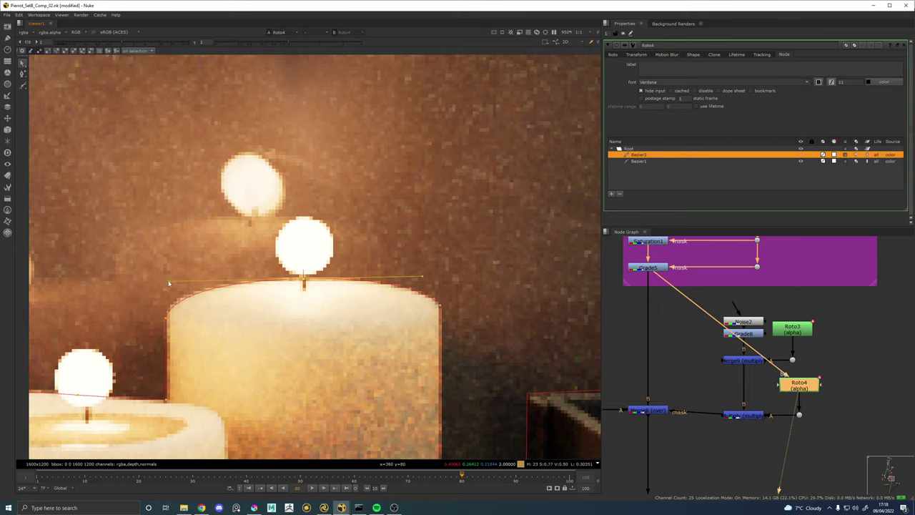
Feather the candle and box Beziers in Roto4, with a feather of 4 on the box shape.
double_click(675, 154)
left_click(614, 55)
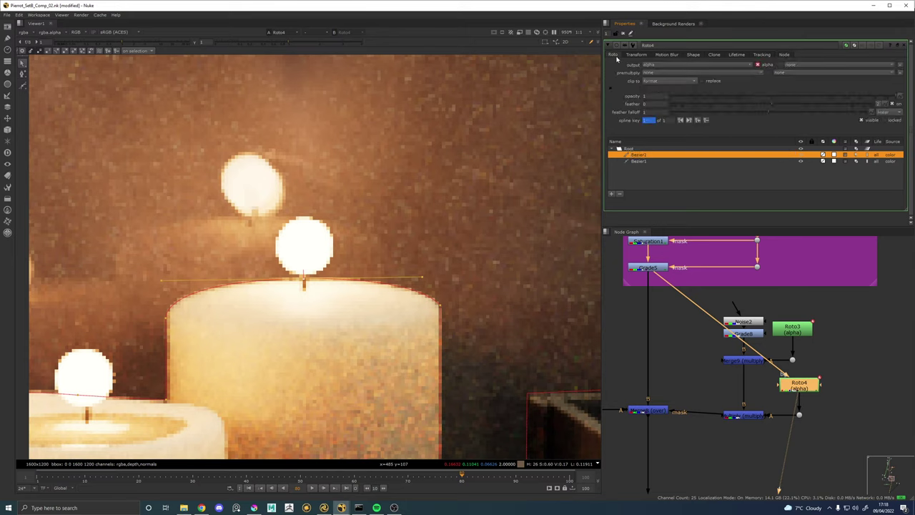
left_click_drag(649, 104, 622, 102)
left_click(639, 163)
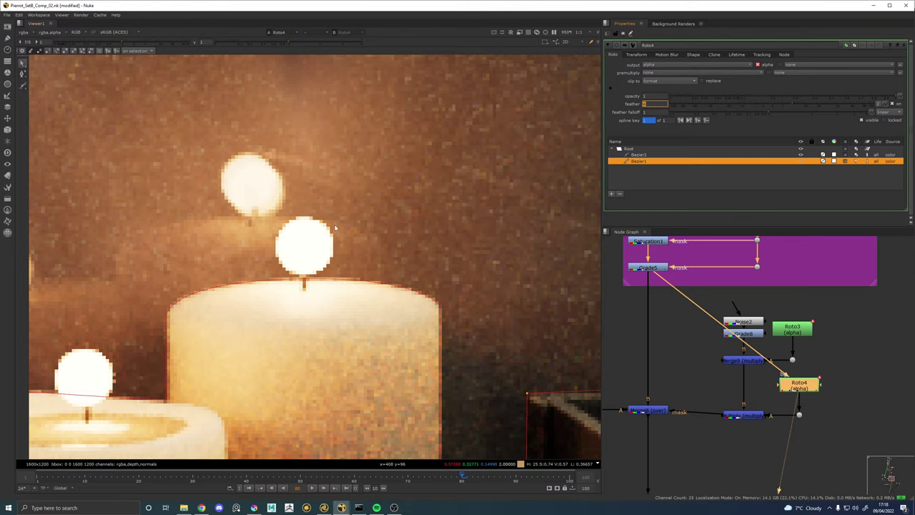
Disconnect Roto4's bg input from the Grade in the purple backdrop and view its alpha.
scroll(336, 228, "down", 7)
left_click_drag(402, 227, 286, 210)
scroll(485, 240, "up", 1)
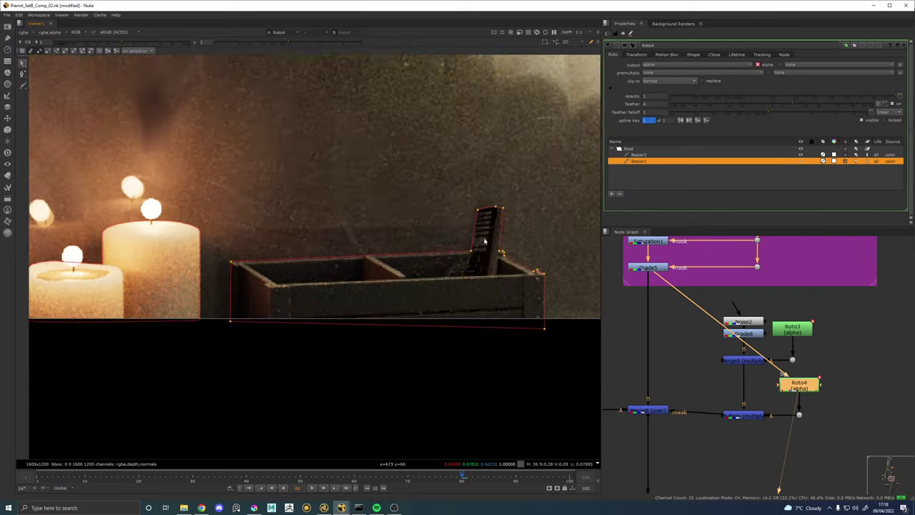
scroll(484, 241, "up", 1)
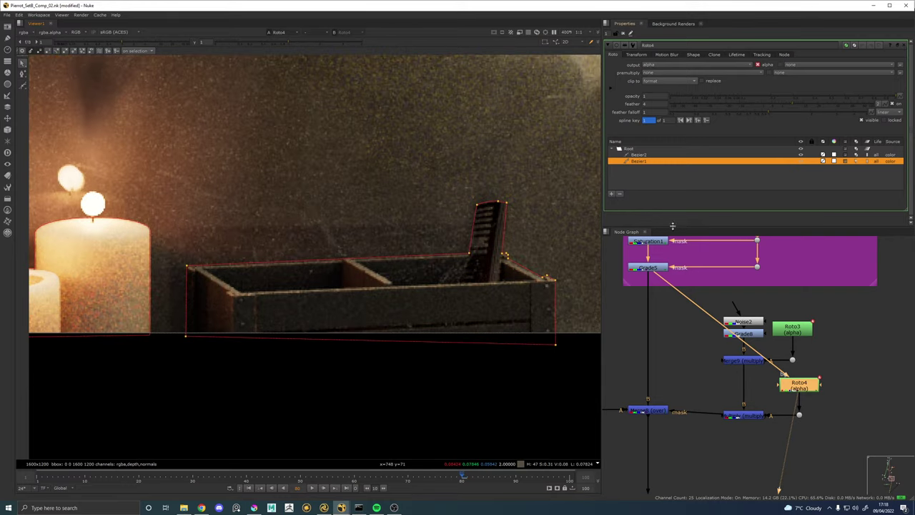
left_click(796, 385)
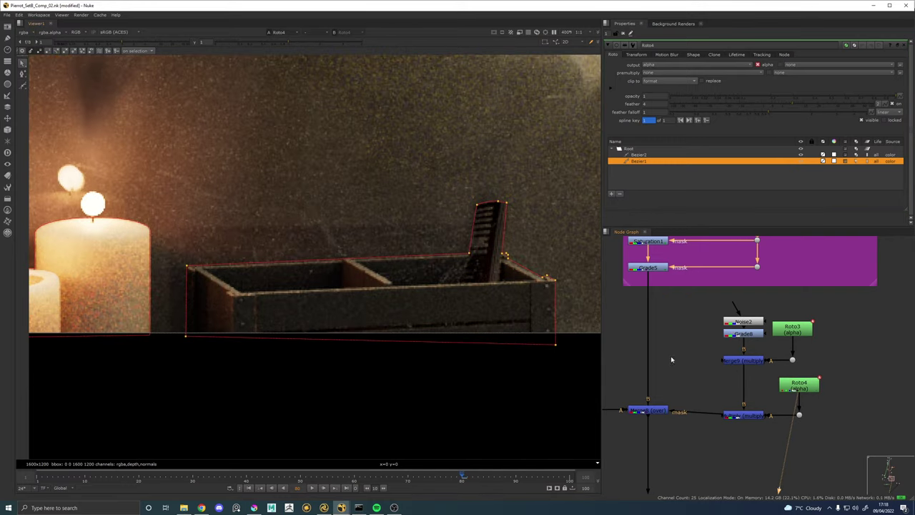
mouse_move(794, 387)
left_mouse_down()
mouse_move(775, 367)
mouse_move(788, 370)
left_mouse_up()
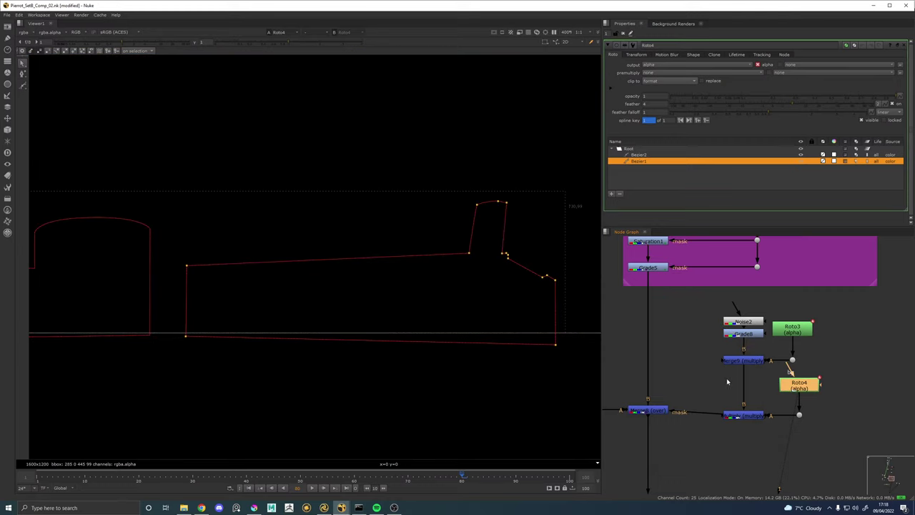
left_click(734, 395)
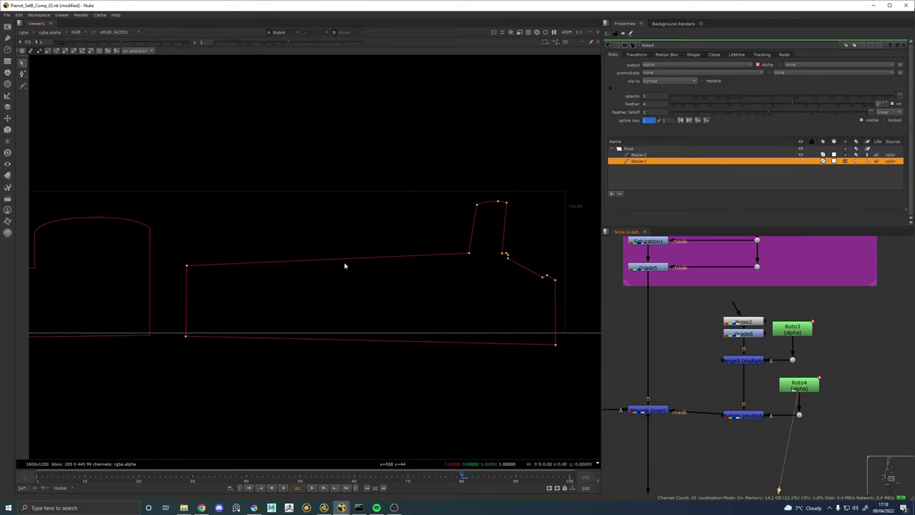
key("a")
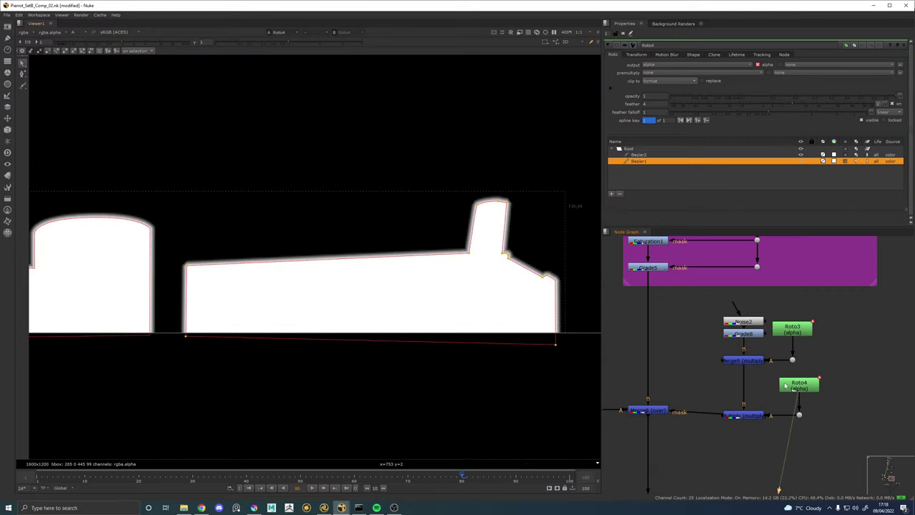
Add an Invert node after Roto4, feeding the lower multiply Merge.
left_click(784, 386)
key("Tab")
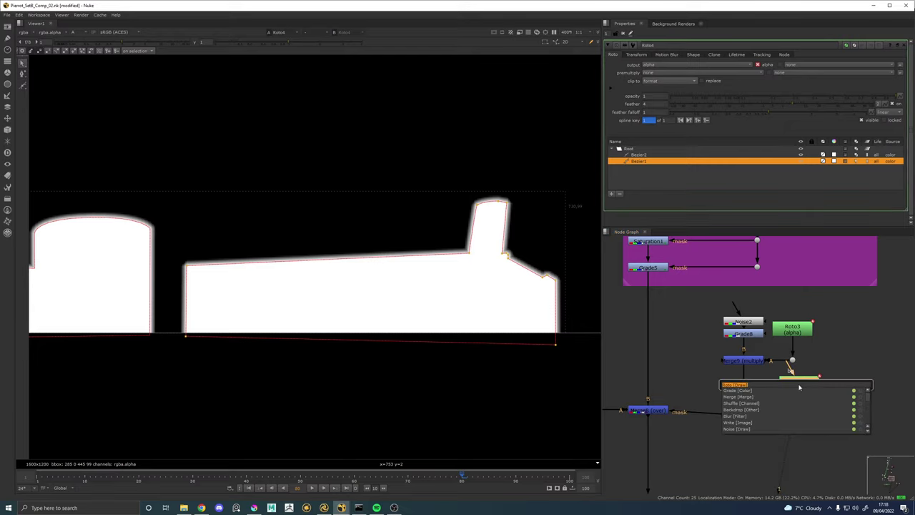
type("invert")
key("Return")
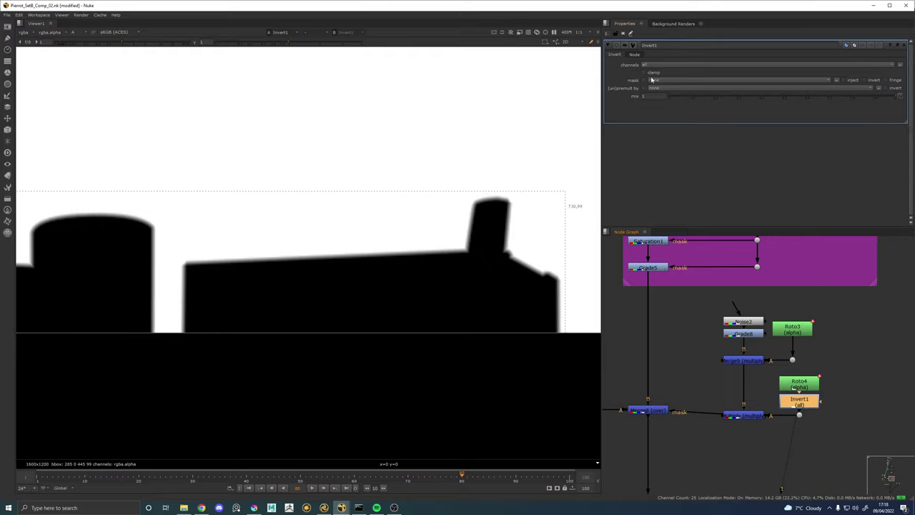
View the lower multiply Merge and the over Merge in color, and examine the dust around the candles and box.
left_click(752, 417)
key("1")
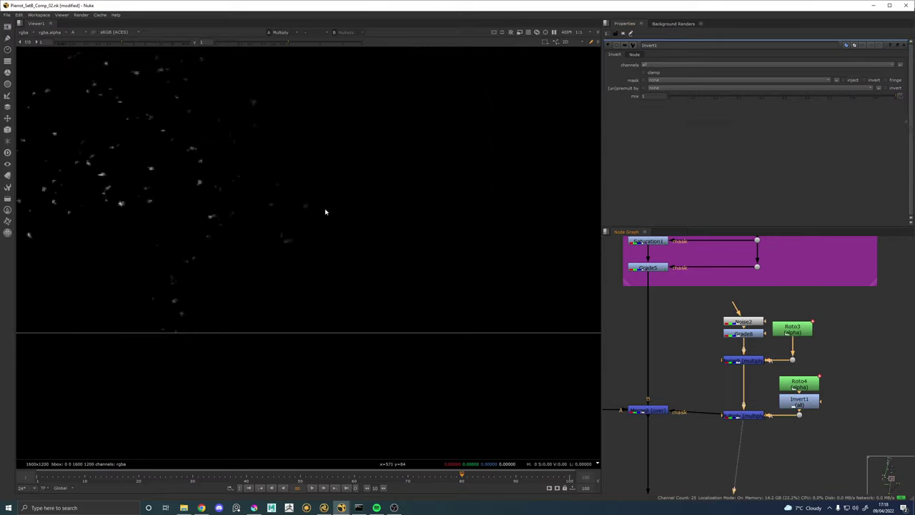
left_click(648, 412)
key("1")
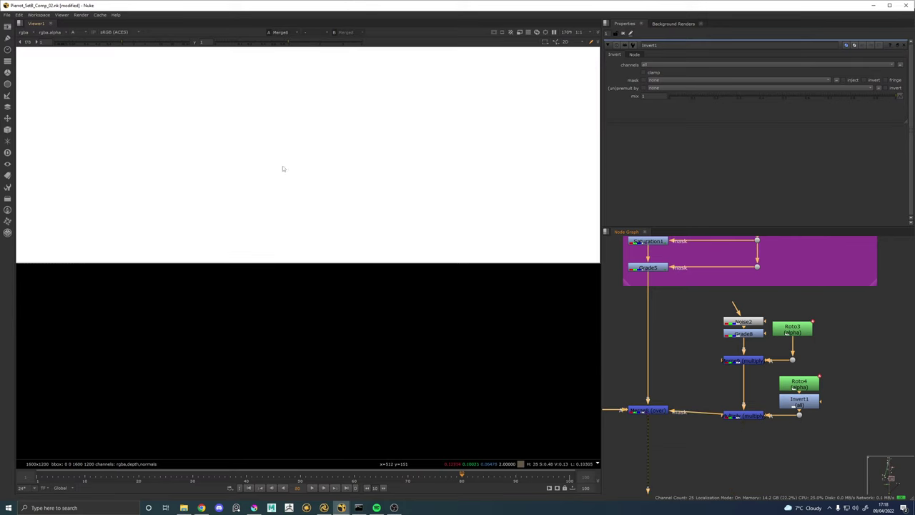
key("a")
scroll(265, 183, "up", 5)
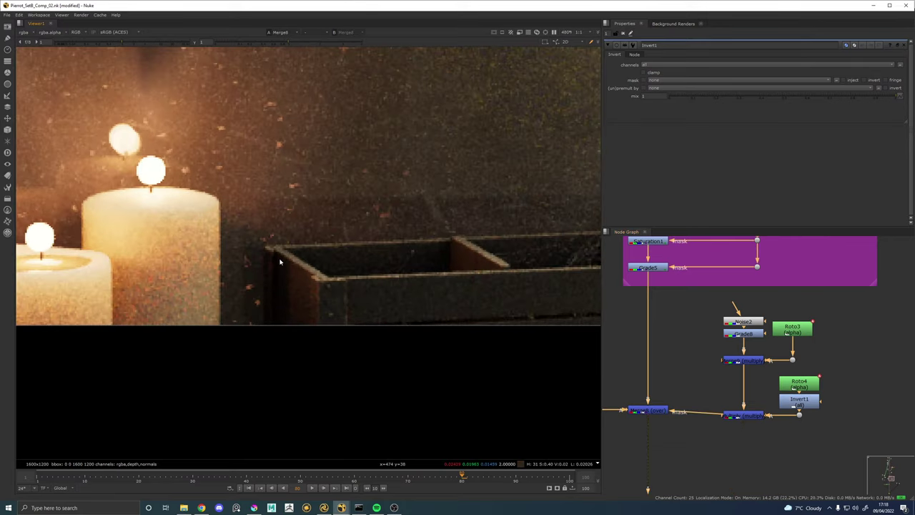
Toggle the lower multiply Merge off and on to compare the dust with and without the Roto4 mask.
left_click(746, 417)
key("d")
key("d")
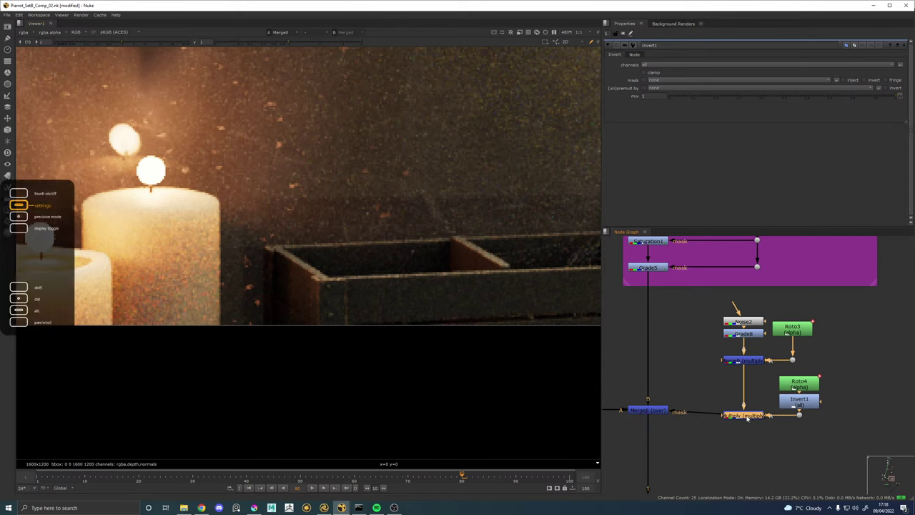
Draw a third closed Bezier in Roto4 from the tall candle's upper edge across to the box, extending below the frame.
scroll(358, 218, "down", 5)
scroll(352, 220, "down", 2)
scroll(353, 212, "up", 3)
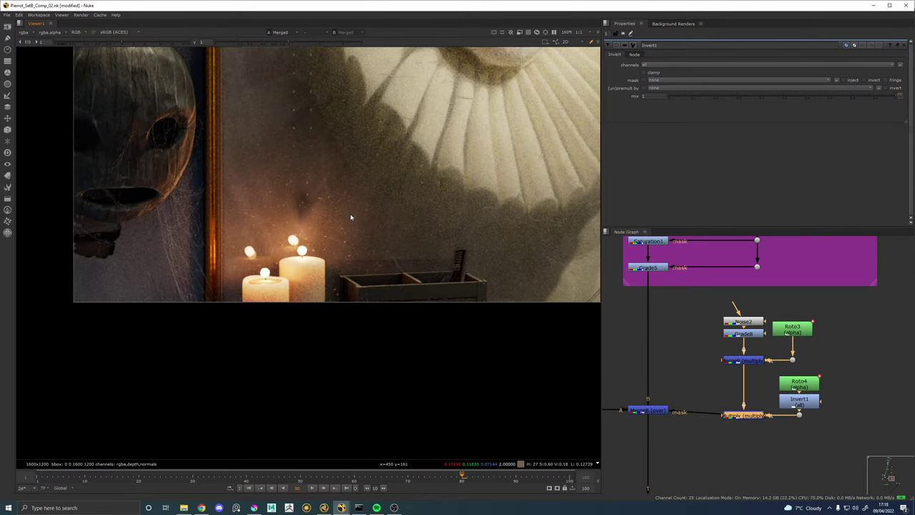
scroll(363, 221, "up", 1)
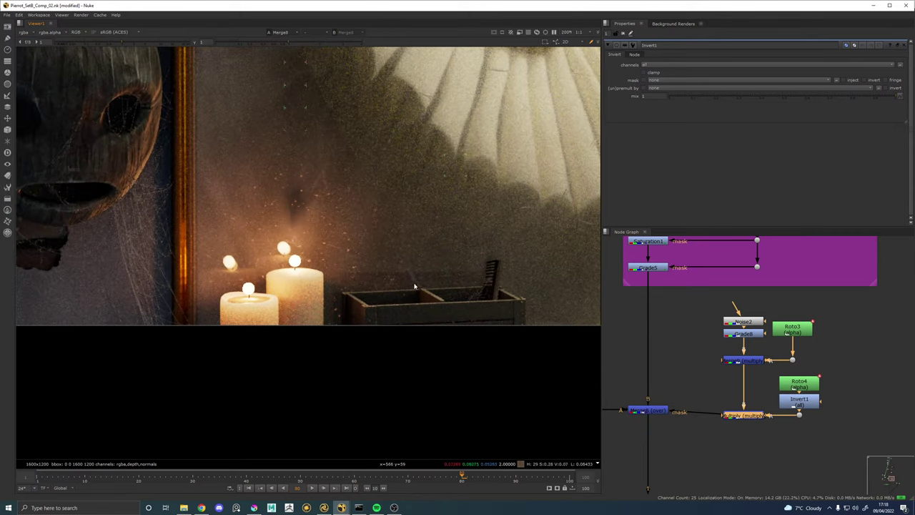
scroll(336, 324, "up", 3)
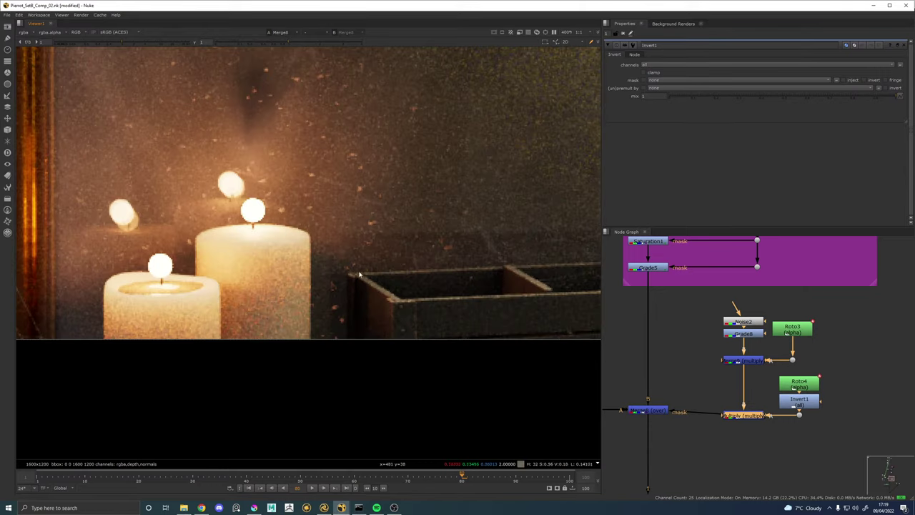
double_click(799, 384)
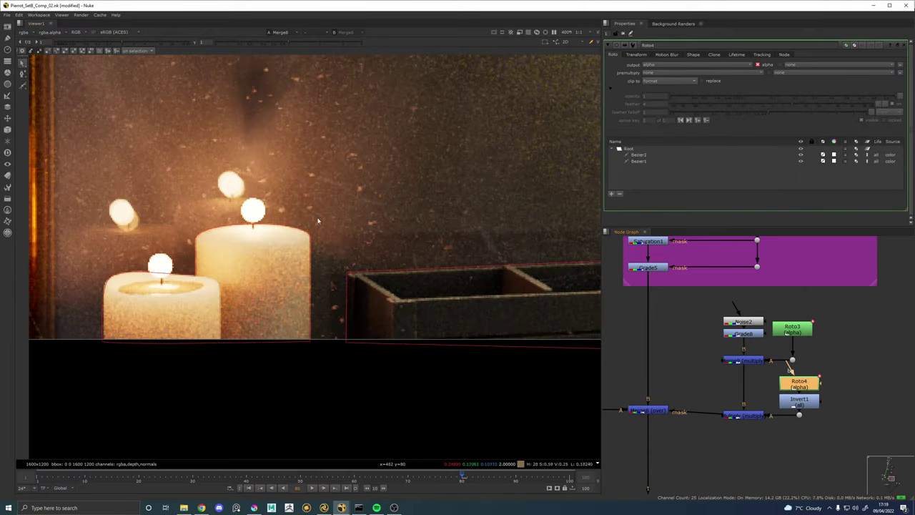
left_click(23, 85)
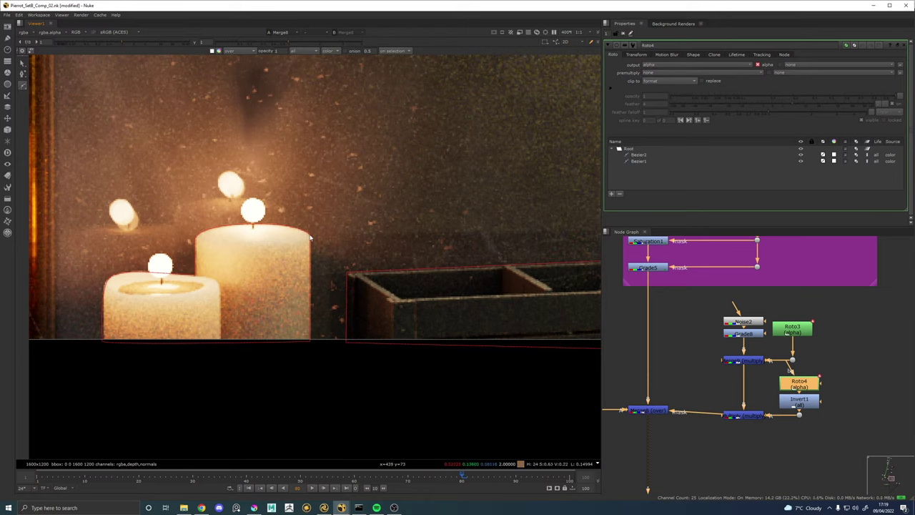
left_click(310, 238)
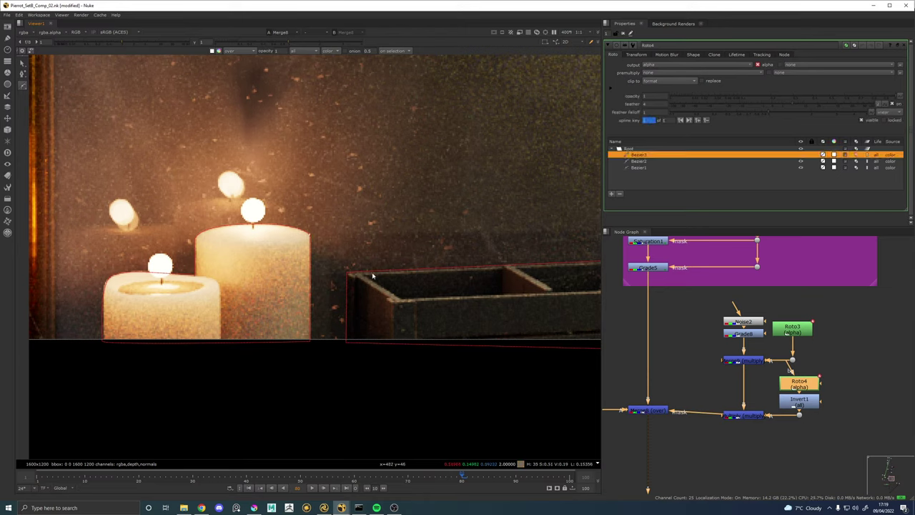
left_click(429, 291)
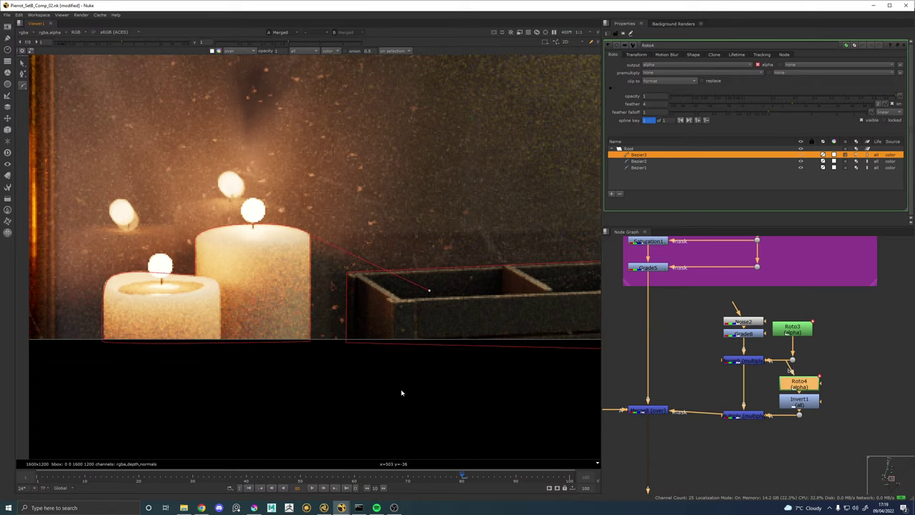
left_click(306, 401)
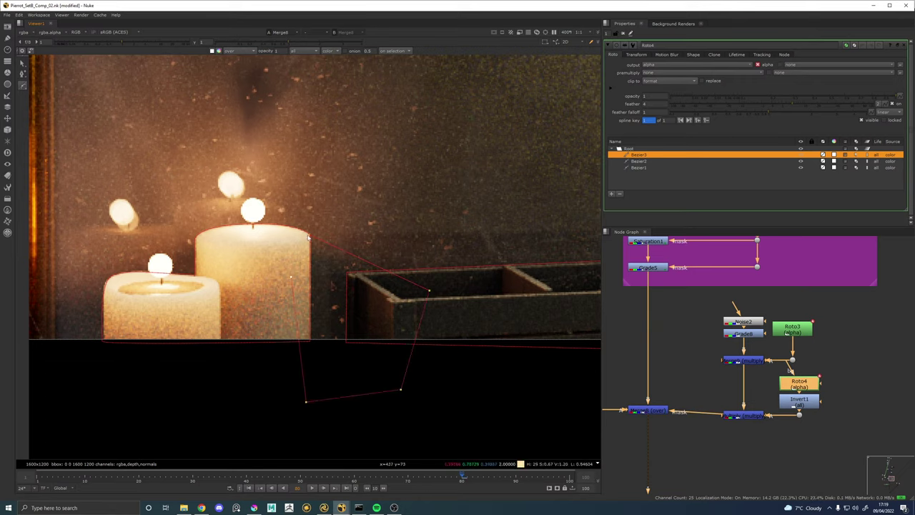
left_click(309, 235)
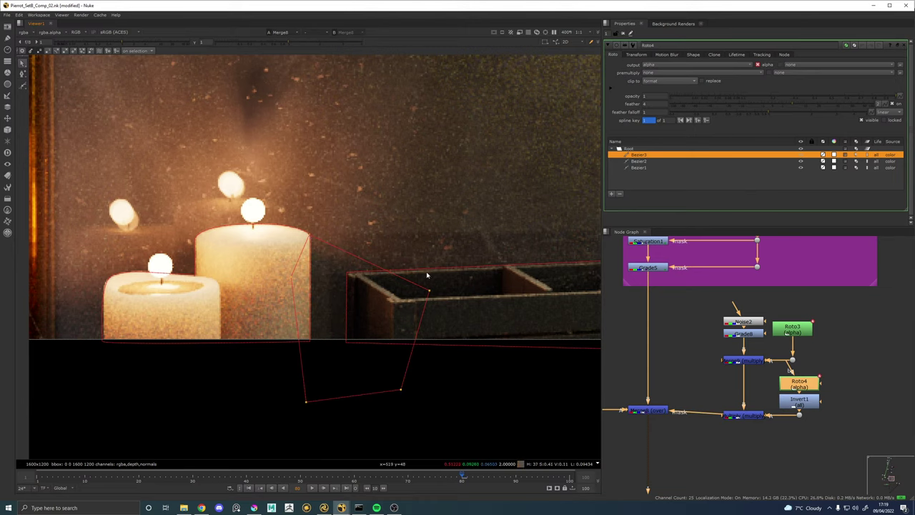
Move the new shape's box-side point onto the wooden box's front corner, and view the lower multiply Merge.
left_click_drag(429, 290, 408, 313)
double_click(640, 155)
type("1")
key("Return")
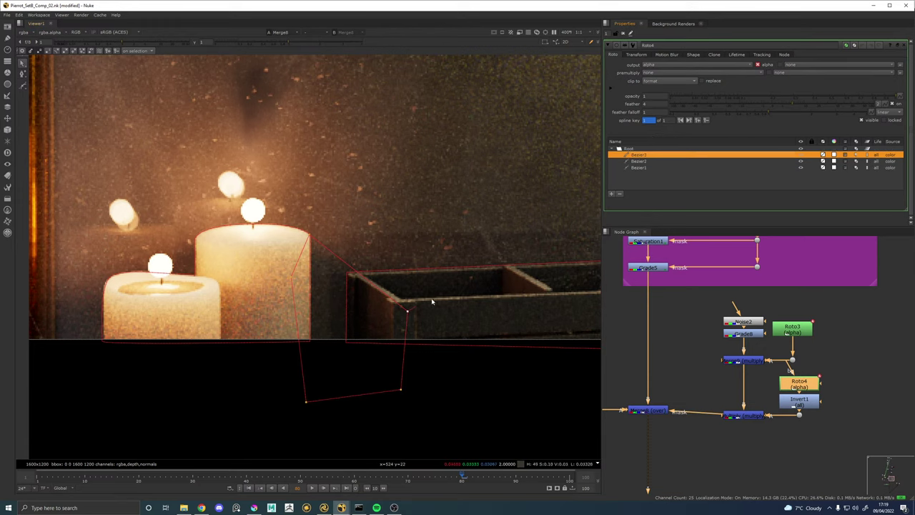
scroll(432, 301, "down", 3)
left_click(758, 415)
key("1")
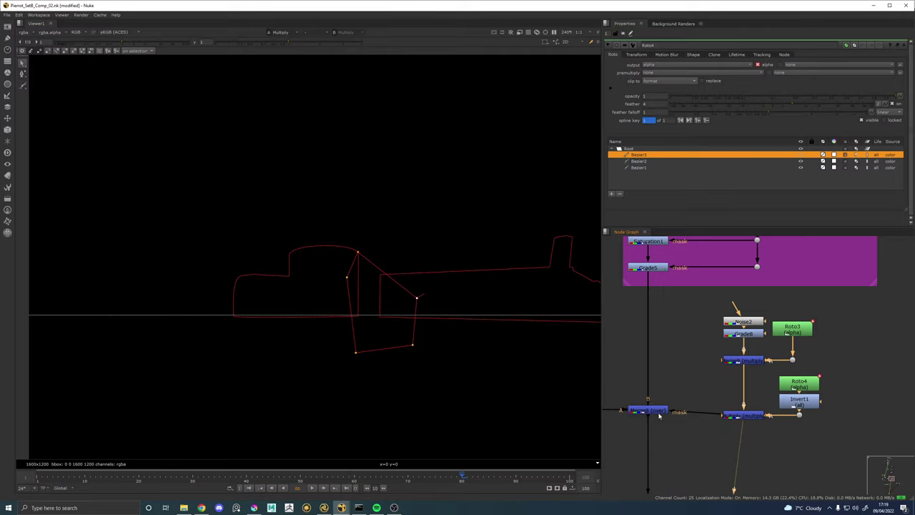
Align the over Merge below Grade5 with Dots squaring its Constant and mask connections, and view its output.
scroll(663, 385, "down", 3)
left_click_drag(664, 384, 720, 408)
scroll(711, 406, "up", 2)
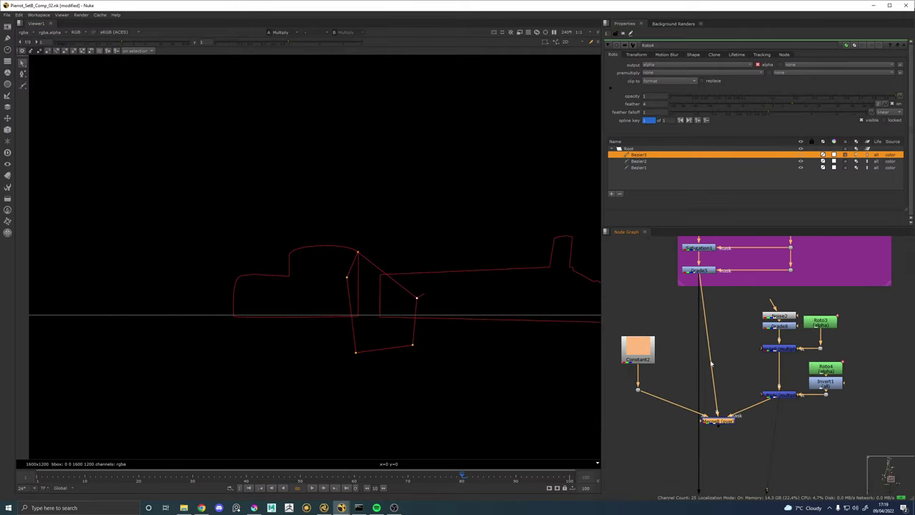
left_click(696, 352)
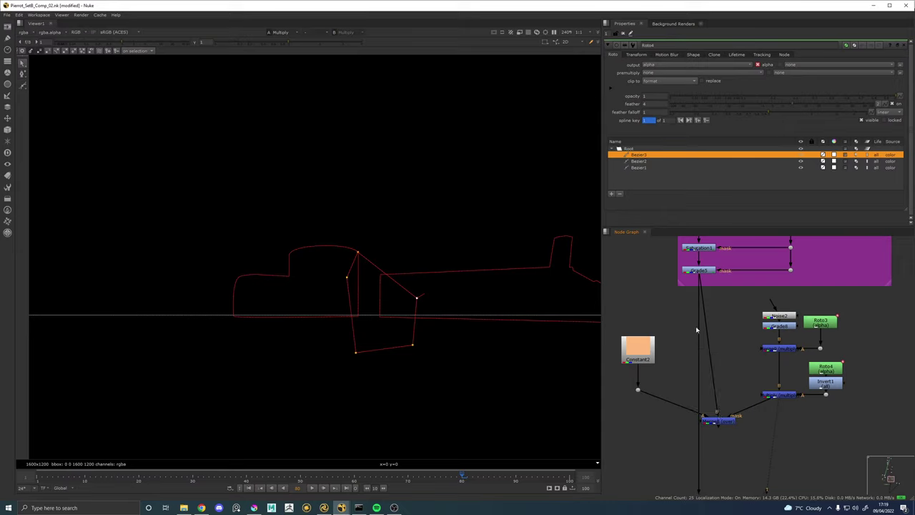
left_click_drag(726, 423, 781, 422)
left_click_drag(638, 390, 639, 419)
left_click(698, 417)
key("1")
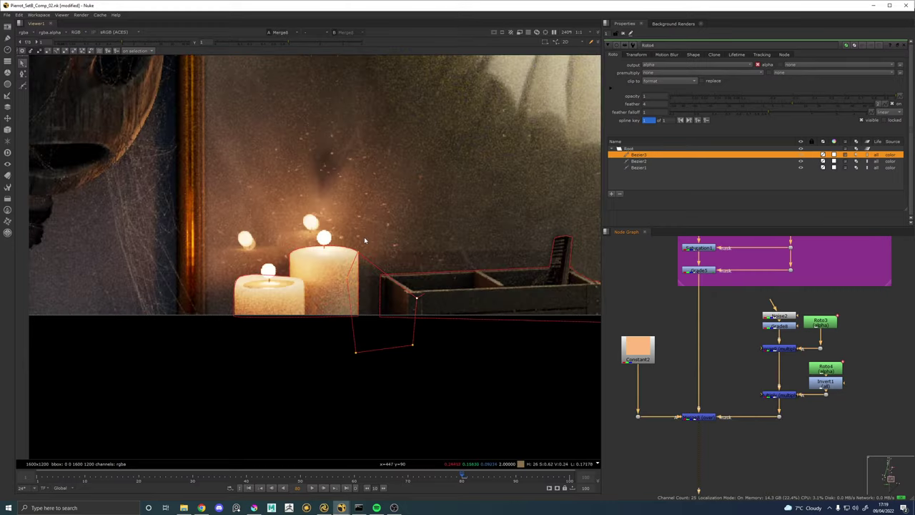
Lower the over Merge's mix to 0.654 and examine the dust around the candles.
left_click(704, 420)
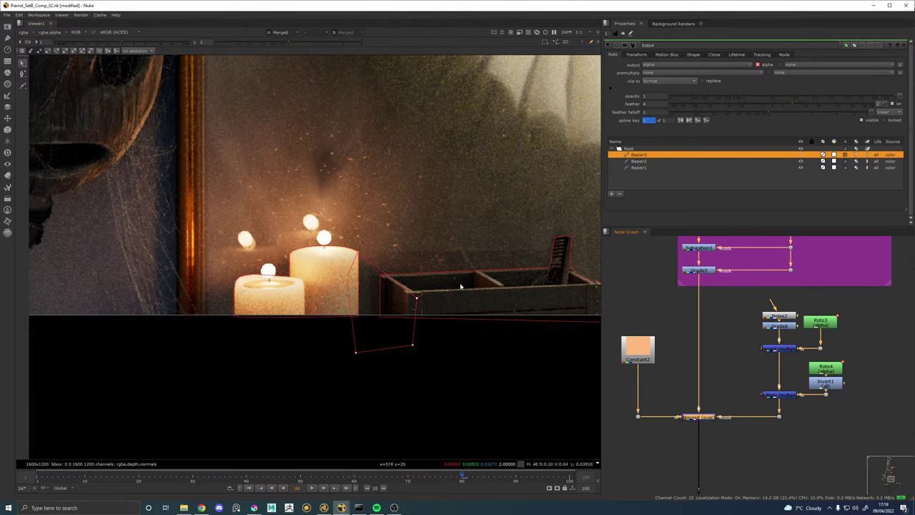
scroll(433, 256, "down", 5)
left_click_drag(453, 212, 437, 229)
scroll(377, 303, "up", 4)
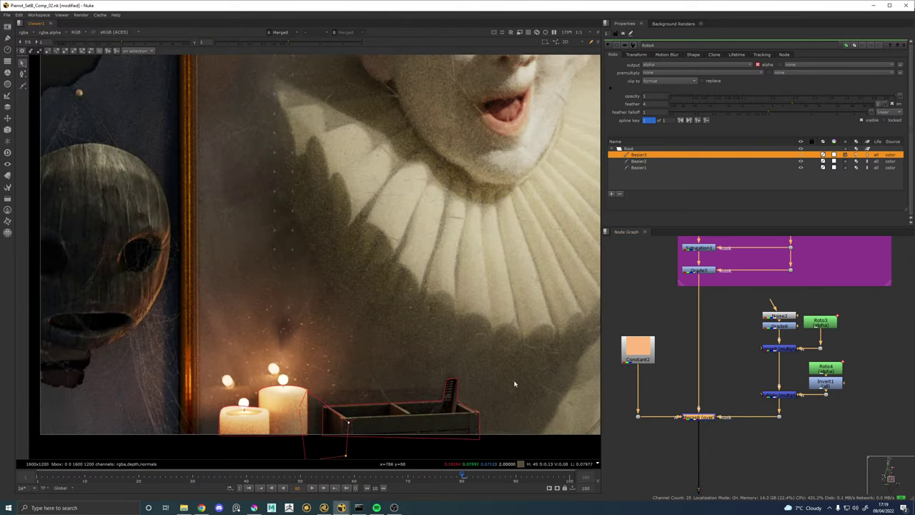
double_click(707, 417)
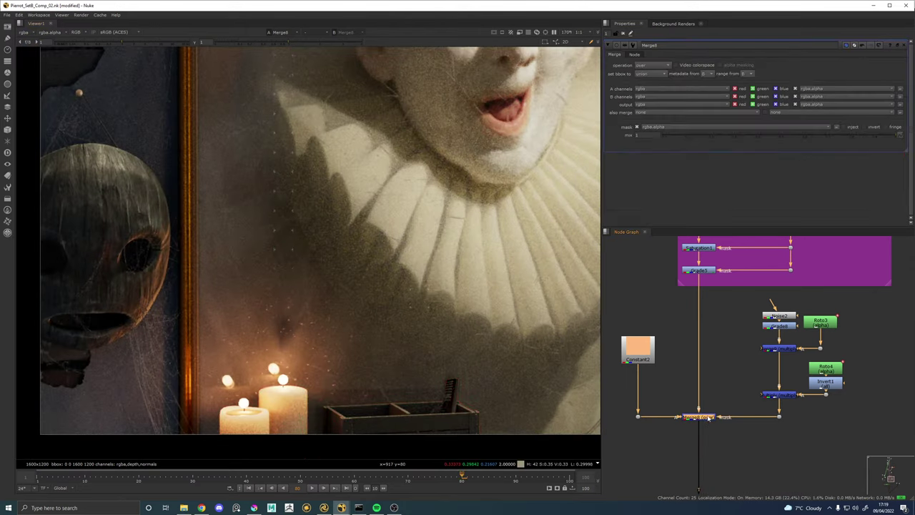
left_click_drag(836, 137, 815, 139)
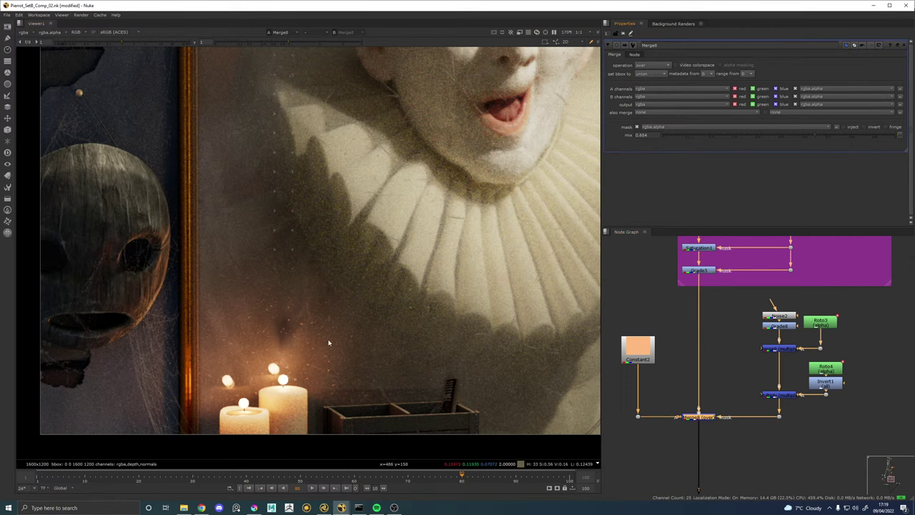
scroll(327, 341, "down", 5)
scroll(326, 348, "up", 4)
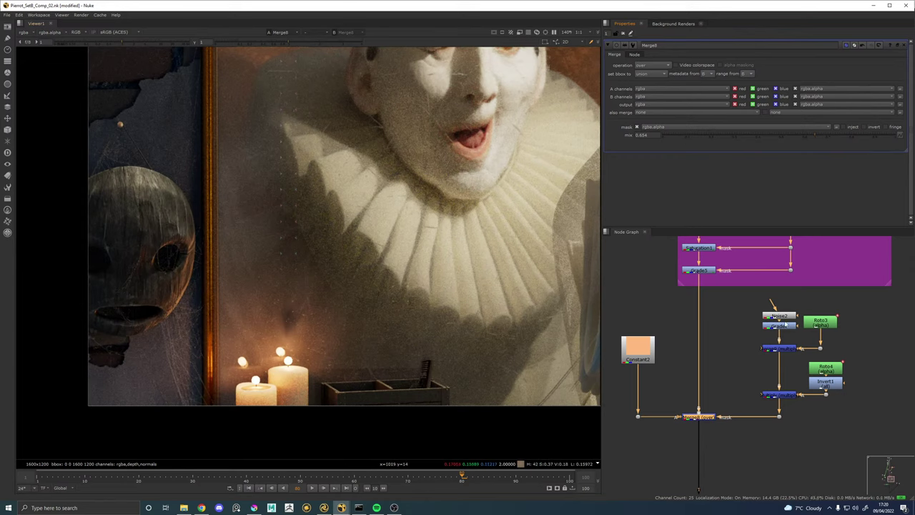
Adjust the feather of Roto3's ellipse around the tall candle's flame.
double_click(821, 323)
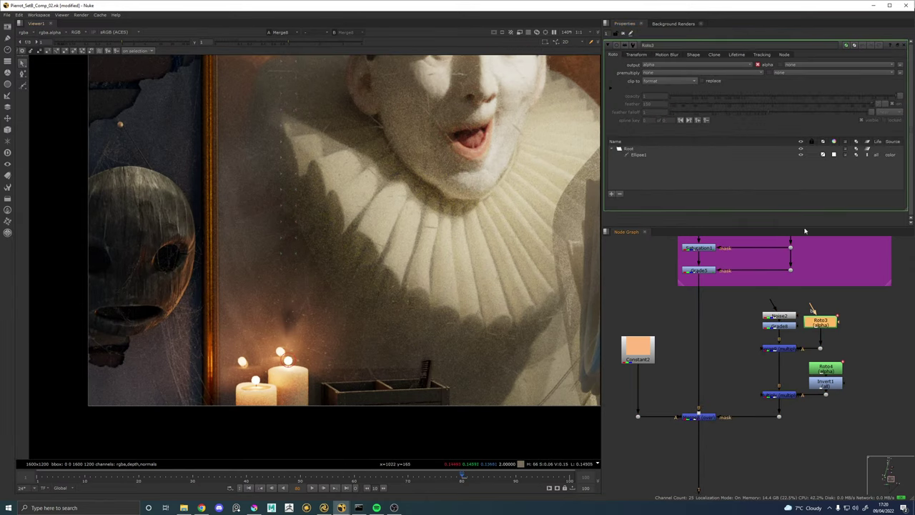
left_click(635, 154)
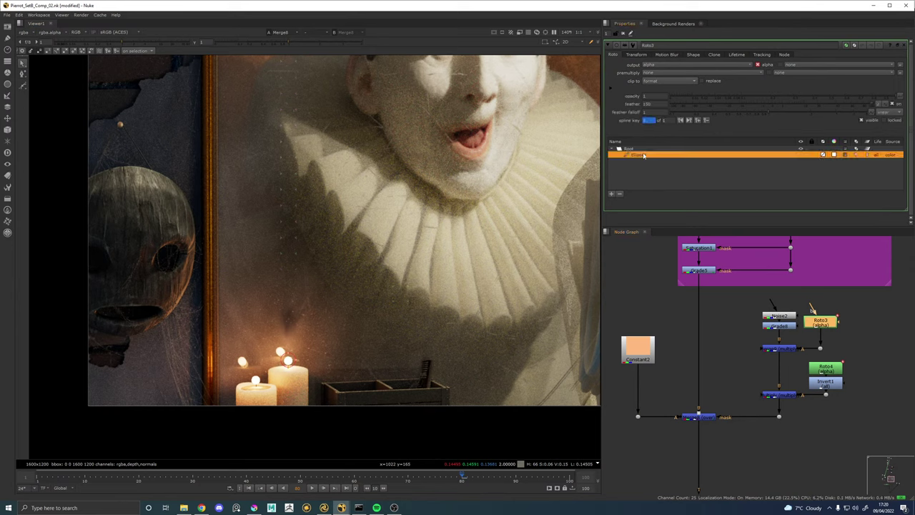
key("Return")
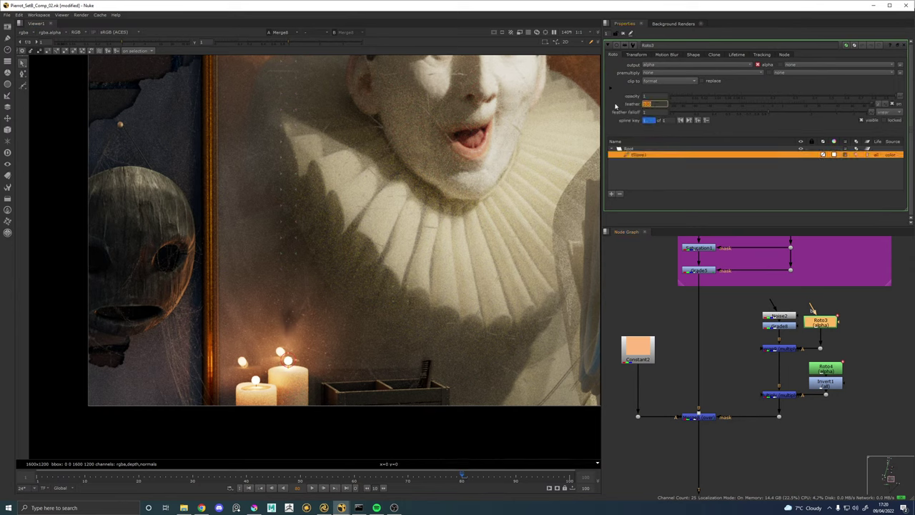
scroll(297, 328, "up", 5)
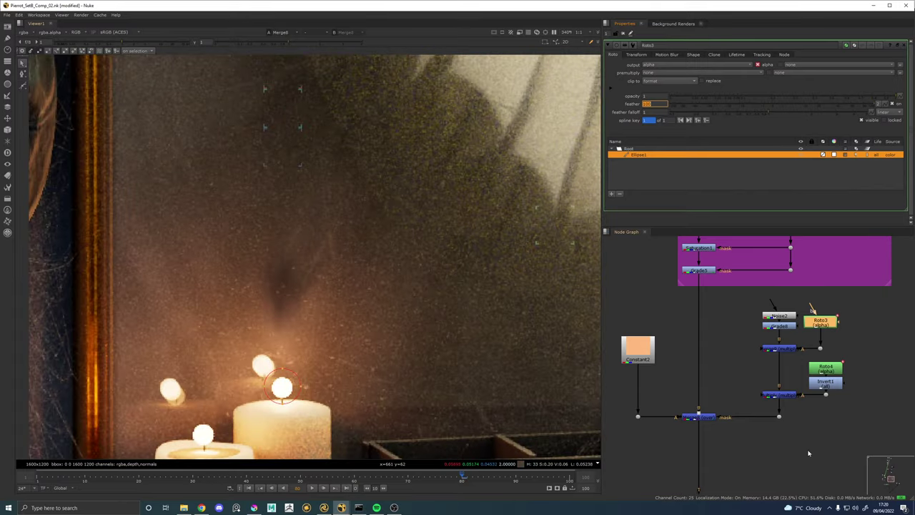
Set the over Merge's mix to 1 and examine the dust around the candles and box.
double_click(702, 418)
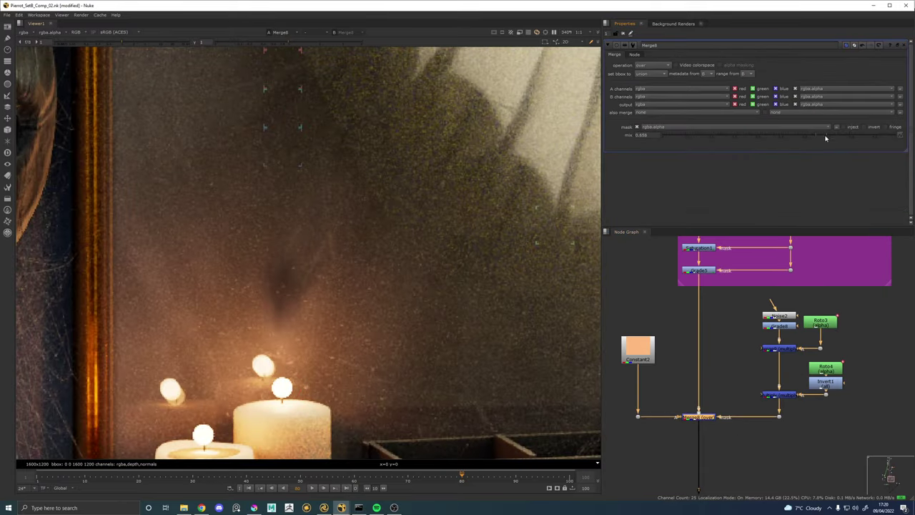
scroll(375, 276, "down", 8)
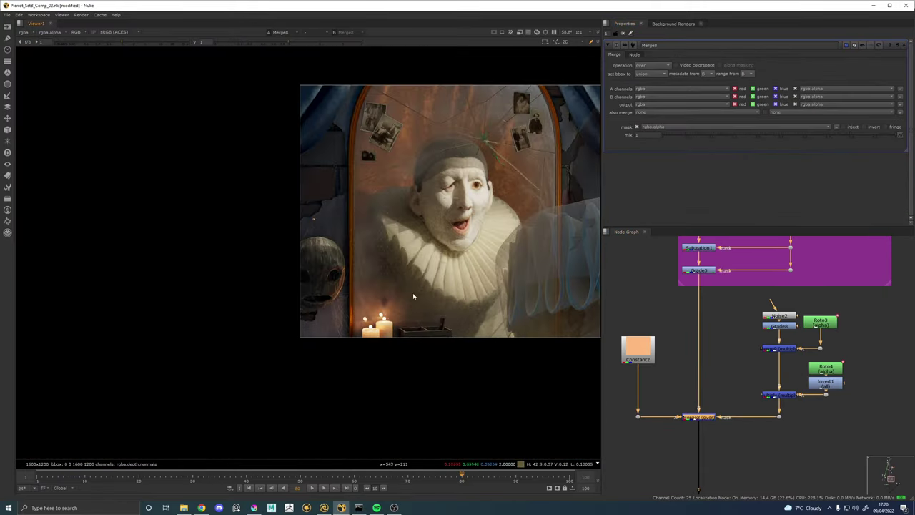
scroll(444, 293, "up", 4)
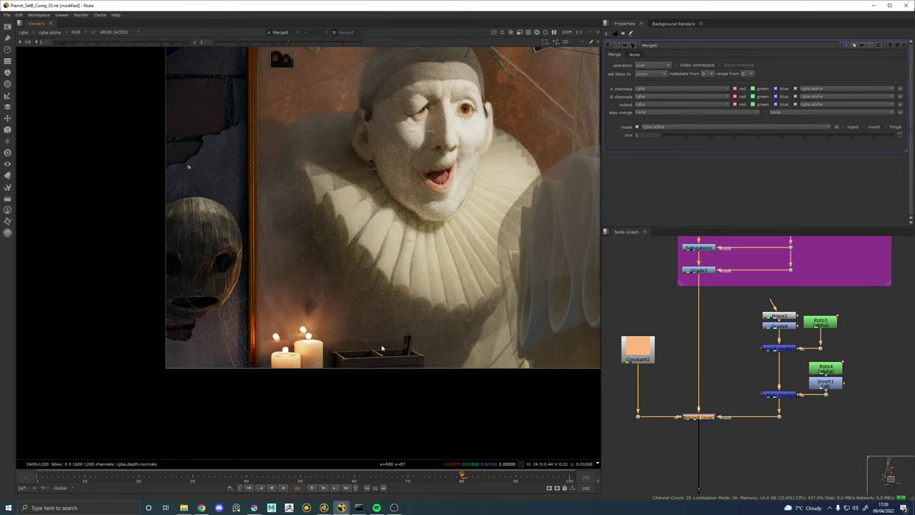
scroll(318, 332, "up", 4)
scroll(343, 333, "down", 8)
scroll(352, 334, "up", 5)
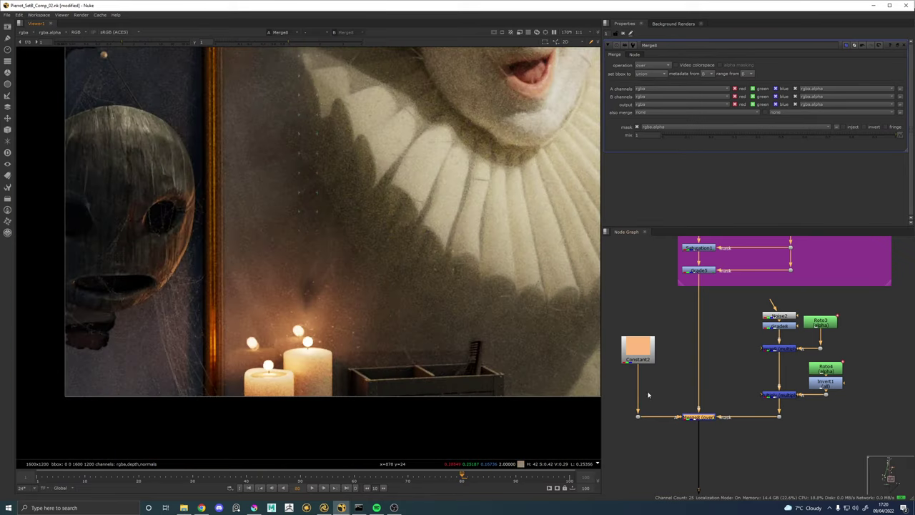
Set Noise2's x/ysize to 3.45 and its z to 2.71 to refine the dust pattern.
double_click(779, 315)
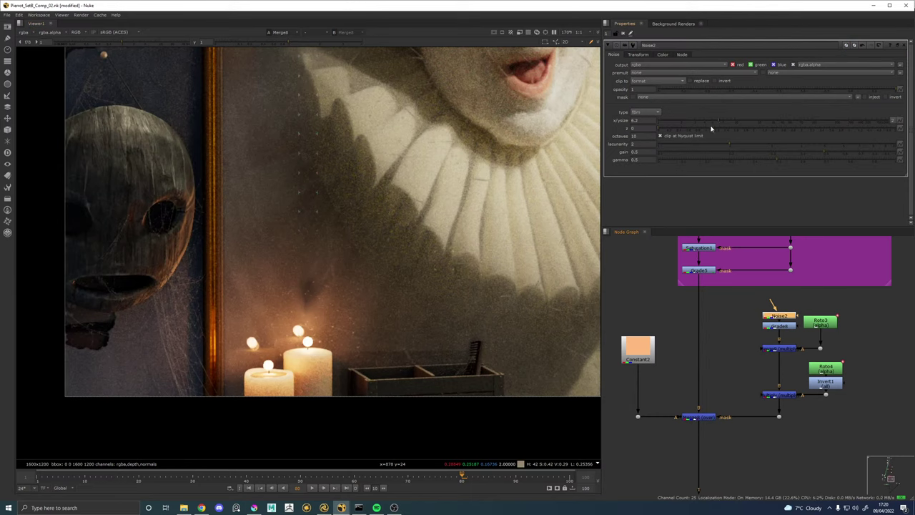
left_click_drag(712, 122, 699, 120)
scroll(378, 267, "up", 5)
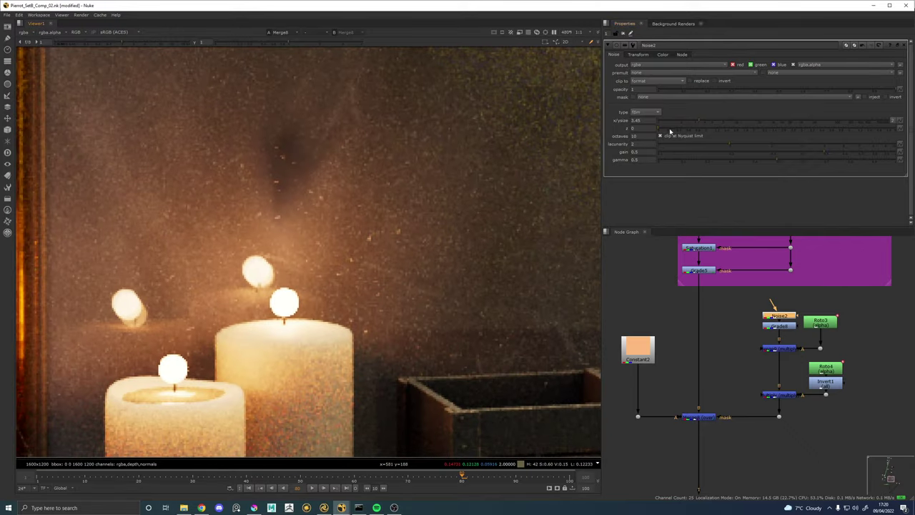
mouse_move(670, 130)
left_mouse_down()
mouse_move(707, 130)
mouse_move(679, 132)
left_mouse_up()
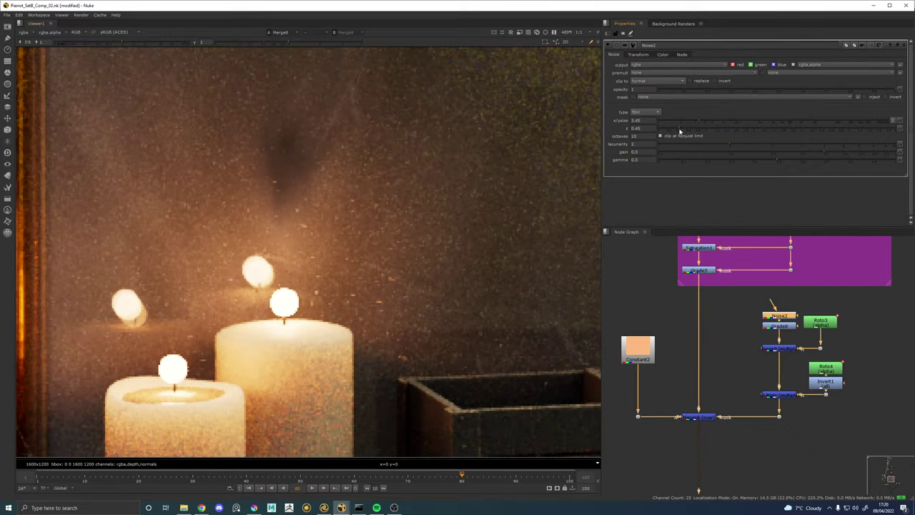
scroll(418, 176, "down", 3)
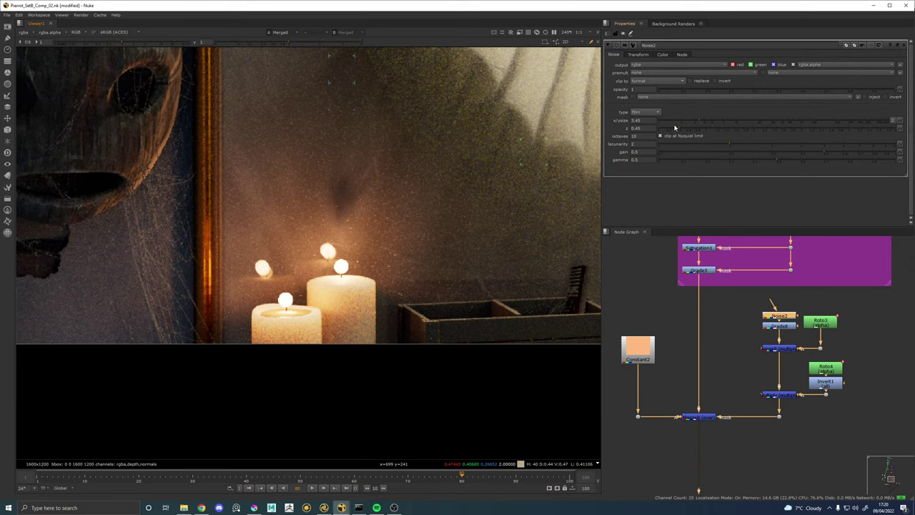
left_click_drag(679, 128, 700, 132)
scroll(378, 264, "up", 3)
scroll(378, 264, "down", 3)
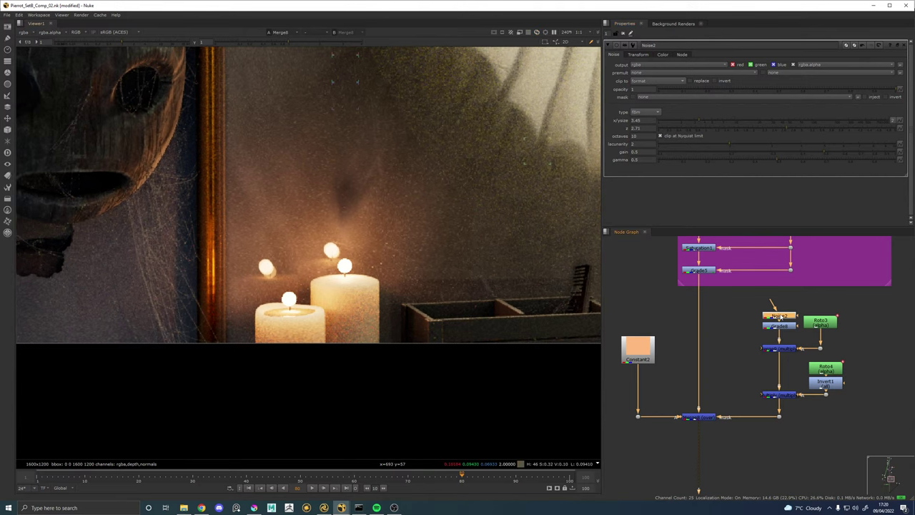
View the raw Noise2 pattern, and return to viewing the over Merge.
key("1")
scroll(381, 210, "down", 3)
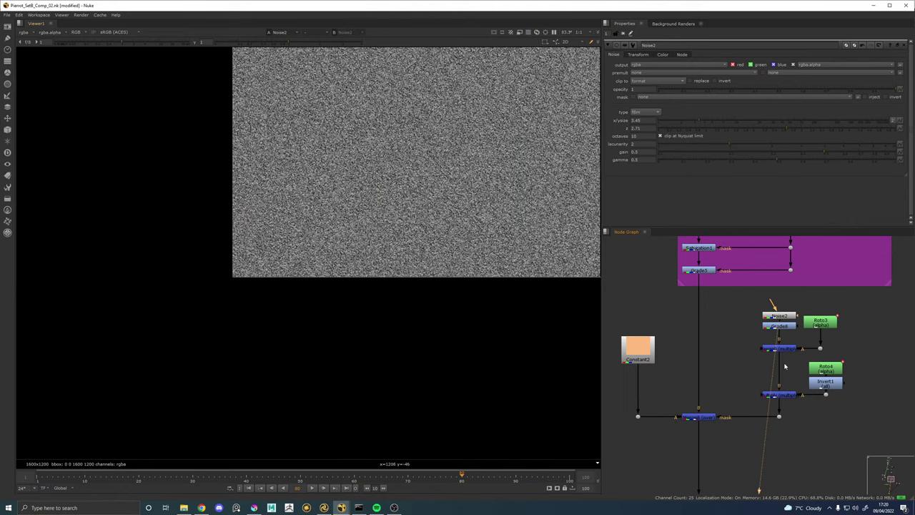
left_click(699, 417)
key("1")
Group the candle dust nodes, from Constant2 through the Noise2 and Roto branches to the over Merge, in a new Backdrop.
scroll(715, 415, "down", 4)
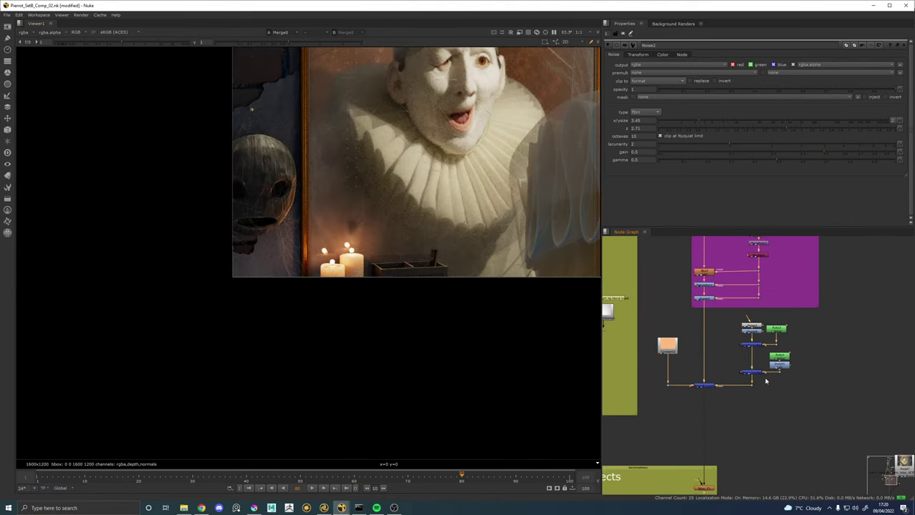
scroll(701, 373, "down", 3)
key("Tab")
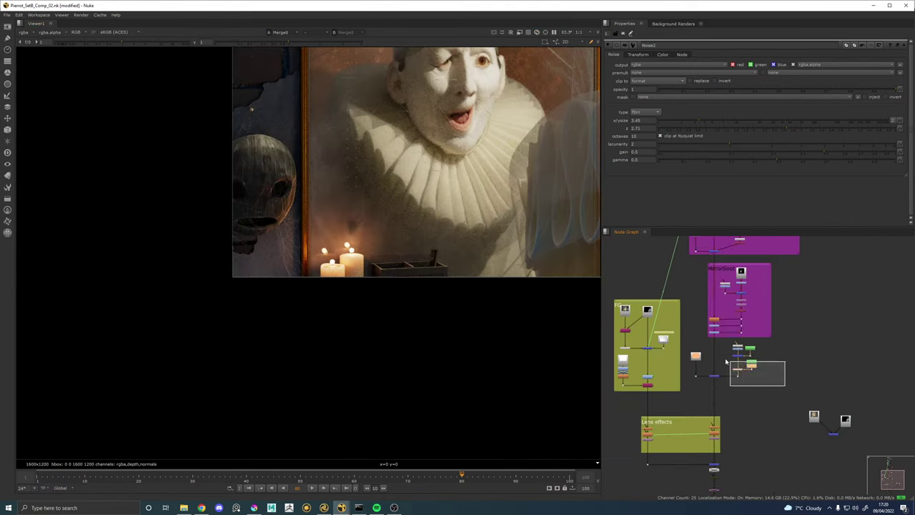
type("back")
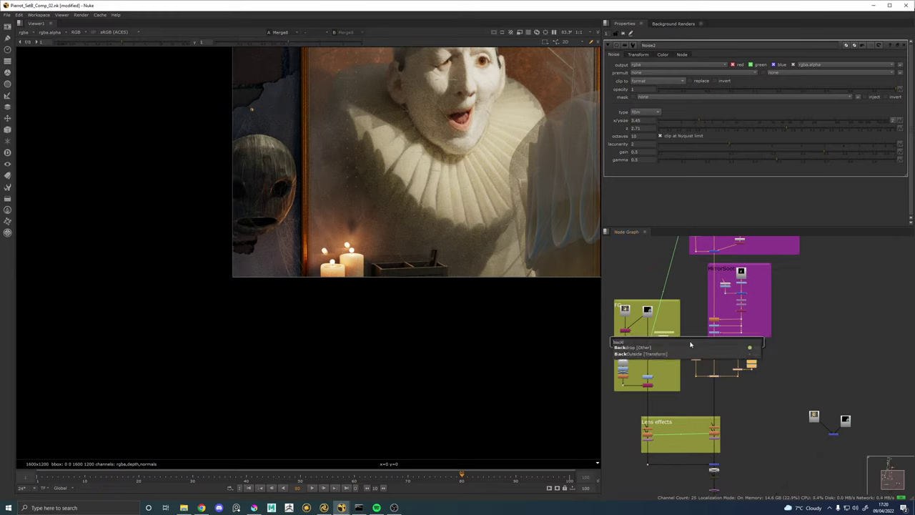
key("Return")
scroll(740, 346, "up", 2)
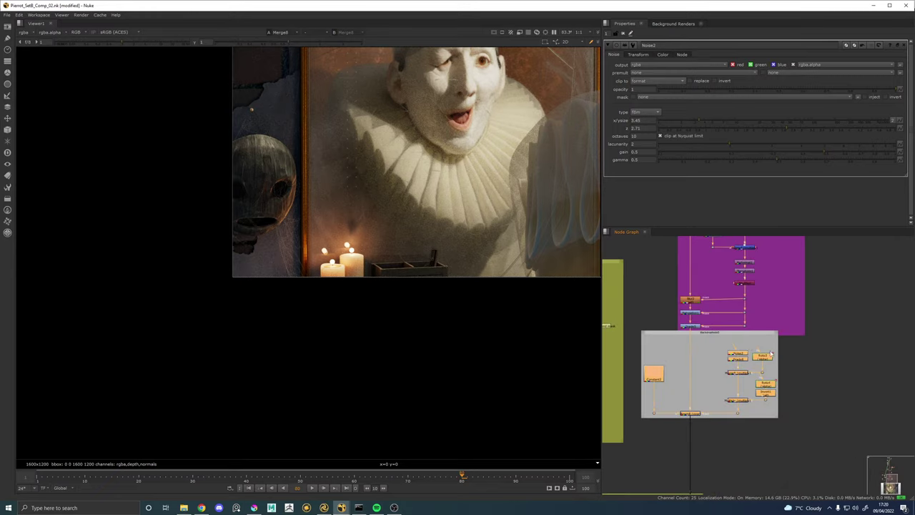
Move the new backdrop clear of the purple MirrorSoot backdrop and label it mirror candle spots.
double_click(757, 350)
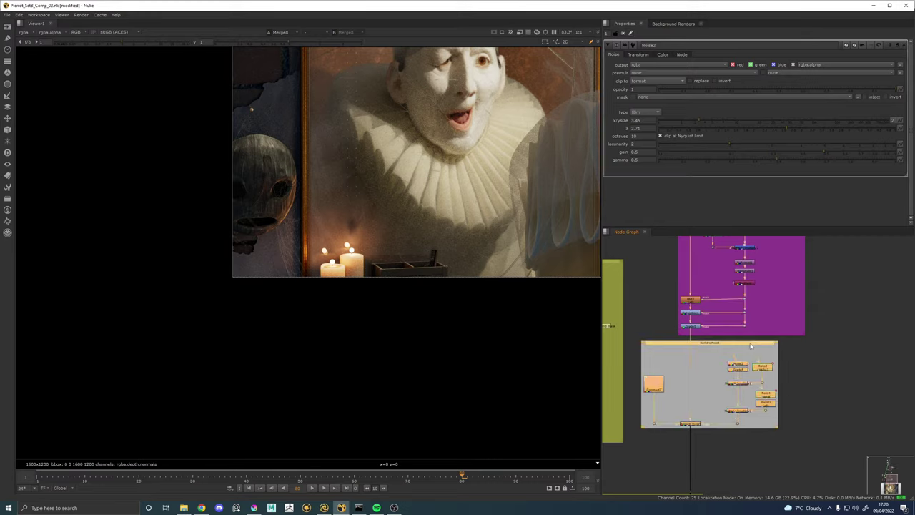
type("mirr")
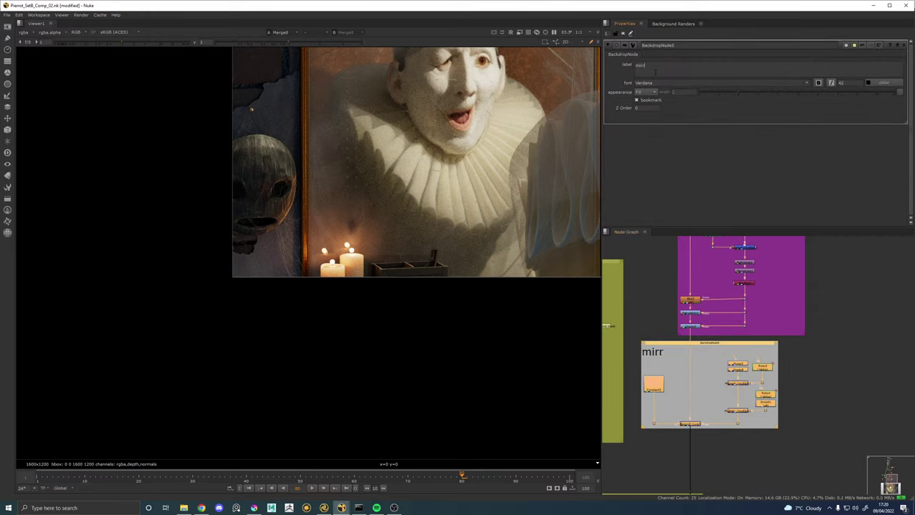
type("or candl")
type("e spots")
left_click(812, 344)
scroll(758, 355, "up", 1)
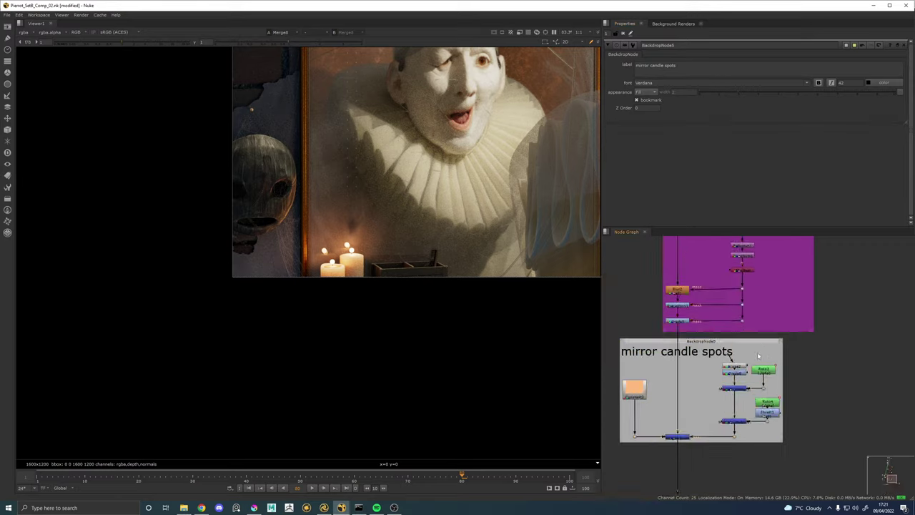
View the final Write2 output, downstream of the Lens effects backdrop.
scroll(745, 364, "down", 4)
left_click_drag(779, 325, 789, 372)
scroll(789, 373, "down", 5)
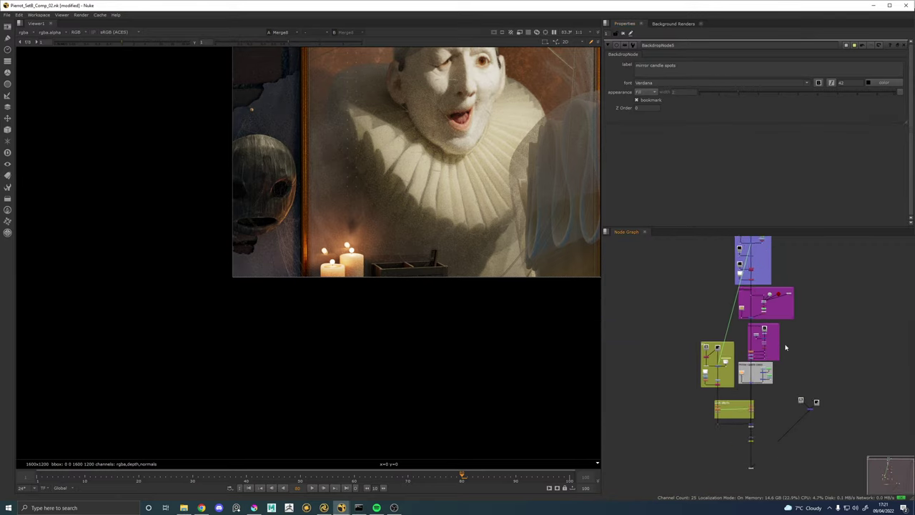
scroll(805, 385, "up", 3)
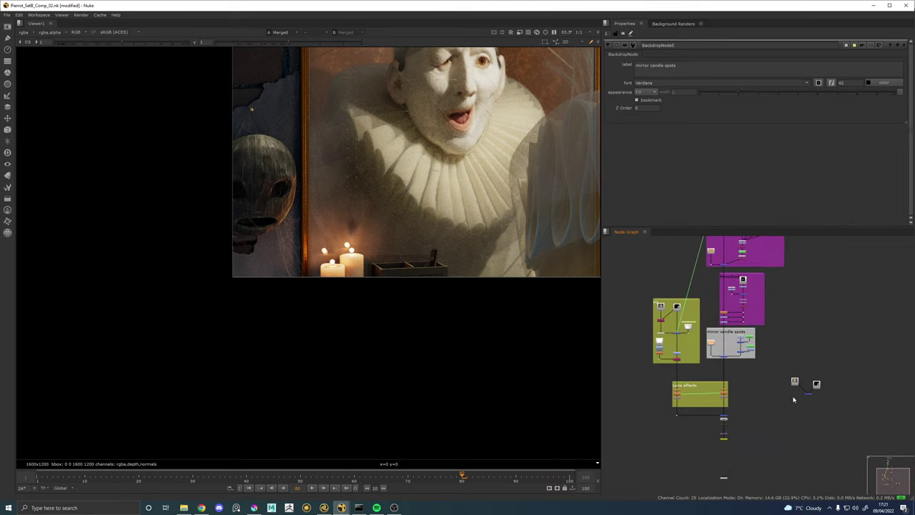
key("2")
key("1")
left_click_drag(442, 148, 422, 177)
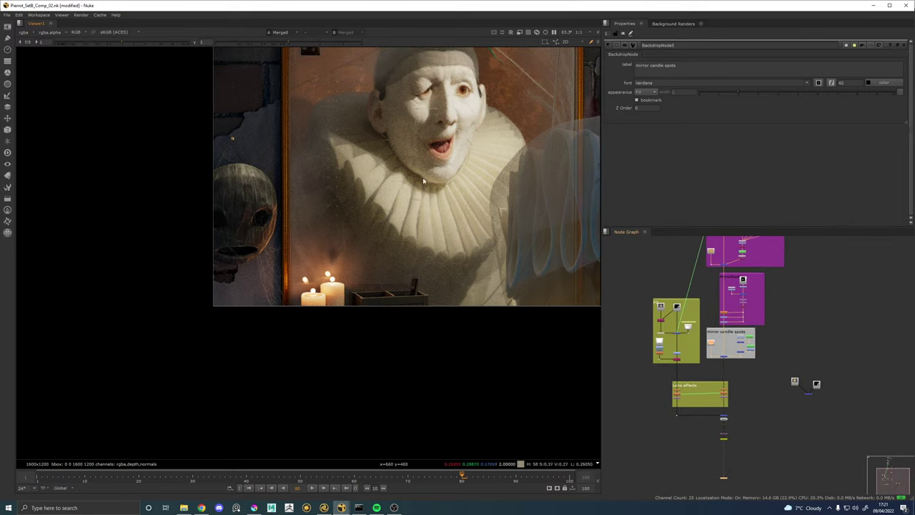
scroll(713, 435, "up", 4)
left_click(744, 443)
key("1")
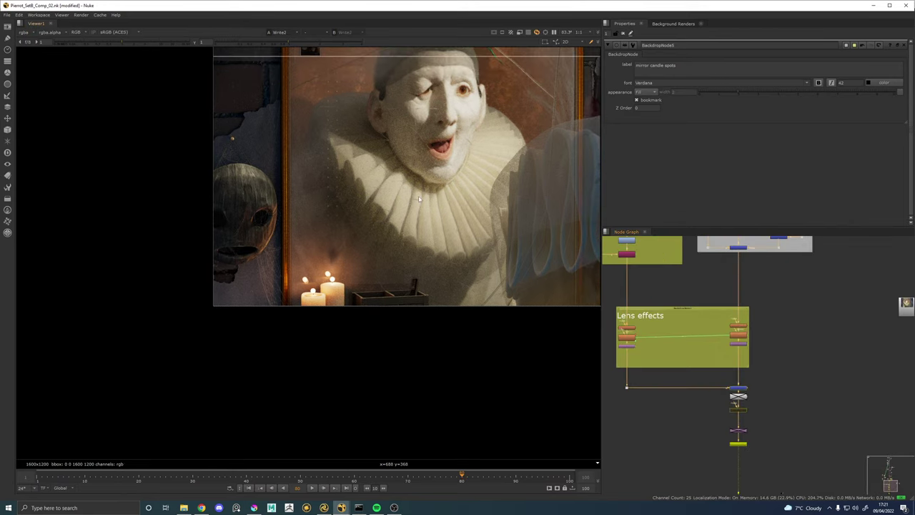
Examine the candles in the Write2 output, and compare the full frame repeatedly against Merge4.
scroll(327, 329, "up", 5)
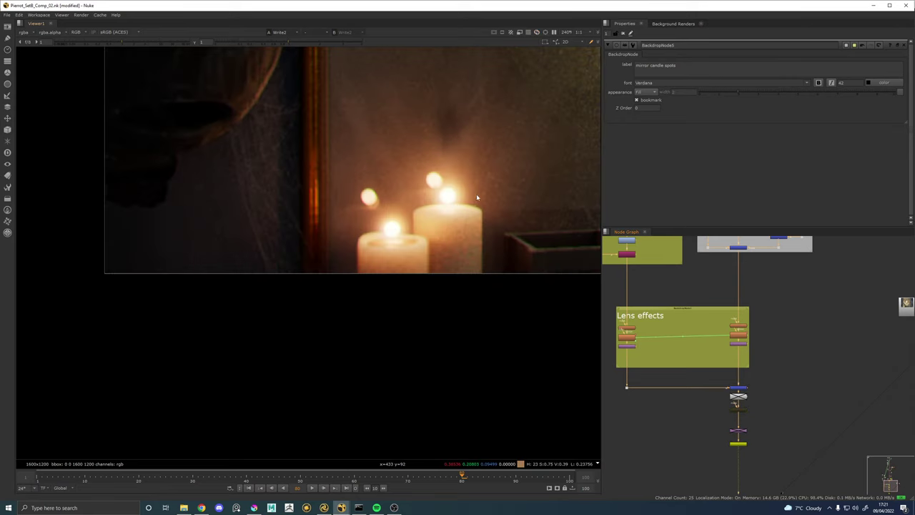
scroll(372, 379, "down", 3)
key("2")
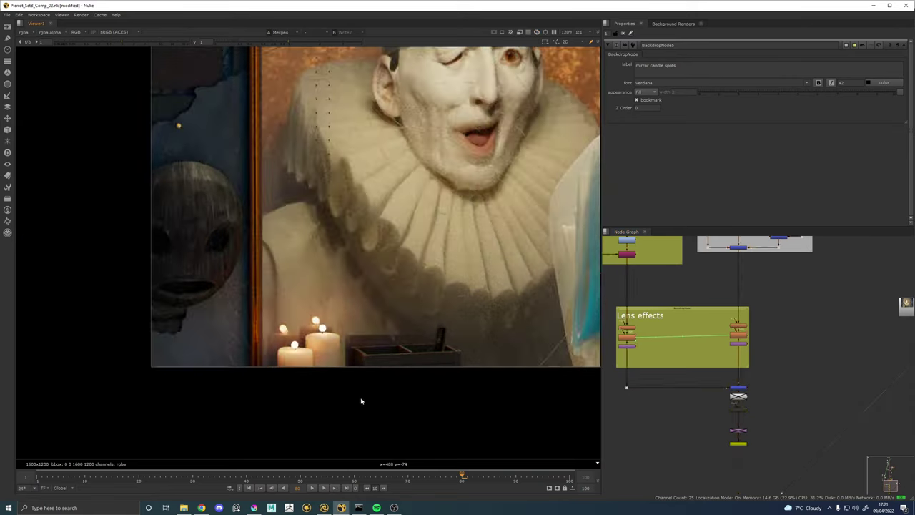
key("1")
key("2")
key("1")
scroll(363, 368, "down", 2)
key("2")
left_click_drag(405, 289, 331, 309)
scroll(364, 317, "down", 2)
key("1")
scroll(331, 309, "up", 1)
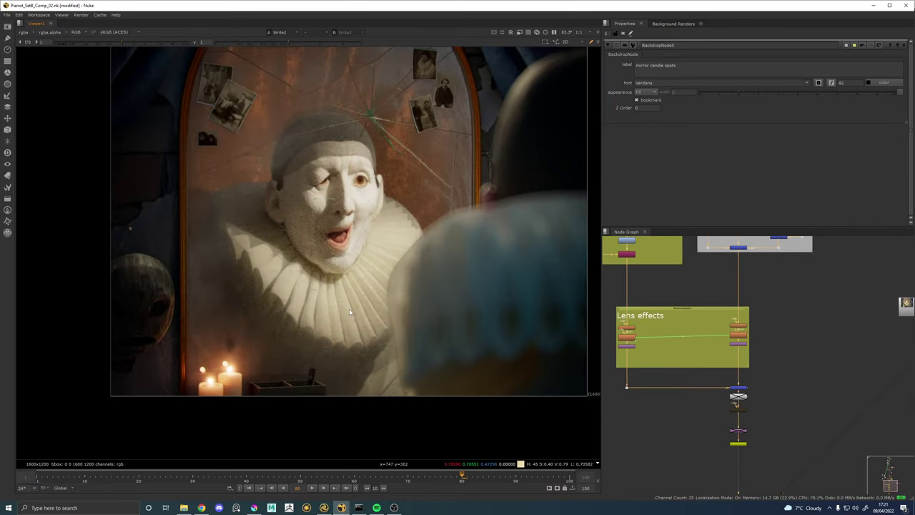
key("2")
key("1")
key("2")
key("1")
key("2")
key("1")
key("2")
key("1")
key("2")
key("1")
key("2")
key("1")
Set Grade4's gamma to 1.43 and offset to 0.068 below Roto2 in the BG build.
left_click_drag(824, 292, 779, 458)
left_click_drag(773, 299, 769, 455)
left_click_drag(736, 286, 741, 345)
scroll(741, 345, "up", 3)
double_click(733, 342)
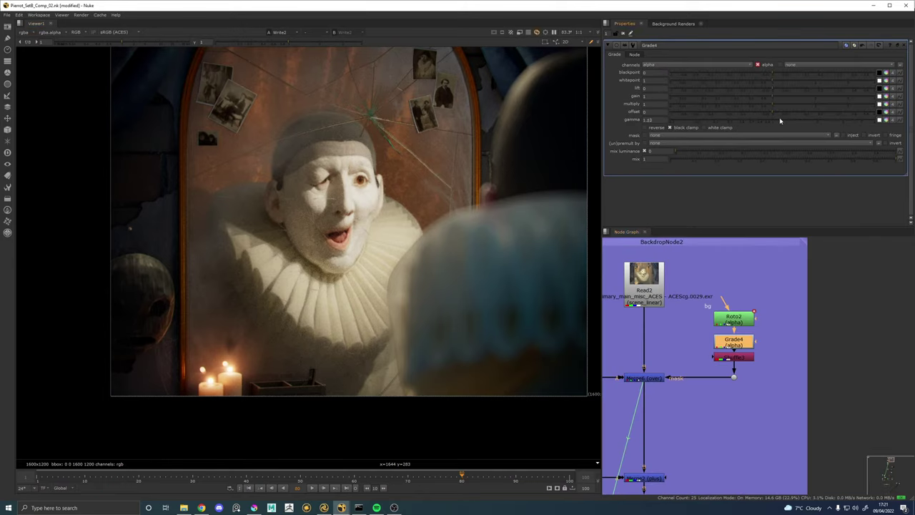
left_click_drag(780, 120, 808, 119)
left_click_drag(797, 112, 823, 114)
left_click(801, 116)
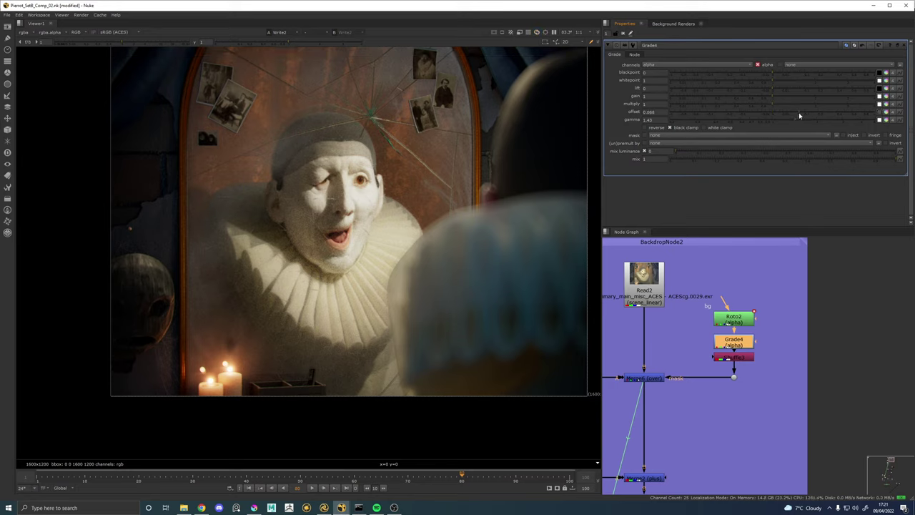
Enable white clamp on Grade4, and check the clown's image against Merge4.
scroll(318, 167, "down", 2)
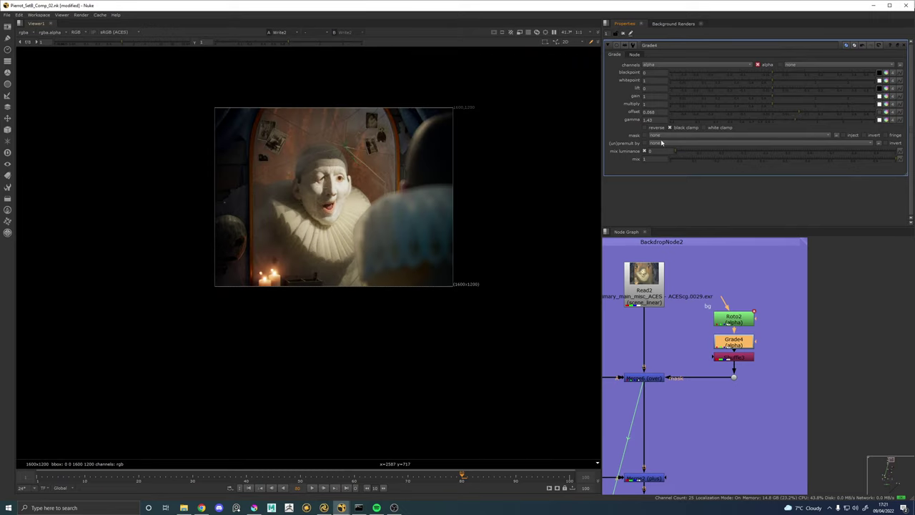
scroll(323, 206, "up", 2)
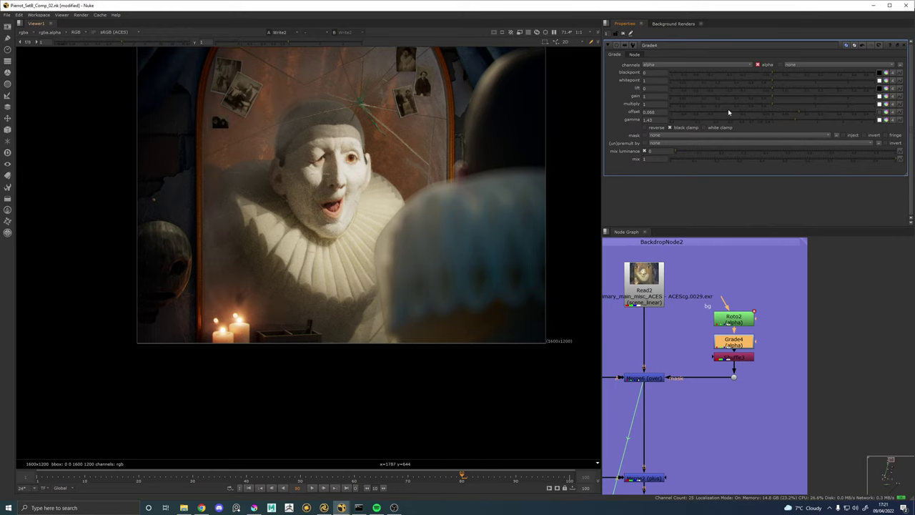
left_click(704, 129)
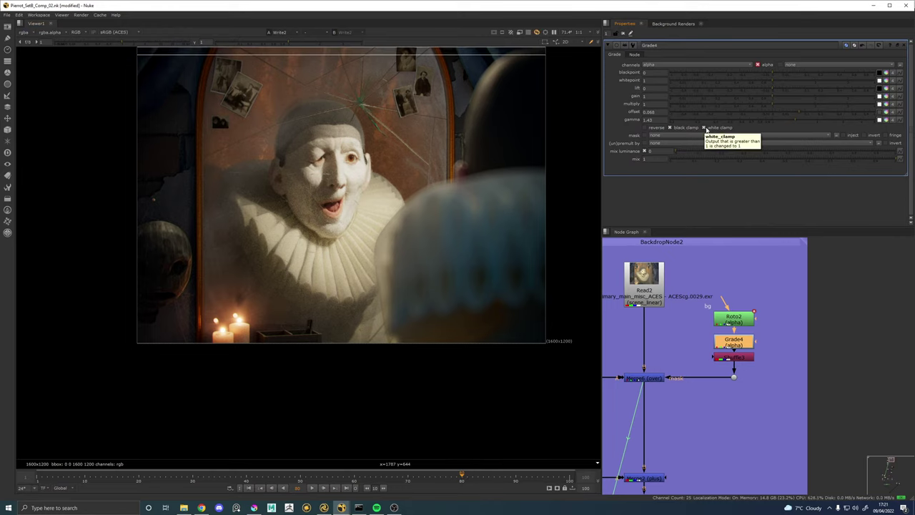
scroll(268, 254, "up", 5)
scroll(286, 253, "down", 4)
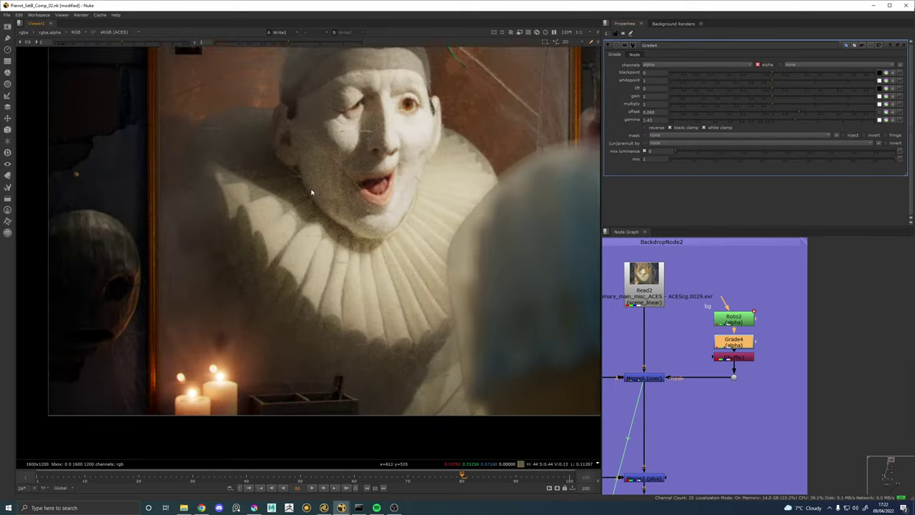
scroll(310, 190, "up", 1)
scroll(370, 233, "up", 1)
left_click_drag(406, 171, 372, 226)
key("2")
scroll(429, 300, "down", 4)
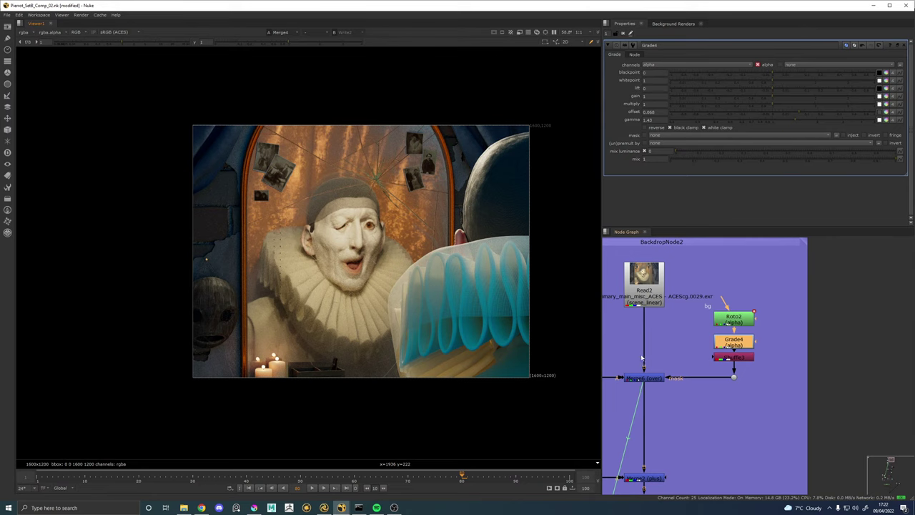
Set Merge6's mix to 0 in the BG build, and compare the Write2 output with Merge4.
left_click(649, 378)
double_click(650, 378)
left_click_drag(681, 135, 577, 138)
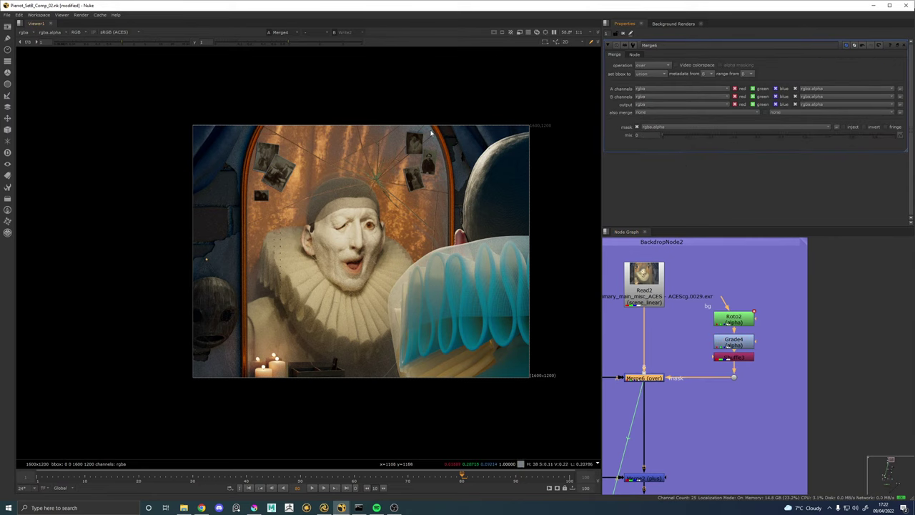
key("1")
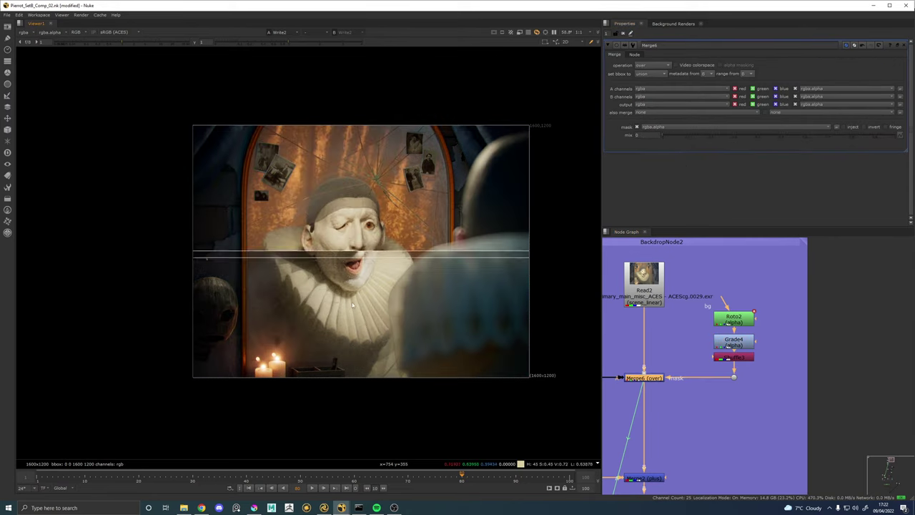
scroll(348, 298, "up", 2)
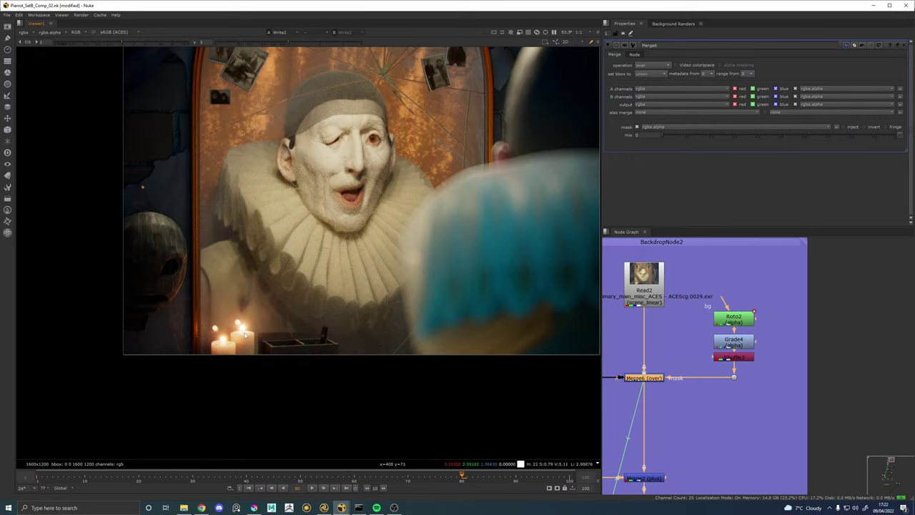
scroll(298, 328, "up", 5)
scroll(297, 326, "down", 5)
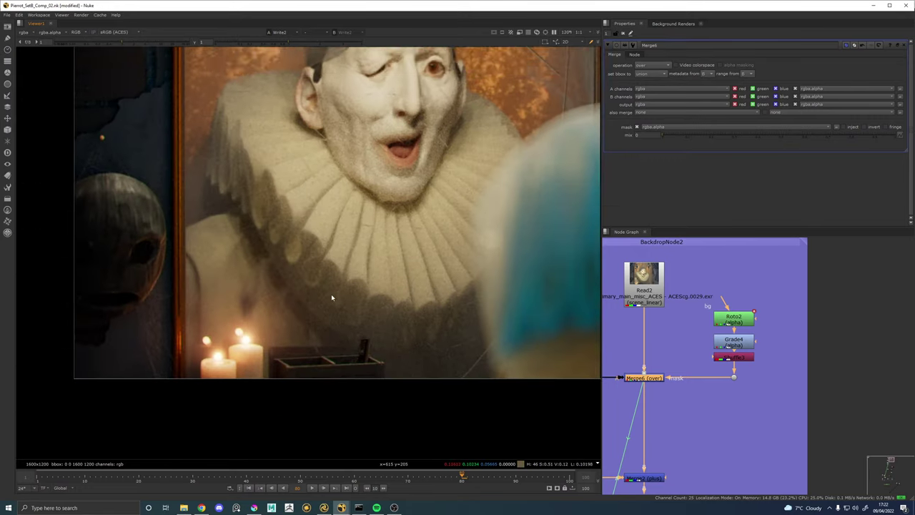
key("2")
key("1")
scroll(688, 375, "down", 4)
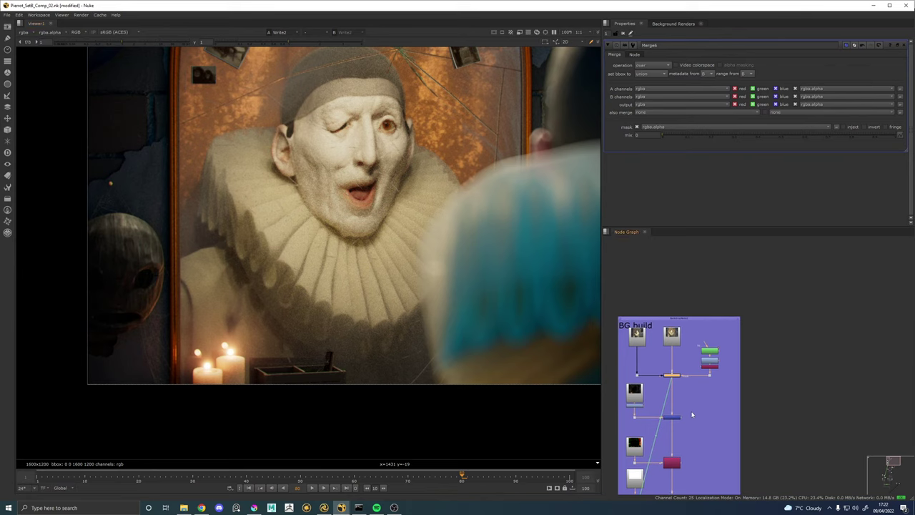
Switch the mix of the mirror candle spots over Merge between 0 and 1, and examine the dust around the candles.
left_click_drag(691, 413, 688, 330)
scroll(687, 329, "up", 3)
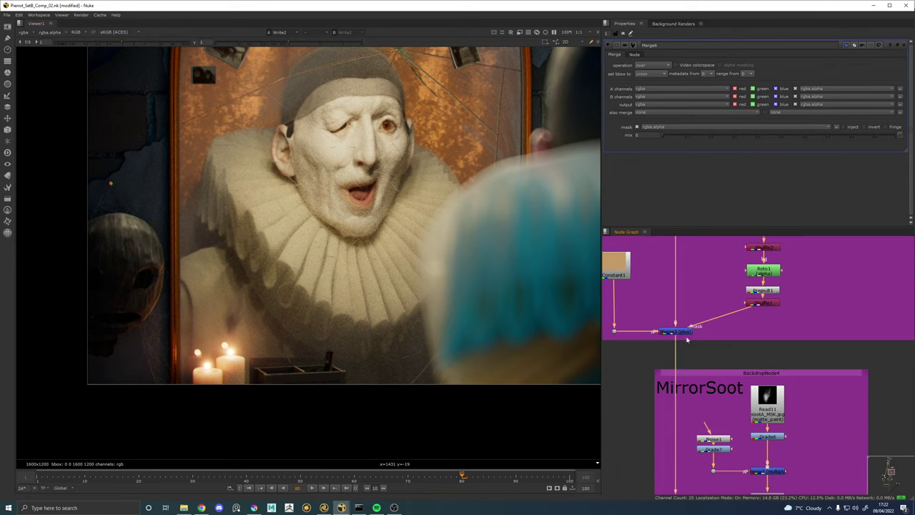
scroll(687, 338, "down", 3)
left_click_drag(686, 373, 684, 270)
scroll(683, 365, "up", 4)
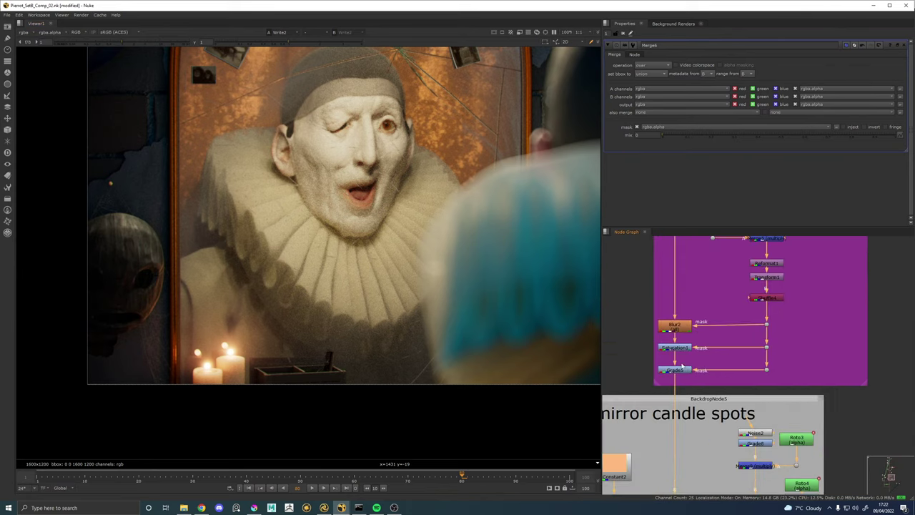
scroll(689, 368, "down", 1)
scroll(688, 366, "down", 4)
left_click_drag(685, 433, 691, 354)
scroll(693, 353, "up", 3)
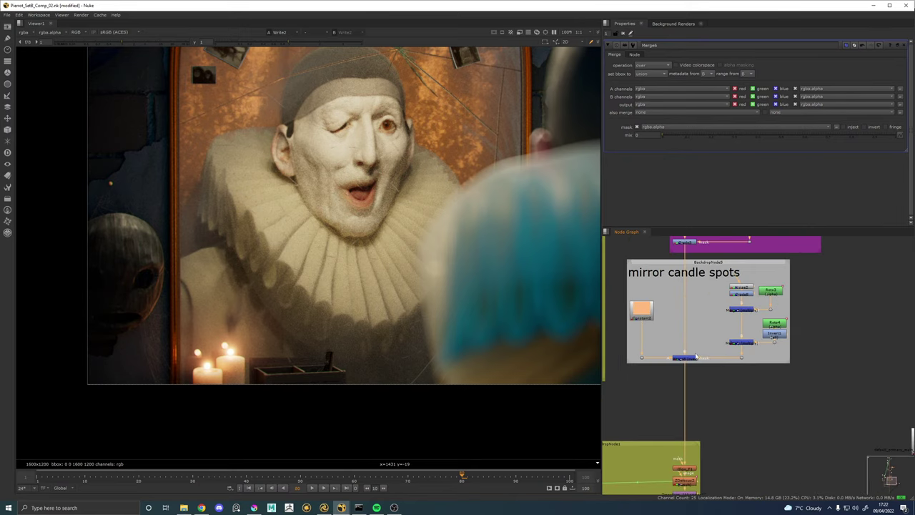
double_click(691, 359)
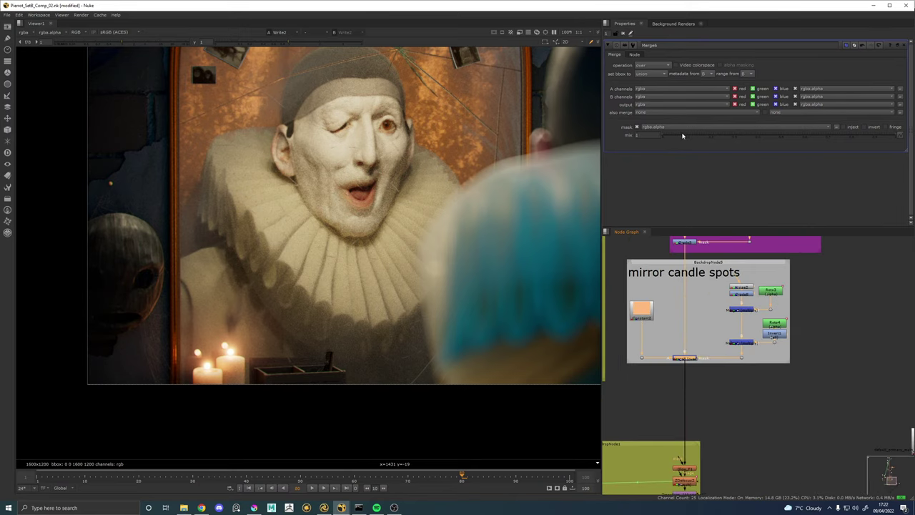
left_click_drag(682, 136, 618, 141)
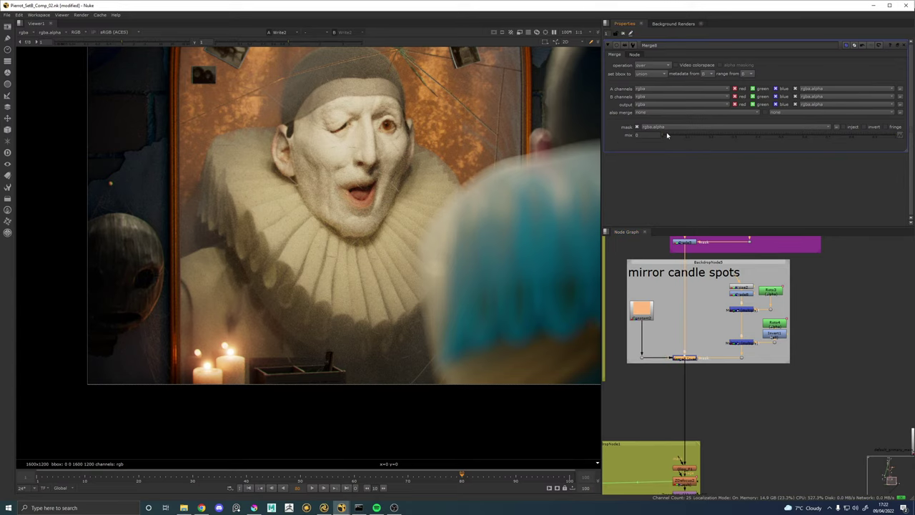
scroll(243, 357, "up", 5)
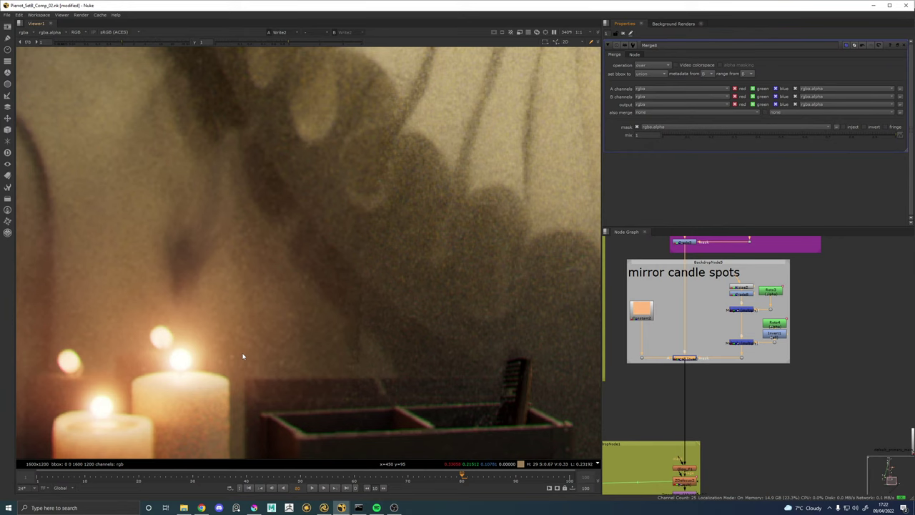
scroll(240, 361, "down", 2)
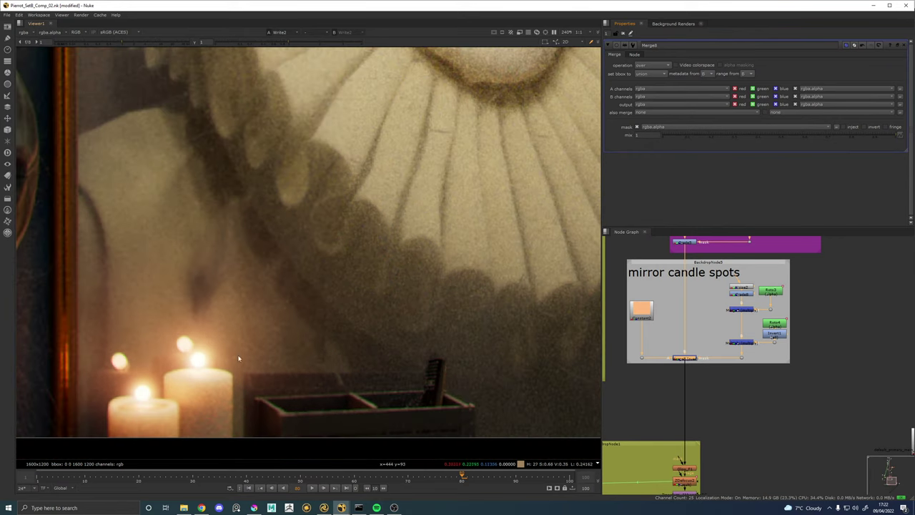
Add a Grade node below Constant2 in the mirror candle spots, set its multiply to 2.03, and check the dust around the candles.
left_click_drag(641, 312, 639, 316)
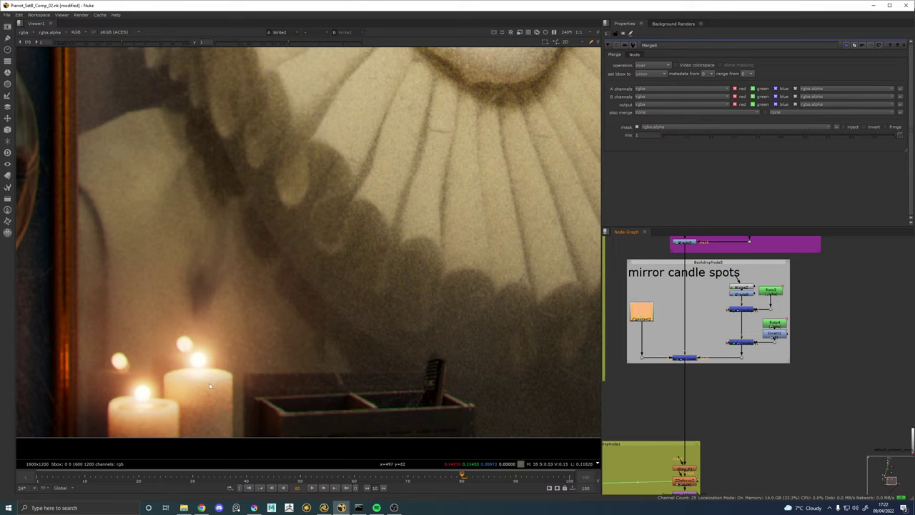
key("Tab")
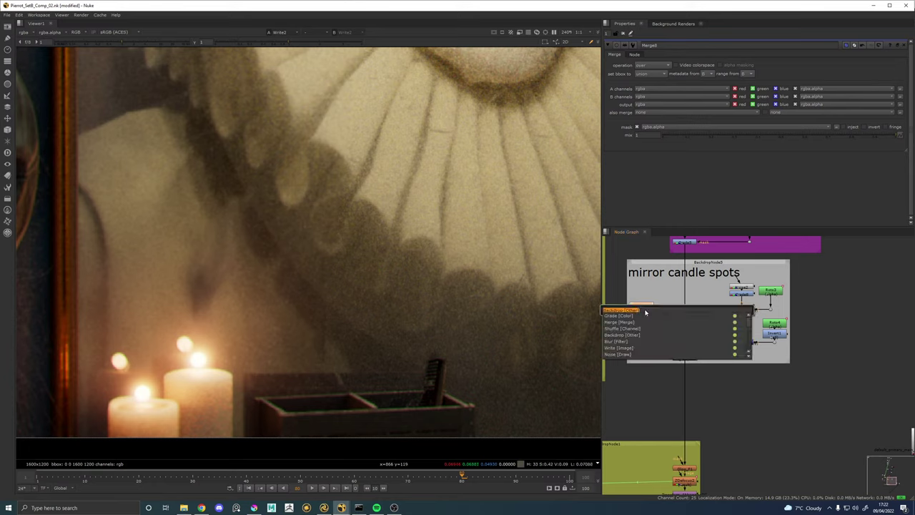
type("grade")
key("Return")
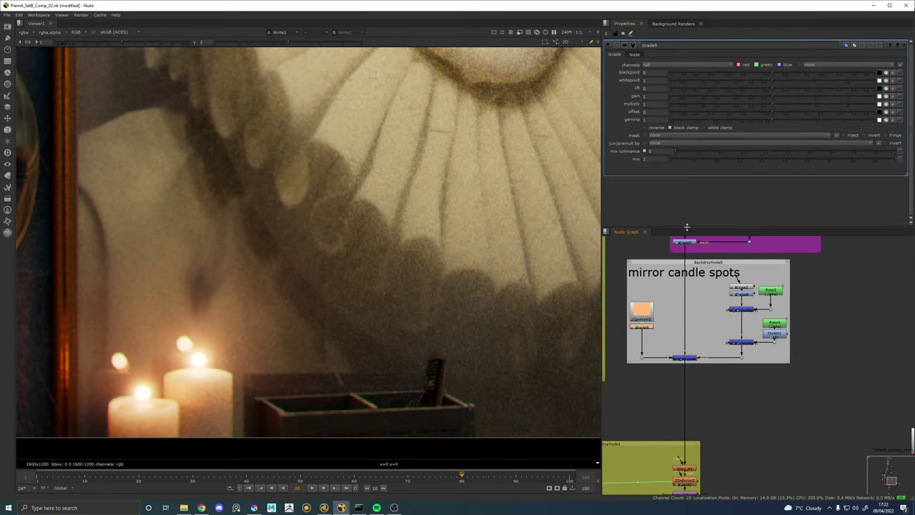
left_click_drag(773, 106, 791, 106)
scroll(256, 308, "down", 4)
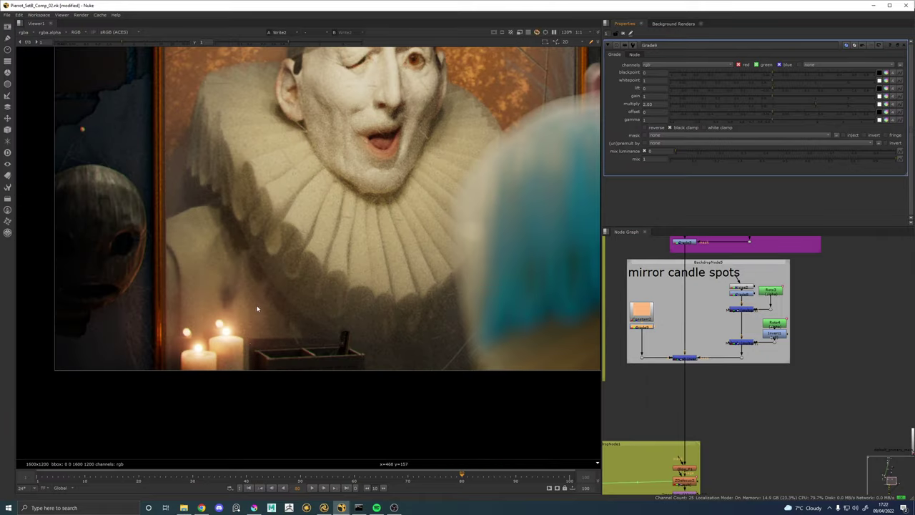
scroll(248, 337, "up", 5)
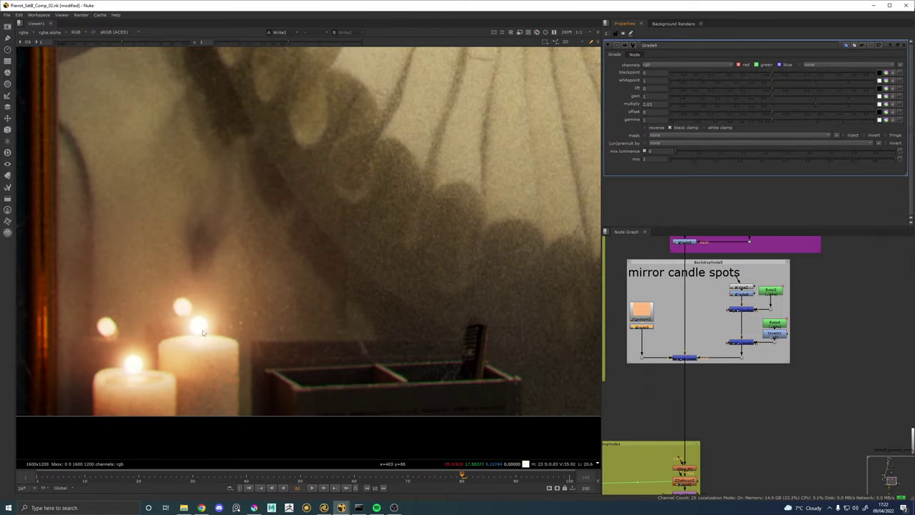
scroll(345, 333, "down", 8)
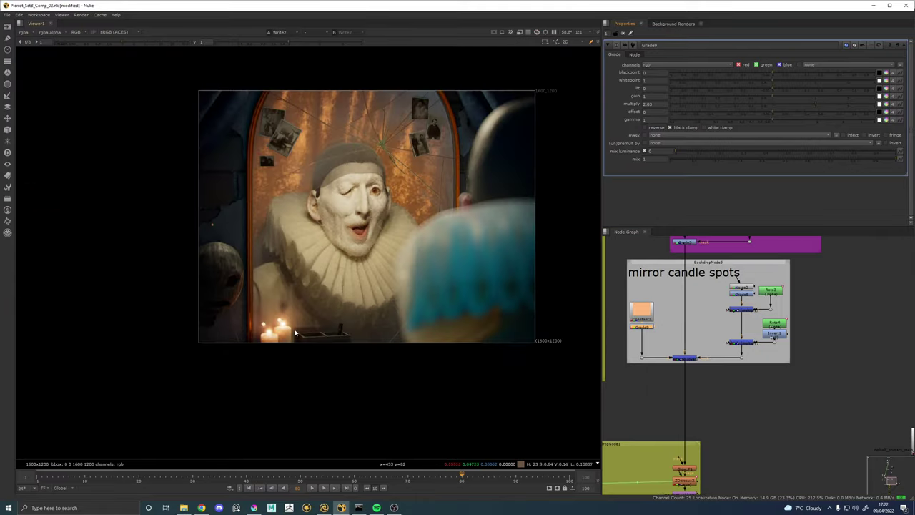
Compare the Write2 output with the Merge4 image to judge the whole frame.
scroll(754, 393, "down", 5)
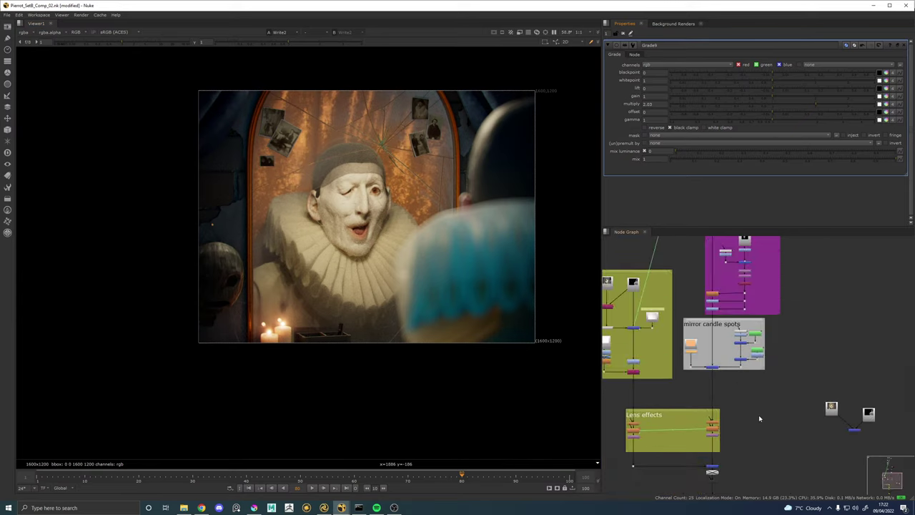
key("1")
key("2")
key("1")
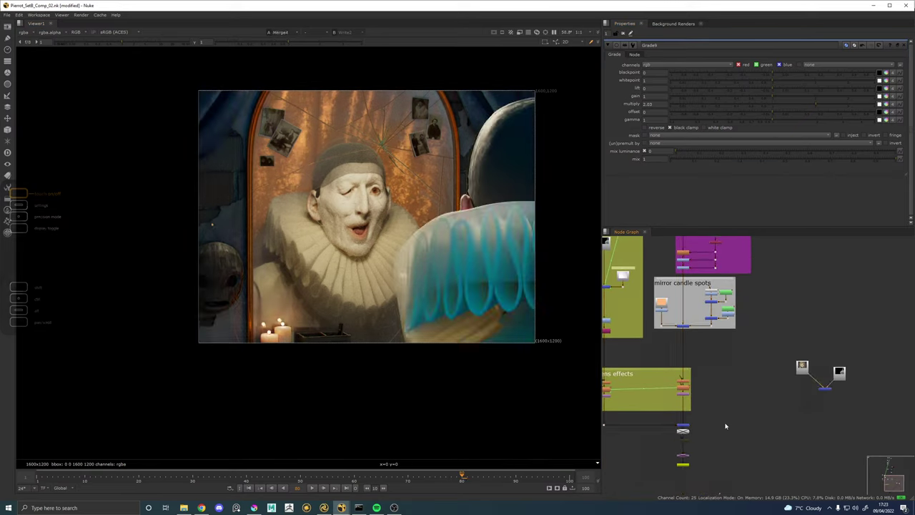
key("2")
key("1")
key("2")
Set the multiply of Grade5 in the MirrorSoot group to about 0.35.
scroll(663, 379, "up", 3)
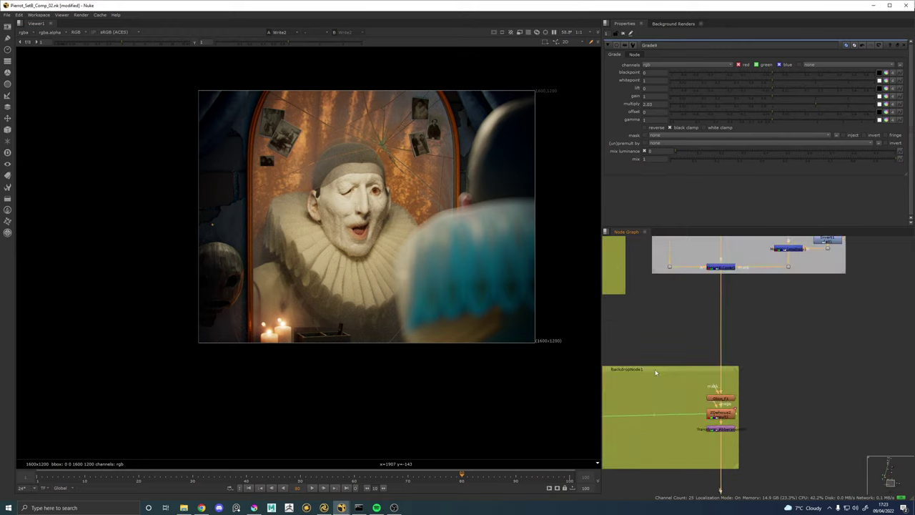
scroll(660, 345, "down", 3)
scroll(660, 345, "up", 2)
left_click_drag(703, 350, 686, 449)
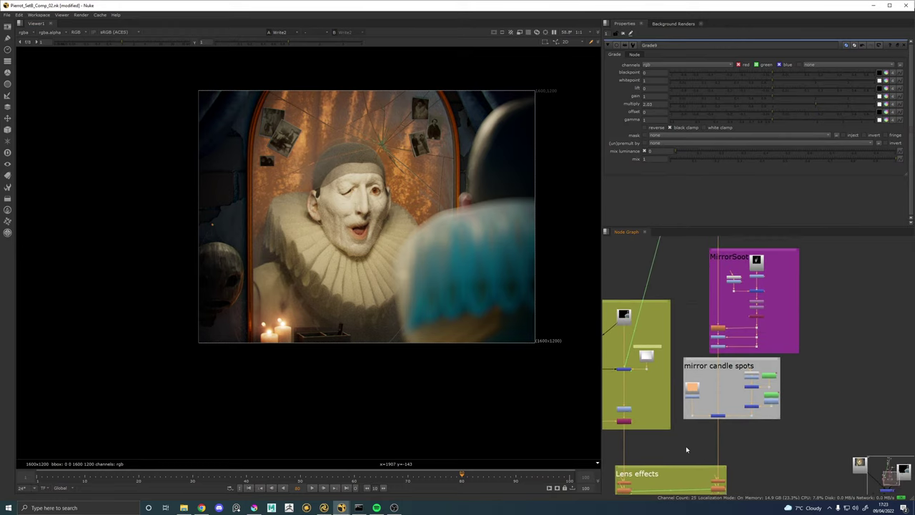
left_click_drag(713, 316, 731, 353)
scroll(723, 398, "up", 7)
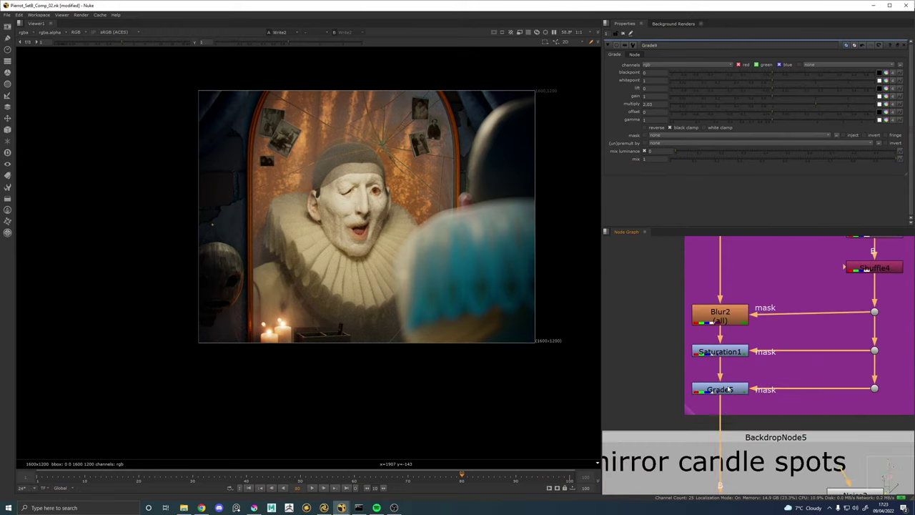
double_click(722, 390)
left_click_drag(709, 104, 730, 109)
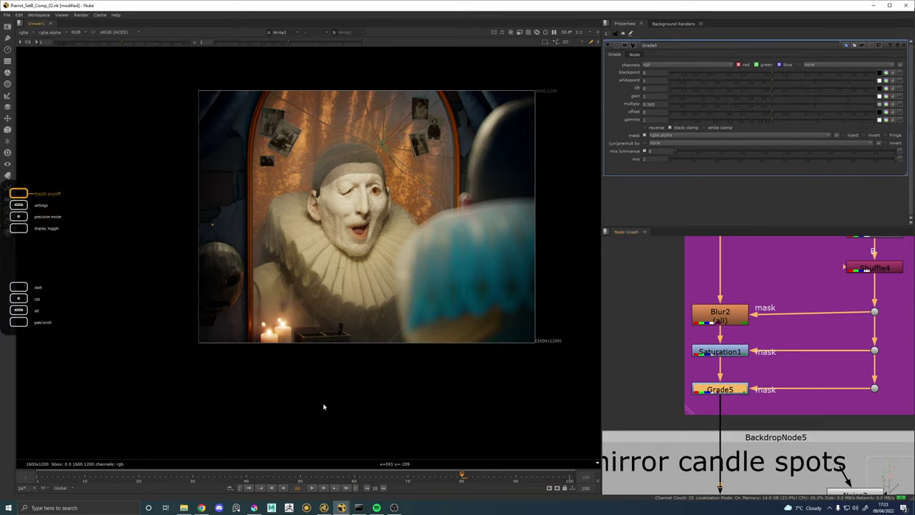
Toggle Grade5 off and on to compare the soot above the candles in the Write2 output.
key("2")
key("1")
key("d")
key("d")
key("d")
key("d")
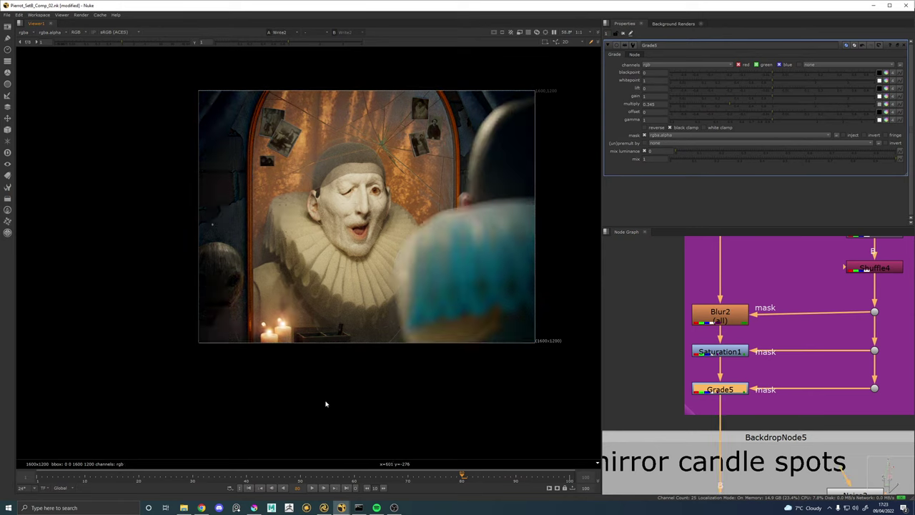
Scale the soot mask with Transform1 to about 0.151 wide and 0.24 high, and move it to translate -142.5, -322.
scroll(734, 295, "down", 3)
left_click_drag(782, 247, 721, 367)
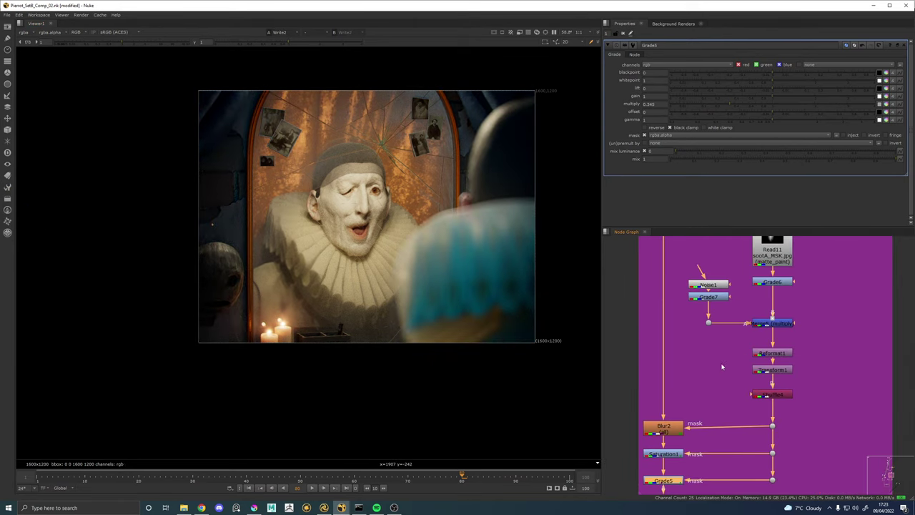
double_click(772, 369)
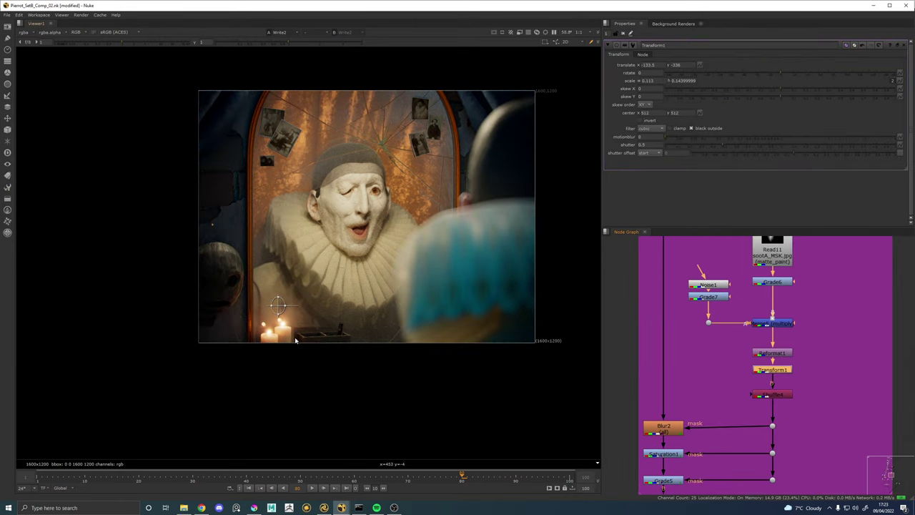
scroll(279, 306, "up", 4)
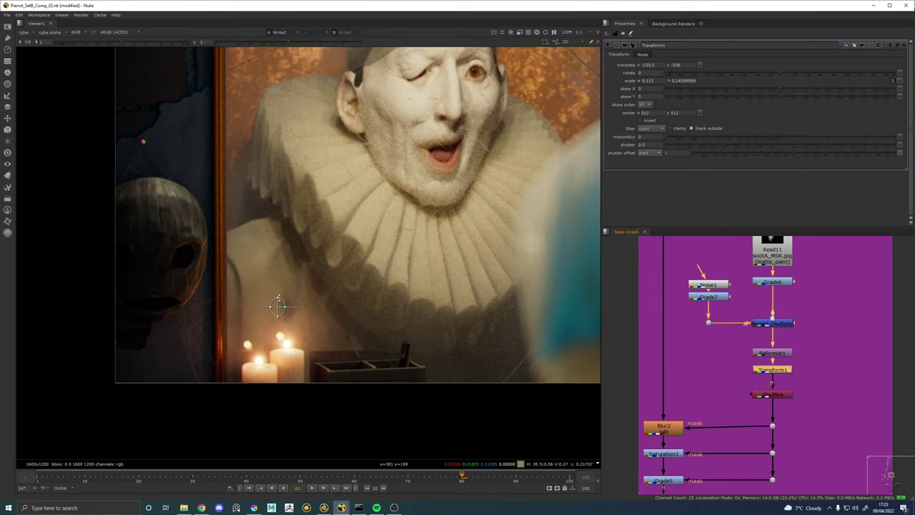
left_click_drag(279, 297, 281, 302)
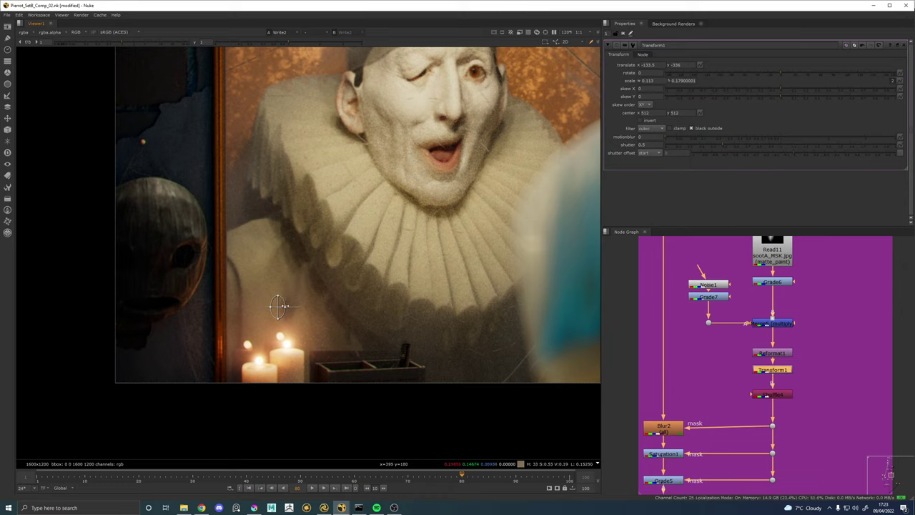
left_click_drag(283, 306, 273, 300)
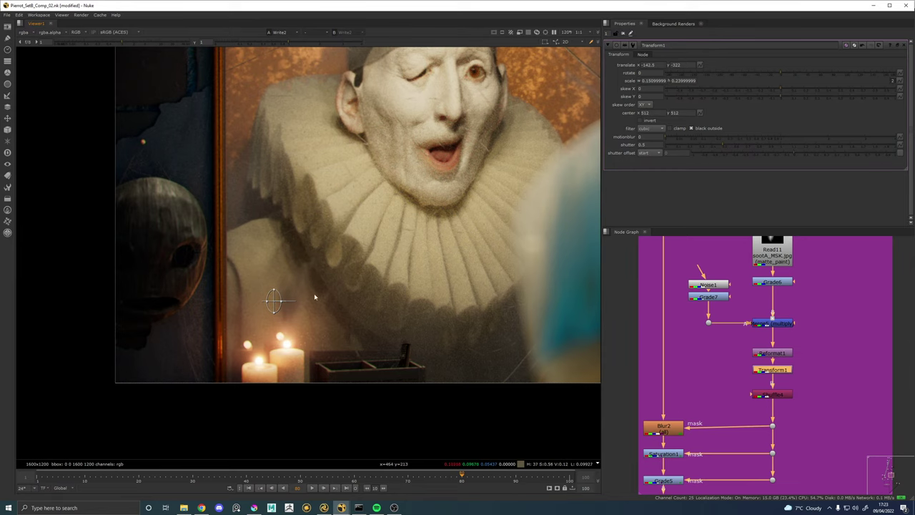
Open Blur2 in the soot group, and toggle it off and on to compare the blur above the candles.
left_click(670, 424)
key("f")
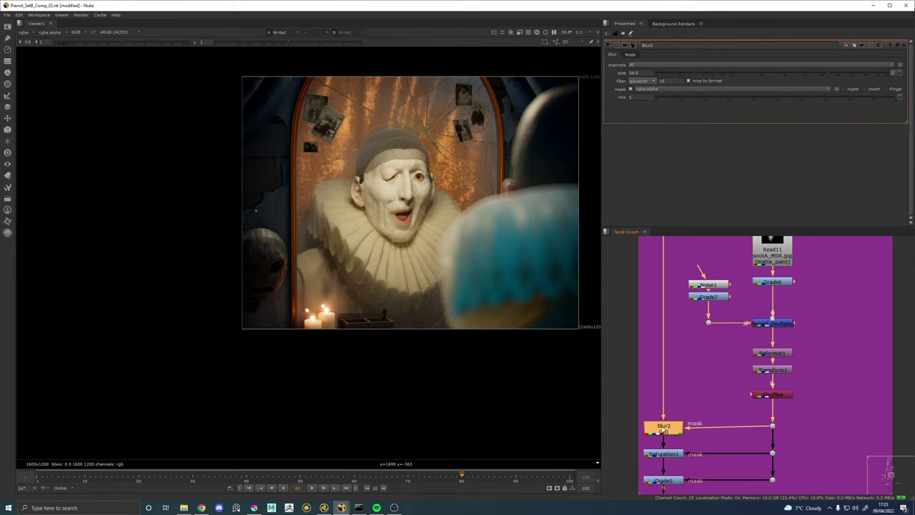
key("d")
scroll(325, 300, "up", 8)
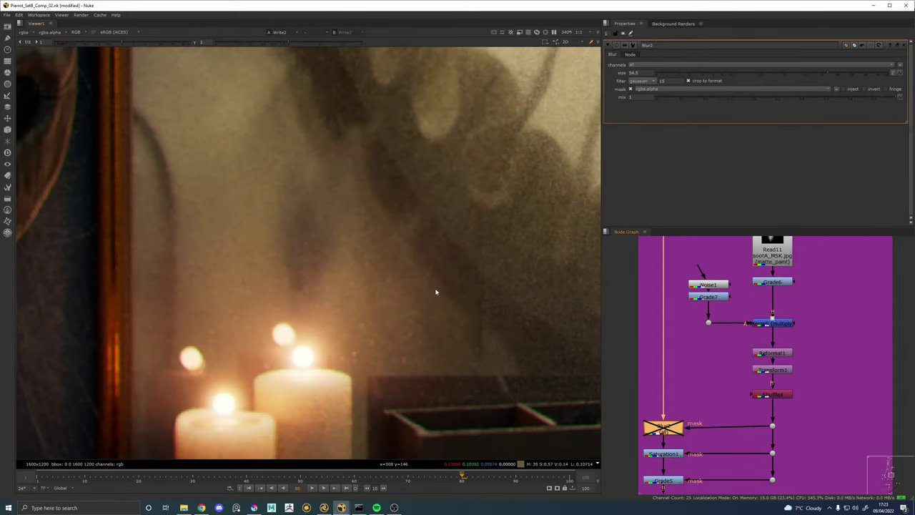
key("d")
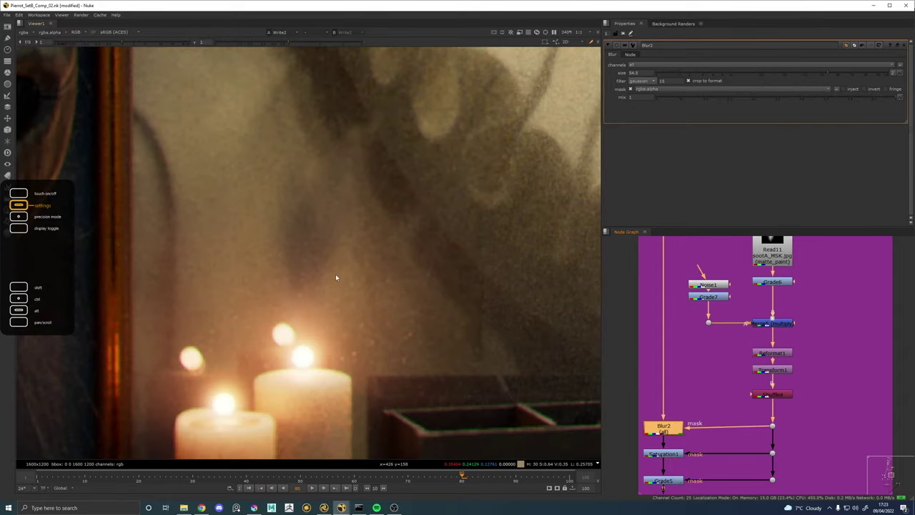
scroll(400, 314, "down", 7)
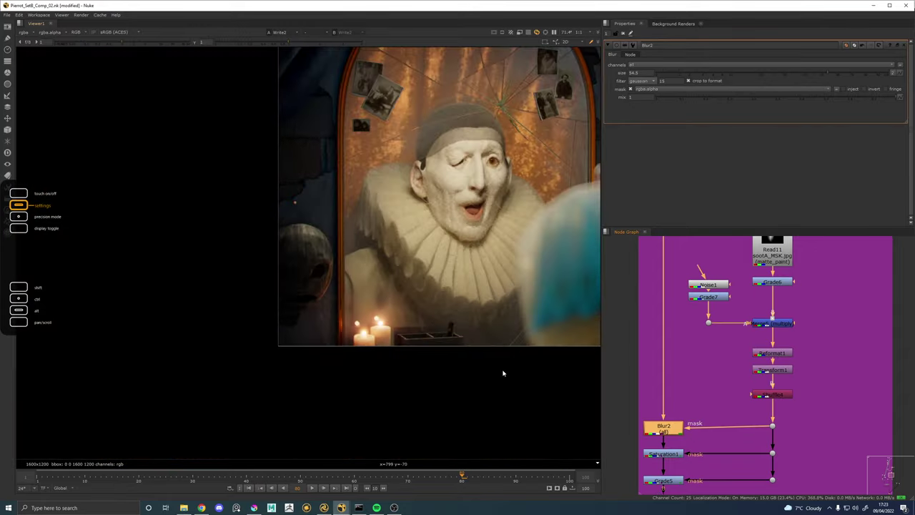
Toggle Saturation1 off and on to compare the soot, and set its saturation to 0.79.
scroll(381, 315, "up", 5)
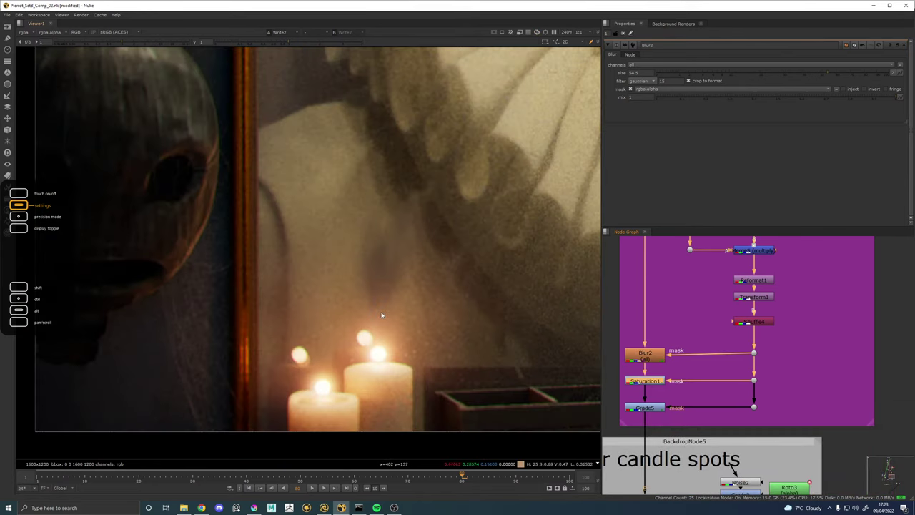
key("d")
key("d")
key("d")
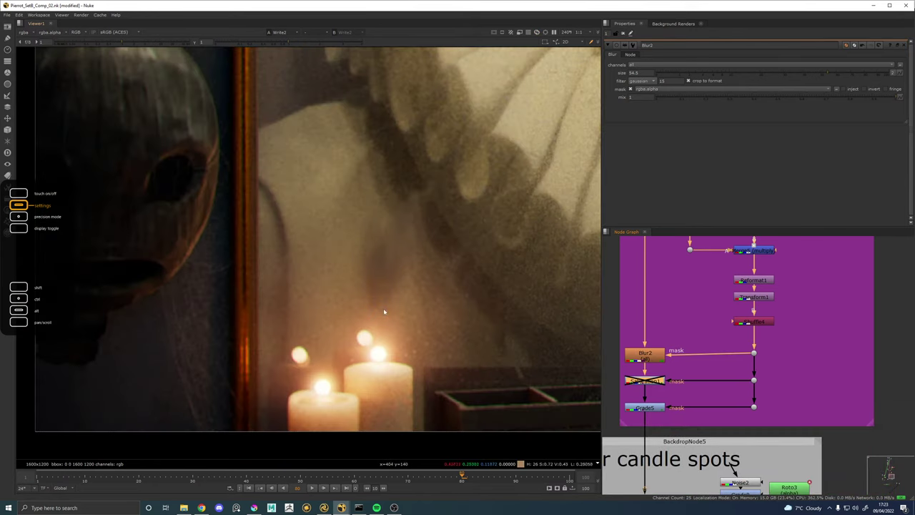
key("d")
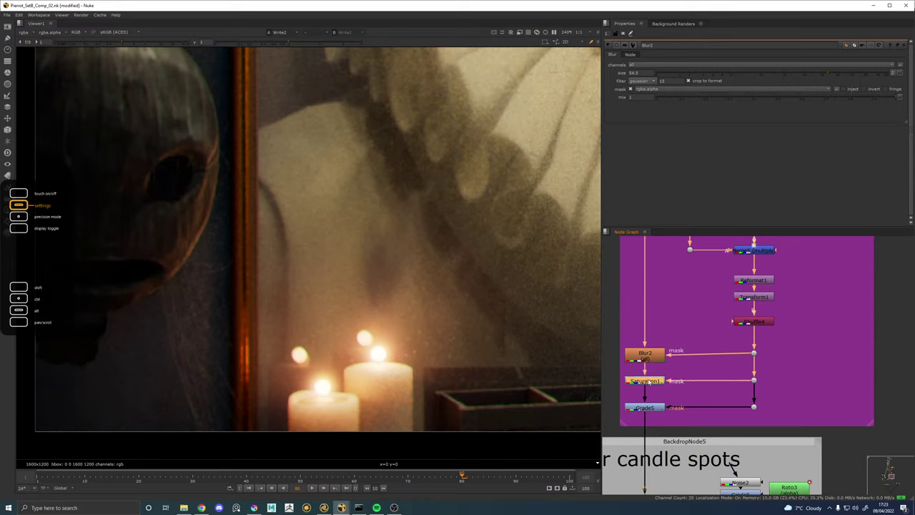
double_click(646, 381)
left_click_drag(765, 73, 772, 75)
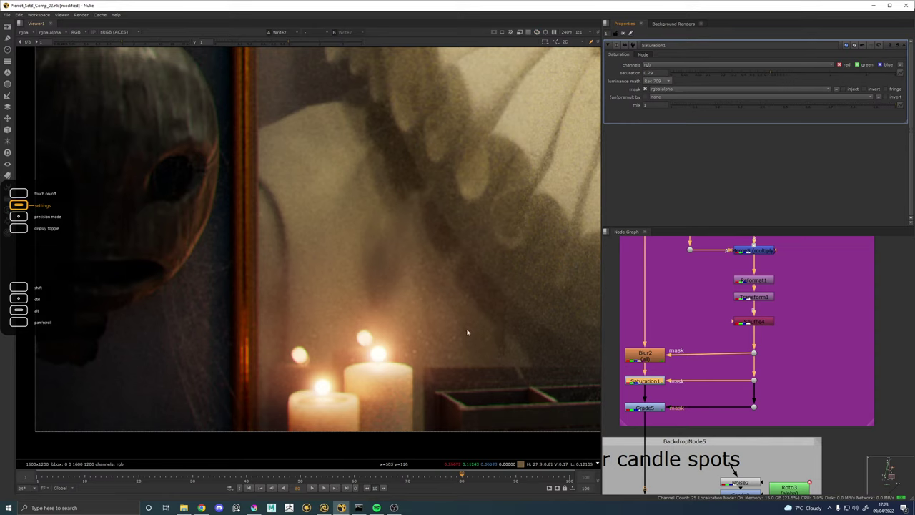
Replace the Grade below Constant2 in the mirror candle spots with an Exposure node.
scroll(709, 307, "down", 5)
scroll(709, 308, "up", 3)
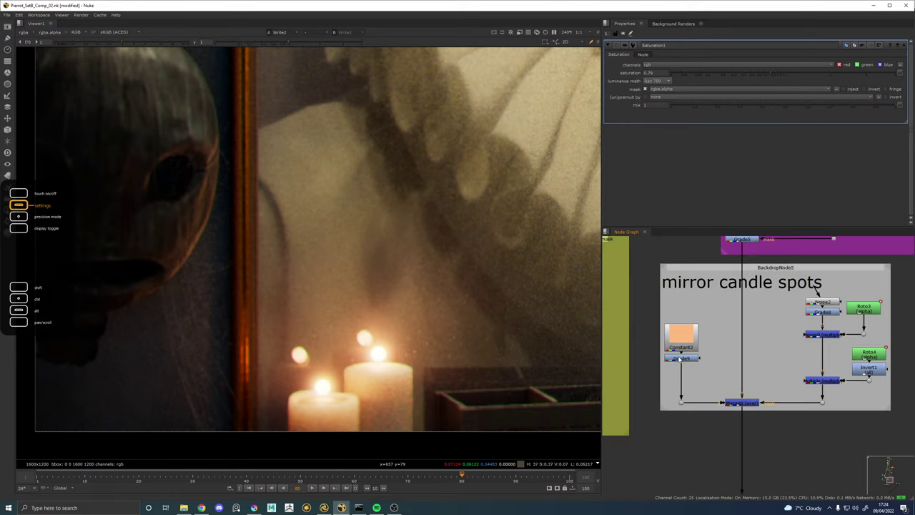
key("Tab")
type("exposure")
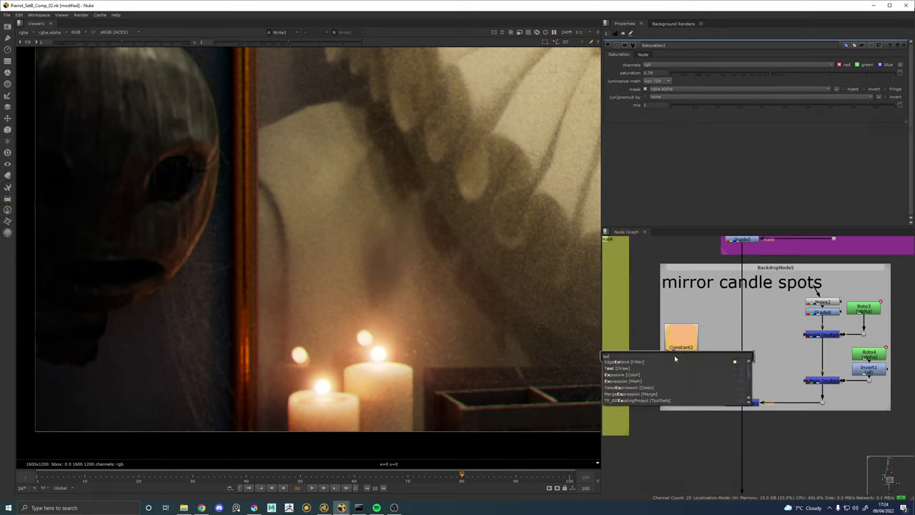
key("Return")
left_click(674, 358)
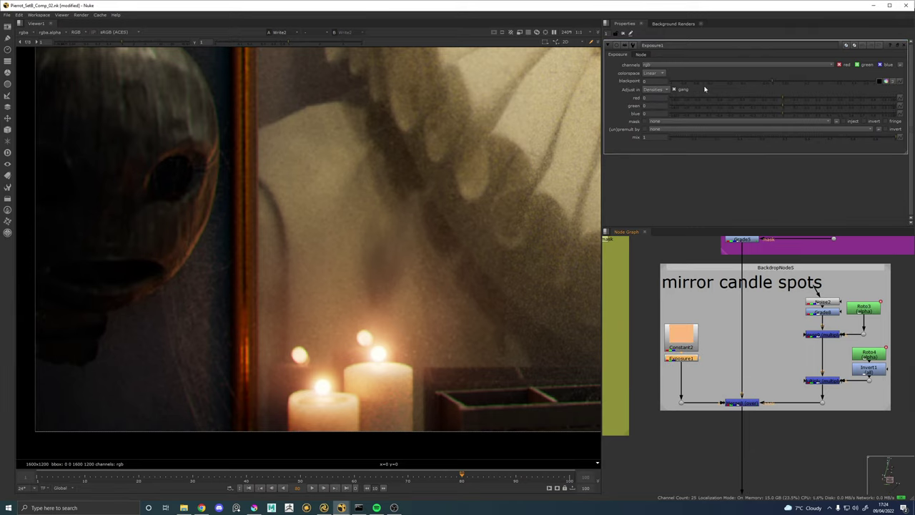
Try blackpoint values of -0.43 and 0.49 on Exposure1 while viewing its output, and reset the blackpoint to 0.
left_click_drag(775, 82, 831, 81)
left_click_drag(830, 82, 705, 83)
key("1")
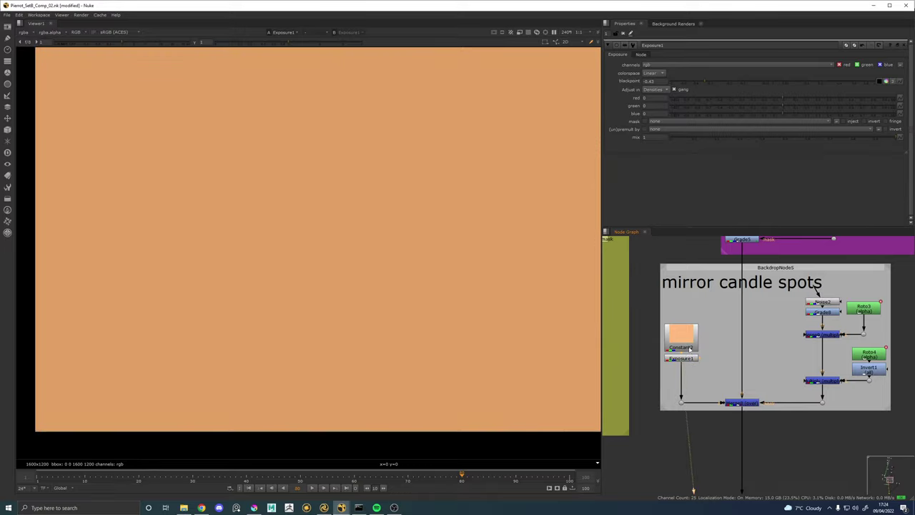
left_click(686, 358)
left_click_drag(690, 82, 843, 83)
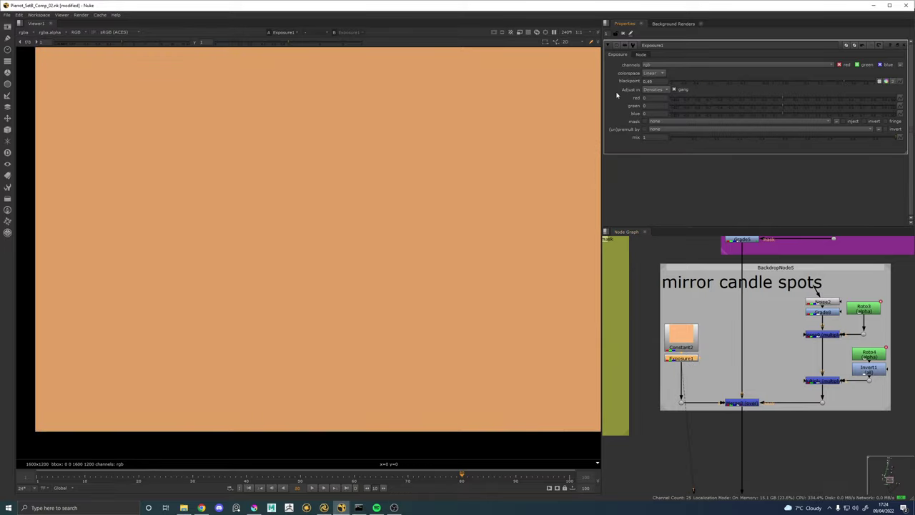
key("ctrl+z")
left_click_drag(661, 82, 621, 84)
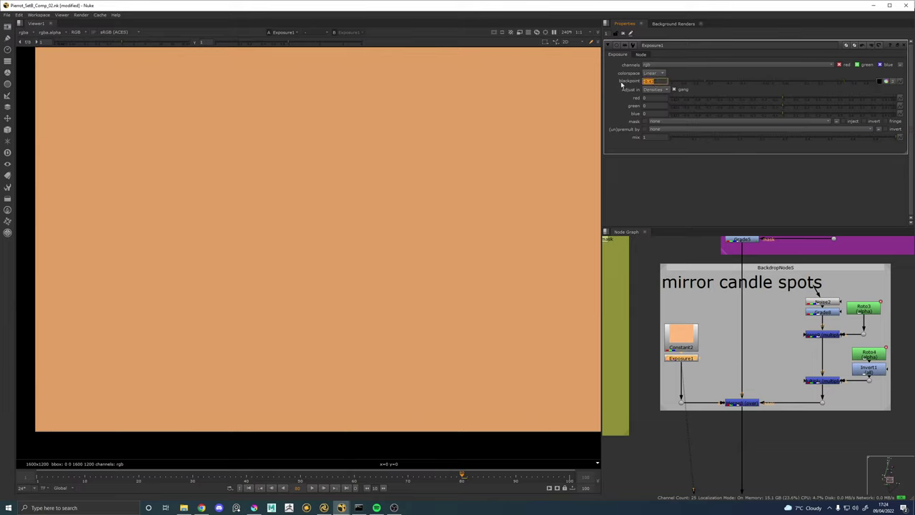
type("0")
Set Exposure1 to adjust in Stops, and raise the ganged red, green and blue to 1.32.
left_click(664, 90)
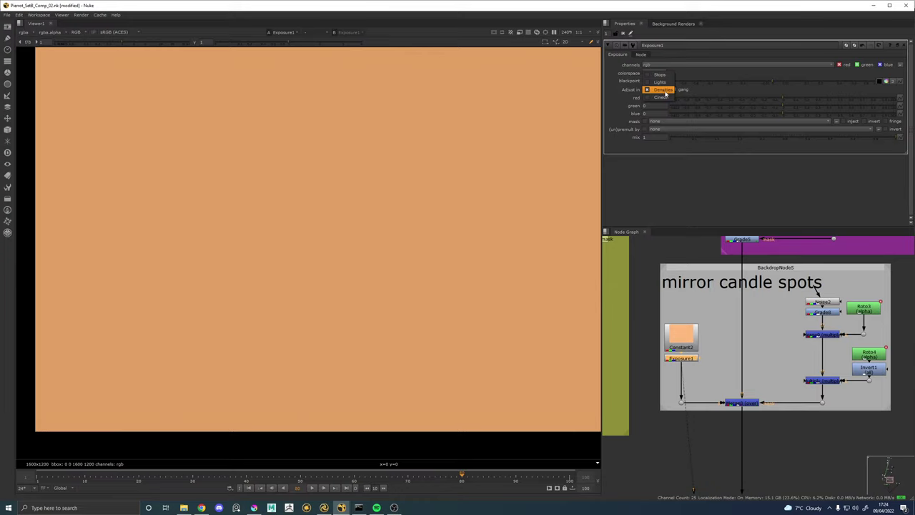
left_click(659, 74)
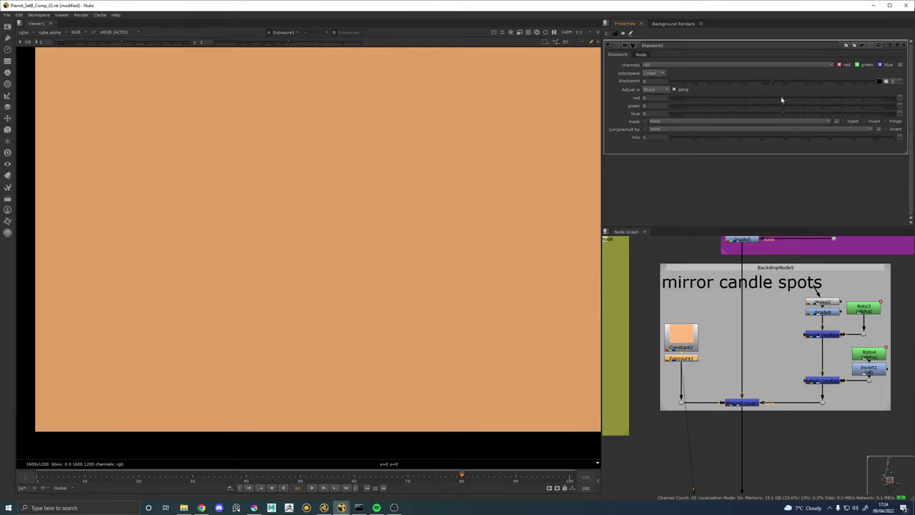
mouse_move(784, 98)
left_mouse_down()
mouse_move(810, 98)
mouse_move(794, 100)
left_mouse_up()
scroll(439, 201, "down", 2)
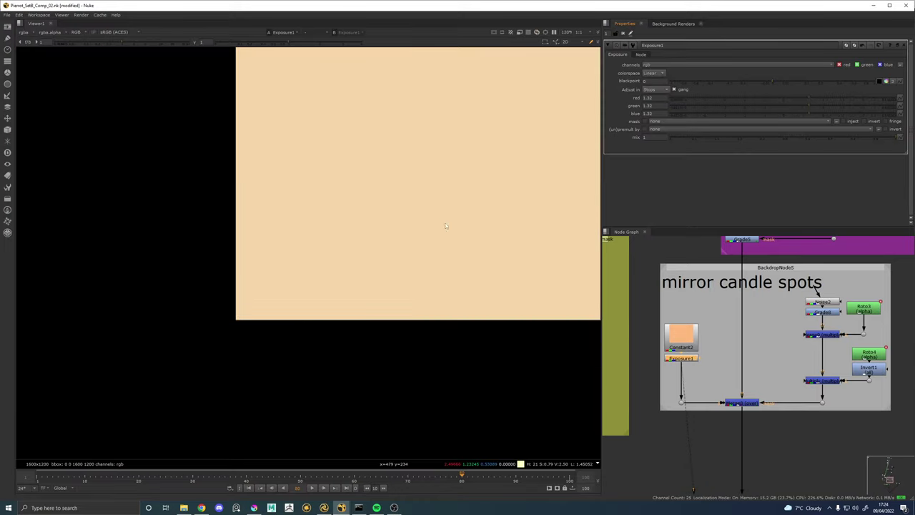
View the merge in mirror candle spots and lower Exposure1's ganged red, green and blue to -0.36 stops.
left_click(745, 405)
key("1")
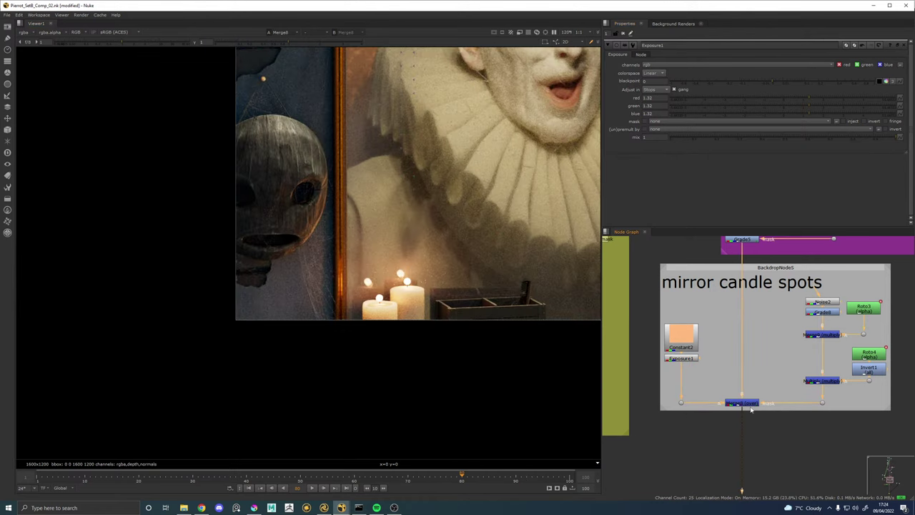
scroll(460, 283, "up", 2)
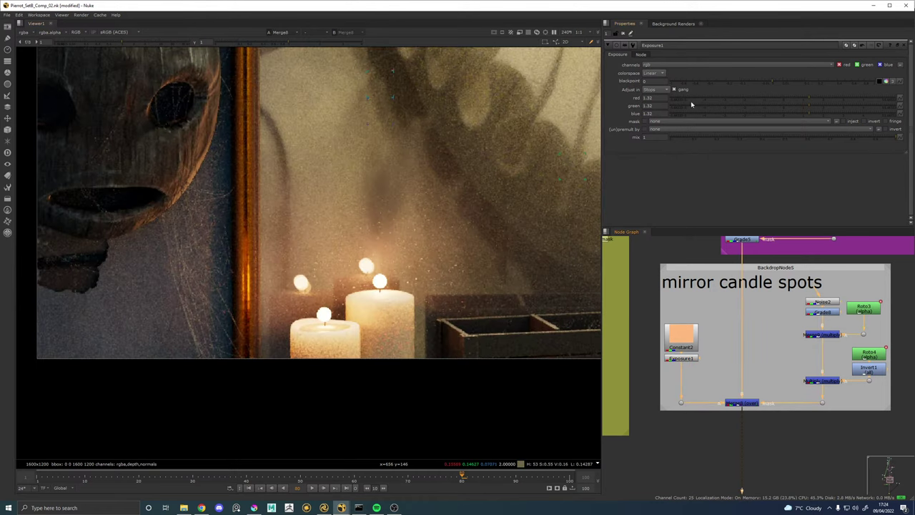
left_click(767, 99)
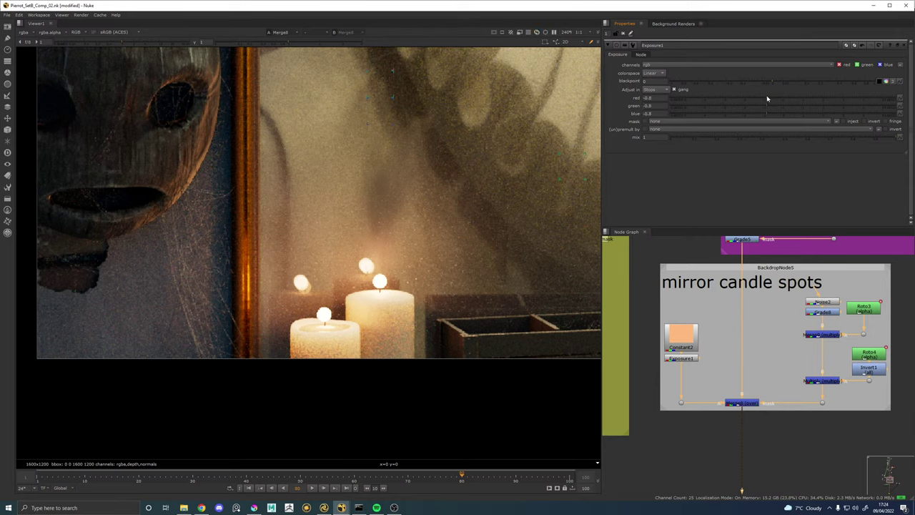
left_click_drag(767, 99, 773, 99)
Show the output of Write2 at the end of the comp in the viewer.
scroll(763, 335, "down", 4)
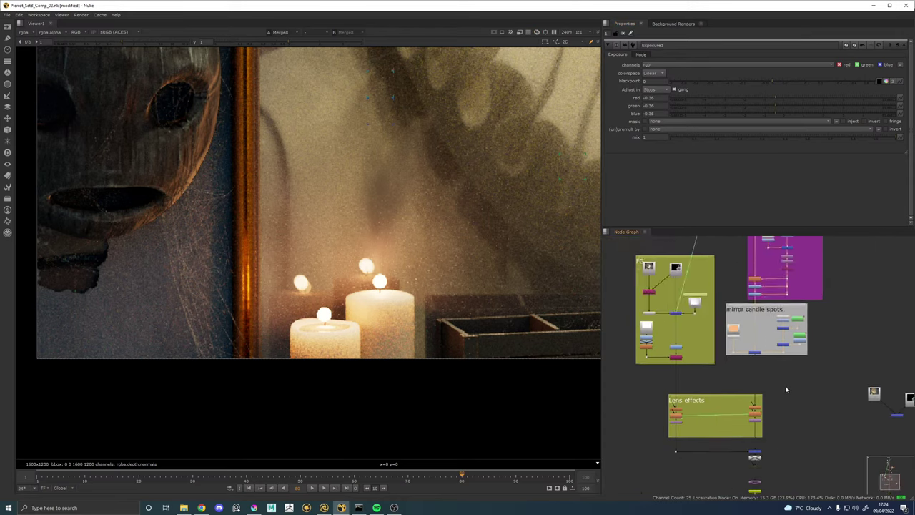
left_click_drag(786, 388, 739, 266)
left_click(709, 370)
key("1")
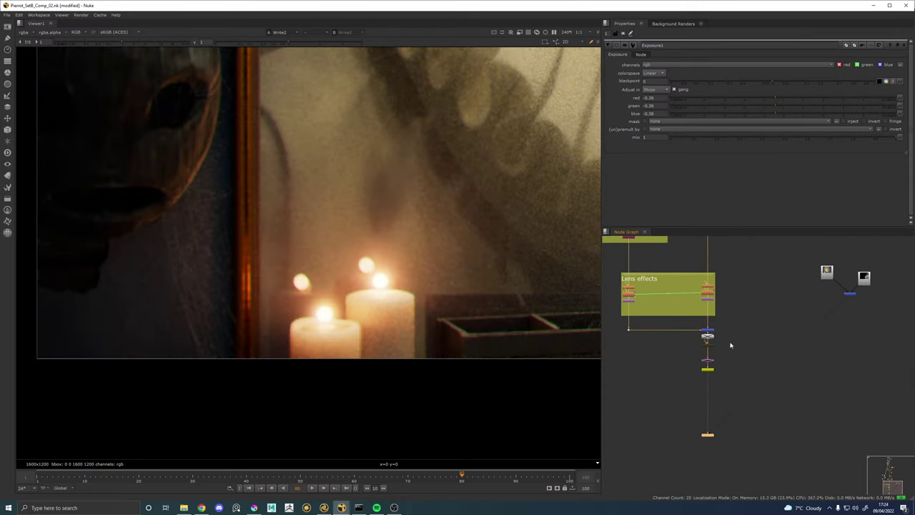
Ungang Exposure1's colour channels and set red, green and blue each to 0.
scroll(736, 336, "down", 4)
left_click_drag(751, 308, 751, 425)
scroll(710, 399, "up", 9)
left_click(692, 392)
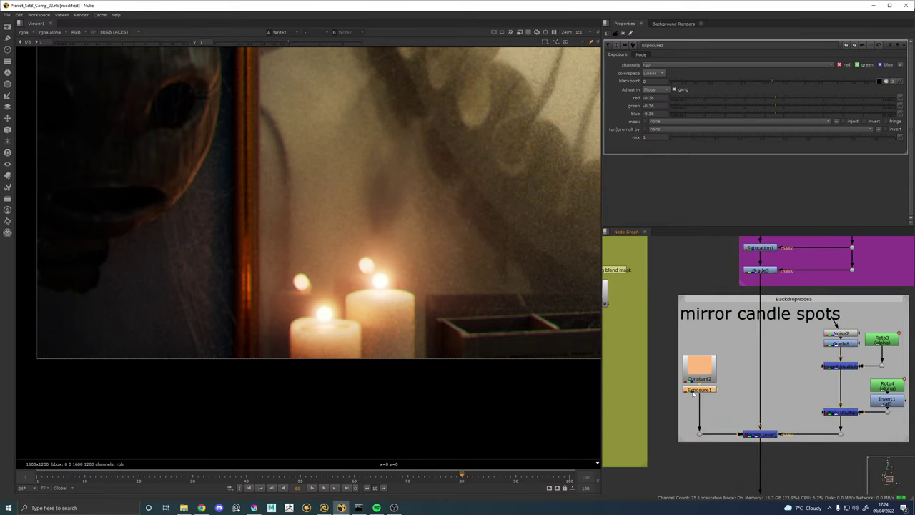
left_click_drag(778, 98, 798, 101)
left_click(680, 91)
mouse_move(798, 101)
left_mouse_down()
mouse_move(823, 99)
mouse_move(801, 98)
left_mouse_up()
left_click(674, 91)
left_click_drag(655, 98, 636, 100)
type("0")
key("Tab")
type("0")
key("Tab")
type("0")
key("Return")
Gang Exposure1's channels and raise red, green and blue to 0.84 while checking the candle dust in the final output.
left_click(675, 90)
left_click_drag(783, 99, 833, 98)
left_click_drag(814, 98, 807, 99)
scroll(381, 263, "down", 2)
scroll(382, 264, "up", 4)
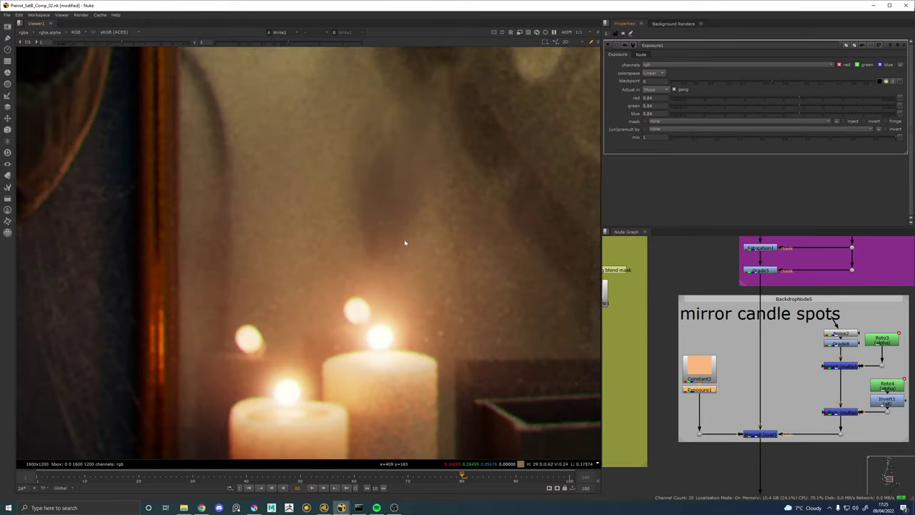
Detach the MirrorSoot group from the main pipe and reorder the backdrops so it sits below mirror candle spots.
scroll(716, 331, "down", 2)
scroll(717, 331, "down", 2)
left_click_drag(724, 313, 707, 371)
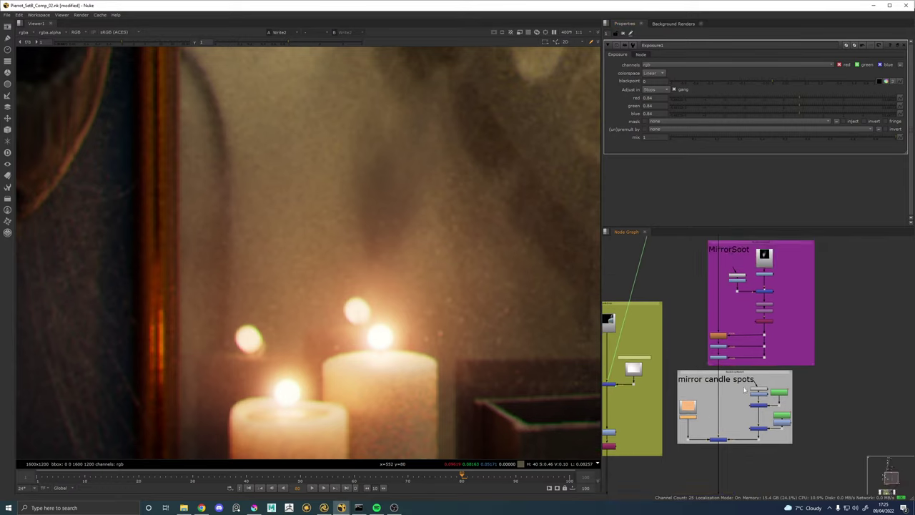
scroll(743, 389, "down", 2)
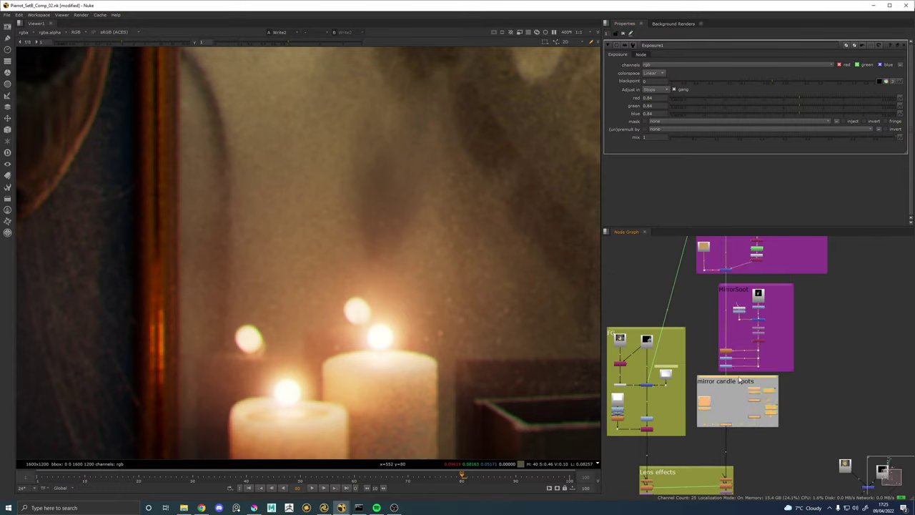
left_click_drag(739, 379, 717, 368)
left_click_drag(723, 277, 815, 346)
left_click_drag(712, 370, 713, 276)
left_click_drag(822, 345, 738, 346)
Insert the MirrorSoot chain into the main pipe after the mirror candle spots merge and align its backdrop with the pipe.
scroll(715, 375, "up", 3)
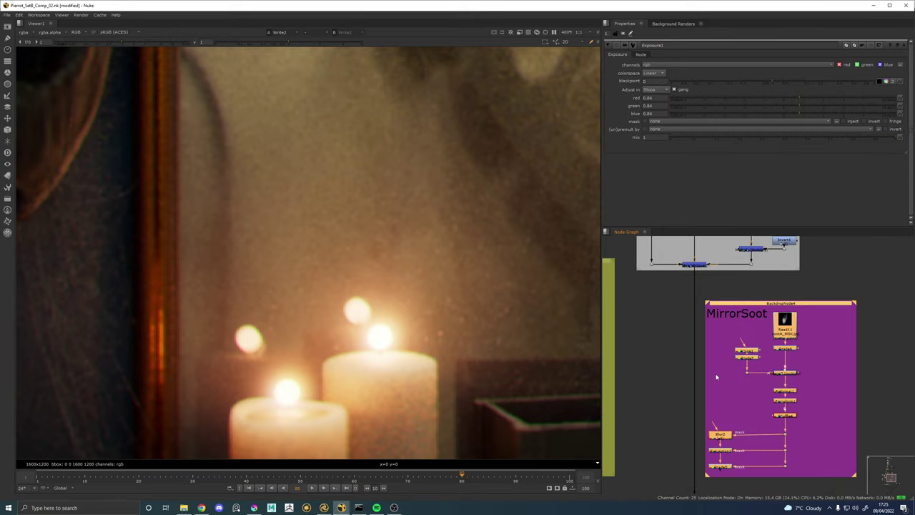
left_click_drag(713, 427, 720, 467)
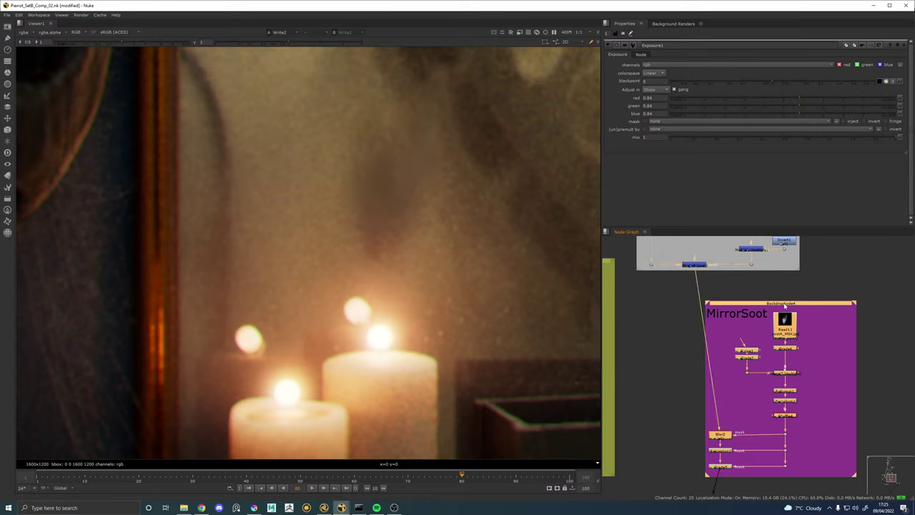
left_click_drag(784, 305, 758, 305)
scroll(850, 327, "down", 3)
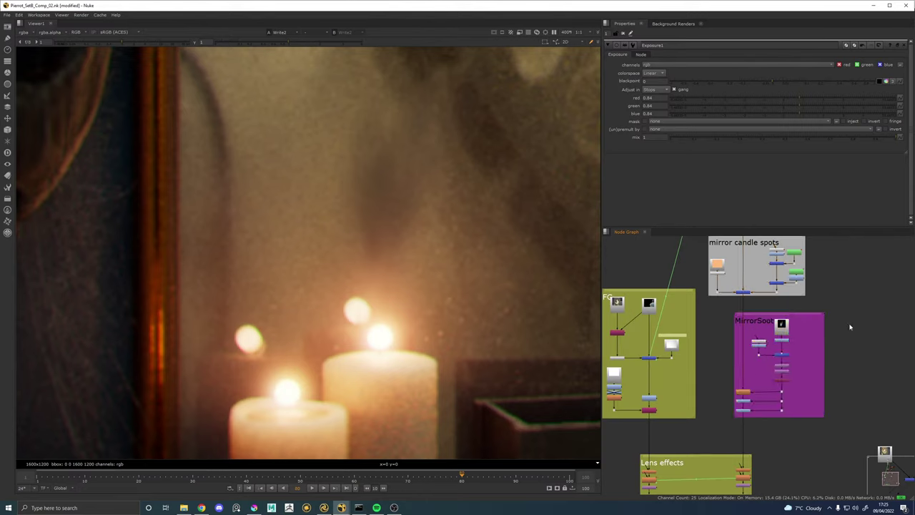
Open the properties of the mirror candle spots backdrop.
scroll(848, 328, "down", 5)
left_click_drag(821, 339, 729, 354)
scroll(722, 313, "up", 3)
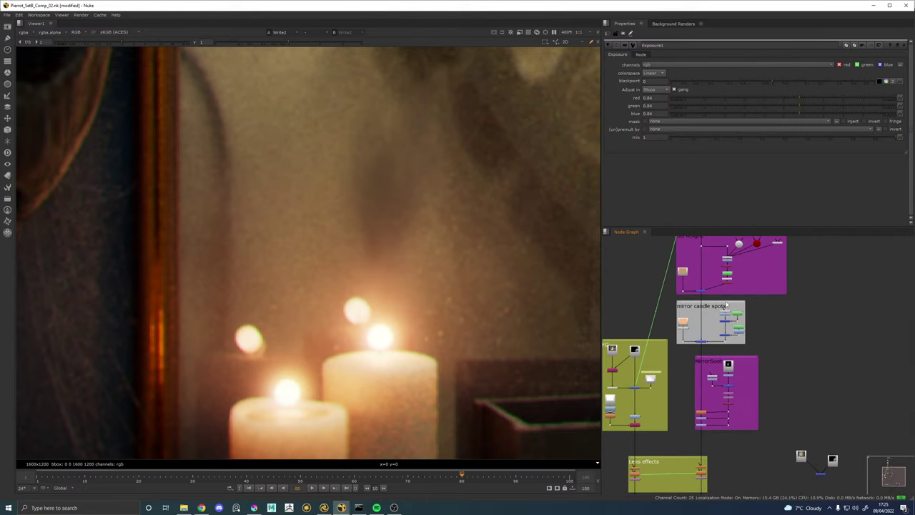
left_click(726, 305)
scroll(751, 349, "down", 3)
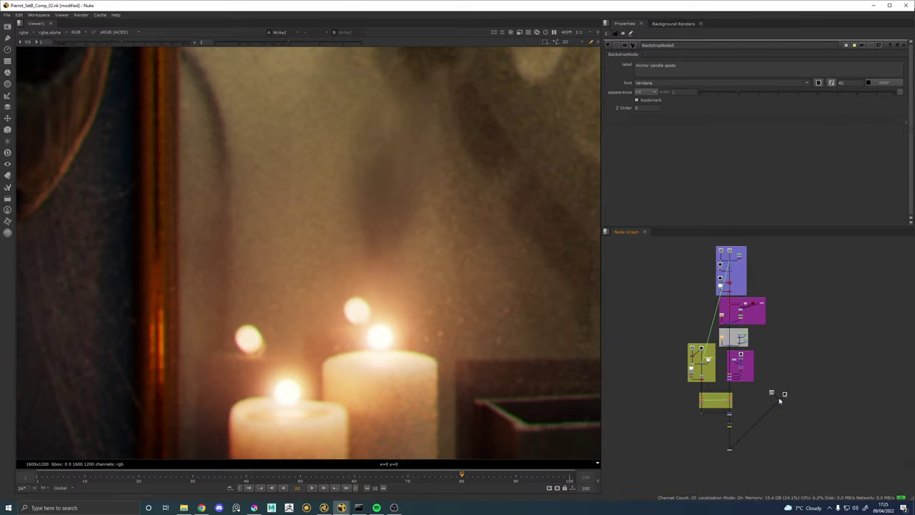
Frame the full Pierrot image in the viewer to examine the final output.
scroll(777, 395, "up", 3)
left_click_drag(761, 372, 834, 422)
scroll(385, 263, "down", 5)
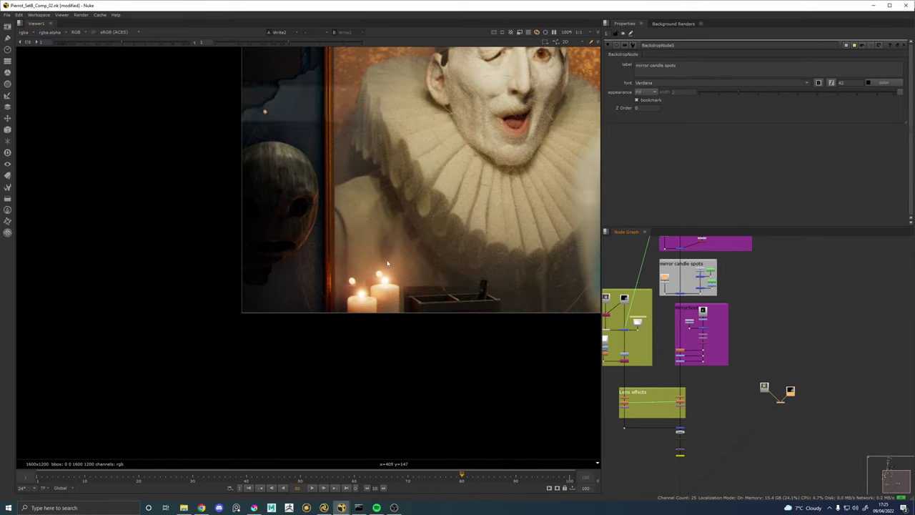
left_click_drag(494, 190, 431, 276)
scroll(431, 275, "down", 1)
left_click_drag(441, 243, 363, 277)
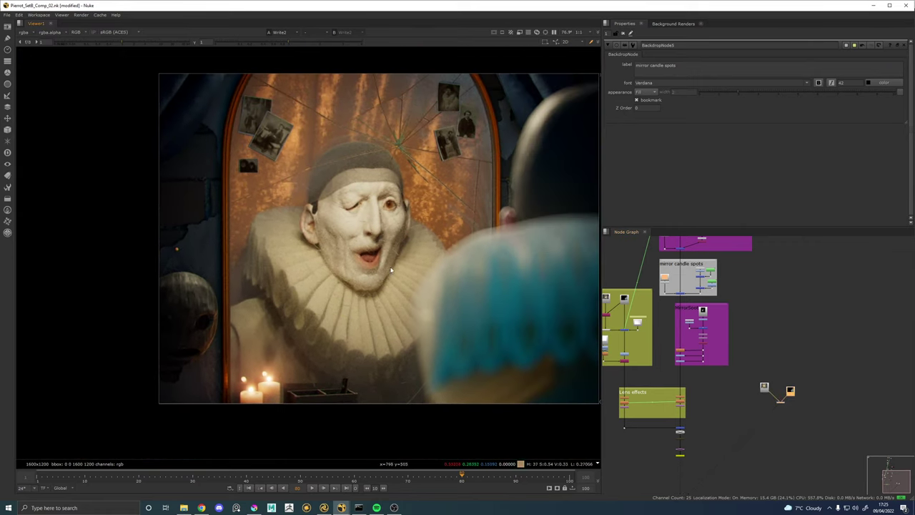
Set the mix of the first merge in BG build to 1 and inspect the resulting Pierrot image.
left_click_drag(741, 309, 765, 408)
left_click_drag(713, 238, 711, 256)
scroll(711, 256, "up", 4)
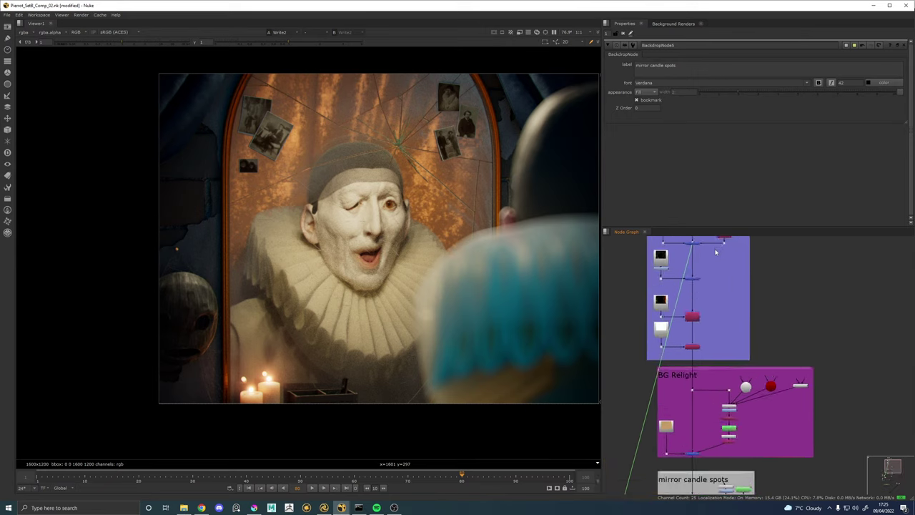
double_click(711, 352)
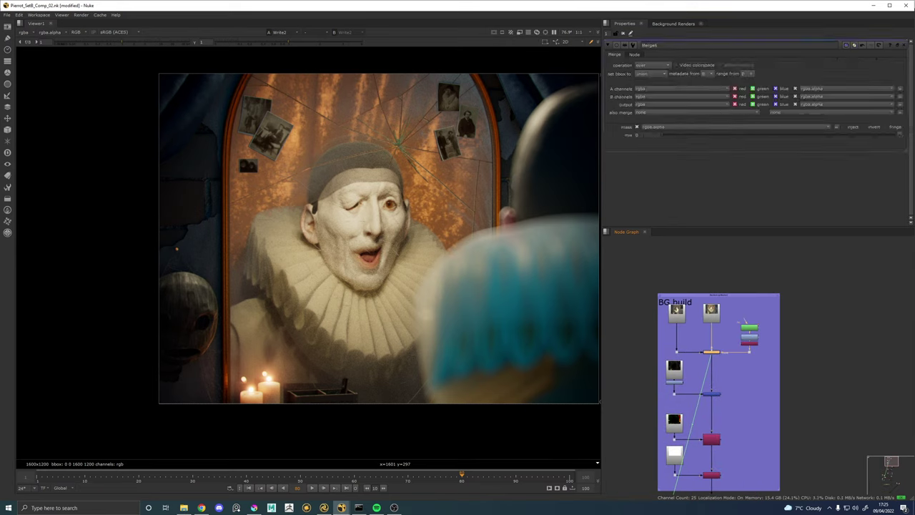
left_click_drag(646, 135, 619, 138)
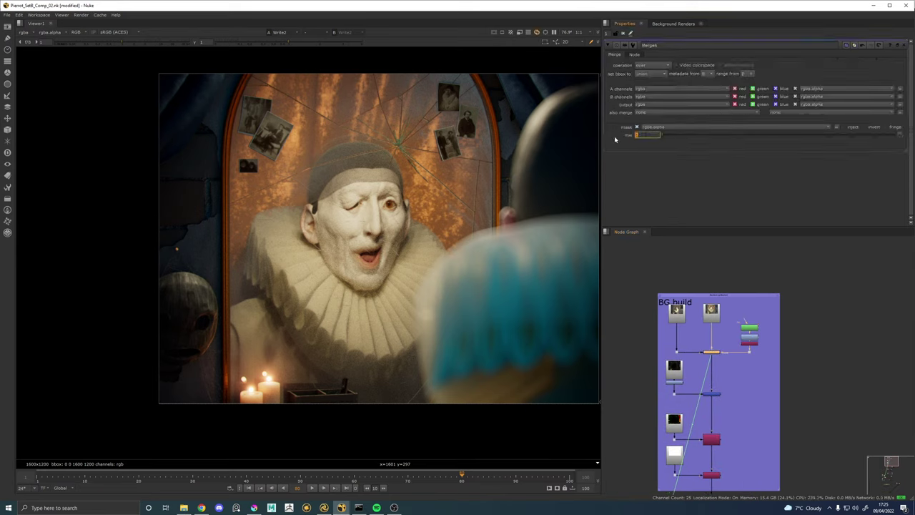
type("0")
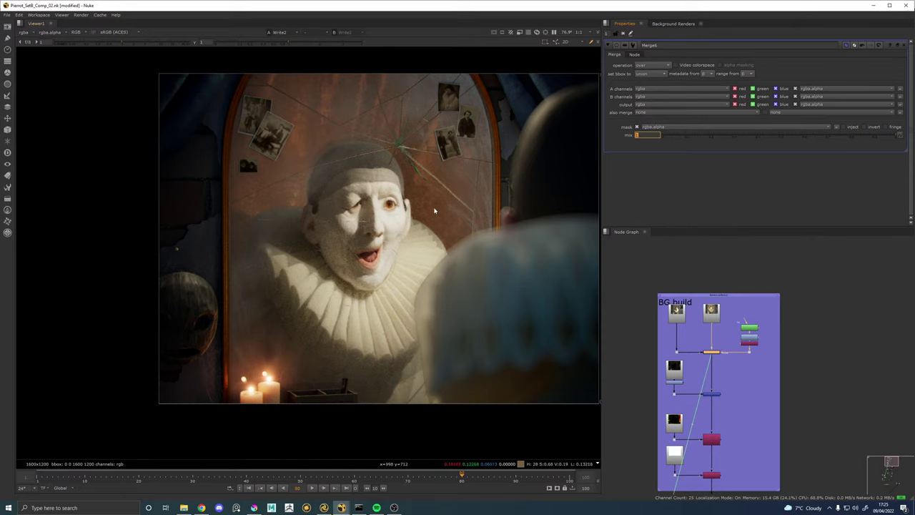
scroll(434, 210, "down", 3)
scroll(426, 231, "up", 3)
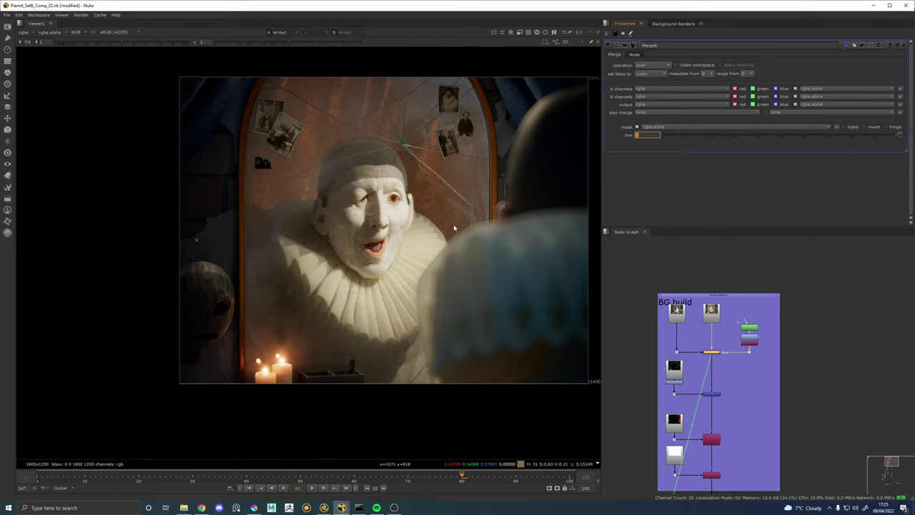
left_click_drag(454, 227, 384, 248)
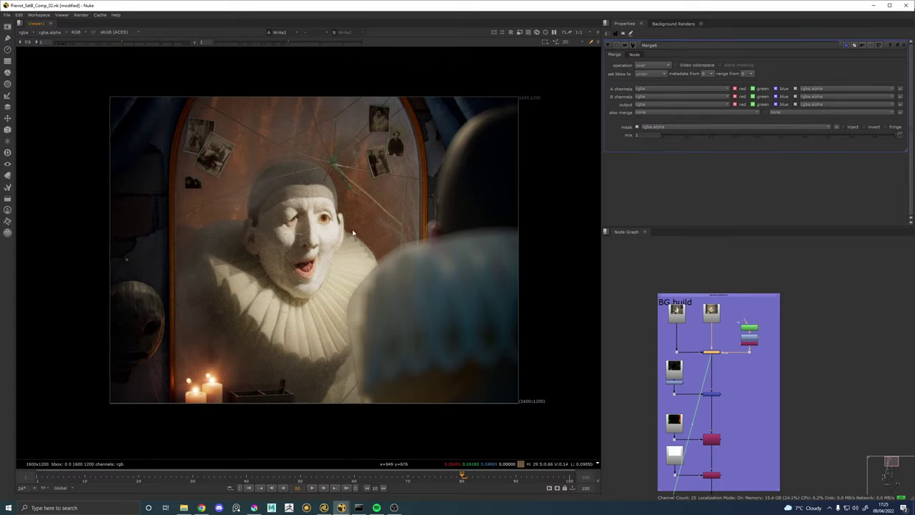
Add a Glint node, insert it in the main pipe between MirrorSoot and Lens effects, and view its output.
key("Tab")
type("gl")
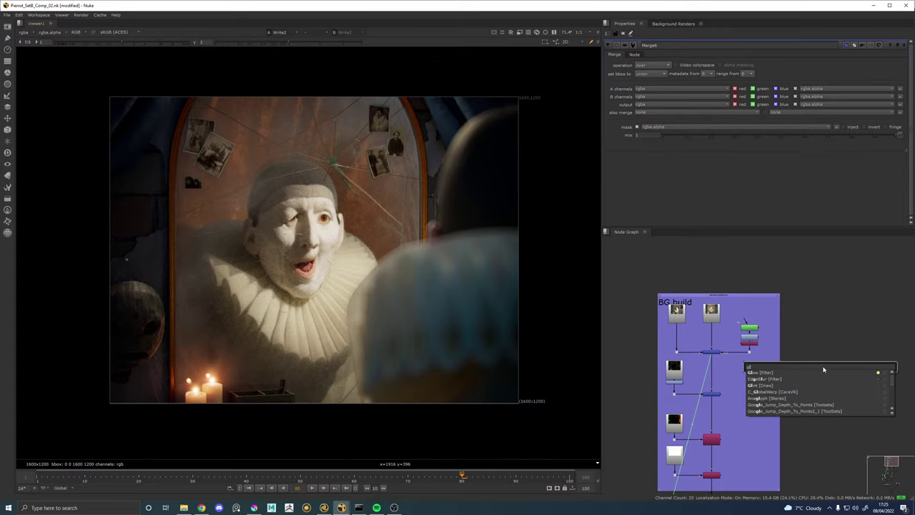
type("in")
key("Return")
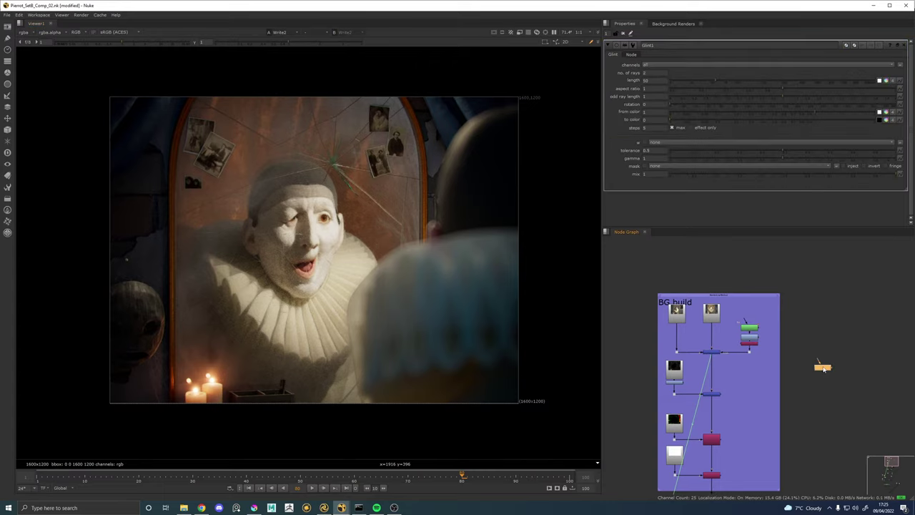
key("1")
left_click_drag(823, 368, 732, 355)
scroll(821, 376, "down", 3)
scroll(749, 381, "up", 2)
scroll(749, 380, "up", 2)
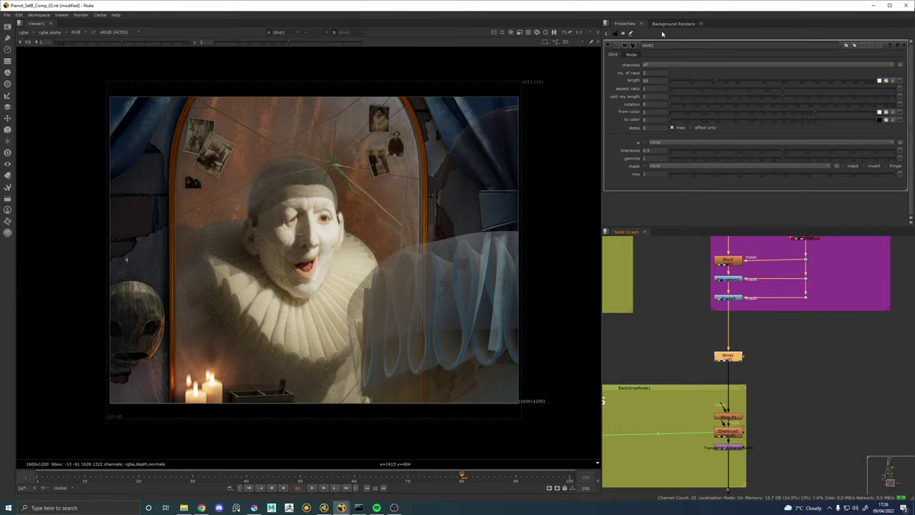
Set Glint1's number of rays to 10 and check the effect on the face and candles.
scroll(329, 215, "up", 3)
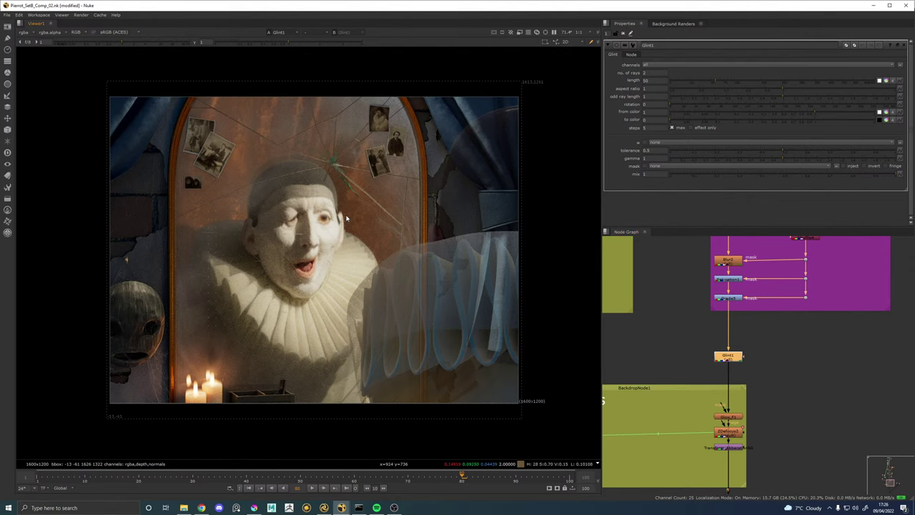
scroll(333, 211, "up", 3)
scroll(324, 228, "up", 2)
scroll(351, 220, "up", 2)
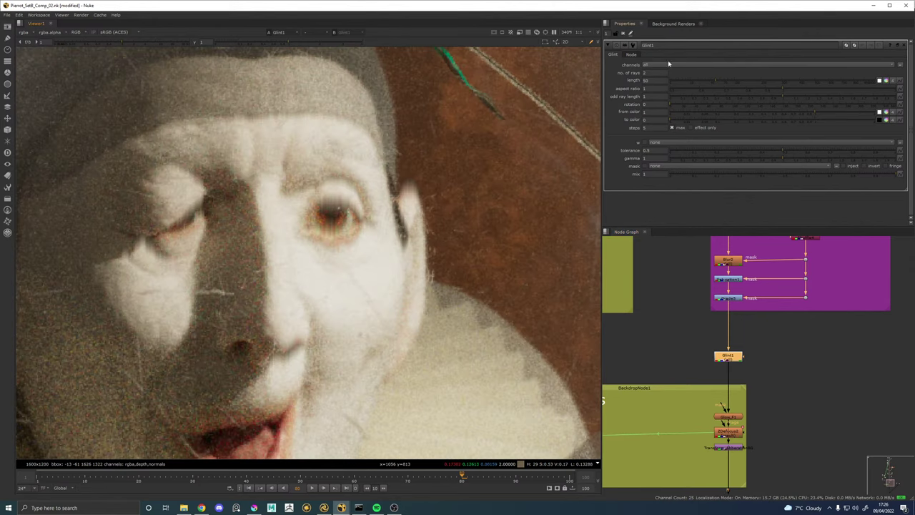
left_click_drag(661, 73, 620, 71)
type("10")
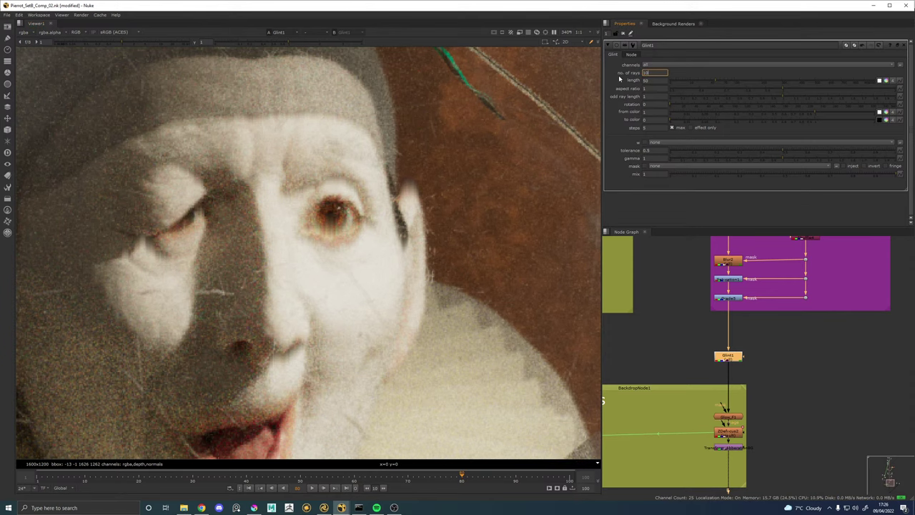
key("Return")
scroll(381, 219, "down", 9)
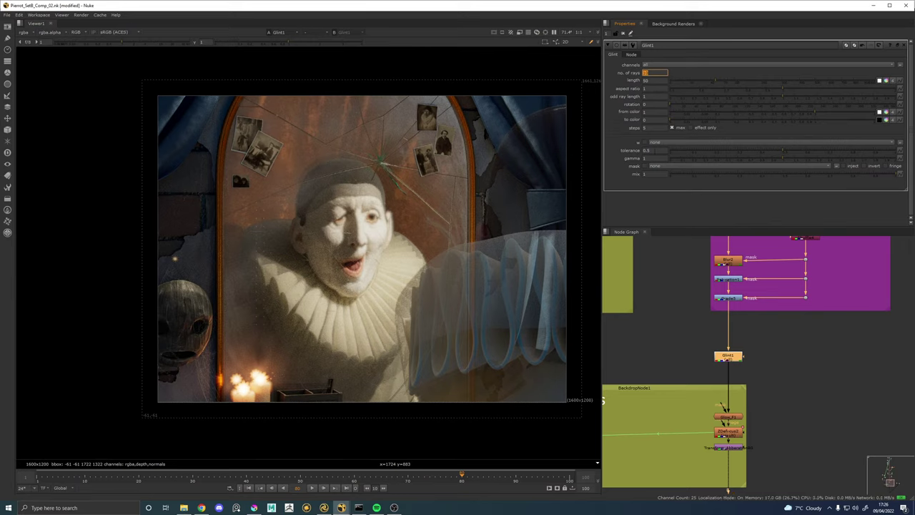
Raise Glint1's tolerance to 0.666 and inspect the candle flames up close.
left_click_drag(788, 153, 889, 153)
scroll(271, 385, "up", 10)
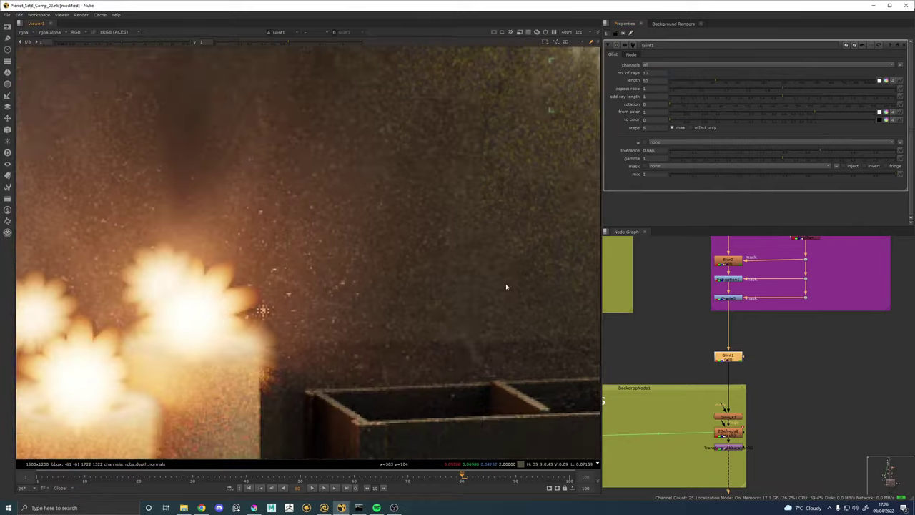
left_click_drag(505, 286, 622, 265)
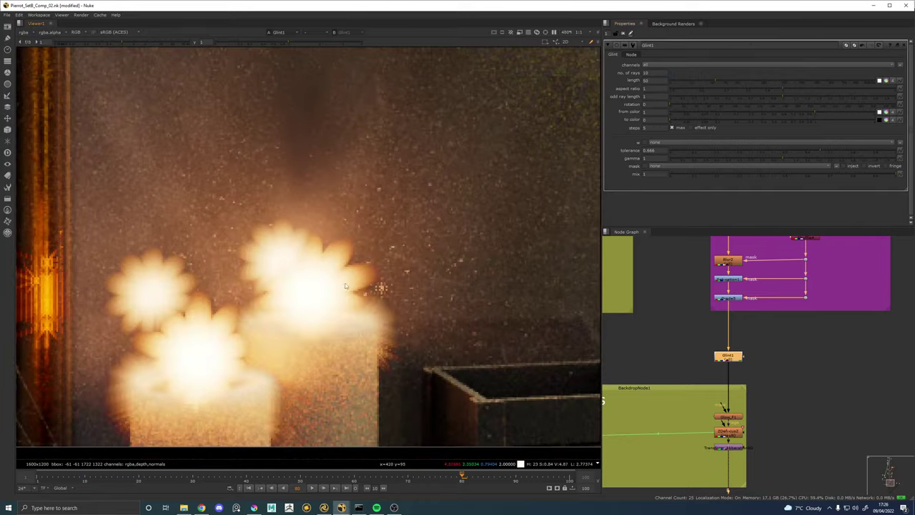
Set Glint1's number of rays to 2 and compare the candles with the whole image.
left_click_drag(655, 74, 624, 80)
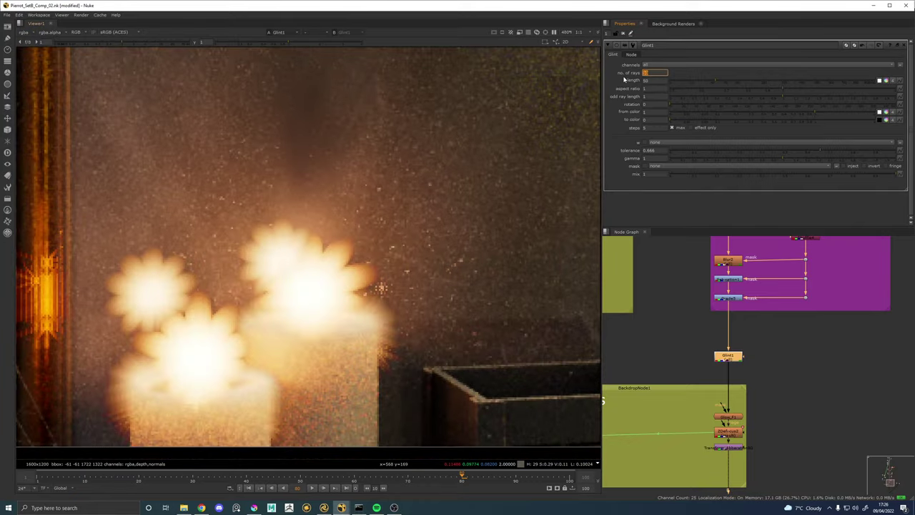
type("2")
key("Return")
scroll(309, 209, "down", 6)
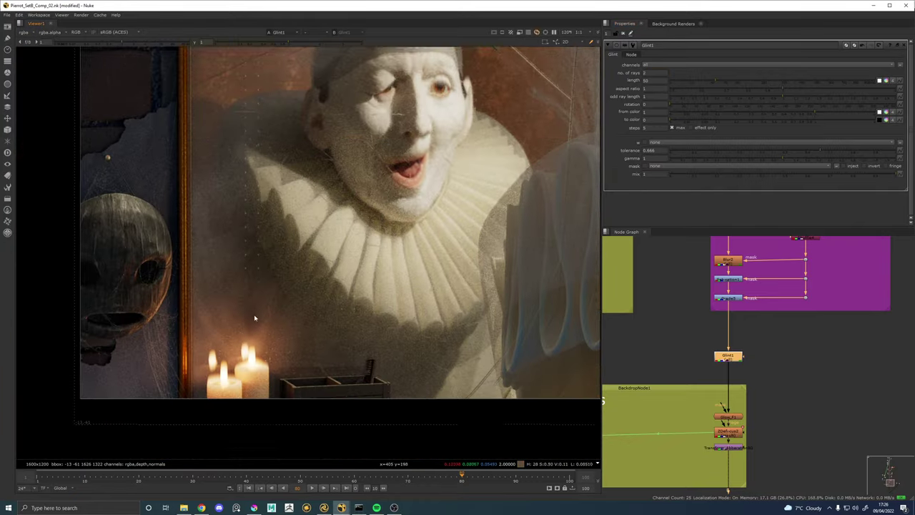
scroll(255, 317, "up", 5)
scroll(259, 313, "down", 6)
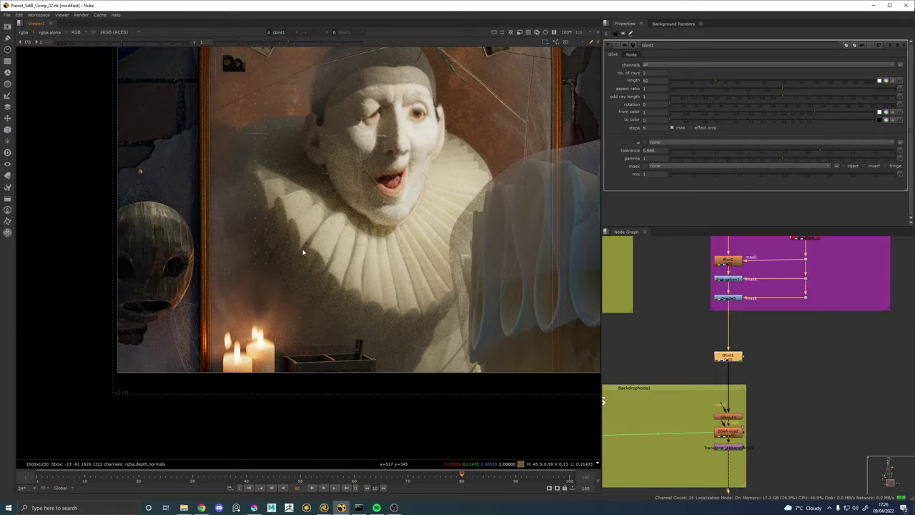
scroll(302, 251, "down", 2)
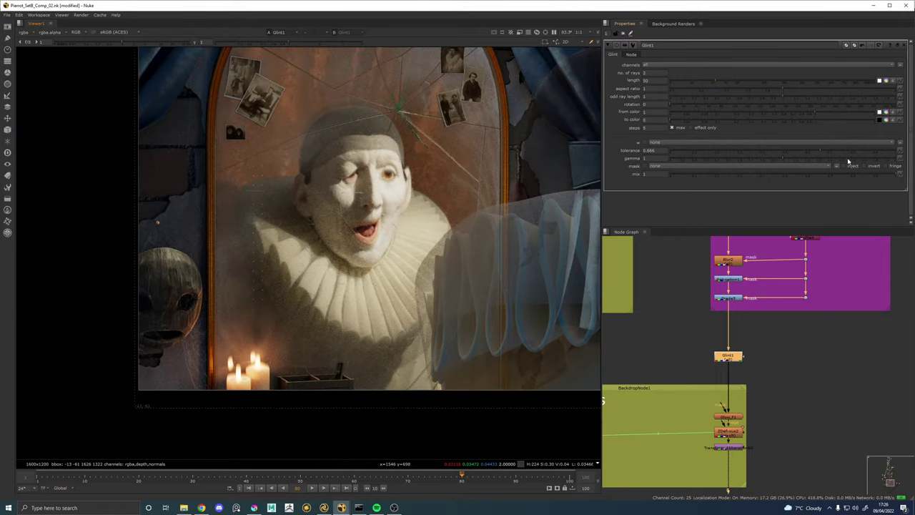
Set Glint1's tolerance to 1 and compare the Pierrot's eye with the effect disabled and enabled.
left_click_drag(826, 150, 903, 151)
scroll(351, 196, "up", 5)
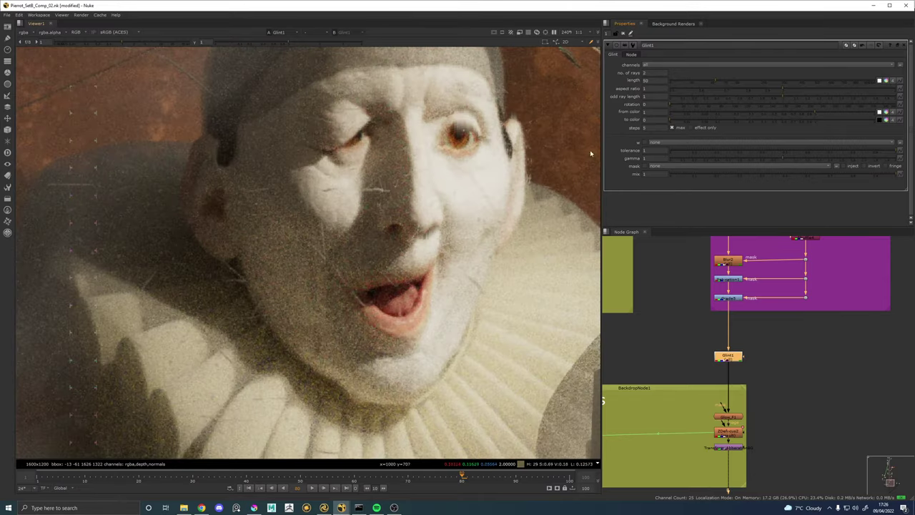
scroll(462, 123, "up", 4)
key("d")
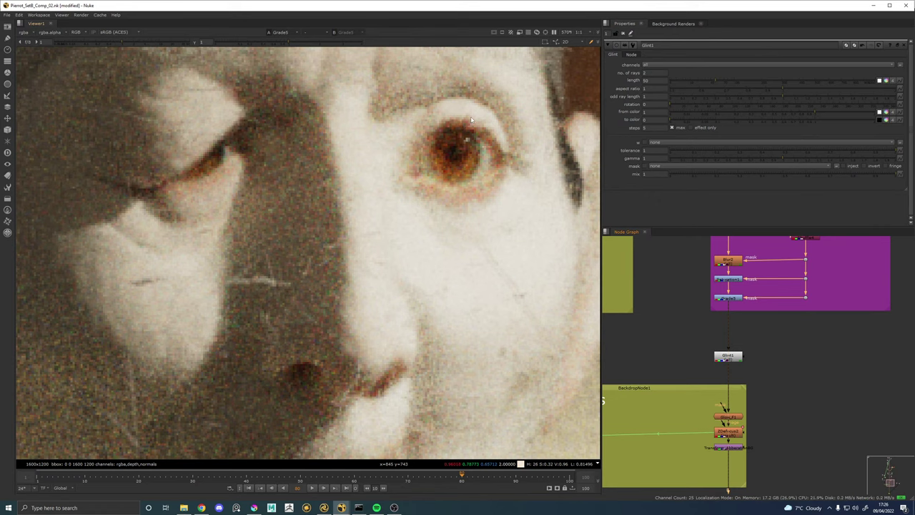
key("d")
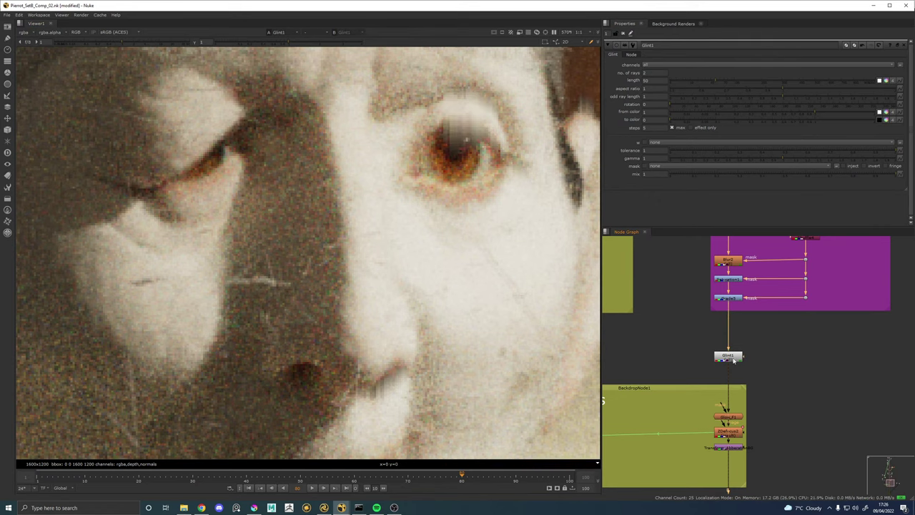
Compare the candle flames up close with Glint1 disabled and enabled.
scroll(390, 250, "down", 5)
scroll(302, 187, "up", 4)
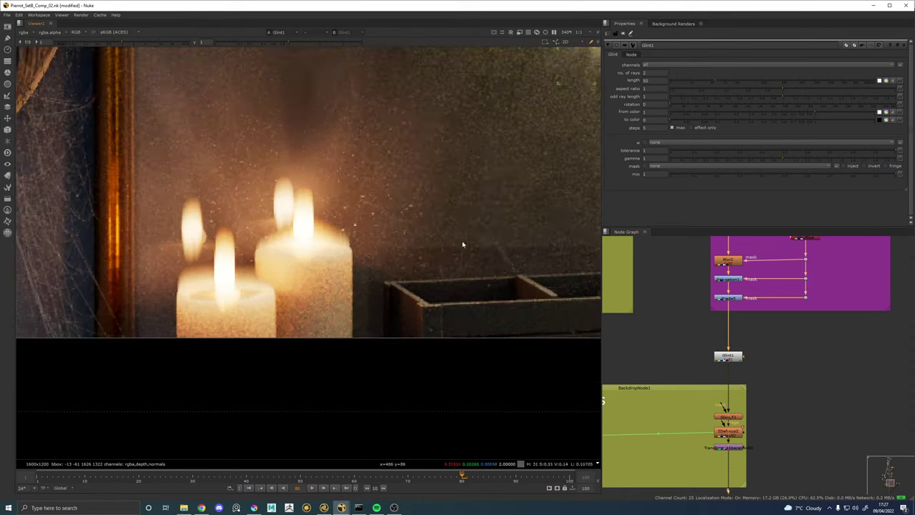
key("d")
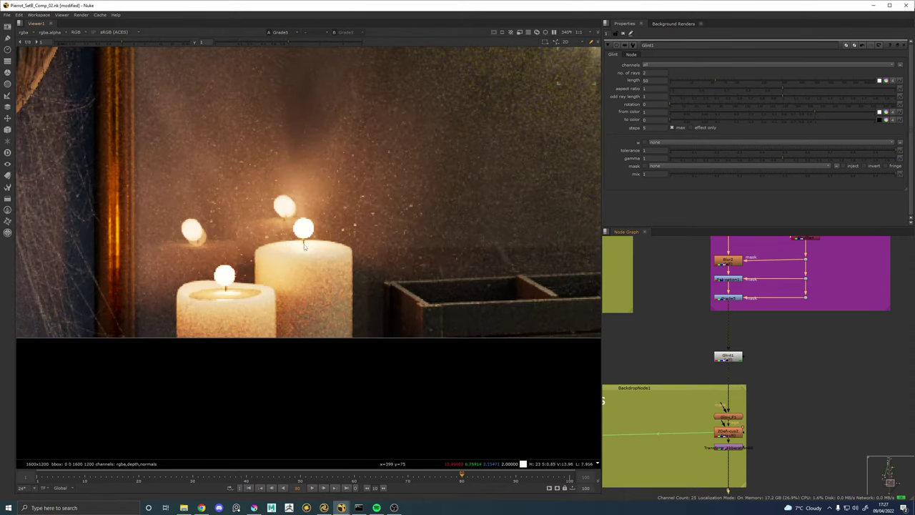
key("d")
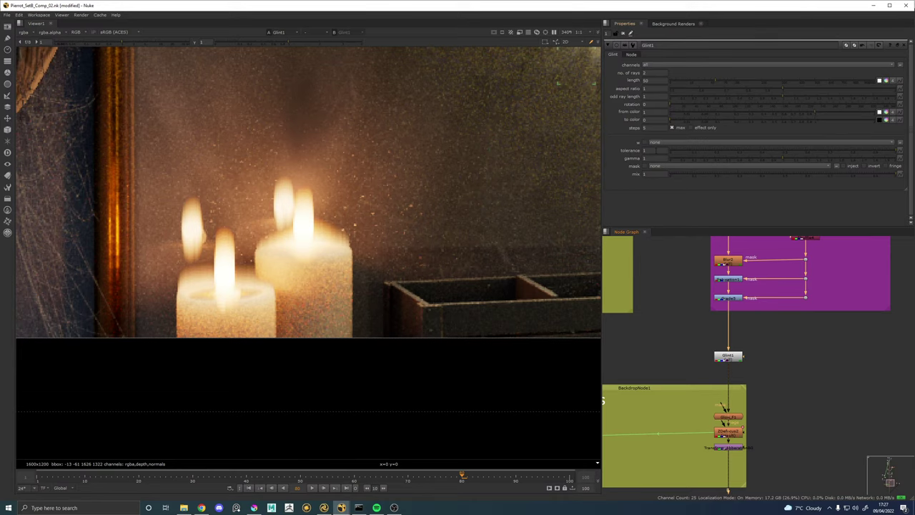
Set Glint1's tolerance to 2 and check the effect on the face and the candles.
left_click(654, 150)
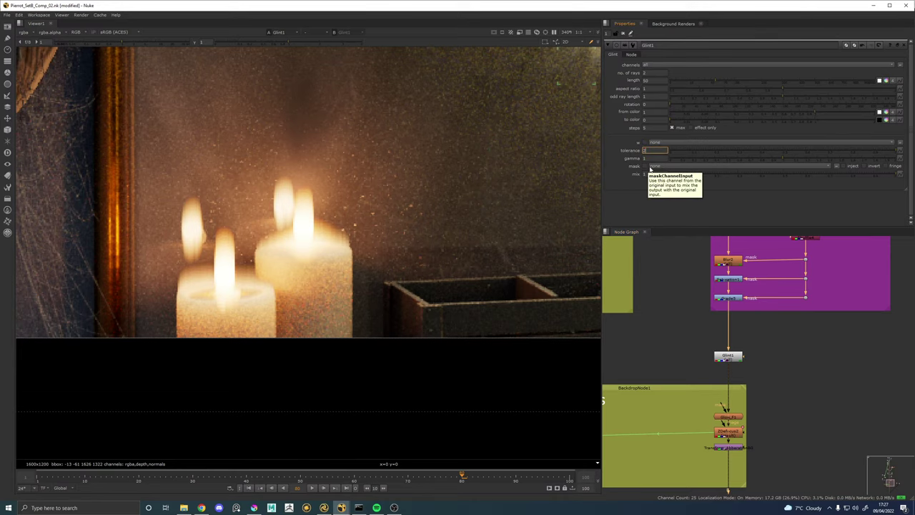
key("Return")
scroll(343, 259, "down", 5)
left_click_drag(392, 140, 281, 427)
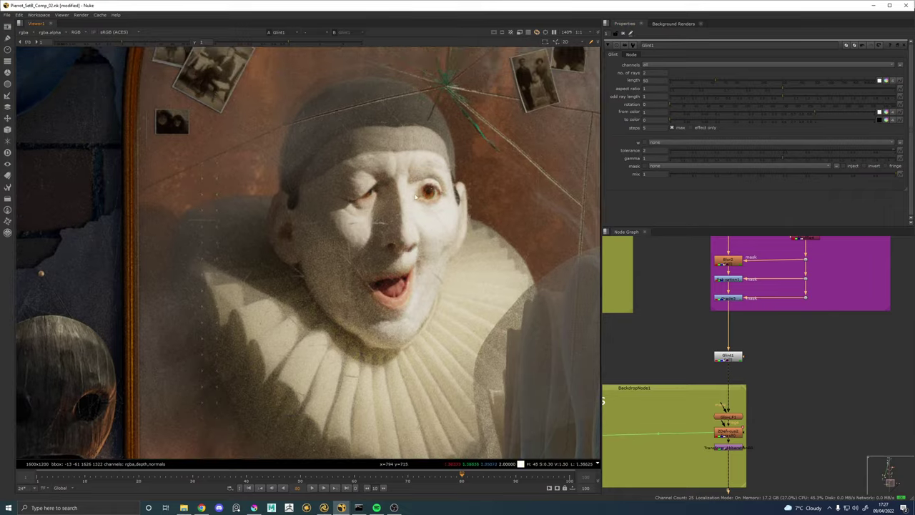
scroll(415, 196, "up", 3)
scroll(304, 299, "down", 3)
left_click_drag(278, 333, 443, 138)
left_click_drag(364, 329, 381, 268)
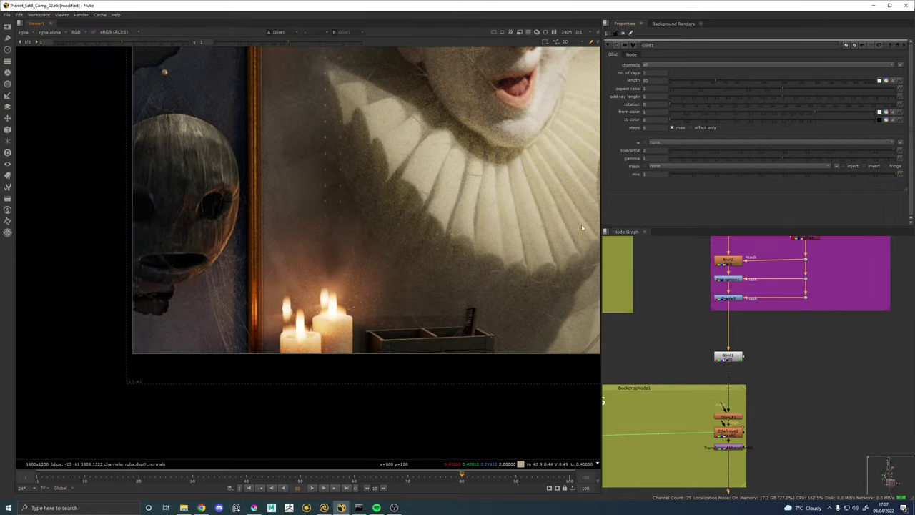
Raise Glint1's tolerance to 10 and check the candle flames and the whole image.
left_click_drag(653, 150, 611, 150)
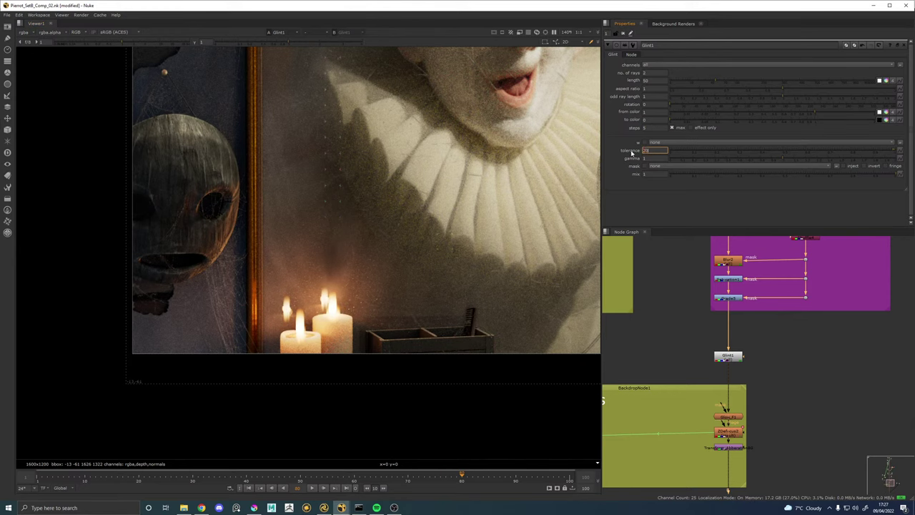
scroll(370, 304, "up", 4)
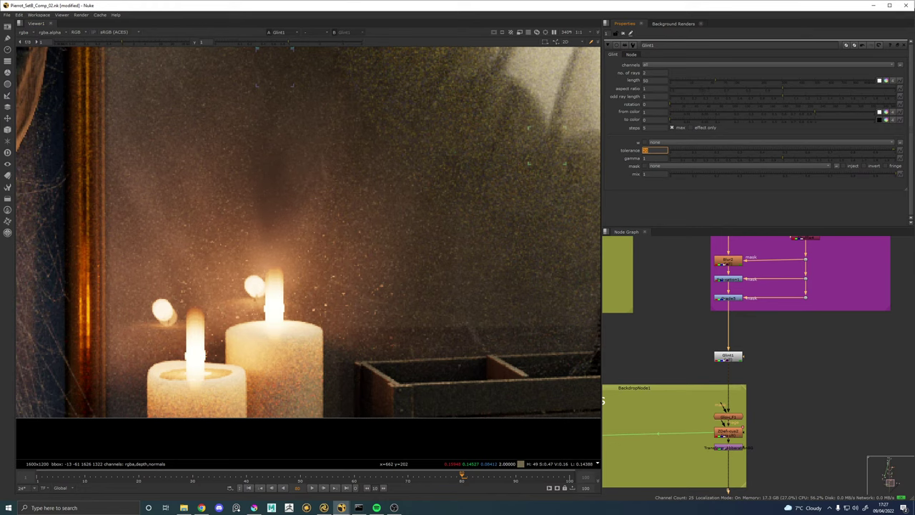
type("5")
key("Return")
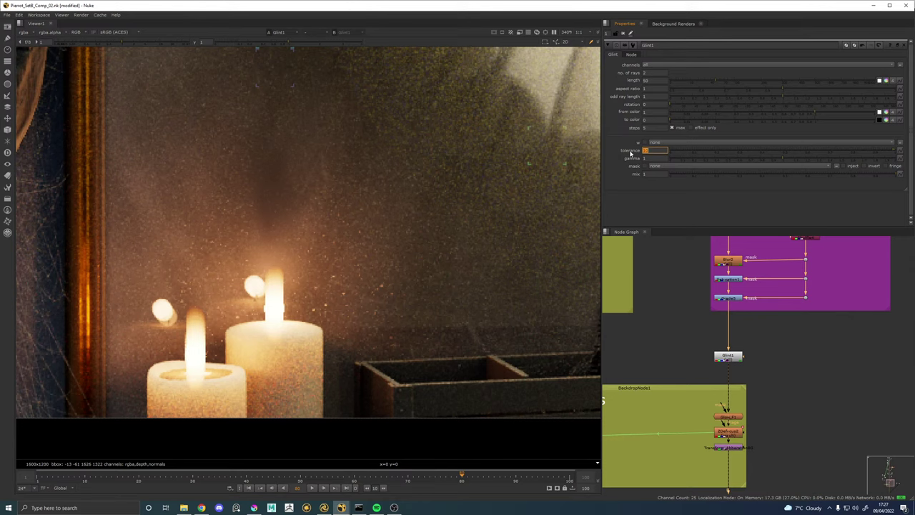
scroll(311, 295, "down", 8)
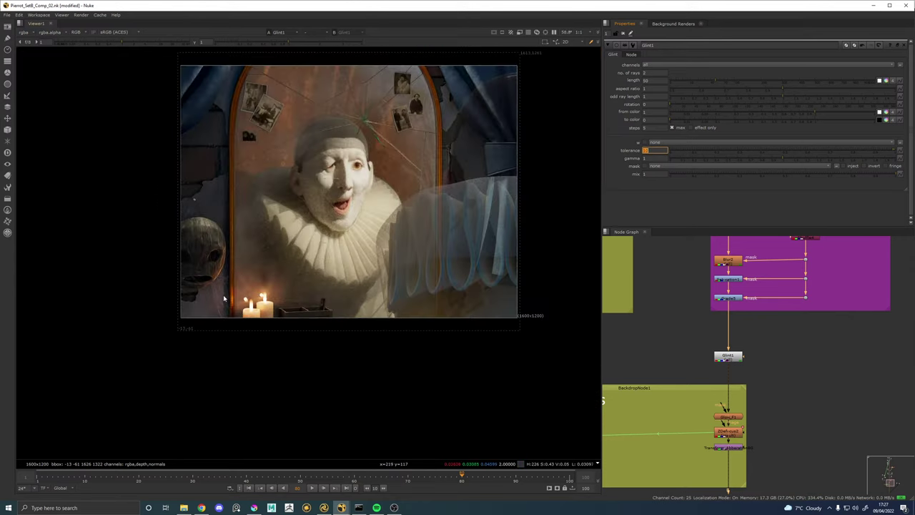
left_click_drag(254, 291, 300, 254)
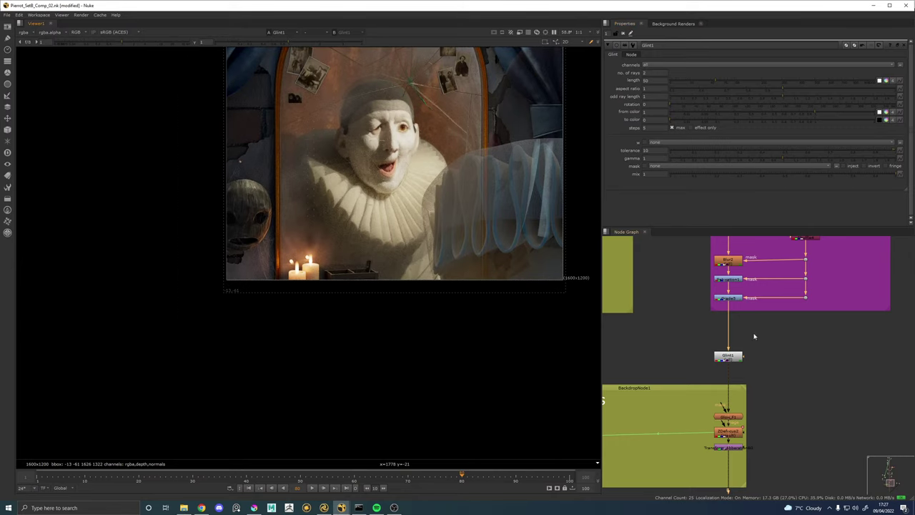
Select Glint1 and examine how its rays look on the candle flames, up close and from farther away.
left_click(731, 359)
scroll(302, 284, "up", 5)
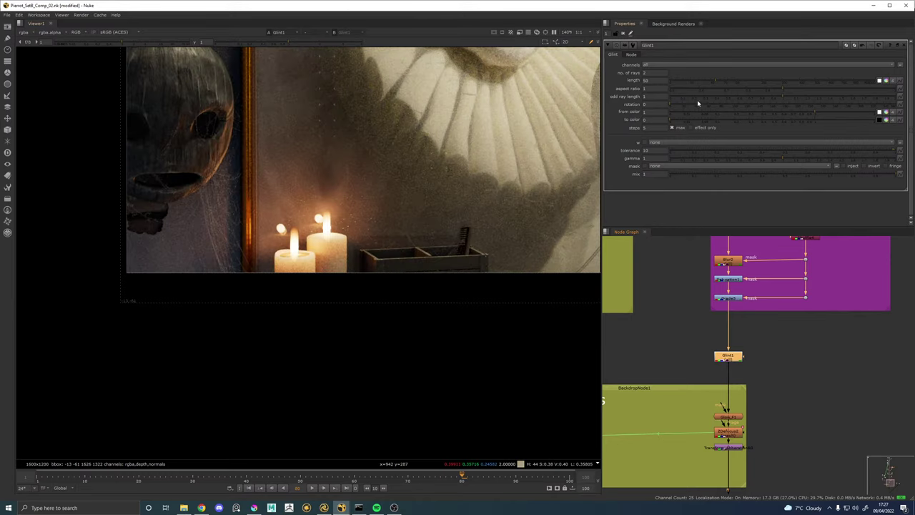
scroll(461, 161, "up", 3)
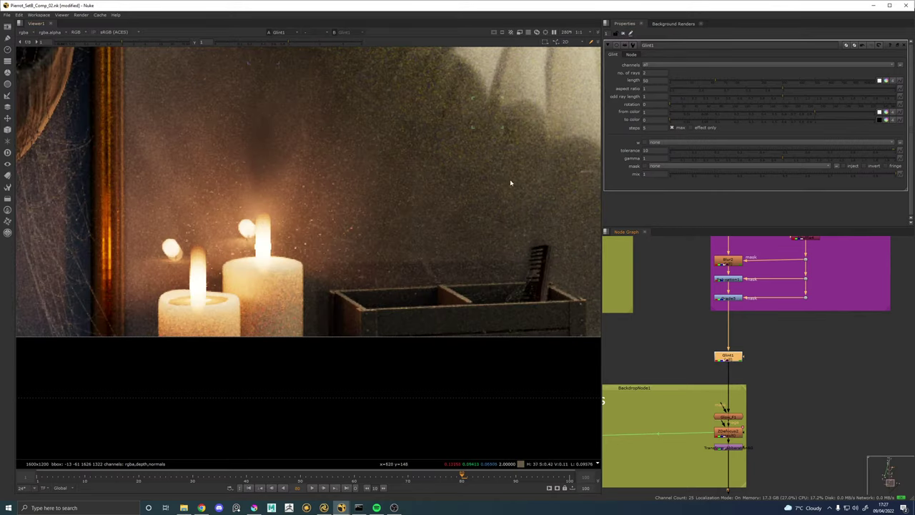
scroll(273, 250, "down", 5)
left_click_drag(273, 247, 267, 296)
scroll(267, 296, "up", 2)
left_click_drag(267, 297, 242, 344)
scroll(243, 343, "up", 4)
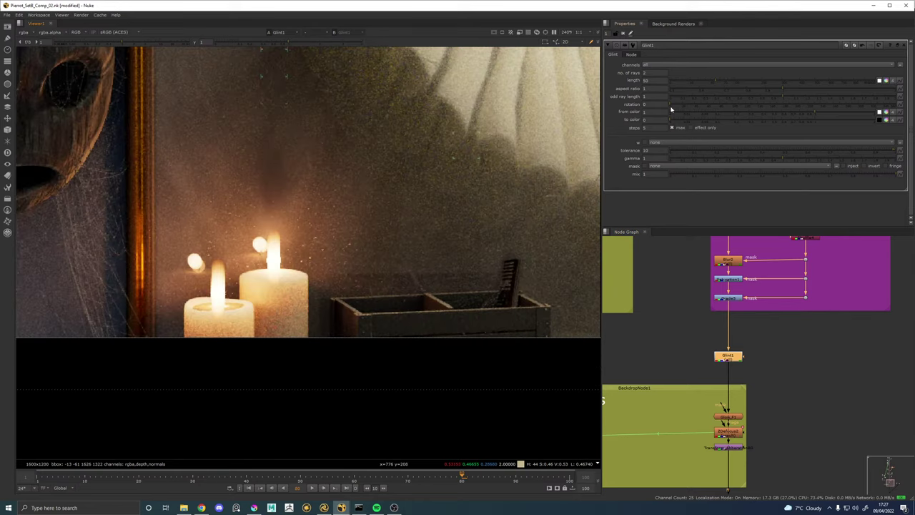
Try shorter and longer rays on the candle glint, bringing the Glint1 length to 46.
left_click_drag(710, 80, 697, 82)
scroll(350, 172, "down", 5)
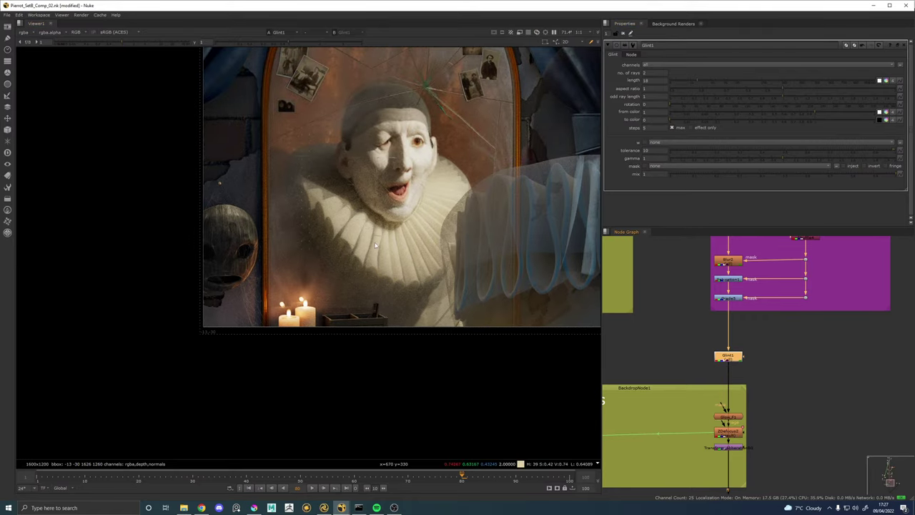
scroll(369, 332, "up", 5)
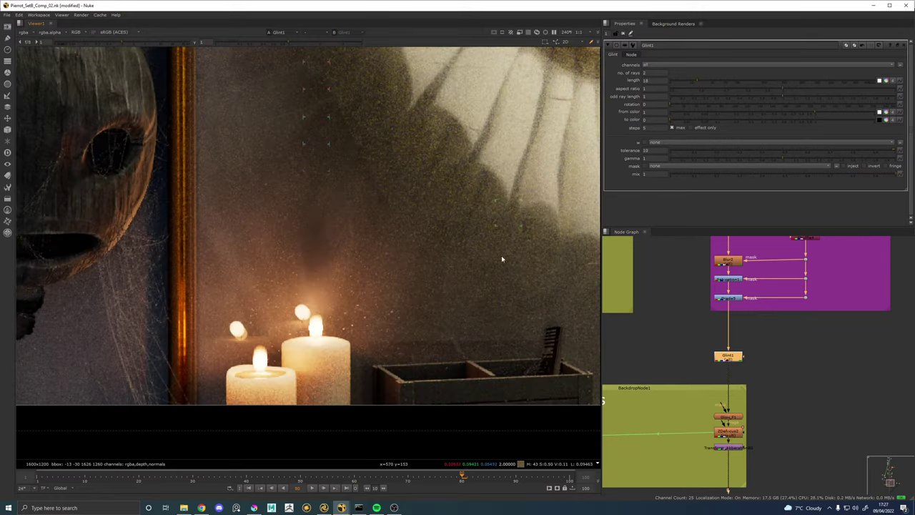
left_click_drag(694, 82, 801, 90)
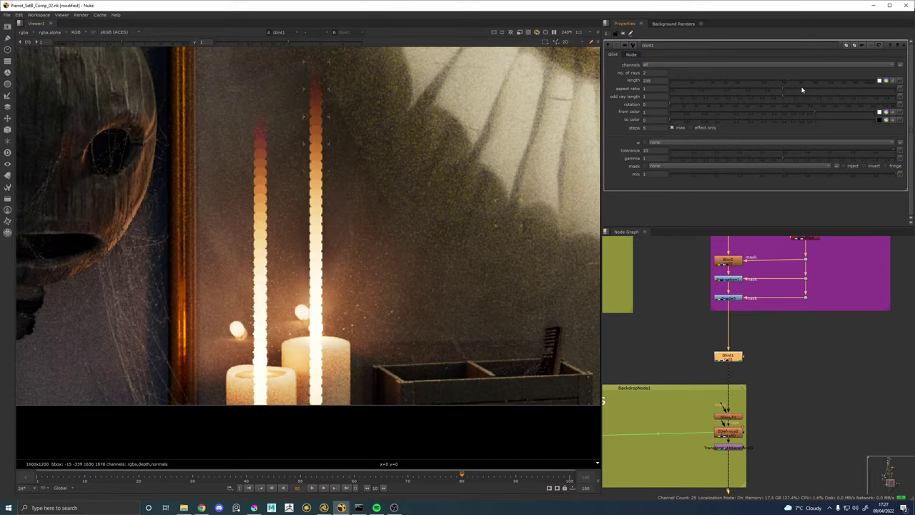
scroll(372, 247, "down", 4)
scroll(389, 209, "up", 2)
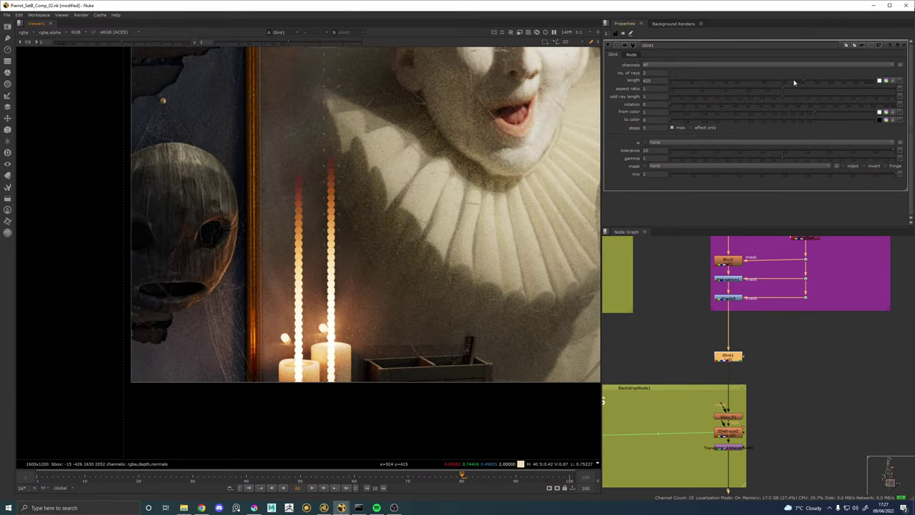
mouse_move(793, 83)
left_mouse_down()
mouse_move(879, 81)
mouse_move(715, 90)
mouse_move(721, 102)
mouse_move(713, 104)
left_mouse_up()
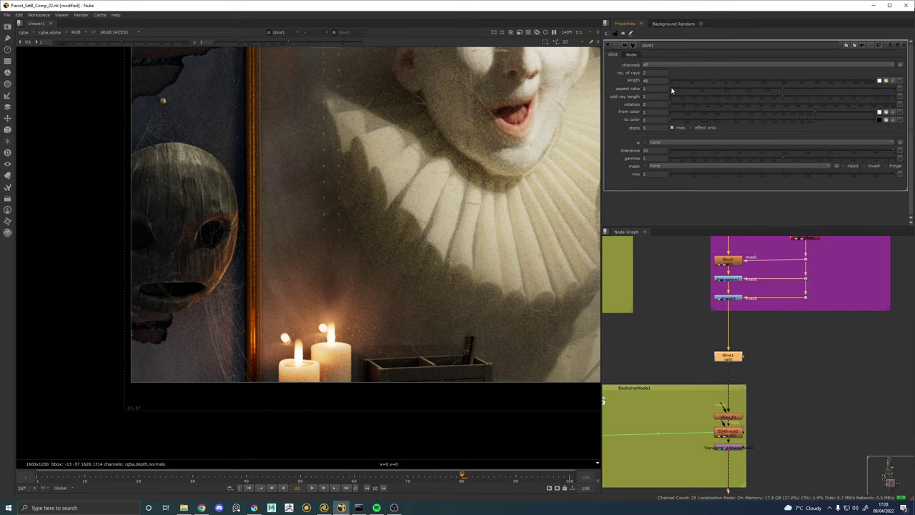
Try rotating the glint rays to 87, and undo the rotation.
mouse_move(784, 90)
left_mouse_down()
mouse_move(704, 90)
mouse_move(912, 94)
mouse_move(784, 87)
left_mouse_up()
left_click_drag(670, 107, 724, 109)
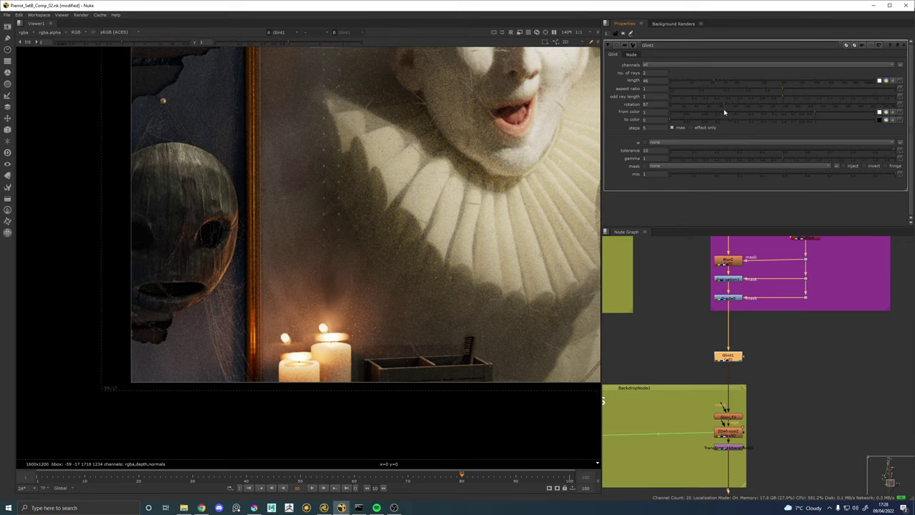
key("ctrl+z")
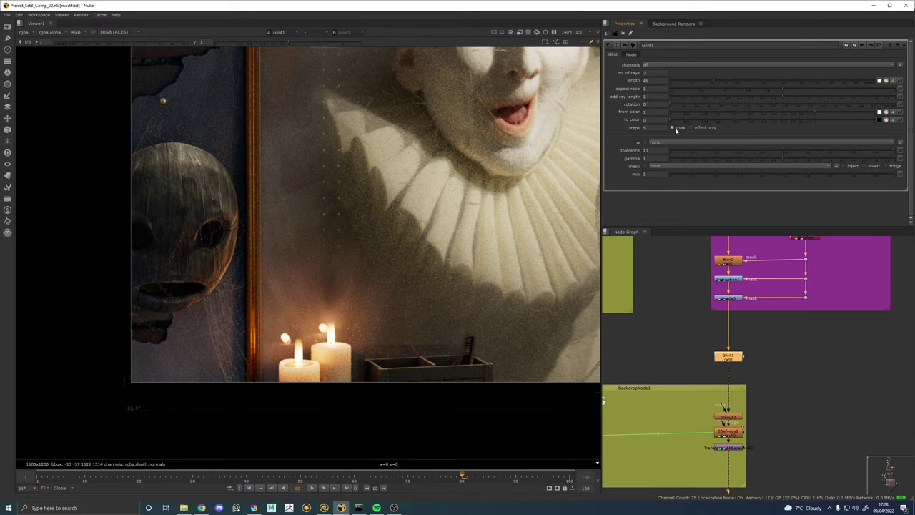
Preview the glint with effect only enabled, and switch back to view the whole image.
left_click(690, 127)
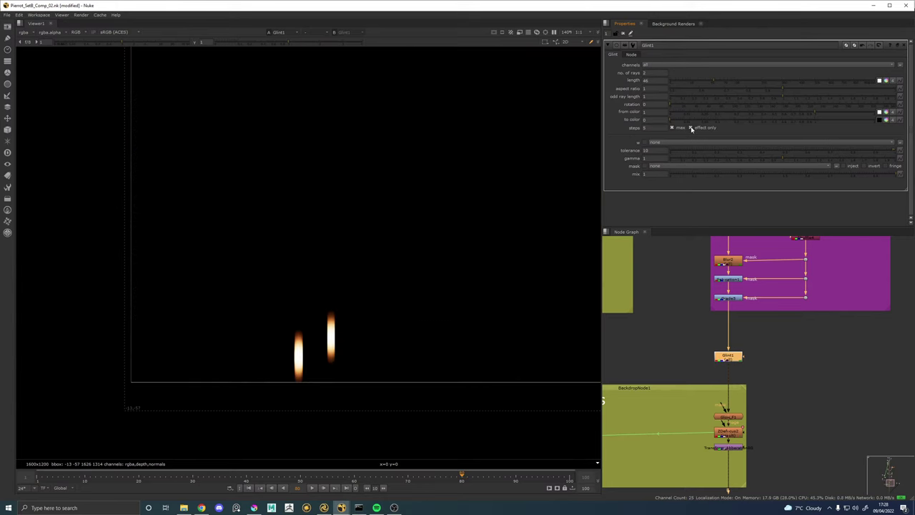
left_click(690, 127)
key("minus")
key("minus")
key("minus")
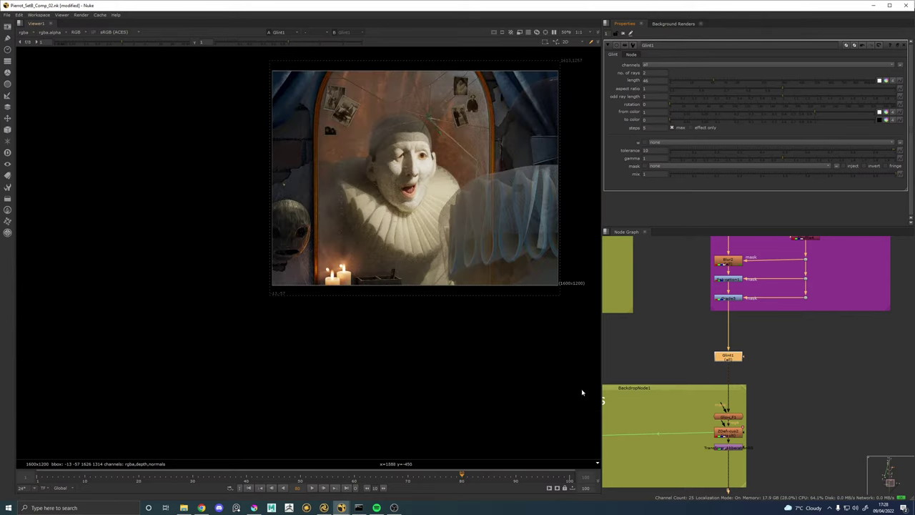
Delete the Glint1 node from the main composite stream.
key("Delete")
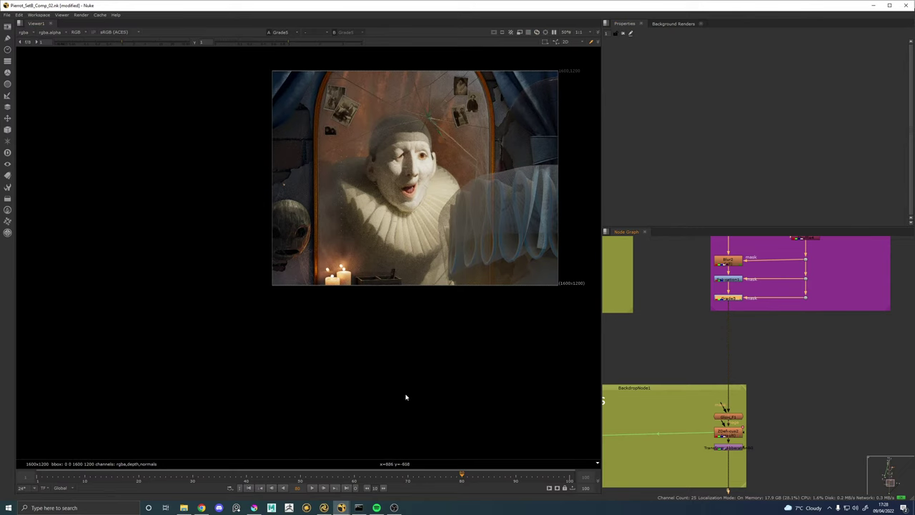
scroll(329, 287, "up", 5)
scroll(716, 436, "down", 3)
View the final Write2 output and examine the face, candles and blurred foreground figure.
left_click_drag(752, 452, 757, 329)
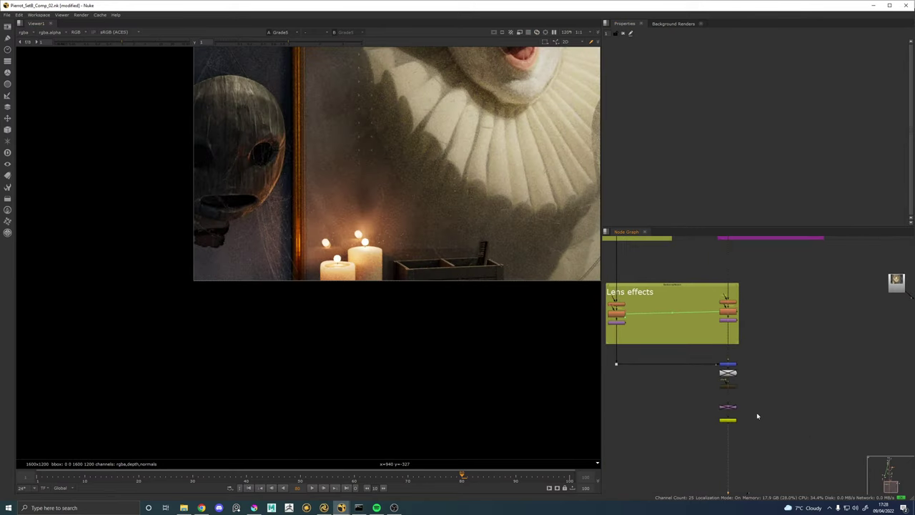
left_click(728, 420)
key("1")
left_click_drag(384, 169, 294, 346)
scroll(386, 292, "down", 1)
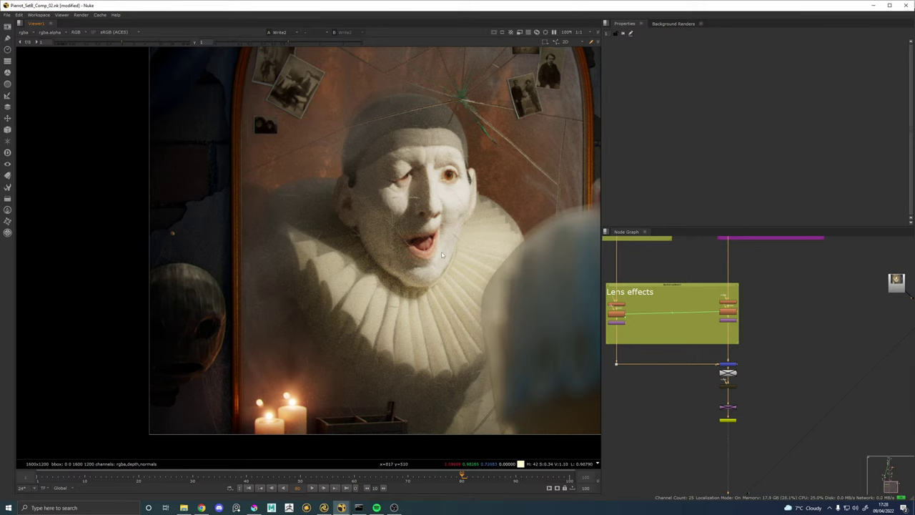
scroll(357, 271, "up", 3)
scroll(383, 213, "down", 5)
scroll(406, 283, "up", 3)
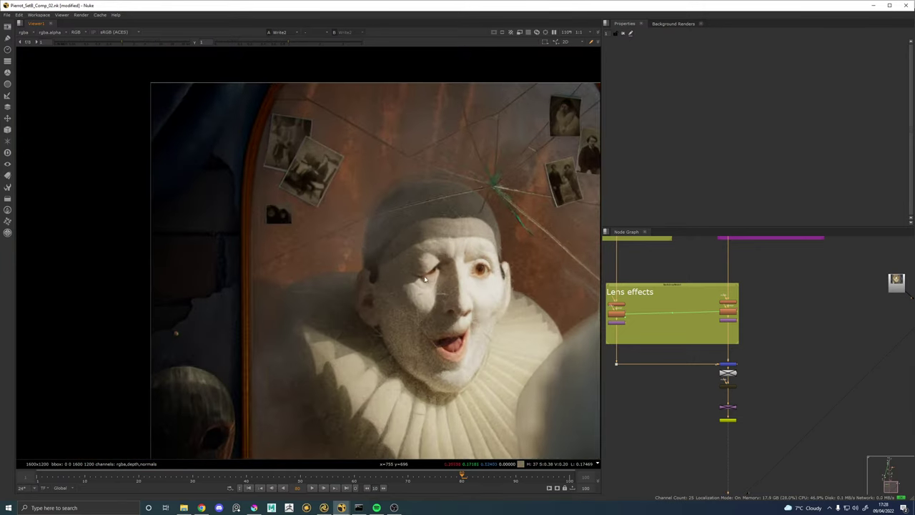
scroll(348, 260, "down", 3)
scroll(362, 274, "up", 2)
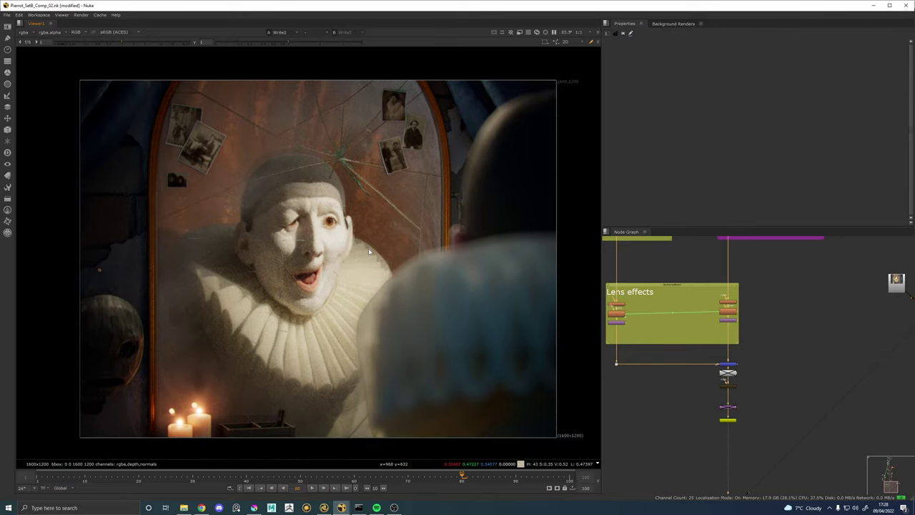
scroll(368, 244, "down", 2)
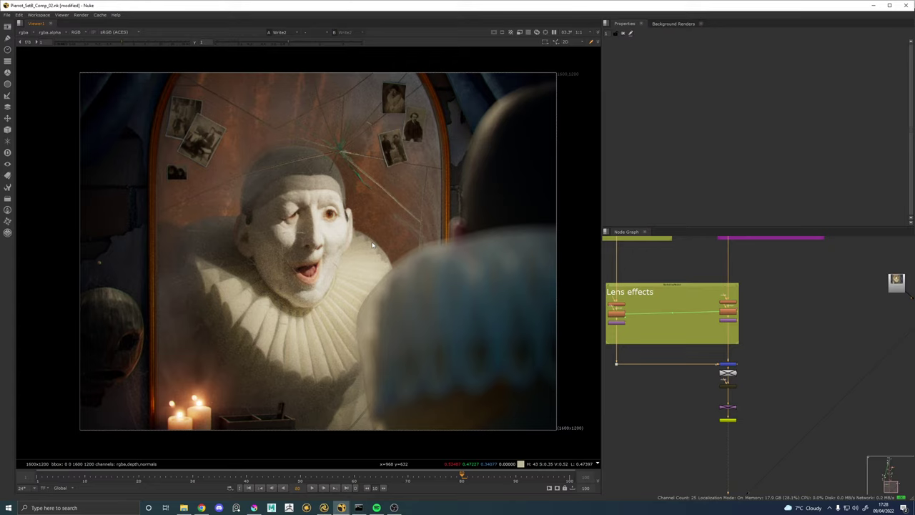
Move the Camera1 and Diffuse1 nodes slightly closer to Light1 in the BG Relight backdrop.
scroll(741, 361, "down", 2)
scroll(747, 282, "down", 2)
left_click_drag(749, 285, 769, 383)
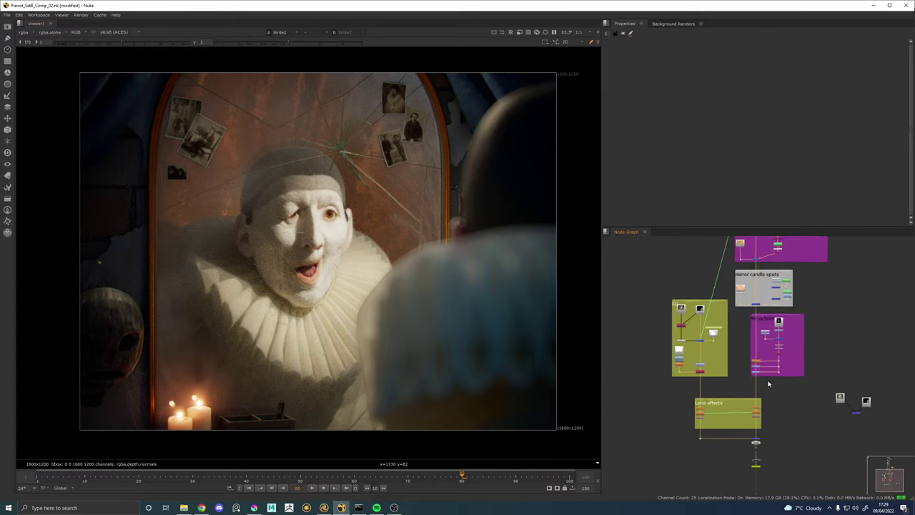
scroll(769, 384, "down", 1)
left_click_drag(796, 329, 789, 416)
scroll(781, 340, "up", 3)
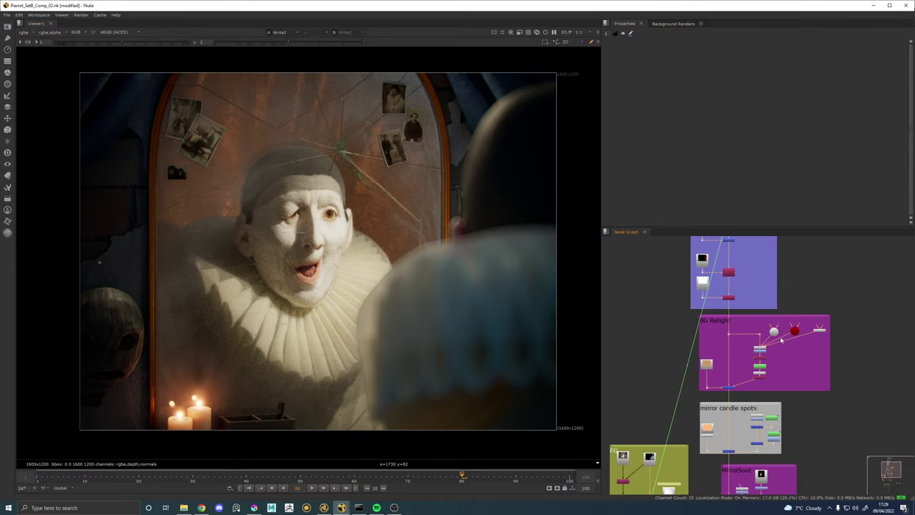
scroll(781, 340, "up", 2)
left_click_drag(812, 326, 806, 325)
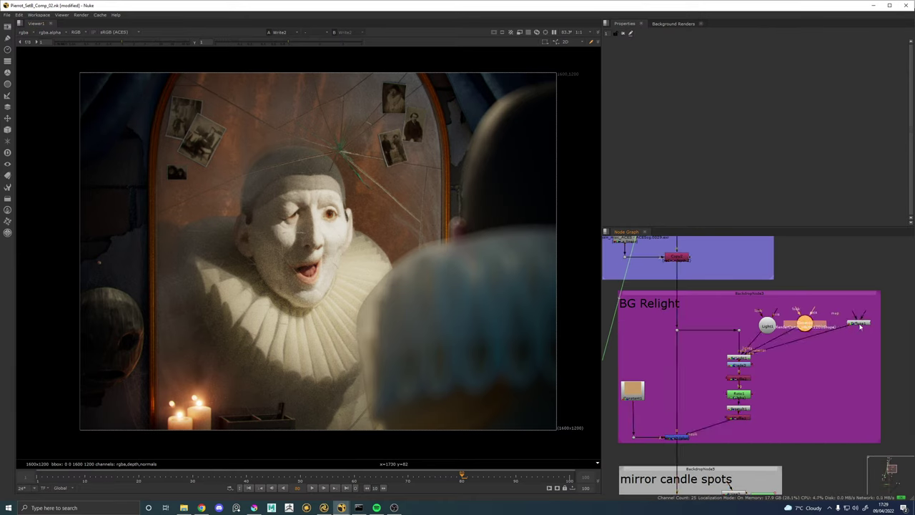
left_click_drag(861, 327, 851, 326)
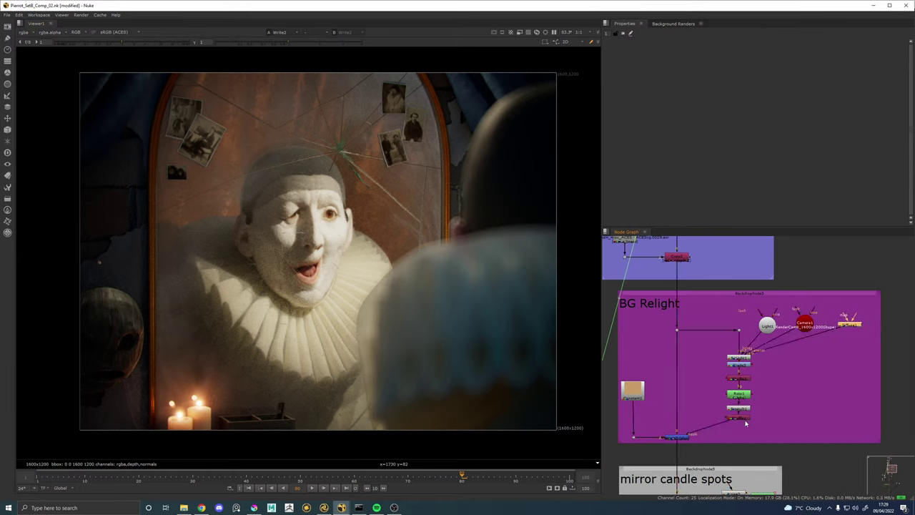
Inspect the outputs of Shuffle2, Shuffle1 and Roto1 in the BG Relight setup, including the roto's alpha.
left_click(740, 379)
key("1")
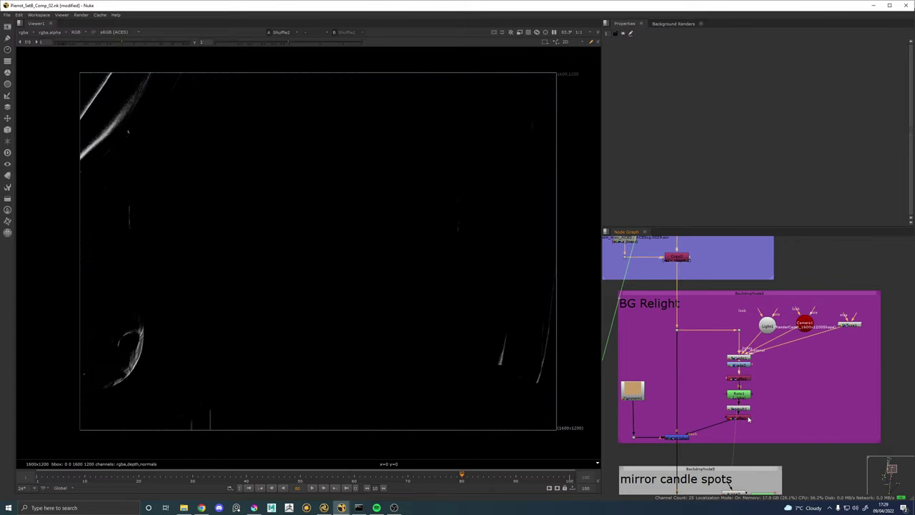
left_click(746, 419)
key("1")
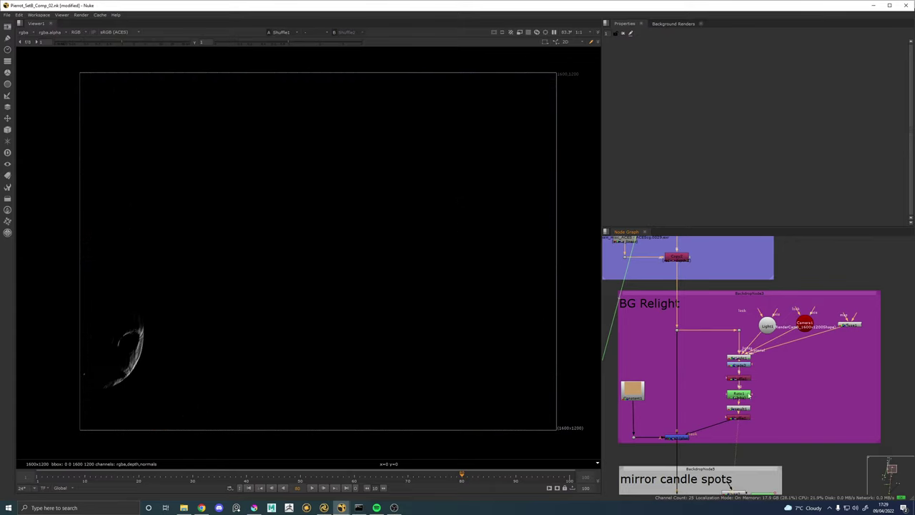
left_click(744, 418)
key("1")
left_click(743, 394)
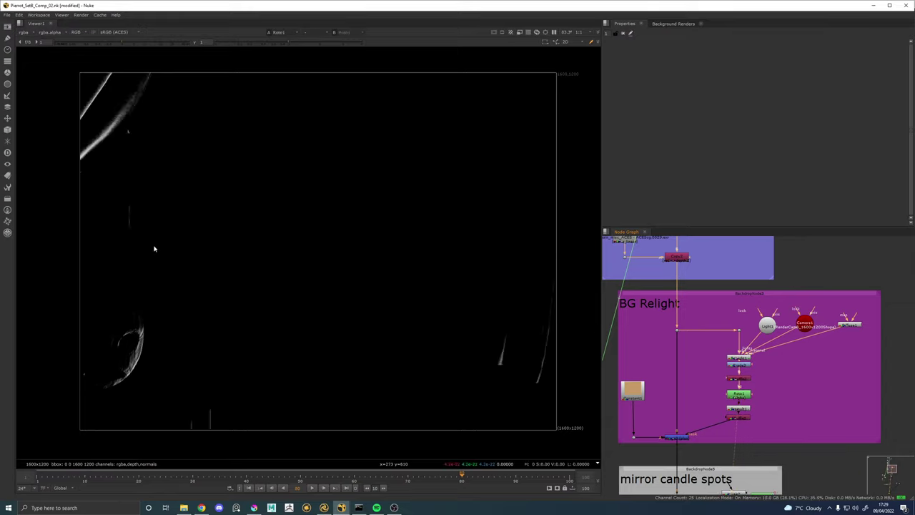
key("1")
left_click(705, 361)
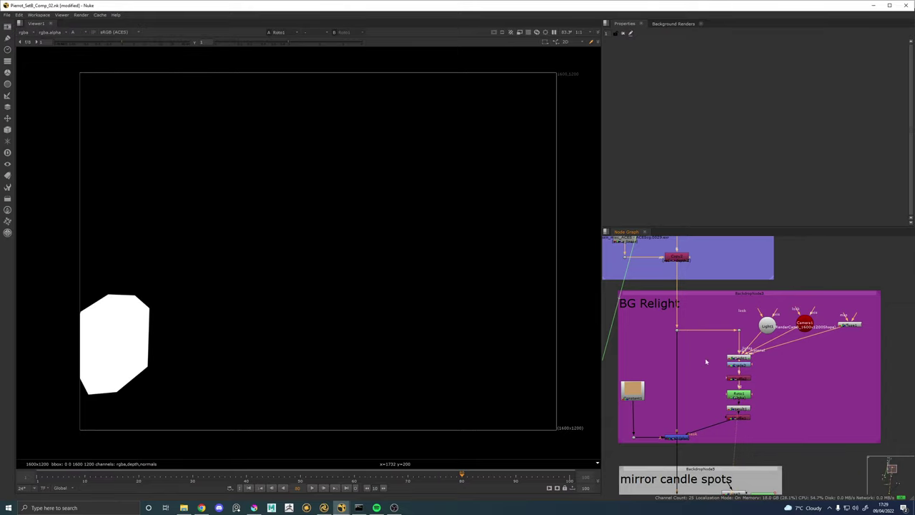
Compare the alpha of Shuffle2 and its neighbouring grade with the alpha of Roto1.
left_click(743, 377)
key("1")
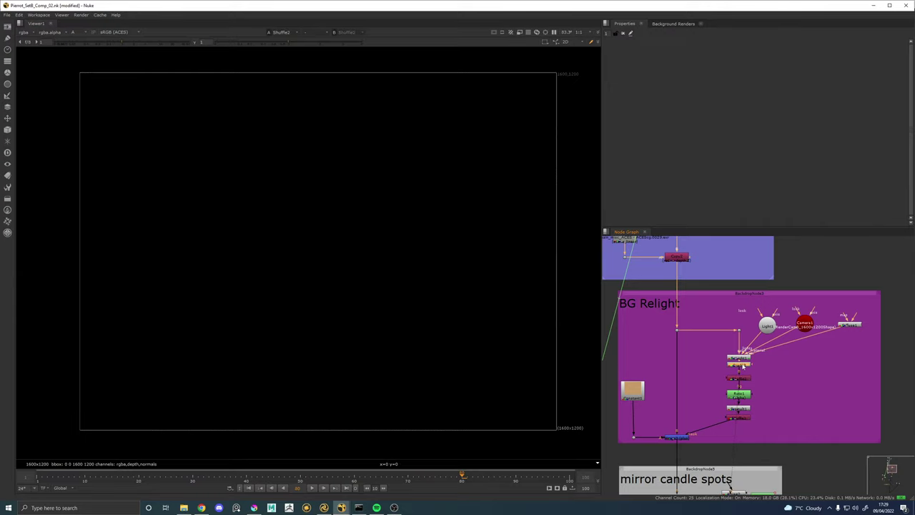
key("1")
left_click(743, 375)
key("1")
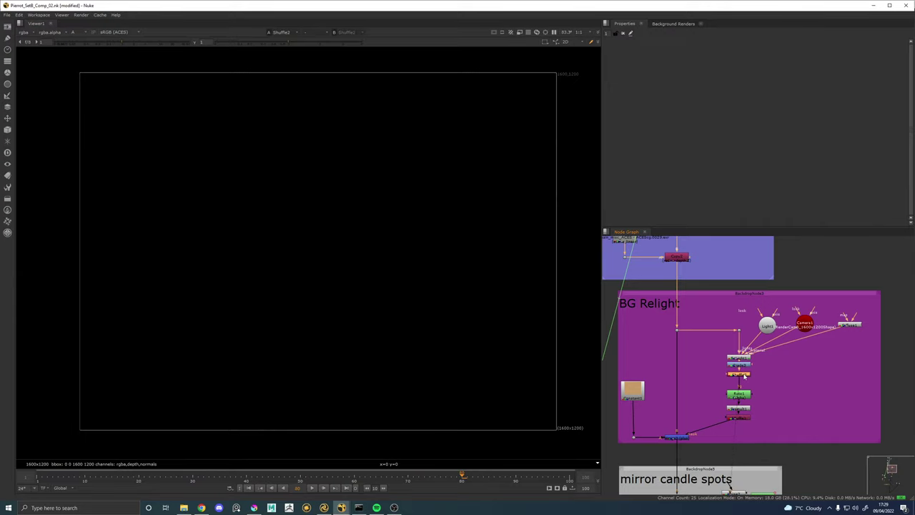
left_click(743, 393)
key("1")
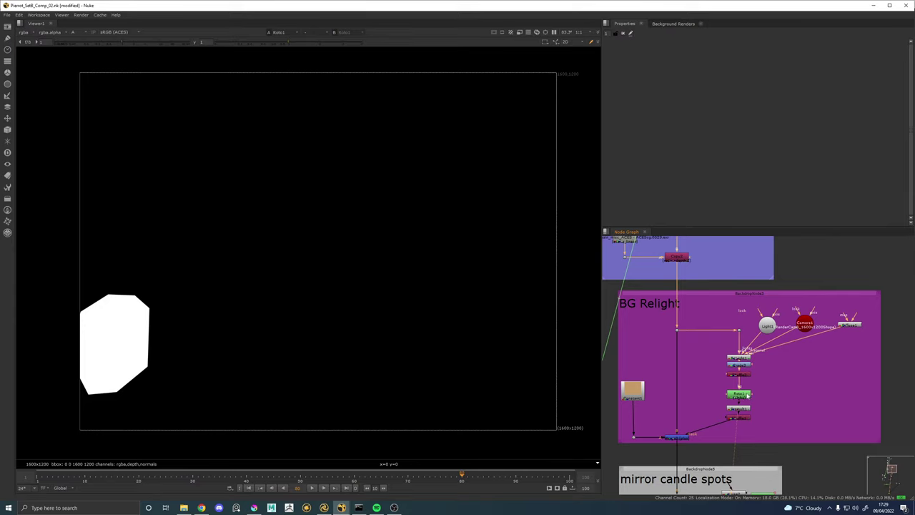
Move Roto1 and Premult1 out to the side of the BG Relight node column.
left_click_drag(747, 396, 791, 384)
scroll(747, 391, "up", 2)
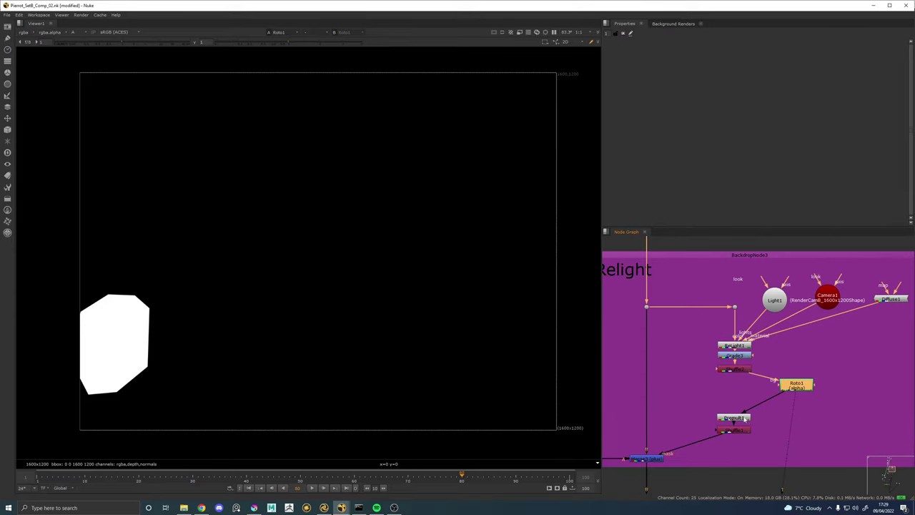
left_click_drag(745, 419, 795, 412)
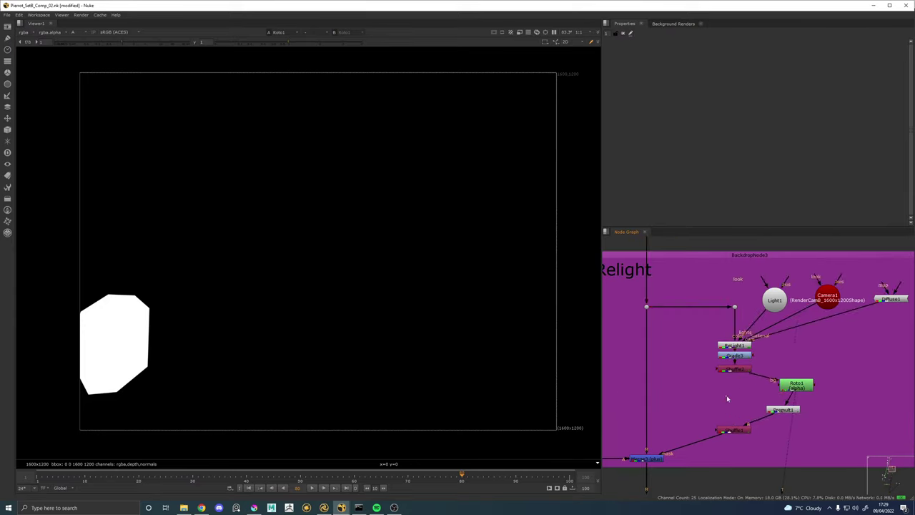
Delete the Shuffle2 node and detach Roto1's bg input from Grade3, placing Roto1 above Premult1.
left_click(739, 369)
key("Delete")
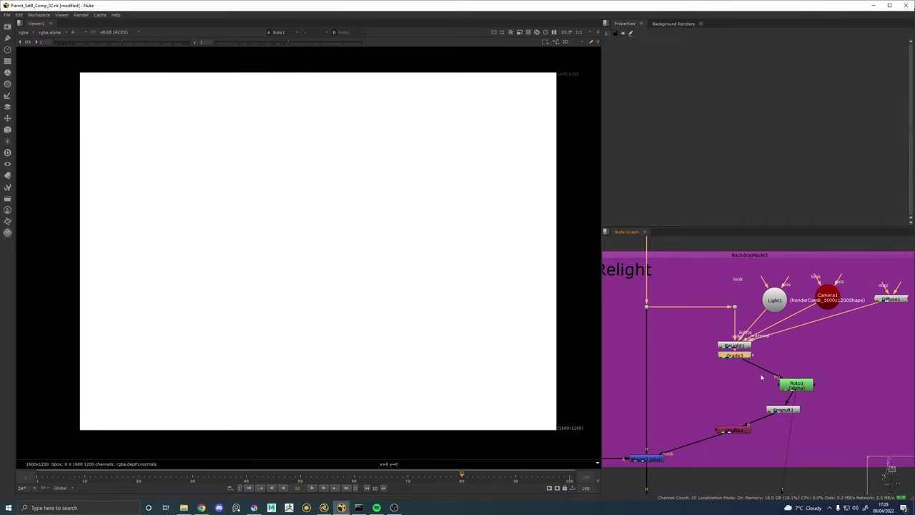
mouse_move(780, 377)
left_mouse_down()
mouse_move(763, 384)
mouse_move(784, 382)
left_mouse_up()
left_click(726, 390)
key("Tab")
type("mult")
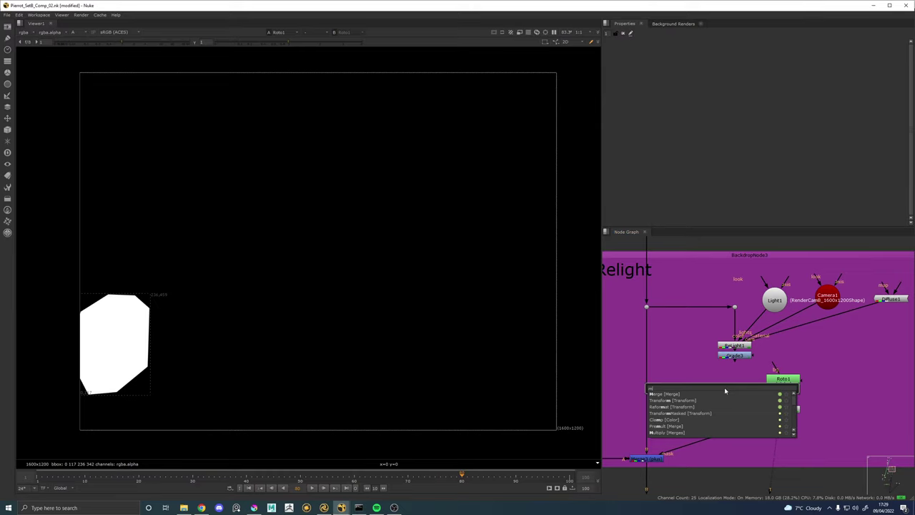
key("Down")
key("Down")
key("Return")
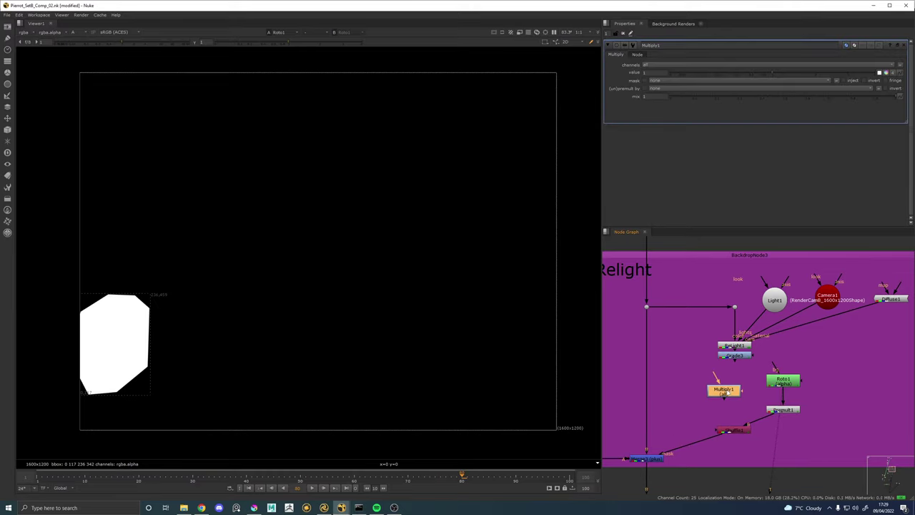
left_click(746, 392)
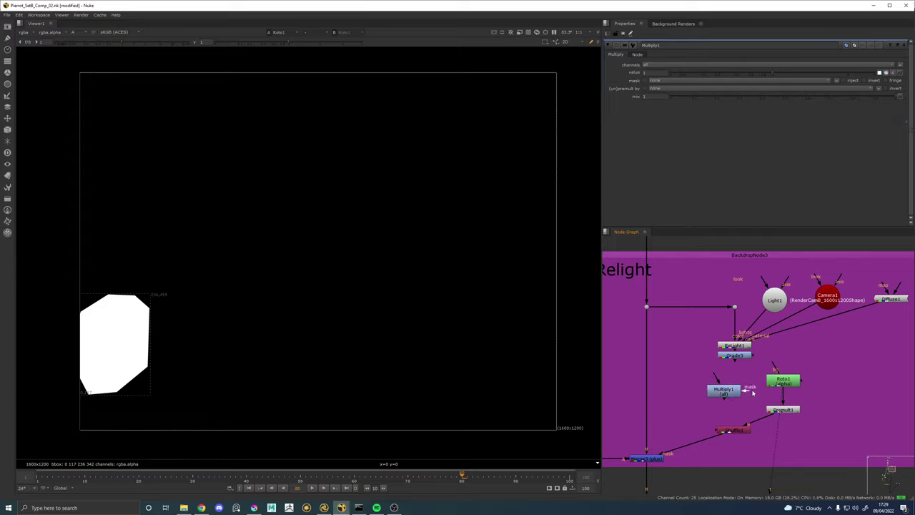
left_click(713, 392)
key("Delete")
Add a Multiply merge node below Grade3 and connect its A input to Premult1.
key("Tab")
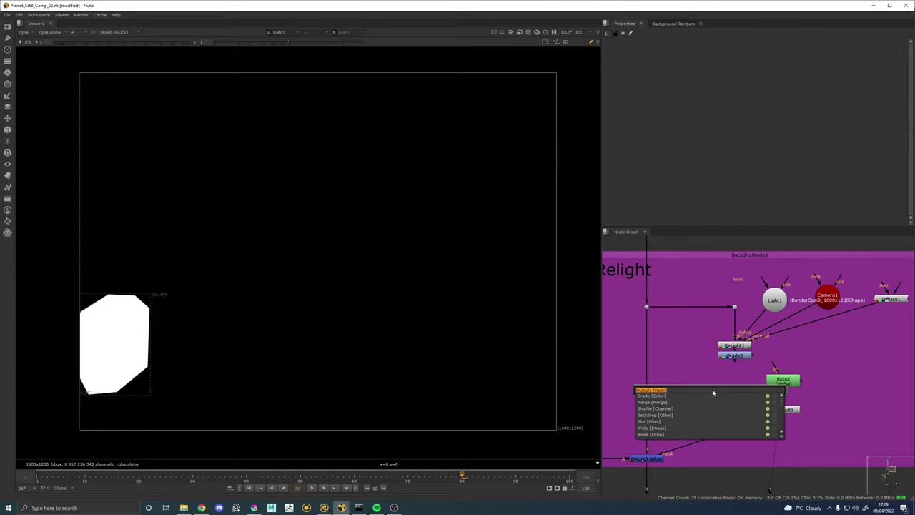
type("mult")
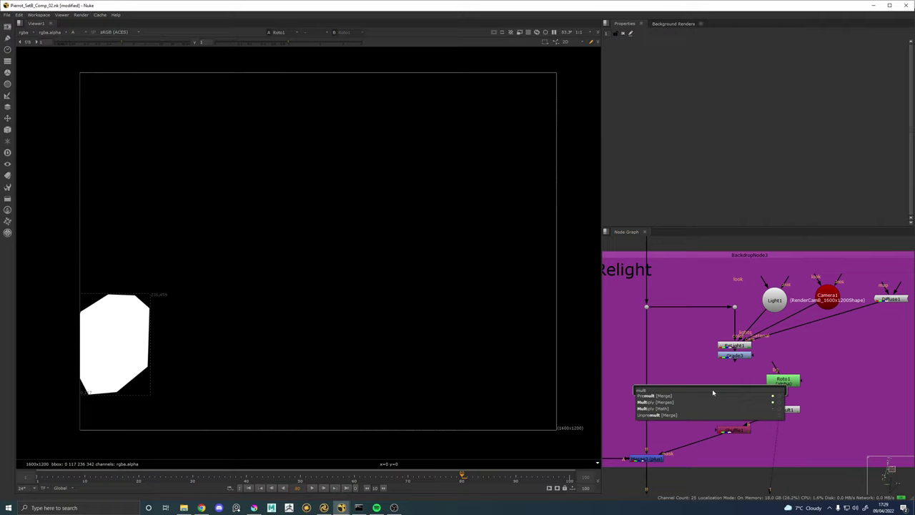
key("Down")
key("Return")
left_click_drag(712, 392, 781, 411)
left_click(782, 410)
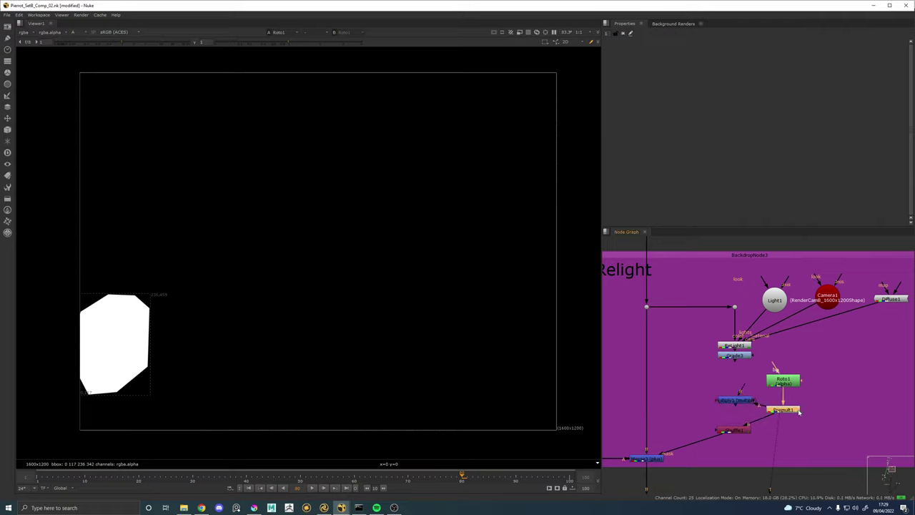
Delete Premult1 and wire the Multiply merge between Grade3 and Shuffle1, keeping Roto1 as its A input.
key("Delete")
left_click_drag(742, 381, 734, 357)
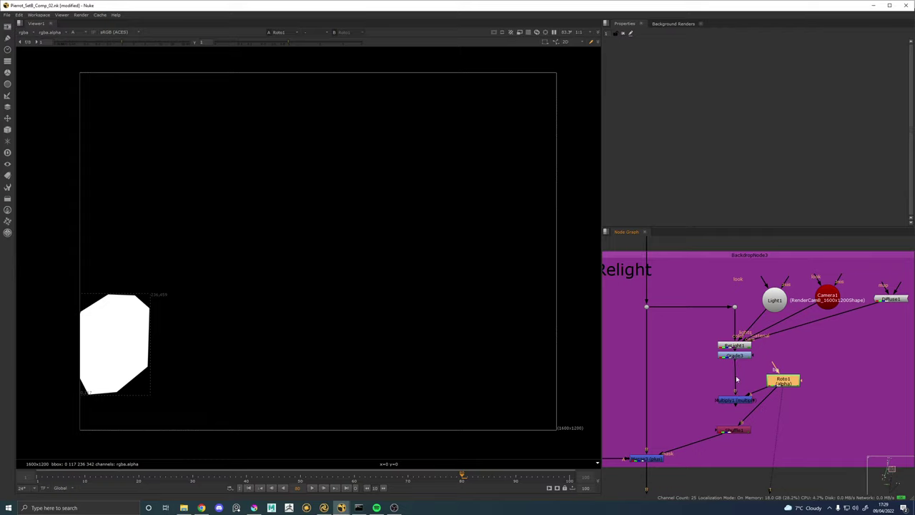
left_click(738, 403)
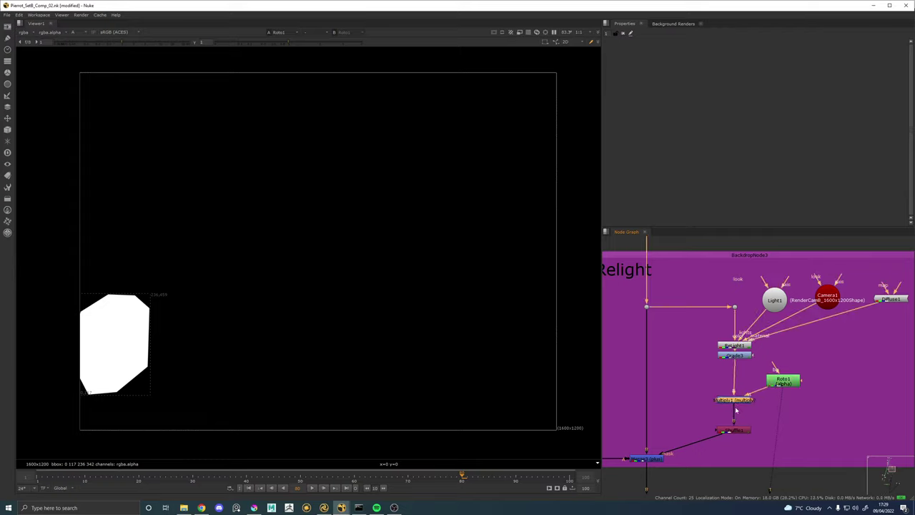
Examine the alpha of Shuffle1, Grade3 and Roto1, and check Multiply1's merge settings and output.
left_click(737, 429)
key("1")
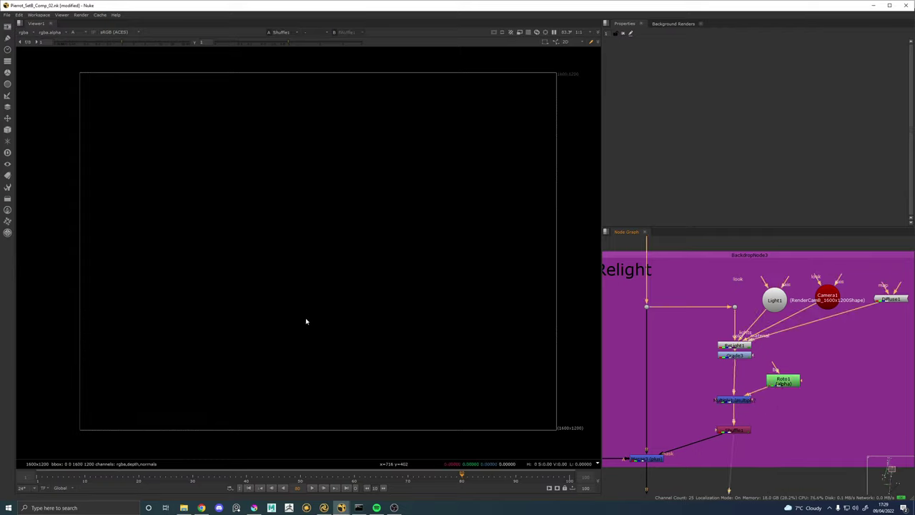
double_click(730, 400)
left_click(741, 354)
key("1")
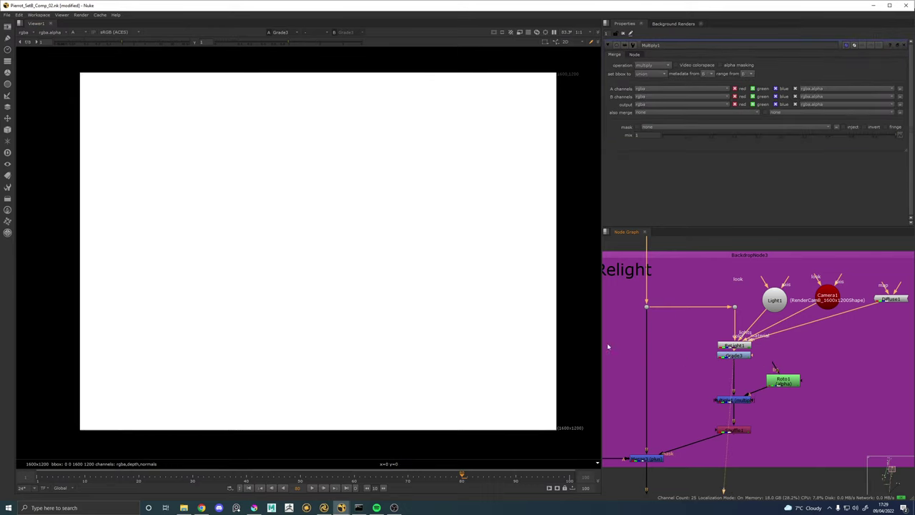
left_click(780, 380)
key("1")
left_click(741, 401)
key("1")
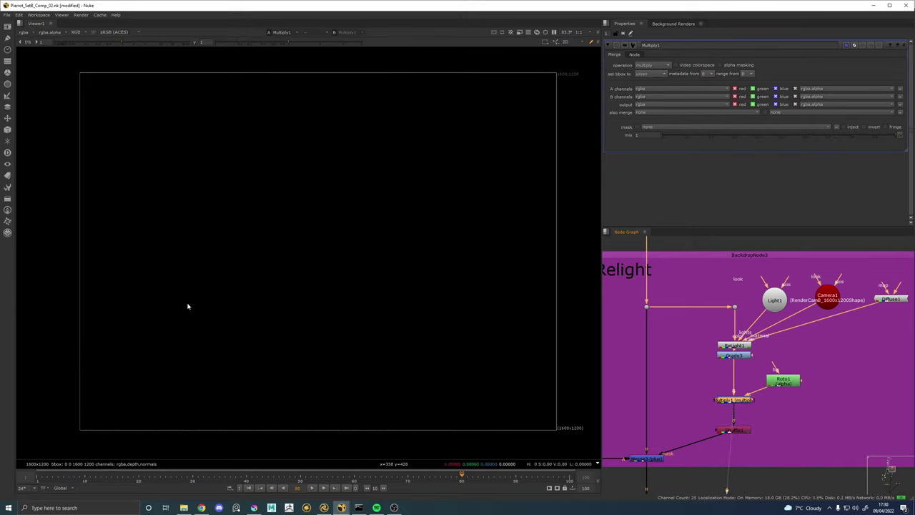
Compare the RGB output of Shuffle1, Grade3, Multiply1 and Roto1 to trace where the relight mask is lost.
left_click(743, 430)
key("1")
left_click(739, 354)
key("1")
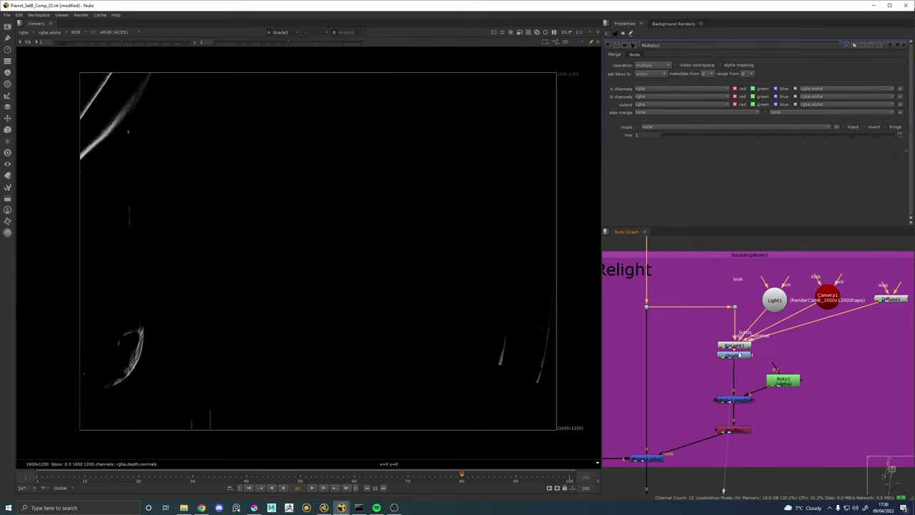
left_click(743, 401)
key("1")
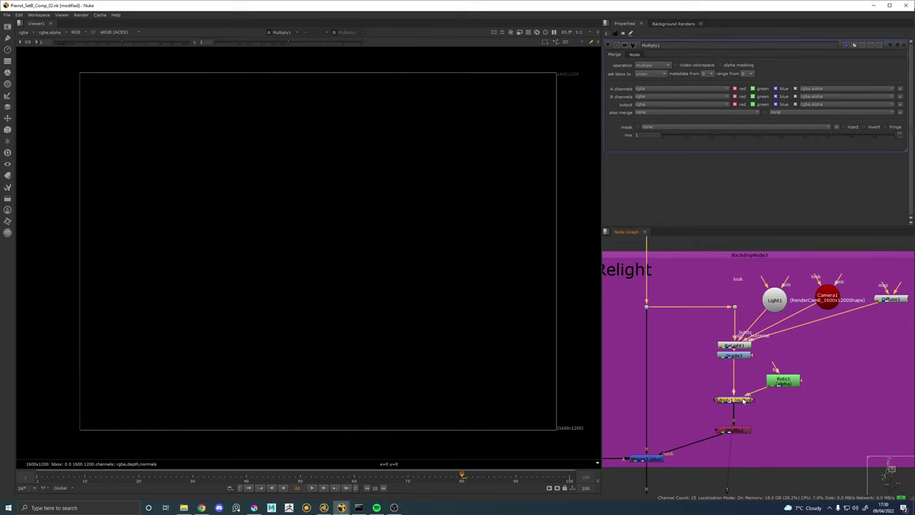
left_click(783, 383)
key("1")
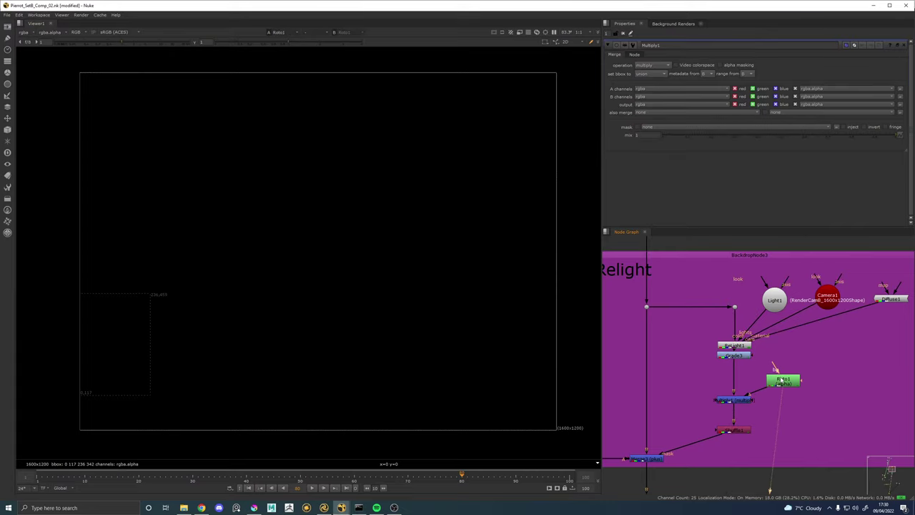
left_click(742, 402)
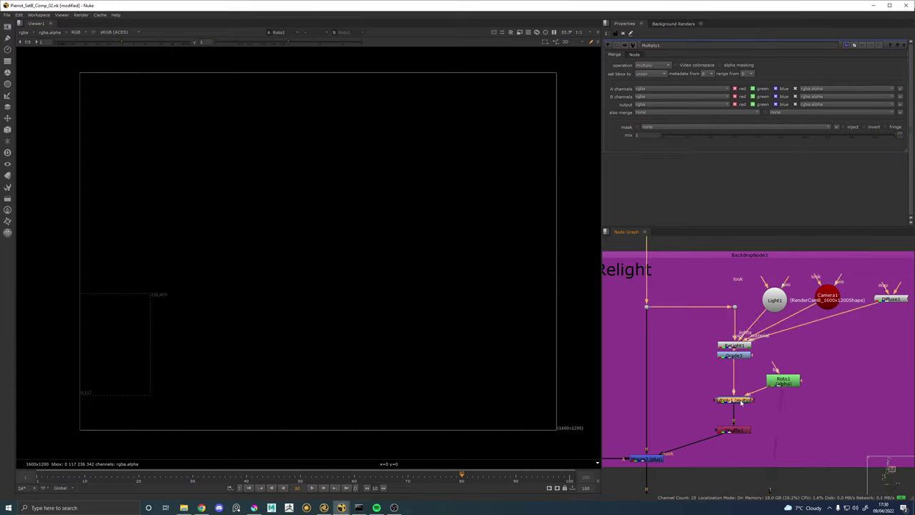
key("1")
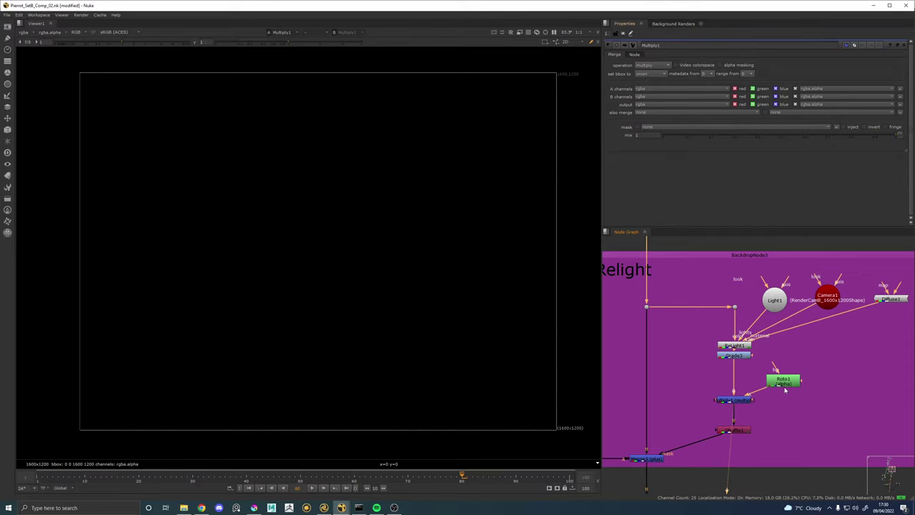
Check the alpha channel against the RGB for Multiply1 and Grade3.
key("a")
key("a")
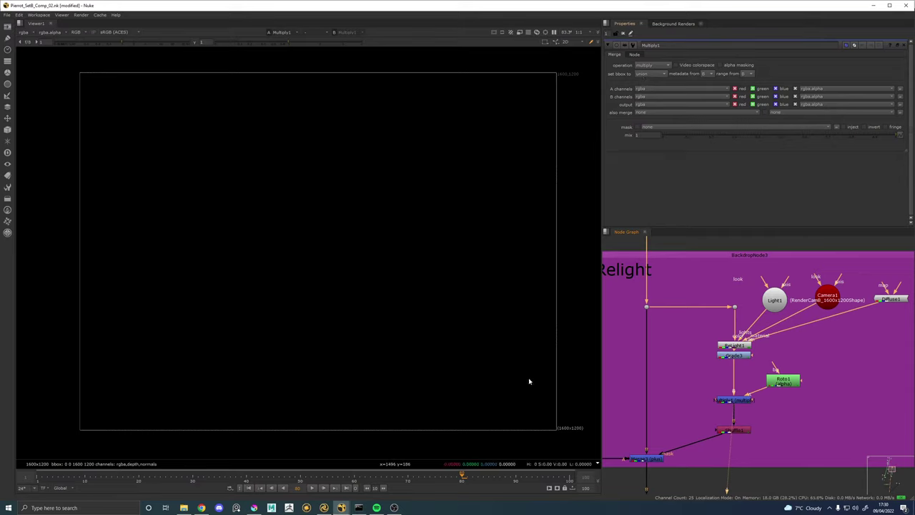
left_click(734, 355)
key("1")
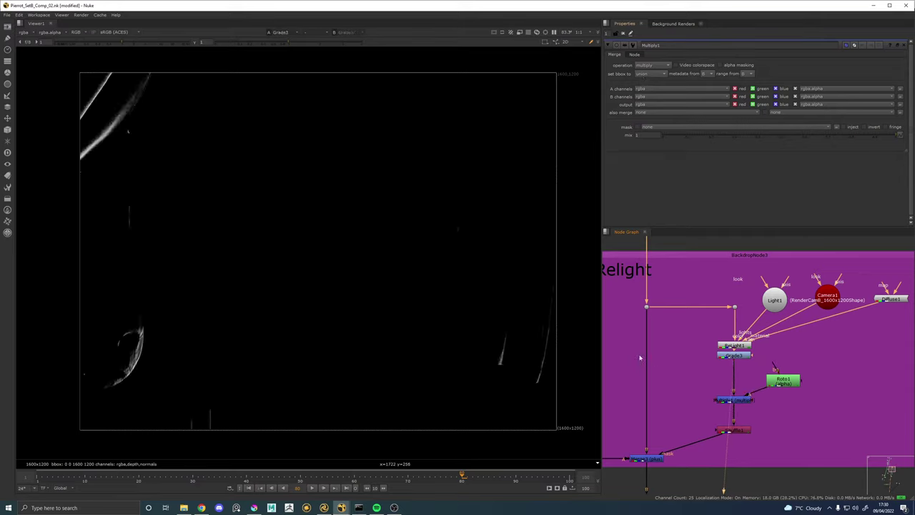
key("a")
key("a")
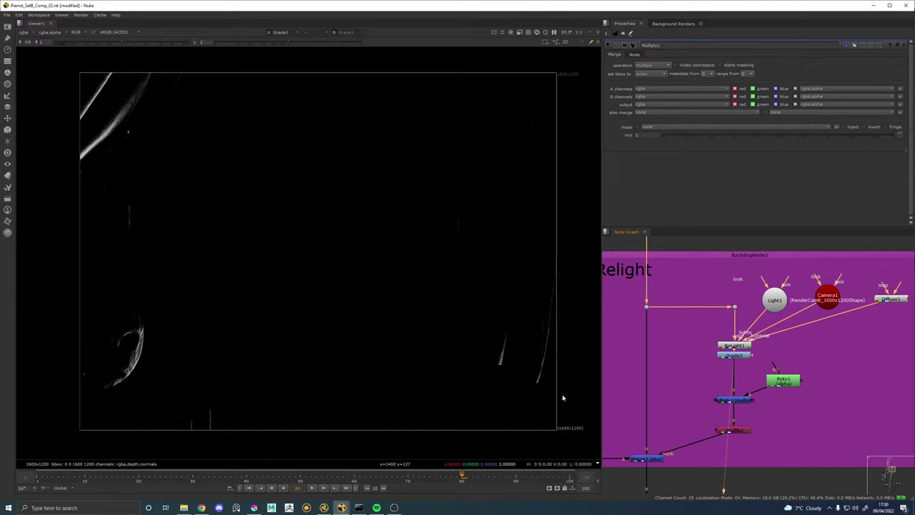
key("Down")
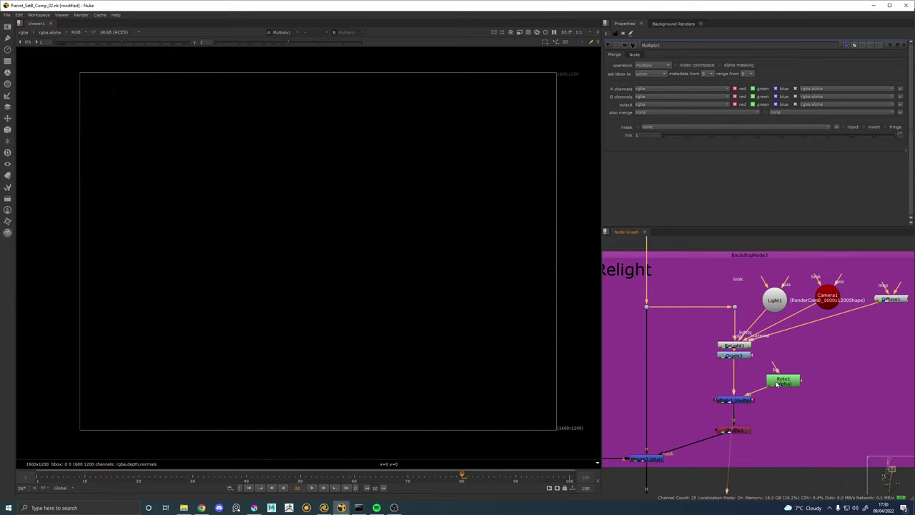
Set Roto1's output channels to rgba and inspect the masked relight inside the roto shape.
double_click(777, 383)
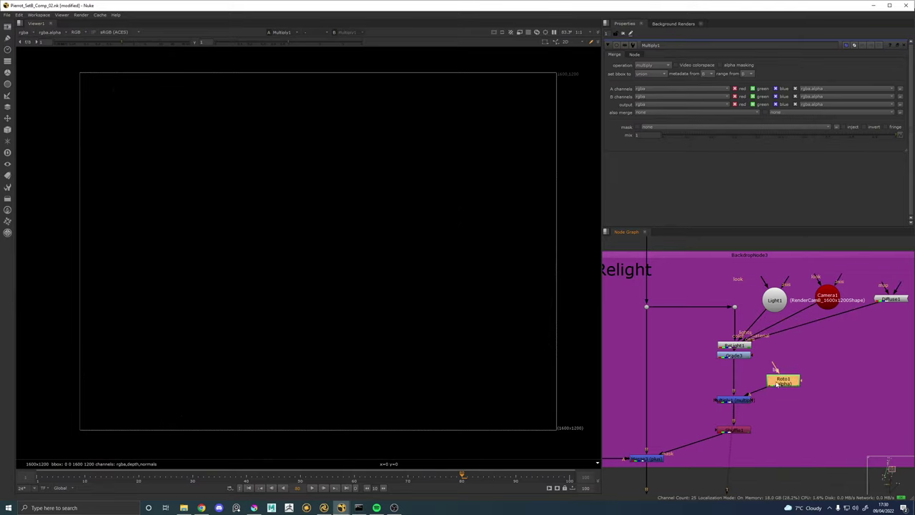
double_click(738, 399)
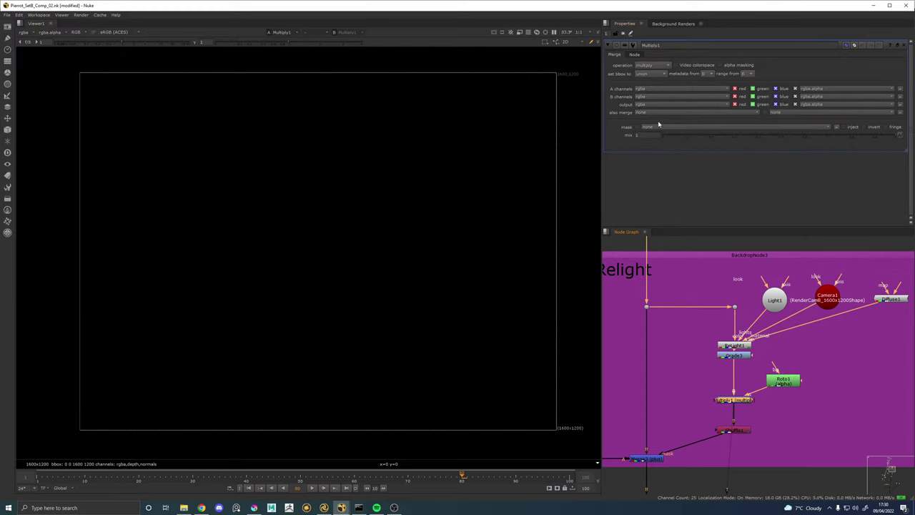
left_click_drag(783, 381, 784, 374)
double_click(786, 373)
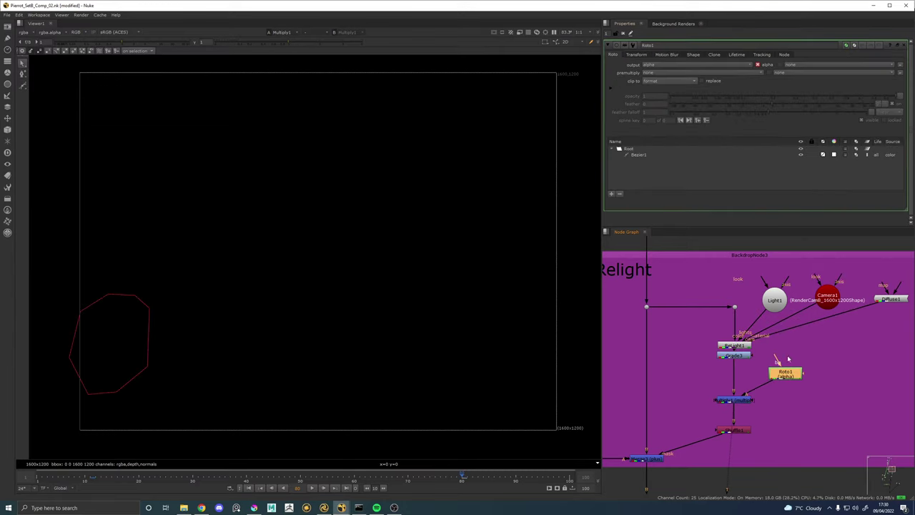
left_click(652, 66)
left_click(655, 86)
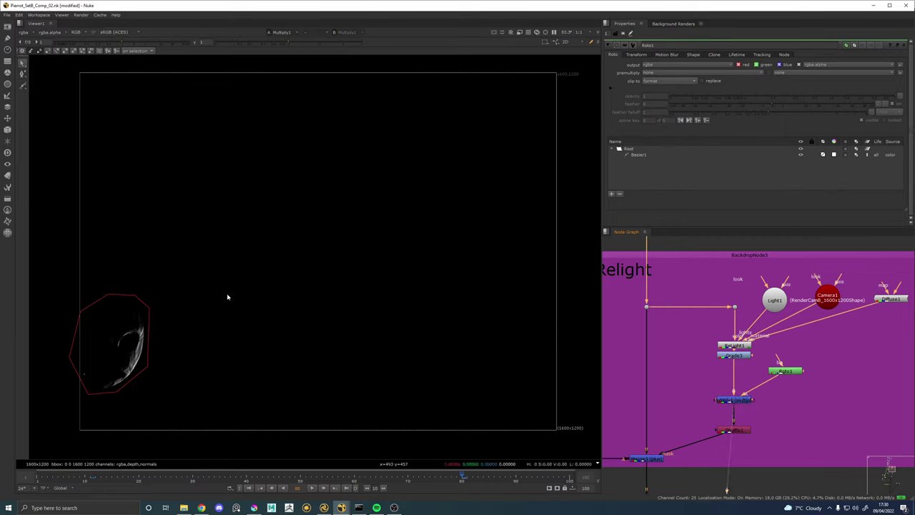
scroll(151, 336, "up", 4)
left_click_drag(195, 311, 218, 300)
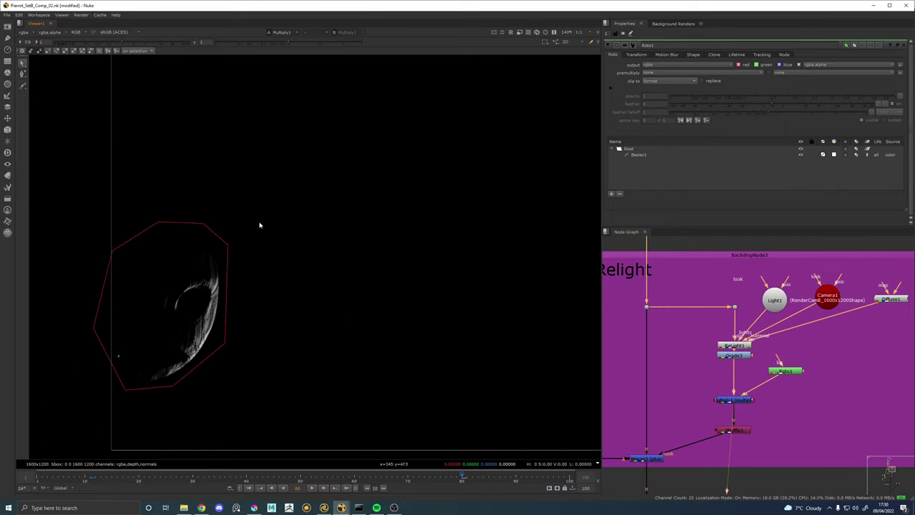
Route the Roto1-to-Multiply1 and Shuffle1-to-mask connections through Dots, checking the outputs of Shuffle1 and Multiply1.
mouse_move(777, 374)
left_mouse_down()
mouse_move(775, 396)
mouse_move(783, 400)
mouse_move(789, 385)
left_mouse_up()
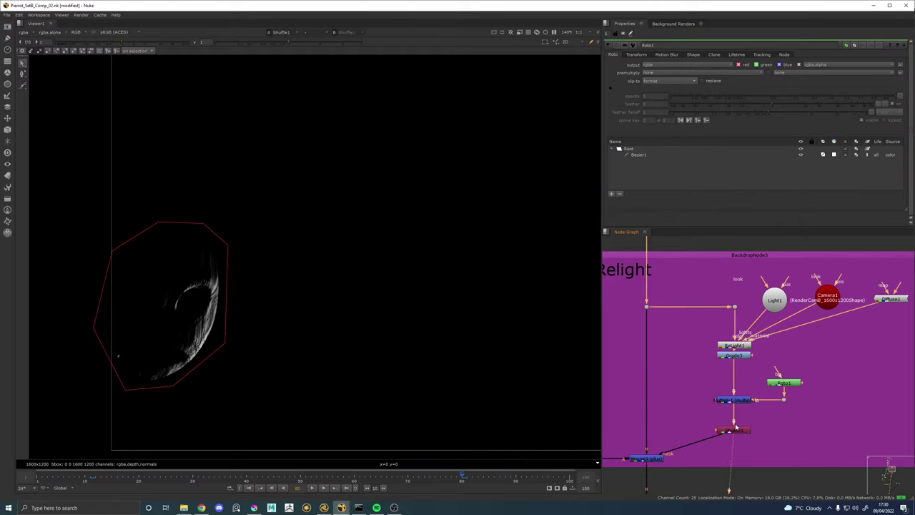
double_click(737, 430)
key("1")
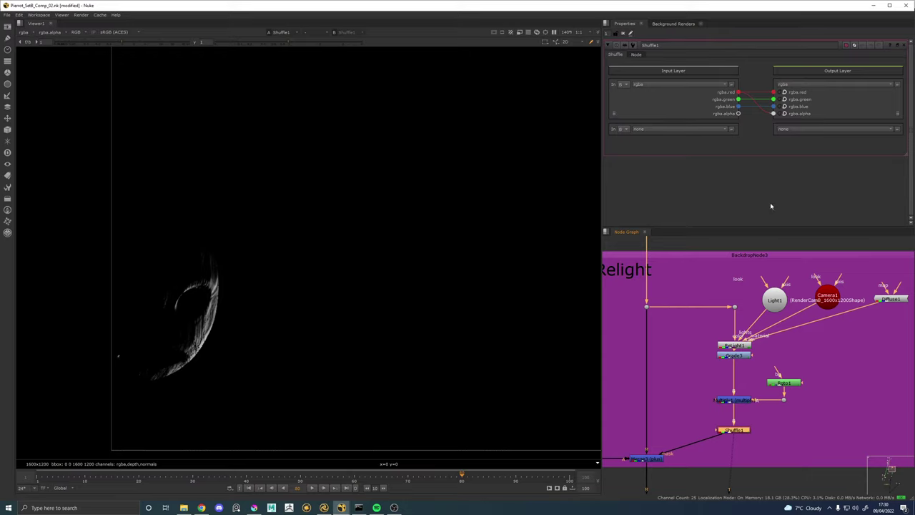
left_click_drag(666, 409, 705, 356)
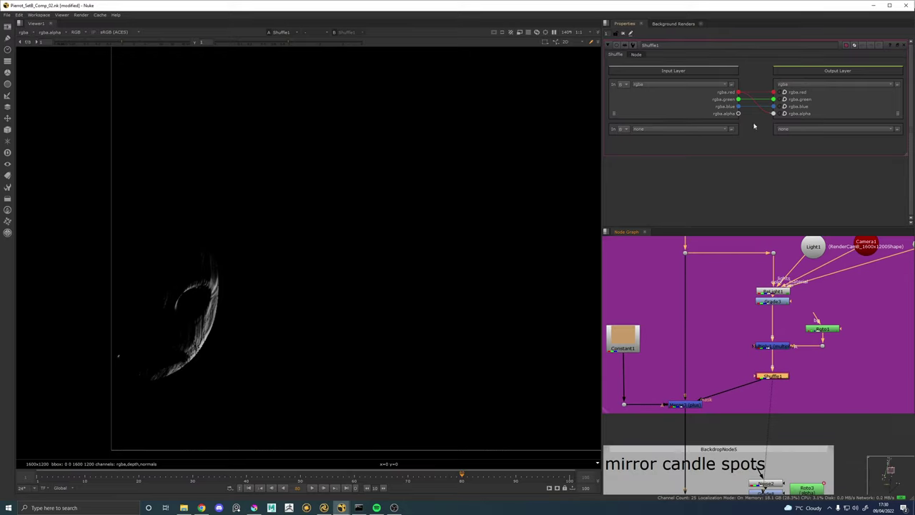
left_click(775, 346)
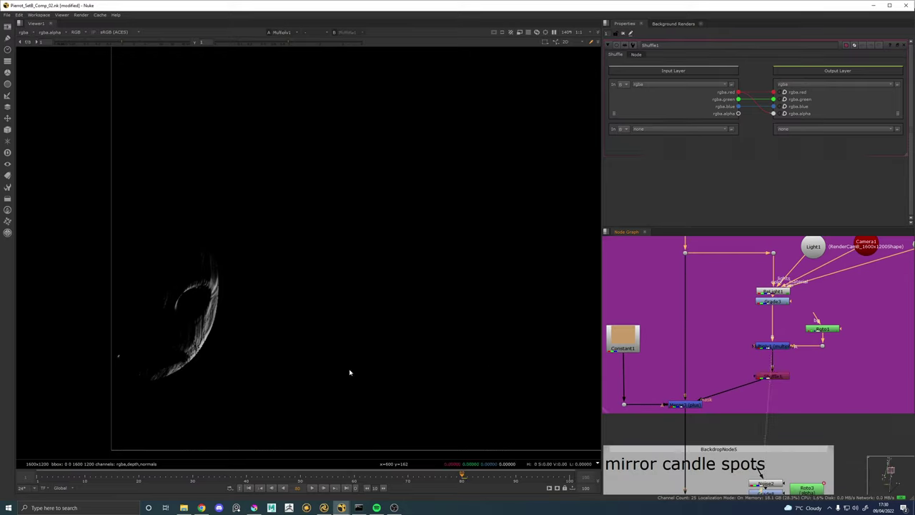
key("1")
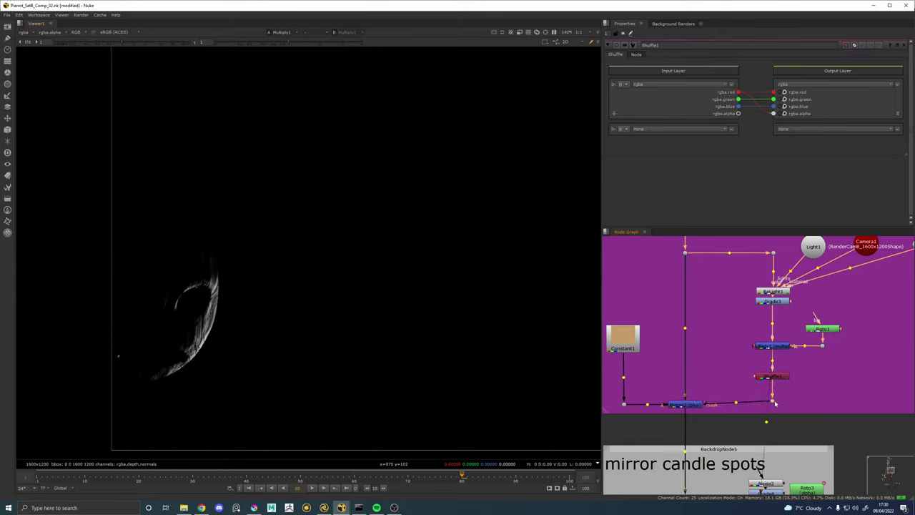
View the final composite from Write2 and examine the relit mask and the overall frame.
scroll(795, 387, "down", 1)
scroll(796, 387, "down", 3)
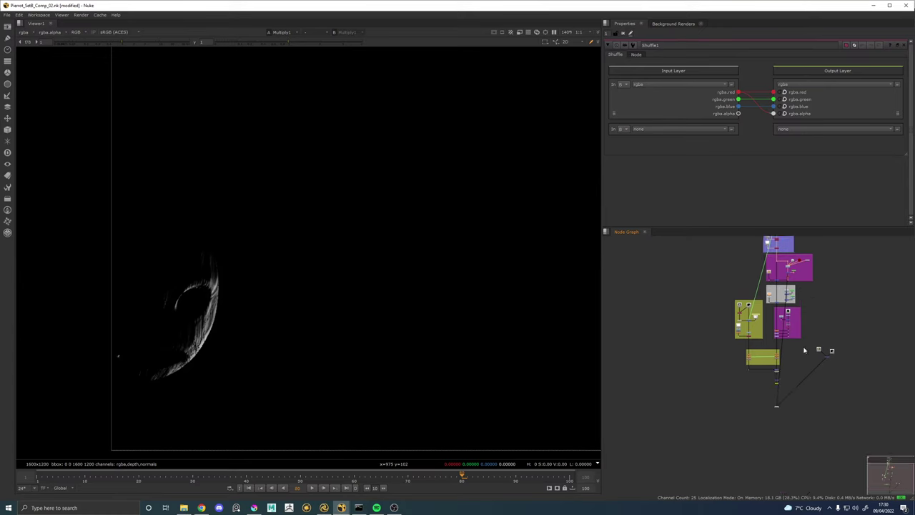
scroll(761, 372, "up", 3)
left_click(761, 360)
key("1")
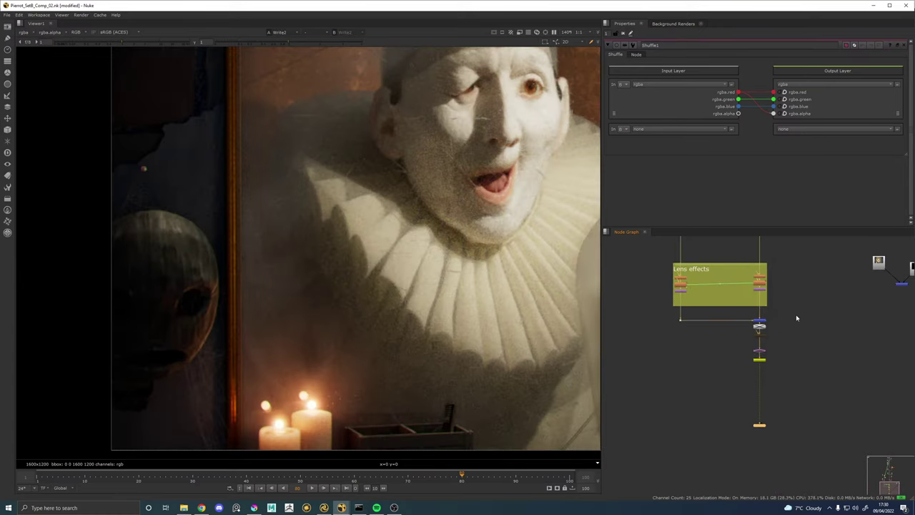
left_click_drag(796, 317, 796, 412)
scroll(273, 253, "down", 5)
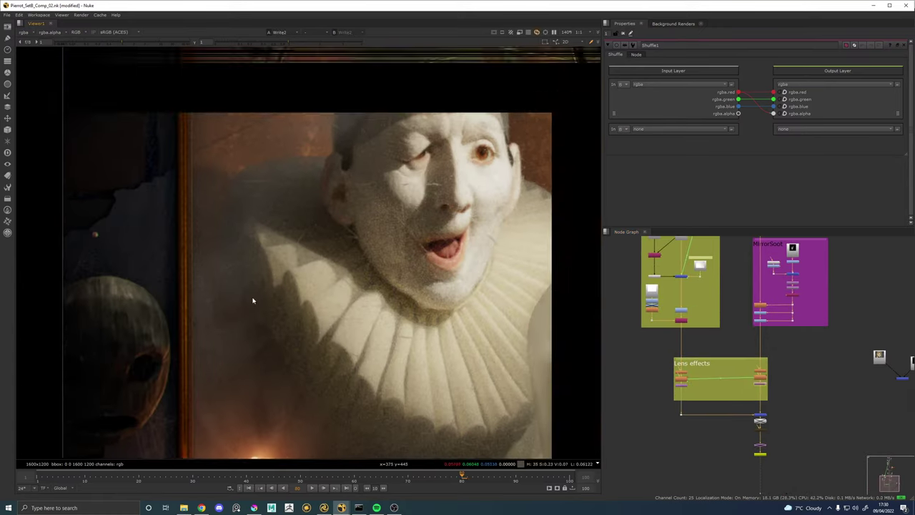
scroll(667, 368, "up", 6)
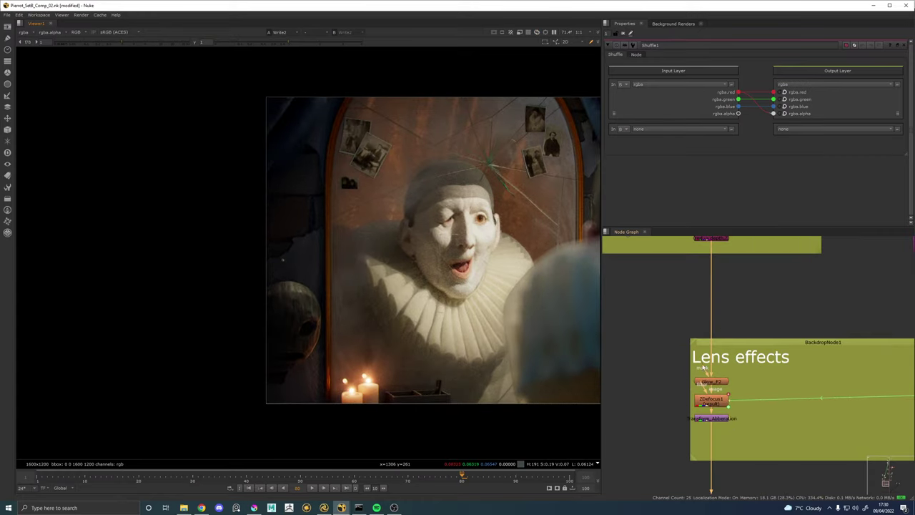
Compare the composite at the merge below the Lens effects group, at Vignette1 and at Write2.
scroll(720, 351, "down", 2)
left_click_drag(816, 370, 829, 390)
left_click(854, 341)
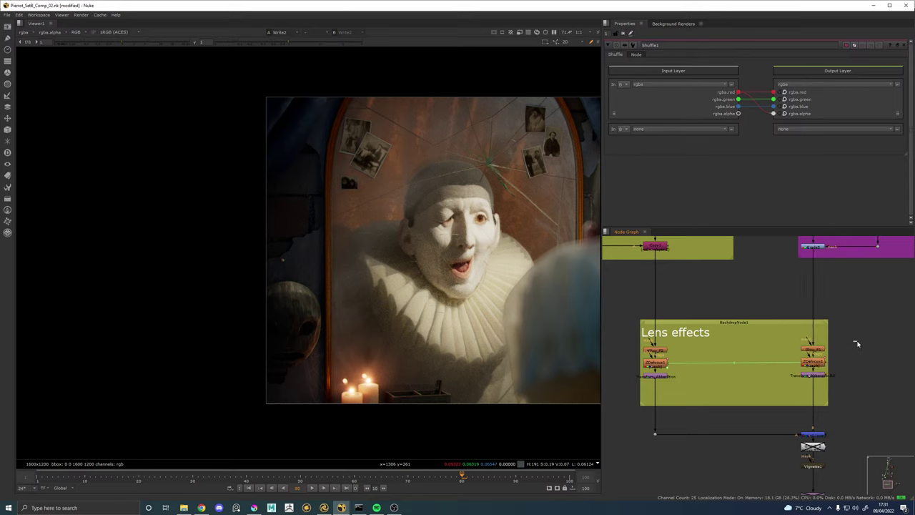
scroll(824, 441, "up", 4)
scroll(827, 439, "down", 3)
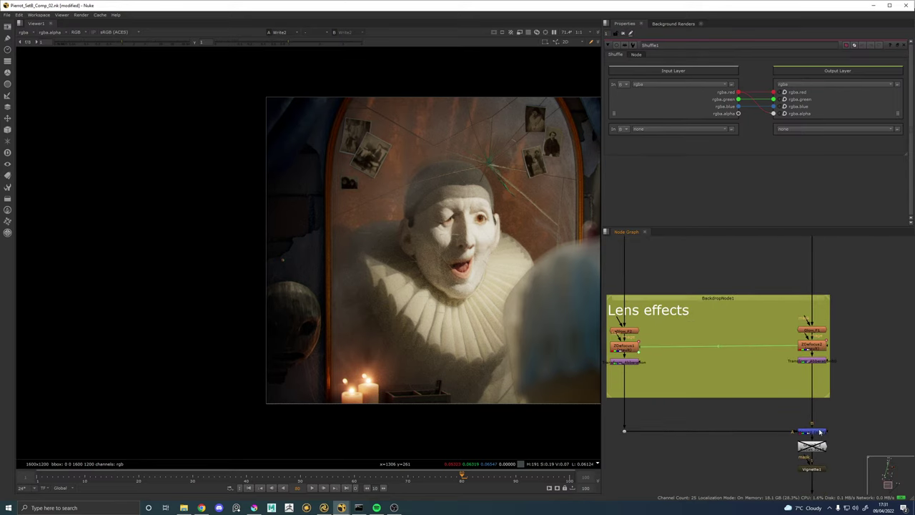
left_click(820, 432)
key("1")
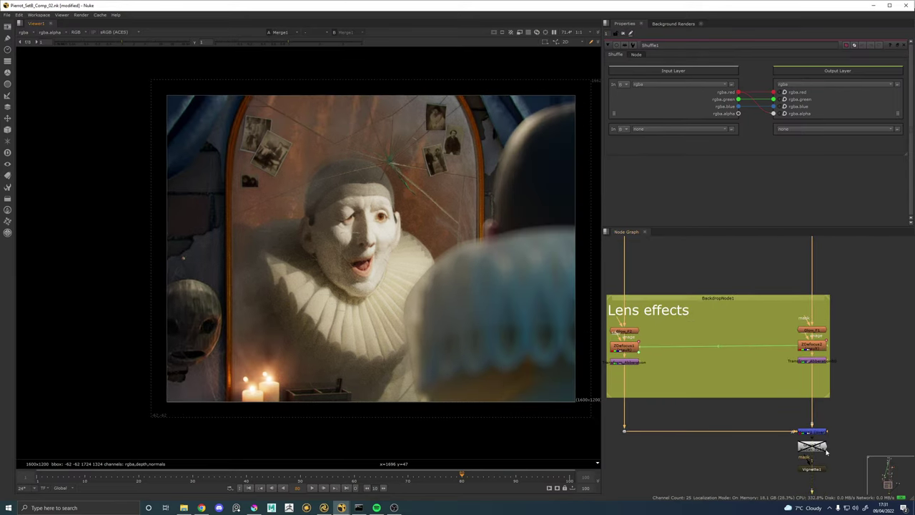
left_click(820, 468)
key("1")
left_click_drag(832, 430, 815, 339)
left_click(804, 435)
key("1")
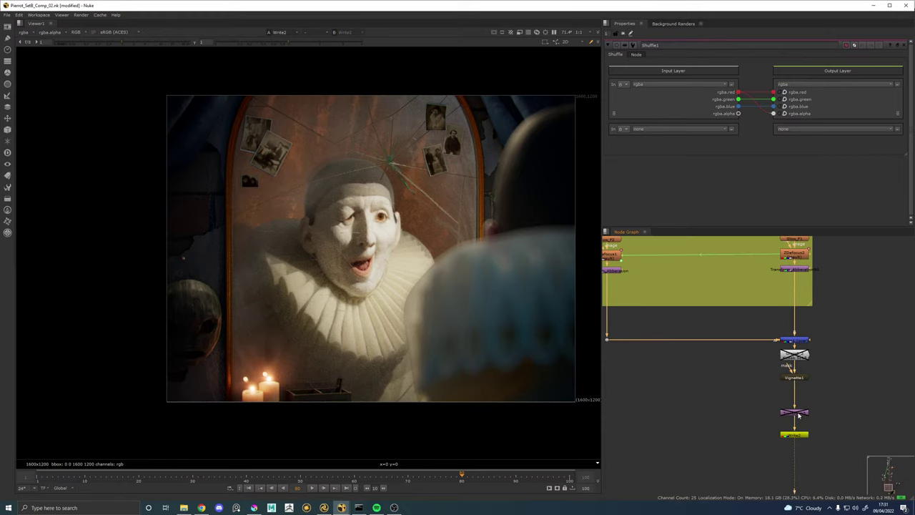
Enable the disabled mirroring node above Write2 and inspect the flipped composite around Pierrot's face.
key("d")
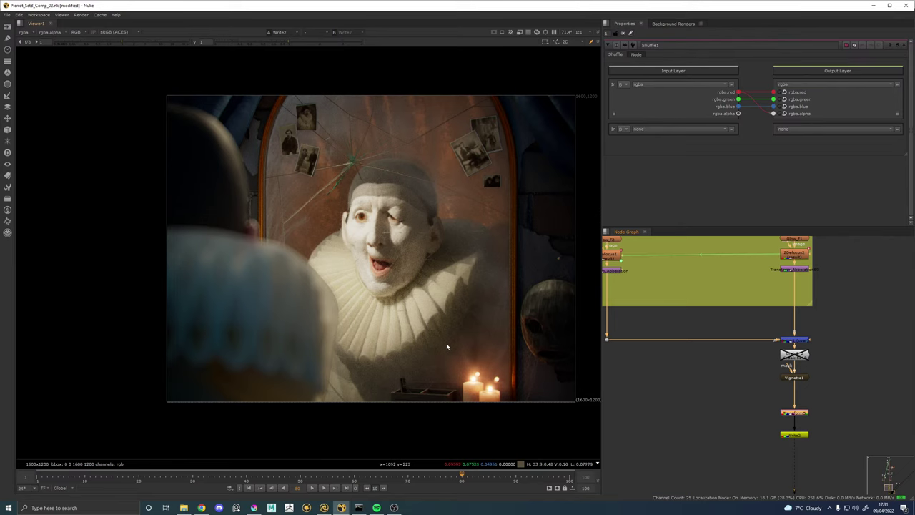
scroll(407, 248, "up", 2)
left_click_drag(380, 309, 358, 298)
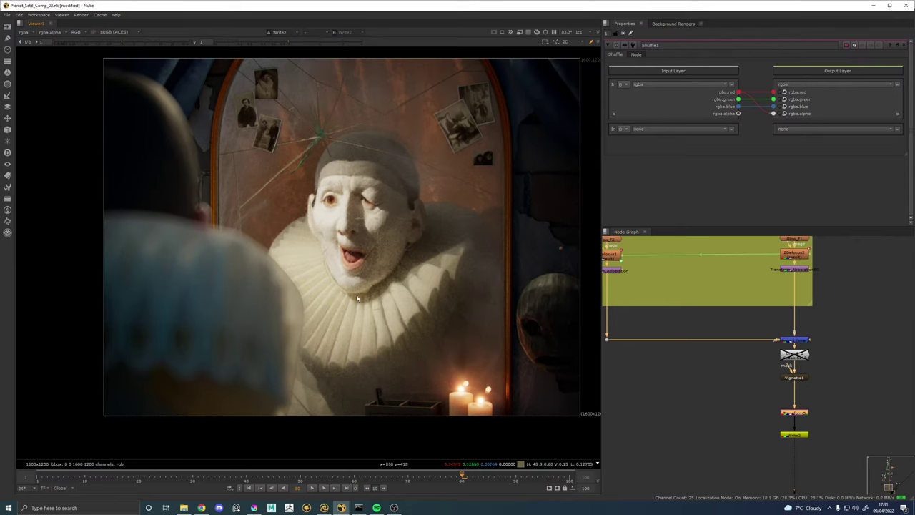
scroll(357, 298, "up", 3)
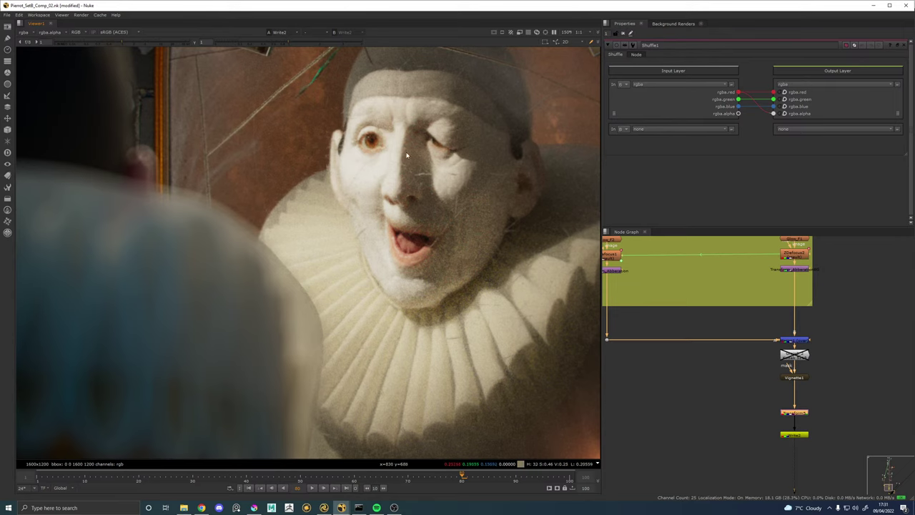
Compare the composite with the mirroring Transform above Write2 disabled and enabled, leaving it enabled.
scroll(397, 161, "down", 5)
scroll(396, 162, "up", 3)
left_click_drag(399, 145, 377, 187)
key("d")
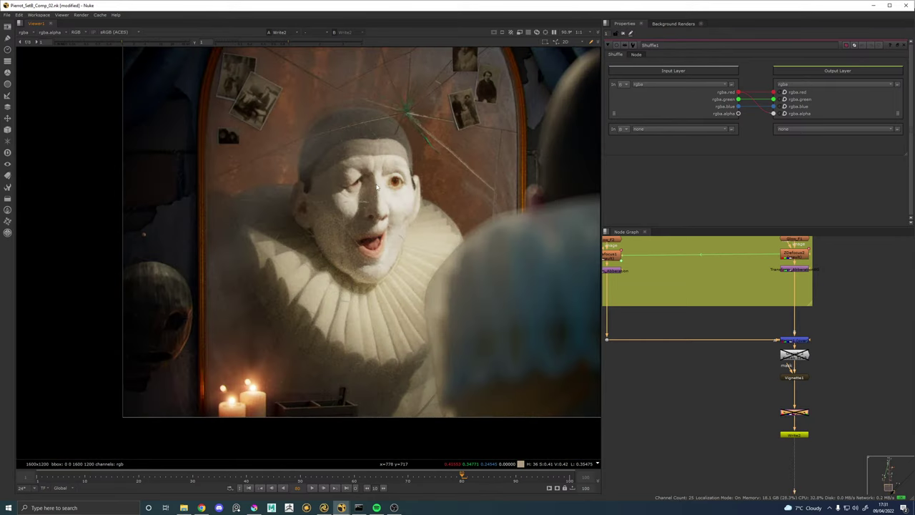
scroll(188, 374, "up", 3)
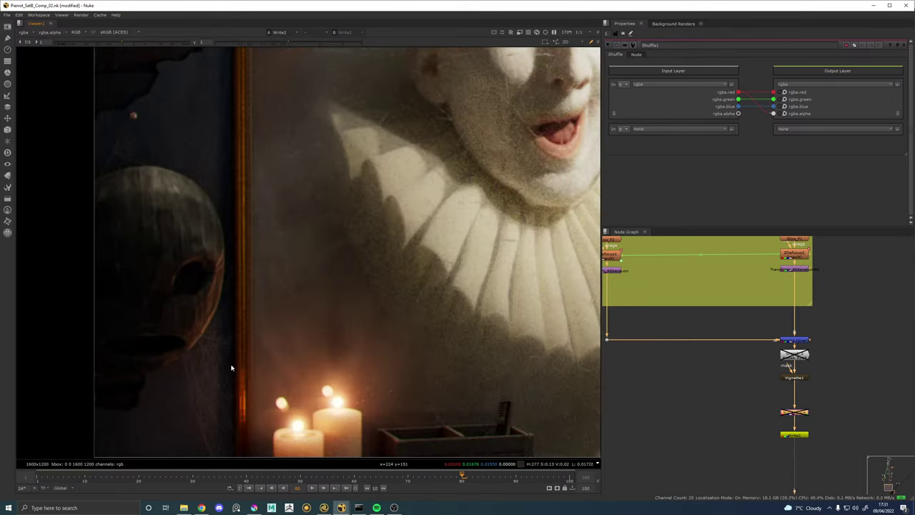
key("d")
scroll(360, 299, "down", 6)
scroll(369, 232, "up", 3)
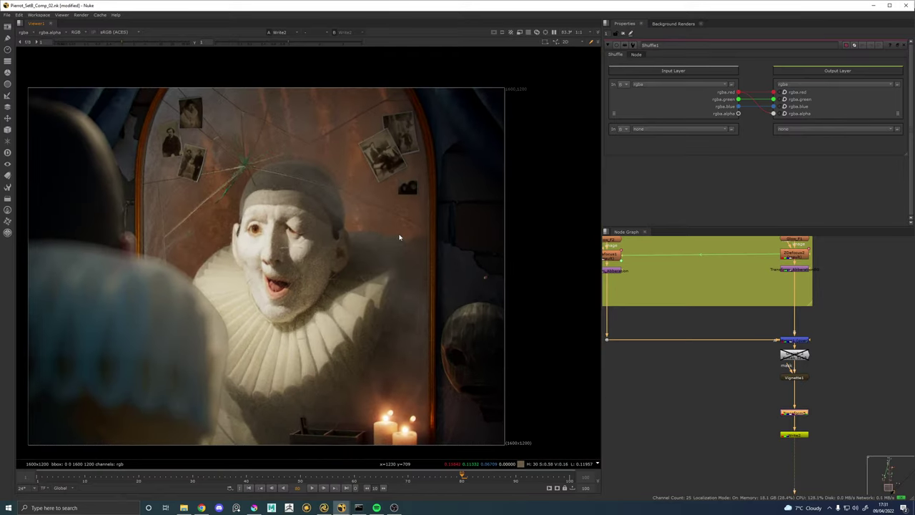
Inspect the candle flames in the mirrored frame and trace the node graph up through MirrorSoot to the mirror candle spots group.
scroll(301, 269, "up", 1)
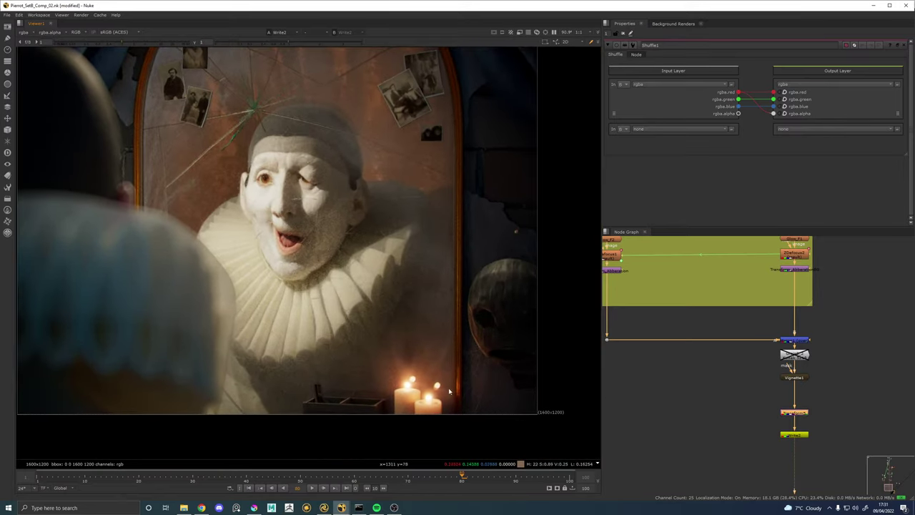
scroll(424, 379, "up", 6)
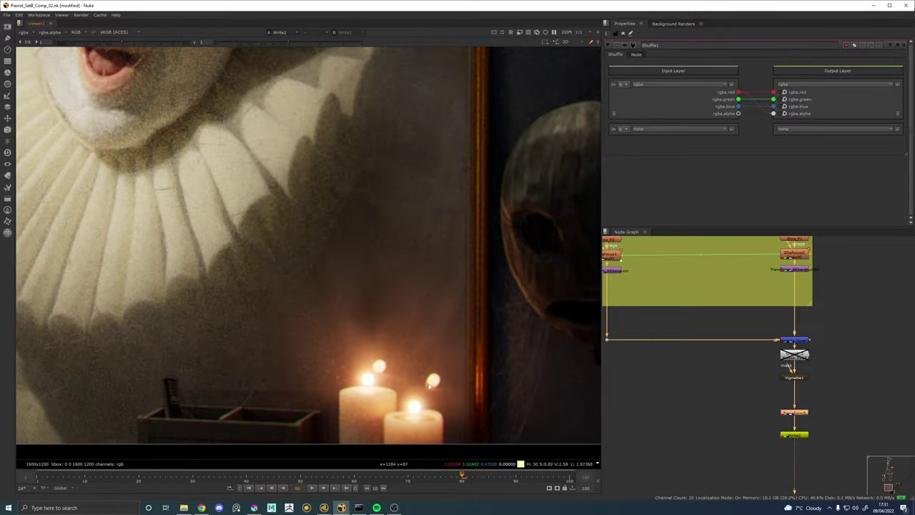
scroll(436, 384, "up", 4)
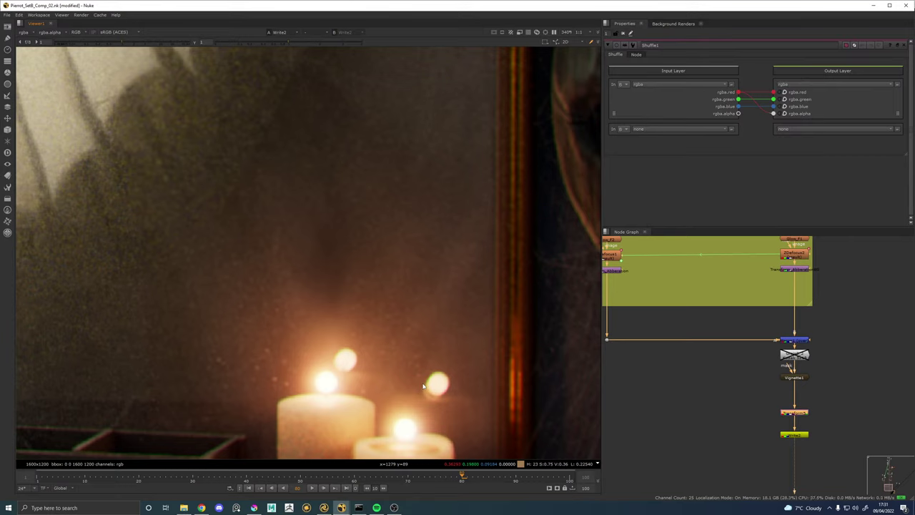
scroll(742, 336, "down", 5)
left_click_drag(767, 280, 754, 338)
scroll(750, 355, "up", 4)
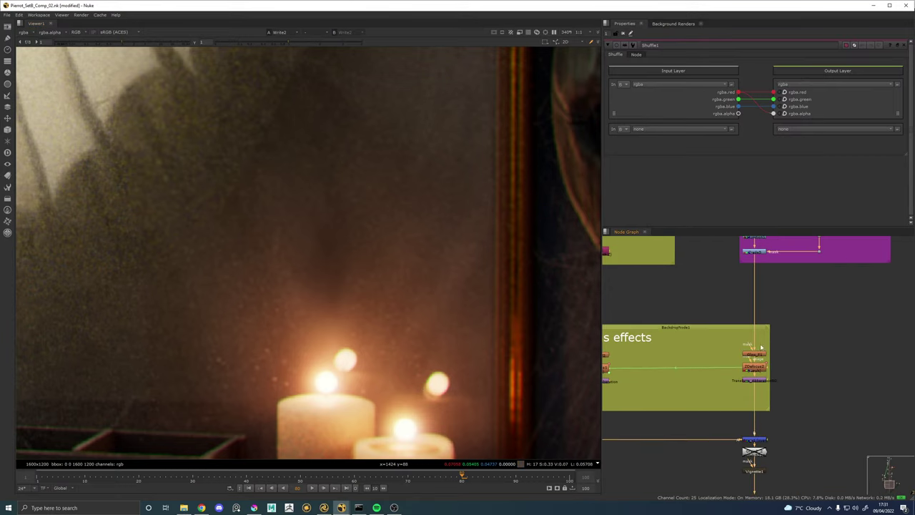
left_click_drag(778, 296, 770, 433)
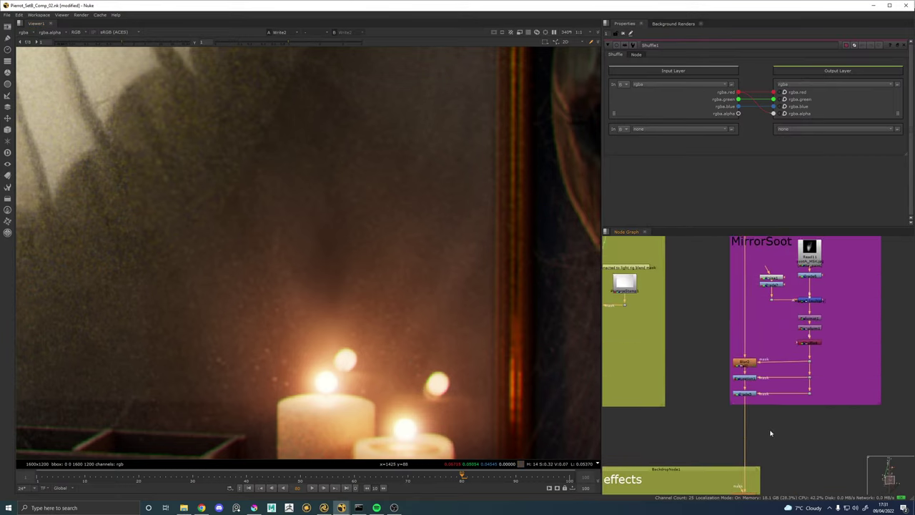
left_click_drag(764, 382, 749, 301)
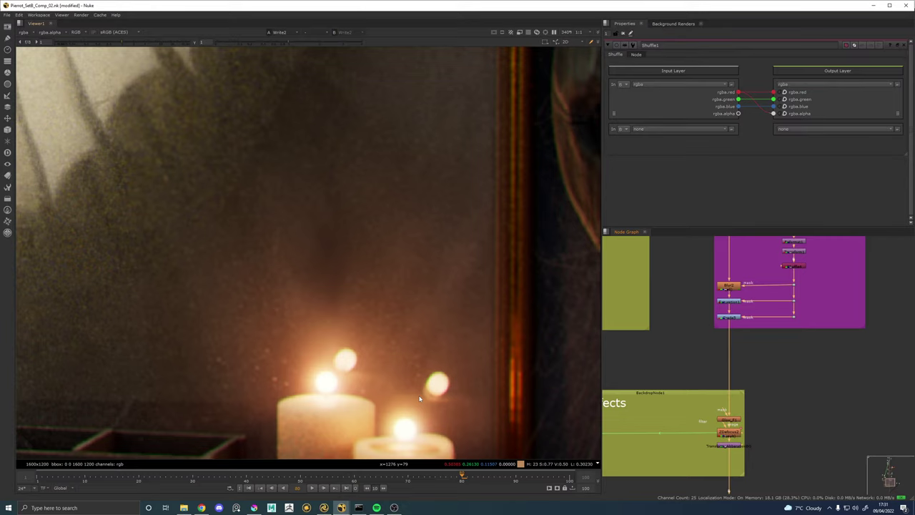
left_click_drag(745, 278, 750, 493)
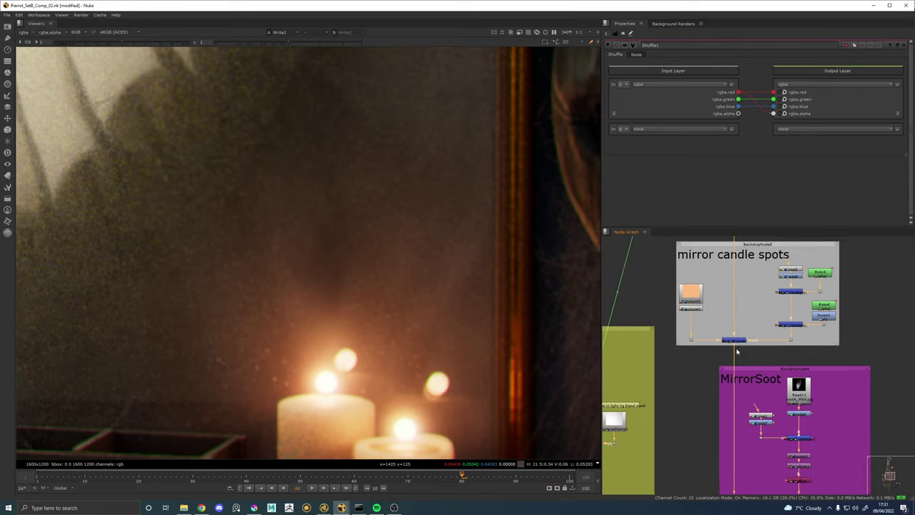
left_click_drag(740, 333, 730, 458)
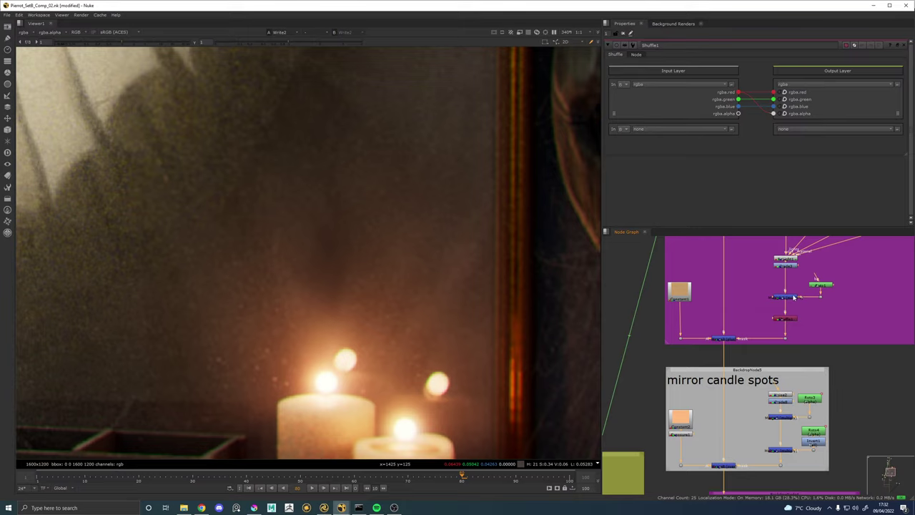
Compare the mask outputs of Grade3 and Multiply1 above the mirror candle spots group and open Multiply1's properties.
key("1")
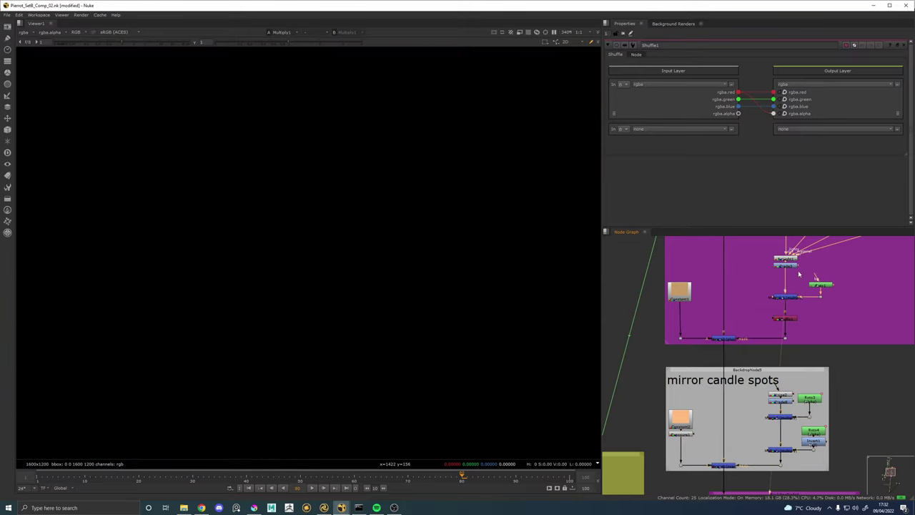
left_click(786, 265)
key("1")
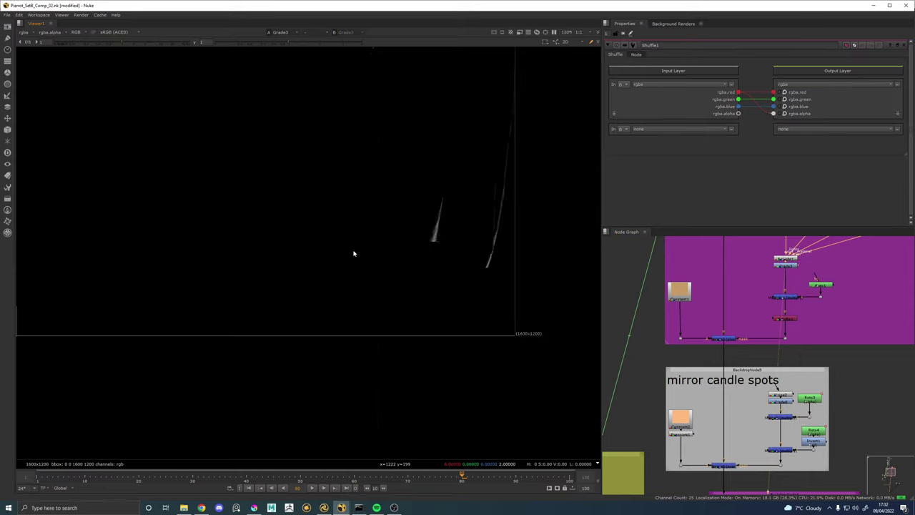
left_click_drag(418, 237, 599, 357)
left_click_drag(212, 282, 462, 197)
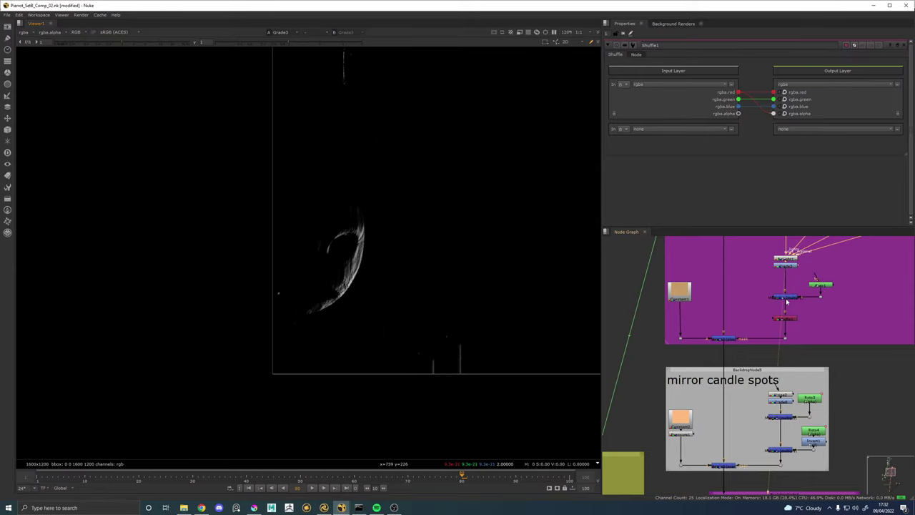
left_click(786, 299)
key("1")
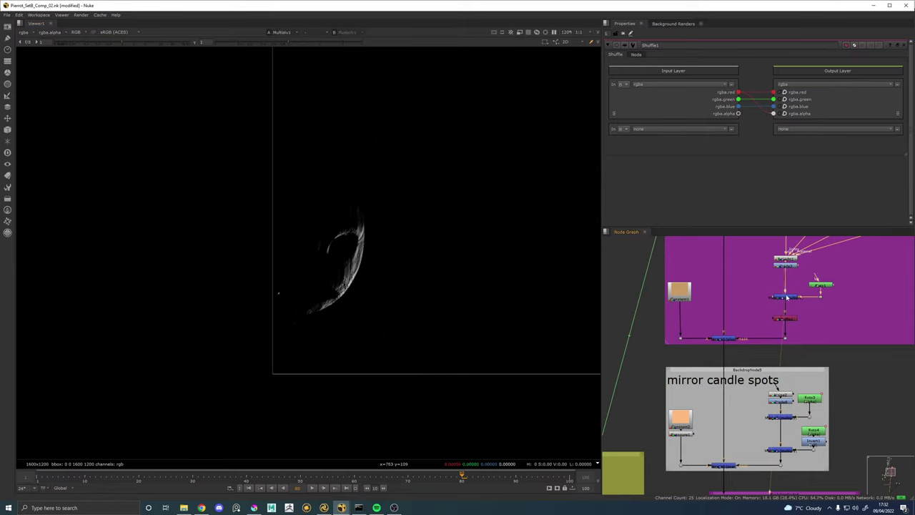
double_click(786, 298)
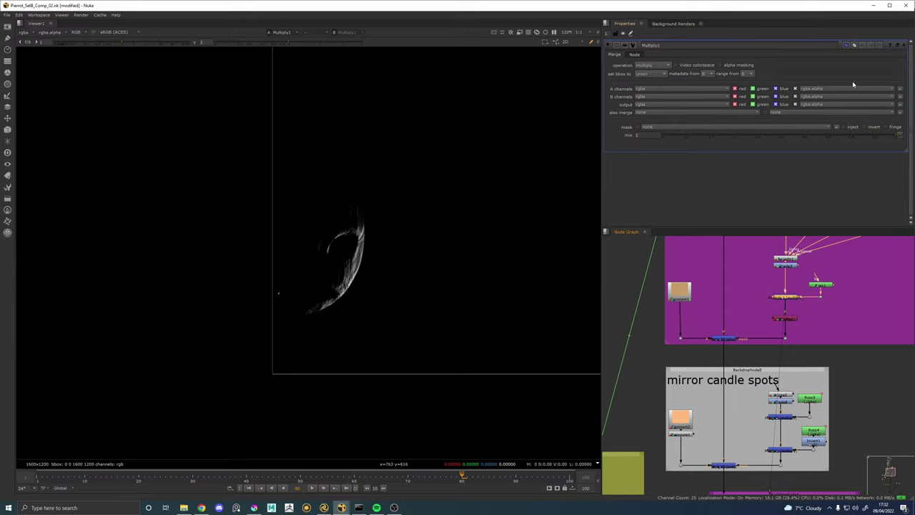
View the final composite from Write2 with the whole frame in view.
scroll(749, 402, "down", 5)
left_click_drag(793, 436, 786, 349)
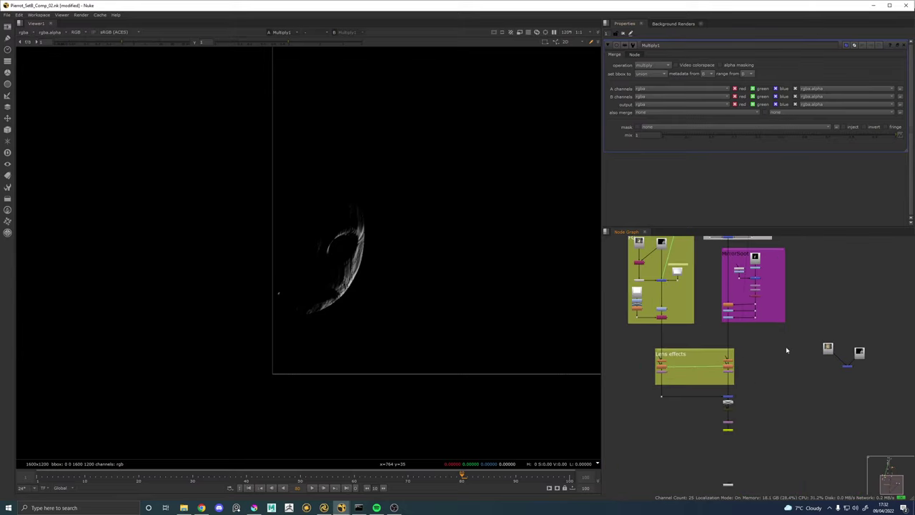
scroll(735, 432, "up", 3)
scroll(734, 434, "up", 1)
left_click(719, 432)
key("1")
scroll(477, 299, "down", 15)
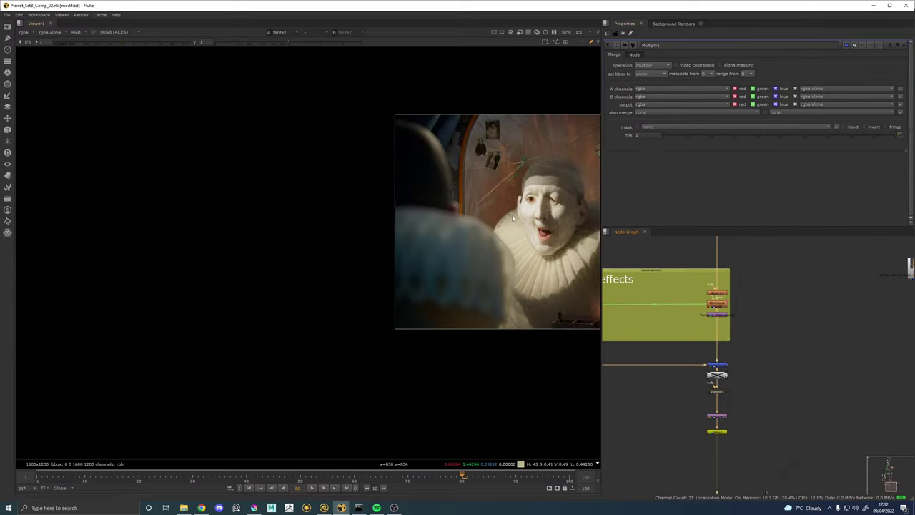
scroll(529, 218, "up", 2)
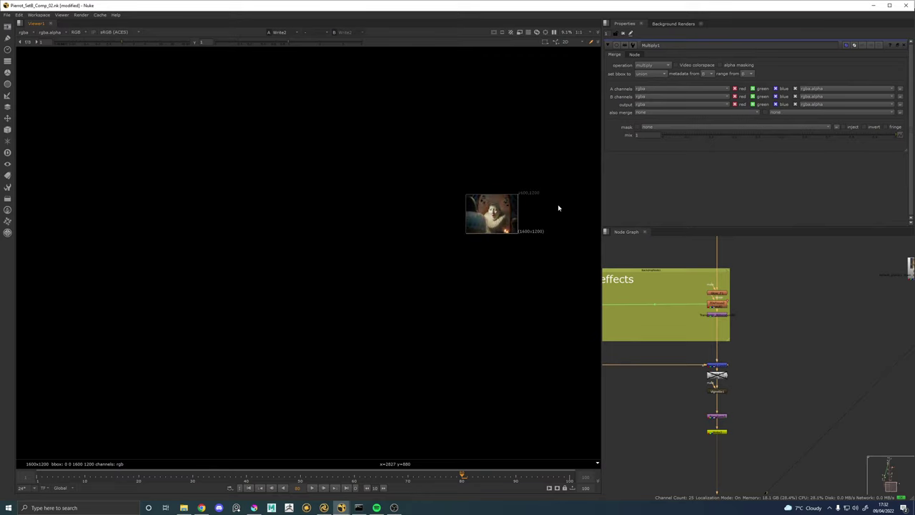
scroll(540, 215, "up", 4)
scroll(486, 236, "up", 1)
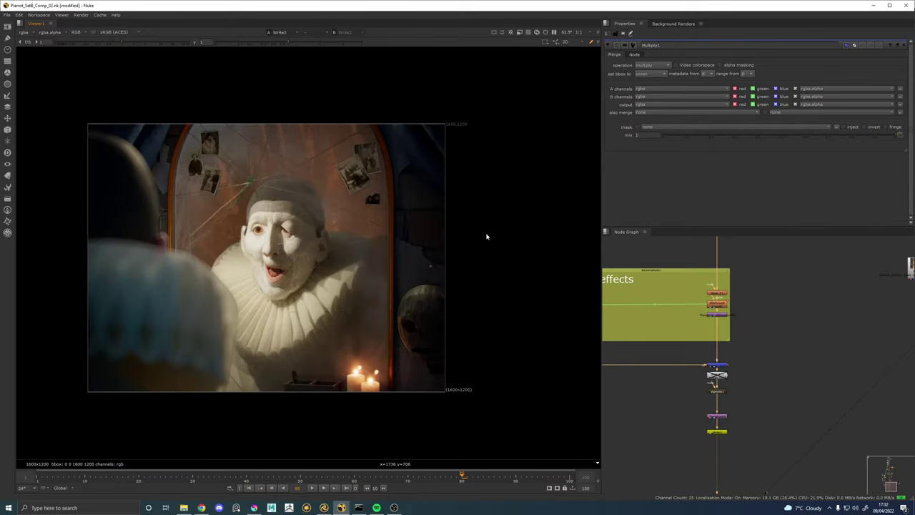
Lower the lightness of Vignette1 to 0.12 and check the darkened frame edges.
double_click(716, 391)
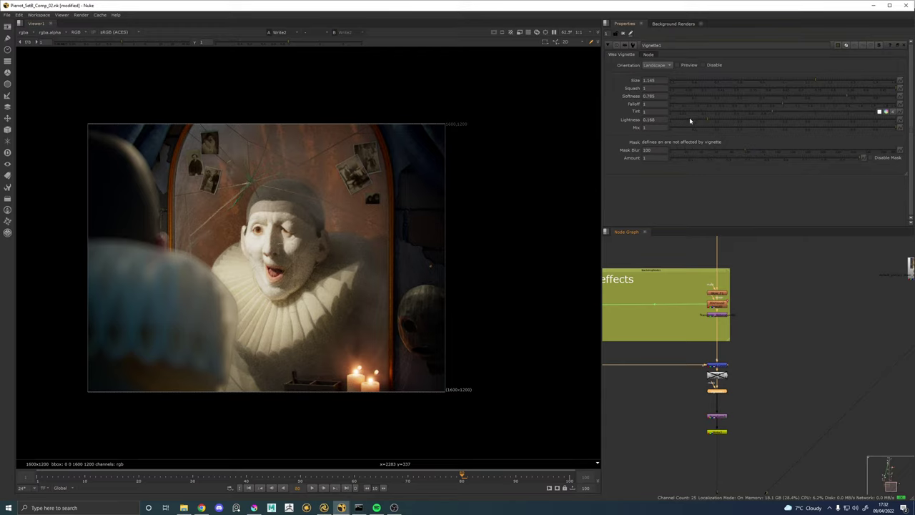
mouse_move(704, 120)
left_mouse_down()
mouse_move(686, 120)
mouse_move(696, 118)
left_mouse_up()
scroll(270, 239, "up", 2)
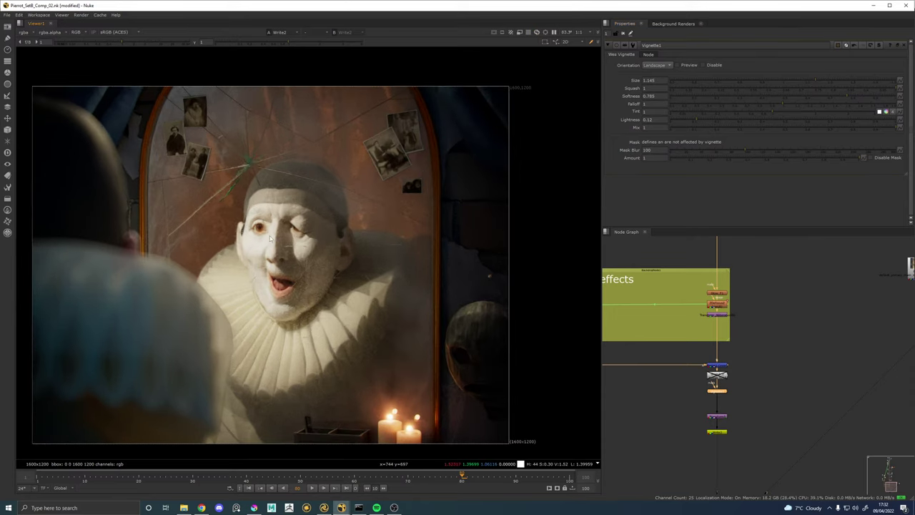
left_click_drag(270, 243, 334, 231)
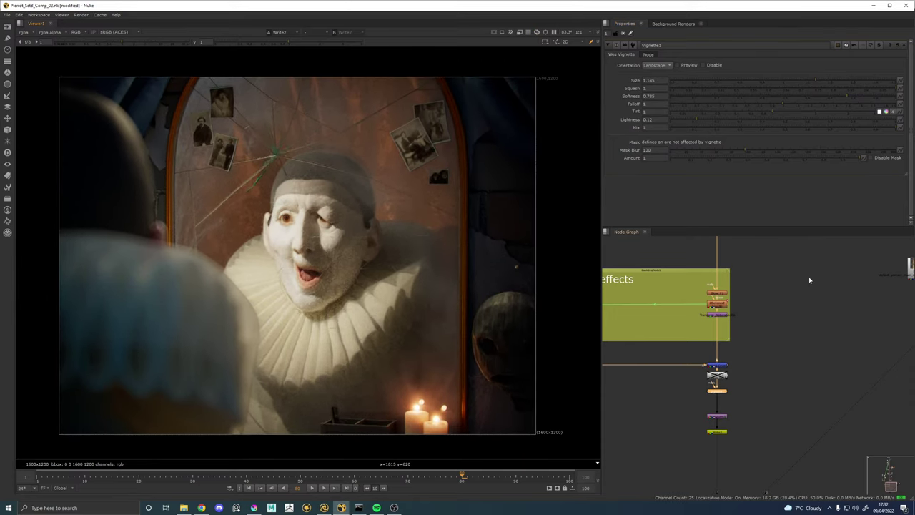
Try a size of 20 on ZDefocus2 in the Lens effects group and examine the blur on the foreground figure.
left_click_drag(738, 282, 766, 333)
double_click(746, 356)
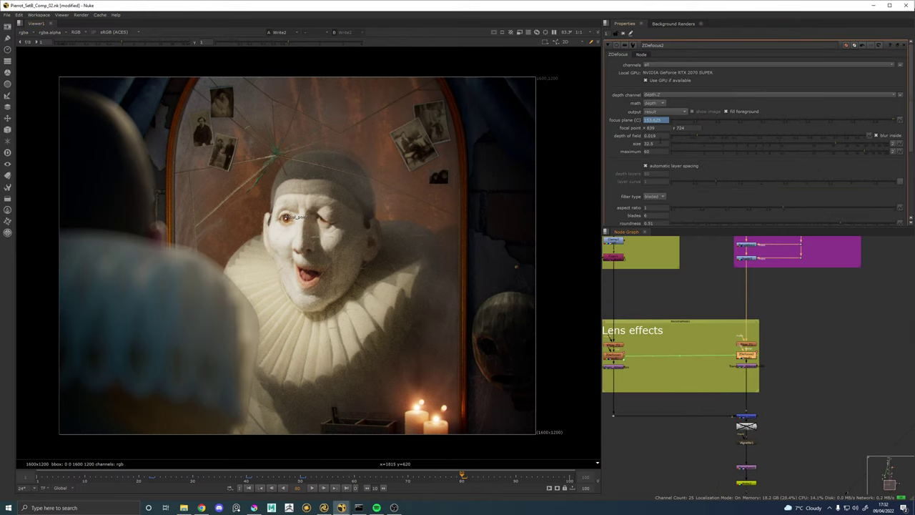
left_click(658, 144)
left_click_drag(656, 144, 633, 147)
type("20")
key("Return")
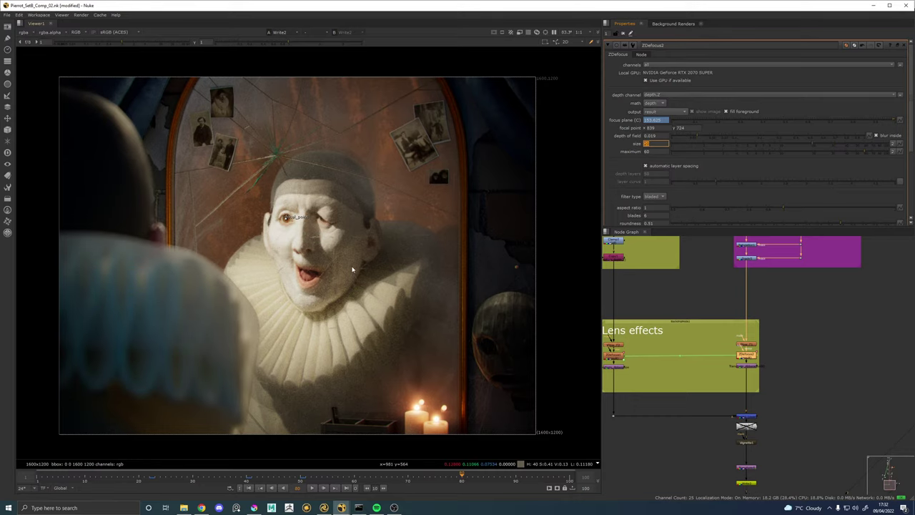
scroll(222, 290, "up", 5)
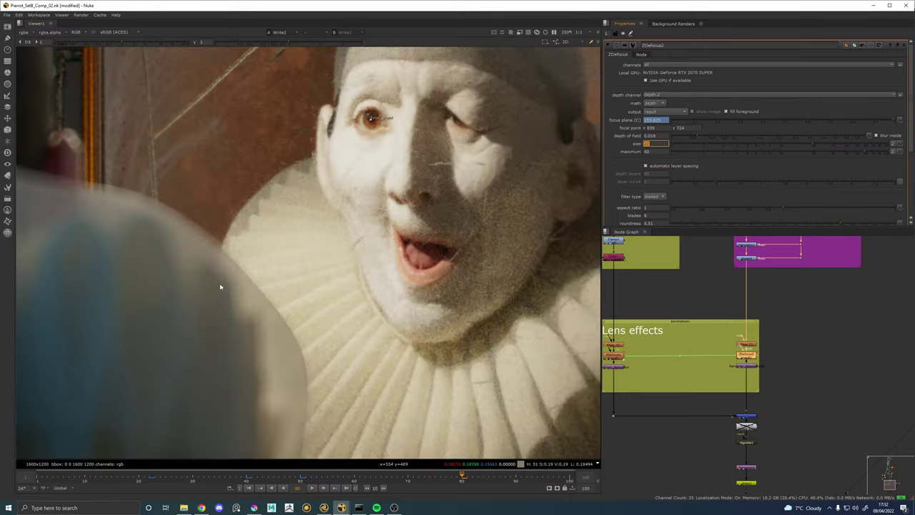
left_click_drag(184, 222, 347, 399)
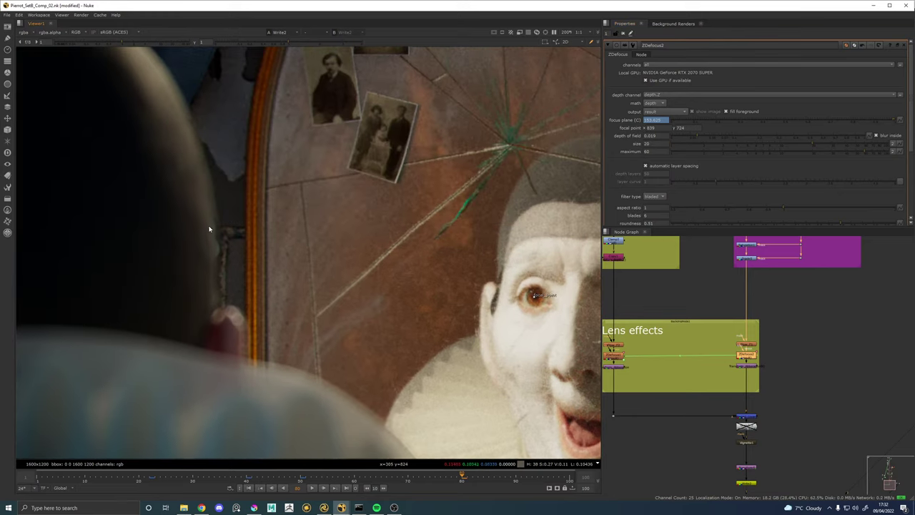
scroll(336, 326, "down", 4)
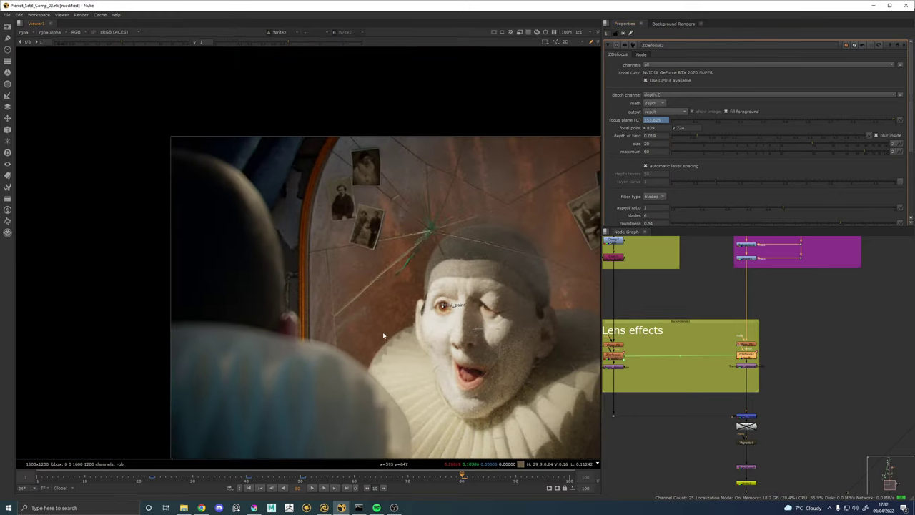
Set the size of ZDefocus2 to 30 and its maximum to 40.
left_click_drag(383, 335, 303, 257)
double_click(647, 143)
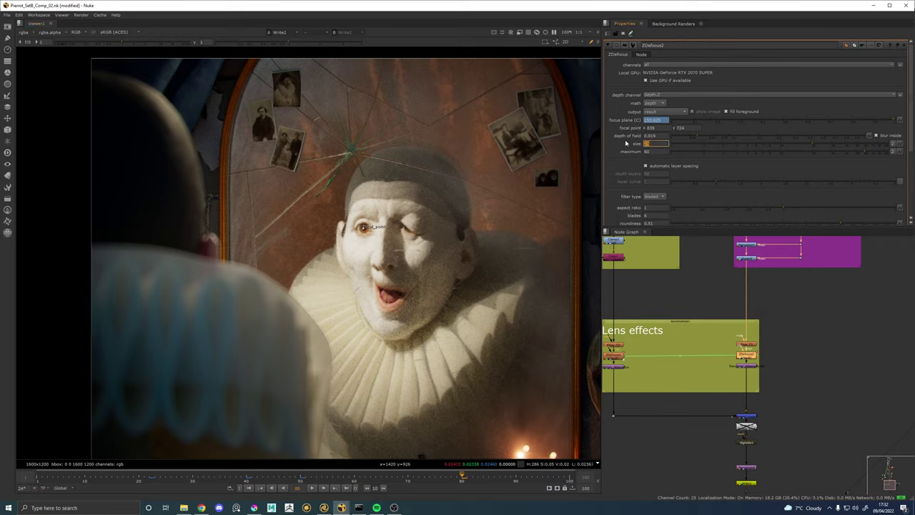
type("30")
key("Return")
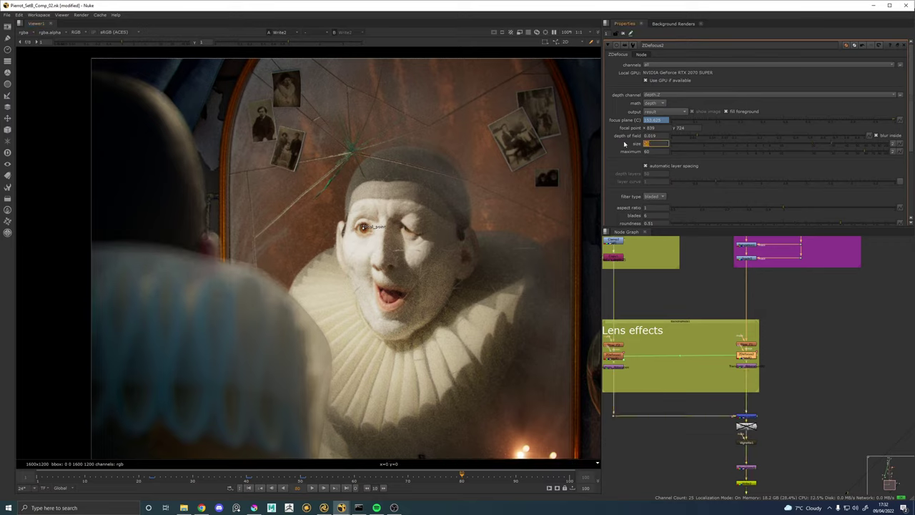
type("30")
key("Tab")
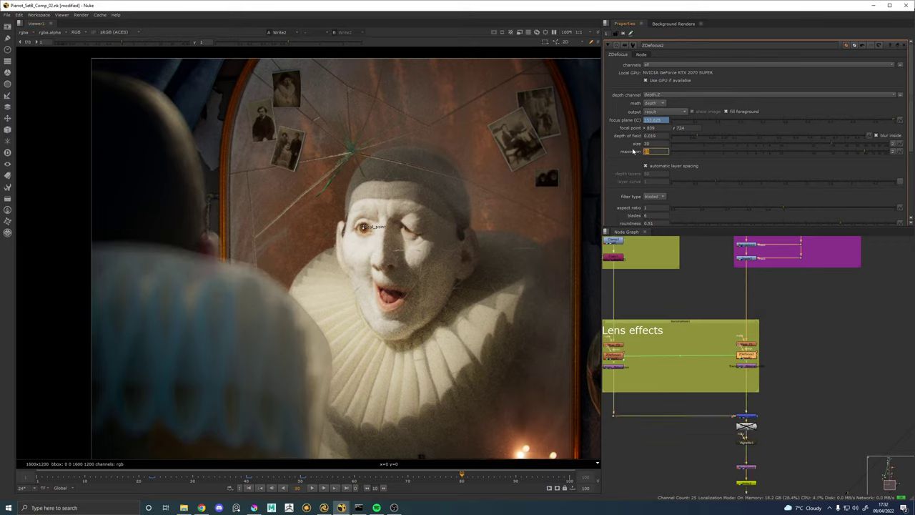
type("40")
key("Return")
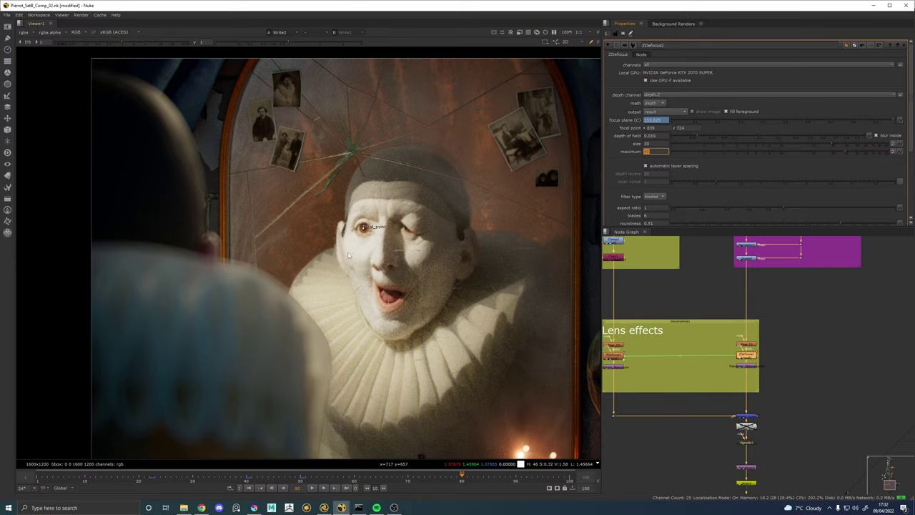
Review the defocused full frame, open the mirroring Transform above Write2 and disable it.
scroll(351, 250, "down", 3)
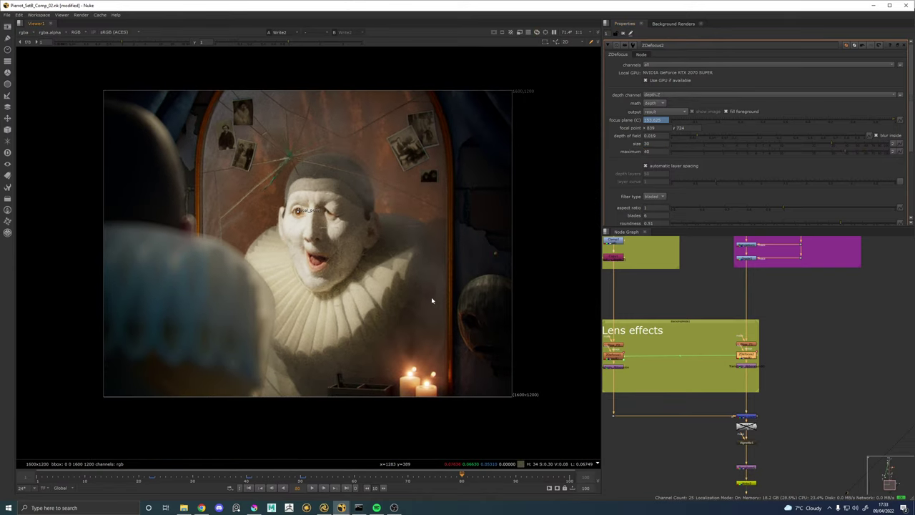
scroll(364, 244, "up", 2)
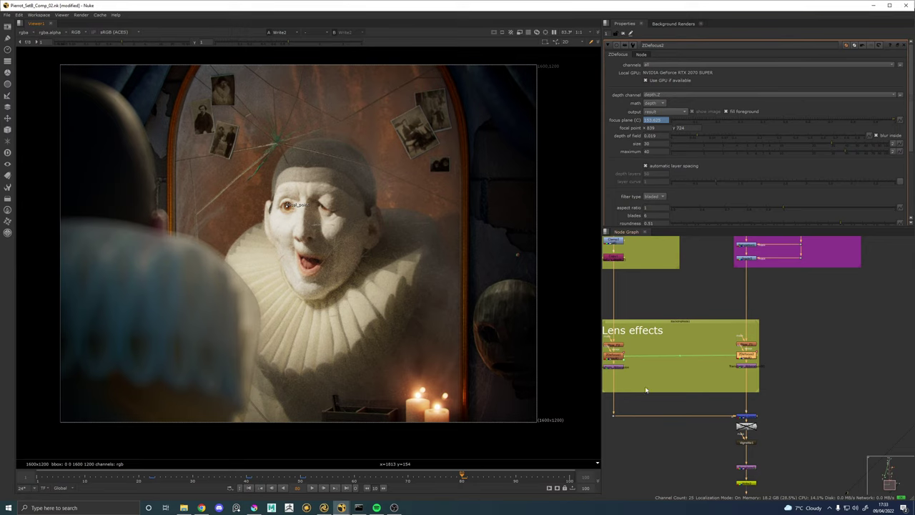
double_click(746, 468)
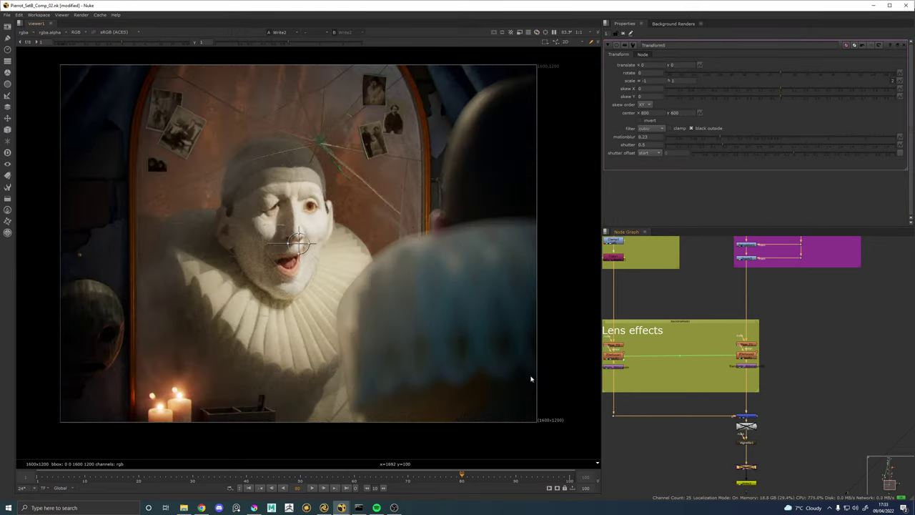
Open the Write2 settings and examine the unmirrored full frame.
double_click(747, 484)
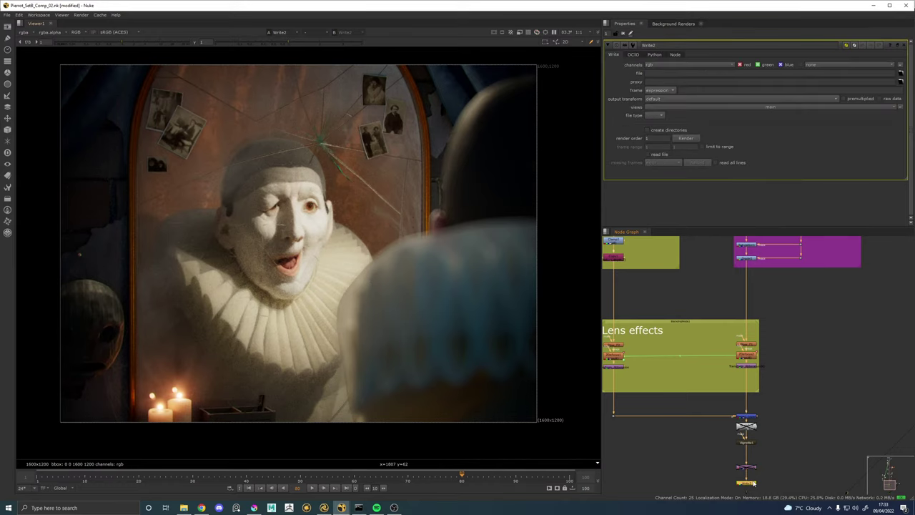
left_click_drag(341, 239, 338, 256)
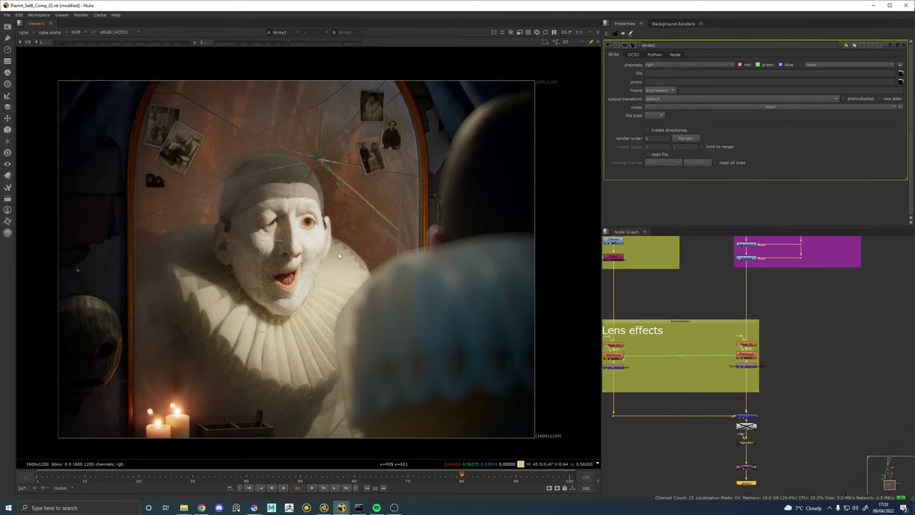
scroll(339, 255, "down", 2)
scroll(347, 260, "up", 3)
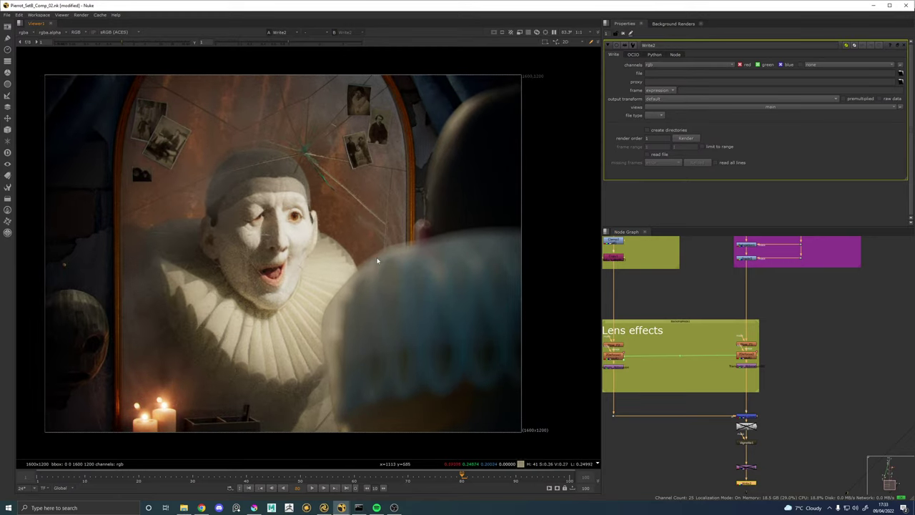
Shift the mirror candle spots and MirrorSoot groups slightly down the node graph, closer to the Lens effects group.
scroll(731, 333, "down", 4)
left_click_drag(748, 239, 749, 371)
scroll(767, 359, "down", 1)
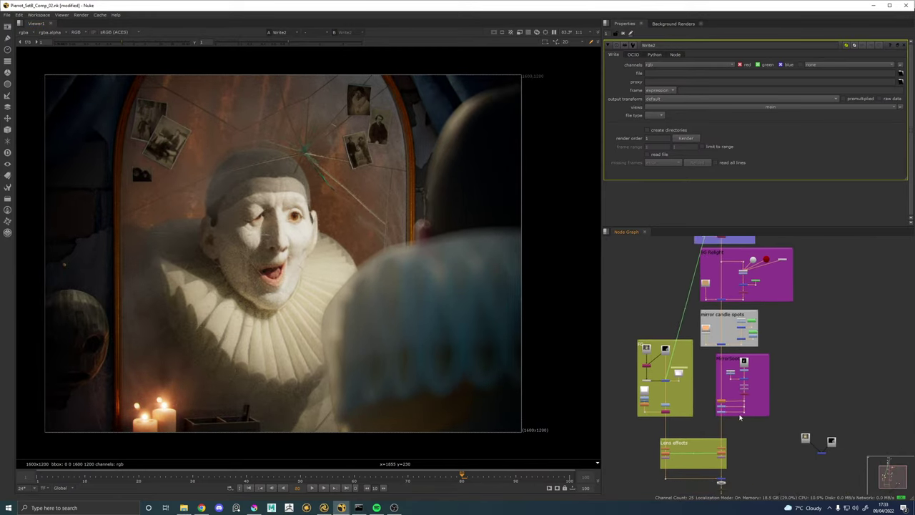
left_click_drag(780, 427, 709, 329)
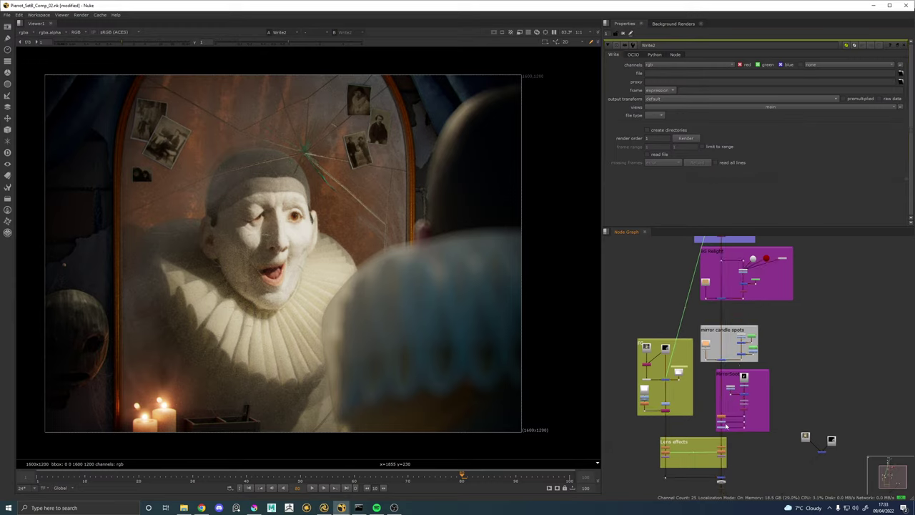
left_click_drag(726, 426, 729, 368)
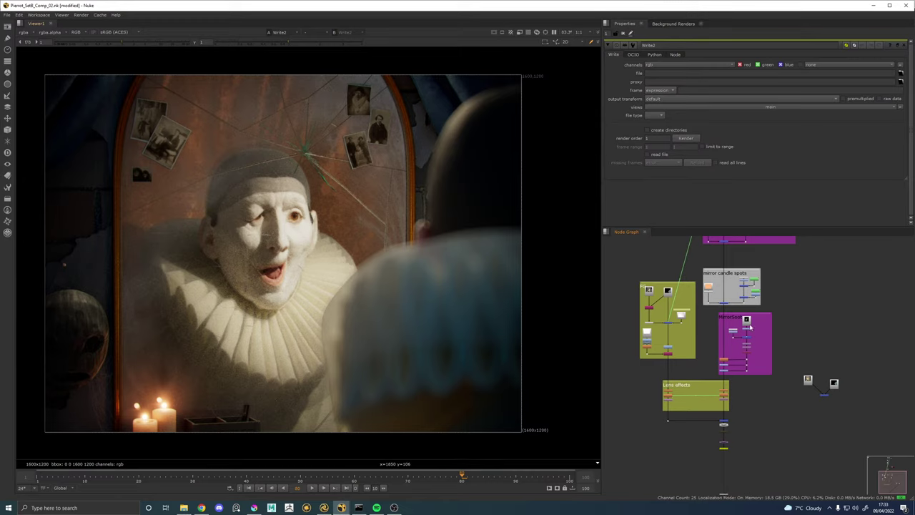
Open Multiply1 in the BG Relight group, check its available operations and view its output.
left_click_drag(755, 308, 727, 446)
scroll(707, 353, "up", 6)
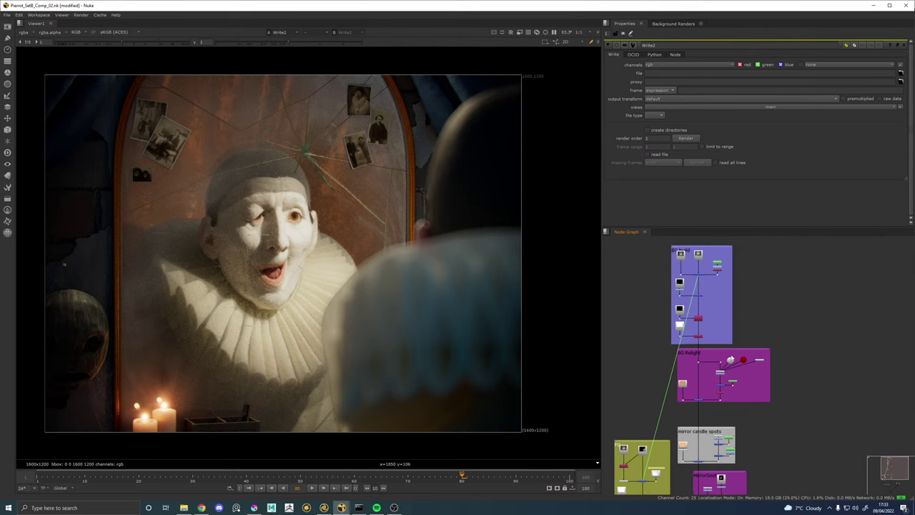
double_click(721, 371)
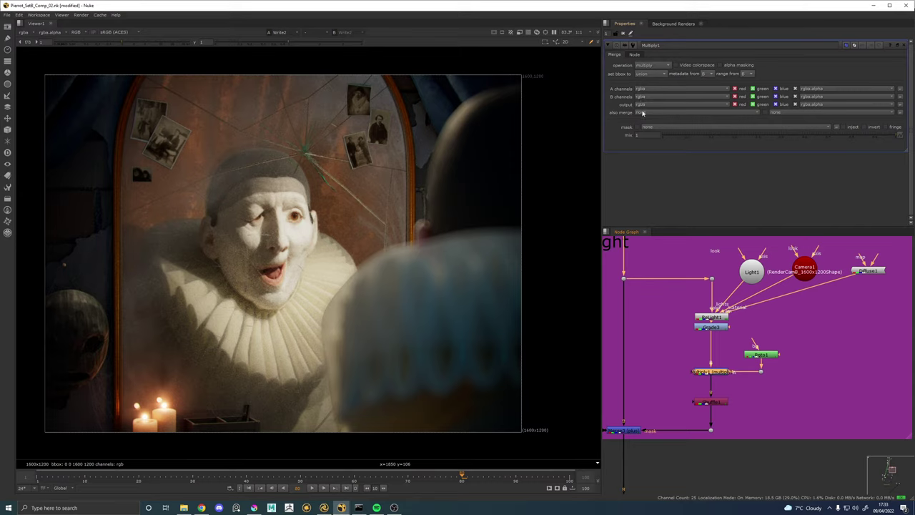
left_click(642, 65)
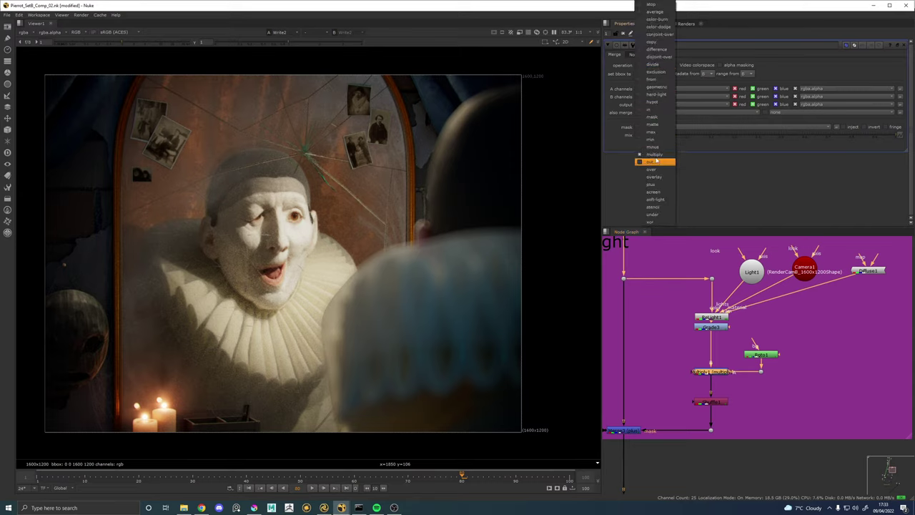
left_click(769, 291)
left_click(693, 373)
key("1")
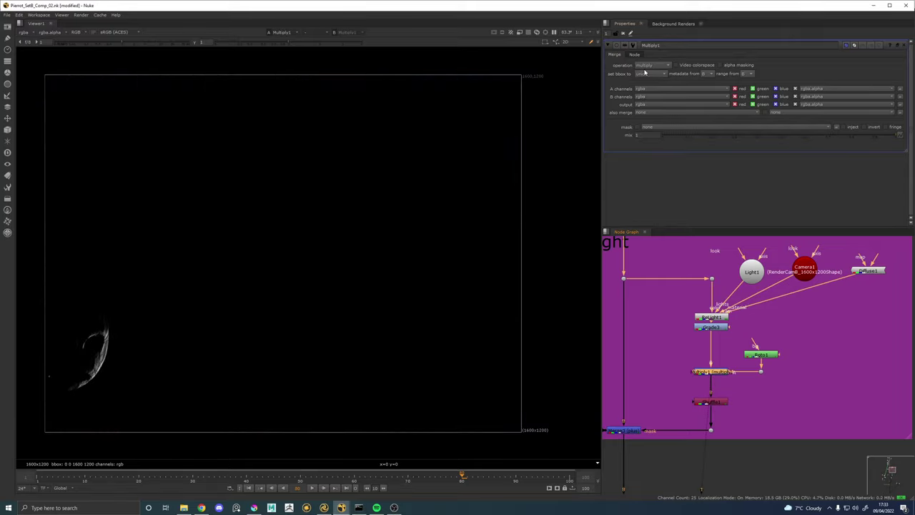
Try the max operation on Multiply1, and return it to multiply.
left_click(652, 65)
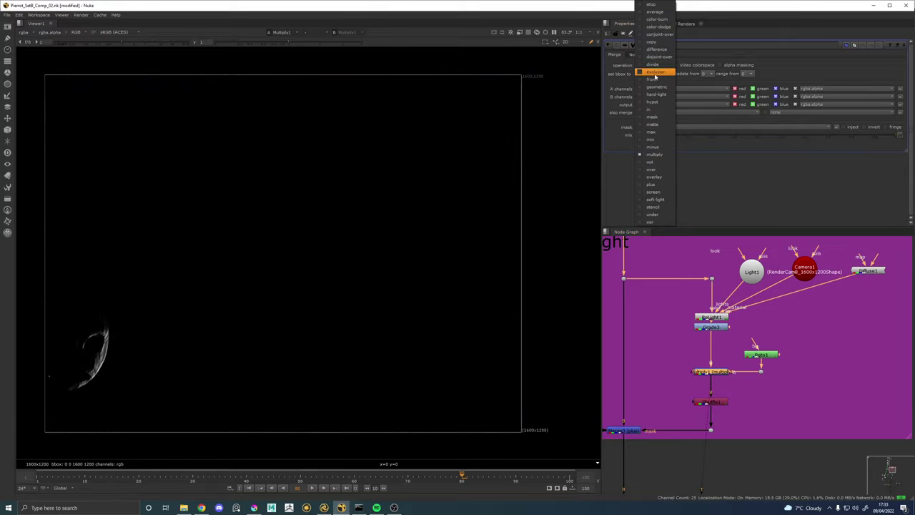
left_click(656, 136)
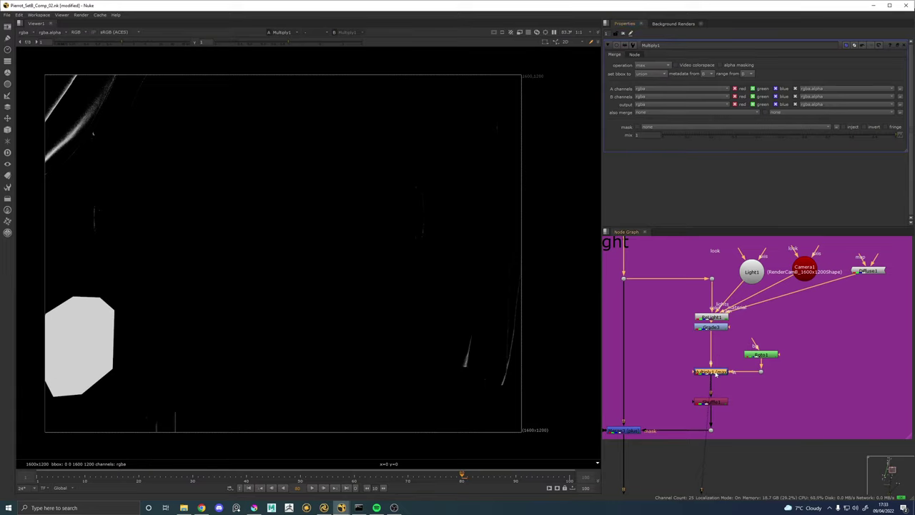
left_click(653, 65)
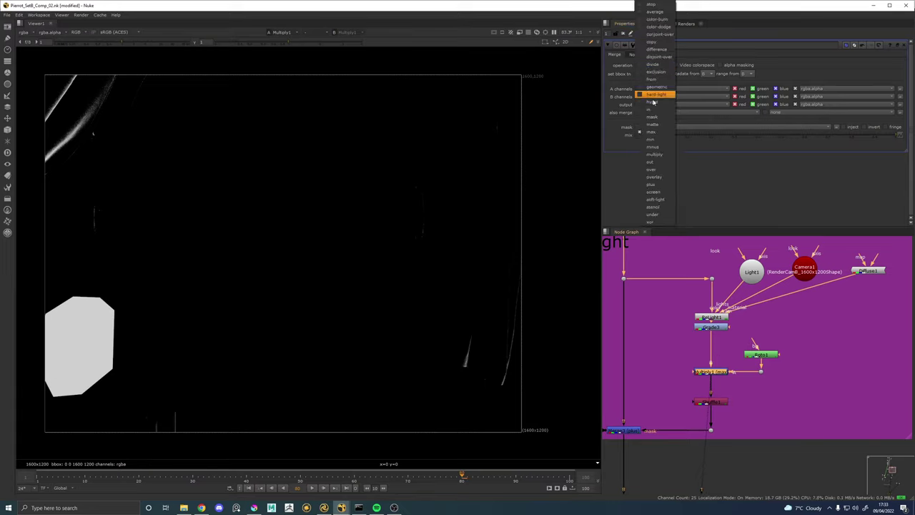
left_click(659, 156)
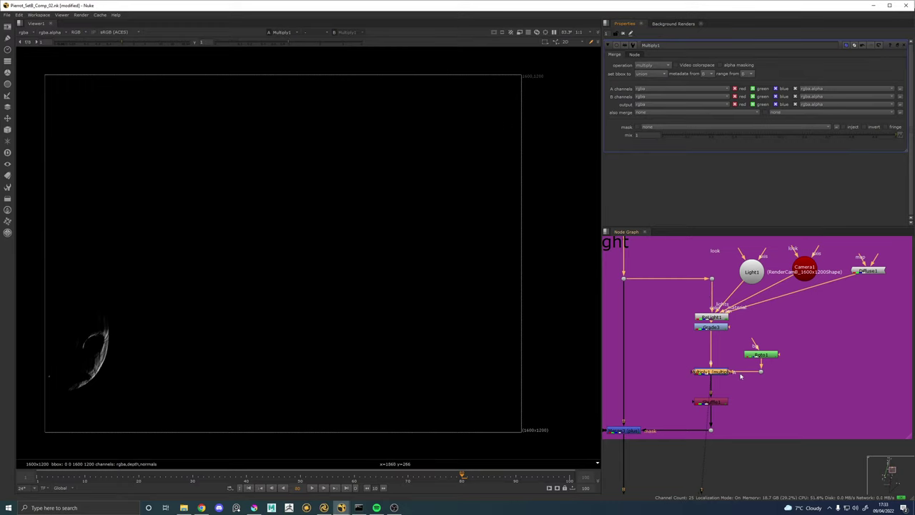
Set the output channels of Roto1 in the BG Relight group to alpha.
scroll(770, 349, "down", 1)
double_click(762, 353)
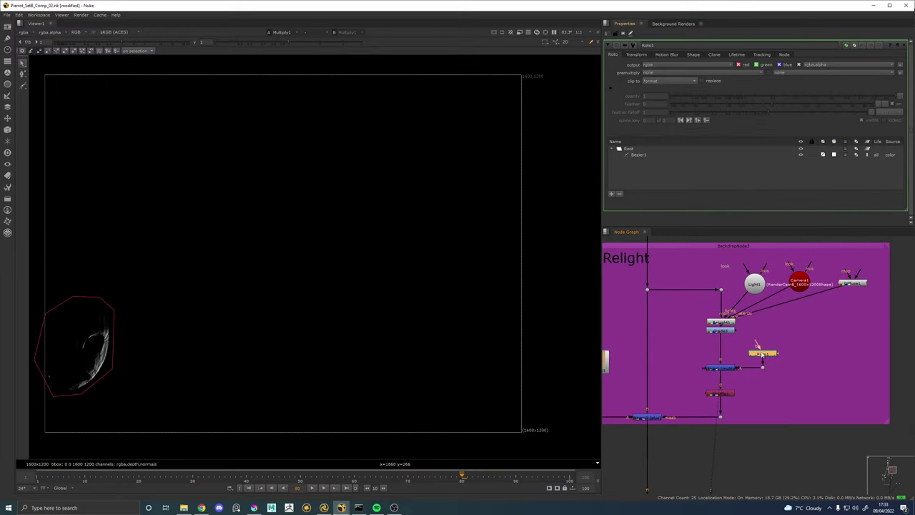
left_click(654, 73)
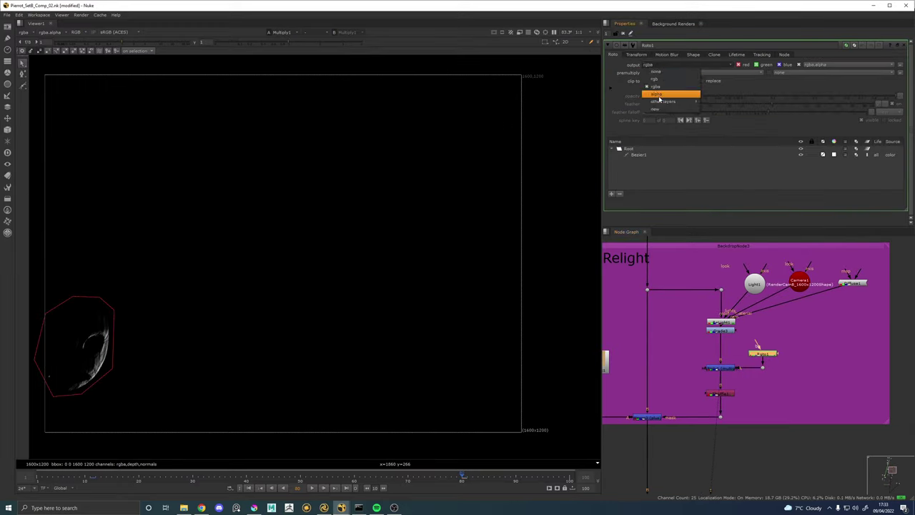
left_click(656, 94)
Change the merge operation of Multiply1 to mask.
left_click(729, 369)
double_click(729, 369)
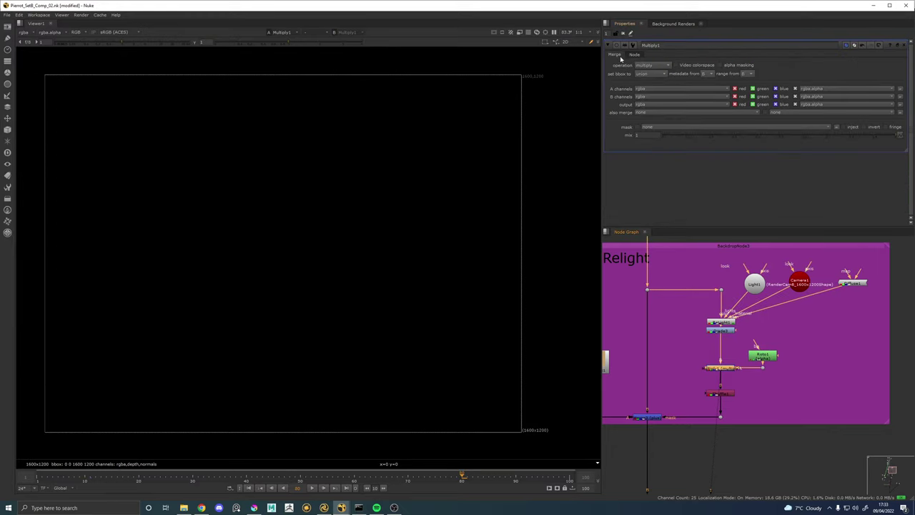
left_click(654, 65)
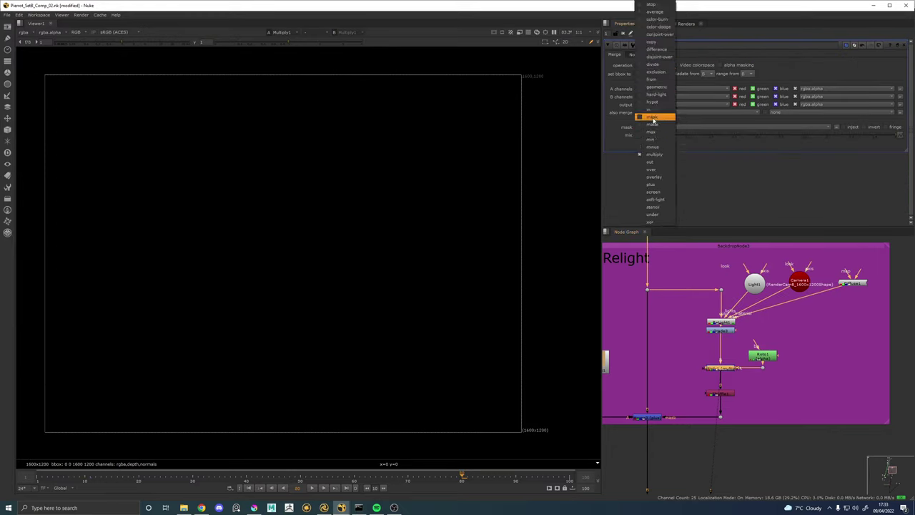
left_click(651, 117)
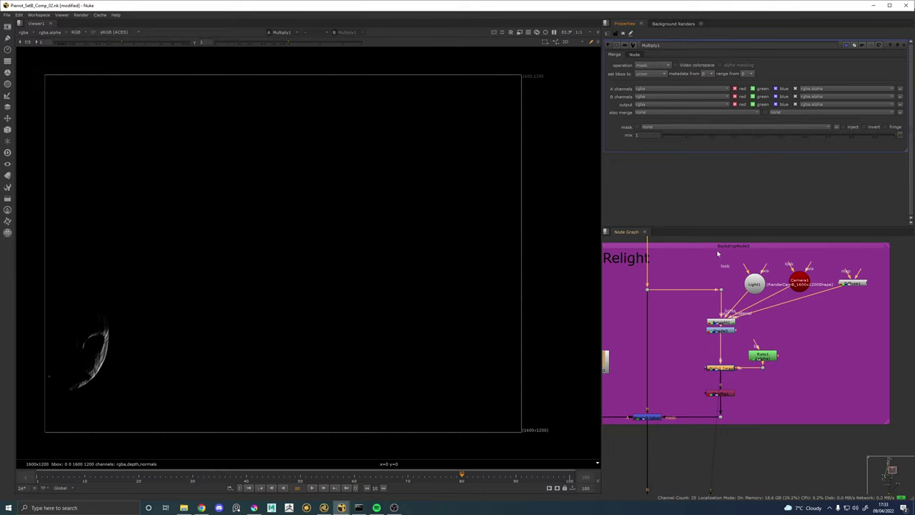
Move Roto1 and its connection dot closer to Multiply1, and inspect the connected relight nodes.
left_click_drag(767, 358, 758, 355)
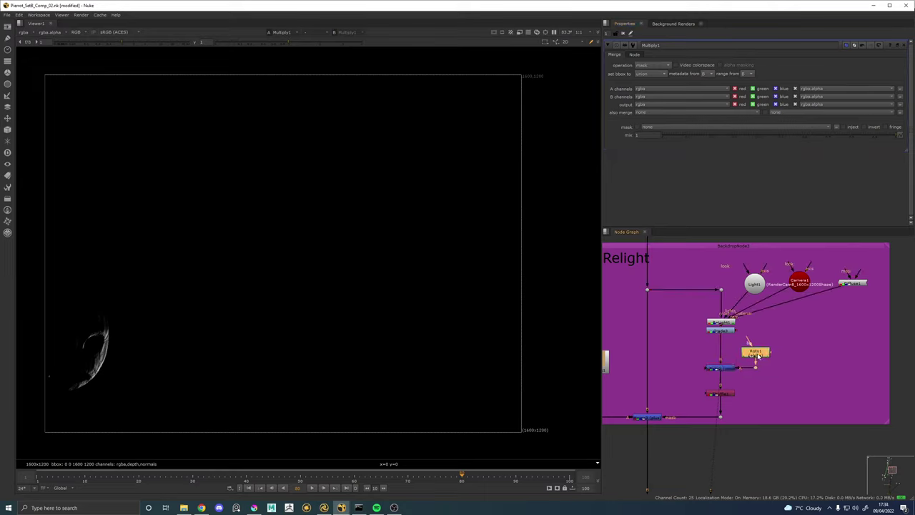
left_click(735, 368)
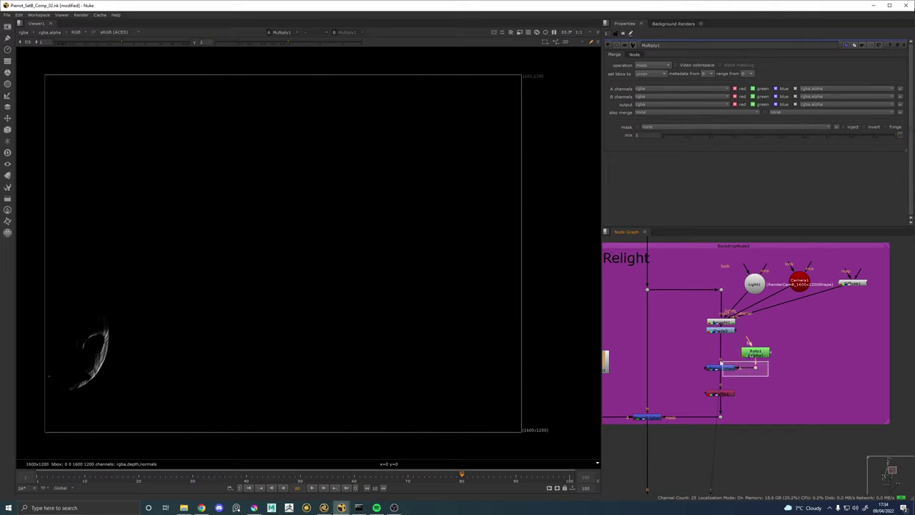
scroll(729, 373, "up", 4)
left_click_drag(724, 382, 724, 386)
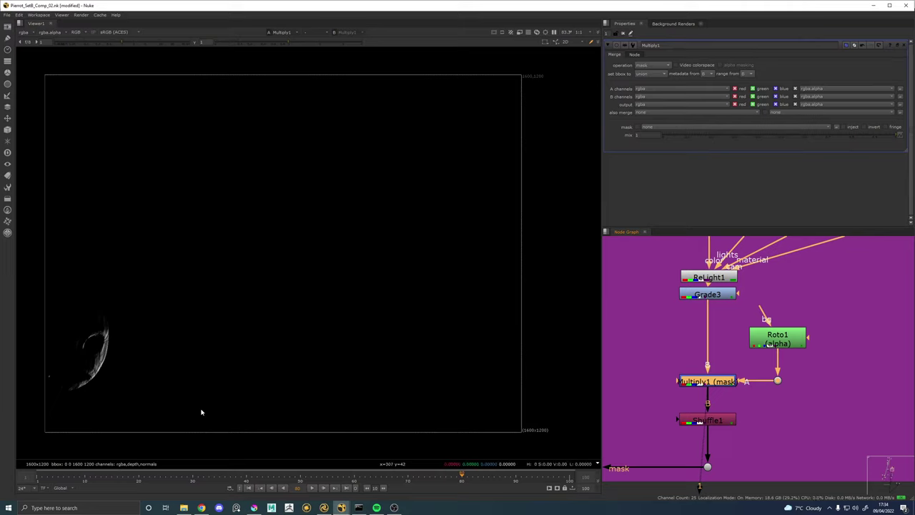
Open ZDefocus2 in the Lens effects group and view its output.
scroll(636, 335, "down", 5)
left_click_drag(654, 441, 733, 258)
left_click_drag(721, 390, 706, 306)
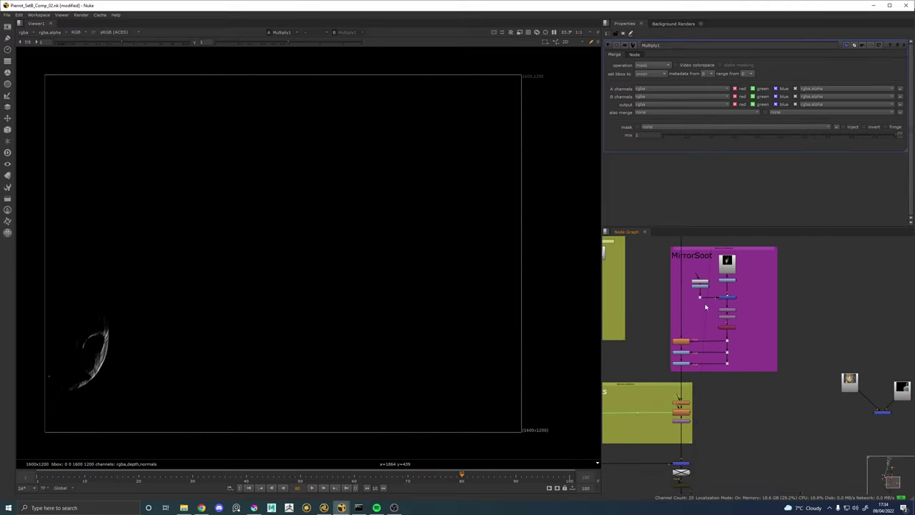
left_click_drag(668, 447, 693, 294)
left_click_drag(706, 261, 729, 366)
scroll(729, 366, "up", 3)
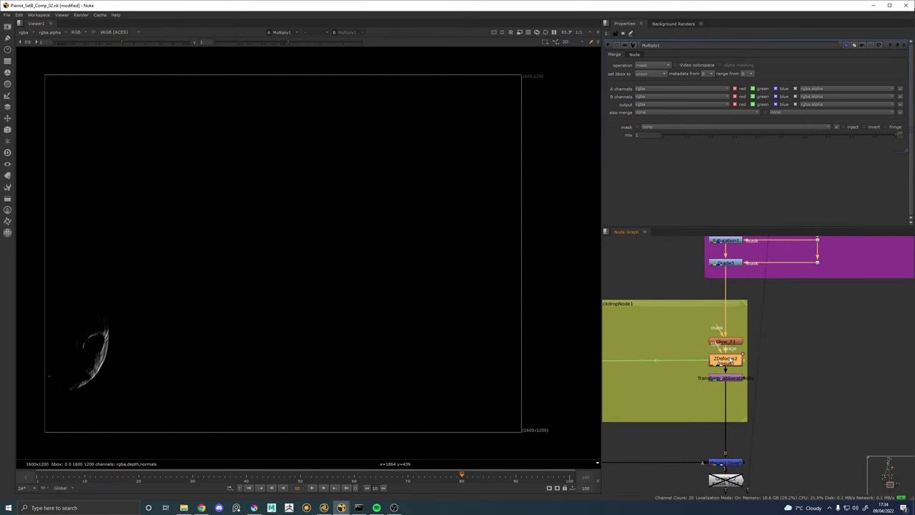
double_click(726, 359)
left_click_drag(736, 451, 718, 377)
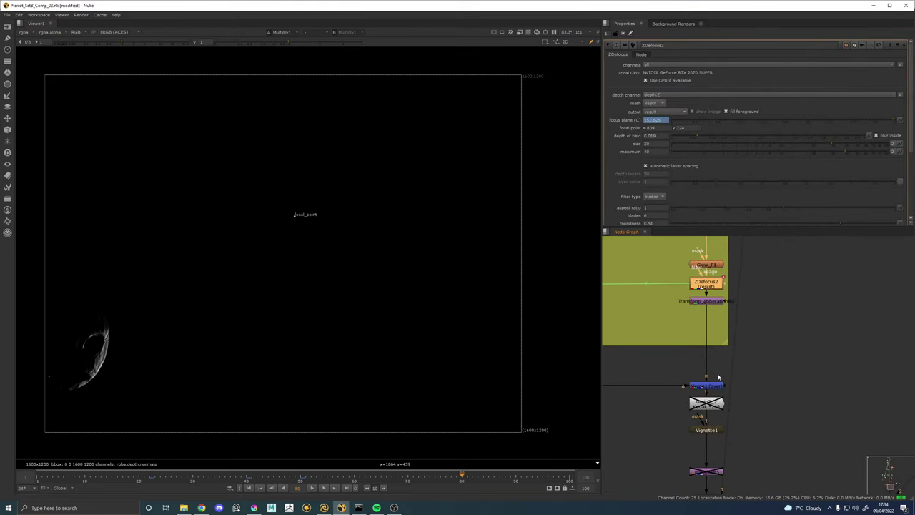
key("1")
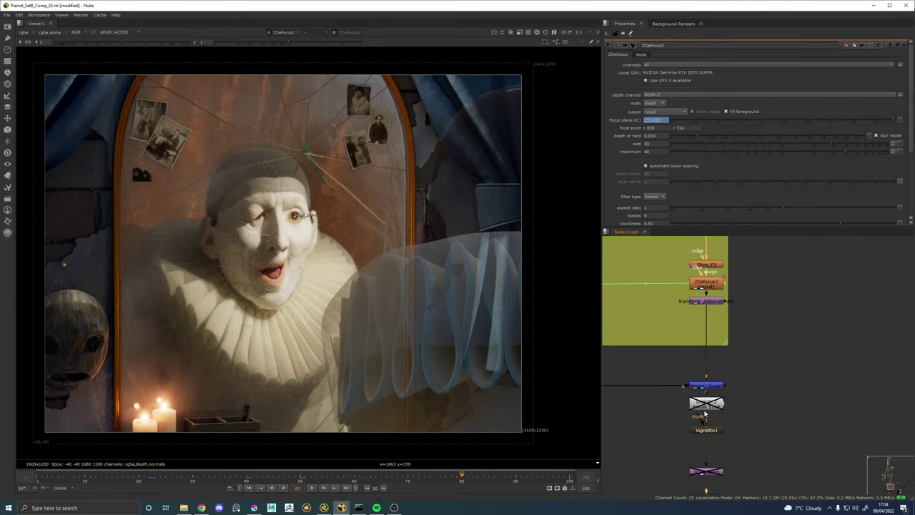
View the output of Merge1 below the Lens effects group and examine the foreground figure's blurred shoulder edge up close.
left_click_drag(721, 421, 742, 315)
left_click(737, 281)
key("1")
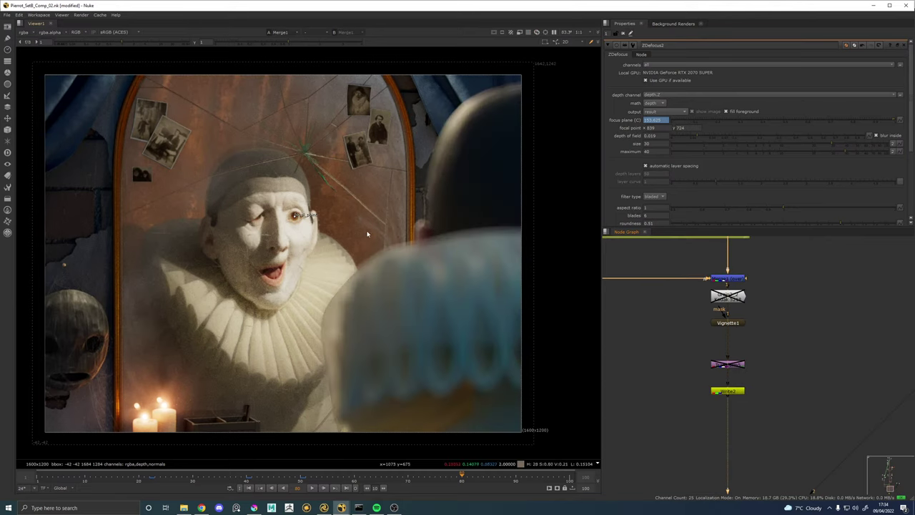
scroll(435, 214, "up", 5)
Set the filter type of ZDefocus2 to disc and examine the blurred shoulder edge against the ruffled collar.
left_click_drag(741, 262, 778, 408)
left_click(766, 323)
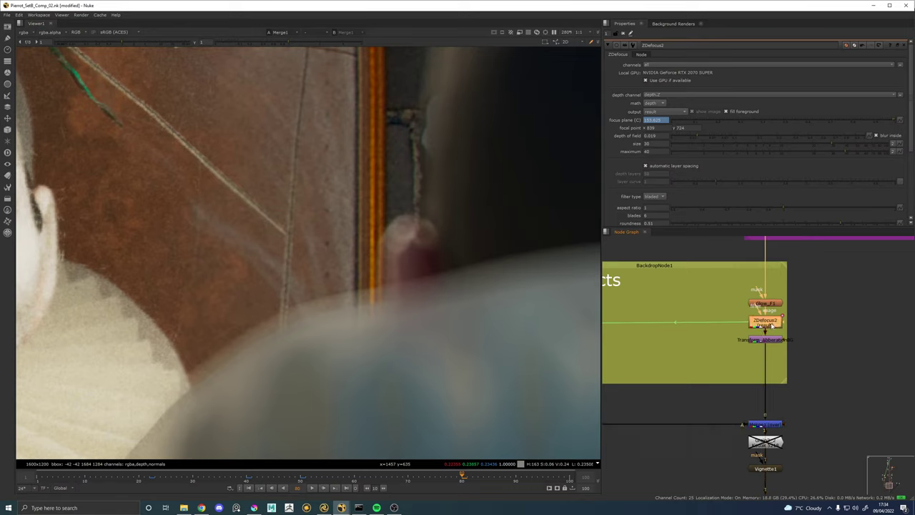
left_click(650, 197)
left_click(656, 189)
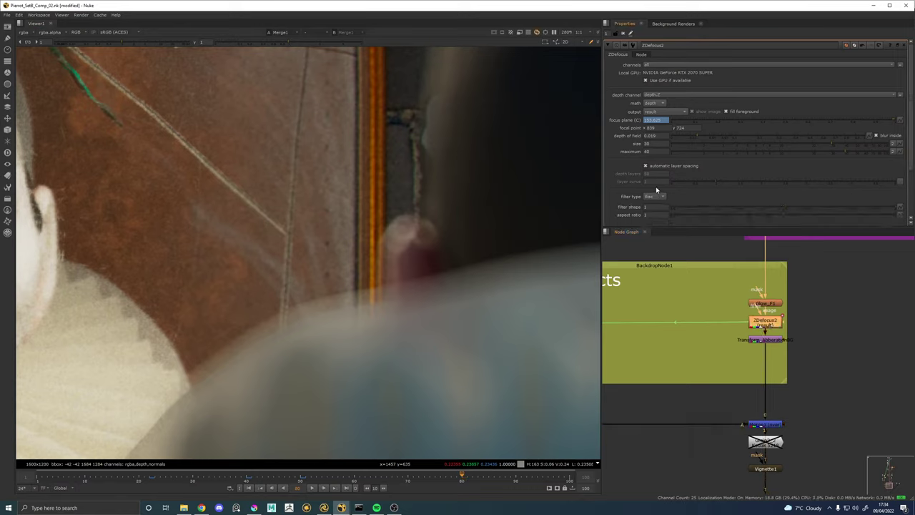
left_click_drag(199, 375, 270, 295)
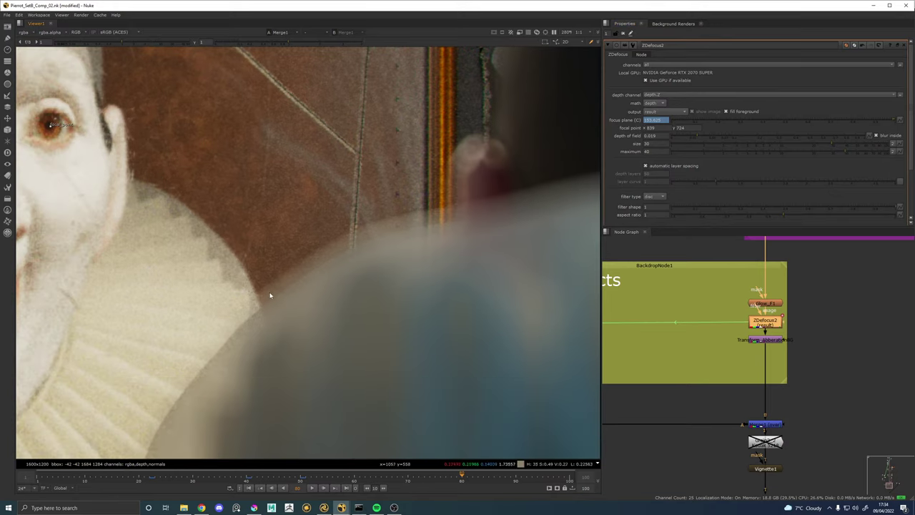
left_click_drag(244, 343, 271, 304)
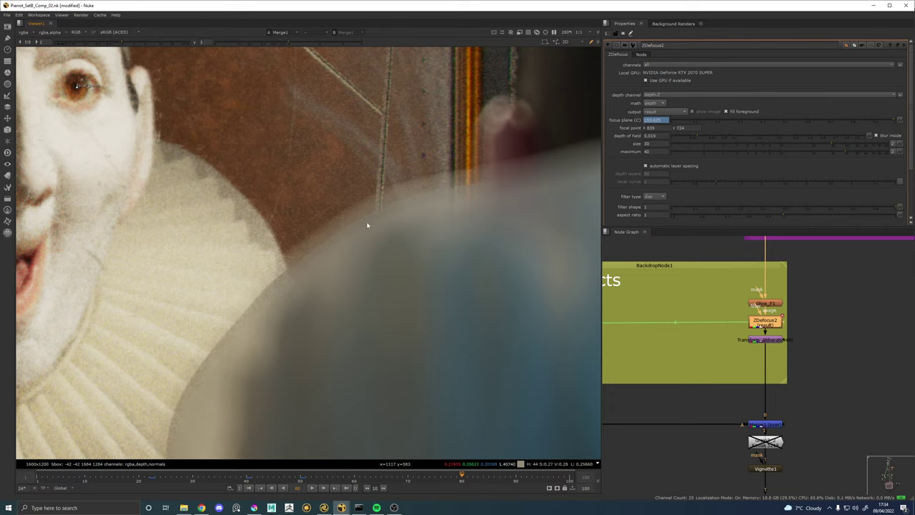
View the source renders Read4 and Read10 in the FG group to compare the foreground figure.
scroll(774, 342, "down", 5)
left_click_drag(774, 342, 825, 456)
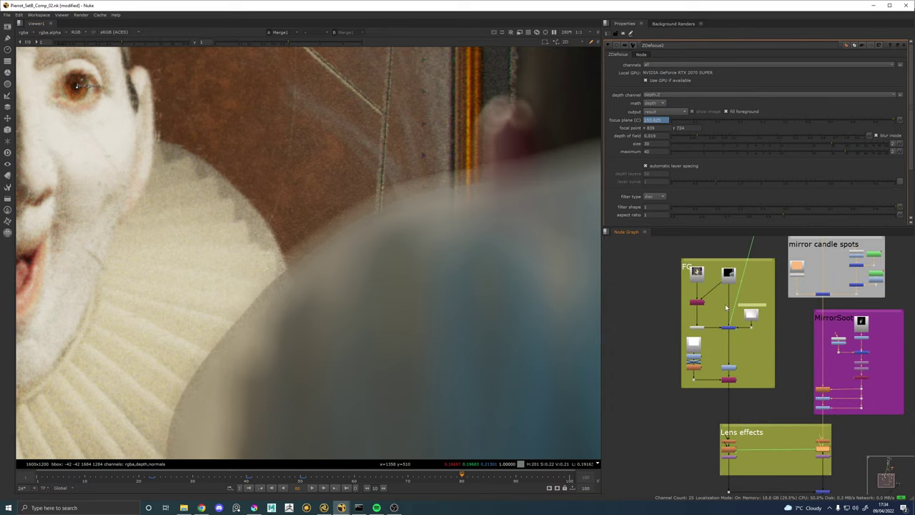
left_click_drag(736, 277, 716, 336)
left_click(715, 336)
key("1")
scroll(270, 203, "down", 5)
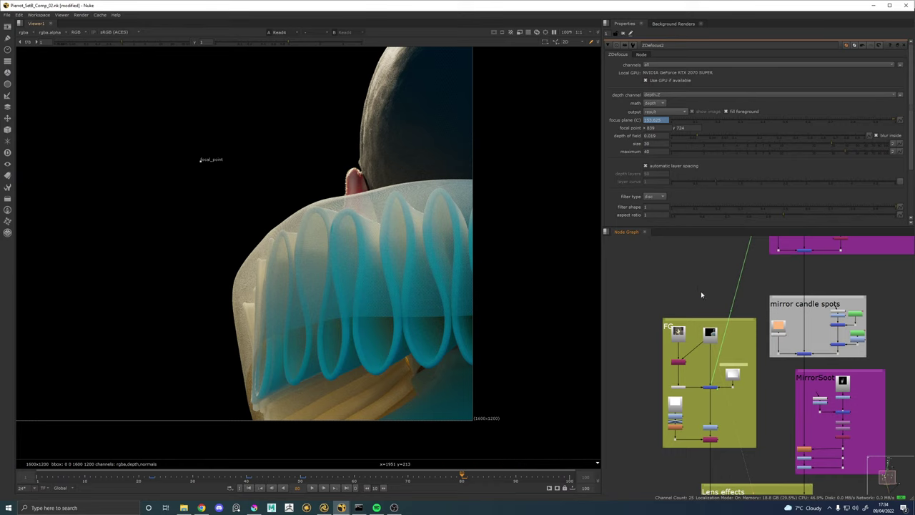
left_click_drag(698, 288, 689, 333)
scroll(682, 394, "up", 3)
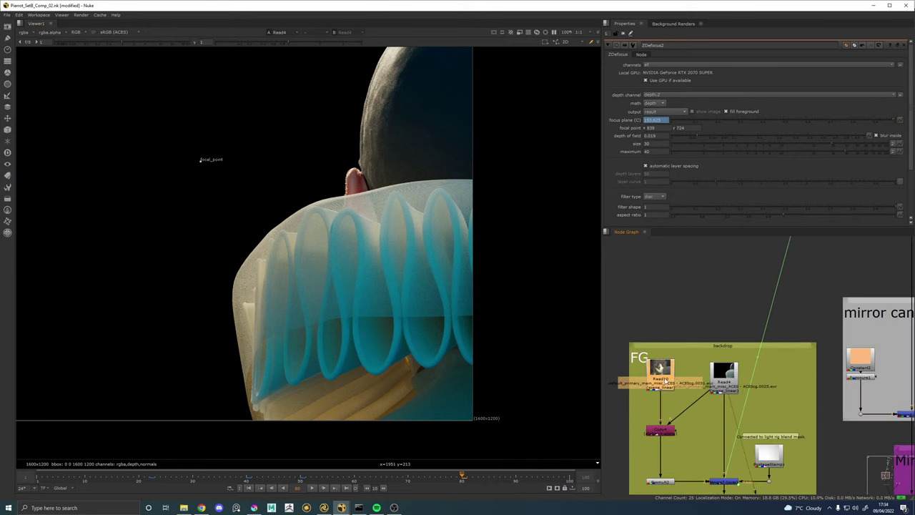
key("1")
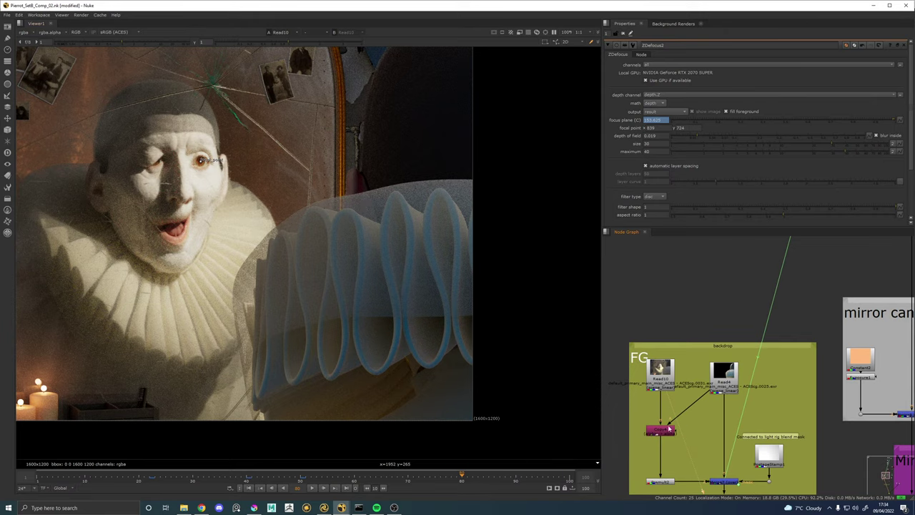
View the outputs of Copy4, Premult2 and Read4 in the FG group and compare the foreground figure's edges.
left_click(669, 428)
key("1")
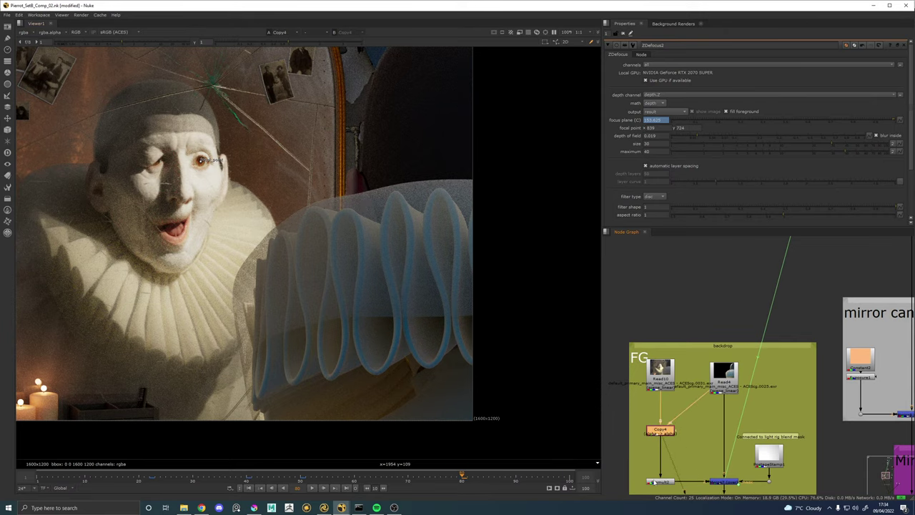
left_click(653, 481)
key("1")
left_click(721, 371)
key("1")
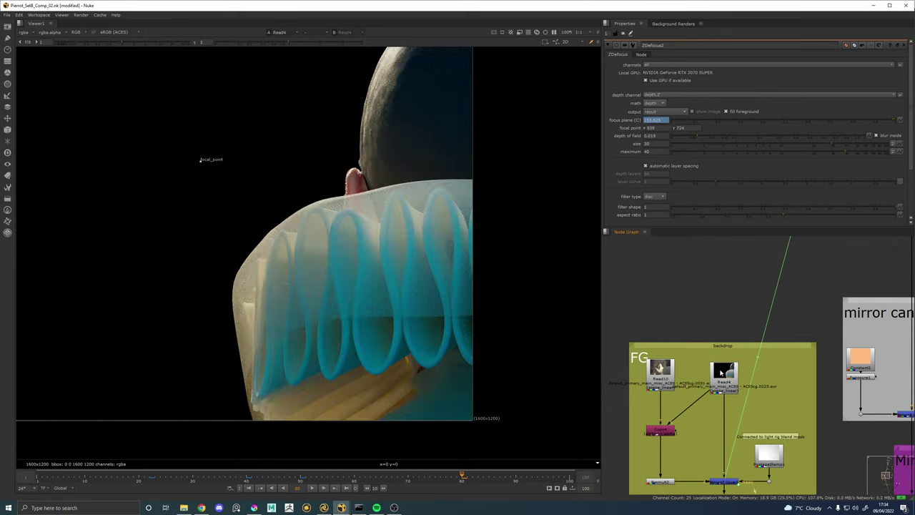
scroll(290, 230, "up", 4)
left_click(671, 481)
key("1")
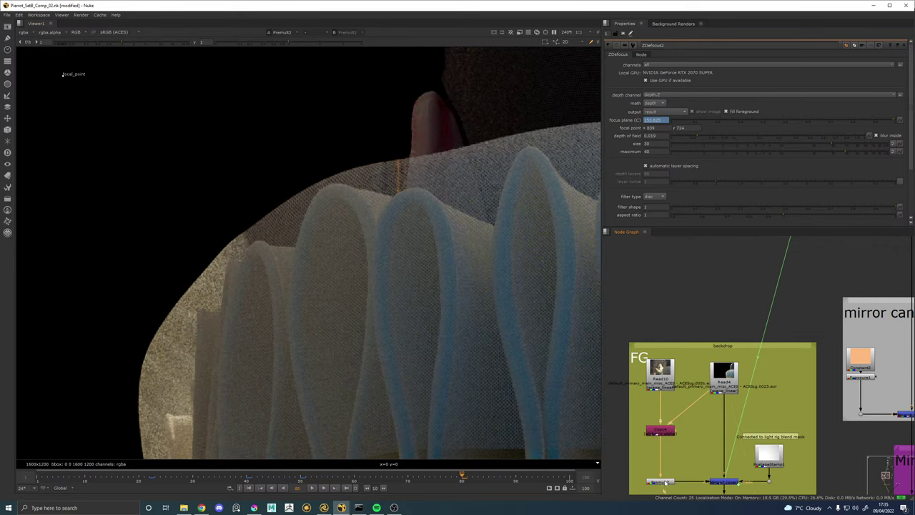
View the outputs of the FG merge, Clamp2 and Copy1 to examine the foreground figure's shoulder and ear edges.
left_click_drag(702, 438, 655, 366)
left_click(677, 409)
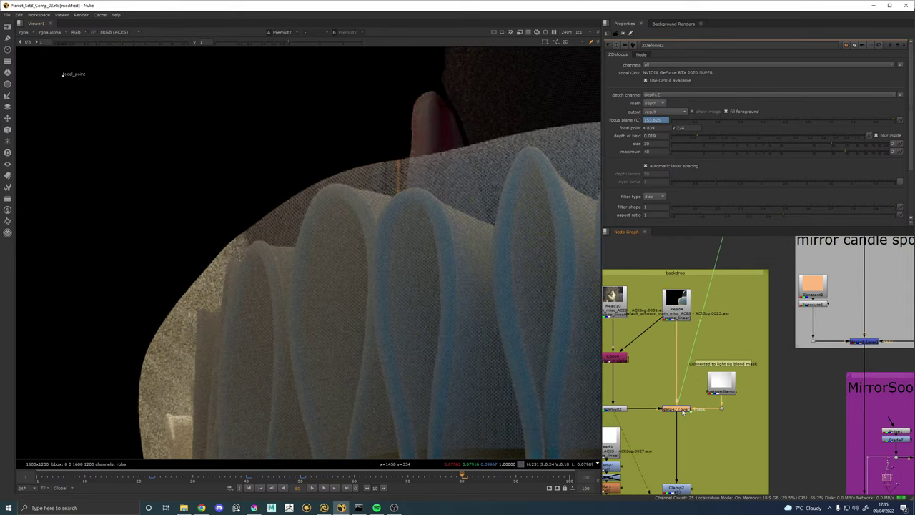
key("1")
left_click_drag(716, 431, 729, 311)
left_click(688, 391)
key("1")
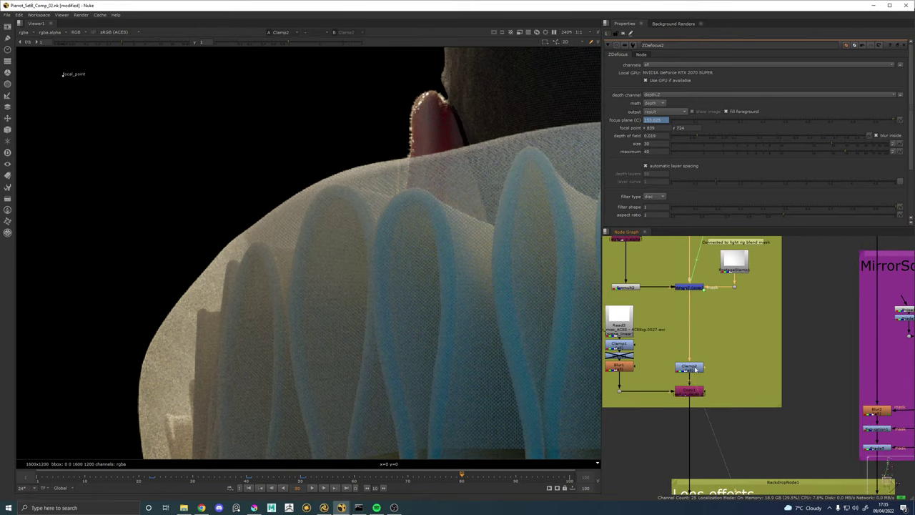
scroll(813, 387, "down", 4)
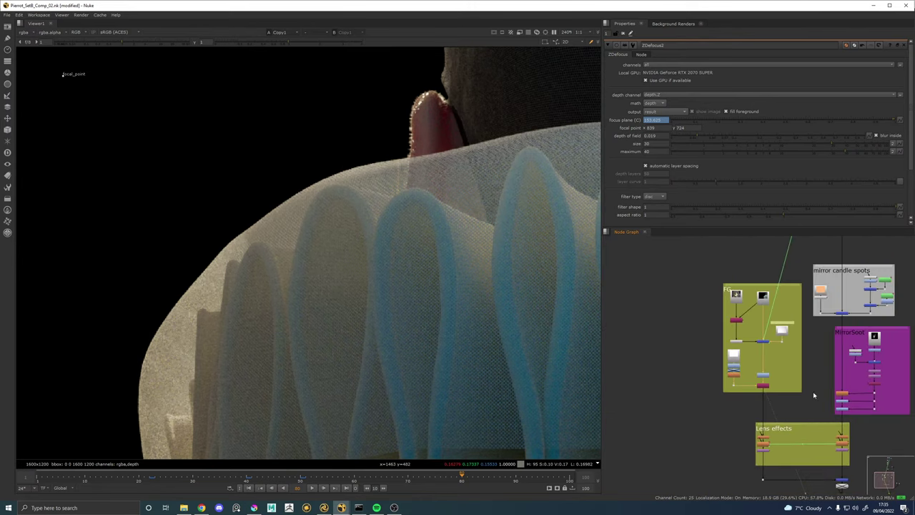
View the output of Write2 below the Lens effects group and examine the blurred foreground in the composite.
left_click_drag(837, 418, 744, 290)
left_click(747, 392)
key("1")
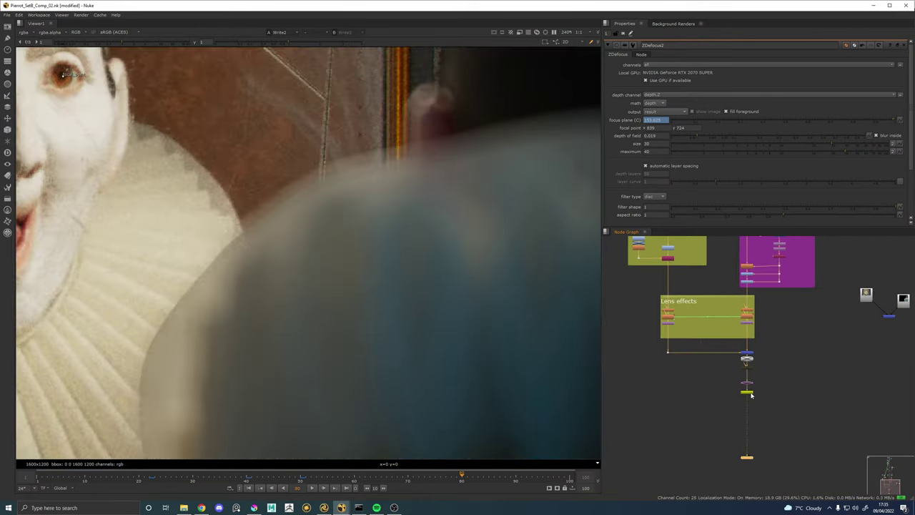
scroll(219, 271, "down", 4)
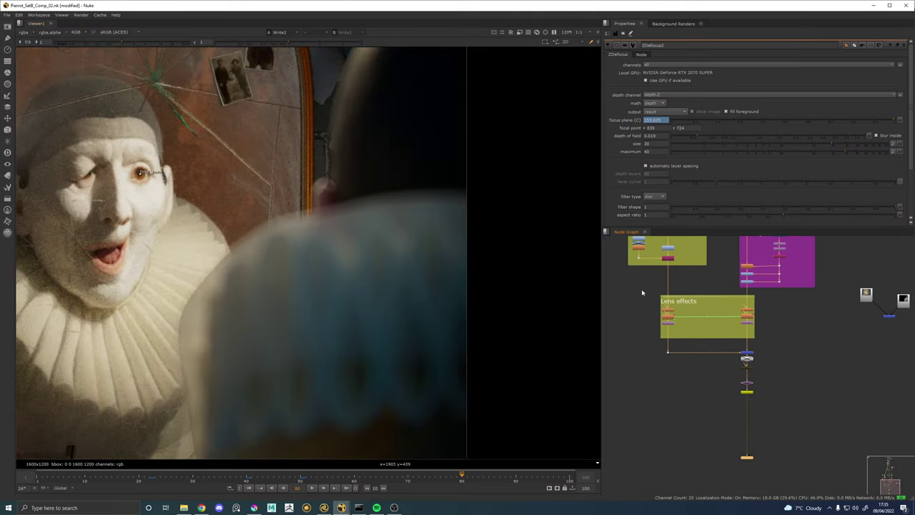
View Read9, Read2 and the merge combining them in the BG build group to compare the background renders.
left_click_drag(797, 248, 694, 495)
left_click_drag(723, 245, 835, 447)
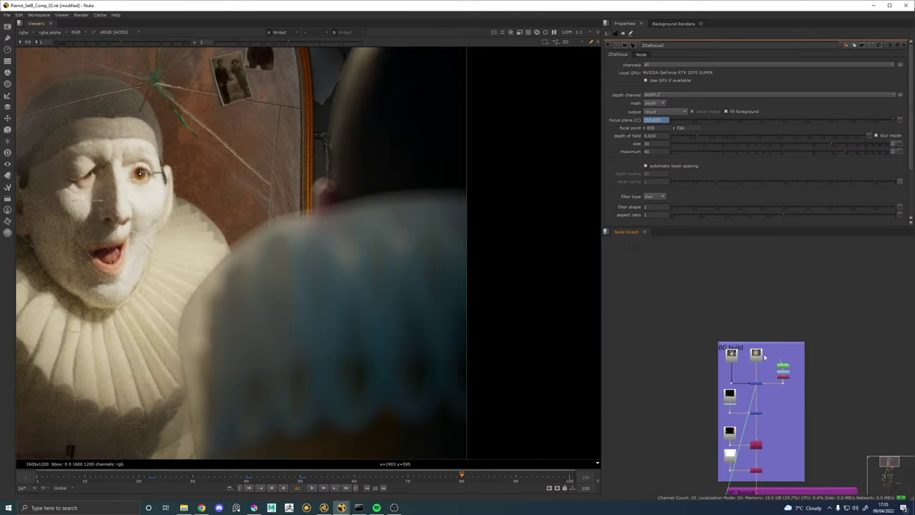
scroll(753, 356, "up", 4)
left_click(755, 353)
left_click(704, 353)
key("1")
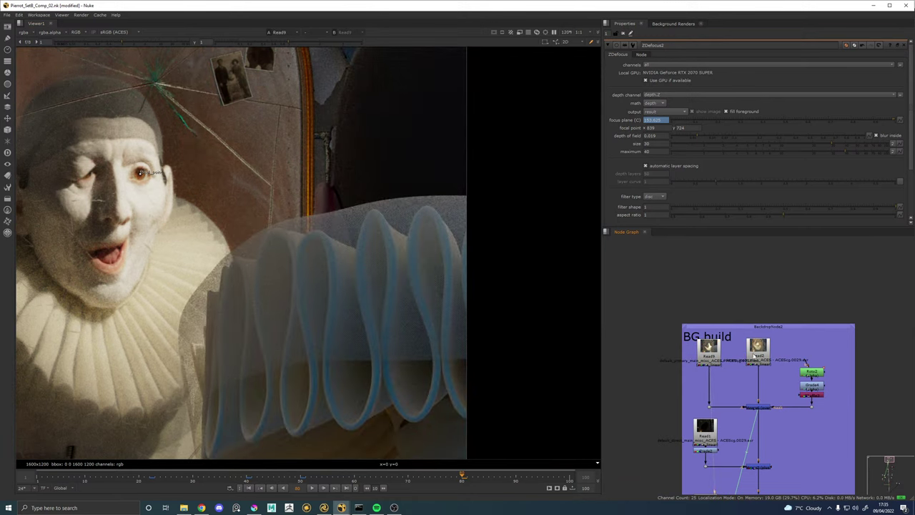
left_click(756, 350)
key("1")
left_click(759, 407)
key("1")
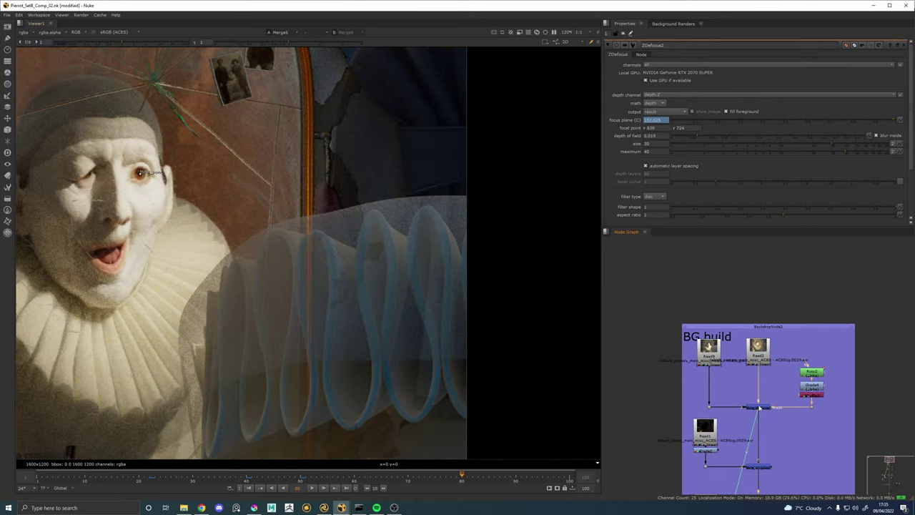
Open the properties of Read9 in the BG build group to check its source file.
scroll(776, 347, "down", 3)
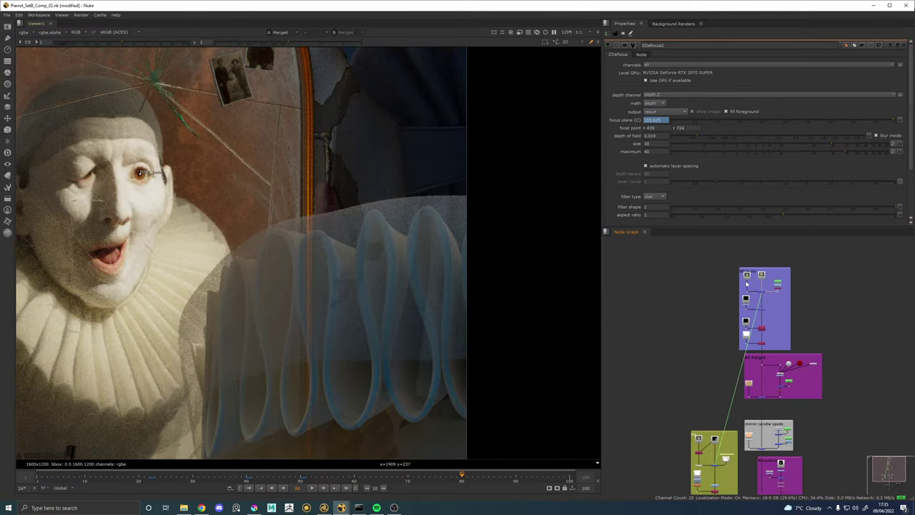
scroll(746, 284, "up", 2)
double_click(746, 278)
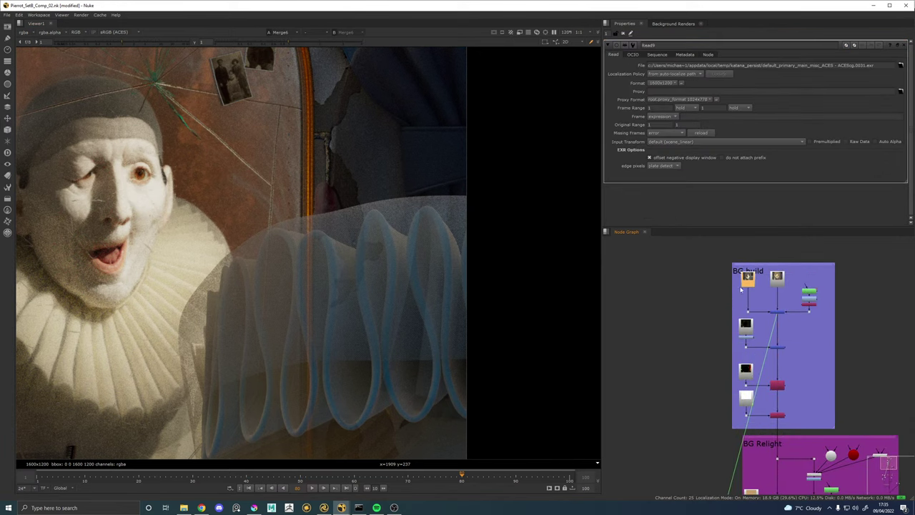
scroll(788, 329, "down", 3)
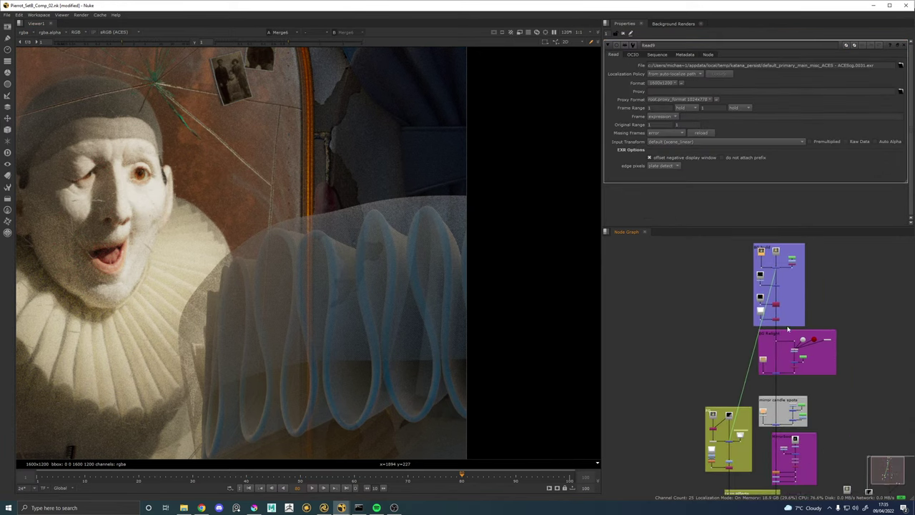
Compare the full frame of the final Write2 output with Merge4, the separate merge of the raw renders.
left_click_drag(828, 452, 777, 279)
scroll(732, 370, "up", 3)
left_click(717, 361)
key("1")
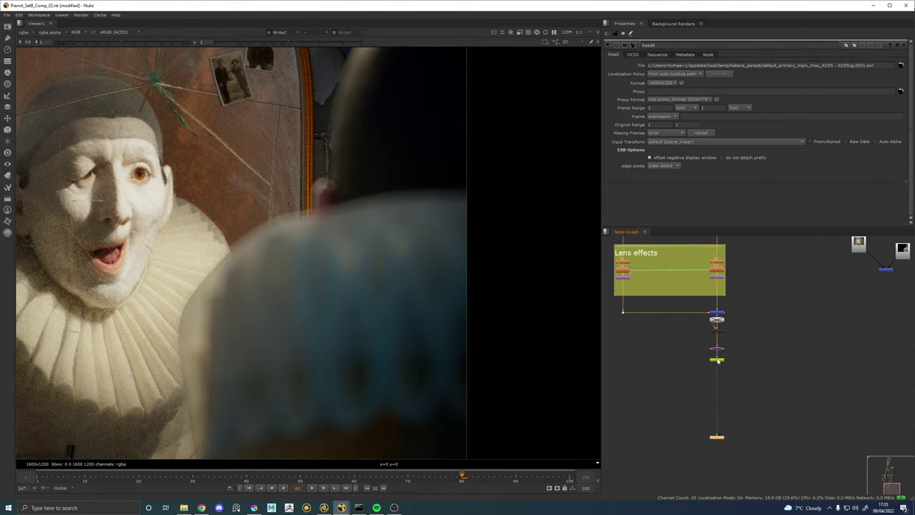
left_click_drag(850, 295, 724, 358)
left_click(762, 333)
key("2")
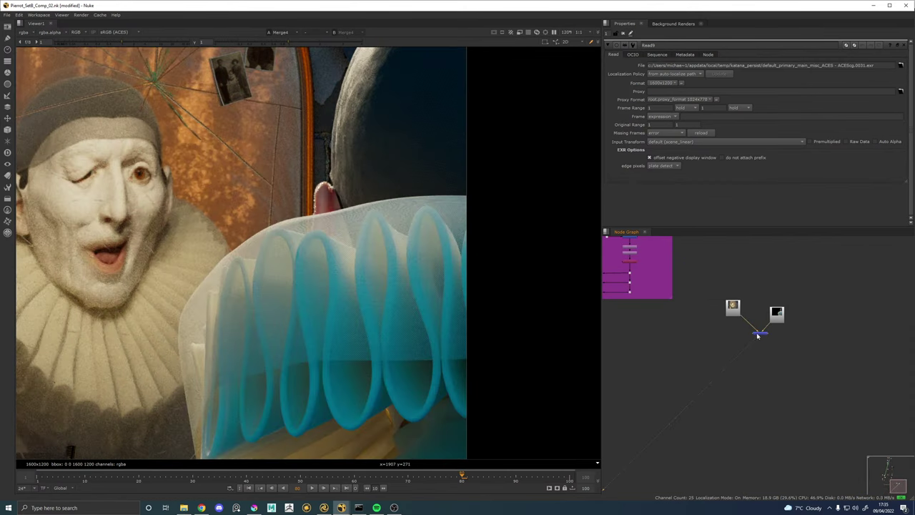
left_click(758, 335)
left_click_drag(712, 386, 826, 293)
key("1")
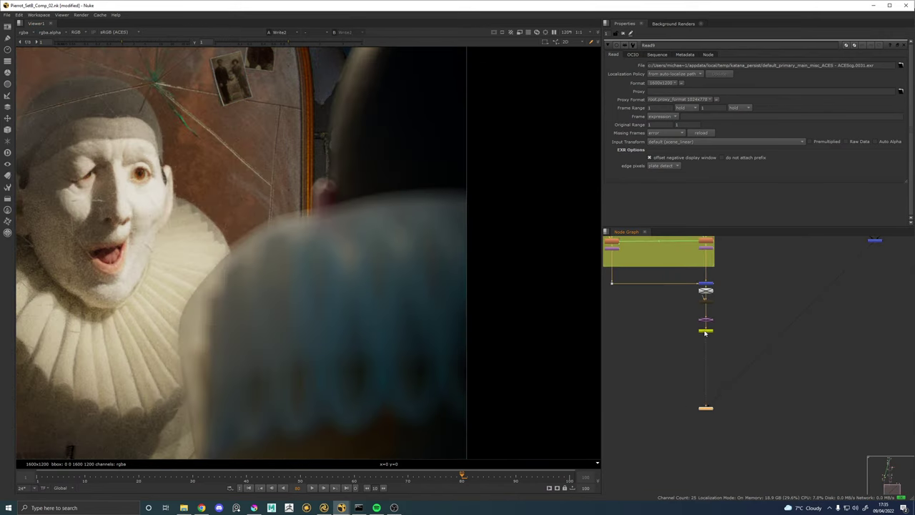
scroll(383, 267, "down", 2)
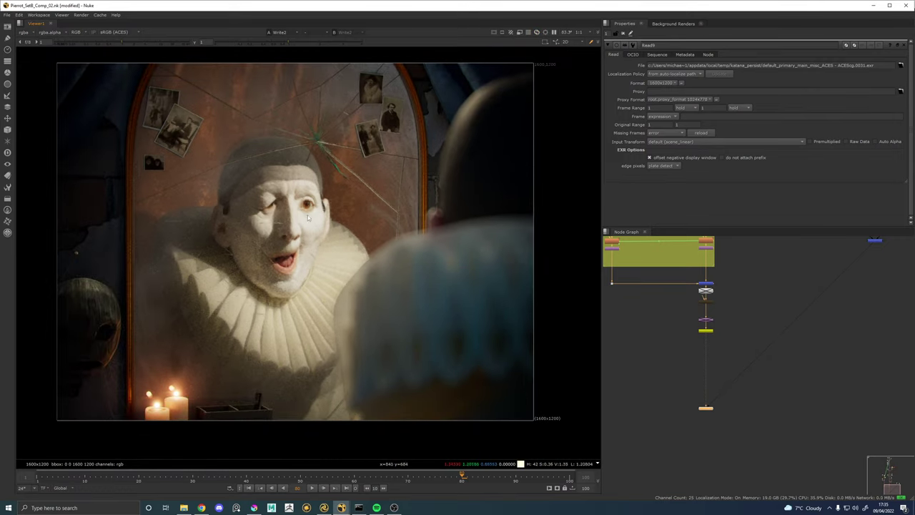
Move the Lens effects group and the nodes from the merge to Write2 down to open space above them.
scroll(740, 340, "down", 3)
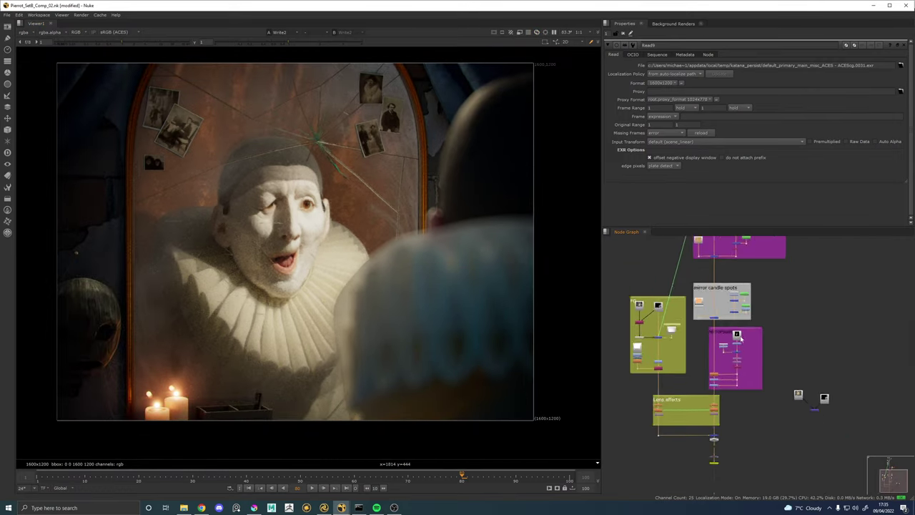
scroll(740, 339, "down", 1)
left_click_drag(742, 341, 744, 308)
scroll(714, 365, "up", 1)
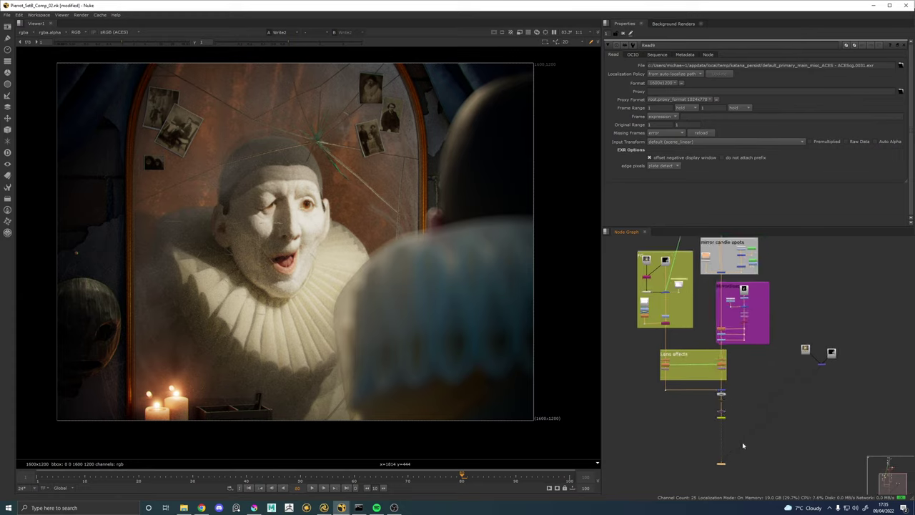
scroll(676, 357, "up", 4)
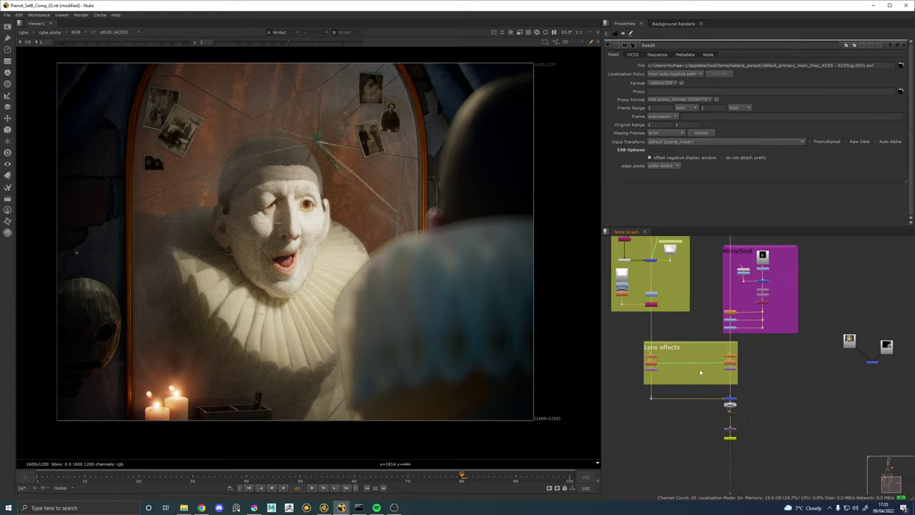
left_click(693, 337)
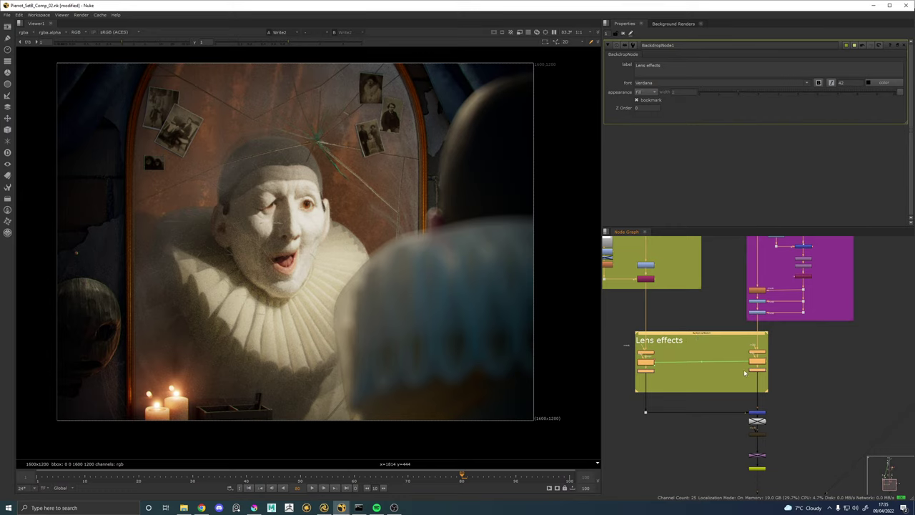
scroll(745, 372, "up", 1)
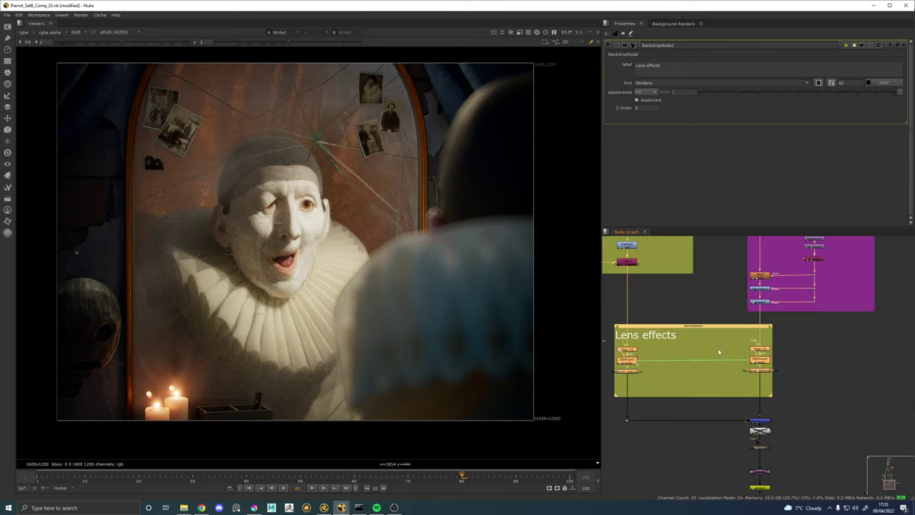
left_click_drag(681, 364, 715, 362)
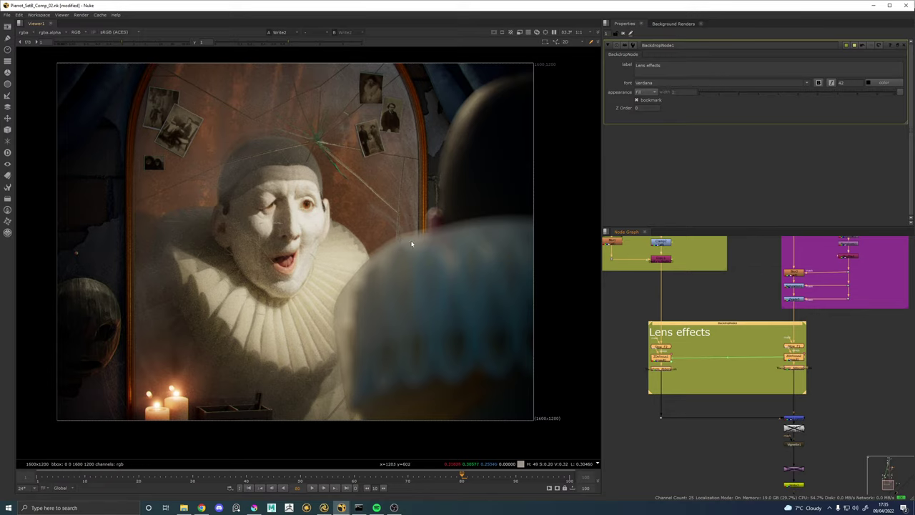
left_click_drag(717, 275, 681, 396)
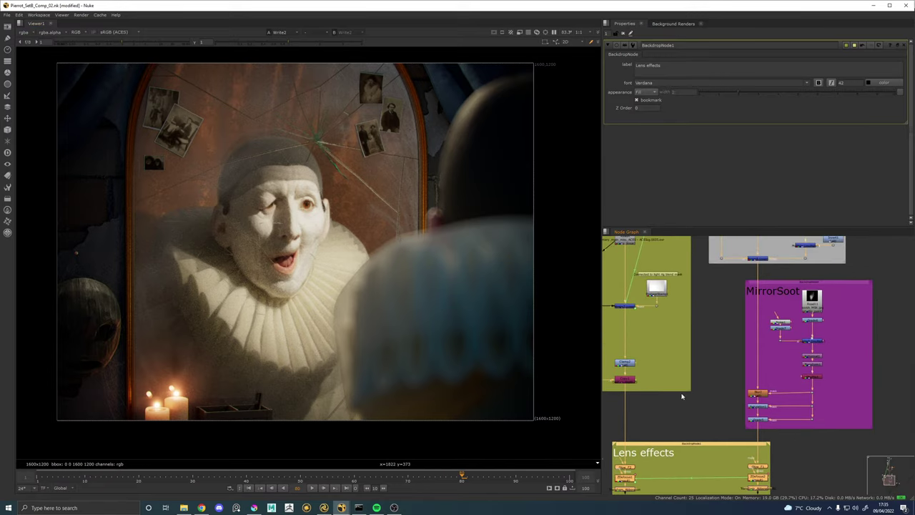
scroll(719, 376, "down", 3)
left_click_drag(768, 412, 740, 288)
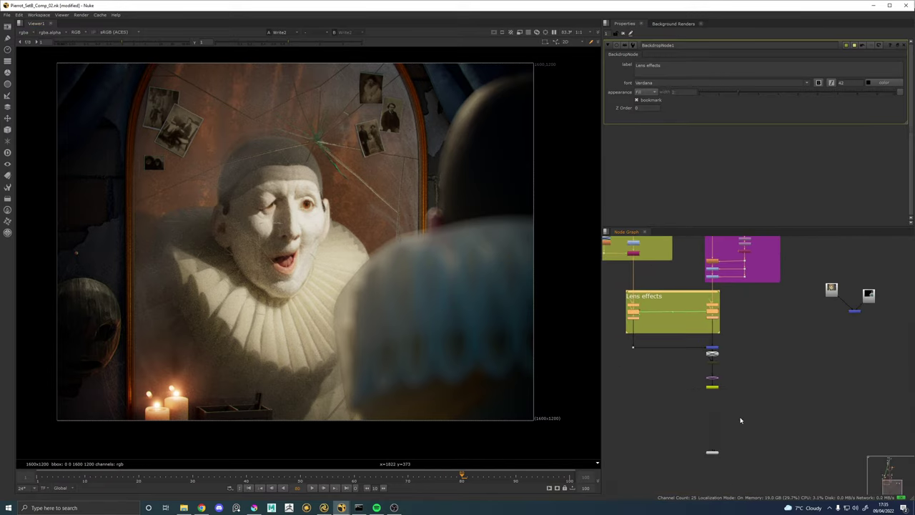
mouse_move(737, 415)
left_mouse_down()
mouse_move(614, 315)
mouse_move(617, 287)
mouse_move(648, 307)
mouse_move(648, 345)
left_mouse_up()
left_click(725, 347)
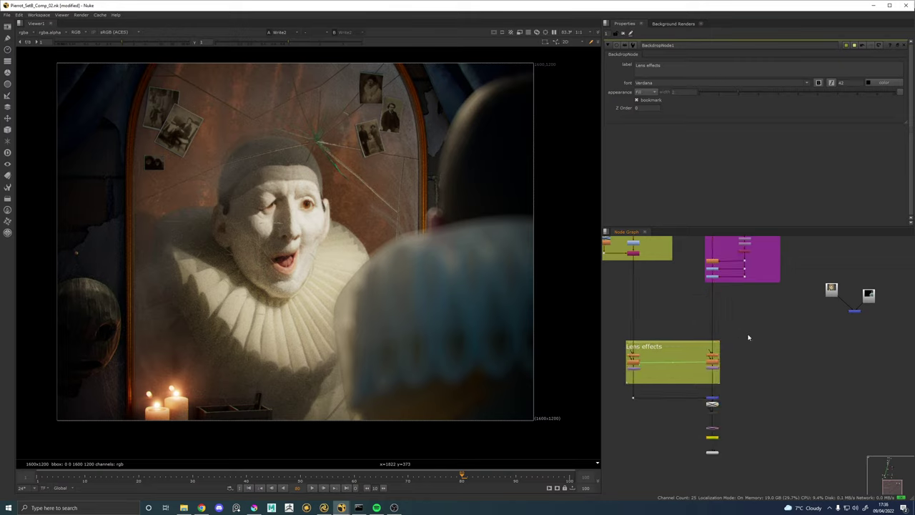
Add a DeepFromImage node in the open space above the Lens effects group and delete it.
key("Tab")
type("deepfrom")
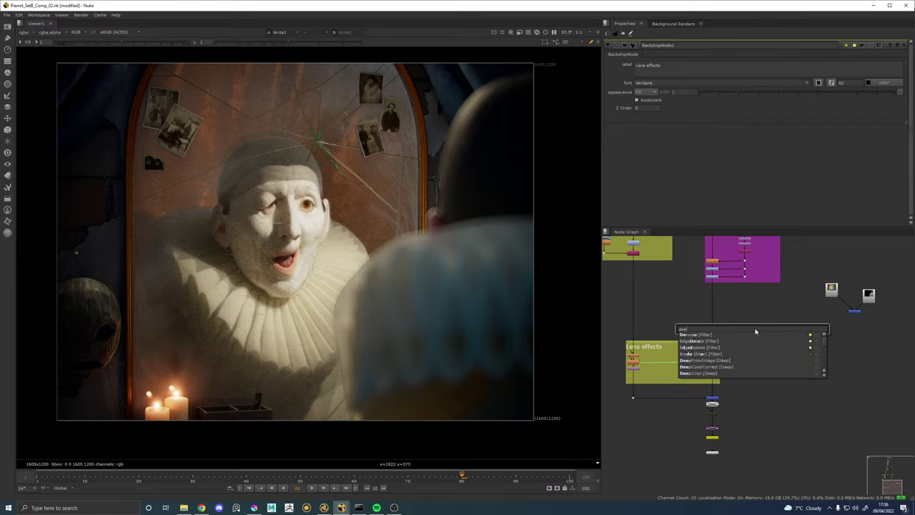
key("Return")
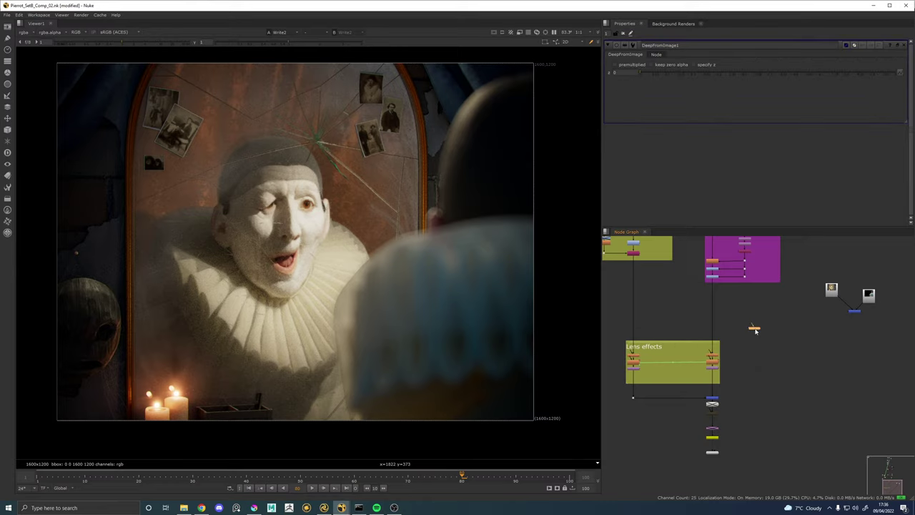
scroll(754, 329, "up", 3)
key("Delete")
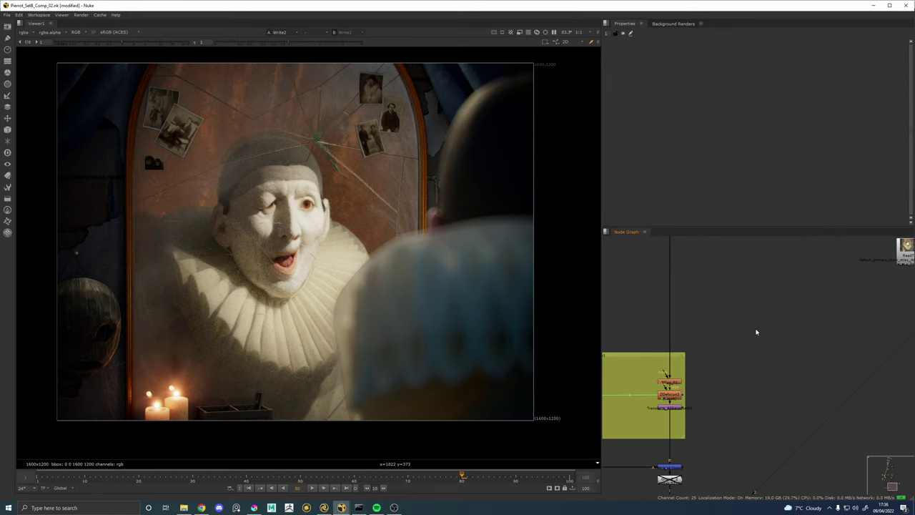
View the raw Read2 render in the BG build group.
scroll(736, 331, "down", 3)
left_click_drag(723, 311, 793, 430)
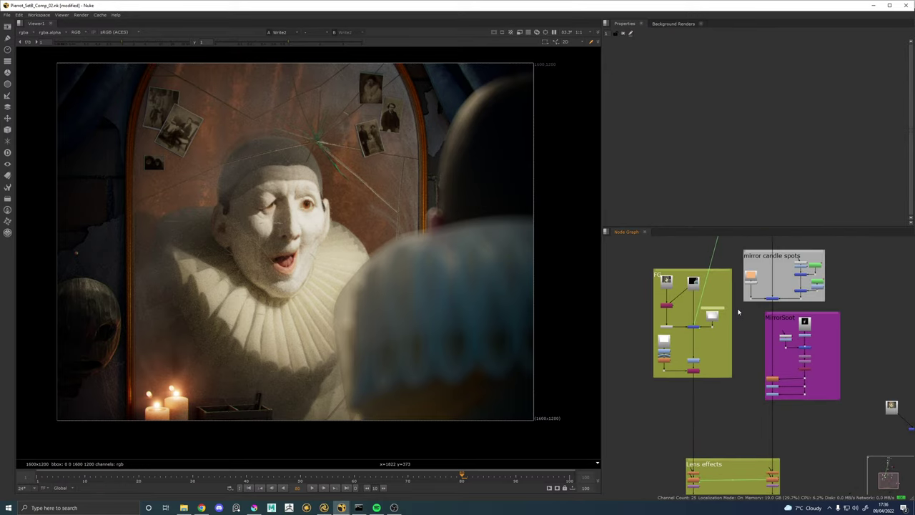
left_click_drag(739, 311, 742, 331)
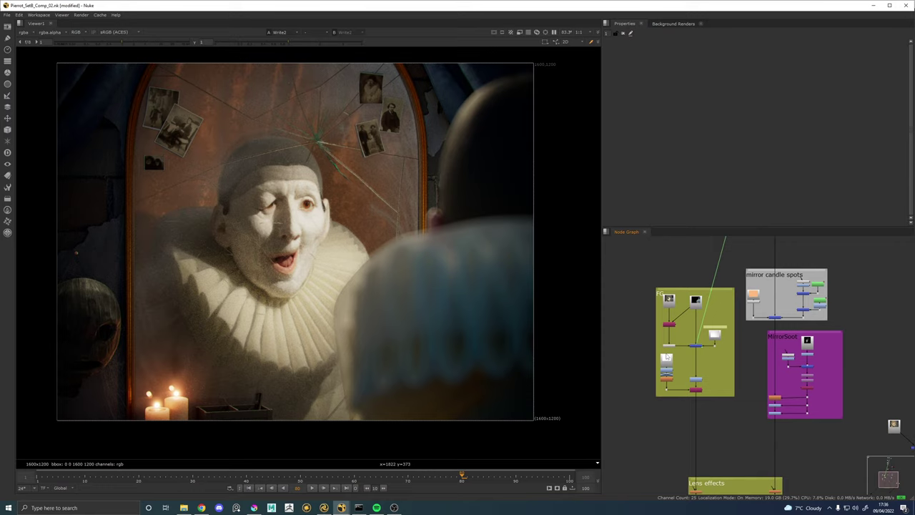
left_click_drag(742, 290, 727, 310)
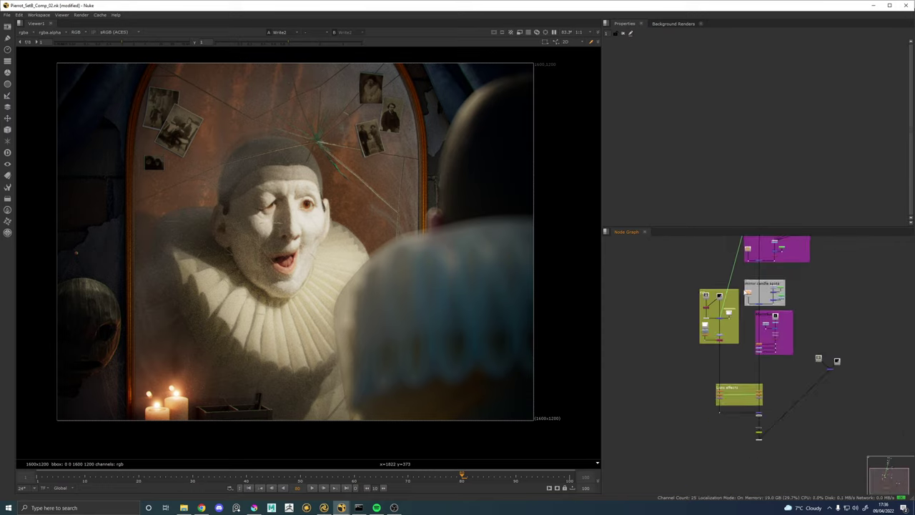
left_click_drag(747, 264, 724, 382)
left_click_drag(734, 293, 782, 390)
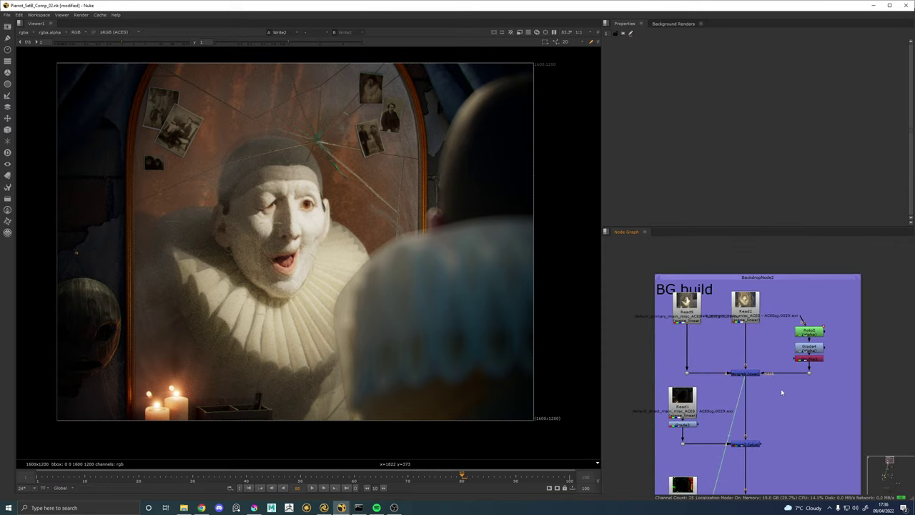
left_click(743, 309)
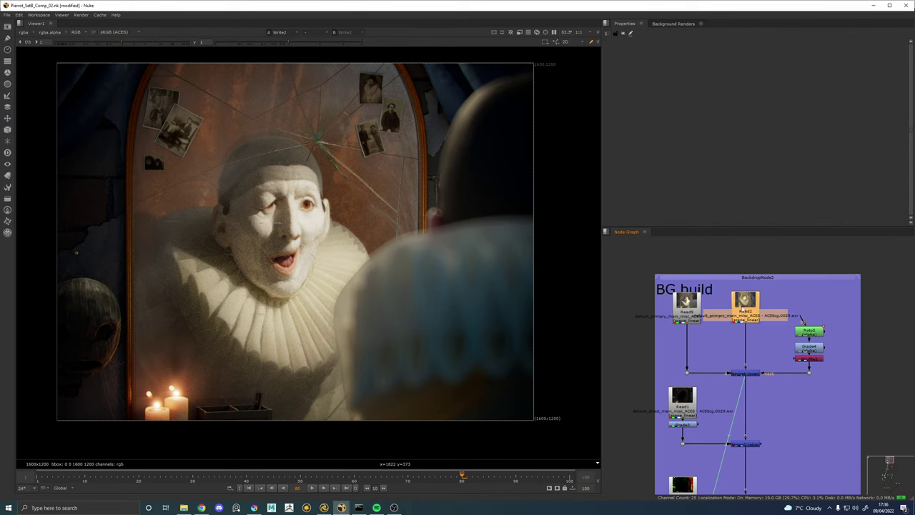
key("1")
left_click(719, 404)
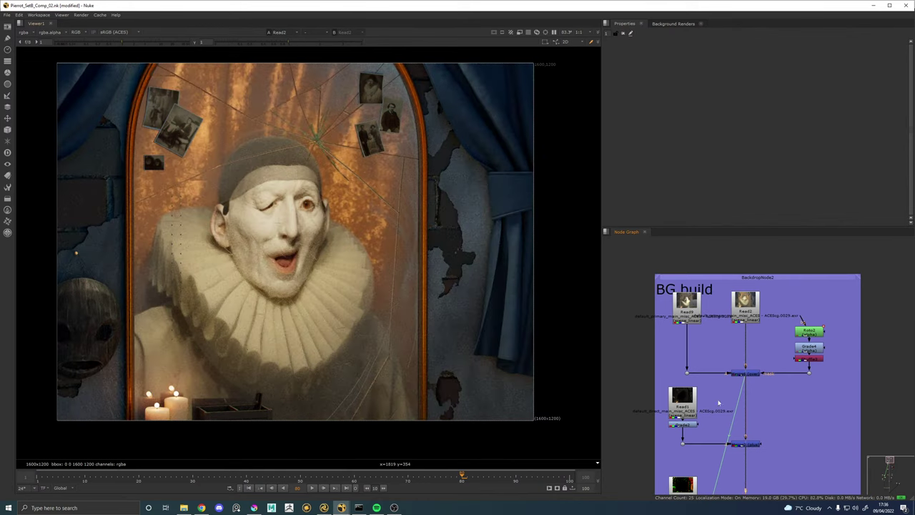
View the BG build's intermediate results, from the merge below Read2 to the last Copy nodes ahead of BG Relight.
left_click_drag(752, 376, 752, 379)
scroll(778, 408, "down", 3)
left_click_drag(786, 430, 759, 292)
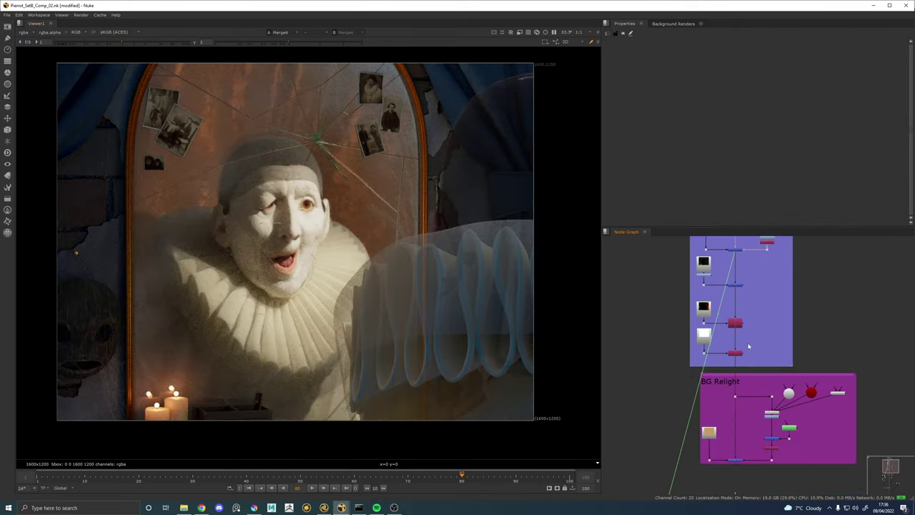
scroll(741, 359, "up", 4)
scroll(745, 393, "down", 3)
left_click_drag(738, 411, 746, 332)
scroll(745, 331, "down", 2)
left_click(732, 294)
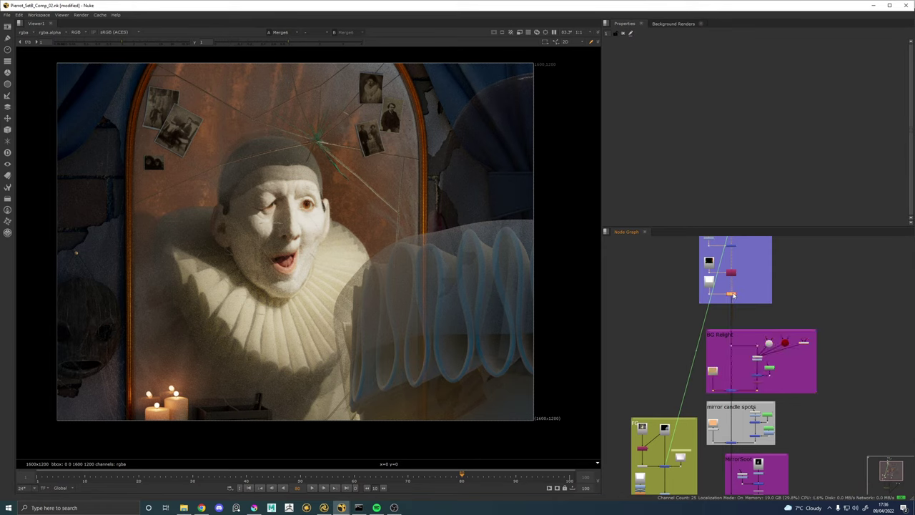
key("1")
left_click(754, 333)
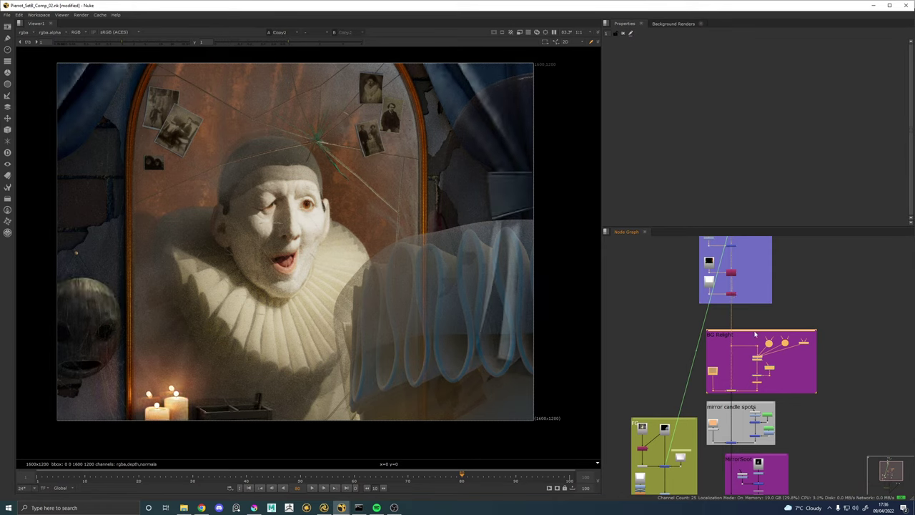
Open the properties of Write2 and view the final composite output.
scroll(800, 453, "down", 6)
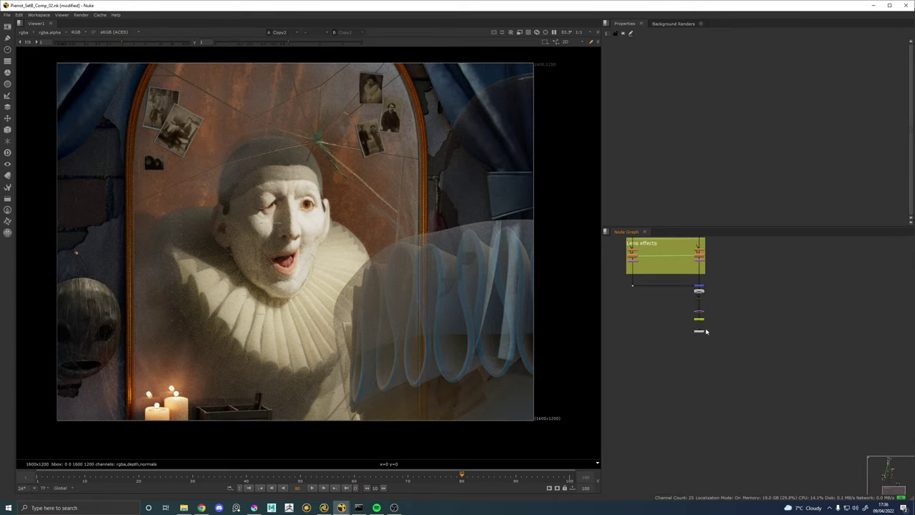
double_click(701, 319)
key("1")
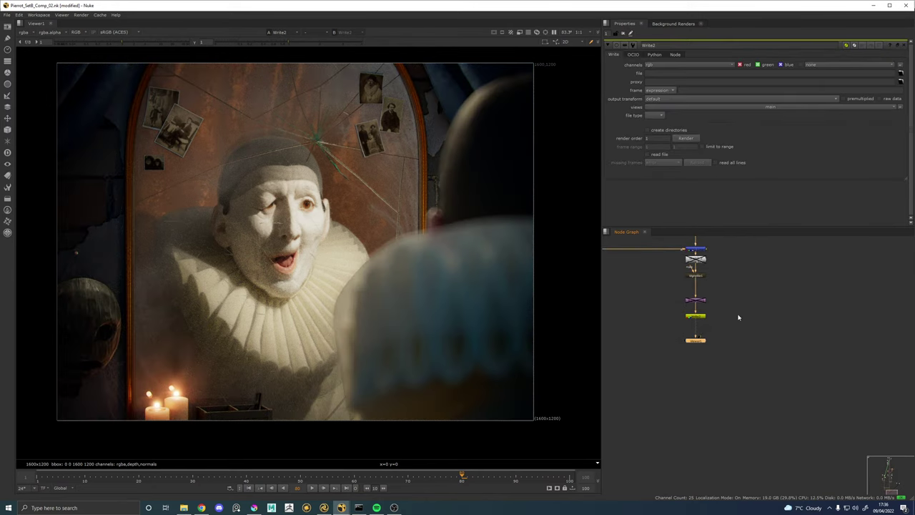
Move the BG build group up to open space between it and the BG Relight group.
scroll(738, 316, "up", 6)
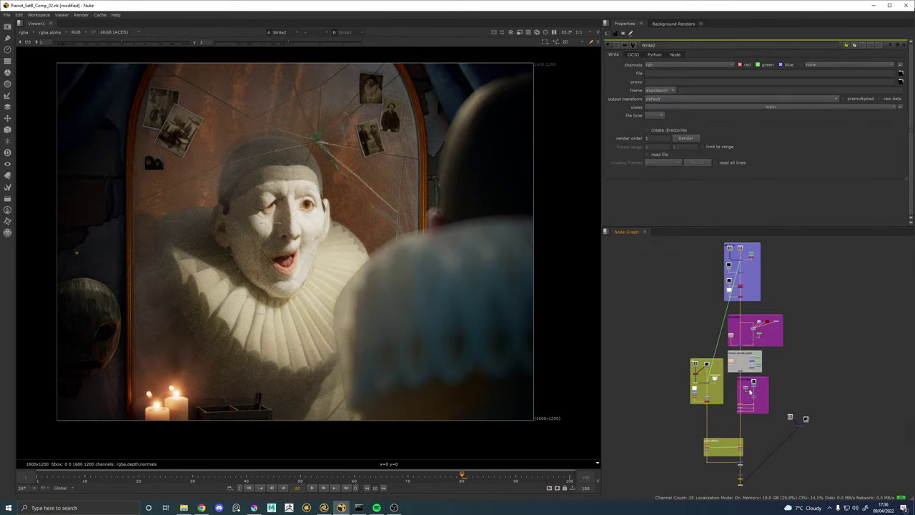
scroll(749, 392, "up", 5)
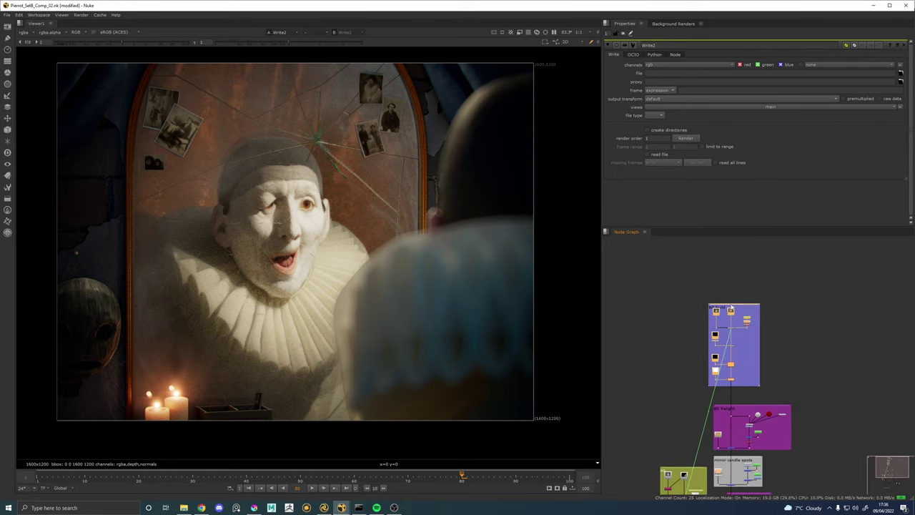
left_click_drag(730, 307, 730, 280)
left_click_drag(749, 358, 755, 259)
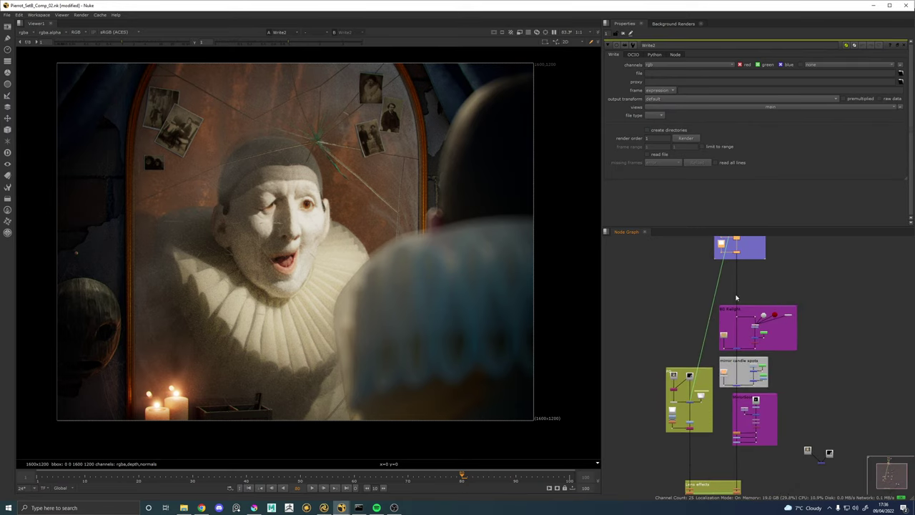
left_click_drag(736, 297, 736, 346)
Move the FG group and the foreground branch's lens nodes away from the background branch to widen the spacing.
left_click_drag(693, 419, 693, 382)
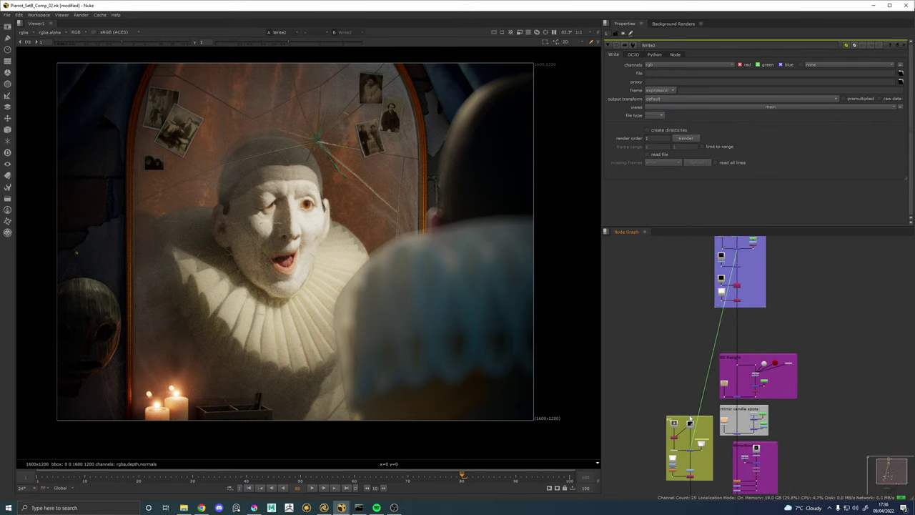
left_click_drag(690, 421, 641, 297)
left_click_drag(639, 290, 729, 471)
left_click_drag(687, 319, 656, 318)
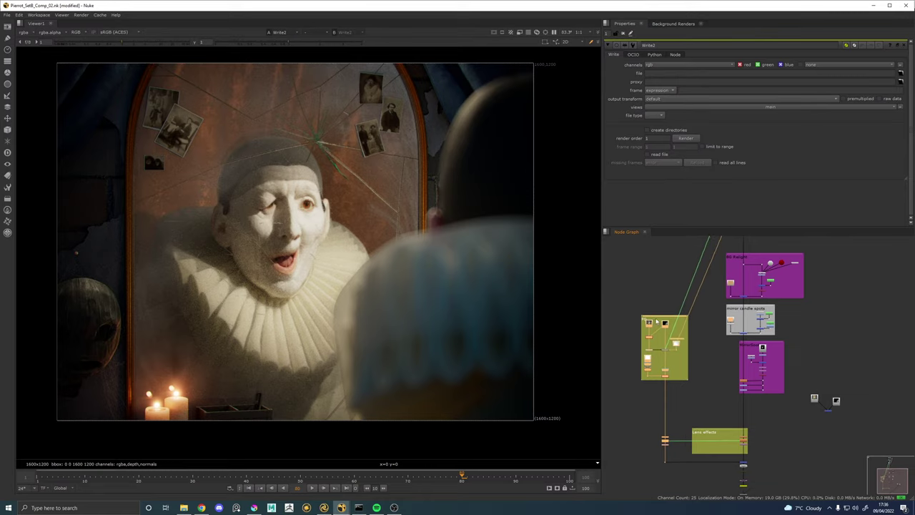
Extend the Lens effects backdrop so that it encloses the shifted foreground lens nodes as well.
left_click_drag(713, 398, 724, 315)
scroll(702, 349, "up", 4)
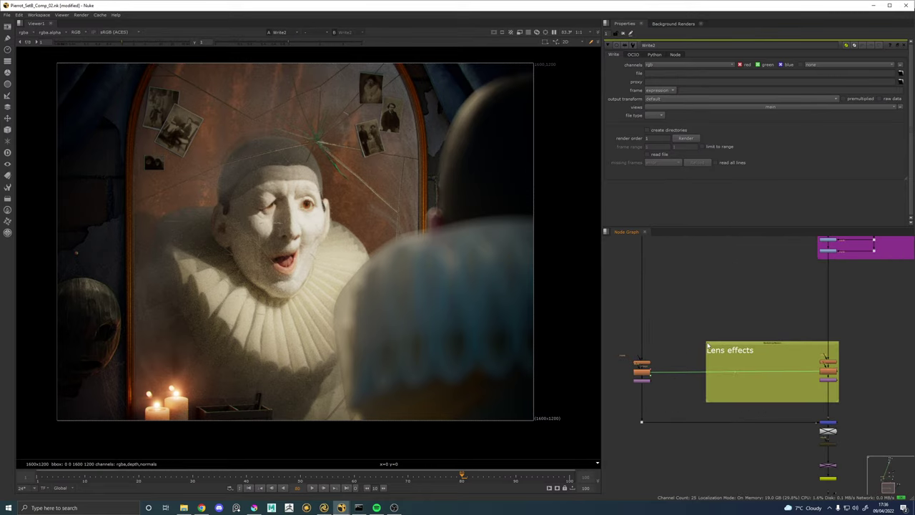
left_click_drag(707, 345, 622, 341)
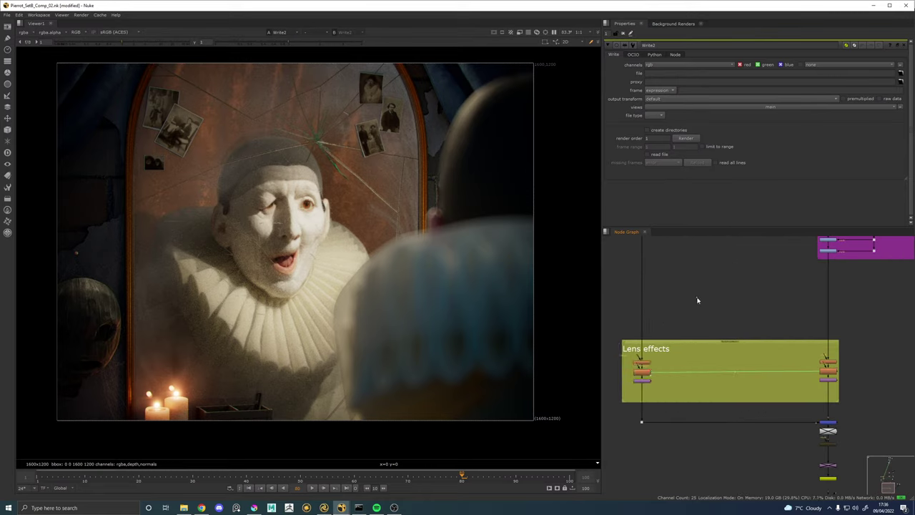
Move the BG build group further up to enlarge the gap above BG Relight.
scroll(697, 300, "down", 5)
left_click_drag(718, 247, 714, 327)
left_click_drag(701, 263, 742, 374)
left_click_drag(749, 316, 749, 303)
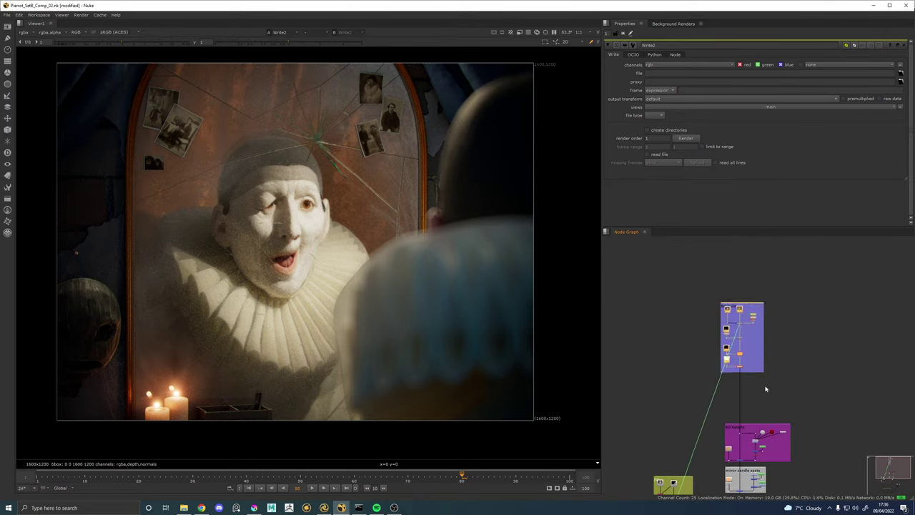
Add a Roto node in the gap between BG build and BG Relight, beside the main background line.
left_click(766, 391)
key("Tab")
type("roto")
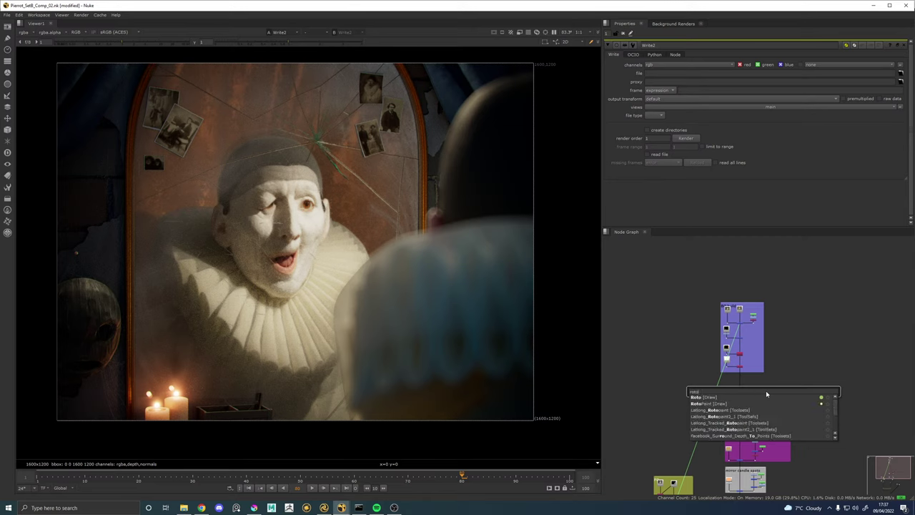
key("Return")
scroll(765, 392, "up", 6)
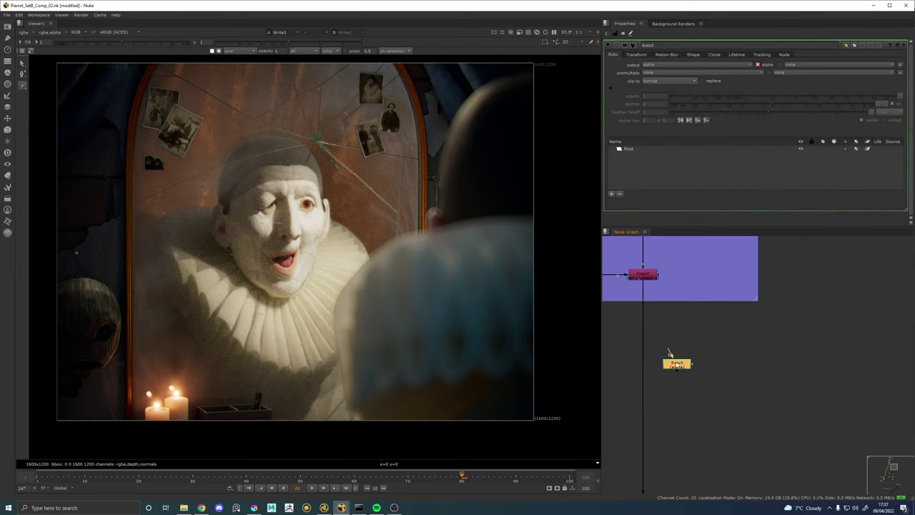
left_click_drag(674, 359, 692, 357)
Add a Grade node and insert it into the background line between BG build and BG Relight.
key("Tab")
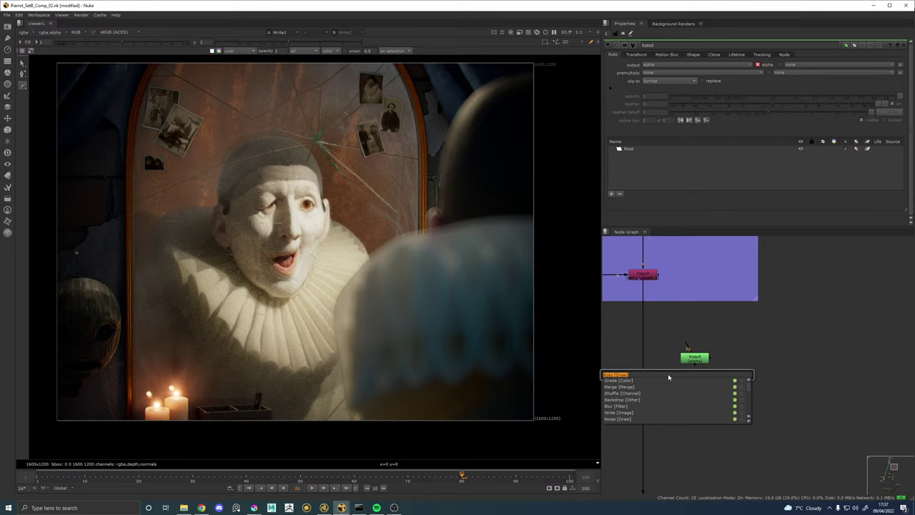
type("grade")
key("Return")
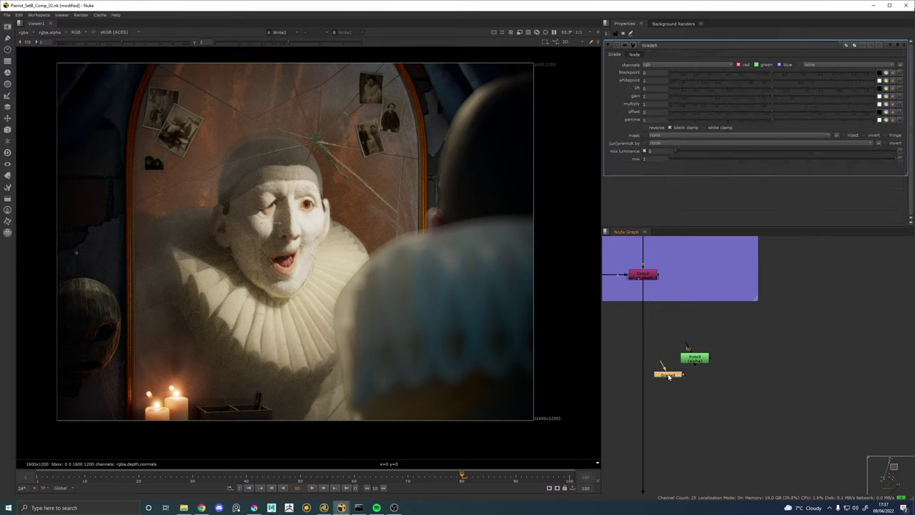
left_click_drag(668, 377, 643, 379)
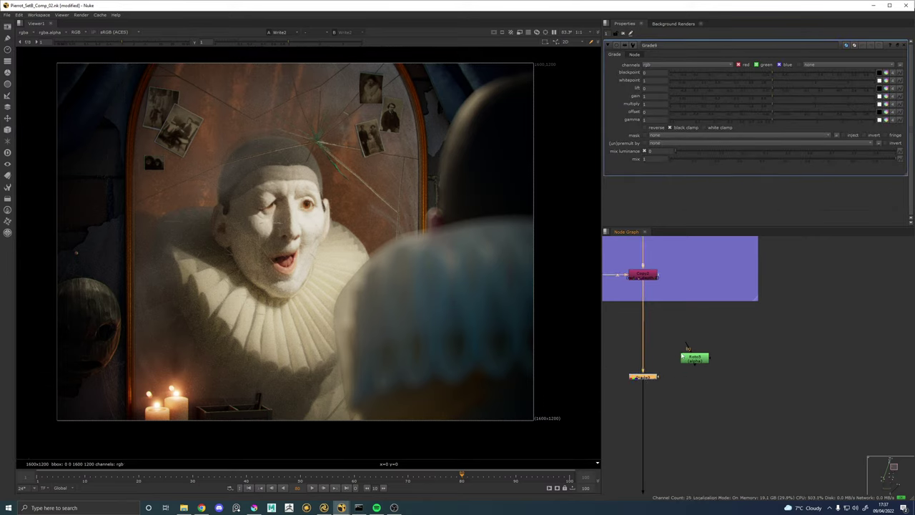
Connect the new Grade's mask input to the Roto node and set the Grade's multiply to 1.44.
left_click_drag(695, 360, 697, 352)
left_click_drag(660, 378, 696, 352)
double_click(697, 351)
double_click(649, 377)
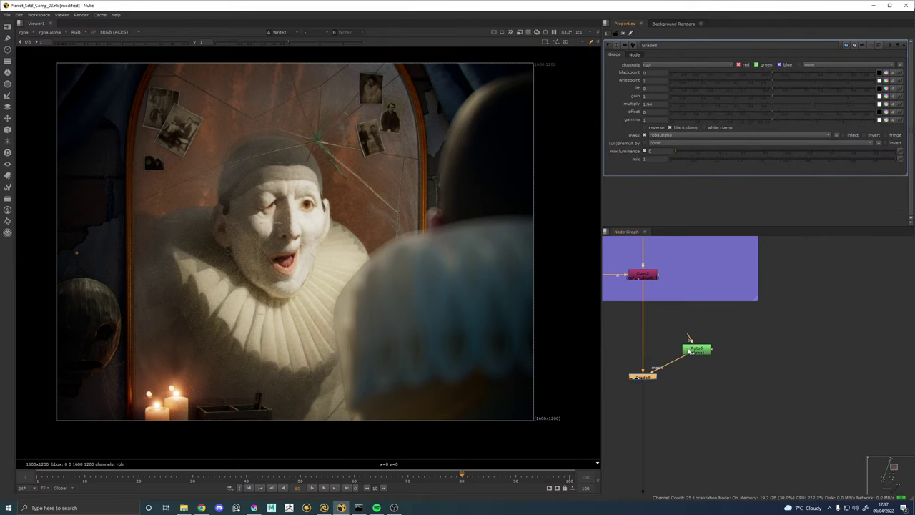
Draw an ellipse in the new Roto node fitted to the open eye's iris, with a feather of 2.
double_click(695, 351)
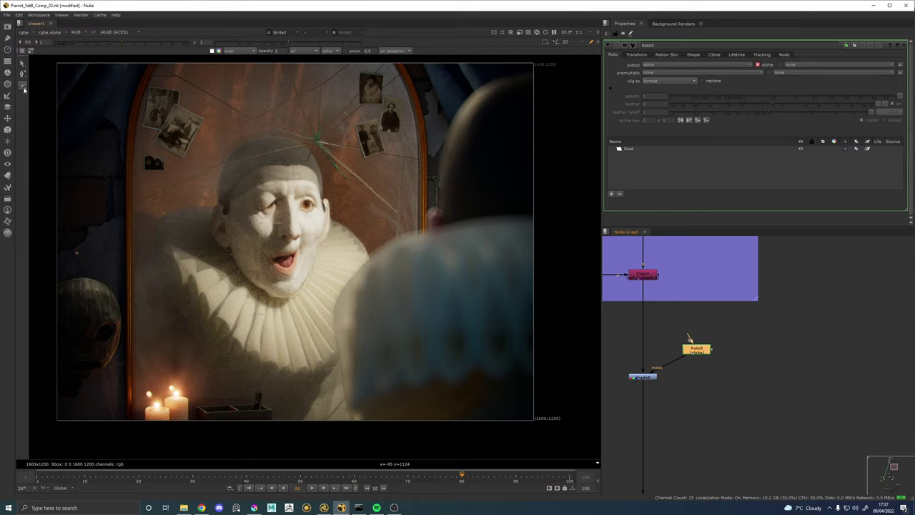
right_click(24, 89)
left_click(53, 102)
scroll(283, 195, "up", 5)
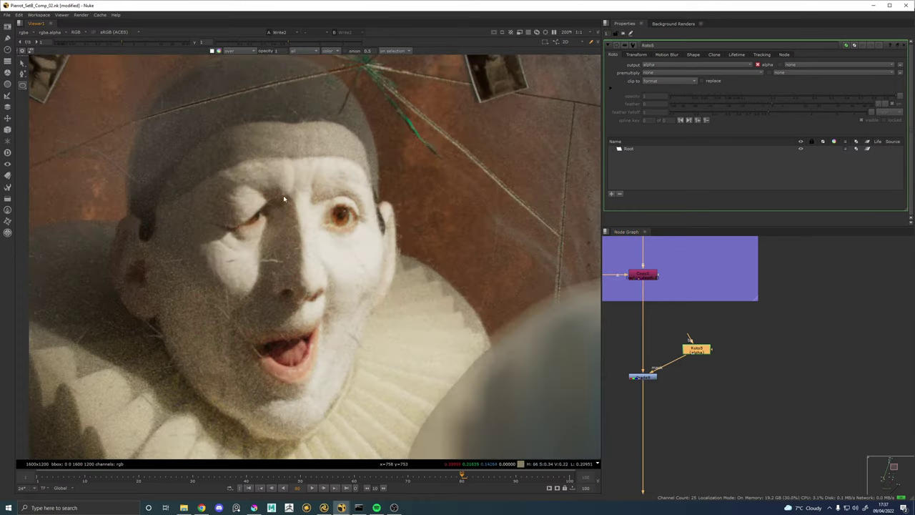
scroll(364, 220, "up", 5)
left_click_drag(269, 169, 310, 210)
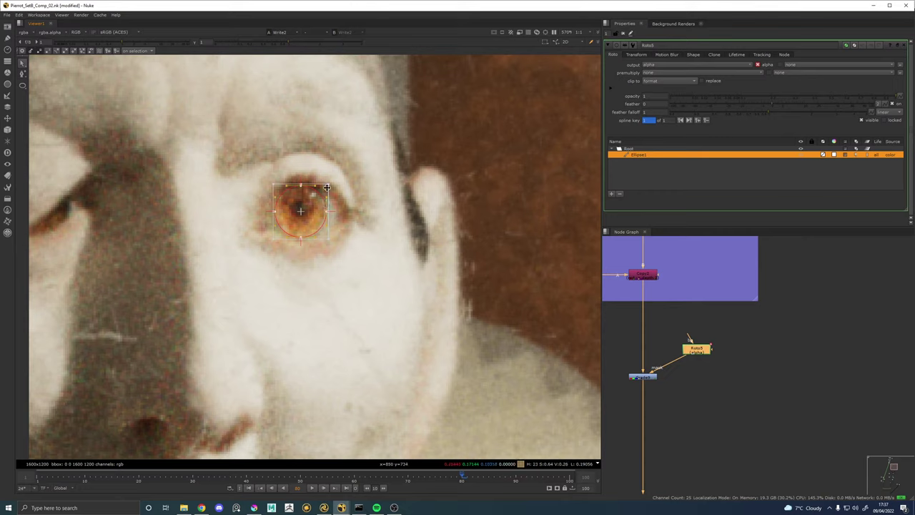
left_click_drag(329, 184, 314, 203)
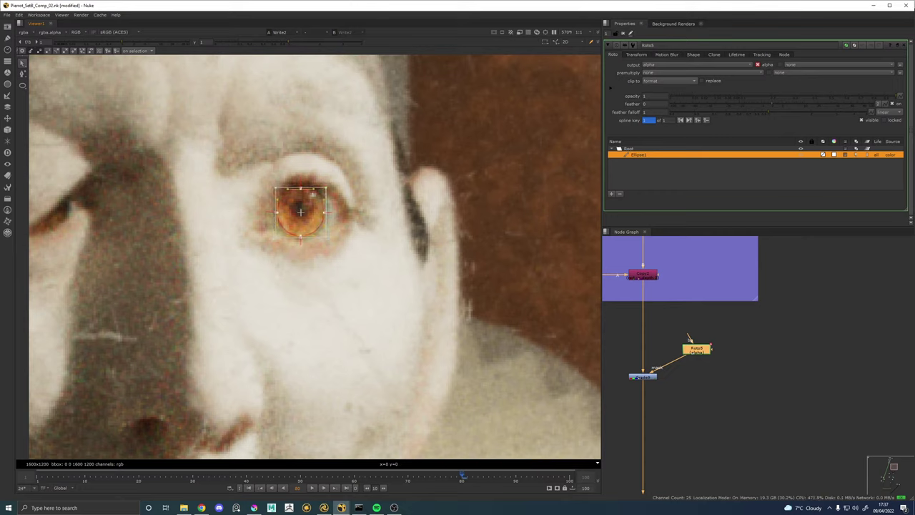
left_click(652, 104)
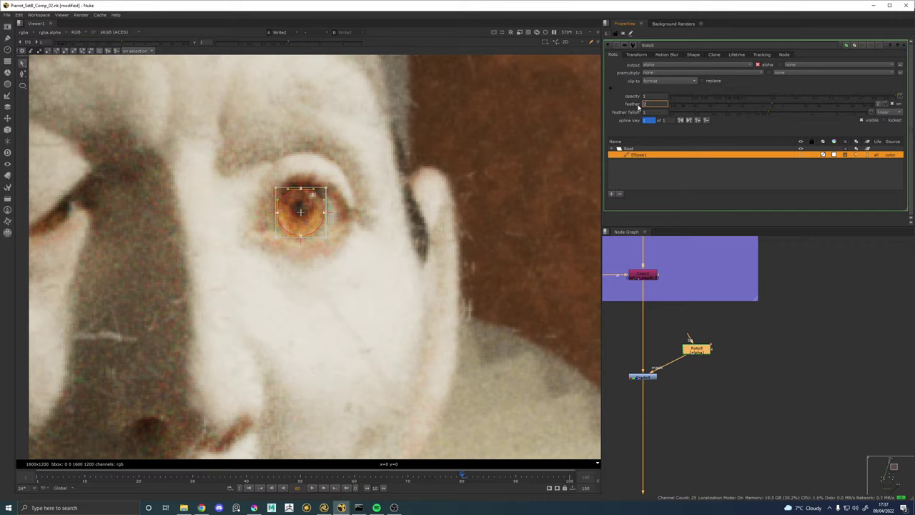
Open Write2's properties and check the brightened eye against the whole face in the viewer.
scroll(755, 360, "down", 5)
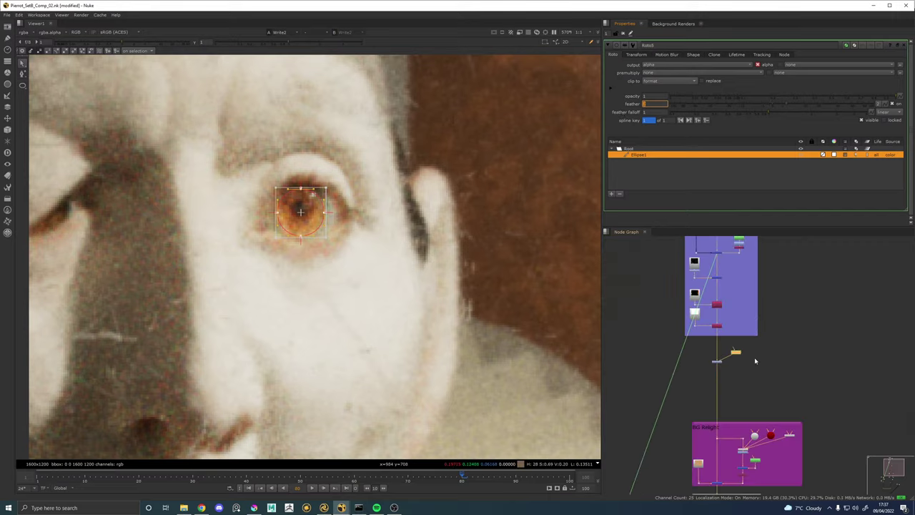
left_click_drag(749, 406, 703, 259)
left_click_drag(703, 413, 691, 260)
left_click_drag(678, 435, 693, 366)
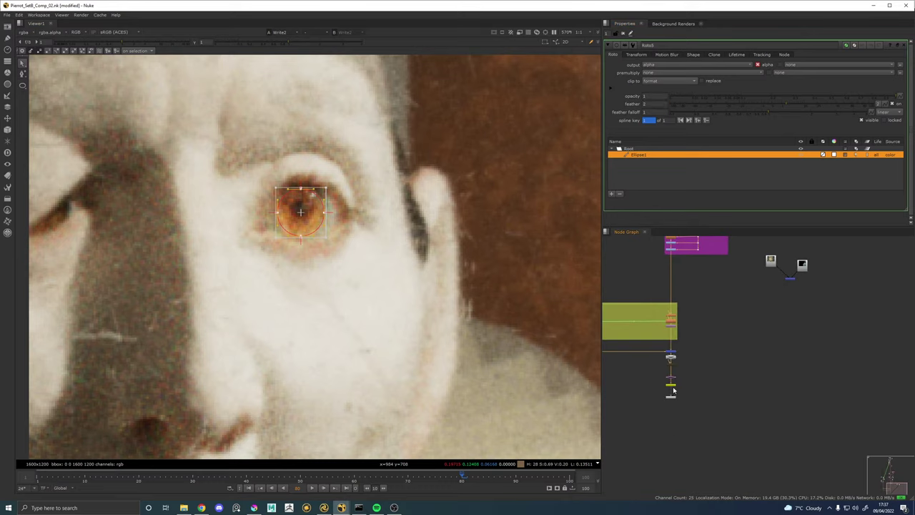
left_click(673, 391)
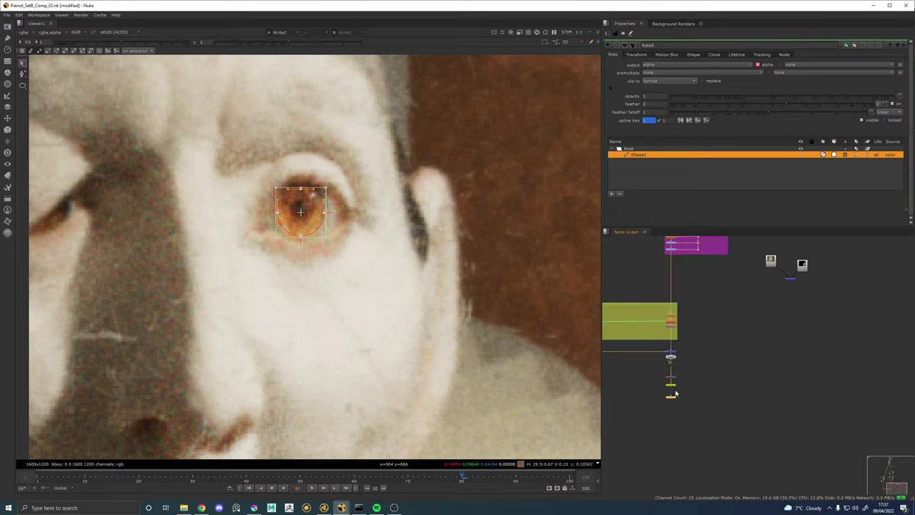
double_click(671, 387)
scroll(346, 178, "down", 7)
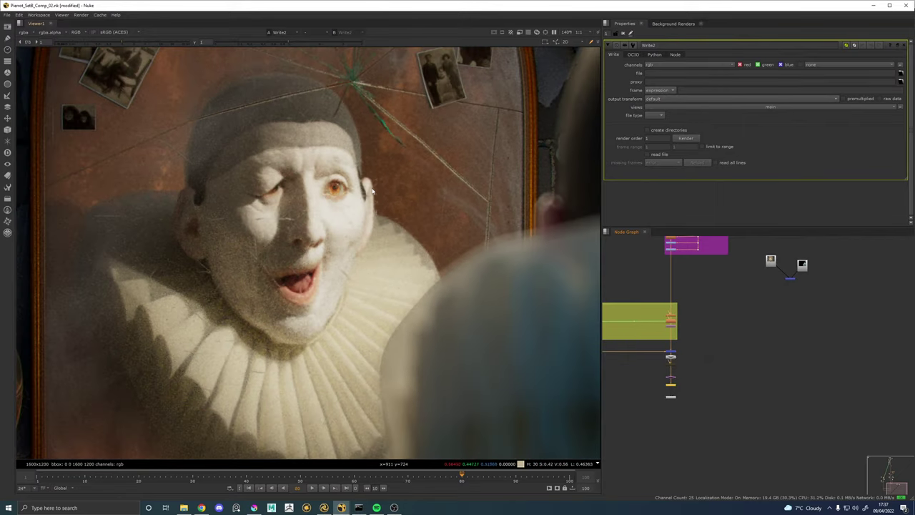
left_click_drag(693, 239, 690, 246)
left_click_drag(771, 290, 825, 474)
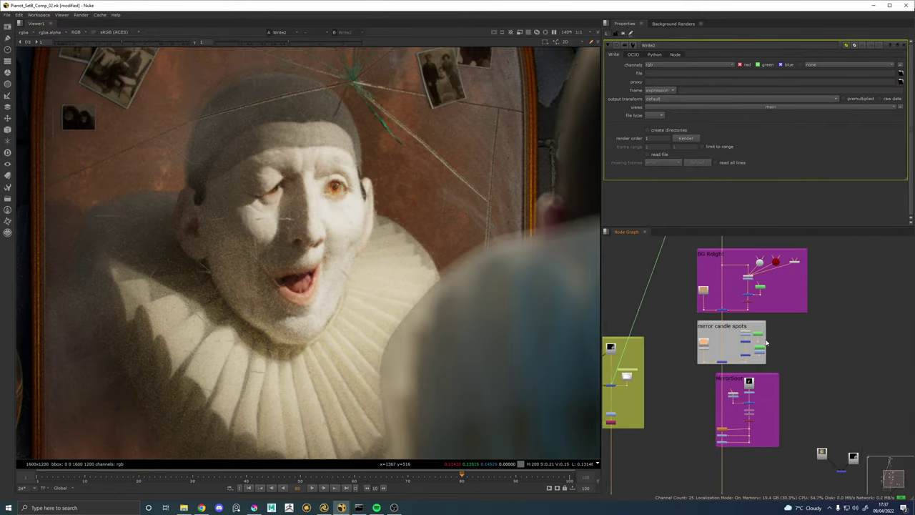
Add a Saturation node to the background line directly below the eye's Grade node.
left_click_drag(733, 248, 759, 362)
scroll(750, 313, "up", 2)
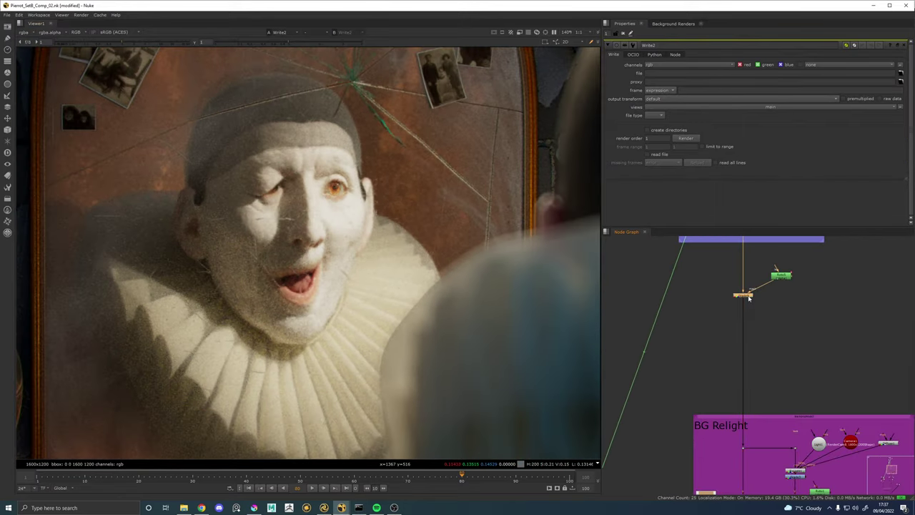
double_click(746, 296)
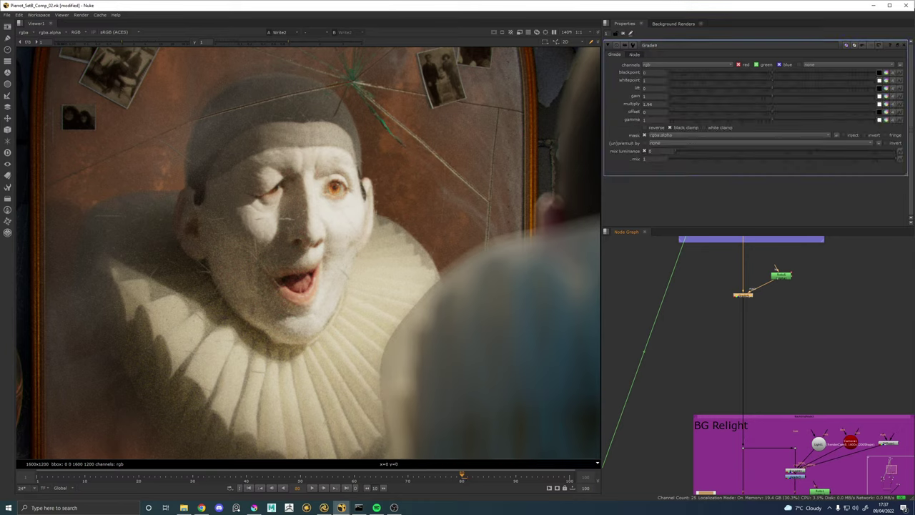
scroll(771, 366, "up", 2)
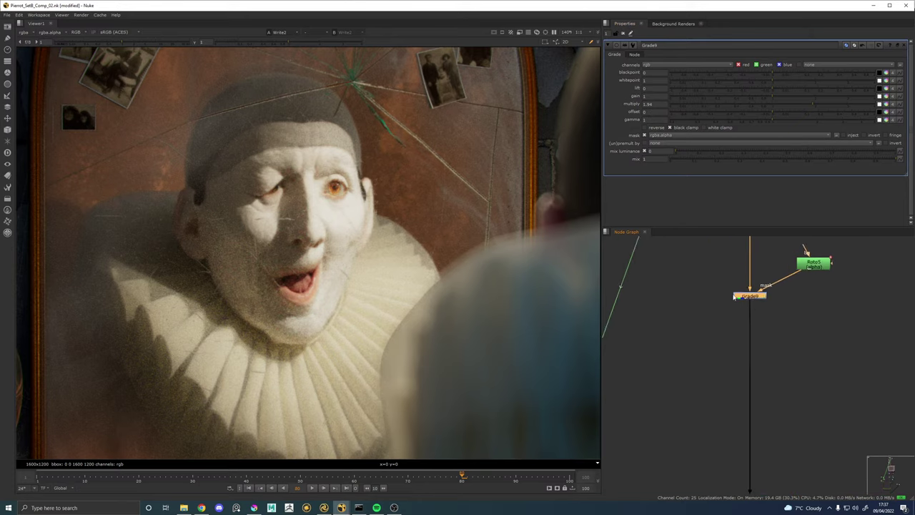
left_click(786, 320)
key("Tab")
type("sat")
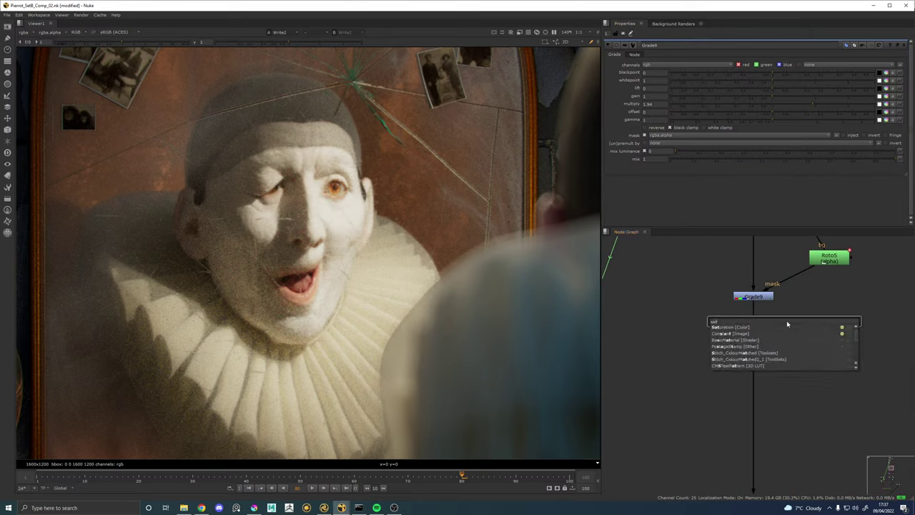
key("Return")
left_click_drag(787, 323, 754, 328)
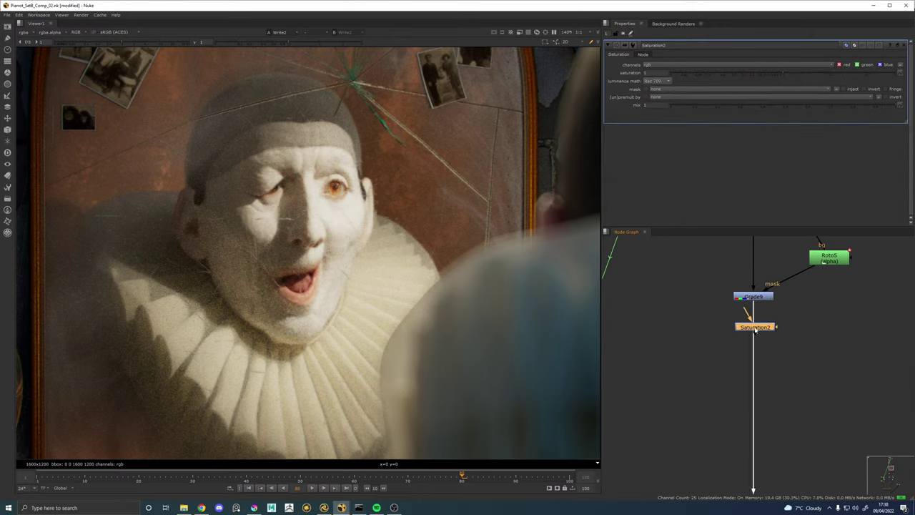
Disable the eye's Grade node and connect the Saturation node's mask input to Roto5.
left_click(764, 298)
key("d")
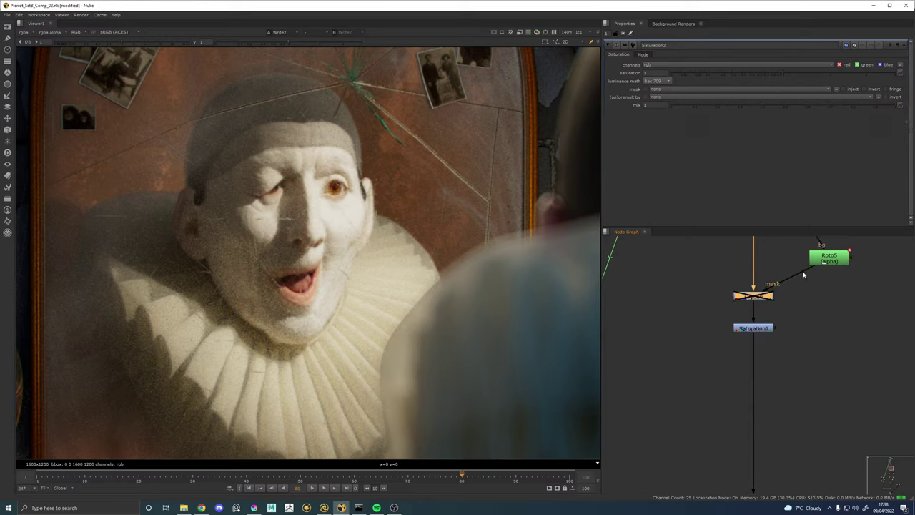
left_click_drag(770, 290, 763, 327)
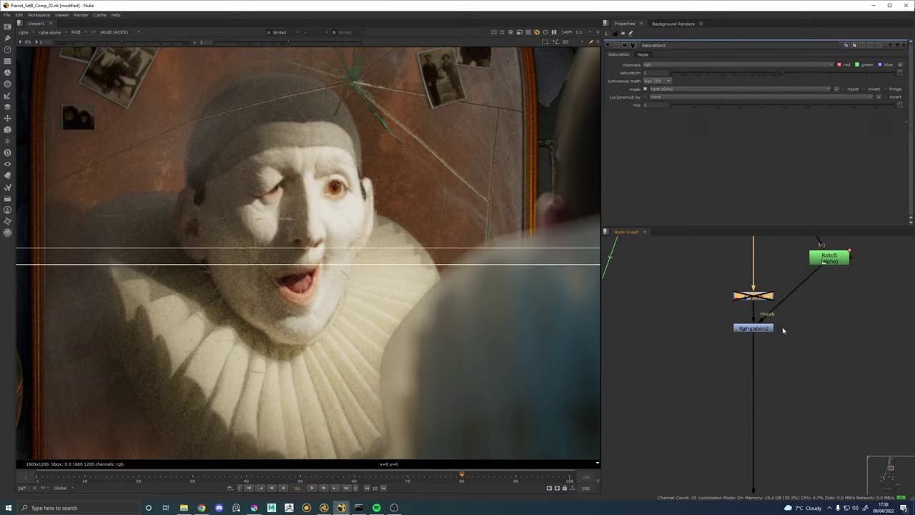
Set the Saturation node's saturation to 1.2 and check the iris close up.
left_click(752, 328)
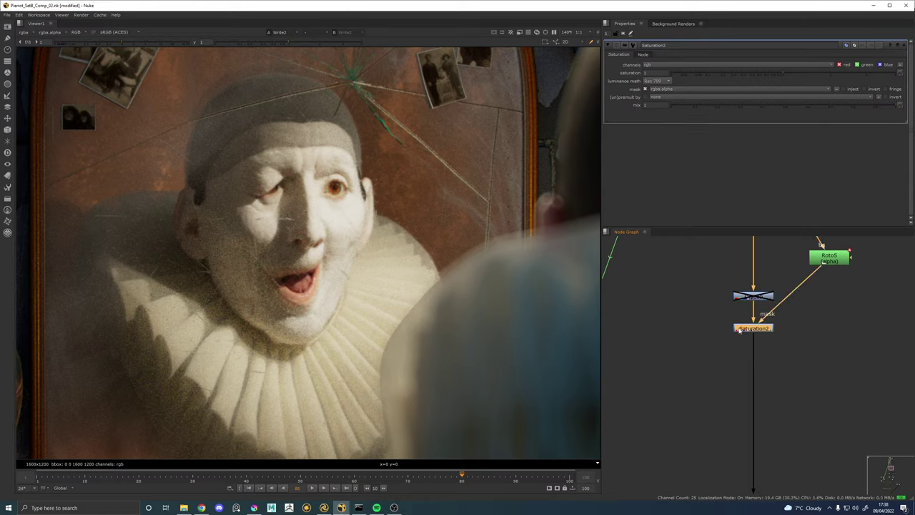
left_click_drag(785, 75, 801, 75)
left_click(650, 73)
scroll(336, 190, "up", 7)
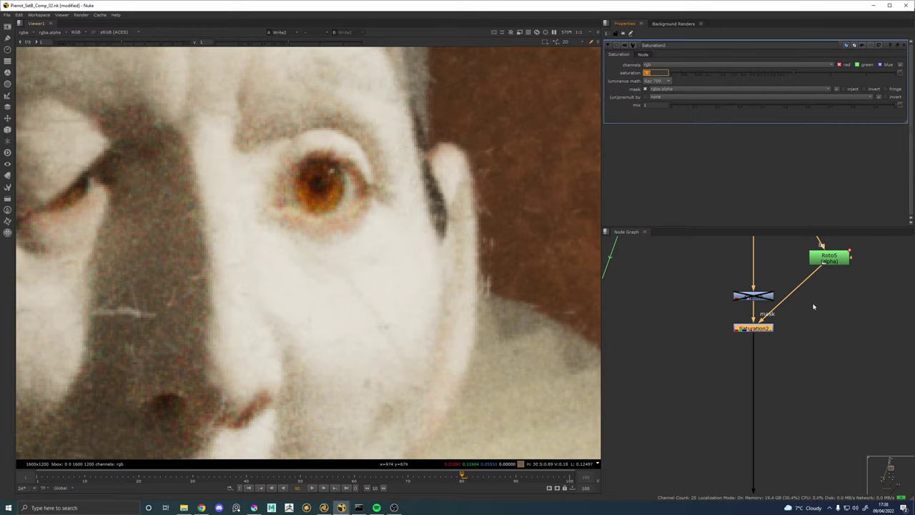
Insert an Exposure node below the Saturation node and connect its mask input to Roto5.
left_click_drag(756, 331, 756, 335)
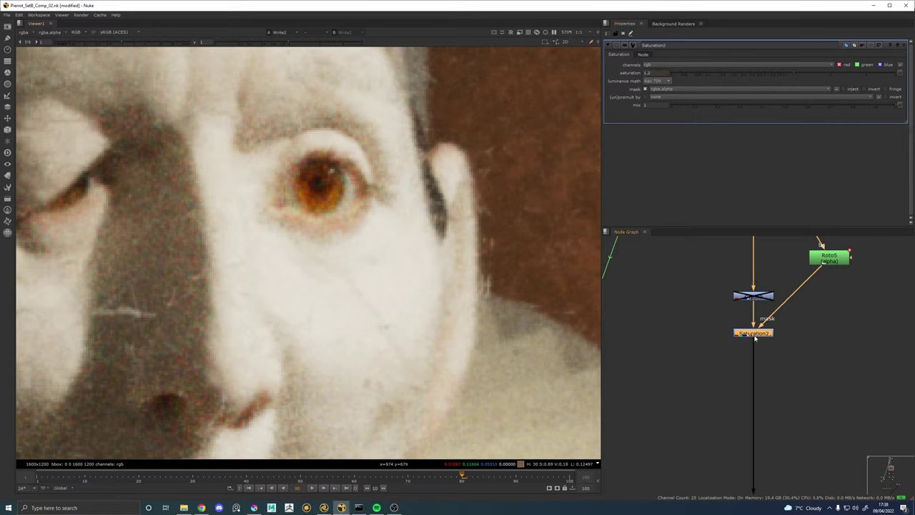
key("Tab")
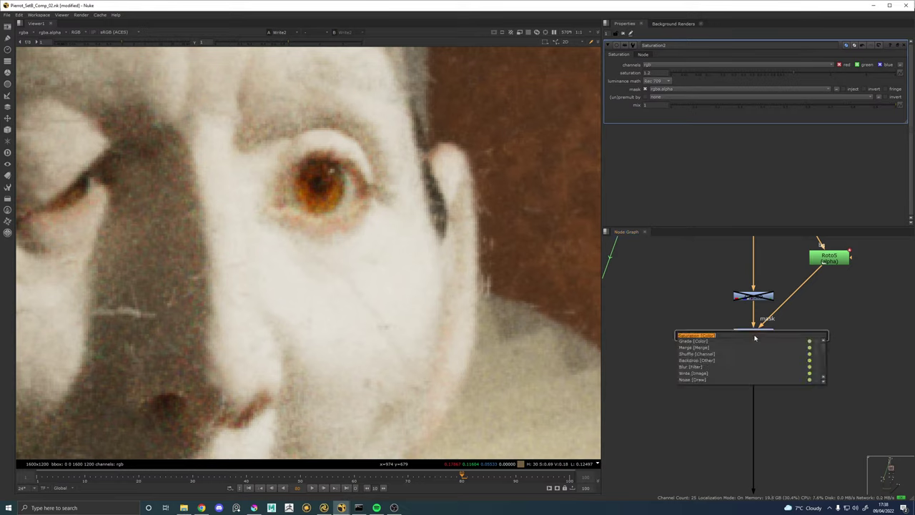
type("exp")
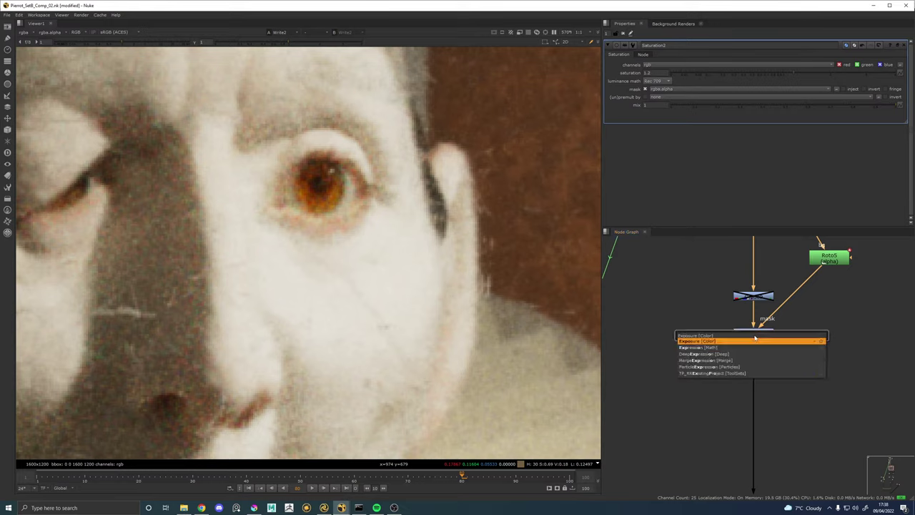
key("Return")
left_click_drag(775, 345, 829, 259)
left_click_drag(767, 348, 767, 365)
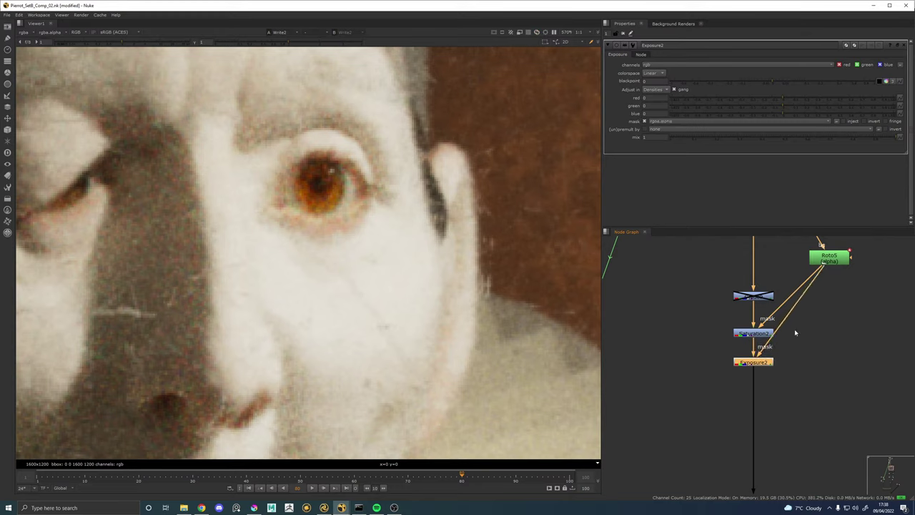
Add a second Roto node and place it beside Roto5.
left_click_drag(838, 300, 808, 341)
left_click_drag(804, 297, 803, 302)
key("Tab")
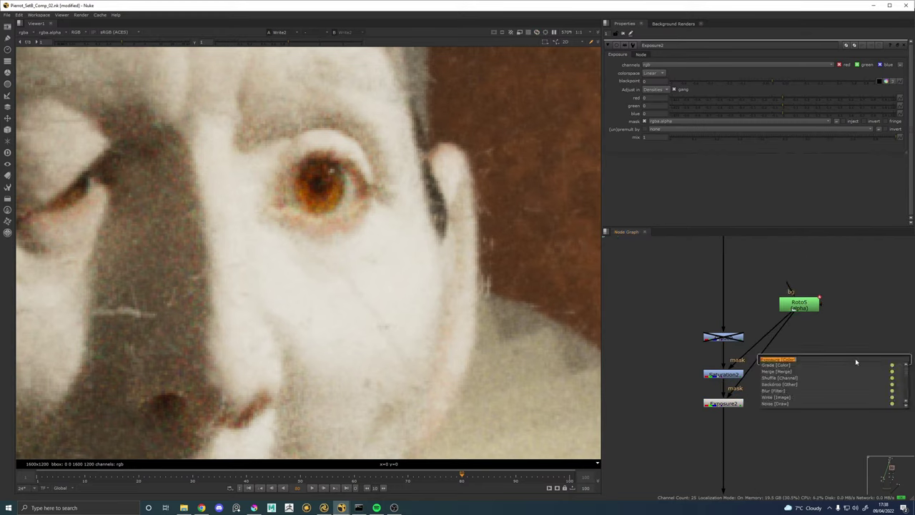
type("roto")
key("Return")
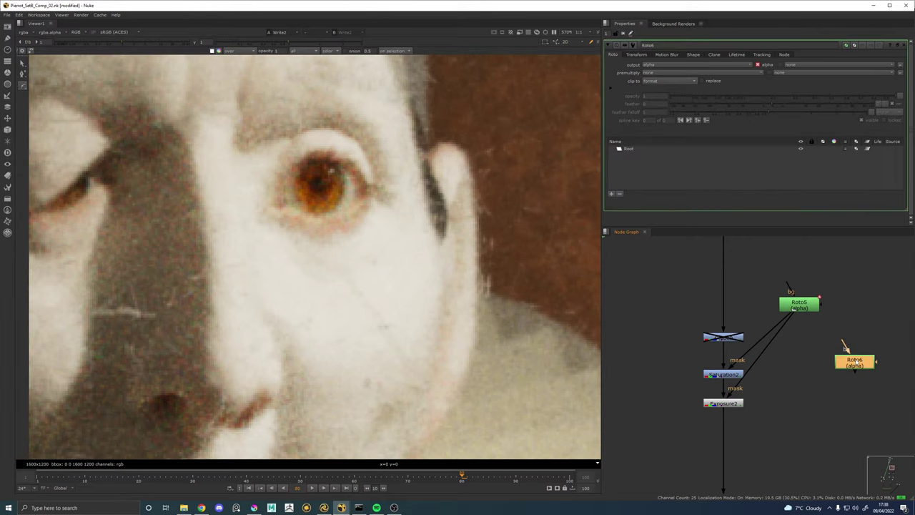
left_click_drag(855, 358, 862, 308)
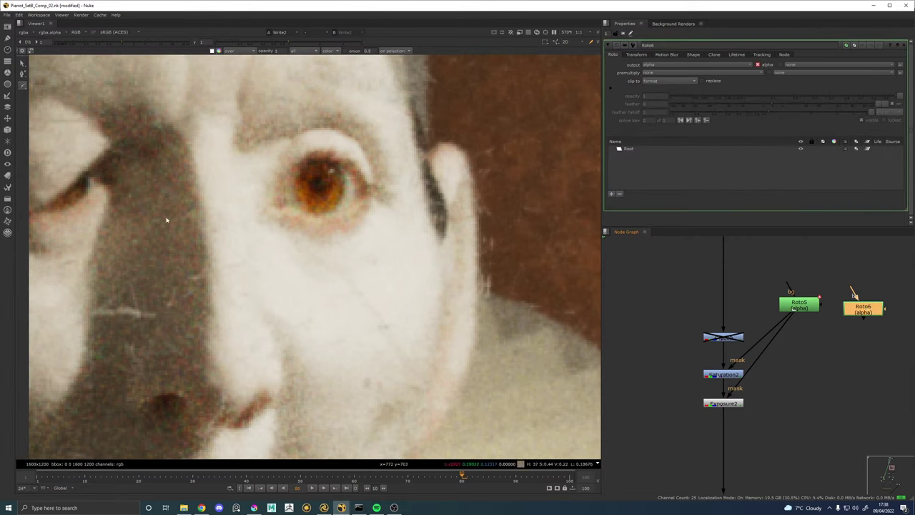
Draw a rectangle shape in the new Roto node just below the open eye's iris.
left_click(22, 86)
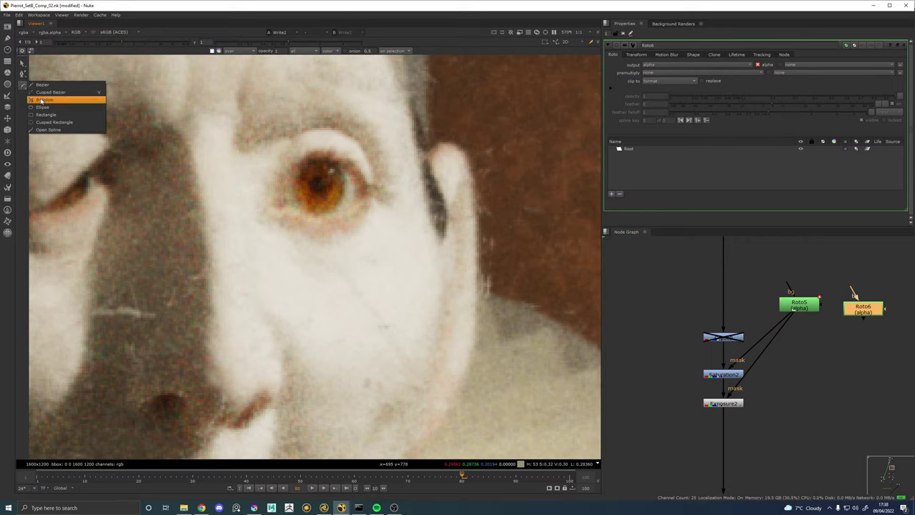
left_click(42, 106)
left_click(23, 83)
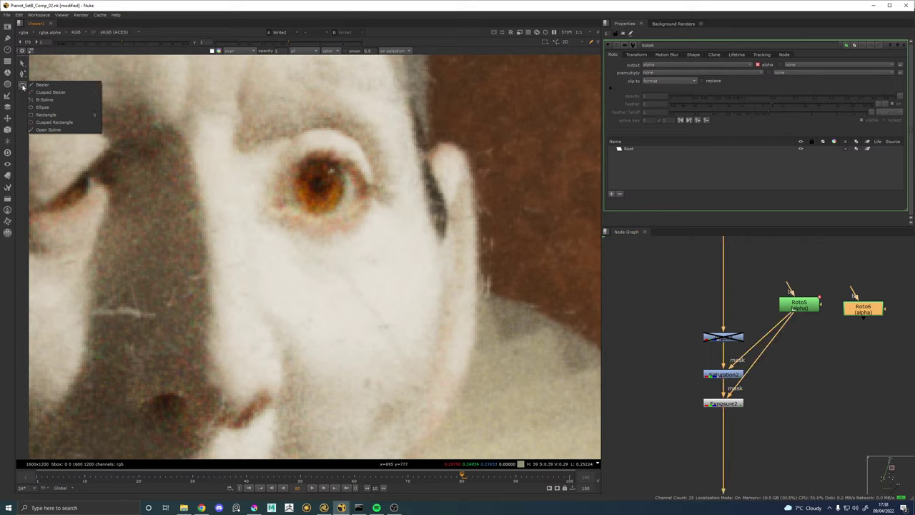
left_click(46, 114)
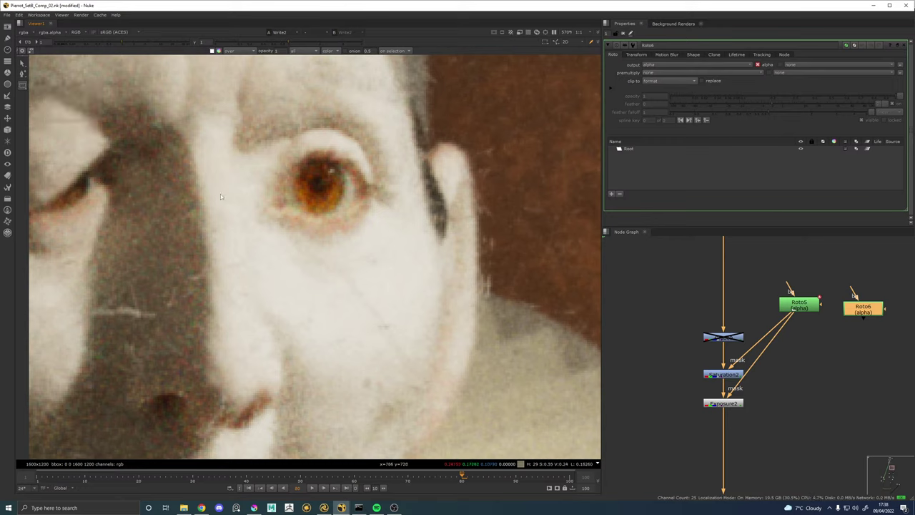
left_click_drag(284, 216, 350, 266)
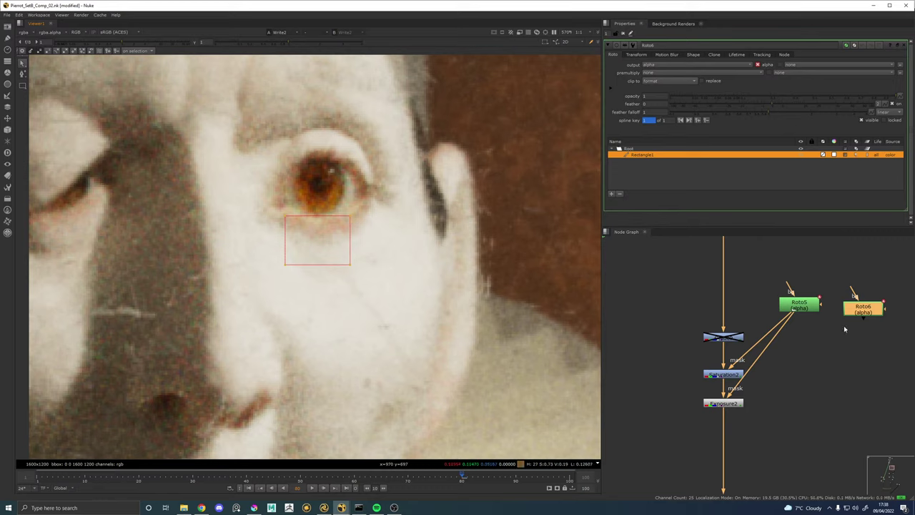
Add a Merge node below the Rotos with A from Roto5 and B from Roto6, and view its alpha.
left_click(785, 364)
key("Tab")
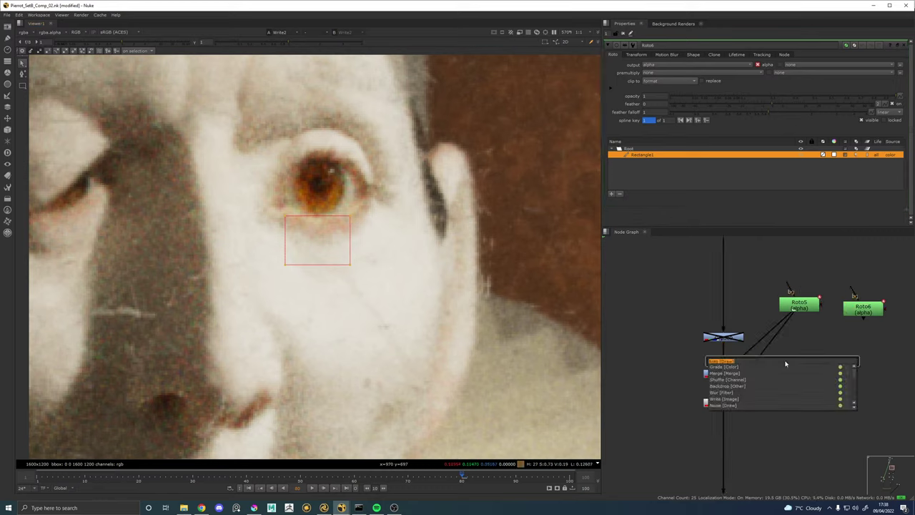
type("merge")
key("Return")
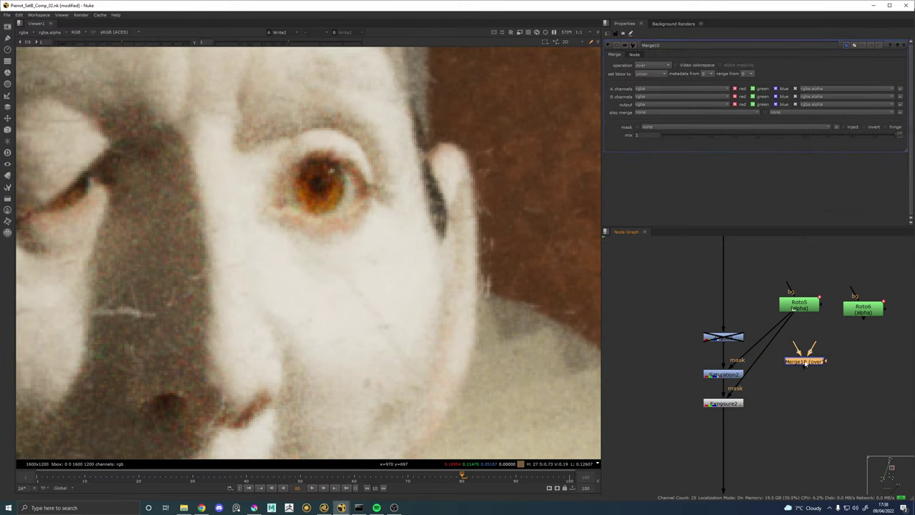
left_click_drag(796, 348, 797, 304)
left_click_drag(815, 346, 857, 304)
left_click_drag(824, 361, 819, 360)
key("1")
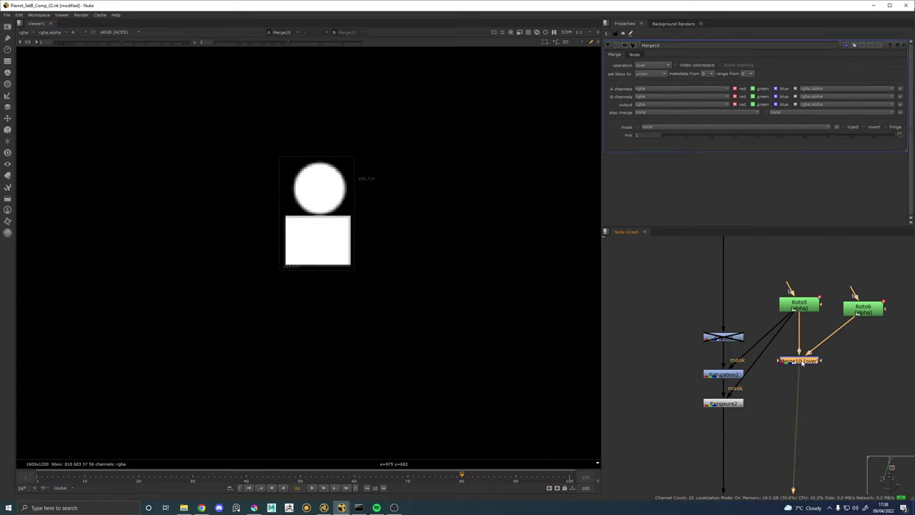
Set the feather of Roto6's rectangle to 20.
double_click(862, 308)
left_click(631, 155)
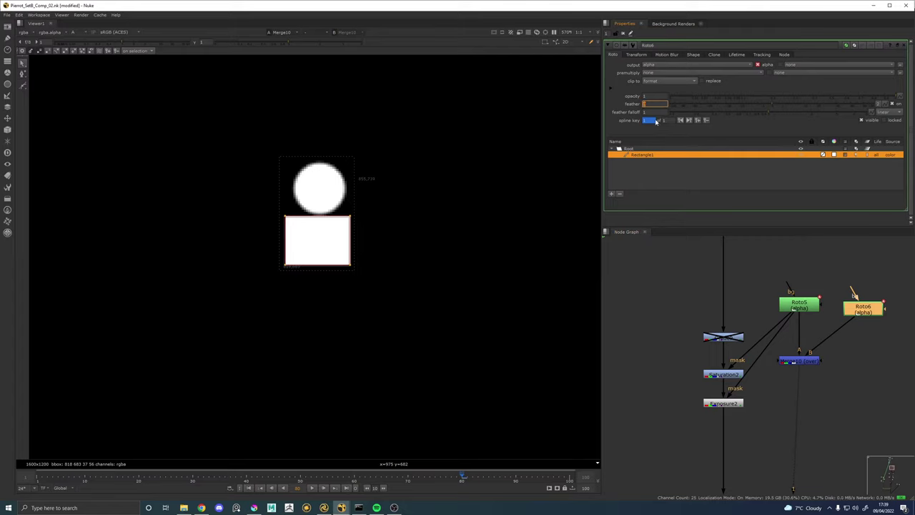
key("Return")
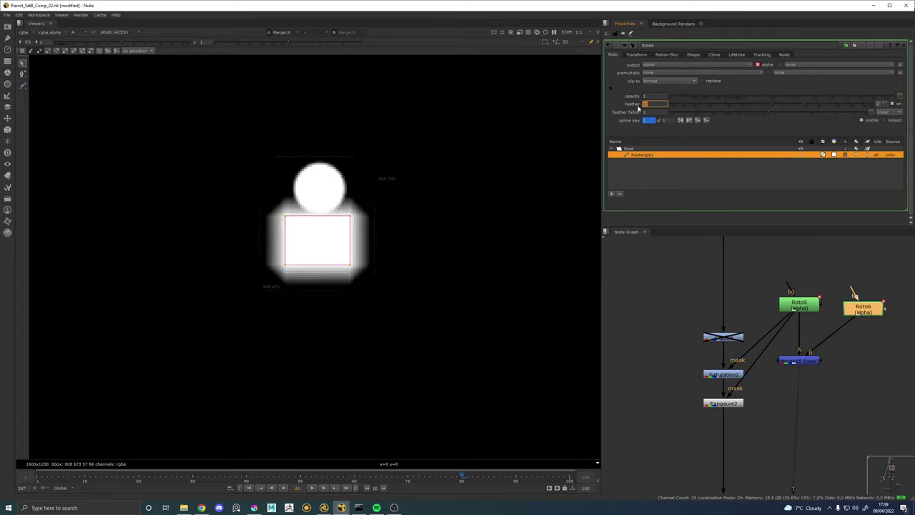
type("20")
key("Return")
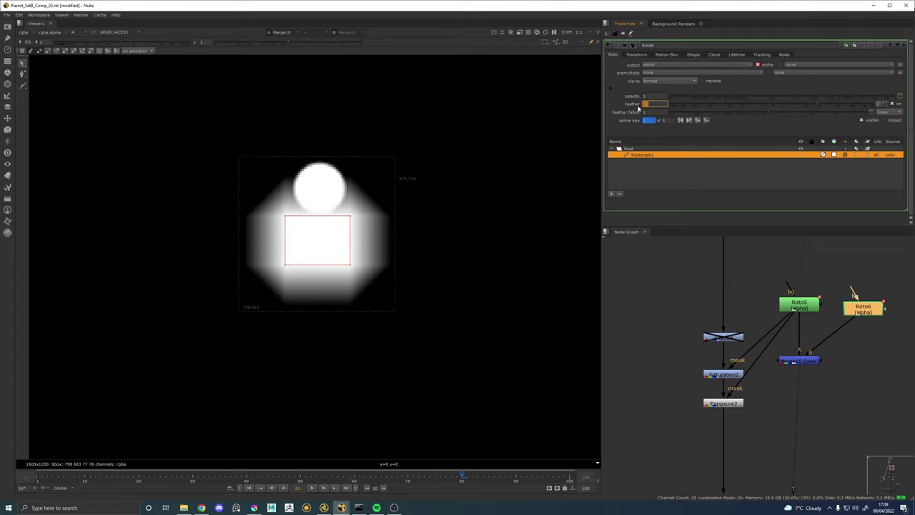
Set the operation of the Merge node joining the two Rotos to mask.
left_click(796, 381)
double_click(799, 361)
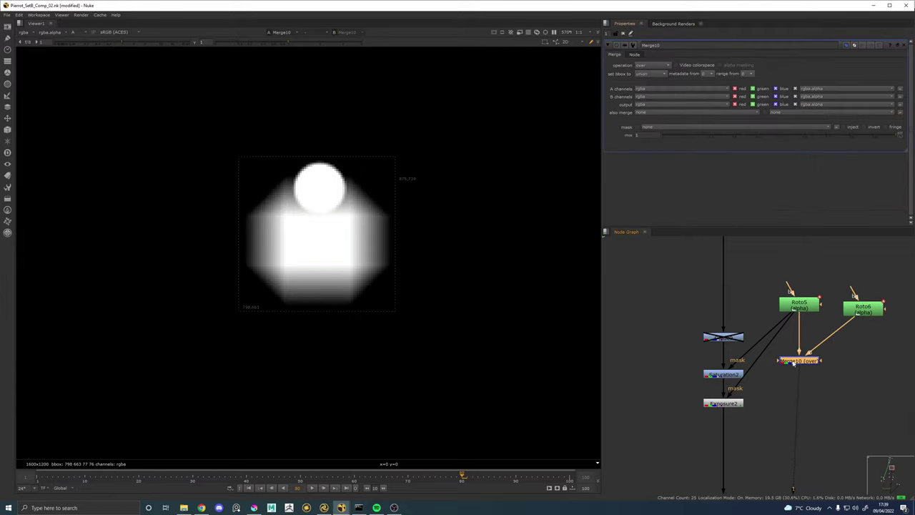
left_click(648, 73)
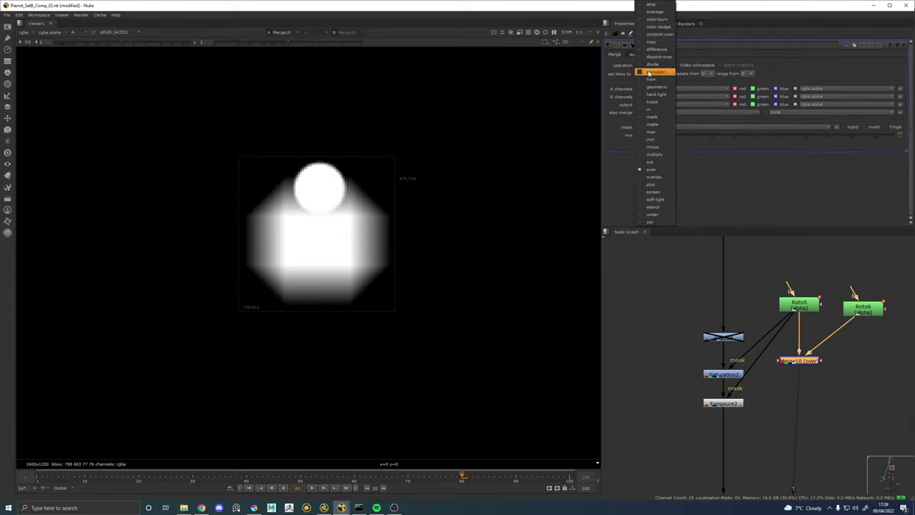
left_click(652, 117)
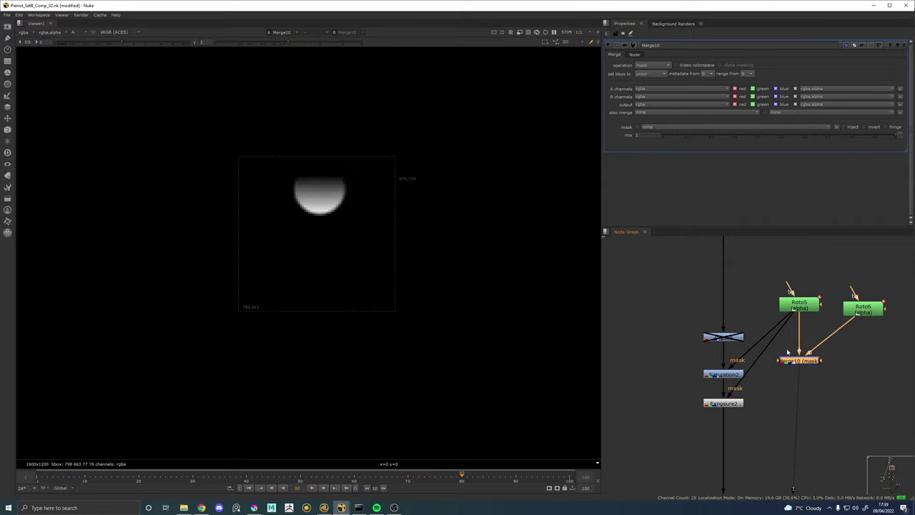
Connect the Exposure's mask to the Merge, keep the Saturation's mask on Roto5, and view the Exposure node in colour.
left_click_drag(781, 341, 795, 365)
left_click(736, 405)
key("1")
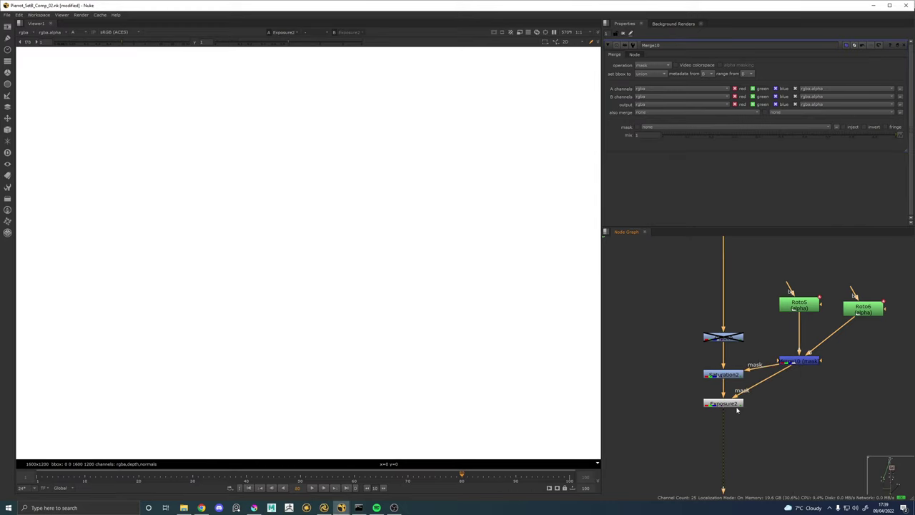
key("a")
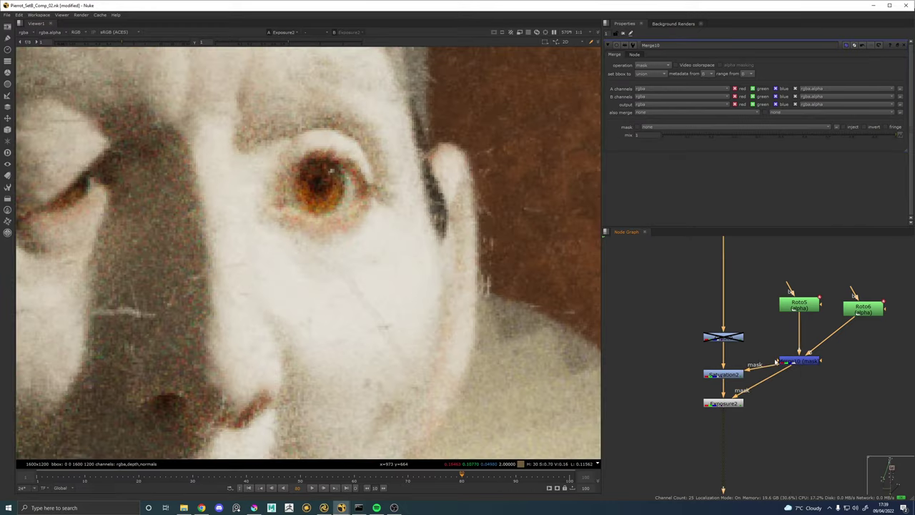
left_click_drag(771, 370, 798, 306)
Set the Exposure node's red, green and blue to 0.155 and check the eye against the whole face.
double_click(723, 403)
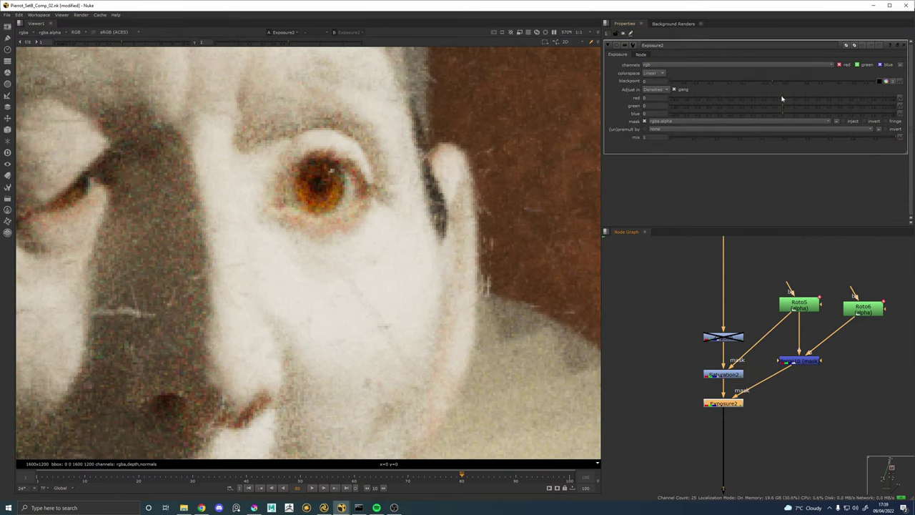
left_click_drag(782, 100, 801, 98)
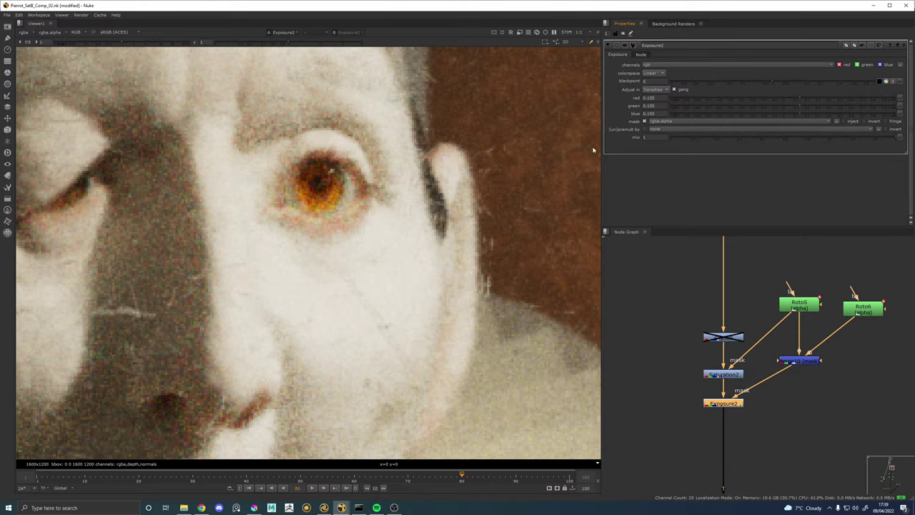
scroll(426, 174, "down", 5)
scroll(427, 174, "down", 5)
scroll(427, 174, "up", 4)
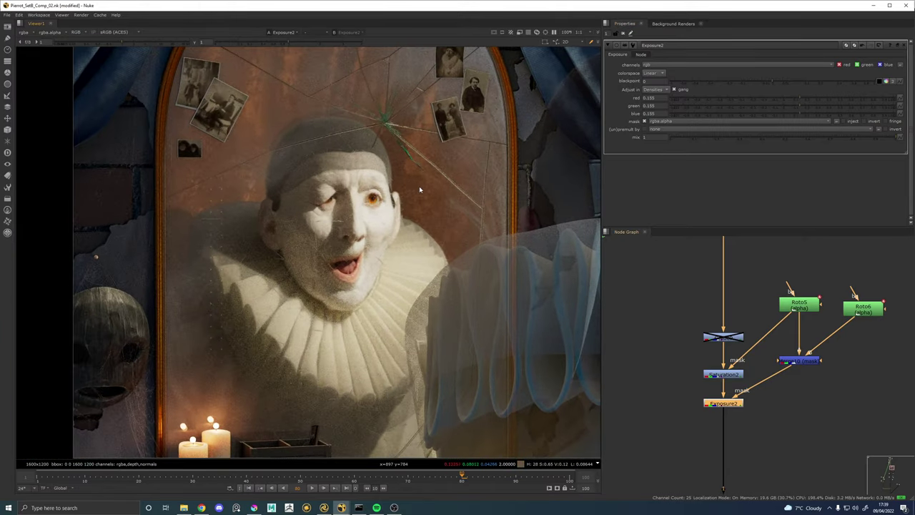
Disable the Saturation2 node, set the Exposure node's red, green and blue to 0.12, and check the eye against the face.
left_click(724, 373)
key("d")
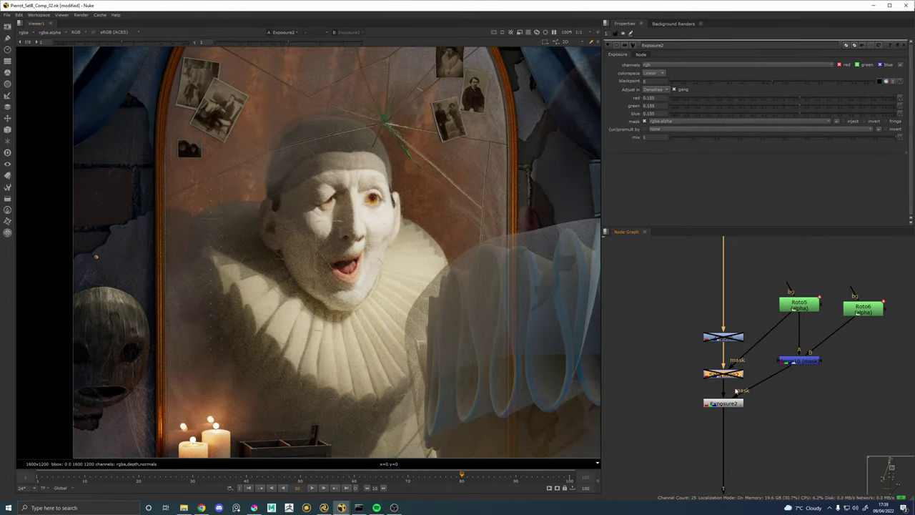
left_click(754, 350)
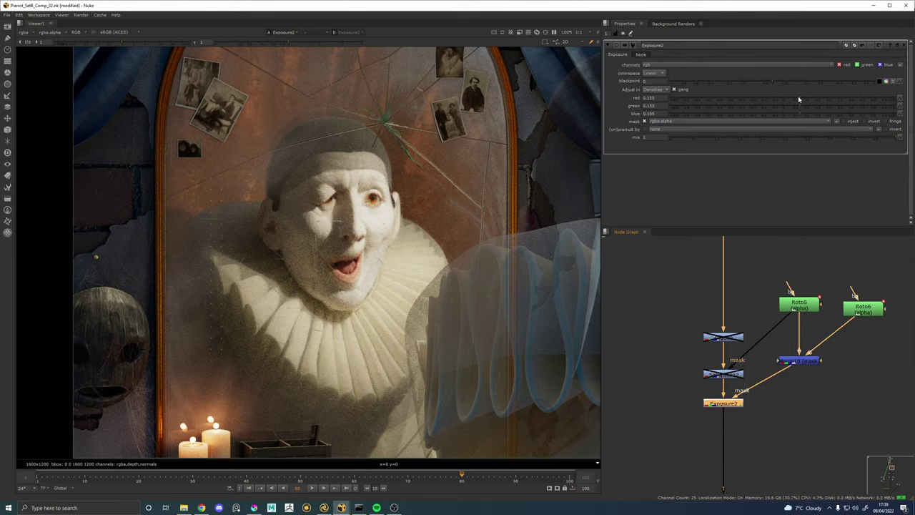
mouse_move(798, 100)
left_mouse_down()
mouse_move(784, 99)
mouse_move(795, 98)
left_mouse_up()
scroll(345, 213, "up", 8)
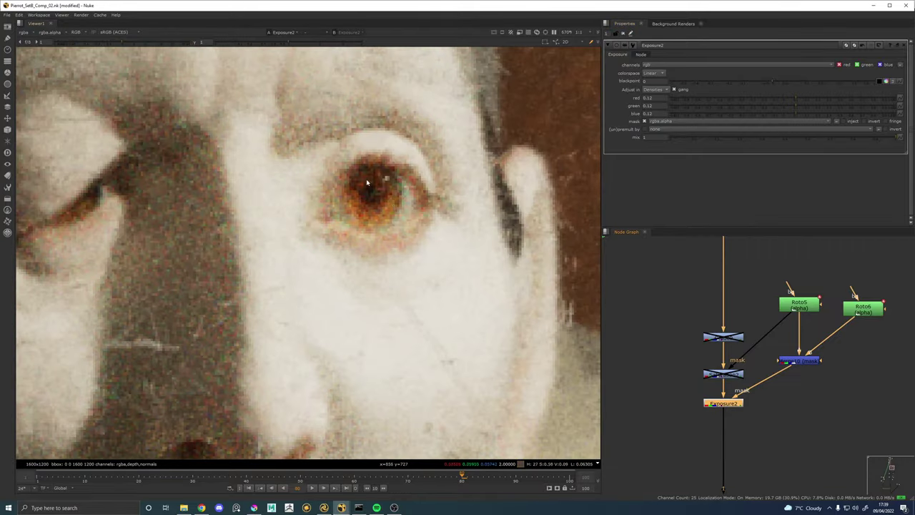
scroll(423, 122, "down", 10)
scroll(423, 121, "up", 4)
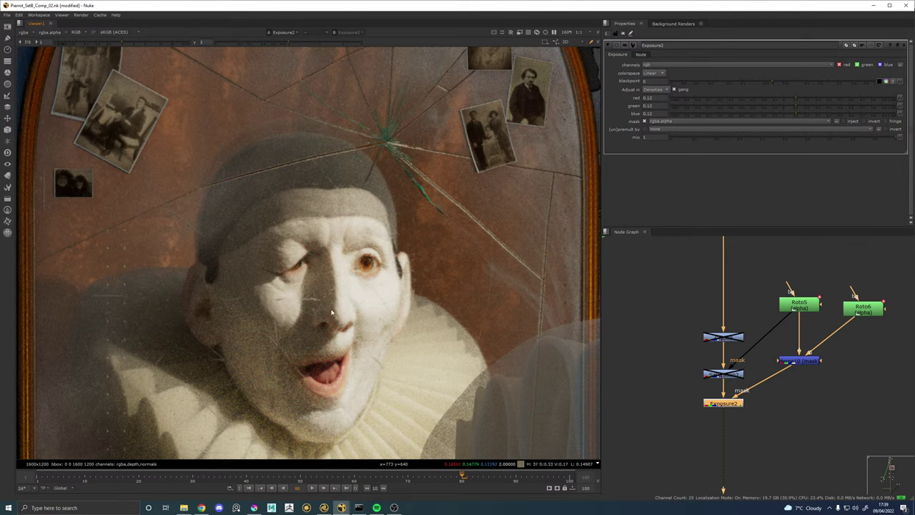
scroll(368, 279, "up", 2)
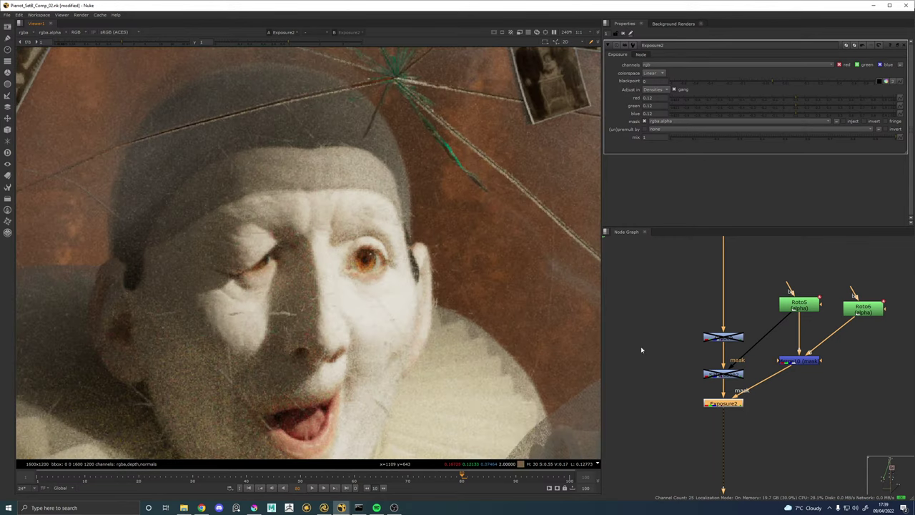
Connect Saturation2's mask to the Merge, re-enable the node and set its saturation to 1.1.
left_click(725, 374)
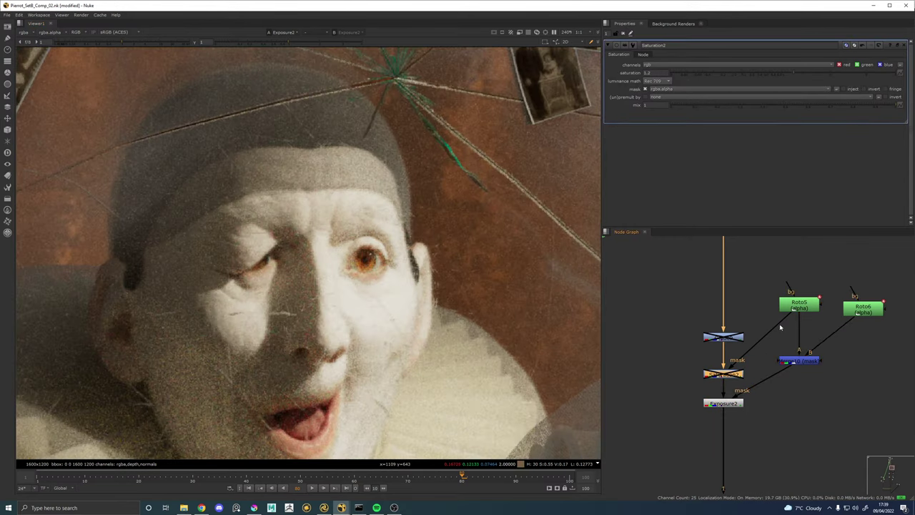
left_click_drag(743, 369, 797, 361)
key("d")
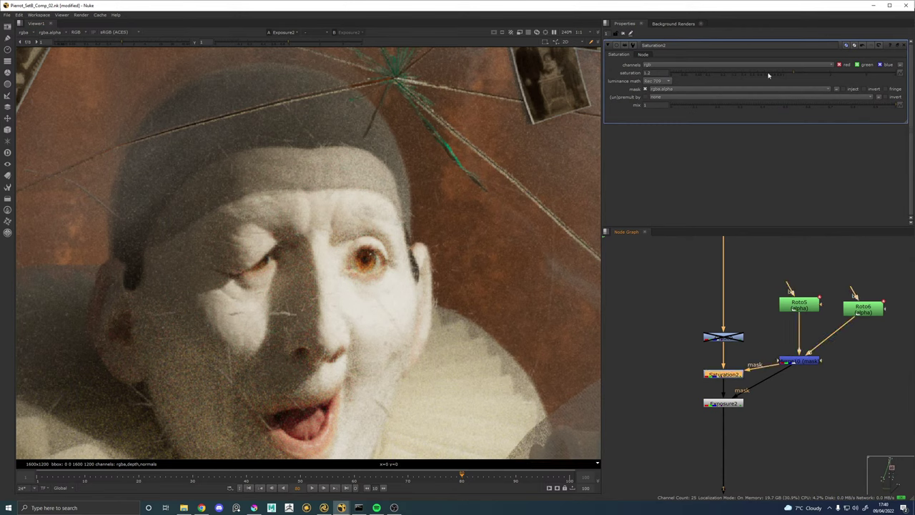
double_click(651, 73)
key("BackSpace")
type("1")
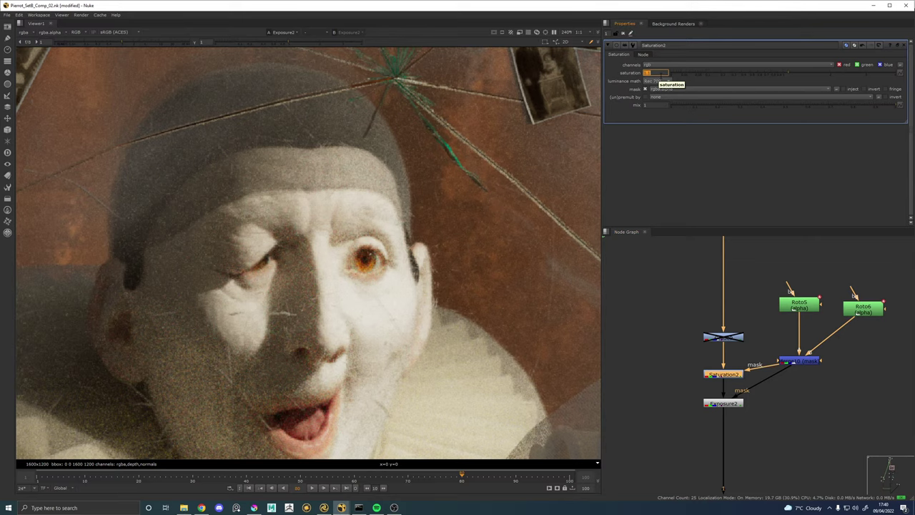
Add a Ramp node beside the Merge and view its output.
left_click(780, 378)
key("Tab")
type("ramp")
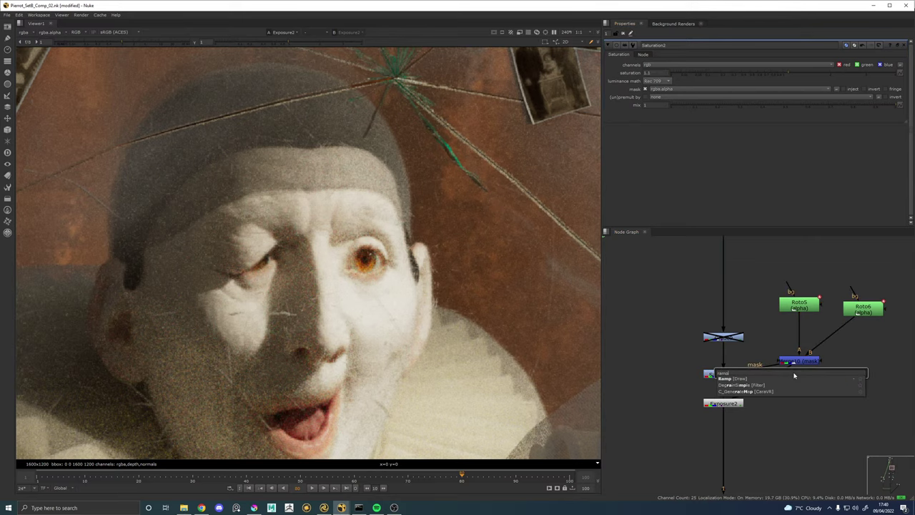
key("Return")
left_click_drag(793, 374, 839, 369)
key("1")
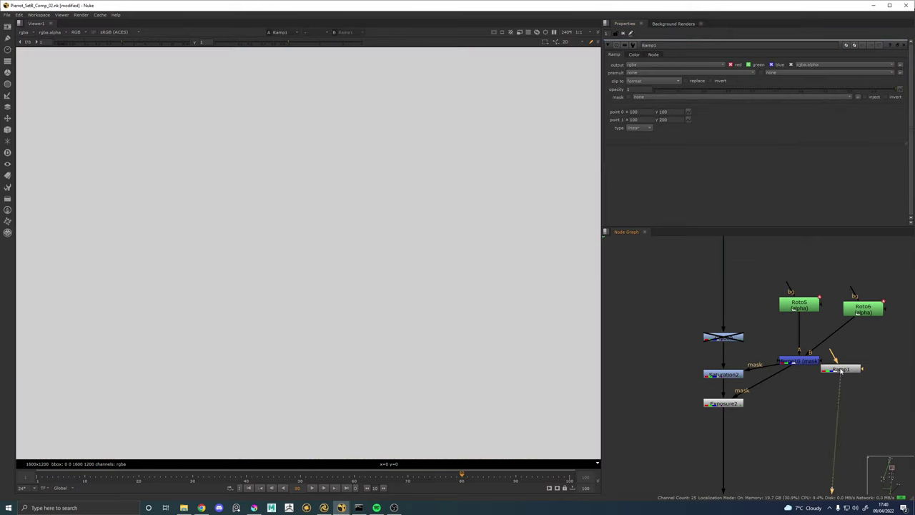
Move the Ramp's point 0 to about (744, 491) and point 1 to about (744, 456).
scroll(431, 202, "down", 3)
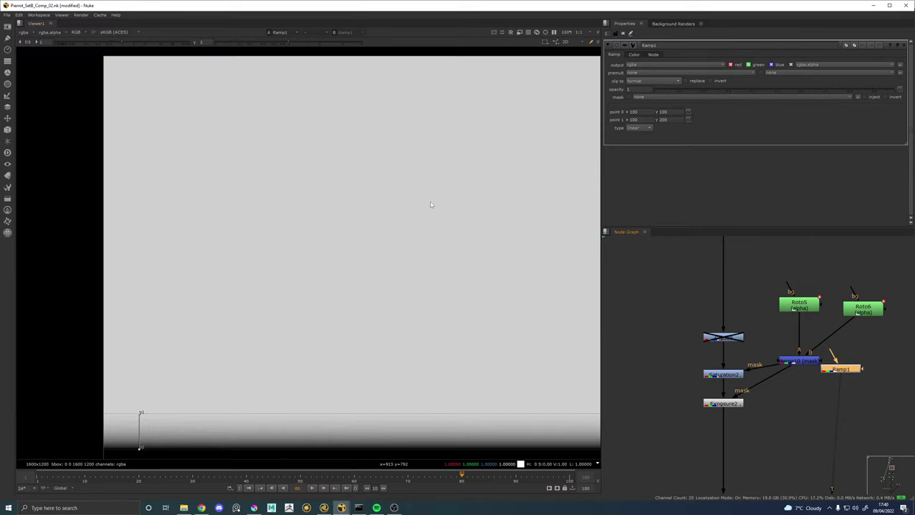
scroll(416, 193, "down", 2)
left_click_drag(458, 180, 404, 208)
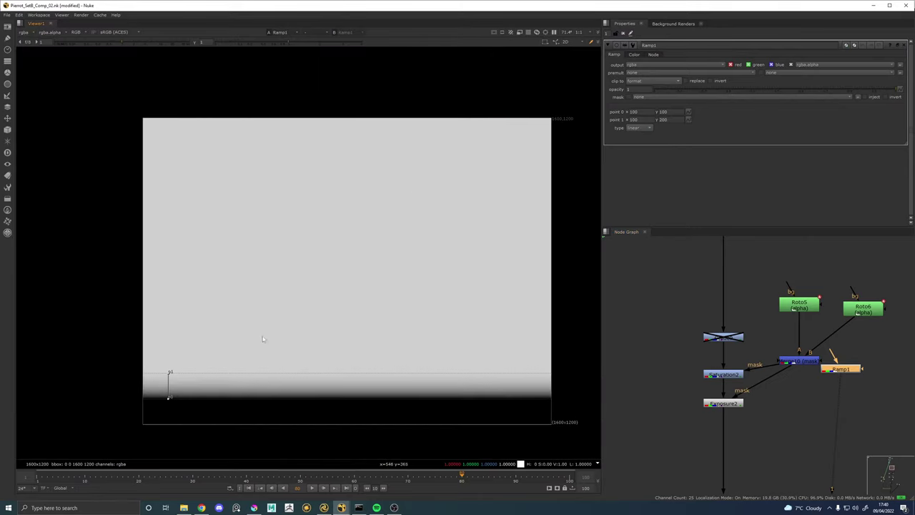
left_click_drag(170, 398, 333, 298)
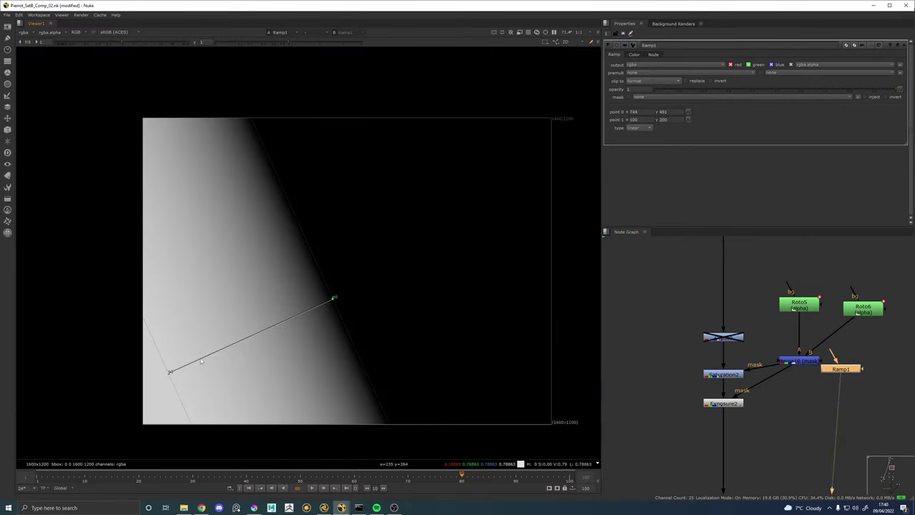
left_click_drag(168, 372, 333, 307)
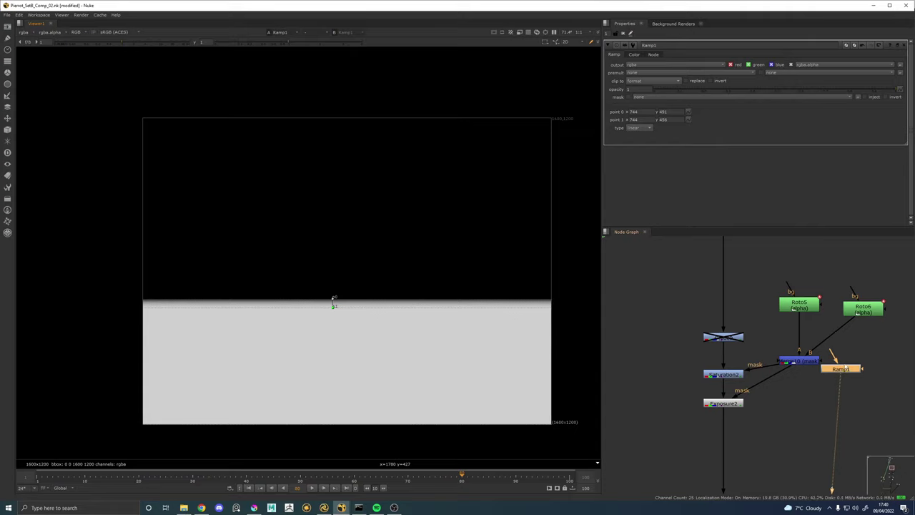
Connect Ramp1 to the Merge's B input in place of Roto6, and view the Exposure node.
left_click_drag(829, 370, 881, 328)
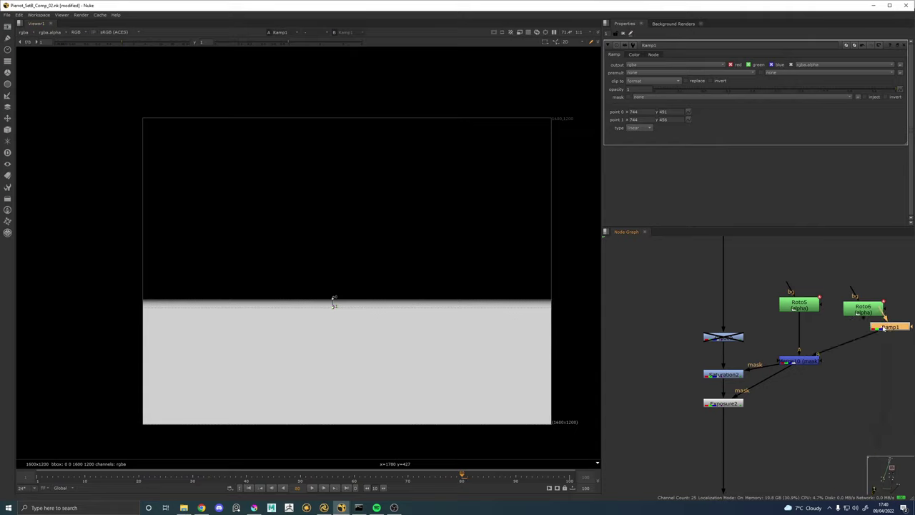
double_click(736, 339)
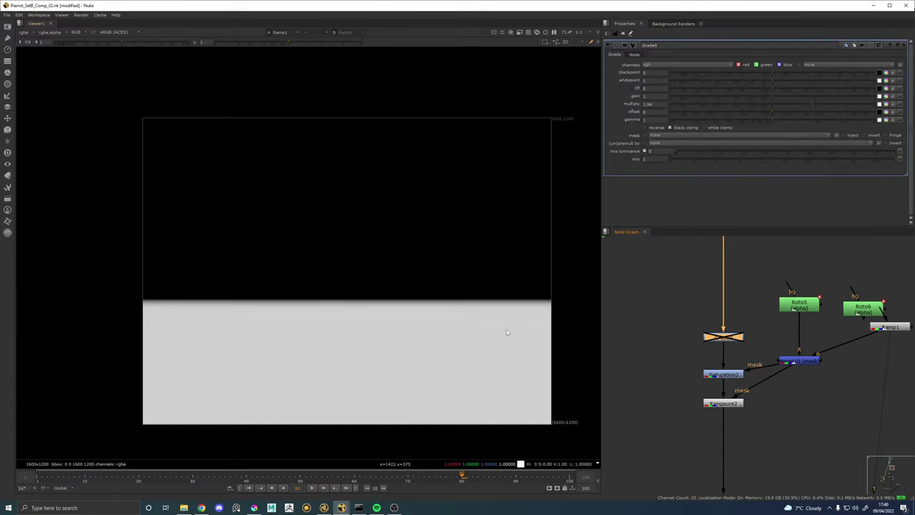
left_click(723, 403)
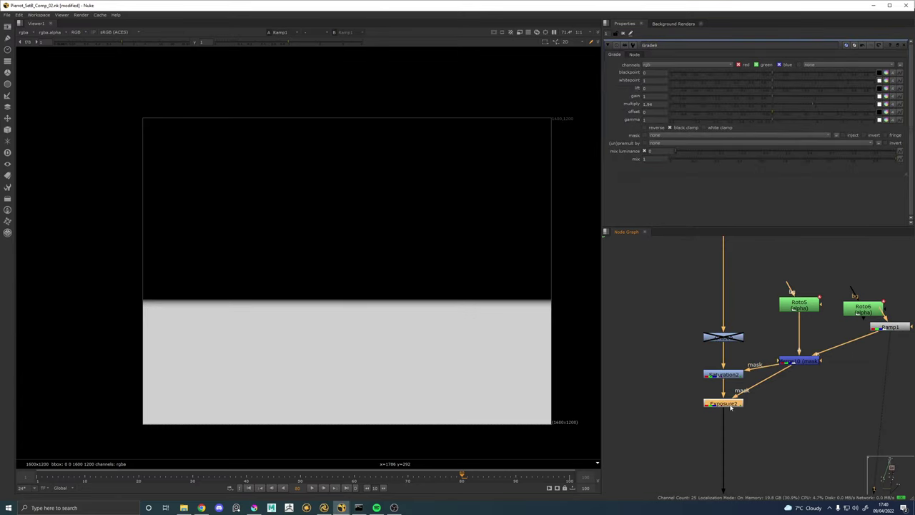
key("1")
Place the Ramp across the open eye, with point 0 at about (836, 723) and point 1 at about (836, 709), and check the face.
double_click(889, 326)
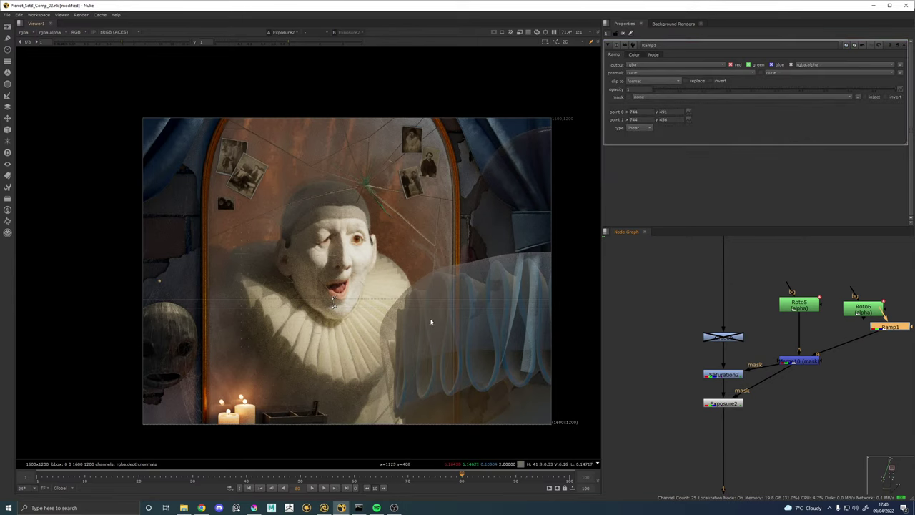
left_click_drag(345, 275, 356, 239)
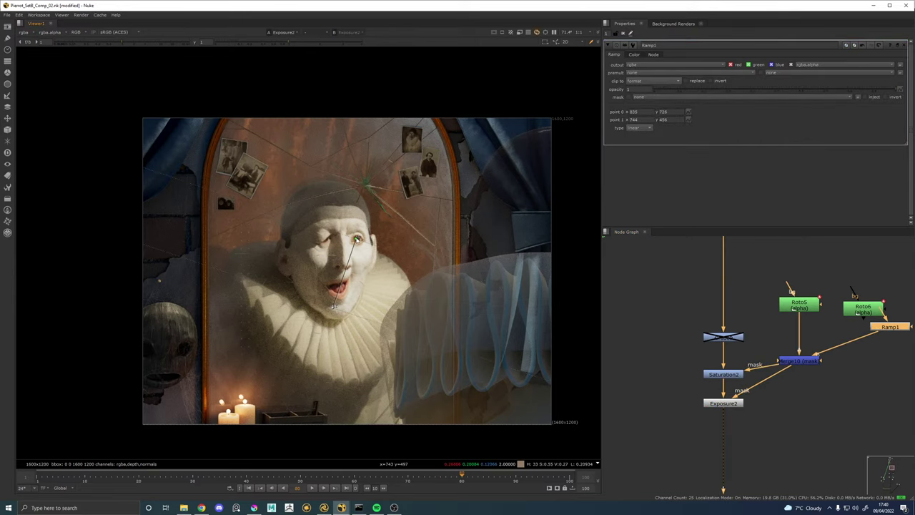
left_click_drag(333, 307, 343, 237)
scroll(356, 245, "up", 10)
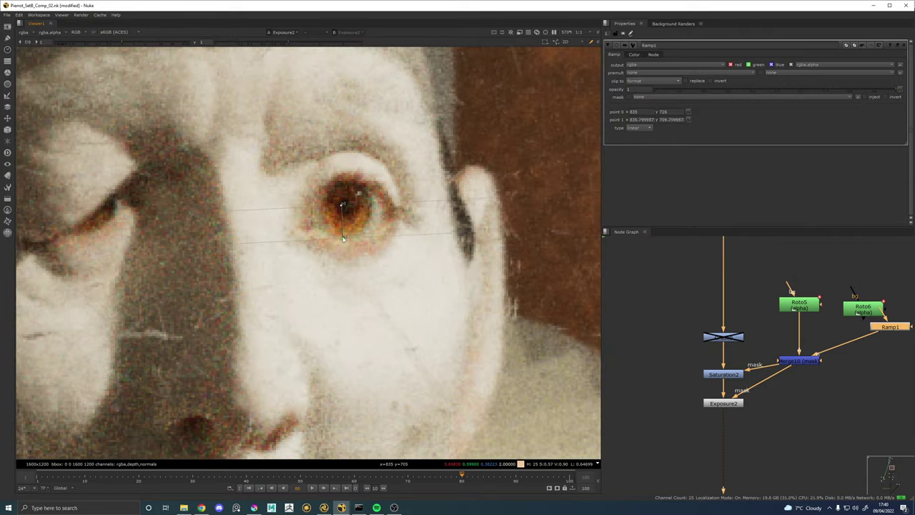
left_click_drag(341, 206, 343, 210)
left_click(723, 403)
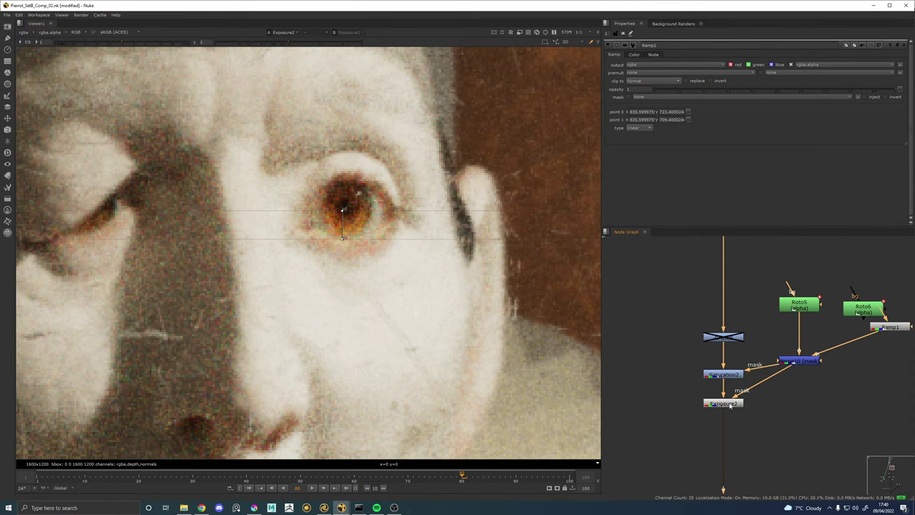
scroll(359, 241, "down", 5)
double_click(731, 403)
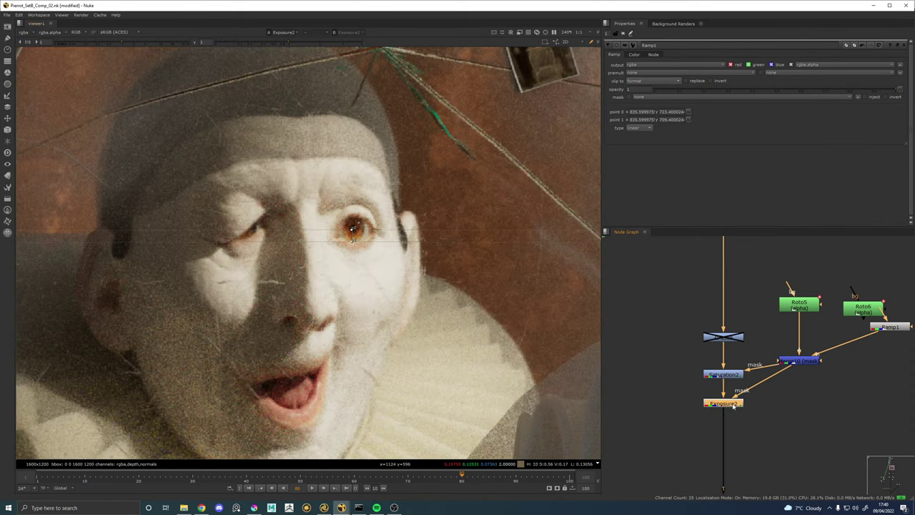
scroll(493, 265, "down", 8)
scroll(484, 262, "up", 4)
scroll(482, 263, "up", 2)
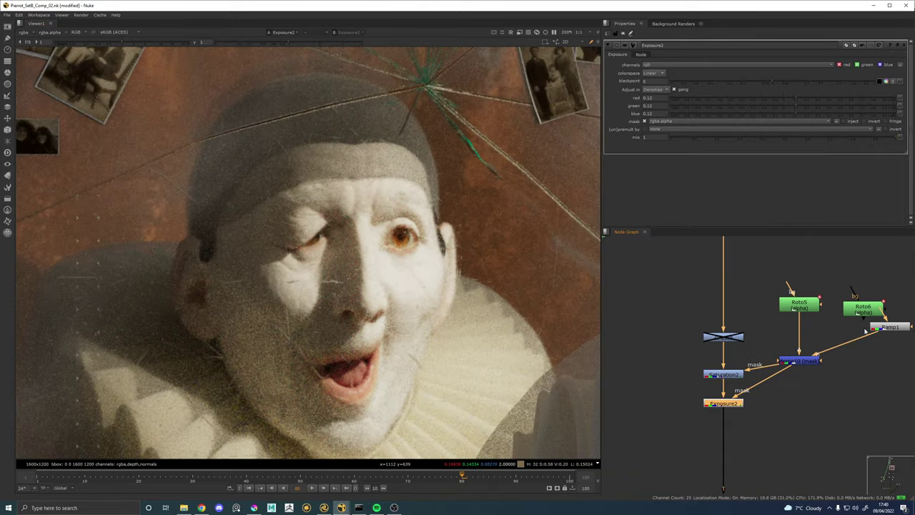
Set the Ramp's type to plinear and view the Ramp's output.
double_click(880, 328)
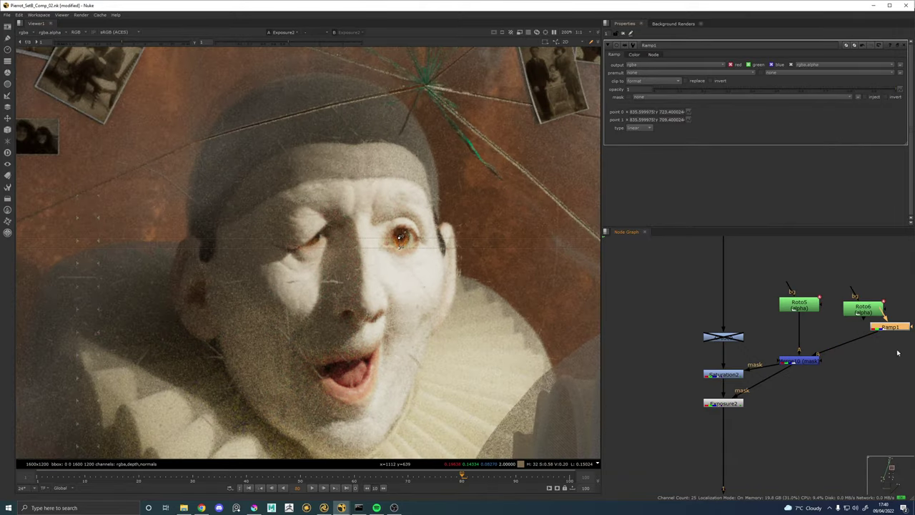
left_click(632, 131)
left_click(641, 135)
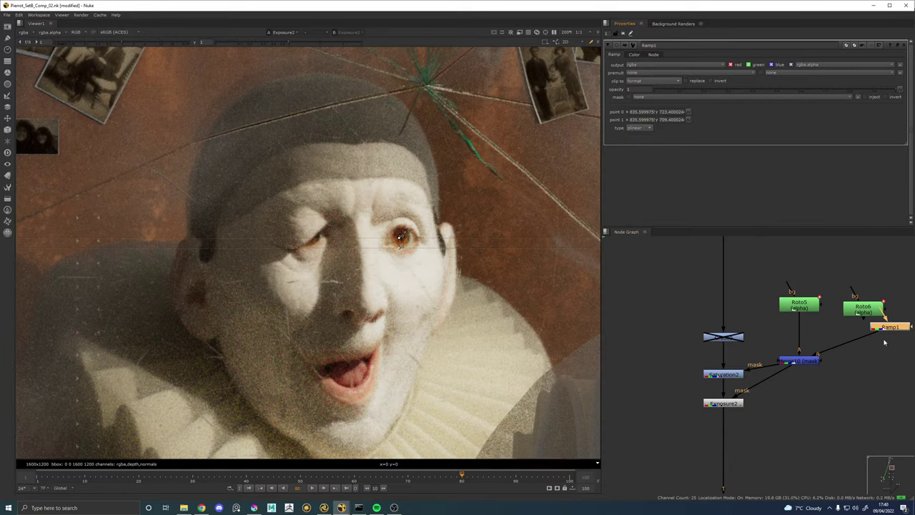
key("1")
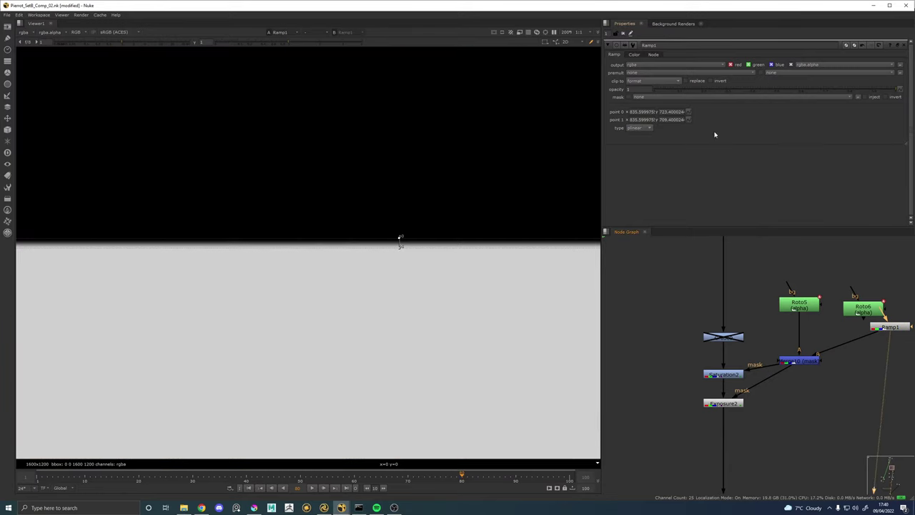
Compare the Ramp's smooth0, smooth1 and smooth types, and return the type to plinear.
left_click(638, 127)
left_click(644, 139)
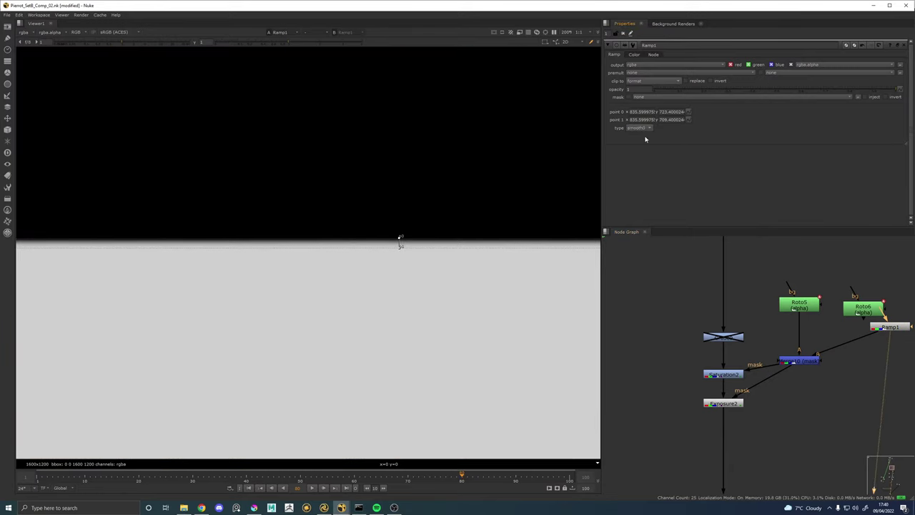
left_click(644, 135)
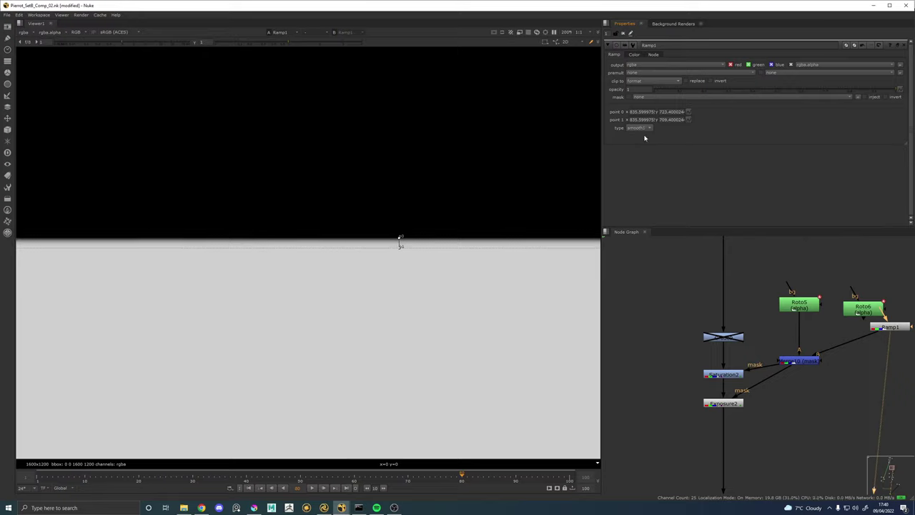
left_click(642, 129)
left_click(642, 138)
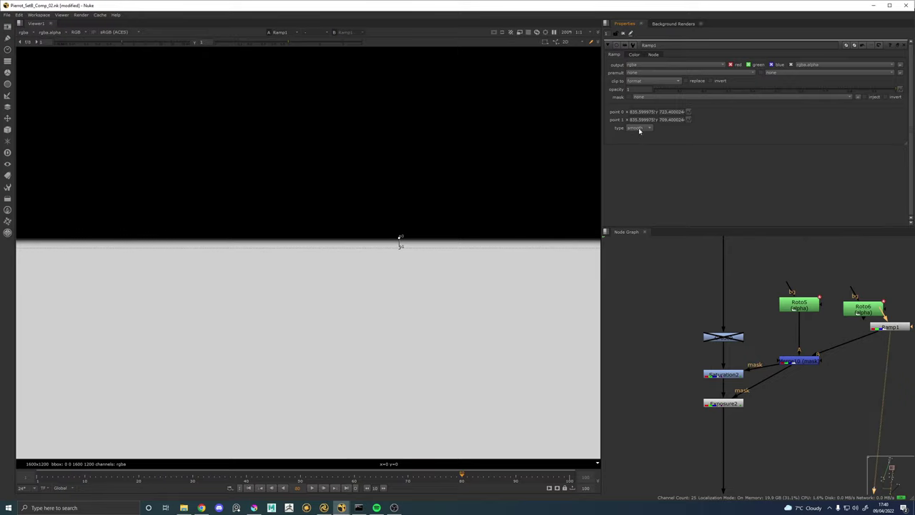
left_click(639, 130)
left_click(645, 116)
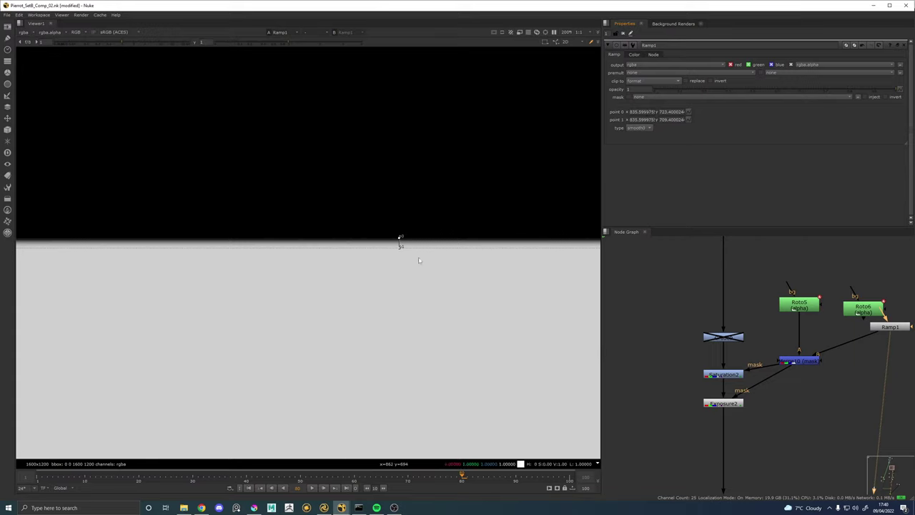
left_click(638, 129)
left_click(644, 120)
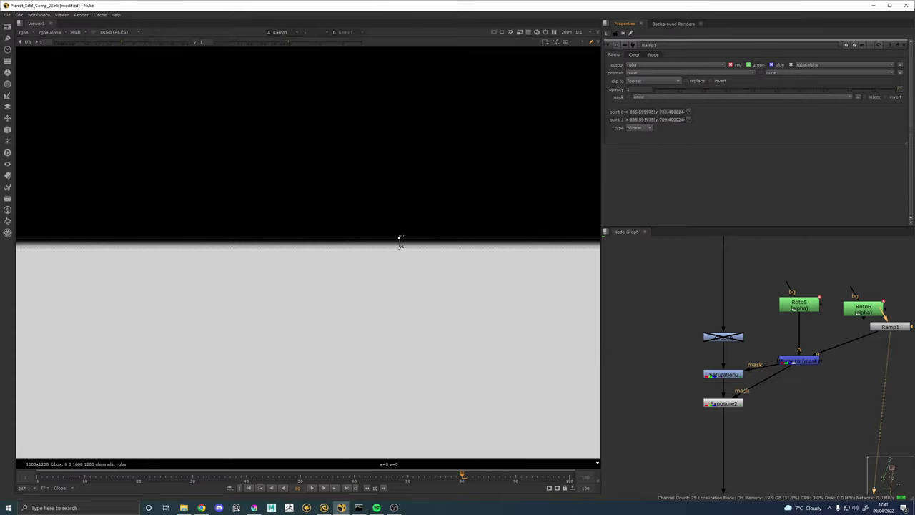
View the Exposure node, compare the eye with Saturation2 and Exposure2 disabled and enabled, and reopen the Ramp's properties.
left_click(743, 402)
key("1")
scroll(427, 243, "up", 5)
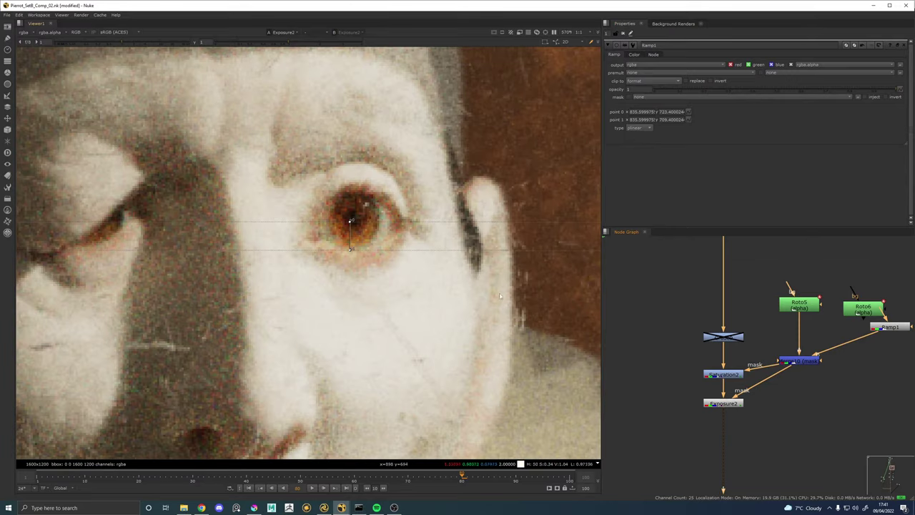
double_click(736, 403)
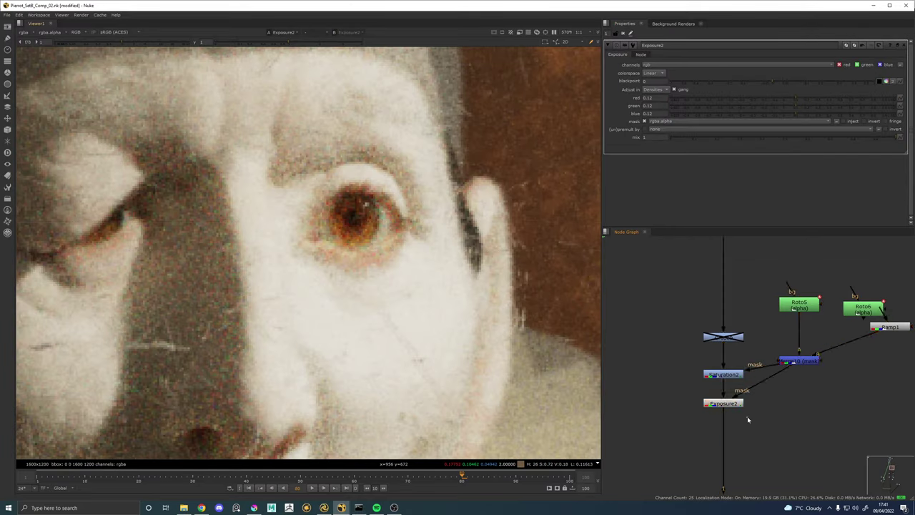
left_click_drag(748, 419, 684, 347)
key("d")
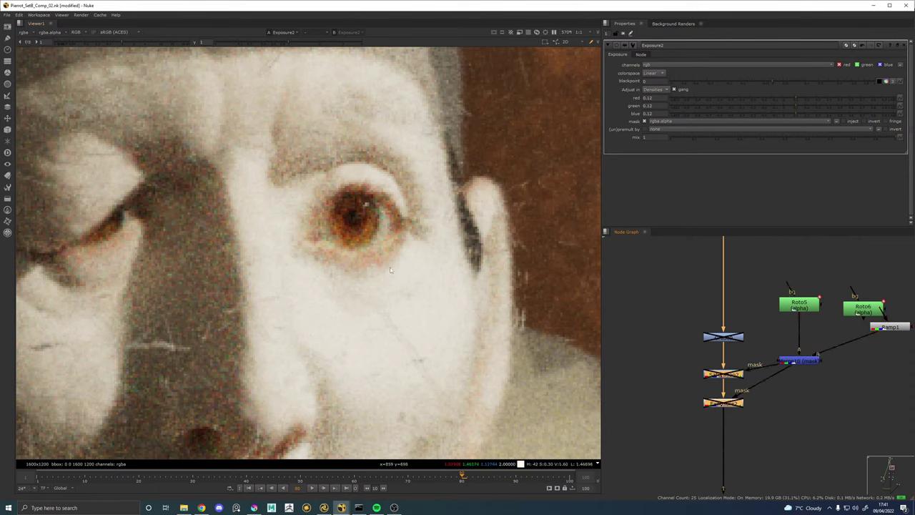
key("d")
double_click(871, 329)
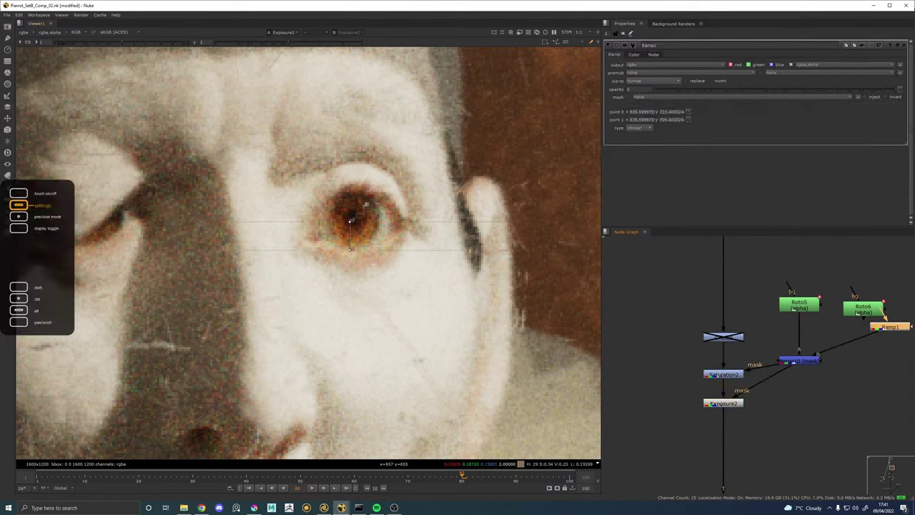
Set the Ramp's type to linear and compare the face with Saturation2 and Exposure2 disabled and enabled.
left_click(643, 127)
left_click(643, 127)
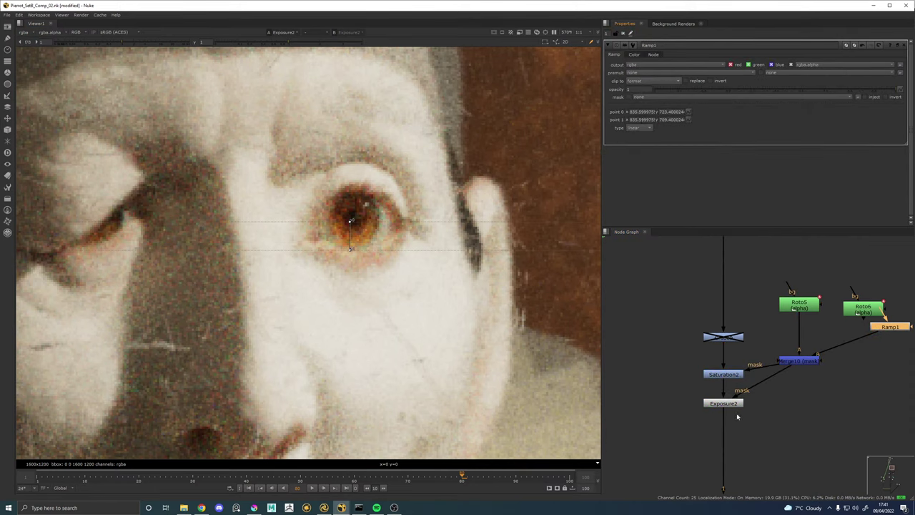
left_click_drag(765, 419, 692, 359)
key("d")
key("d")
key("d")
key("d")
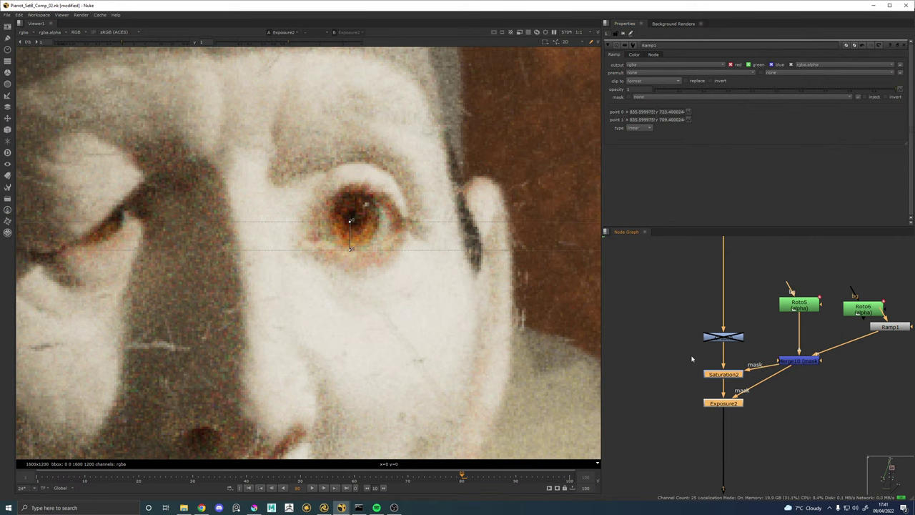
scroll(414, 248, "down", 5)
scroll(414, 251, "down", 4)
scroll(415, 251, "up", 3)
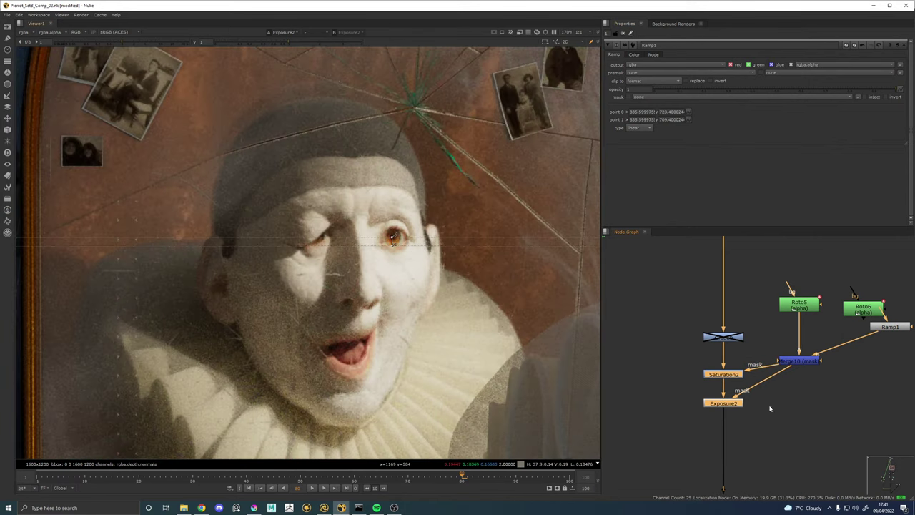
Open Exposure2's properties, delete the unused crossed-out node above Saturation2 and check the full composite.
double_click(731, 404)
left_click(732, 337)
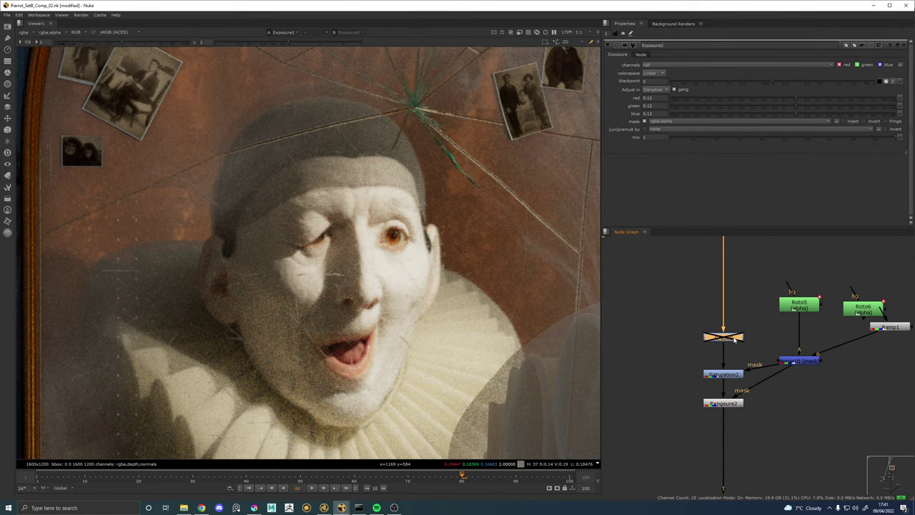
key("Delete")
scroll(759, 362, "down", 2)
scroll(386, 256, "down", 5)
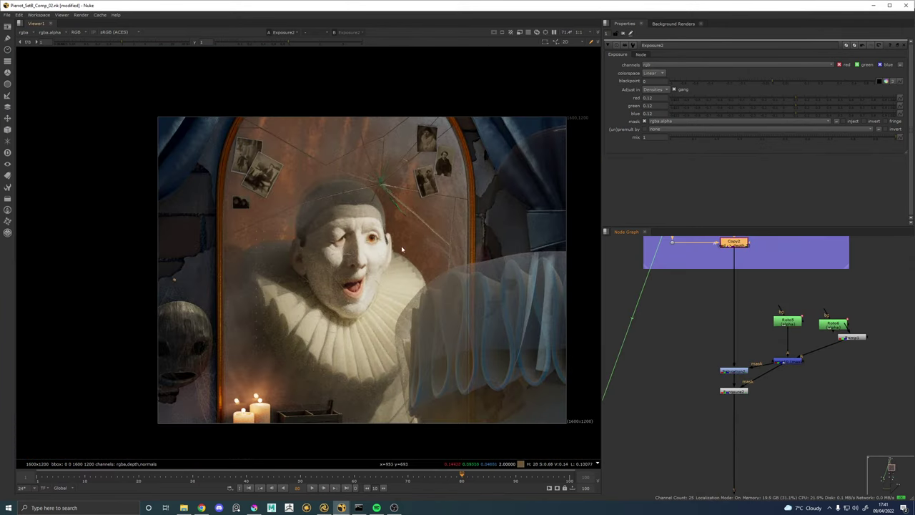
scroll(386, 256, "up", 5)
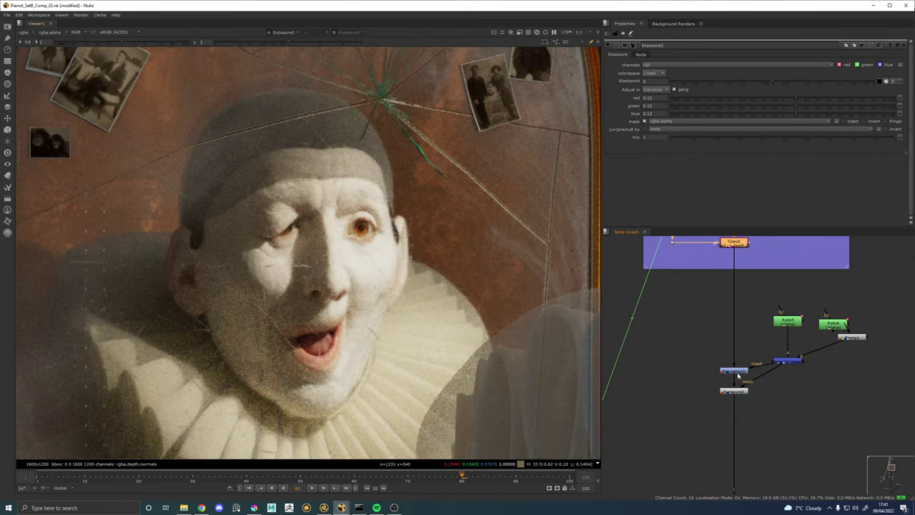
Delete Roto6 from above Ramp1 and place Ramp1 beside Roto5, above the mask merge.
left_click_drag(753, 369, 667, 348)
left_click(706, 339)
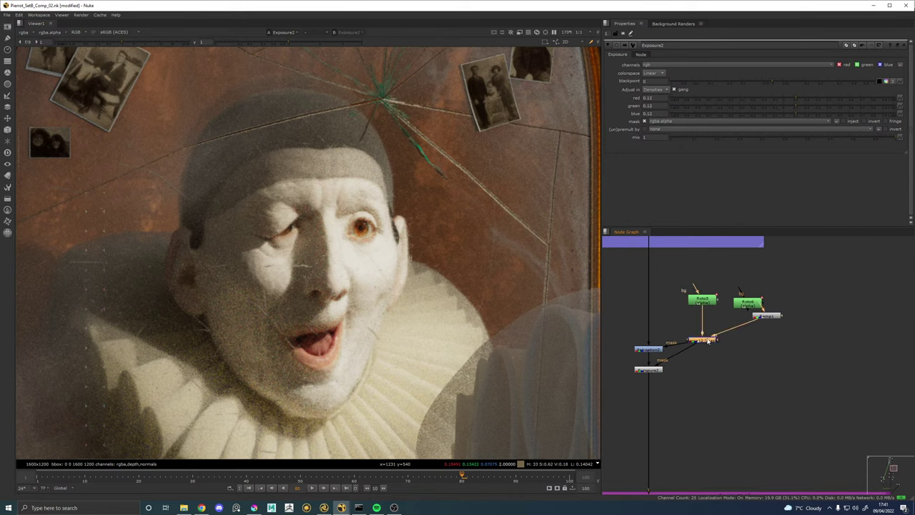
left_click(749, 301)
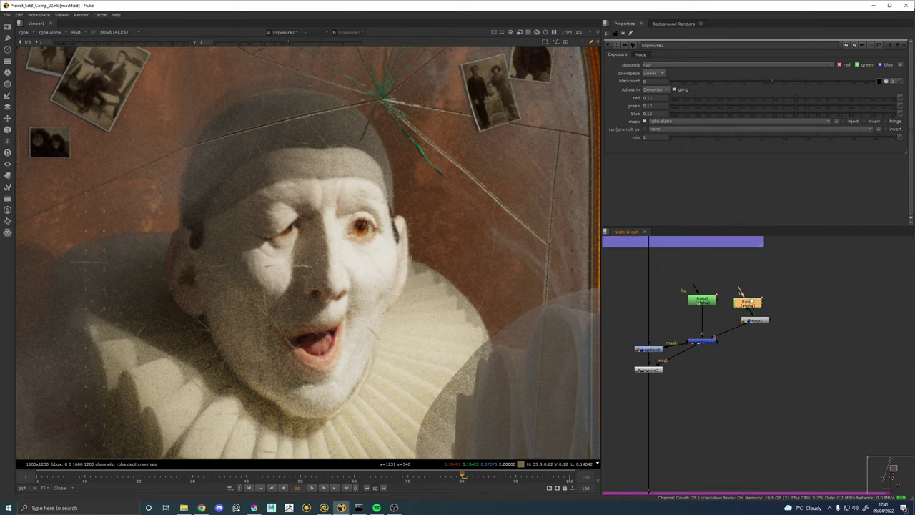
key("Delete")
left_click_drag(757, 323, 746, 302)
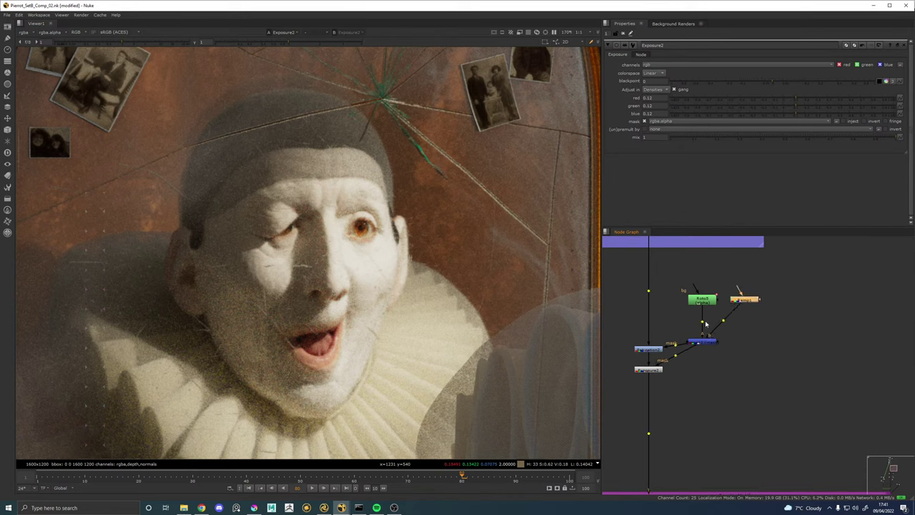
left_click(708, 343)
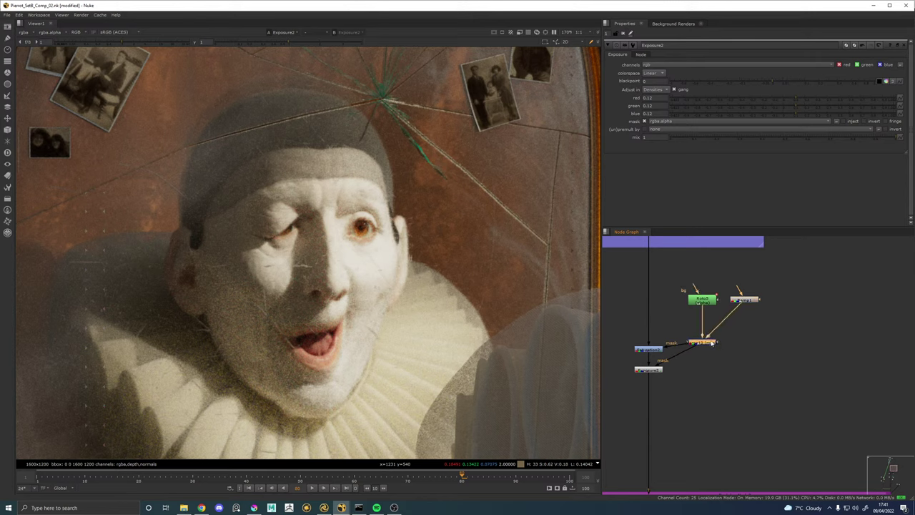
Put Ramp1 directly above the mask merge and route Roto5 into the merge's side through a dot.
left_click_drag(700, 302, 770, 342)
left_click(776, 315)
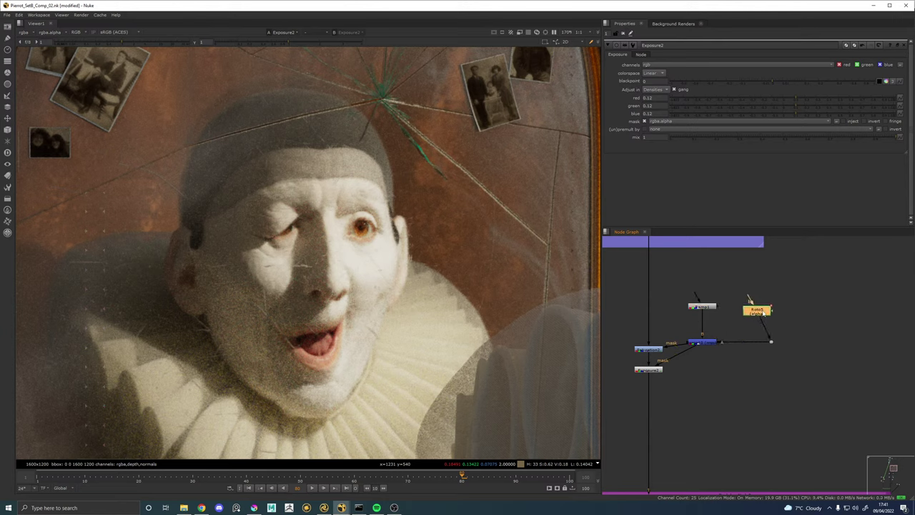
left_click_drag(776, 315, 752, 311)
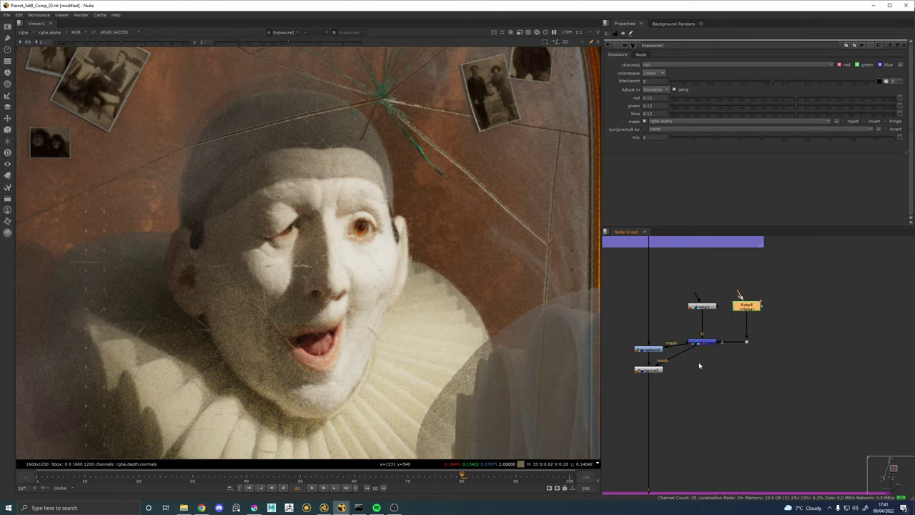
Tidy the mask branch by routing the Saturation2 and Exposure2 masks through dots and moving Roto5 closer to Ramp1.
left_click_drag(799, 363, 688, 280)
mouse_move(704, 347)
left_mouse_down()
mouse_move(704, 331)
mouse_move(685, 365)
mouse_move(704, 363)
left_mouse_up()
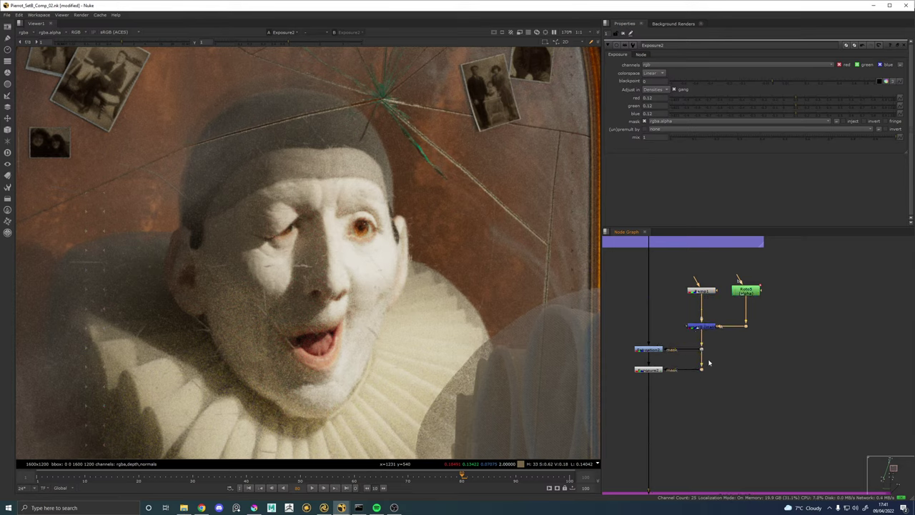
scroll(705, 364, "down", 3)
left_click(730, 321)
left_click_drag(729, 321, 705, 324)
left_click_drag(754, 351, 728, 326)
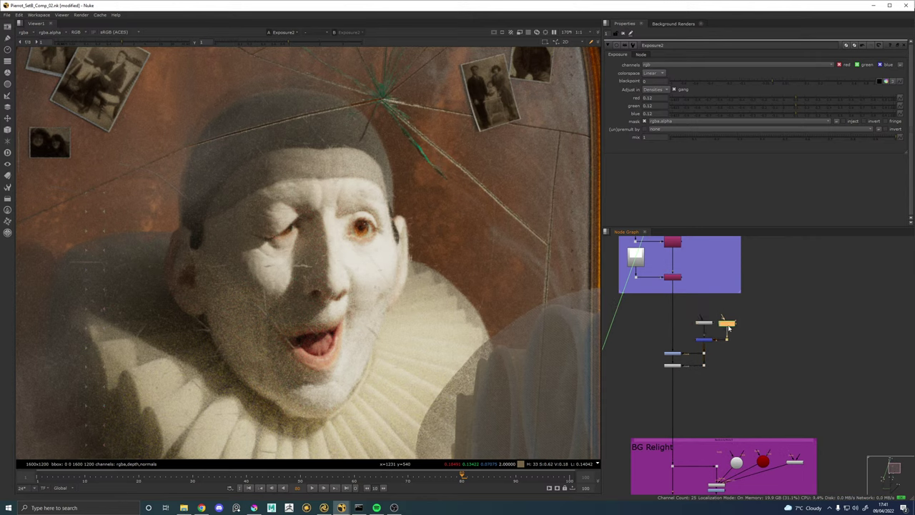
Enclose the eye enhancement nodes in a new backdrop labelled "Iris".
left_click_drag(763, 395, 641, 308)
key("Tab")
type("bac")
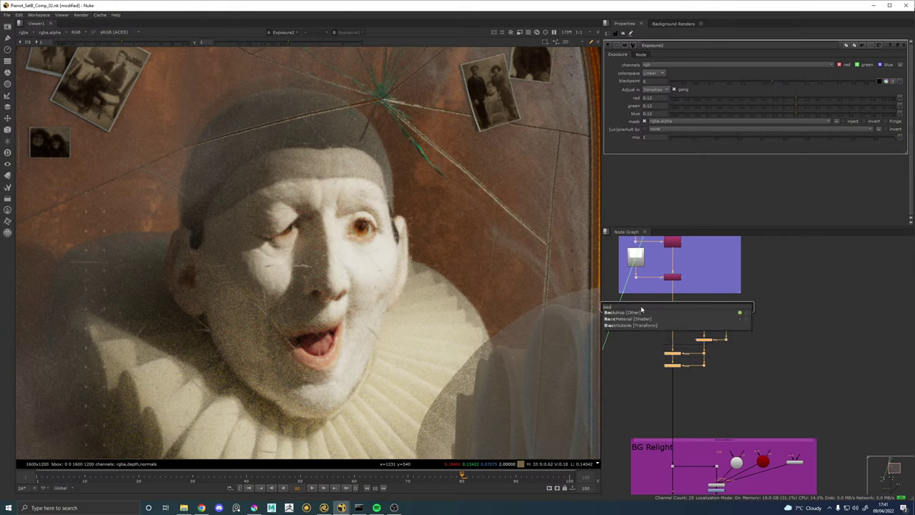
key("Return")
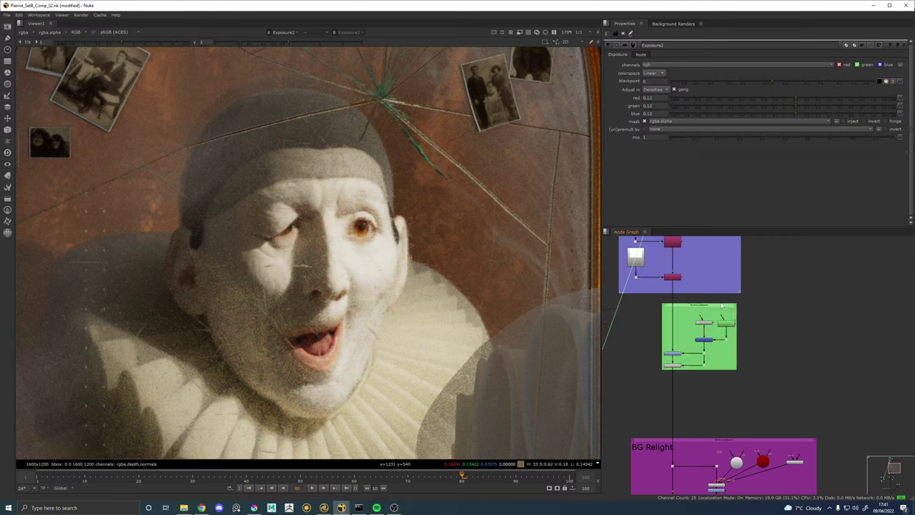
double_click(714, 306)
type("Iris")
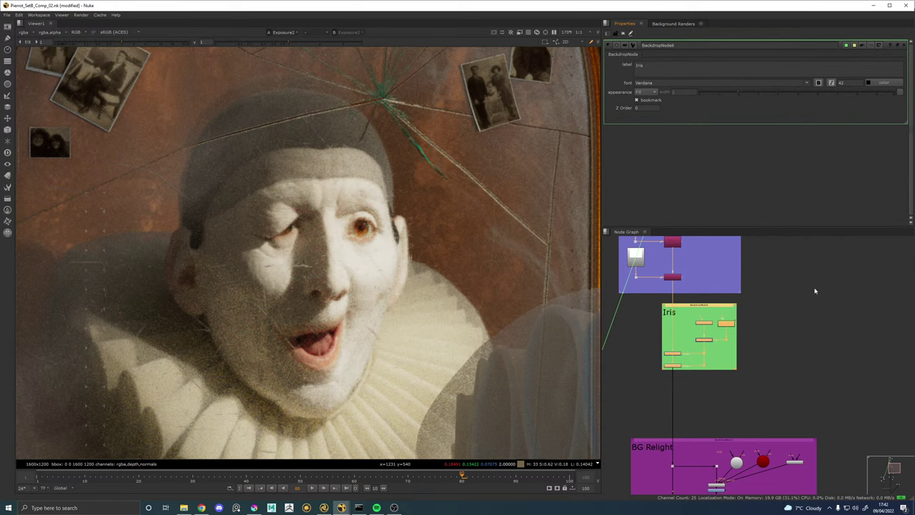
Review the node tree's backdrops and open the properties of the BG build backdrop.
left_click(814, 291)
key("f")
scroll(779, 339, "up", 5)
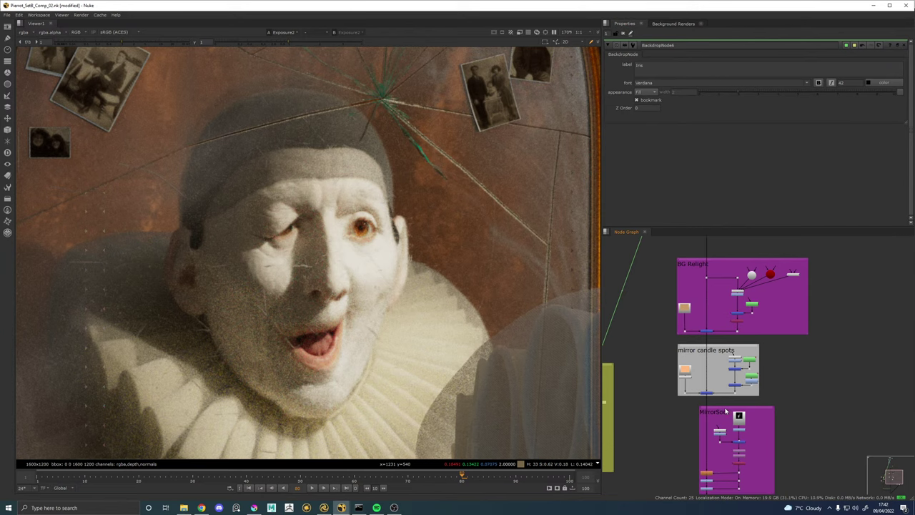
left_click_drag(667, 358, 831, 345)
scroll(758, 294, "down", 3)
left_click_drag(759, 294, 662, 482)
left_click(742, 315)
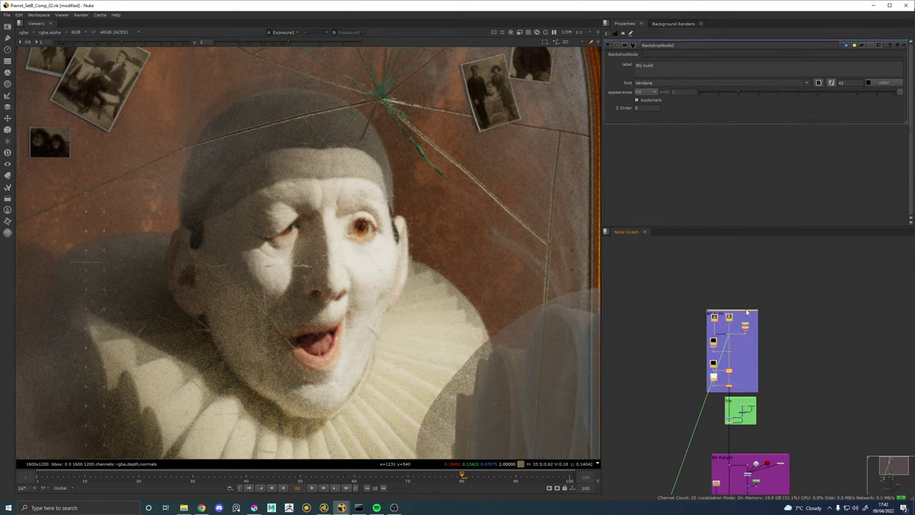
Examine the BG build backdrop's tile colour in the colour picker with its different slider sets, then close the picker.
left_click(867, 82)
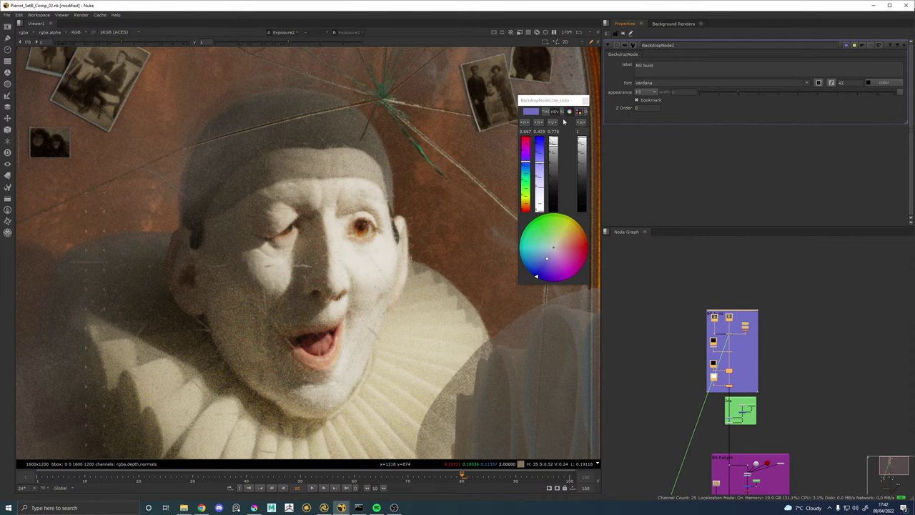
left_click(563, 112)
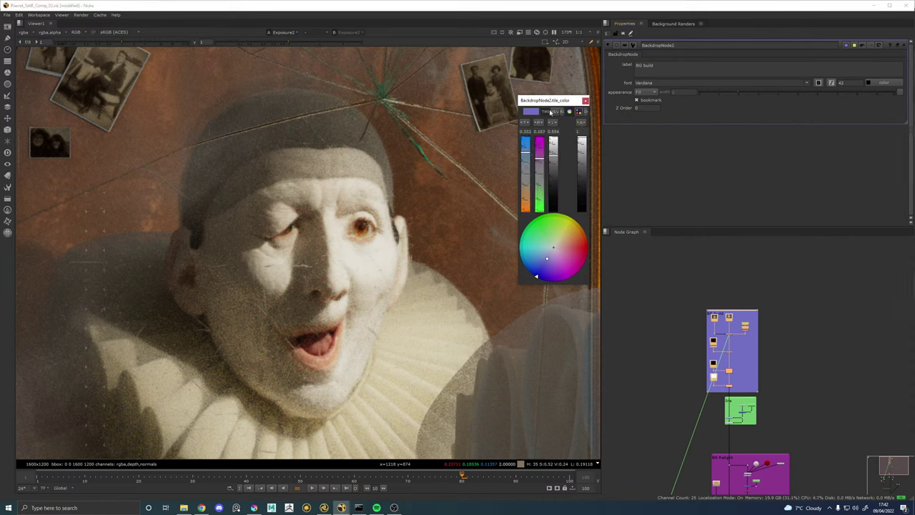
left_click(549, 112)
left_click(555, 113)
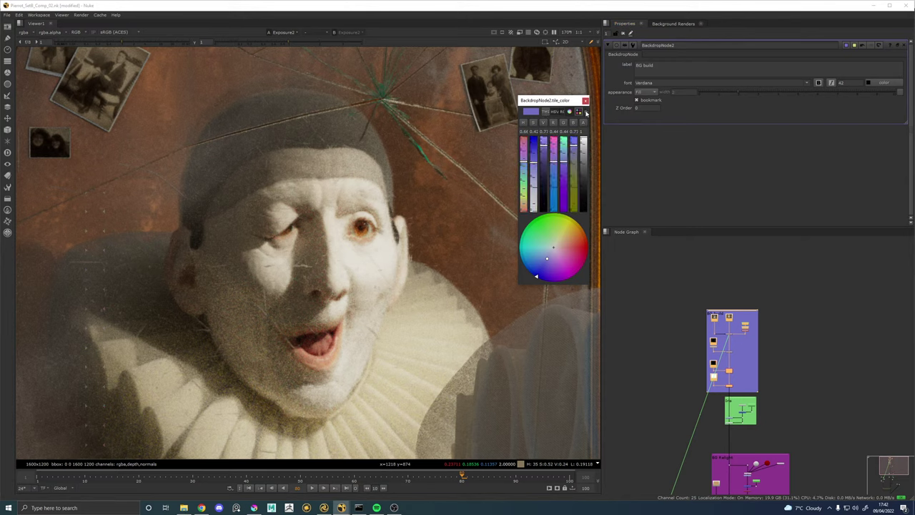
left_click(578, 112)
left_click(578, 111)
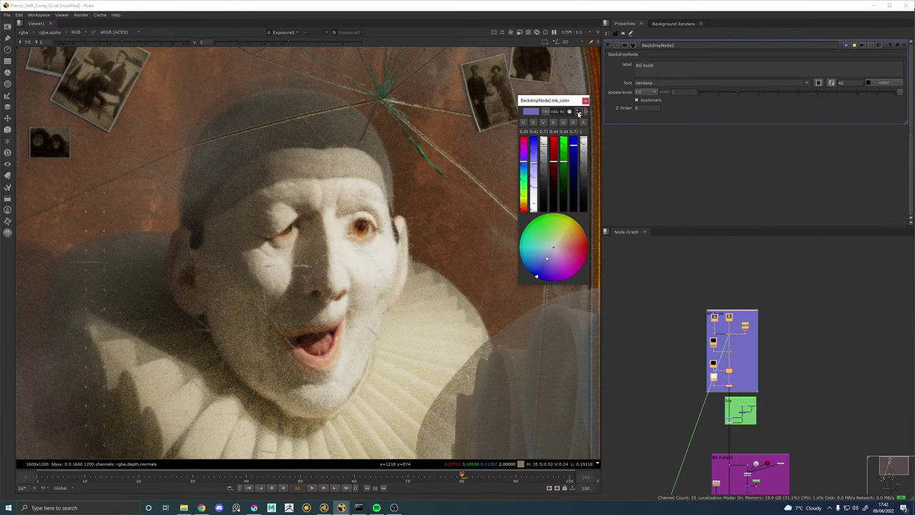
left_click(845, 46)
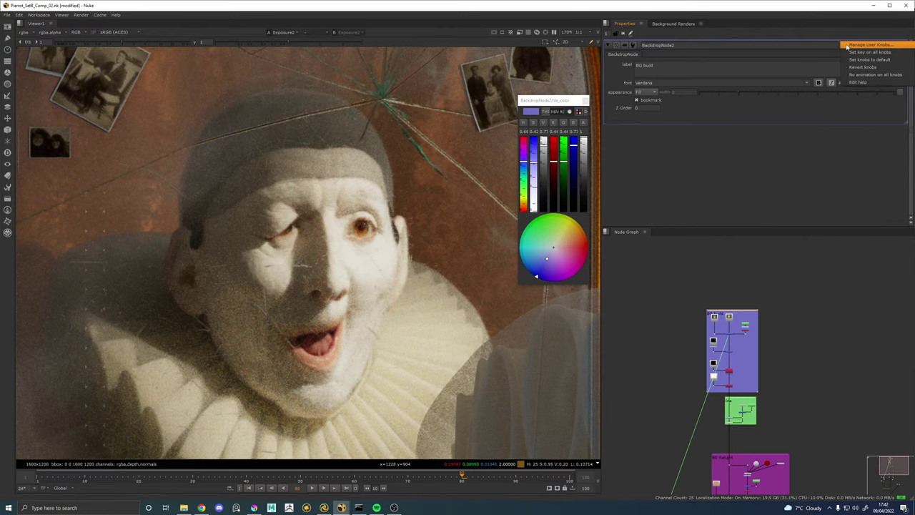
left_click(841, 145)
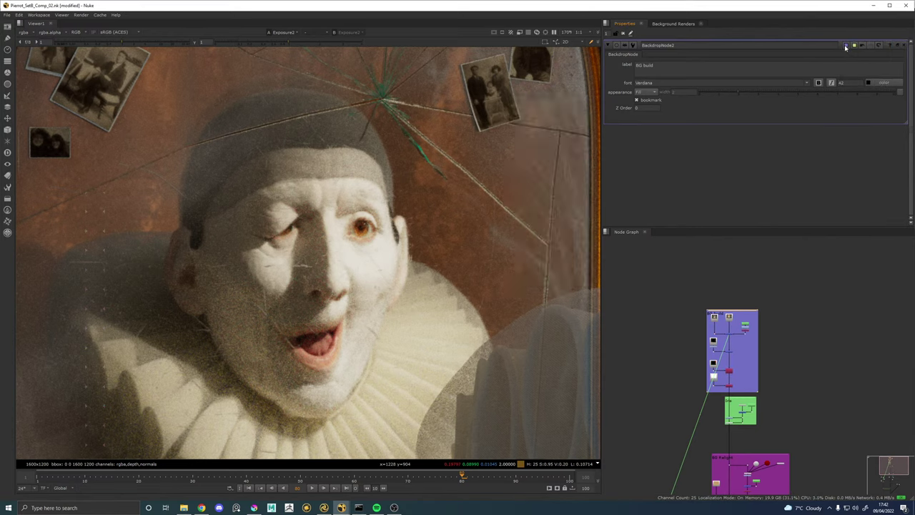
left_click(534, 112)
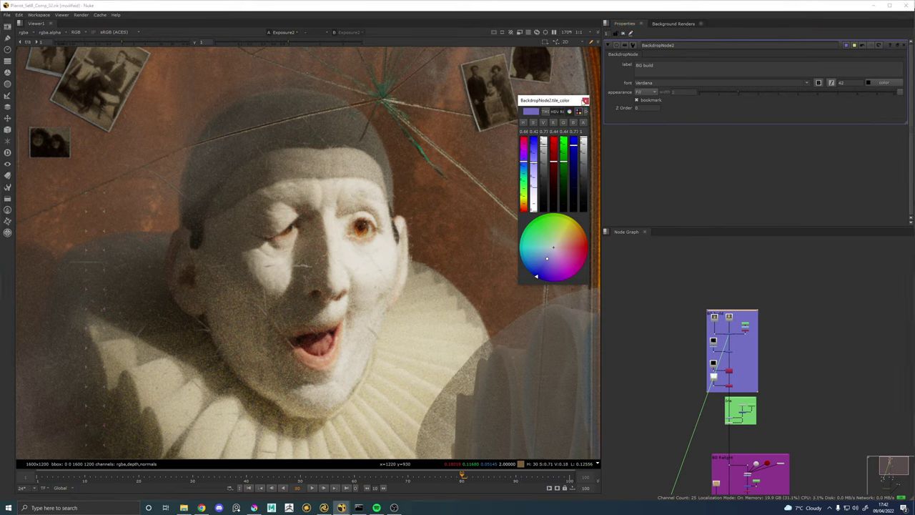
left_click(585, 101)
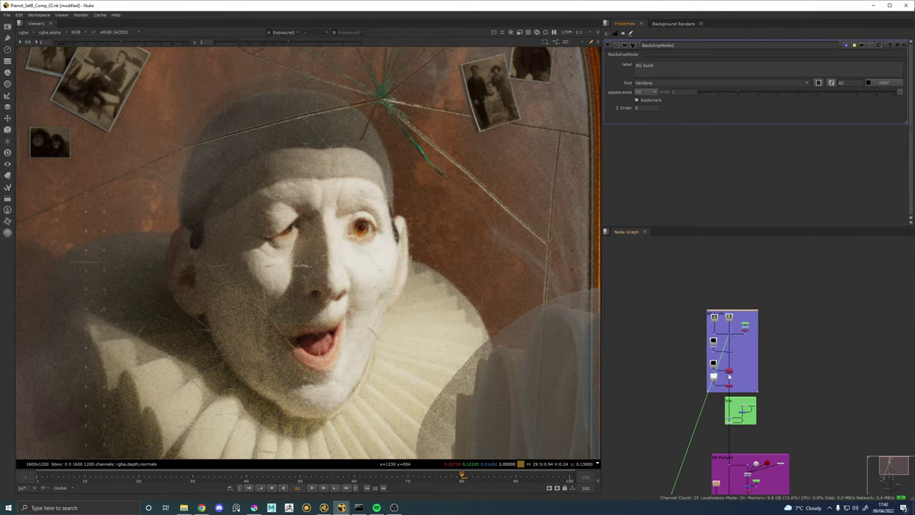
Open the FG backdrop's properties and examine the two Read nodes at its start.
scroll(744, 323, "up", 3)
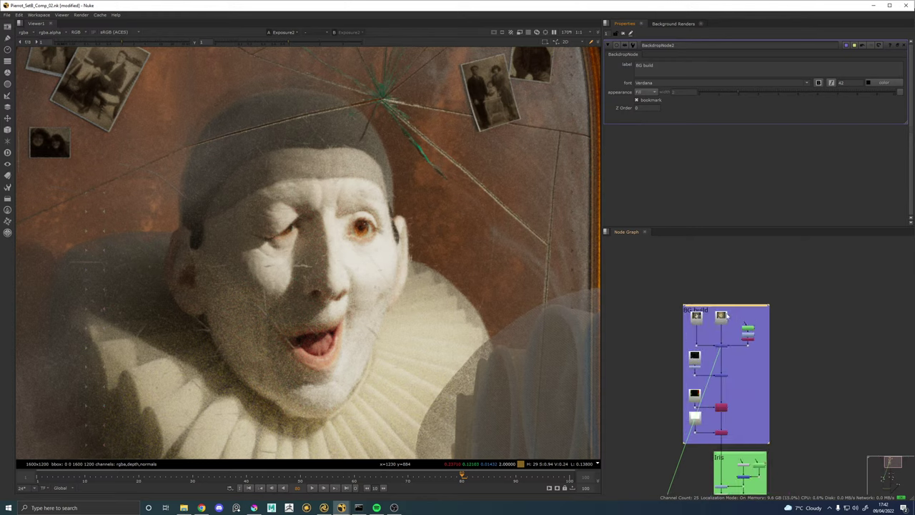
scroll(702, 365, "down", 3)
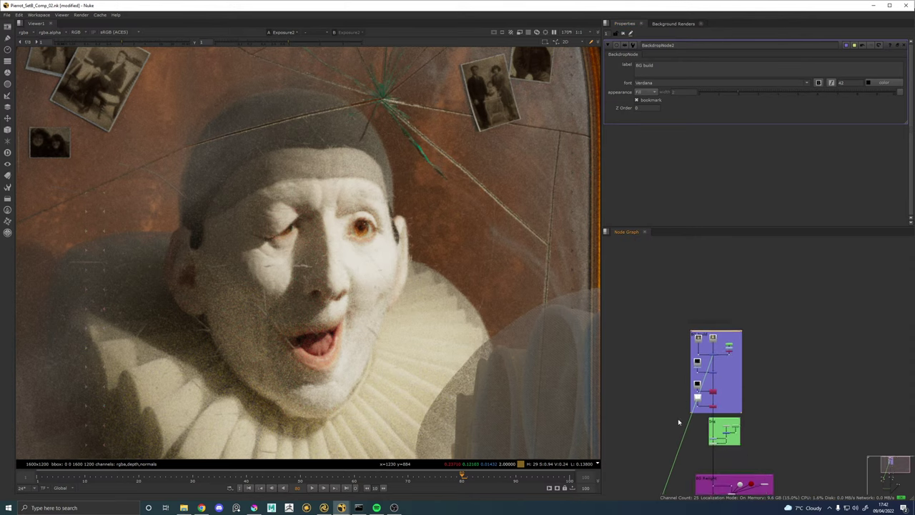
left_click_drag(662, 421, 677, 299)
double_click(658, 412)
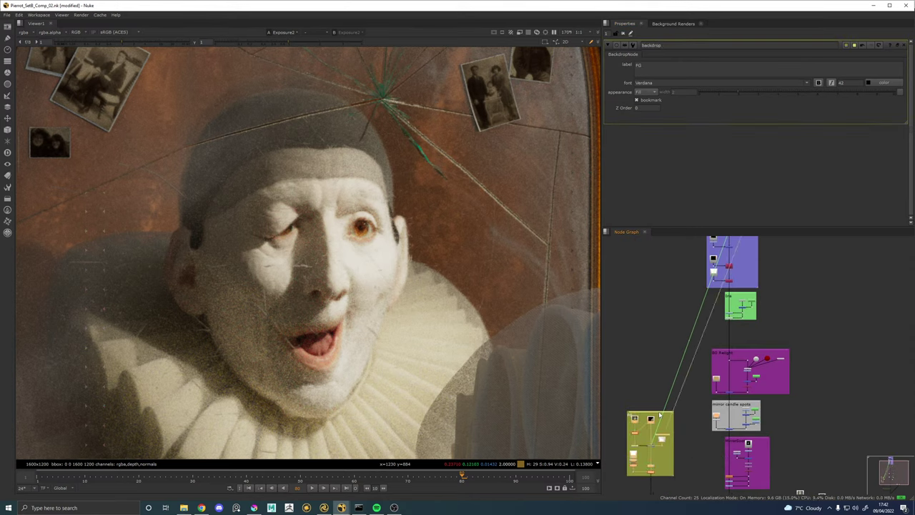
scroll(659, 412, "up", 3)
left_click_drag(658, 412, 688, 340)
scroll(672, 365, "up", 3)
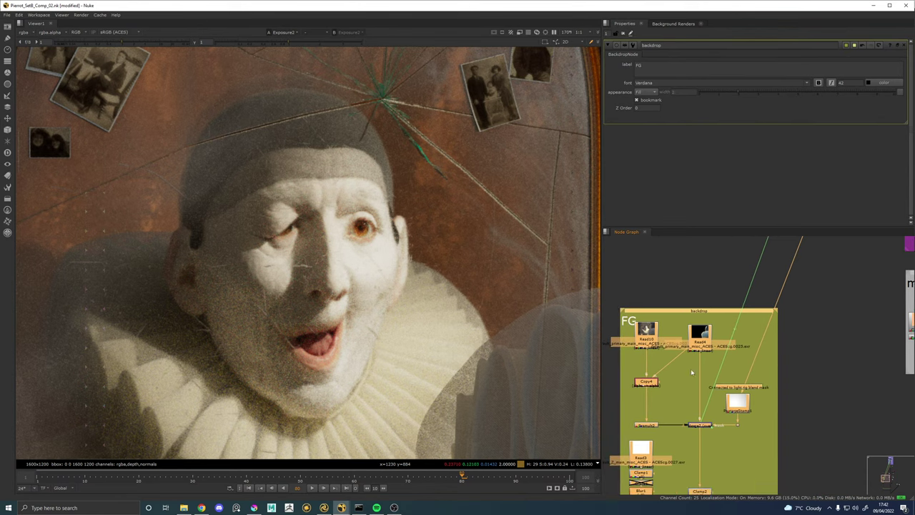
left_click_drag(670, 365, 679, 384)
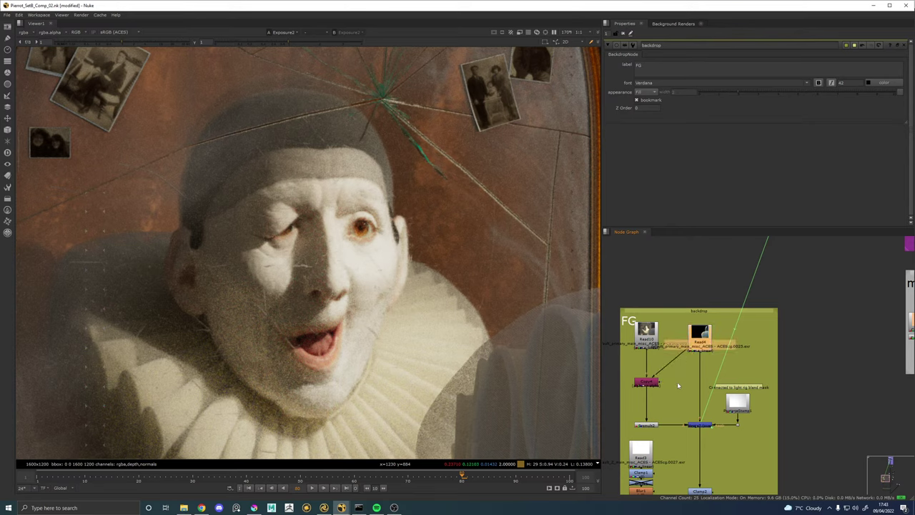
left_click_drag(644, 331, 644, 334)
Open the properties of the Read node that loads the Z depth pass in the FG backdrop.
left_click(694, 290)
scroll(737, 328, "down", 3)
left_click_drag(781, 316, 749, 347)
scroll(668, 410, "up", 2)
scroll(669, 409, "up", 3)
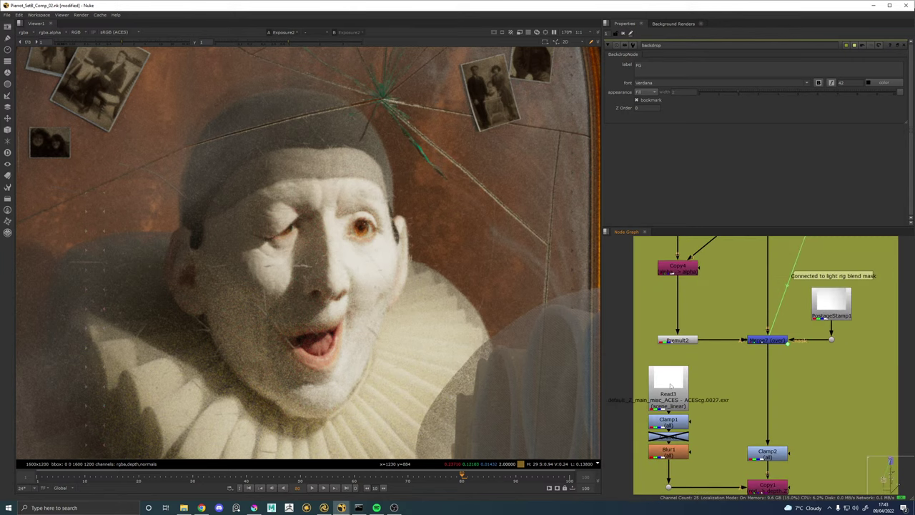
double_click(669, 386)
scroll(772, 407, "down", 3)
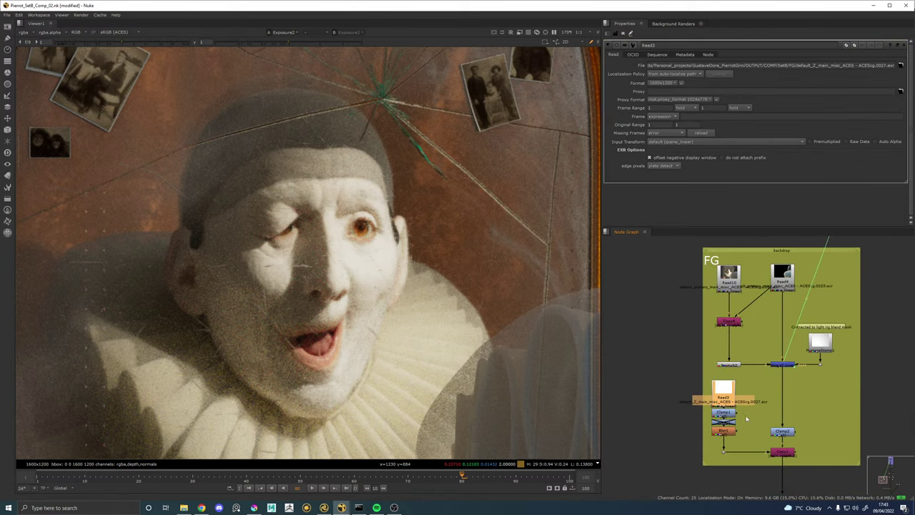
Delete the disabled node between Clamp1 and Blur1 in the FG backdrop, and space out Clamp1 and Read3.
left_click_drag(853, 407, 796, 378)
scroll(660, 398, "up", 3)
left_click(679, 390)
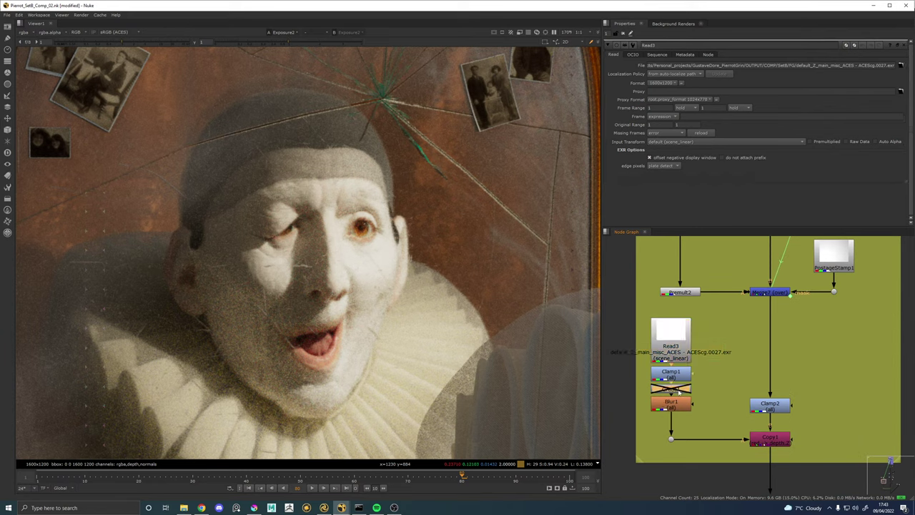
key("Delete")
left_click_drag(675, 375, 674, 383)
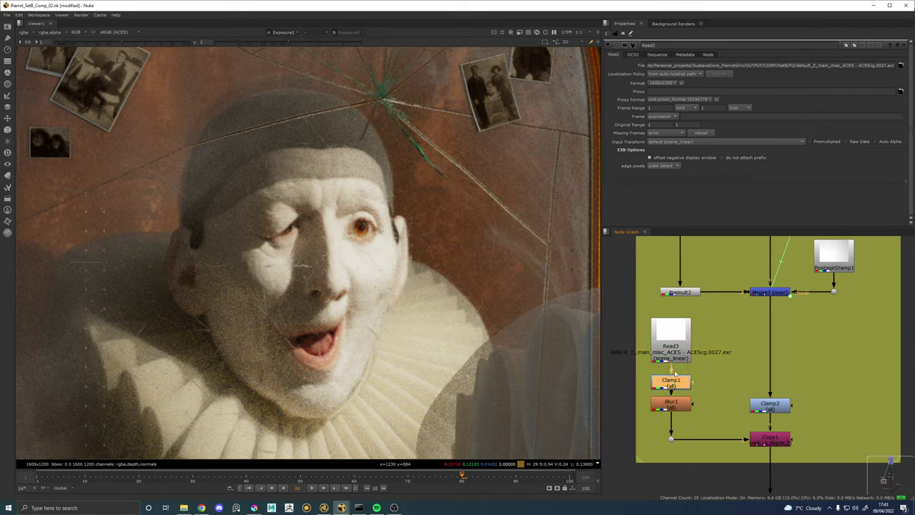
left_click_drag(674, 348, 674, 354)
Delete the disabled node between the final Merge and the vignette below the Lens effects backdrop.
scroll(745, 362, "down", 5)
left_click_drag(810, 406, 721, 279)
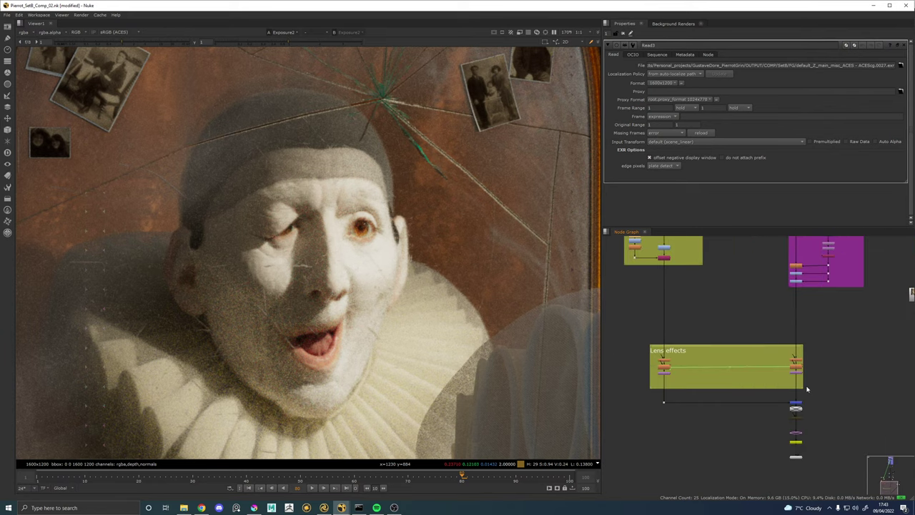
scroll(807, 389, "up", 3)
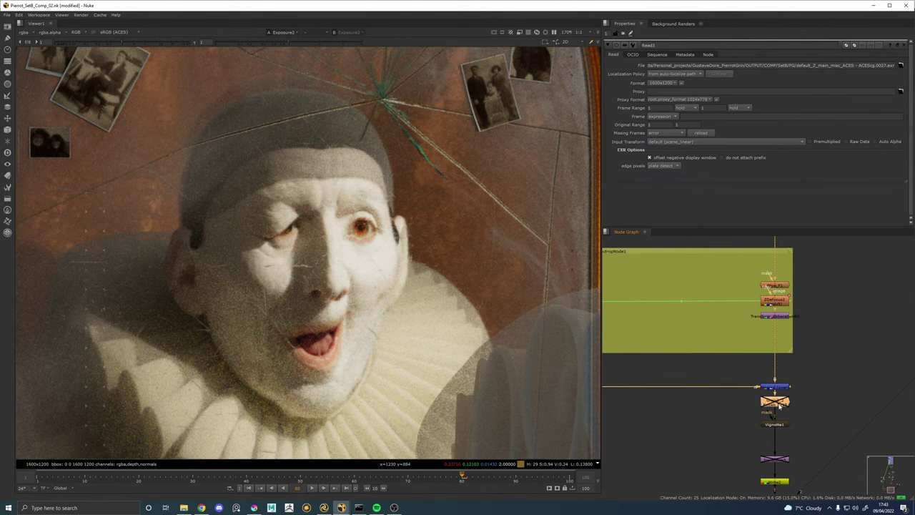
key("Delete")
scroll(761, 406, "down", 1)
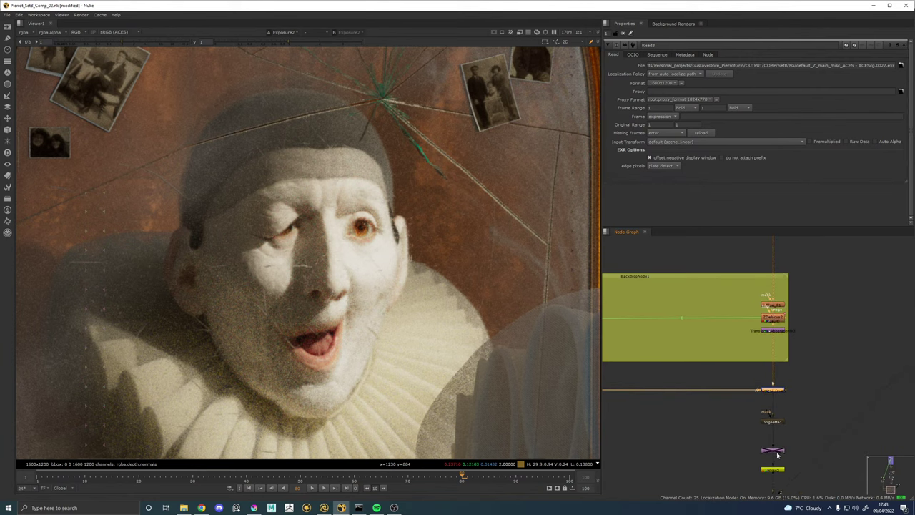
Enable the mirroring node below the vignette and view the output of the Write node.
left_click(778, 452)
key("d")
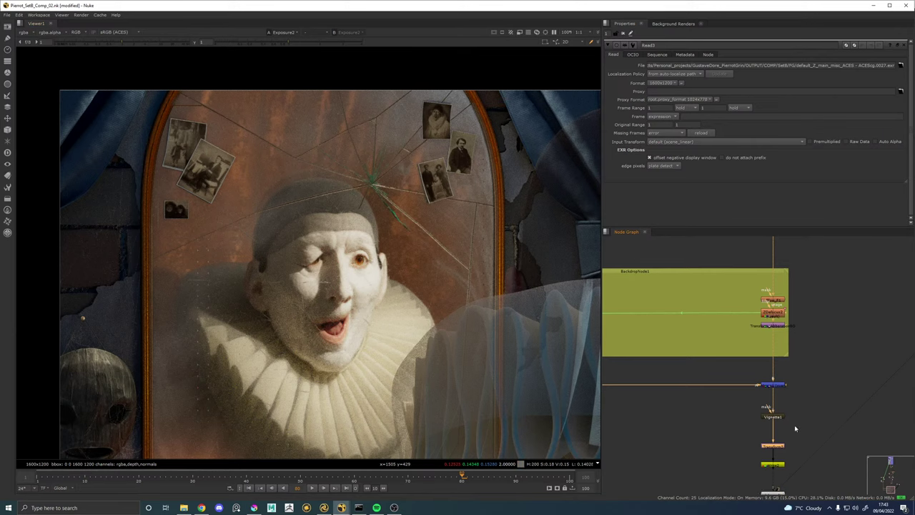
left_click_drag(795, 428, 789, 365)
left_click(774, 401)
key("1")
Toggle the mirroring node repeatedly to compare the flipped and unflipped composite, leaving it disabled.
left_click(776, 384)
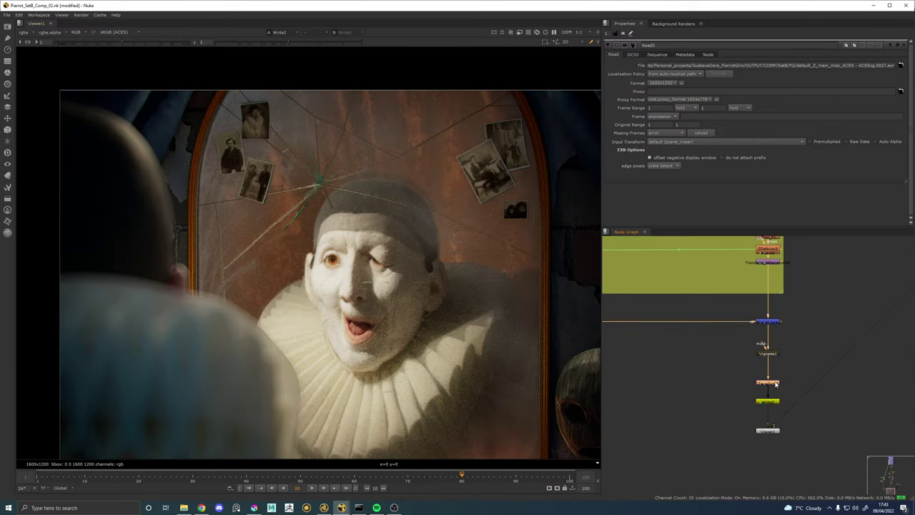
key("d")
key("d")
key("d")
scroll(409, 330, "down", 2)
left_click_drag(411, 334, 374, 261)
key("d")
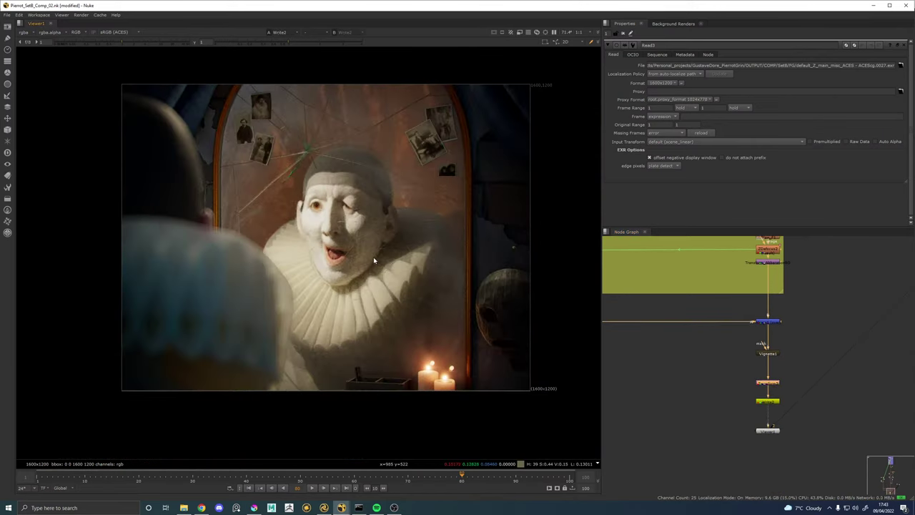
key("d")
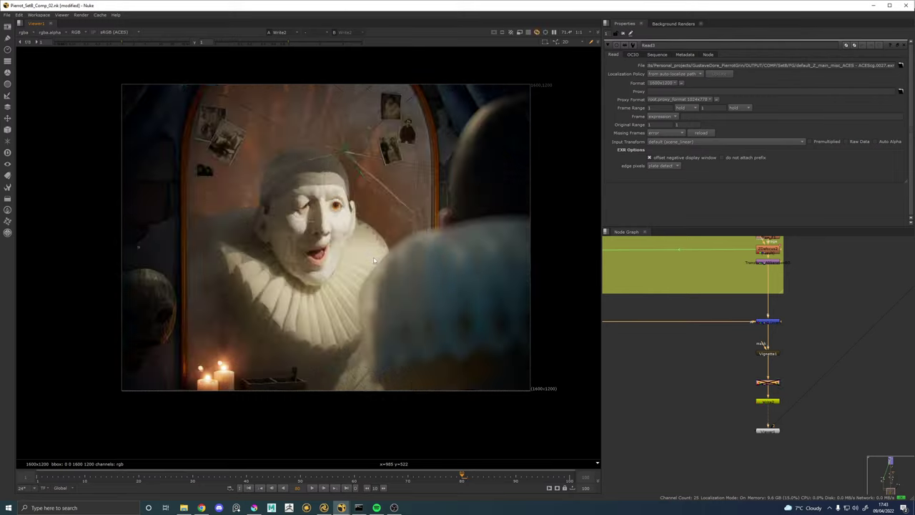
key("d")
key("3")
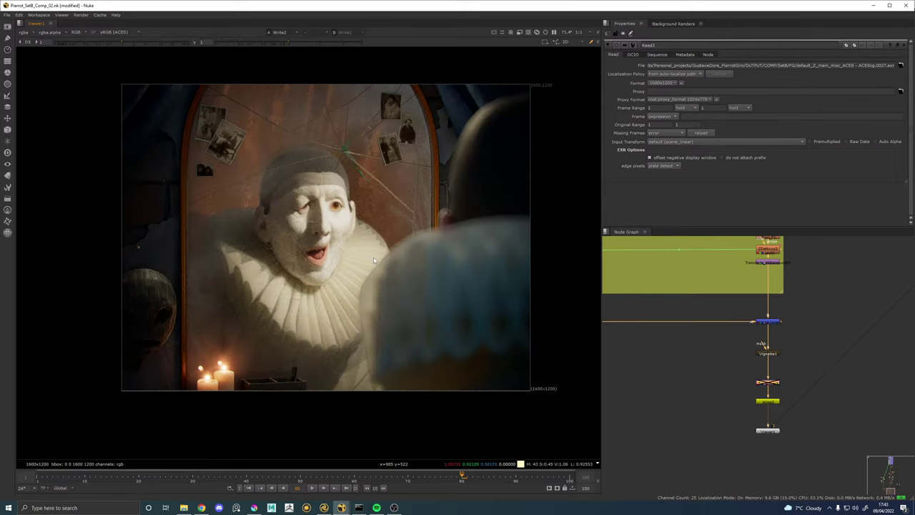
key("1")
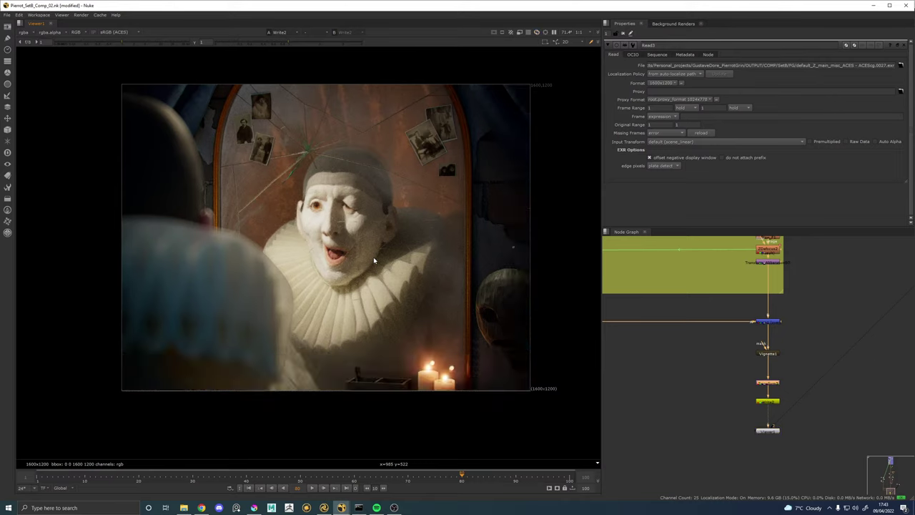
key("3")
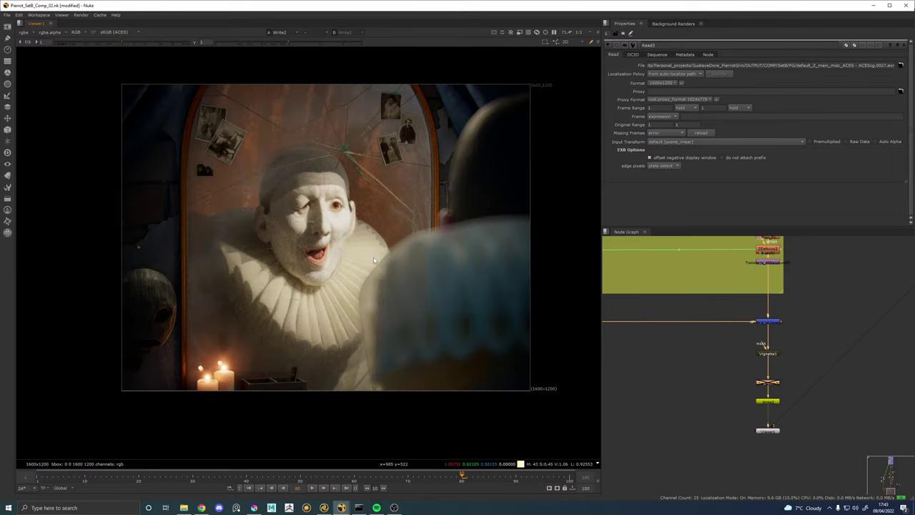
key("1")
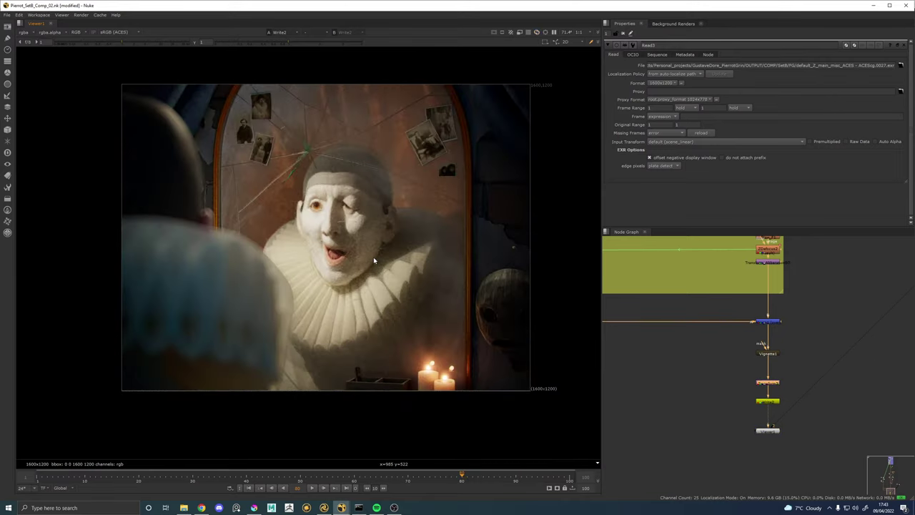
key("3")
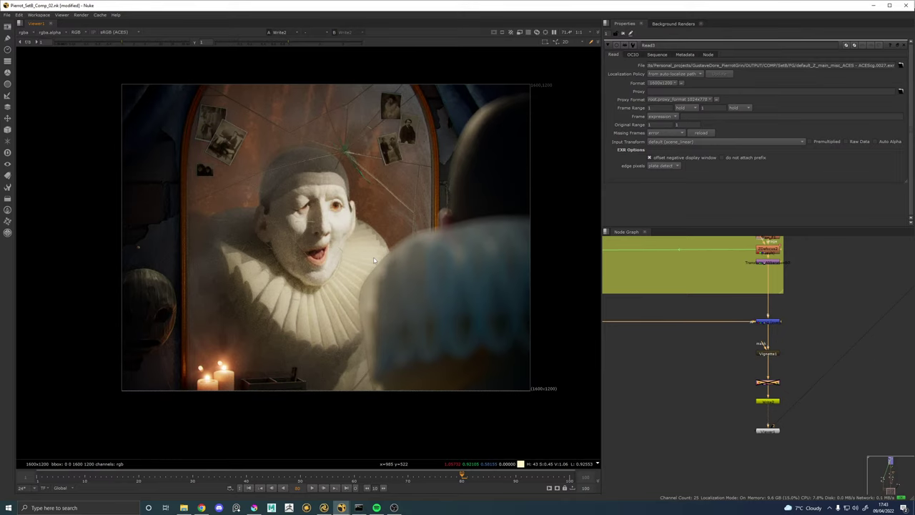
key("1")
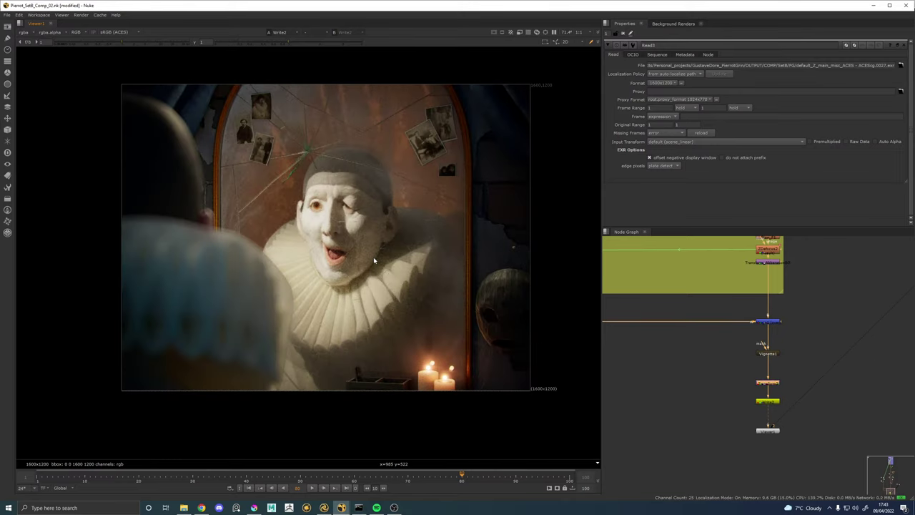
key("2")
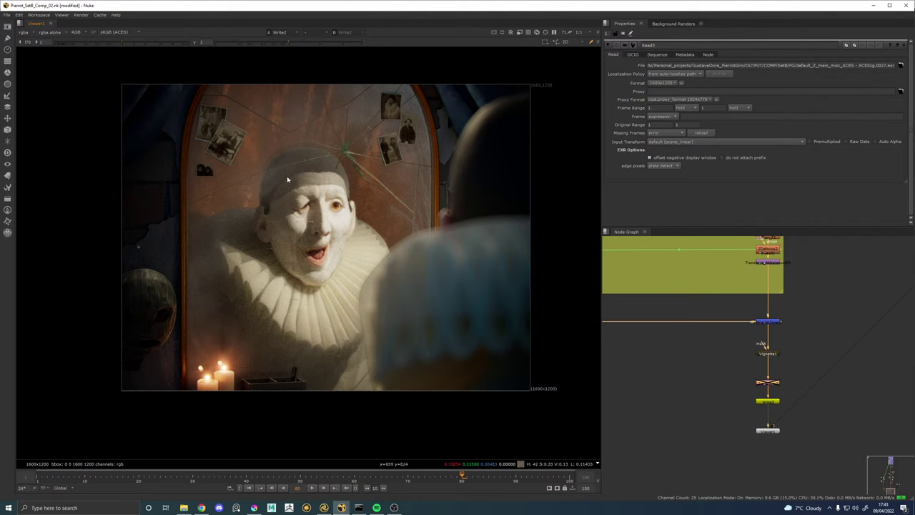
Examine the unflipped composite image and review the backdrop groups from Lens effects up to BG build.
scroll(323, 198, "down", 2)
scroll(323, 197, "up", 2)
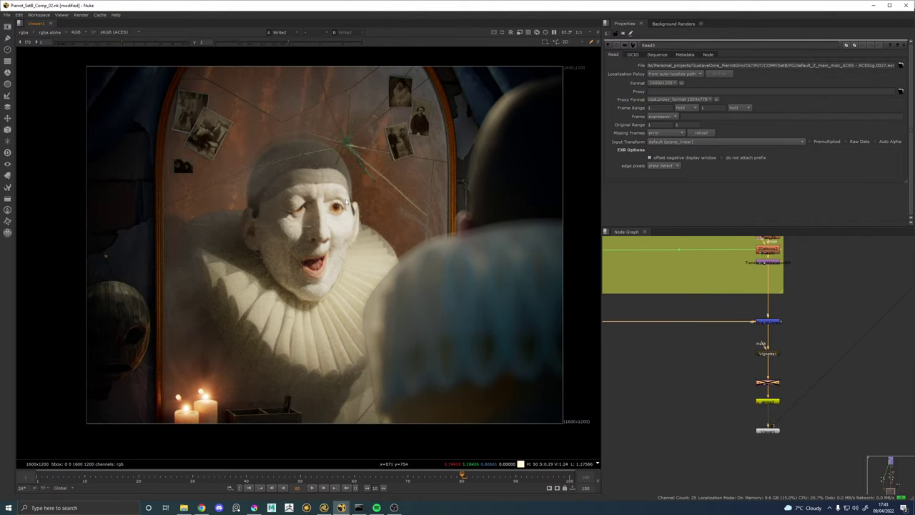
scroll(812, 348, "down", 3)
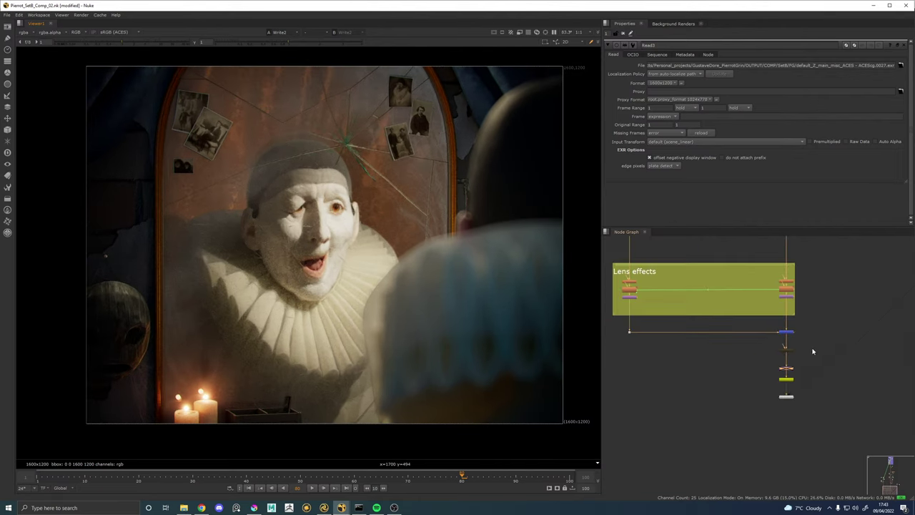
left_click_drag(807, 320, 688, 433)
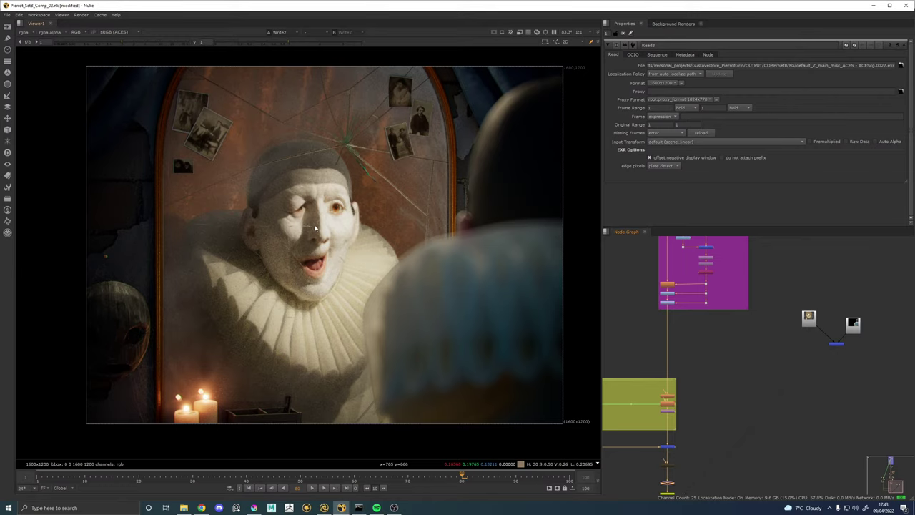
left_click_drag(315, 227, 328, 233)
scroll(769, 389, "down", 3)
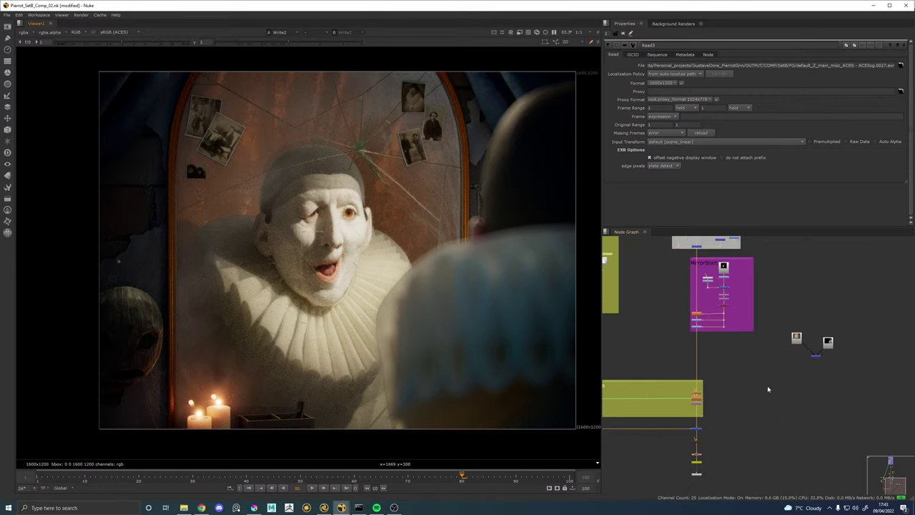
left_click_drag(767, 420, 774, 514)
scroll(766, 373, "down", 3)
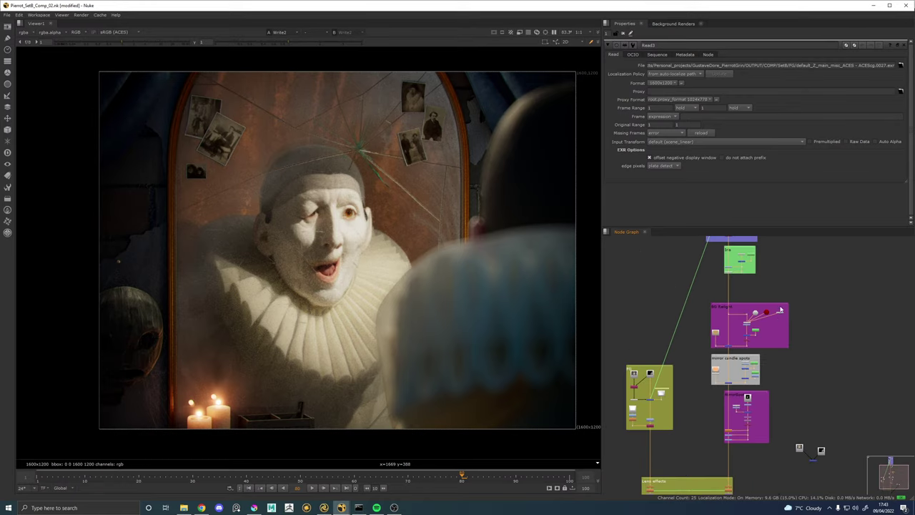
left_click_drag(780, 312, 782, 383)
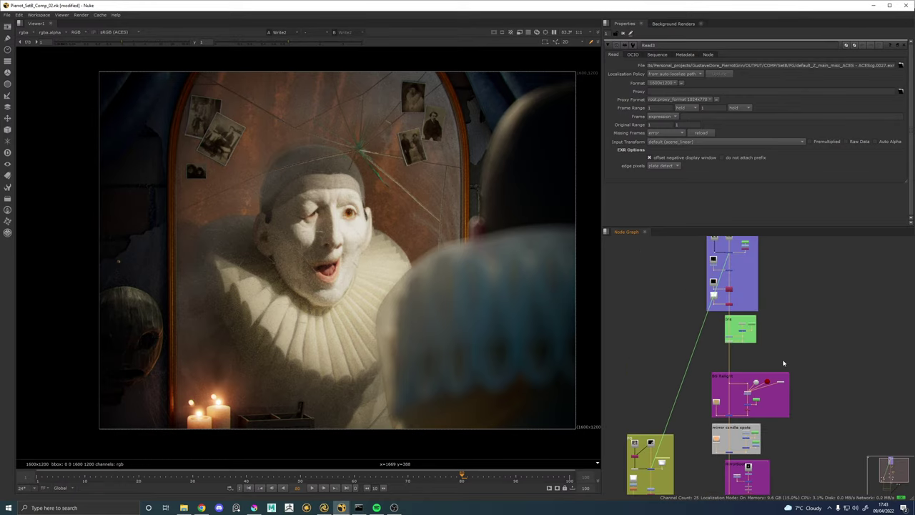
Maximise the node graph and add a new Merge node in the empty space beside the backdrops.
key("space")
left_click_drag(814, 339, 662, 296)
key("Tab")
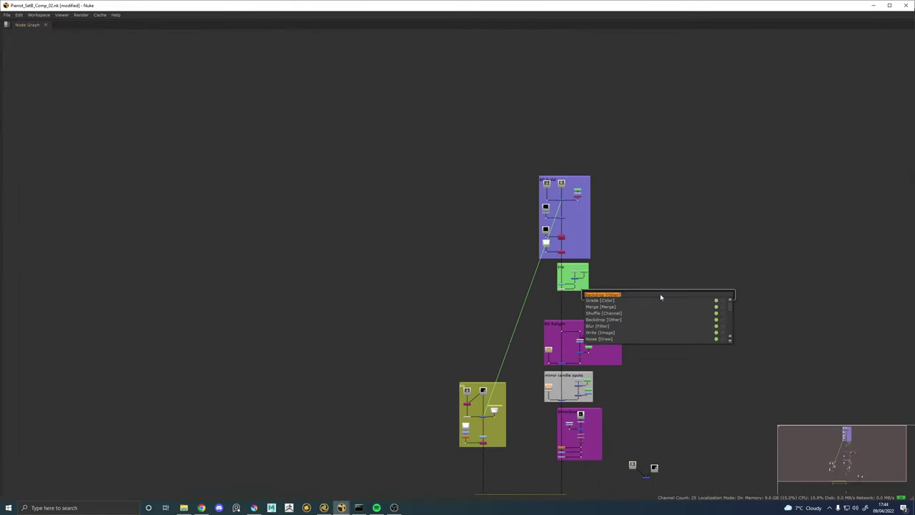
type("mer")
key("Down")
key("Return")
Connect the new Merge's input to the first Merge in the BG build backdrop and move it near the FG backdrop.
scroll(657, 292, "up", 3)
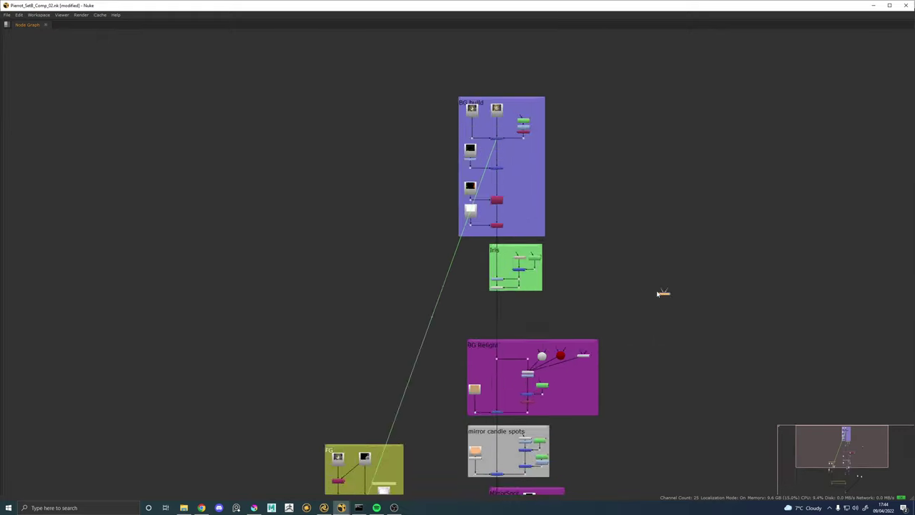
scroll(658, 293, "up", 2)
left_click_drag(666, 291, 434, 75)
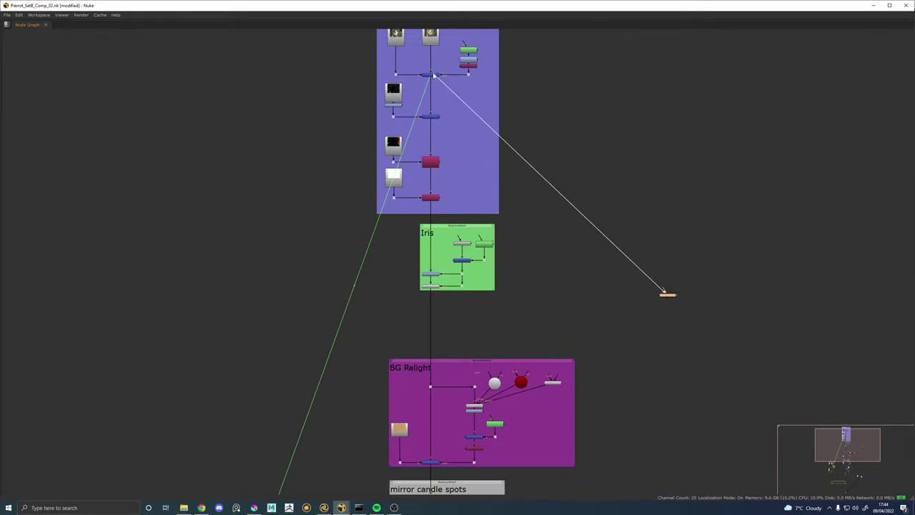
left_click_drag(653, 300, 169, 455)
scroll(242, 246, "down", 3)
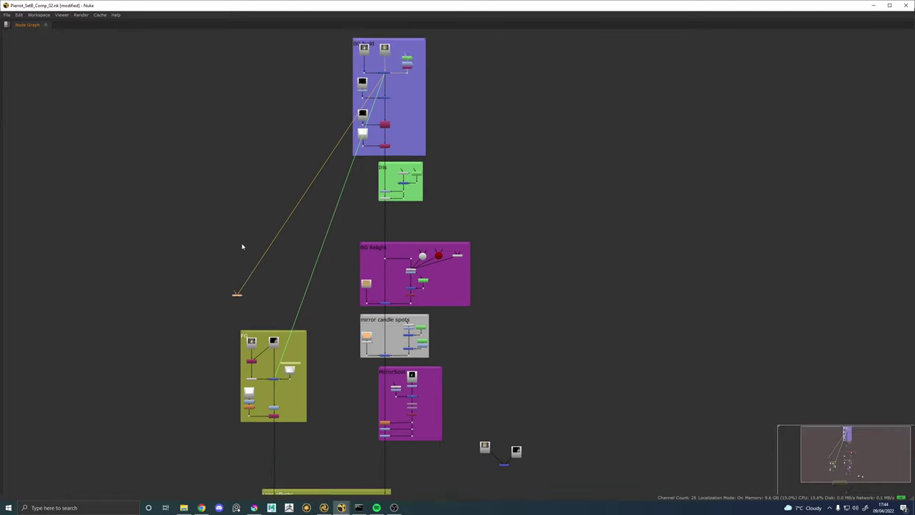
Connect the new Merge's other input to the Merge inside the FG backdrop and view its result in the restored layout.
mouse_move(240, 301)
left_mouse_down()
mouse_move(261, 249)
mouse_move(343, 353)
mouse_move(243, 309)
left_mouse_up()
scroll(343, 353, "up", 3)
key("1")
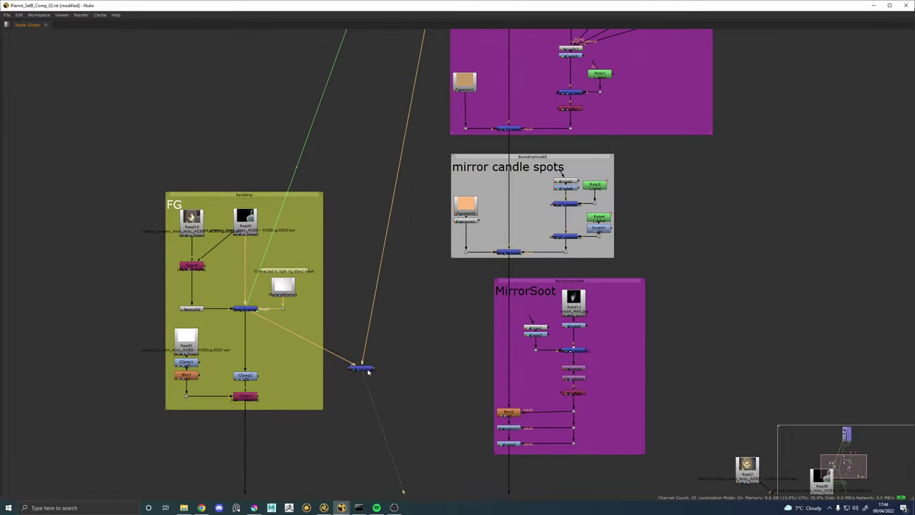
key("space")
scroll(453, 274, "down", 2)
left_click_drag(498, 275, 300, 246)
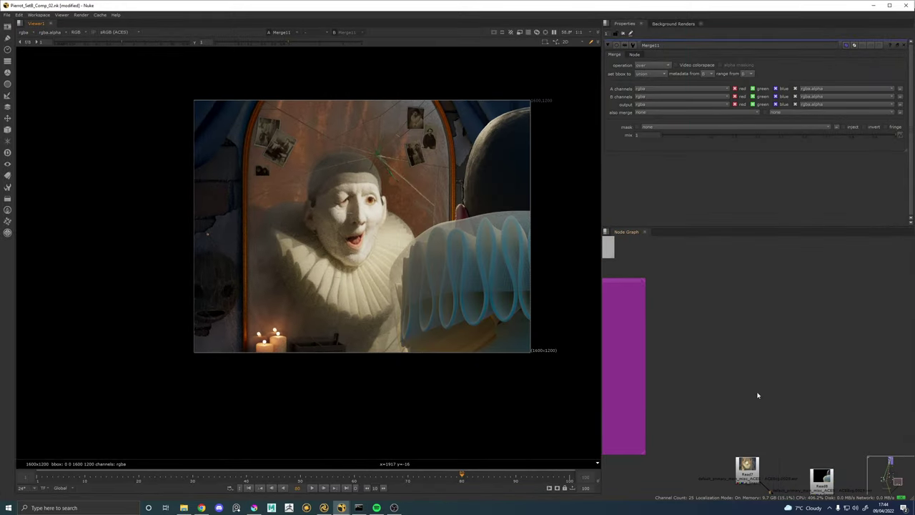
Move the new Merge node into the empty area beside the main node tree, below the two loose Read nodes.
left_click_drag(727, 379, 808, 350)
scroll(711, 316, "down", 2)
left_click_drag(710, 316, 801, 427)
scroll(696, 402, "down", 3)
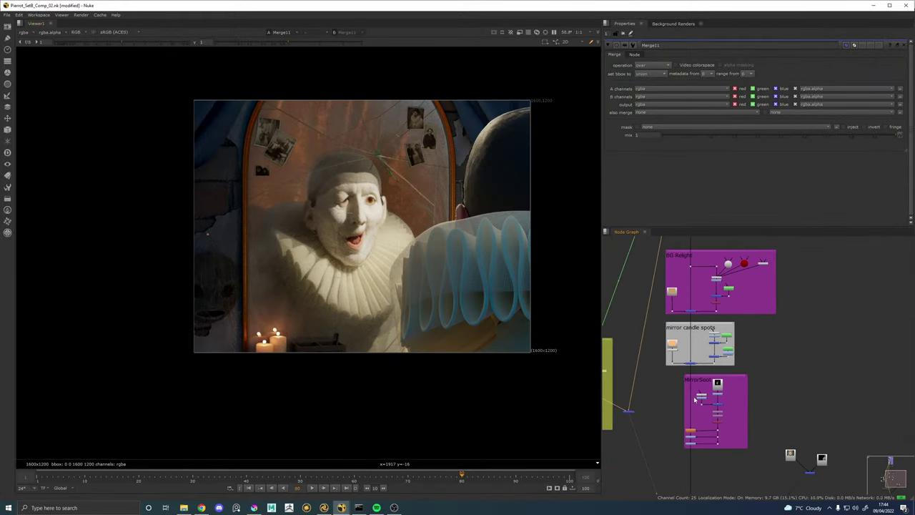
left_click_drag(696, 401, 737, 322)
left_click_drag(672, 335, 806, 451)
left_click_drag(847, 399, 812, 356)
Delete the two loose Read nodes with their Merge, and select the newly placed Merge11 node.
left_click_drag(857, 359, 773, 304)
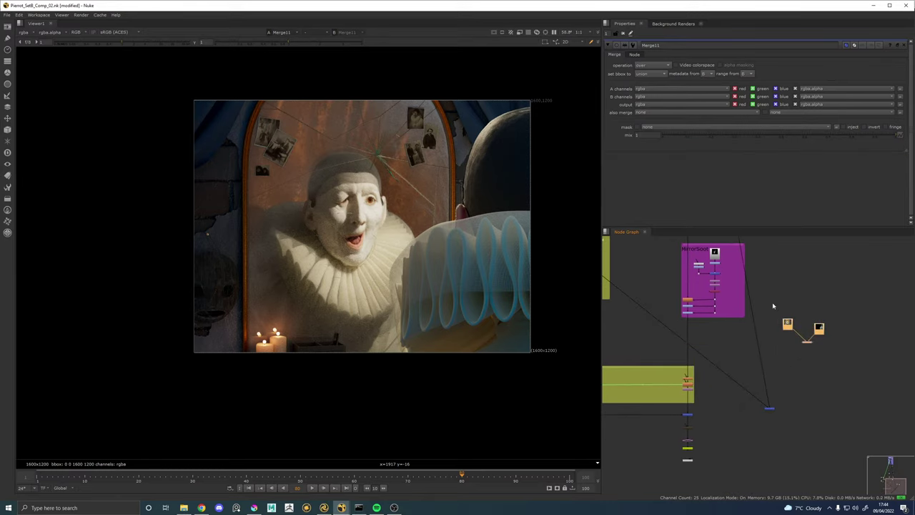
key("Delete")
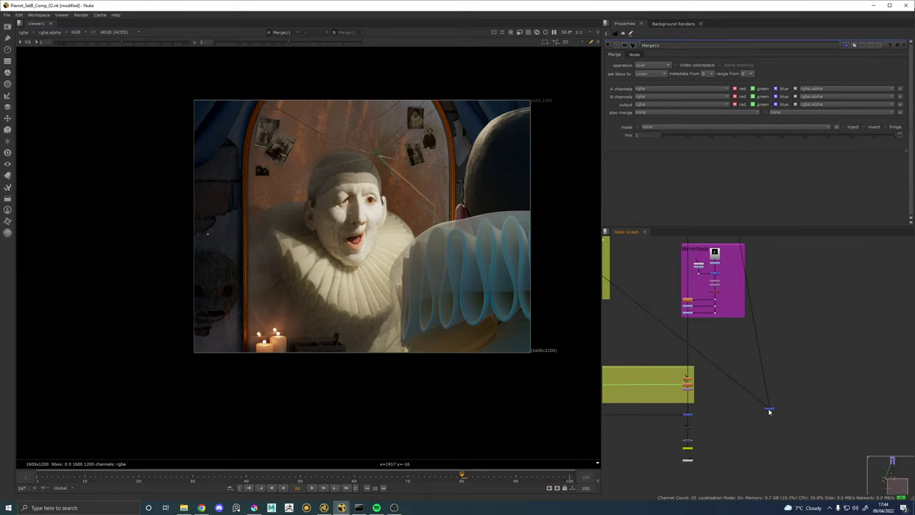
left_click(769, 410)
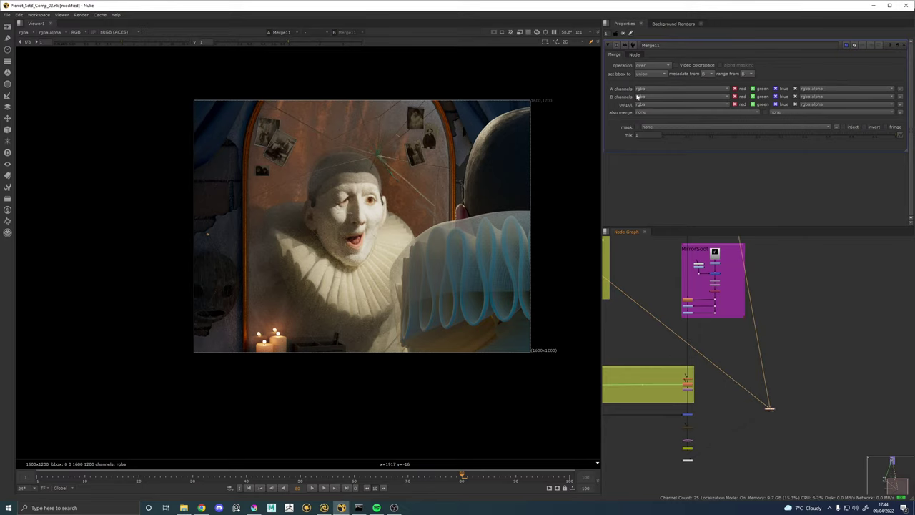
scroll(767, 408, "up", 2)
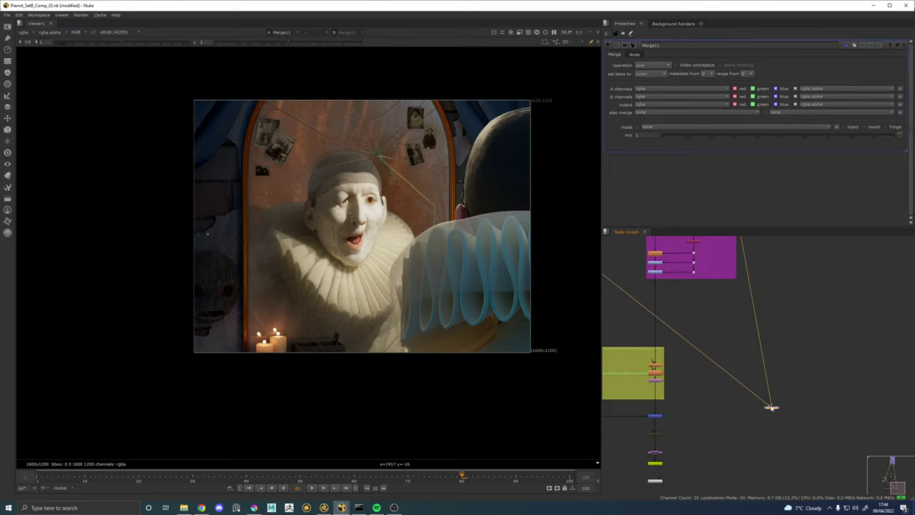
Add a Dot on each of Merge11's two input connections, aligning one above and one beside the node.
scroll(789, 405, "up", 3)
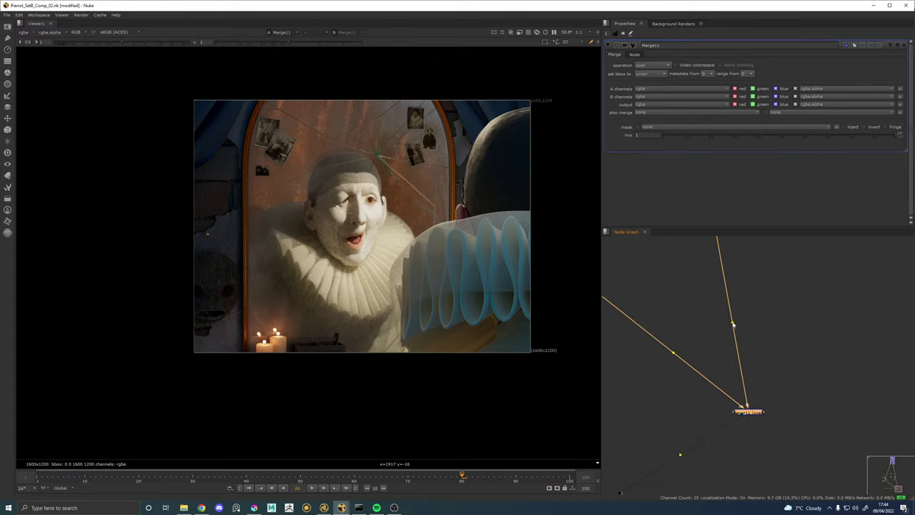
left_click_drag(731, 323, 750, 368)
left_click_drag(671, 357, 702, 416)
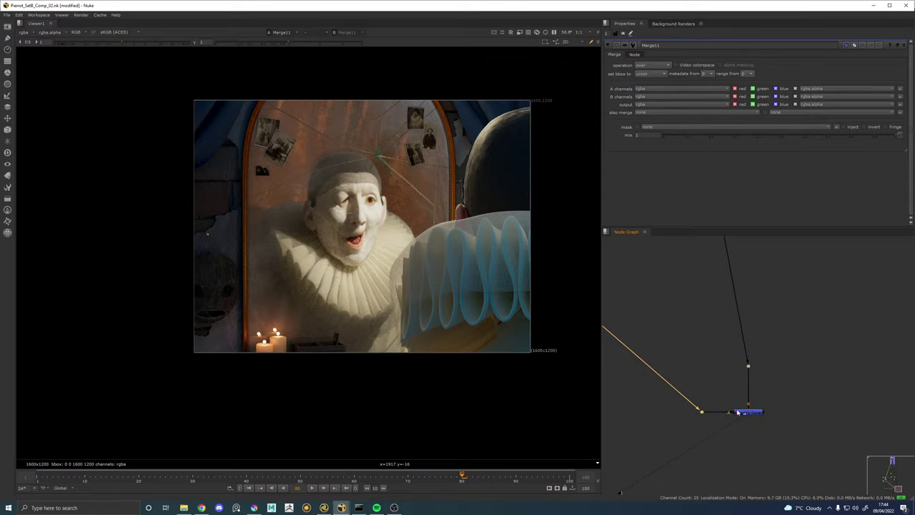
Turn on hide input for both Dots feeding Merge11.
double_click(702, 413)
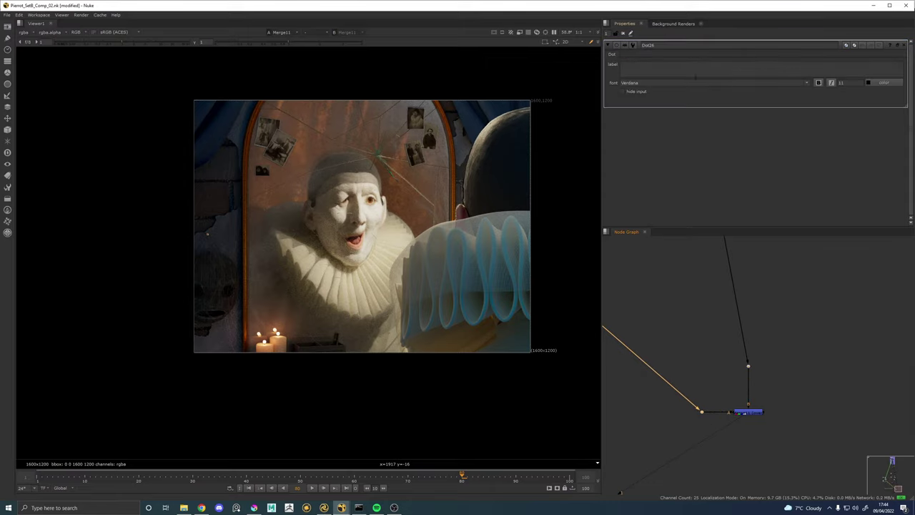
left_click(639, 92)
left_click(801, 406)
double_click(749, 368)
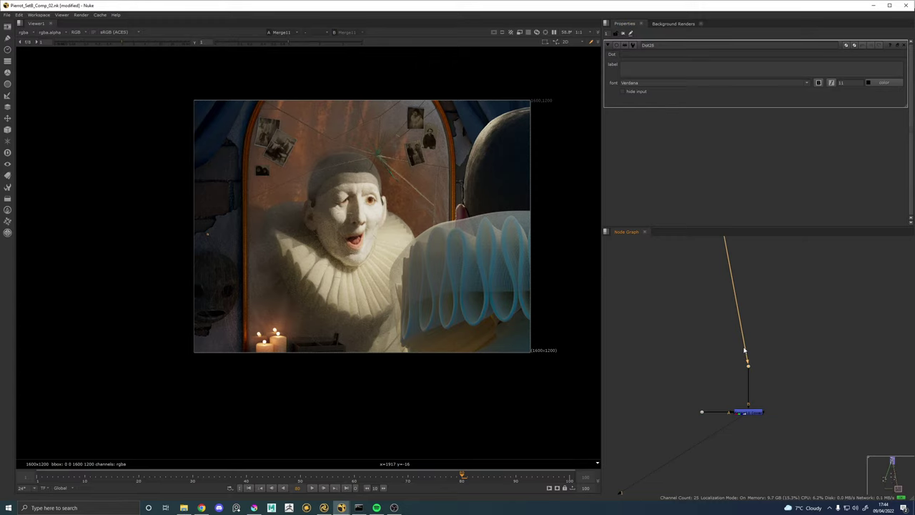
left_click(622, 92)
left_click(831, 372)
scroll(748, 409, "down", 2)
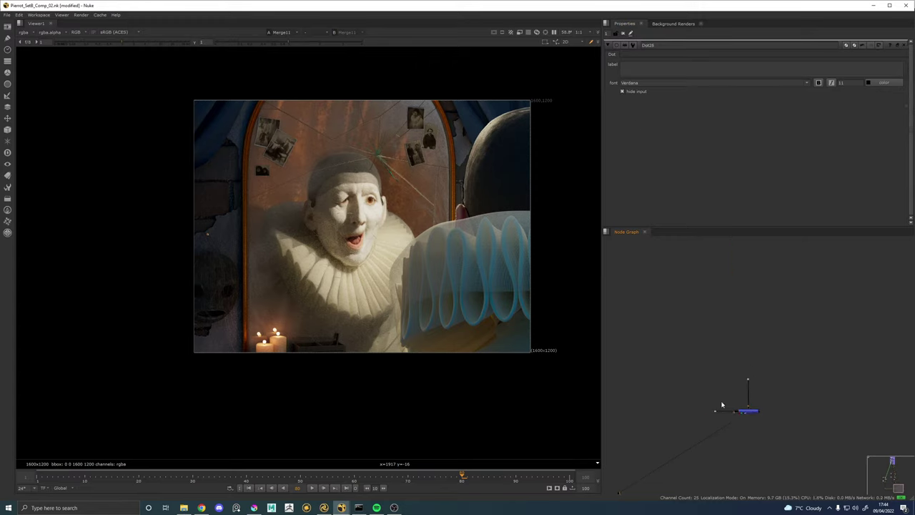
Reposition the side Dot above Merge11, next to the other Dot, and tidy the Merge's placement.
left_click_drag(716, 410, 727, 380)
left_click(774, 405)
left_click_drag(749, 413, 741, 413)
left_click(742, 416)
Compare the finished comp at Write2 with the raw Merge11 result by repeatedly switching the viewer between them.
left_click_drag(691, 429, 866, 378)
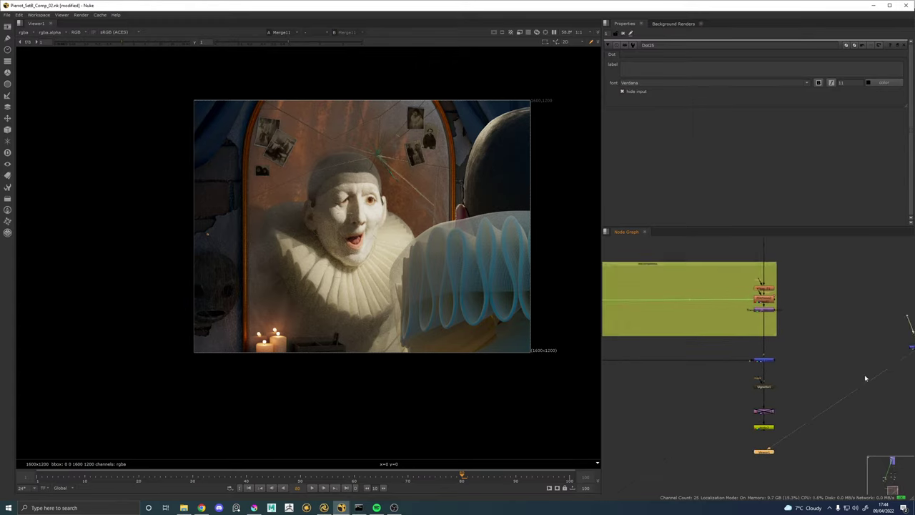
left_click(797, 418)
key("1")
key("2")
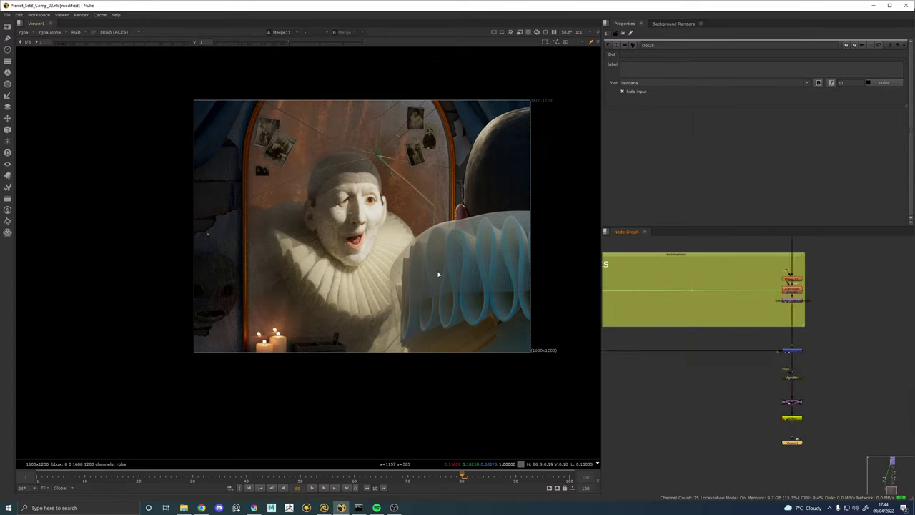
key("1")
scroll(427, 236, "up", 2)
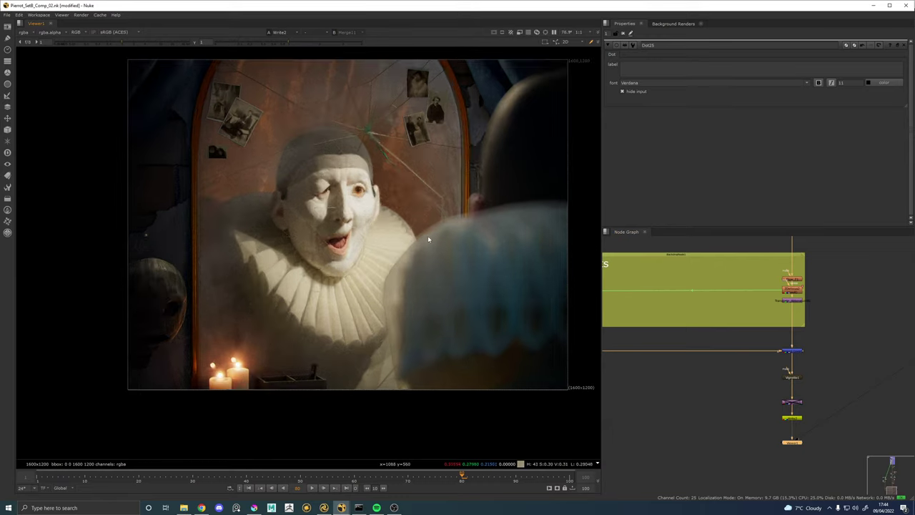
key("2")
key("1")
key("2")
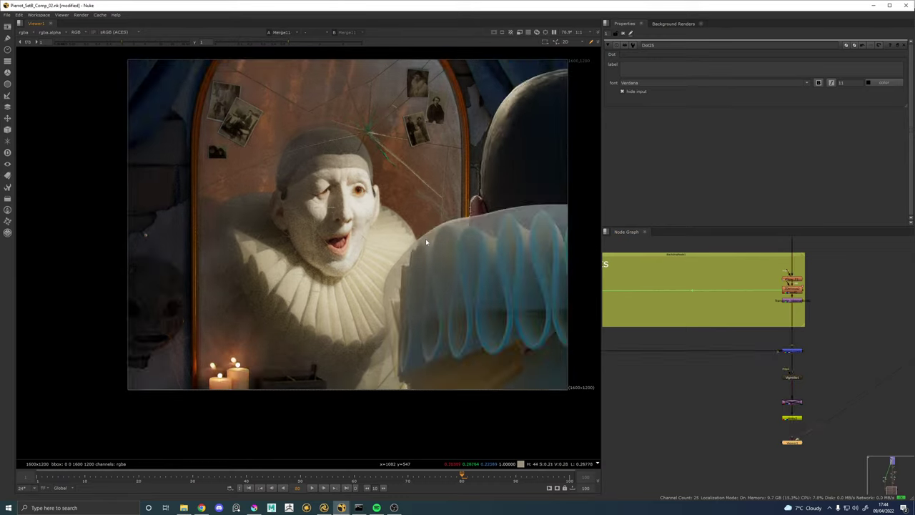
key("1")
key("2")
key("1")
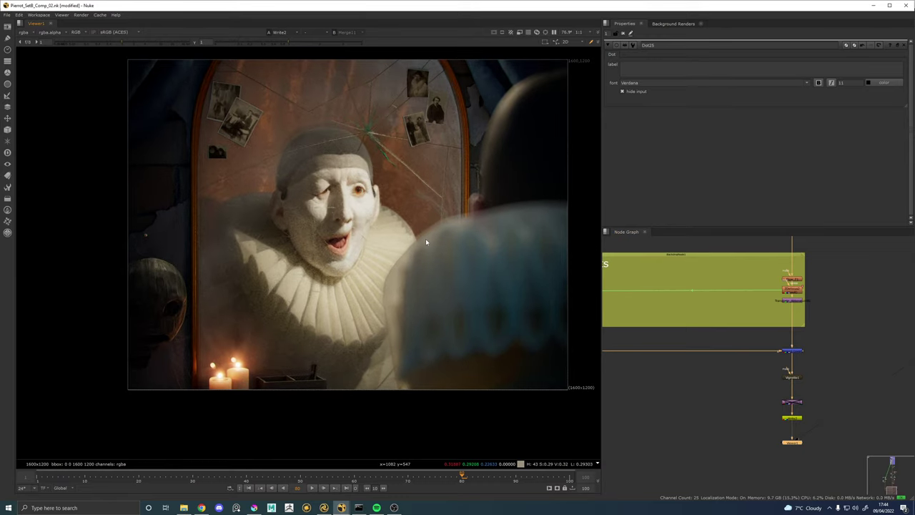
key("2")
key("1")
key("2")
key("1")
key("2")
key("1")
key("2")
key("1")
key("2")
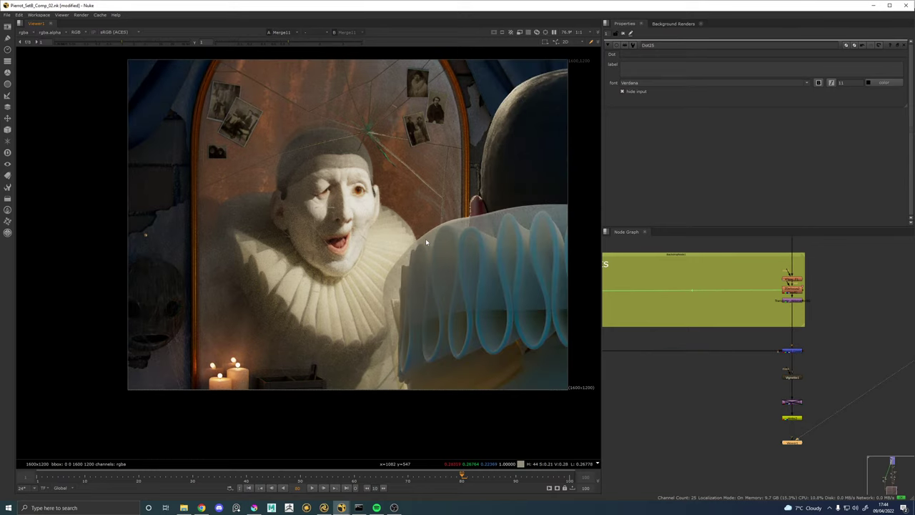
key("1")
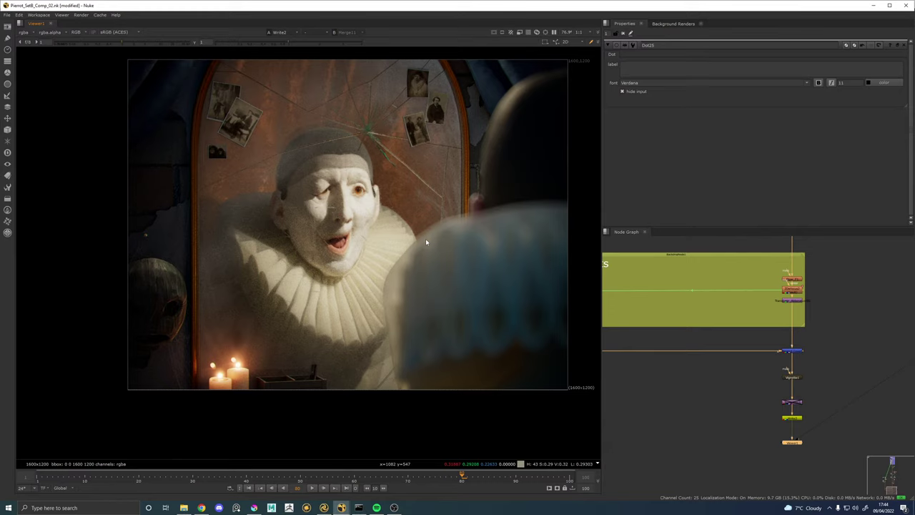
key("2")
key("1")
key("2")
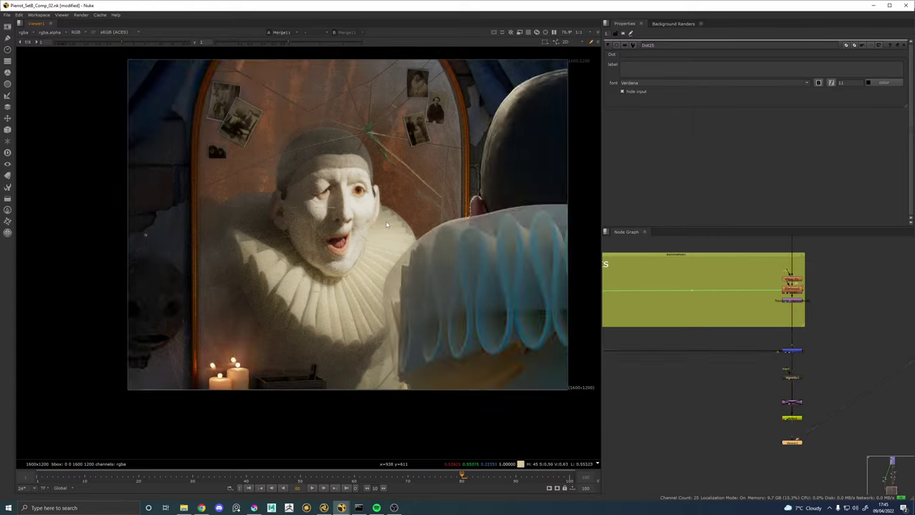
key("1")
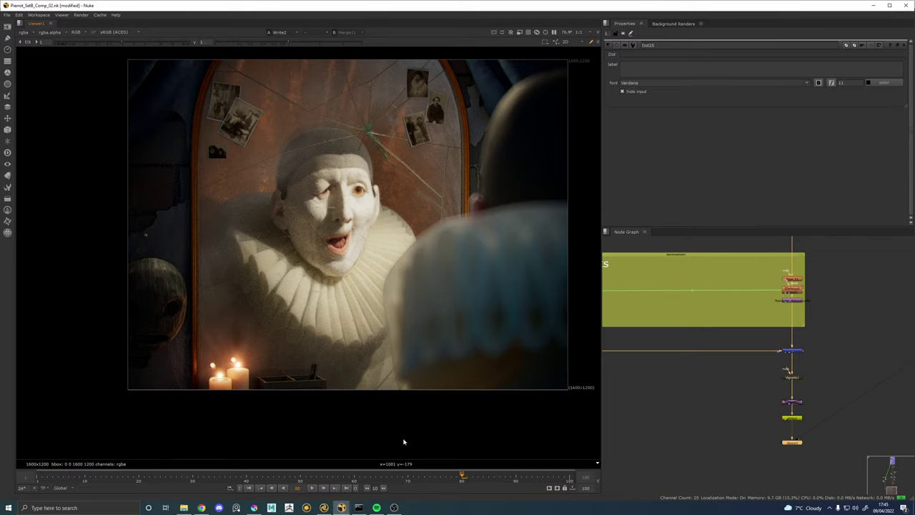
key("2")
key("1")
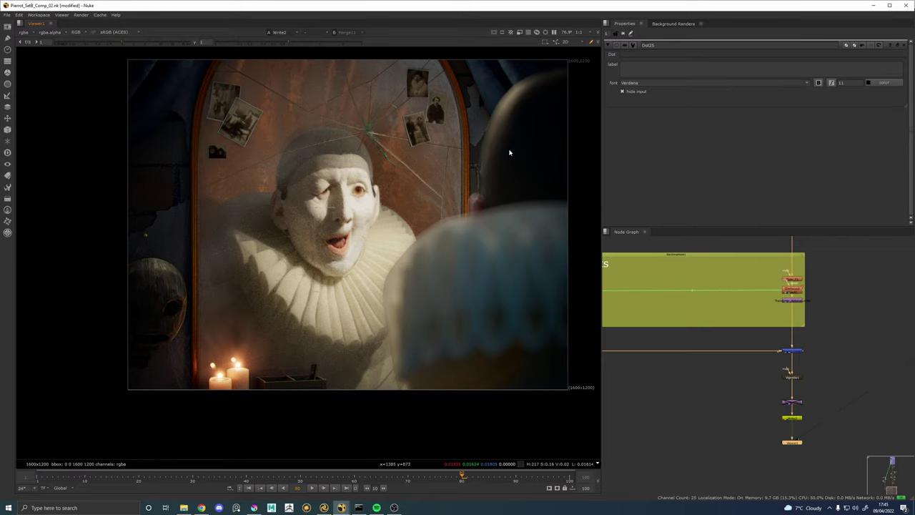
key("2")
key("1")
key("2")
key("2")
Display the result of Merge7 inside the FG backdrop in the viewer.
scroll(510, 154, "down", 5)
left_click_drag(510, 156, 452, 192)
scroll(453, 192, "up", 2)
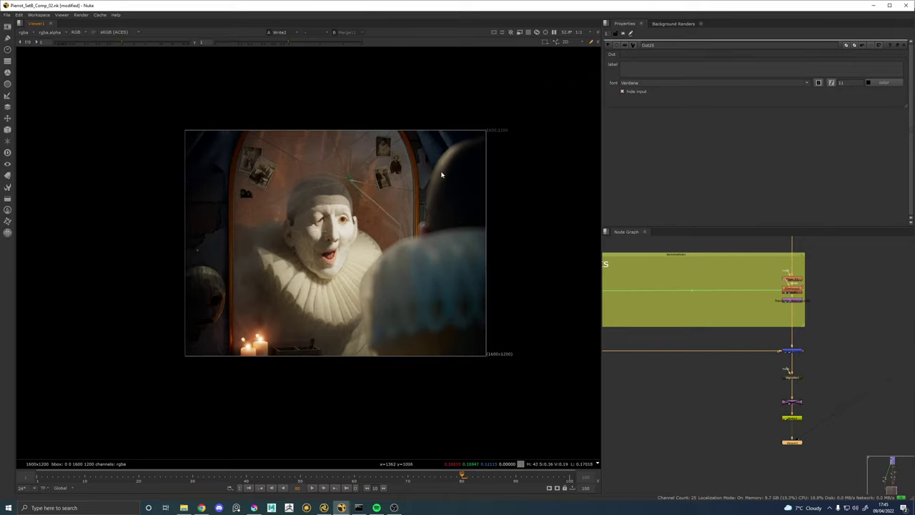
scroll(754, 348, "down", 3)
left_click_drag(722, 296, 791, 461)
scroll(731, 350, "down", 3)
scroll(730, 341, "up", 4)
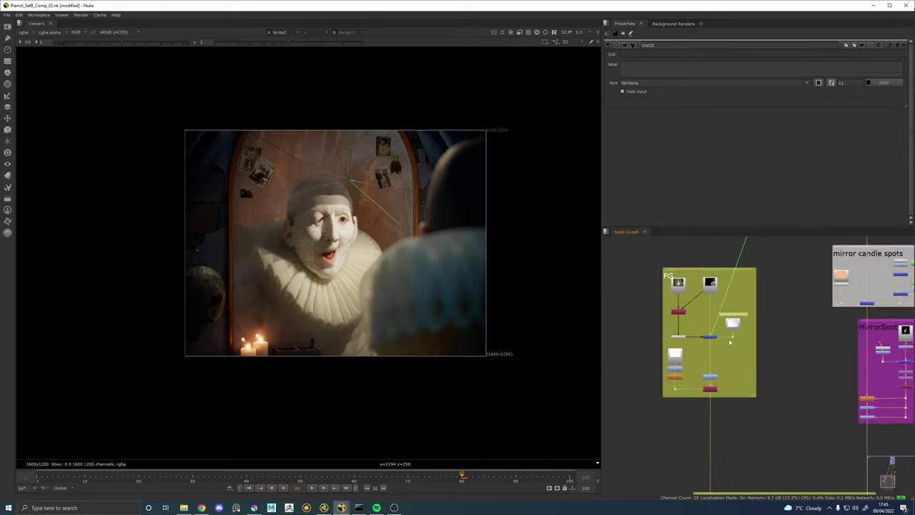
scroll(729, 341, "up", 3)
key("1")
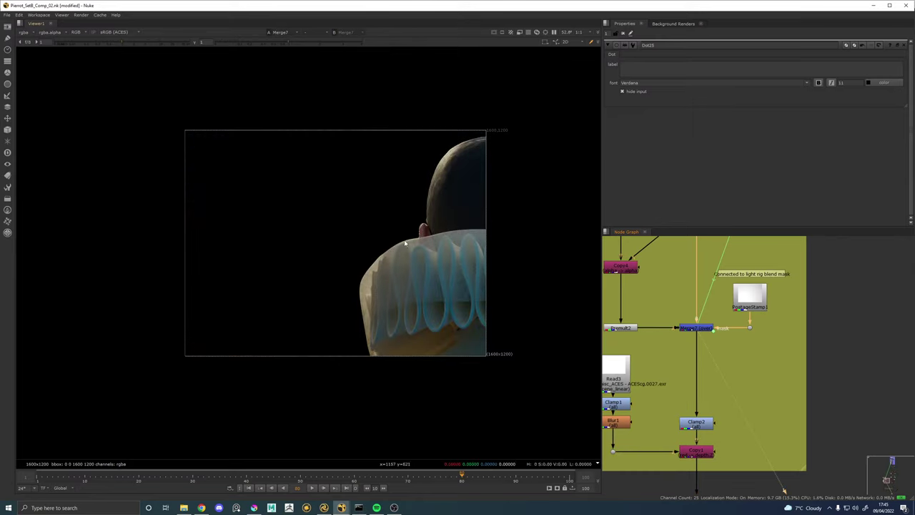
Add a Grade node and insert it directly below Merge7 in the FG backdrop.
key("Tab")
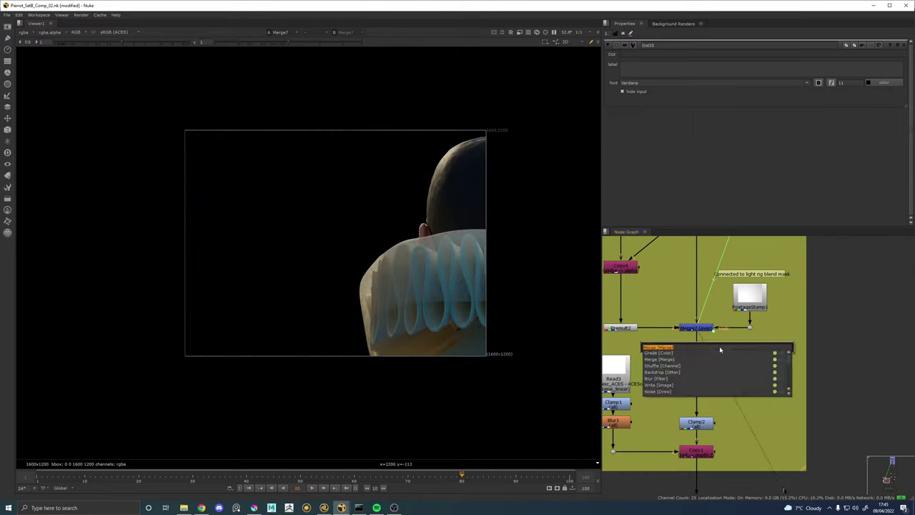
type("grade")
key("Return")
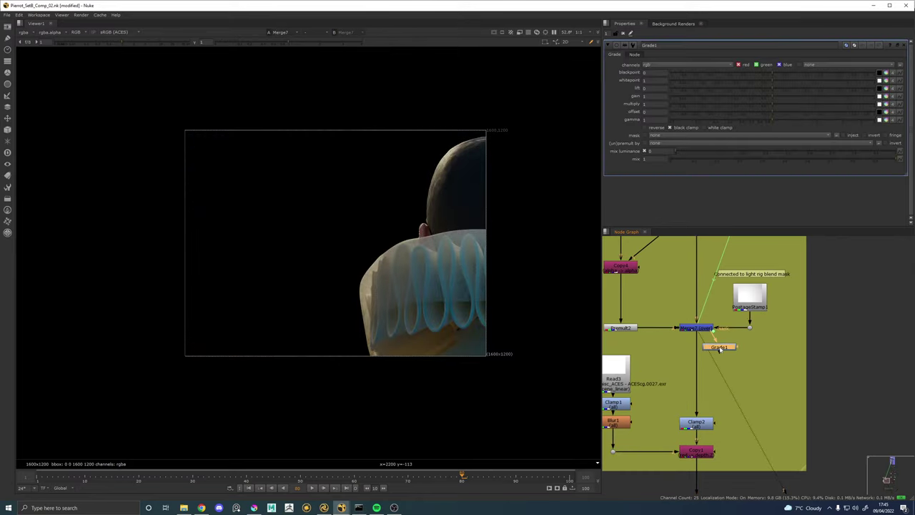
left_click_drag(720, 349, 697, 352)
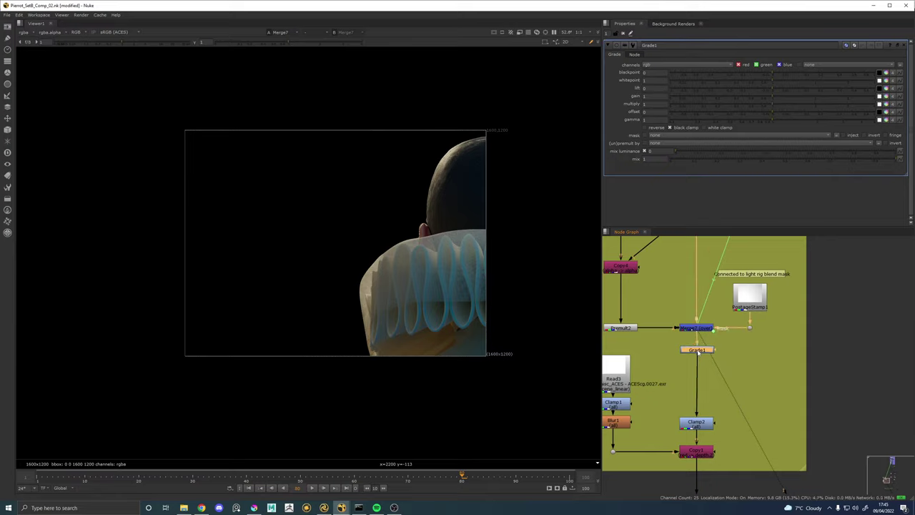
View the Grade's result and try a lower gamma and a multiply of about 0.76, undoing each.
left_click(773, 119)
key("1")
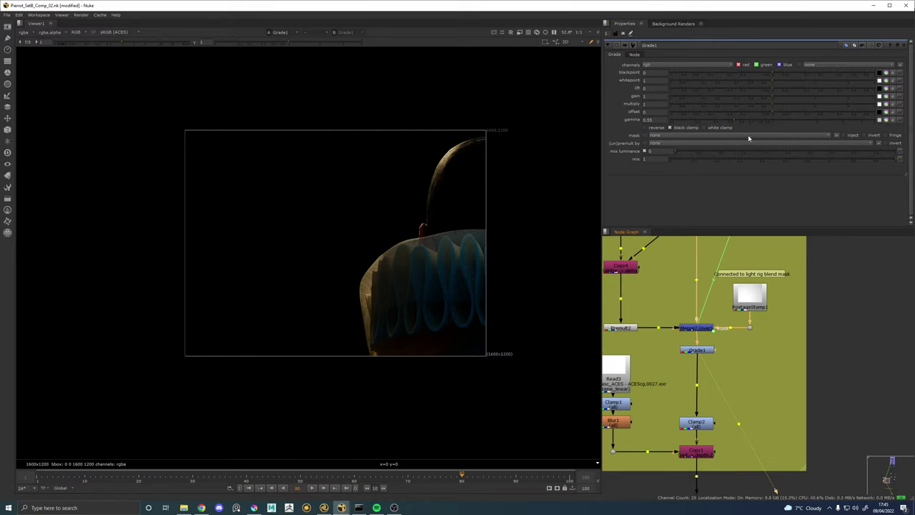
key("ctrl+z")
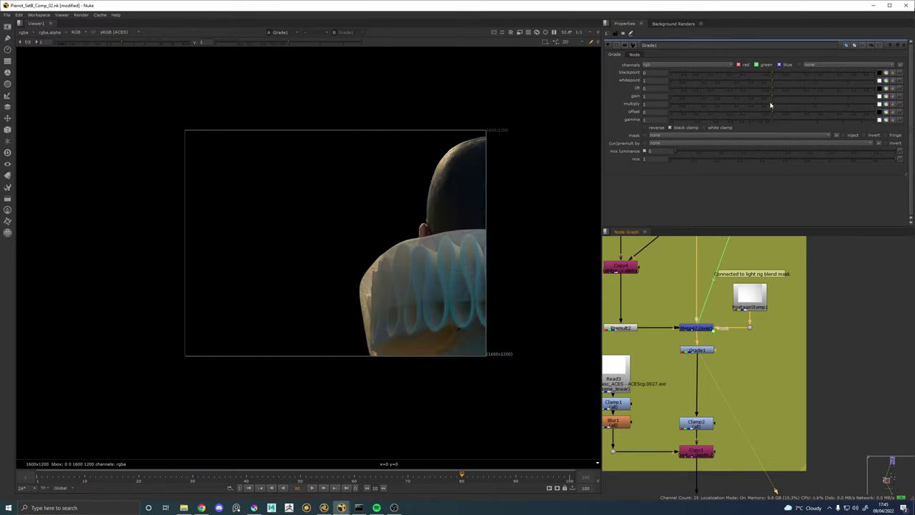
left_click_drag(771, 105, 755, 107)
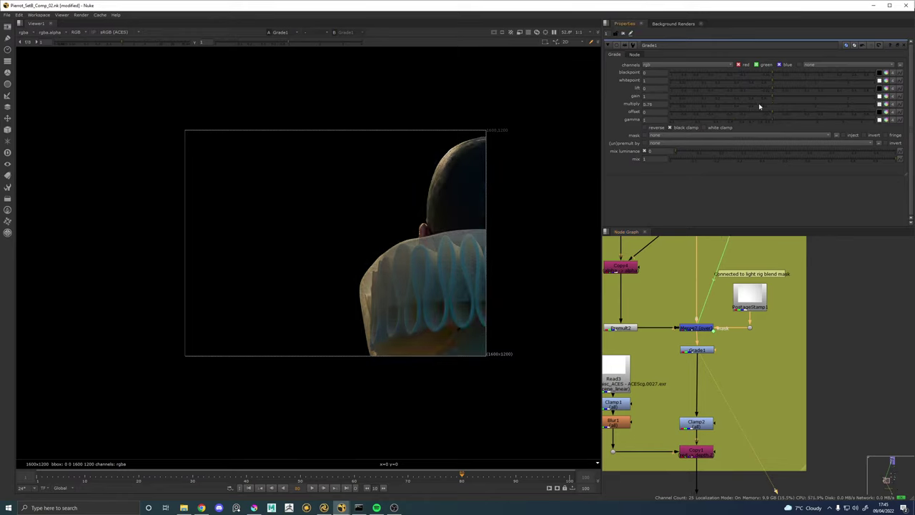
key("ctrl+z")
Shift the Grade slightly down the pipe and try a higher whitepoint, then undo the whitepoint change.
left_click_drag(698, 349, 698, 361)
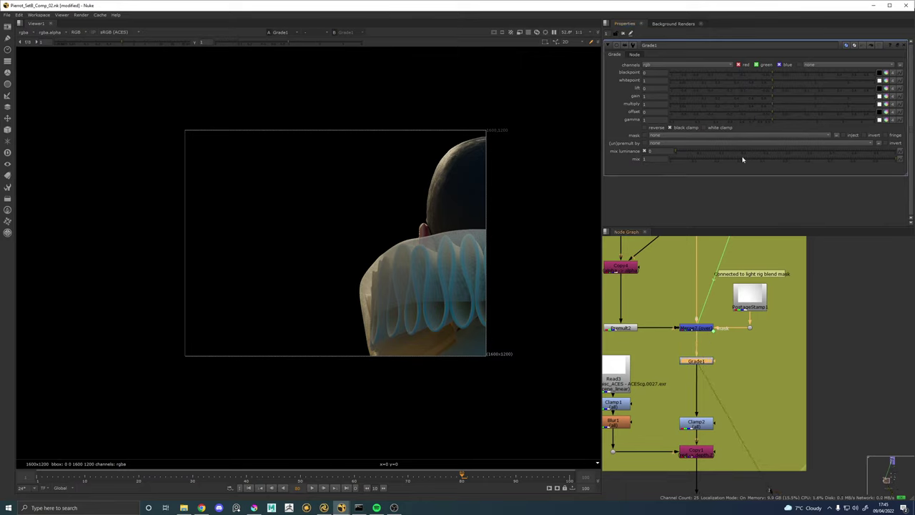
left_click(823, 84)
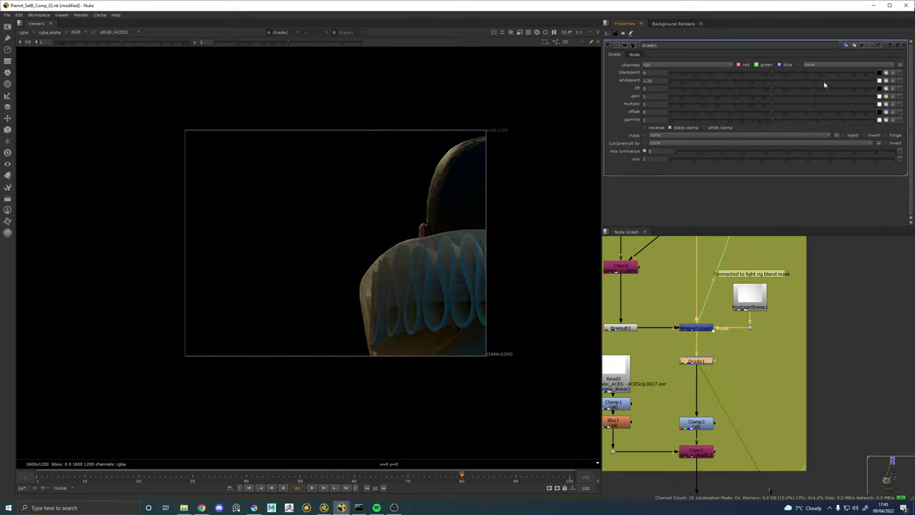
left_click_drag(824, 85, 802, 85)
key("ctrl+z")
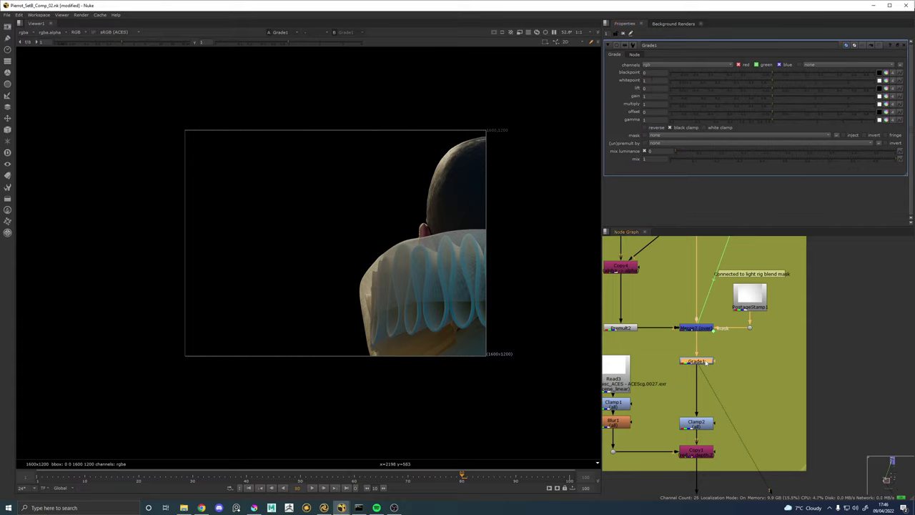
Set the Grade's multiply to 0.43 to darken the foreground character.
left_click_drag(772, 103, 742, 106)
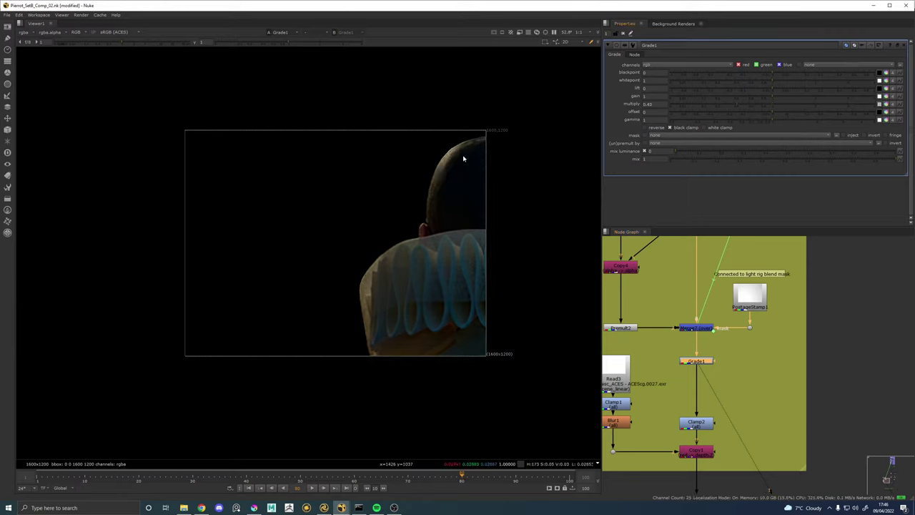
left_click(747, 362)
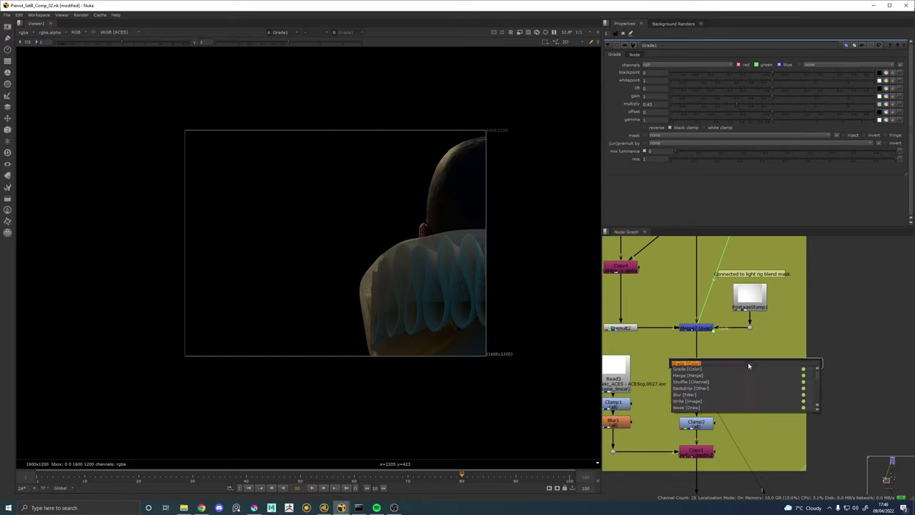
Add a Keyer beside the Grade, connect its input to Merge7, and view its alpha channel.
key("Tab")
type("key")
key("Return")
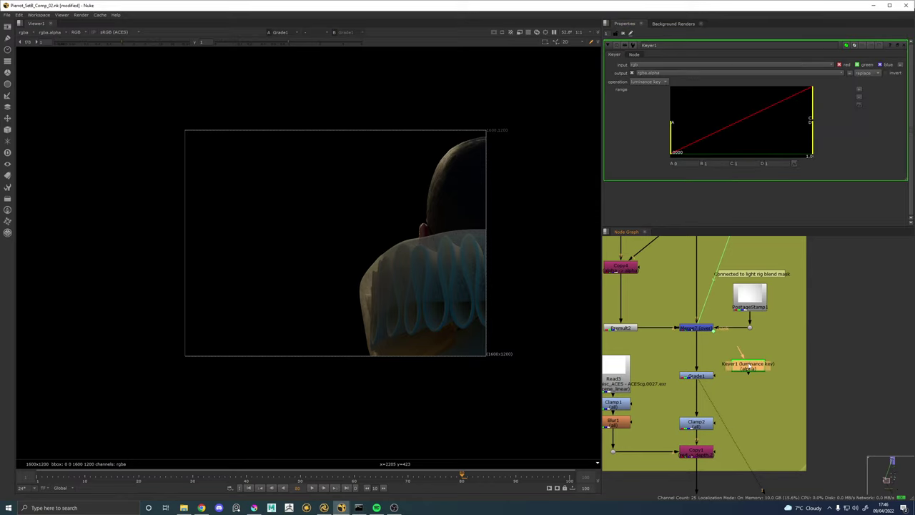
left_click_drag(739, 348, 697, 328)
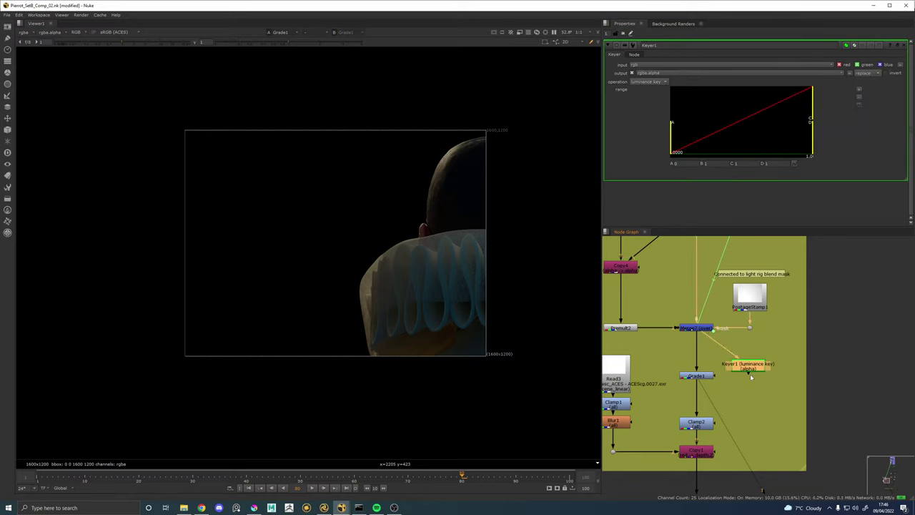
key("1")
key("a")
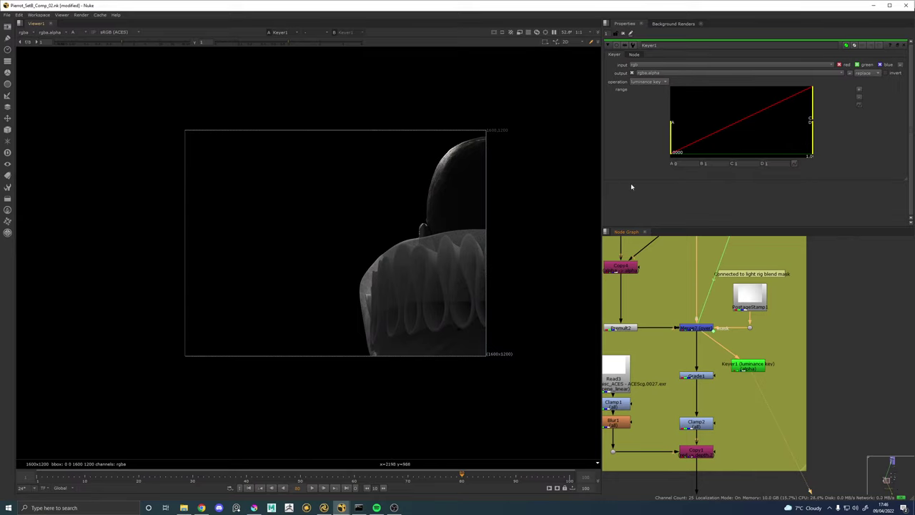
Adjust the luminance key range, raising A to about 0.138 and keeping B at 1, to isolate the foreground's bright edges.
left_click_drag(671, 151, 686, 152)
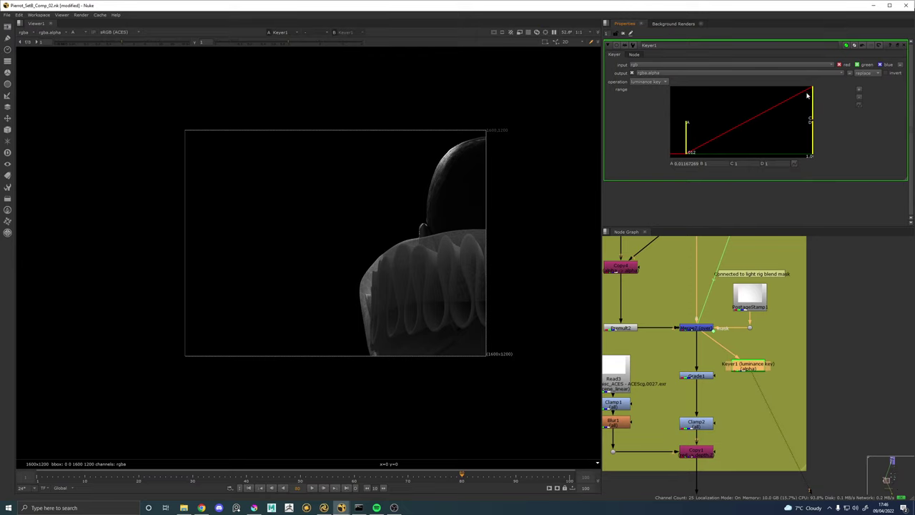
left_click_drag(808, 93, 763, 92)
mouse_move(687, 143)
left_mouse_down()
mouse_move(758, 143)
mouse_move(703, 143)
left_mouse_up()
left_click_drag(763, 111, 817, 114)
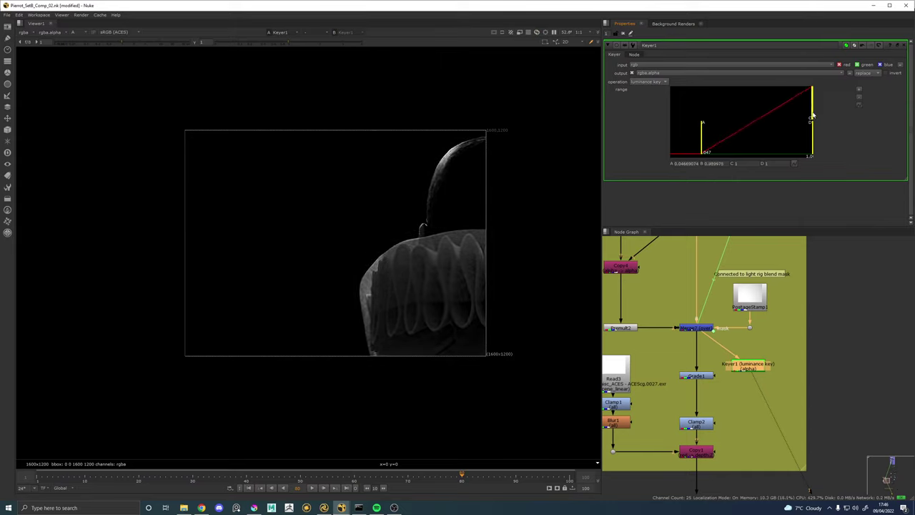
left_click_drag(704, 142, 724, 140)
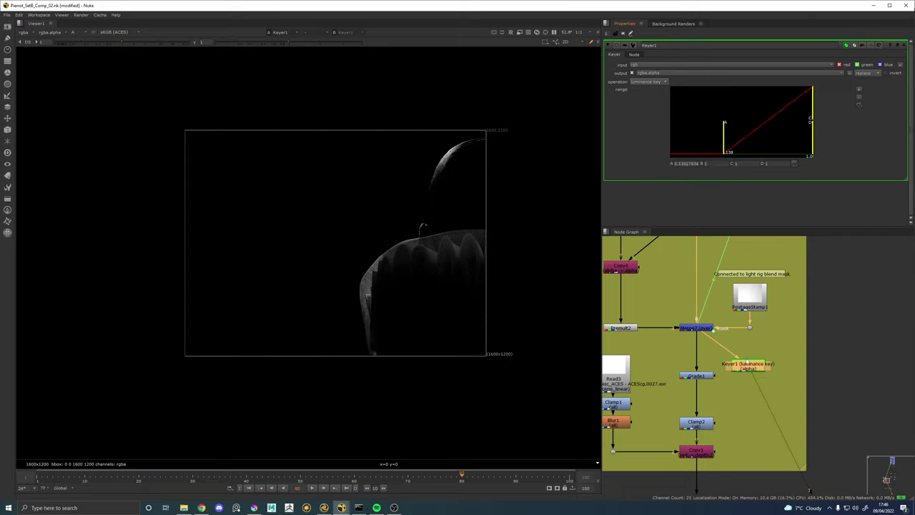
Connect the Grade's mask input to the Keyer and view the masked Grade result in full colour.
left_click_drag(715, 376, 733, 368)
left_click(698, 376)
key("1")
double_click(697, 376)
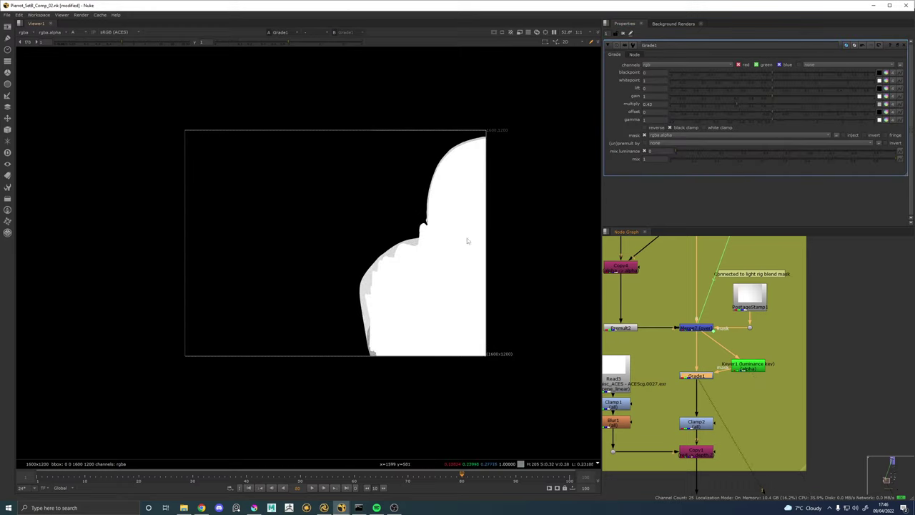
key("a")
Try a Grade multiply of 0 and lower the Keyer's luminance range A to about 0.118.
left_click_drag(734, 104, 646, 105)
double_click(743, 365)
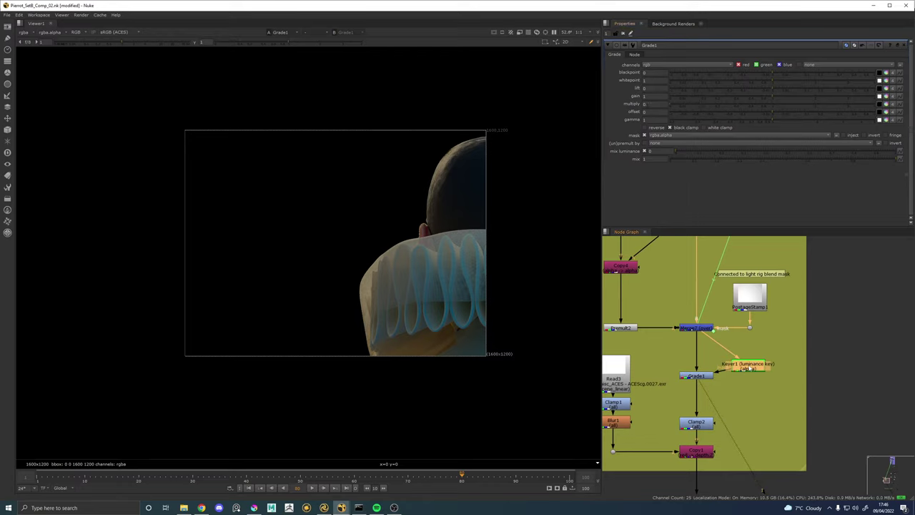
left_click_drag(678, 127, 720, 125)
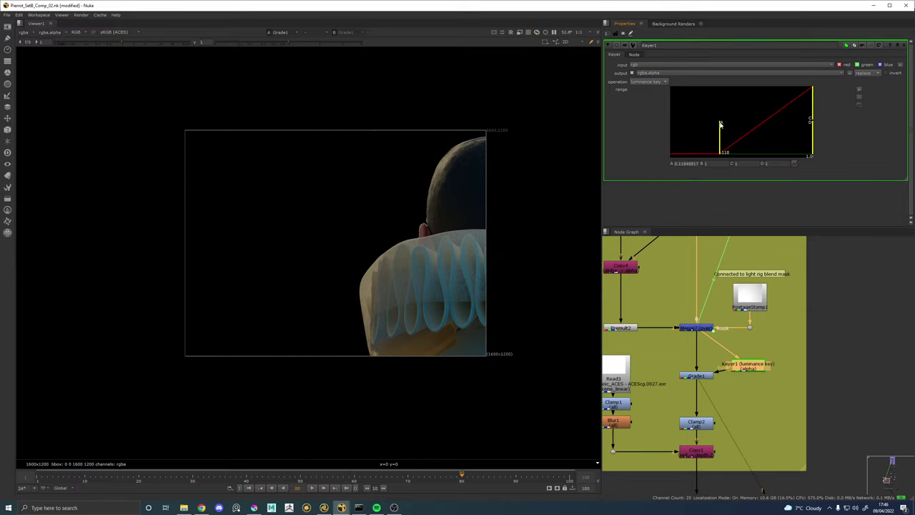
Inspect the Keyer's alpha along the head's edge and lower the luminance range A to about 0.027.
left_click(704, 377)
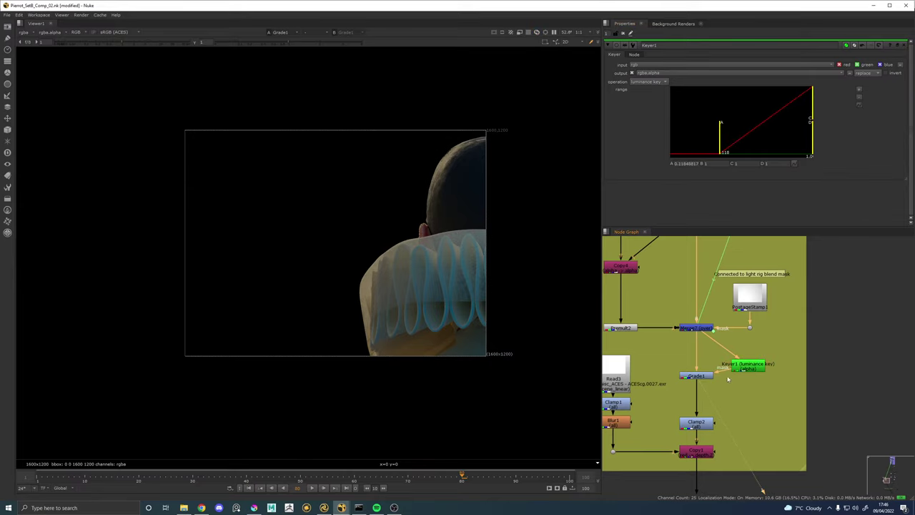
key("a")
scroll(457, 155, "up", 5)
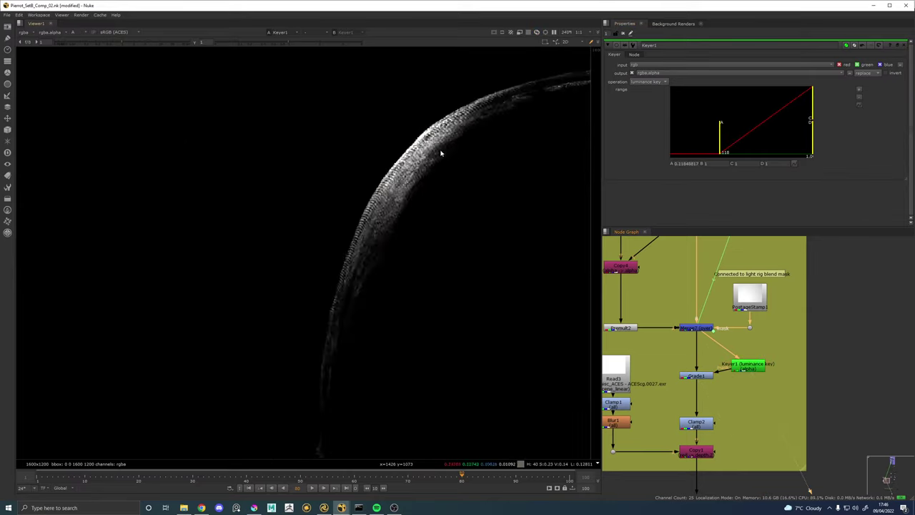
scroll(441, 153, "down", 4)
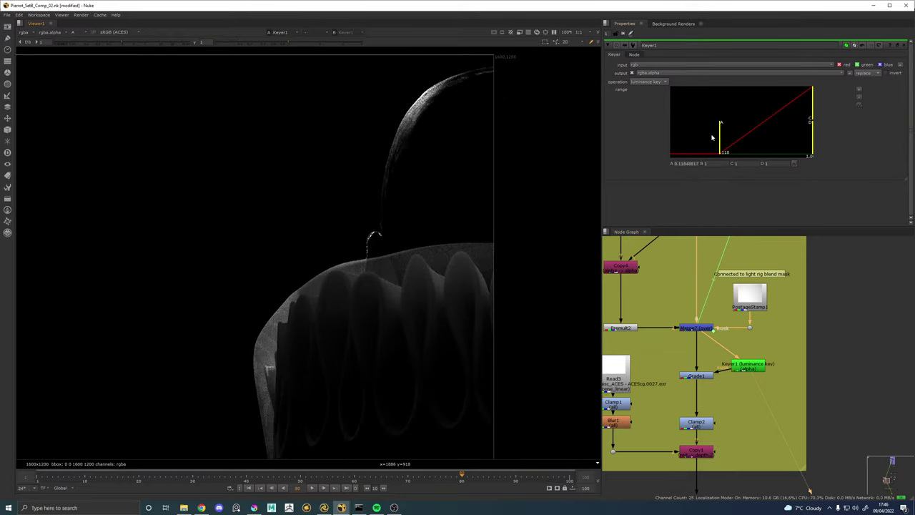
left_click_drag(720, 139, 693, 138)
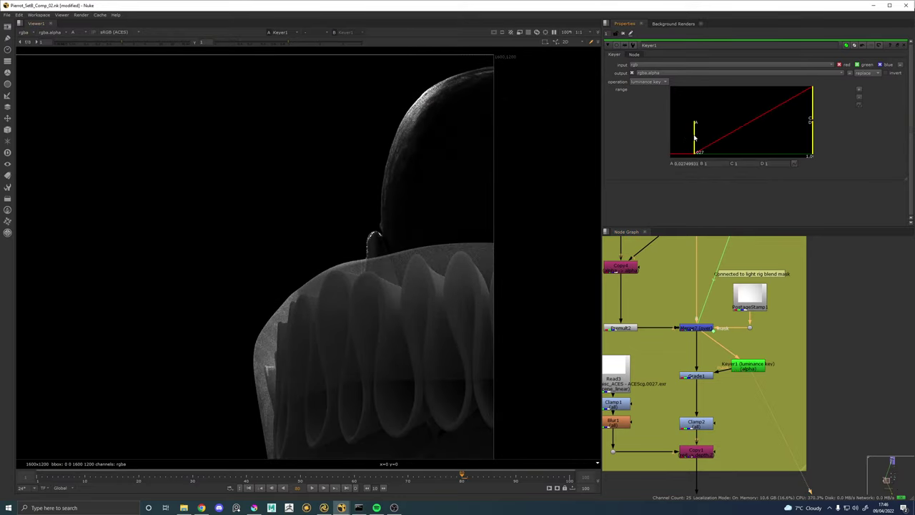
View the Grade result in full colour and set its multiply to 0.445.
left_click(705, 376, "ctrl+shift")
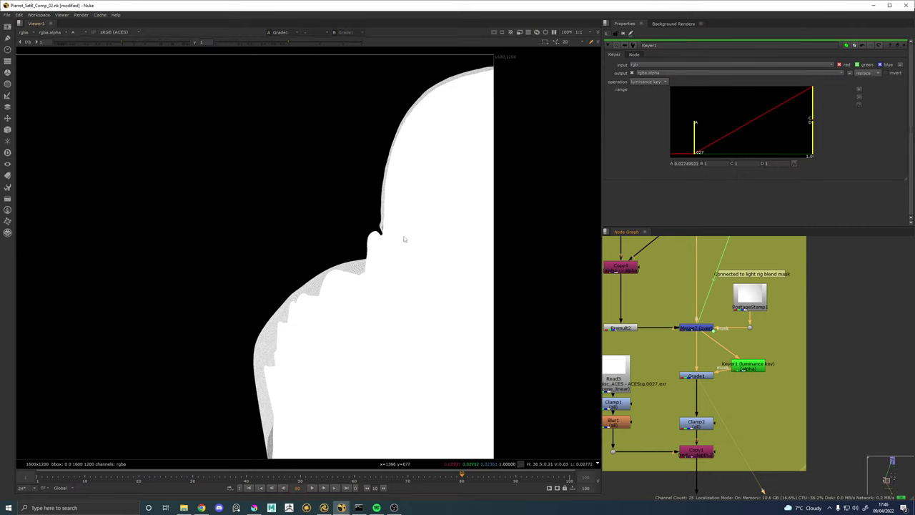
key("a")
double_click(704, 379)
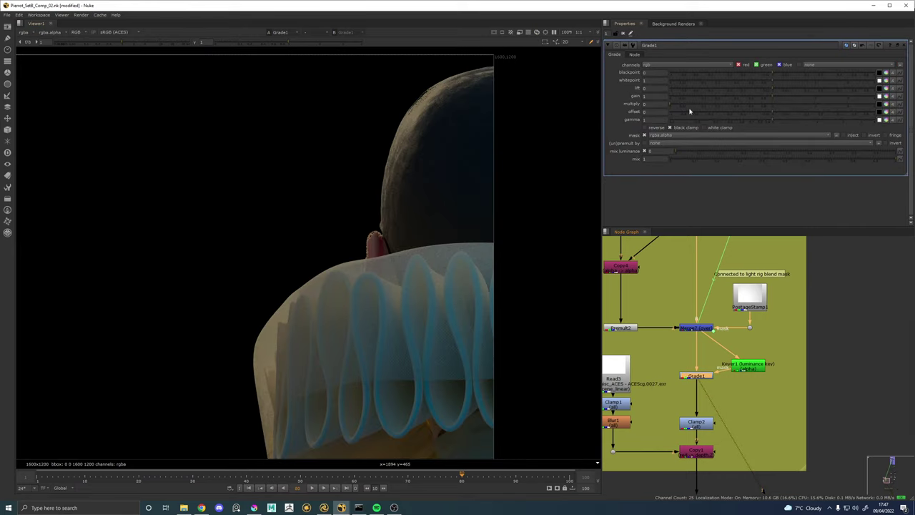
left_click_drag(690, 110, 738, 111)
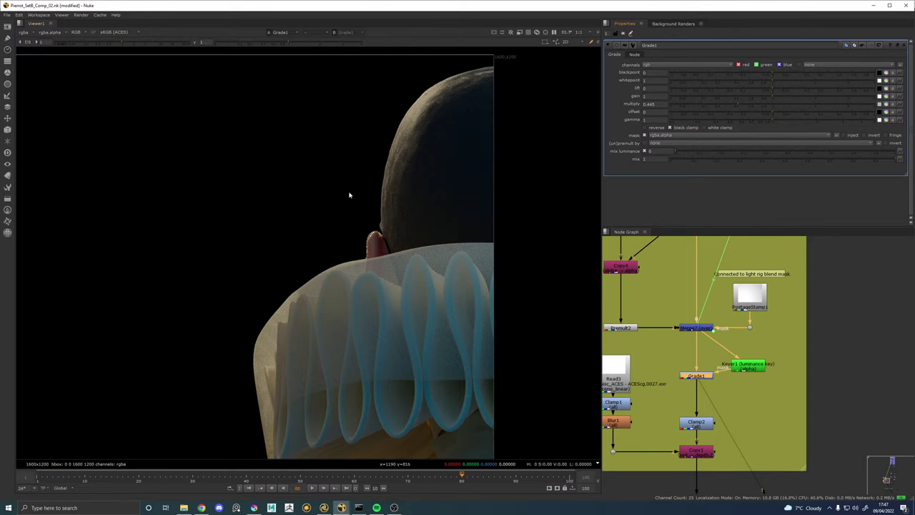
View the Keyer's alpha and tighten the luminance range to A about 0.105 and B about 0.247 for a higher-contrast matte.
scroll(350, 194, "down", 3)
double_click(740, 367)
key("1")
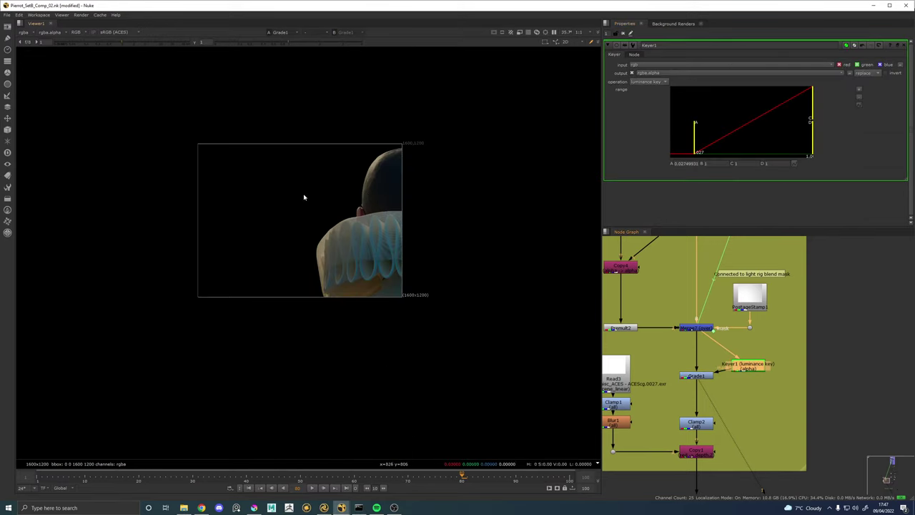
left_click(305, 197)
key("a")
scroll(375, 158, "up", 3)
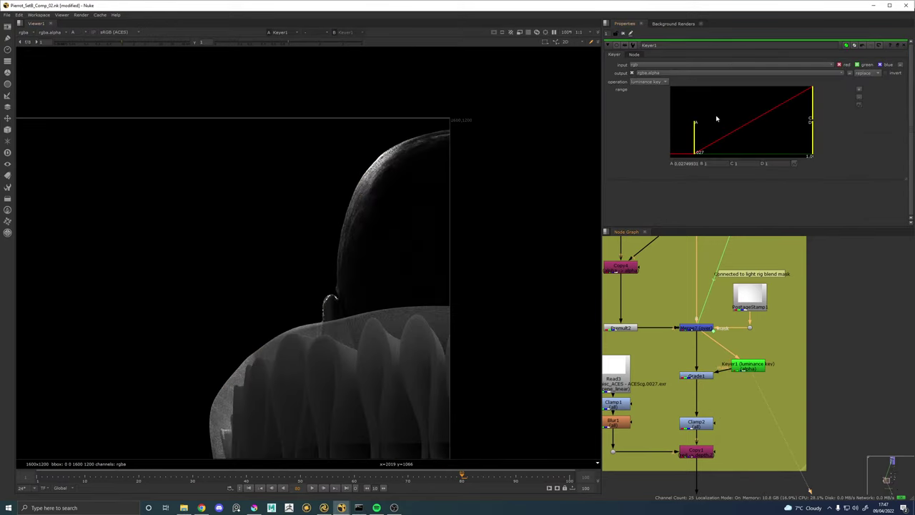
mouse_move(697, 129)
left_mouse_down()
mouse_move(719, 128)
mouse_move(694, 127)
left_mouse_up()
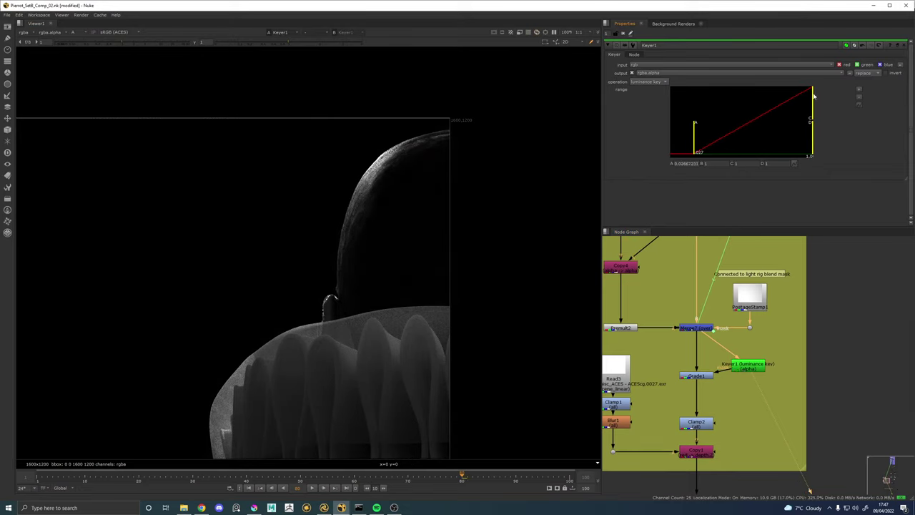
left_click_drag(812, 91, 746, 101)
left_click_drag(693, 134, 672, 136)
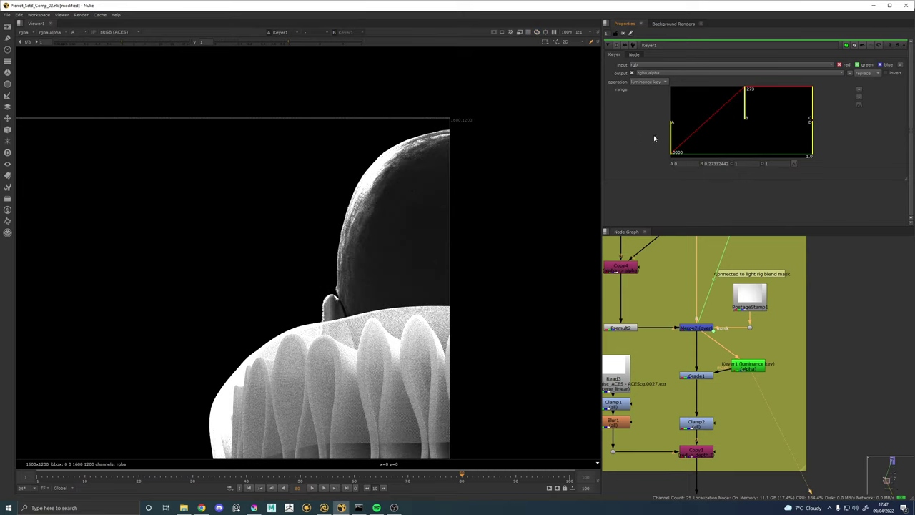
mouse_move(747, 107)
left_mouse_down()
mouse_move(760, 107)
mouse_move(741, 109)
left_mouse_up()
left_click_drag(672, 132, 718, 136)
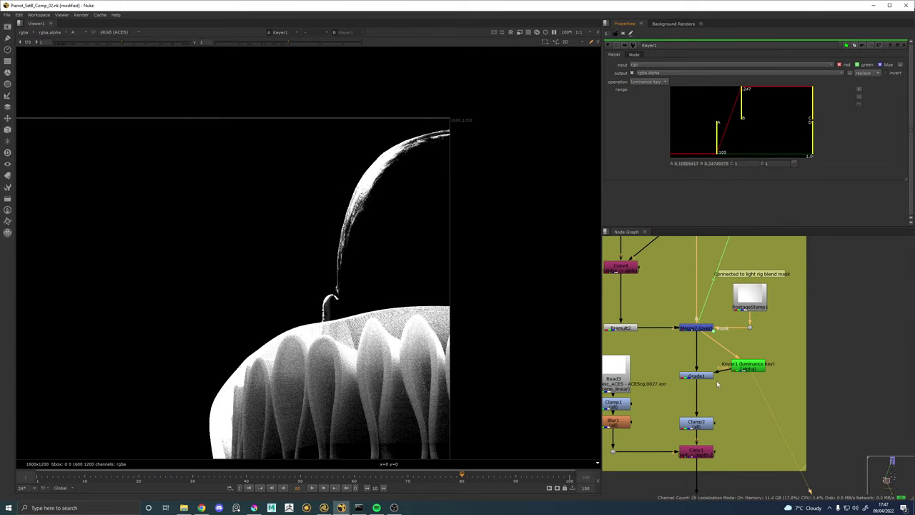
View the Grade's colour output to check the foreground with the tightened luminance mask.
left_click(696, 375)
key("1")
key("a")
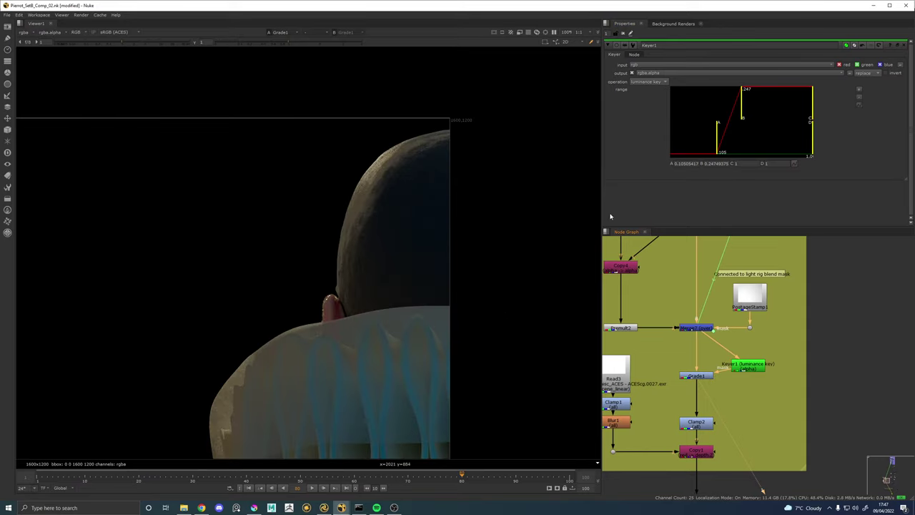
Undo the latest range adjustments on the Keyer1 luminance key.
scroll(439, 245, "down", 5)
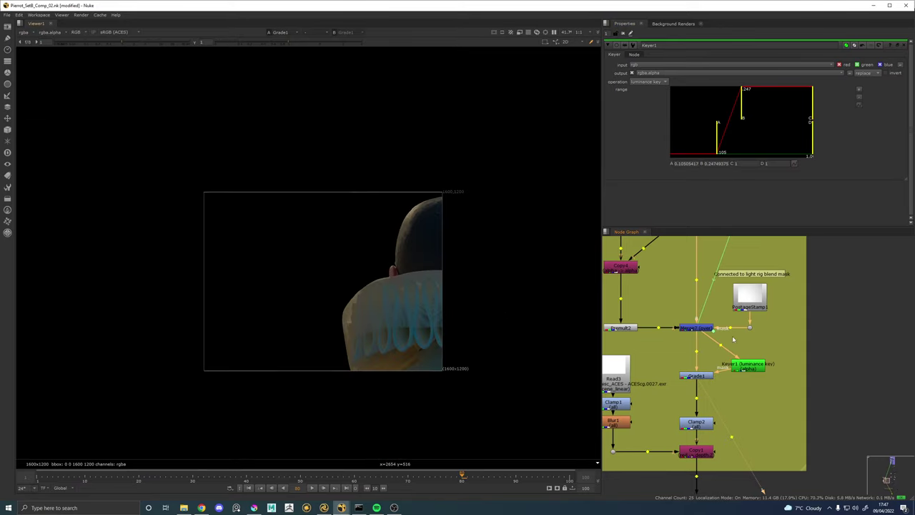
key("ctrl+z")
key("ctrl+z")
key("ctrl+z")
key("ctrl+z")
key("ctrl+z")
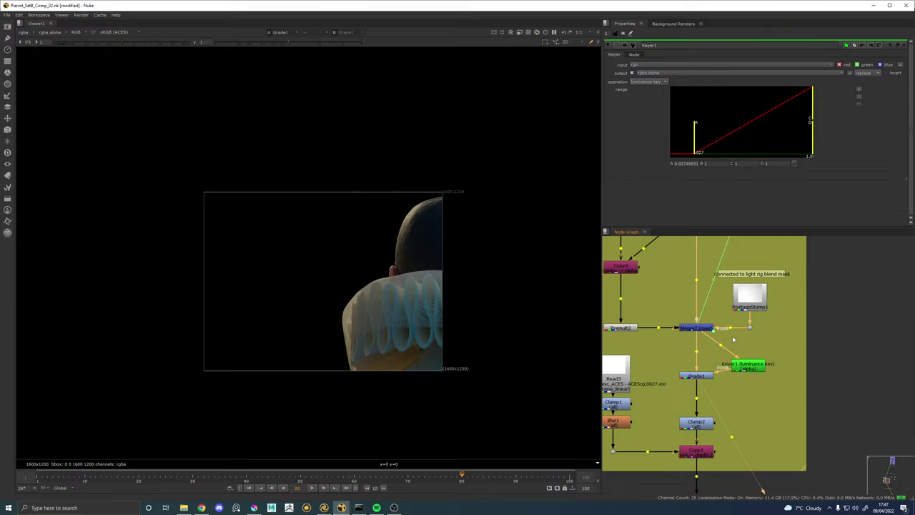
Try removing the Keyer1 and Grade1 nodes from the FG branch, and view the Clamp2 output.
left_click_drag(784, 397, 670, 343)
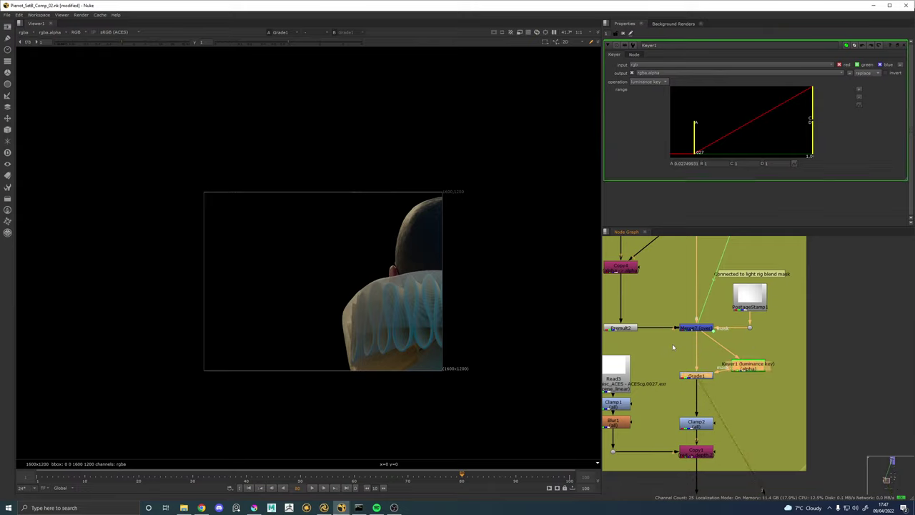
key("Delete")
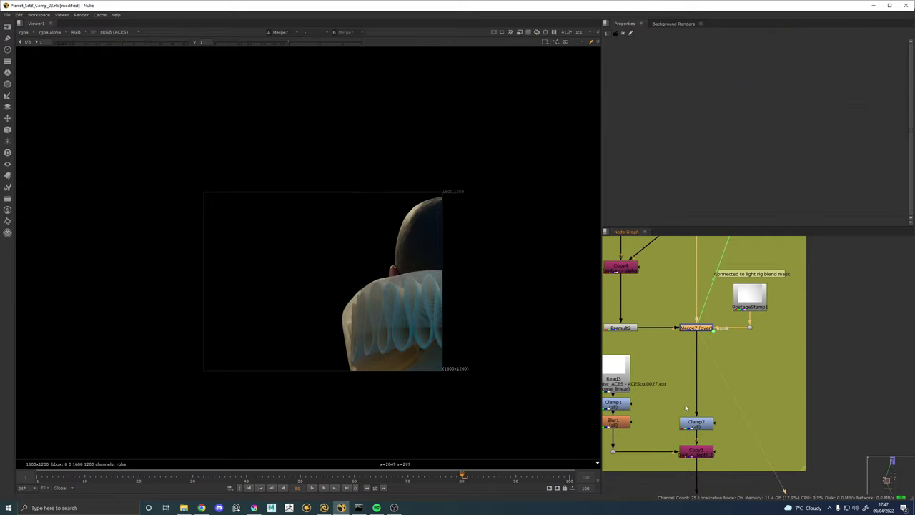
left_click(697, 420)
key("1")
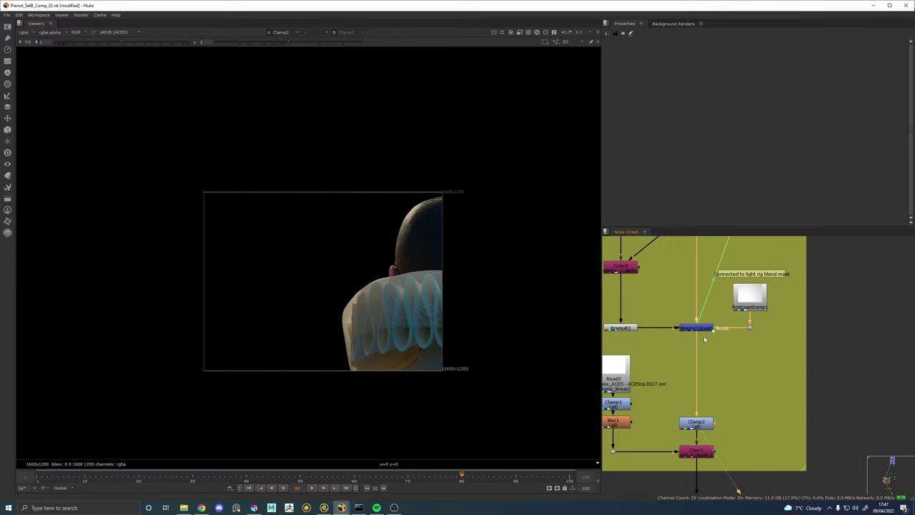
Examine the foreground head's bright edge in the Merge7 output and in the final Write2 output.
left_click(701, 329)
key("1")
scroll(405, 259, "up", 6)
scroll(433, 123, "up", 4)
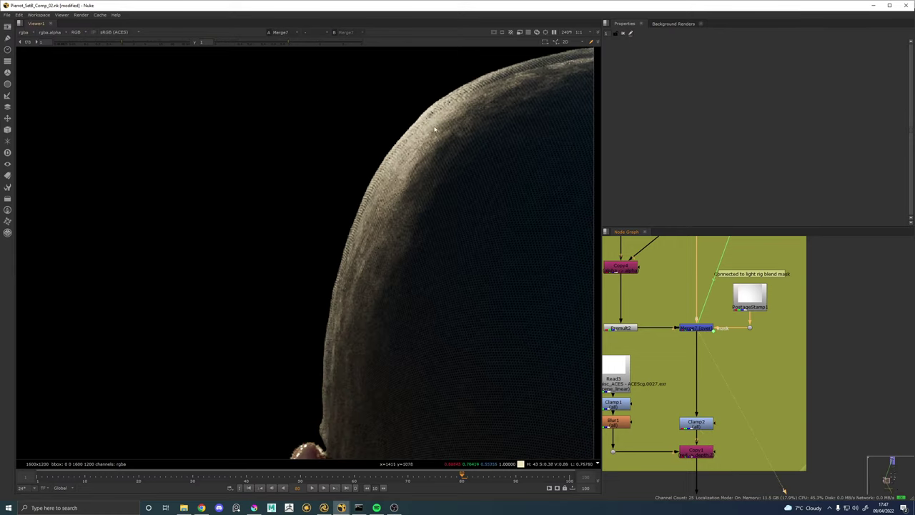
scroll(807, 361, "down", 3)
scroll(700, 304, "up", 8)
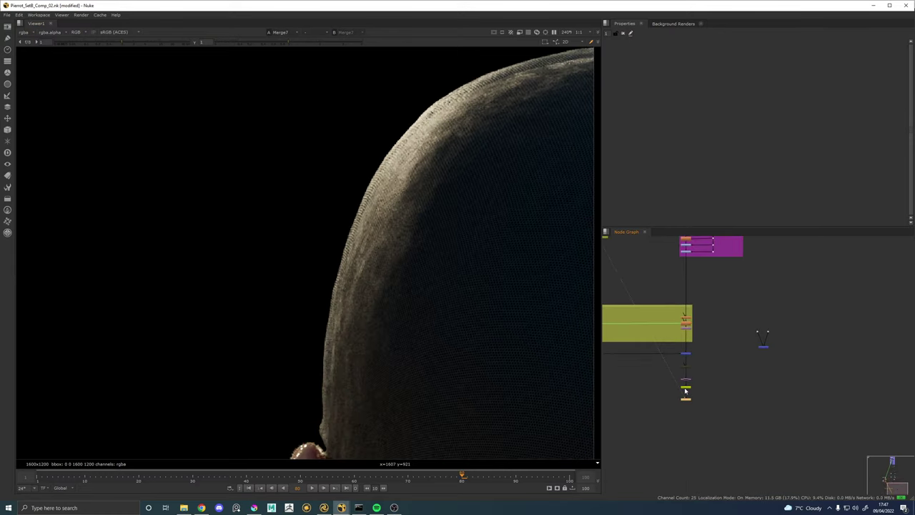
left_click(685, 389)
key("1")
scroll(405, 233, "down", 7)
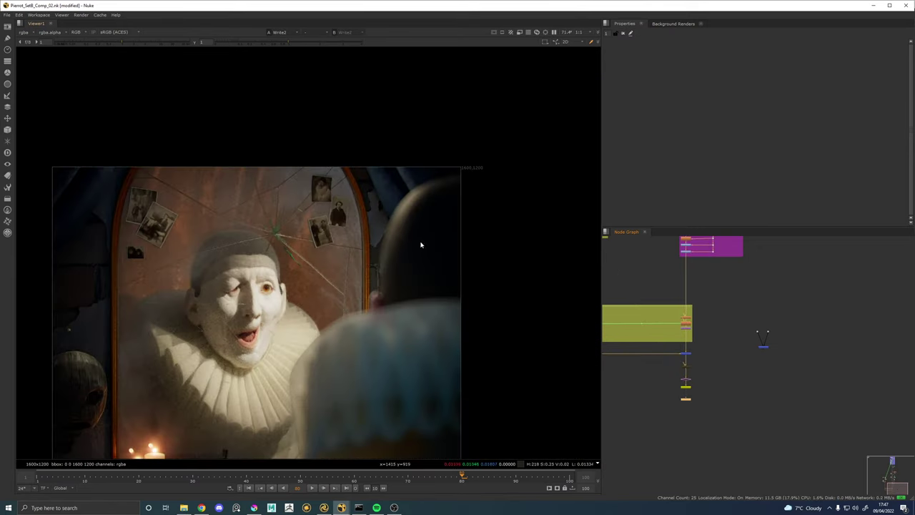
Add a Blur node directly after Keyer1 in the FG group and set its size to about 6.2.
left_click_drag(608, 287, 770, 351)
left_click(738, 299)
key("1")
left_click_drag(755, 277, 769, 333)
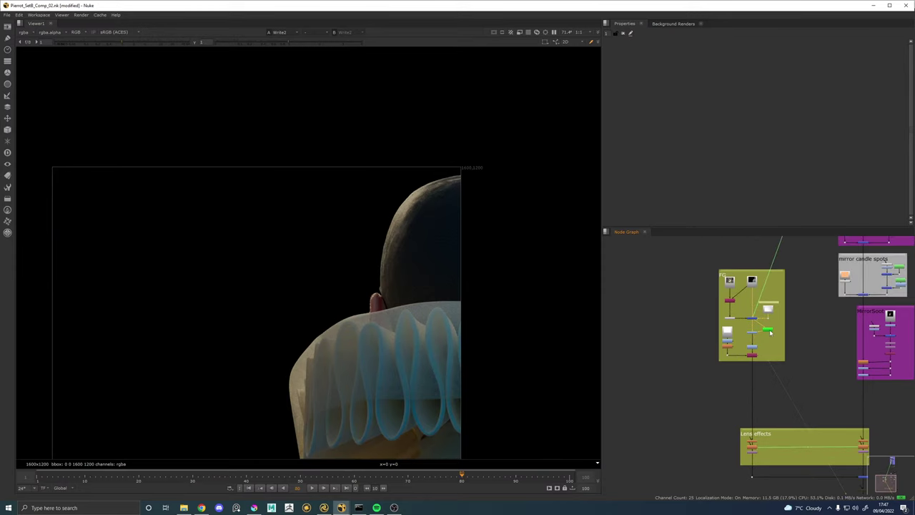
scroll(770, 333, "up", 4)
key("Tab")
type("bl")
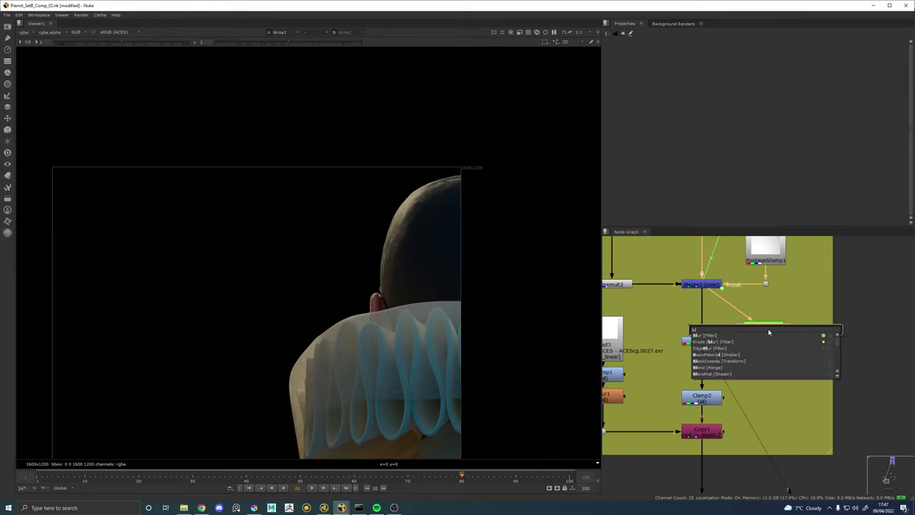
key("Return")
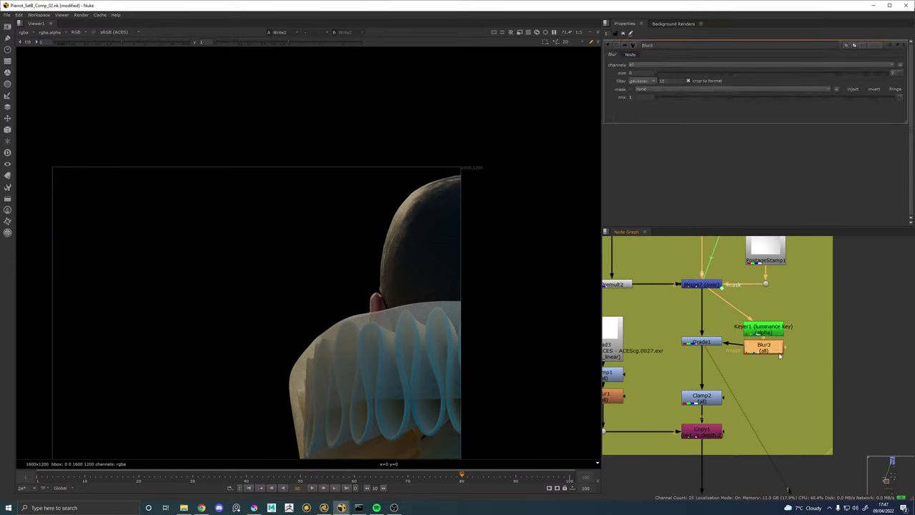
left_click(664, 74)
View the blurred key's alpha from Blur3 and raise the blur size to about 8.6.
double_click(707, 341)
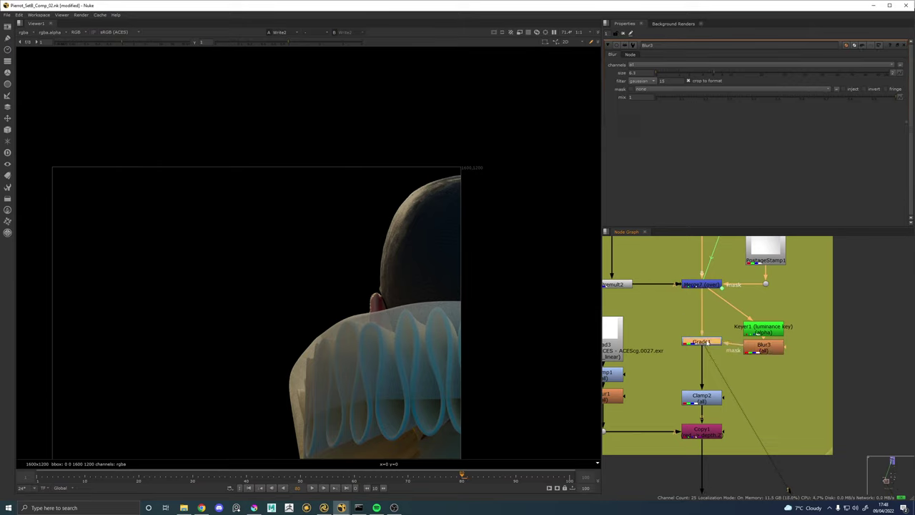
left_click(754, 346)
key("1")
key("a")
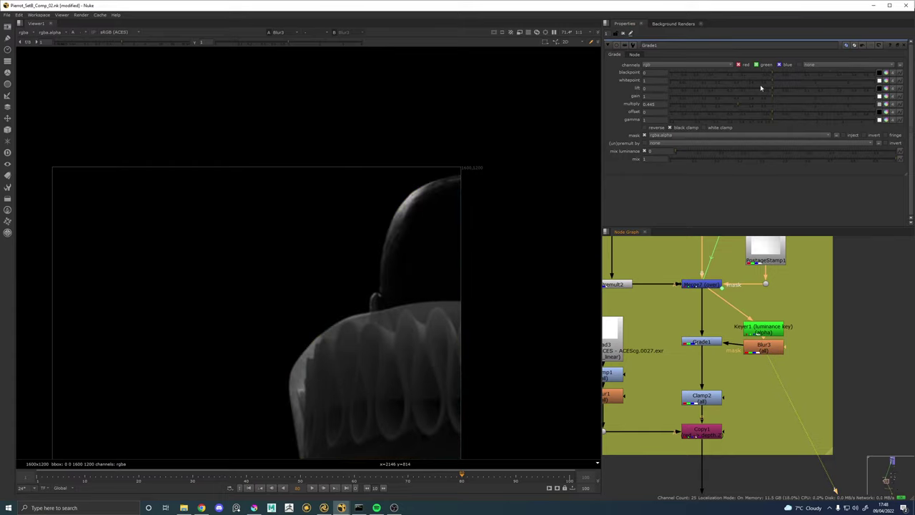
double_click(772, 351)
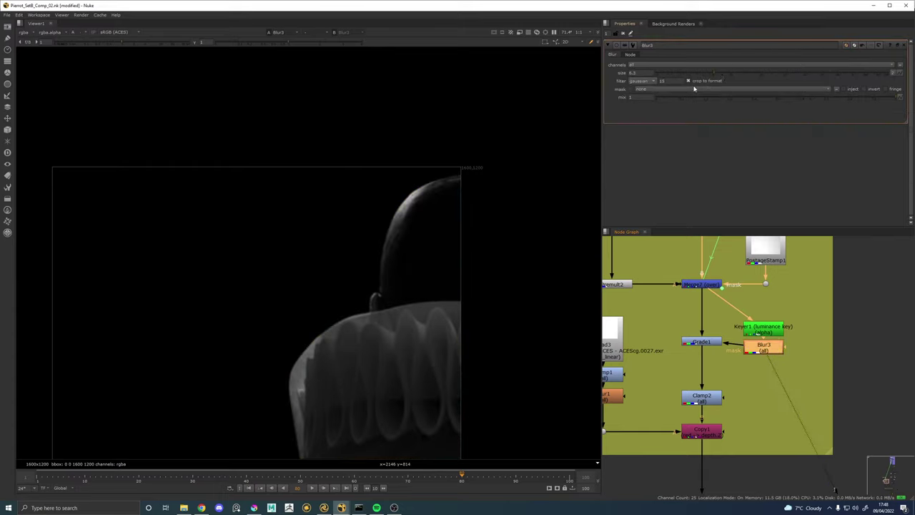
mouse_move(714, 74)
left_mouse_down()
mouse_move(745, 75)
mouse_move(725, 74)
left_mouse_up()
Show Grade1 in full colour in the viewer and move the node down closer to Clamp2.
left_click(701, 344)
key("1")
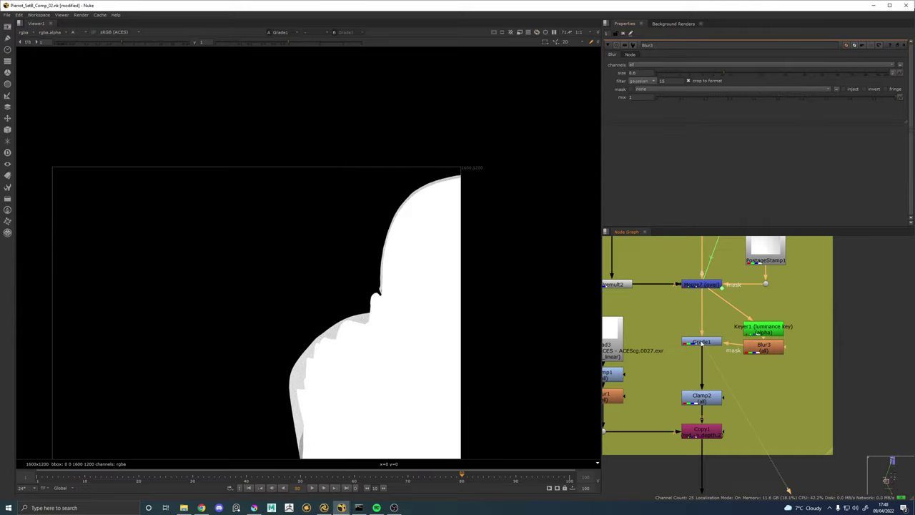
key("a")
left_click_drag(701, 348, 701, 371)
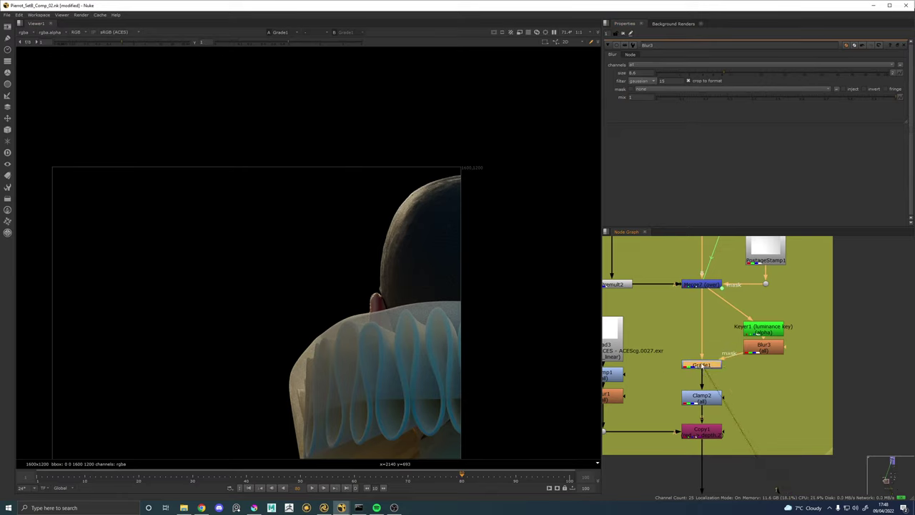
Set Grade1's multiply to 0 and inspect the effect on the head's bright edge.
double_click(711, 367)
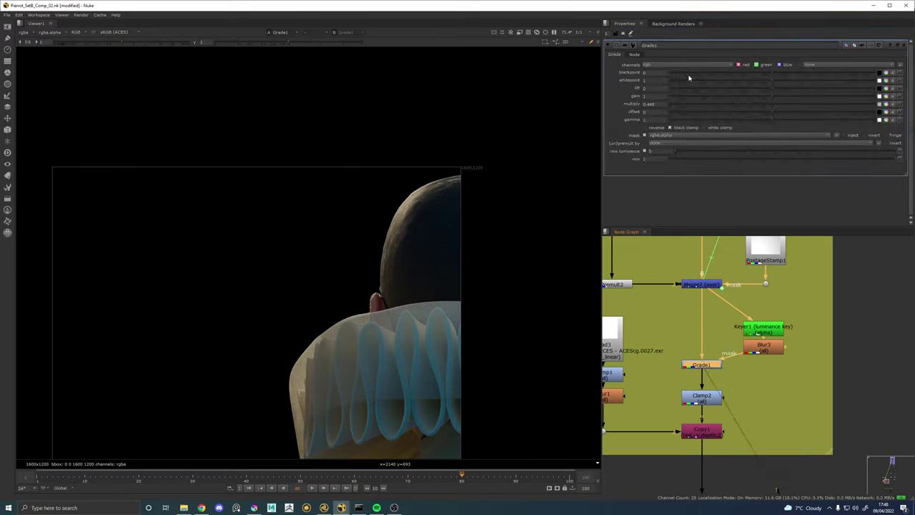
left_click_drag(693, 104, 636, 123)
scroll(423, 197, "up", 5)
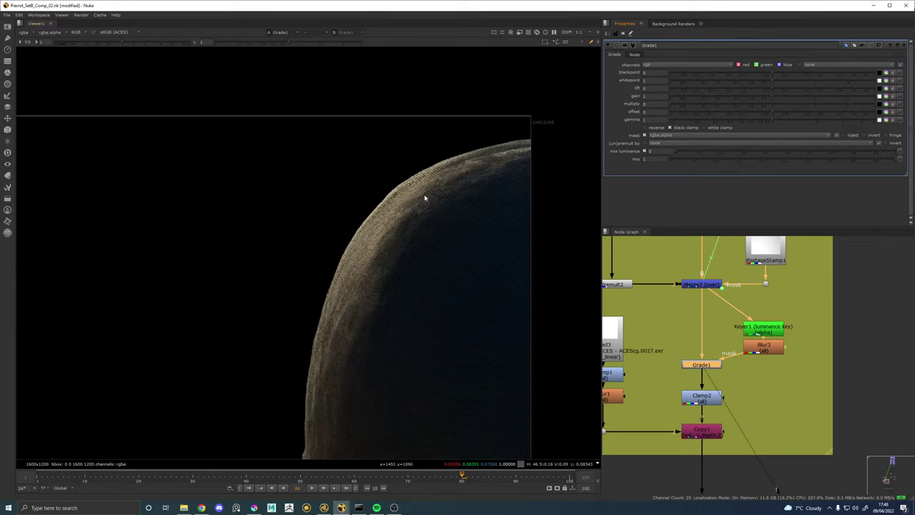
left_click(701, 366)
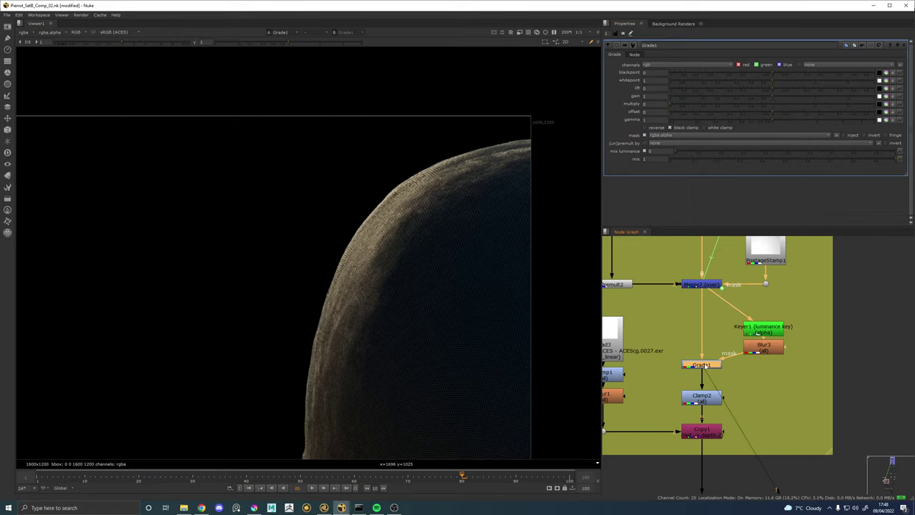
View the final Write2 composite and examine the whole picture around the foreground figure.
scroll(701, 365, "down", 8)
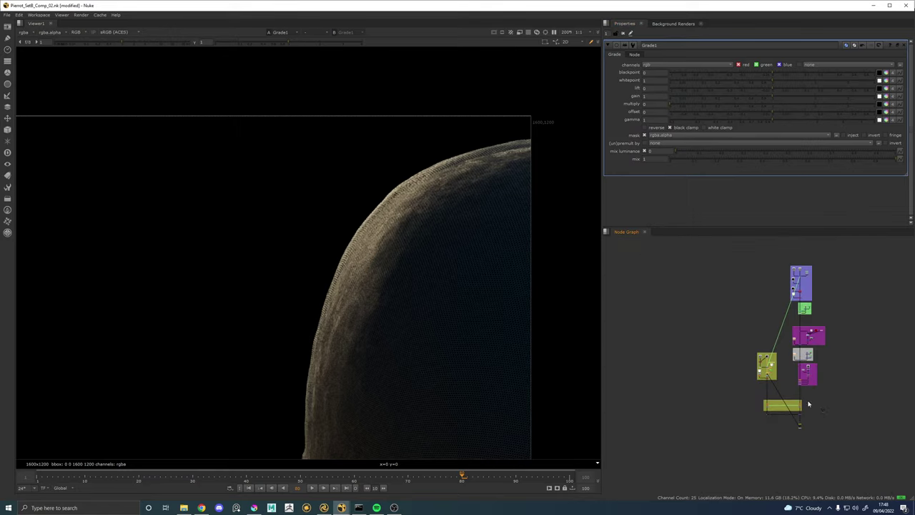
scroll(781, 395, "up", 3)
scroll(781, 395, "up", 3)
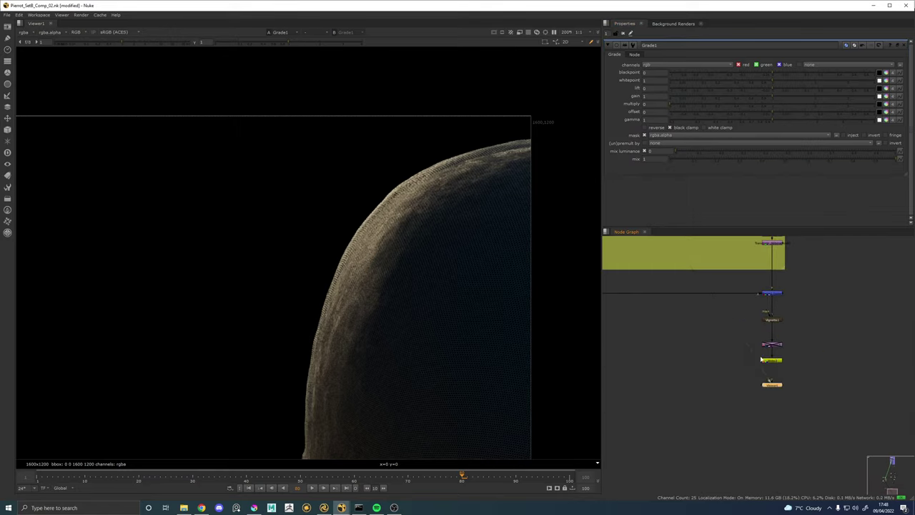
scroll(660, 337, "down", 4)
left_click_drag(660, 304, 751, 441)
scroll(704, 304, "up", 3)
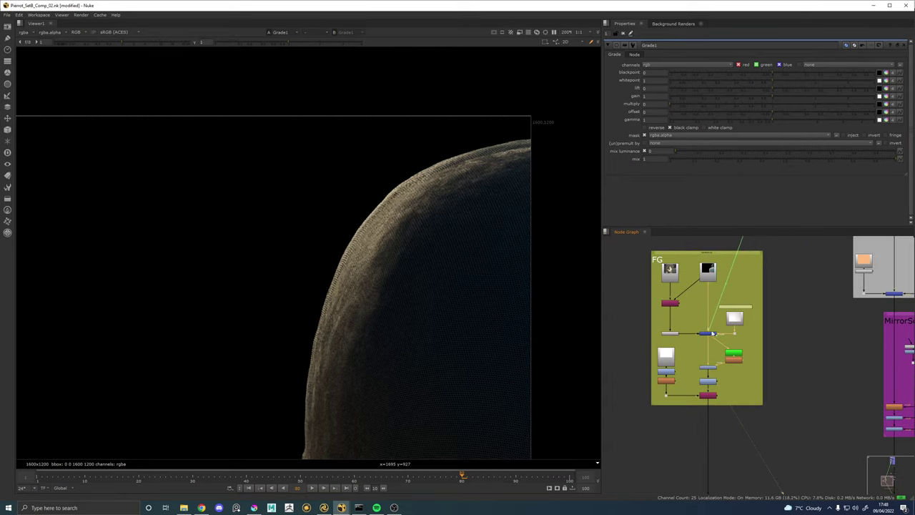
scroll(732, 350, "up", 3)
scroll(707, 350, "down", 6)
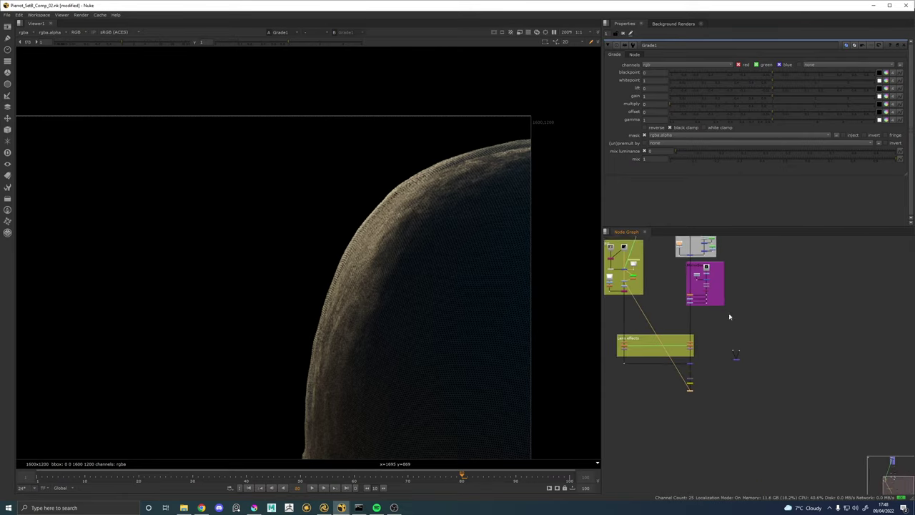
scroll(674, 388, "up", 3)
left_click(678, 388)
key("1")
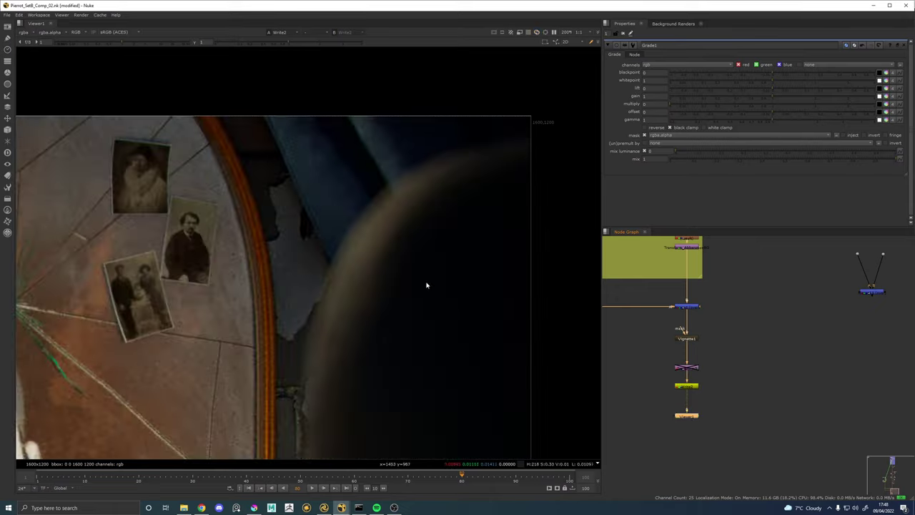
scroll(369, 292, "down", 2)
scroll(368, 291, "down", 2)
left_click_drag(672, 290, 800, 396)
scroll(379, 353, "down", 3)
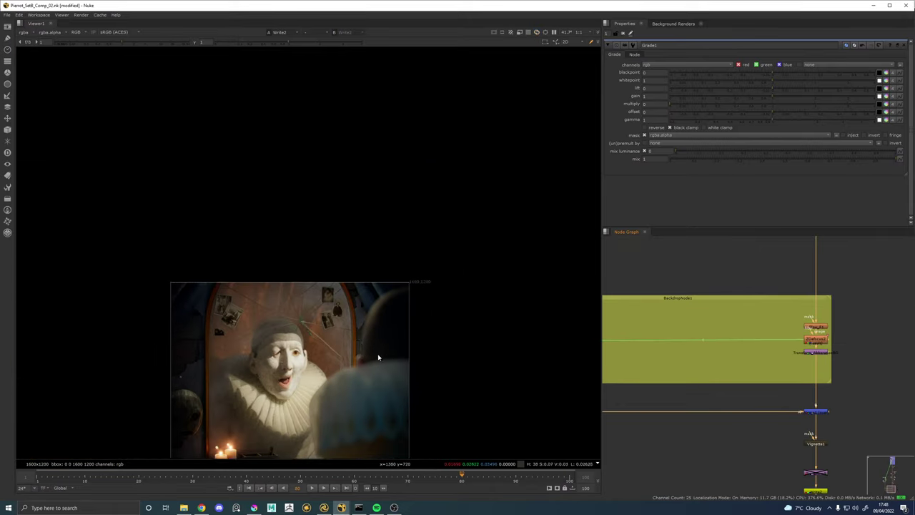
left_click_drag(365, 359, 366, 325)
scroll(366, 325, "up", 2)
Disable and re-enable Grade1 in the FG group to compare its effect on the final composite.
left_click_drag(695, 293, 820, 432)
left_click_drag(693, 281, 779, 390)
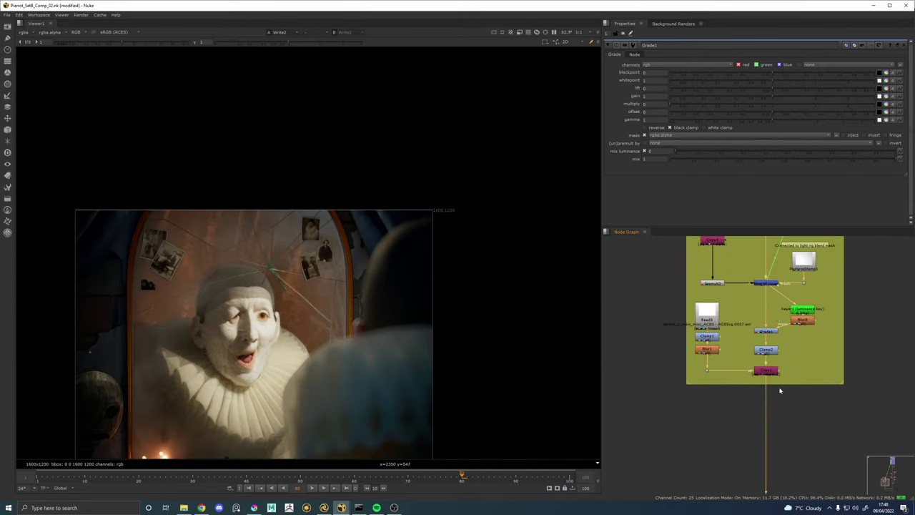
left_click(767, 331)
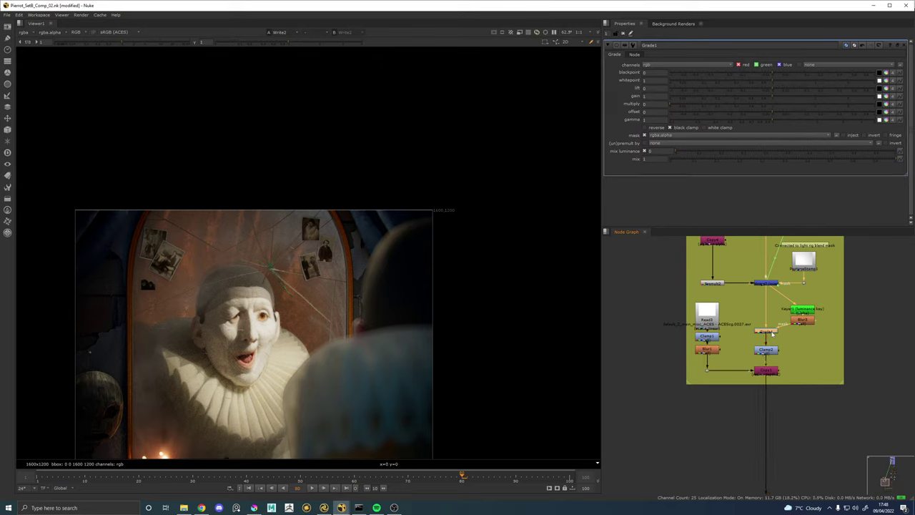
key("d")
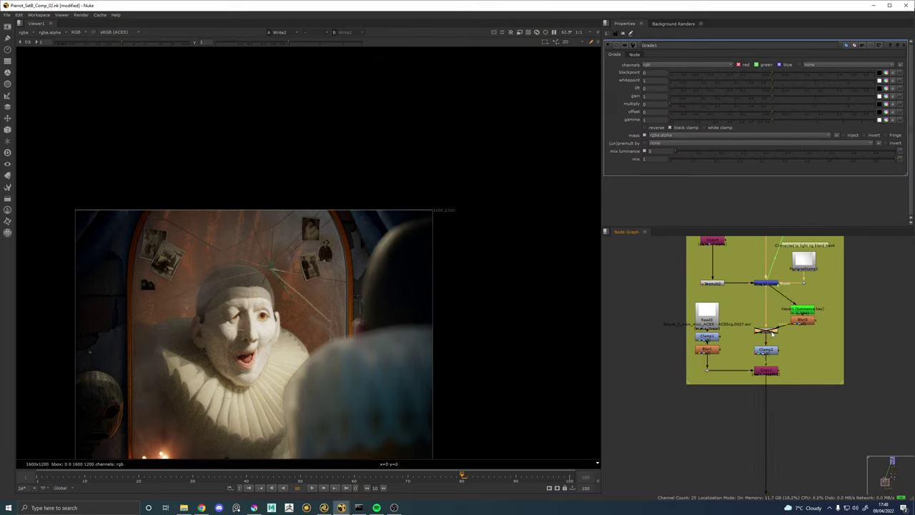
key("d")
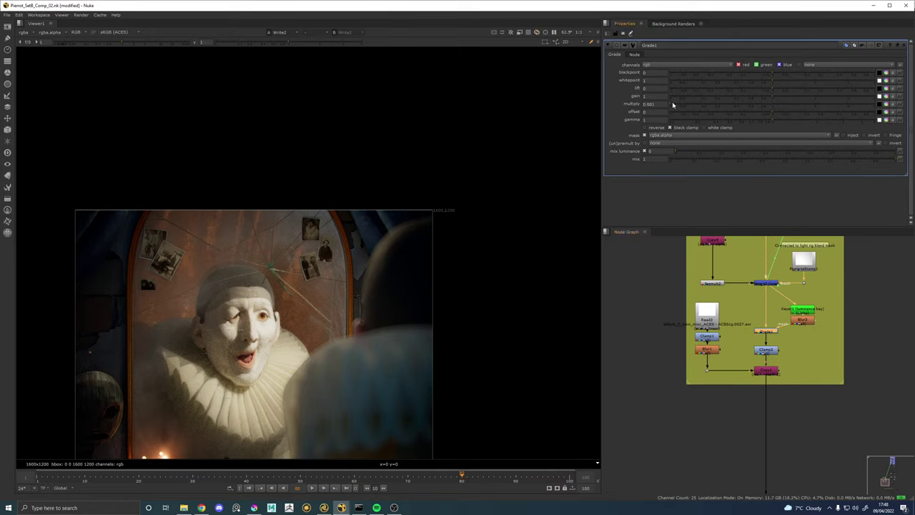
Raise Grade1's multiply to about 0.36, toggling the node to judge the foreground highlights.
left_click_drag(672, 104, 701, 105)
key("d")
key("d")
key("d")
key("d")
left_click_drag(717, 104, 731, 108)
Compare the composite with Grade1 off and on, and set its multiply to 0.57.
left_click(772, 331)
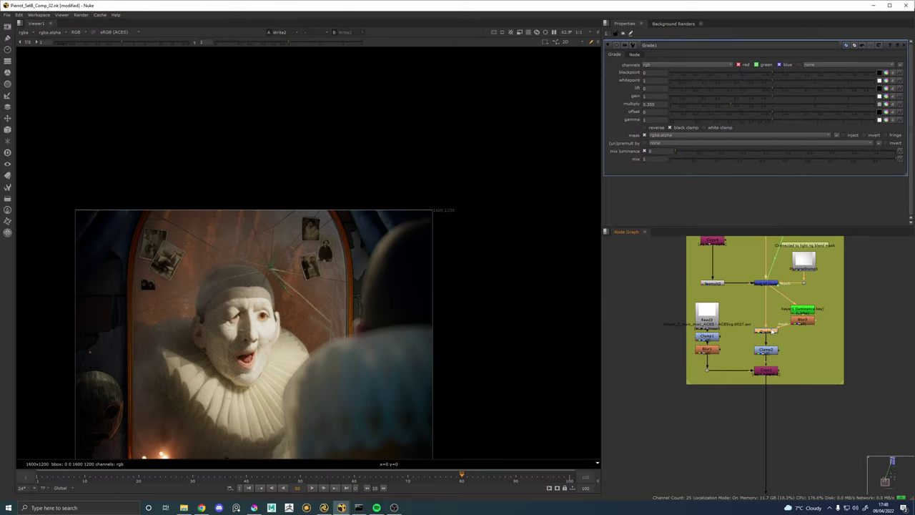
key("d")
key("d")
key("d")
key("d")
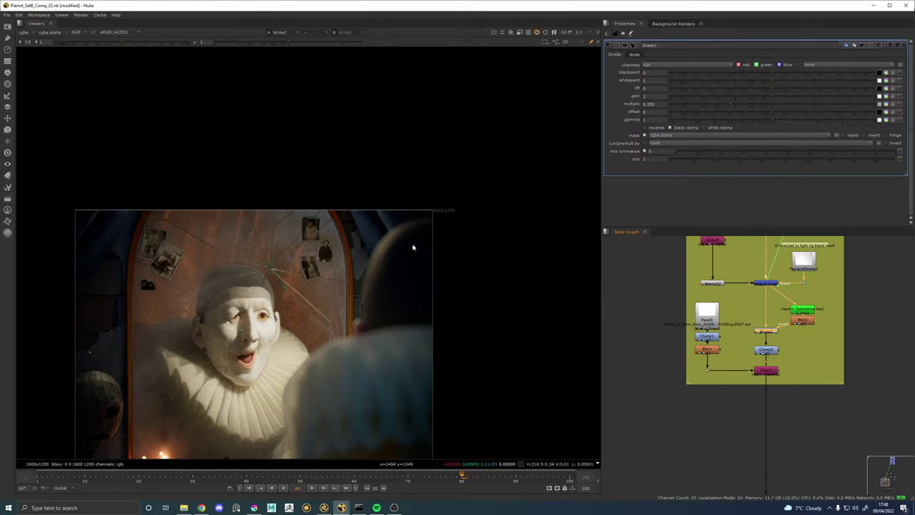
left_click_drag(726, 105, 740, 106)
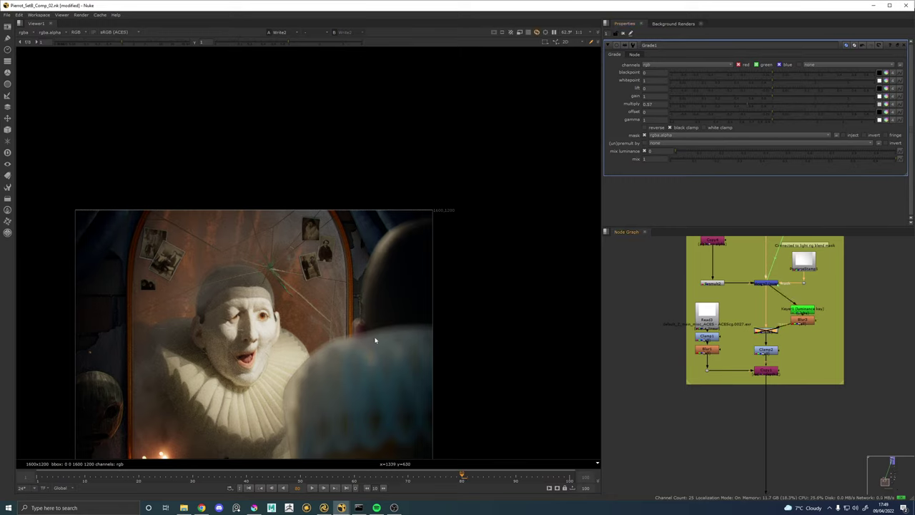
Move Keyer1, Blur3 and Grade1 below the FG backdrop and rewire them after the Copy1 node.
left_click_drag(827, 319, 716, 275)
left_click_drag(743, 314, 741, 424)
left_click_drag(772, 392, 744, 352)
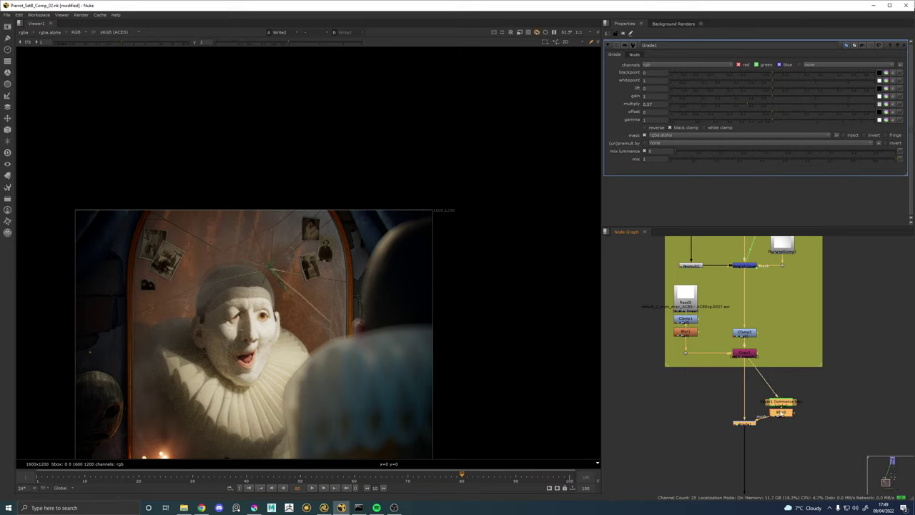
Shift the Keyer1 and Blur3 pair and add a dot below Copy1 where the keyer branch splits off.
left_click_drag(819, 400, 768, 365)
left_click(764, 382)
left_click_drag(751, 324, 731, 321)
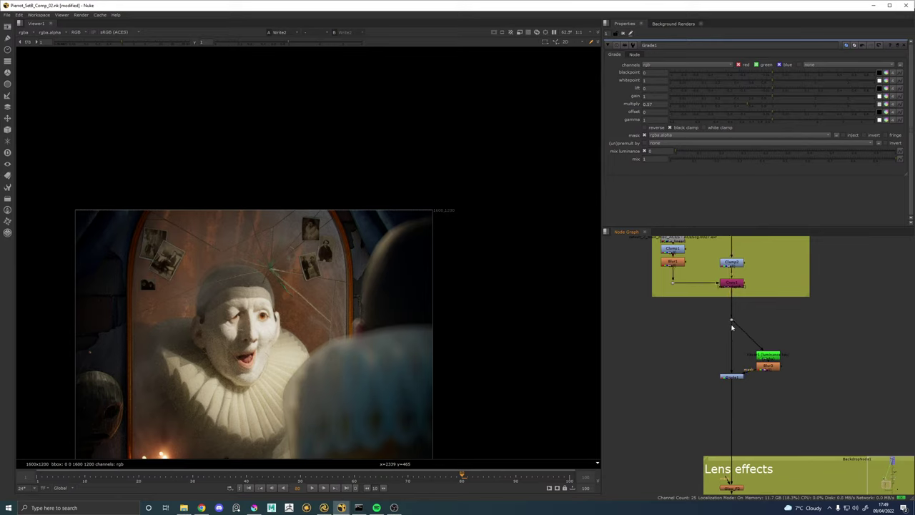
Route the keyer branch at right angles, with dots above Keyer1 and below Blur3 leading to Grade1's mask.
left_click_drag(731, 371, 731, 321)
left_click_drag(799, 388, 752, 336)
left_click_drag(765, 354, 768, 324)
left_click_drag(754, 371, 747, 322)
left_click_drag(768, 354, 764, 378)
scroll(768, 349, "down", 3)
scroll(692, 361, "up", 3)
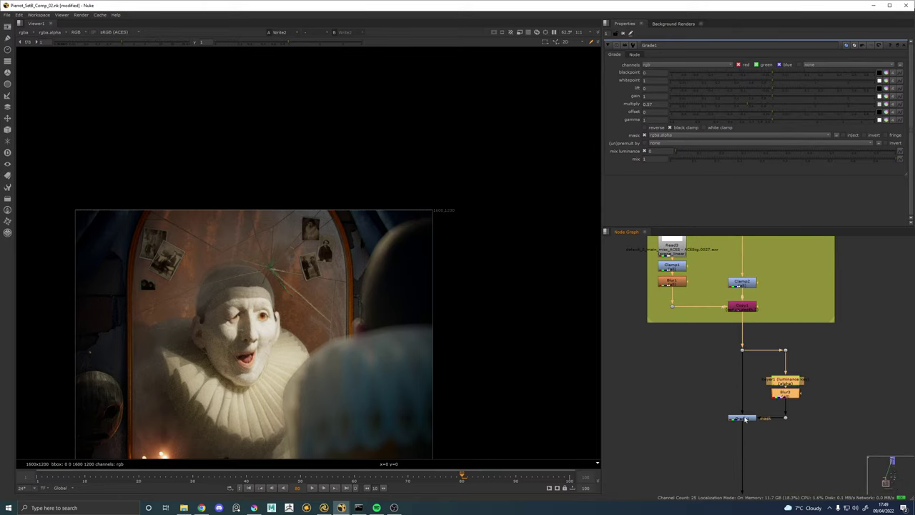
Add a backdrop around Keyer1, Blur3 and Grade1, shift it just clear of the FG backdrop and label it "Dim highlights".
key("Tab")
type("backd")
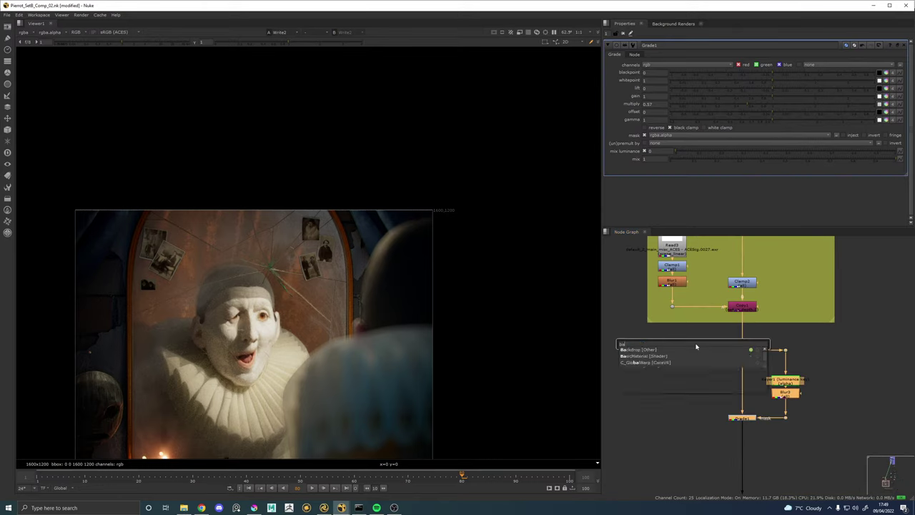
key("Return")
left_click(793, 334)
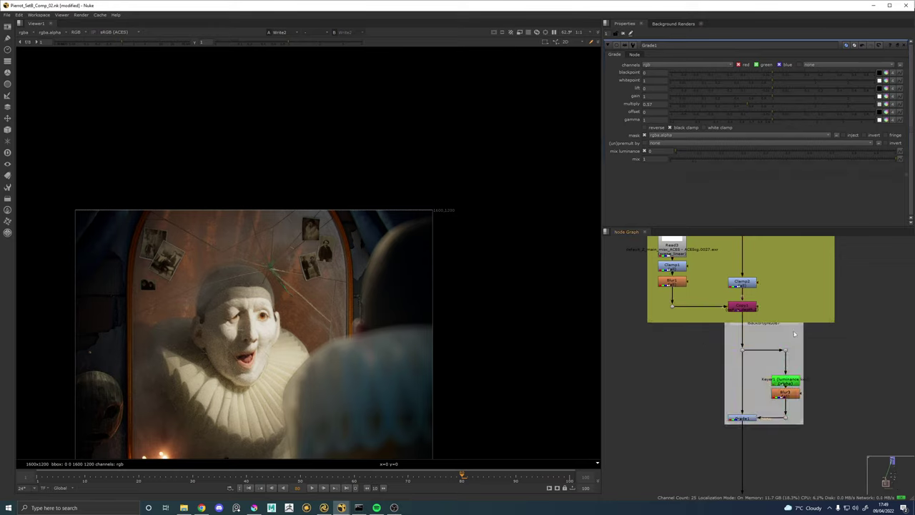
left_click_drag(778, 336, 778, 345)
type("Dim")
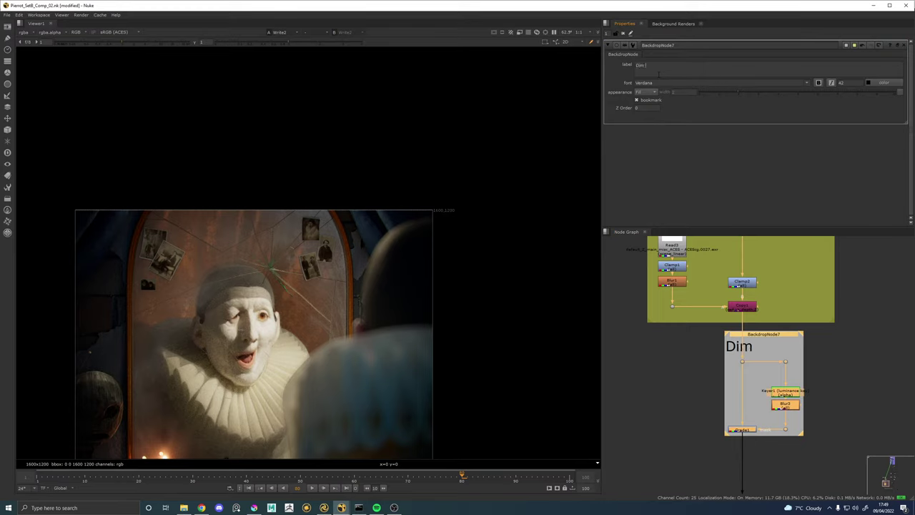
type(" highlights")
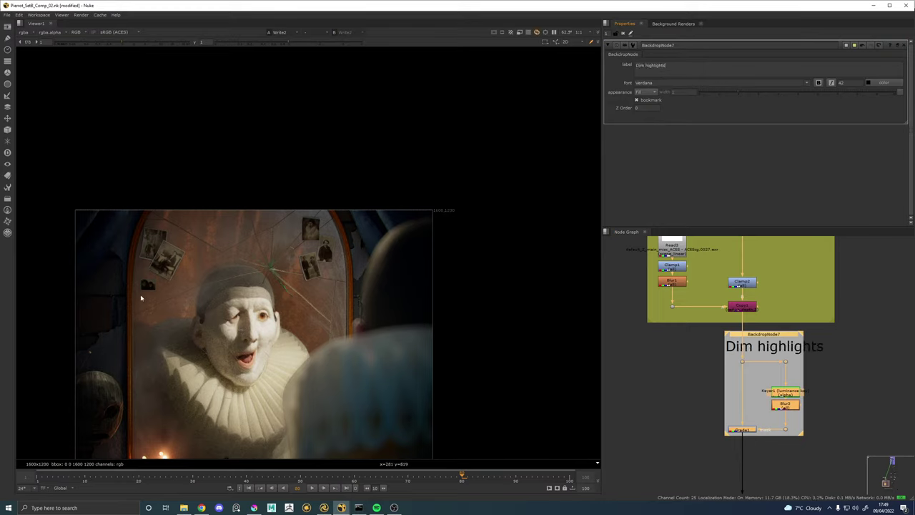
Play the composite from frame 80 and again from frame 1 to review the dimmed foreground in motion.
type("l")
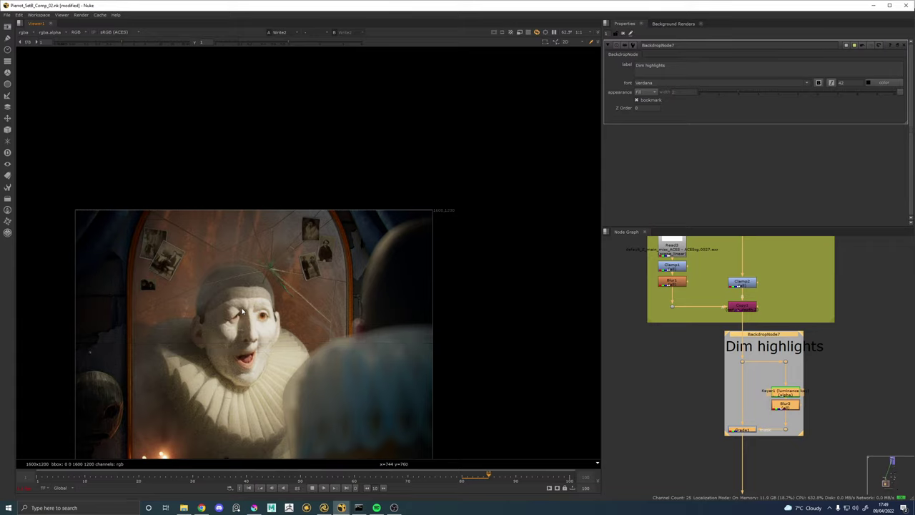
left_click(312, 488)
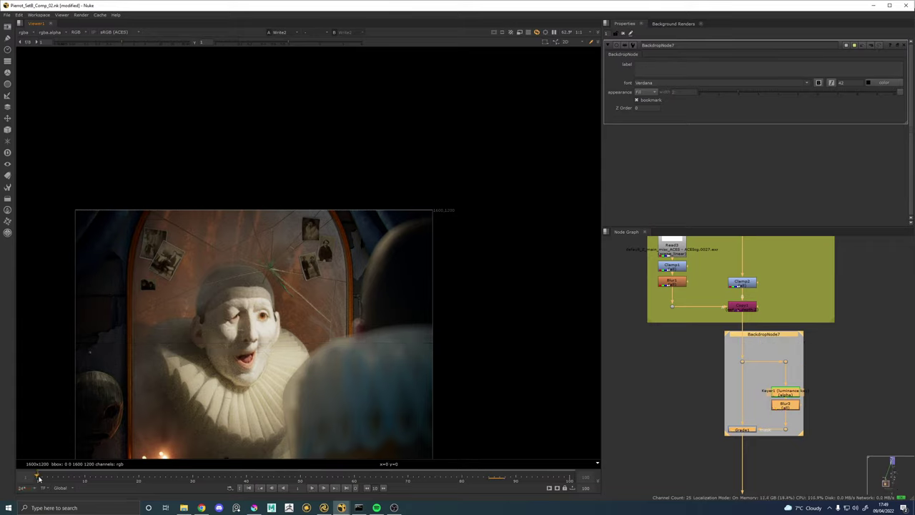
left_click_drag(314, 383, 315, 266)
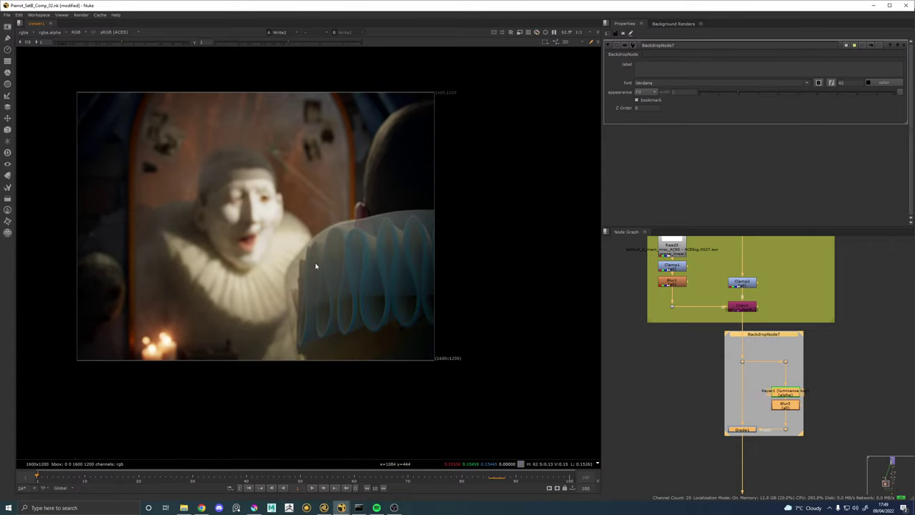
left_click(322, 489)
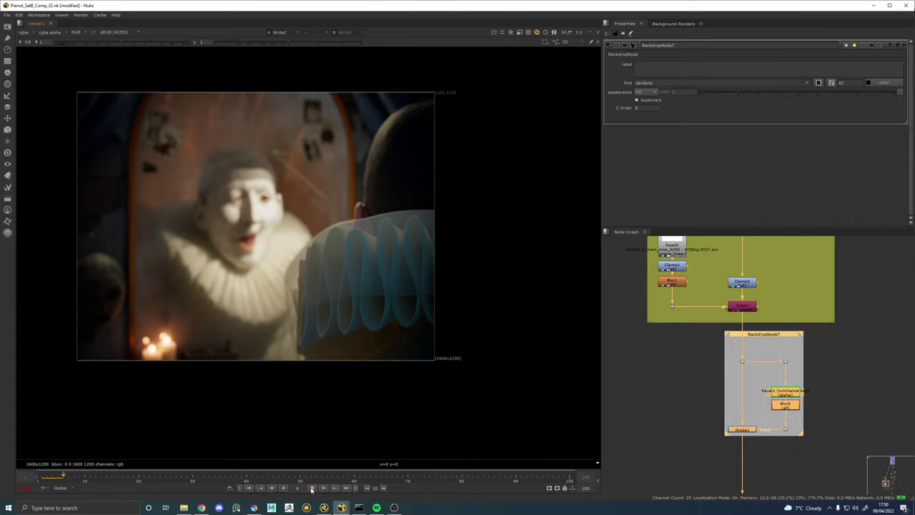
left_click(312, 489)
Compare the whole composite at frame 59, frame 1 and frame 80.
scroll(294, 251, "up", 2)
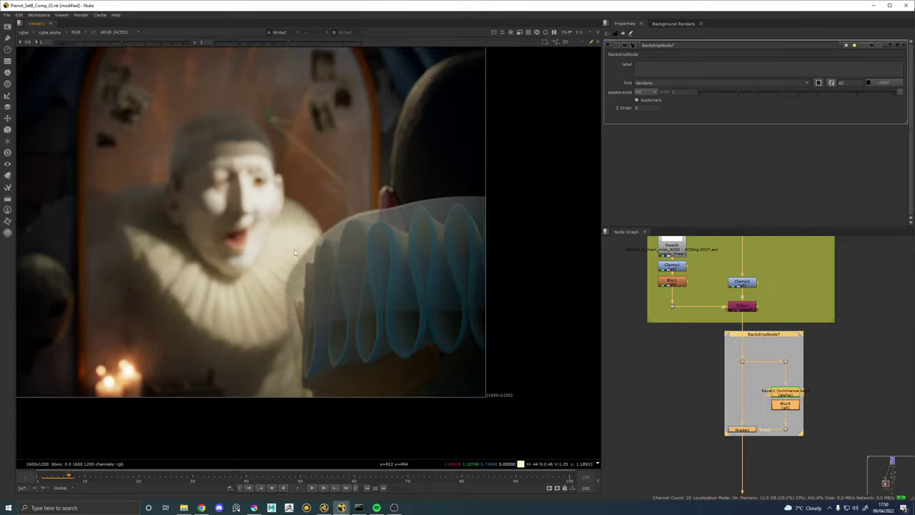
left_click_drag(273, 227, 321, 255)
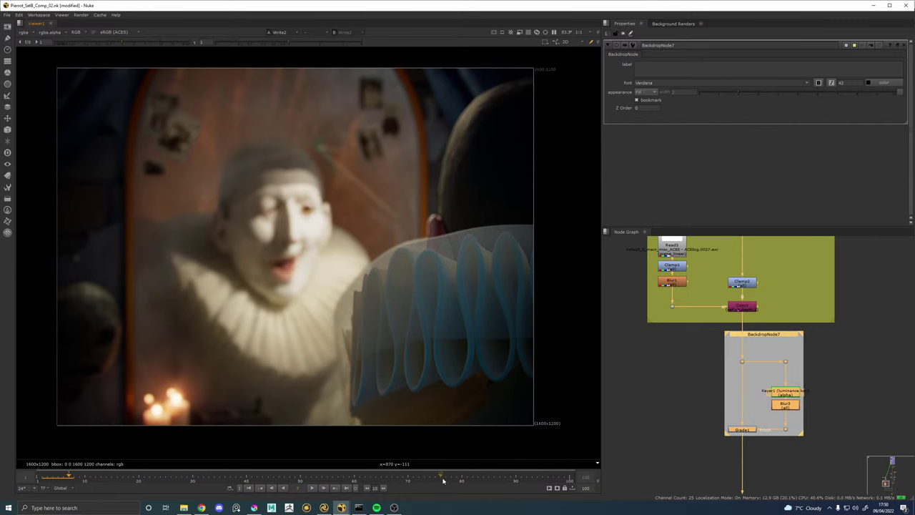
left_click(350, 477)
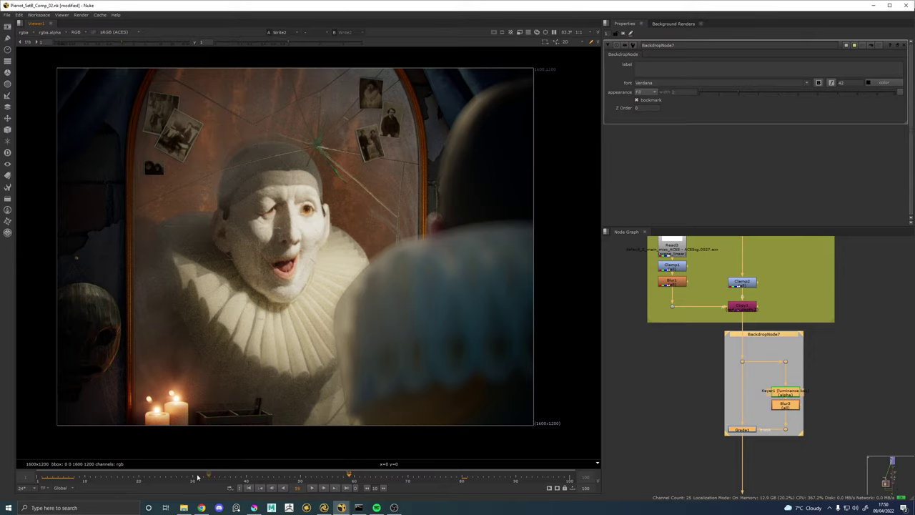
left_click(37, 478)
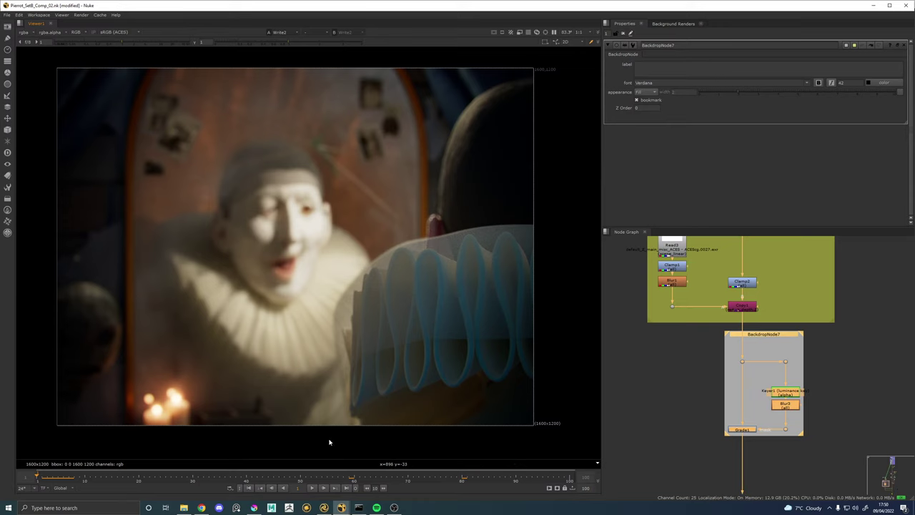
left_click(461, 479)
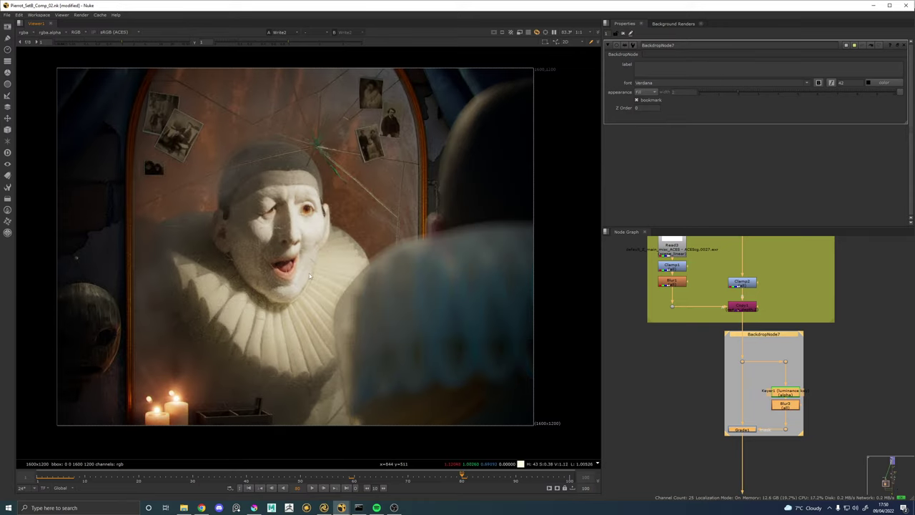
scroll(314, 195, "up", 4)
scroll(367, 213, "down", 5)
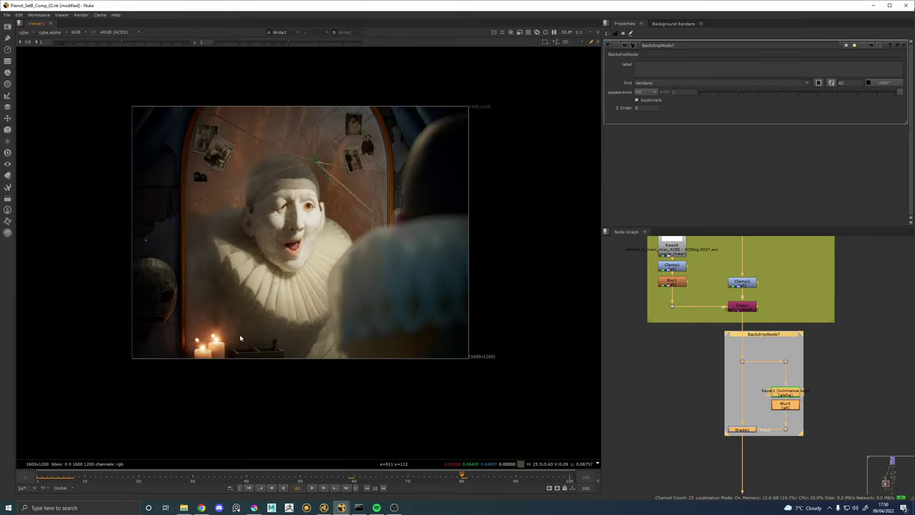
Toggle the mirror node above the Write node repeatedly to judge the composition flipped and unflipped.
scroll(763, 374, "down", 3)
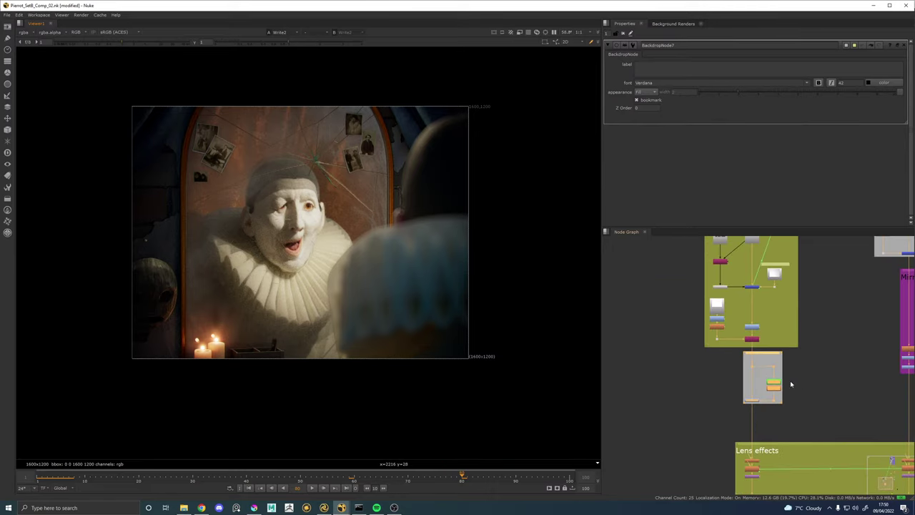
left_click_drag(790, 384, 726, 364)
scroll(720, 348, "down", 4)
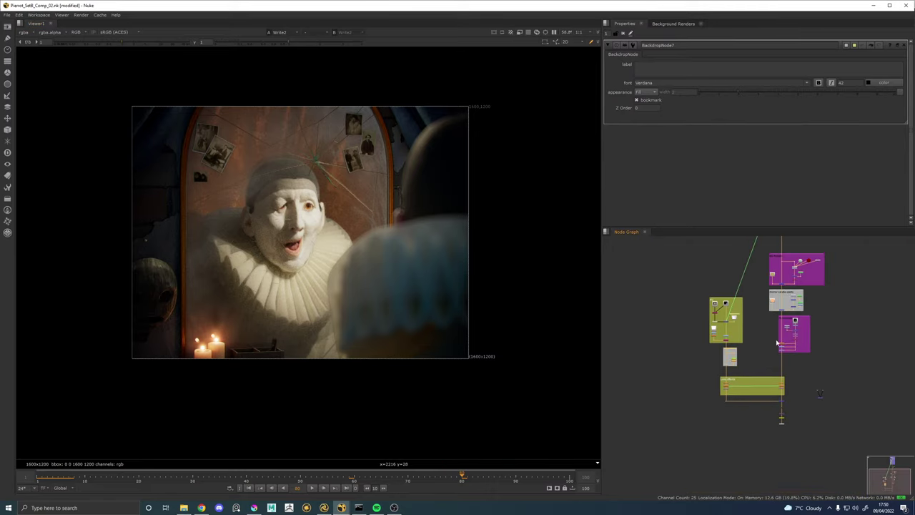
scroll(761, 418, "up", 5)
scroll(760, 418, "up", 2)
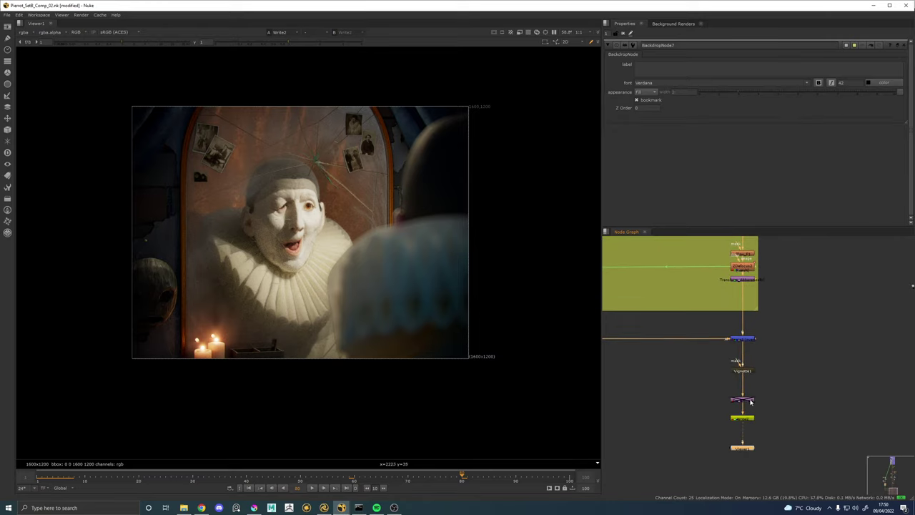
left_click(750, 402)
key("d")
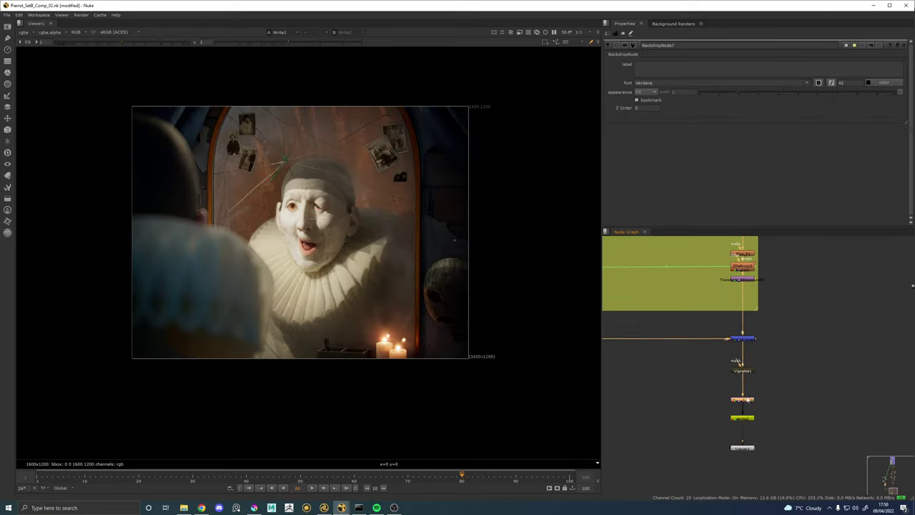
key("d")
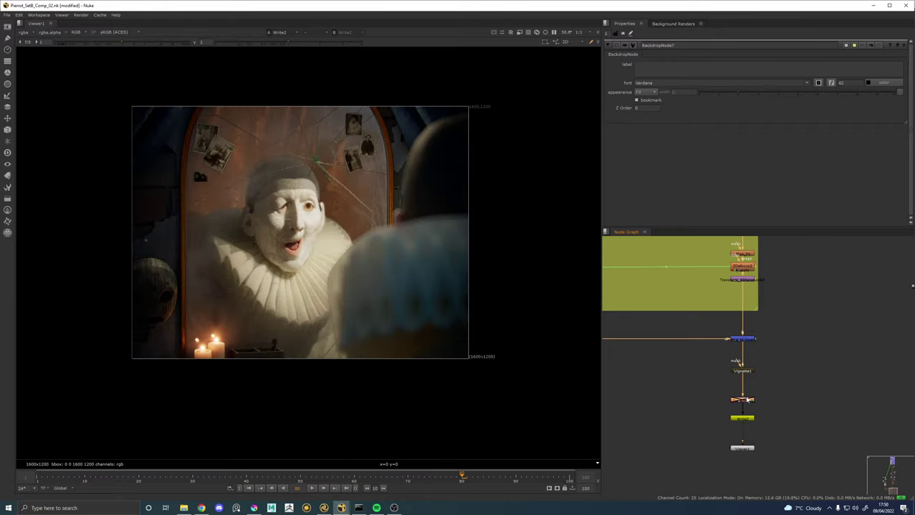
key("d")
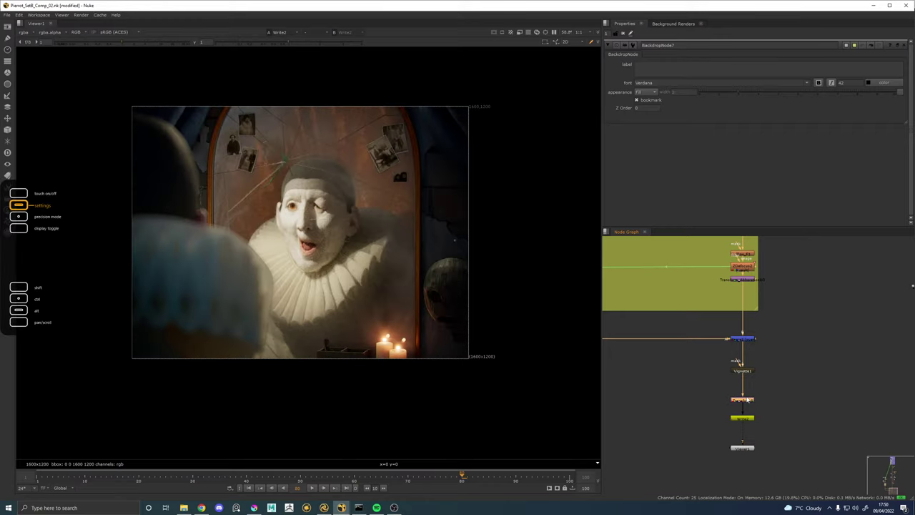
key("d")
key("d")
key("d")
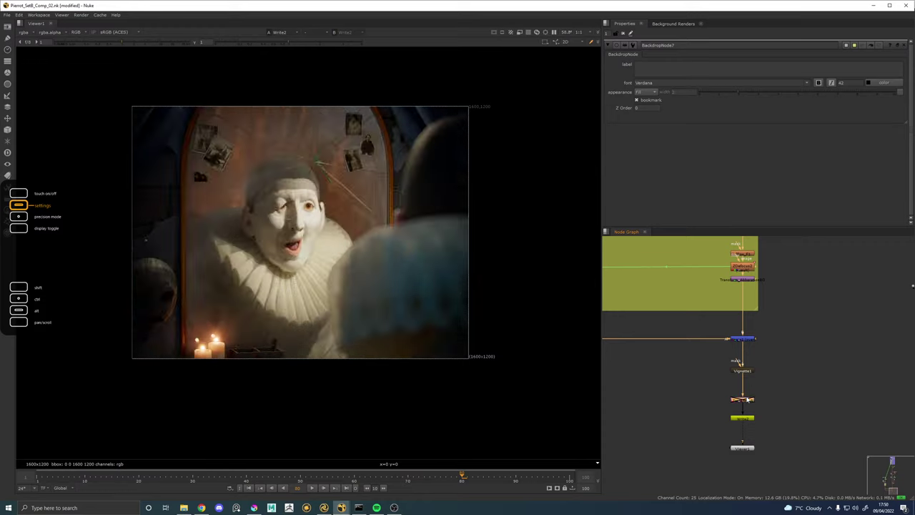
key("d")
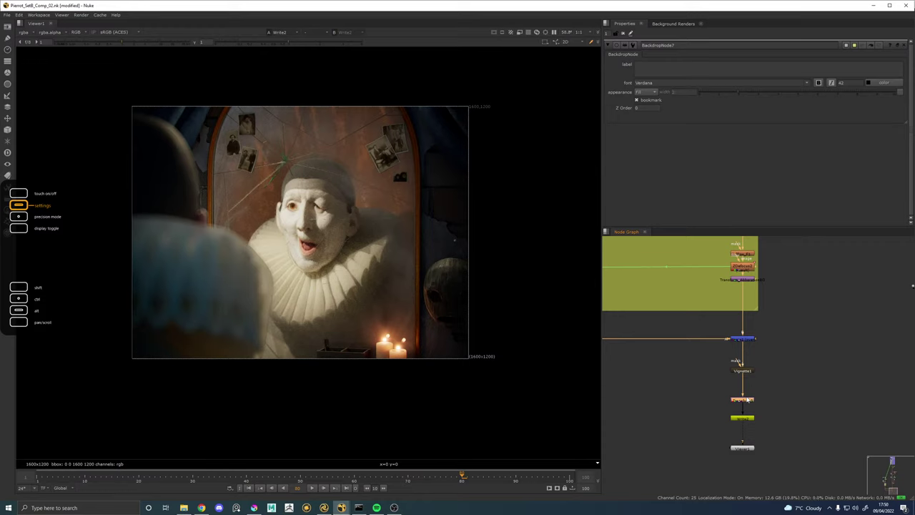
key("d")
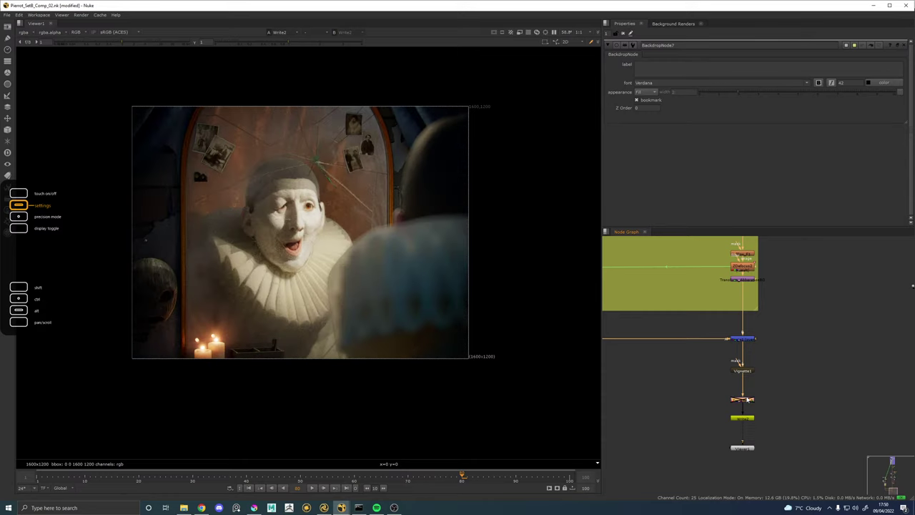
Adjust the gain of Glow_F1 in the Lens effects backdrop, trying 2 and settling on 3.
left_click_drag(765, 253, 792, 316)
double_click(769, 320)
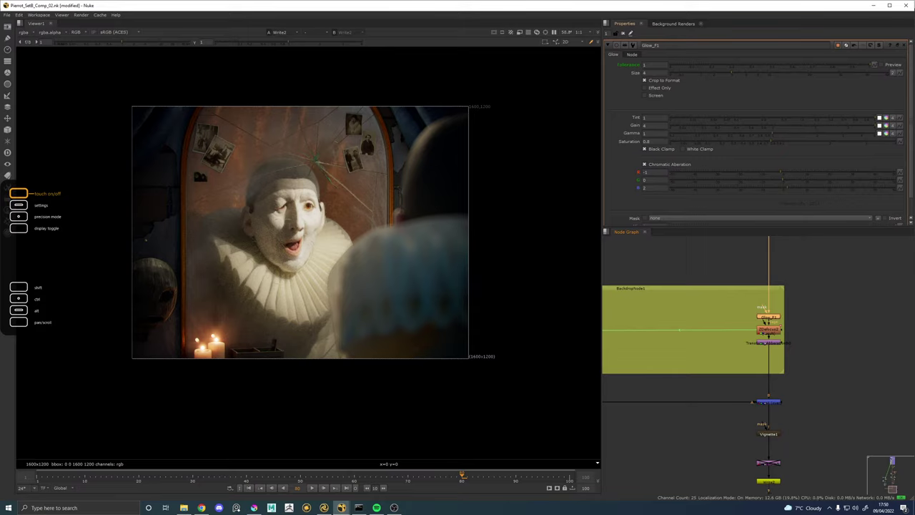
left_click_drag(651, 125, 614, 125)
type("2")
key("Return")
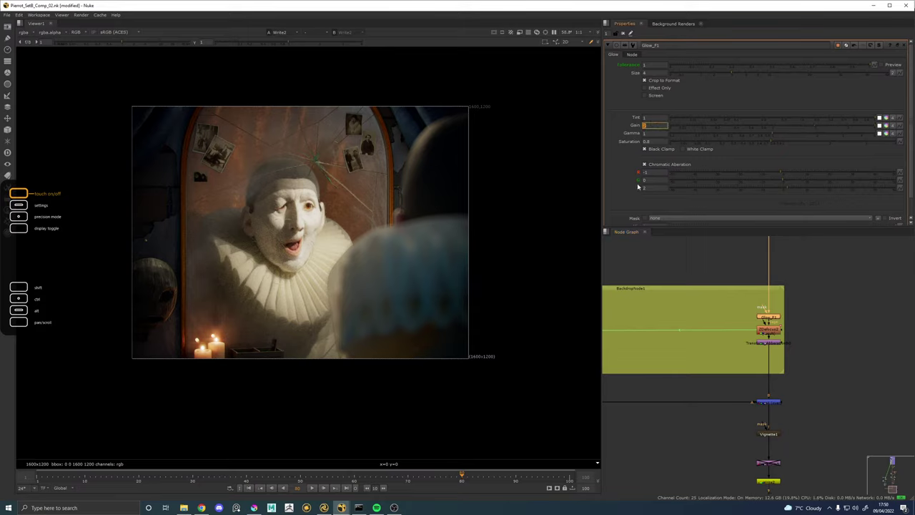
scroll(215, 349, "up", 8)
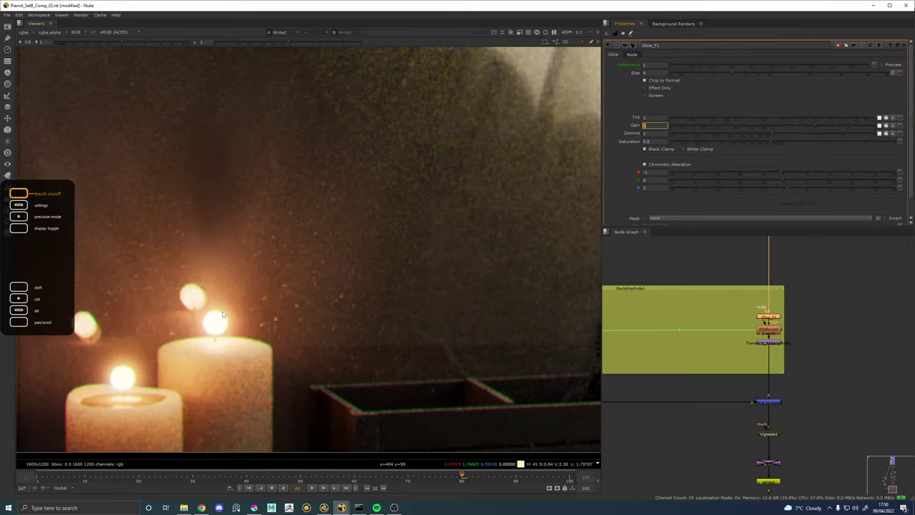
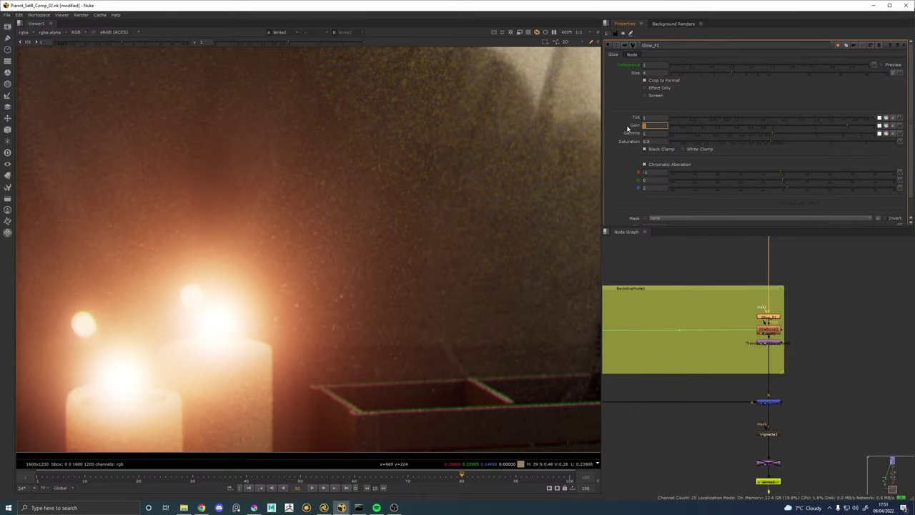
Check the candle glow in the full frame and up close.
scroll(228, 275, "down", 5)
scroll(235, 273, "down", 5)
left_click_drag(263, 230, 260, 289)
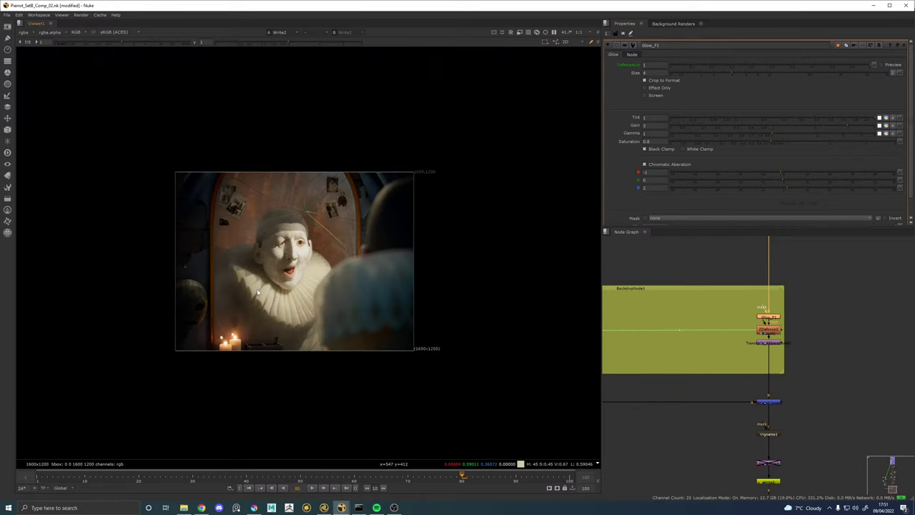
scroll(260, 288, "up", 2)
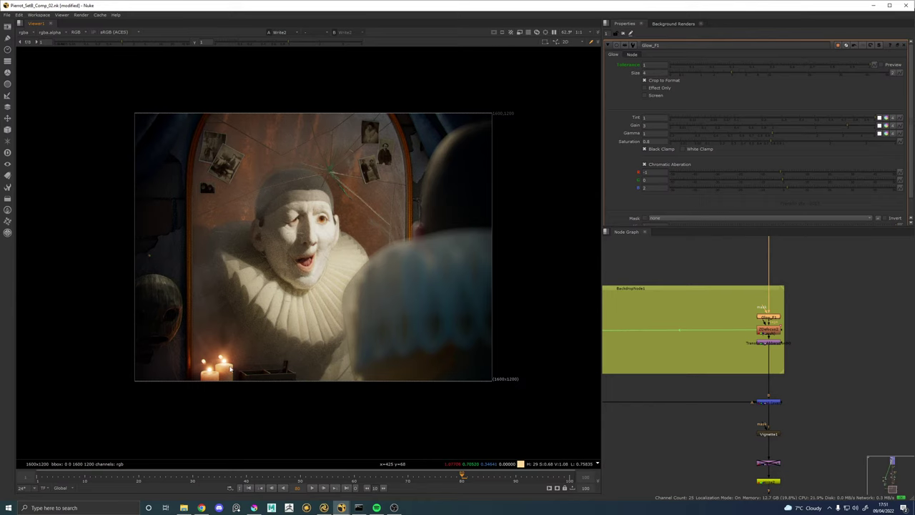
scroll(224, 368, "up", 3)
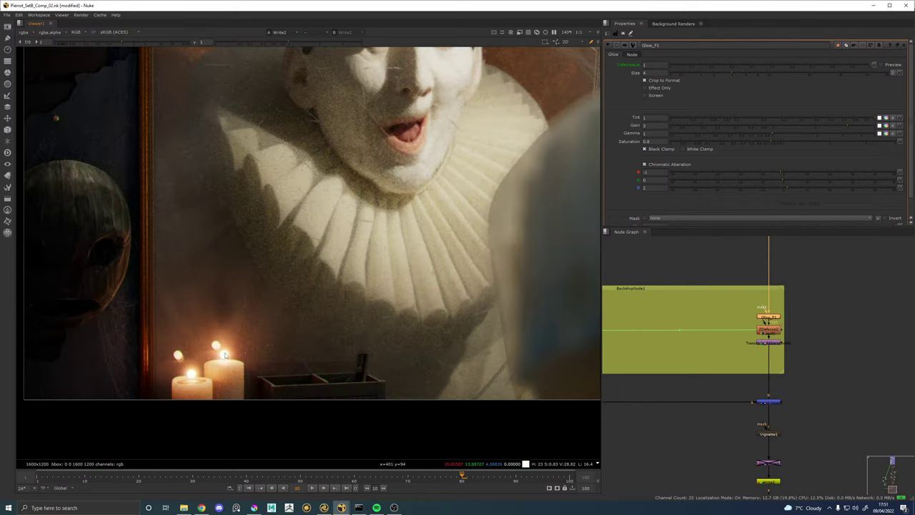
scroll(224, 358, "up", 2)
scroll(701, 346, "down", 2)
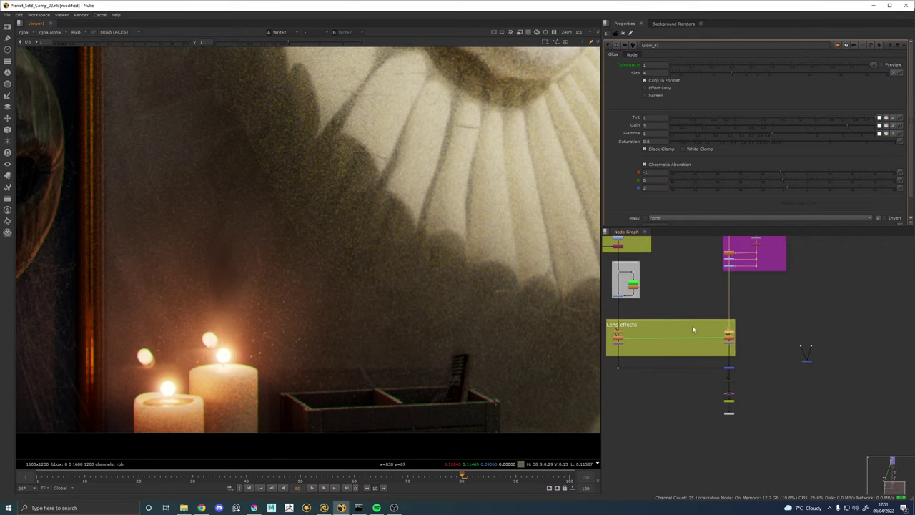
Add an Exposure node beside the main branch, between the purple mirror backdrop and the Lens effects backdrop.
left_click_drag(762, 278, 778, 394)
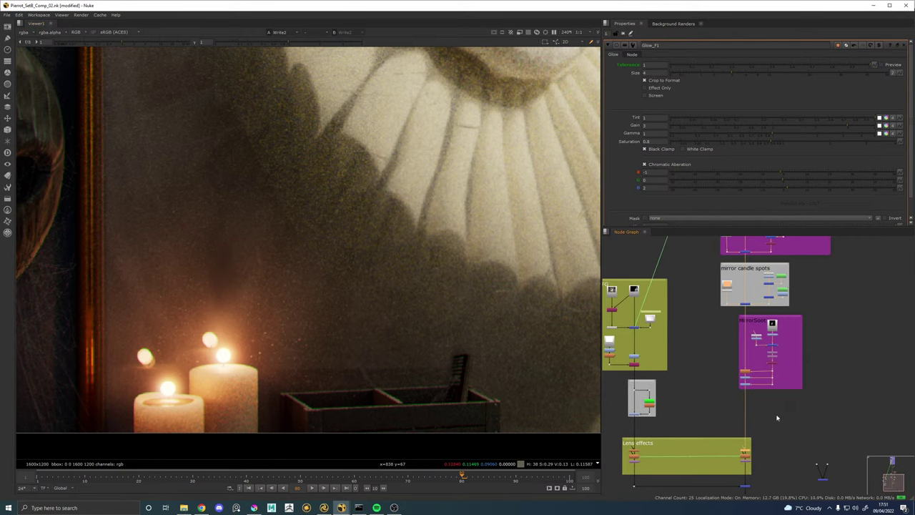
key("Tab")
type("gr")
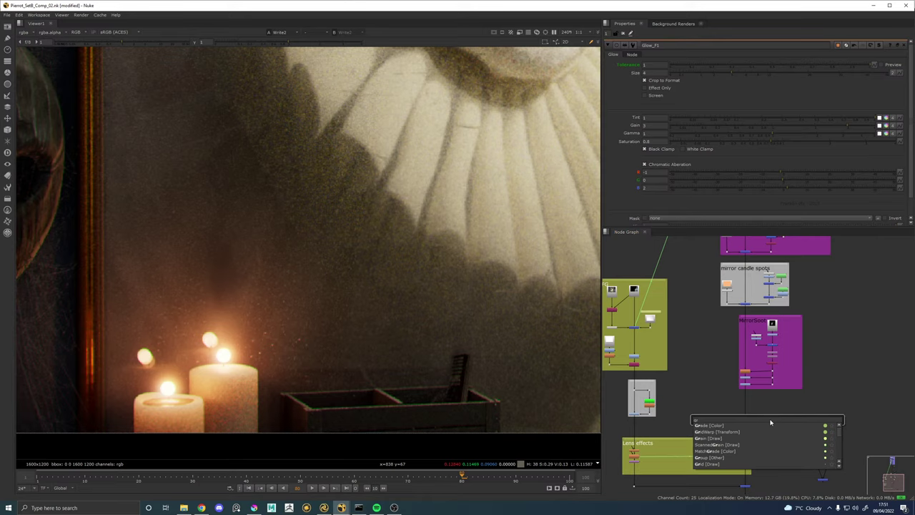
key("BackSpace")
key("BackSpace")
type("expo")
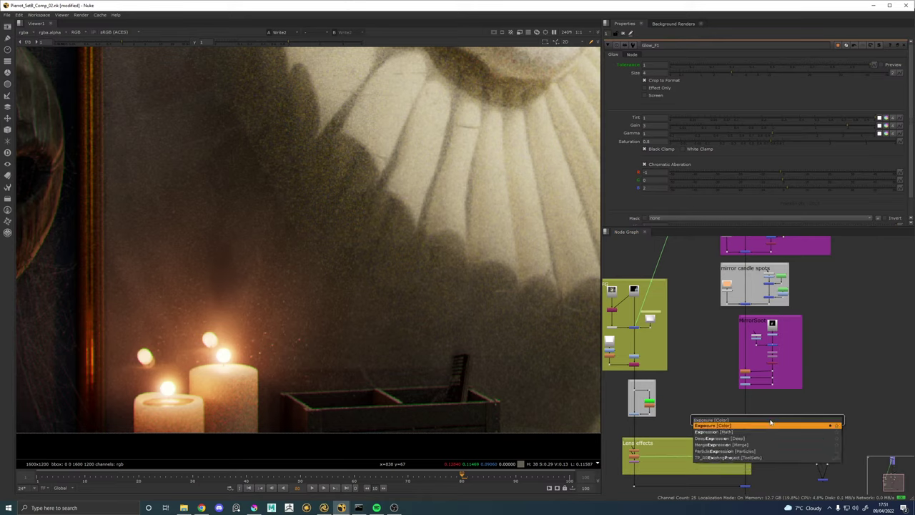
key("Return")
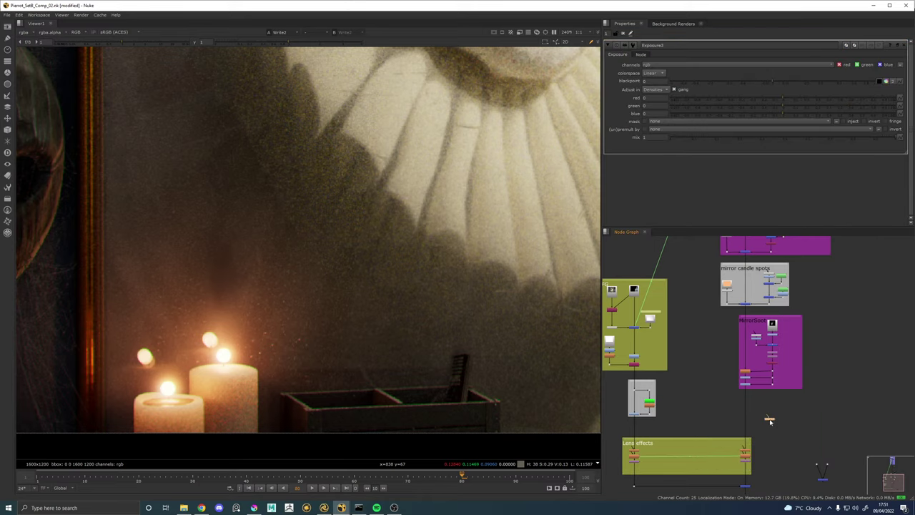
Insert the Exposure node into the main branch between the purple mirror backdrop and the Lens effects backdrop.
left_click_drag(770, 421, 746, 421)
scroll(757, 419, "up", 1)
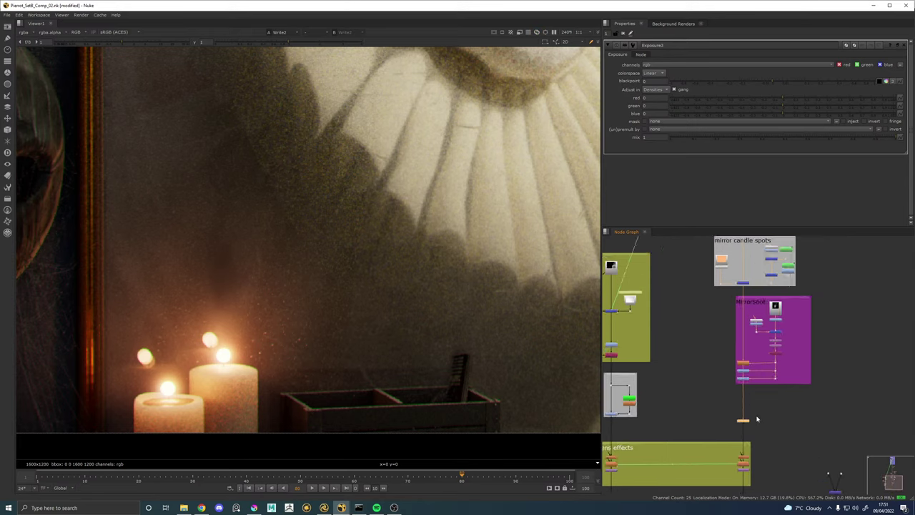
scroll(757, 418, "up", 2)
key("Tab")
type("ker")
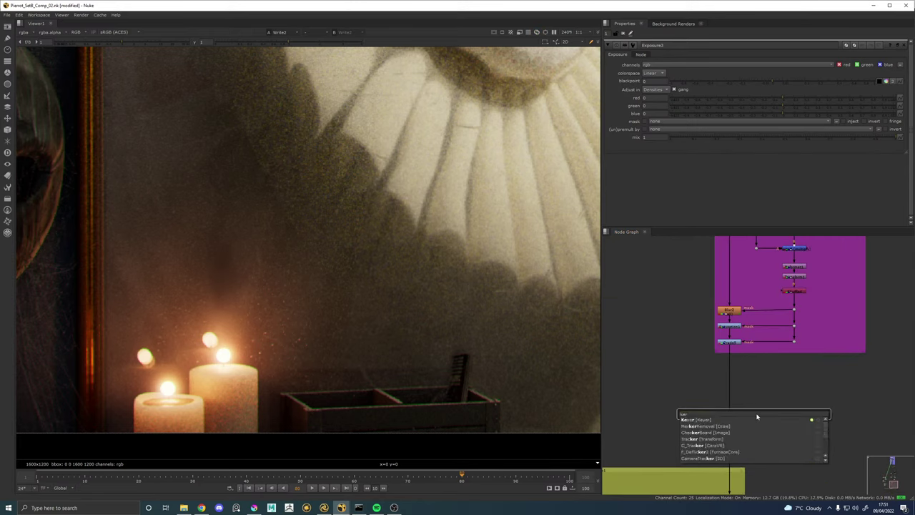
key("Return")
mouse_move(750, 405)
left_mouse_down()
mouse_move(731, 343)
mouse_move(767, 406)
mouse_move(752, 415)
mouse_move(762, 404)
left_mouse_up()
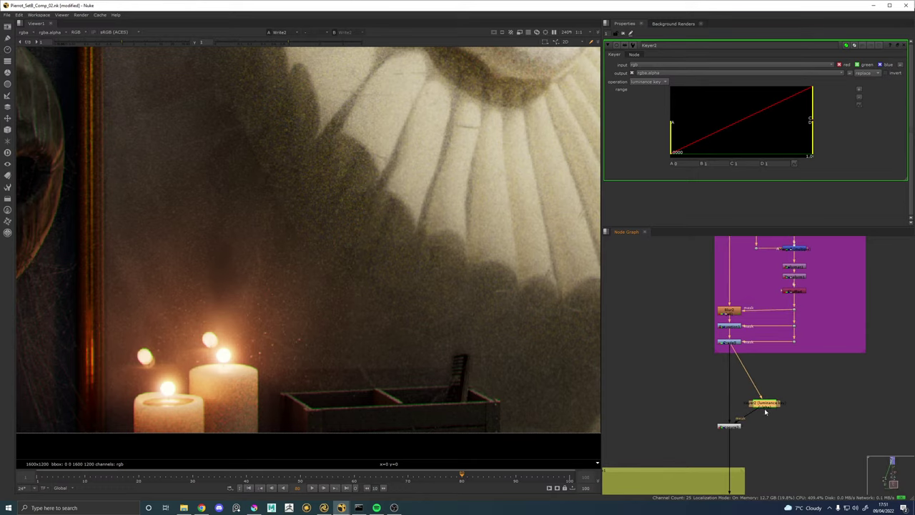
key("1")
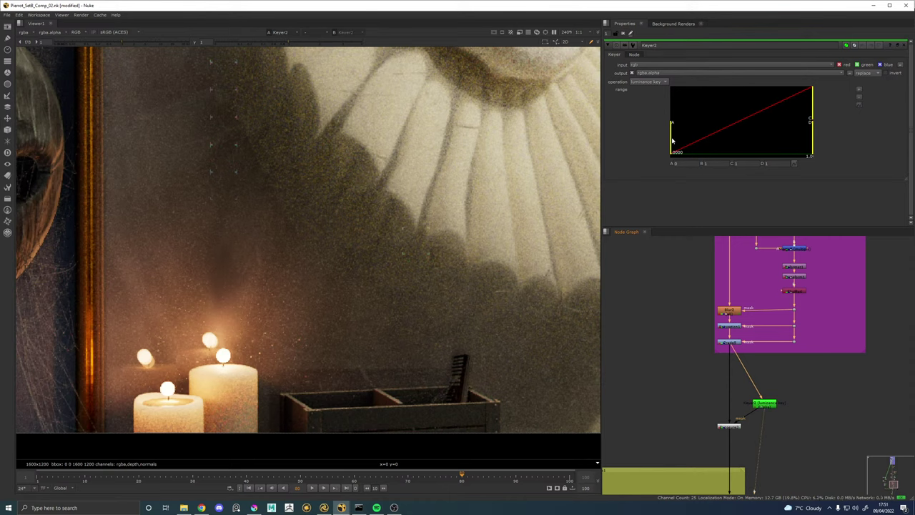
mouse_move(672, 140)
left_mouse_down()
mouse_move(795, 139)
mouse_move(670, 143)
left_mouse_up()
left_click(771, 402)
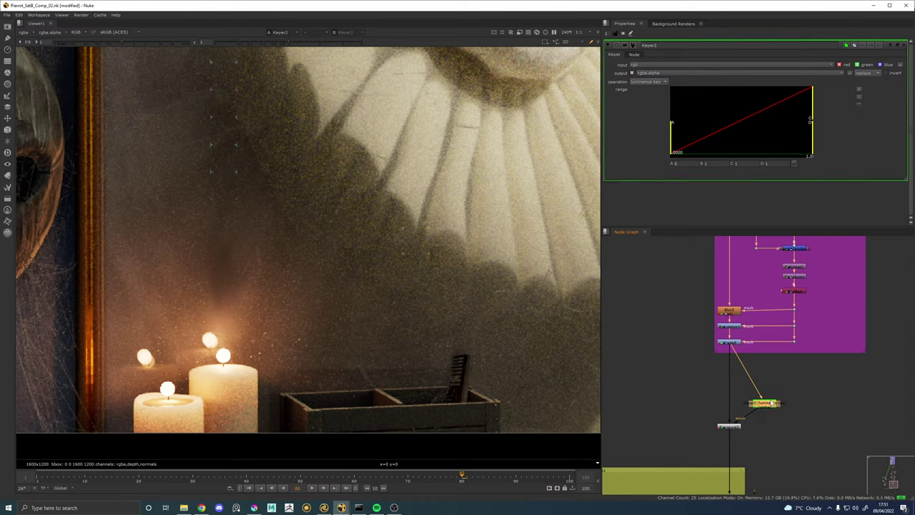
key("Delete")
Add a Grade node beside the Exposure node, feed it from Grade5 and show it in the viewer.
key("Tab")
type("gra")
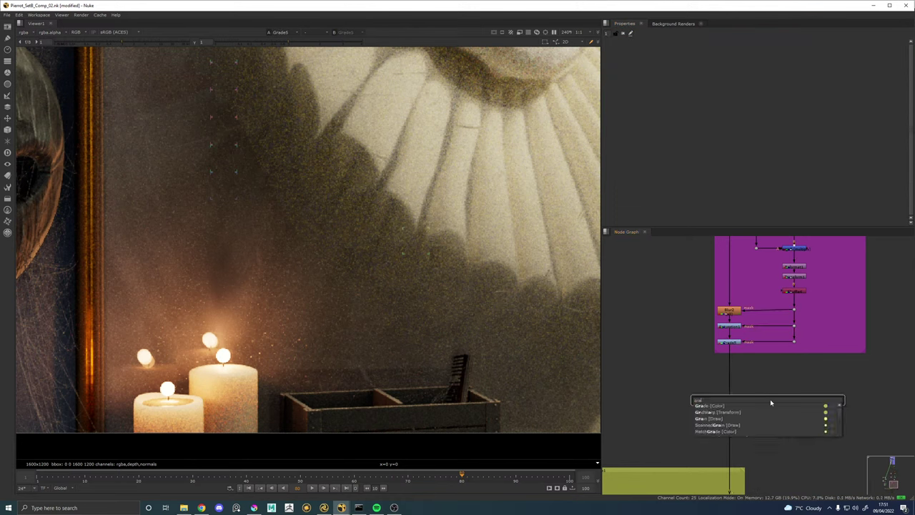
type("de")
key("Return")
left_click_drag(767, 388, 729, 342)
key("1")
left_click(750, 409)
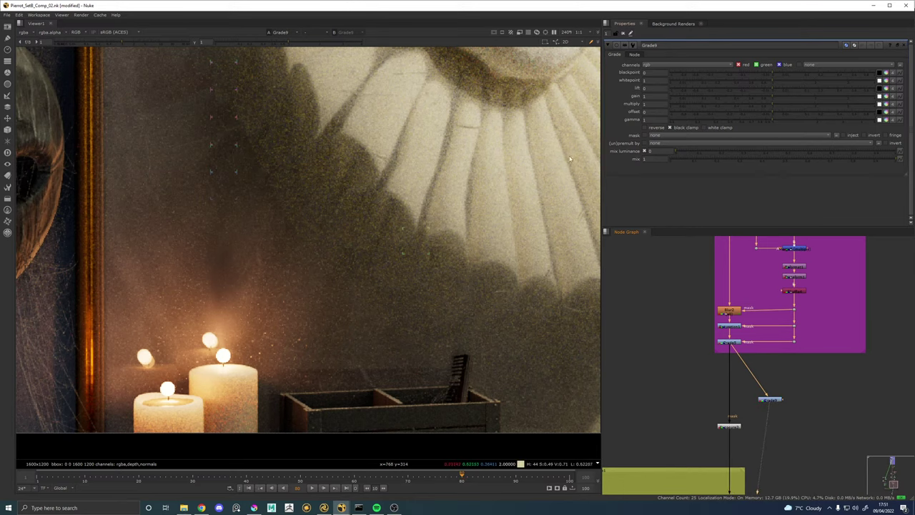
Set the white point of the new Grade node to 40.
left_click(650, 81)
type("40")
key("Return")
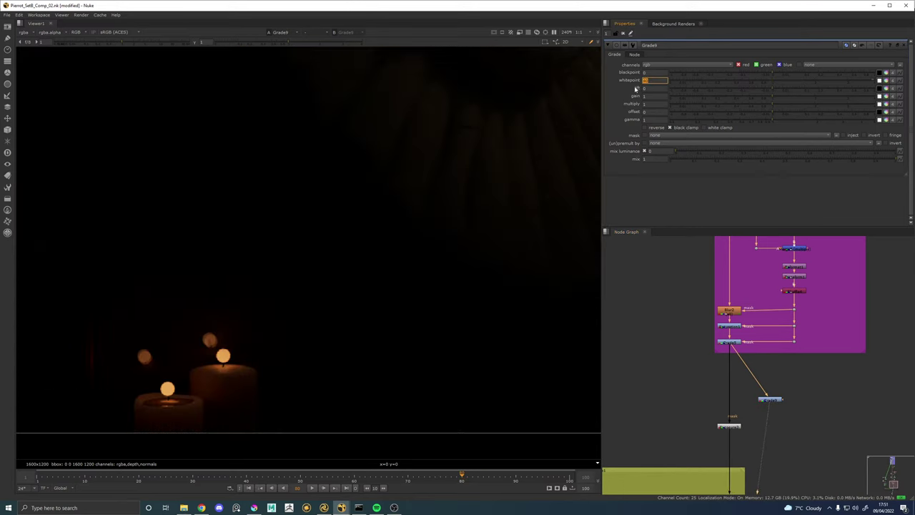
scroll(308, 198, "down", 3)
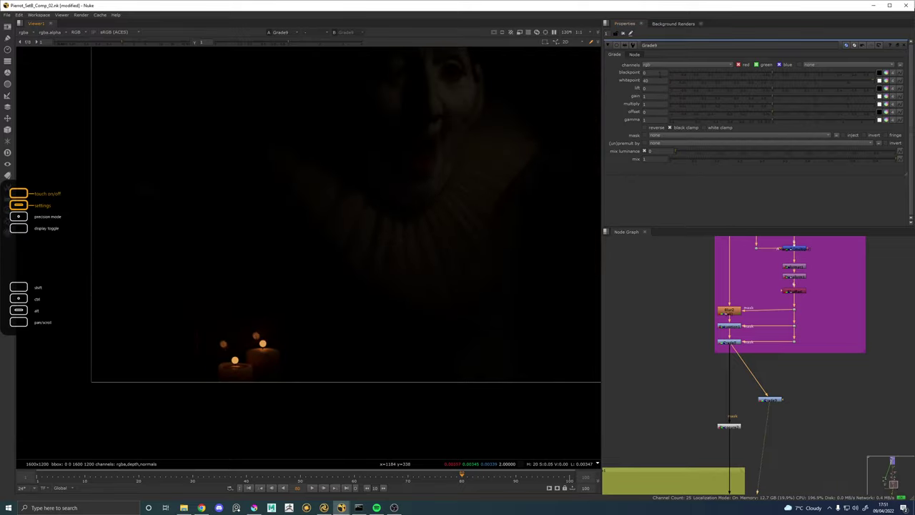
Raise the black point of Grade9 to isolate the candle flames, trying 1 and settling on 2.
left_click(654, 73)
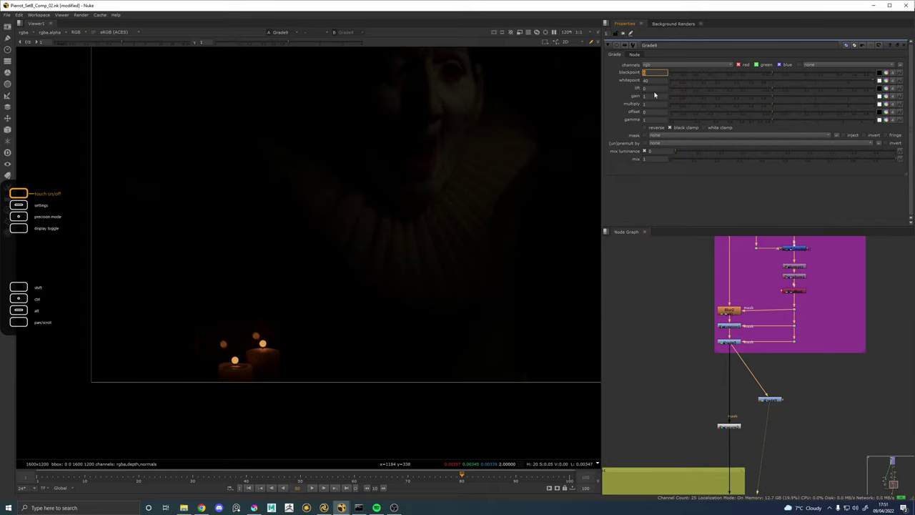
type("1")
key("Return")
scroll(394, 190, "down", 3)
left_click_drag(365, 166, 373, 234)
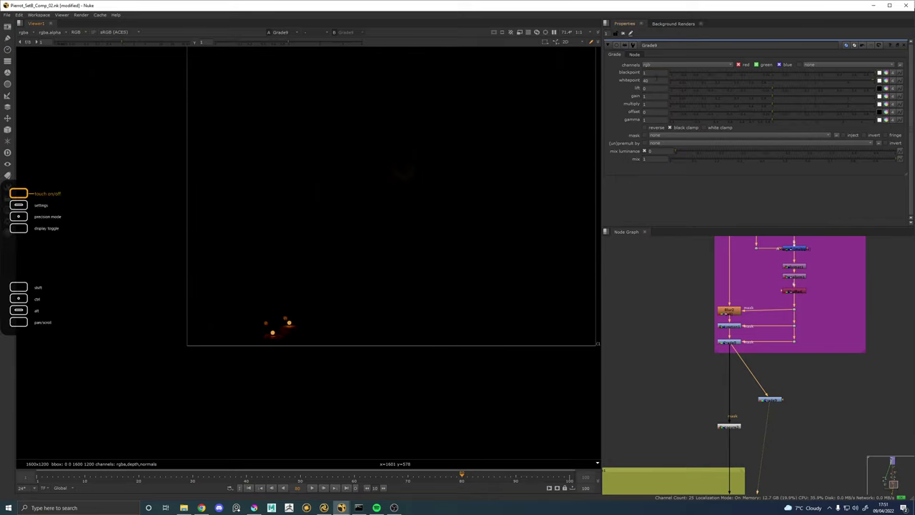
double_click(646, 81)
key("Return")
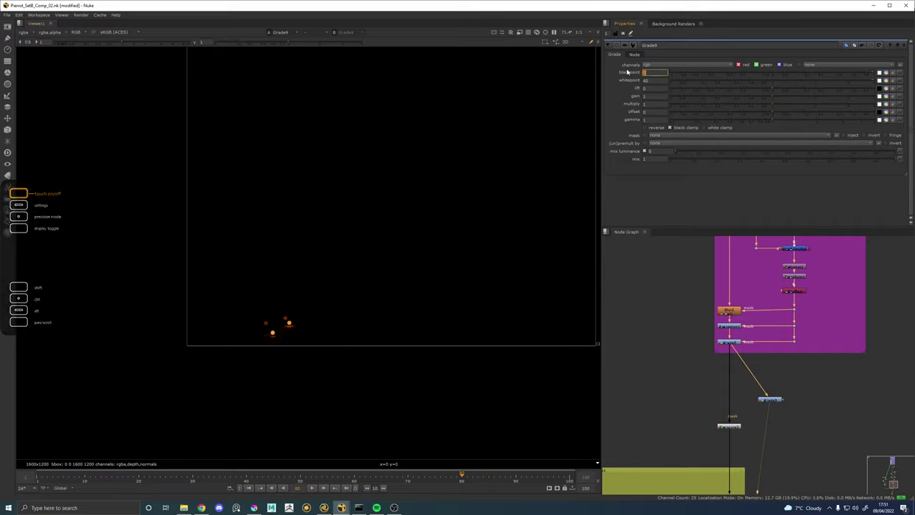
scroll(314, 325, "up", 3)
scroll(314, 325, "up", 5)
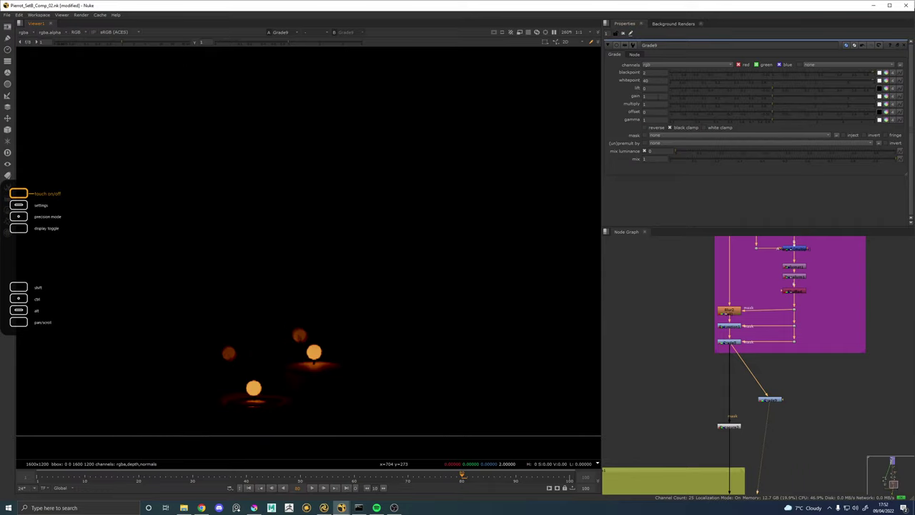
Set the white point of Grade9 to 20.
left_click_drag(655, 82, 629, 81)
type("20")
key("Return")
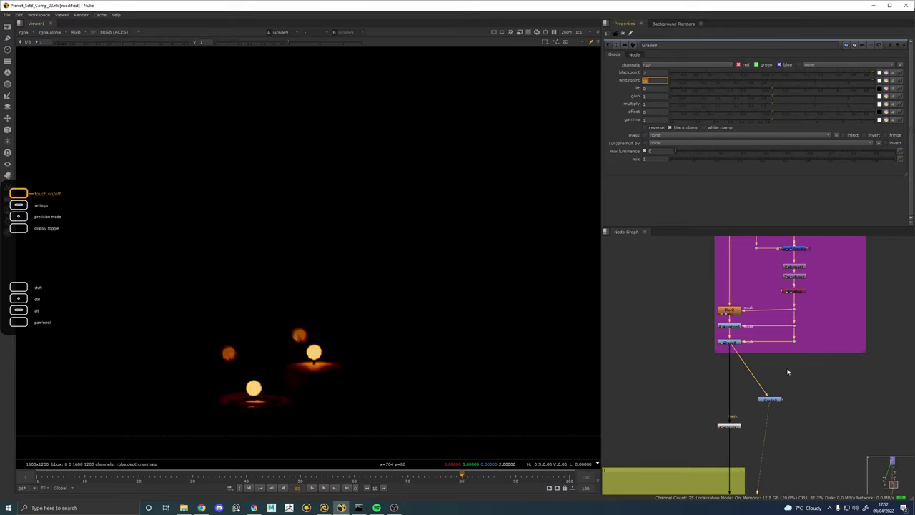
Add a Saturation node below Grade9 and set its saturation to 0.
key("Tab")
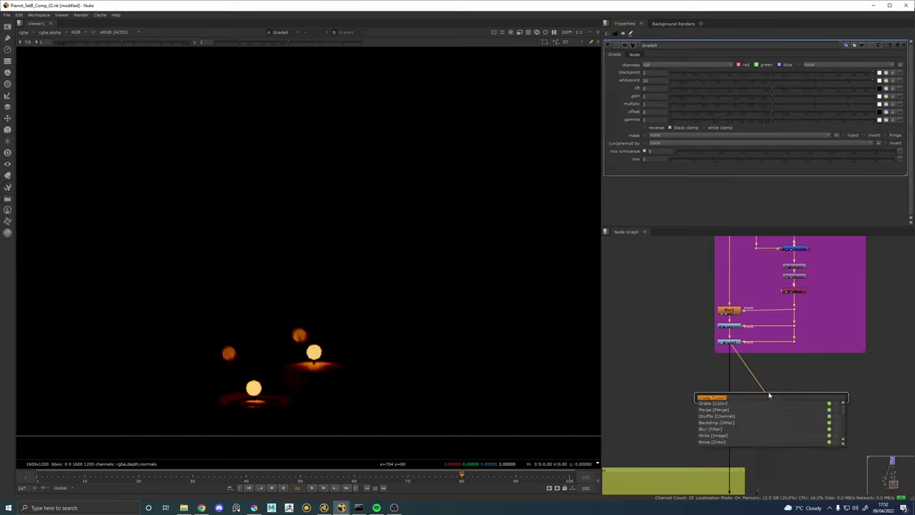
type("sat")
key("Return")
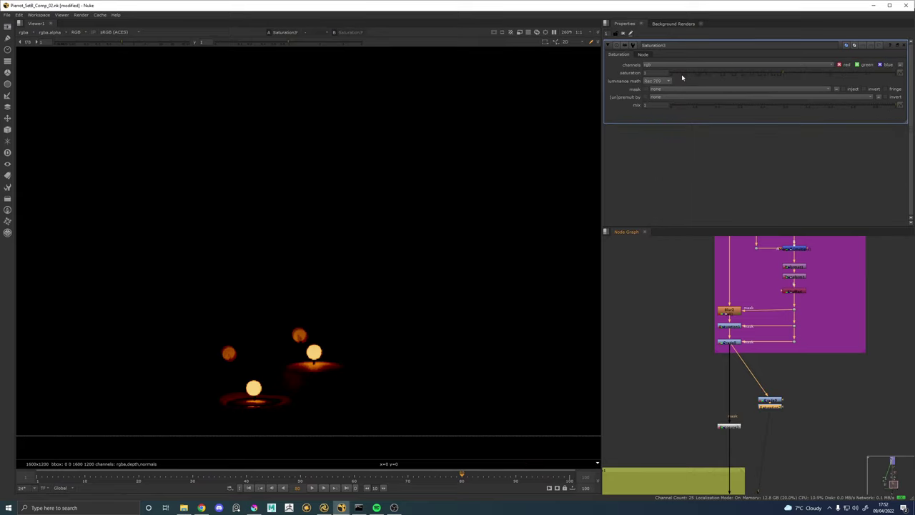
left_click_drag(781, 73, 624, 73)
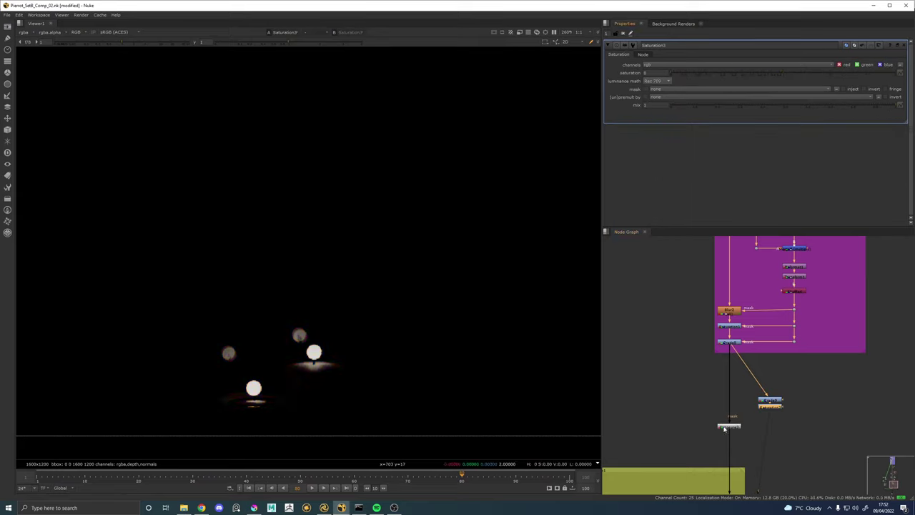
Connect the Exposure3 mask to the Saturation3 output and lower the ganged exposure to -0.35.
scroll(747, 427, "up", 3)
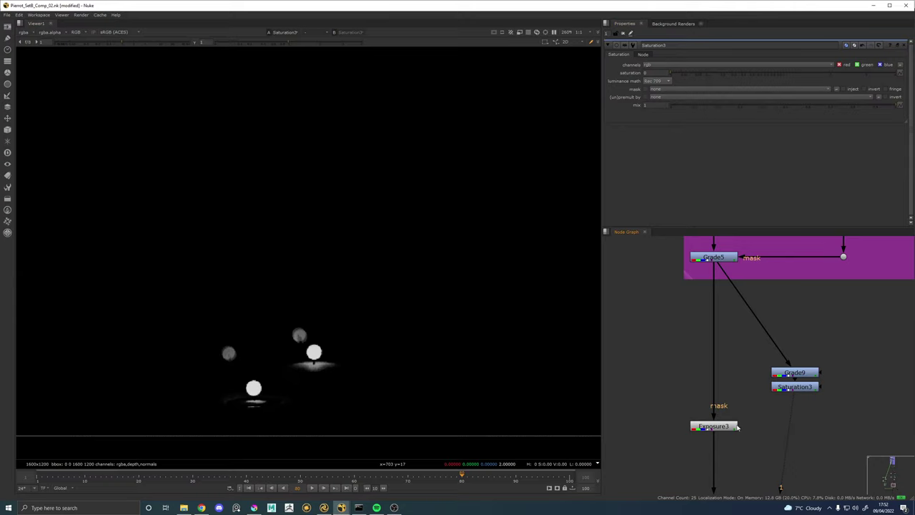
left_click(733, 426)
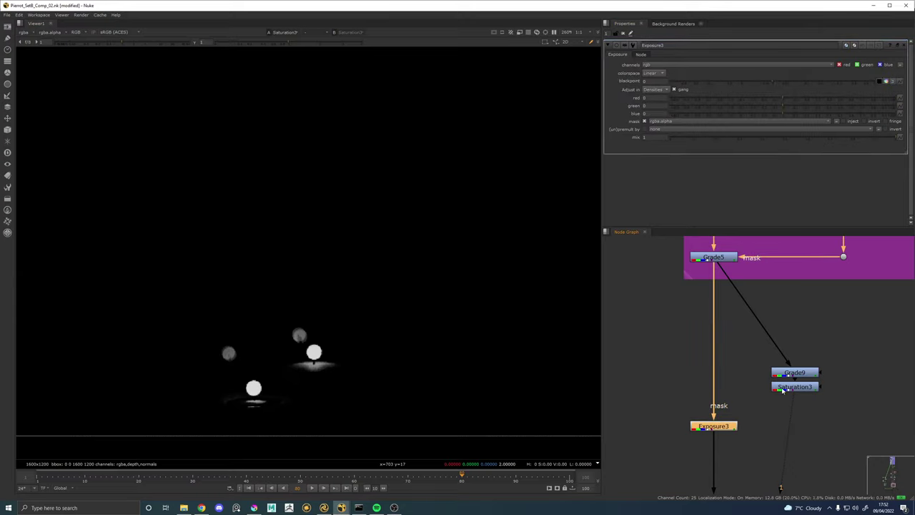
left_click(737, 382)
left_click_drag(714, 417, 714, 258)
left_click_drag(739, 425, 793, 387)
left_click(714, 426)
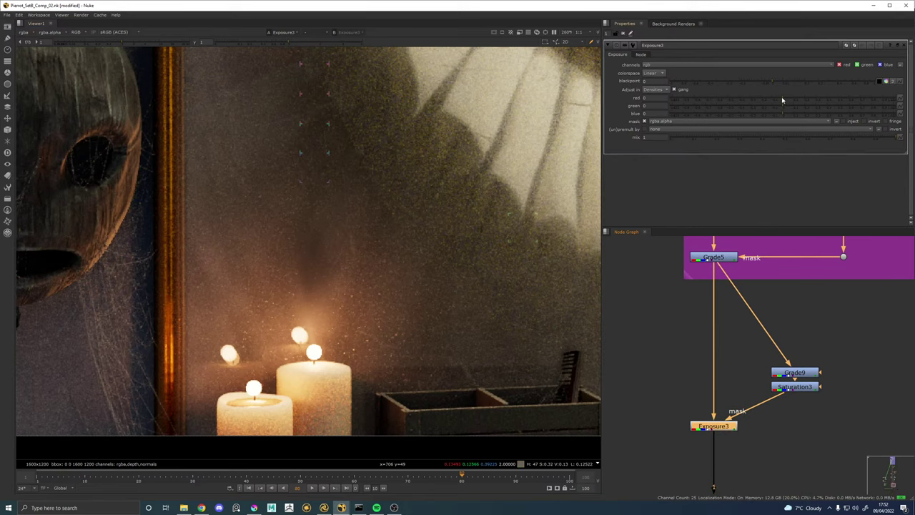
left_click_drag(781, 98, 744, 96)
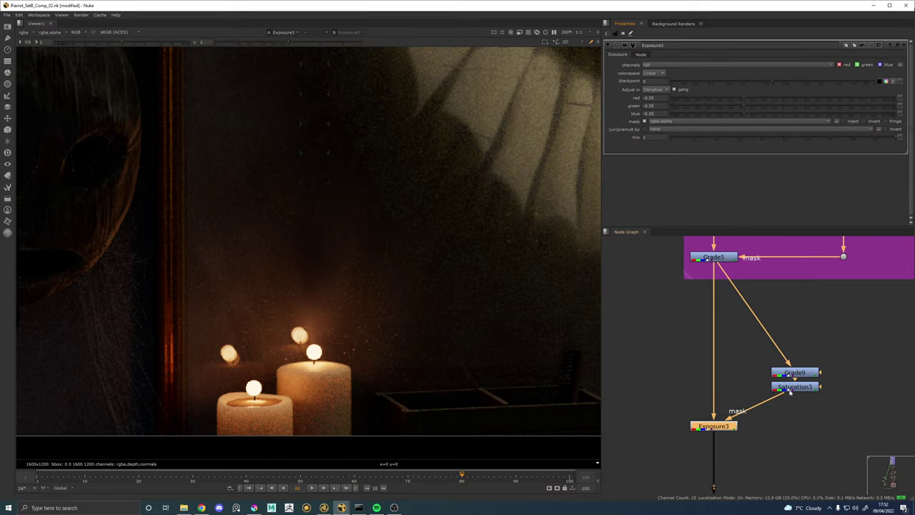
Check the alpha of Saturation3, add a Shuffle node below it and route its red channel into alpha.
left_click(790, 390)
key("1")
double_click(790, 389)
key("a")
key("a")
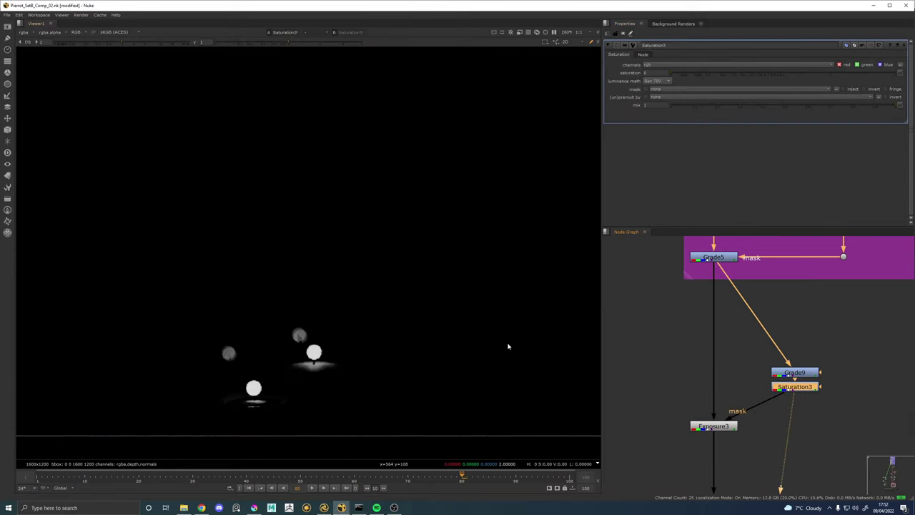
key("Tab")
type("sh")
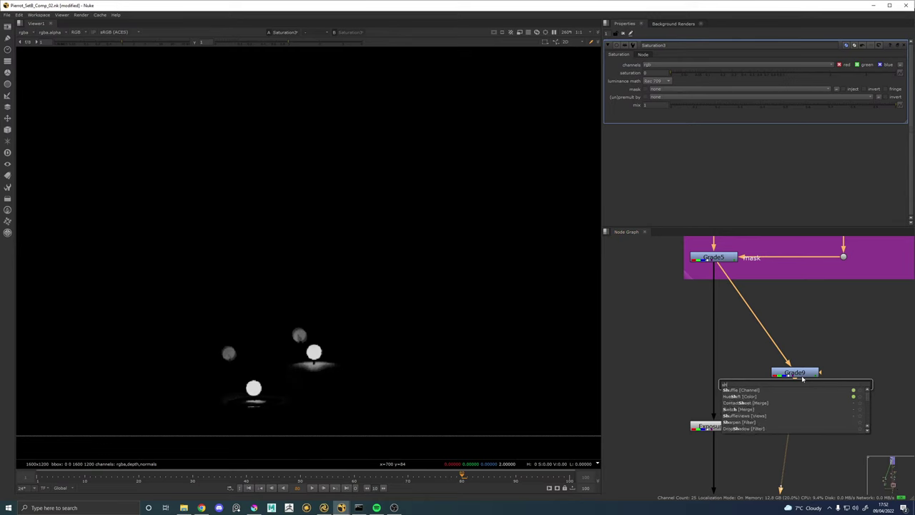
type("u")
key("Return")
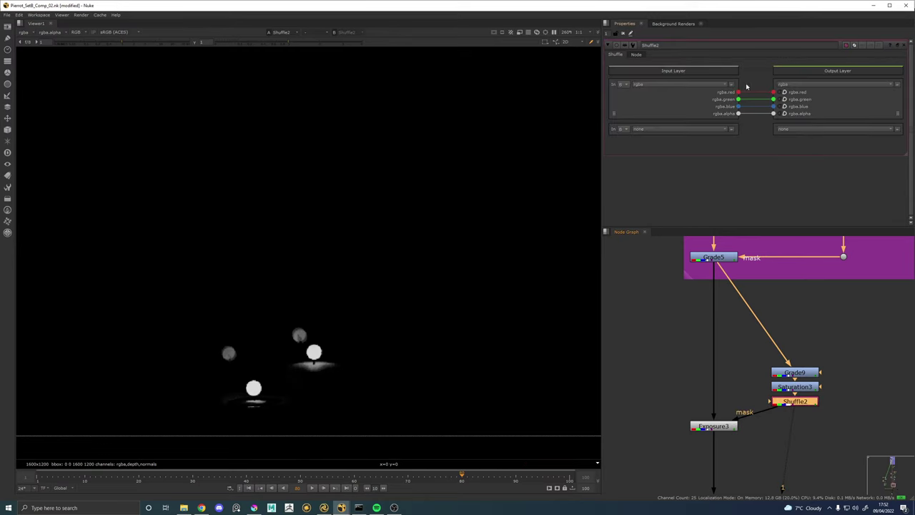
left_click_drag(737, 91, 772, 113)
View the masked Exposure3 result and set its ganged red, green and blue exposure to 0.045.
left_click(715, 422)
key("1")
left_click(679, 407)
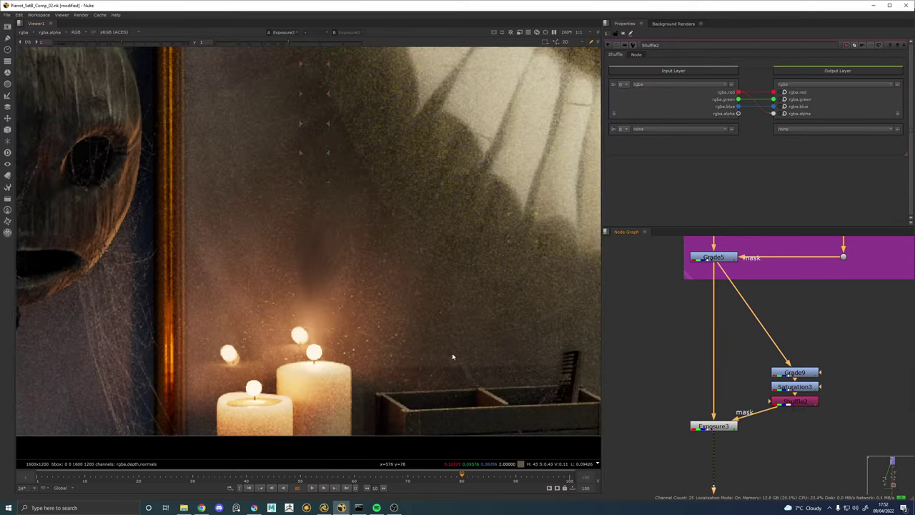
double_click(711, 427)
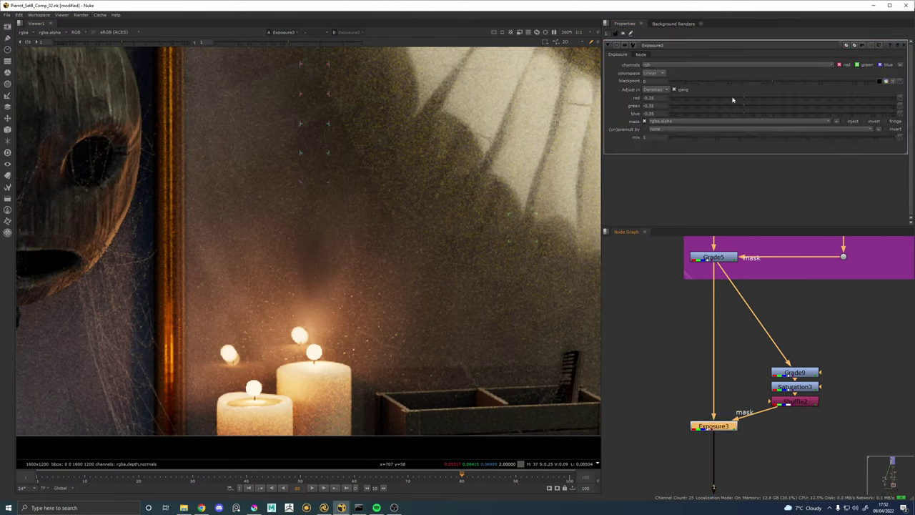
left_click_drag(732, 99, 898, 105)
left_click(797, 96)
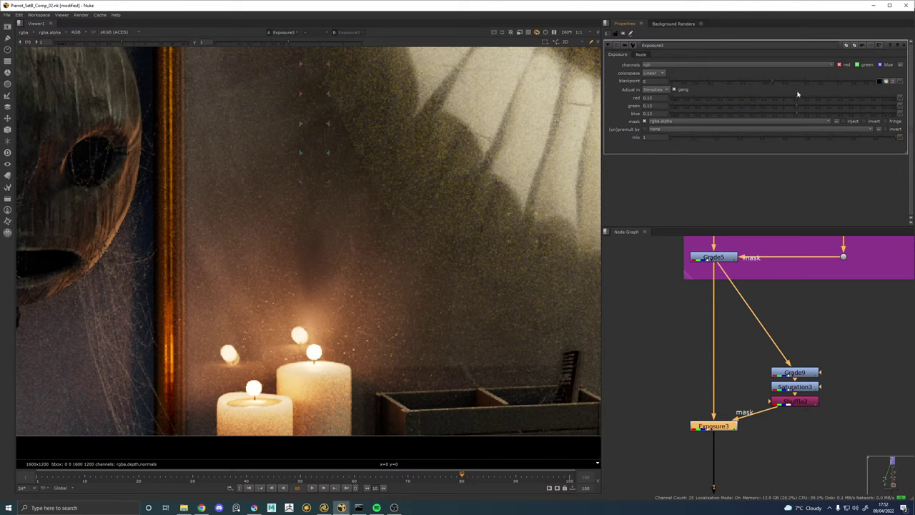
left_click_drag(818, 93, 785, 93)
scroll(346, 289, "down", 8)
scroll(385, 298, "up", 3)
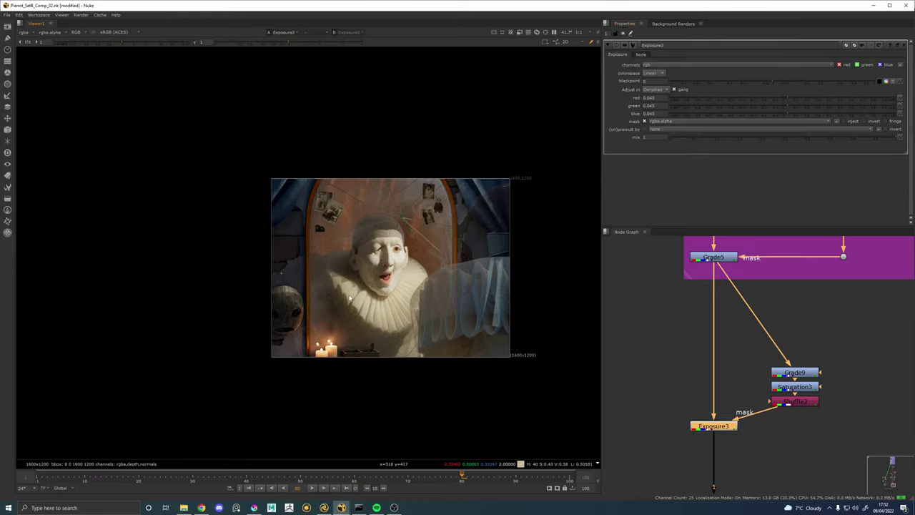
scroll(385, 298, "up", 1)
Inspect the candle flame mask at Grade9 and Saturation3, and set the Grade9 white point to 40.
left_click(798, 373)
key("1")
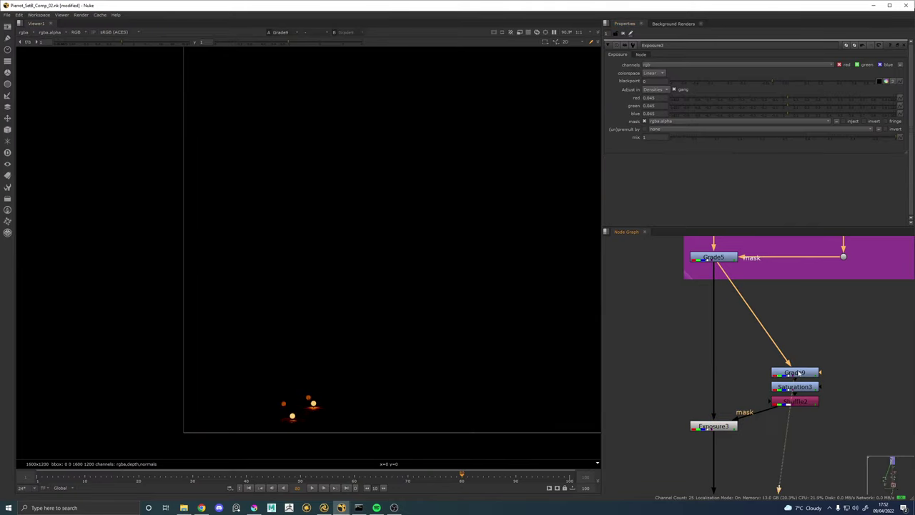
key("a")
scroll(318, 407, "up", 8)
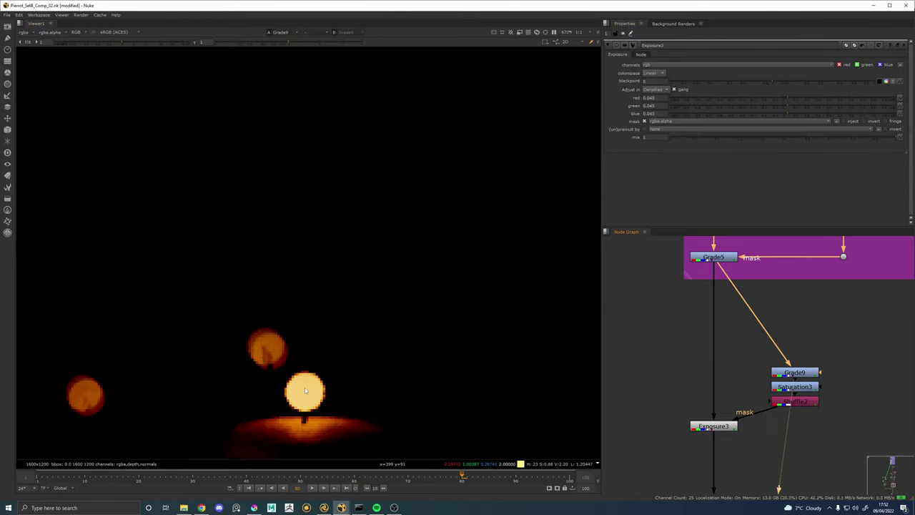
left_click(809, 389)
key("2")
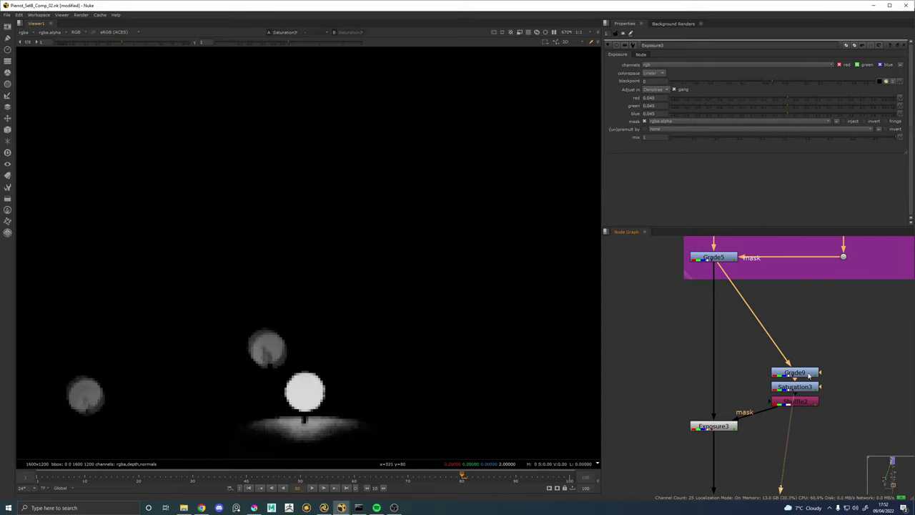
double_click(810, 373)
double_click(654, 82)
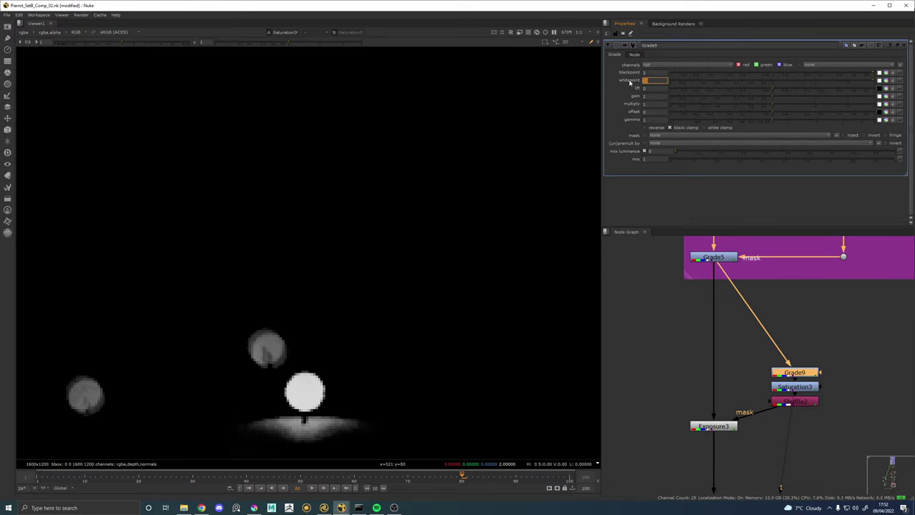
type("40")
key("Return")
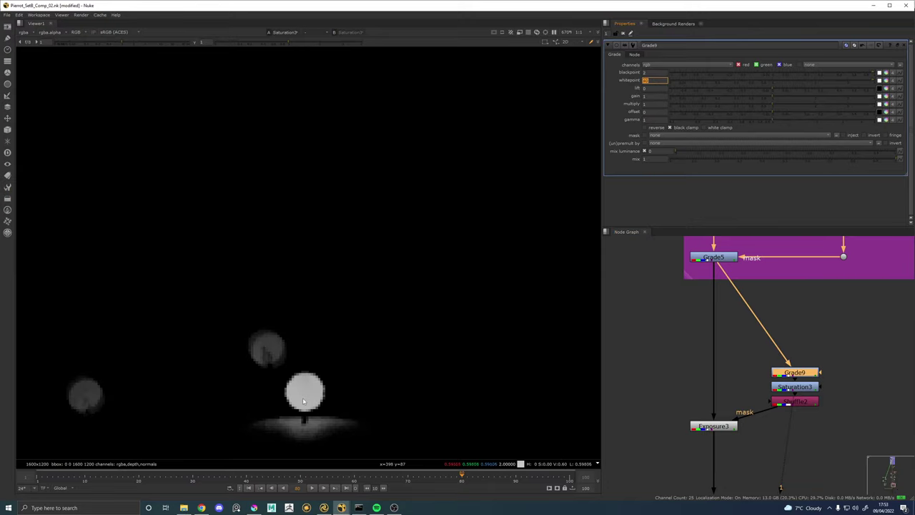
View the Exposure3 output around the candles.
left_click(713, 425)
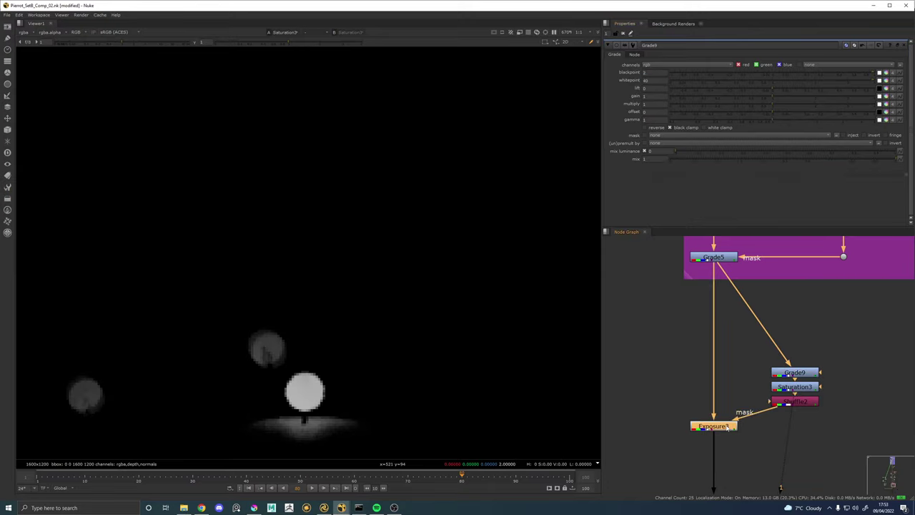
key("1")
scroll(295, 320, "down", 4)
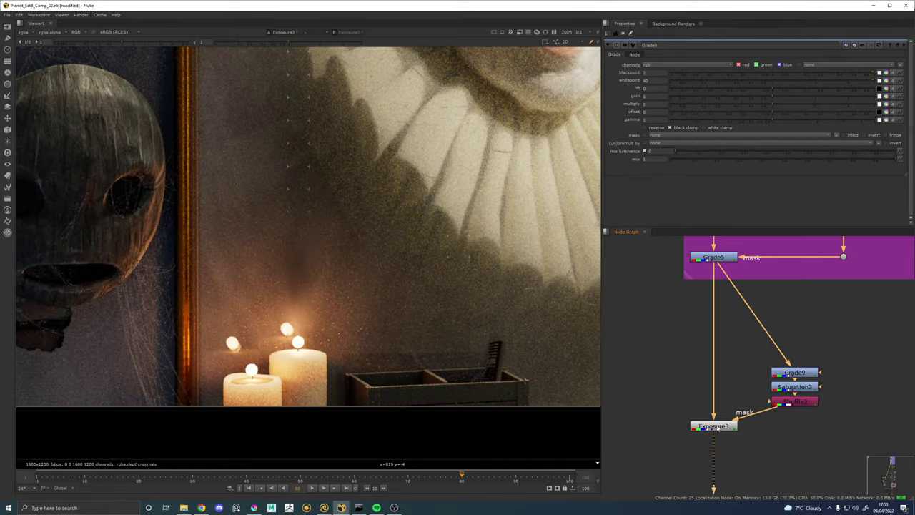
Set Exposure3's ganged red, green and blue exposure to -0.715 and toggle the node to compare the candle highlights.
double_click(713, 426)
left_click(745, 98)
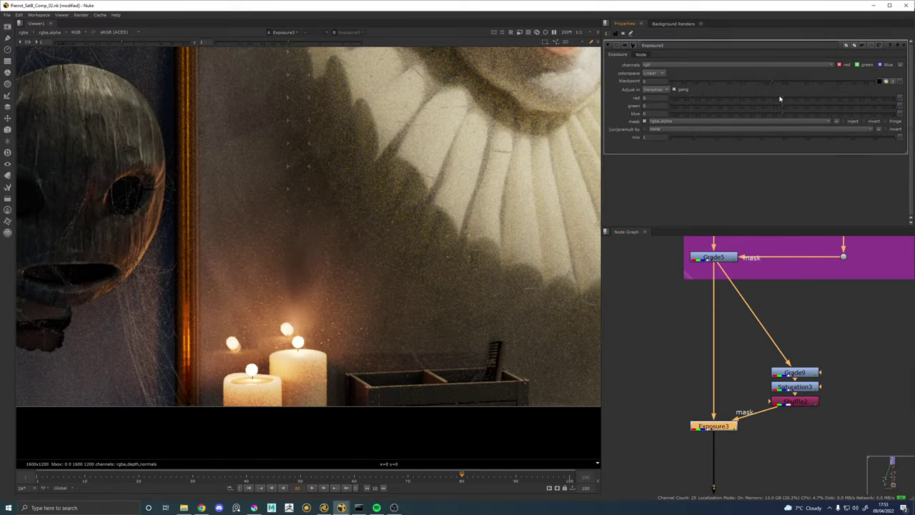
left_click_drag(740, 98, 708, 98)
left_click(722, 428)
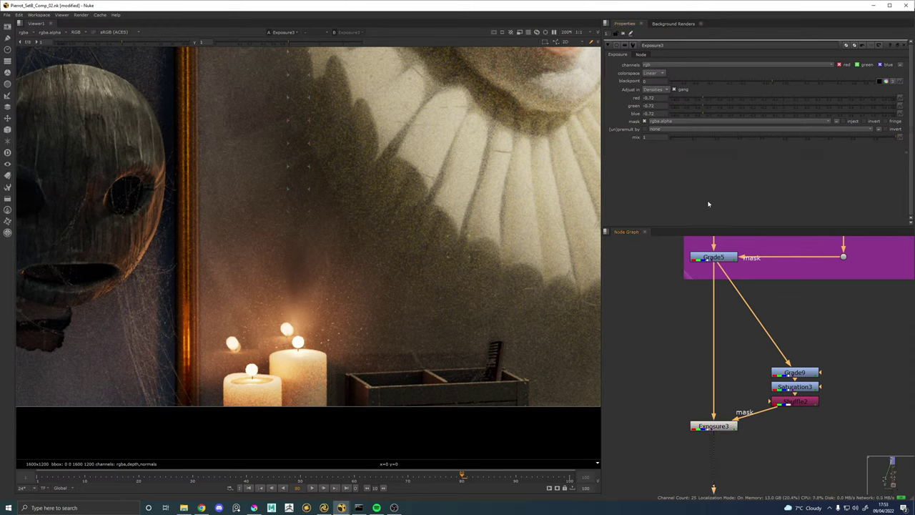
left_click_drag(699, 97, 875, 98)
mouse_move(706, 100)
left_mouse_down()
mouse_move(719, 101)
mouse_move(703, 101)
left_mouse_up()
left_click(713, 427)
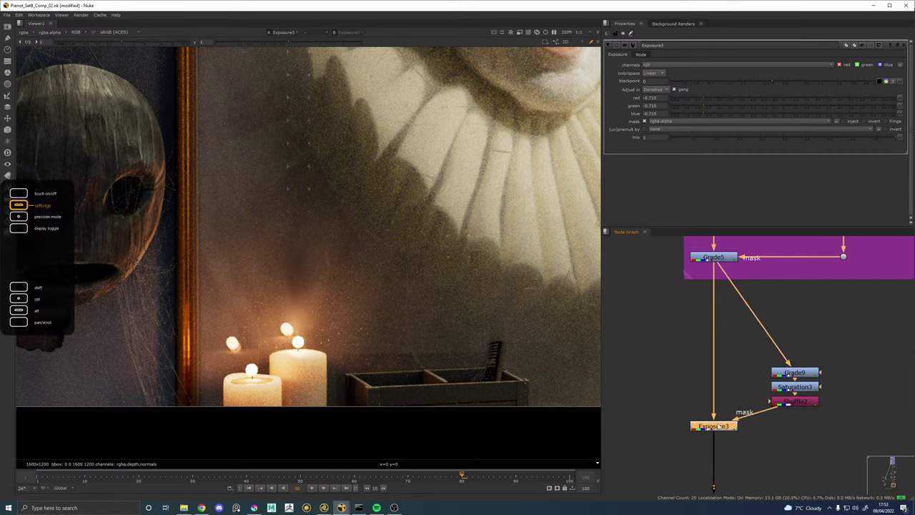
scroll(331, 286, "down", 8)
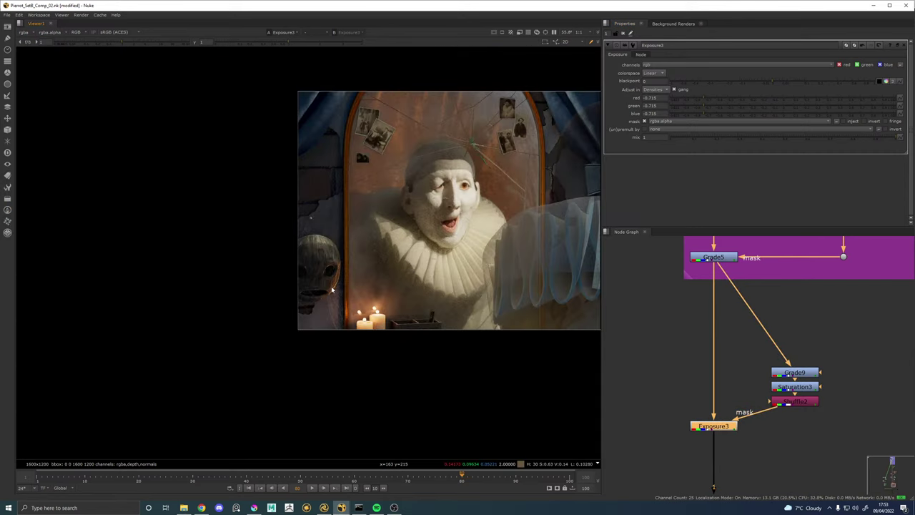
Delete the Exposure3, Grade9, Saturation3 and Shuffle nodes of the candle highlight correction, and view the final output at Write2.
left_click_drag(844, 440, 650, 327)
key("Delete")
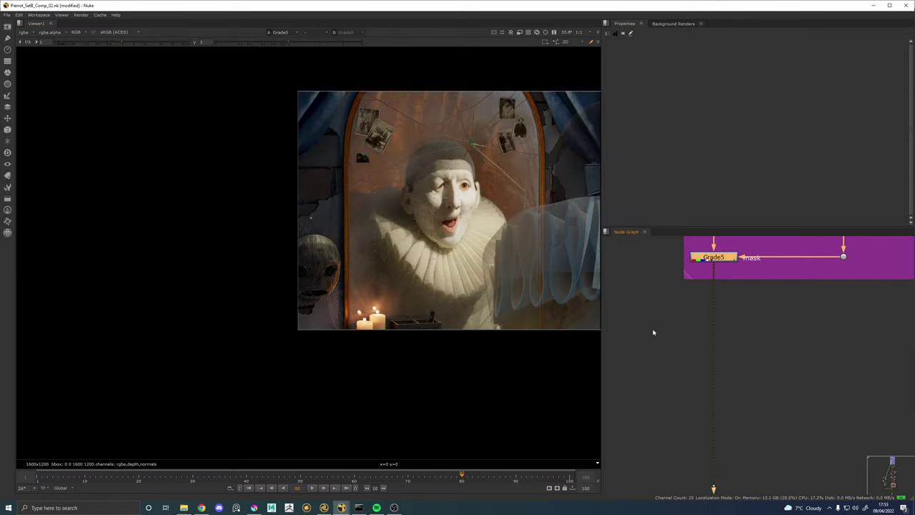
scroll(748, 432, "down", 5)
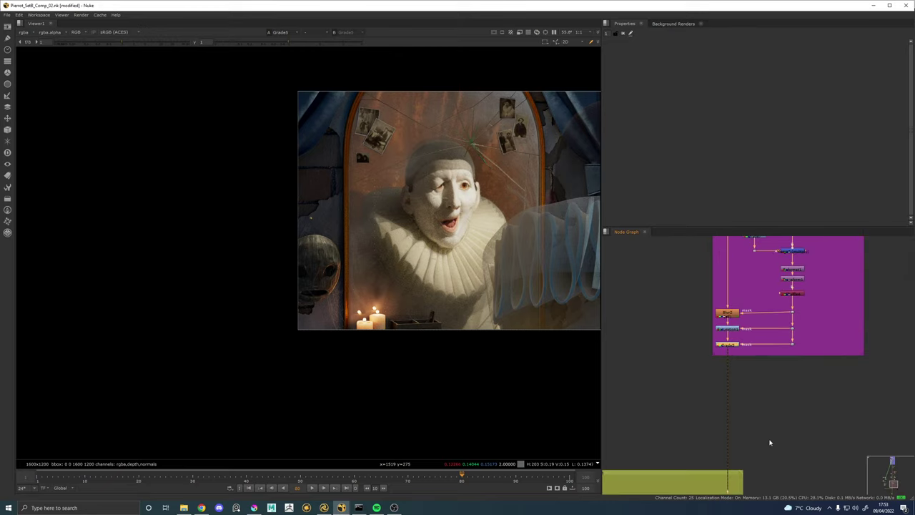
left_click(706, 409)
key("1")
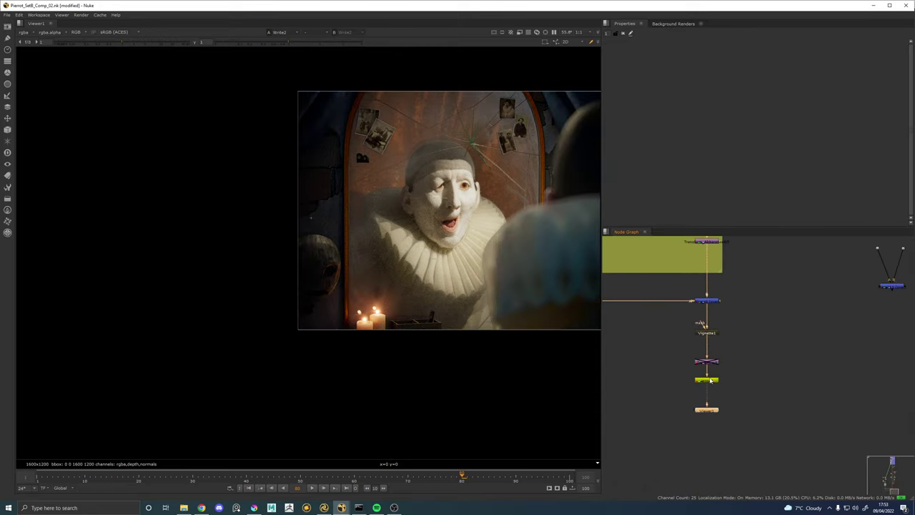
scroll(434, 248, "up", 3)
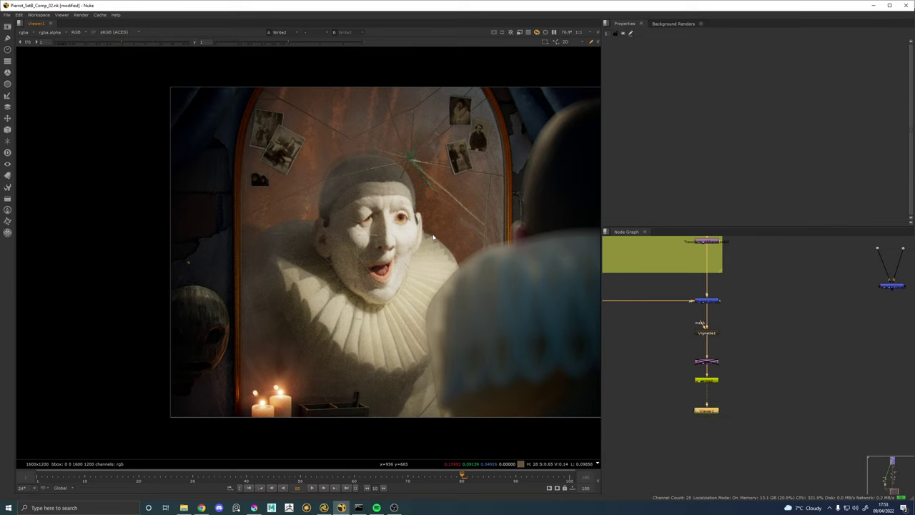
left_click_drag(434, 248, 374, 240)
Set the offset of Grade4, below Roto2 in the BG build group, to 0 and its gamma to 1.86.
scroll(717, 384, "down", 2)
scroll(716, 384, "down", 3)
left_click_drag(736, 323, 757, 452)
left_click_drag(754, 293, 774, 481)
left_click_drag(794, 296, 786, 418)
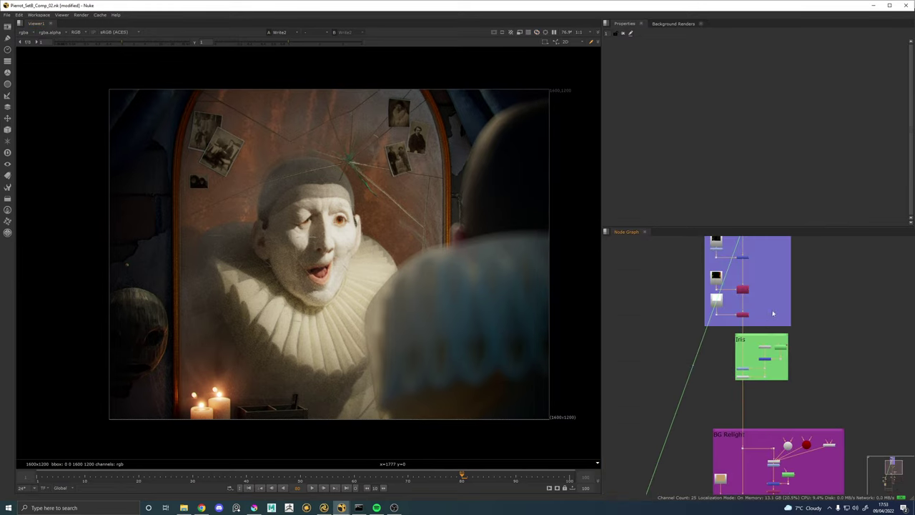
scroll(773, 313, "up", 6)
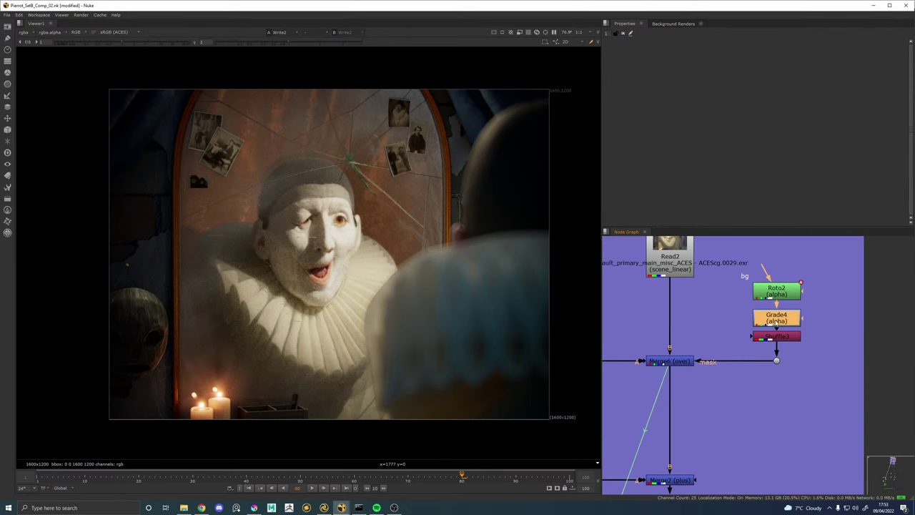
double_click(776, 320)
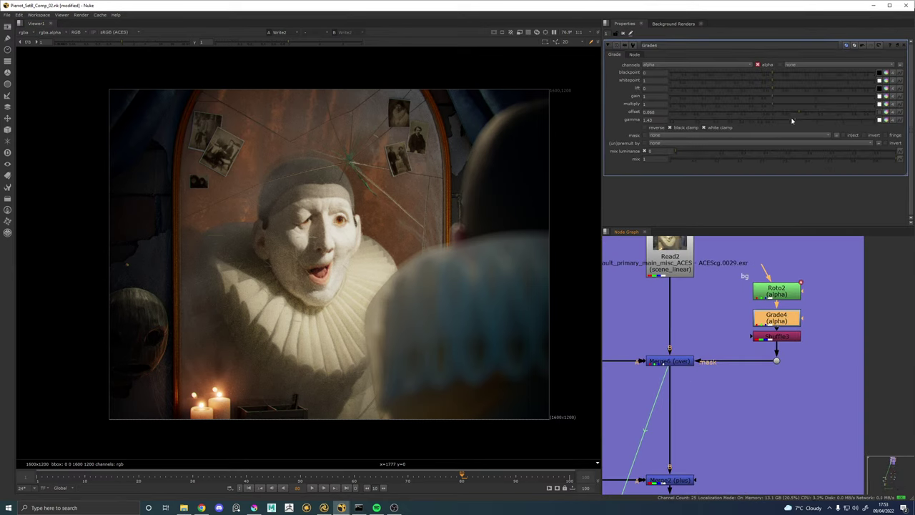
double_click(651, 112)
type("0")
key("Return")
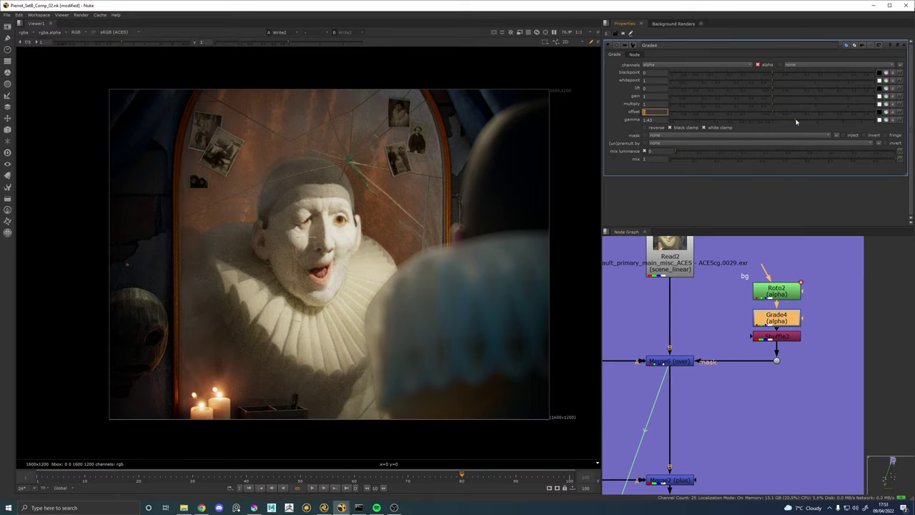
left_click_drag(794, 121, 913, 120)
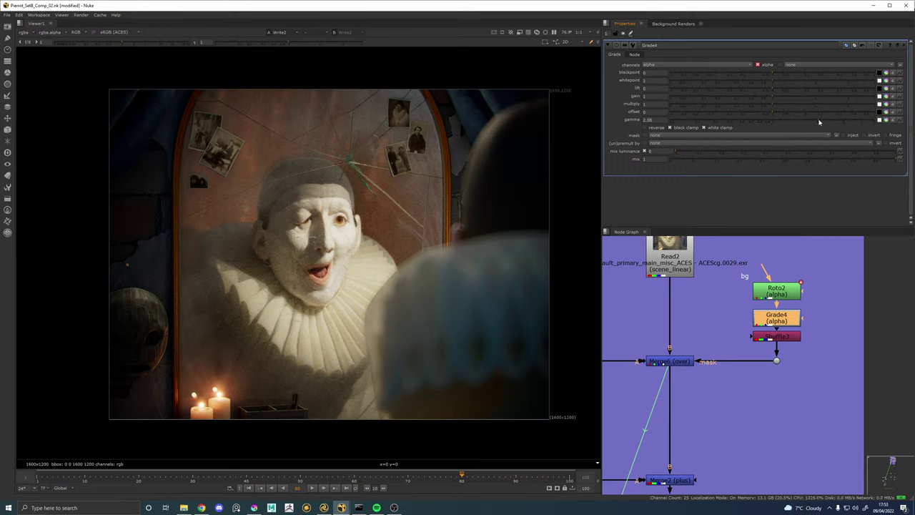
left_click_drag(819, 121, 816, 121)
View the mask at the Shuffle node below Grade4, inspect it in the Raw view transform and return to sRGB.
left_click(682, 360, "ctrl+shift")
left_click(782, 336, "ctrl+shift")
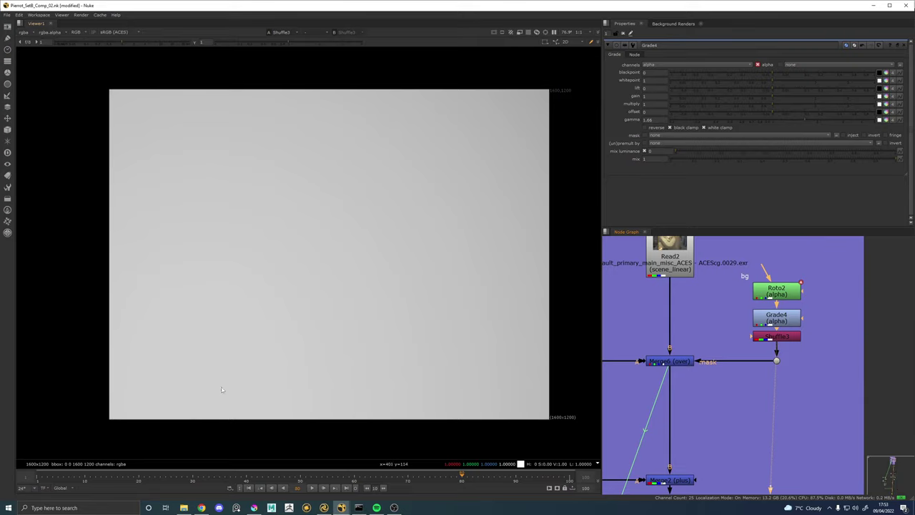
left_click(97, 31)
left_click(115, 61)
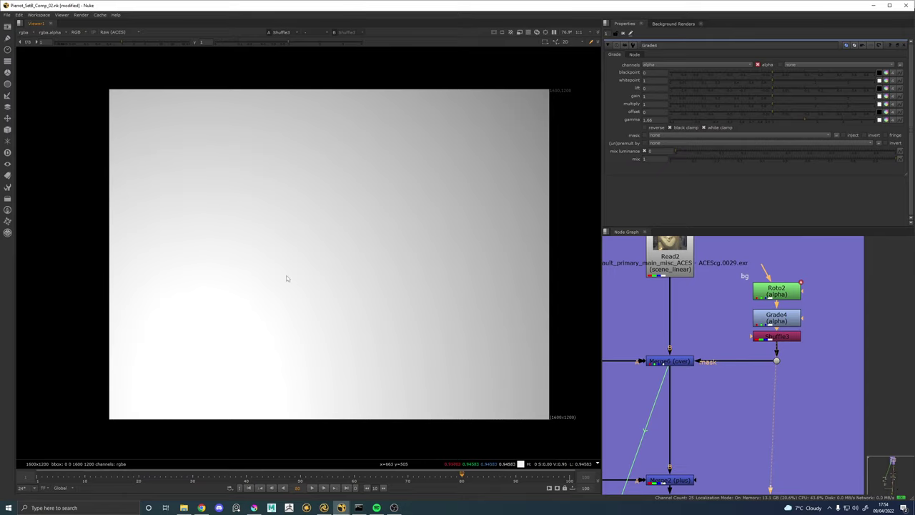
left_click(97, 31)
left_click(115, 40)
View the final composite at the Write2 node at the end of the node tree.
scroll(775, 433, "down", 6)
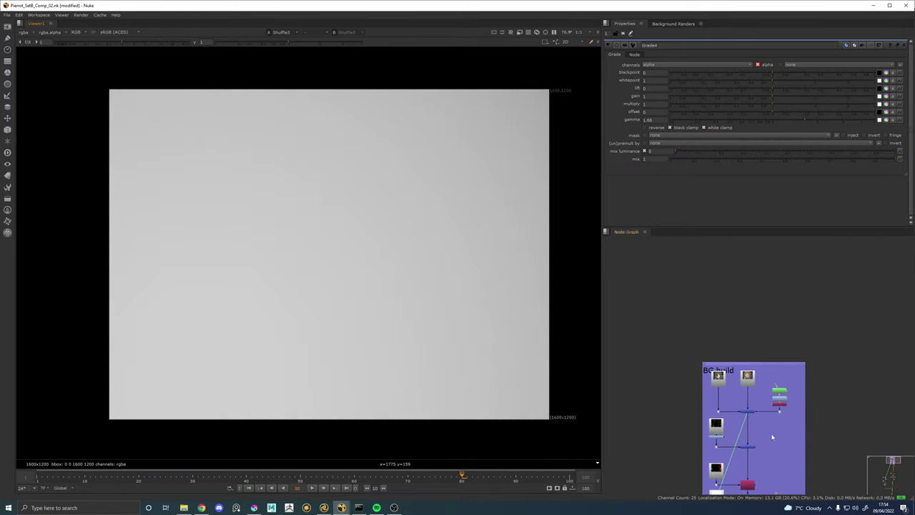
left_click_drag(771, 436, 731, 258)
scroll(764, 405, "down", 2)
left_click_drag(764, 404, 766, 288)
scroll(793, 436, "down", 2)
left_click_drag(793, 436, 787, 289)
scroll(737, 445, "up", 4)
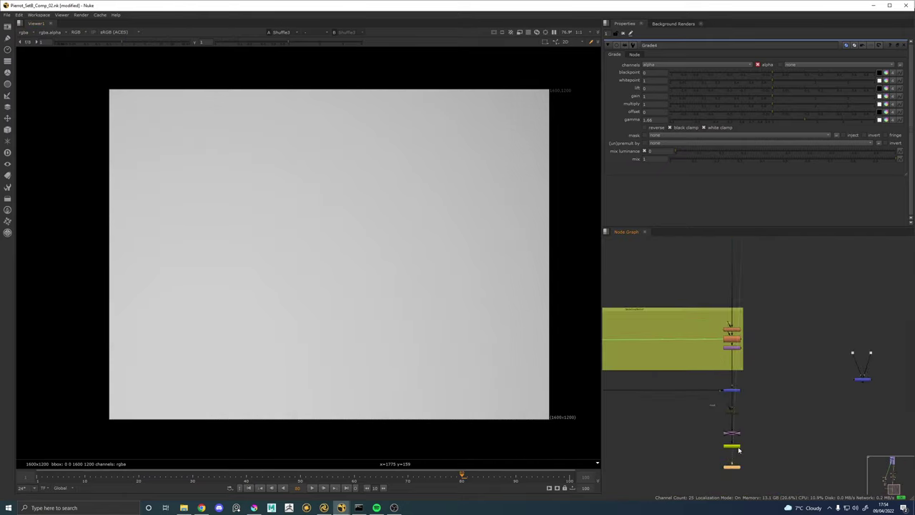
left_click(736, 446)
key("1")
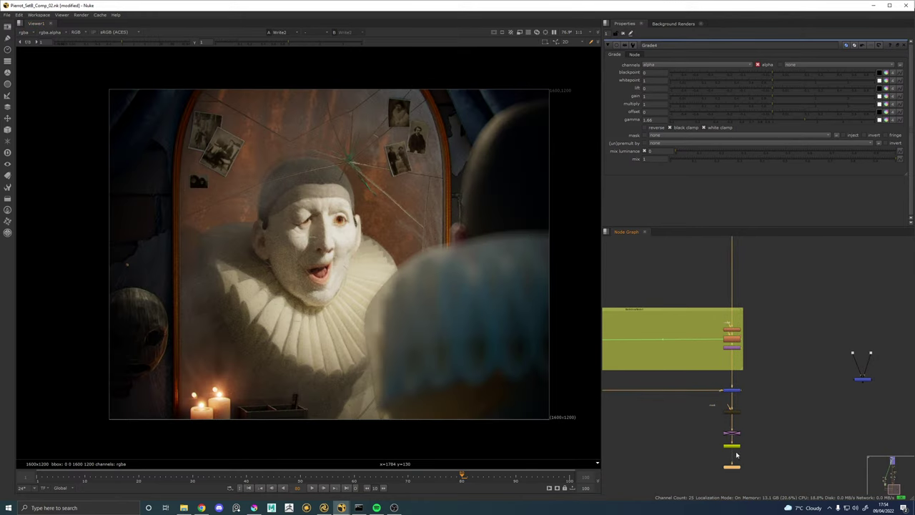
View the Merge11 output and move Merge11 with its two input dots closer to the Write2 node.
left_click(795, 433)
left_click(862, 375)
key("1")
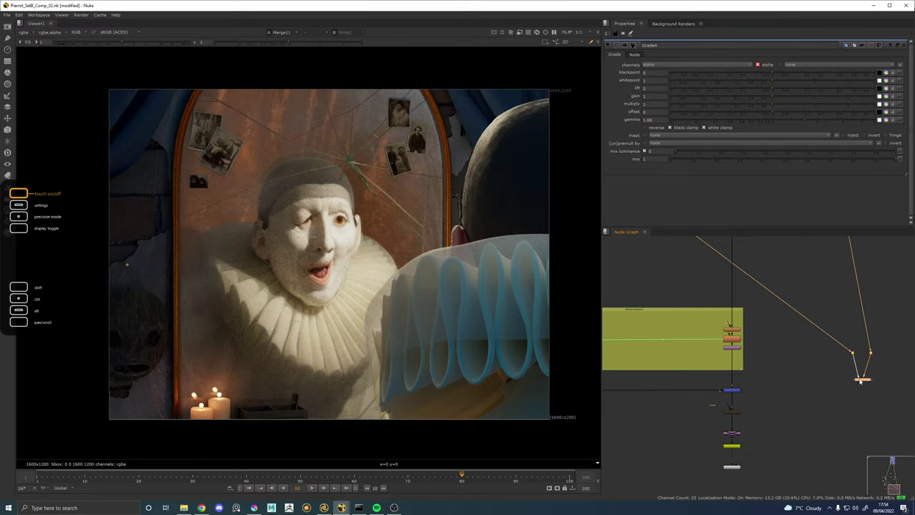
left_click_drag(862, 375, 814, 459)
left_click(856, 444)
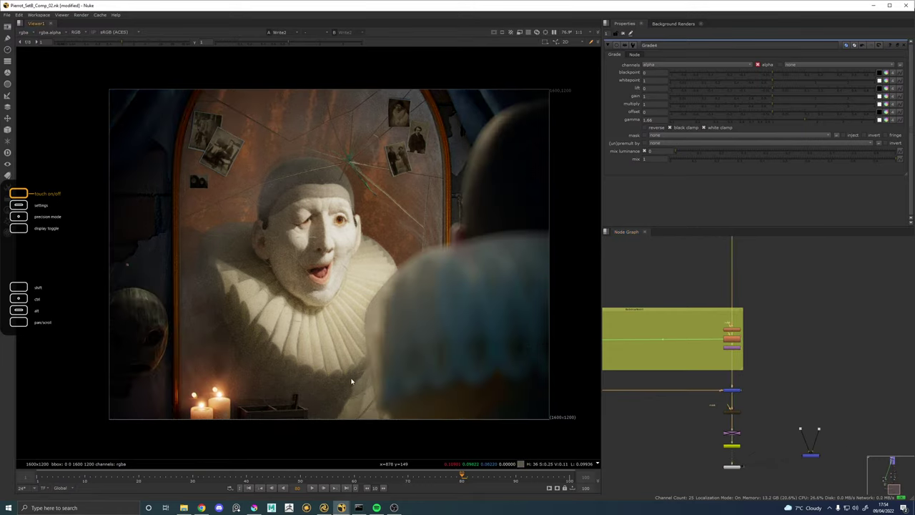
Compare the Merge11 version with the final Write2 output repeatedly, including a close-up of the Pierrot's face.
key("2")
key("1")
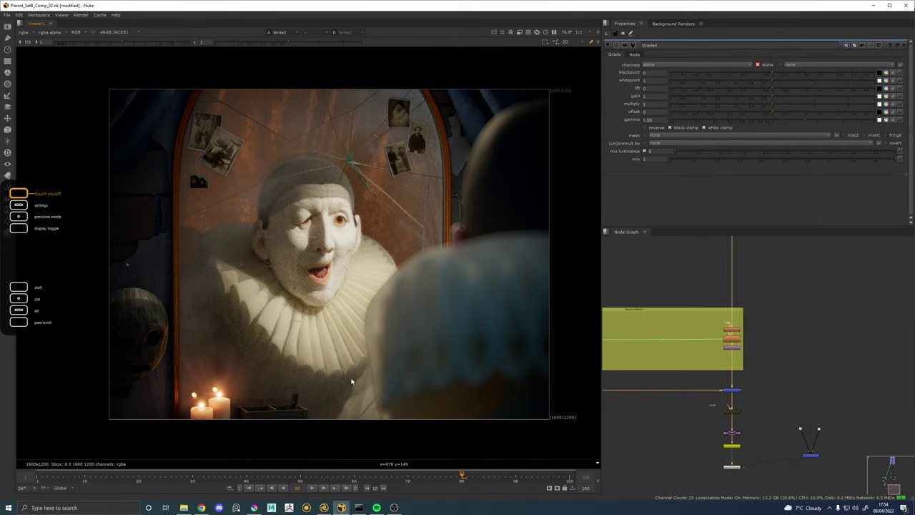
key("2")
key("2")
key("1")
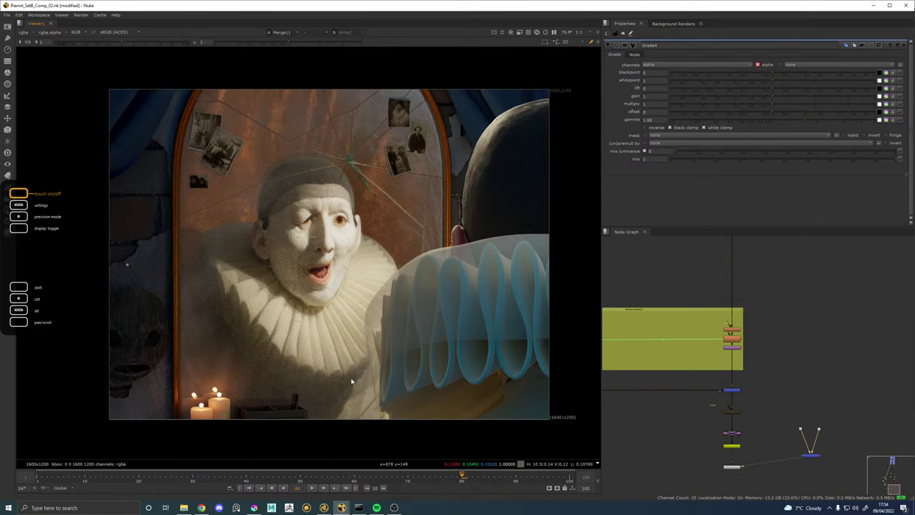
key("2")
key("1")
key("2")
key("2")
key("1")
key("2")
key("1")
key("2")
key("1")
key("1")
key("2")
key("1")
key("2")
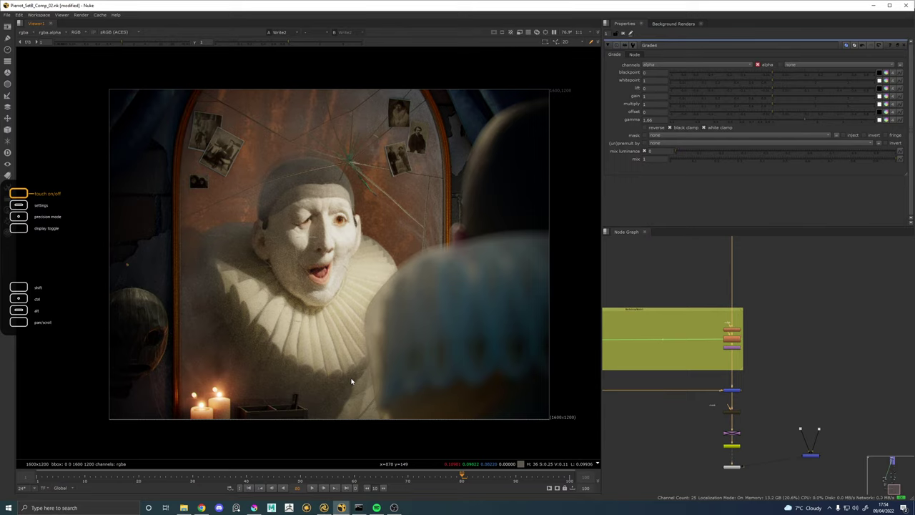
key("1")
key("2")
key("1")
key("2")
key("1")
key("2")
key("1")
key("2")
key("1")
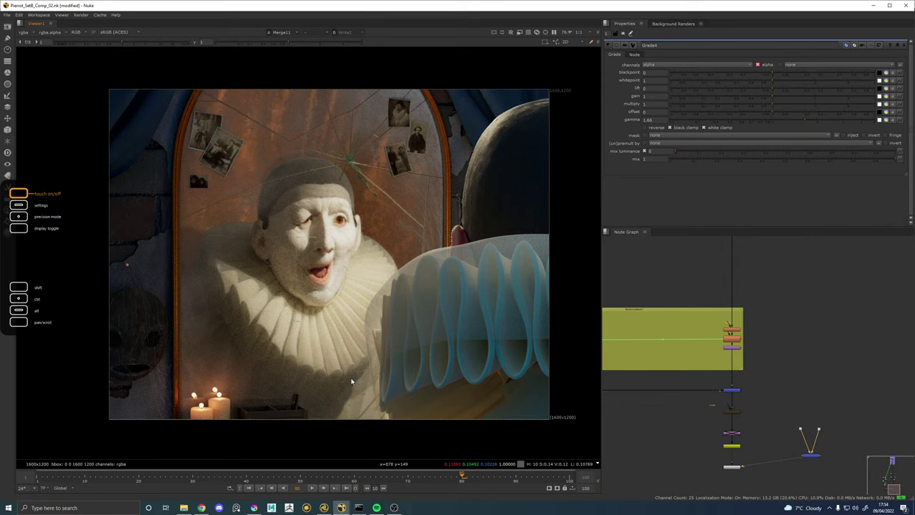
key("2")
key("1")
key("2")
key("1")
key("2")
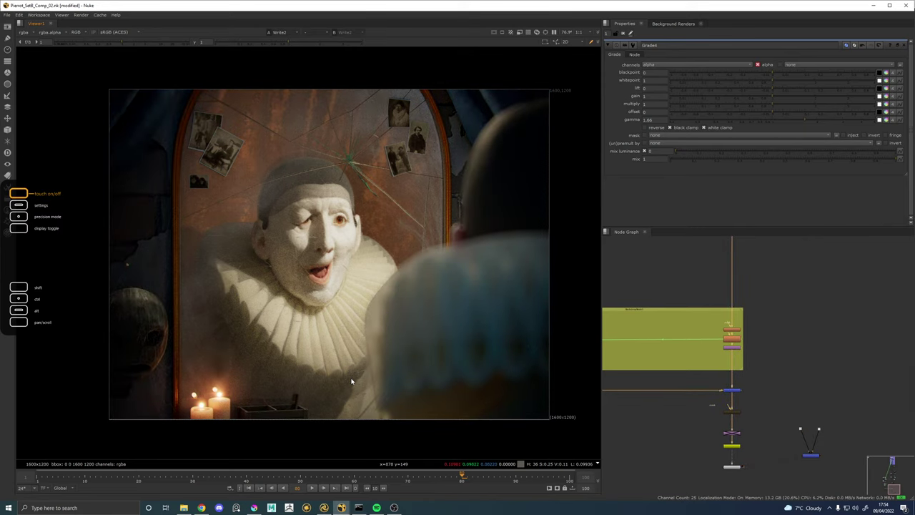
key("1")
key("2")
key("1")
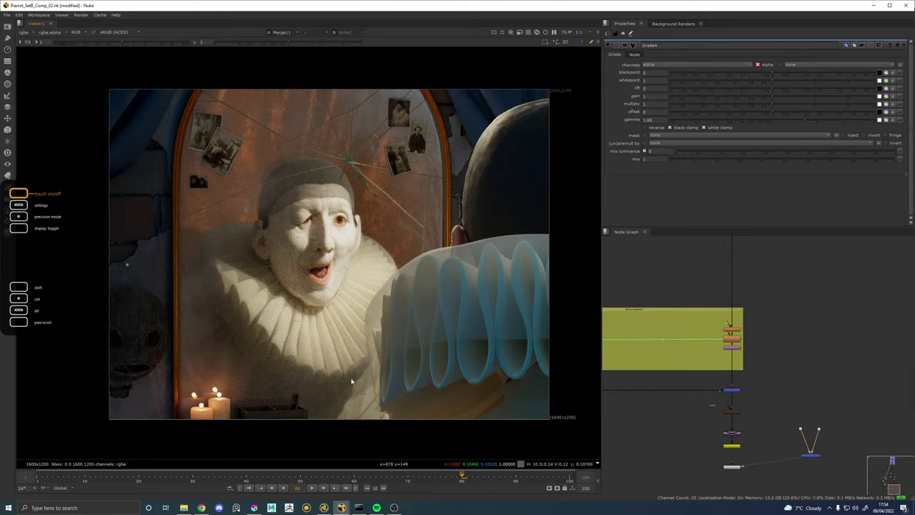
key("2")
key("1")
key("2")
key("1")
key("2")
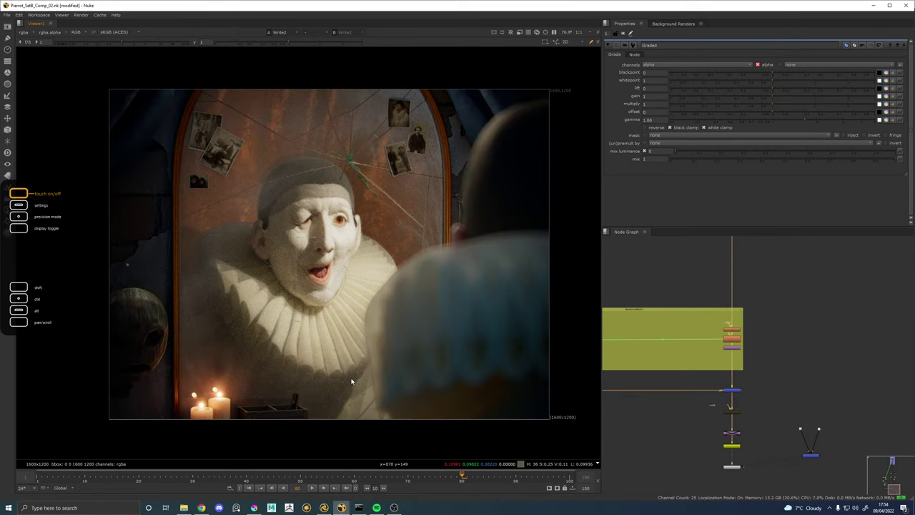
key("1")
key("2")
key("1")
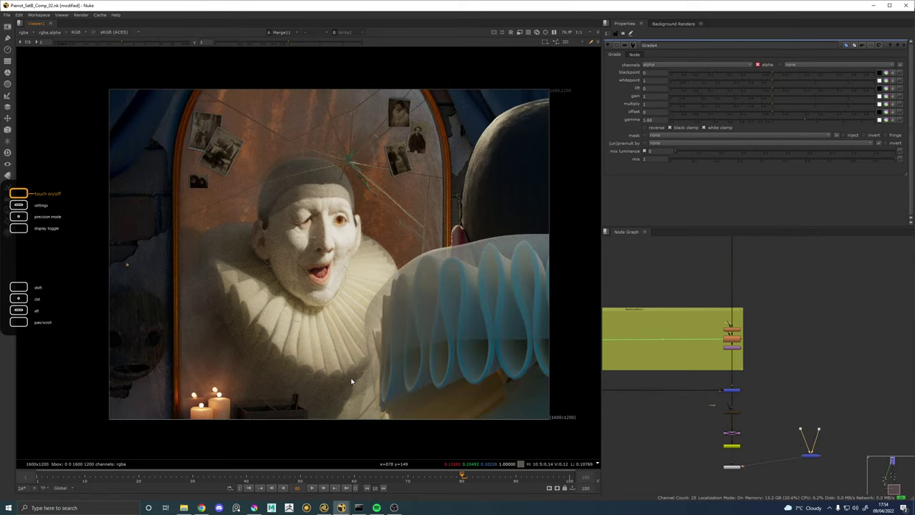
key("2")
key("1")
key("2")
key("1")
key("2")
key("1")
key("2")
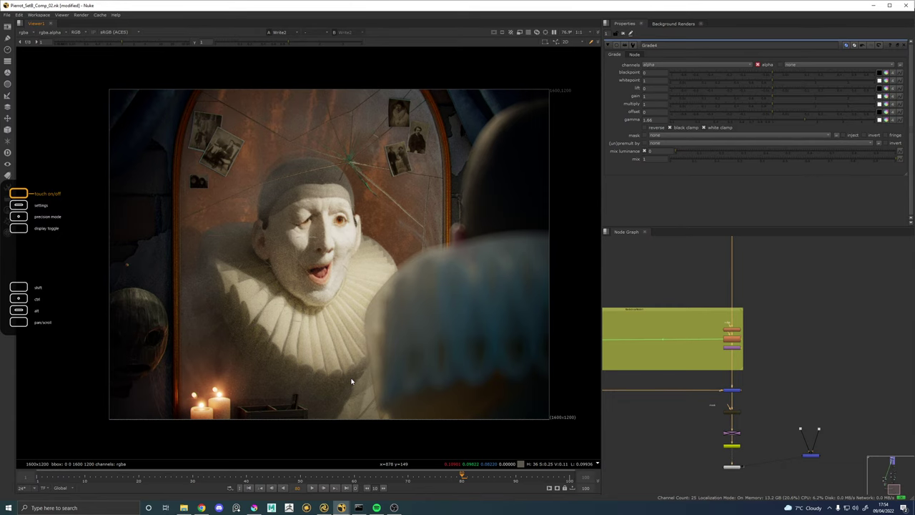
key("1")
key("2")
key("1")
key("2")
key("1")
key("2")
key("1")
key("2")
key("1")
key("2")
scroll(343, 229, "up", 5)
key("1")
key("2")
key("1")
key("2")
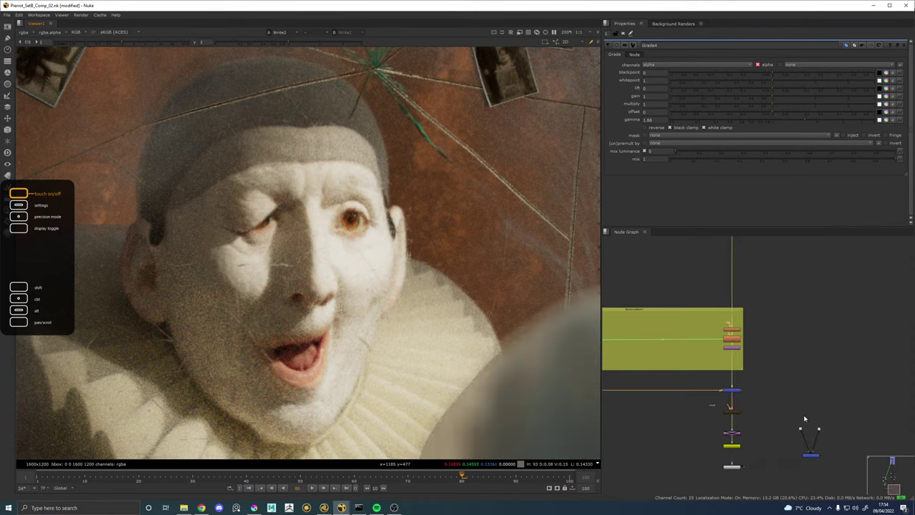
Set the ganged exposure of Exposure2 in the Iris group to 0.095 and compare the result with the Merge11 version.
scroll(800, 357, "down", 5)
left_click_drag(795, 239, 764, 393)
scroll(764, 393, "up", 10)
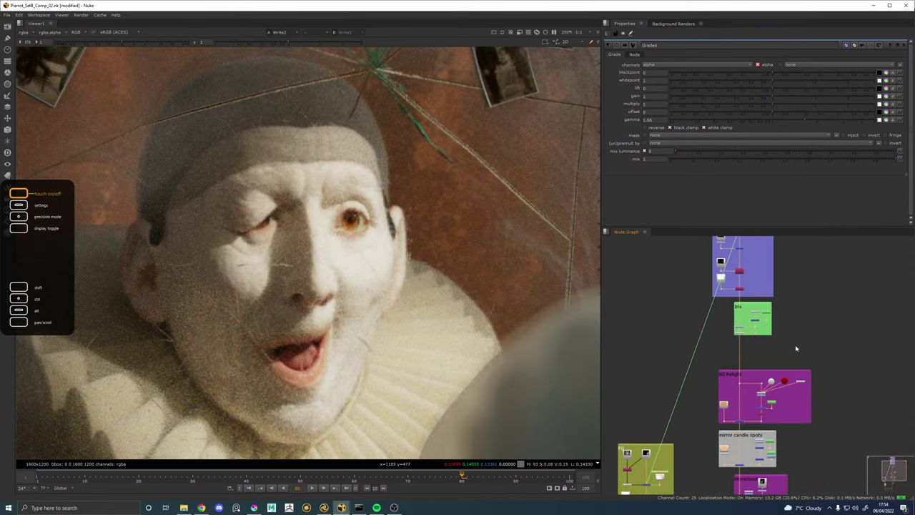
double_click(747, 350)
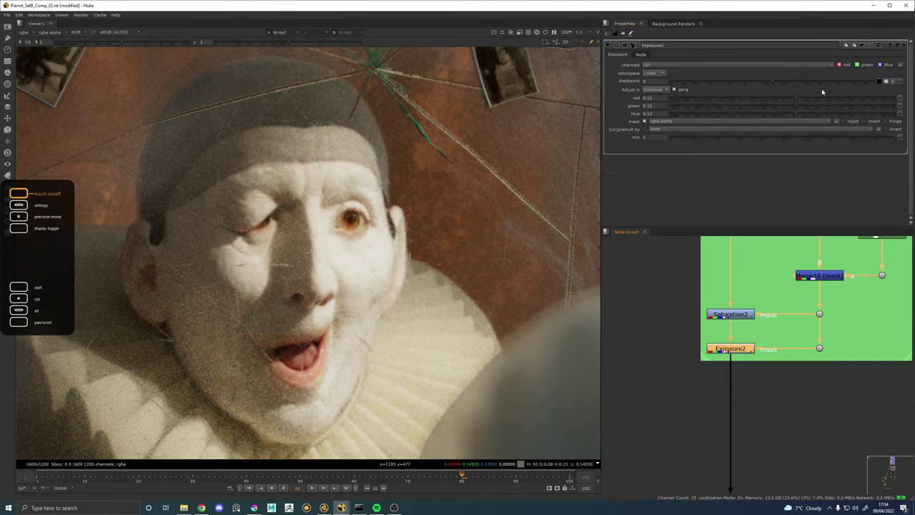
left_click_drag(799, 100, 793, 96)
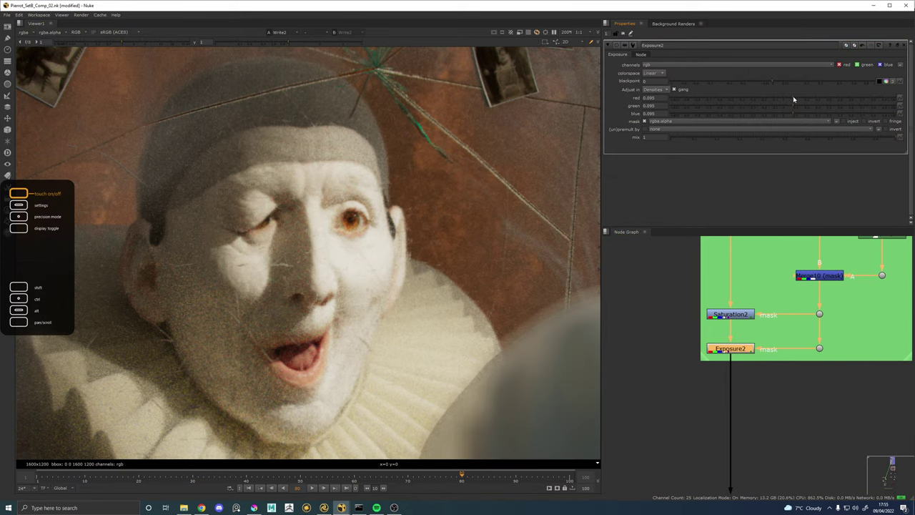
key("1")
key("2")
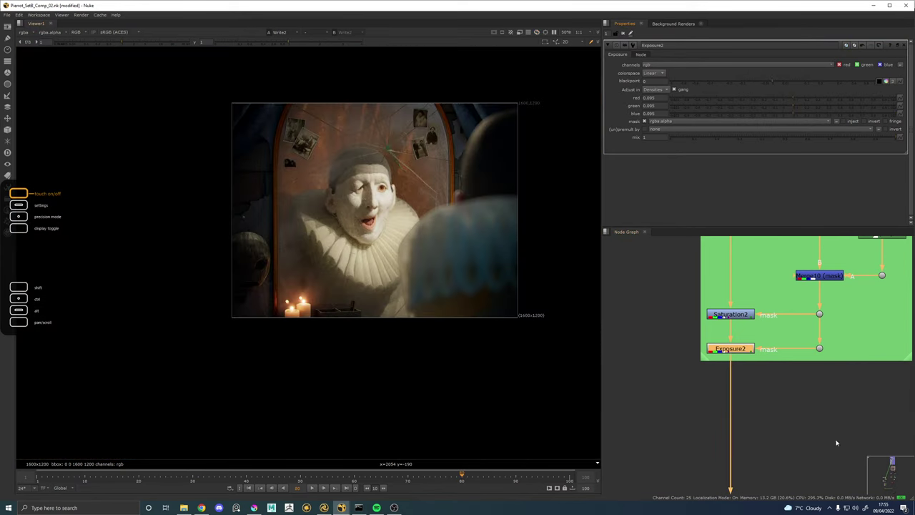
scroll(866, 407, "down", 5)
left_click_drag(867, 406, 818, 283)
scroll(834, 429, "down", 4)
left_click_drag(836, 431, 831, 406)
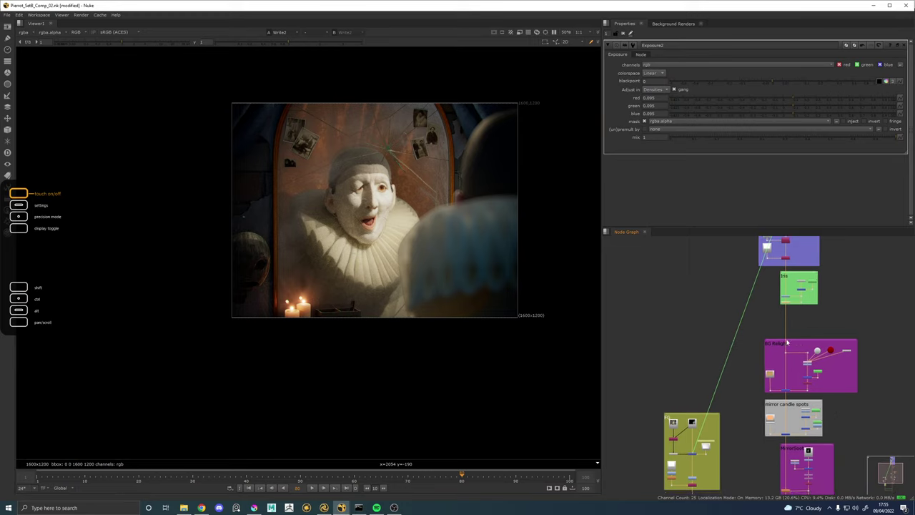
scroll(800, 342, "up", 2)
left_click_drag(800, 342, 800, 326)
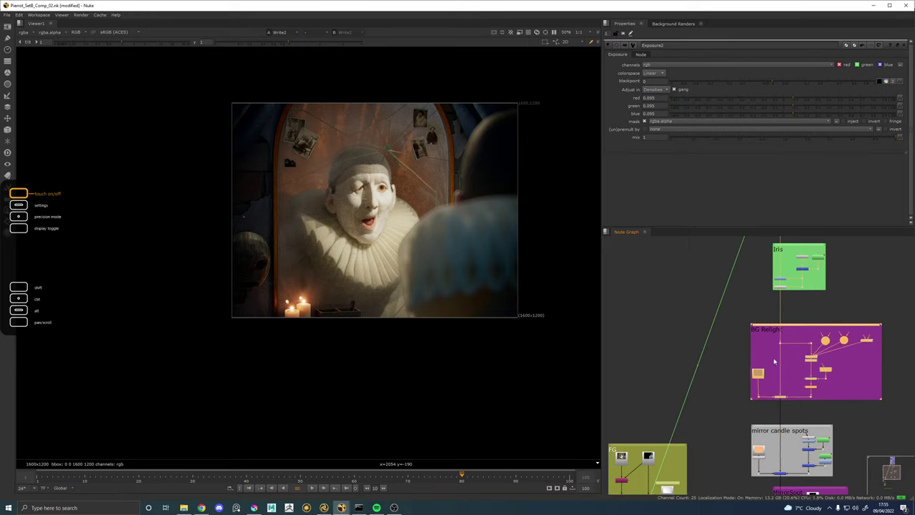
left_click(733, 357)
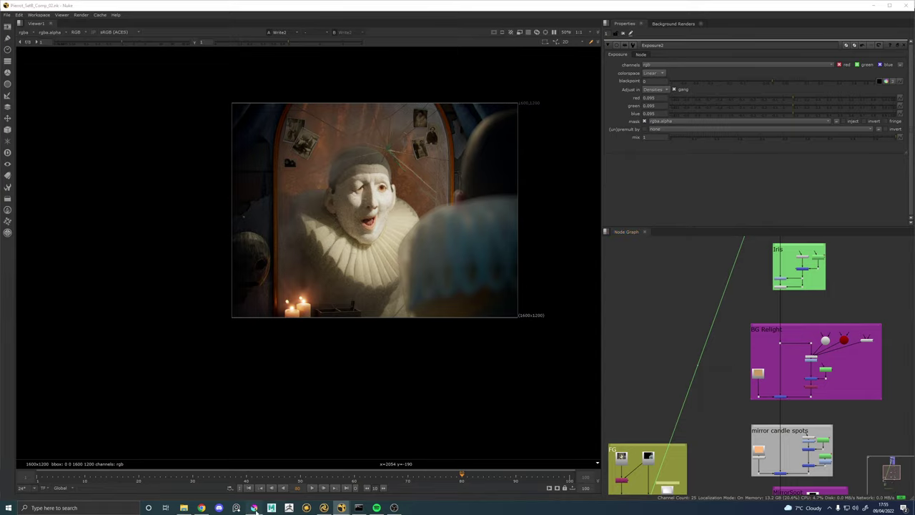
left_click(254, 507)
left_click(908, 4)
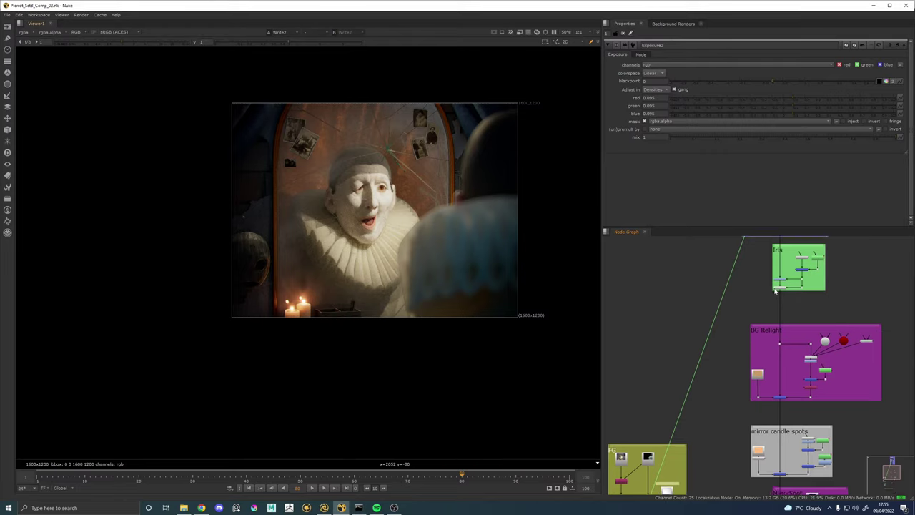
Recolour the BG build backdrop to a very dark grey using the colour picker's swatch palette.
left_click_drag(777, 289, 748, 415)
left_click_drag(759, 250, 750, 362)
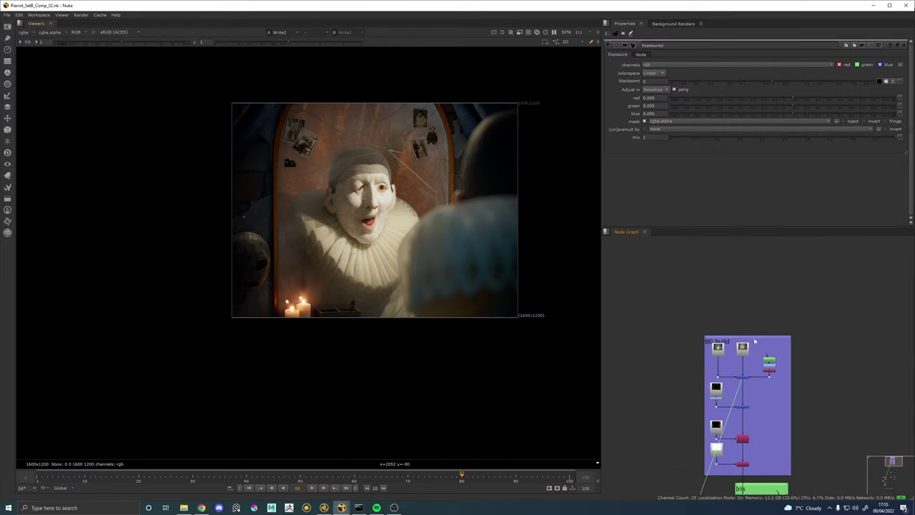
left_click(754, 340)
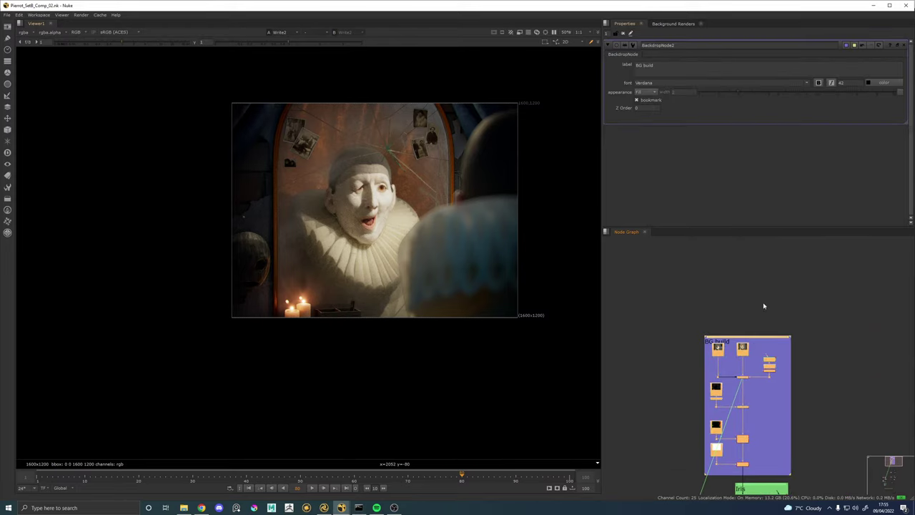
left_click(847, 45)
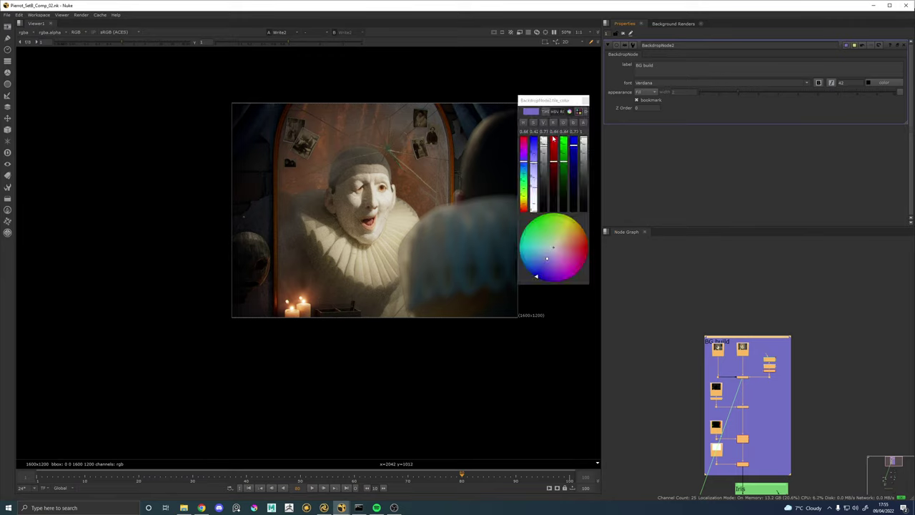
left_click(578, 110)
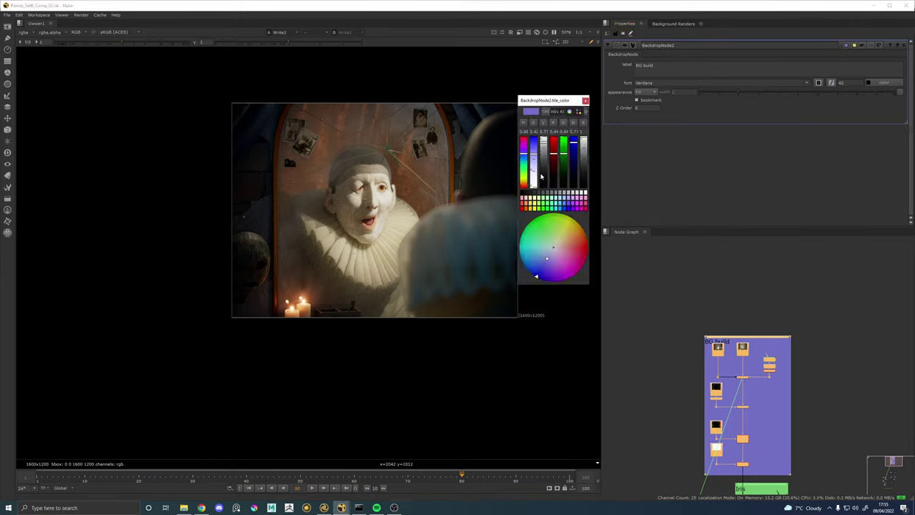
left_click(522, 204)
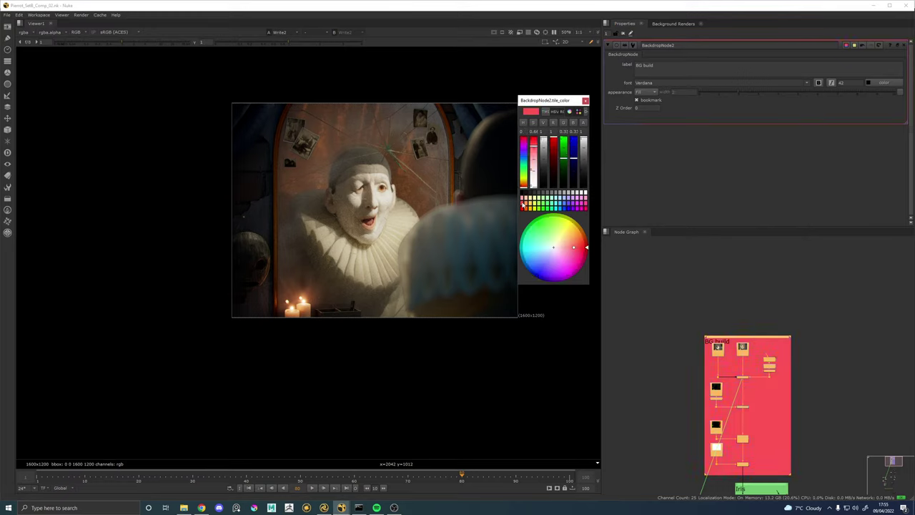
left_click(569, 205)
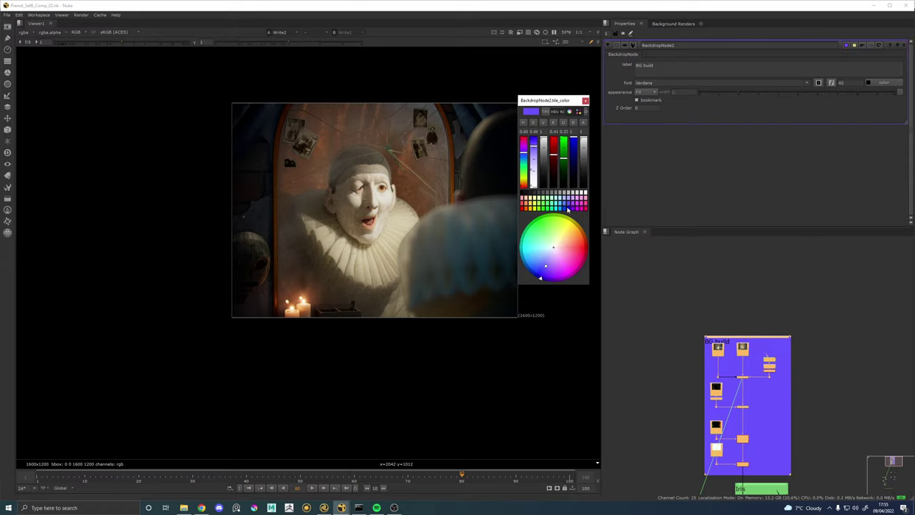
left_click(536, 195)
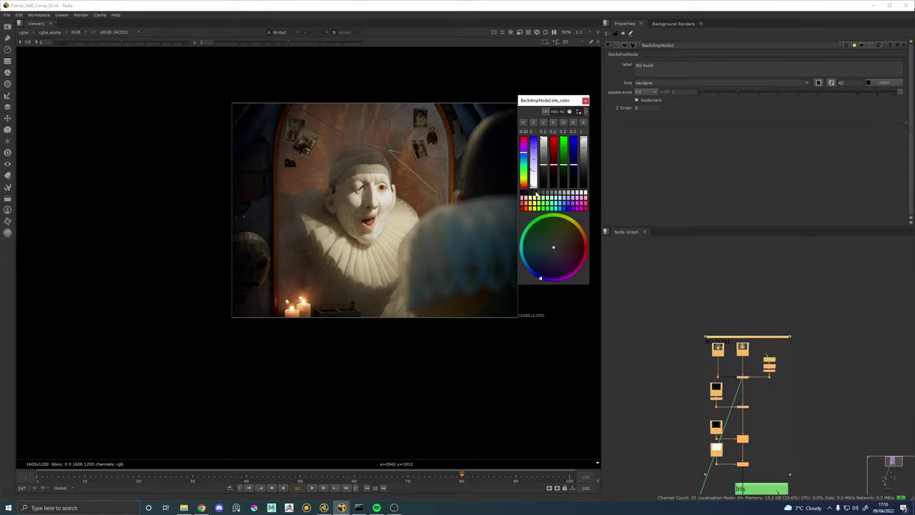
left_click(530, 194)
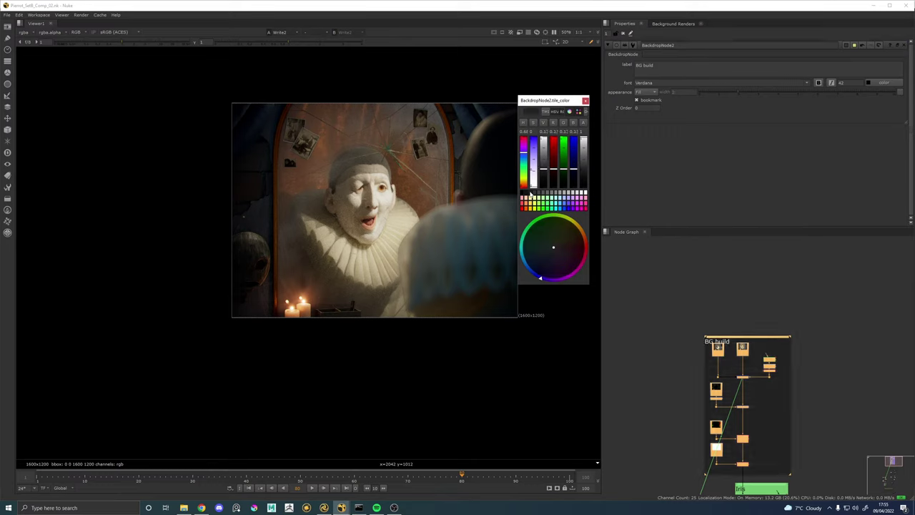
left_click(761, 291)
Recolour the FG backdrop to the same very dark grey as the BG build backdrop.
scroll(654, 418, "down", 3)
left_click_drag(651, 422, 702, 263)
scroll(682, 408, "up", 3)
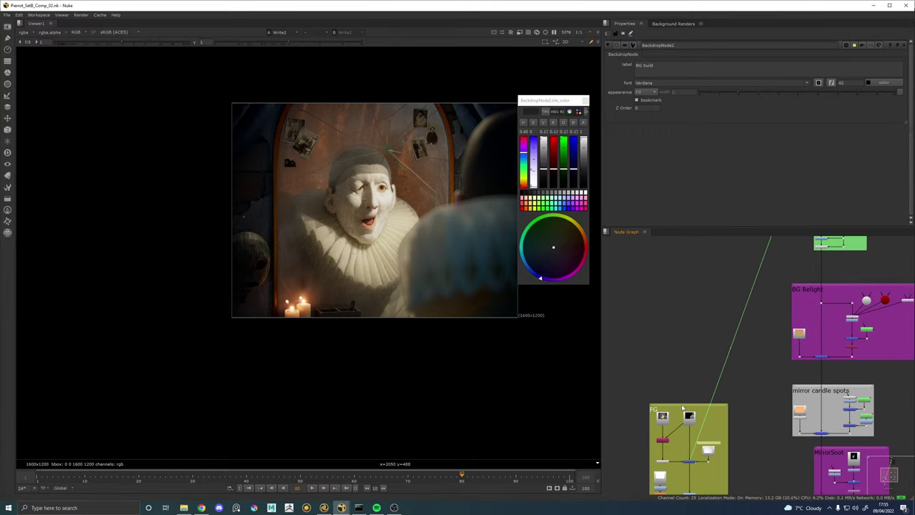
left_click(682, 407)
left_click(869, 82)
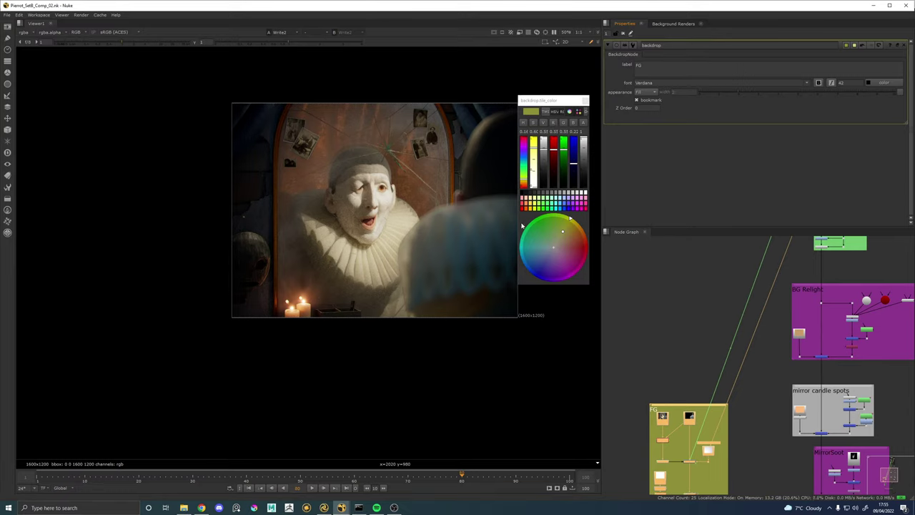
left_click(530, 194)
Recolour the Iris backdrop to a medium blue, trying paler blue and lavender swatches first.
left_click_drag(696, 264, 643, 356)
scroll(649, 345, "down", 2)
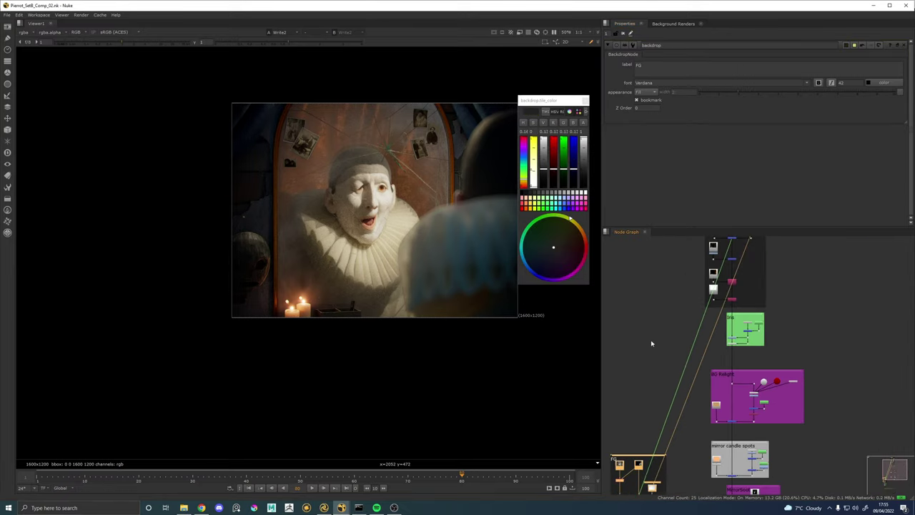
scroll(741, 318, "up", 3)
left_click_drag(740, 319, 741, 326)
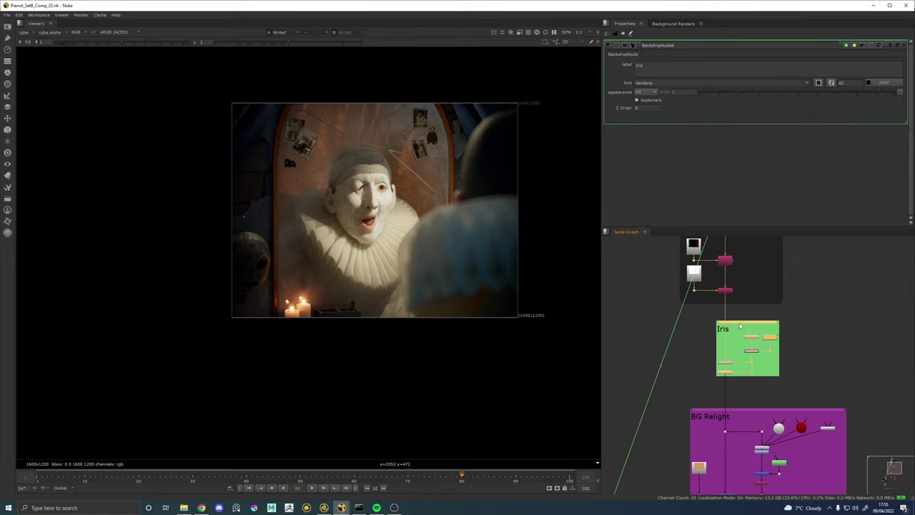
scroll(740, 326, "down", 4)
left_click_drag(750, 375, 741, 288)
scroll(741, 287, "up", 1)
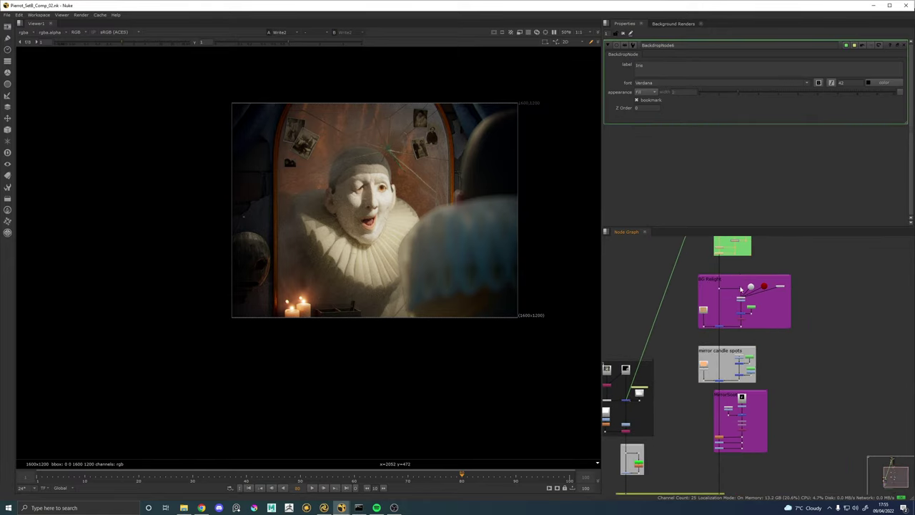
left_click(737, 277)
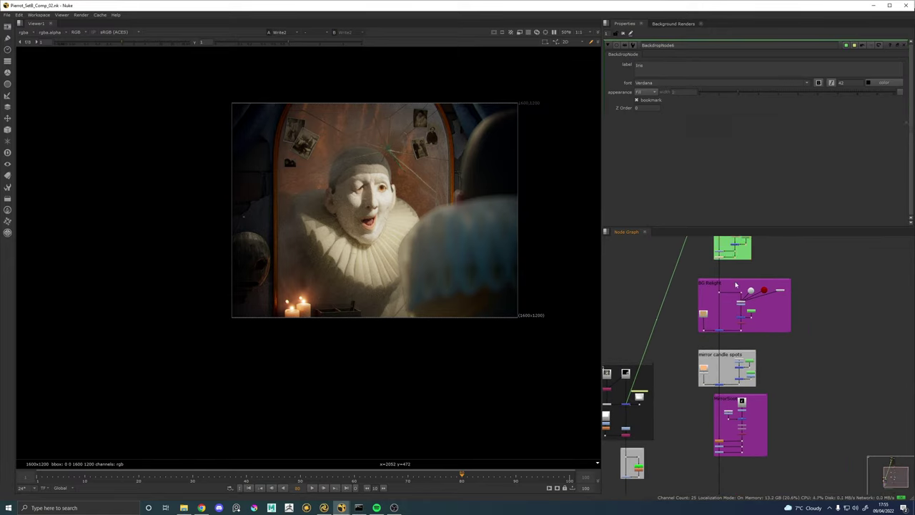
left_click_drag(737, 281, 761, 363)
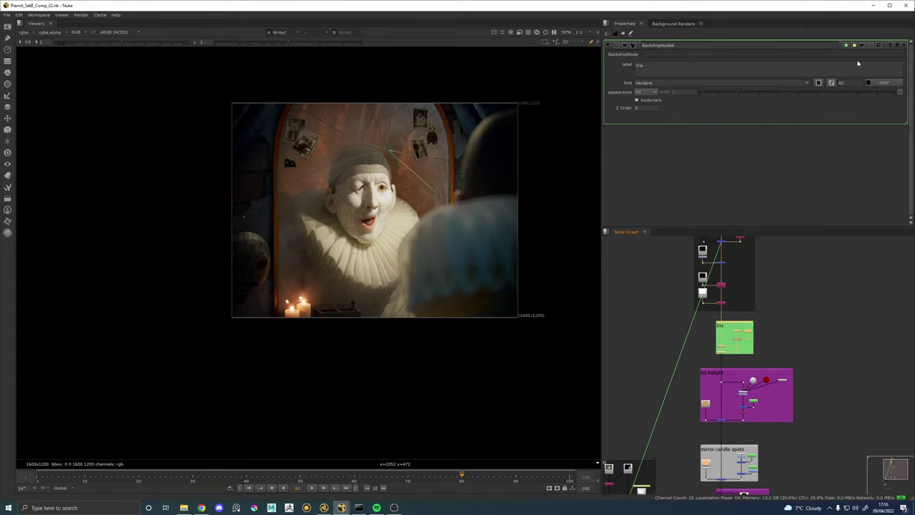
left_click(846, 45)
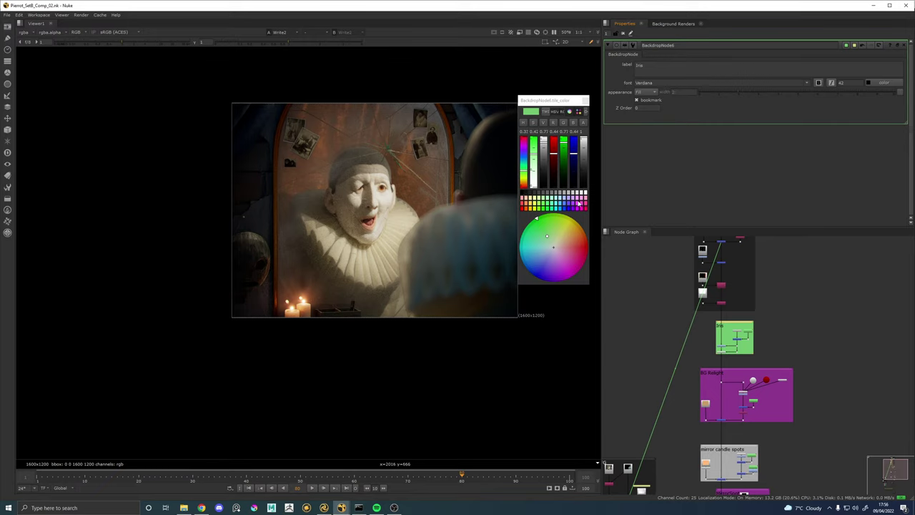
left_click(568, 205)
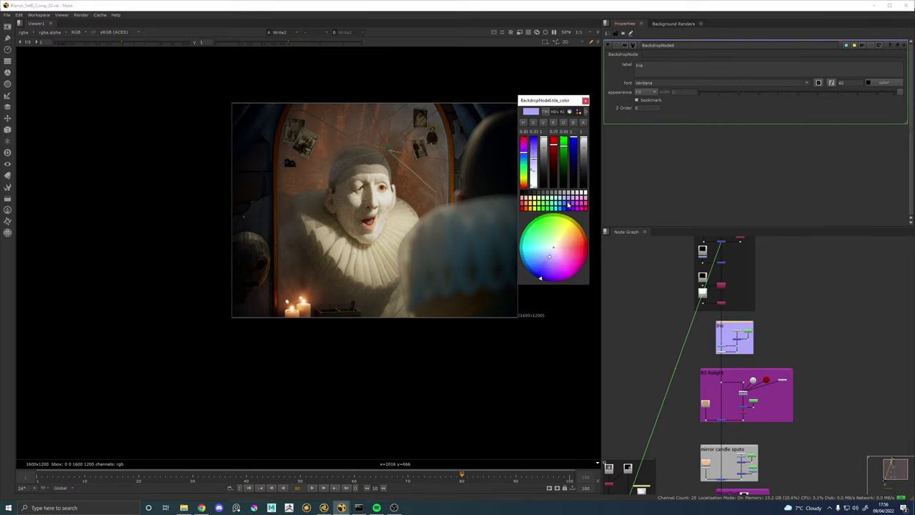
left_click(565, 201)
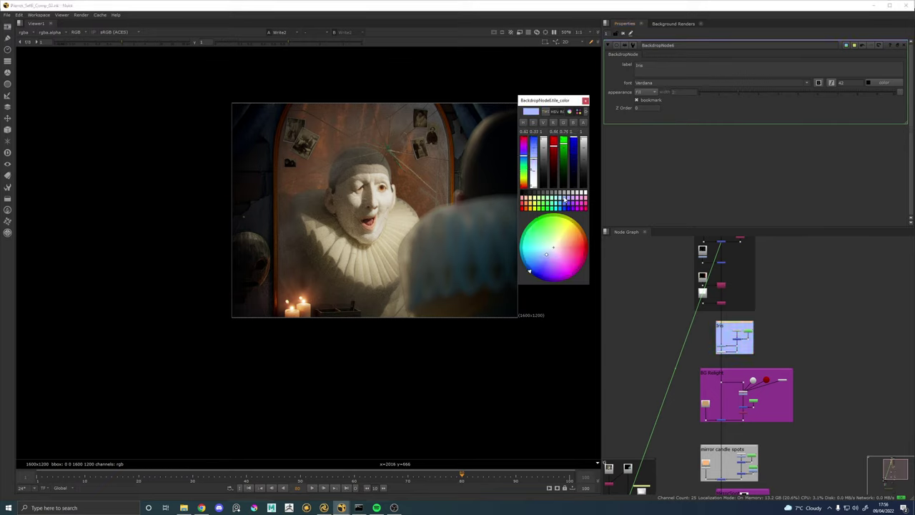
left_click(565, 205)
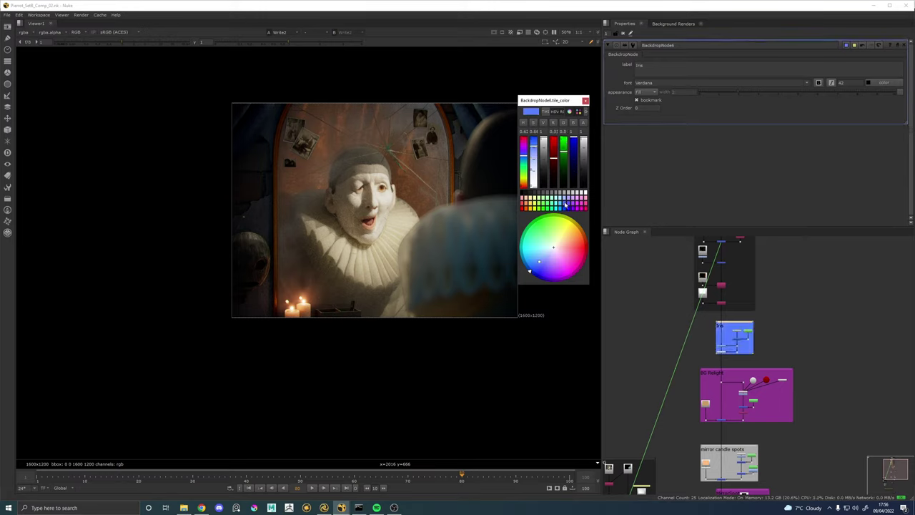
Recolour the BG Relight backdrop to the same medium blue as the Iris backdrop.
left_click(753, 373)
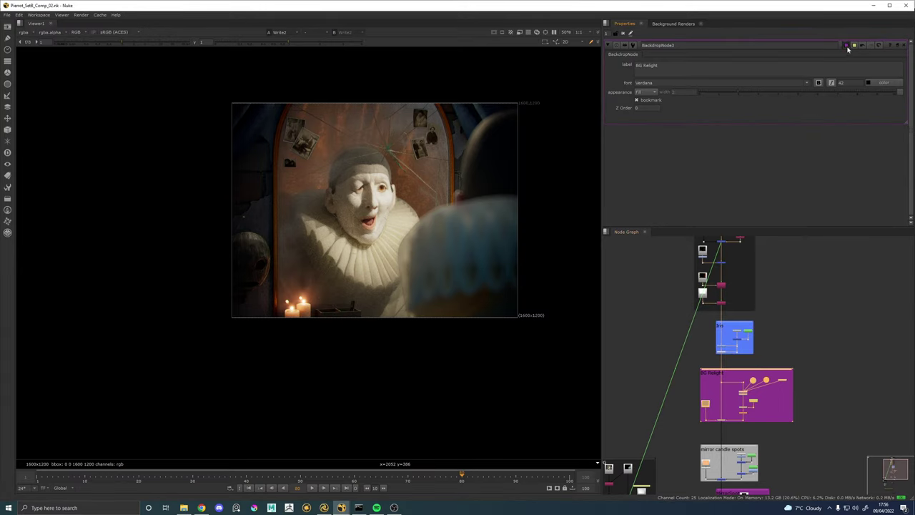
left_click(833, 83)
left_click(561, 205)
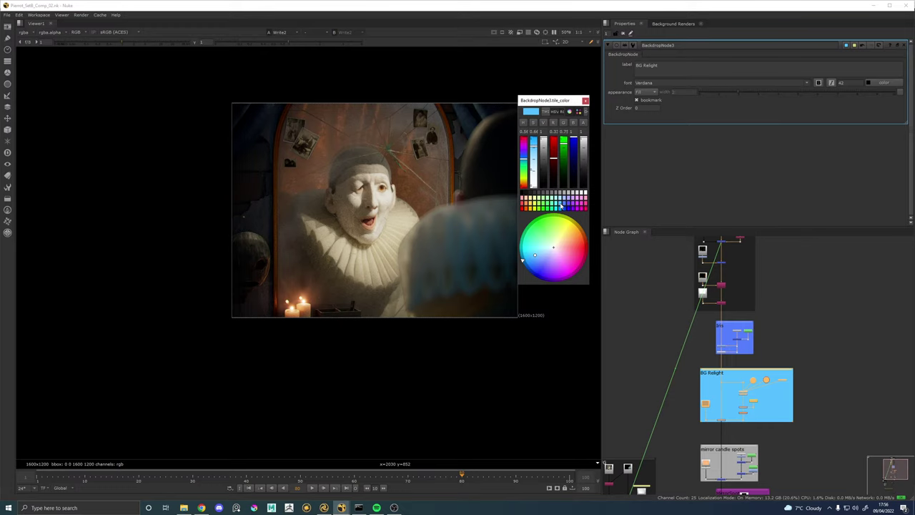
left_click(775, 434)
Recolour the mirror candle spots backdrop to red after trying magenta, blue and yellow swatches.
left_click_drag(774, 435, 796, 291)
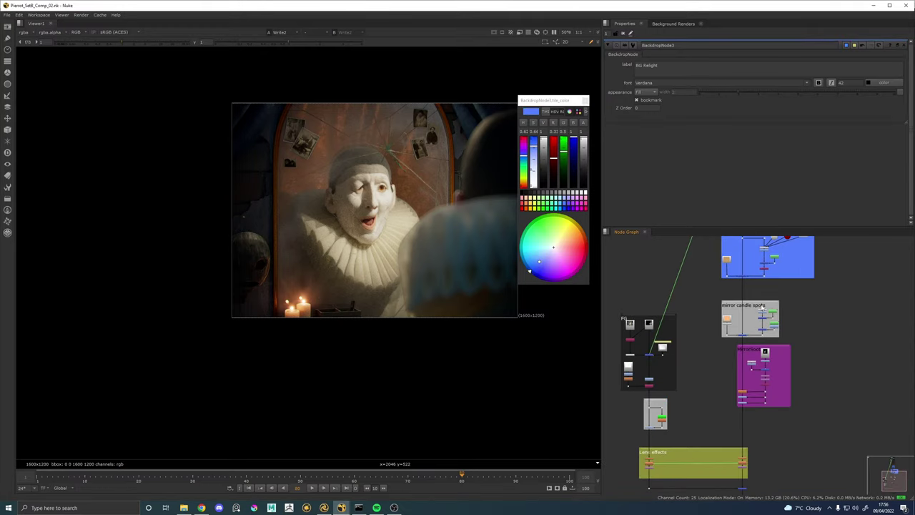
left_click(754, 304)
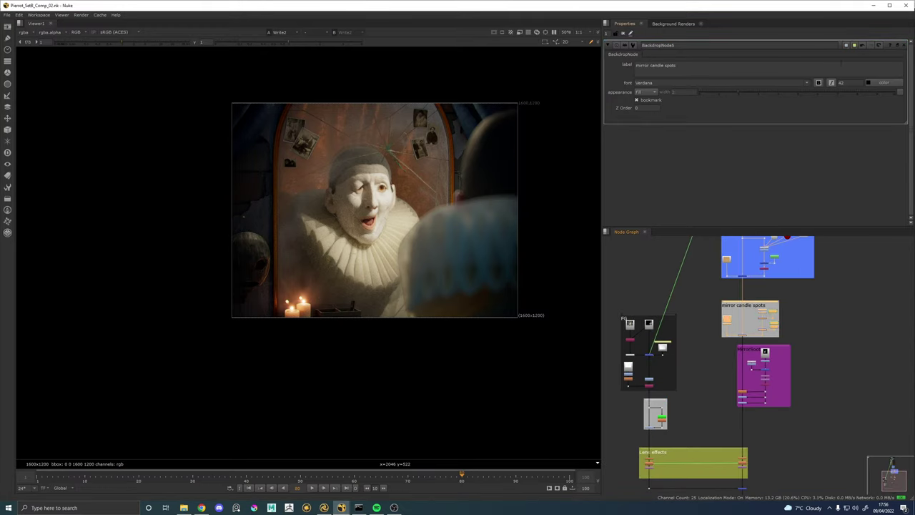
left_click(847, 45)
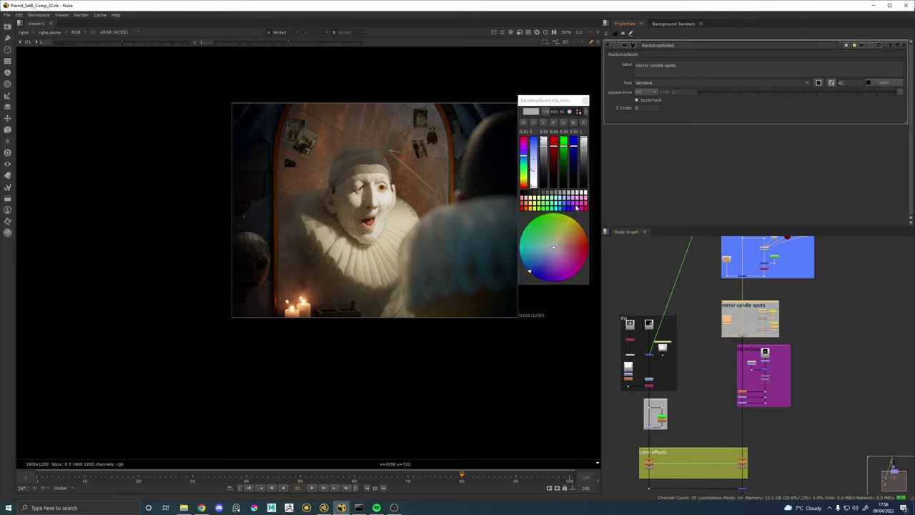
left_click(579, 205)
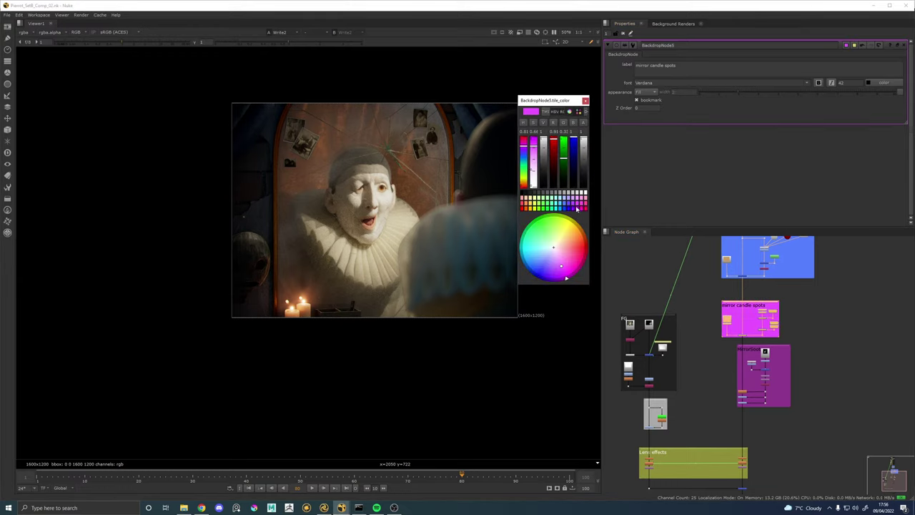
left_click(583, 205)
left_click(565, 205)
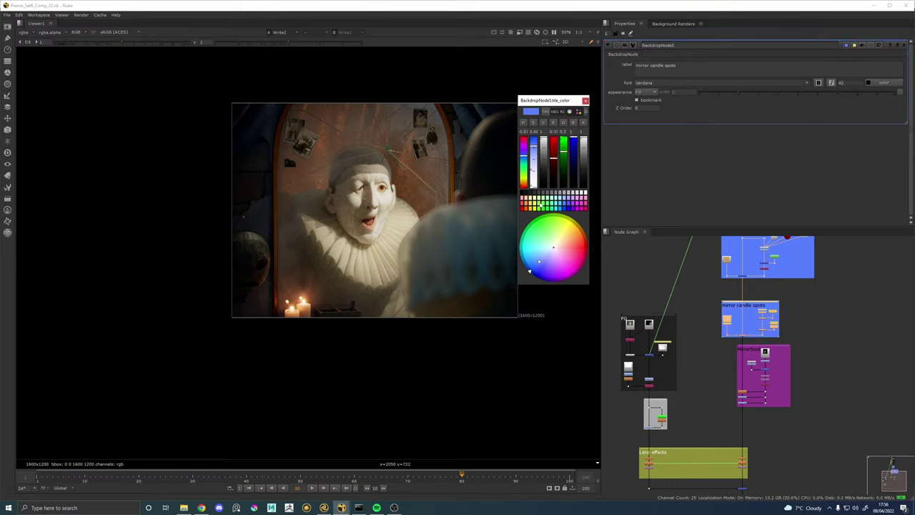
left_click(541, 205)
left_click(533, 207)
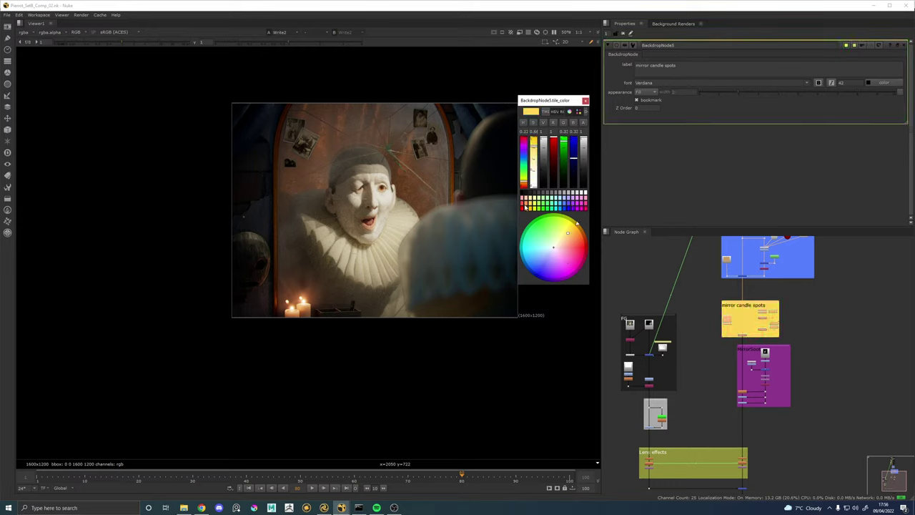
left_click(523, 206)
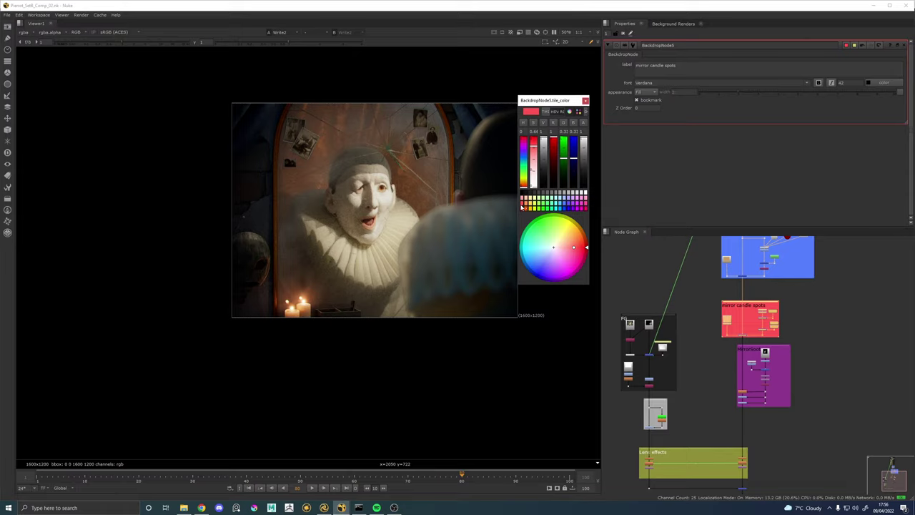
Recolour the purple backdrop below mirror candle spots to the same red.
double_click(751, 351)
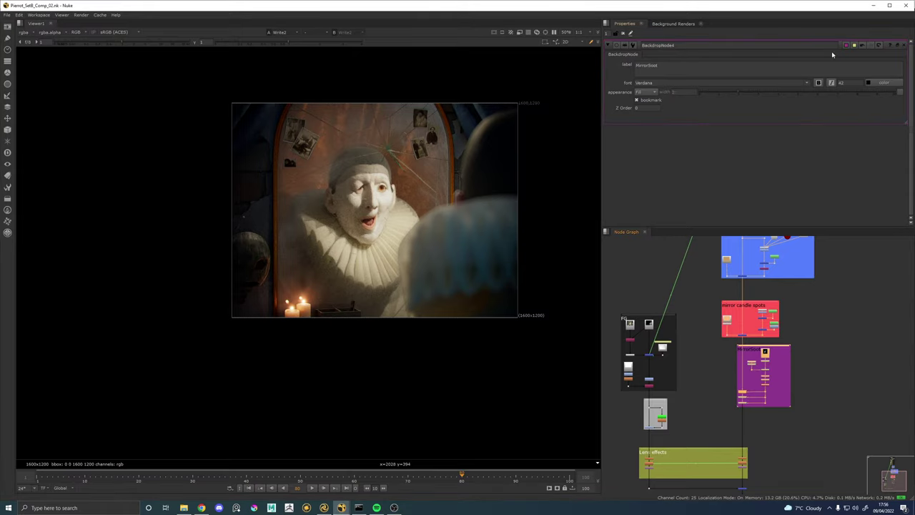
left_click(850, 45)
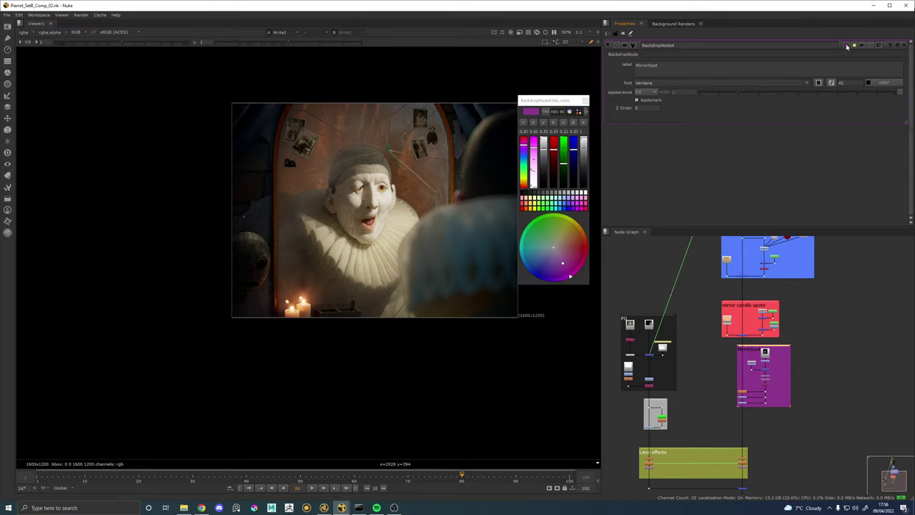
left_click(524, 207)
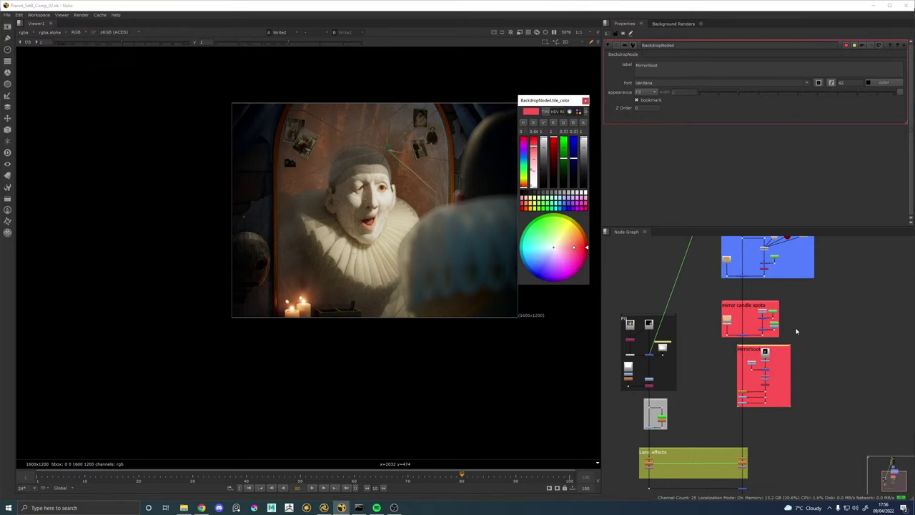
left_click(797, 331)
scroll(803, 322, "down", 5)
scroll(741, 393, "up", 8)
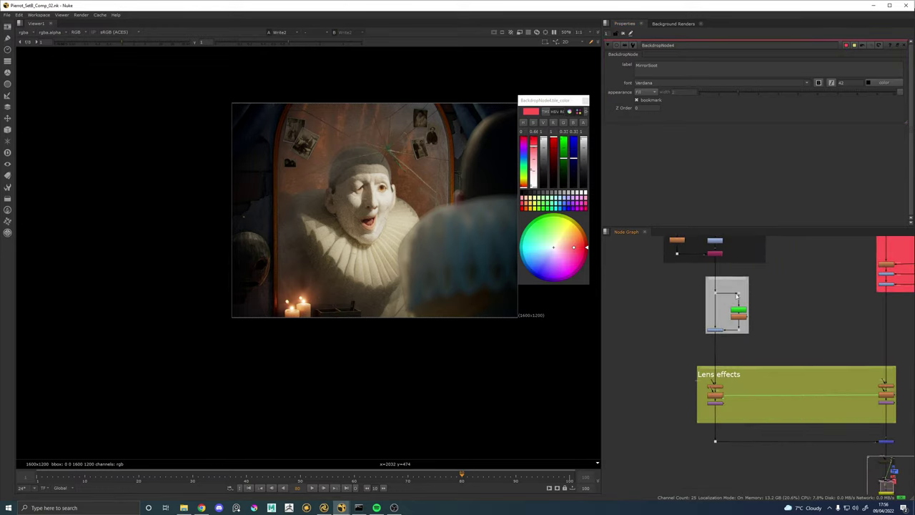
Recolour the unlabelled grey backdrop below the FG backdrop to the same medium blue as BG Relight, trying a light blue swatch first.
scroll(737, 295, "up", 2)
left_click(729, 282)
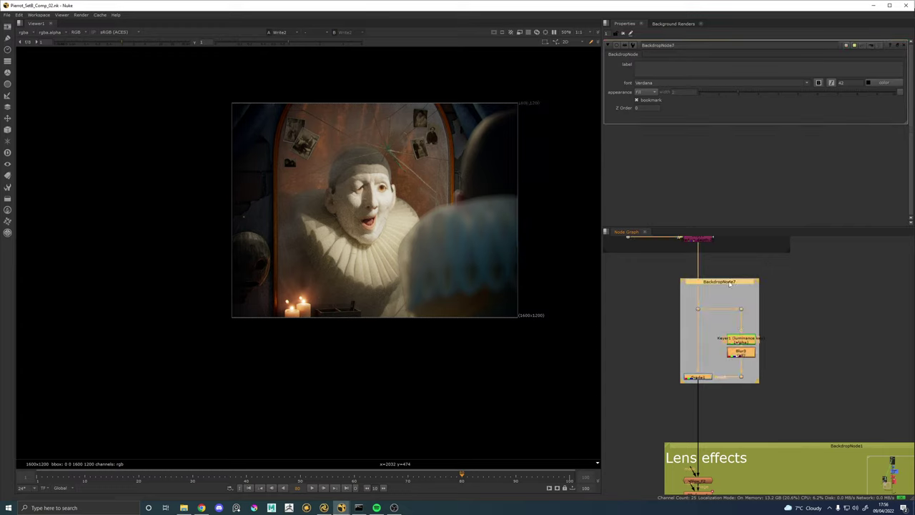
scroll(736, 283, "down", 5)
left_click_drag(783, 268, 748, 426)
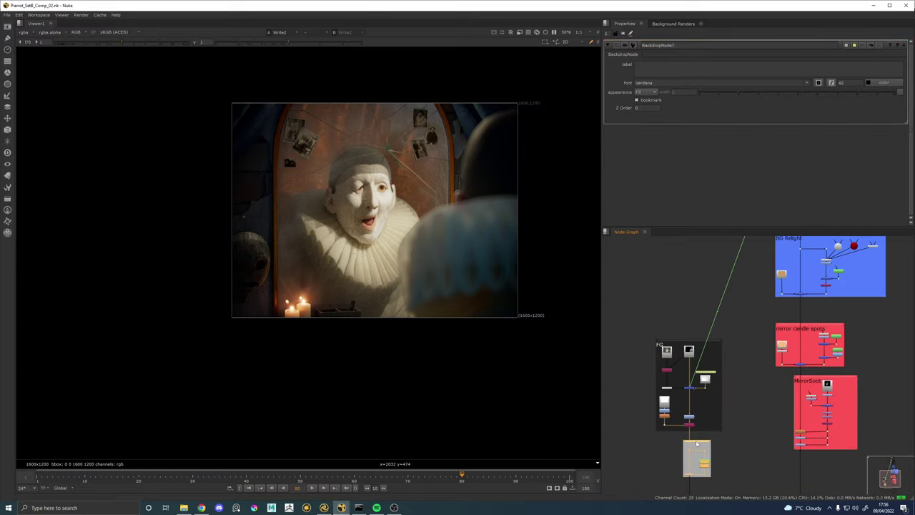
left_click(853, 45)
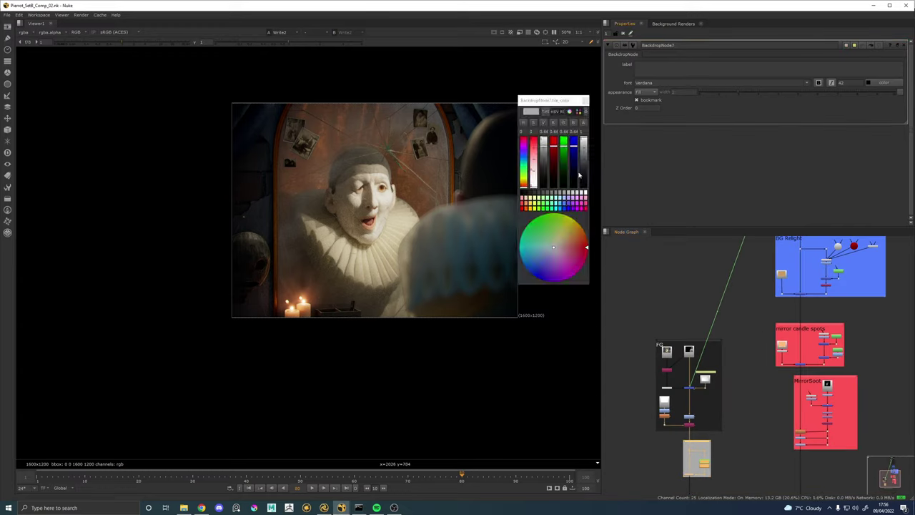
left_click(561, 205)
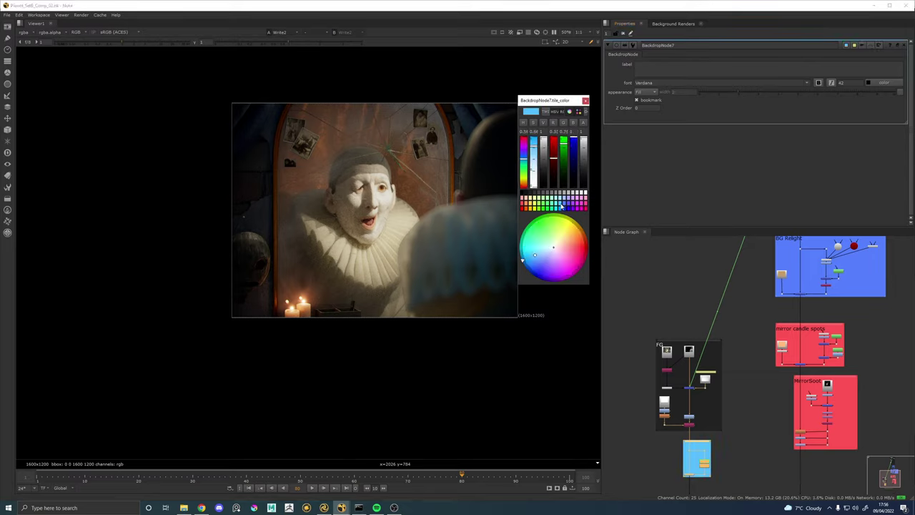
left_click(566, 205)
scroll(715, 328, "down", 3)
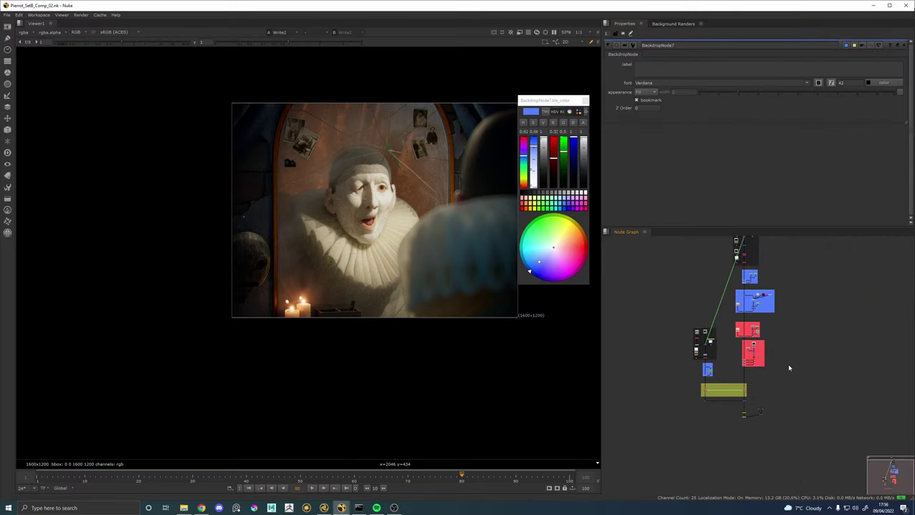
Recolour the Lens effects backdrop to light grey after trying green and pink swatches, and close the colour picker.
scroll(729, 358, "up", 5)
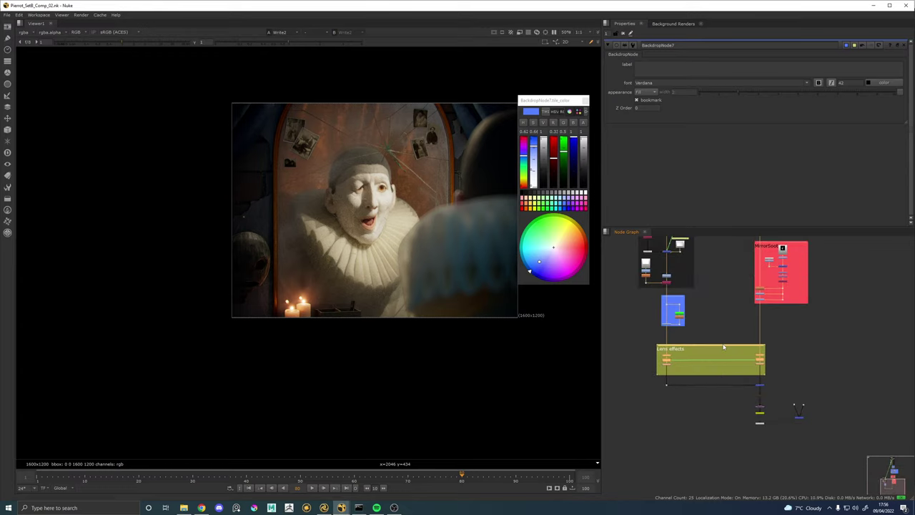
double_click(723, 347)
left_click(852, 46)
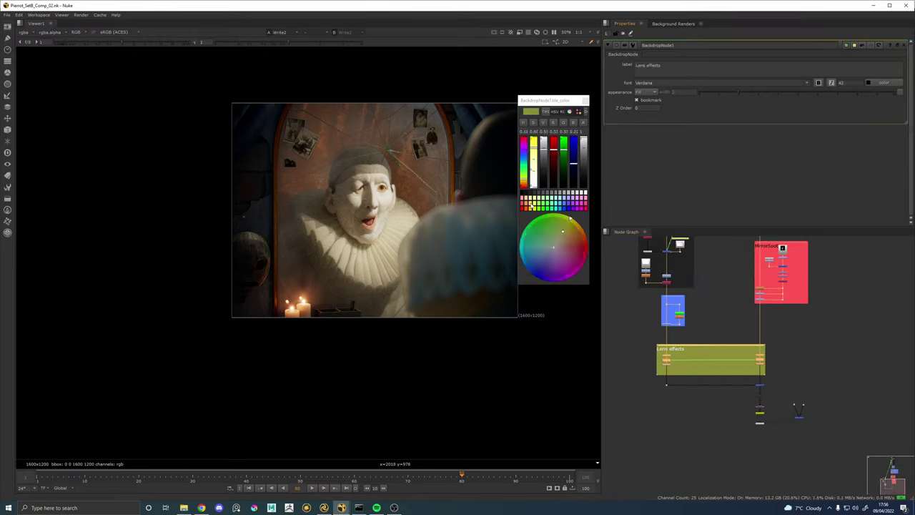
left_click(545, 204)
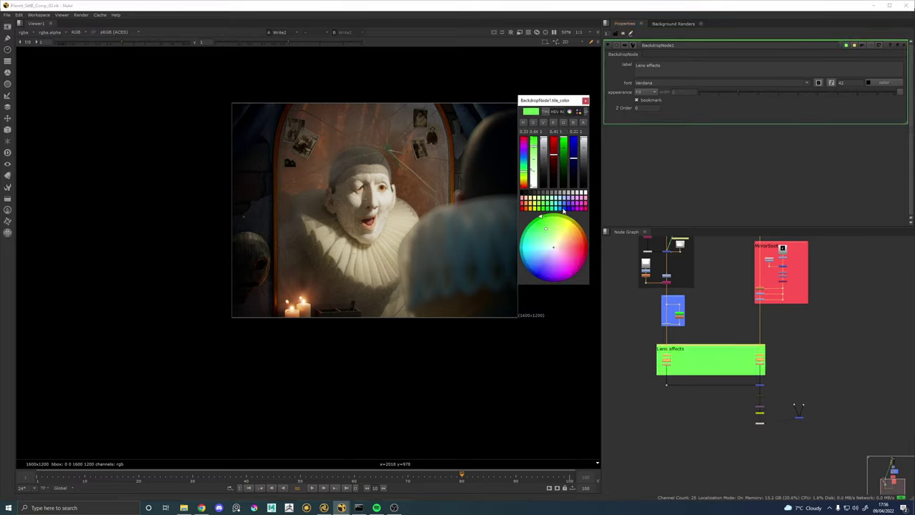
left_click(585, 204)
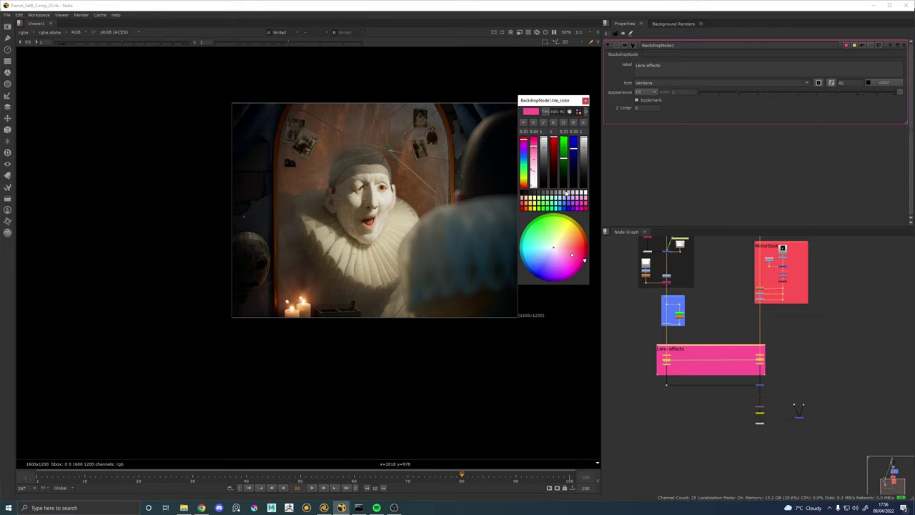
left_click(565, 193)
left_click(826, 365)
scroll(813, 329, "down", 5)
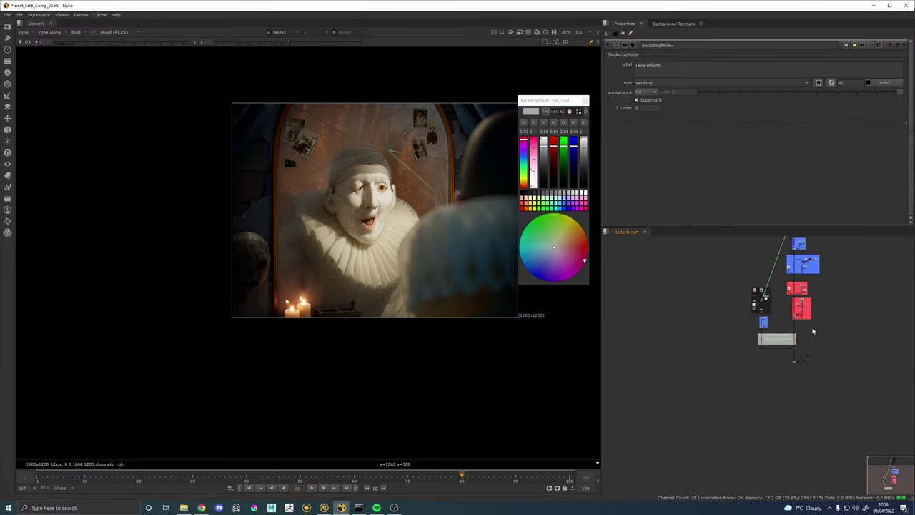
left_click_drag(823, 296, 790, 374)
scroll(799, 357, "up", 2)
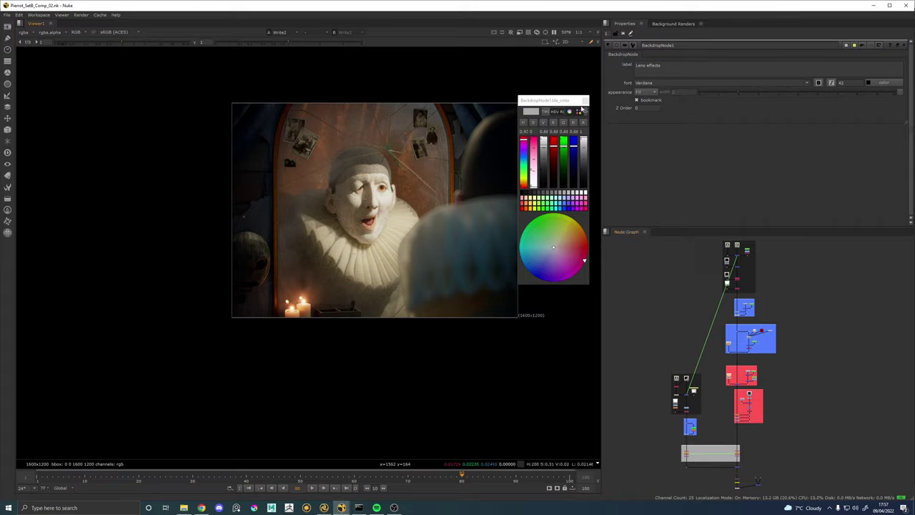
left_click(583, 100)
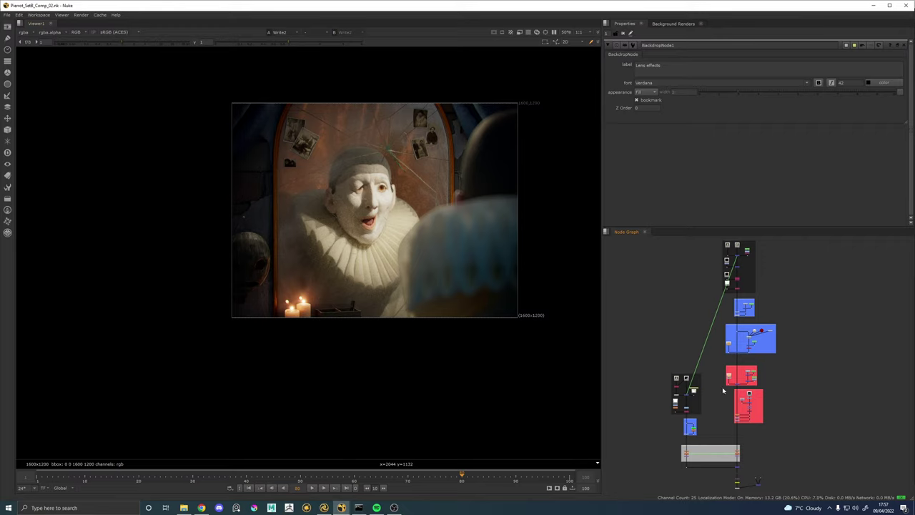
Review the mirror candle spots and BG Relight backdrops, and examine the hanging mask's lit edge and the foreground collar in the comp.
scroll(751, 363, "up", 5)
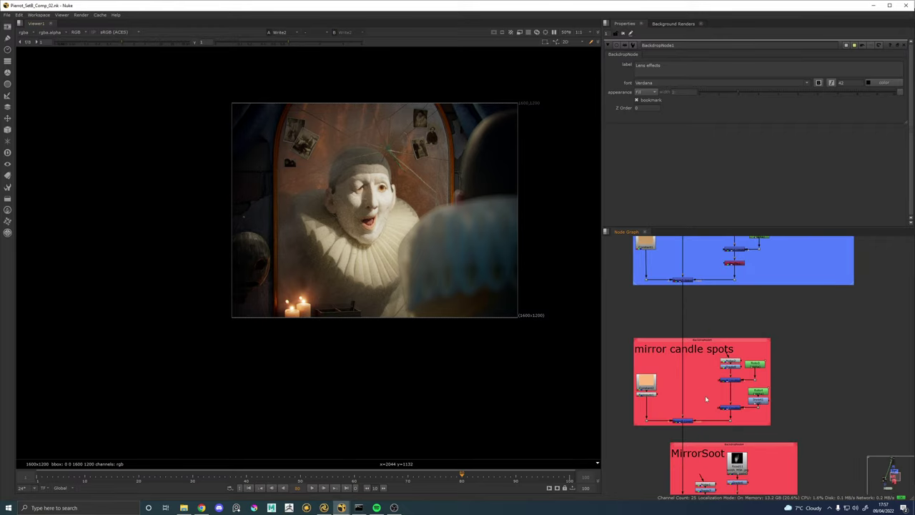
left_click_drag(702, 350, 764, 409)
left_click_drag(732, 362, 721, 363)
left_click(781, 372)
scroll(781, 372, "down", 3)
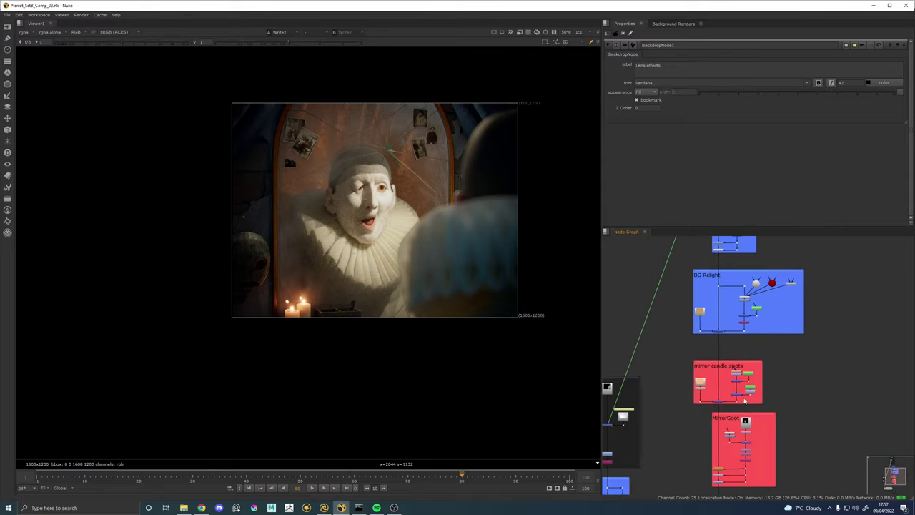
scroll(709, 307, "up", 3)
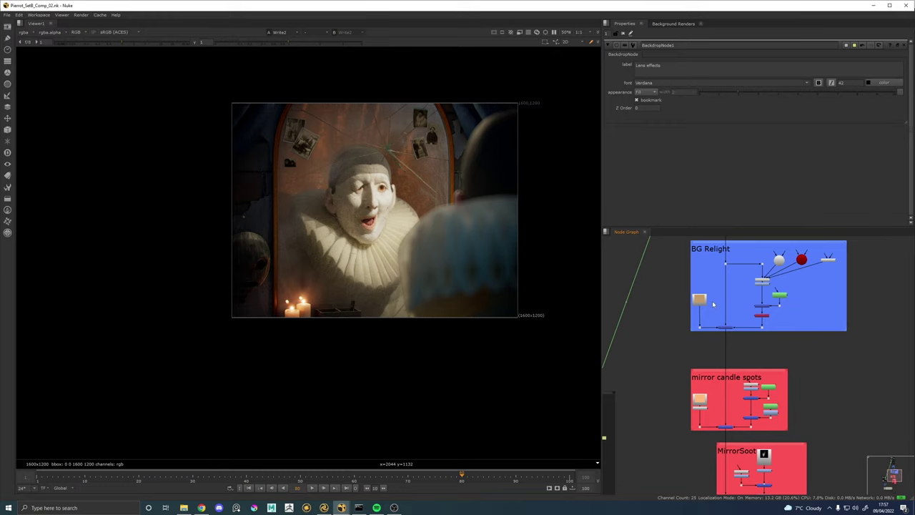
scroll(265, 262, "up", 5)
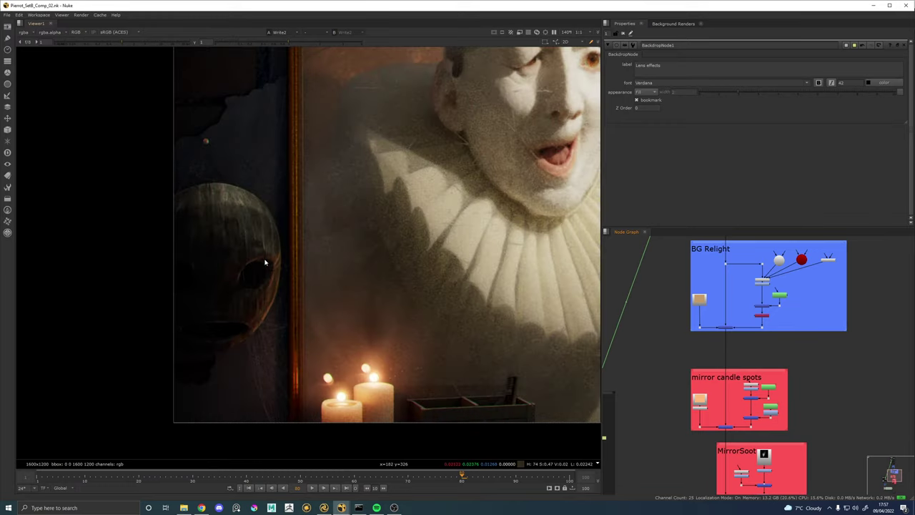
scroll(275, 307, "up", 4)
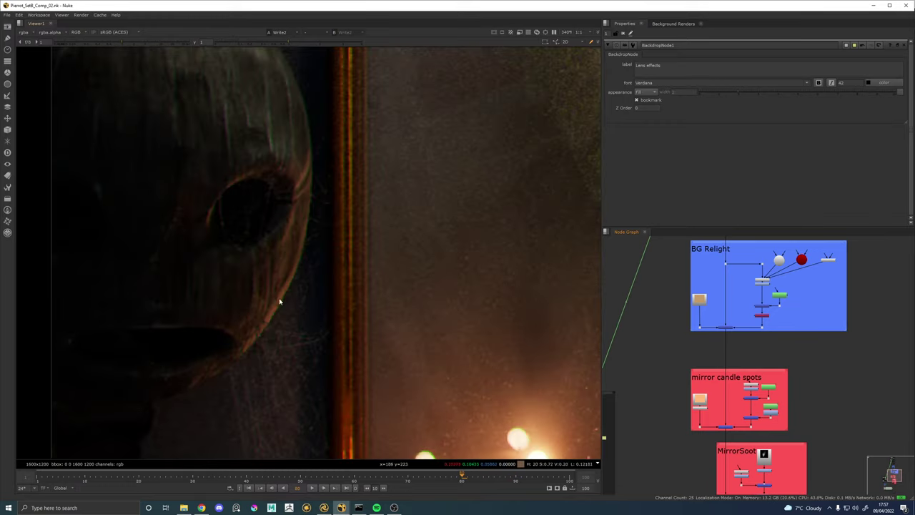
scroll(284, 293, "up", 5)
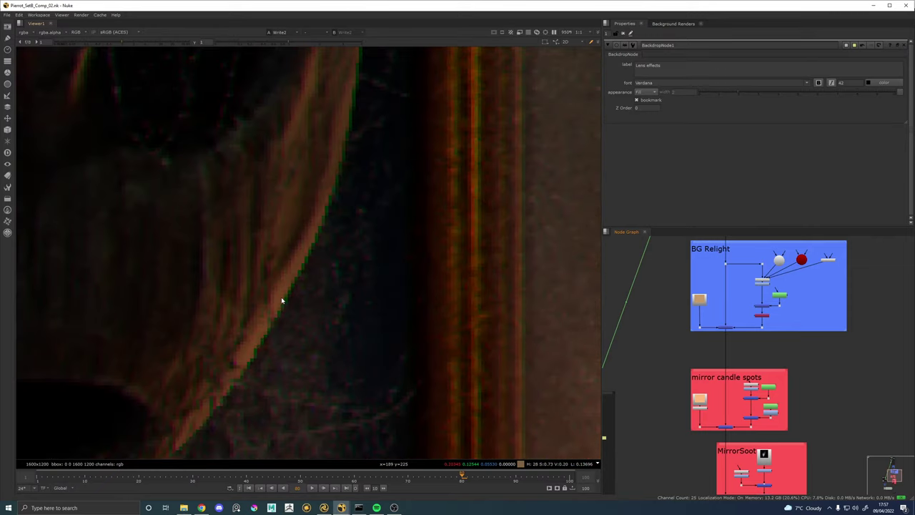
scroll(285, 292, "down", 14)
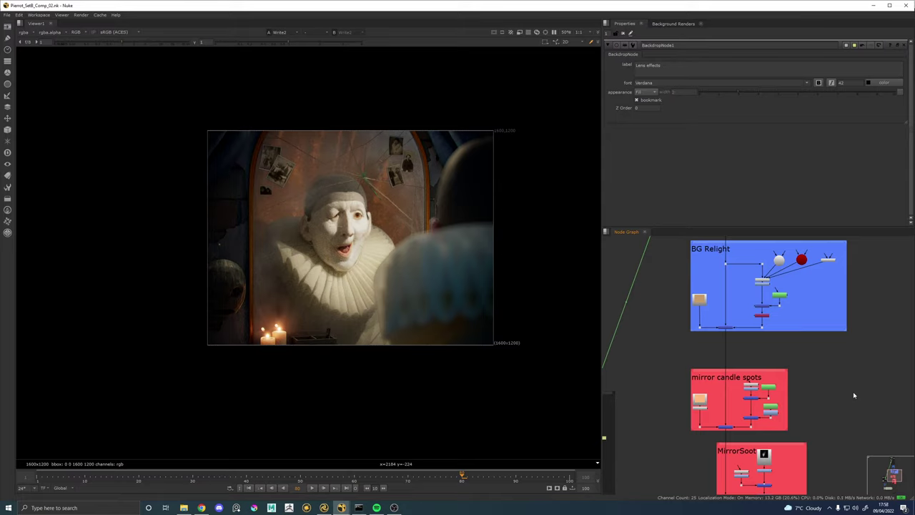
scroll(404, 273, "up", 5)
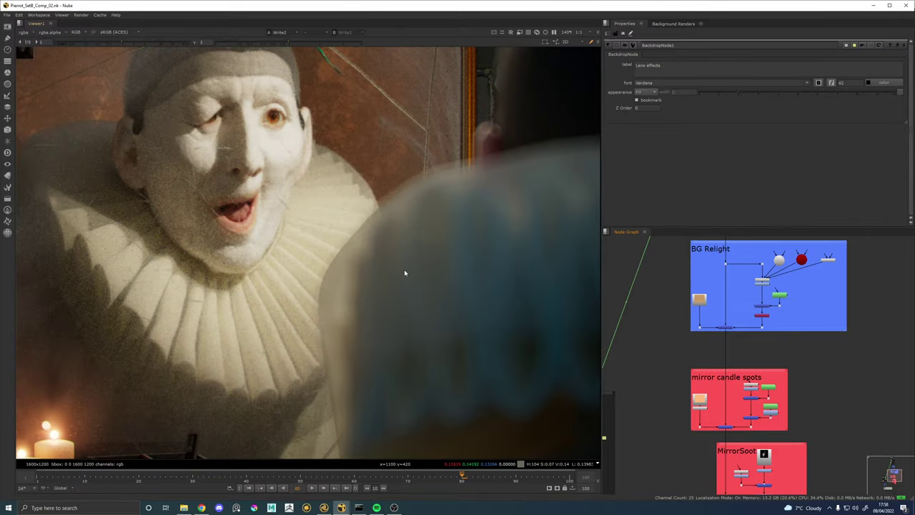
scroll(404, 273, "down", 5)
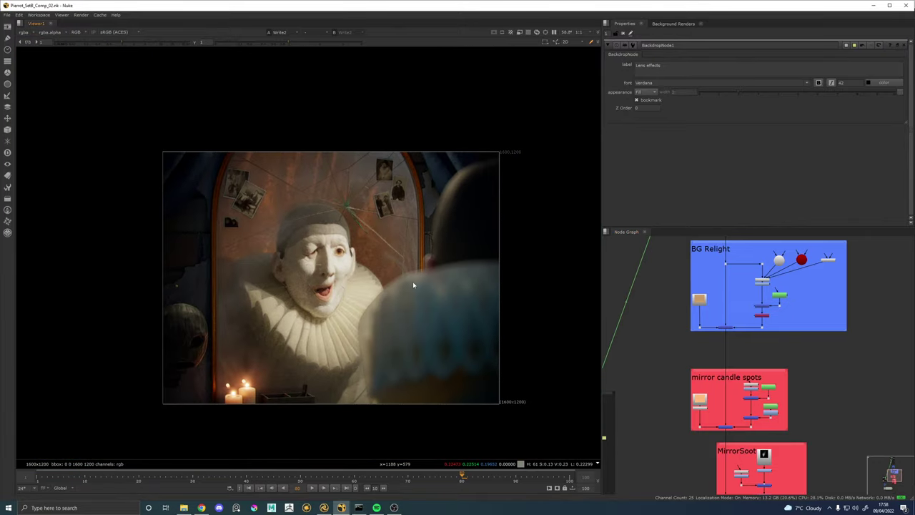
scroll(430, 298, "up", 2)
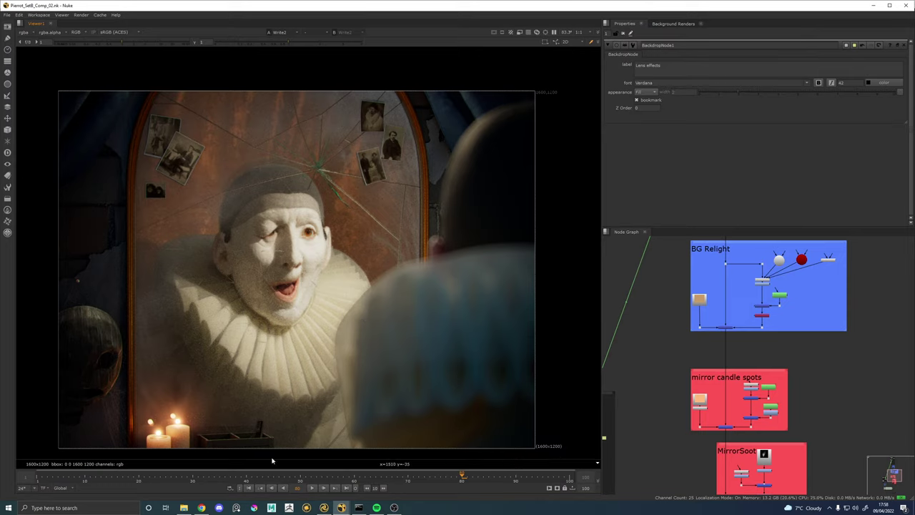
Go to frame 1 and examine the foreground figure's translucent collar and the highlights along its ear up close.
left_click(37, 475)
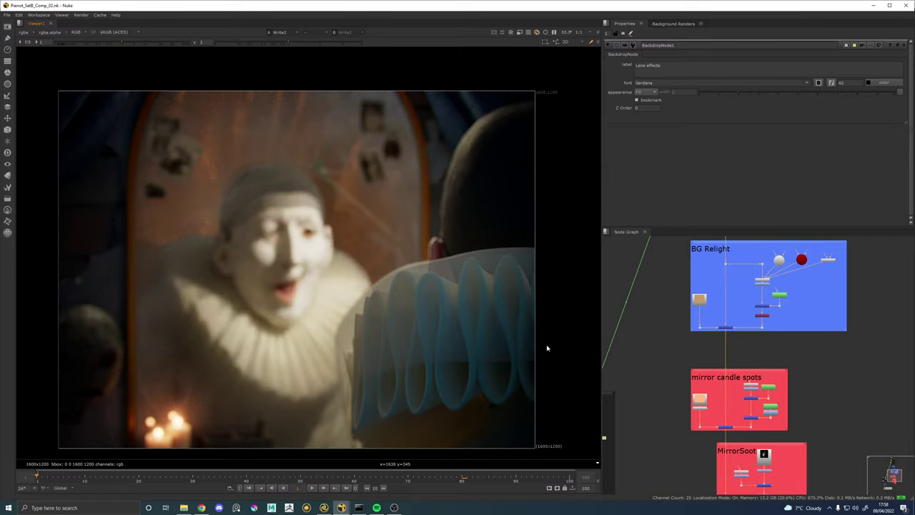
left_click_drag(546, 348, 526, 312)
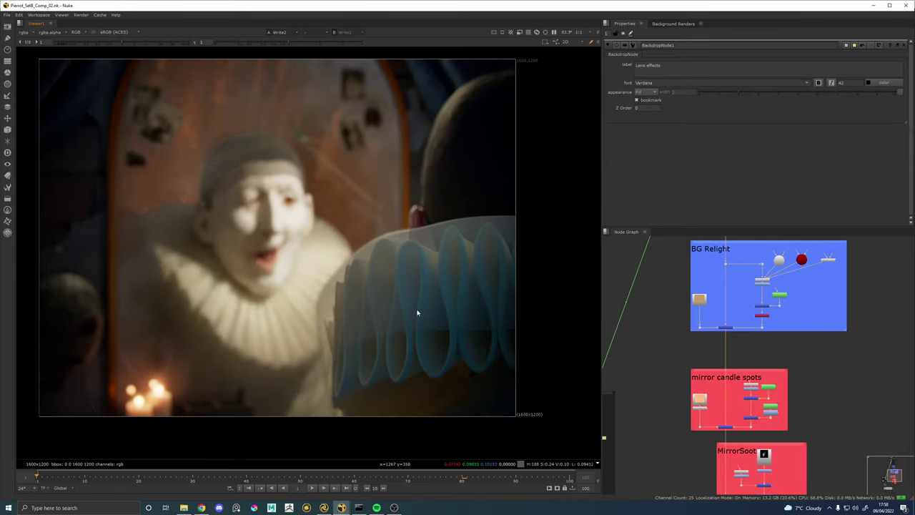
scroll(441, 364, "up", 2)
scroll(402, 369, "up", 2)
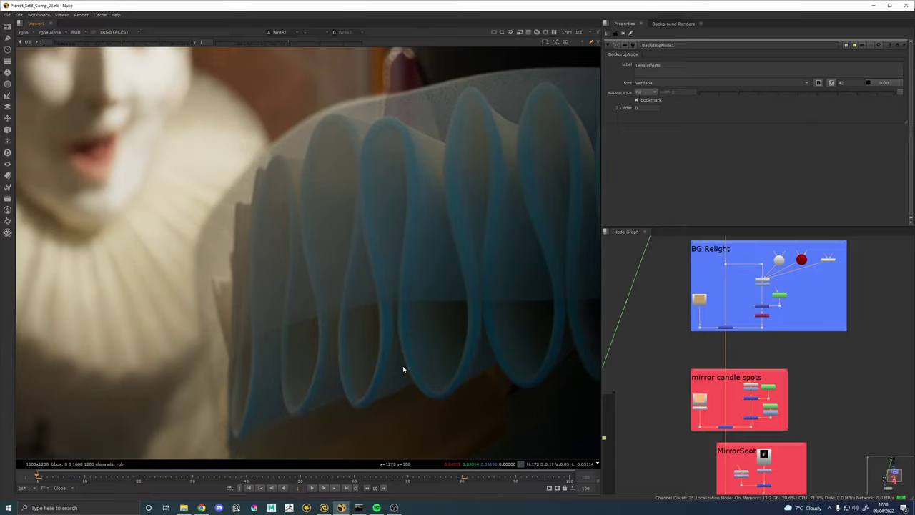
scroll(402, 369, "up", 2)
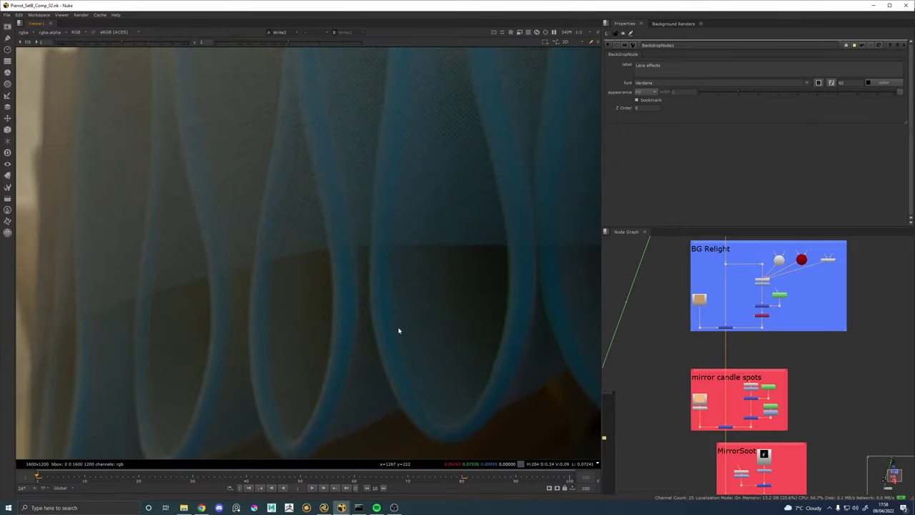
scroll(404, 400, "down", 3)
left_click_drag(321, 351, 346, 365)
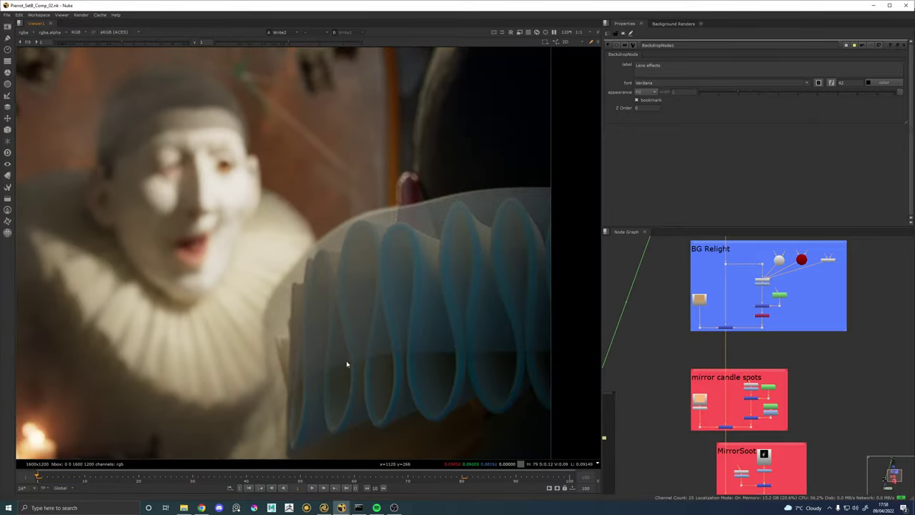
scroll(357, 352, "down", 1)
scroll(390, 198, "up", 6)
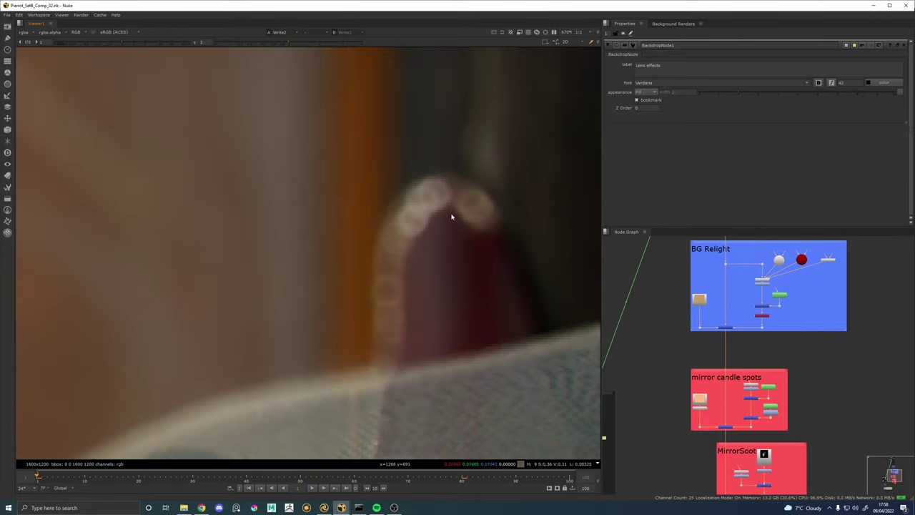
scroll(462, 193, "down", 4)
scroll(441, 216, "down", 4)
Toggle the foreground branch's ZDefocus1 node in Lens effects off and on to compare the ear's edge with and without defocus.
left_click_drag(609, 436, 742, 230)
left_click_drag(760, 426, 753, 315)
scroll(710, 325, "up", 3)
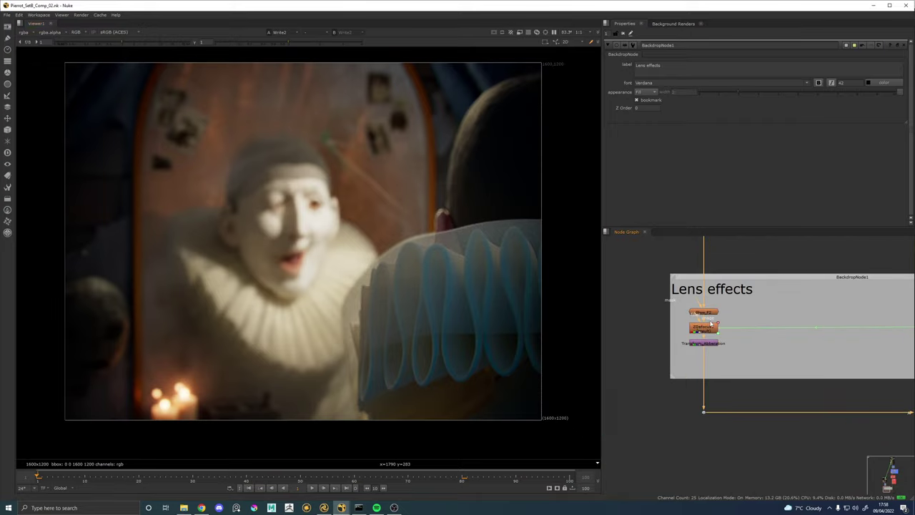
left_click(705, 328)
scroll(447, 250, "up", 6)
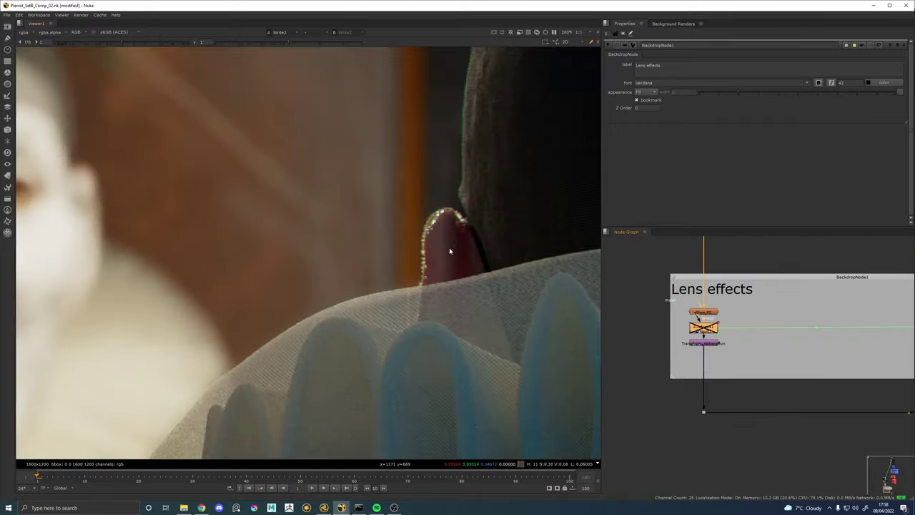
key("d")
key("d")
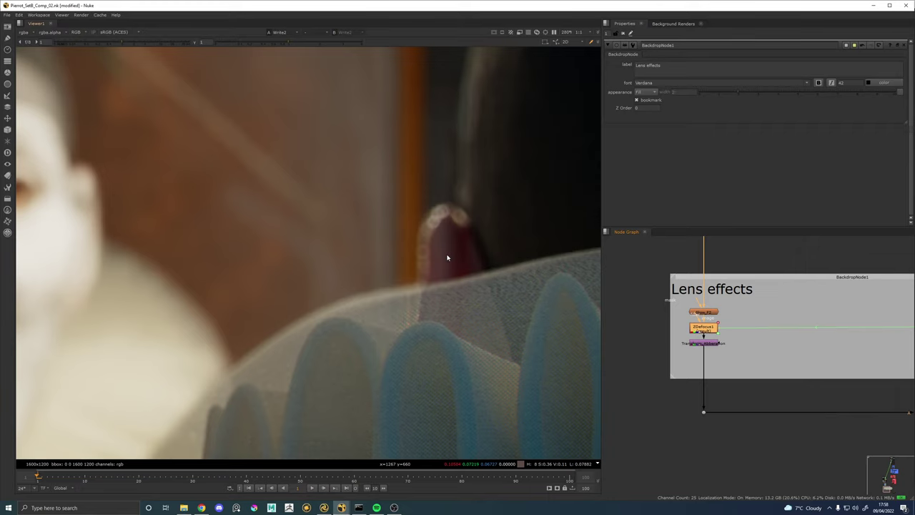
key("d")
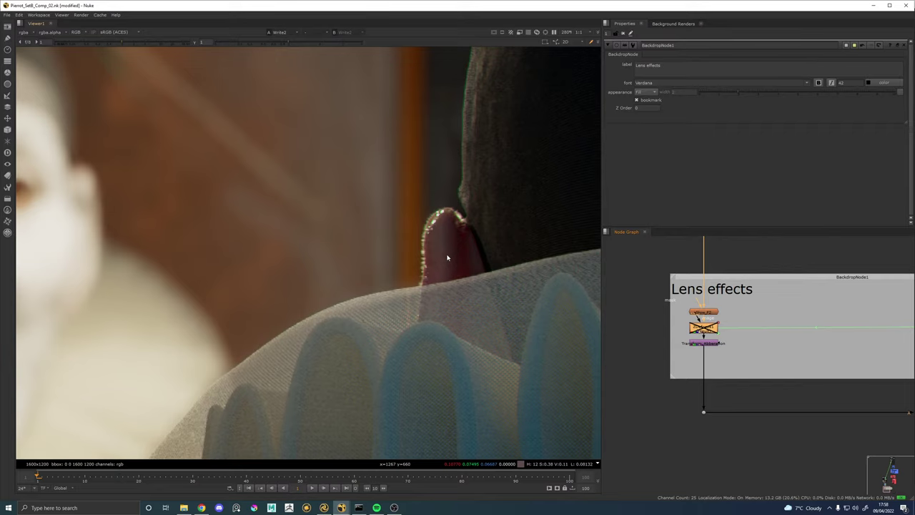
key("d")
key("d")
key("d")
key("d")
scroll(446, 229, "down", 3)
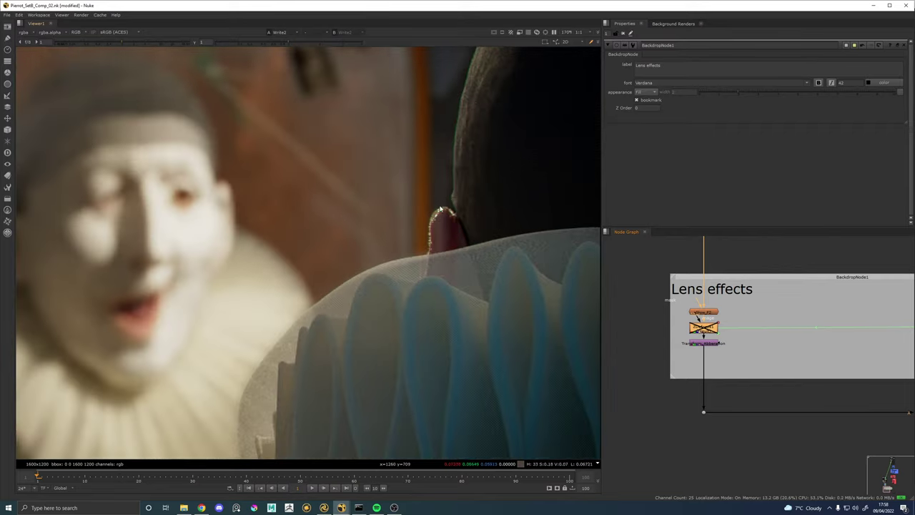
Compare the foreground head's edge with ZDefocus1 enabled and disabled, leaving the node disabled.
left_click_drag(468, 107, 404, 288)
scroll(416, 214, "up", 6)
key("d")
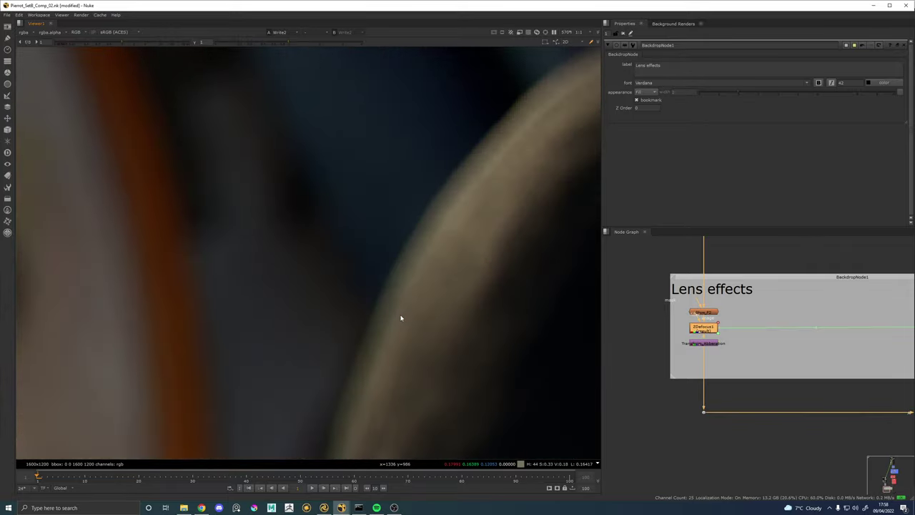
key("d")
scroll(400, 317, "down", 6)
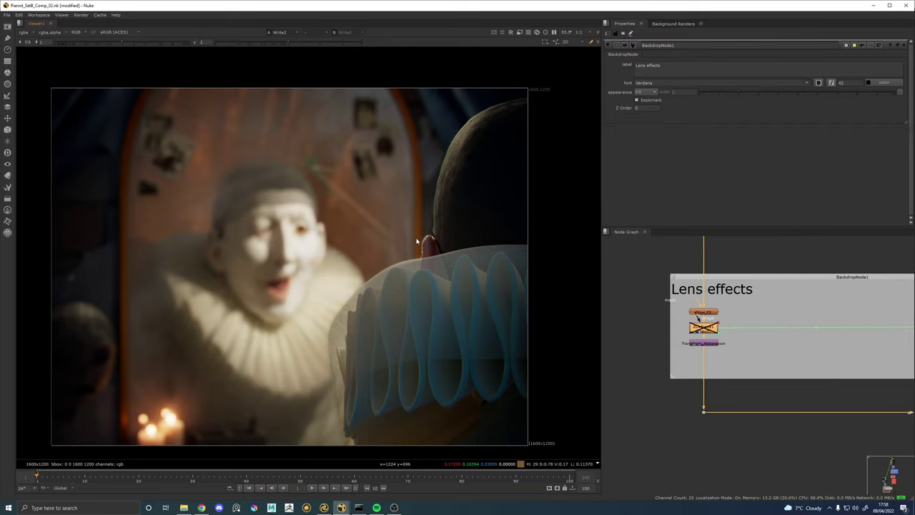
Re-enable the foreground branch's ZDefocus1 node and play the comp from frame 1 to about frame 77.
key("d")
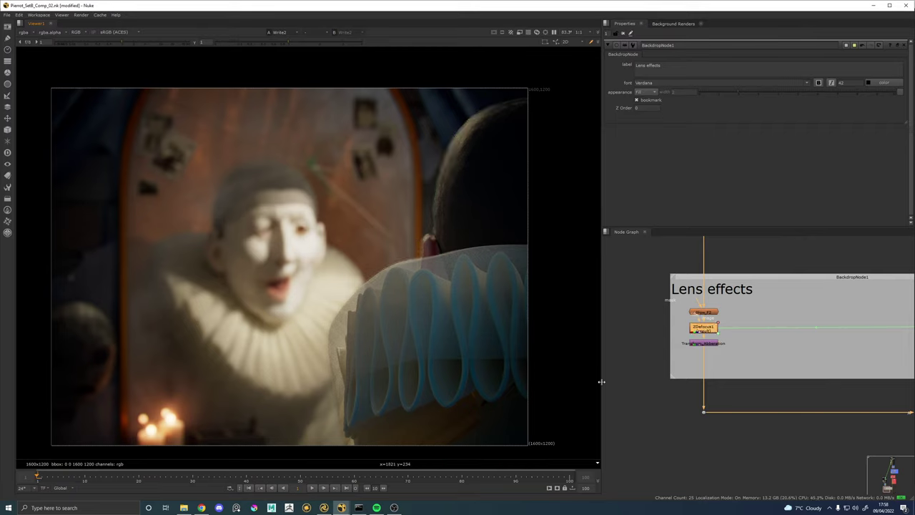
left_click(690, 431)
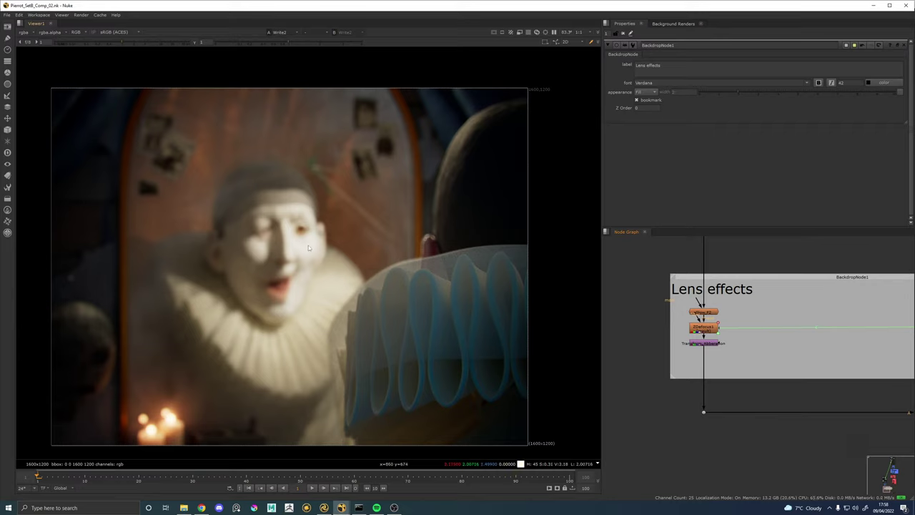
left_click(313, 488)
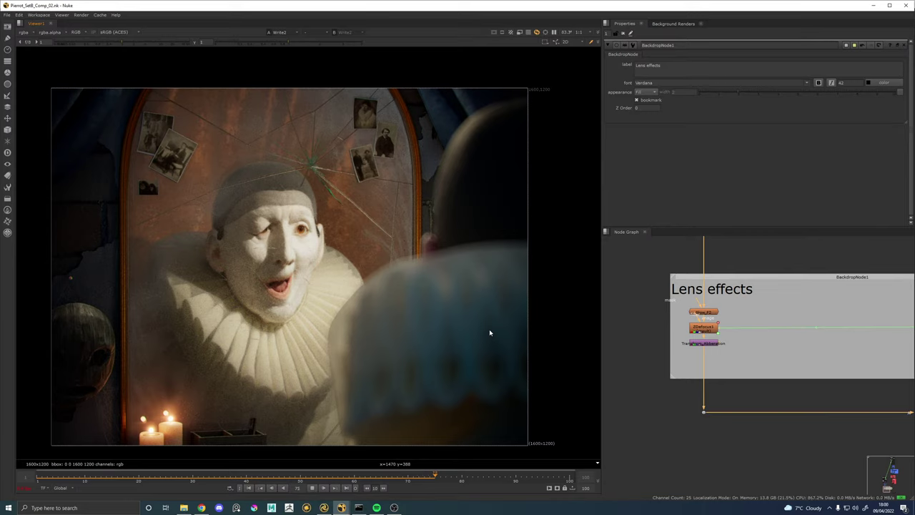
left_click(313, 489)
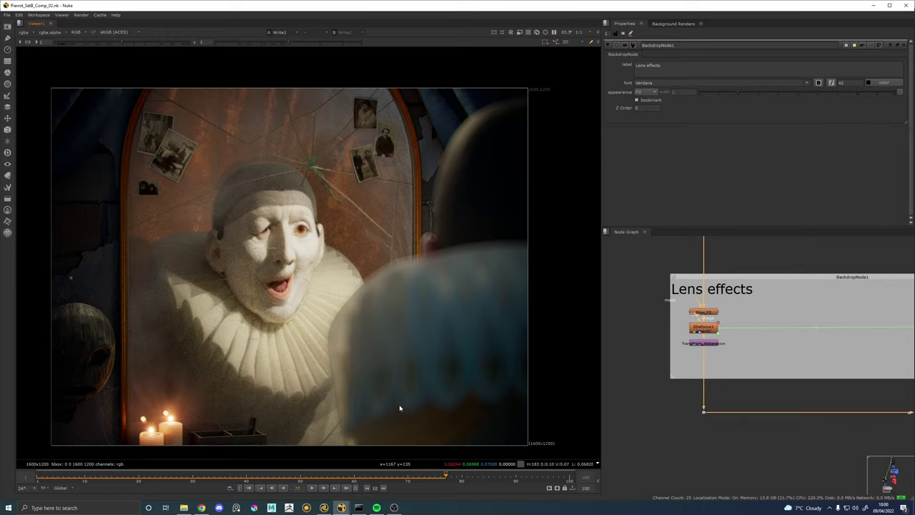
Flip the viewer between the Merge11 output and the final Write2 comp to compare the whole image.
left_click_drag(336, 377, 352, 369)
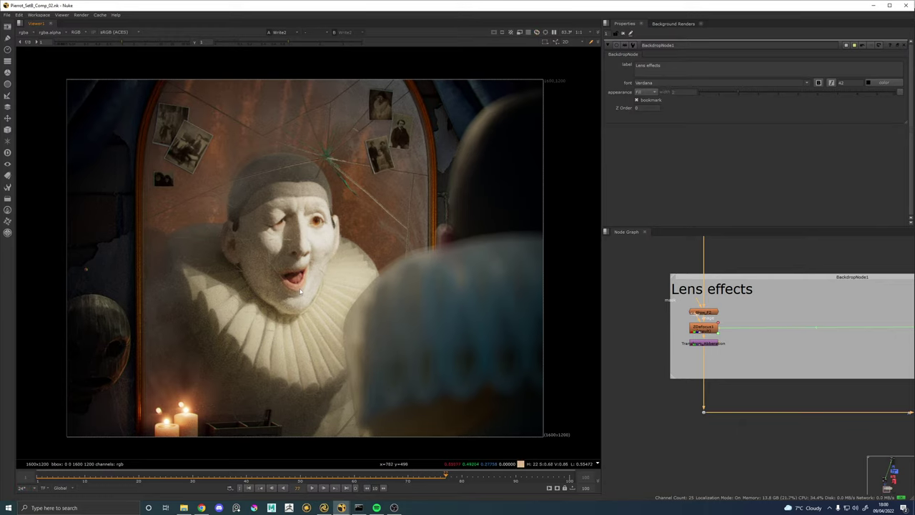
scroll(300, 292, "up", 1)
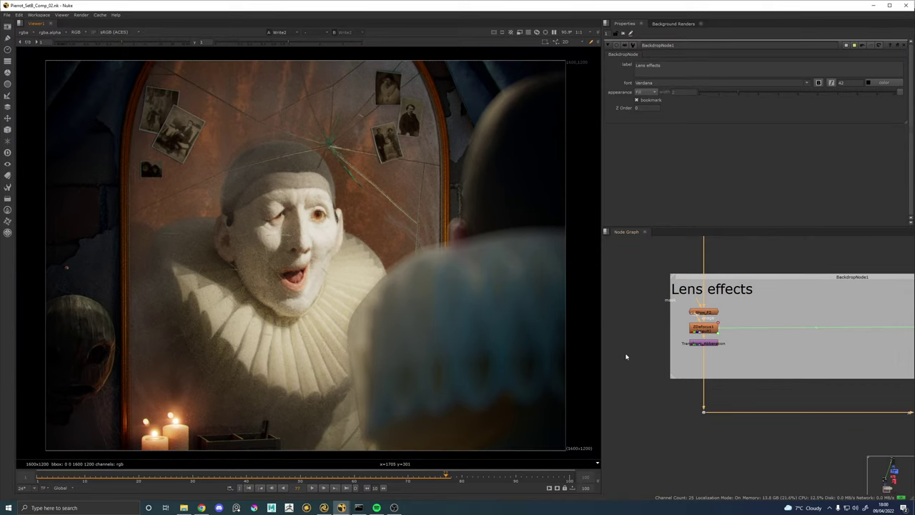
scroll(626, 355, "down", 6)
left_click_drag(753, 386, 673, 341)
key("2")
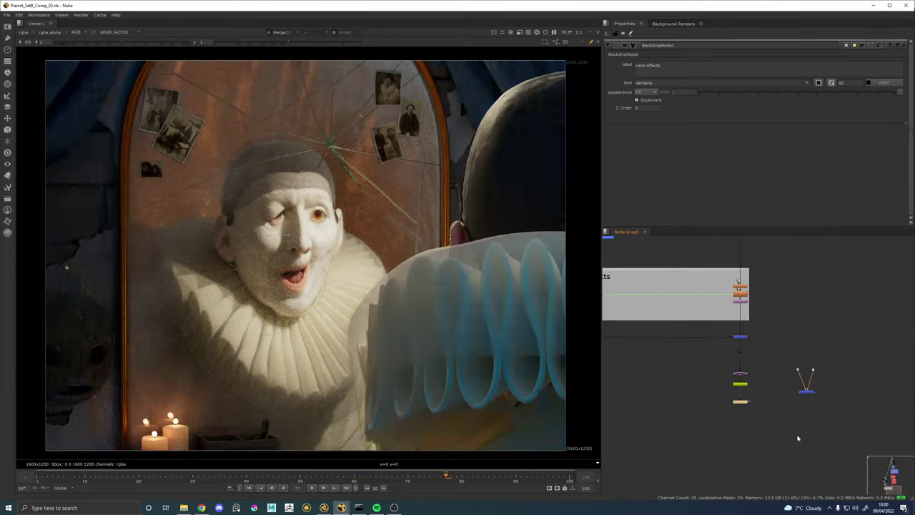
key("1")
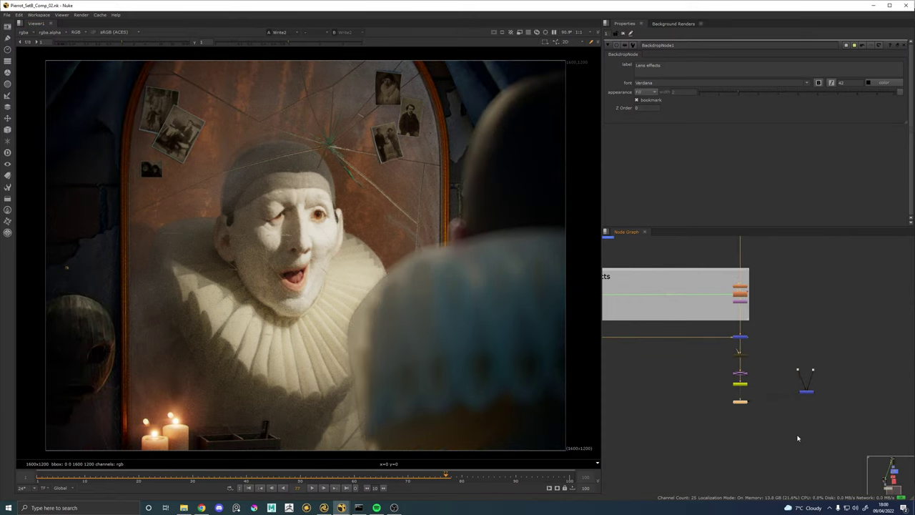
key("1")
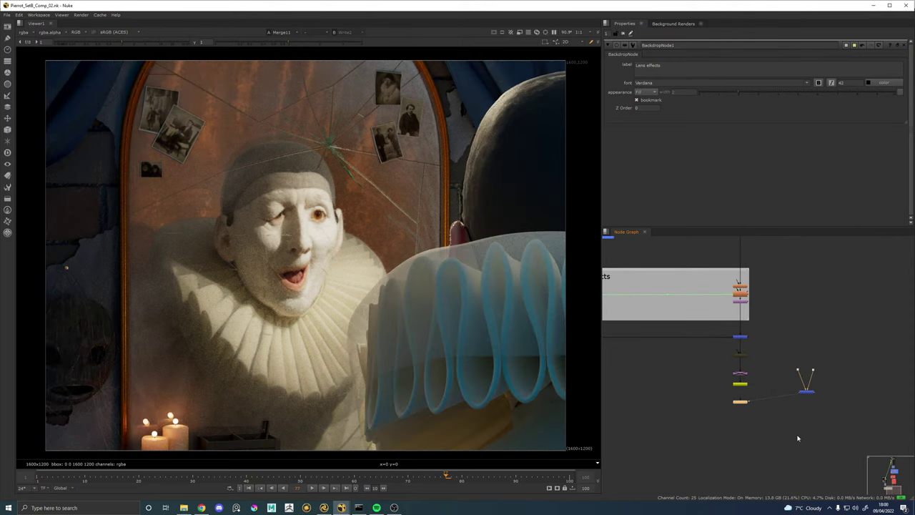
key("1")
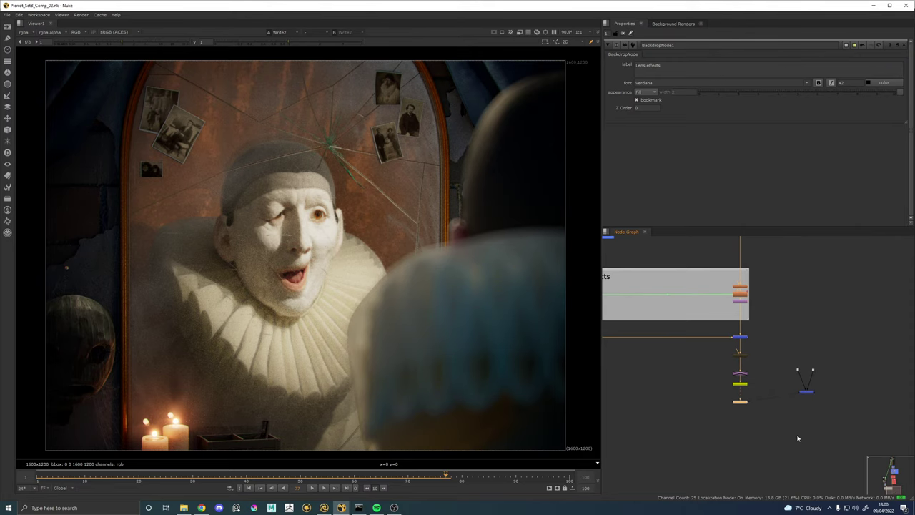
key("2")
key("1")
key("2")
key("2")
key("1")
key("2")
key("1")
key("2")
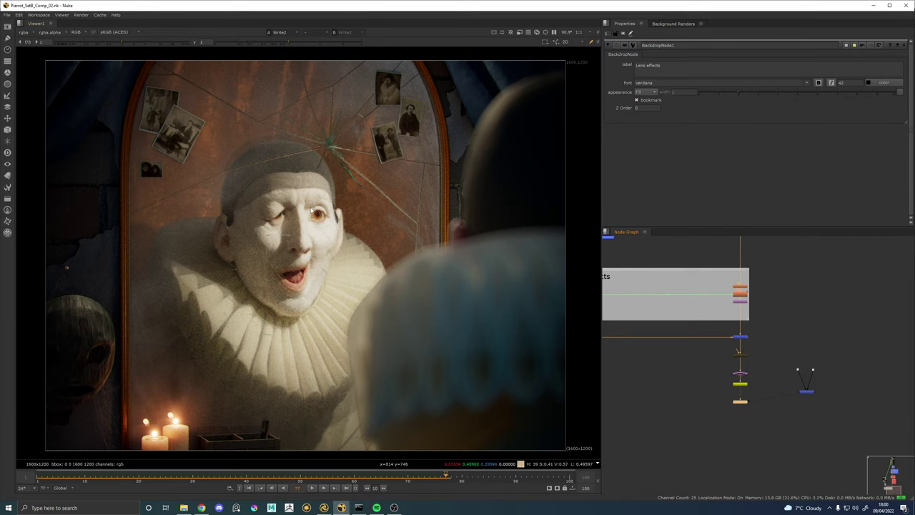
Examine the mirror Pierrot's open eye up close in the Write2 and Merge11 outputs.
scroll(331, 231, "up", 6)
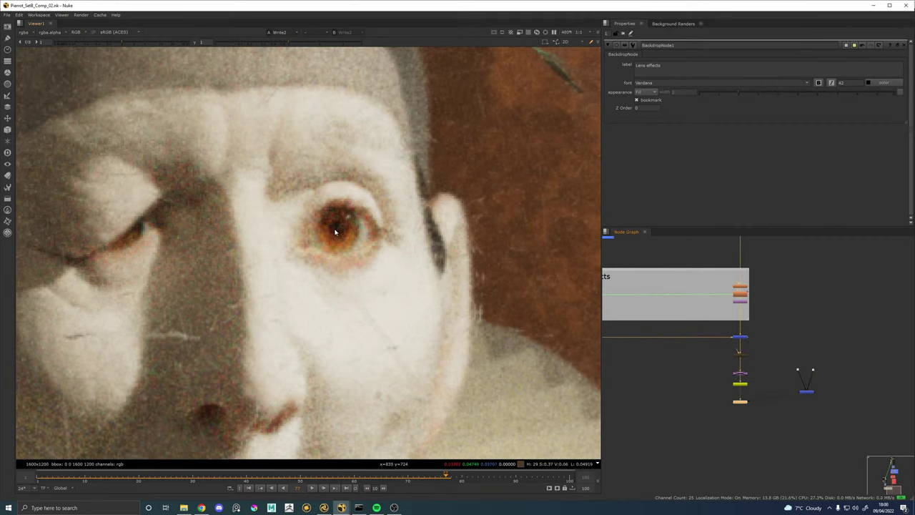
key("1")
scroll(331, 231, "down", 2)
scroll(336, 225, "up", 4)
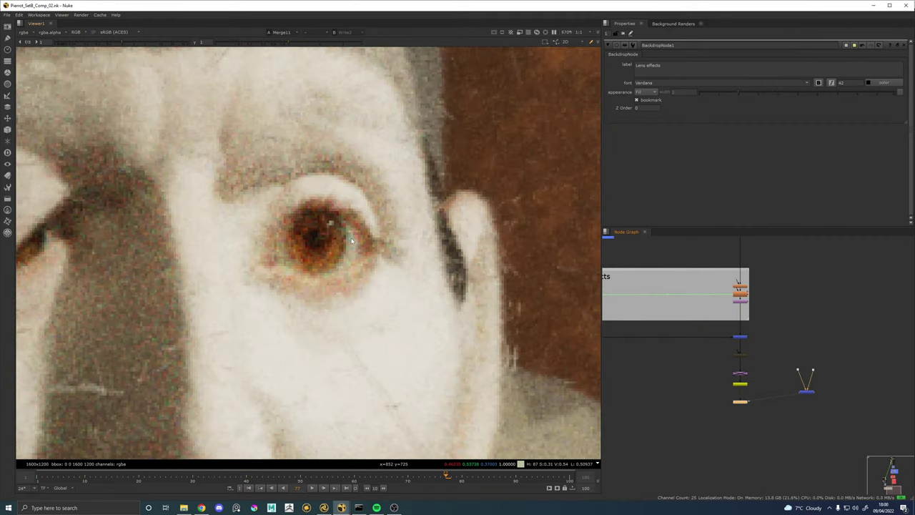
scroll(351, 241, "down", 3)
scroll(352, 244, "down", 3)
scroll(352, 244, "down", 5)
scroll(361, 246, "up", 6)
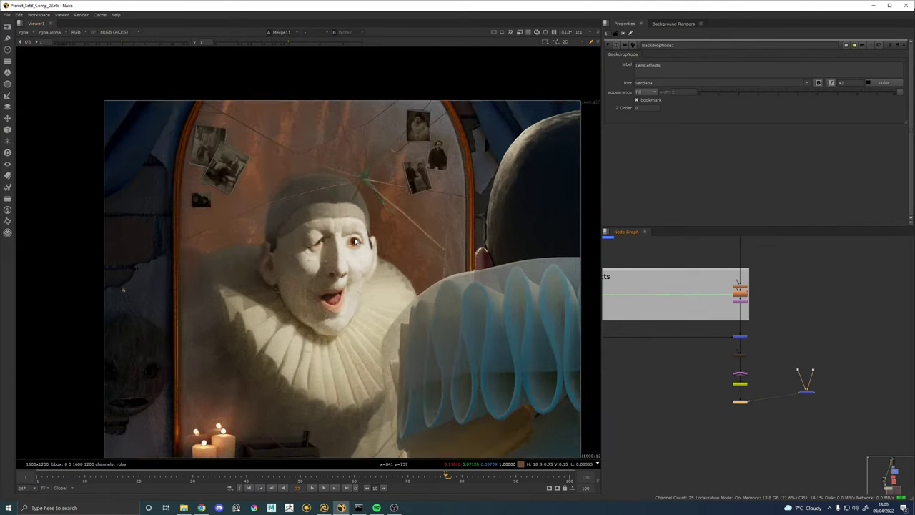
Flip between Write2 and Merge11 to compare the mirrored face and the glass cracks around it at 200% zoom.
key("1")
key("2")
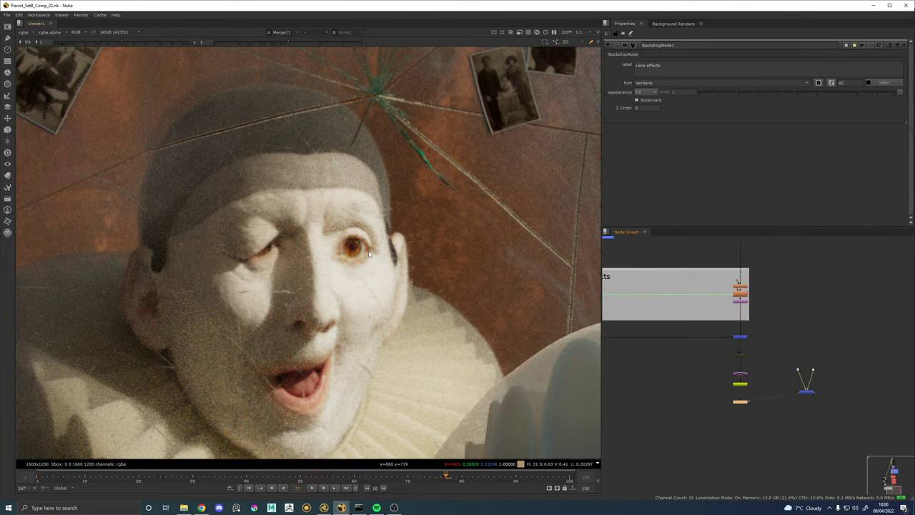
key("1")
key("2")
key("1")
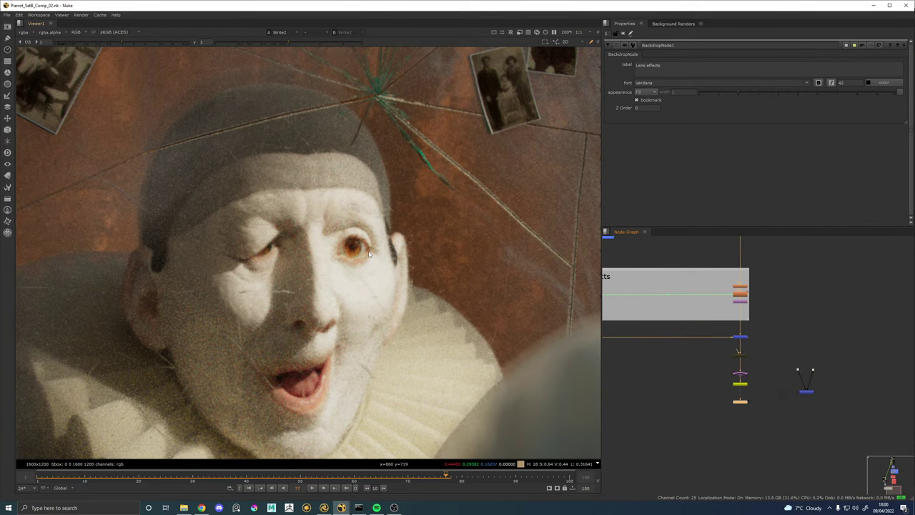
key("2")
key("1")
key("2")
key("1")
key("2")
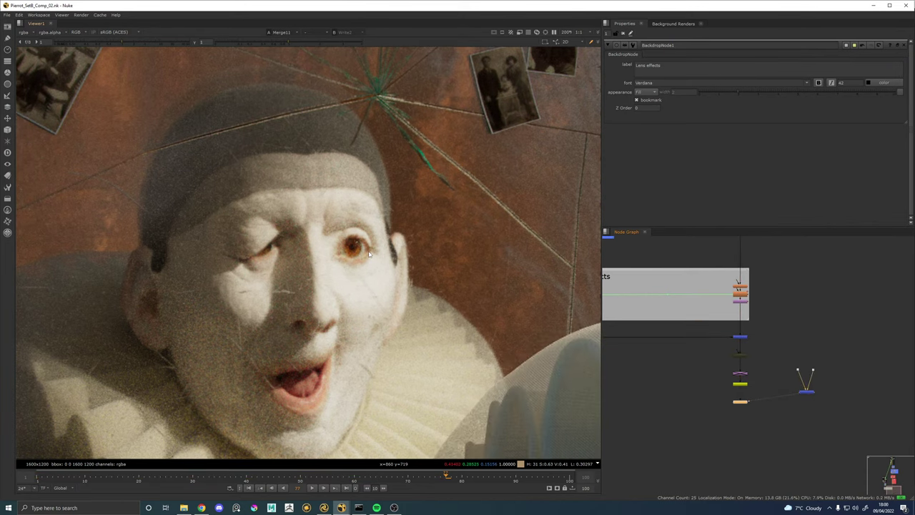
key("1")
key("2")
Compare the edges of the mirrored Pierrot's open eye and ear between Write2 and Merge11 at 400% zoom.
scroll(359, 254, "up", 1)
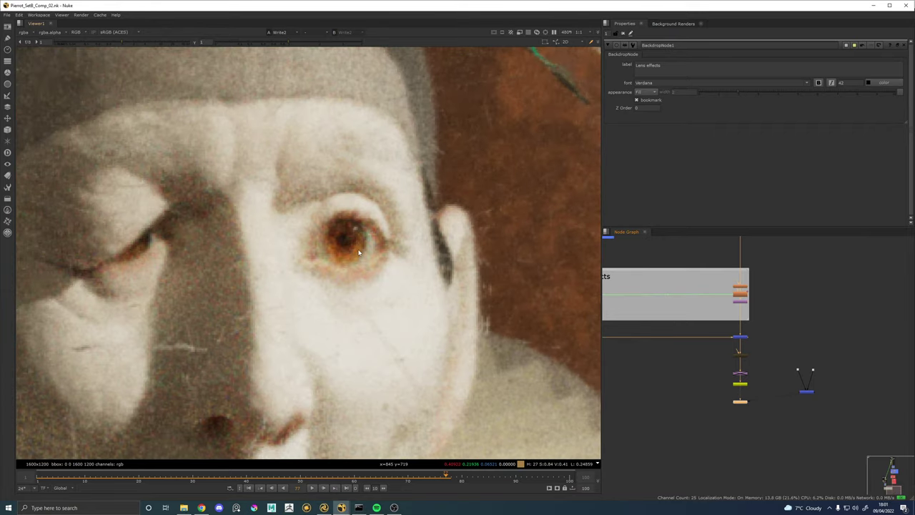
scroll(359, 253, "down", 5)
scroll(391, 244, "up", 5)
key("2")
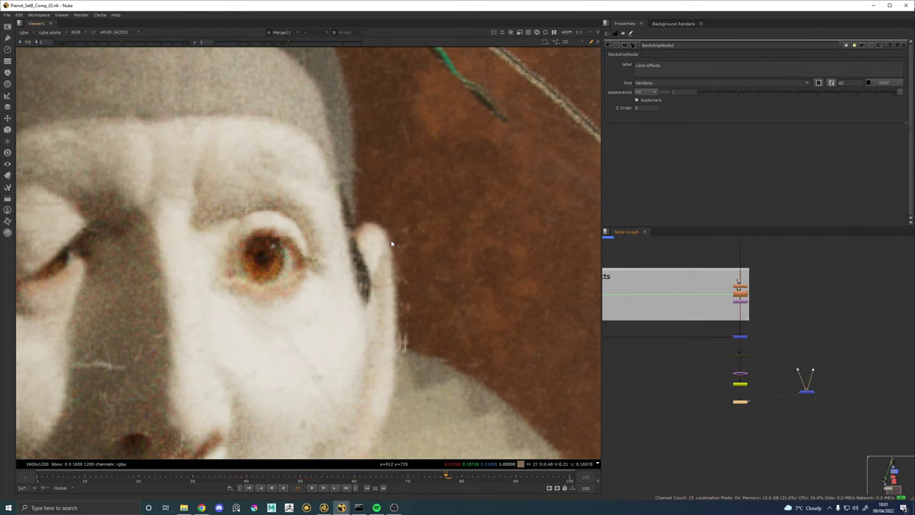
key("1")
key("2")
key("1")
key("2")
key("1")
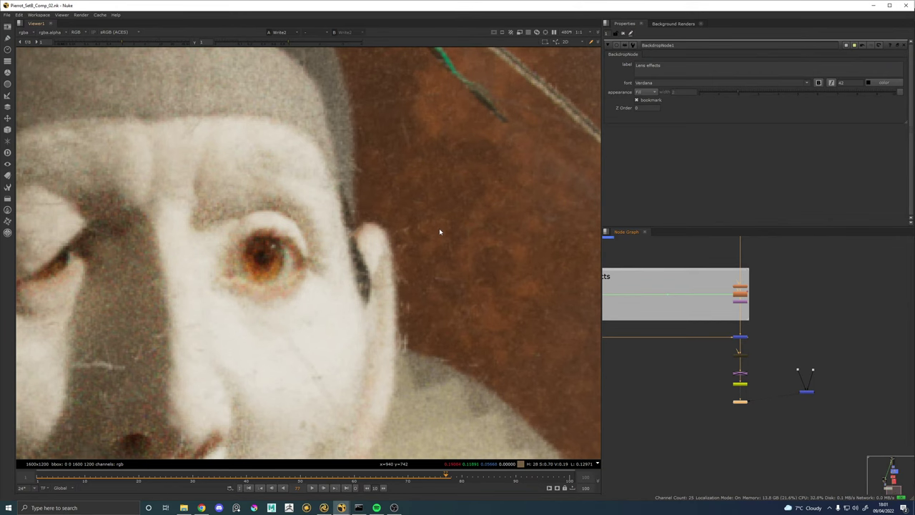
key("2")
key("1")
key("2")
scroll(343, 252, "down", 4)
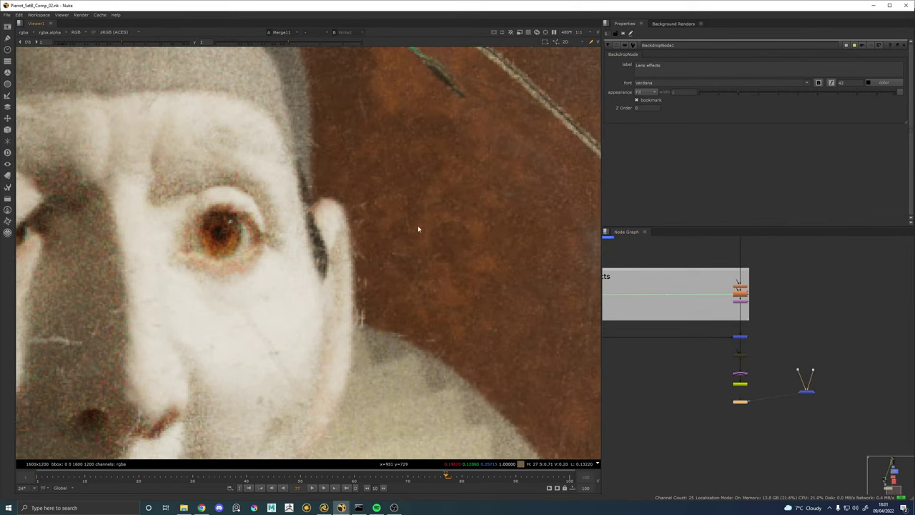
Examine the mirrored face in Merge11, and compare its eyes and brow with the Write2 output up close.
scroll(458, 259, "down", 4)
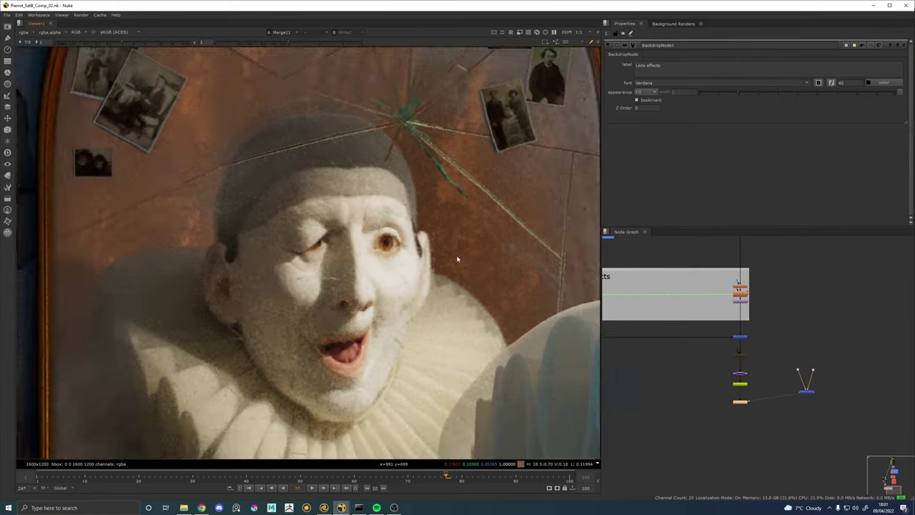
scroll(458, 259, "up", 4)
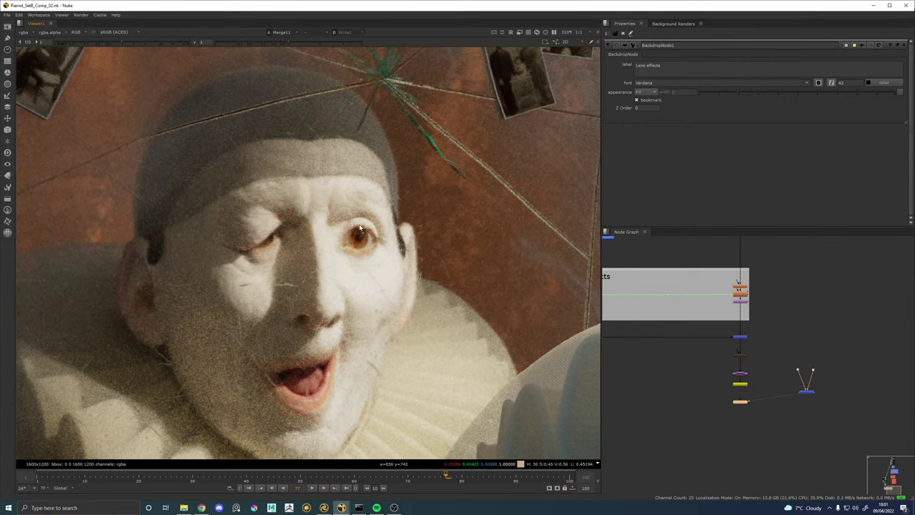
scroll(359, 258, "up", 3)
key("1")
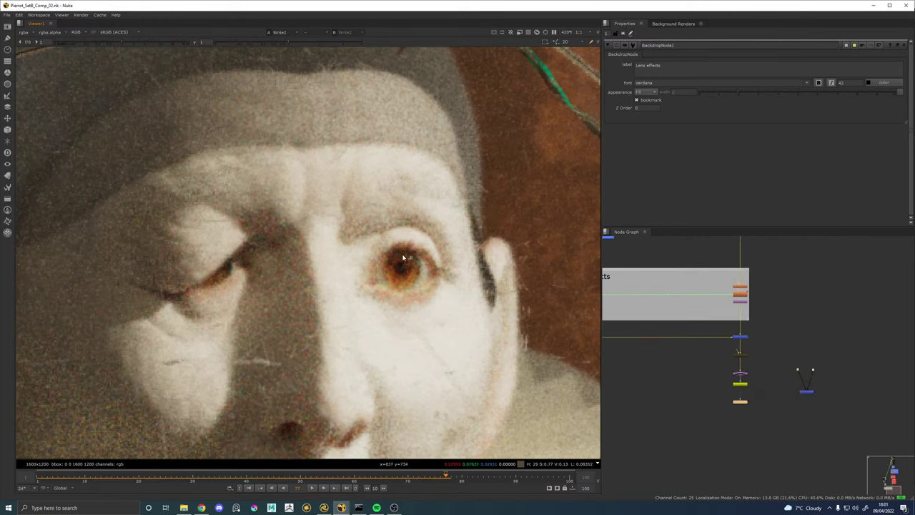
key("2")
key("1")
key("2")
key("1")
Switch to Katana and render Render_SetB_BG with a region of interest limited to the mirror Pierrot's open eye.
left_click(324, 507)
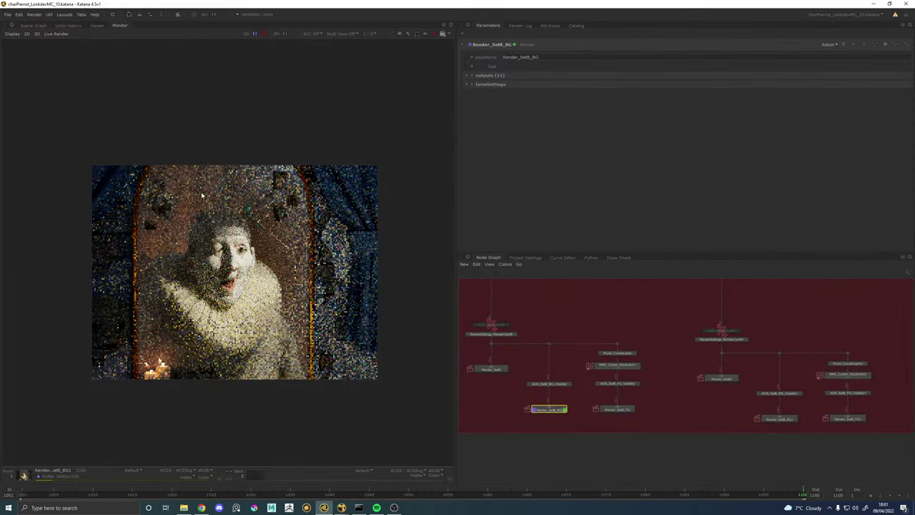
scroll(240, 242, "up", 6)
scroll(235, 285, "down", 4)
left_click_drag(237, 331, 240, 263)
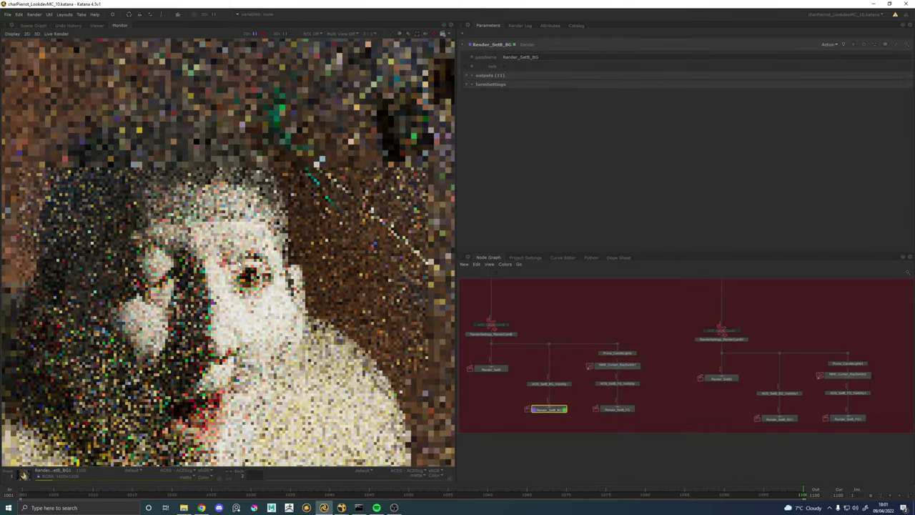
scroll(236, 260, "up", 3)
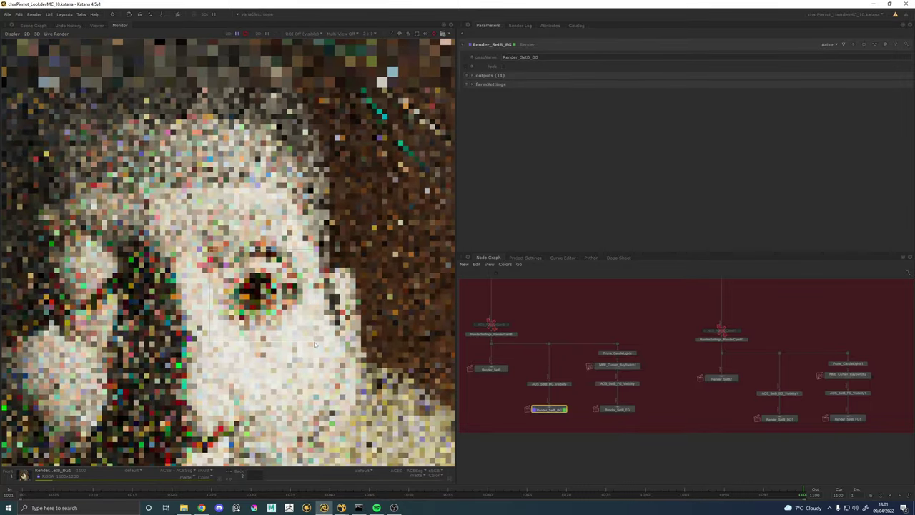
left_click_drag(315, 345, 308, 338)
key("p")
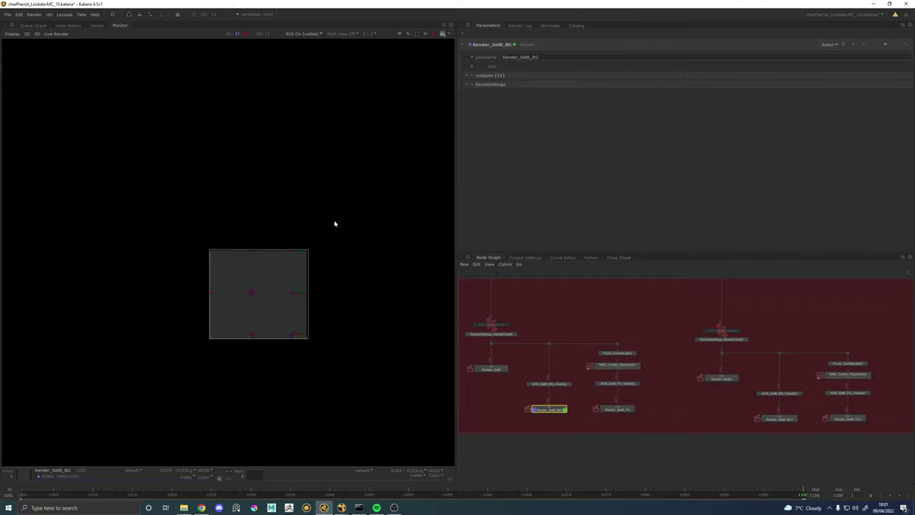
key("alt+Tab")
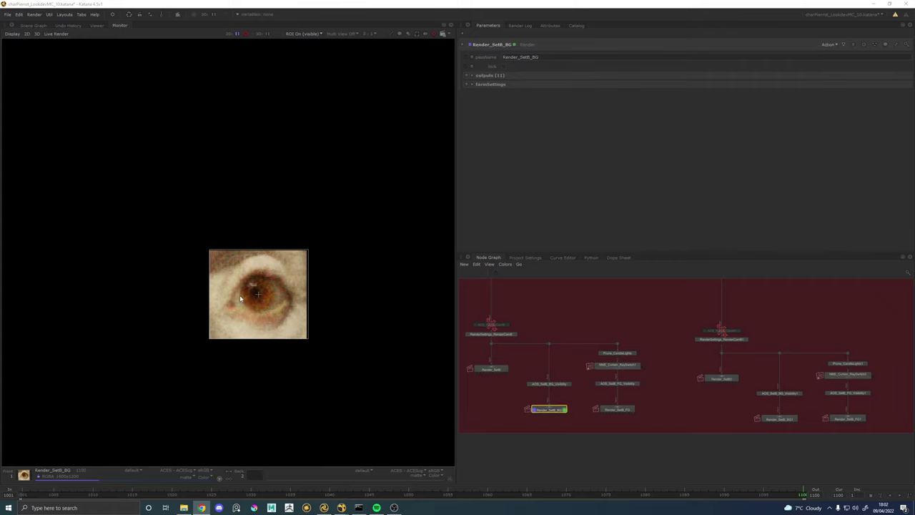
Examine the iris and its reflection in the region render of the eye.
scroll(241, 298, "up", 2)
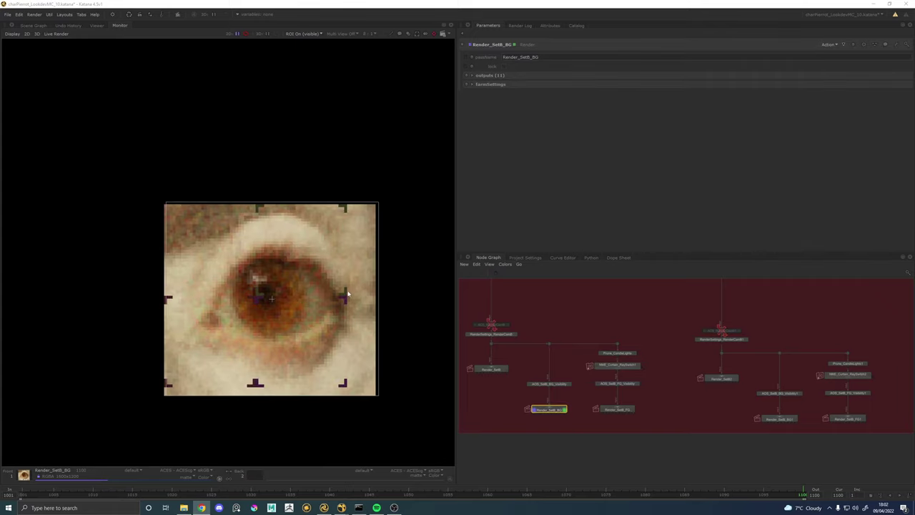
scroll(351, 297, "down", 2)
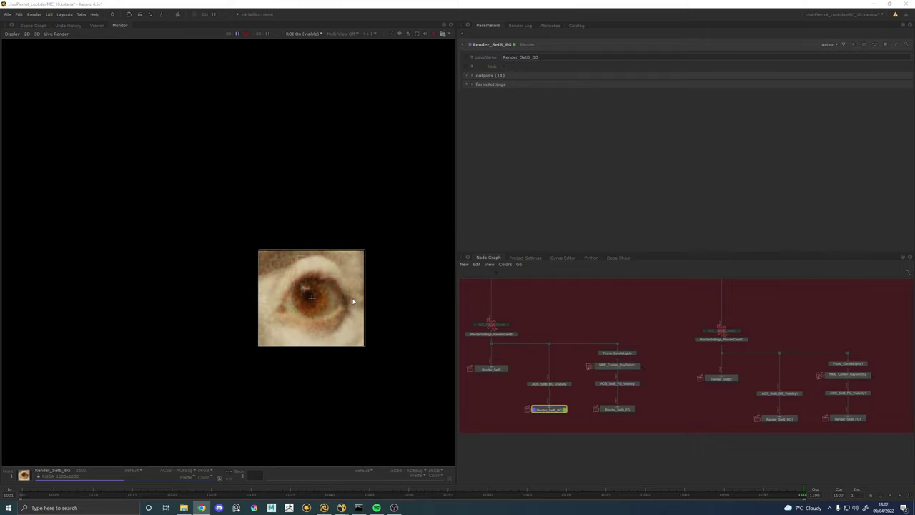
scroll(335, 298, "up", 2)
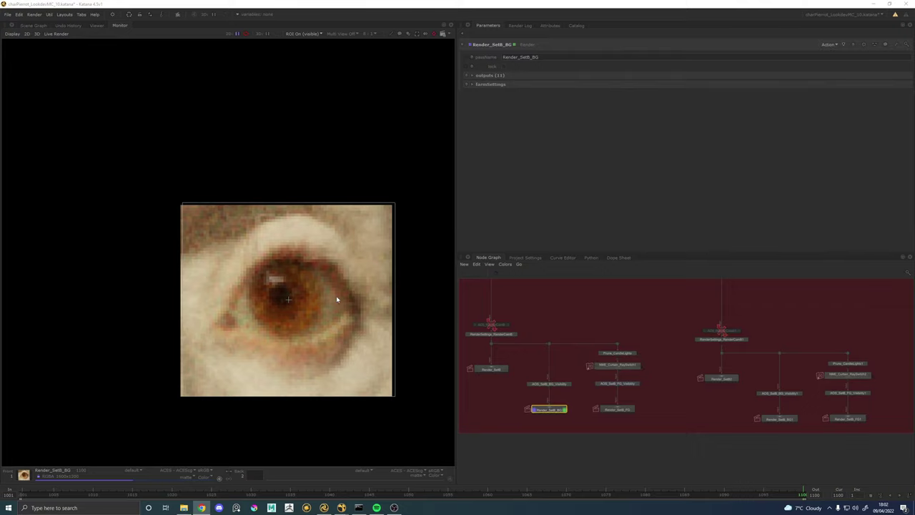
Find the mirror prop's branch among the asset branches of the node graph and enter the NMC_propMirror material group.
scroll(699, 388, "down", 12)
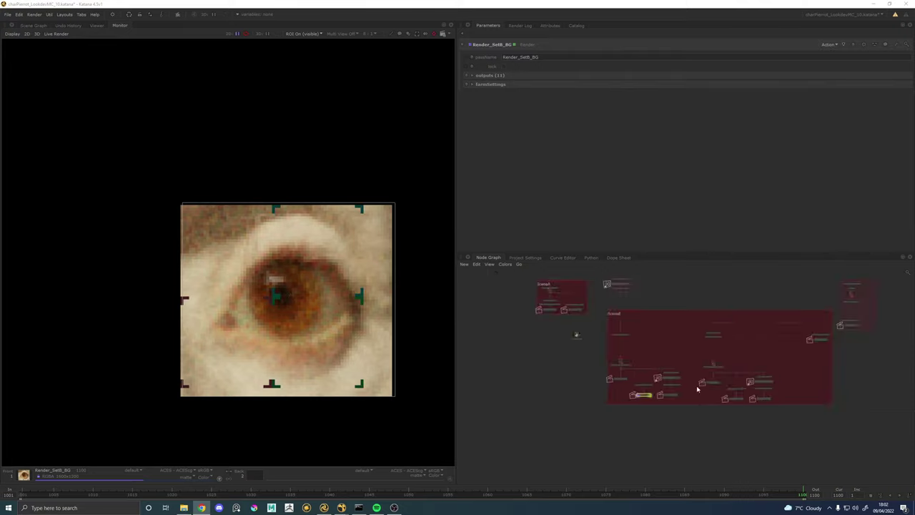
scroll(703, 368, "up", 8)
scroll(565, 348, "up", 7)
scroll(563, 345, "down", 5)
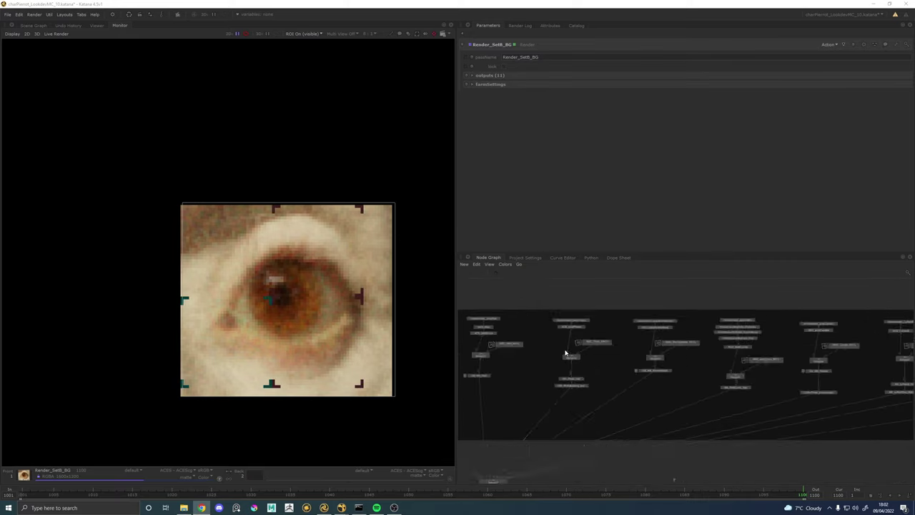
scroll(727, 373, "up", 5)
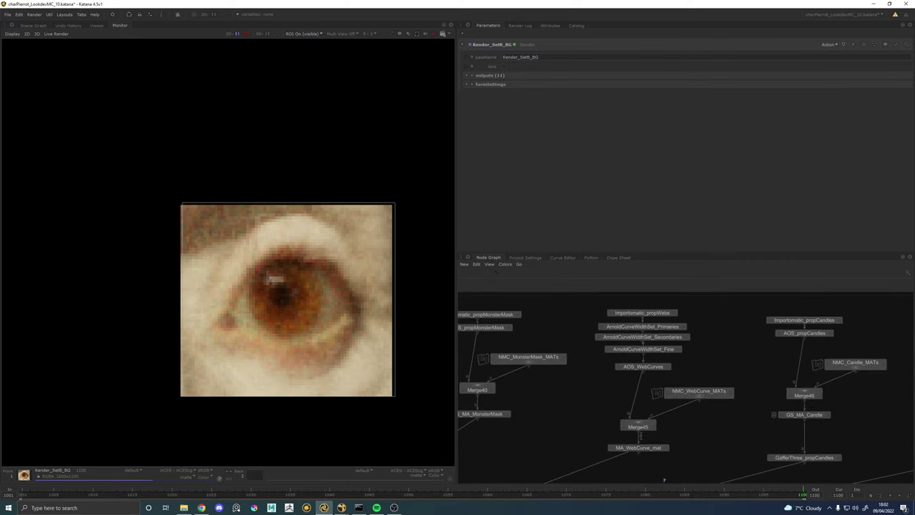
mouse_move(557, 369)
left_mouse_down()
mouse_move(710, 358)
mouse_move(555, 358)
mouse_move(721, 356)
left_mouse_up()
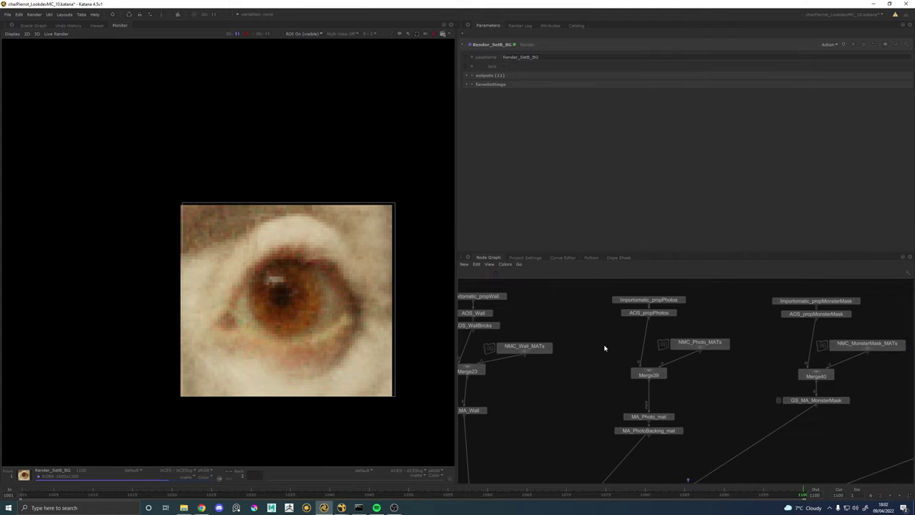
left_click_drag(521, 317, 619, 317)
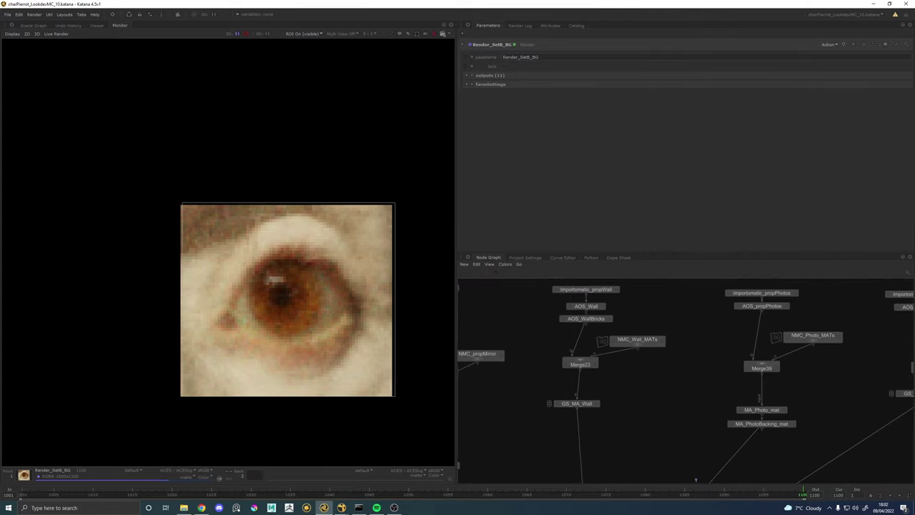
left_click_drag(550, 324, 612, 321)
scroll(604, 326, "down", 3)
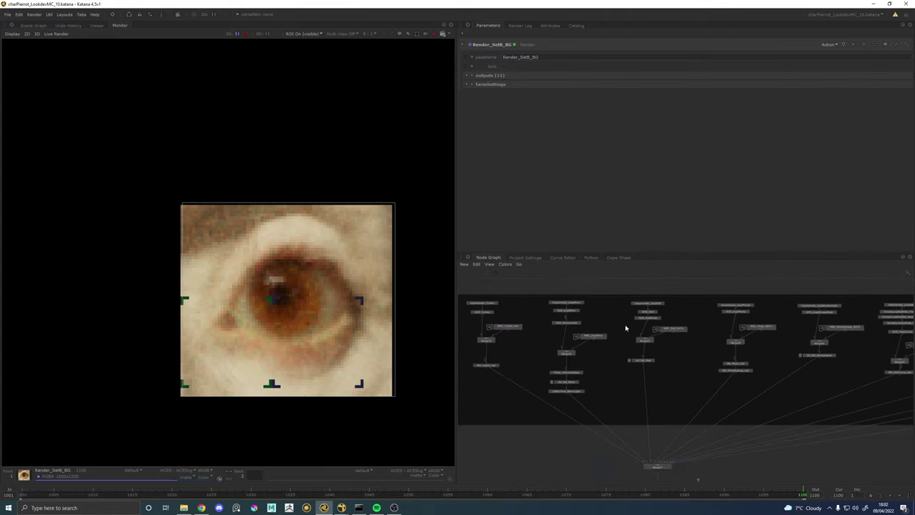
scroll(651, 329, "up", 3)
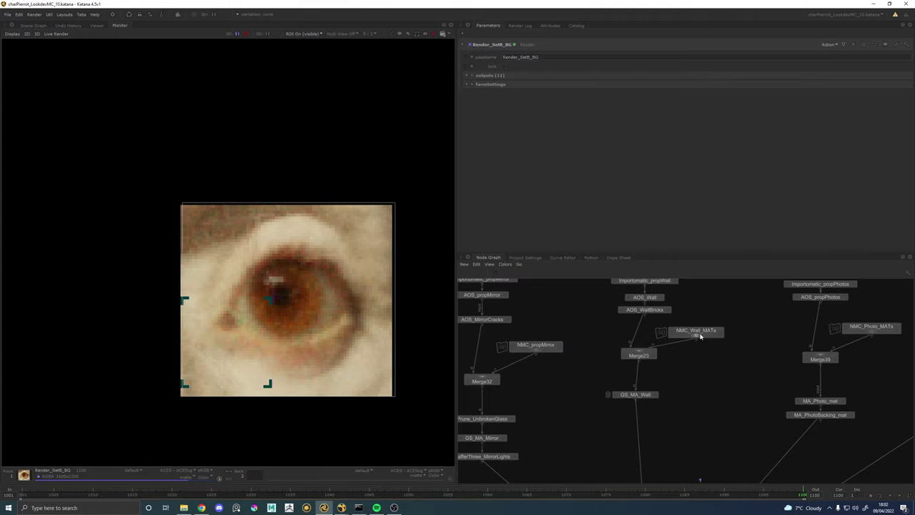
left_click_drag(587, 328, 797, 314)
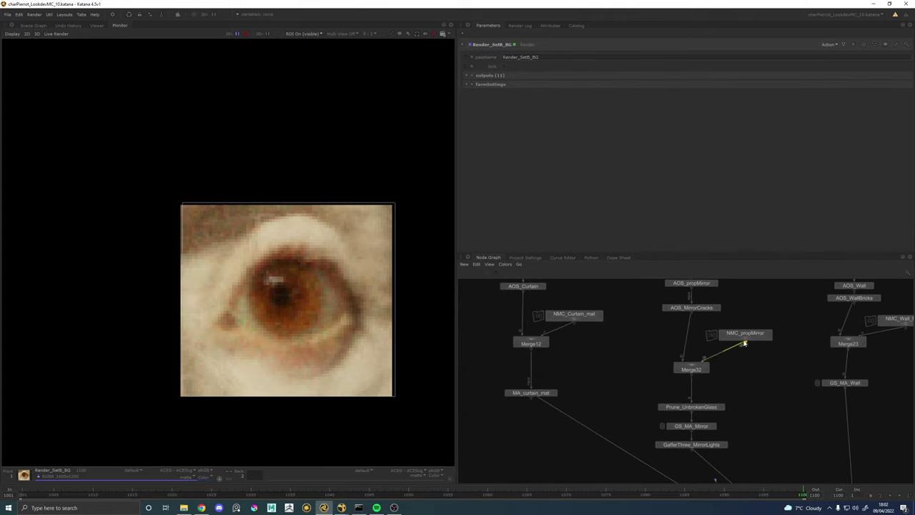
middle_click(745, 335, "ctrl")
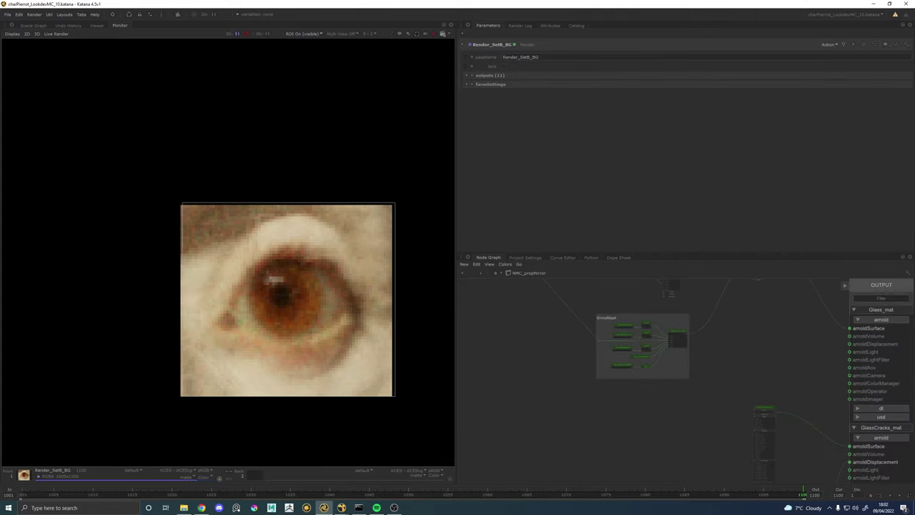
Open the parameters of Surface_Glass_mat, the shader for the mirror glass, and expand its Transmission and Specular groups.
scroll(734, 410, "up", 5)
scroll(744, 381, "down", 5)
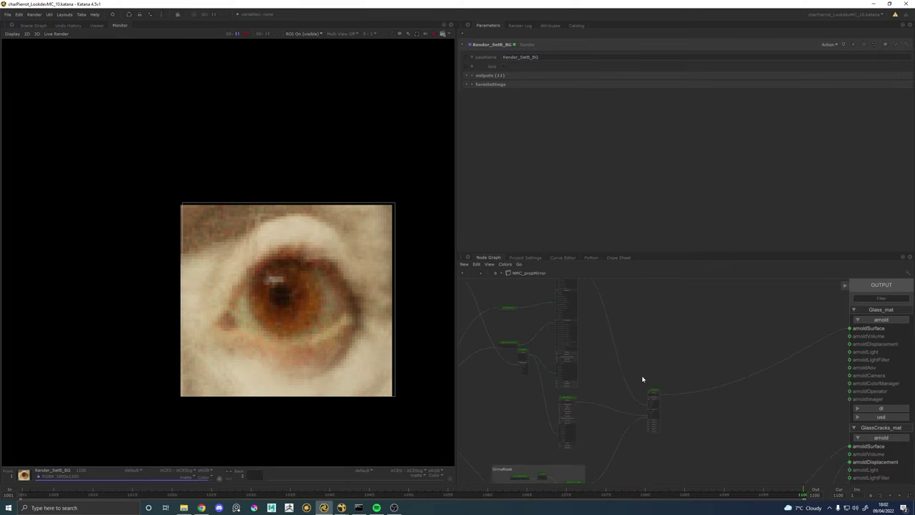
scroll(612, 380, "up", 5)
scroll(629, 296, "down", 1)
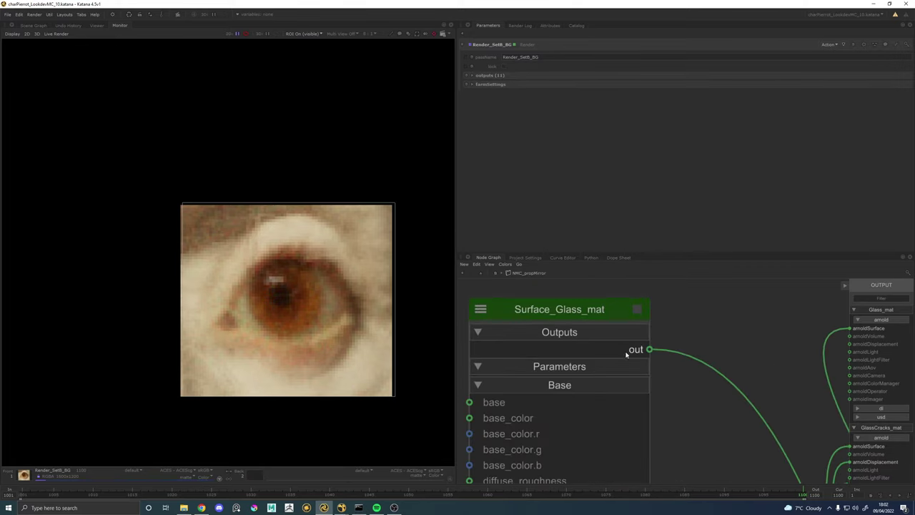
left_click(636, 312)
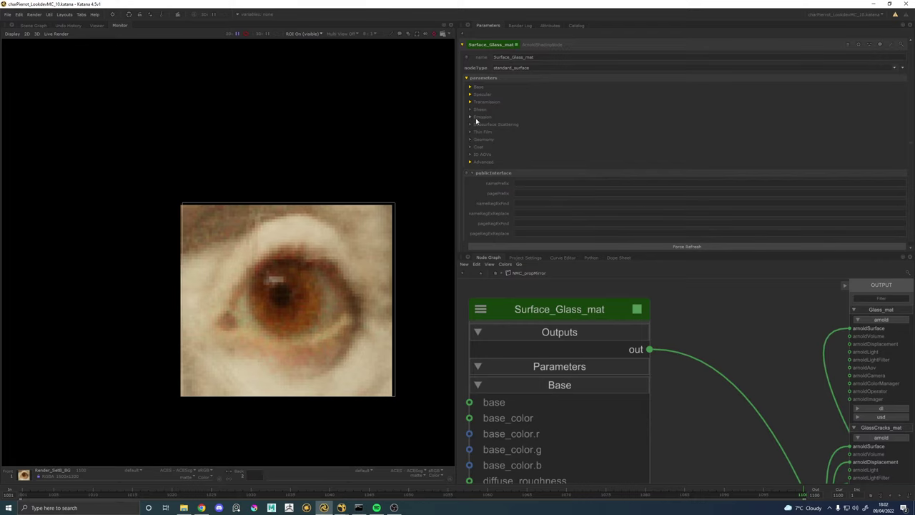
left_click(483, 102)
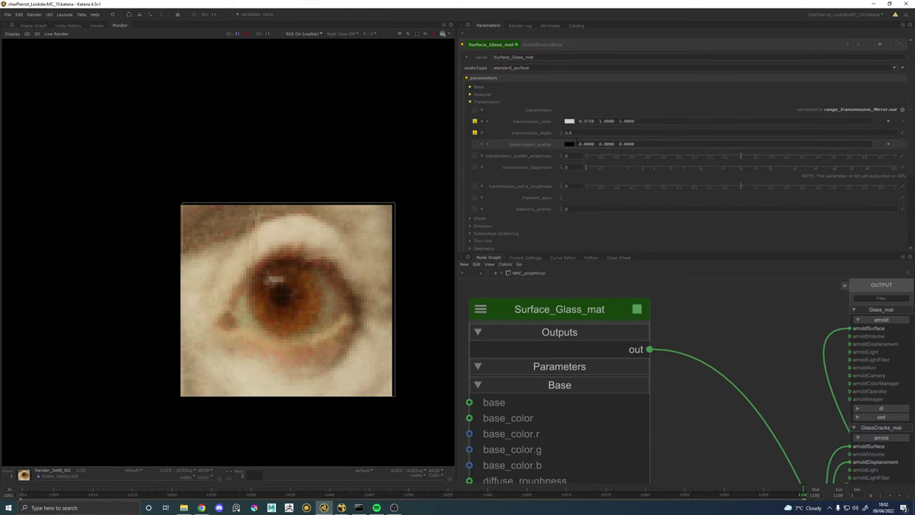
left_click(483, 95)
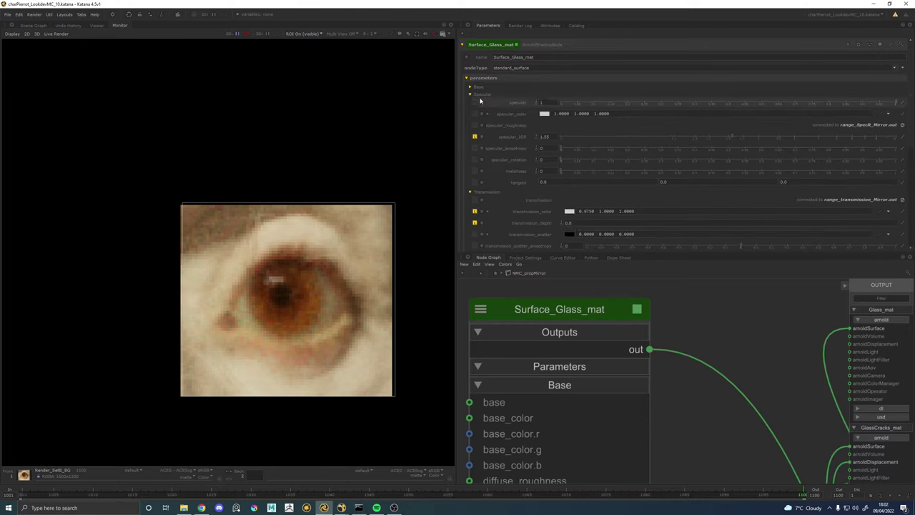
scroll(499, 203, "down", 1)
scroll(499, 210, "down", 1)
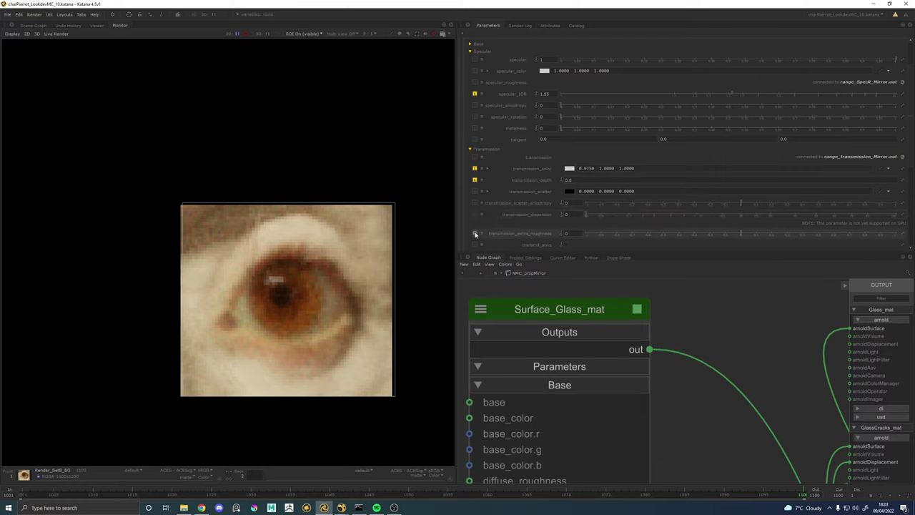
Set transmission_extra_roughness of Surface_Glass_mat to -1 and render the eye region again.
mouse_move(482, 235)
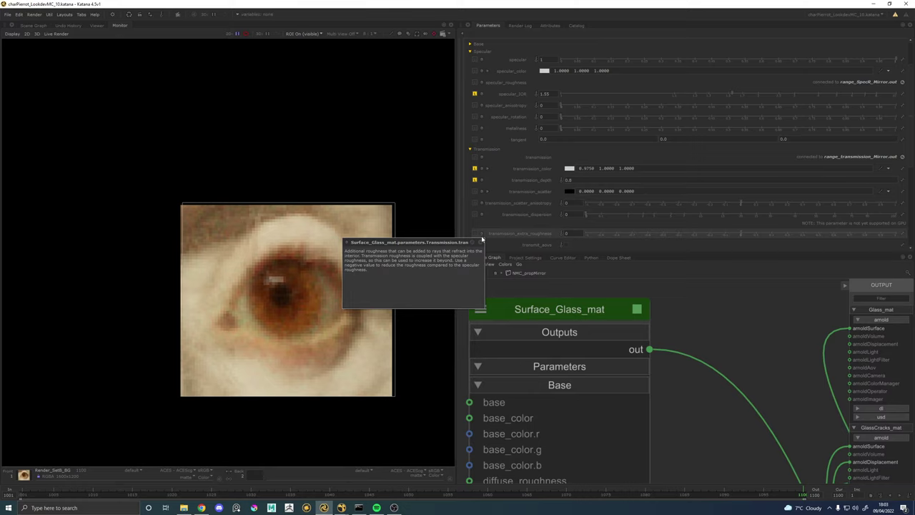
left_click(603, 234)
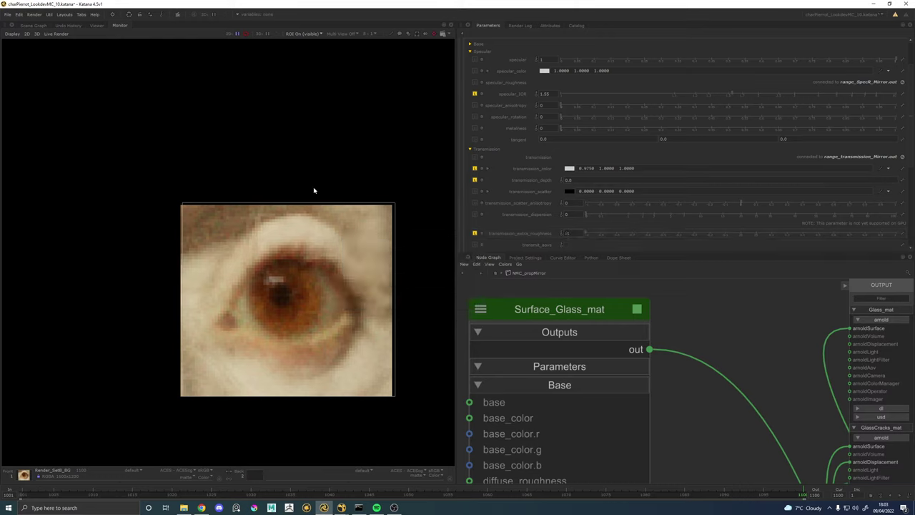
key("3")
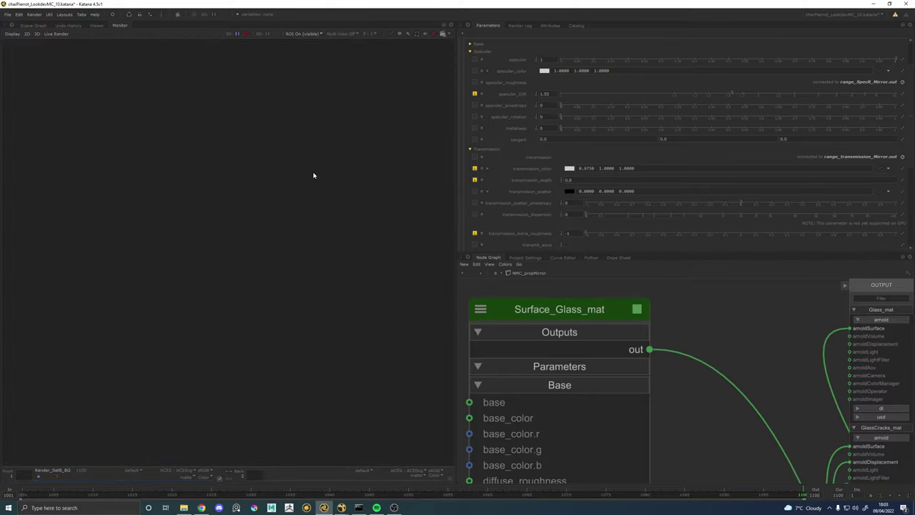
Open the parameters of standard_surface3, the front input of Backplate_mat's two_sided shader, and expand its Specular group.
scroll(672, 366, "down", 6)
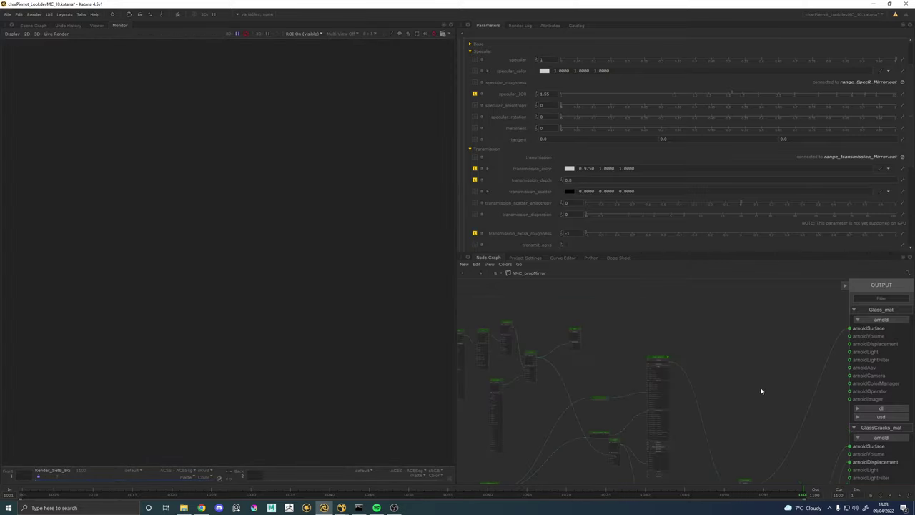
scroll(883, 375, "down", 2)
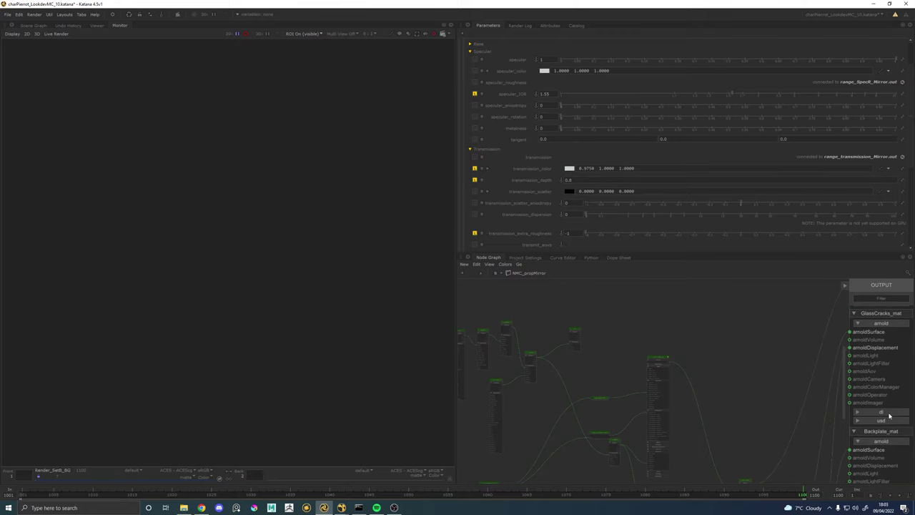
scroll(889, 416, "down", 4)
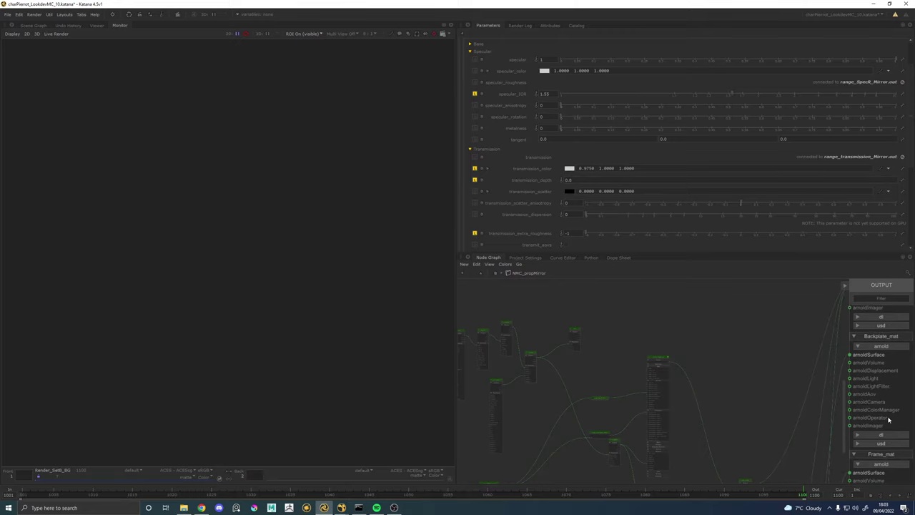
scroll(689, 343, "up", 6)
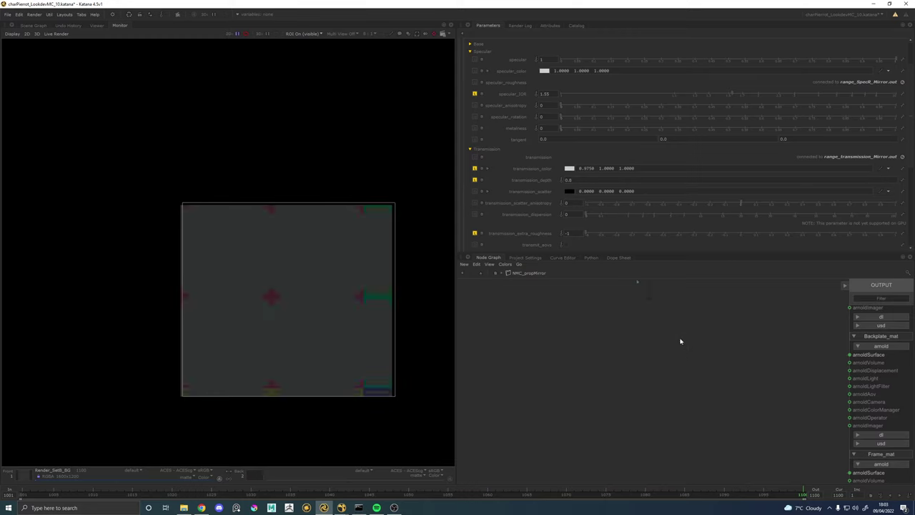
scroll(644, 333, "up", 3)
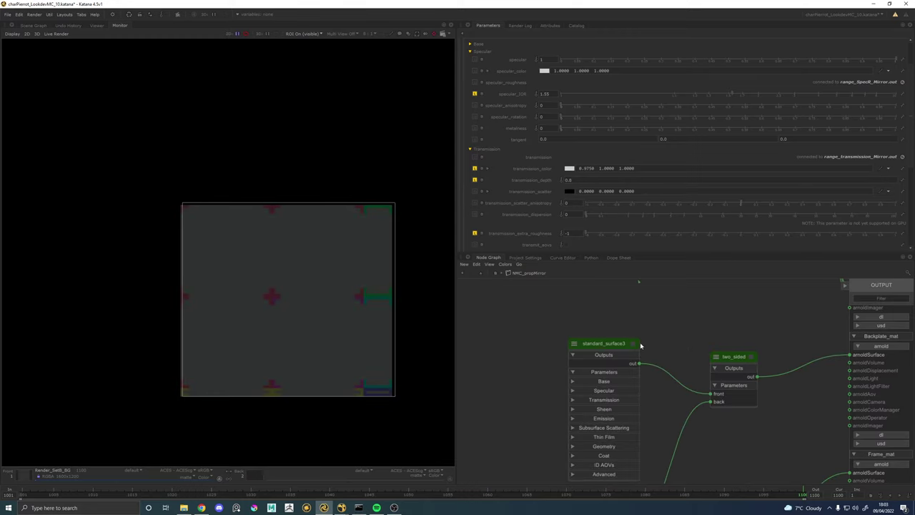
double_click(633, 345)
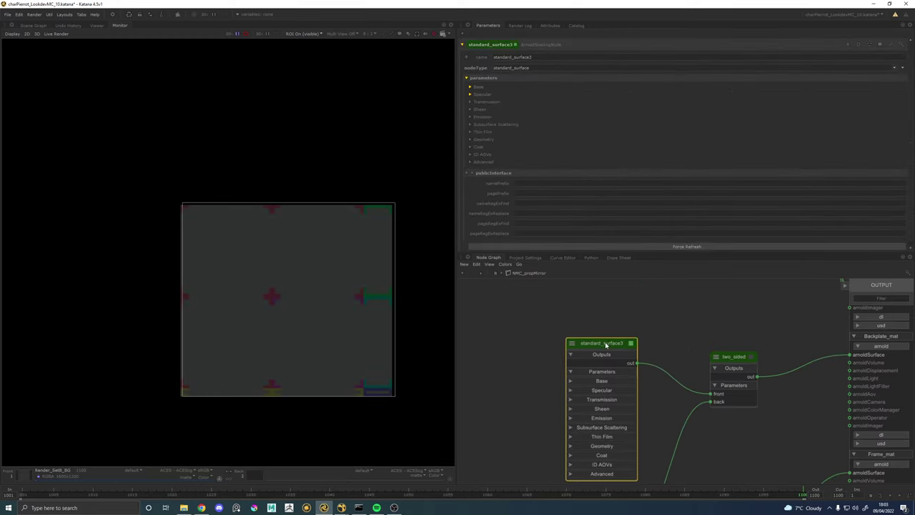
left_click_drag(606, 345, 592, 342)
left_click(473, 94)
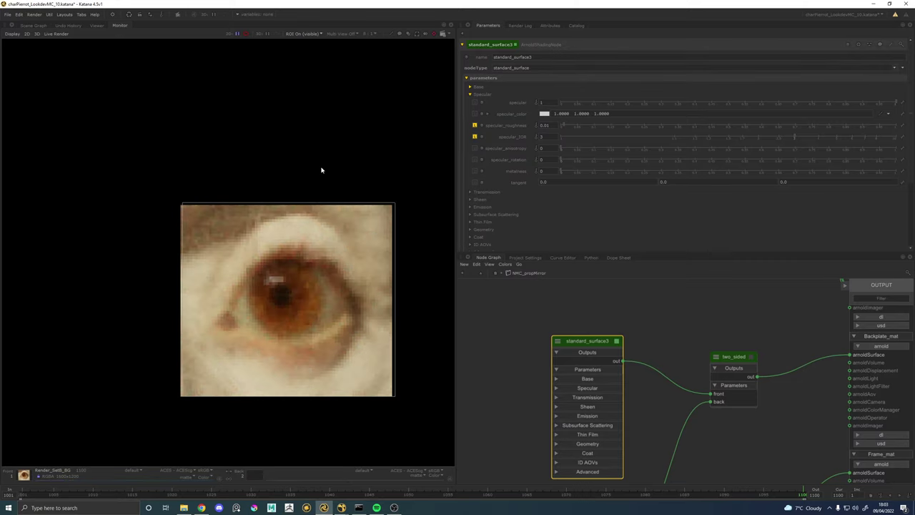
Check the rendered eye up close, then set specular_roughness of standard_surface3 to 0 and render the region again.
scroll(315, 193, "down", 3)
scroll(324, 195, "up", 2)
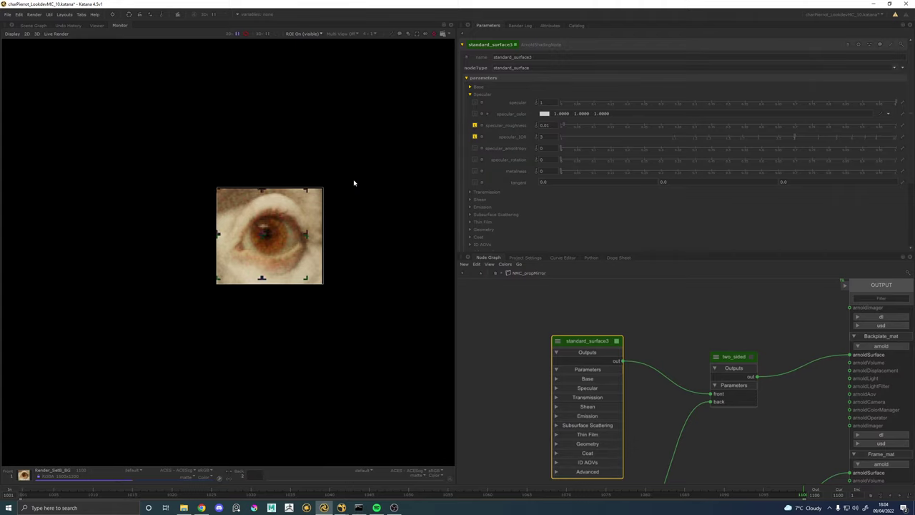
scroll(279, 218, "up", 4)
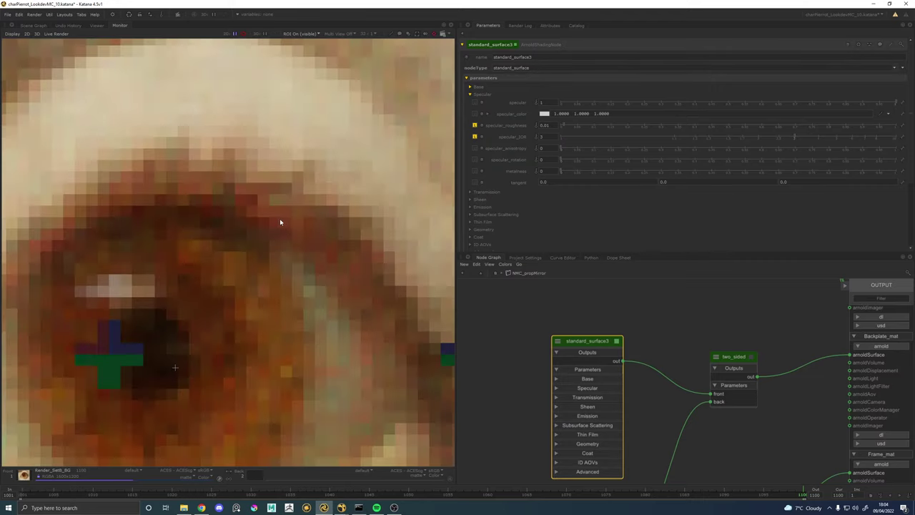
scroll(282, 219, "down", 3)
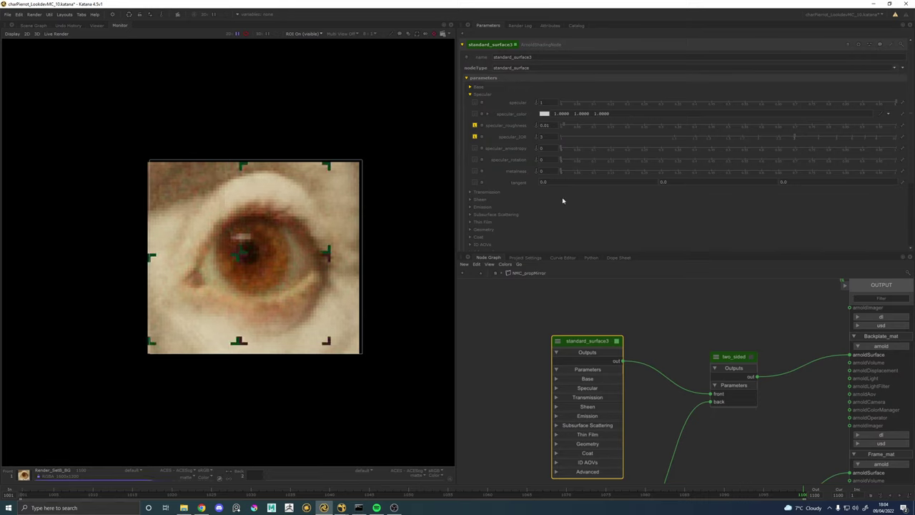
left_click(475, 125)
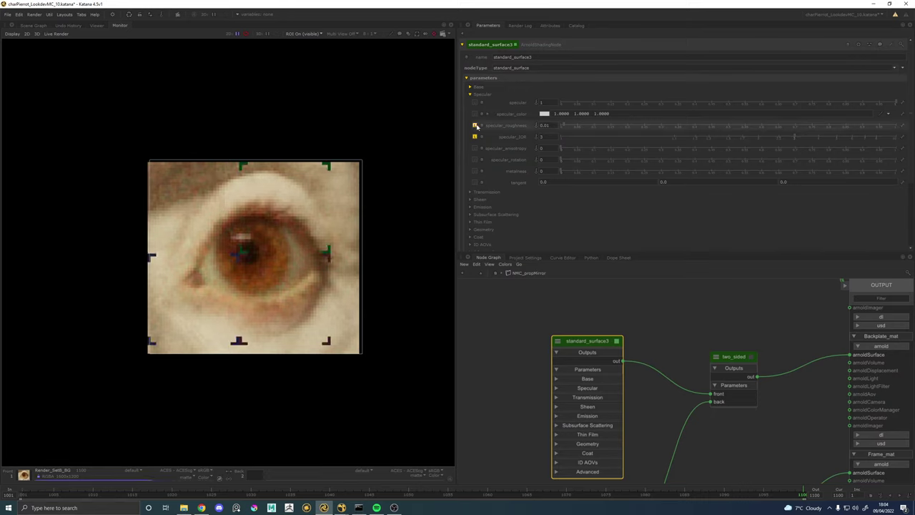
key("ctrl+z")
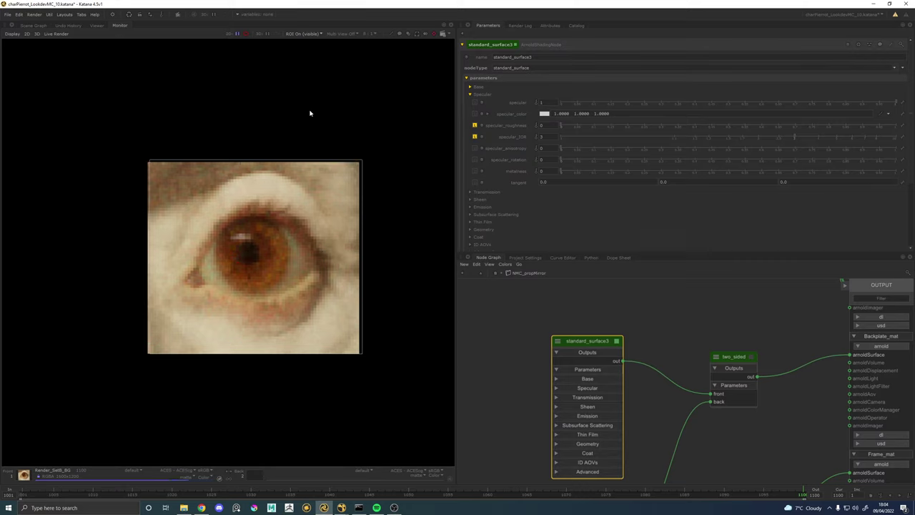
Examine the sharpness of the iris and eyelashes in the new region render at several magnifications.
scroll(318, 114, "down", 2)
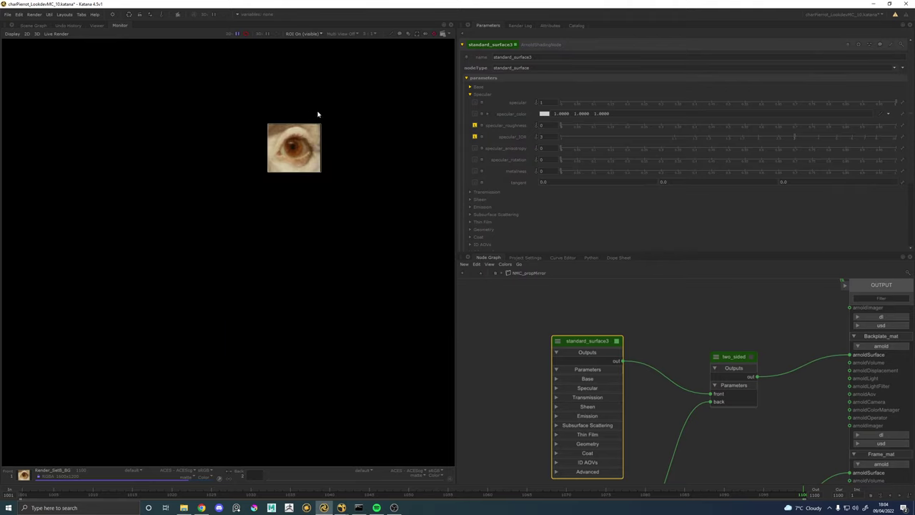
scroll(332, 105, "up", 2)
left_click_drag(333, 106, 338, 167)
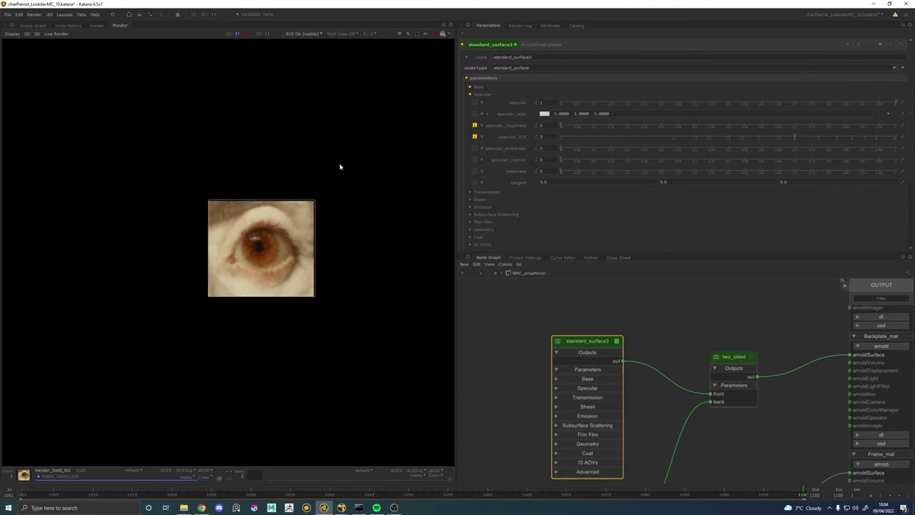
scroll(326, 241, "up", 2)
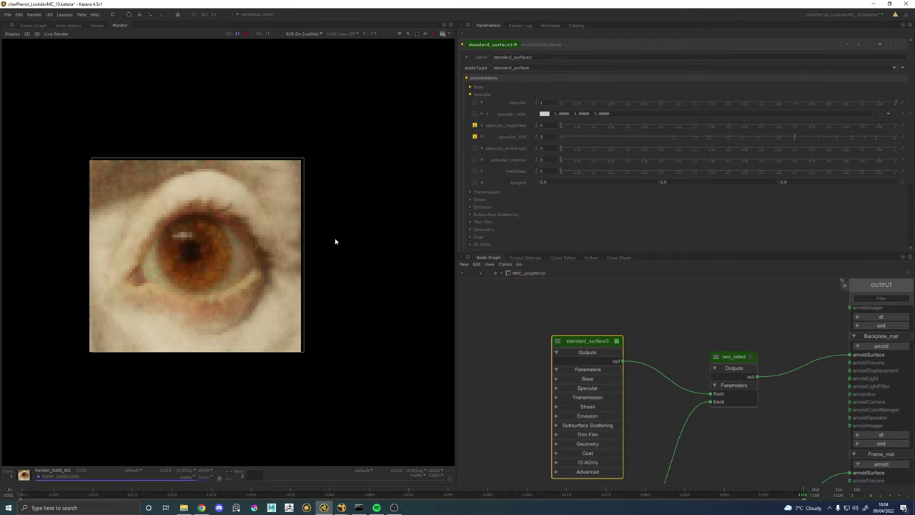
scroll(335, 242, "down", 4)
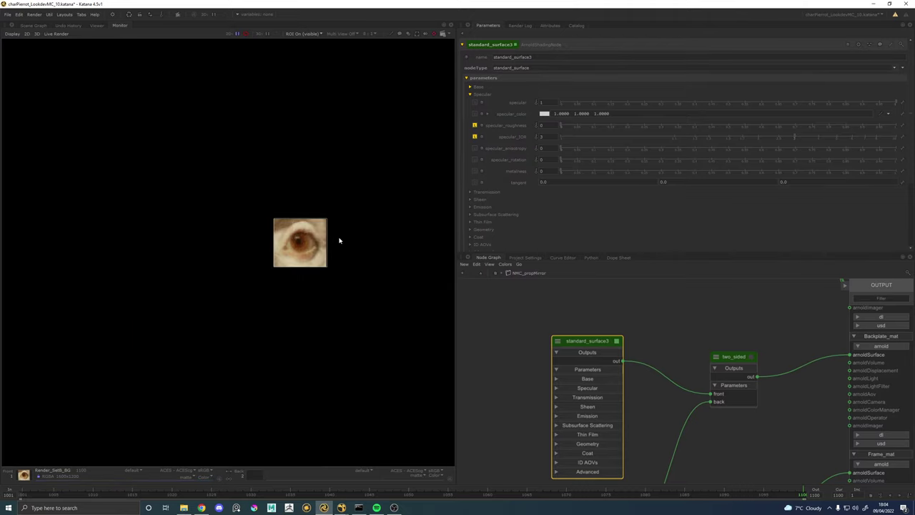
scroll(310, 239, "up", 7)
scroll(316, 241, "down", 3)
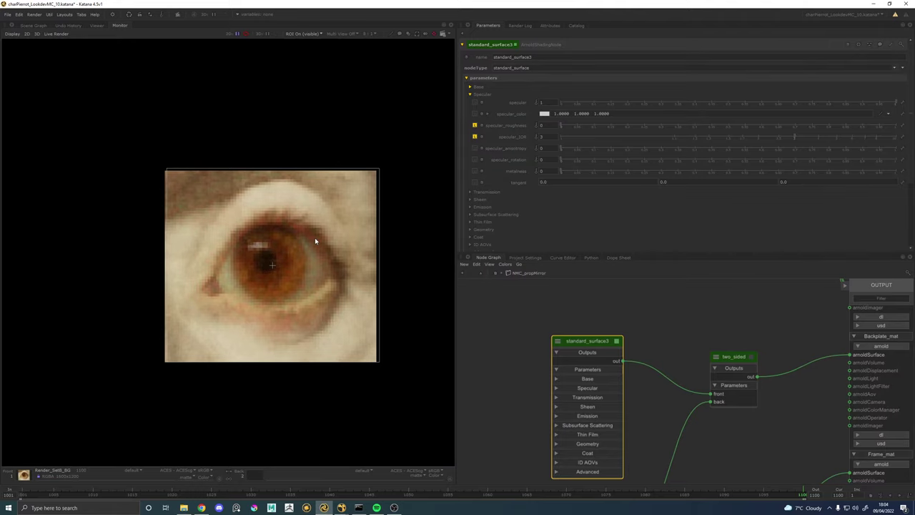
Restart the eye region render and assign catalog render 5 as the monitor's back image for comparison.
scroll(314, 237, "down", 4)
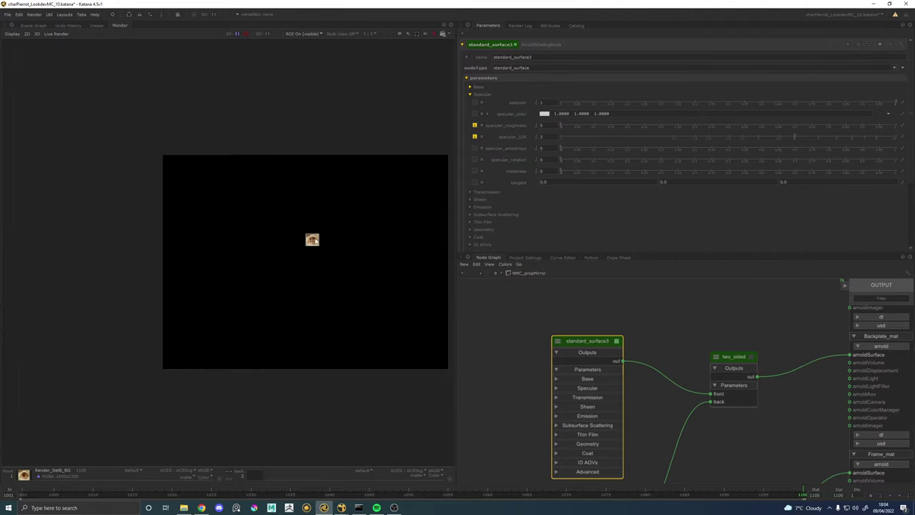
scroll(318, 238, "up", 3)
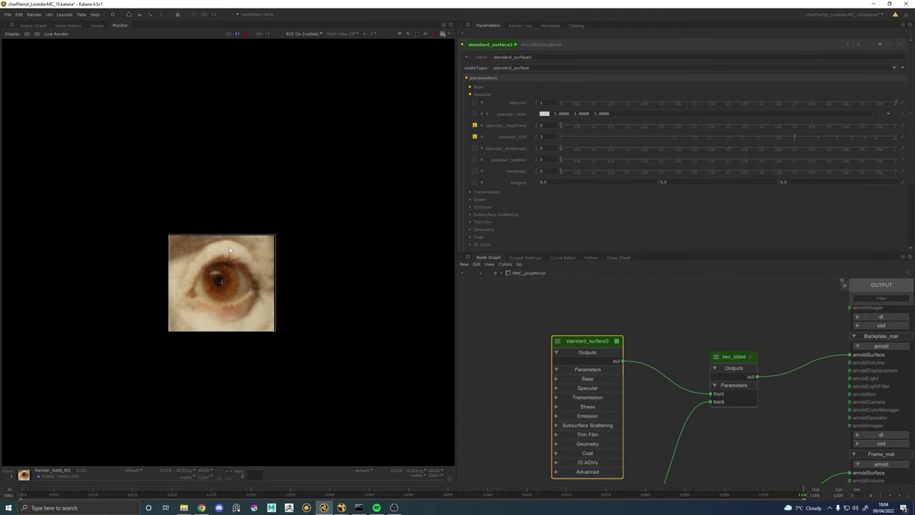
key("backslash")
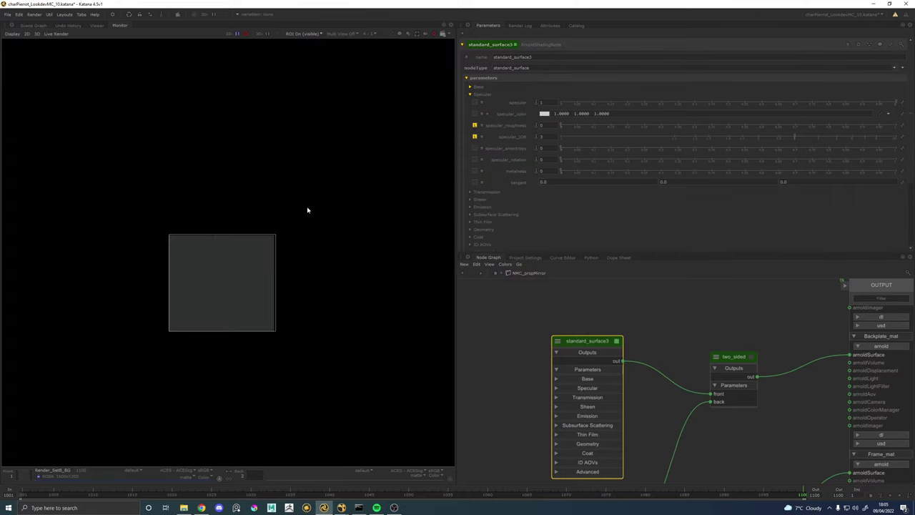
left_click(577, 26)
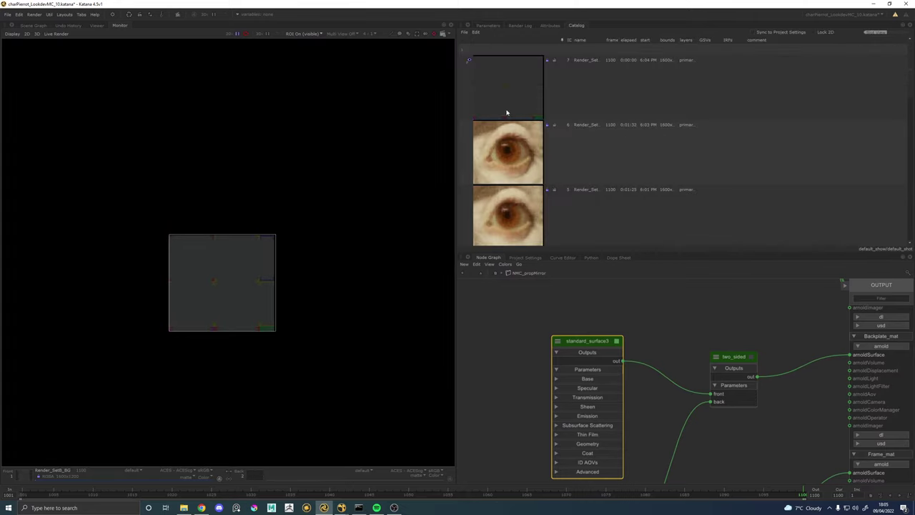
left_click(468, 190)
left_click(487, 26)
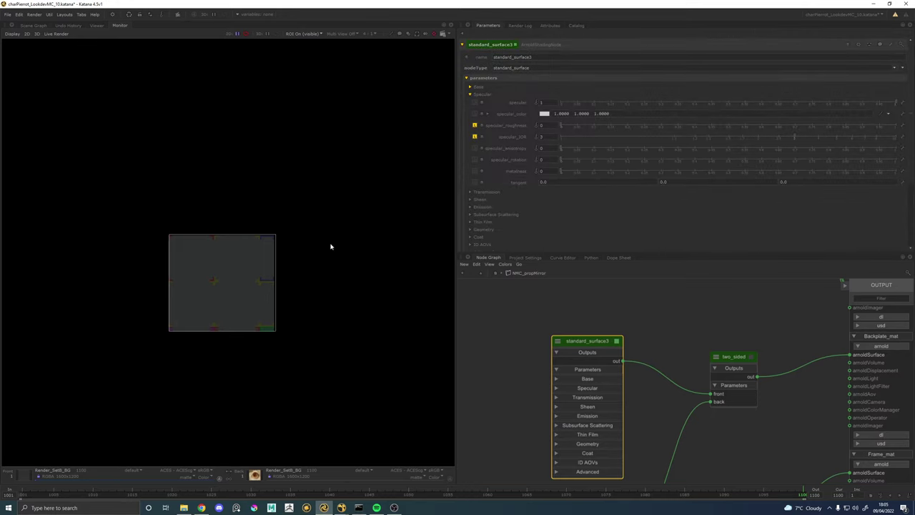
Compare the new eye render in the front buffer with the earlier render in the back buffer.
key("grave")
key("grave")
key("backslash")
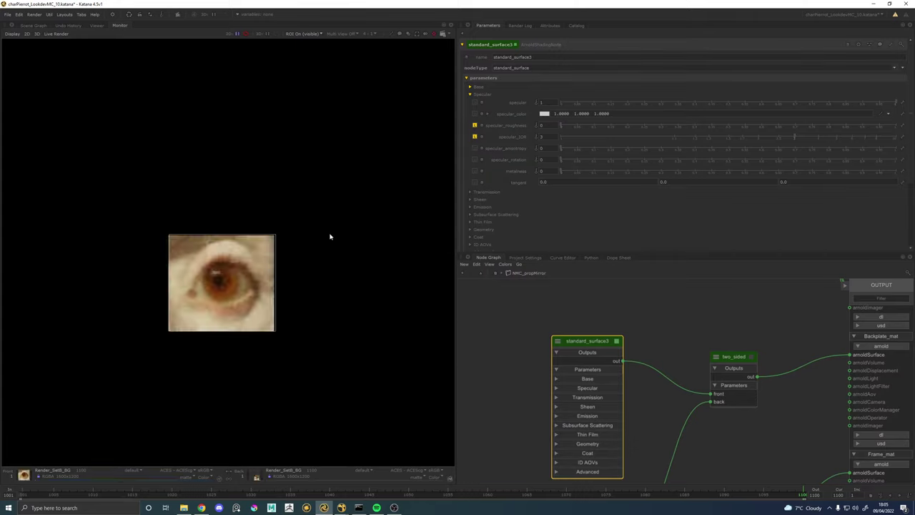
key("p")
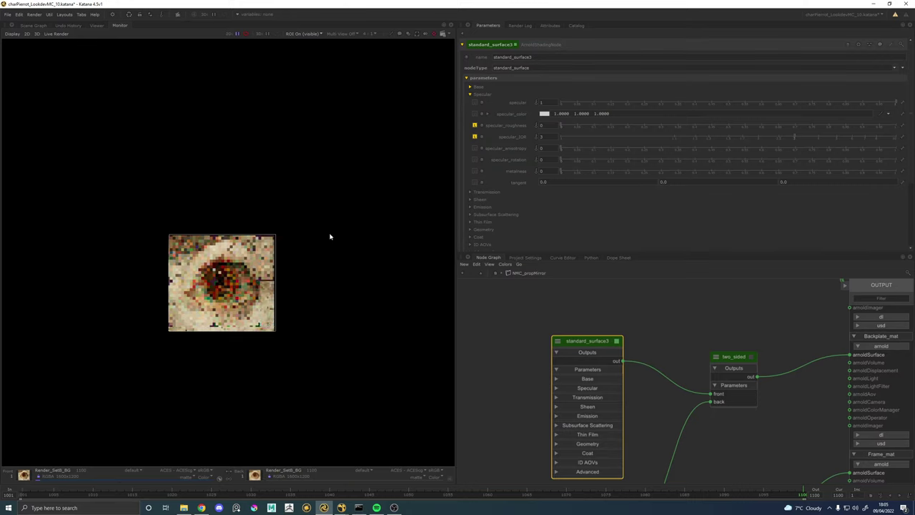
key("backslash")
key("backslash")
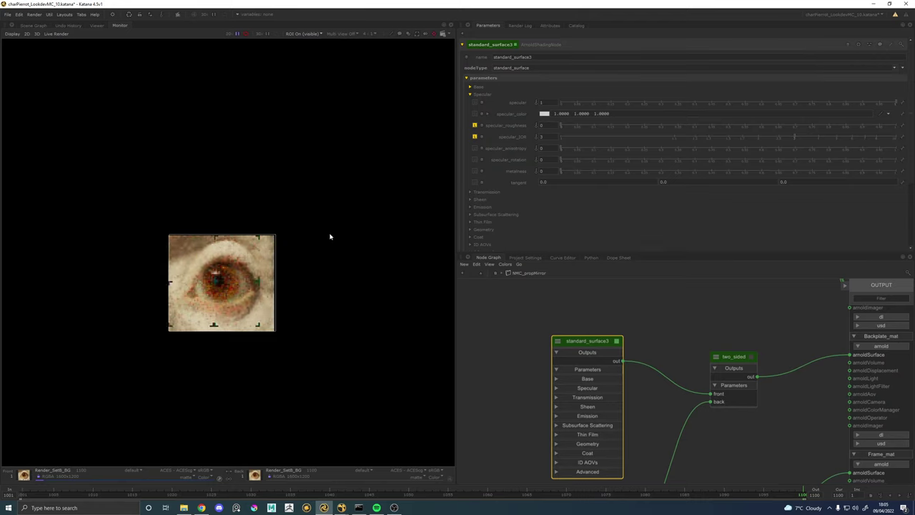
Examine the iris, highlight and eyelashes in the refining region render at several magnifications.
scroll(238, 286, "up", 5)
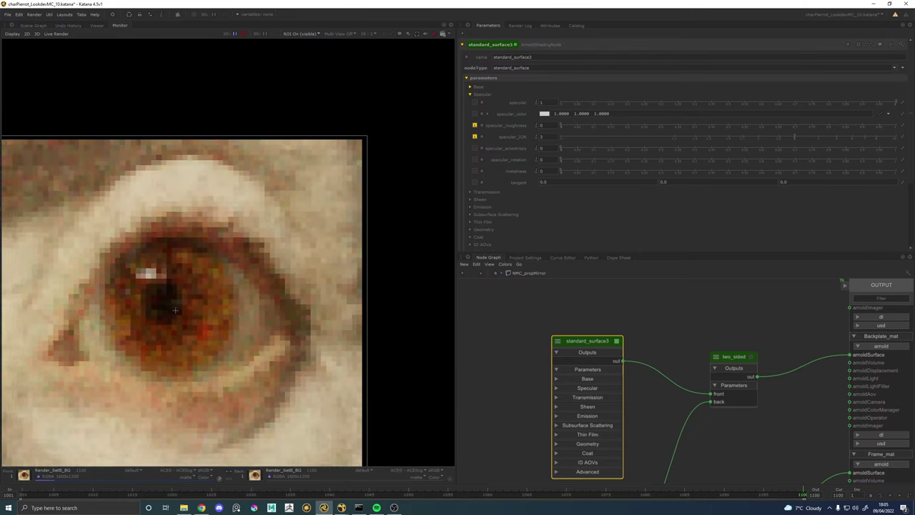
scroll(236, 287, "down", 3)
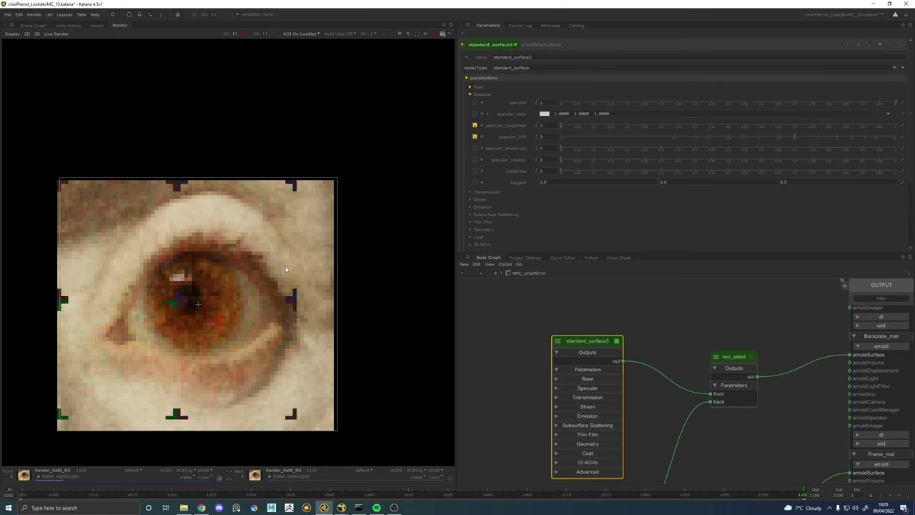
scroll(268, 243, "down", 4)
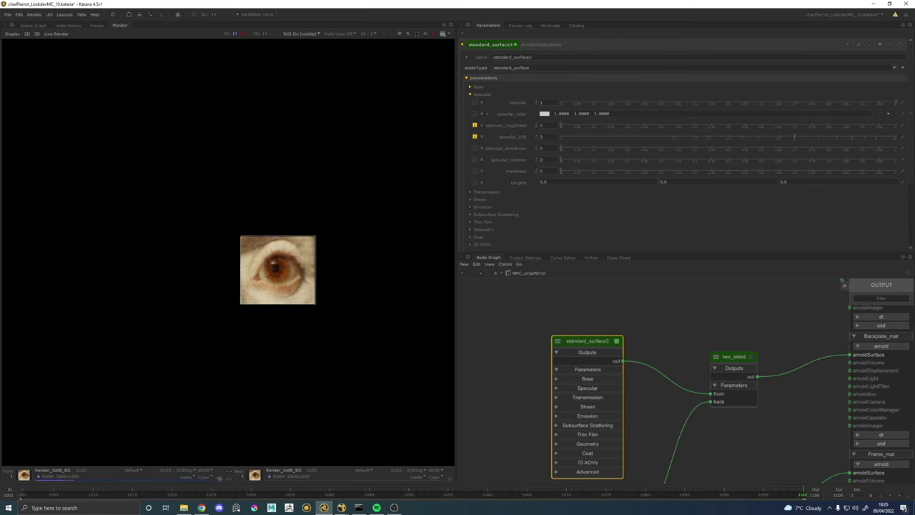
scroll(307, 215, "up", 2)
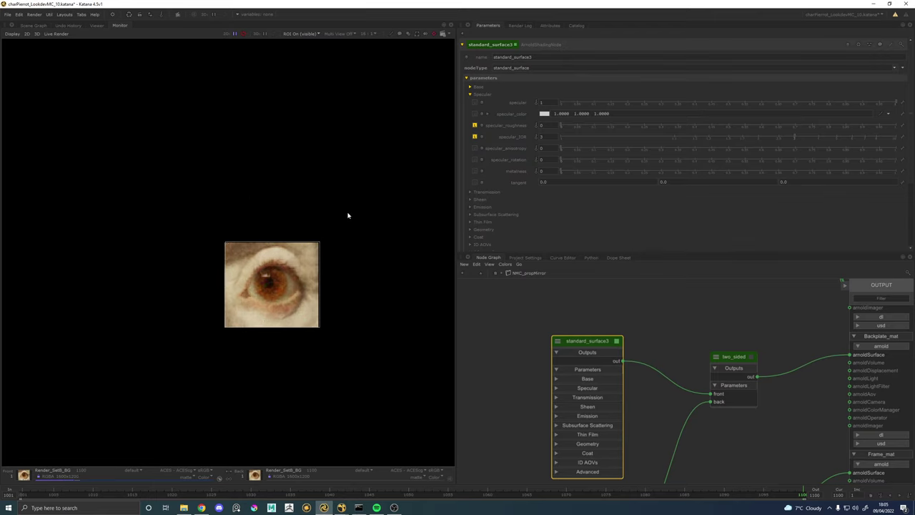
scroll(350, 215, "down", 2)
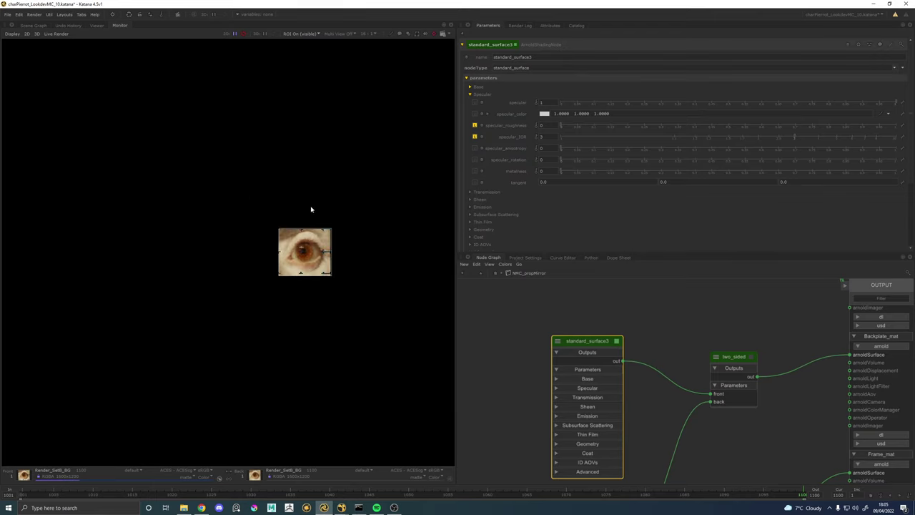
scroll(337, 243, "up", 2)
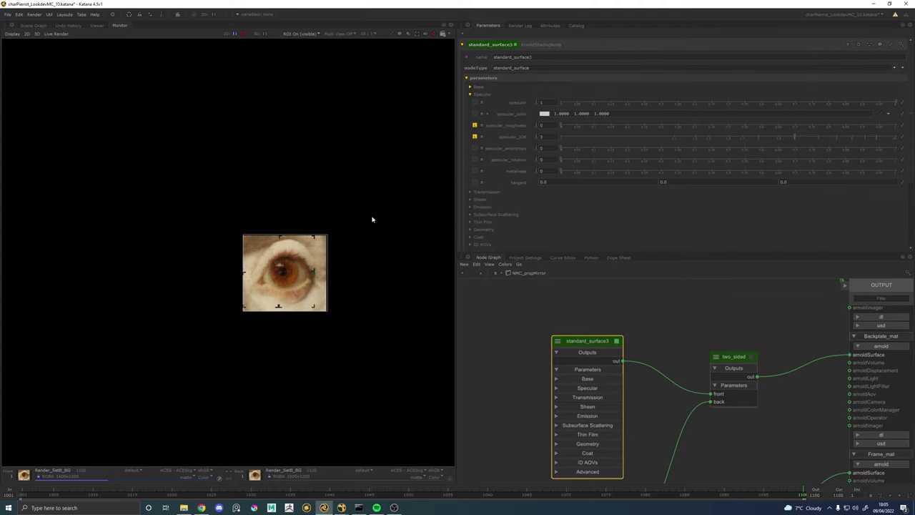
scroll(331, 270, "up", 3)
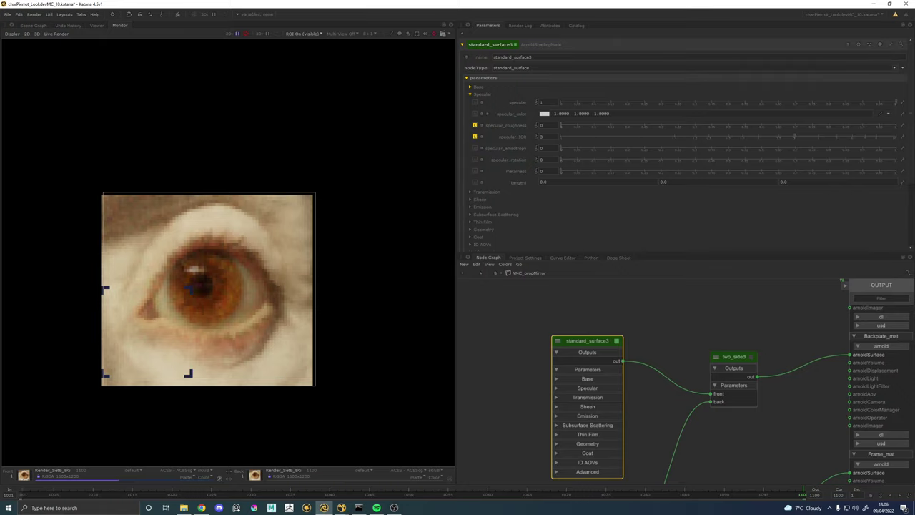
scroll(331, 270, "down", 6)
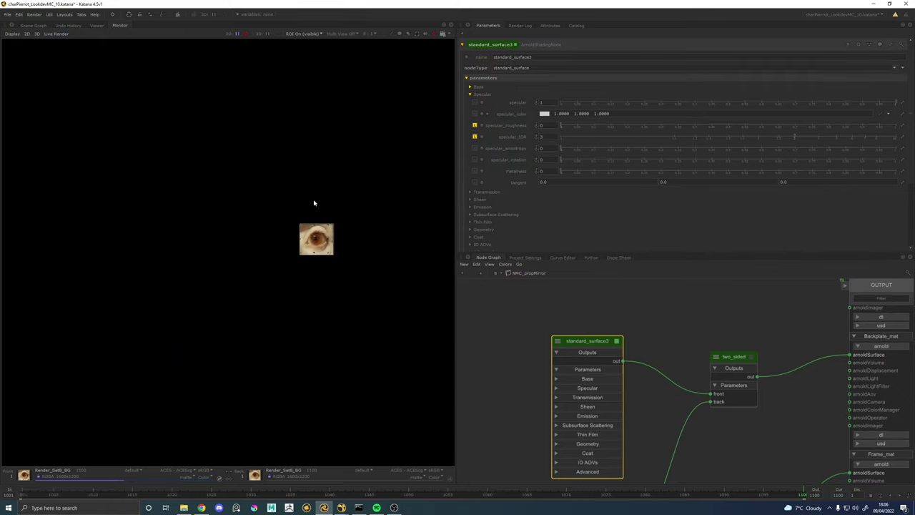
scroll(312, 203, "up", 4)
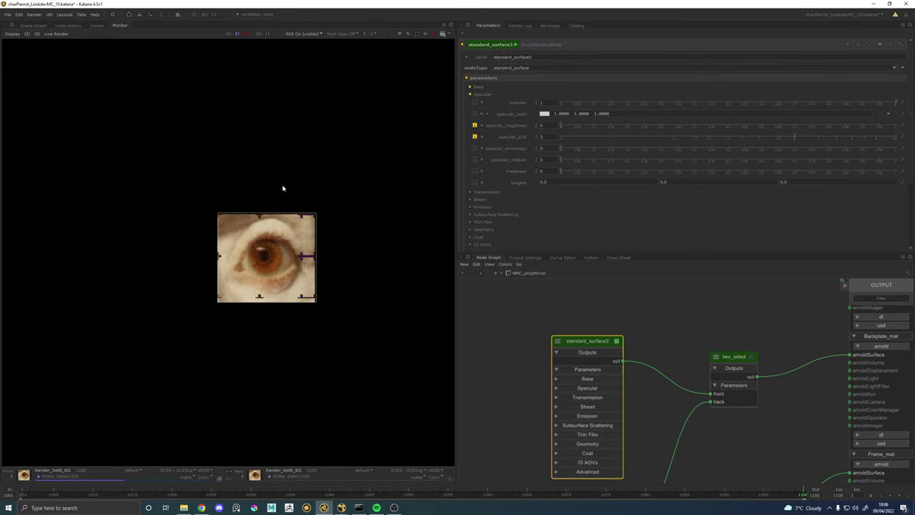
scroll(286, 189, "up", 2)
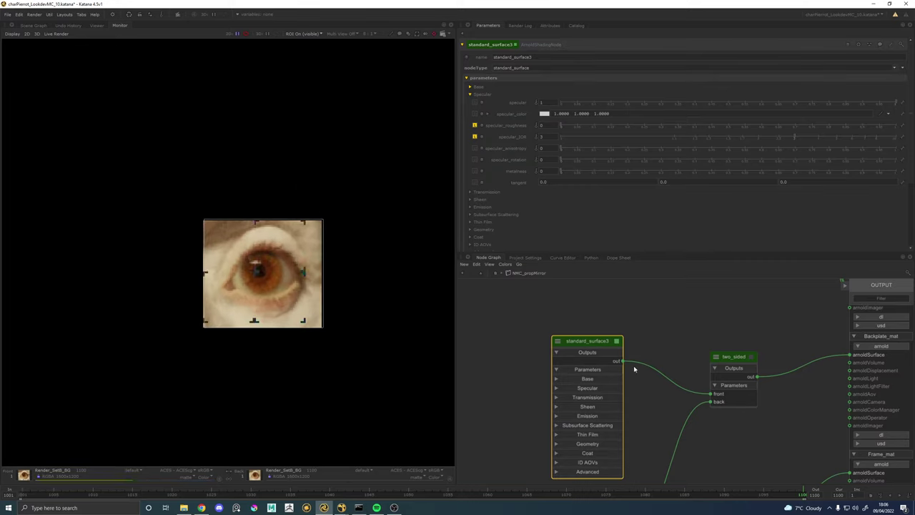
Leave the mirror's material network, turn off the region of interest and open the parameters of Render_SetB_BG.
left_click(483, 273)
scroll(600, 356, "down", 10)
left_click_drag(600, 355, 581, 268)
left_click_drag(682, 423, 633, 386)
scroll(633, 387, "up", 8)
scroll(632, 386, "down", 5)
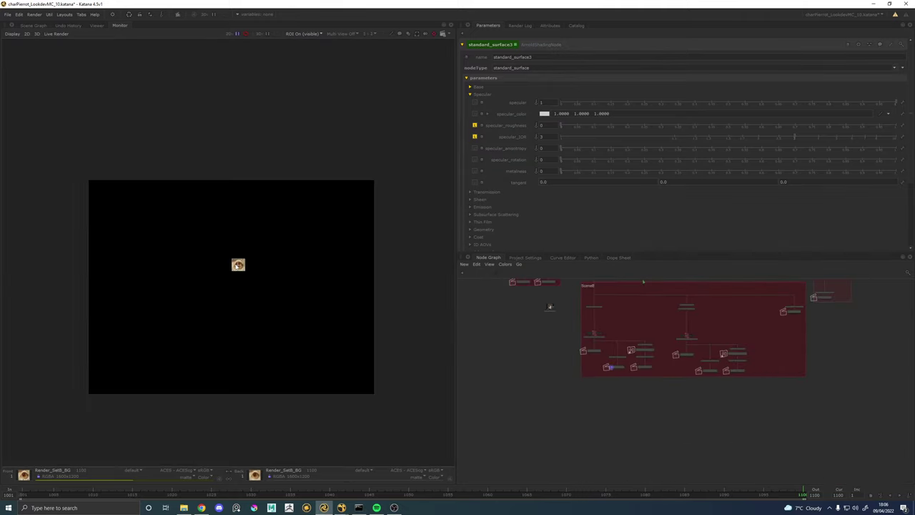
scroll(611, 368, "up", 3)
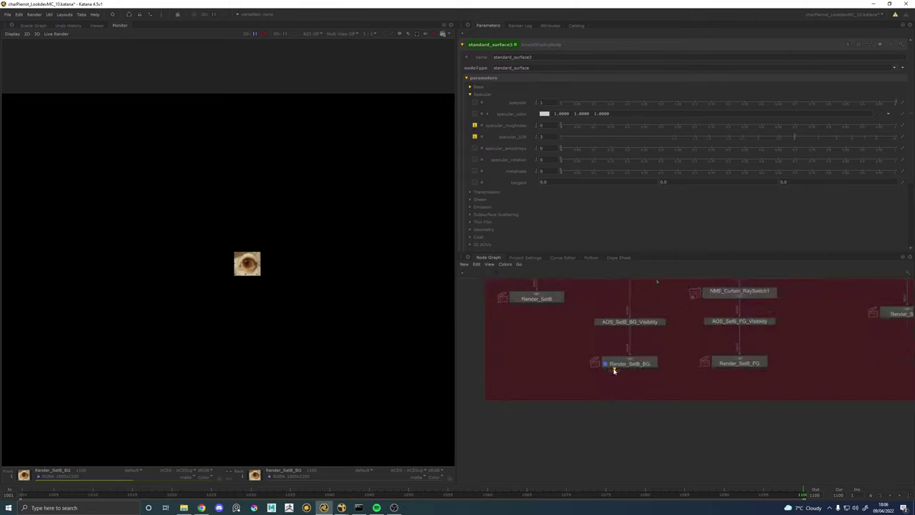
scroll(639, 371, "down", 1)
left_click(629, 379)
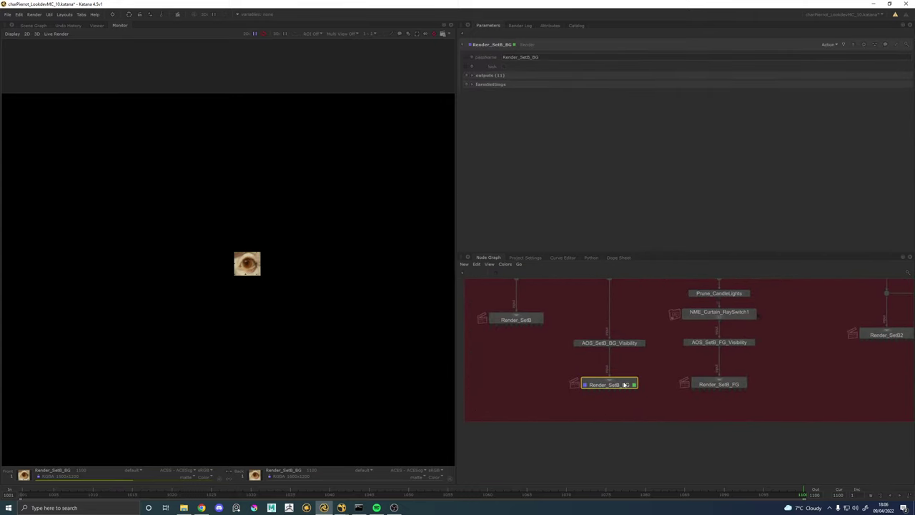
Start a full-frame render from the Render_SetB_BG node.
scroll(633, 376, "down", 4)
scroll(626, 380, "up", 6)
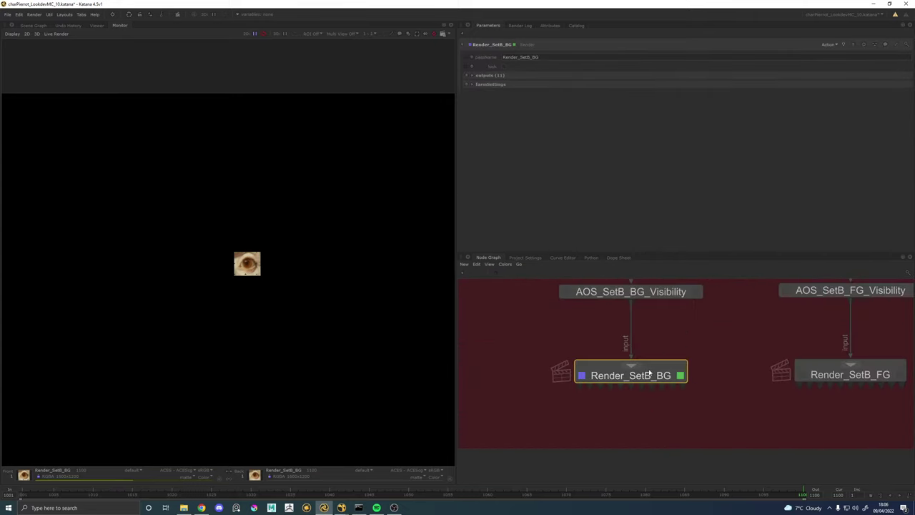
right_click(649, 372)
left_click(671, 234)
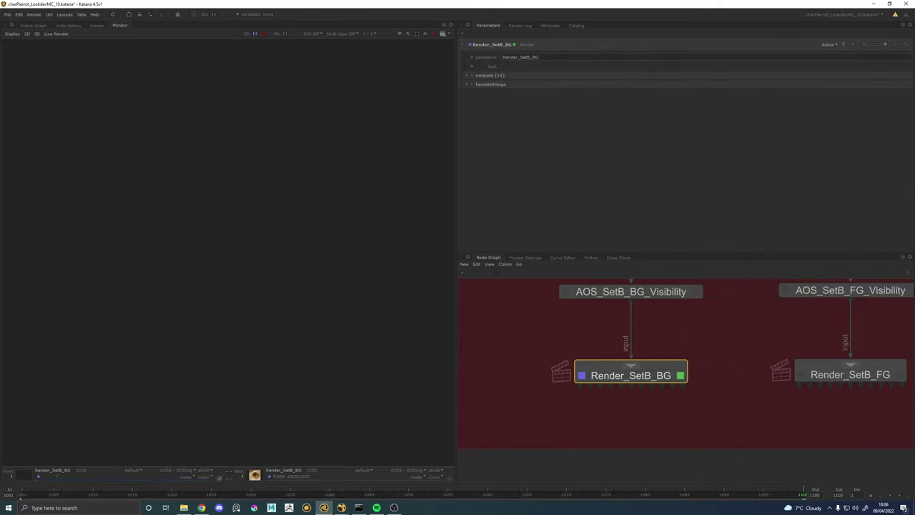
key("alt+Tab")
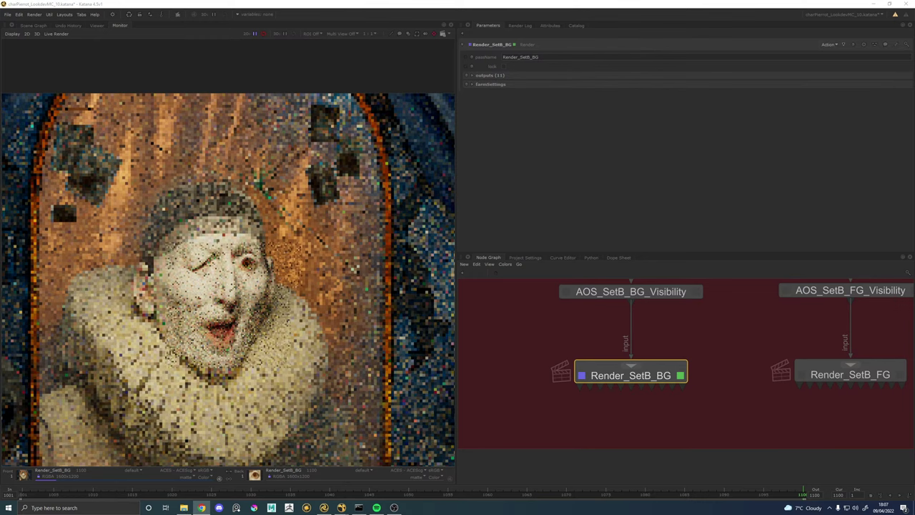
left_click(227, 93)
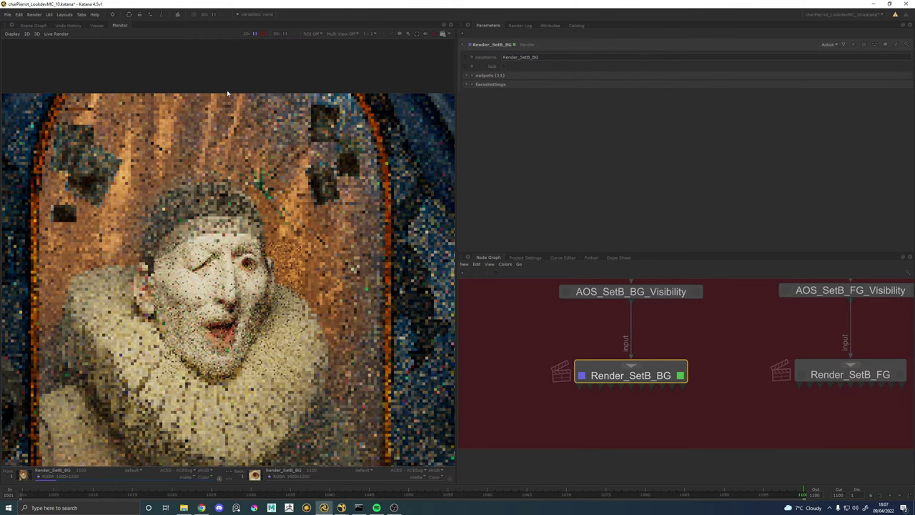
Check the full-frame render against the earlier eye region render and look over Pierrot's face in the mirror.
key("Page_Down")
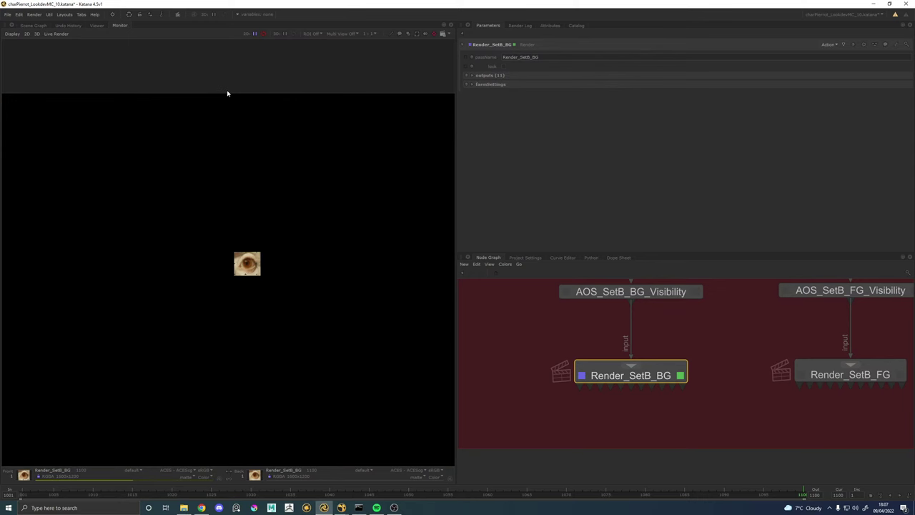
scroll(195, 134, "down", 3)
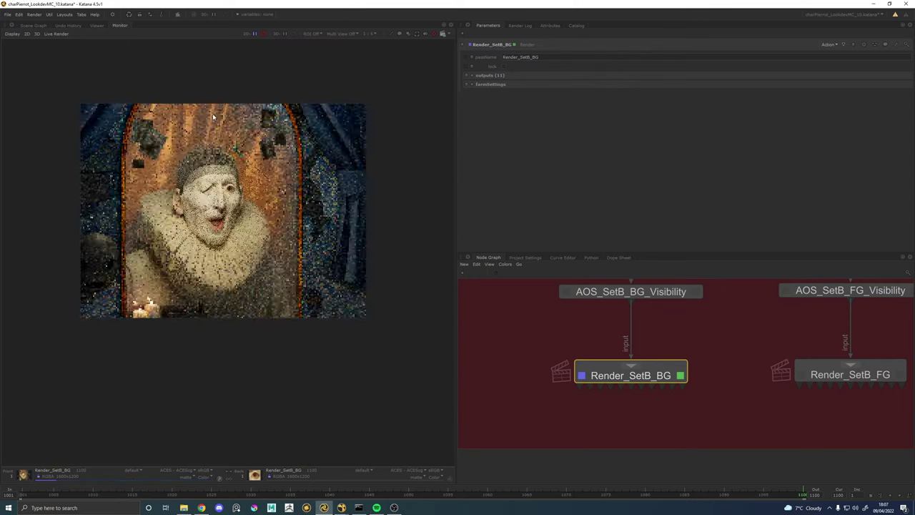
scroll(195, 135, "up", 3)
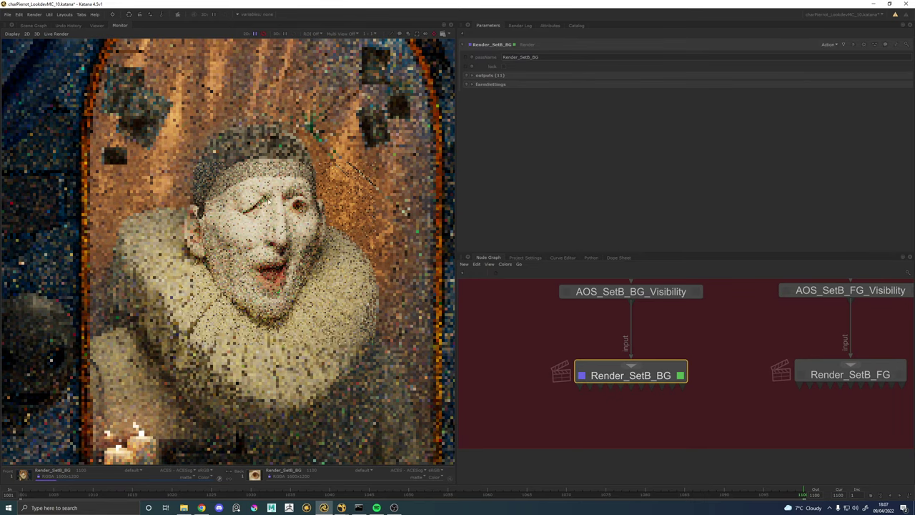
scroll(253, 211, "down", 1)
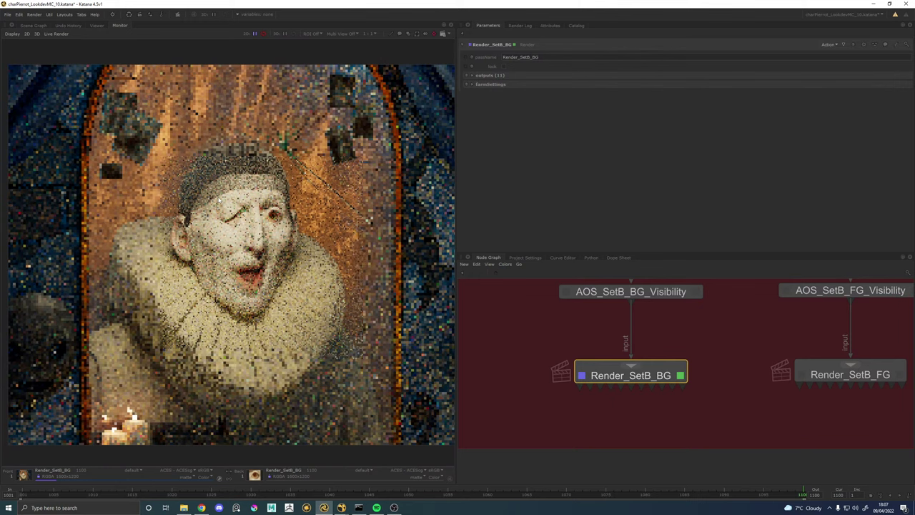
Find the earlier full-frame render 56 in the catalog and assign it as the back image.
left_click(576, 25)
scroll(522, 150, "down", 3)
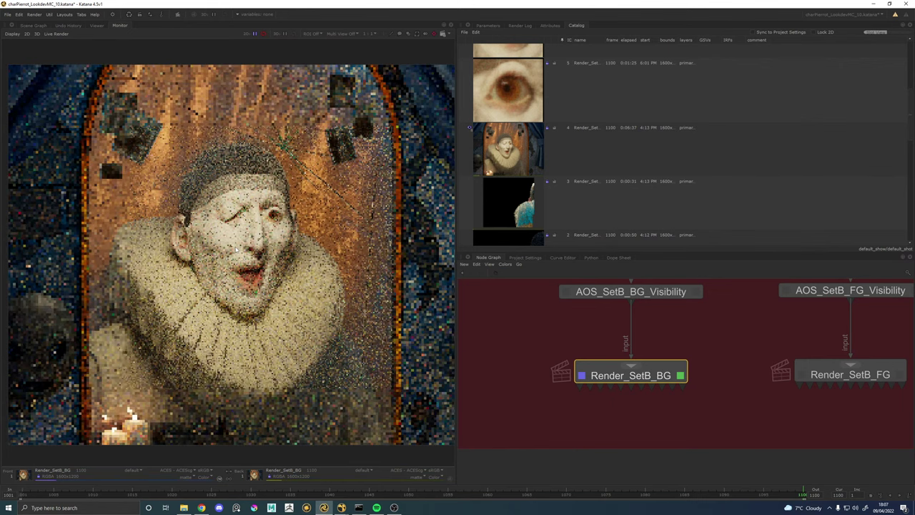
scroll(494, 185, "down", 3)
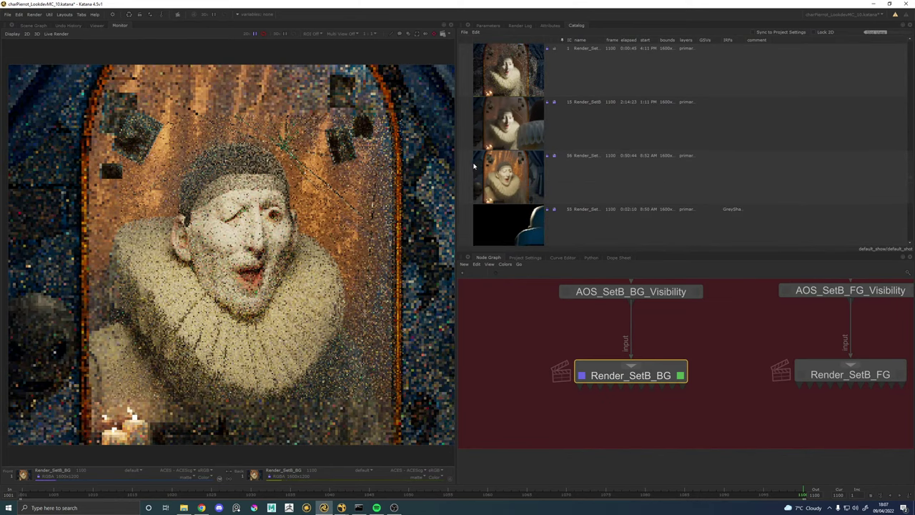
scroll(474, 157, "down", 3)
scroll(472, 139, "up", 2)
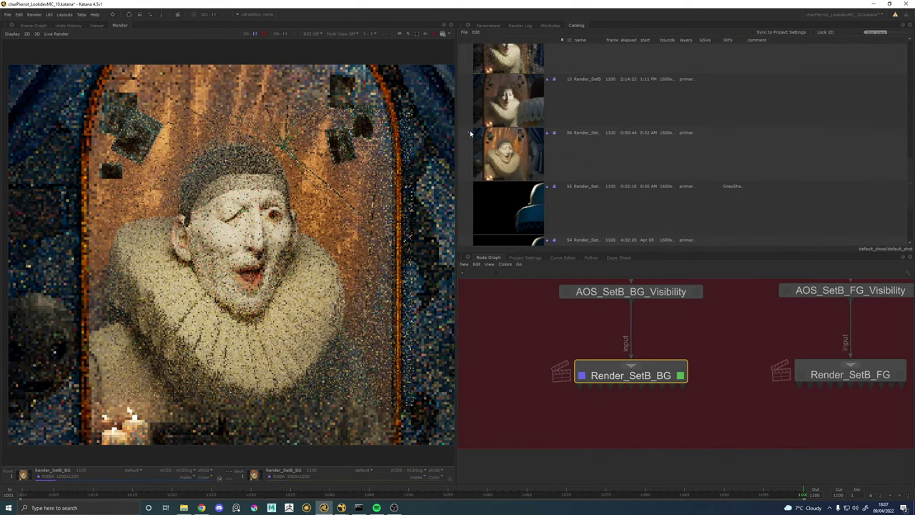
Compare the new full-frame render with render 56, examining Pierrot's face and open eye up close.
key("grave")
scroll(301, 219, "up", 8)
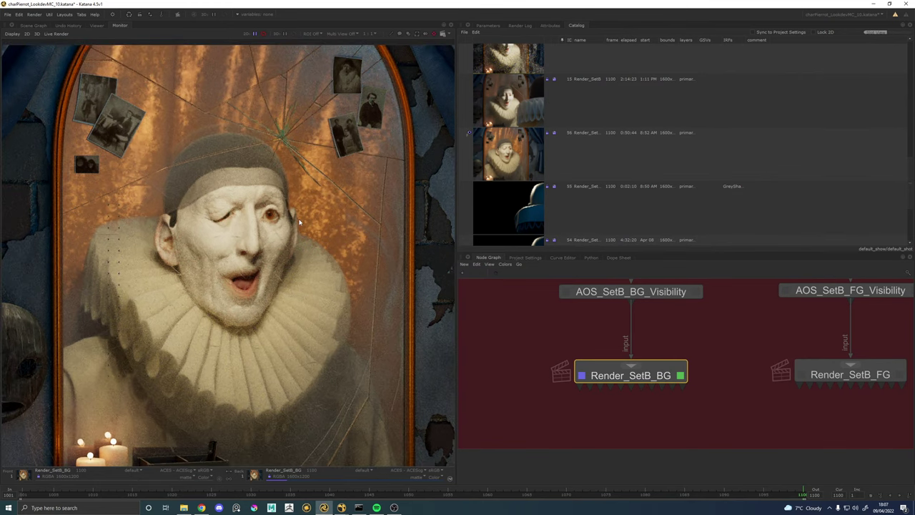
scroll(309, 228, "down", 8)
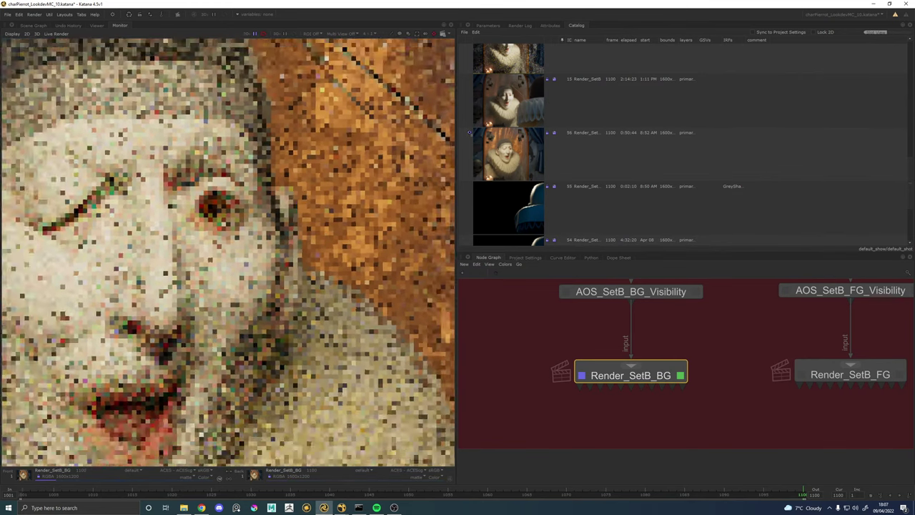
key("grave")
key("grave")
key("grave")
key("grave")
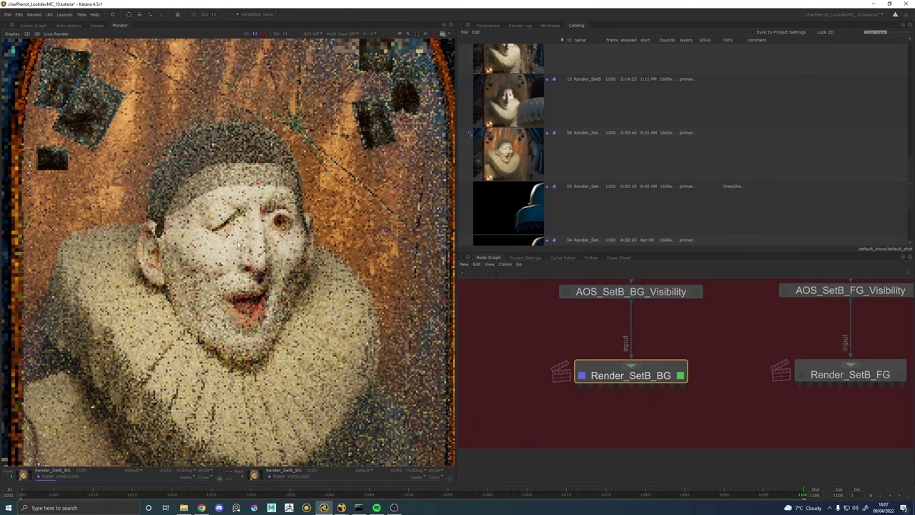
Compare the new full-frame render with render 56 again, examining Pierrot's whole figure in the mirror and the surrounding frame.
key("grave")
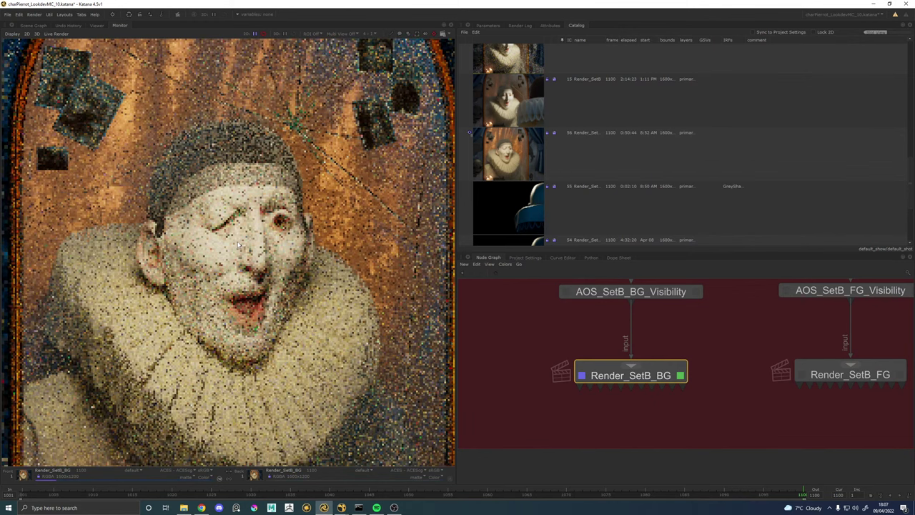
scroll(293, 240, "down", 2)
key("grave")
key("backslash")
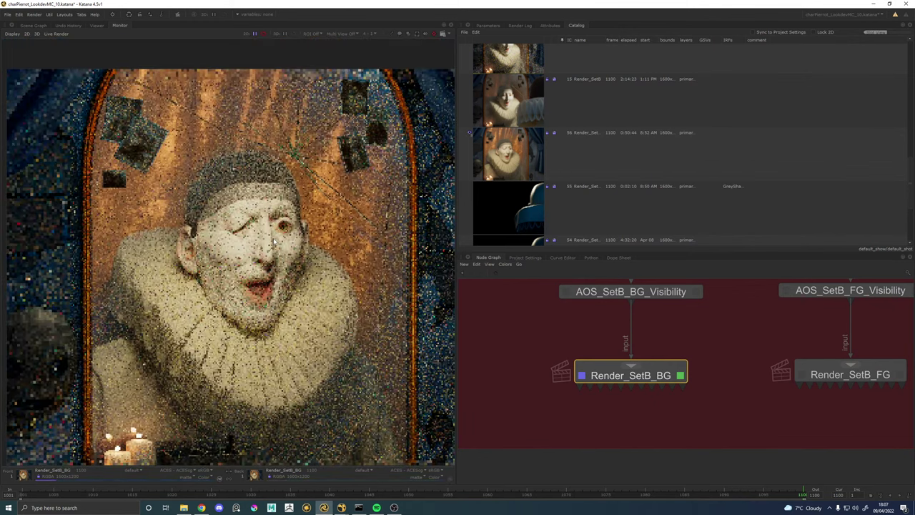
scroll(312, 264, "down", 3)
key("backslash")
scroll(312, 264, "up", 2)
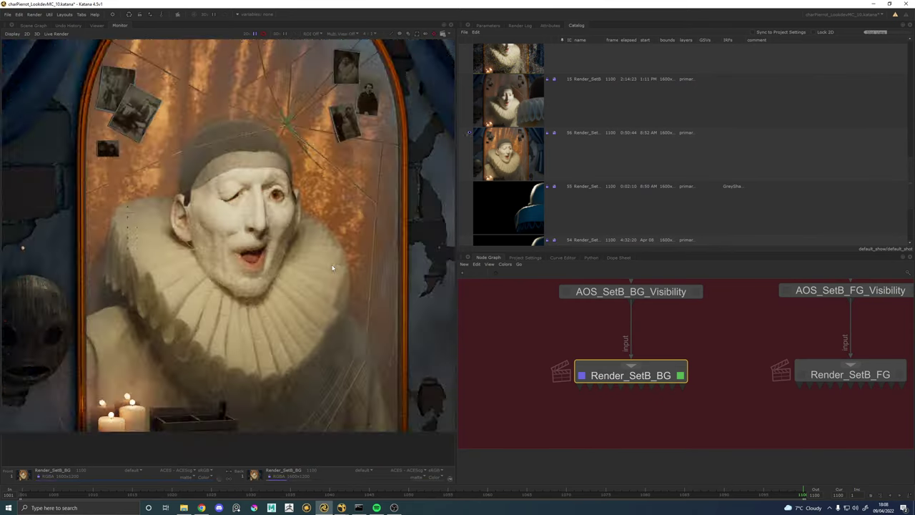
key("backslash")
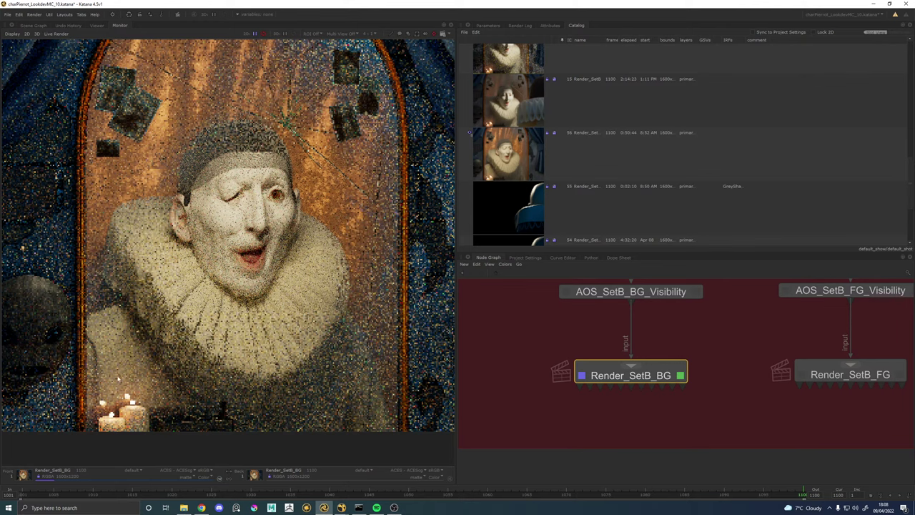
View the transmission, albedo and specular passes of the Render_SetB_BG render.
left_click(134, 471)
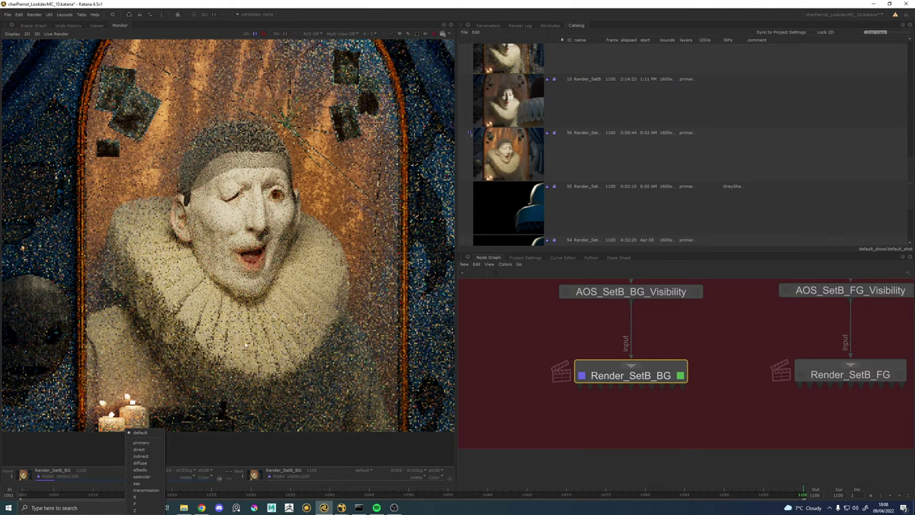
left_click(152, 491)
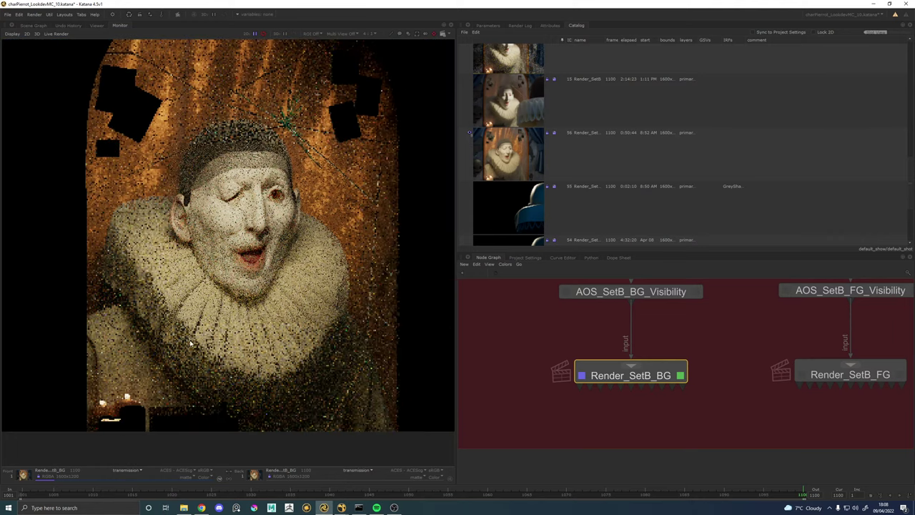
left_click(125, 472)
left_click(126, 471)
left_click(128, 472)
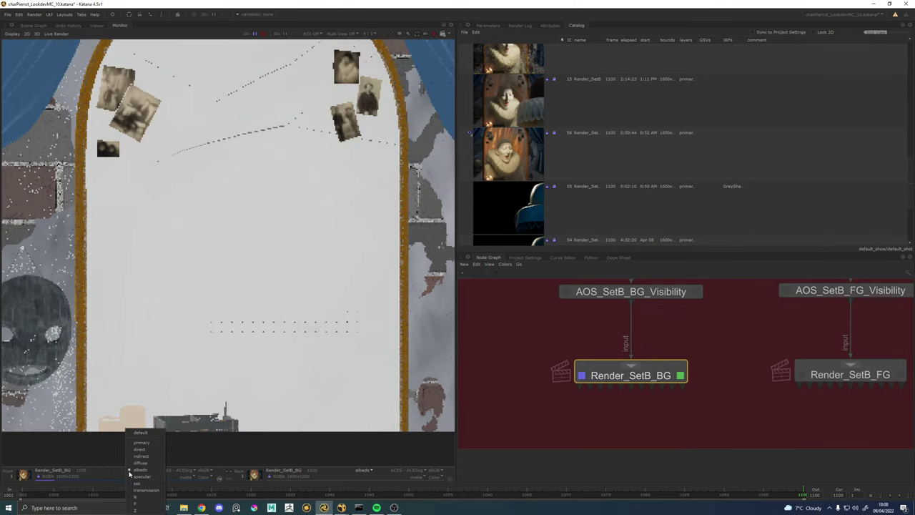
left_click(140, 476)
View the diffuse, indirect and direct passes of the Render_SetB_BG render.
left_click(125, 469)
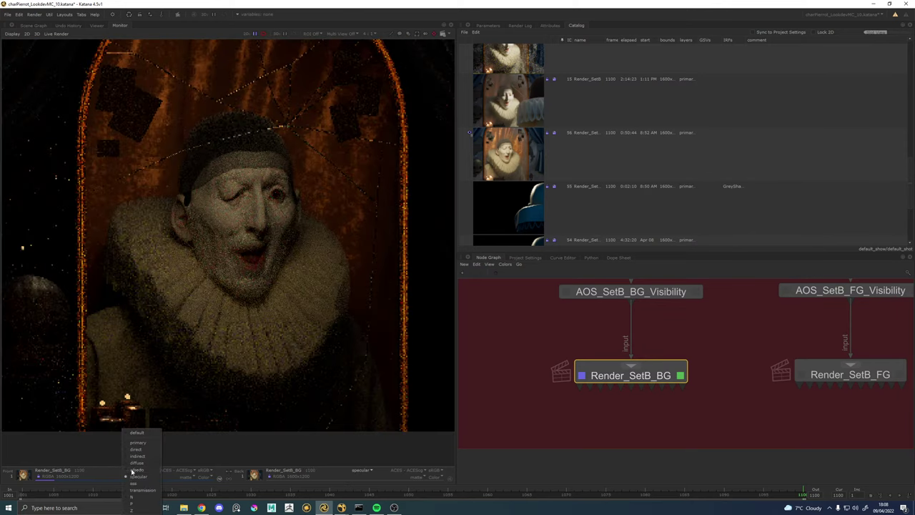
left_click(136, 466)
left_click(134, 470)
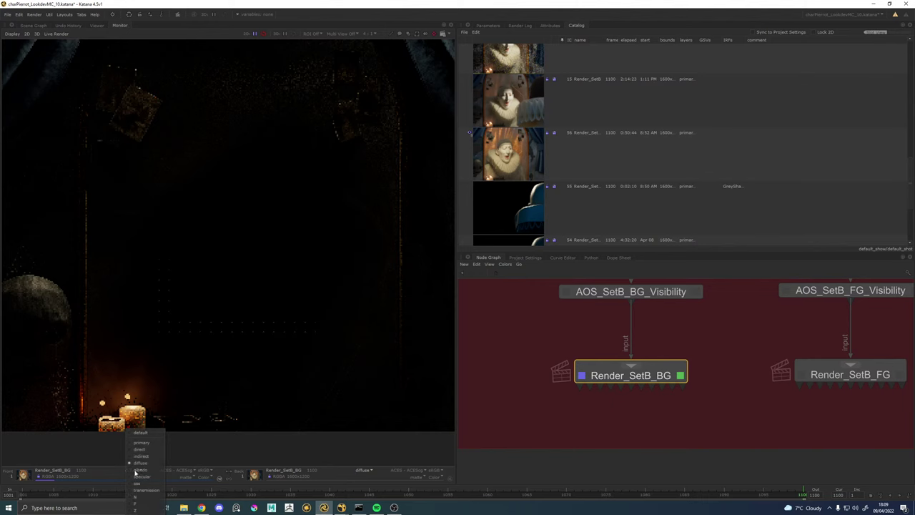
left_click(139, 457)
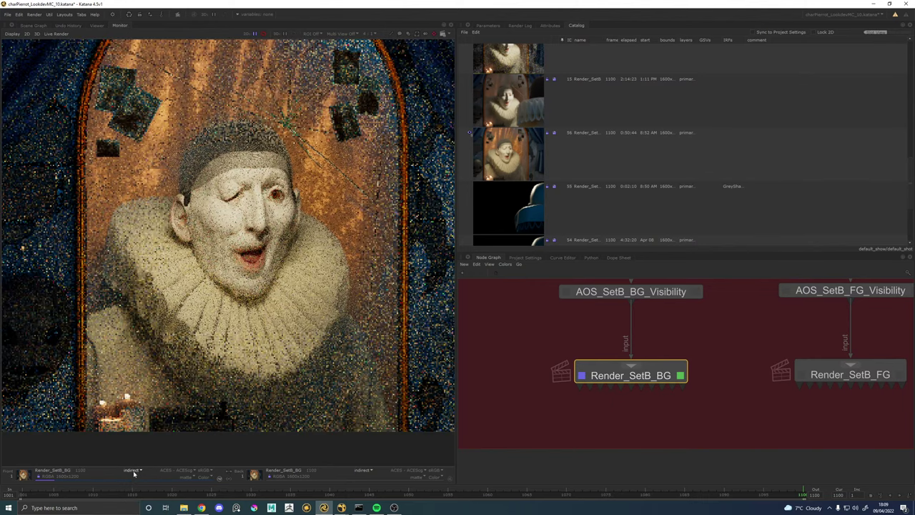
left_click(133, 469)
left_click(140, 452)
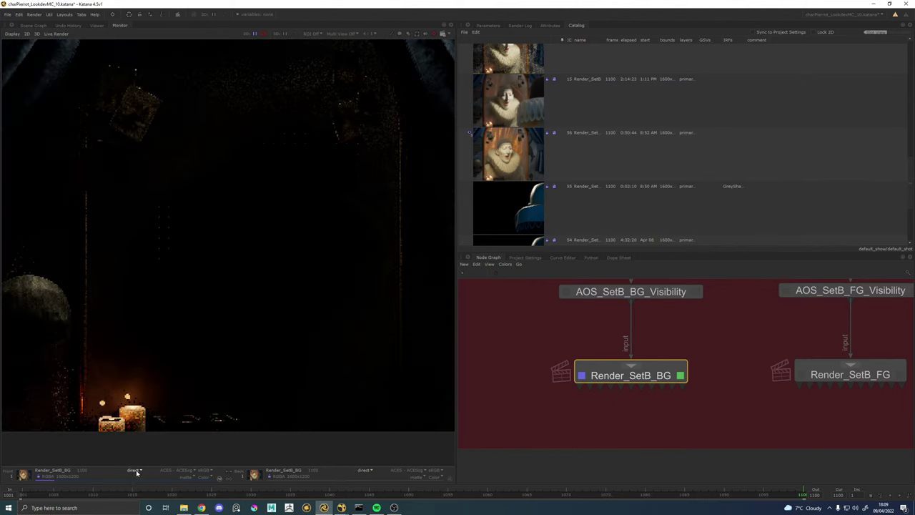
Check the albedo pass again, and view the sss and transmission passes of the mirror render.
left_click(136, 470)
left_click(140, 470)
left_click(134, 471)
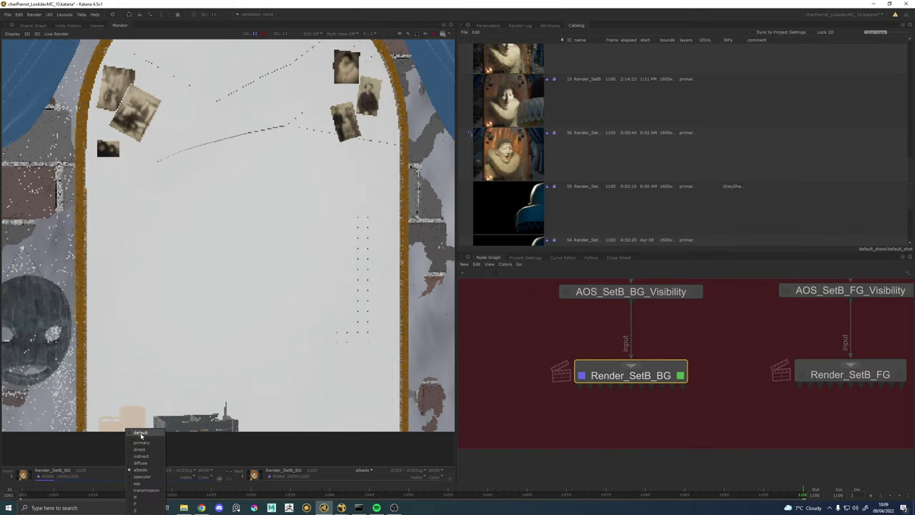
left_click(143, 485)
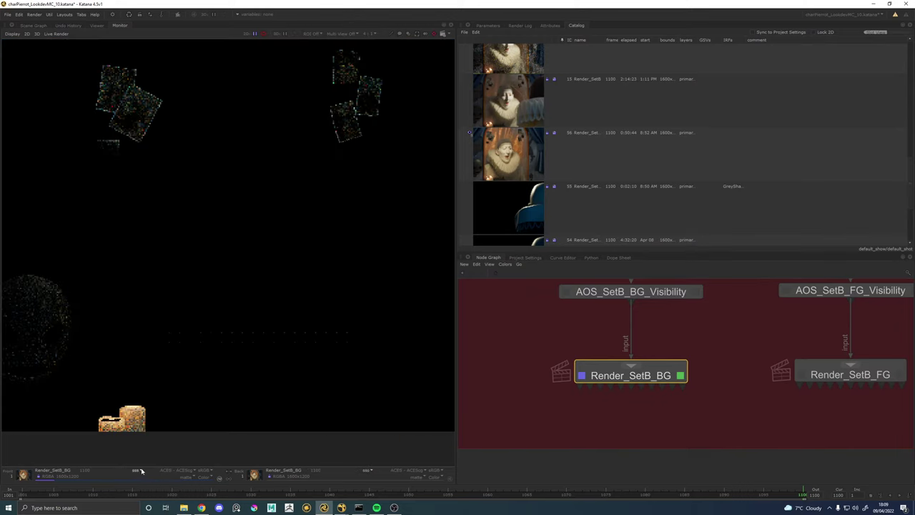
left_click(142, 469)
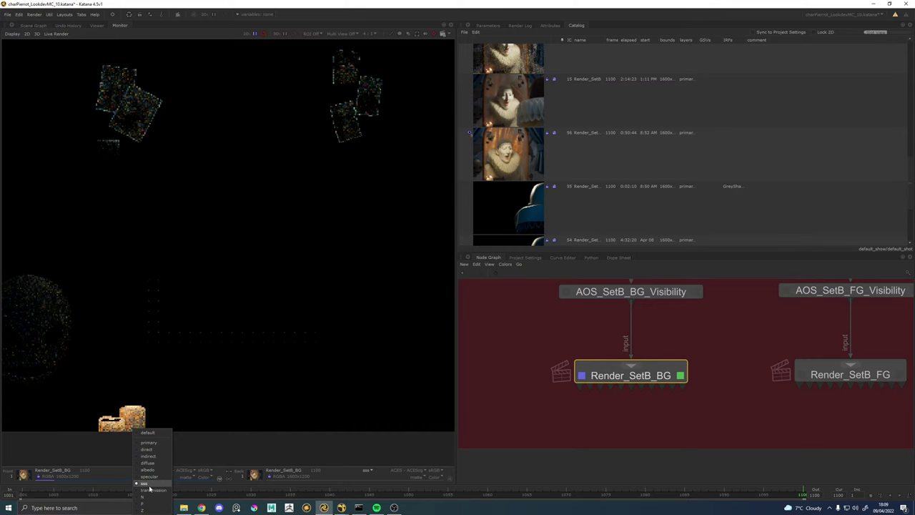
left_click(151, 489)
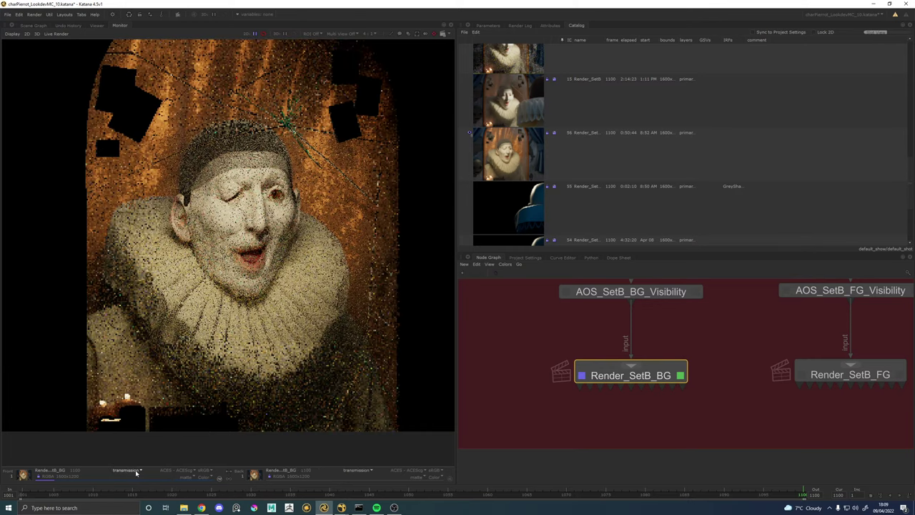
Recheck the albedo and specular passes and return the render view to the default pass.
left_click(132, 471)
left_click(132, 471)
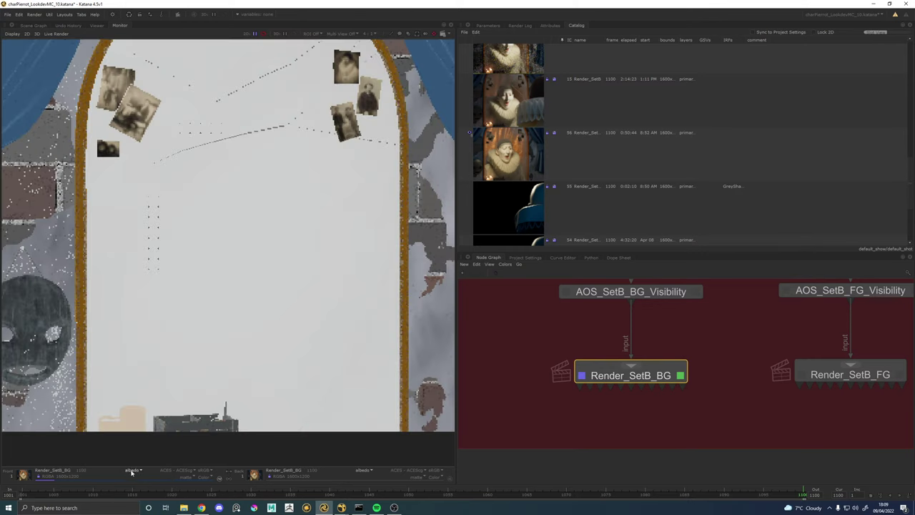
left_click(132, 471)
left_click(135, 478)
left_click(132, 472)
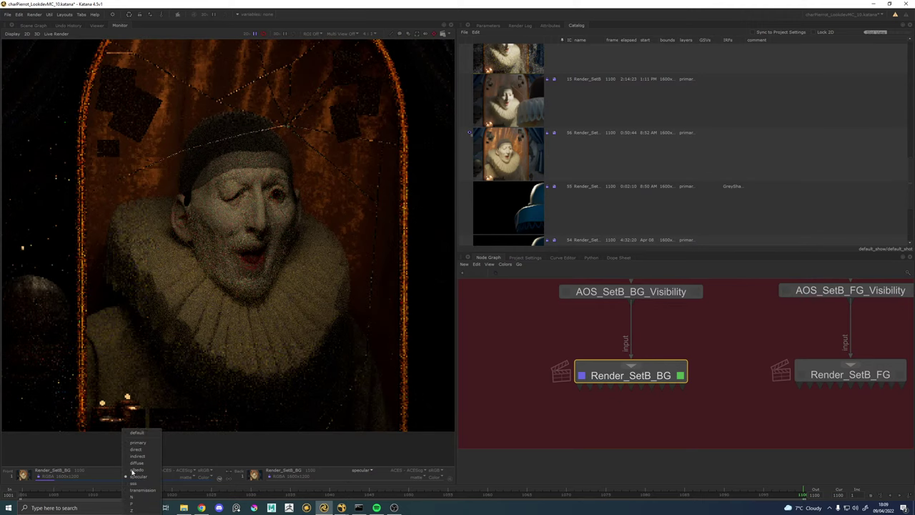
left_click(137, 434)
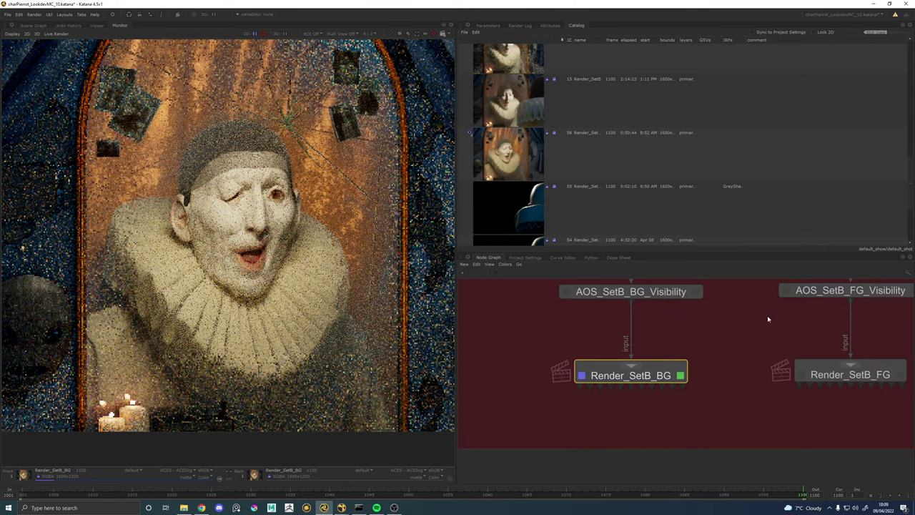
scroll(767, 316, "down", 5)
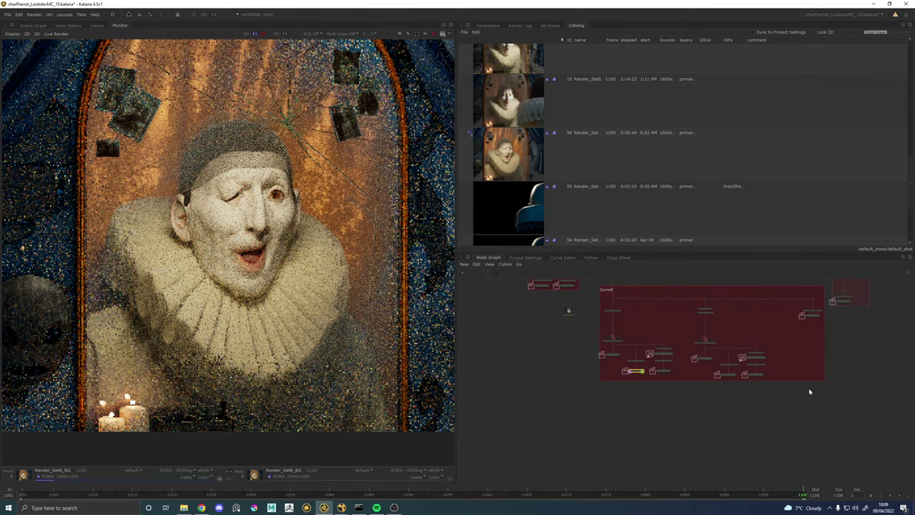
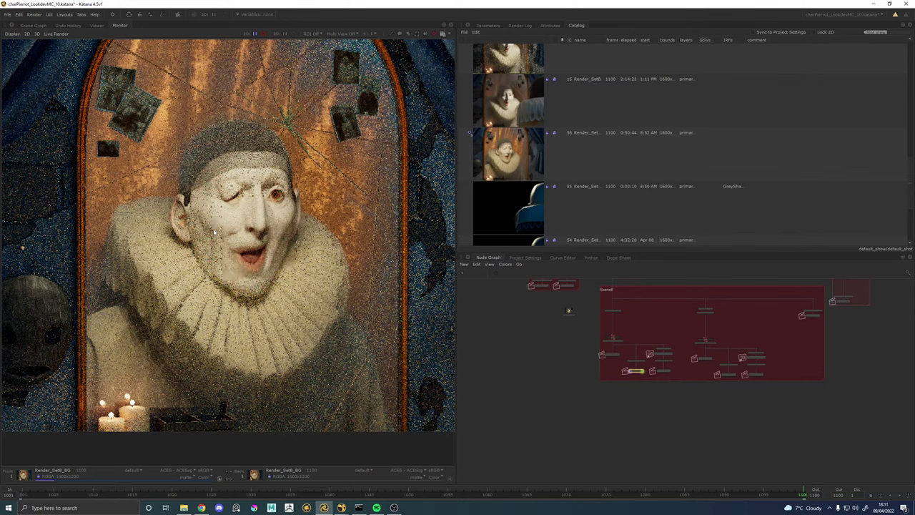
Switch to Chrome and show the image results of the Google search for "shader ball".
key("alt+Tab")
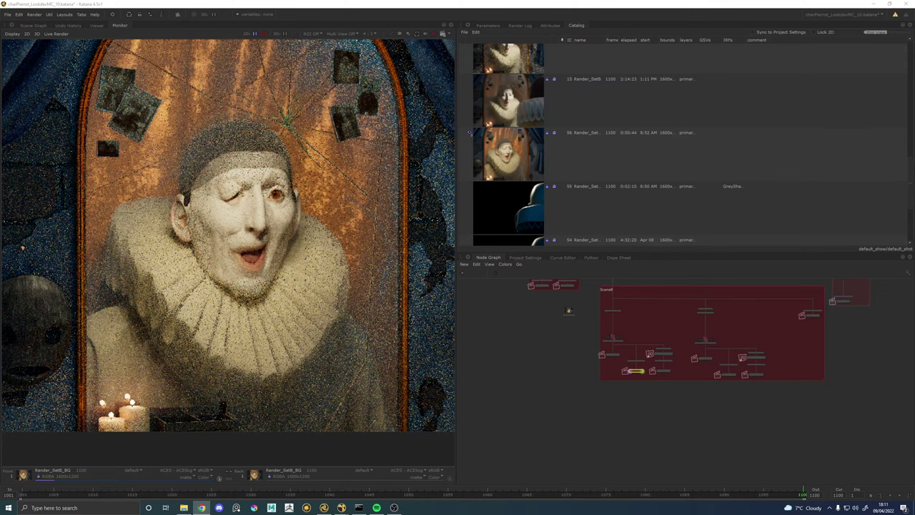
left_click_drag(0, 243, 343, 2)
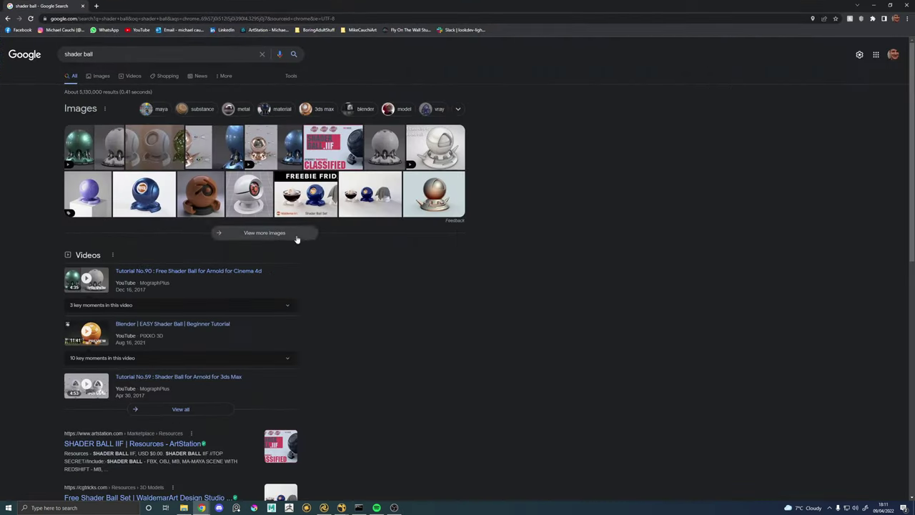
left_click(91, 80)
left_click(97, 77)
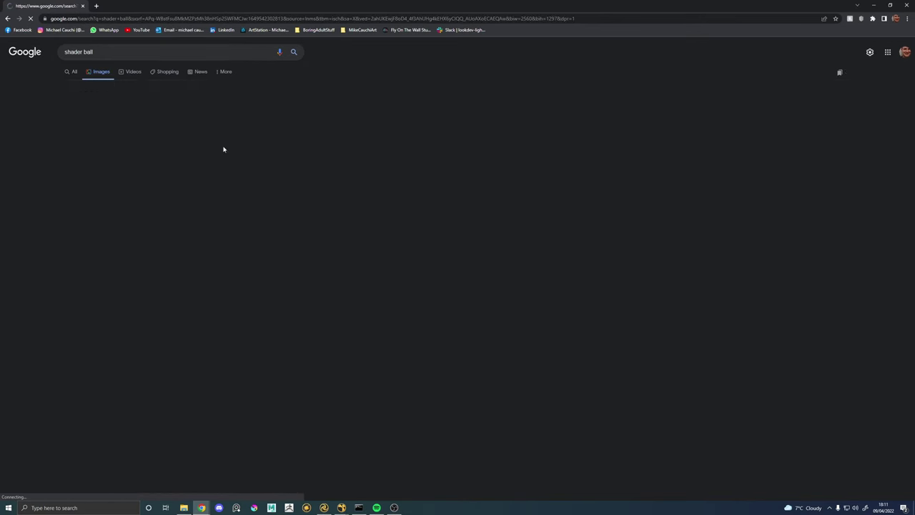
Preview shader ball examples, including the Arnold for Maya pair, the worn metal ball from Behance and the dark wooden ball.
left_click(289, 149)
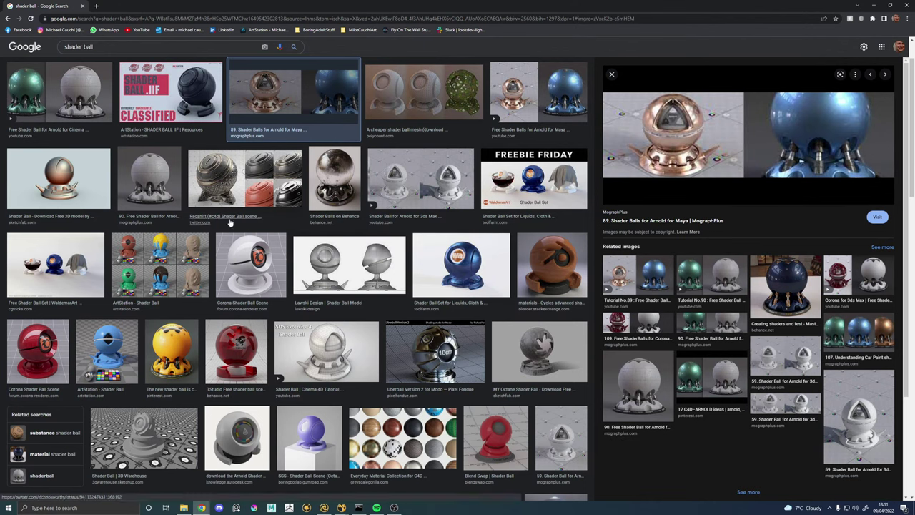
left_click(243, 189)
left_click(342, 178)
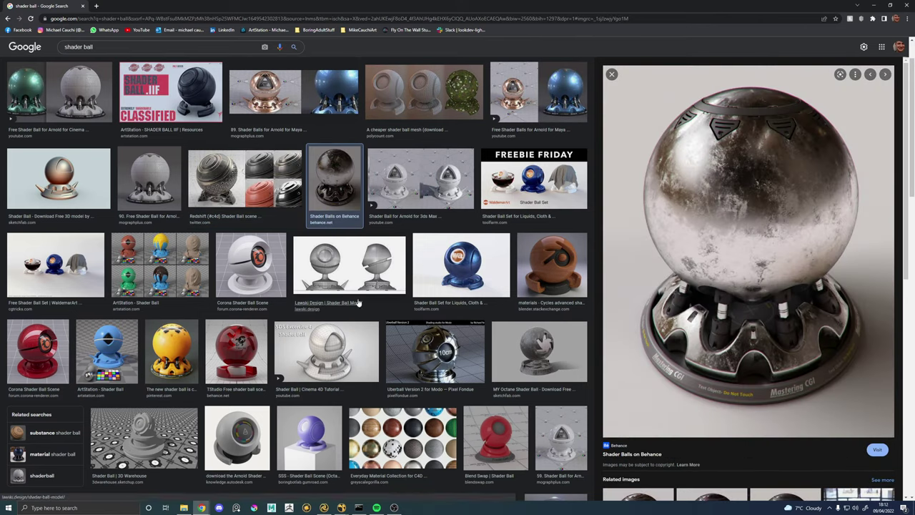
scroll(384, 330, "down", 3)
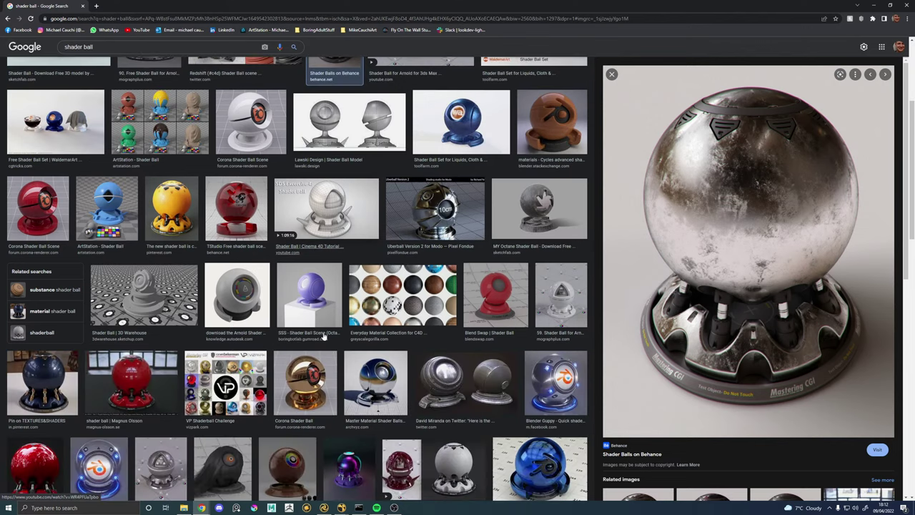
scroll(304, 334, "down", 2)
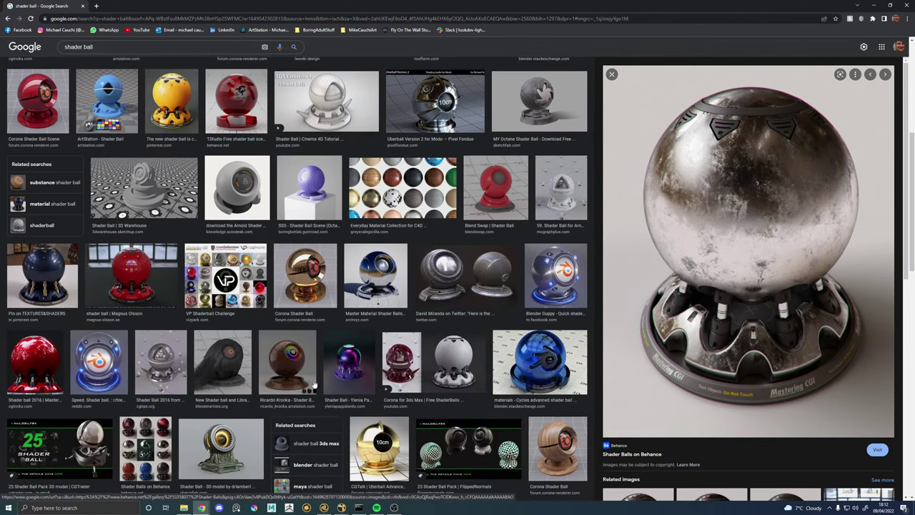
left_click(287, 361)
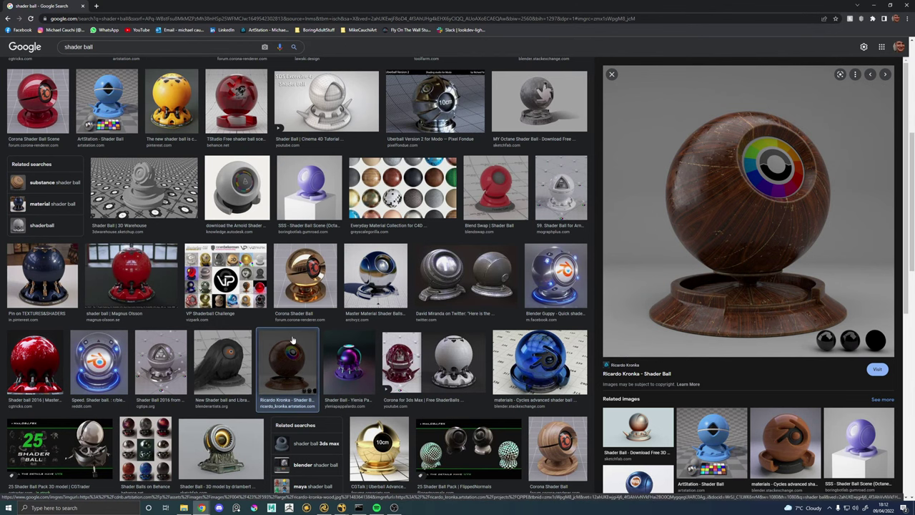
Preview the dark blue Mastering CGI shader ball from Pinterest and the related yellow shader ball.
left_click(25, 276)
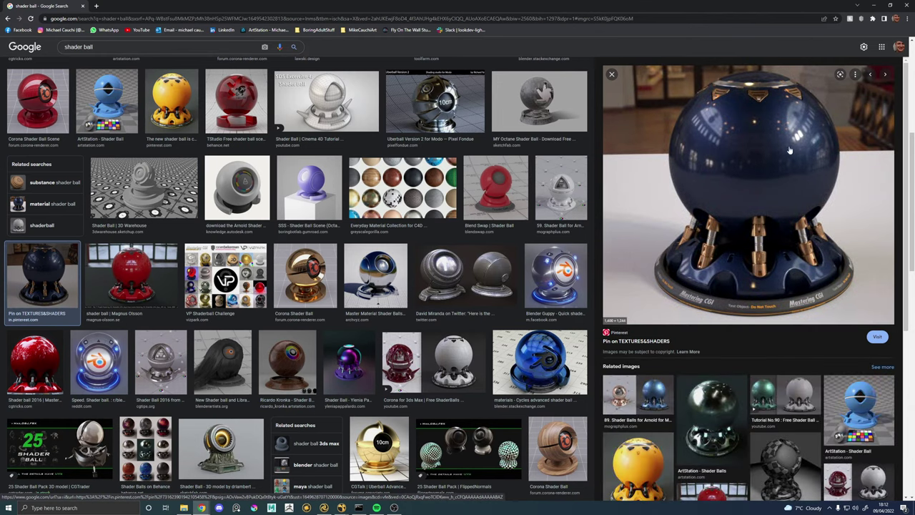
scroll(700, 341, "down", 2)
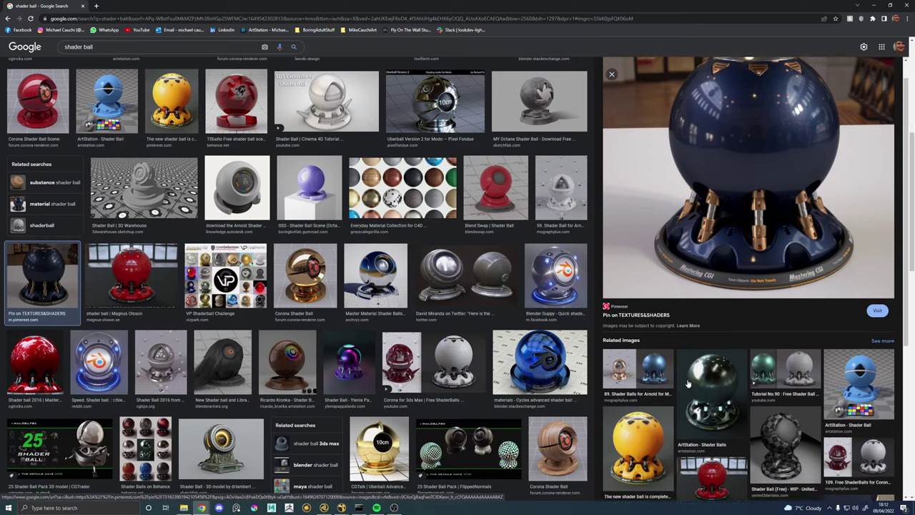
left_click(635, 439)
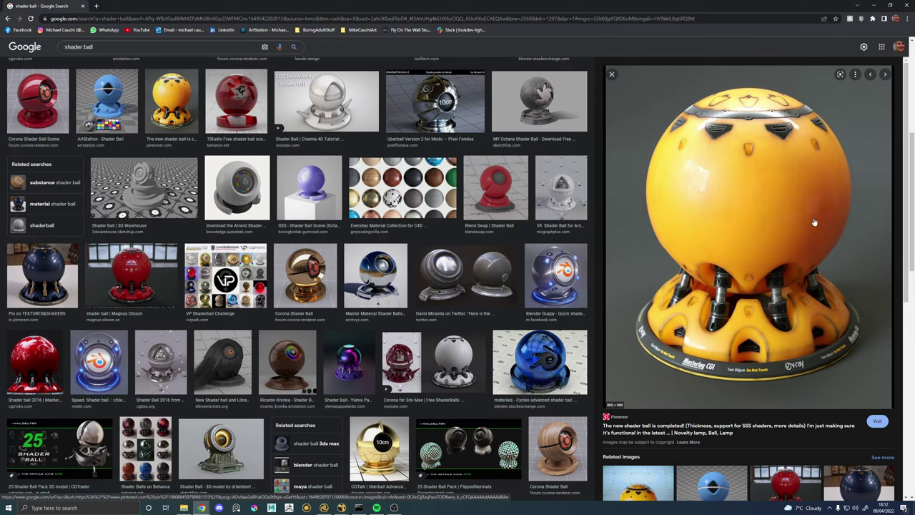
scroll(745, 306, "down", 1)
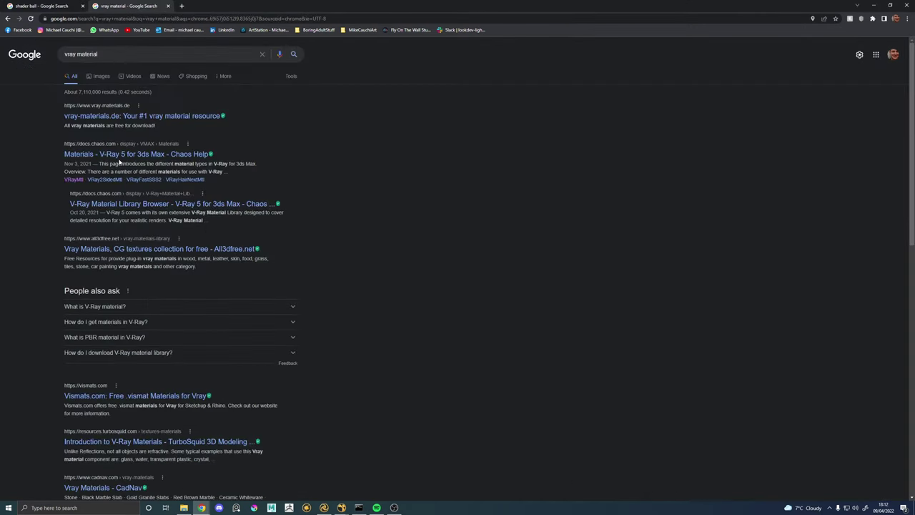
From the "vray material" search results, open the V-Ray 5 for 3ds Max Materials documentation and its VRayMtl page.
left_click(141, 154)
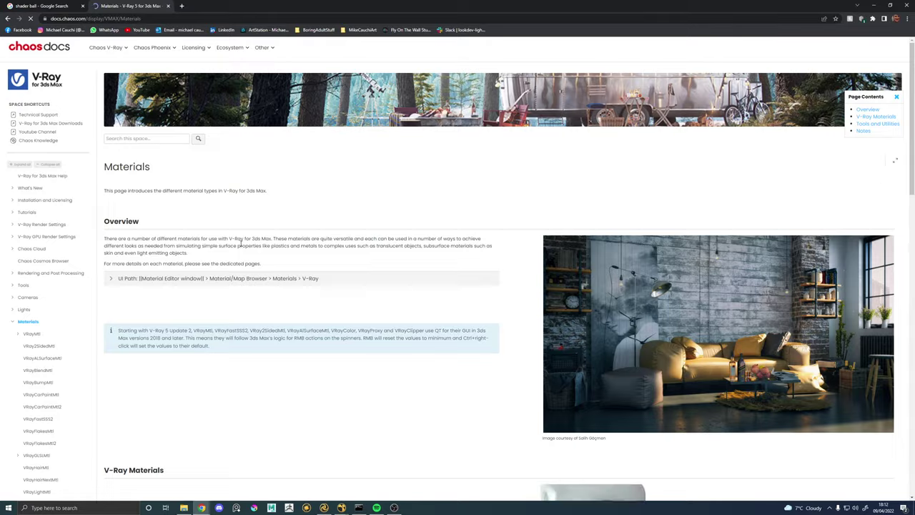
scroll(240, 243, "down", 3)
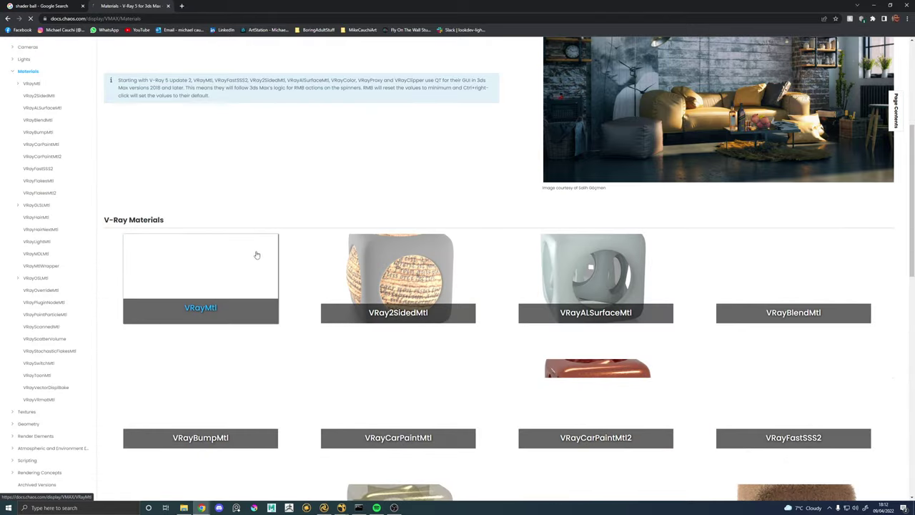
left_click(185, 285)
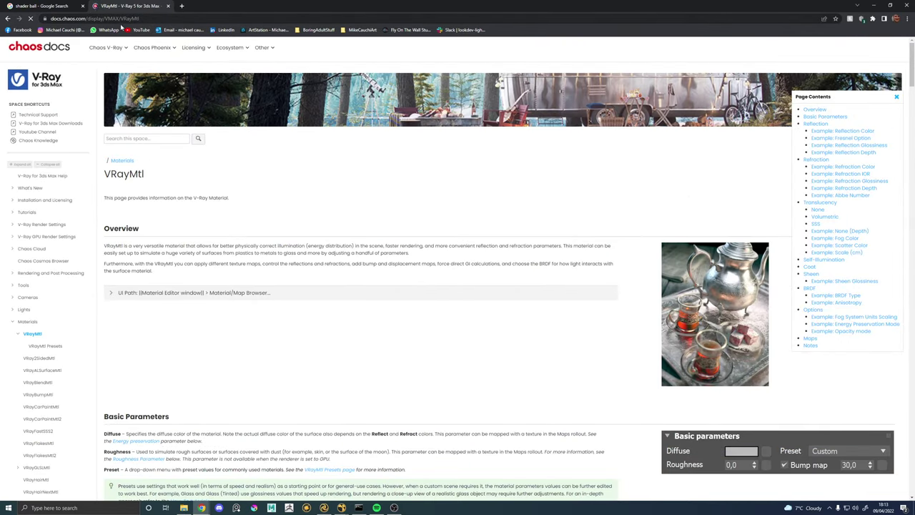
Try out the VRayMtl Roughness, Reflection Color, Fresnel IOR, Reflection Glossiness and Reflection Depth examples, raising Reflection Max depth to 10.
scroll(221, 198, "down", 7)
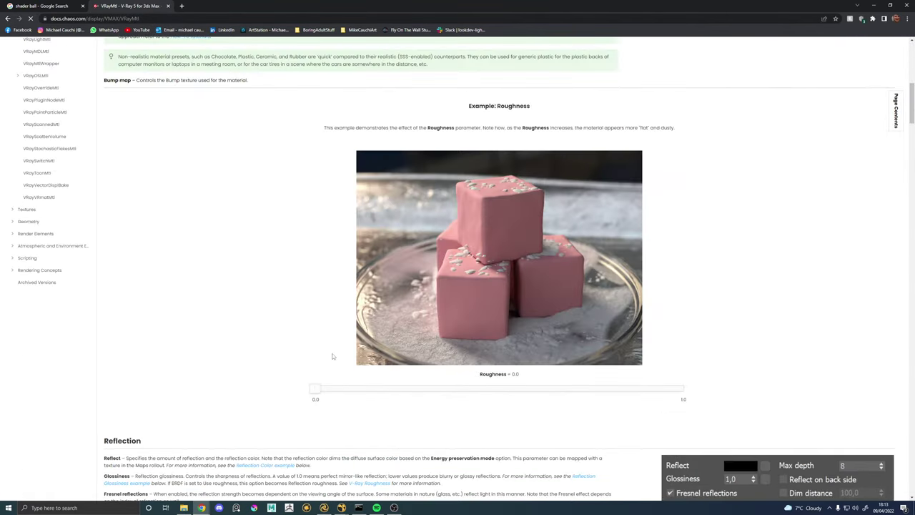
left_click_drag(318, 391, 323, 353)
scroll(196, 327, "down", 10)
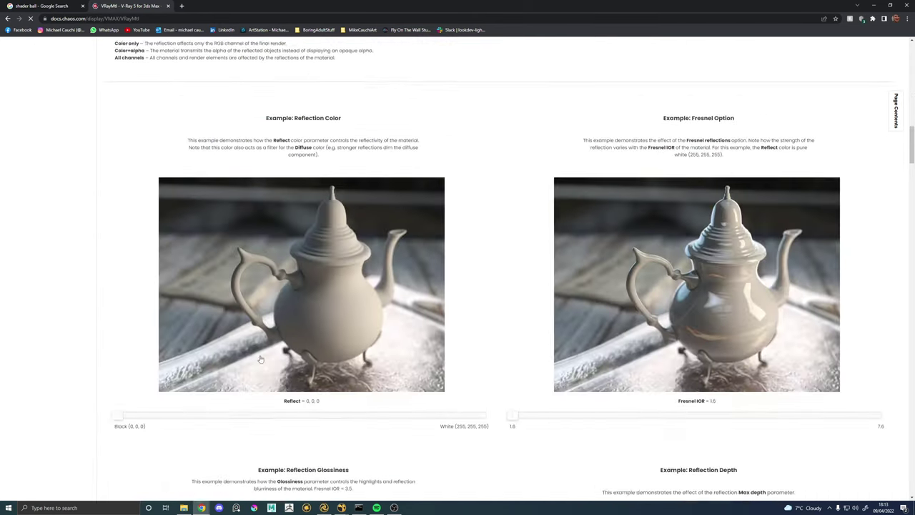
scroll(214, 335, "down", 2)
left_click_drag(117, 309, 32, 297)
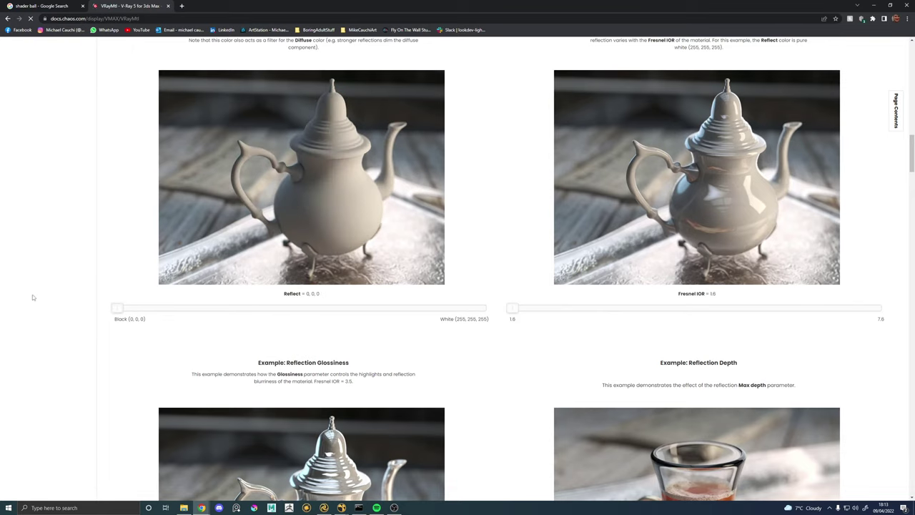
left_click_drag(515, 308, 488, 299)
scroll(517, 295, "down", 4)
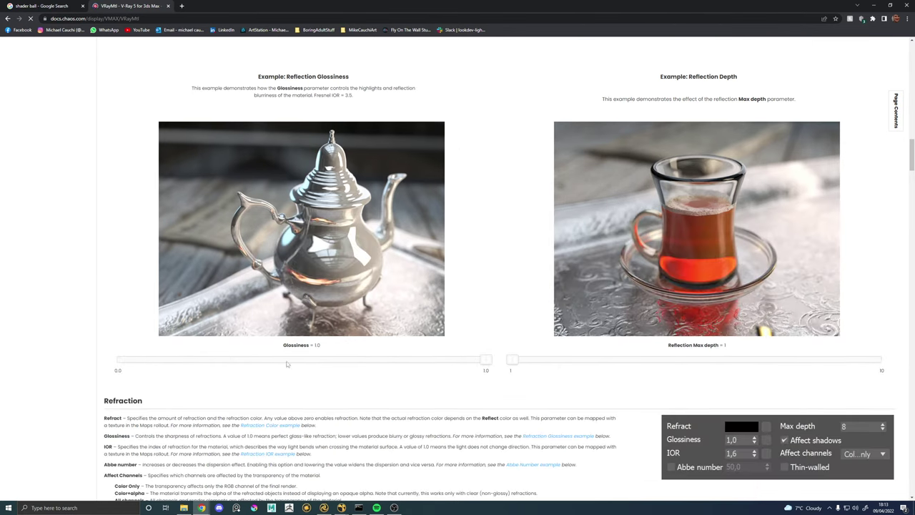
left_click_drag(489, 360, 585, 360)
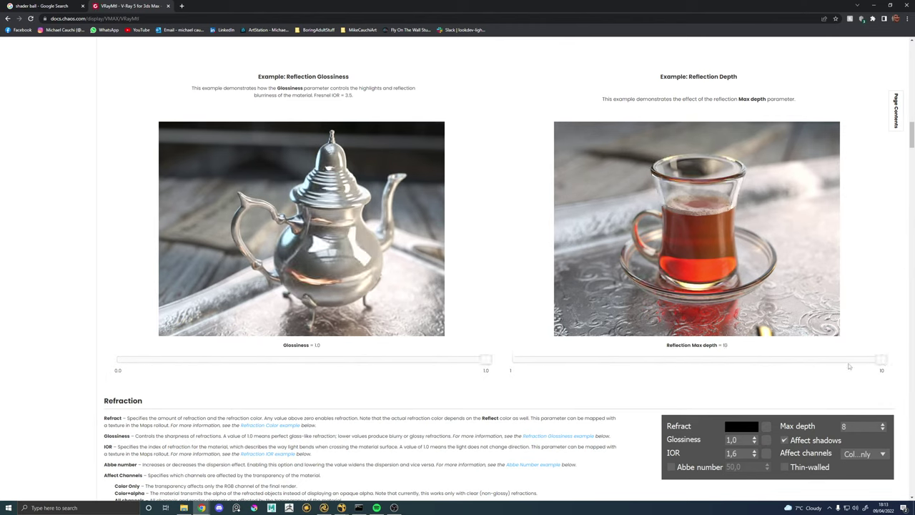
Explore the Refraction Color, IOR, Glossiness and Depth examples, setting Refraction IOR to 2.00 and Refraction Max depth to 10.
scroll(397, 308, "down", 6)
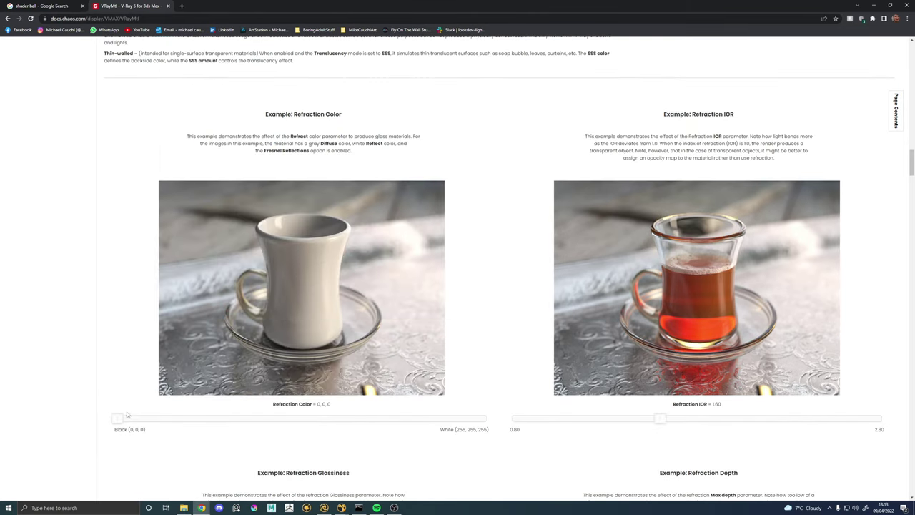
left_click_drag(118, 418, 122, 372)
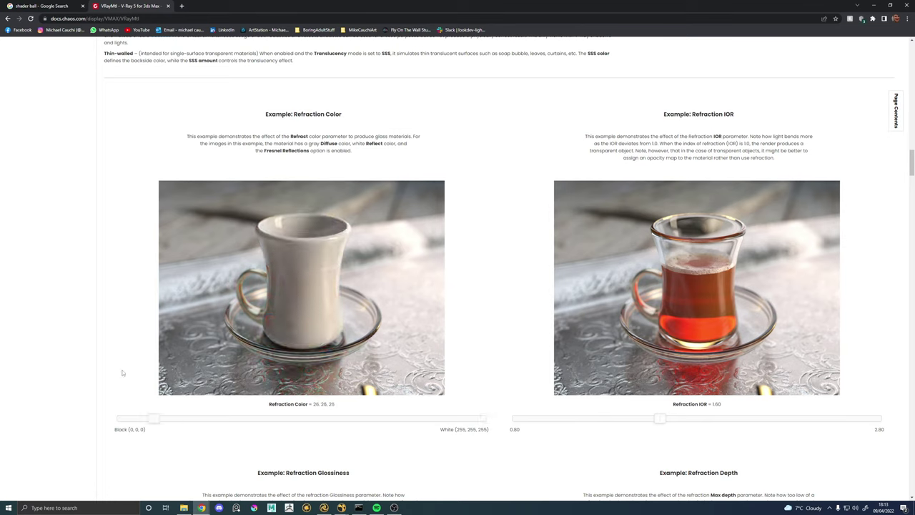
left_click_drag(658, 419, 734, 417)
scroll(446, 317, "down", 4)
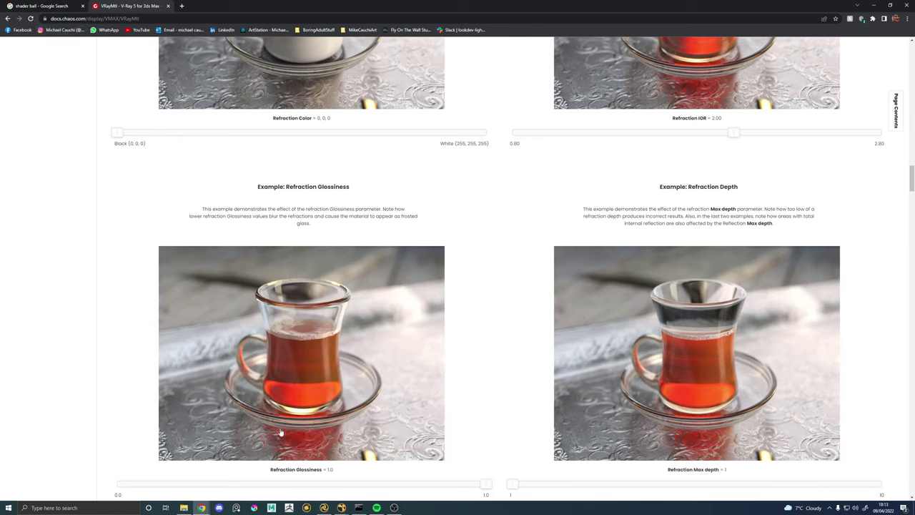
left_click_drag(483, 484, 541, 453)
scroll(668, 396, "down", 3)
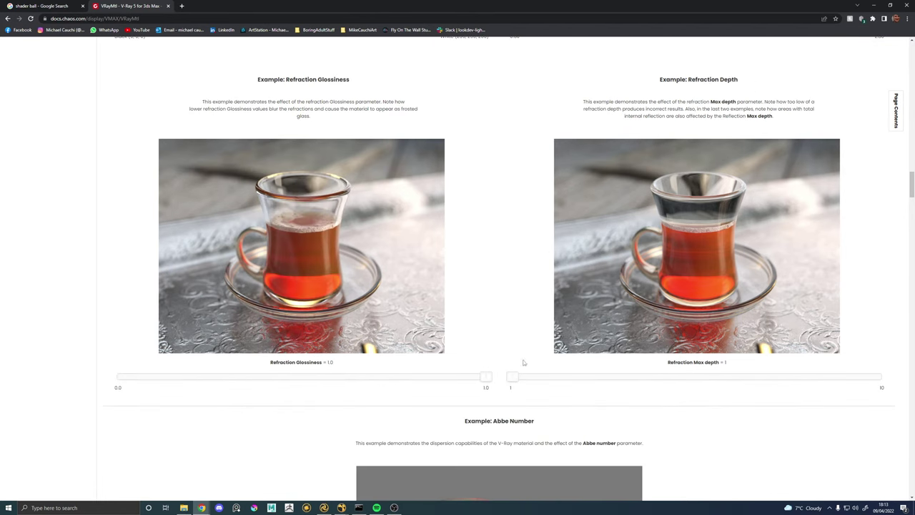
left_click_drag(546, 382, 913, 386)
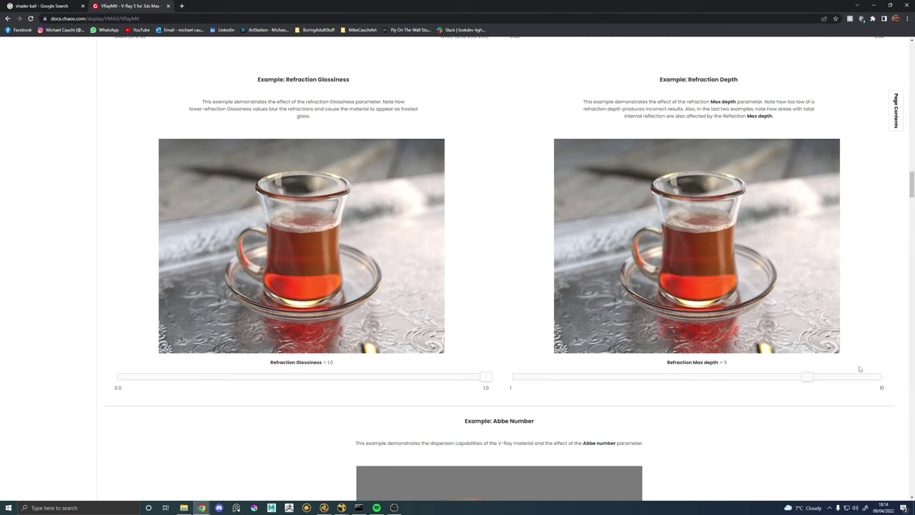
Compare dispersion in the glass cup by varying the value in the Abbe Number example.
scroll(588, 343, "down", 4)
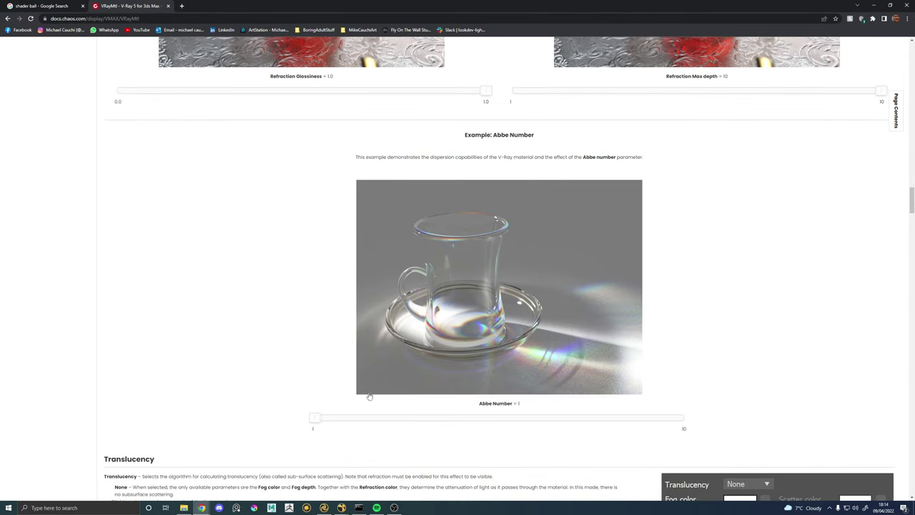
left_click_drag(319, 419, 601, 419)
left_click(518, 418)
Try out the Translucency examples: fog Depth on the bowl, Scatter color RGB (49, 1, 1) and the candles' Scale at 5 cm.
scroll(291, 303, "down", 12)
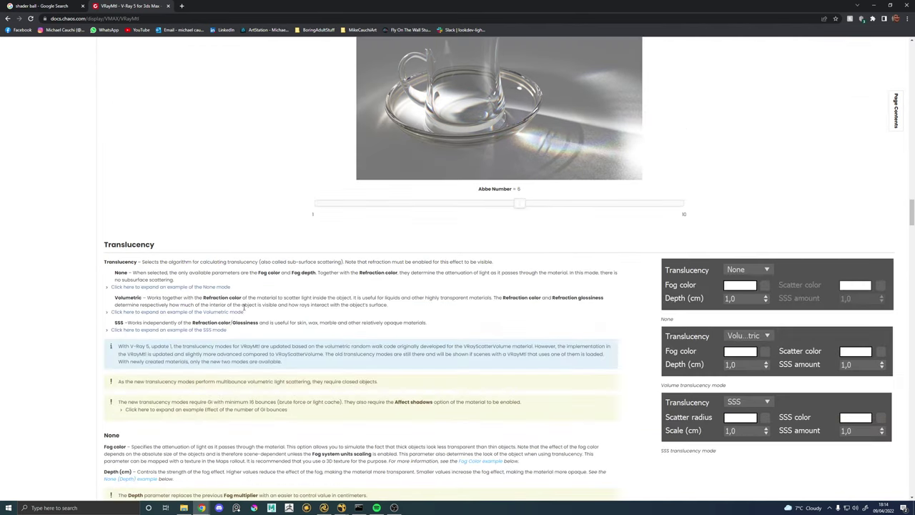
scroll(291, 302, "down", 3)
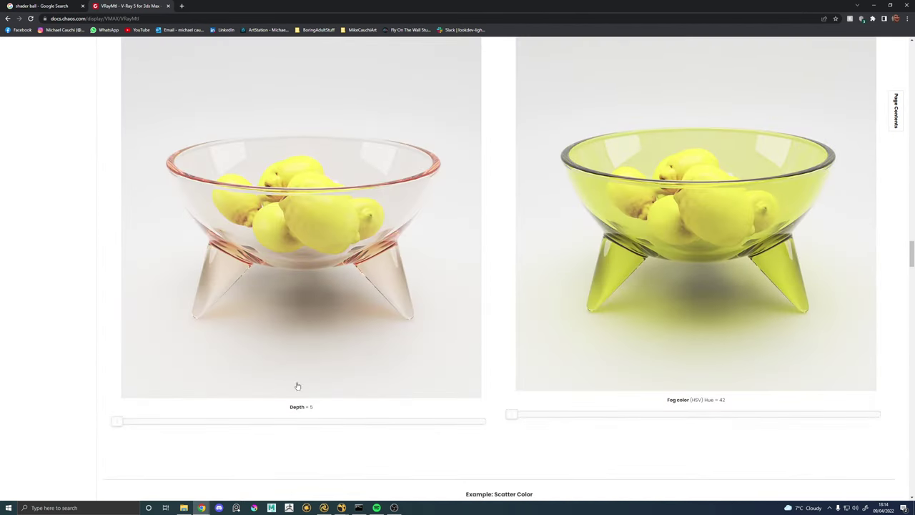
left_click_drag(179, 424, 224, 392)
scroll(543, 310, "down", 2)
scroll(543, 311, "down", 5)
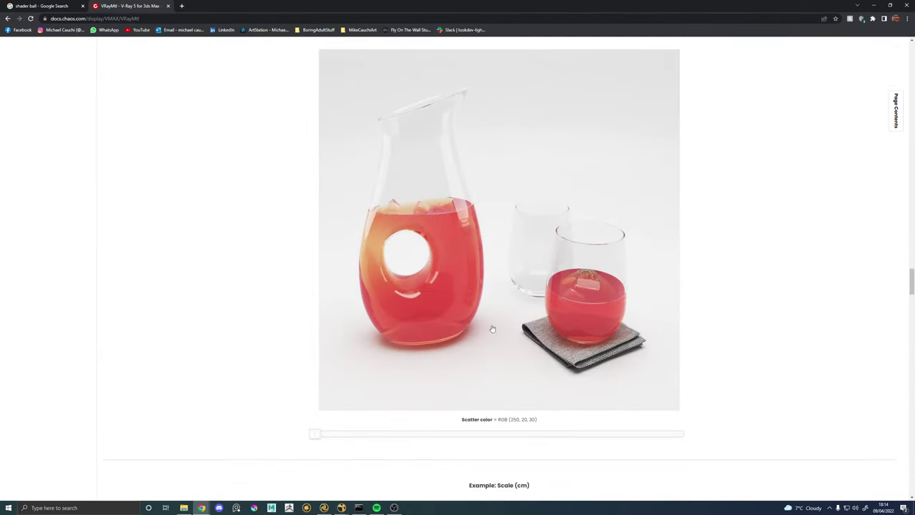
left_click_drag(313, 436, 683, 433)
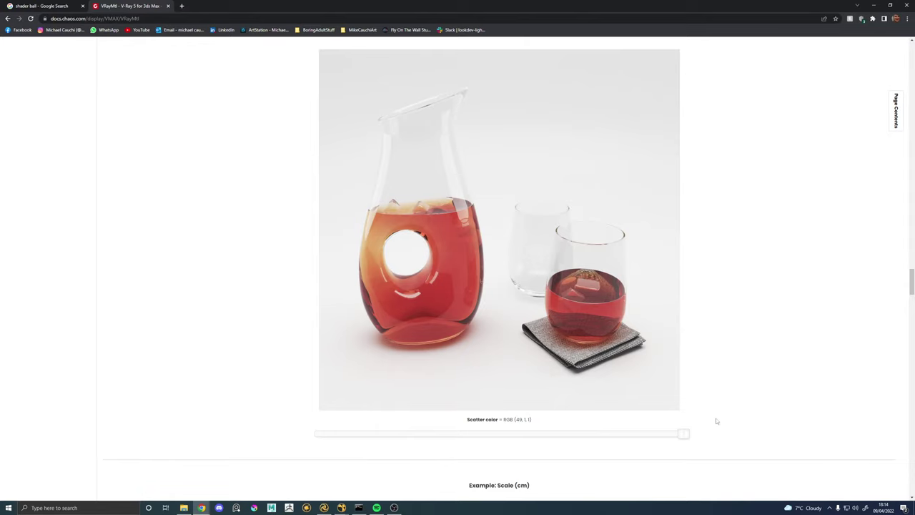
scroll(351, 244, "down", 5)
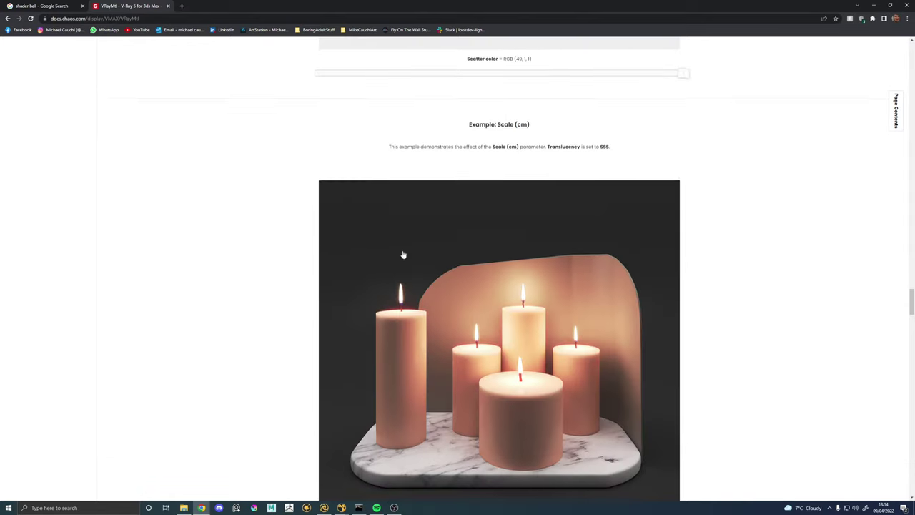
scroll(395, 450, "down", 1)
left_click_drag(353, 496, 465, 483)
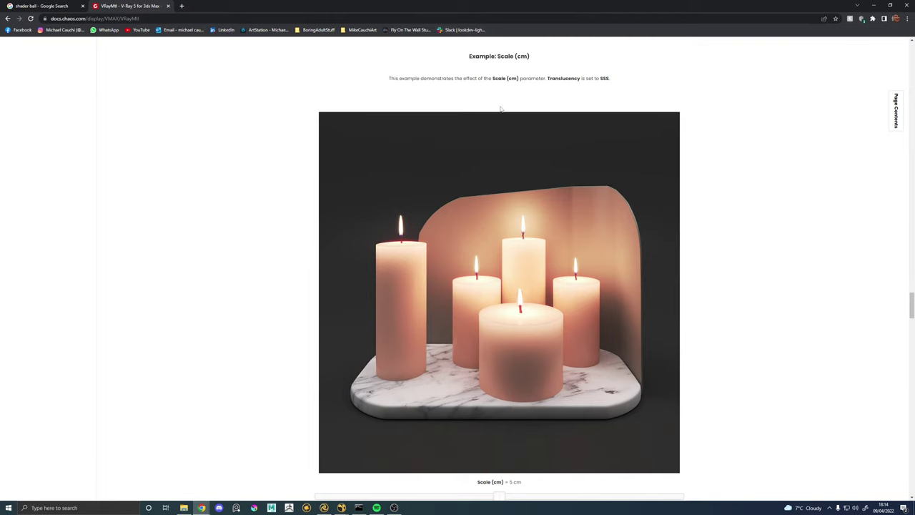
Look over the Self-Illumination, Coat and Sheen sections and lower the glossiness in the Sheen Glossiness example.
scroll(505, 134, "down", 2)
scroll(575, 227, "down", 6)
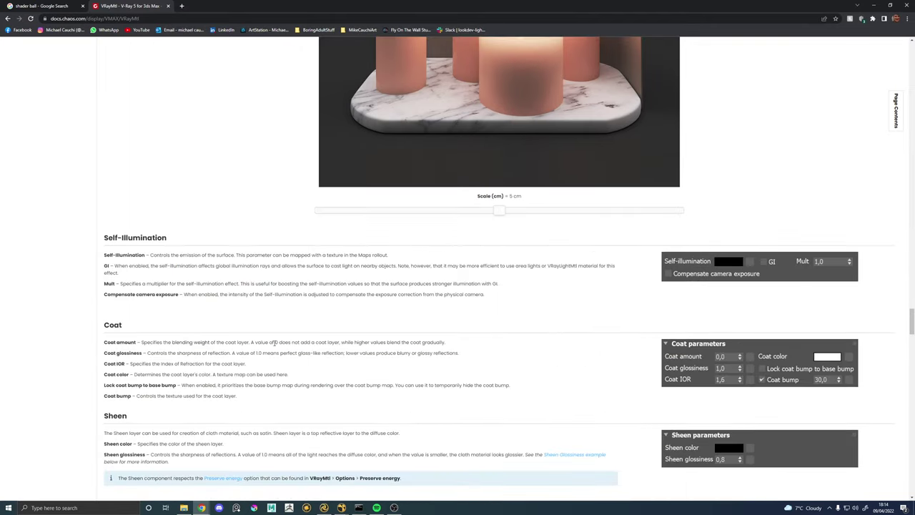
scroll(418, 360, "down", 1)
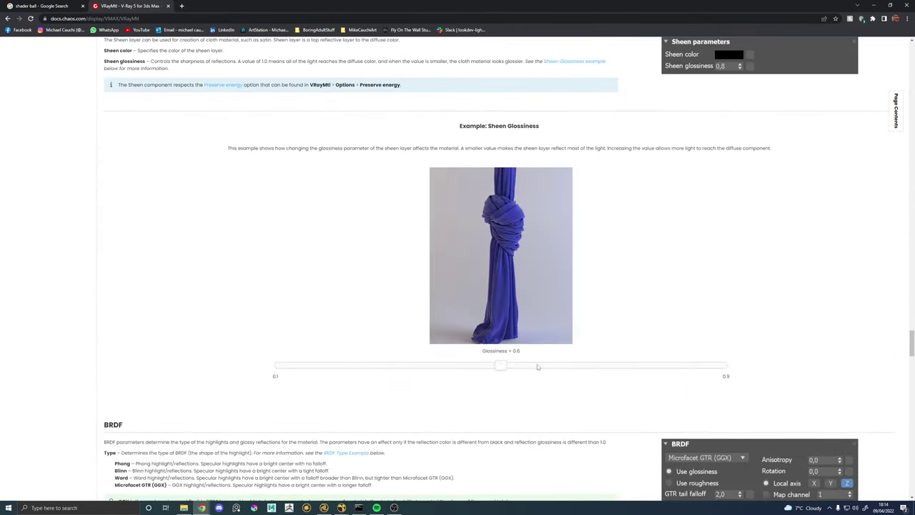
left_click_drag(488, 365, 388, 365)
Switch the BRDF Type example to Phong and set the Anisotropy example's Rotation to 72.
scroll(436, 315, "down", 8)
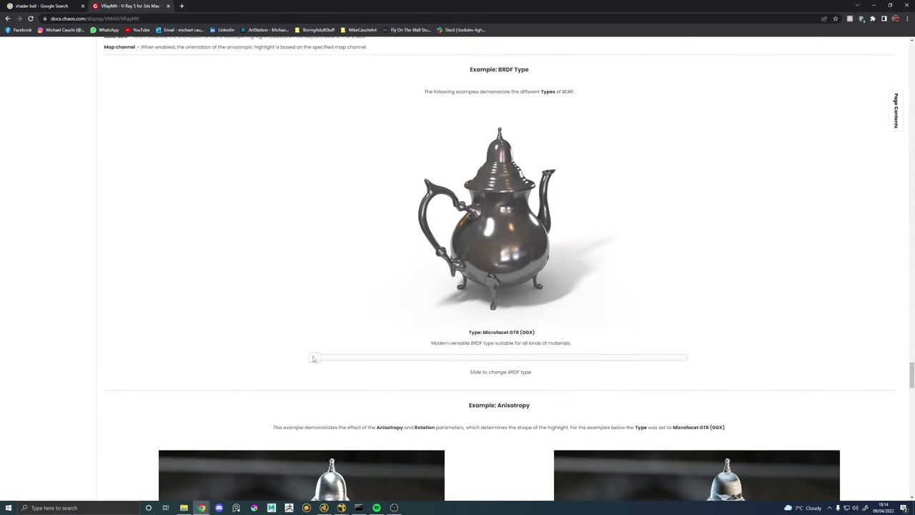
left_click_drag(315, 357, 436, 356)
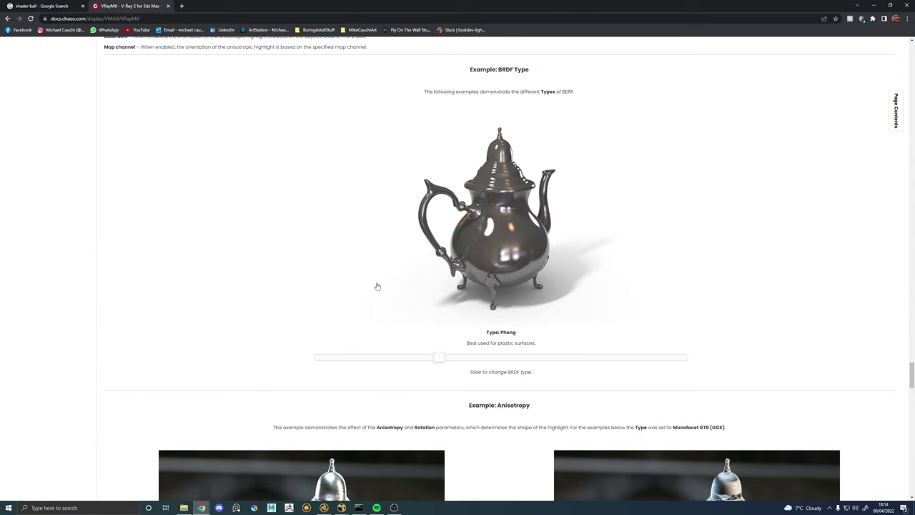
scroll(376, 286, "down", 5)
left_click_drag(525, 329, 659, 214)
Compare Fog System Units Scaling off and on, and RGB against Monochrome in the gray and green Energy Preservation Mode examples.
scroll(370, 282, "down", 7)
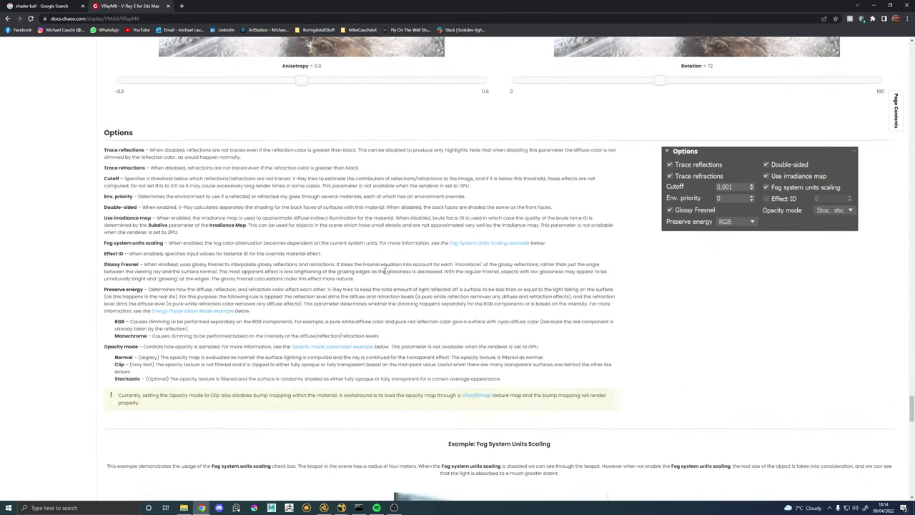
left_click_drag(504, 319, 364, 315)
scroll(300, 291, "down", 5)
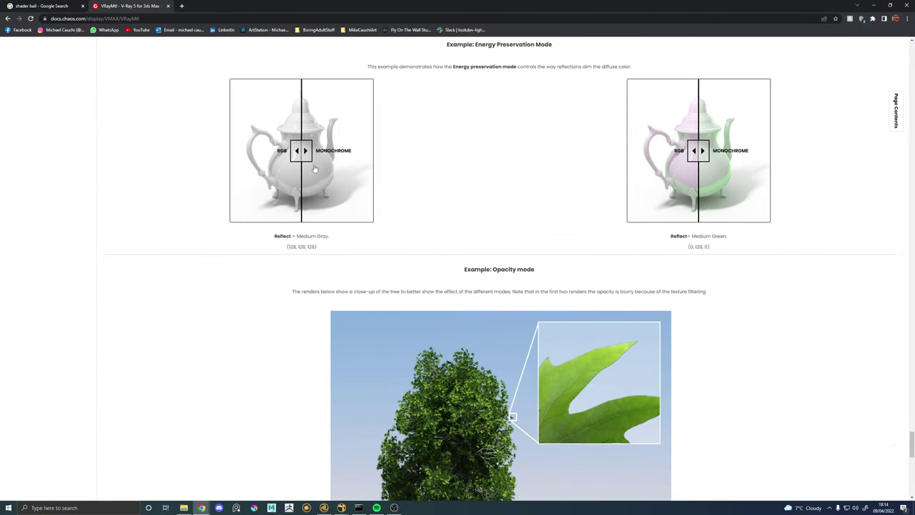
left_click_drag(313, 168, 205, 140)
scroll(308, 214, "up", 2)
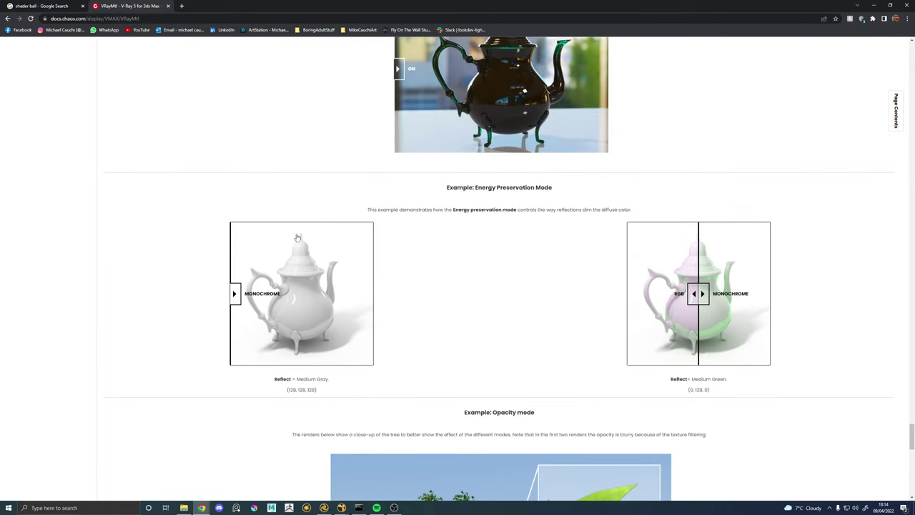
scroll(297, 237, "down", 1)
left_click_drag(235, 259, 354, 261)
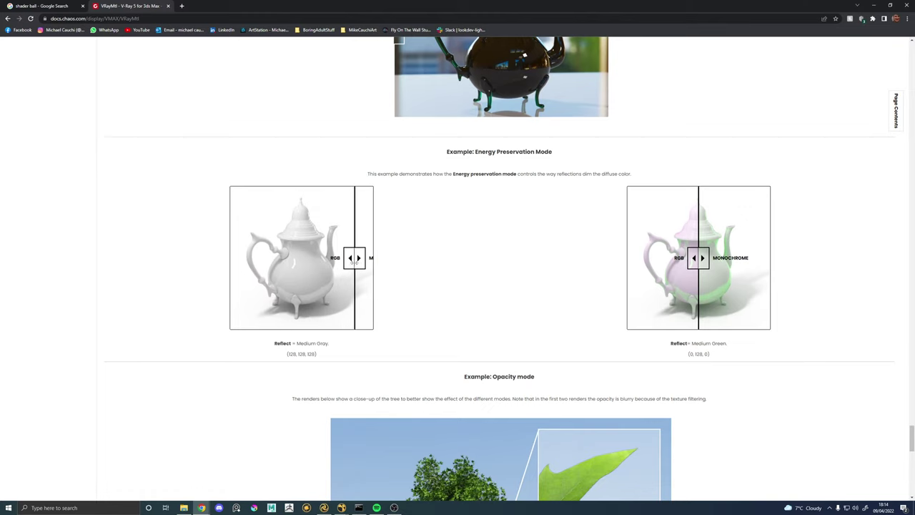
left_click_drag(700, 259, 816, 260)
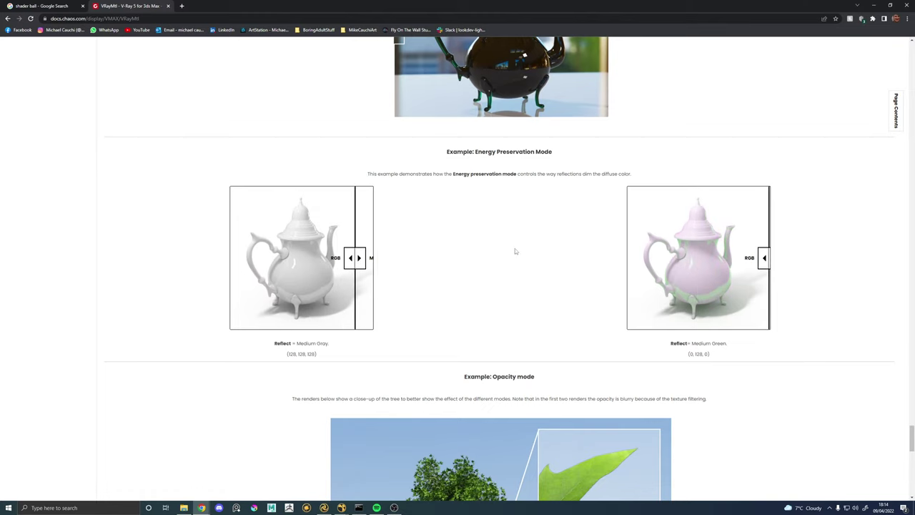
View the Opacity mode example on the tree and look over the Maps and Notes sections.
scroll(515, 251, "down", 6)
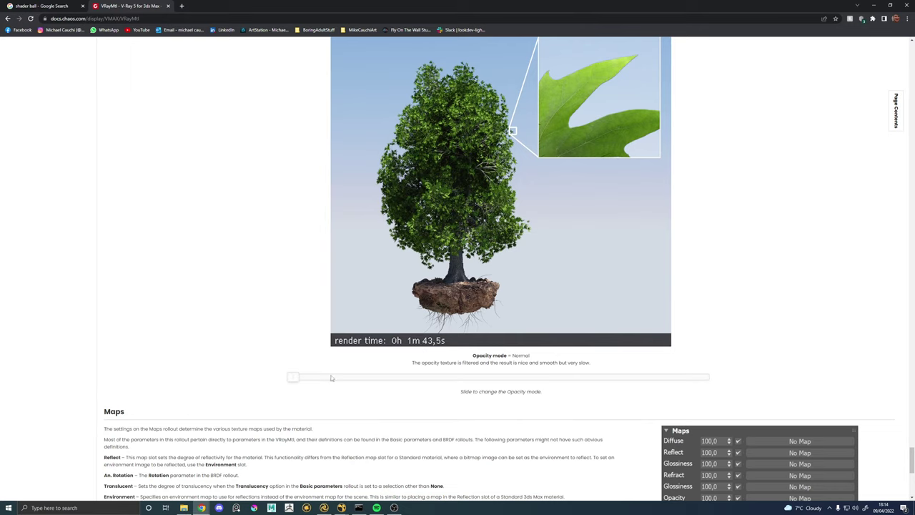
left_click_drag(331, 378, 287, 353)
scroll(332, 294, "down", 6)
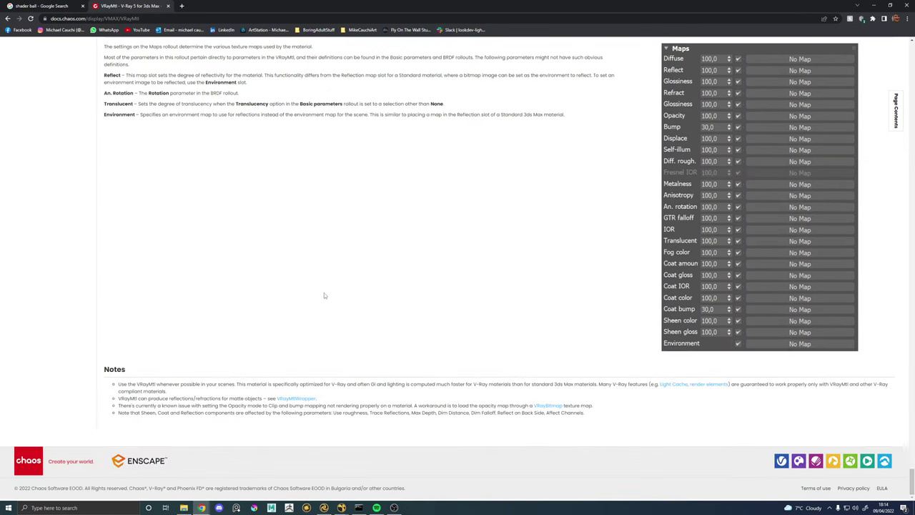
Return to the start of the VRayMtl page and open the VRayALSurfaceMtl documentation from the Materials list.
scroll(645, 232, "up", 15)
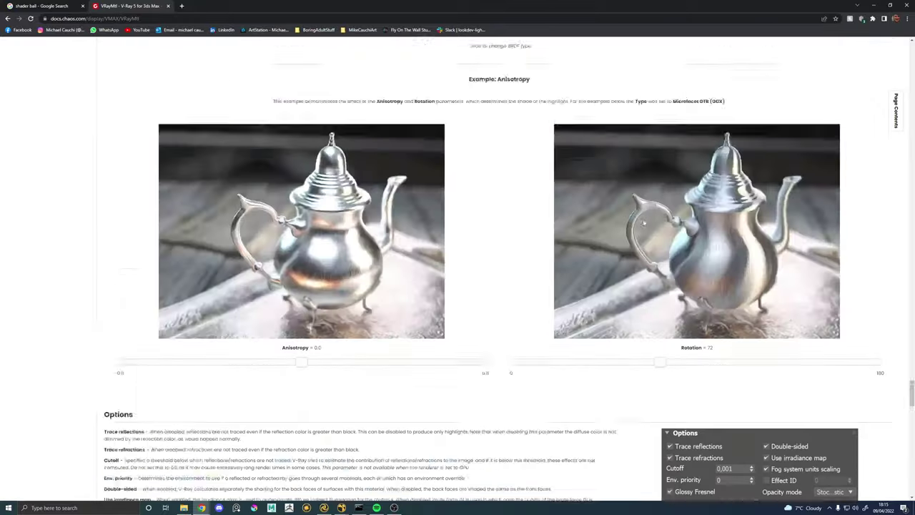
scroll(645, 227, "up", 20)
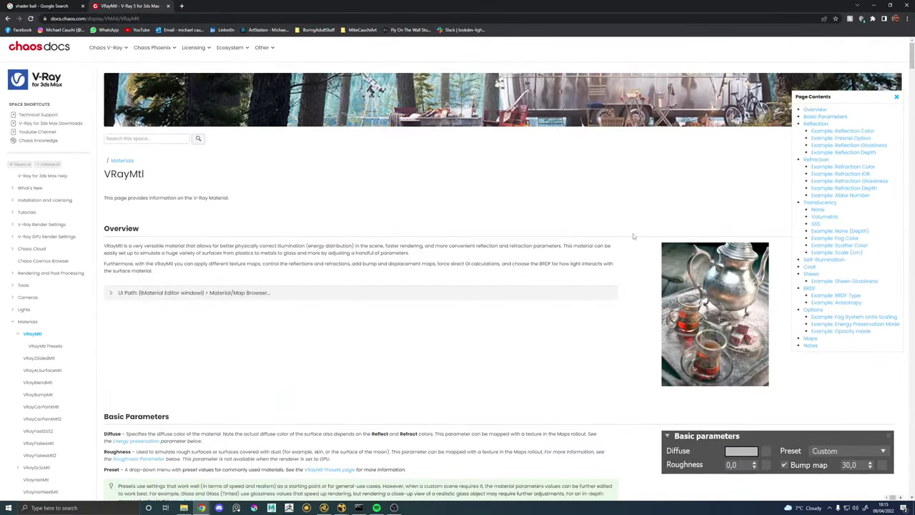
left_click(52, 374)
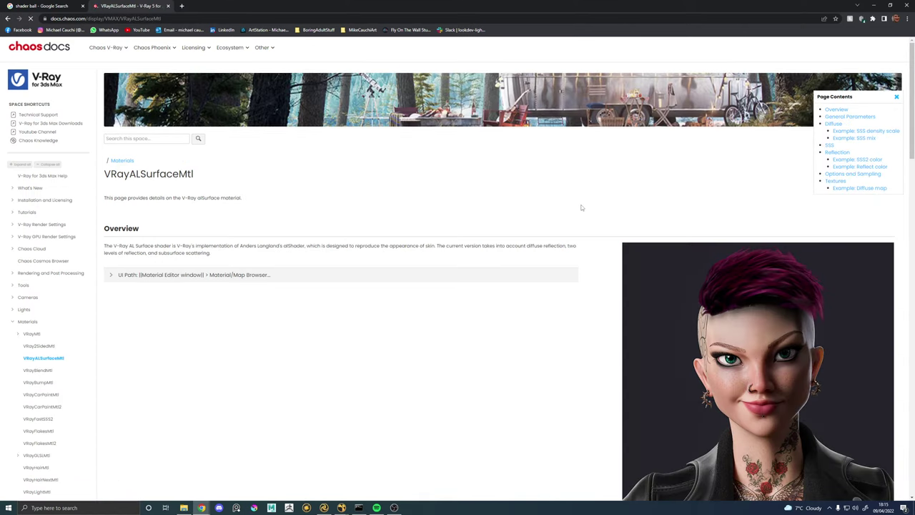
Set the SSS density scale example to 2.5 and look over the SSS mix example and the SSS section.
scroll(510, 212, "down", 3)
scroll(509, 212, "down", 8)
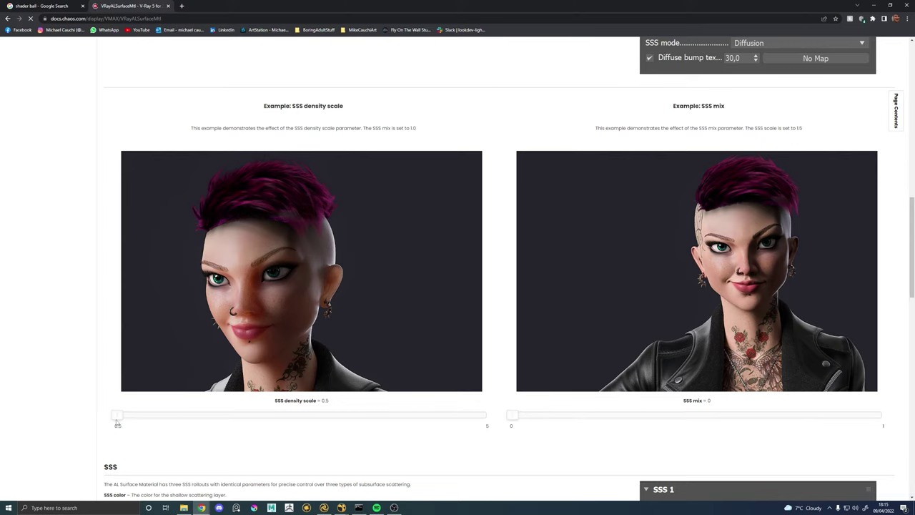
left_click_drag(117, 415, 282, 413)
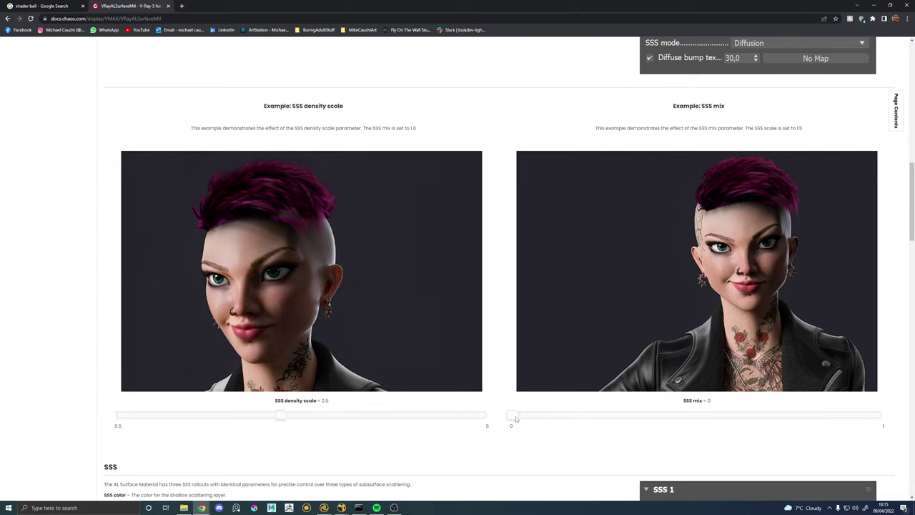
mouse_move(515, 416)
left_mouse_down()
mouse_move(886, 412)
mouse_move(513, 414)
left_mouse_up()
scroll(356, 373, "down", 5)
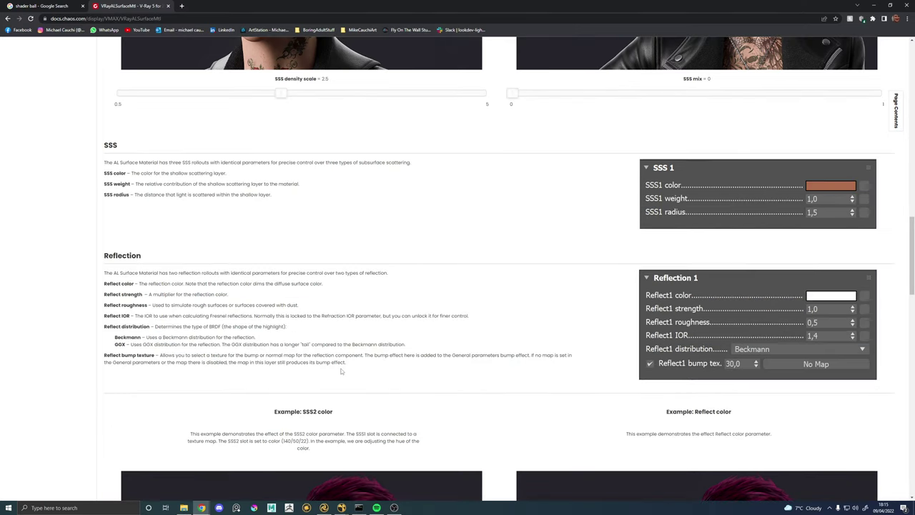
Shift the hue in the SSS2 color example, view the Reflect color example, and return to the General Parameters section.
scroll(296, 320, "down", 4)
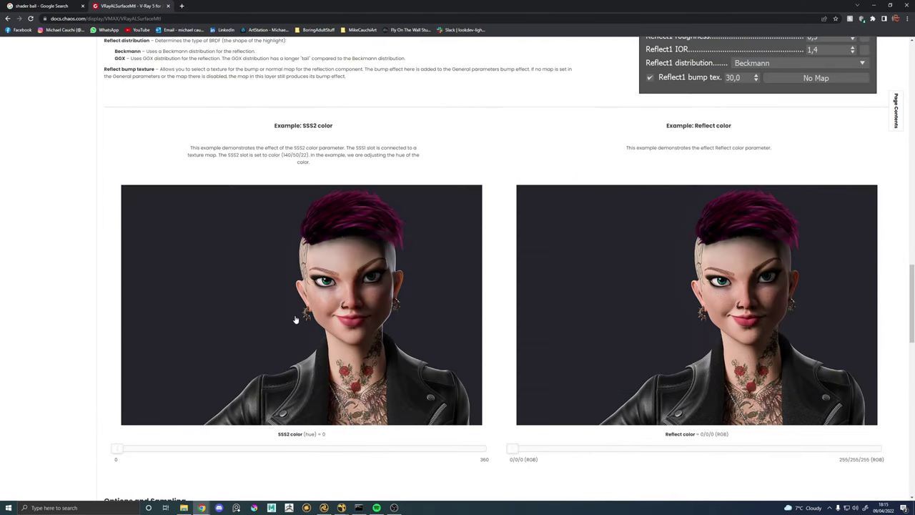
left_click_drag(115, 449, 158, 449)
scroll(351, 361, "down", 6)
scroll(364, 303, "up", 20)
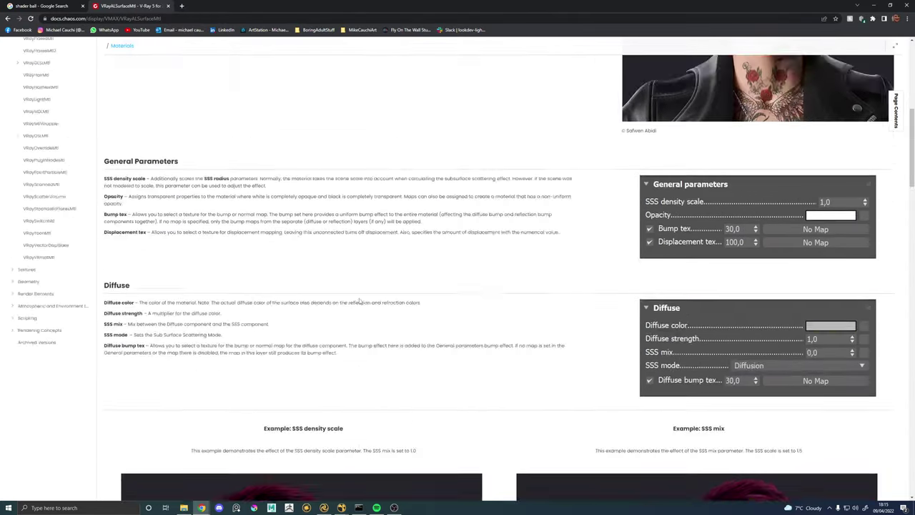
Close the documentation browser and inspect the Pierrot's face, mouth and ruff up close in the Katana render.
left_click(907, 6)
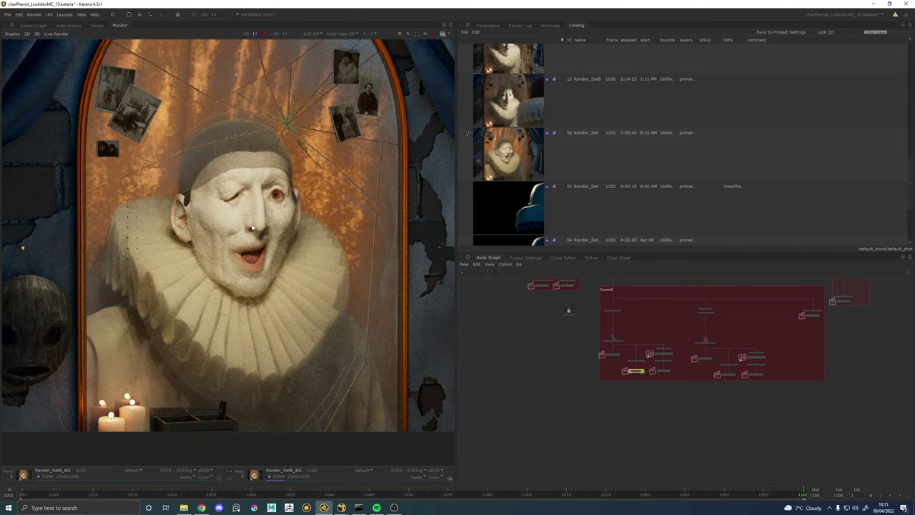
scroll(259, 240, "up", 2)
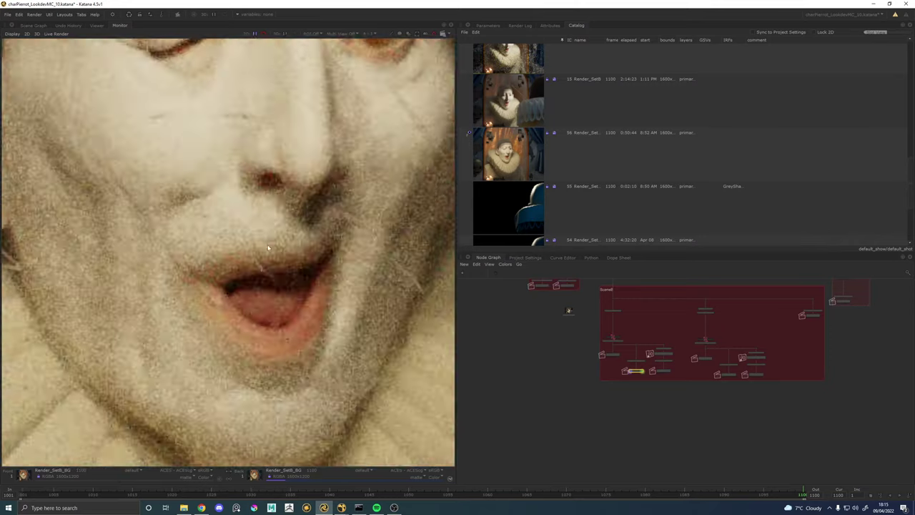
scroll(372, 250, "down", 2)
scroll(372, 253, "up", 1)
left_click_drag(403, 271, 315, 266)
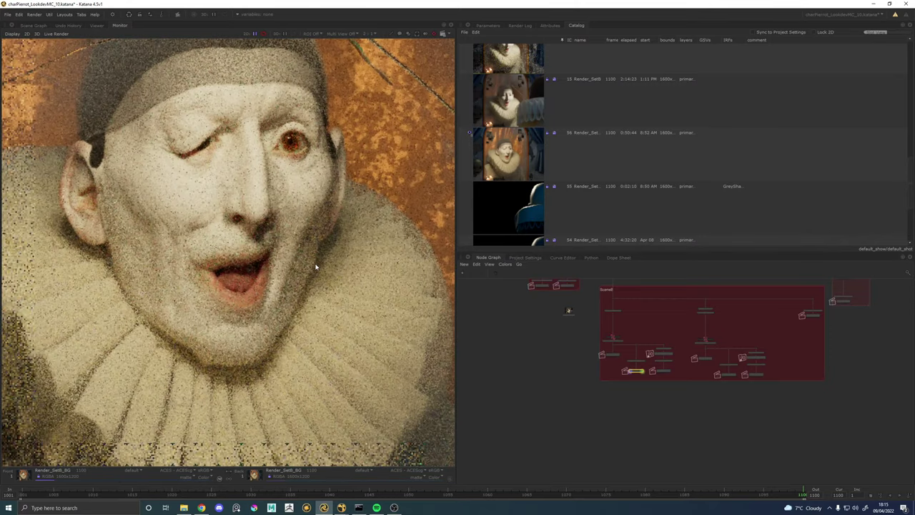
scroll(312, 263, "up", 4)
scroll(321, 274, "down", 5)
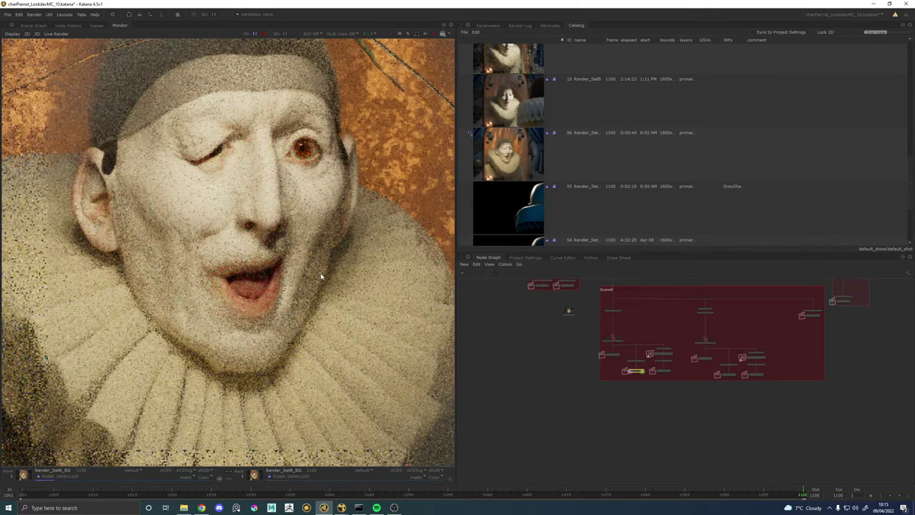
left_click_drag(131, 291, 191, 319)
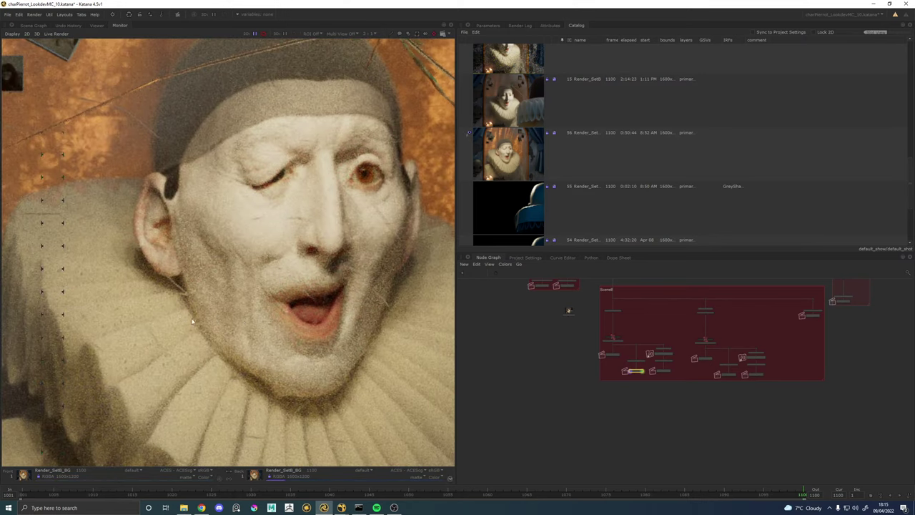
Compare the wider portrait framing between the front and back Monitor images, and switch to the browser.
scroll(253, 306, "down", 1)
scroll(287, 294, "down", 2)
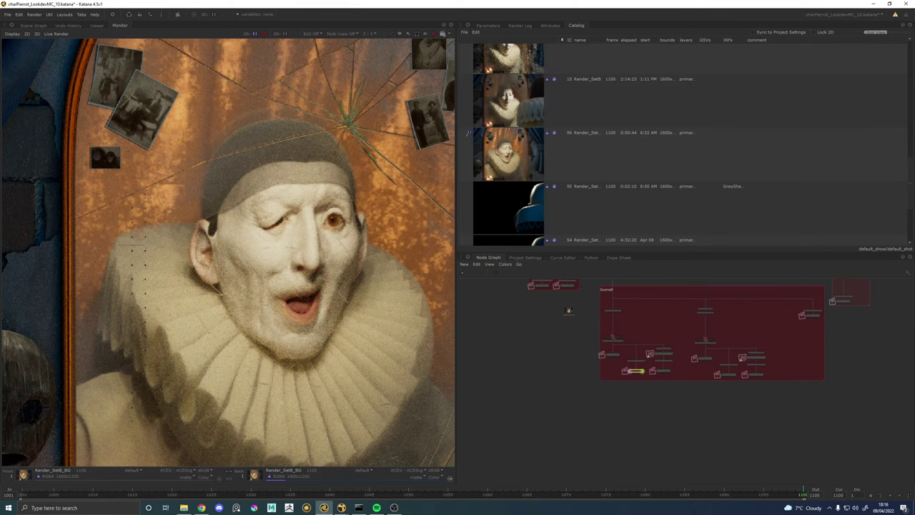
key("grave")
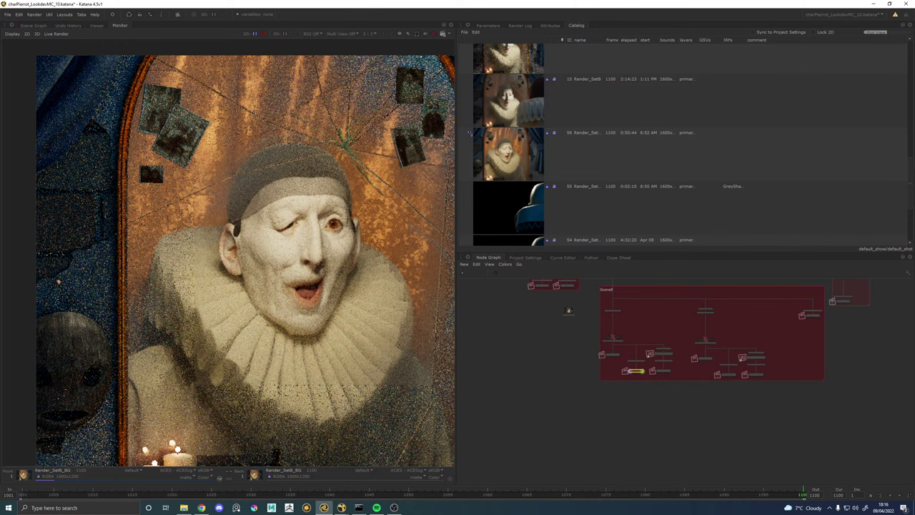
key("alt+Tab")
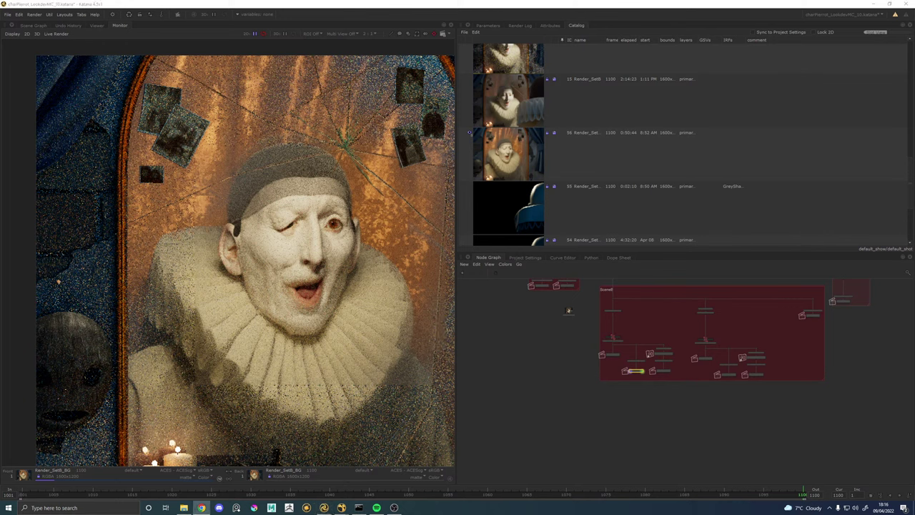